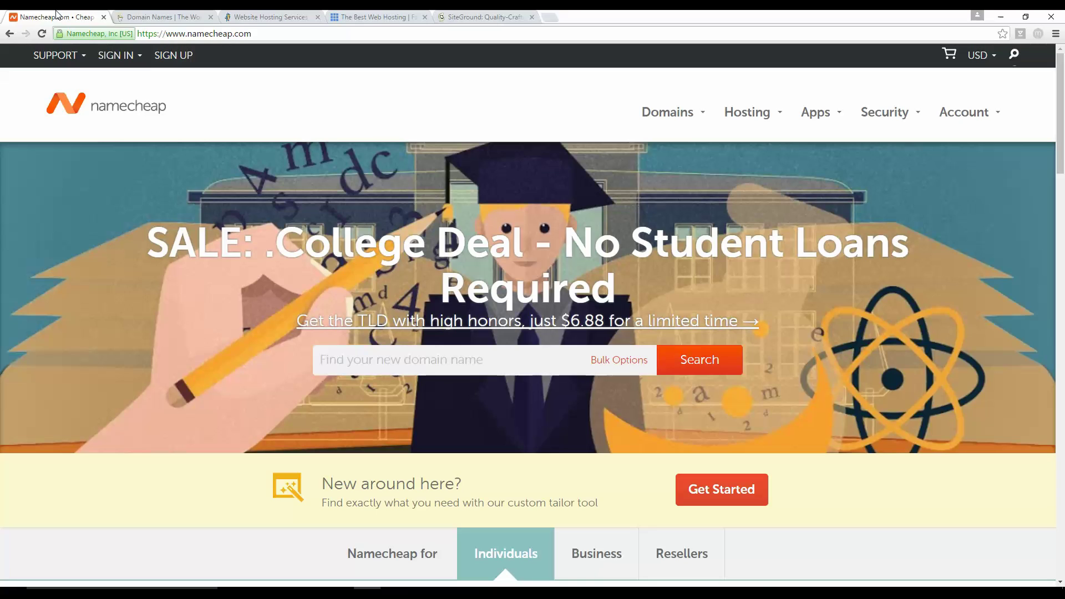
# Step: Search Namecheap for cupsncake to show cupsncake.com available at $10.69/year
pyautogui.click(372, 365)
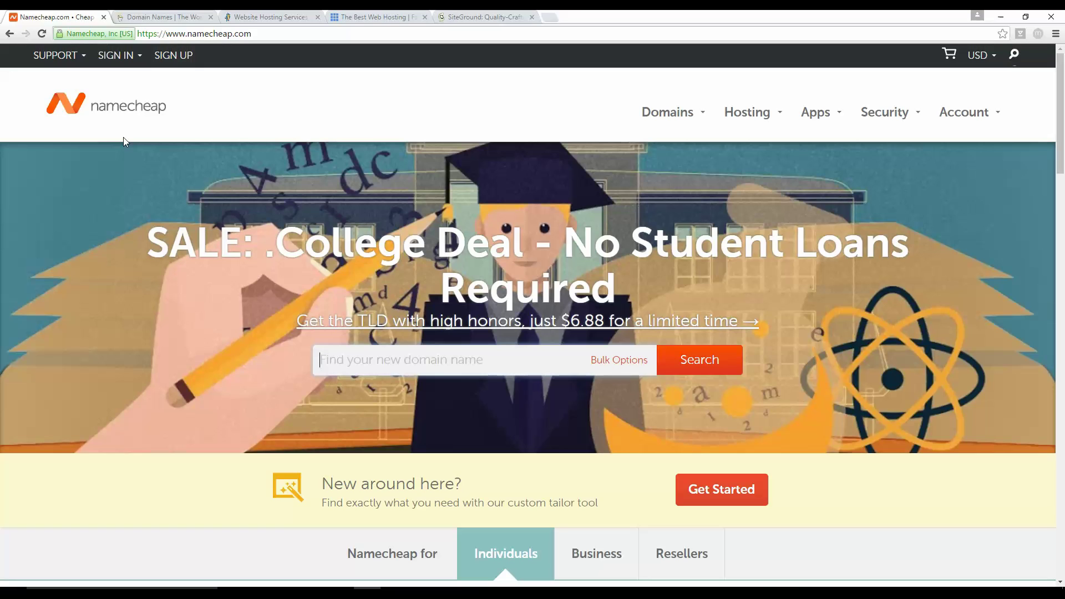
pyautogui.write('cupsncake')
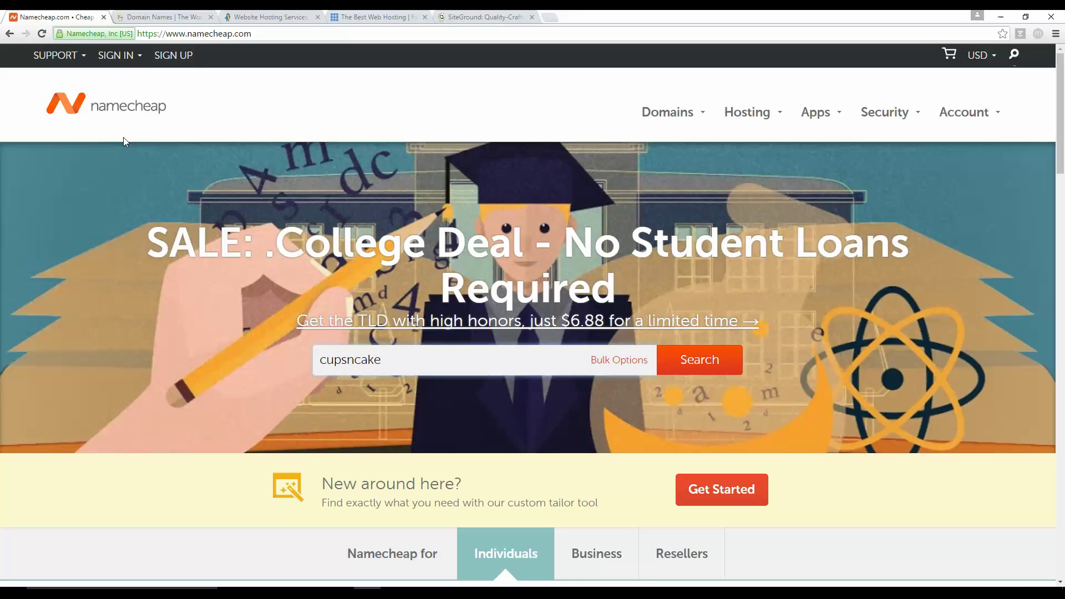
pyautogui.press('Return')
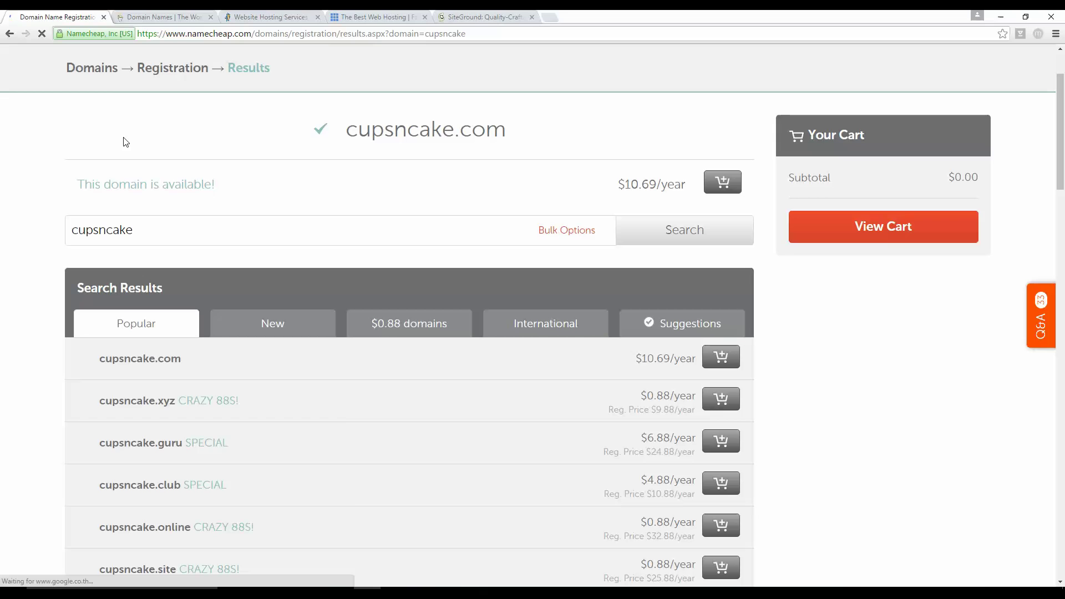
# Step: Add cupsncake.com to the cart and view the cart with its $10.87 subtotal
pyautogui.scroll(-4, 171, 228)
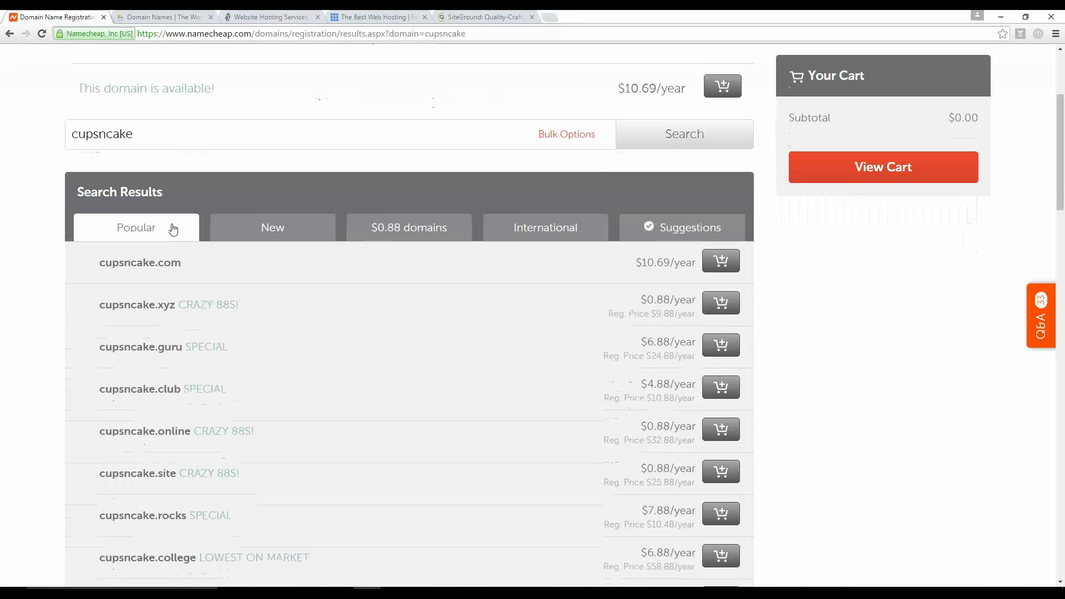
pyautogui.scroll(-2, 155, 285)
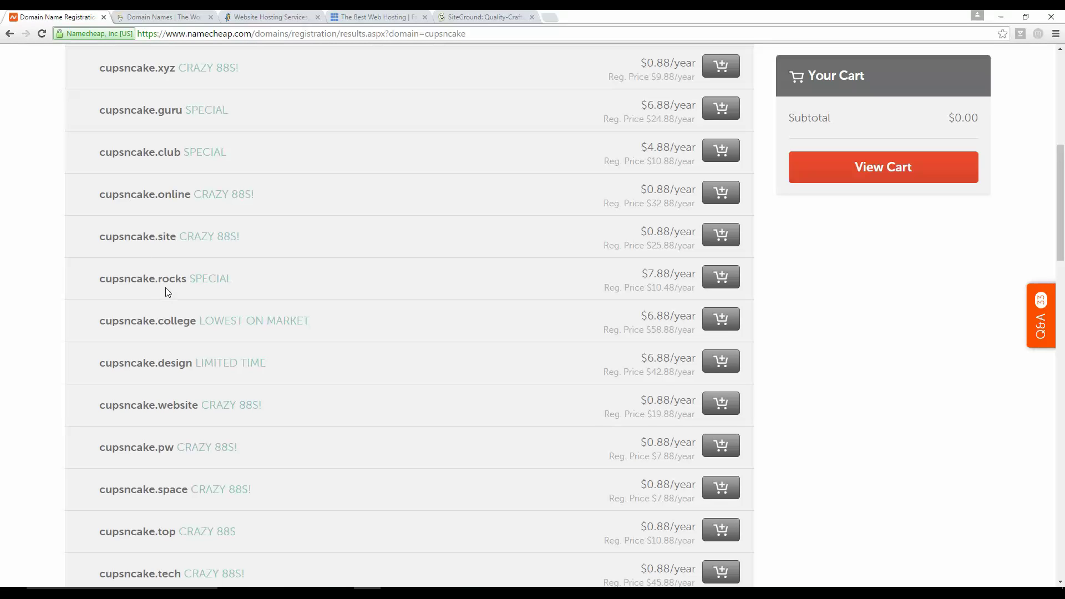
pyautogui.scroll(5, 157, 279)
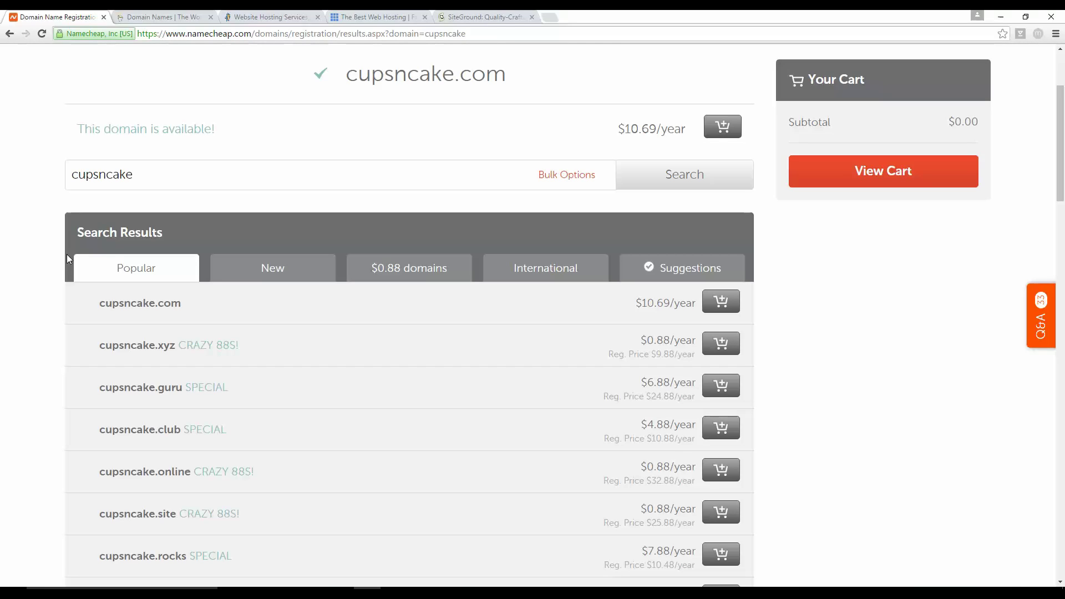
pyautogui.scroll(3, 67, 259)
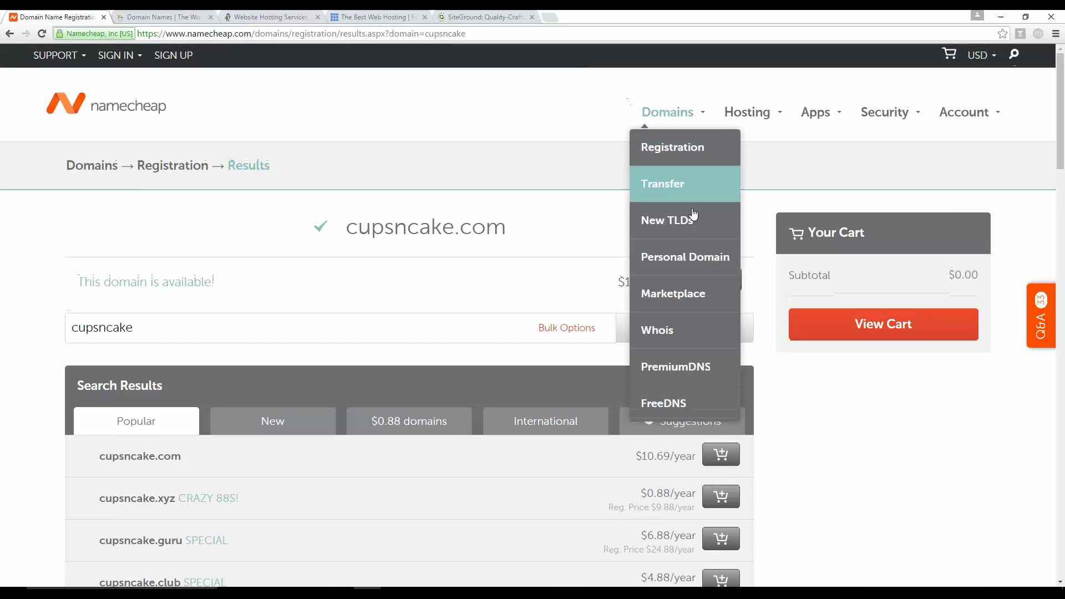
pyautogui.click(731, 282)
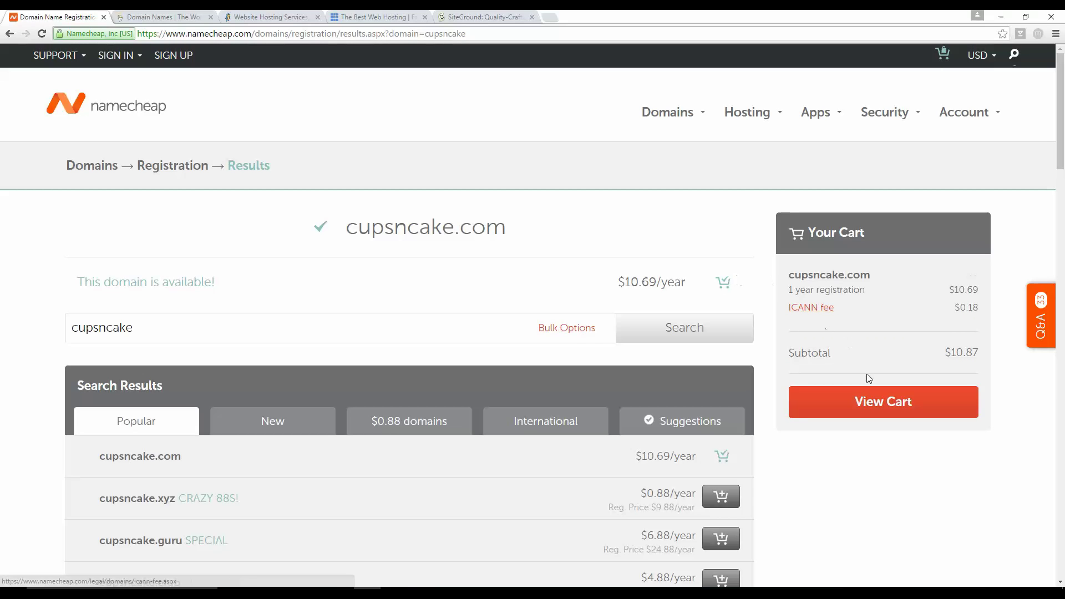
pyautogui.click(876, 394)
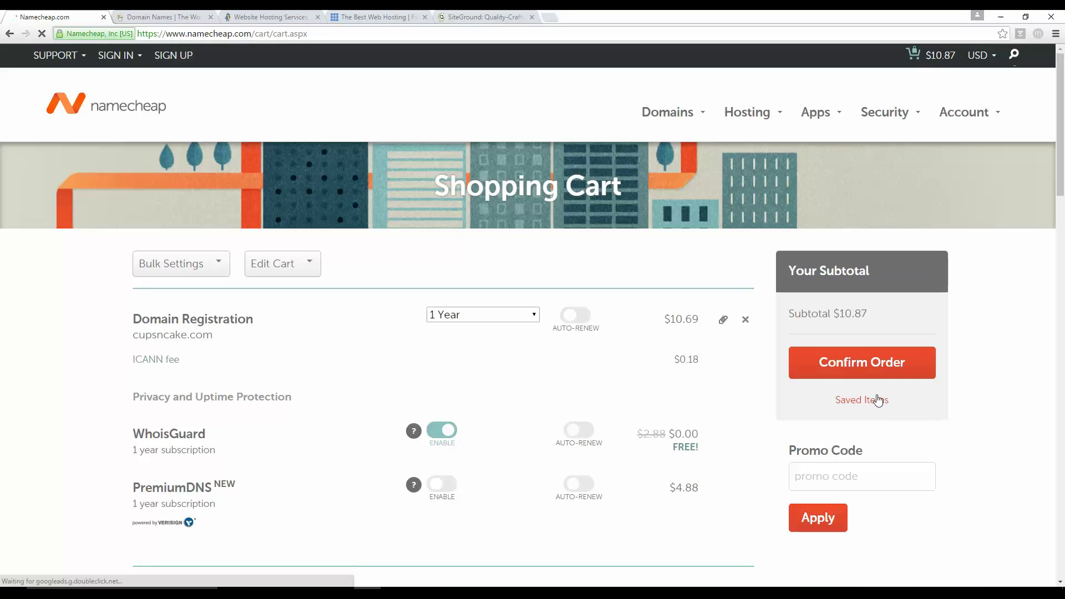
pyautogui.click(517, 320)
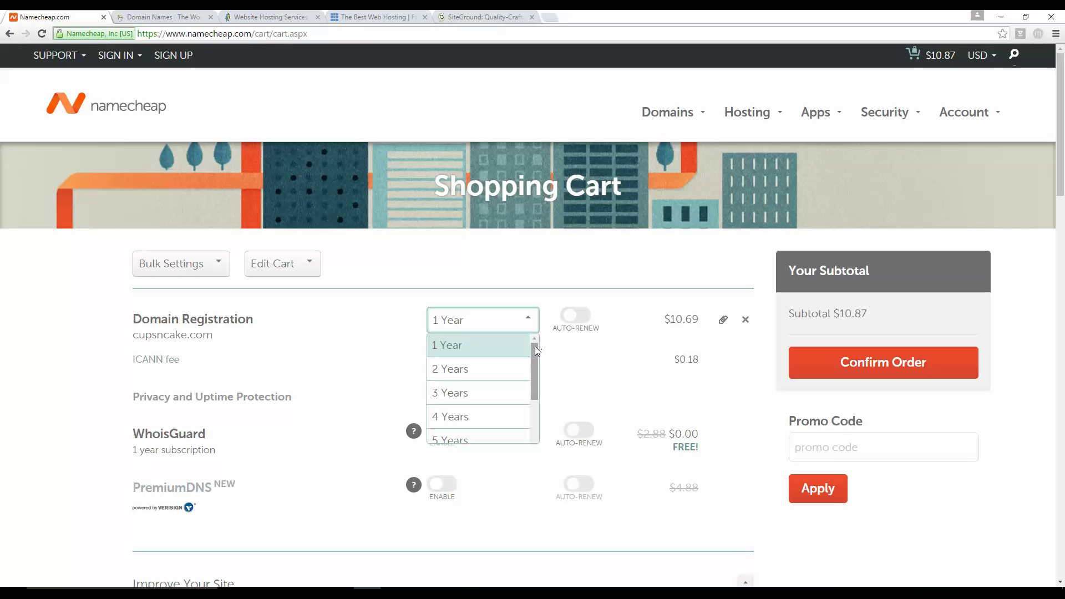
pyautogui.moveTo(535, 347)
pyautogui.mouseDown()
pyautogui.moveTo(544, 404)
pyautogui.moveTo(553, 397)
pyautogui.moveTo(537, 394)
pyautogui.moveTo(537, 365)
pyautogui.mouseUp()
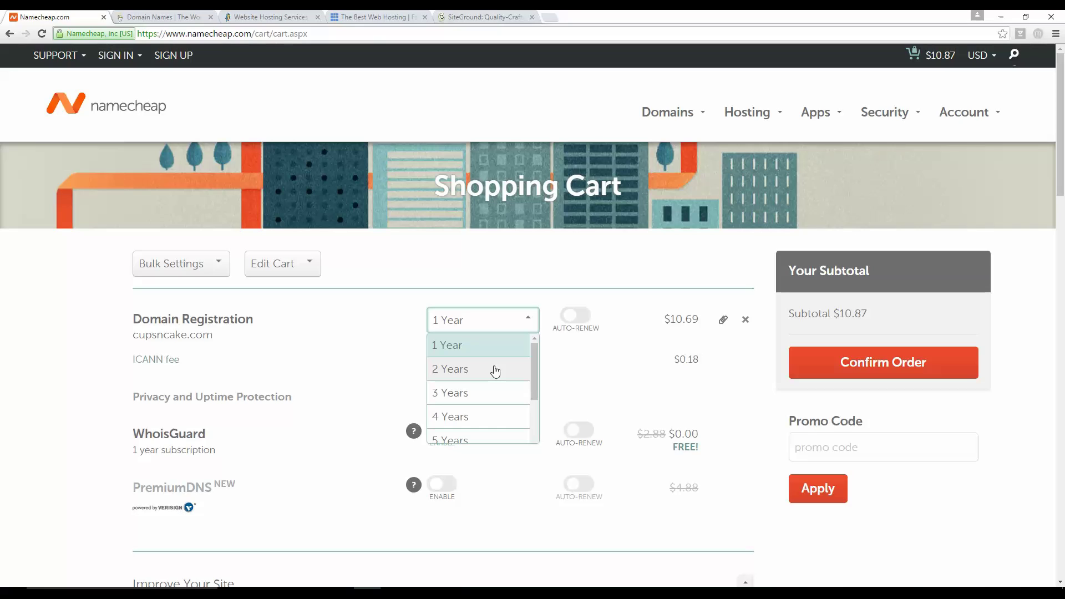
pyautogui.click(578, 370)
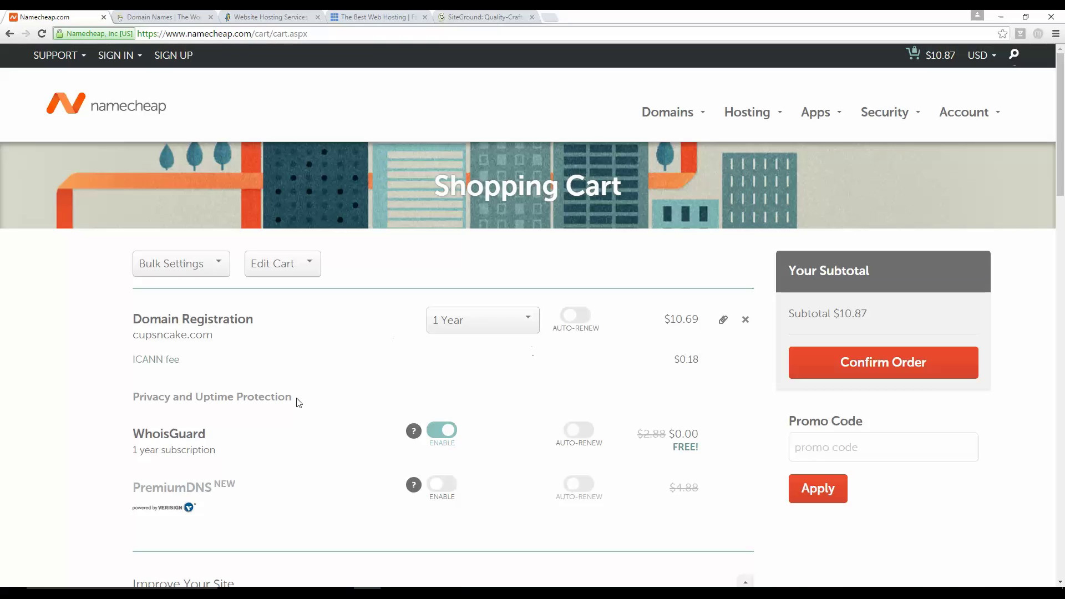
pyautogui.moveTo(208, 436); pyautogui.dragTo(117, 438)
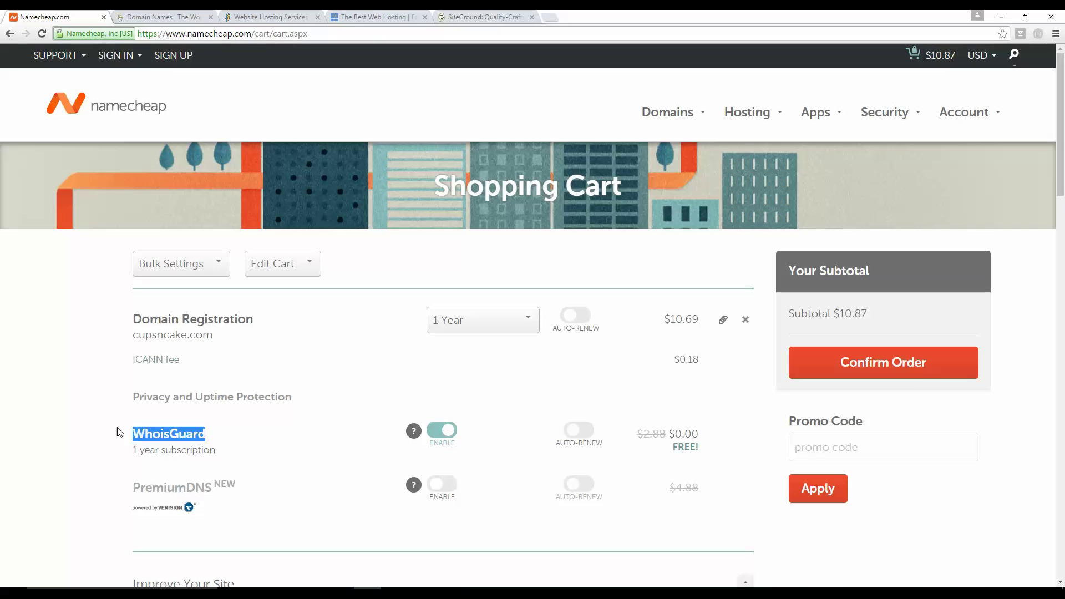
pyautogui.click(321, 371)
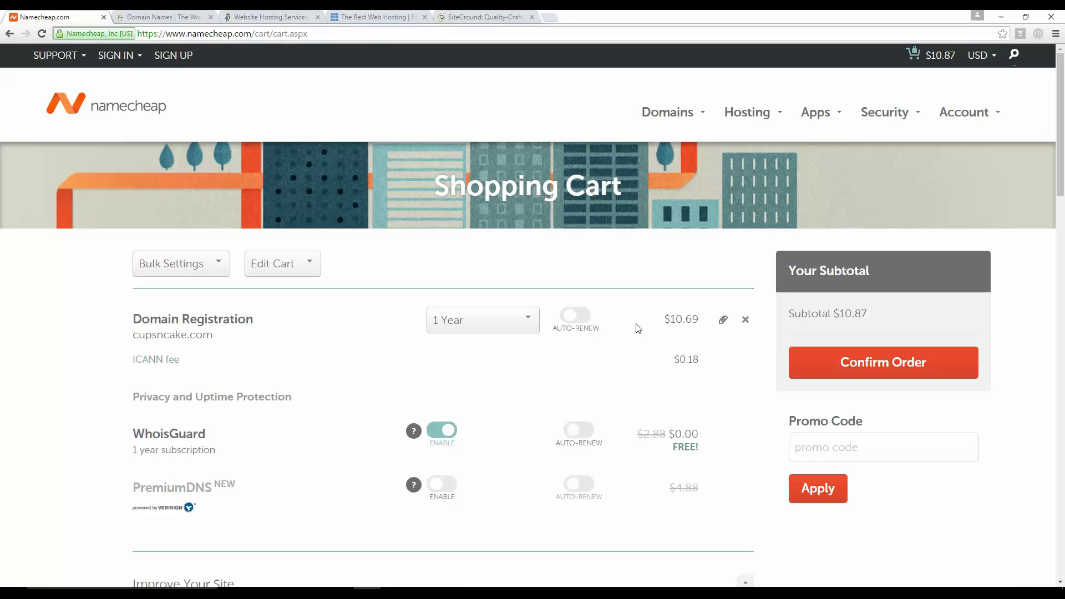
# Step: Proceed from the cart to Namecheap's login/signup page, then switch to the HostGator homepage
pyautogui.click(895, 360)
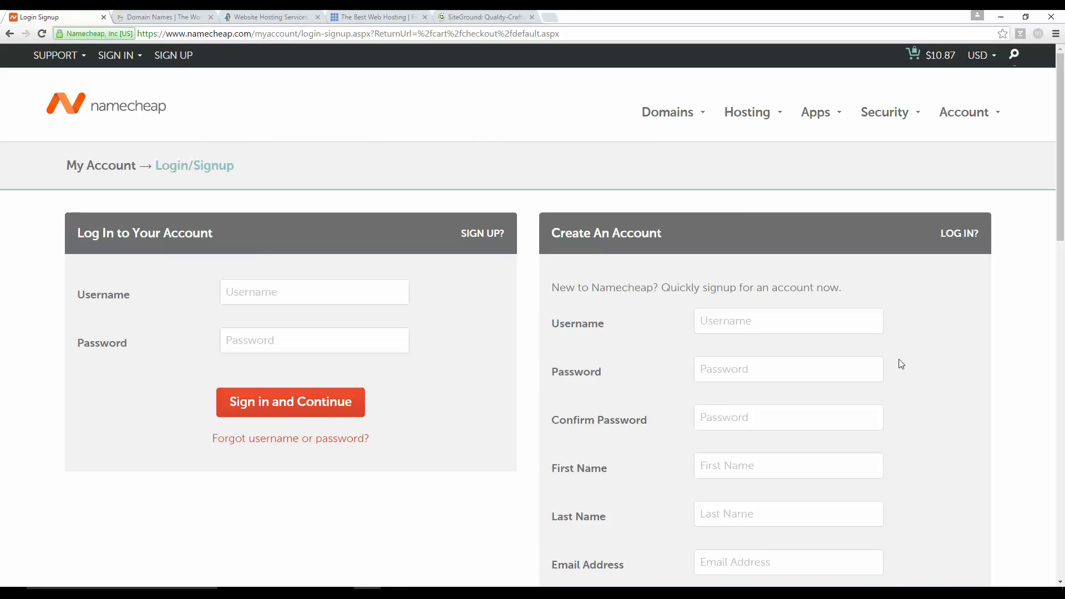
pyautogui.scroll(-6, 897, 361)
pyautogui.scroll(6, 327, 441)
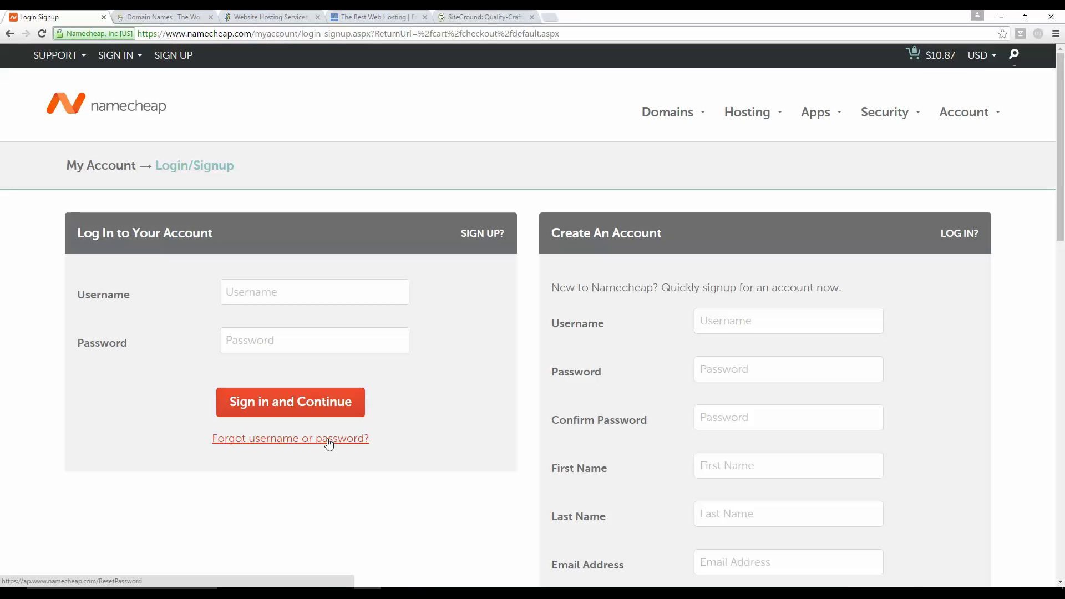
pyautogui.click(235, 15)
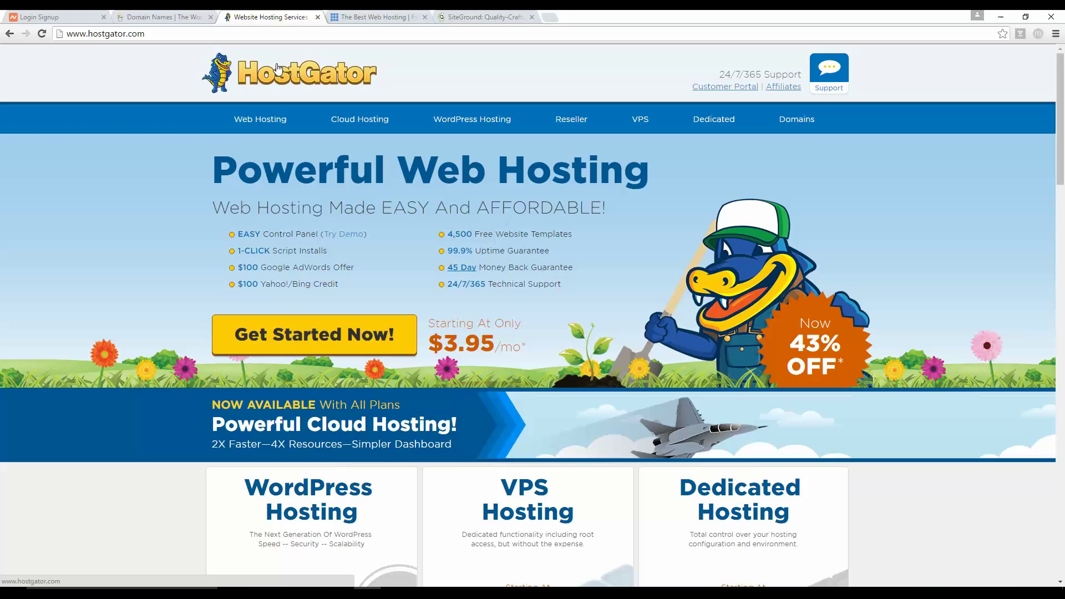
# Step: Glance at the Bluehost and SiteGround homepages, then open HostGator's shared hosting page
pyautogui.click(368, 17)
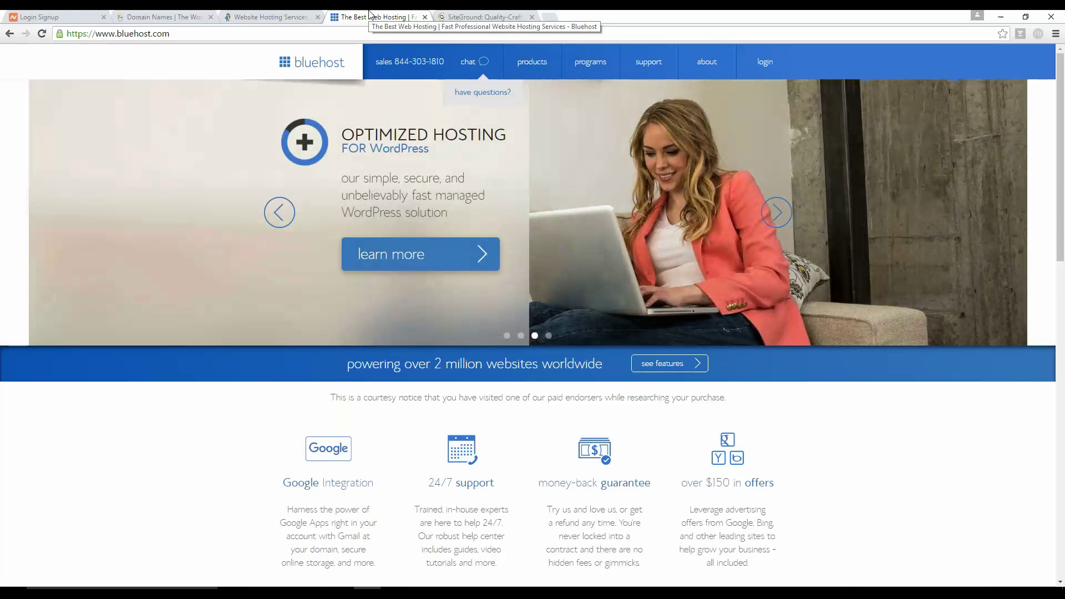
pyautogui.click(495, 16)
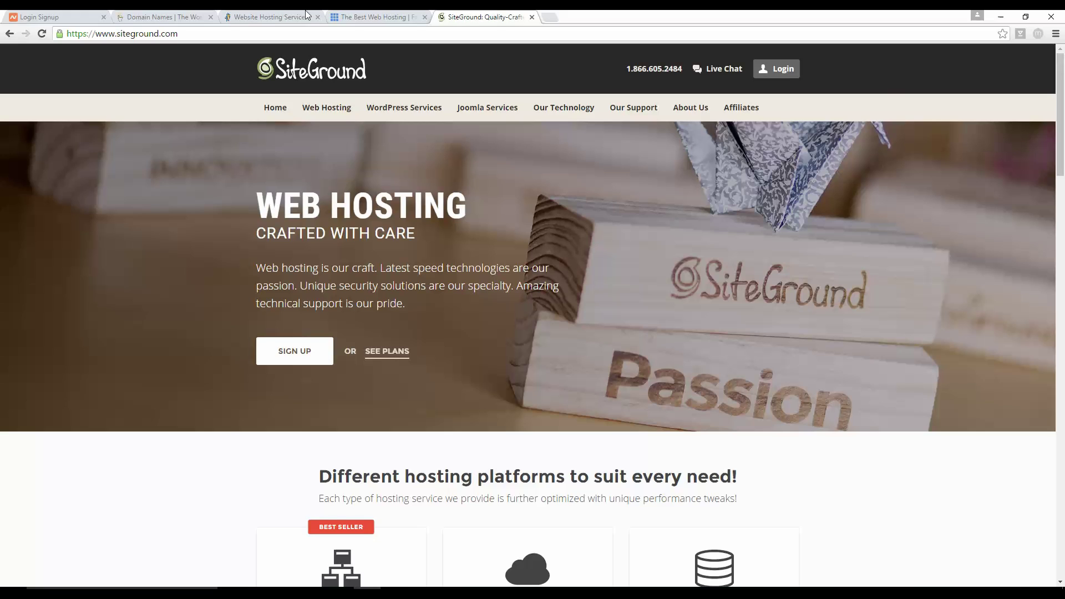
pyautogui.click(253, 15)
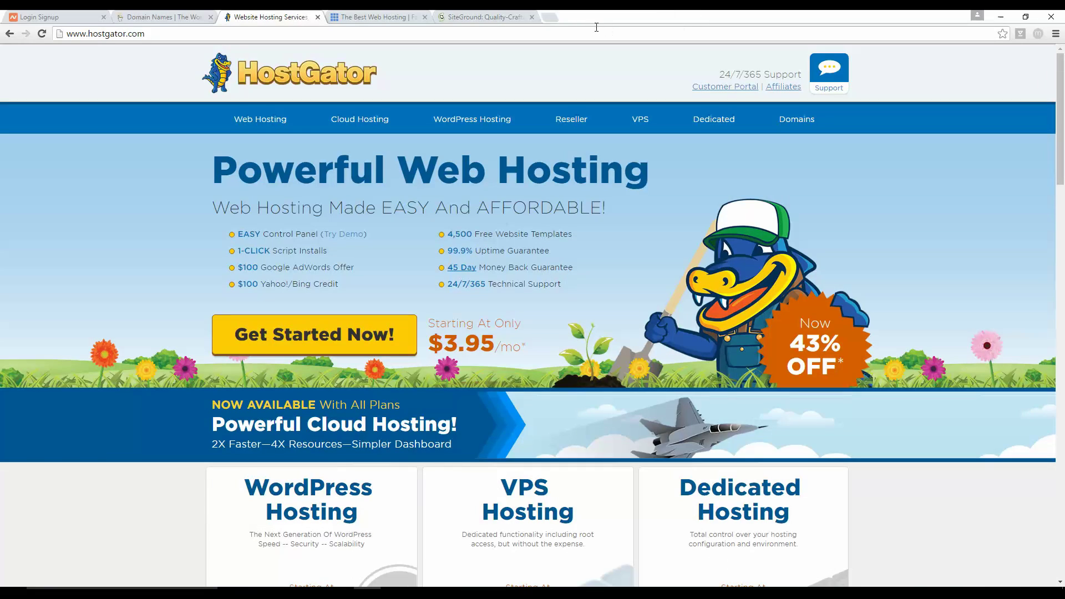
pyautogui.click(308, 336)
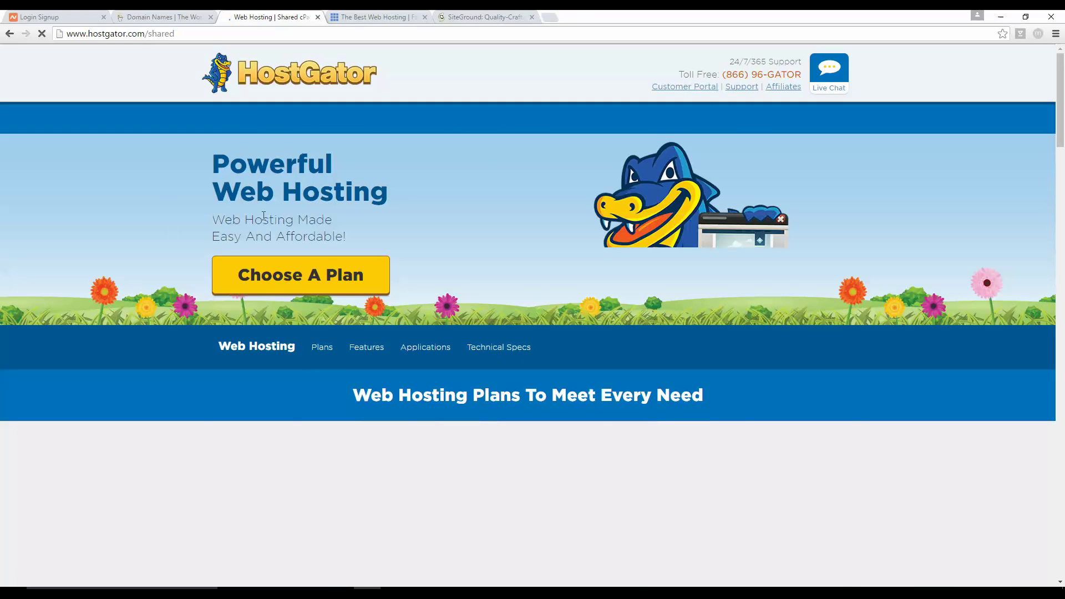
# Step: Jump to HostGator's hosting plans and sign up for the Baby plan
pyautogui.click(340, 269)
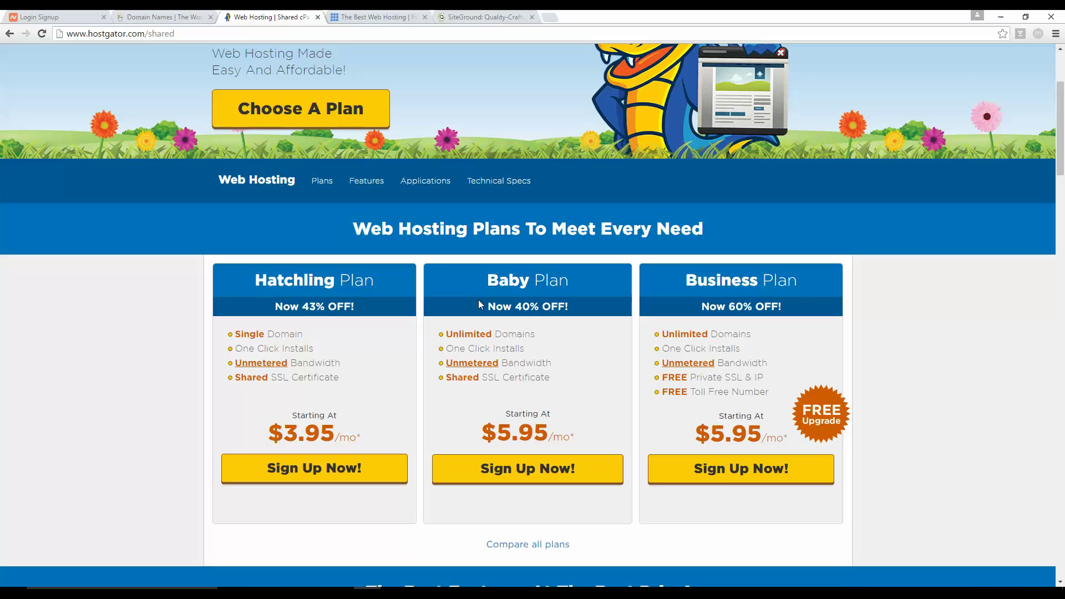
pyautogui.click(524, 474)
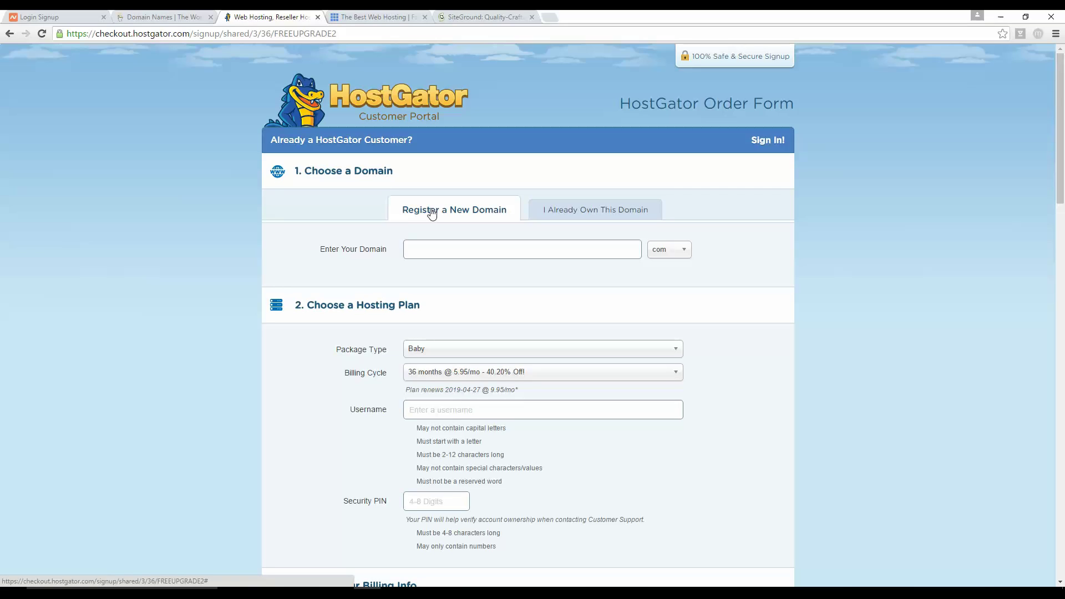
# Step: Choose 'I Already Own This Domain' on the order form, then return to the Namecheap login tab
pyautogui.click(463, 247)
pyautogui.click(573, 219)
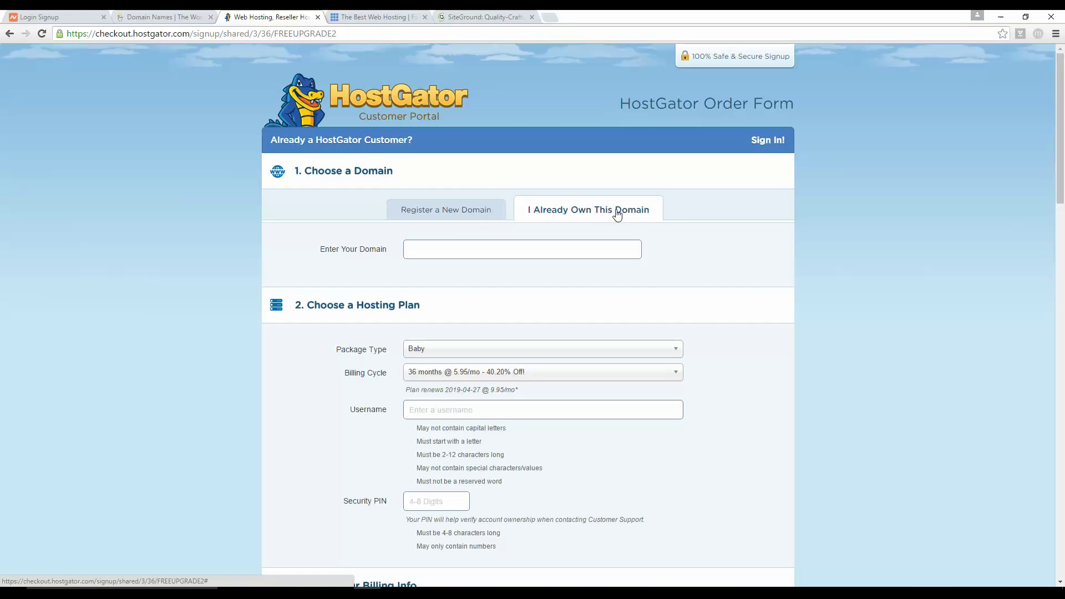
pyautogui.click(48, 16)
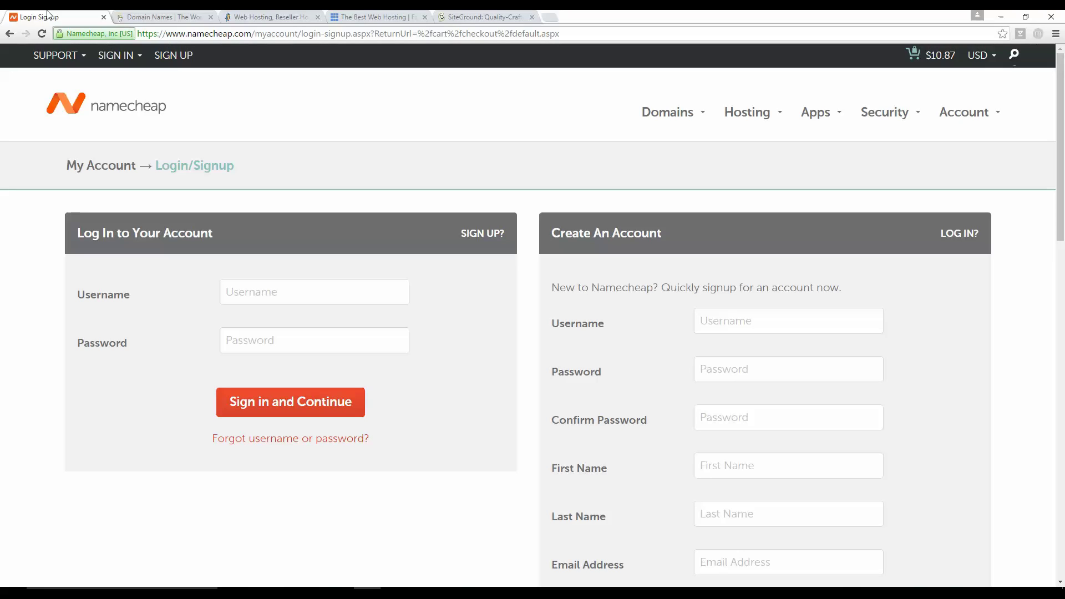
# Step: Flip between the Namecheap login tab and HostGator, ending on the HostGator order form
pyautogui.click(254, 13)
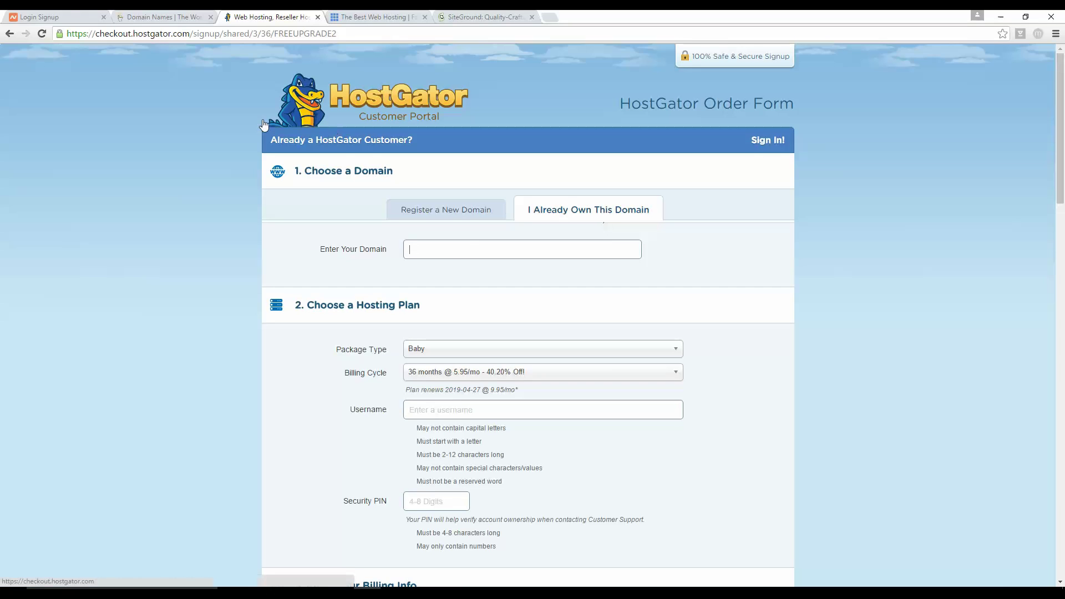
pyautogui.click(44, 17)
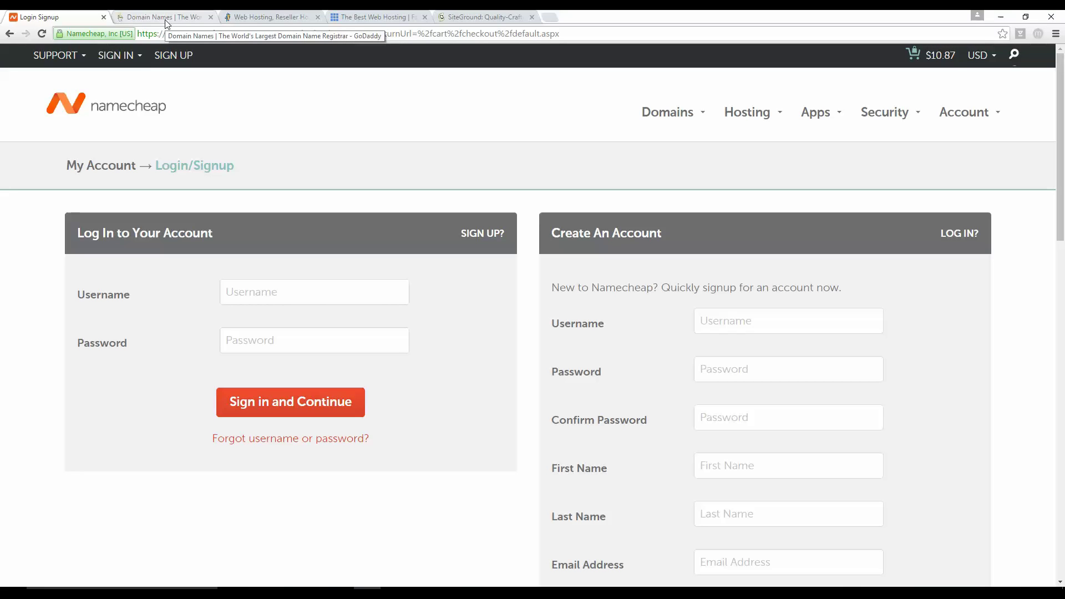
pyautogui.click(279, 16)
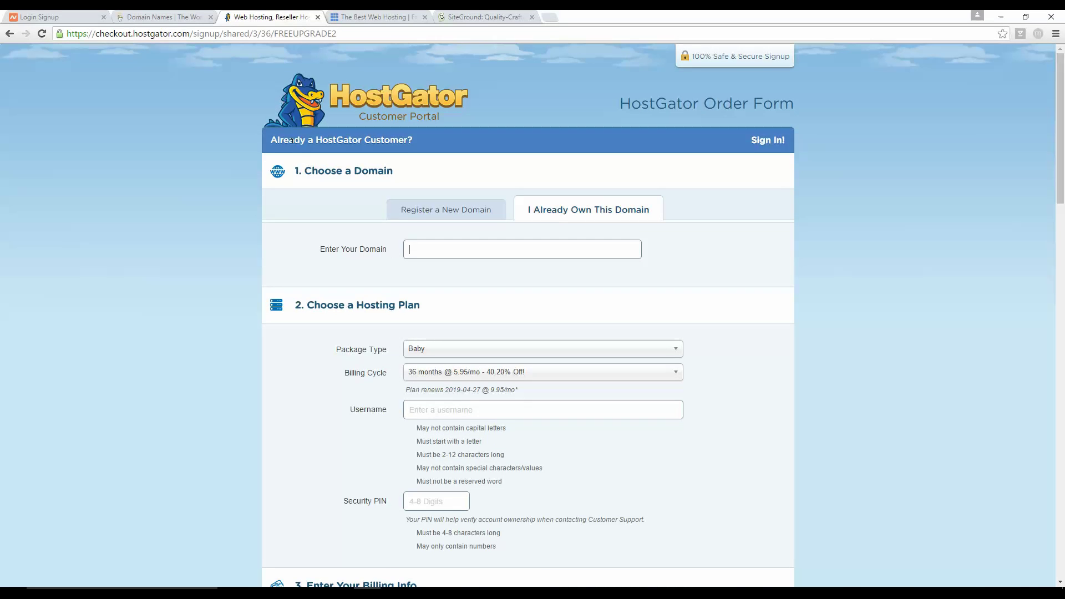
# Step: Set the Baby plan's billing cycle to 1 month @ $11.95/mo
pyautogui.click(655, 374)
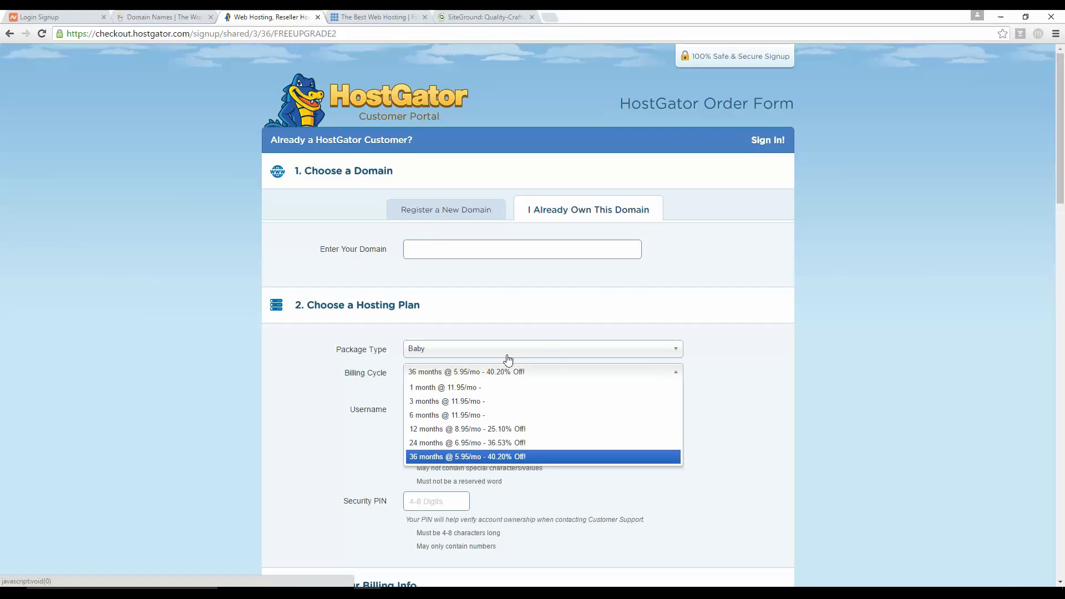
pyautogui.click(478, 388)
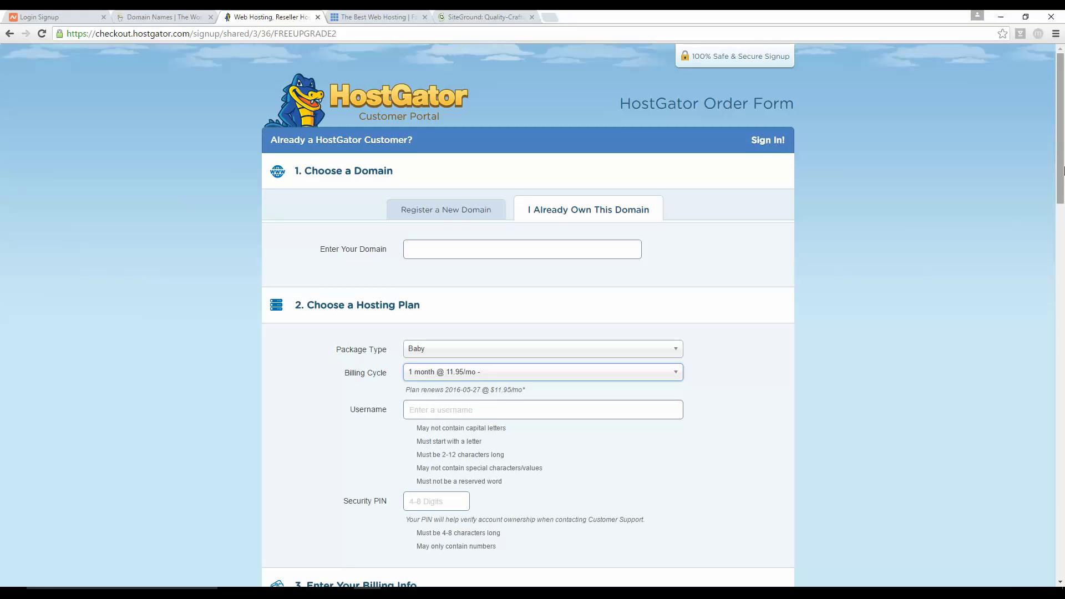
pyautogui.moveTo(1063, 150); pyautogui.dragTo(1064, 219)
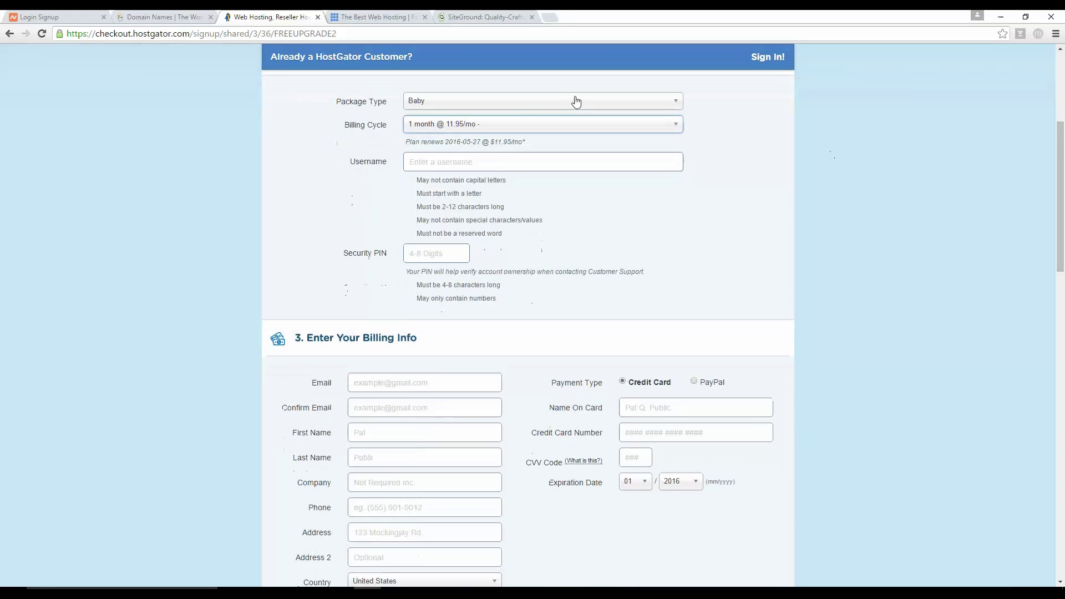
# Step: Uncheck the SiteLock security add-on under Add Additional Services
pyautogui.click(500, 159)
pyautogui.click(430, 253)
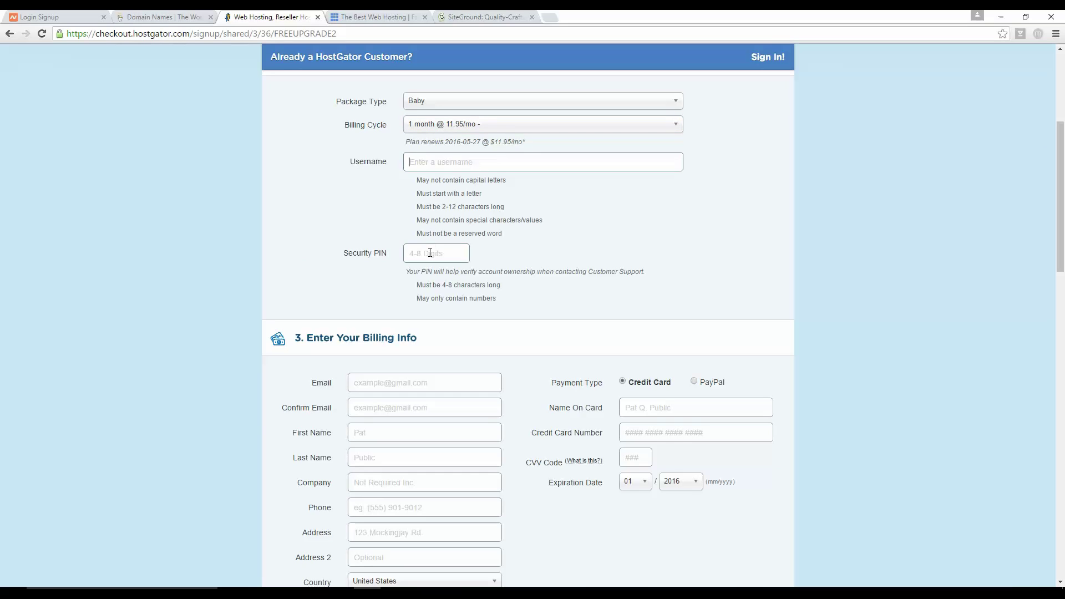
pyautogui.scroll(-1, 582, 265)
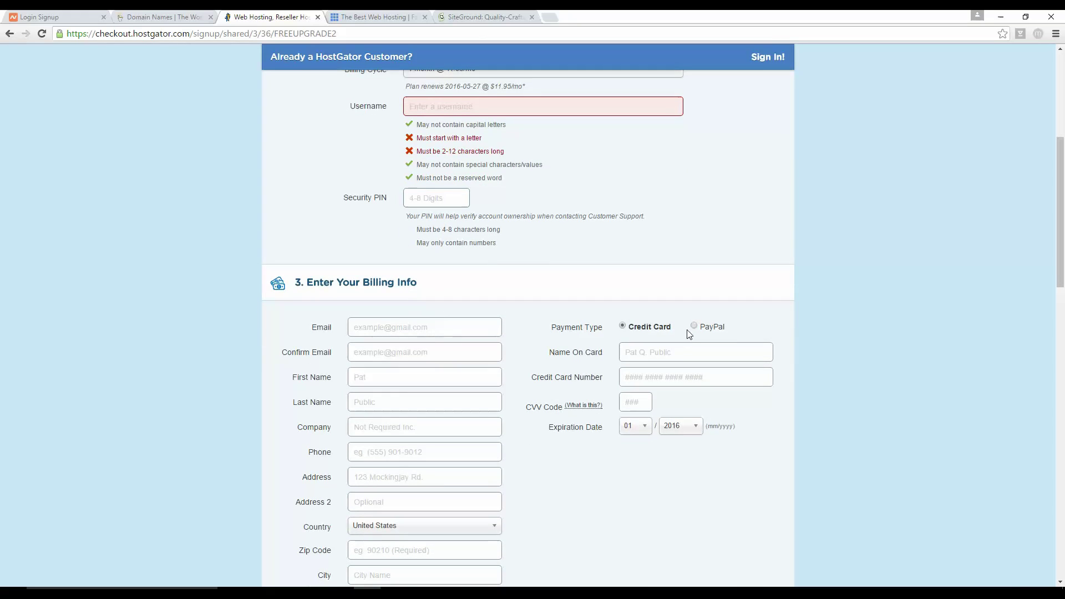
pyautogui.scroll(-1, 610, 344)
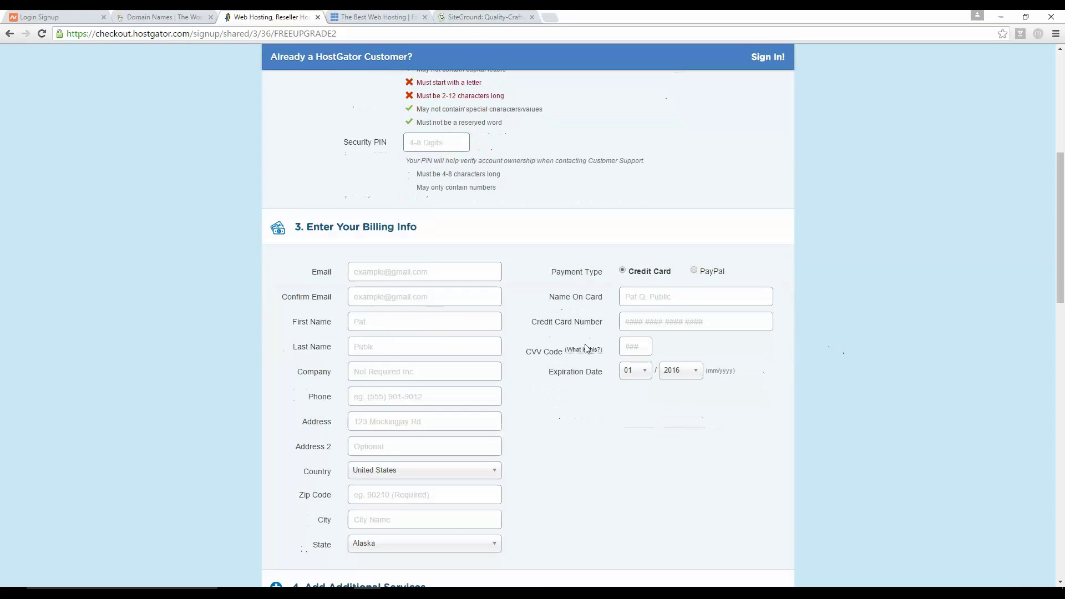
pyautogui.scroll(-7, 408, 311)
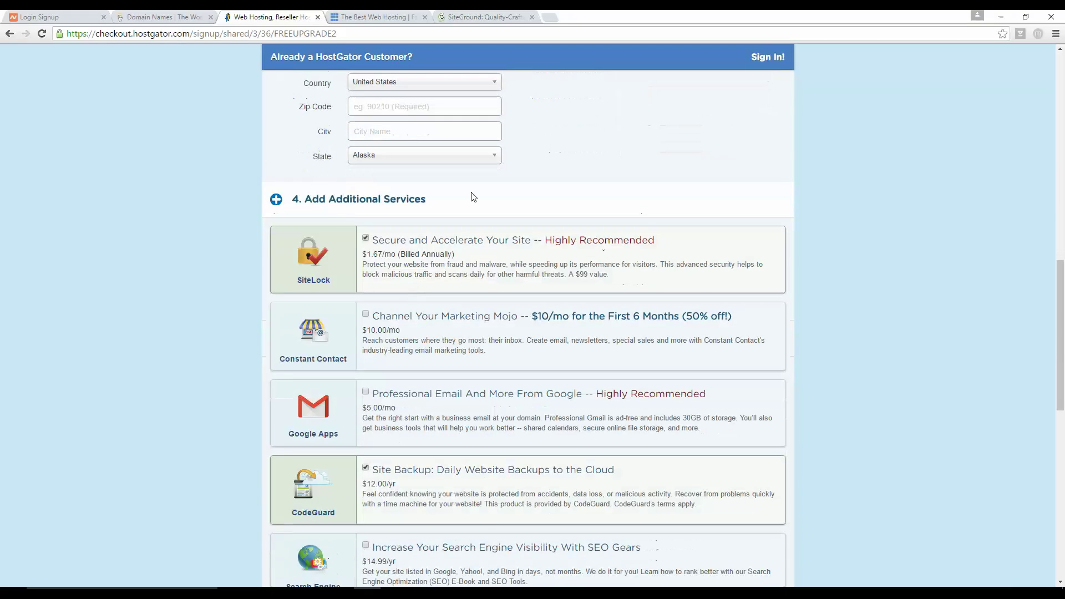
pyautogui.scroll(1, 173, 255)
pyautogui.scroll(-2, 177, 250)
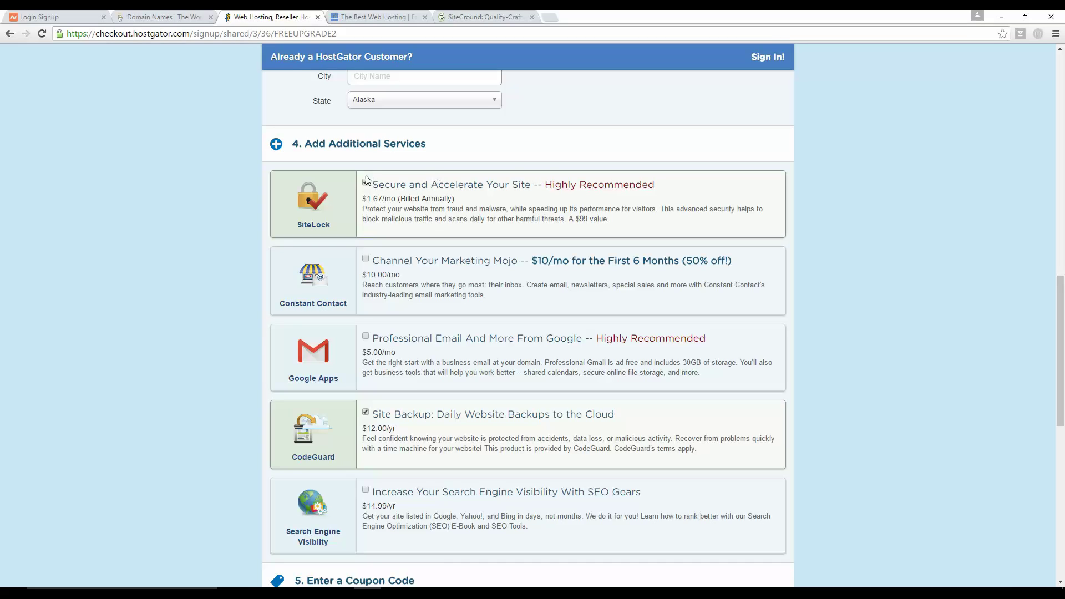
pyautogui.scroll(1, 366, 187)
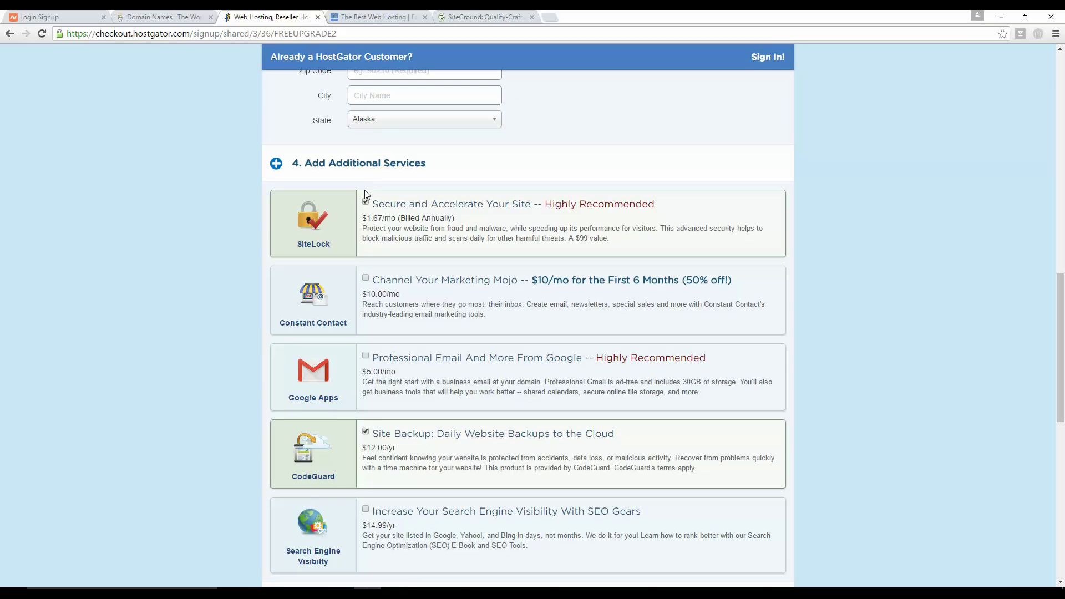
pyautogui.click(366, 203)
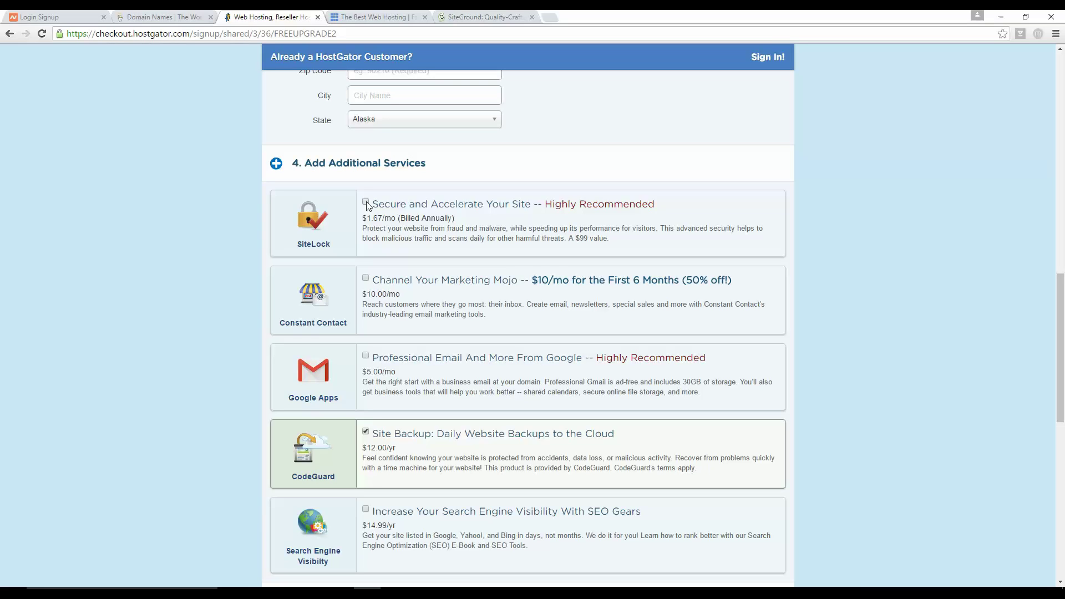
# Step: Uncheck the CodeGuard Site Backup add-on
pyautogui.scroll(-2, 240, 207)
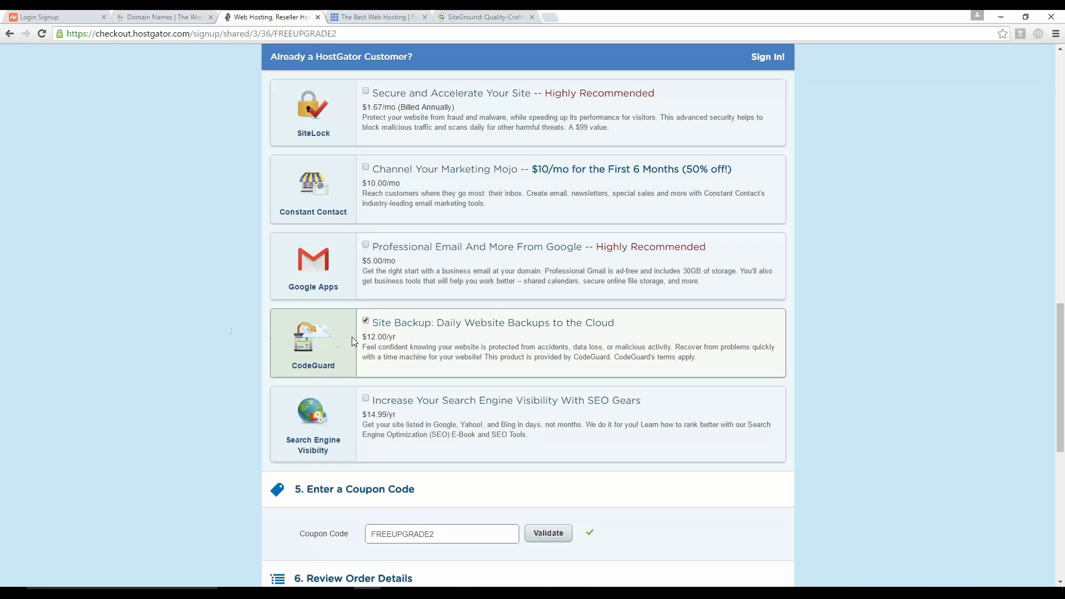
pyautogui.click(365, 321)
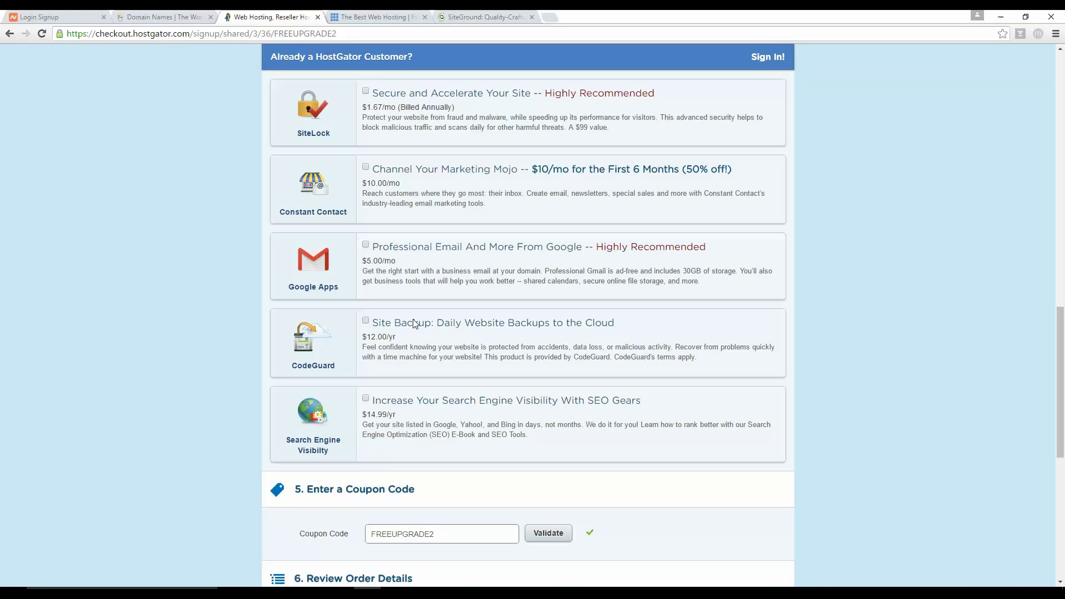
pyautogui.scroll(-4, 413, 323)
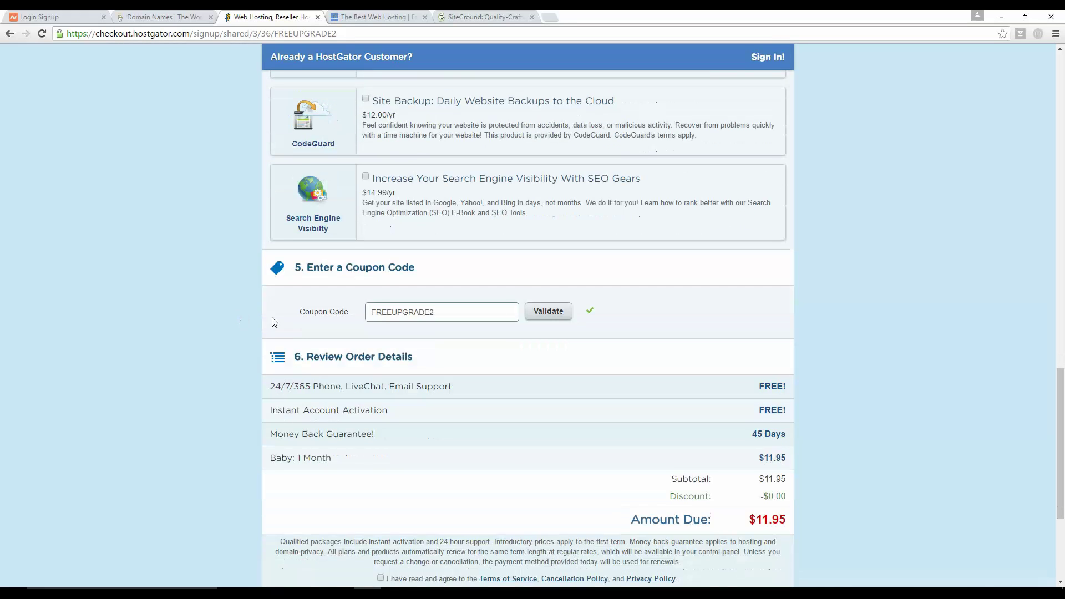
pyautogui.click(443, 314)
# Step: Replace coupon FREEUPGRADE2 with websitebuddha, bringing the amount due to $0.01
pyautogui.press('BackSpace')
pyautogui.write('websitebuddha')
pyautogui.click(547, 313)
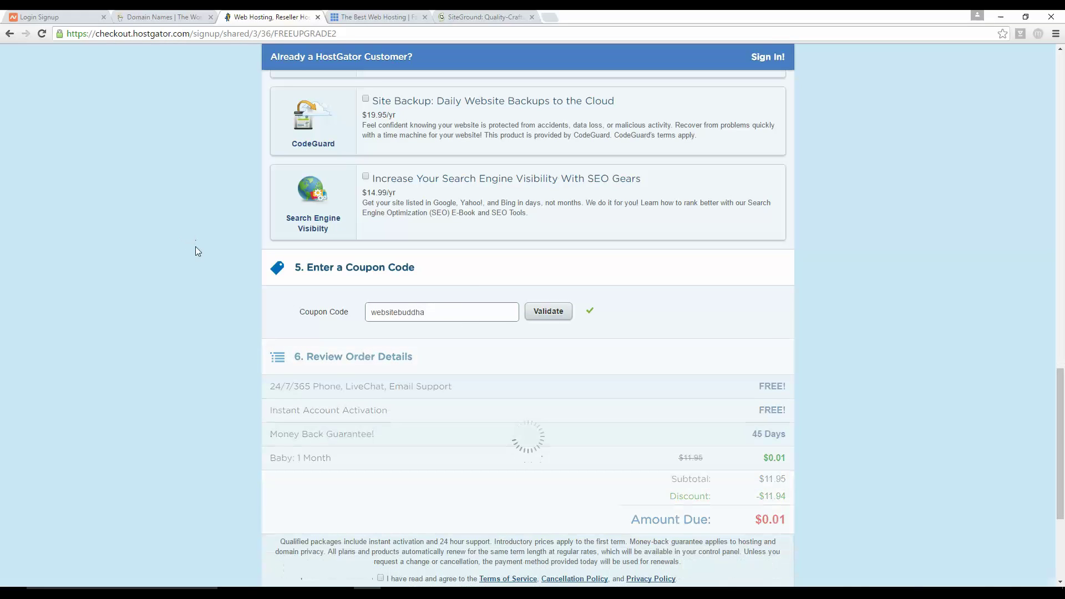
pyautogui.moveTo(785, 519); pyautogui.dragTo(773, 519)
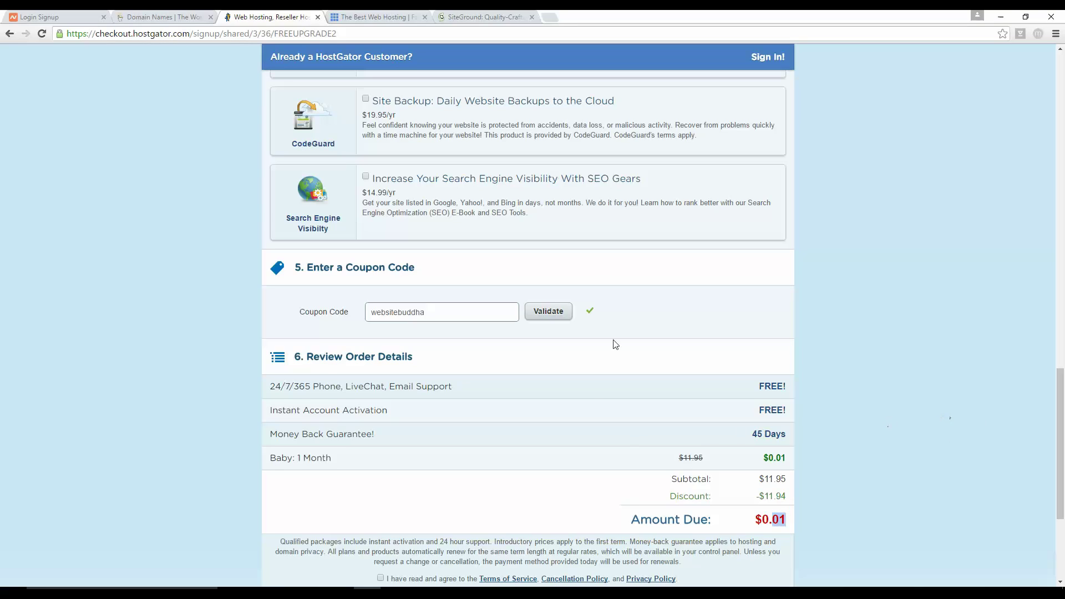
pyautogui.moveTo(428, 312); pyautogui.dragTo(348, 310)
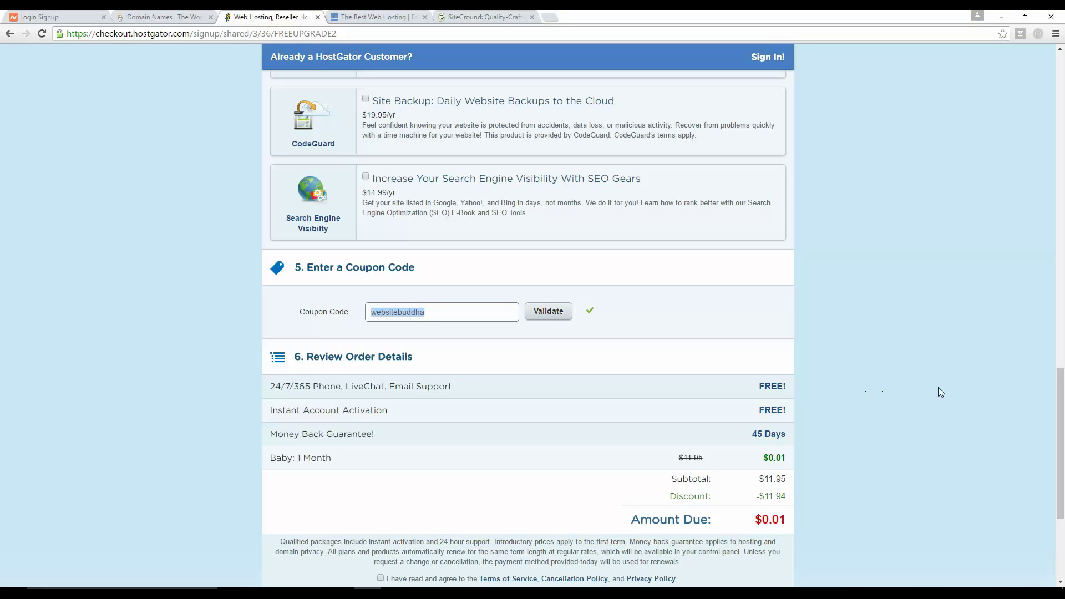
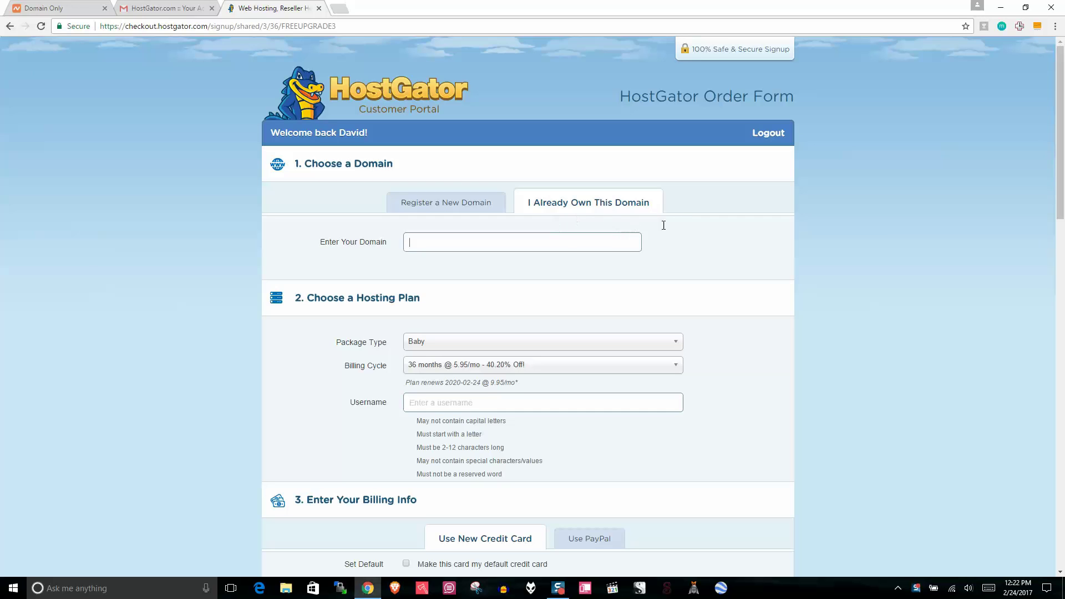
# Step: Switch to the Gmail 'HostGator.com :: Your Account Info' email listing nameservers ns6141 and ns6142
pyautogui.moveTo(651, 207); pyautogui.dragTo(562, 162)
pyautogui.click(161, 7)
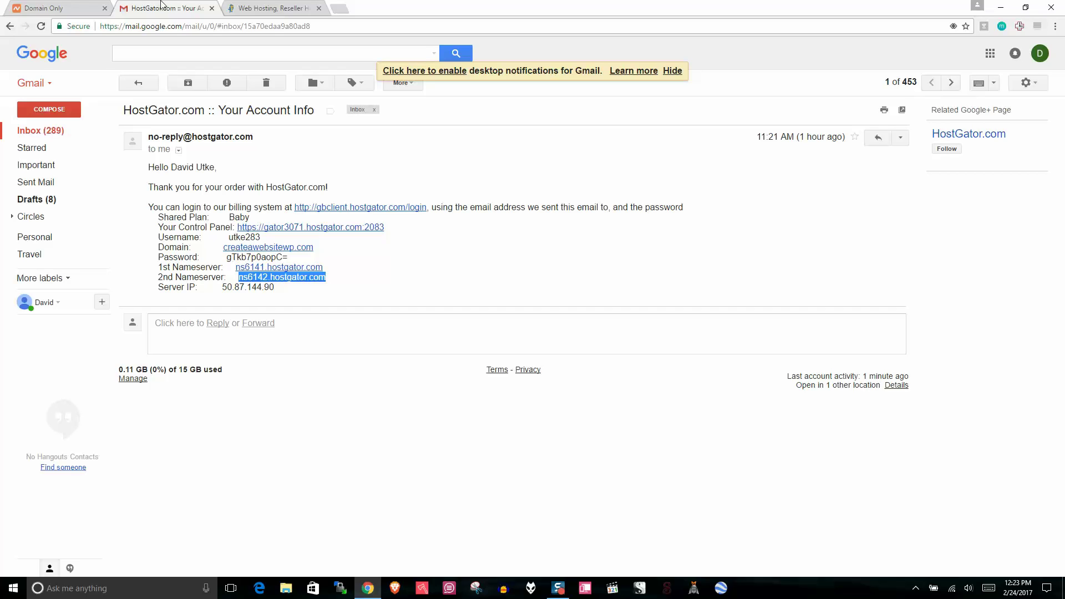
# Step: Check that createawebsitewp.com in the Namecheap list matches the email, then manage that domain
pyautogui.click(78, 8)
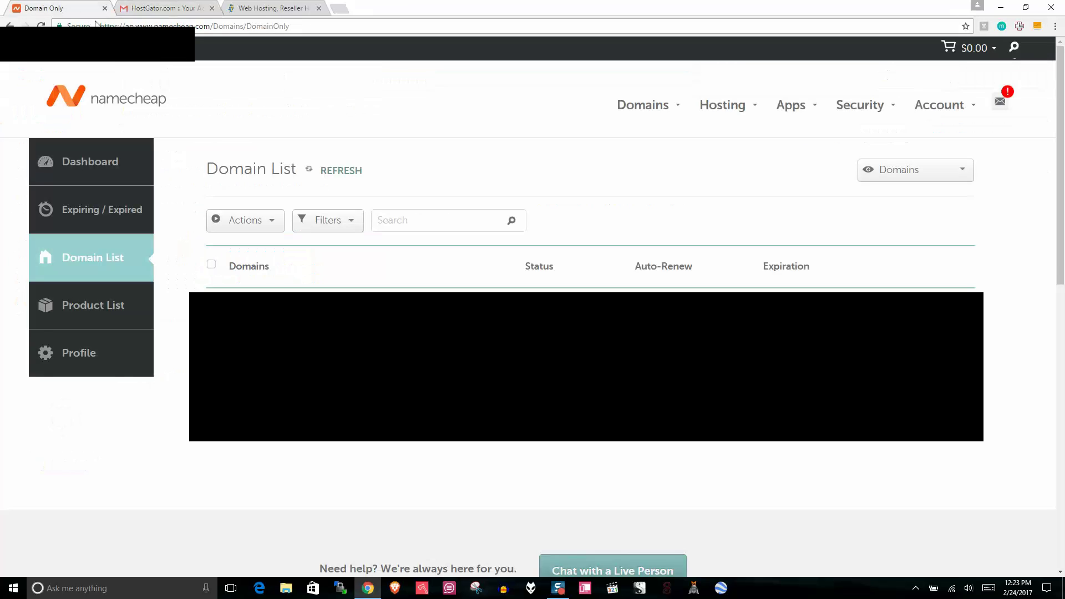
pyautogui.scroll(-1, 804, 177)
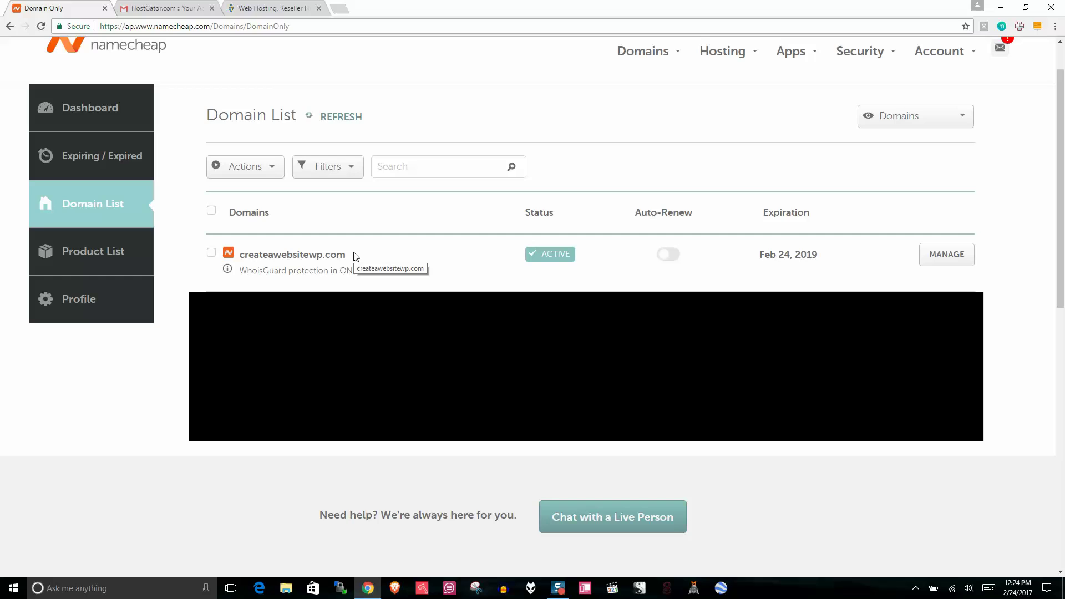
pyautogui.moveTo(355, 255); pyautogui.dragTo(238, 255)
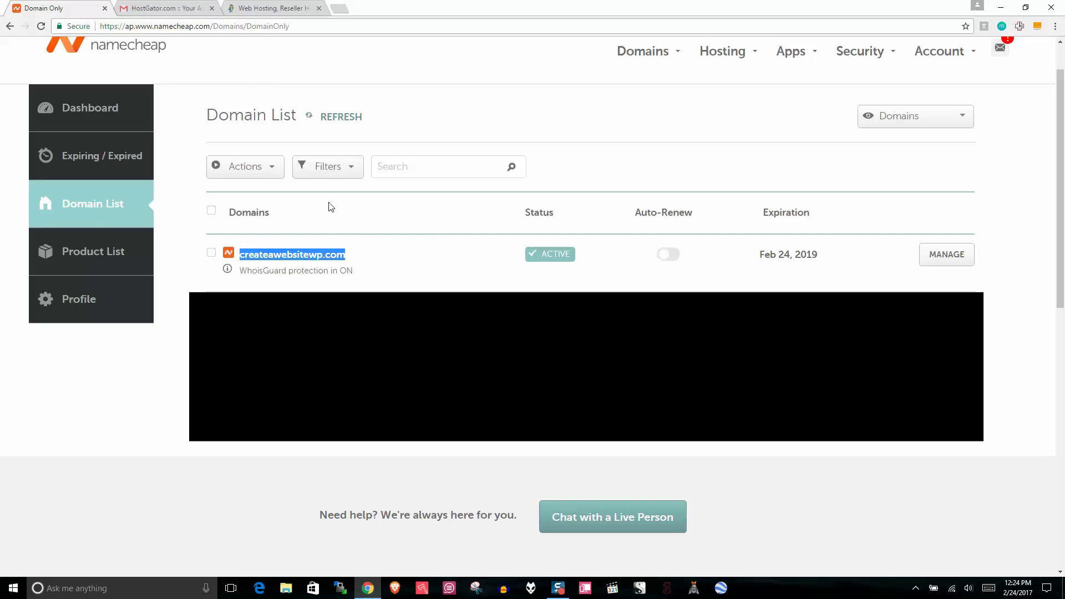
pyautogui.click(185, 4)
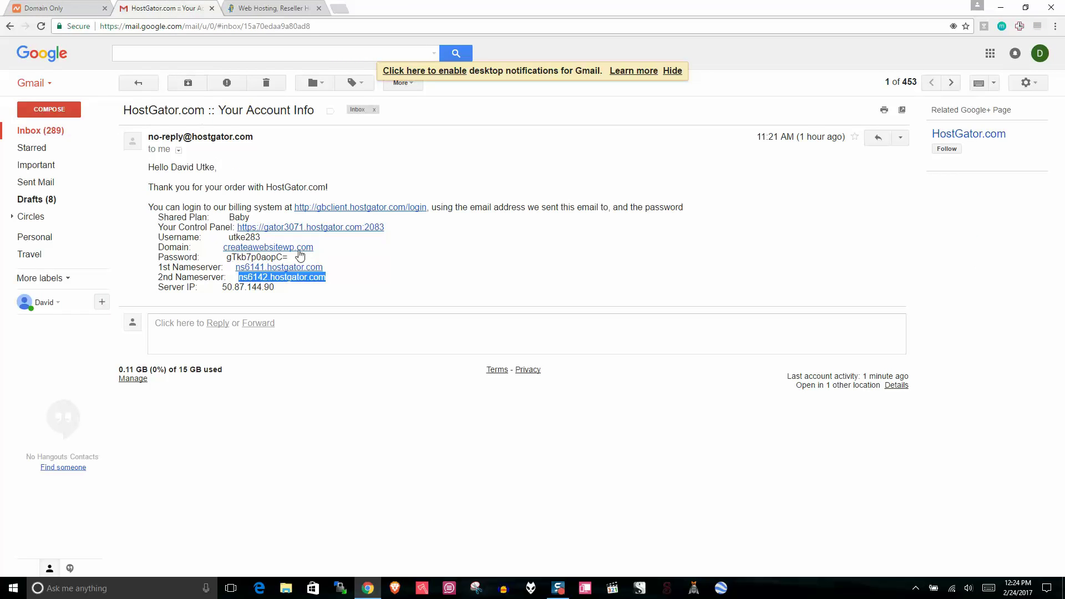
pyautogui.click(326, 250)
pyautogui.moveTo(326, 250); pyautogui.dragTo(213, 248)
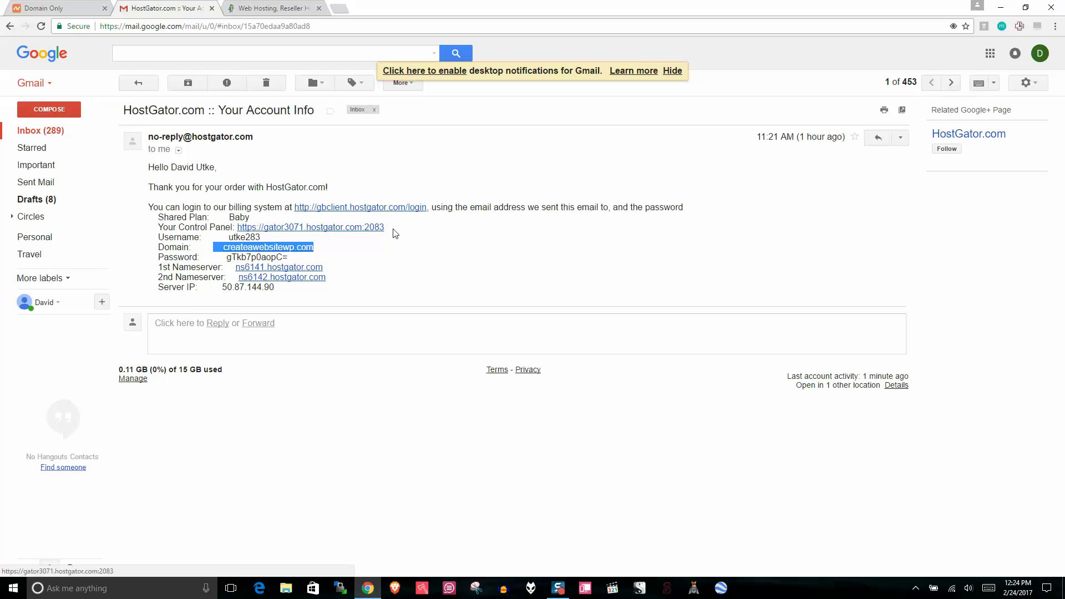
pyautogui.click(72, 8)
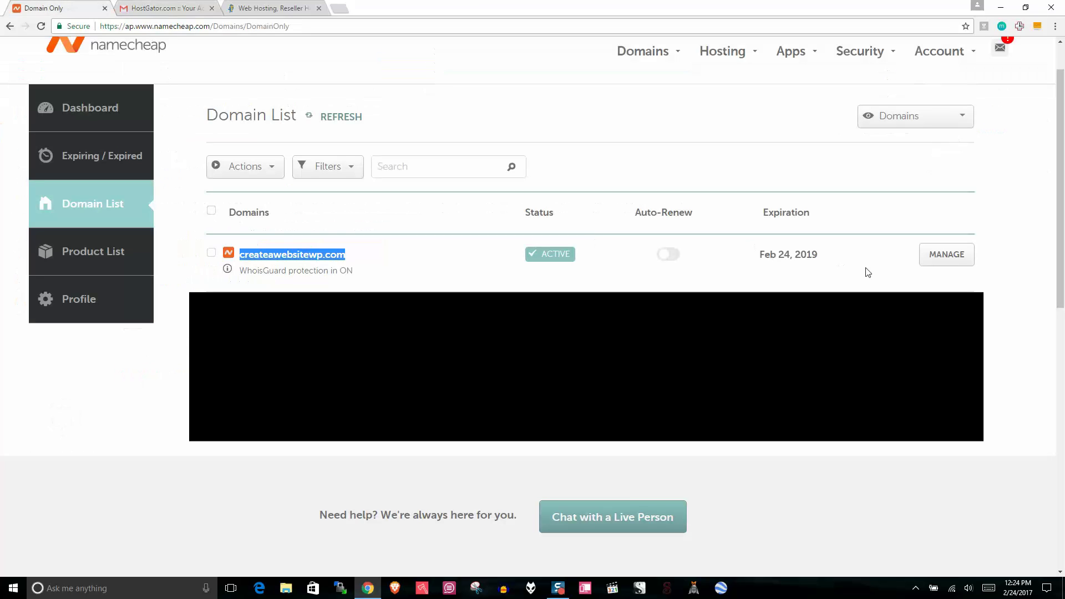
pyautogui.click(944, 270)
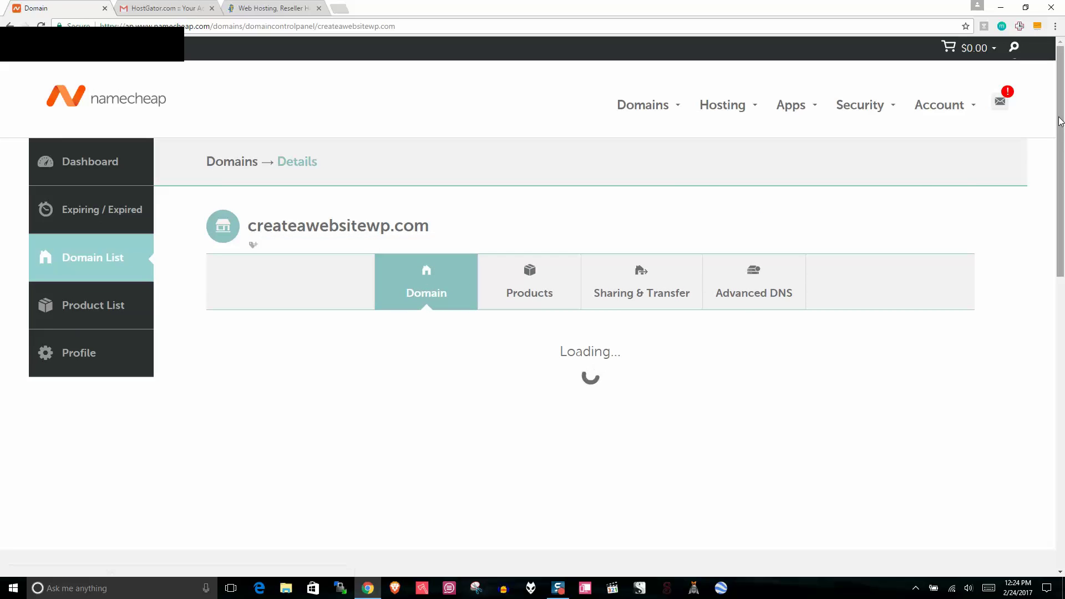
pyautogui.moveTo(1060, 109); pyautogui.dragTo(1062, 174)
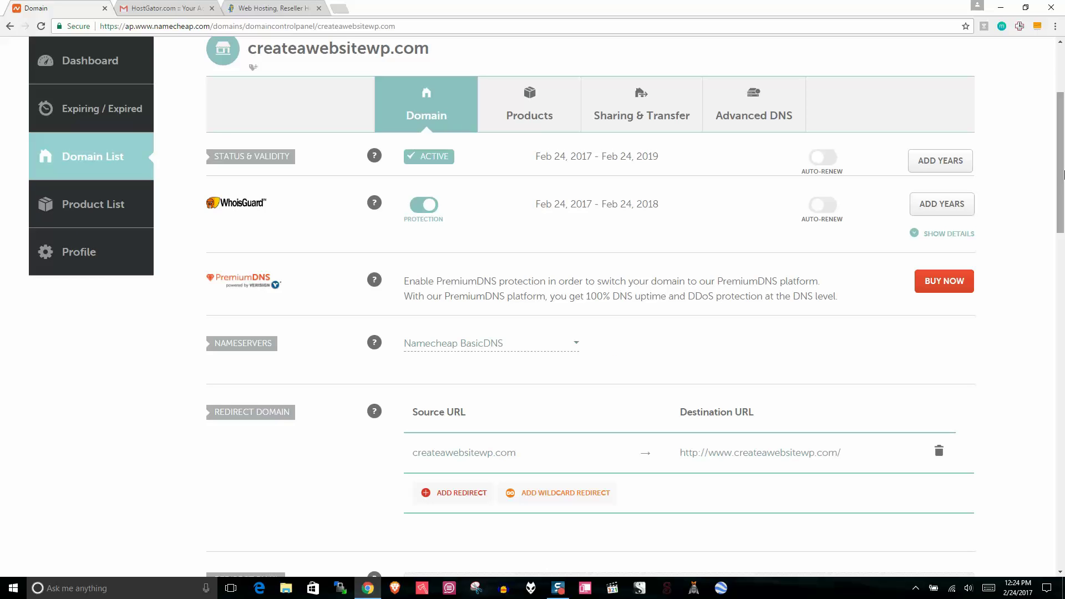
pyautogui.scroll(-2, 1063, 176)
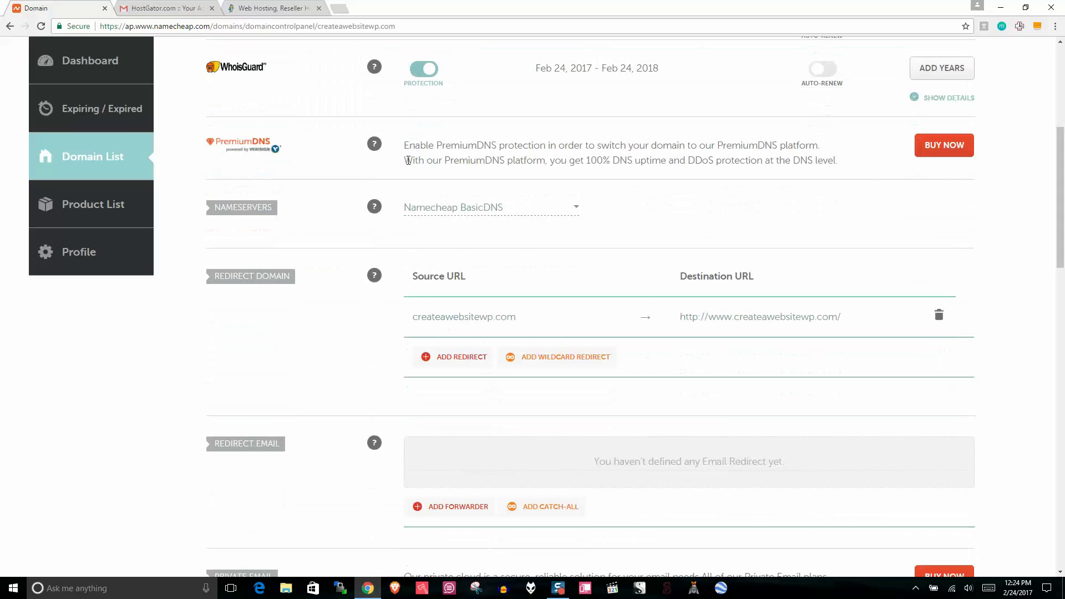
pyautogui.moveTo(271, 208); pyautogui.dragTo(212, 211)
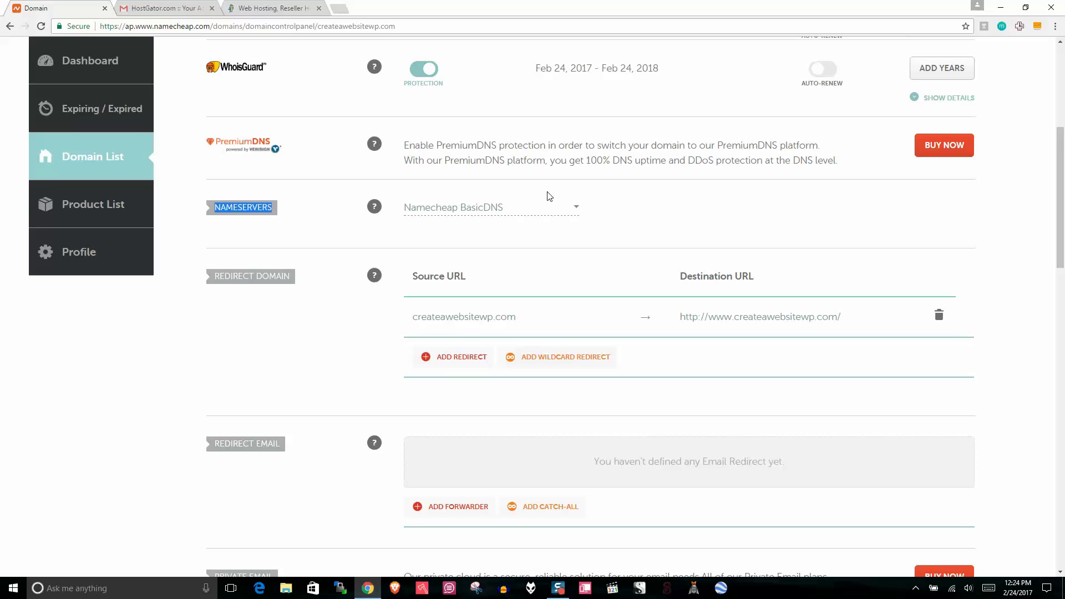
# Step: Switch nameservers to Custom DNS and paste ns6141.hostgator.com from the email into Nameserver 1
pyautogui.click(564, 210)
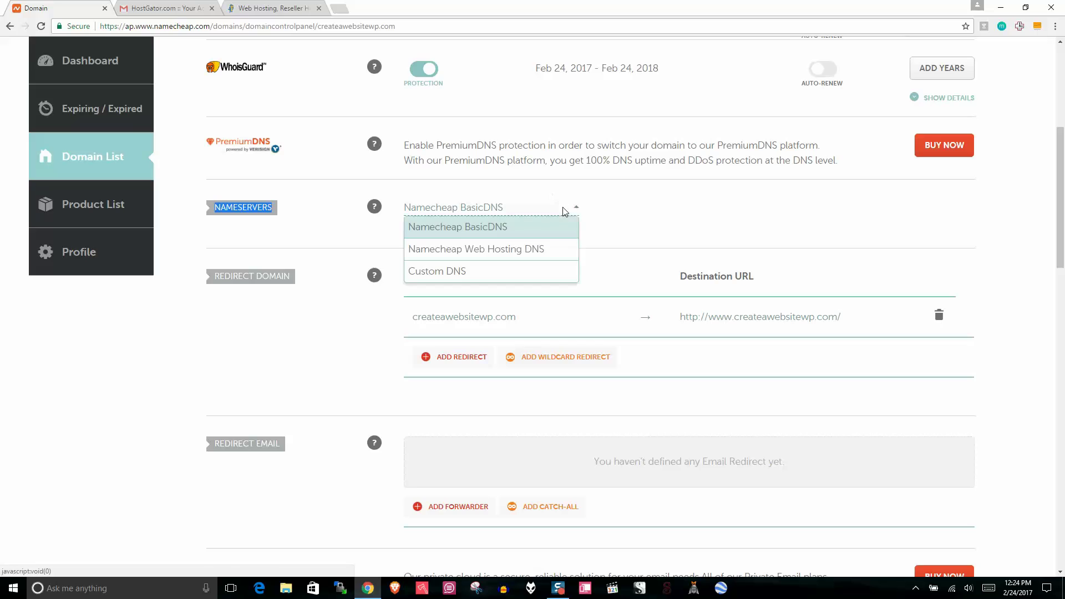
pyautogui.click(458, 269)
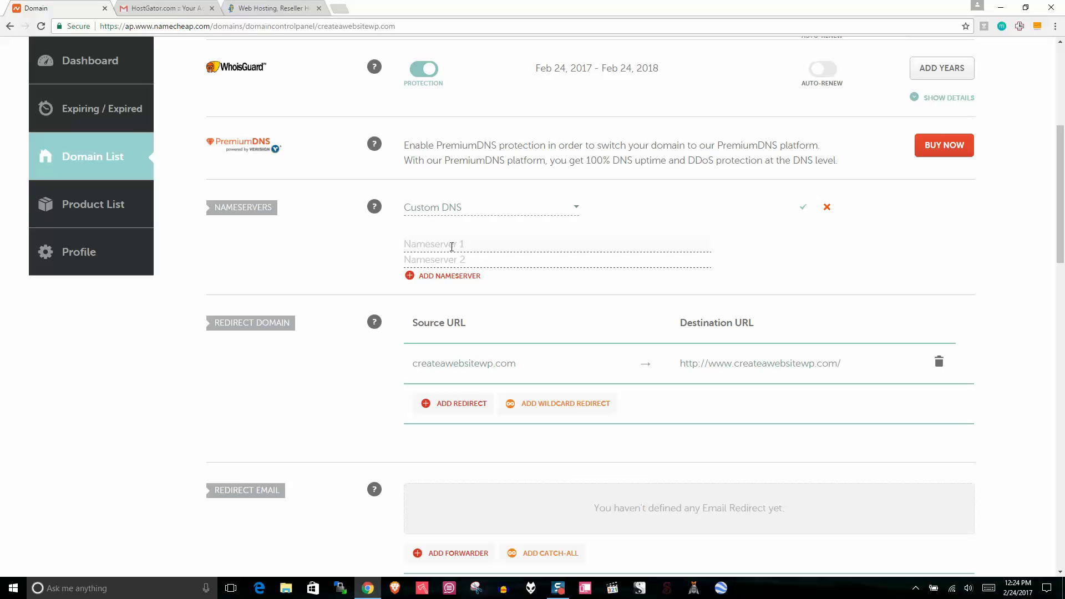
pyautogui.click(172, 7)
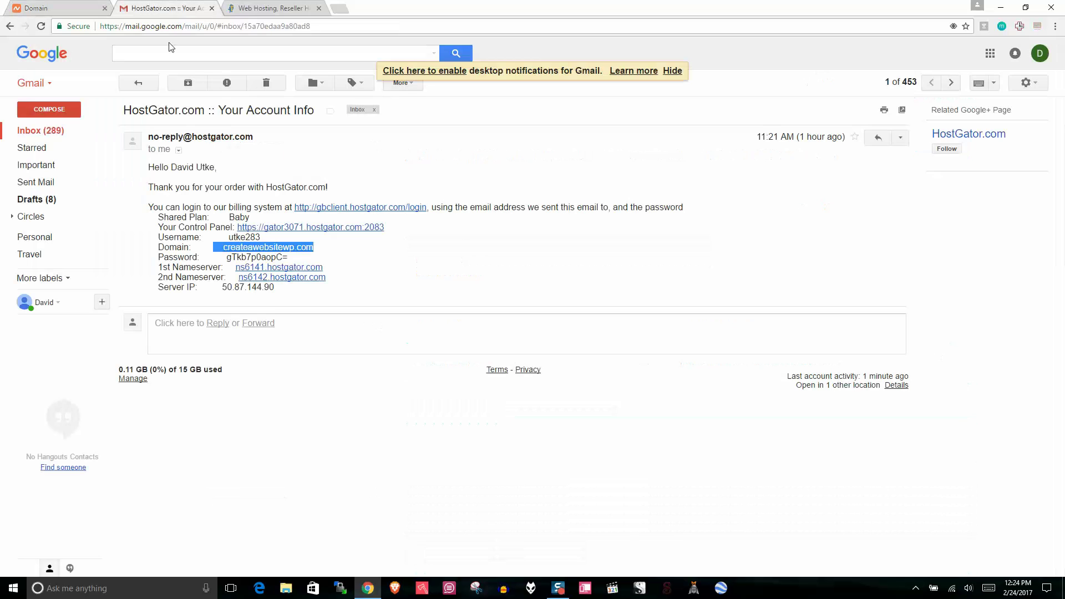
pyautogui.click(349, 271)
pyautogui.moveTo(324, 268); pyautogui.dragTo(239, 272)
pyautogui.rightClick(308, 270)
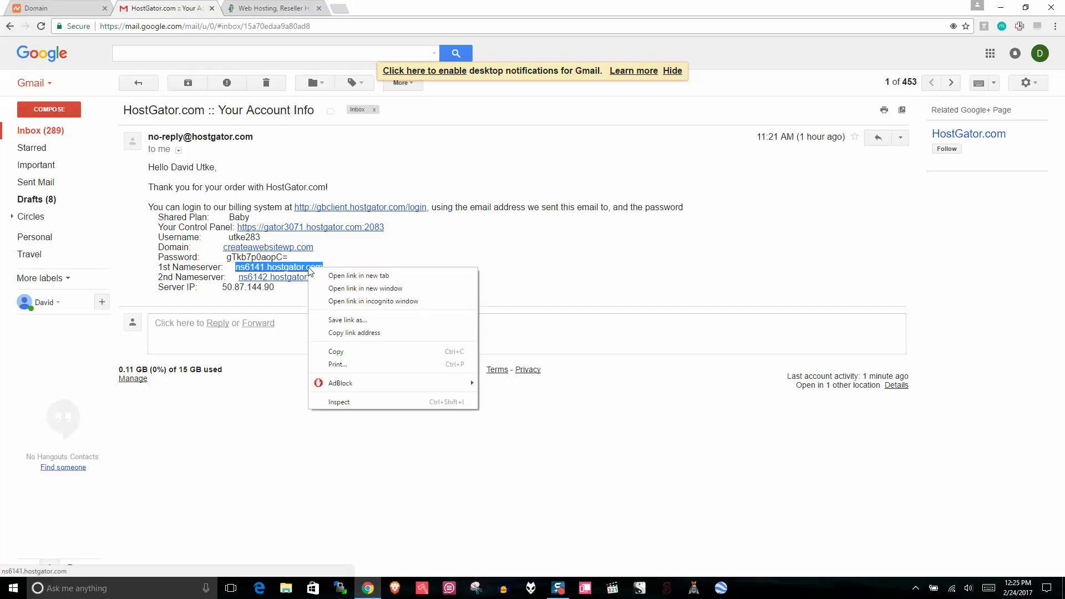
pyautogui.click(351, 352)
pyautogui.click(44, 8)
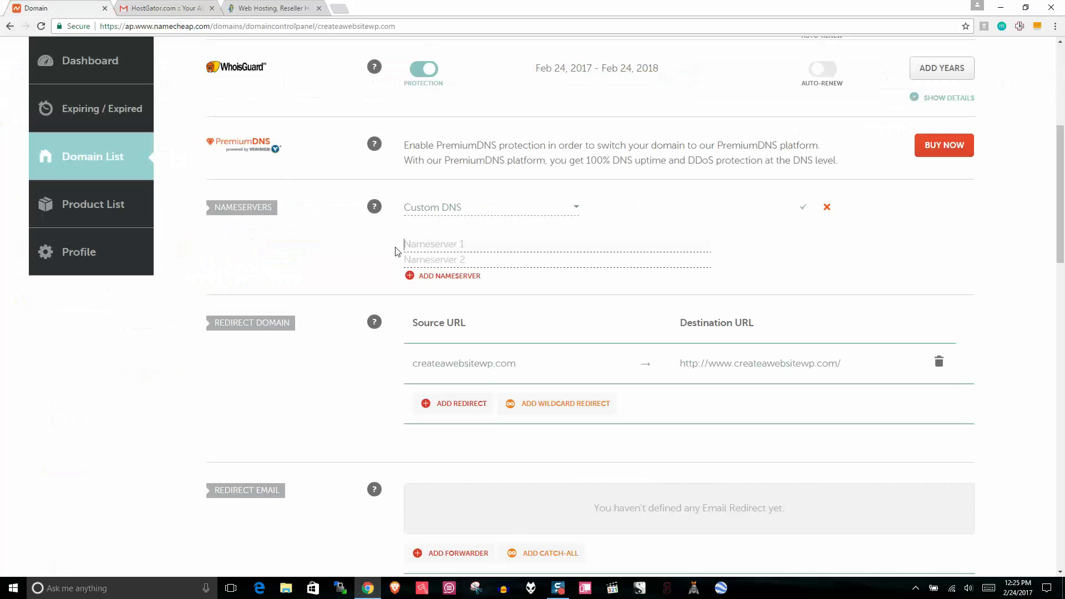
pyautogui.rightClick(410, 248)
pyautogui.click(438, 309)
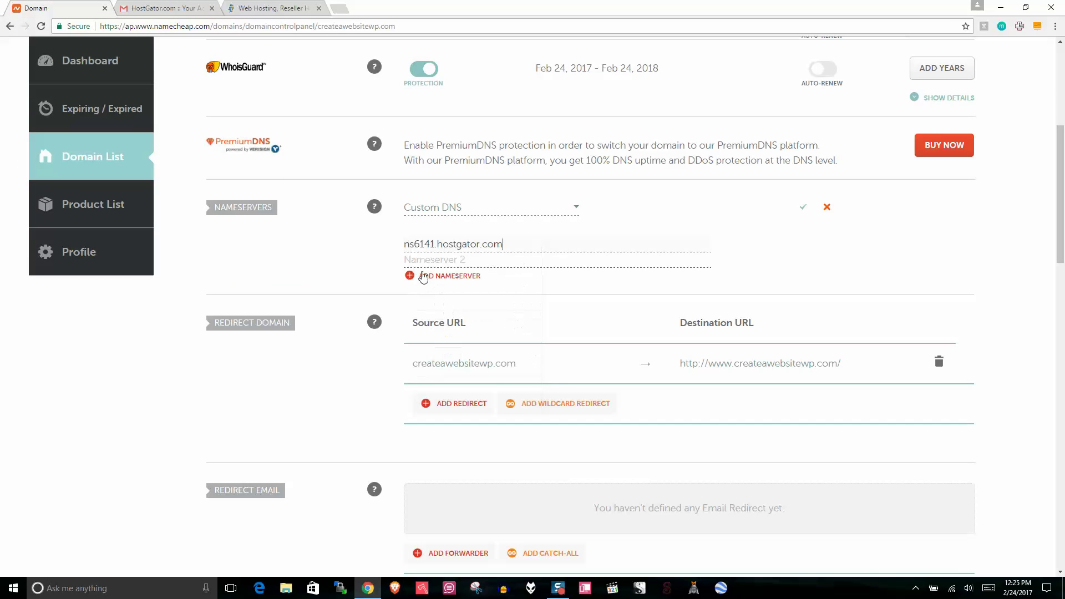
# Step: Paste ns6142.hostgator.com into Nameserver 2 and save the custom nameservers
pyautogui.click(136, 4)
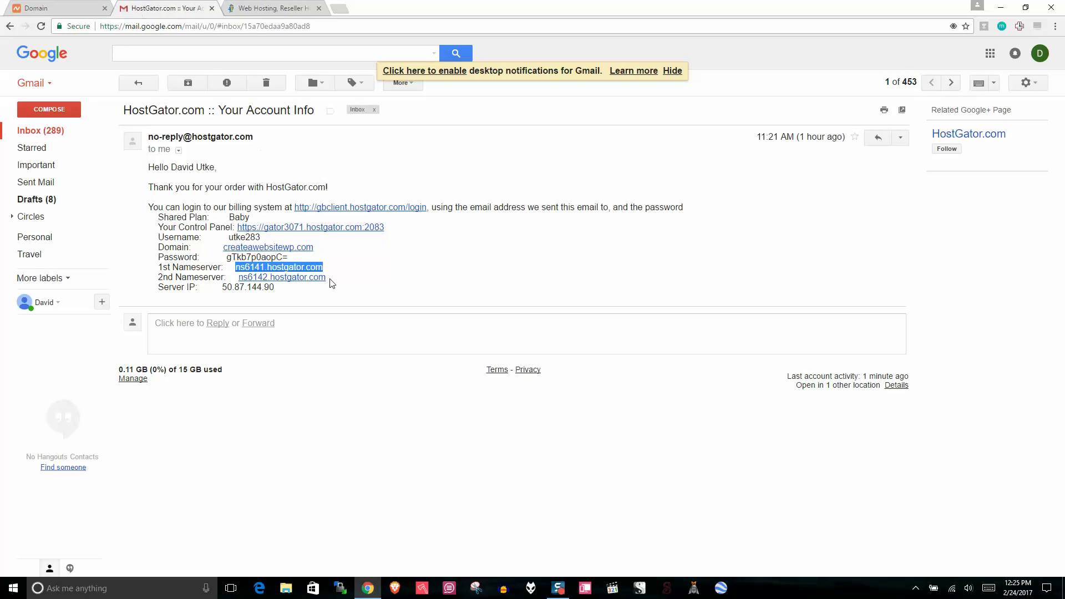
pyautogui.moveTo(335, 279); pyautogui.dragTo(239, 276)
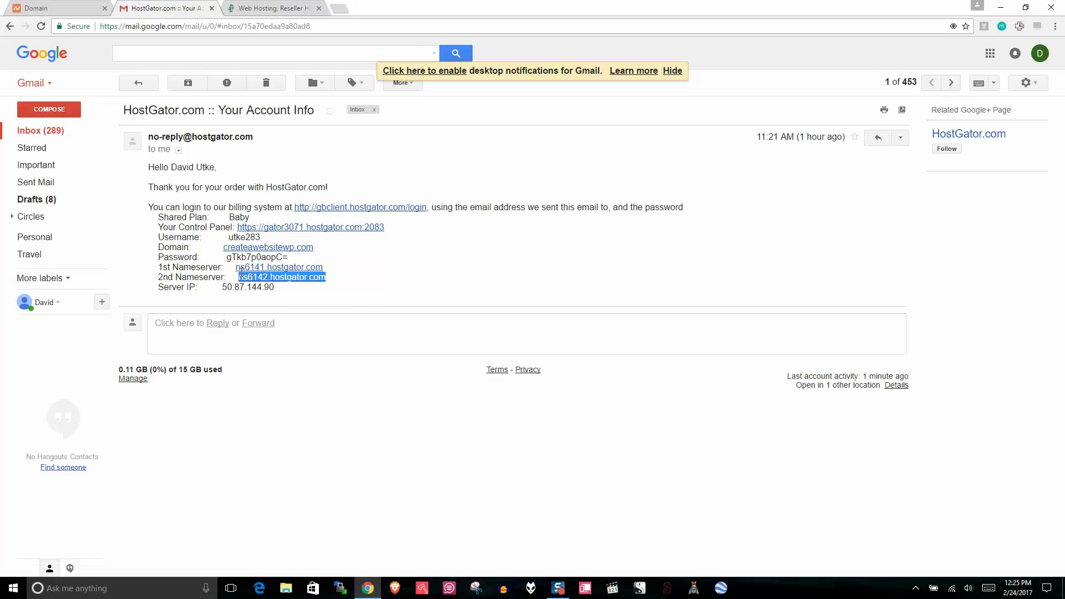
pyautogui.rightClick(294, 283)
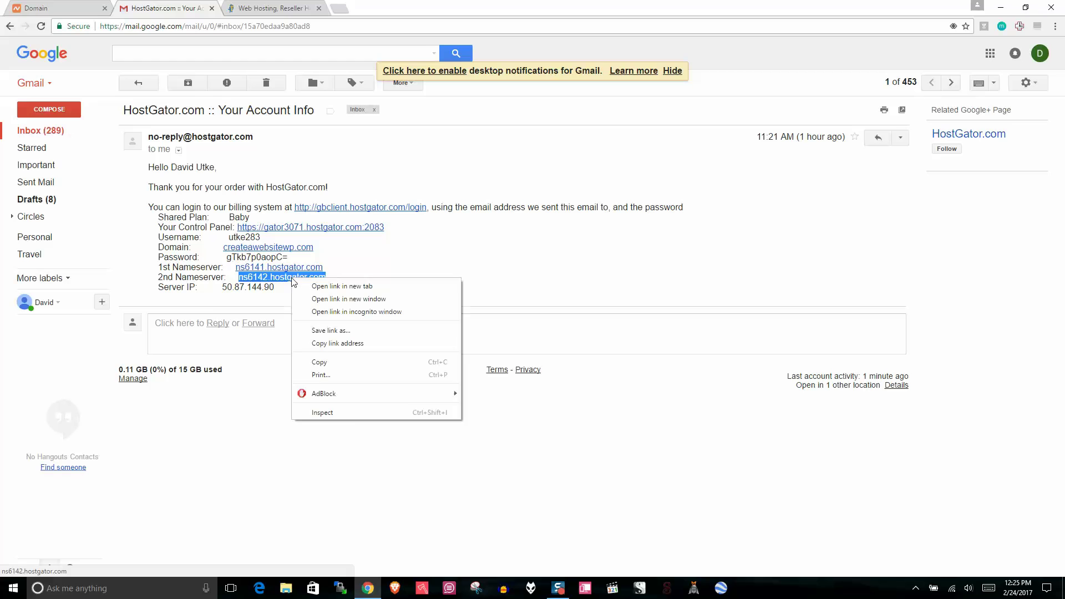
pyautogui.click(333, 363)
pyautogui.click(76, 7)
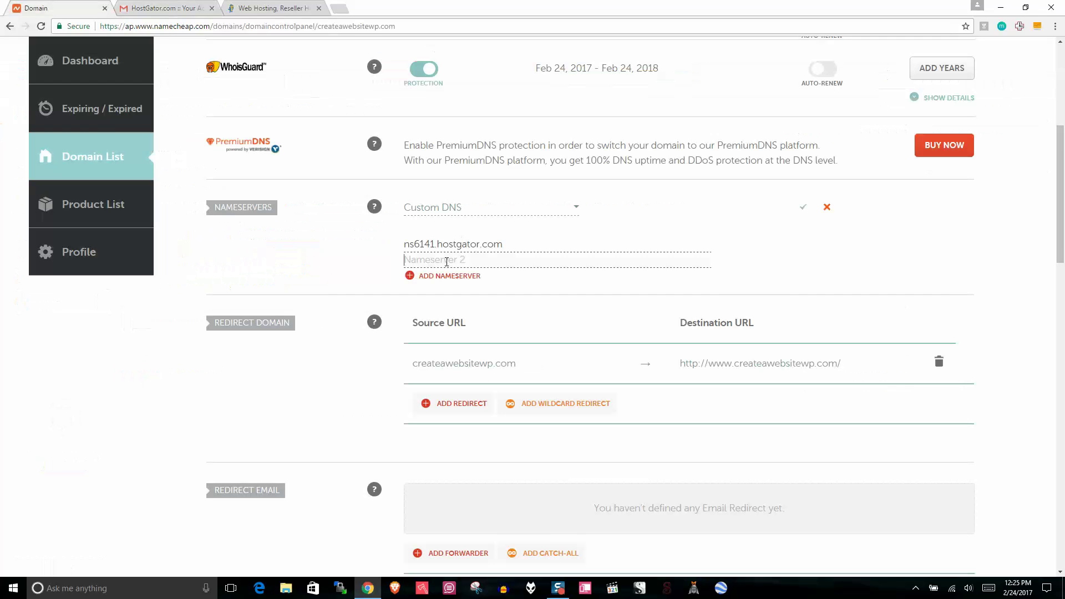
pyautogui.rightClick(447, 261)
pyautogui.click(493, 325)
pyautogui.click(805, 209)
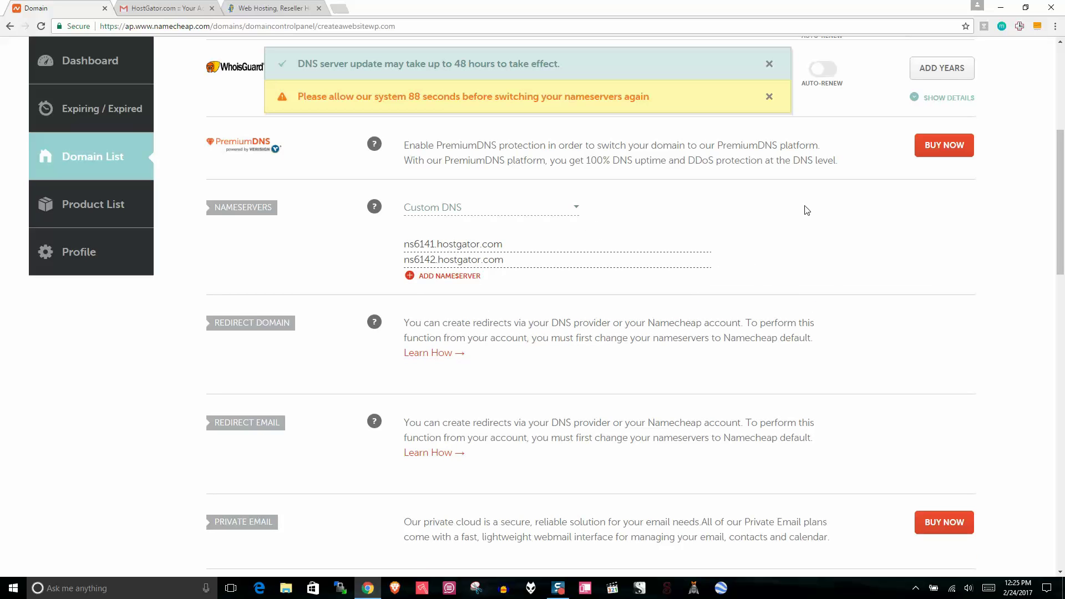
pyautogui.moveTo(576, 60); pyautogui.dragTo(434, 48)
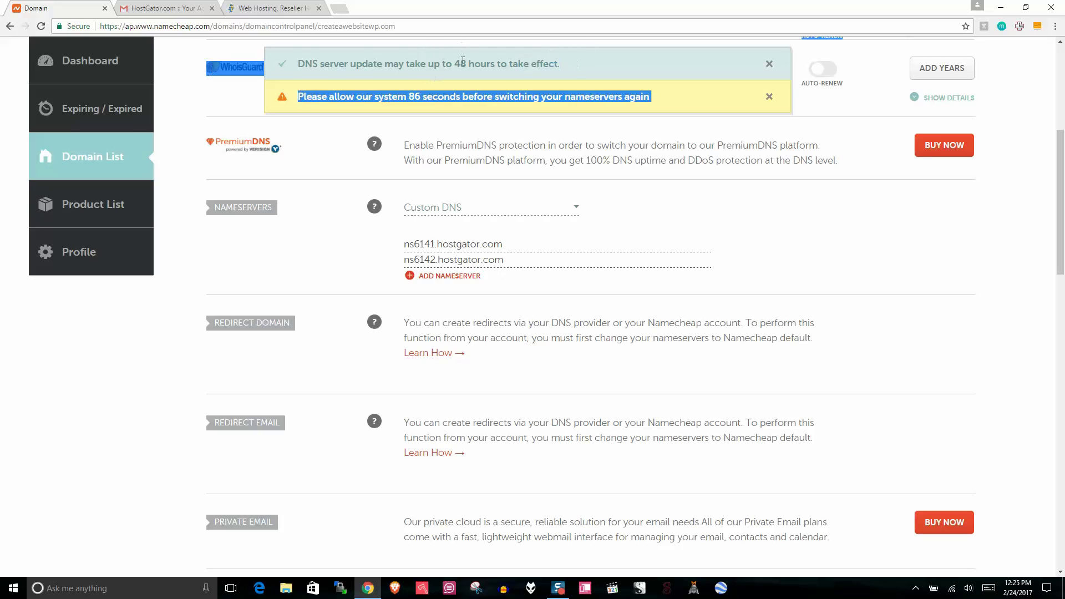
pyautogui.click(672, 197)
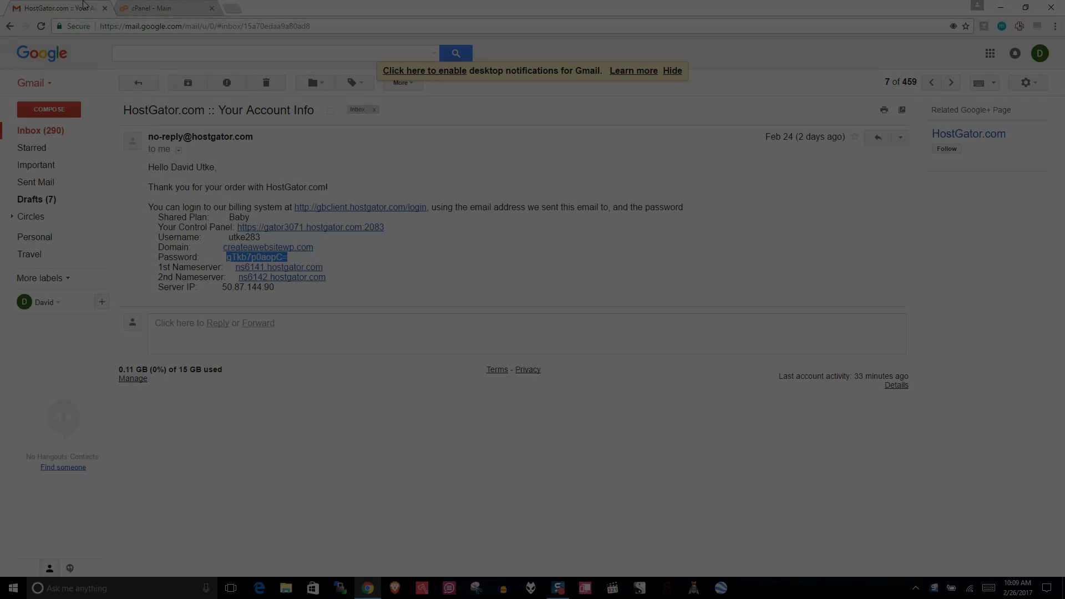
pyautogui.click(219, 229)
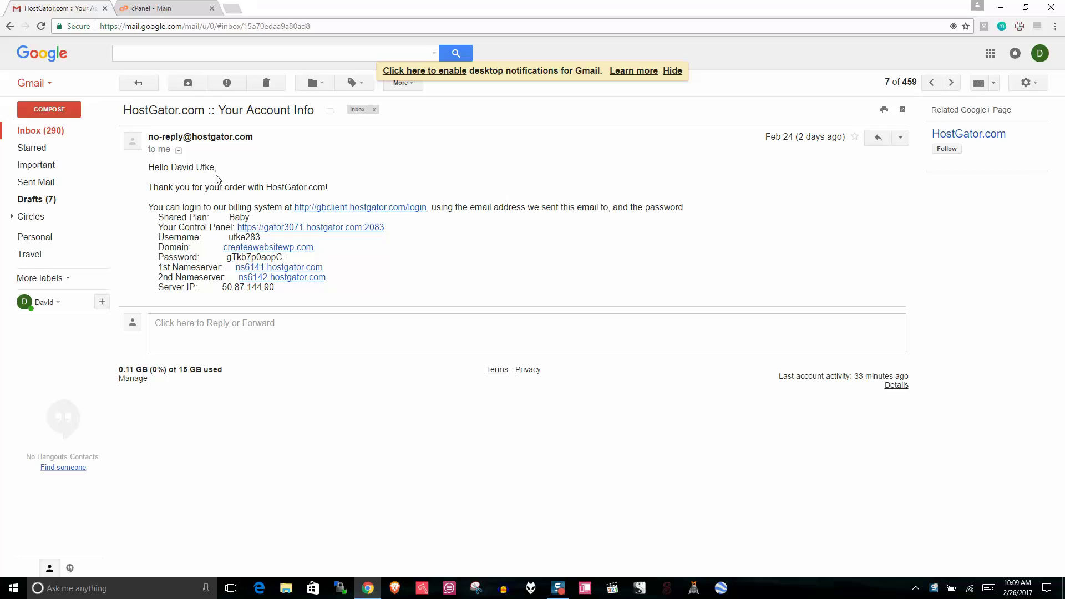
pyautogui.moveTo(154, 227); pyautogui.dragTo(232, 228)
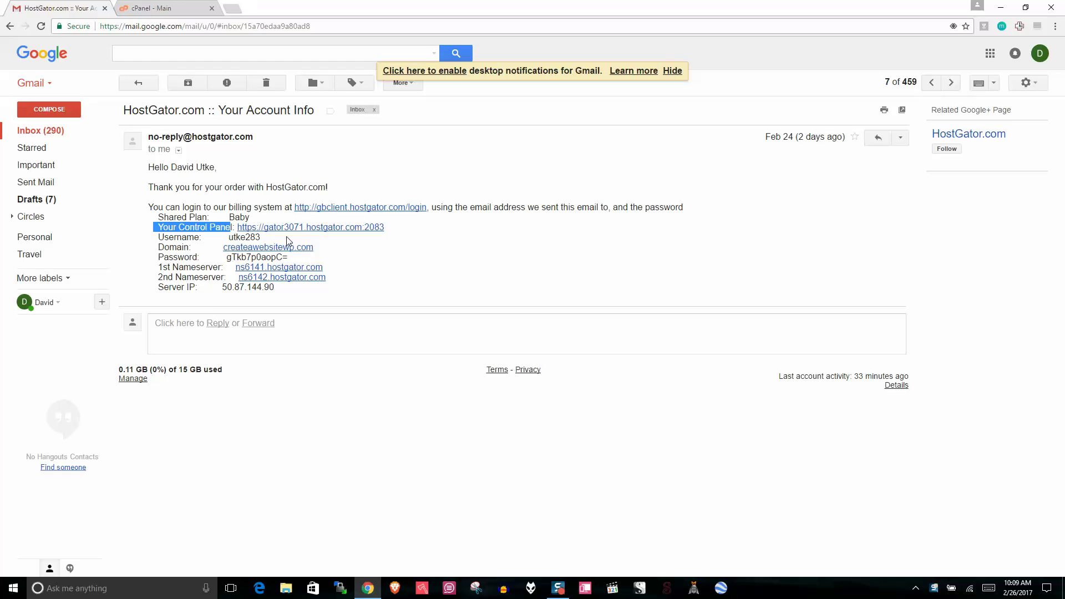
pyautogui.click(308, 228)
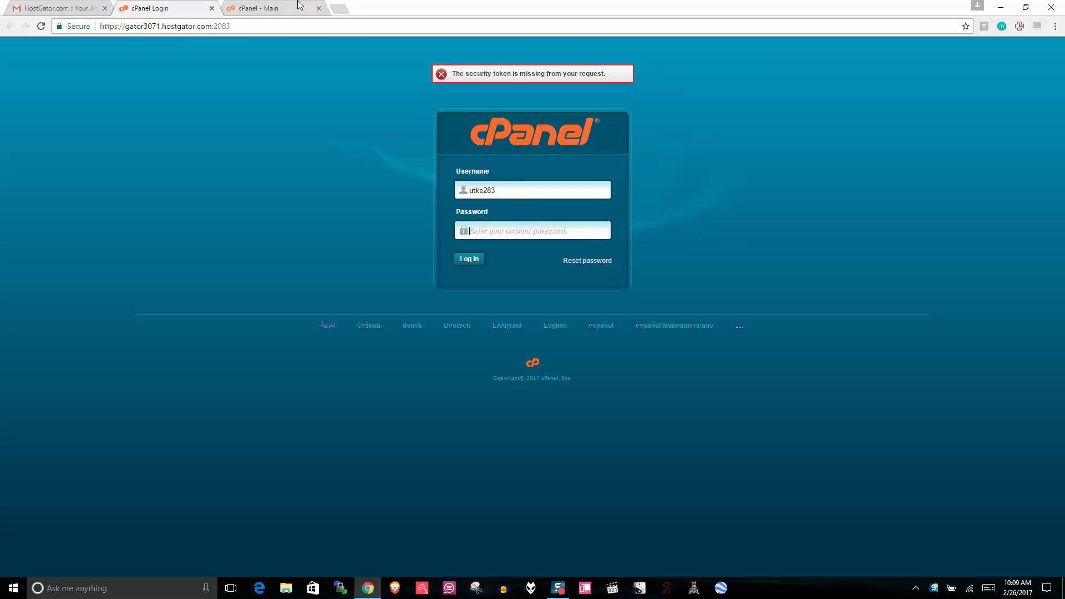
pyautogui.click(212, 8)
# Step: From the cPanel Main dashboard, launch WordPress - 1 Click Installation under Special Offers
pyautogui.click(194, 9)
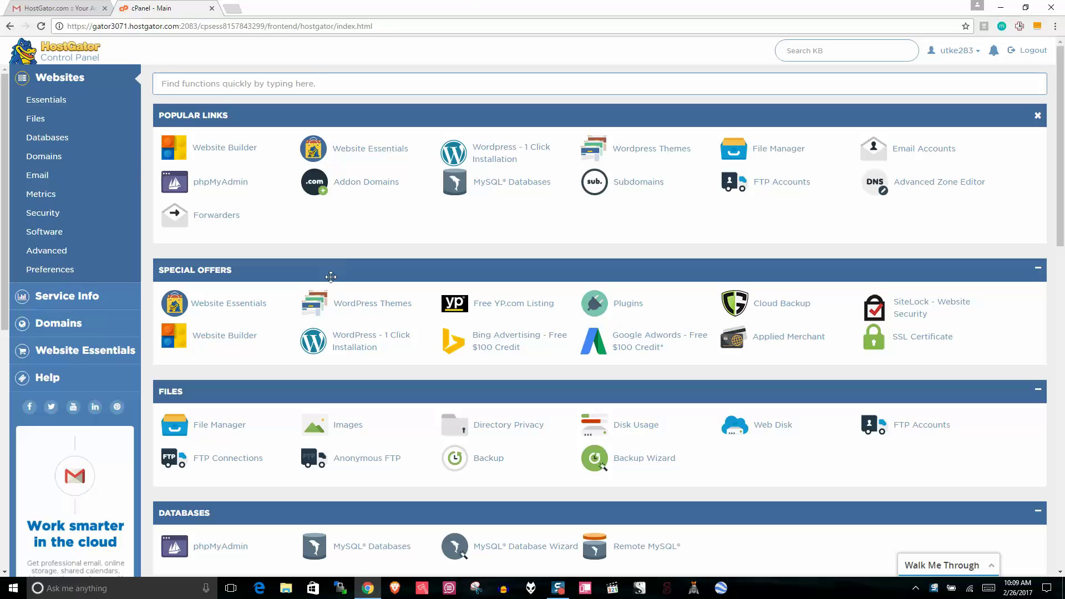
pyautogui.click(349, 348)
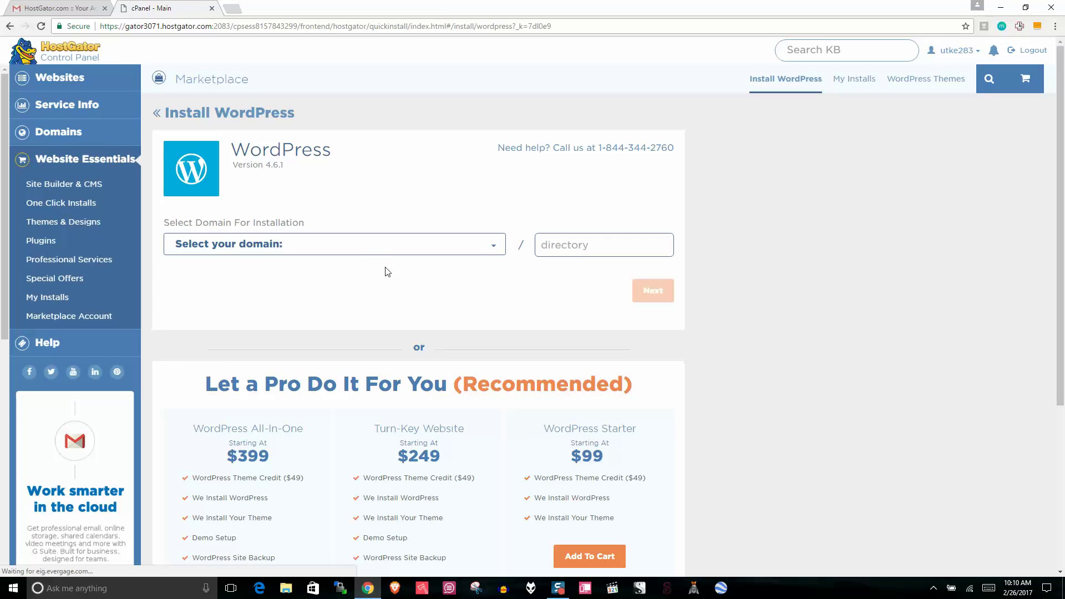
# Step: Select createawebsitewp.com in the 'Select your domain' list on Install WordPress
pyautogui.click(368, 245)
pyautogui.click(304, 273)
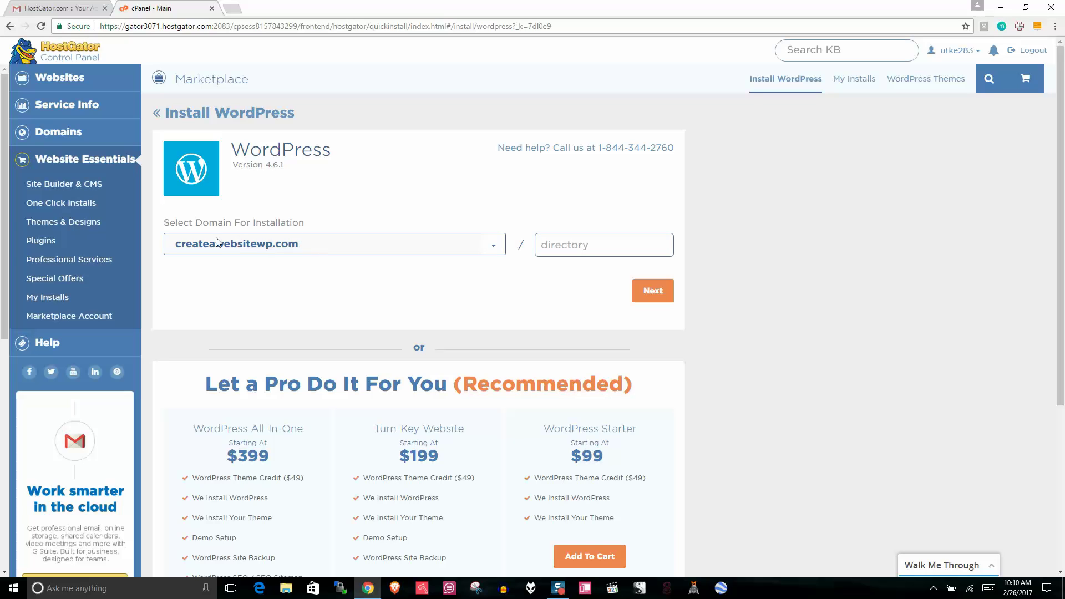
pyautogui.click(232, 8)
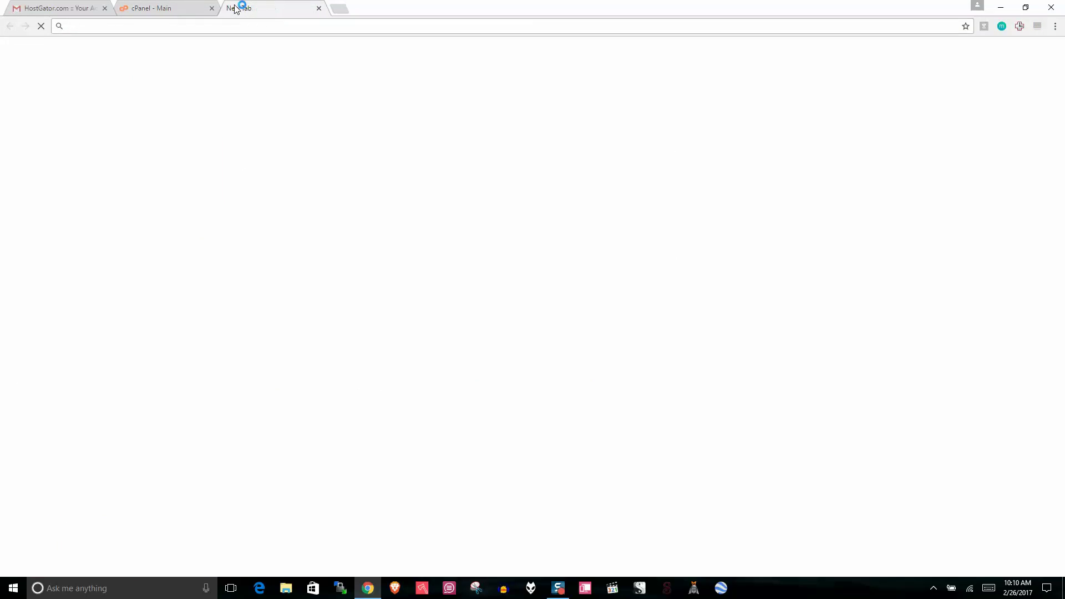
# Step: Load createawebsitewp.com to see the HostGator placeholder, then continue the installer to the details form
pyautogui.write('cr')
pyautogui.press('Return')
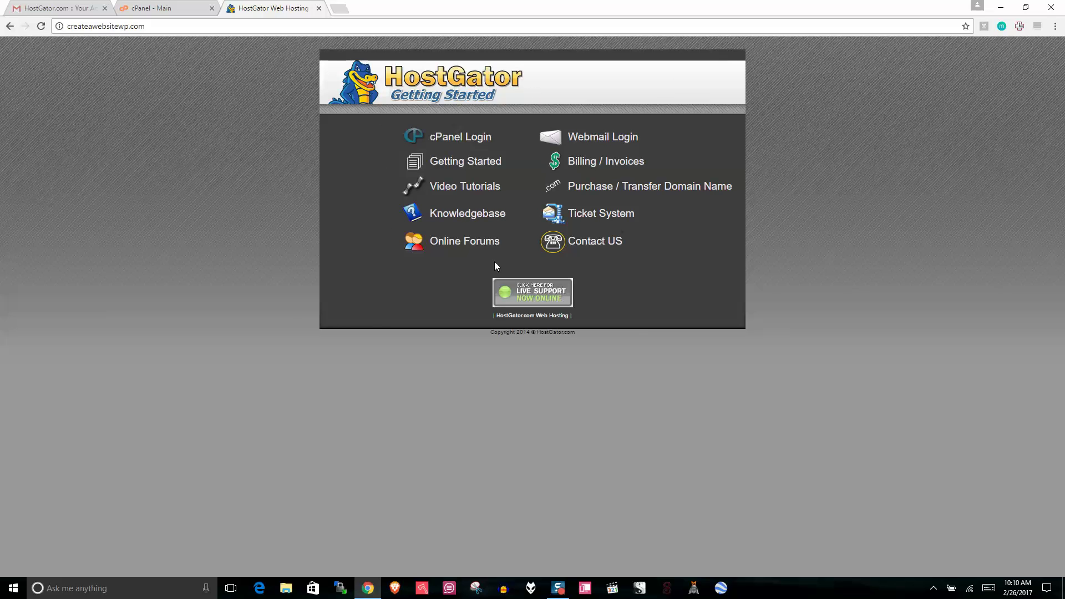
pyautogui.click(158, 7)
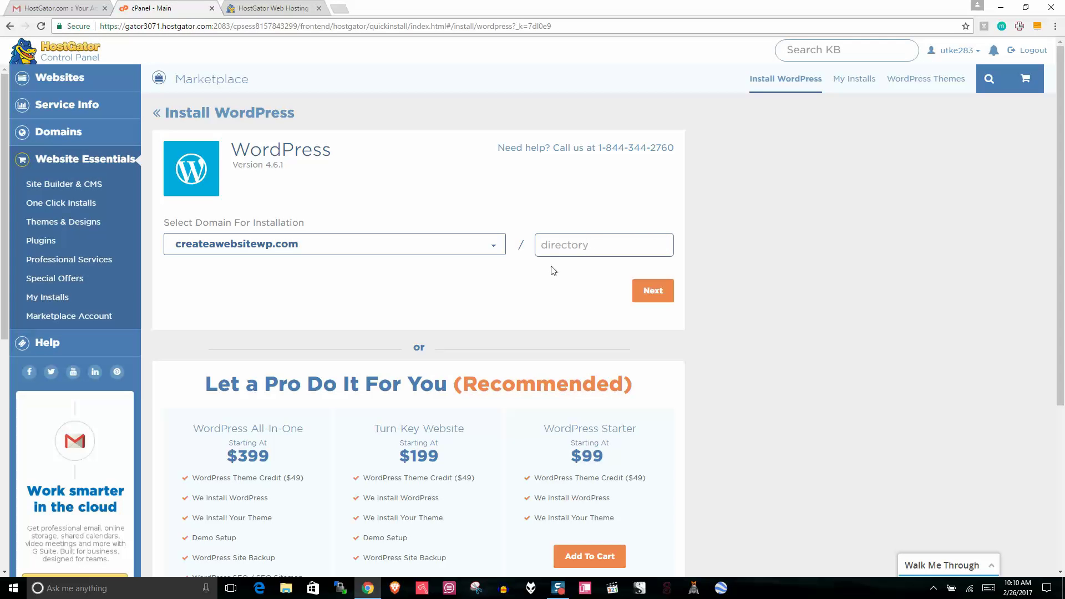
pyautogui.click(247, 8)
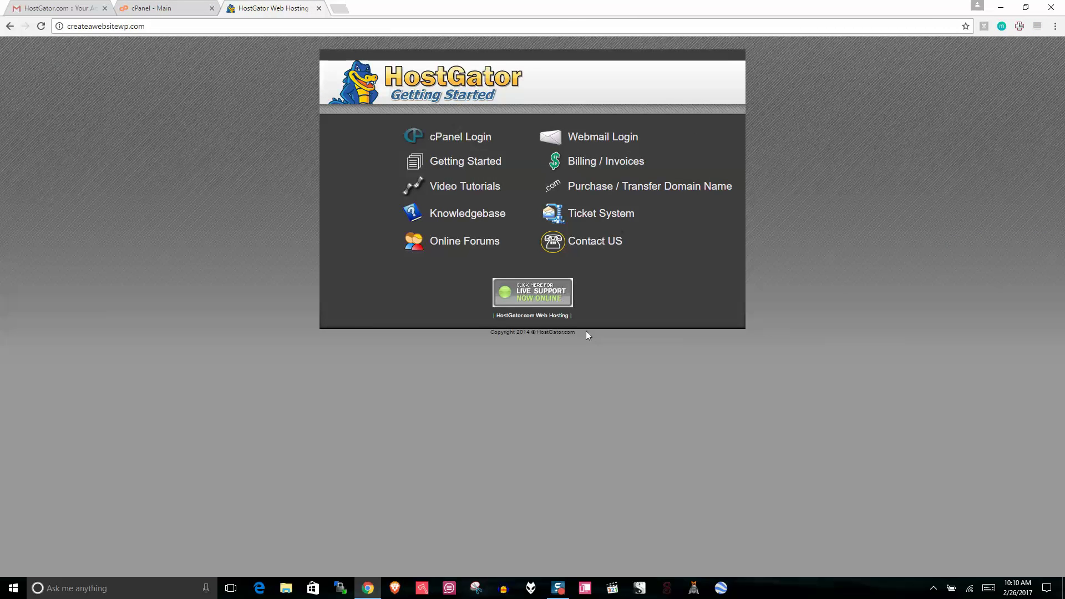
pyautogui.click(135, 6)
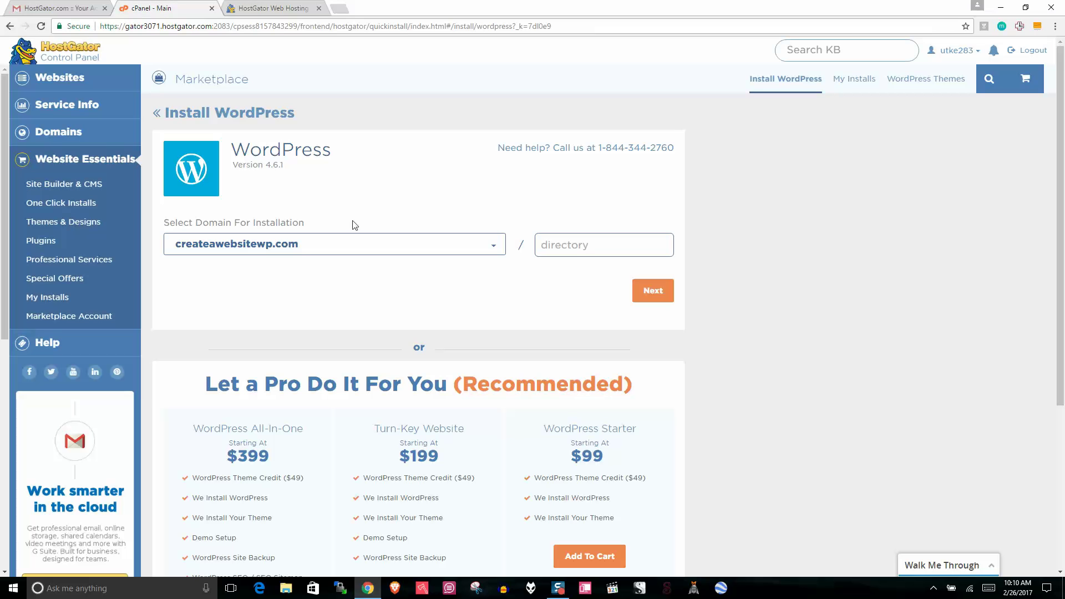
pyautogui.click(657, 298)
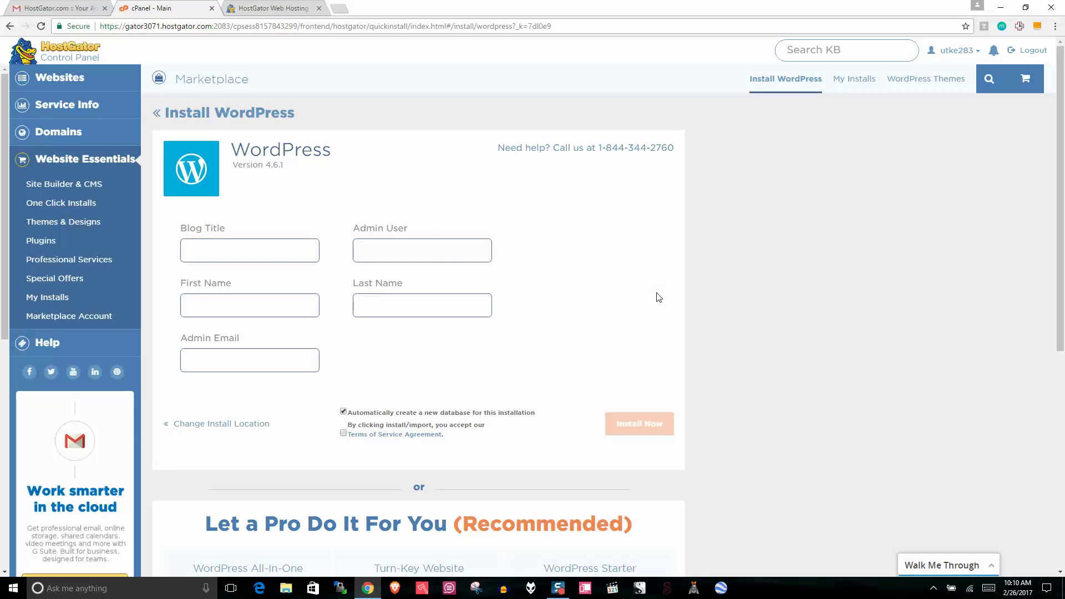
# Step: Enter the blog title 'Travel Forever' and the admin username
pyautogui.click(245, 250)
pyautogui.write('Travel ')
pyautogui.write('Fro')
pyautogui.press('BackSpace')
pyautogui.press('BackSpace')
pyautogui.write('orever')
pyautogui.press('Tab')
pyautogui.write('david123')
# Step: Fill in first name, last name and admin e-mail, accept the terms, and install WordPress
pyautogui.click(239, 305)
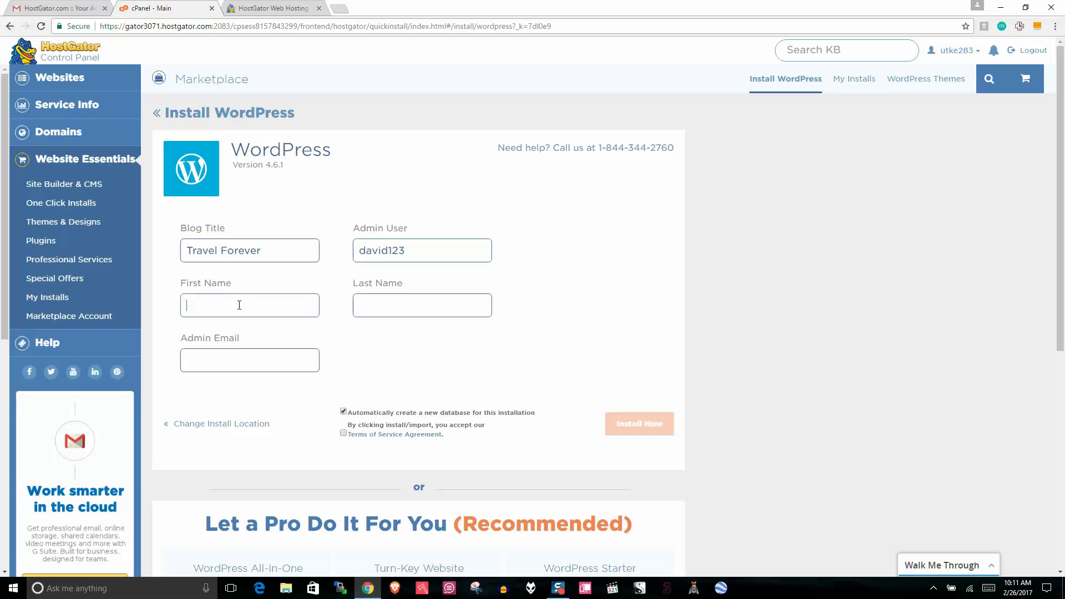
pyautogui.write('David')
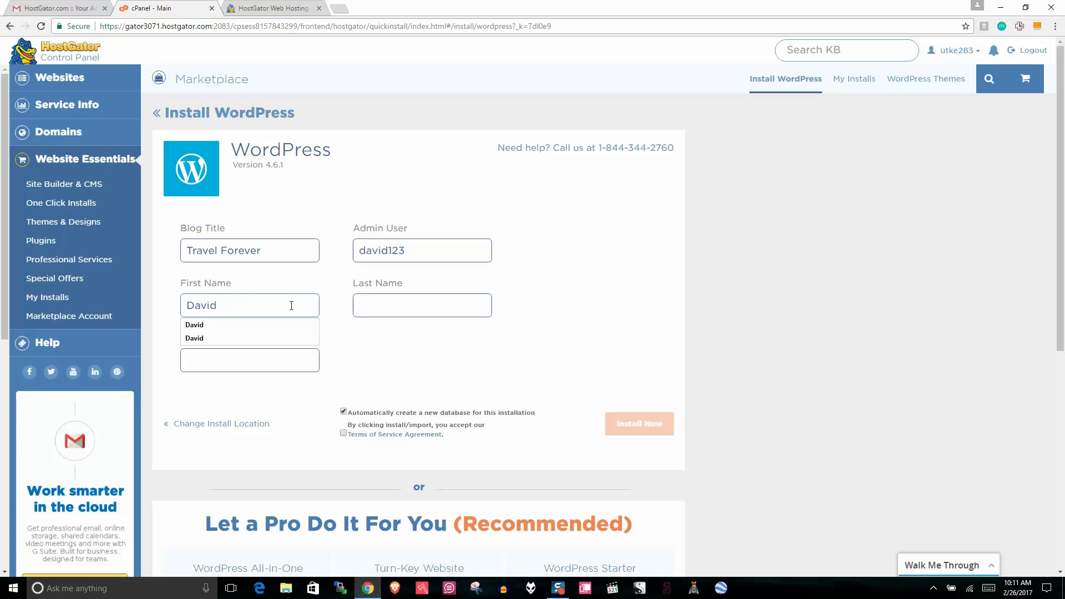
pyautogui.click(381, 308)
pyautogui.write('U')
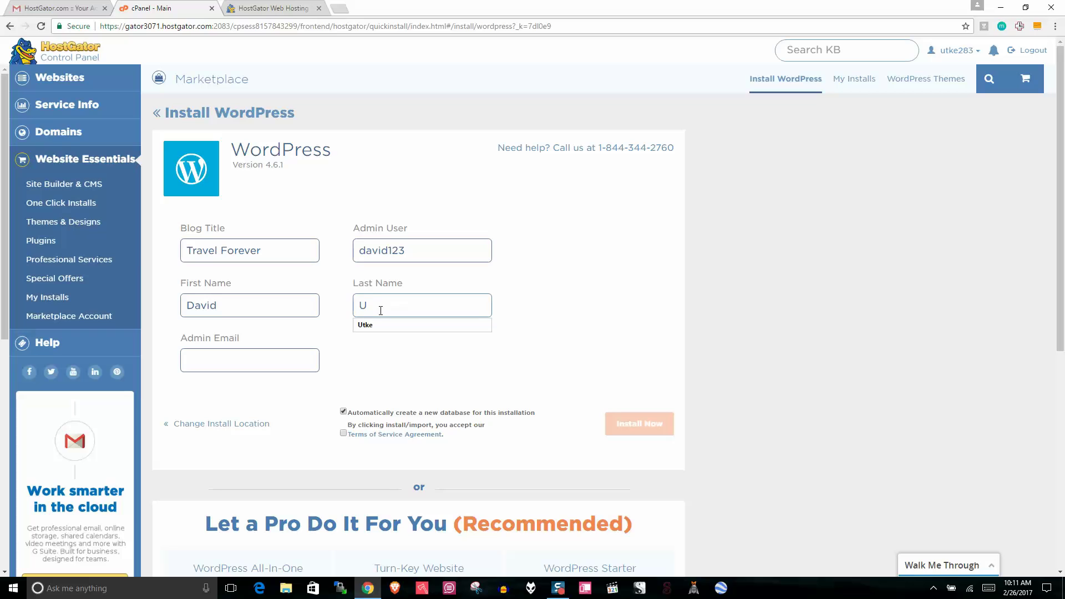
pyautogui.write('tke')
pyautogui.click(231, 362)
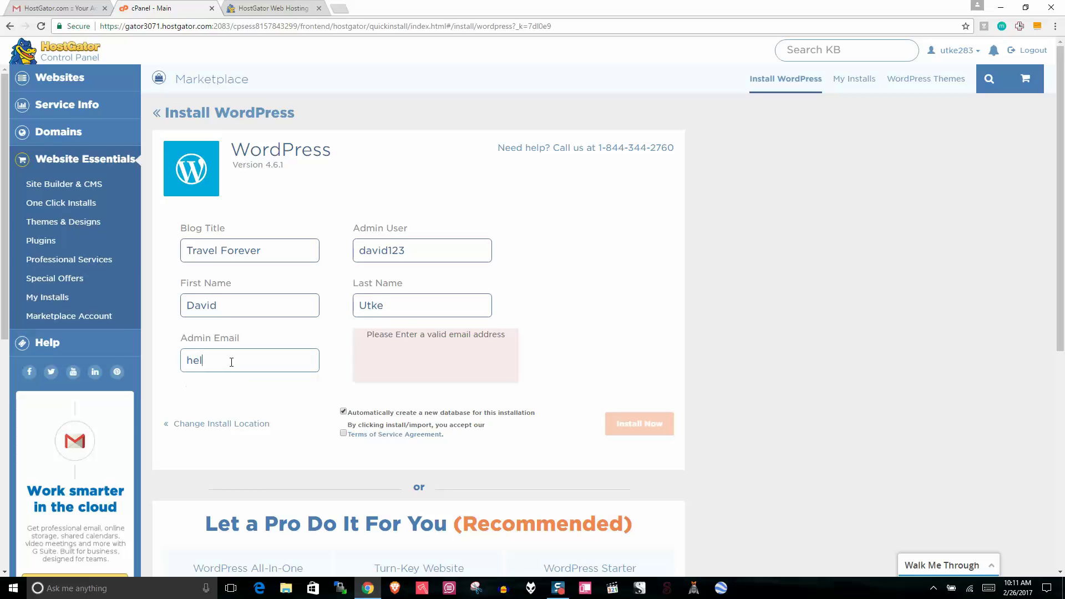
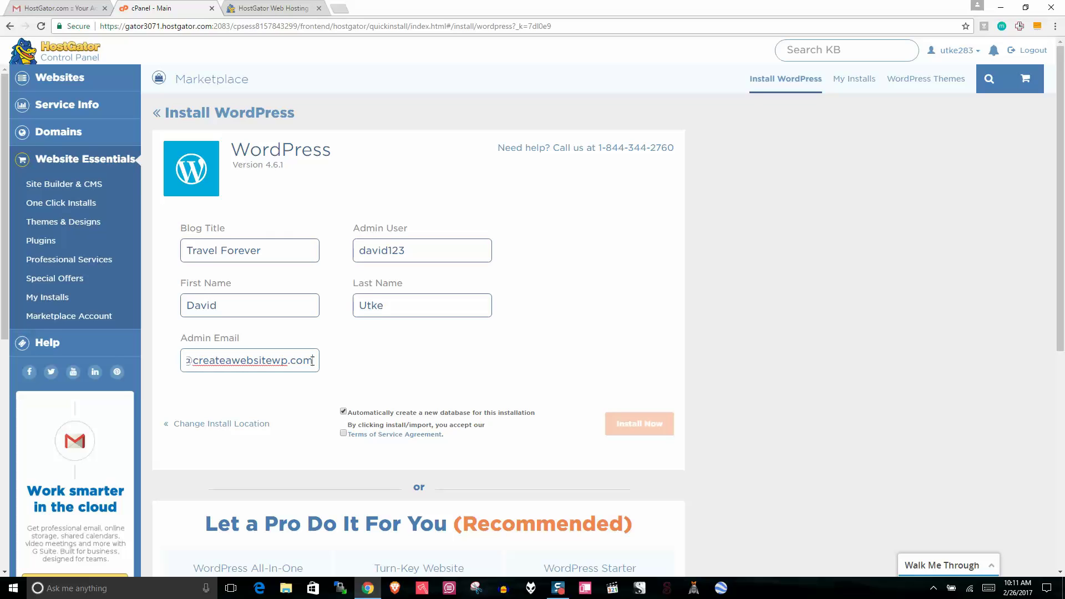
pyautogui.moveTo(314, 361); pyautogui.dragTo(157, 358)
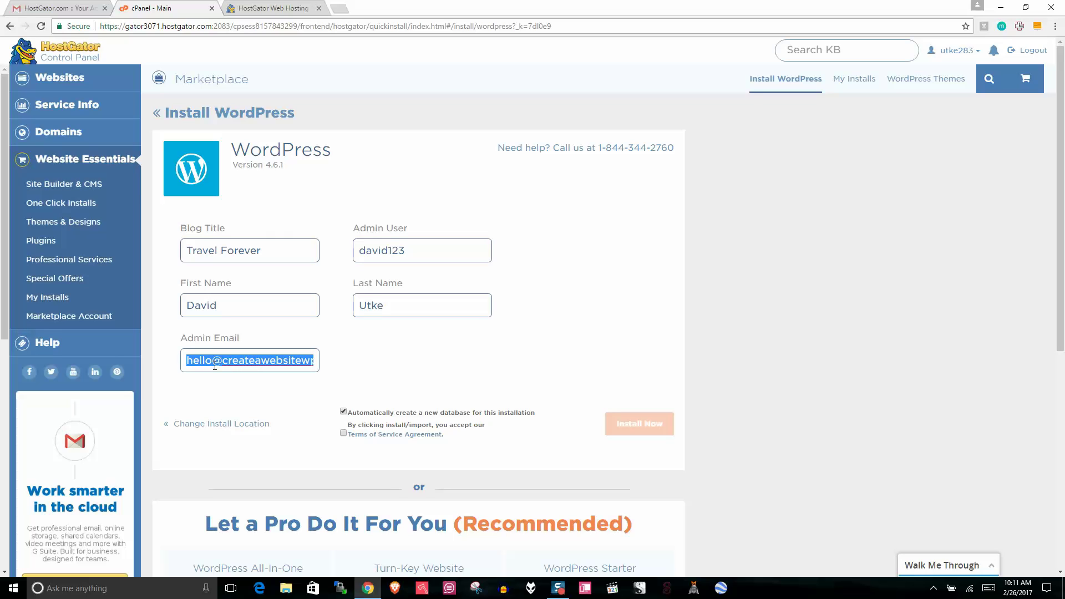
pyautogui.moveTo(229, 363); pyautogui.dragTo(326, 365)
pyautogui.click(389, 375)
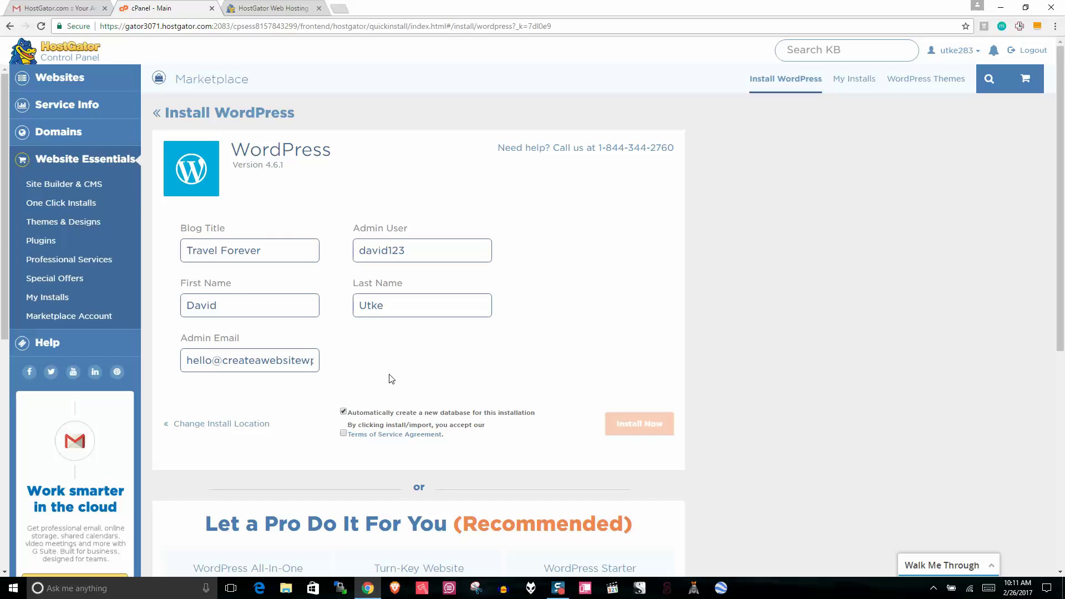
pyautogui.click(343, 434)
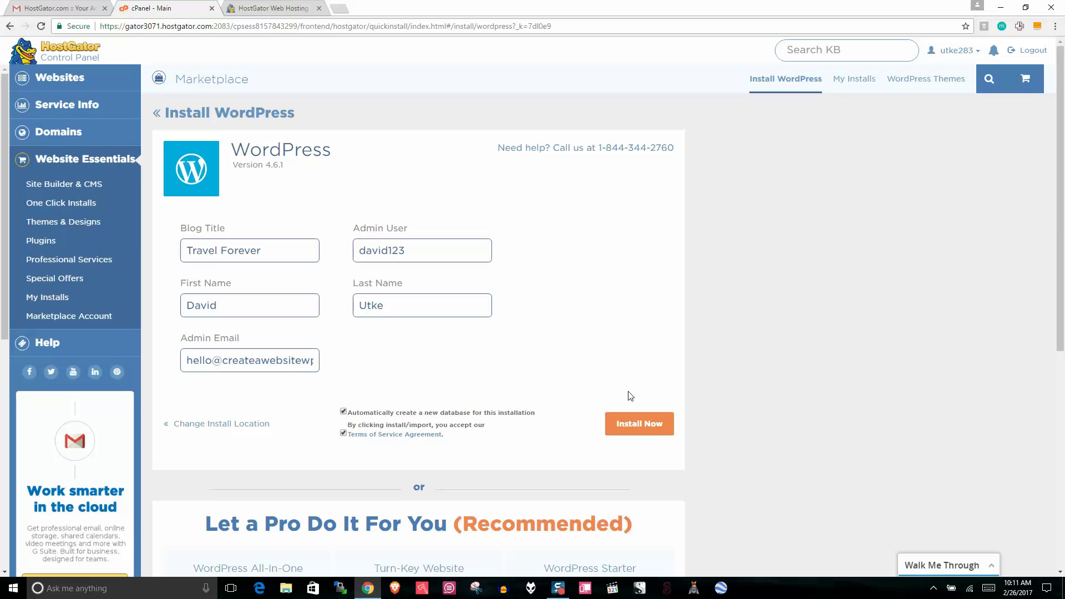
pyautogui.click(640, 424)
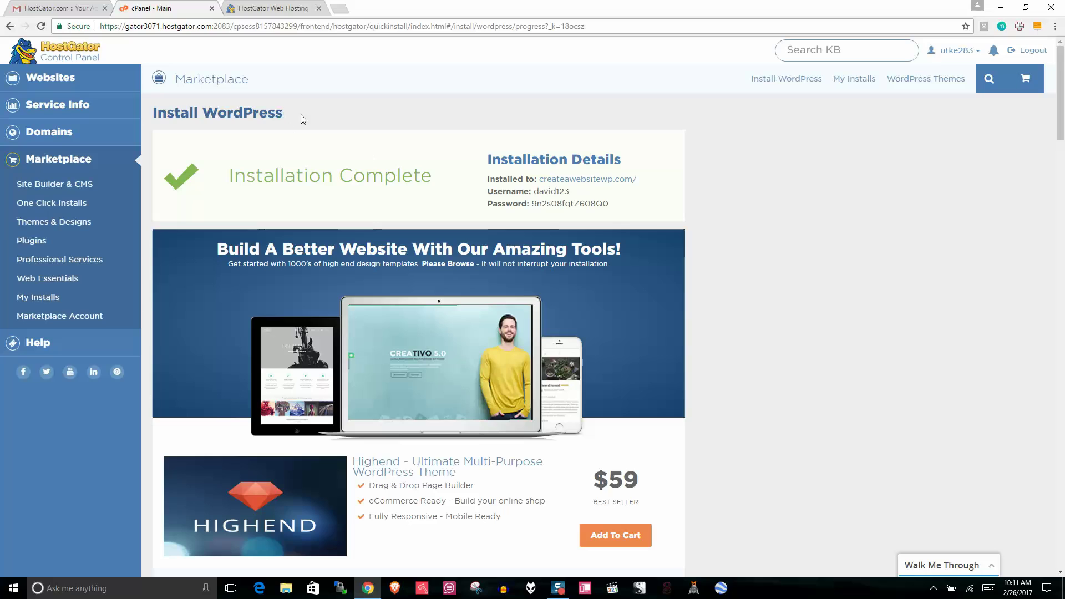
# Step: Open the createawebsitewp.com link from Installation Details in a new tab
pyautogui.moveTo(301, 115); pyautogui.dragTo(170, 113)
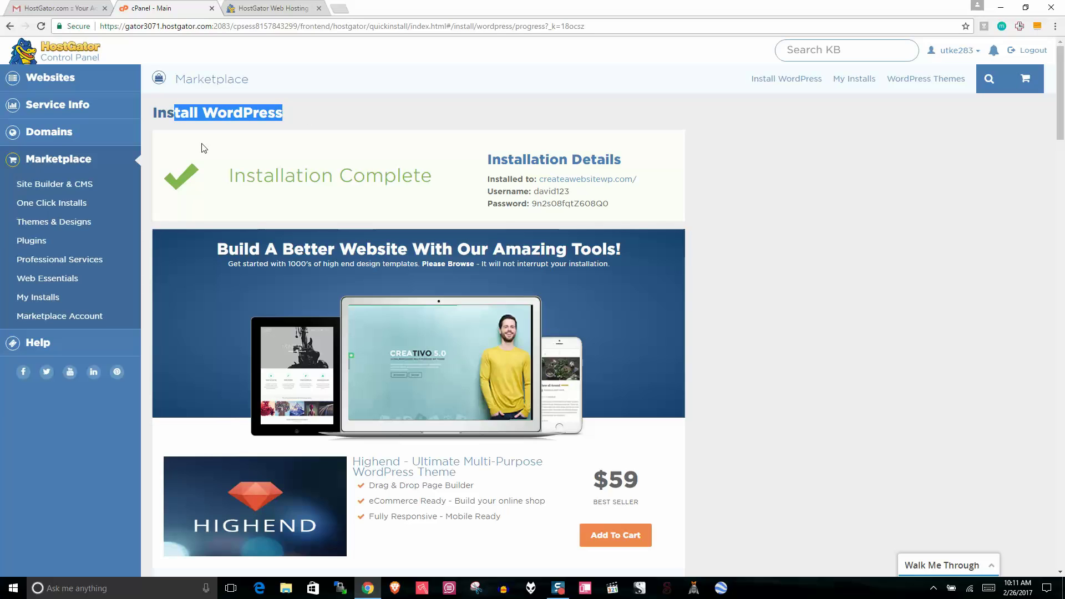
pyautogui.moveTo(439, 181); pyautogui.dragTo(234, 173)
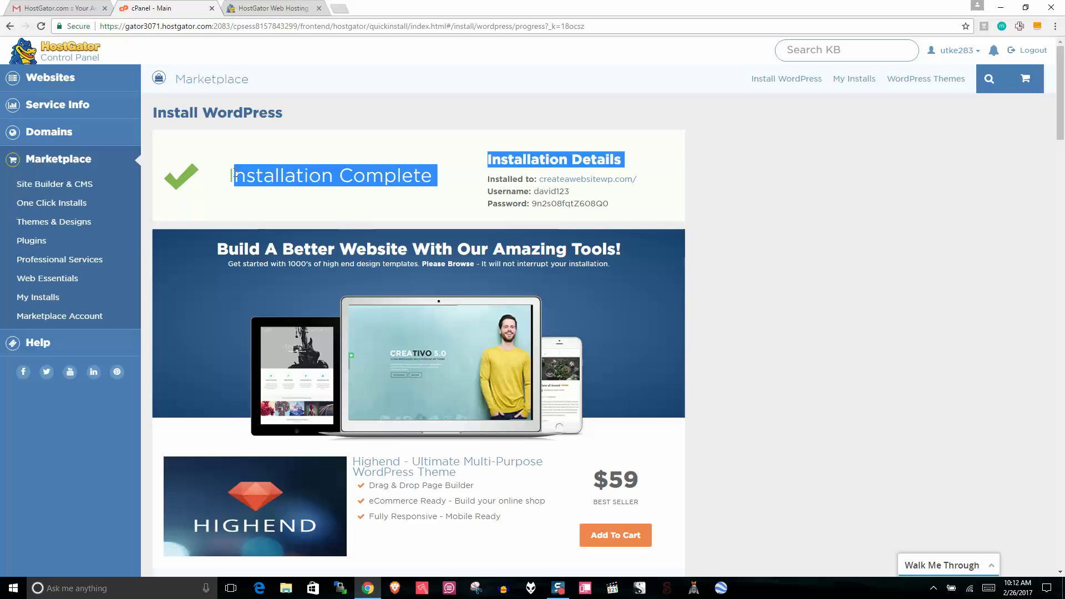
pyautogui.click(345, 146)
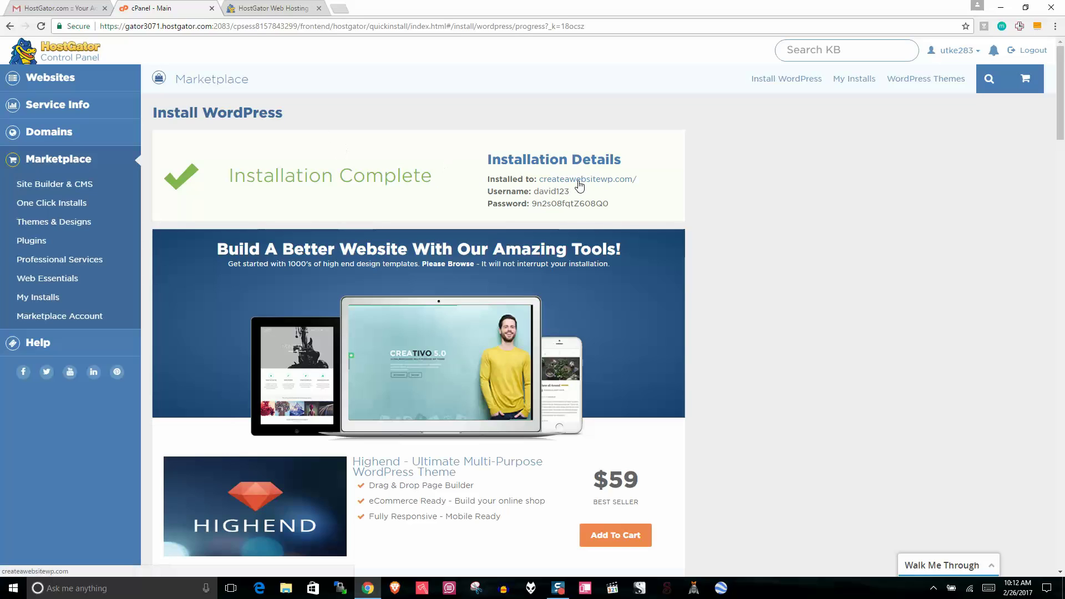
pyautogui.rightClick(580, 185)
pyautogui.click(559, 155)
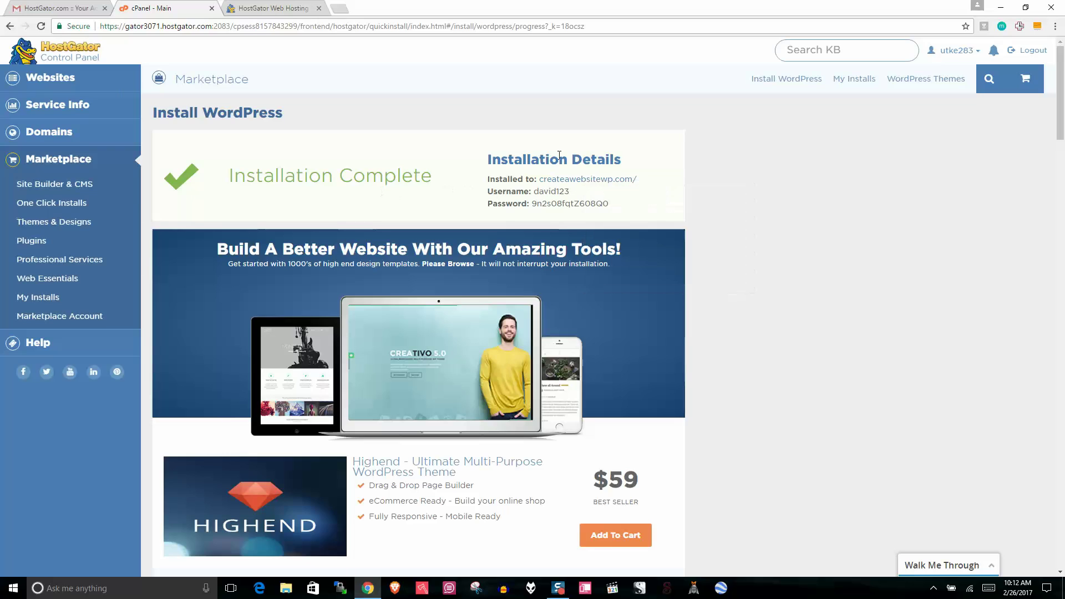
pyautogui.rightClick(588, 183)
pyautogui.click(604, 188)
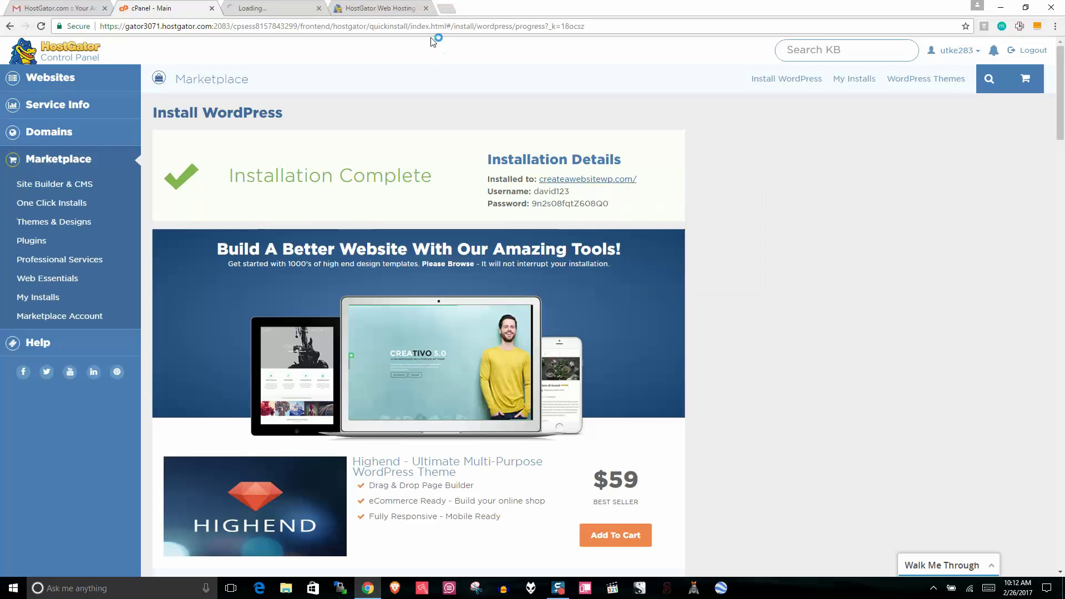
# Step: Append /wp-admin to the site address to load the login page, then close that tab
pyautogui.click(272, 8)
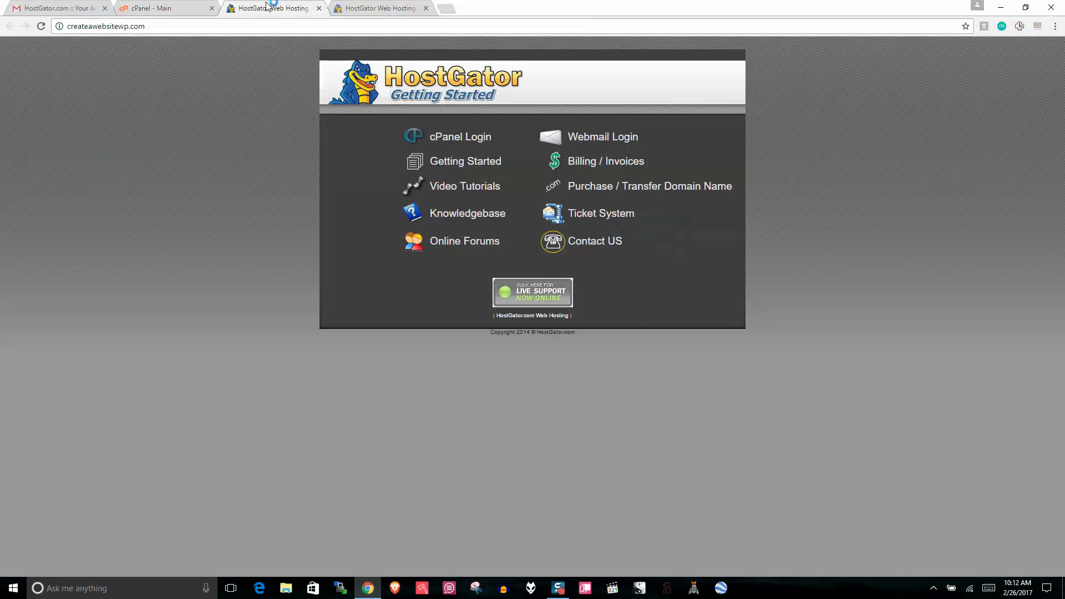
pyautogui.click(244, 28)
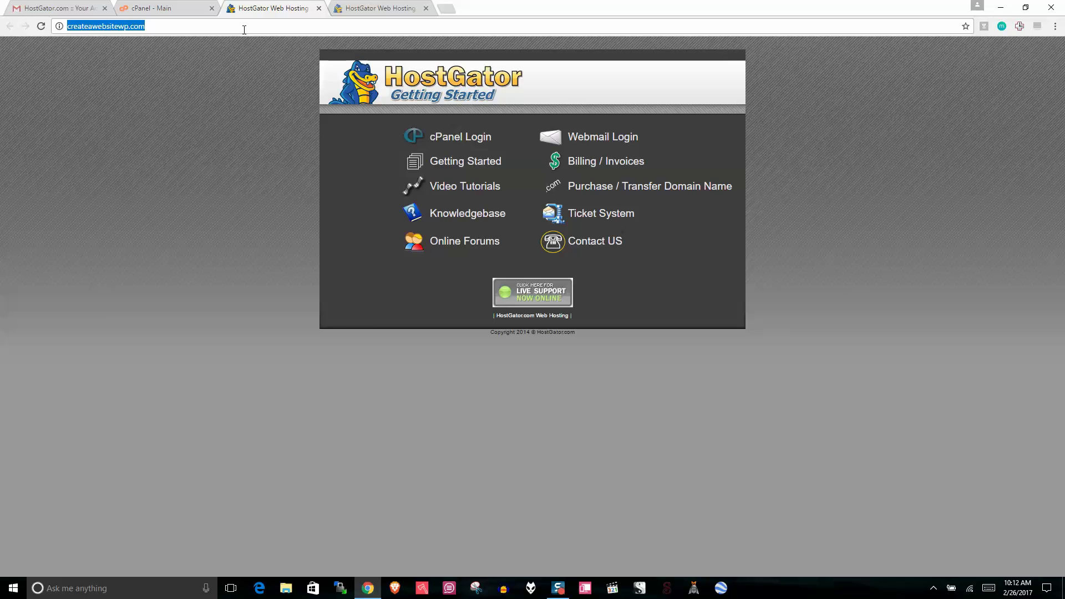
pyautogui.click(244, 29)
pyautogui.write('/')
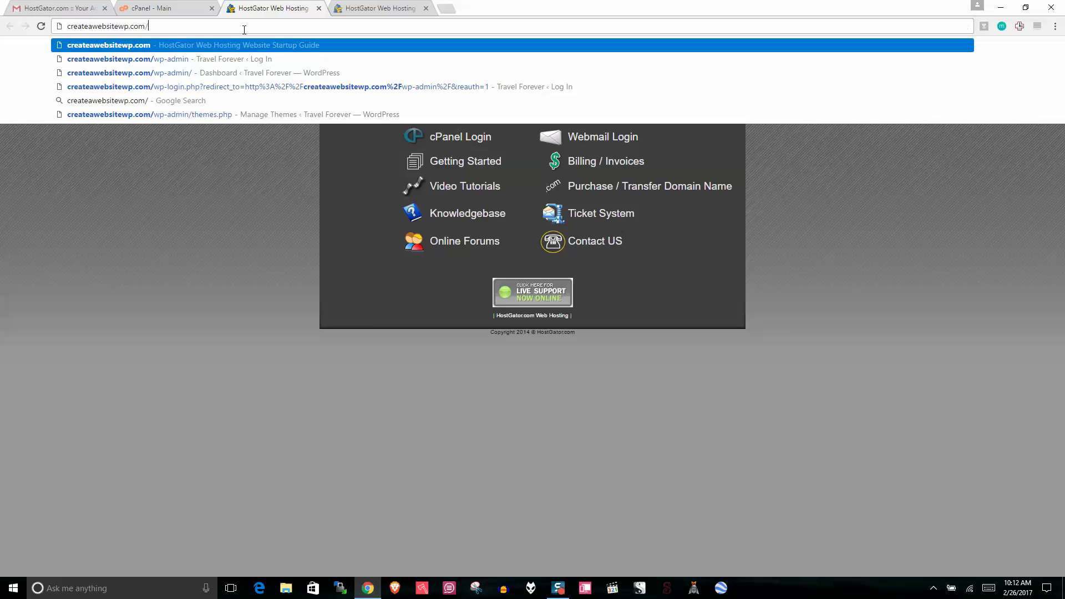
pyautogui.write('wp-ad')
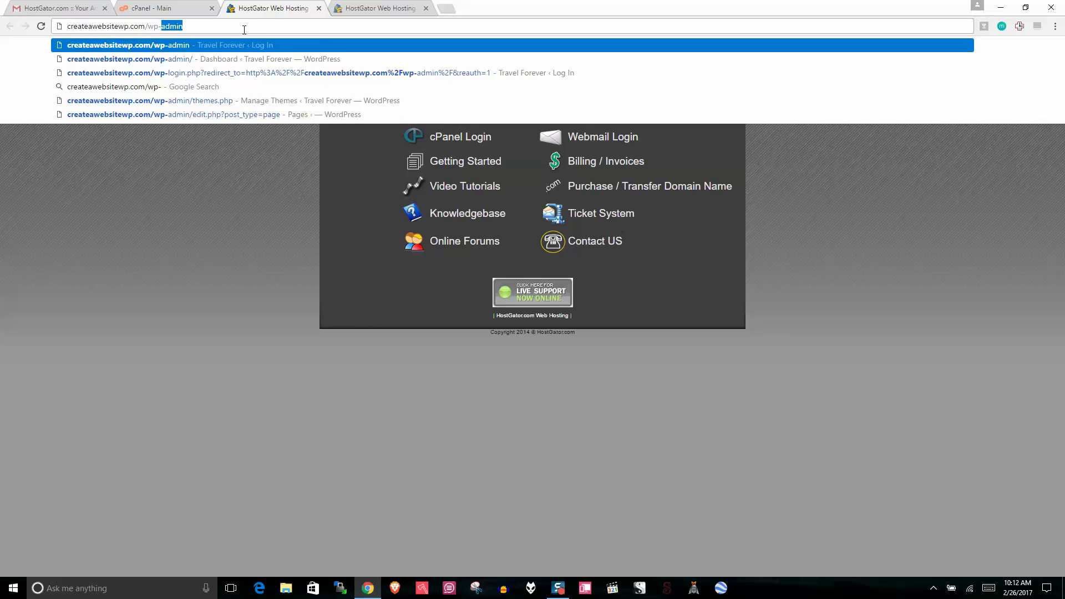
pyautogui.write('min')
pyautogui.press('Return')
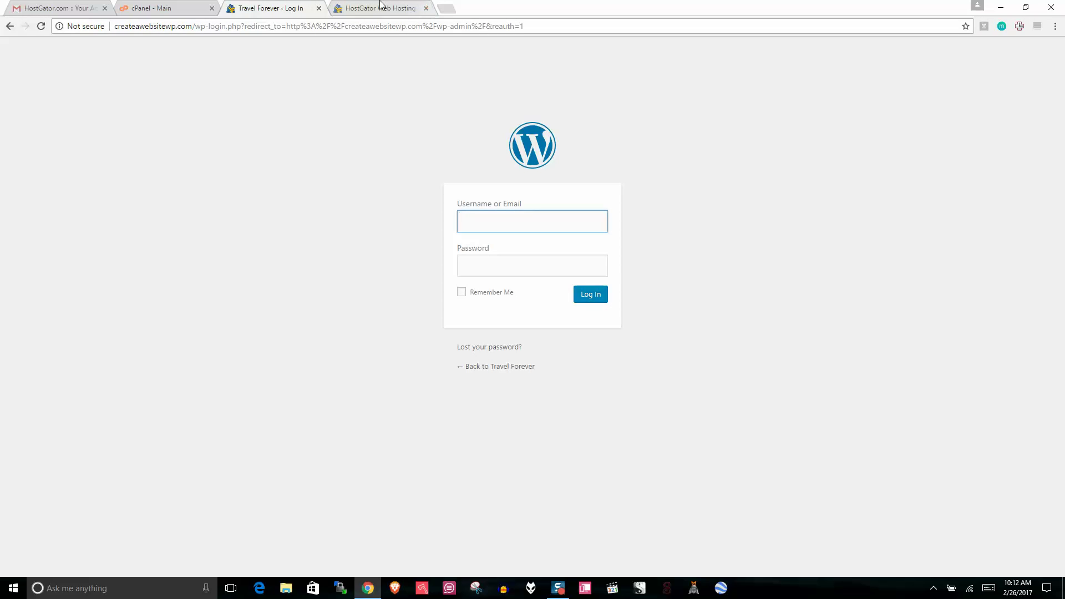
pyautogui.click(162, 7)
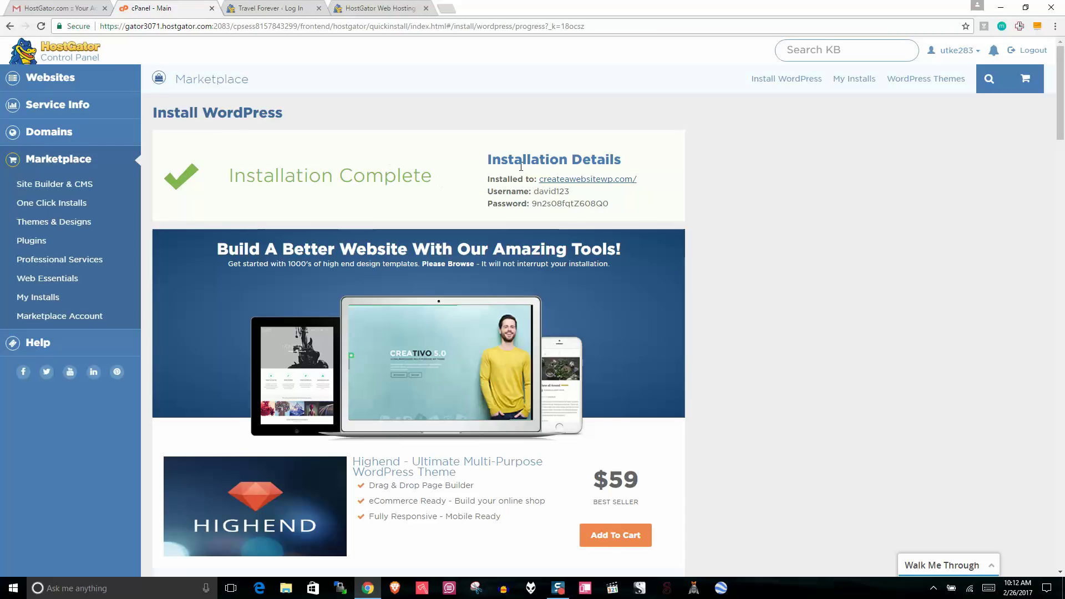
pyautogui.click(278, 15)
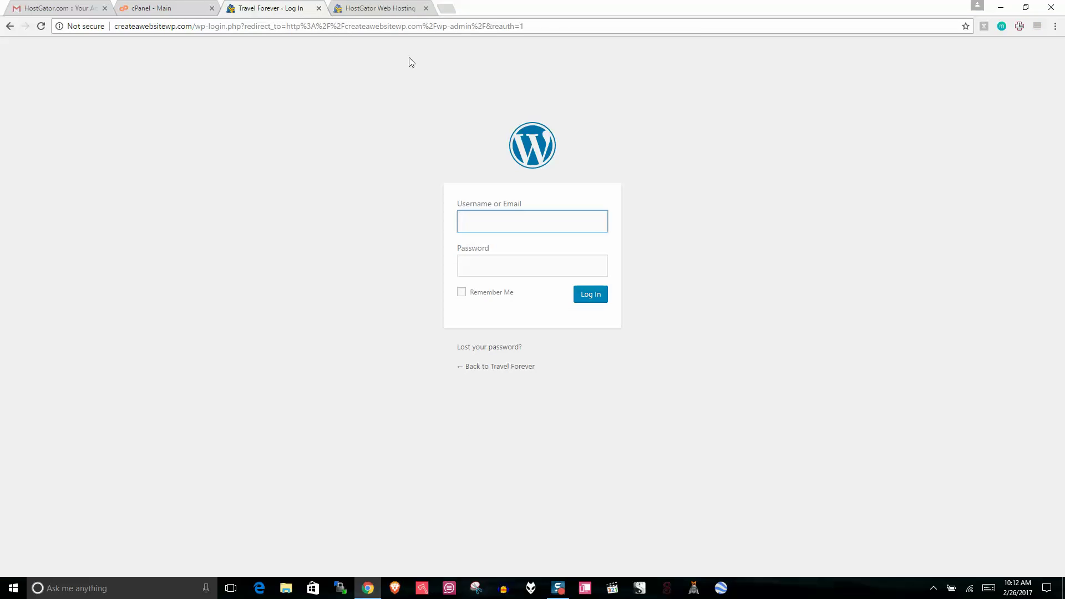
pyautogui.click(184, 7)
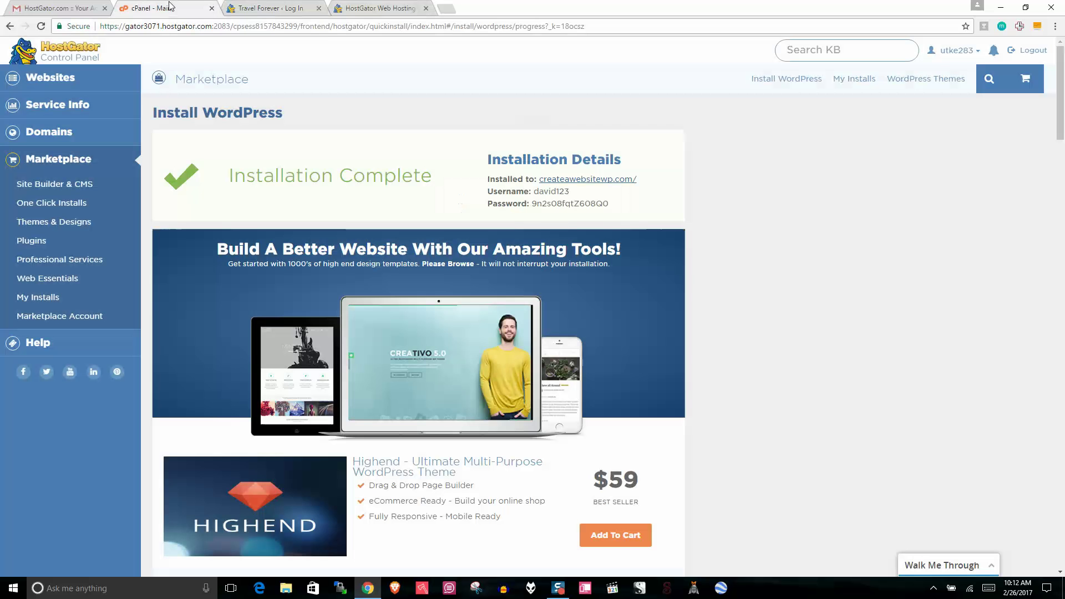
pyautogui.click(318, 8)
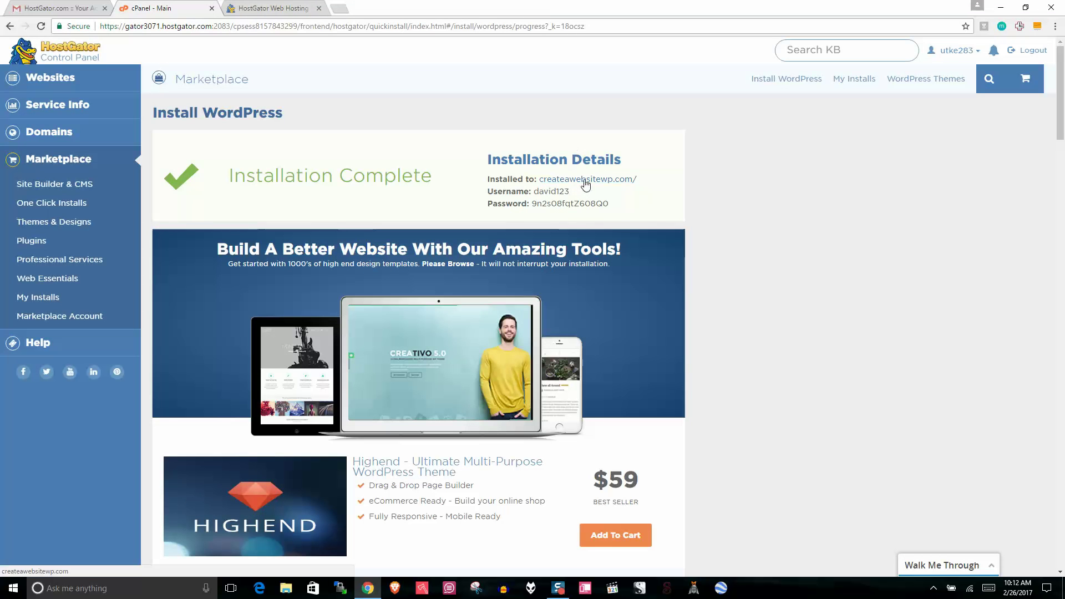
# Step: Reopen createawebsitewp.com from the install details and load its /wp-admin login page
pyautogui.rightClick(585, 179)
pyautogui.click(611, 191)
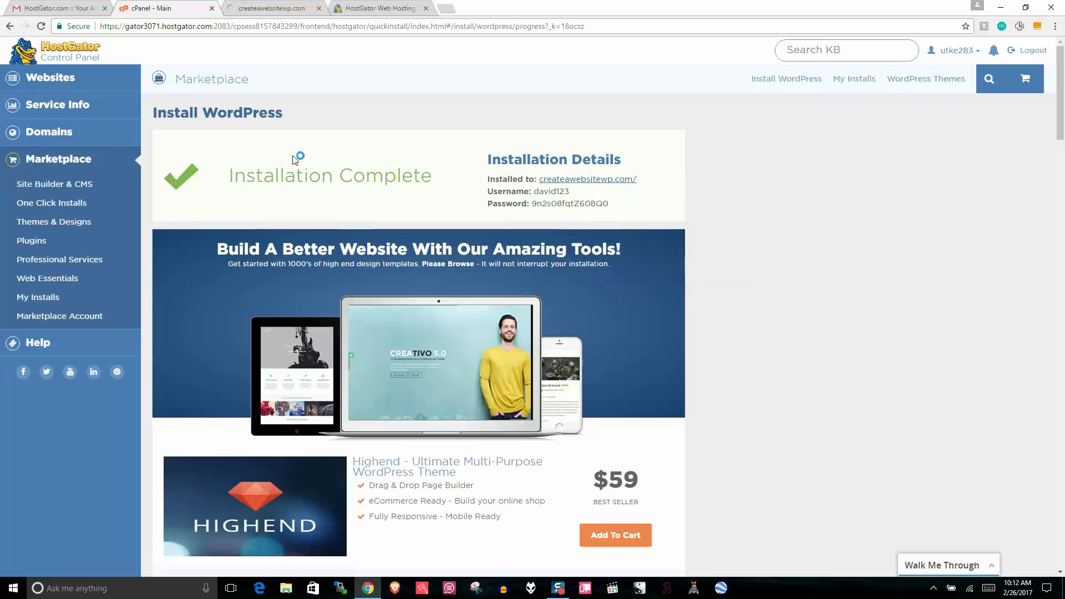
pyautogui.click(261, 4)
pyautogui.click(173, 26)
pyautogui.click(178, 26)
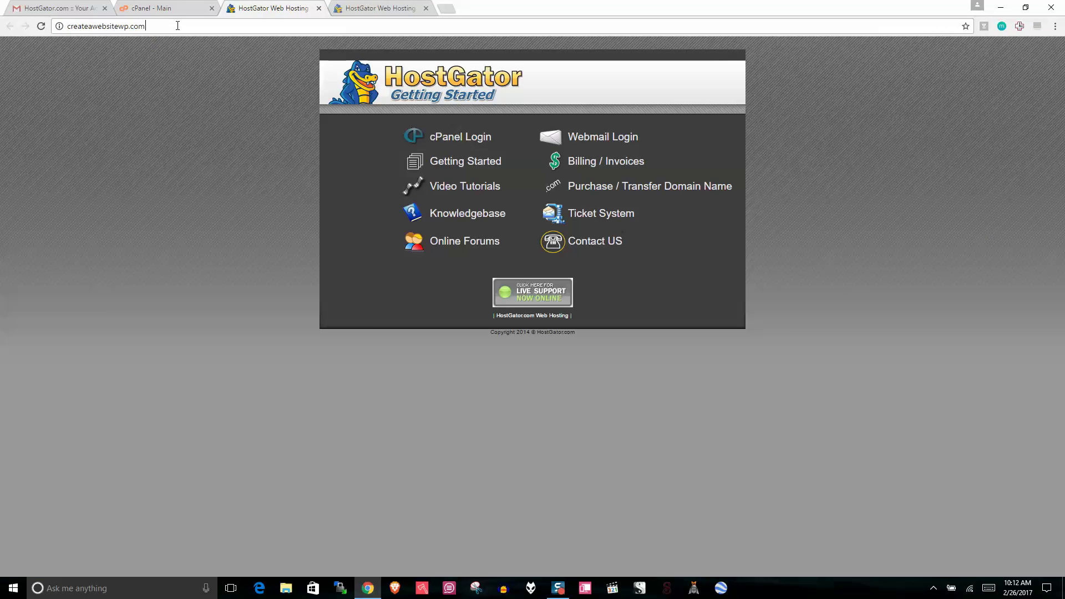
pyautogui.write('/')
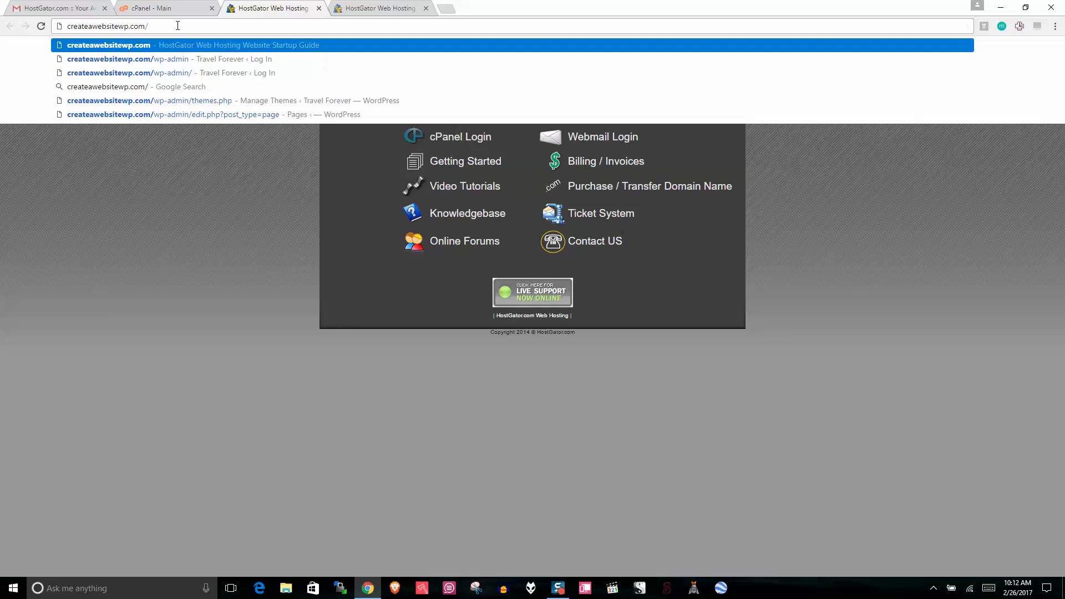
pyautogui.write('wp-admin')
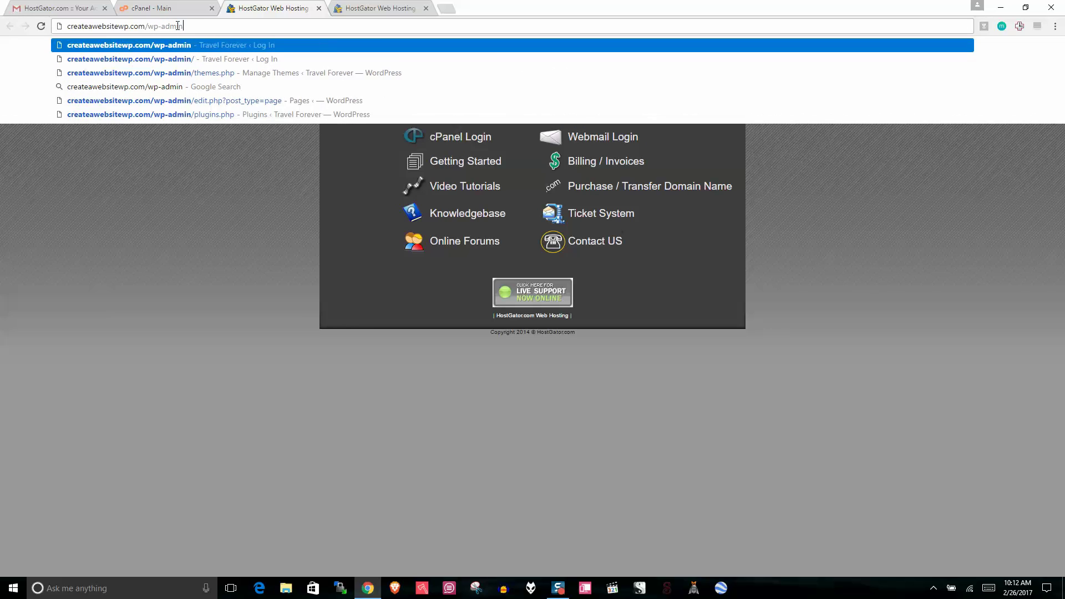
pyautogui.press('Return')
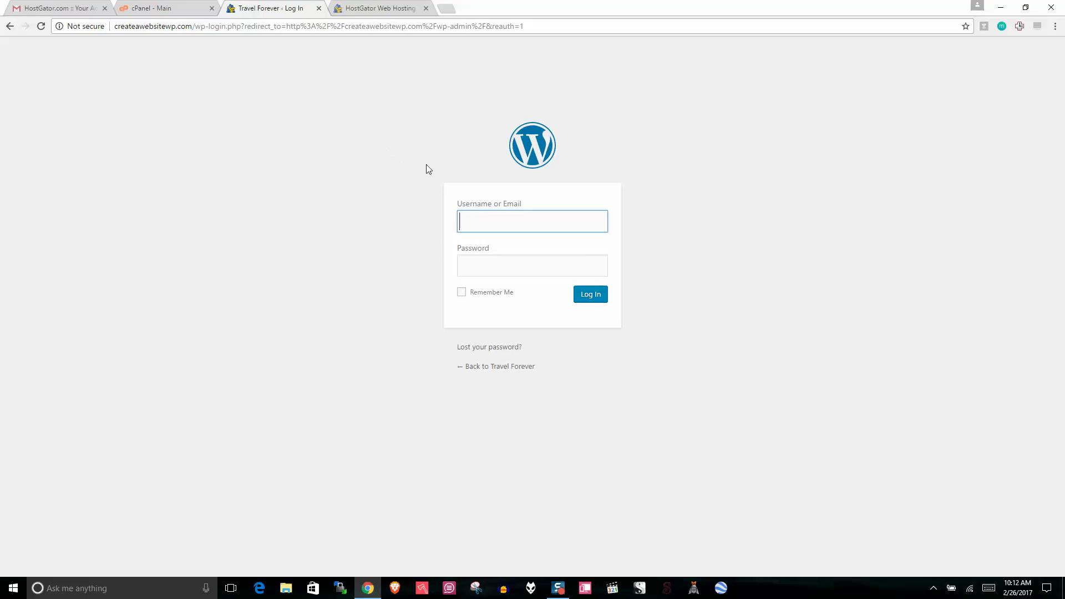
pyautogui.click(488, 265)
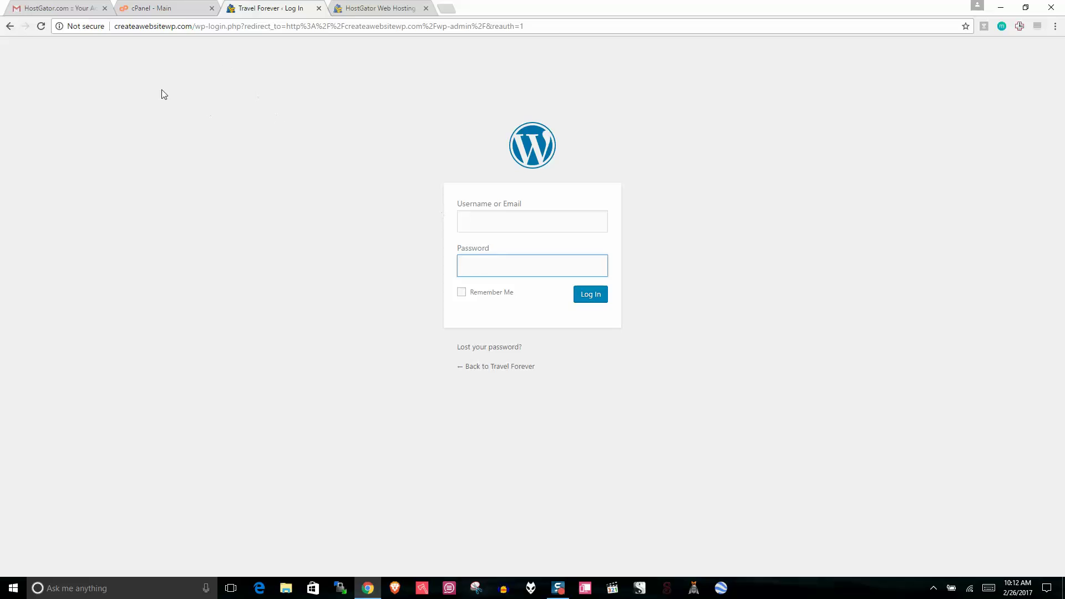
pyautogui.click(173, 6)
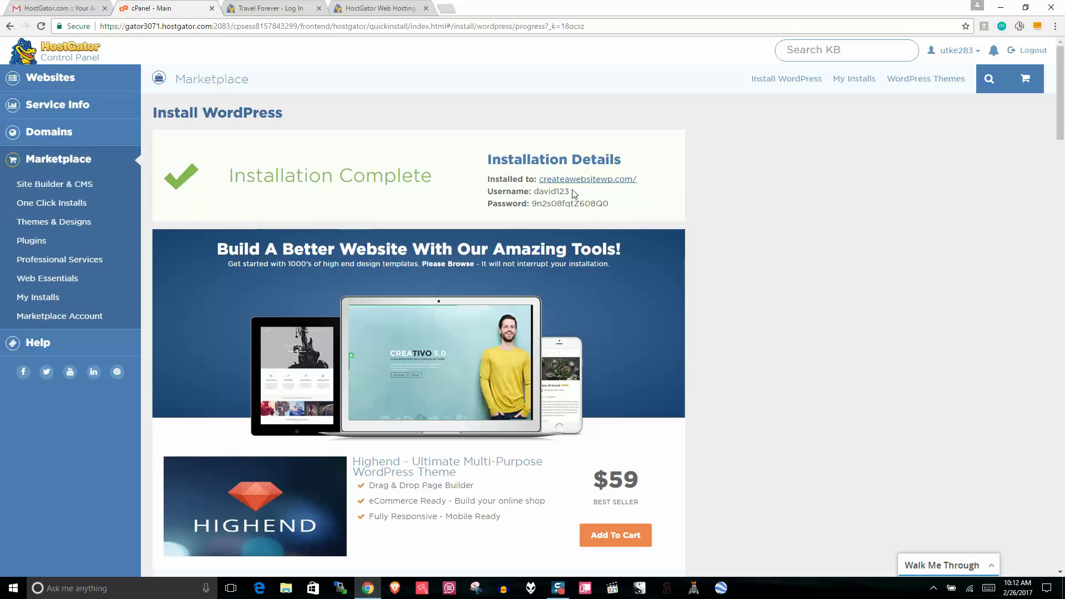
# Step: Enter the admin username shown in the installation details into the login form
pyautogui.doubleClick(541, 191)
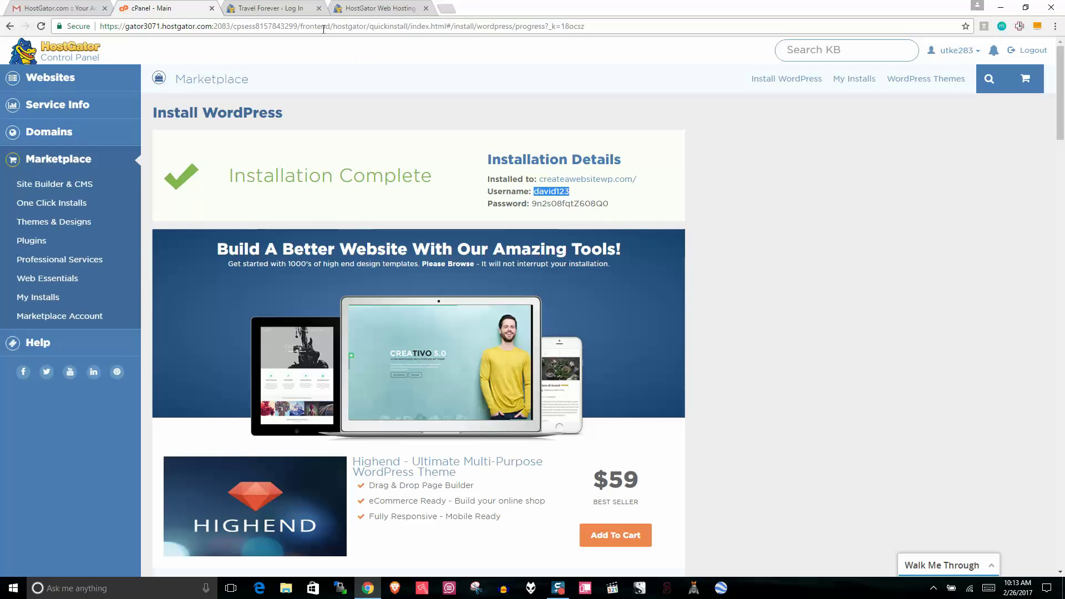
pyautogui.click(299, 7)
pyautogui.click(539, 218)
pyautogui.write('d')
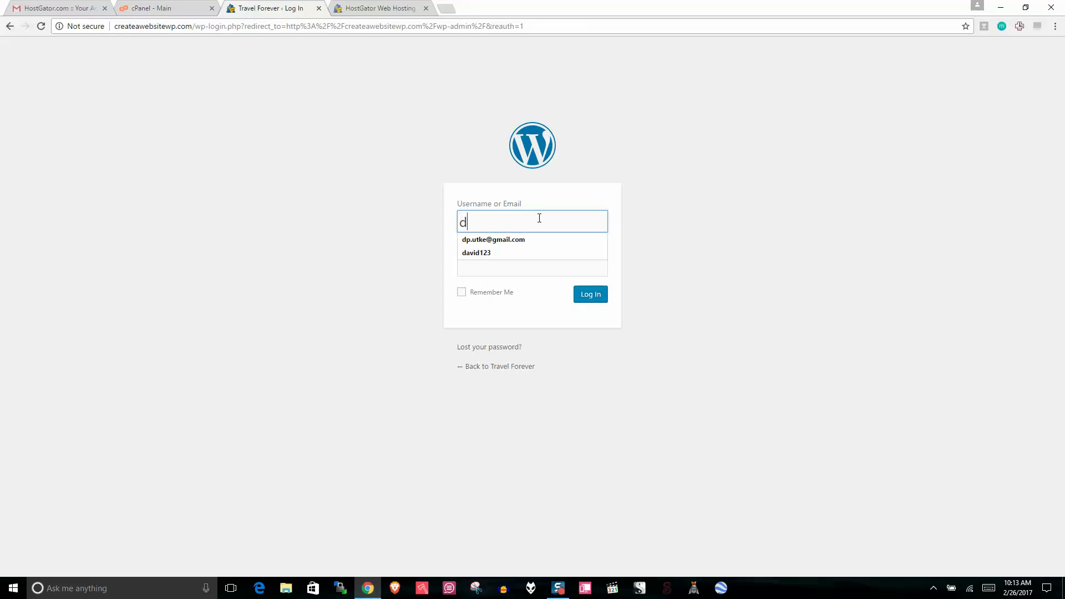
pyautogui.write('avid123')
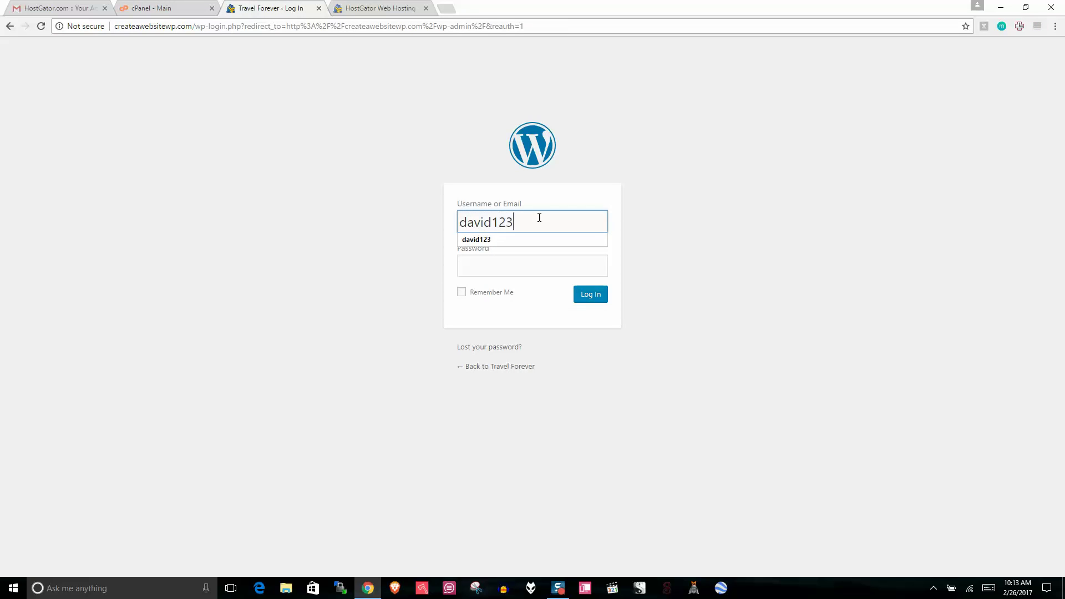
# Step: Copy the generated admin password into the login form and log in
pyautogui.click(172, 7)
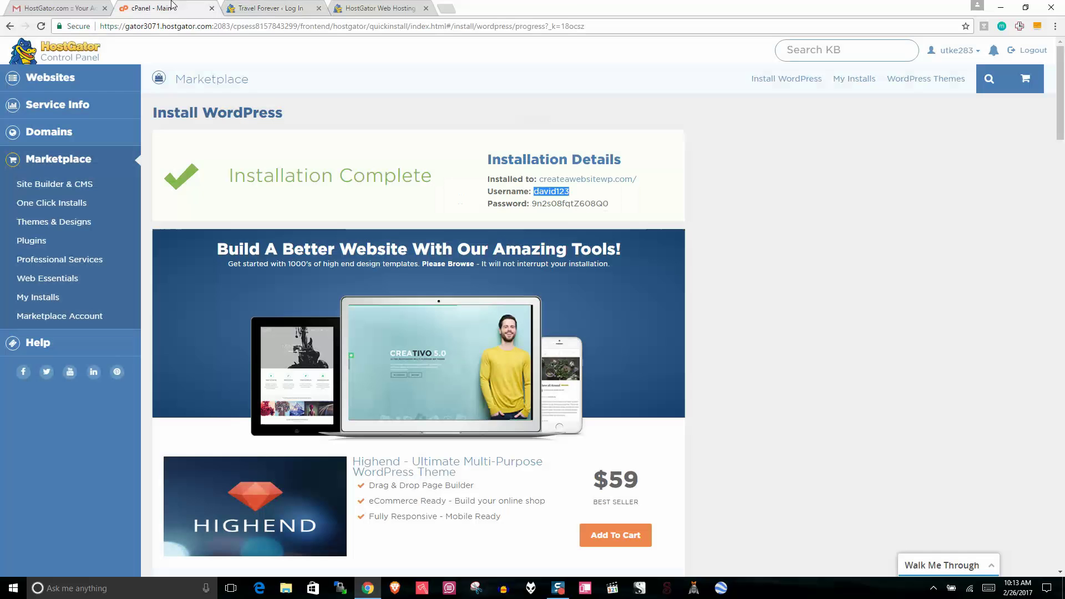
pyautogui.moveTo(610, 204); pyautogui.dragTo(533, 204)
pyautogui.rightClick(576, 206)
pyautogui.click(602, 214)
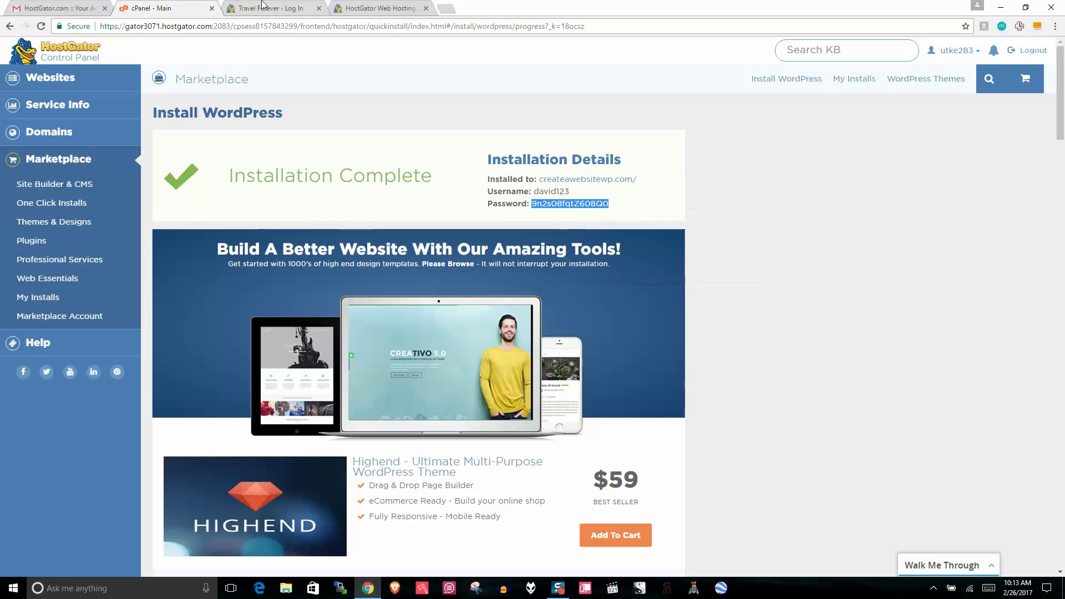
pyautogui.click(266, 7)
pyautogui.rightClick(502, 264)
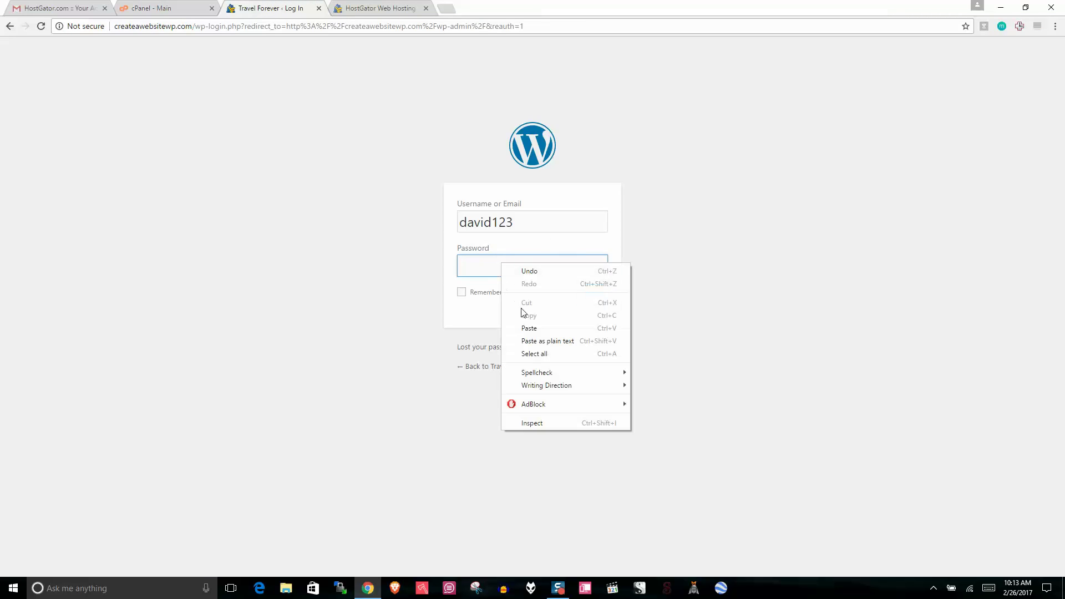
pyautogui.click(527, 327)
pyautogui.click(591, 294)
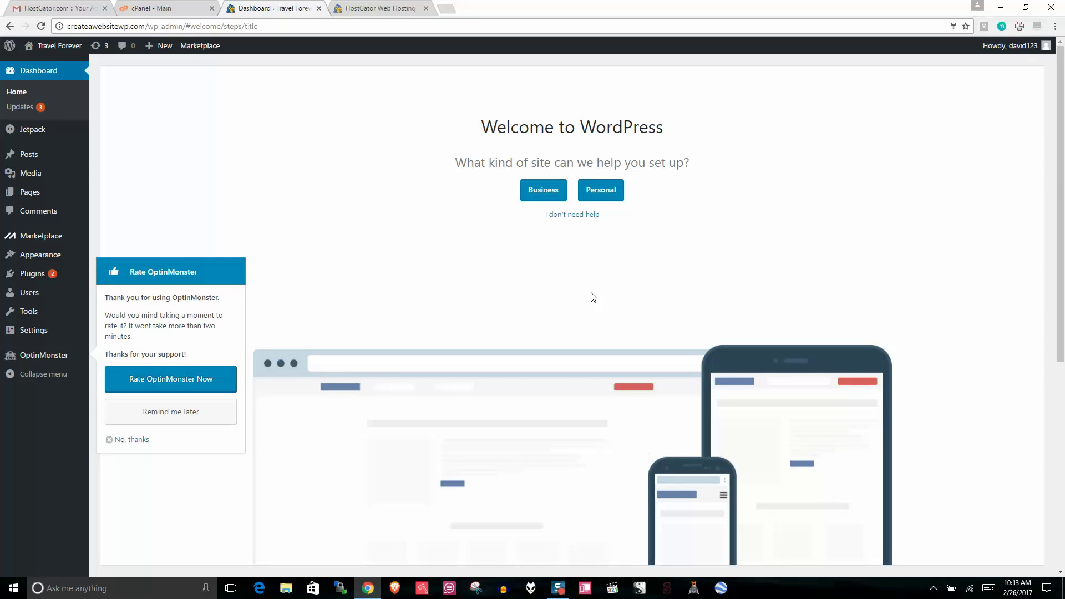
# Step: Dismiss the setup wizard with 'I don't need help' and go to the Plugins list
pyautogui.click(574, 217)
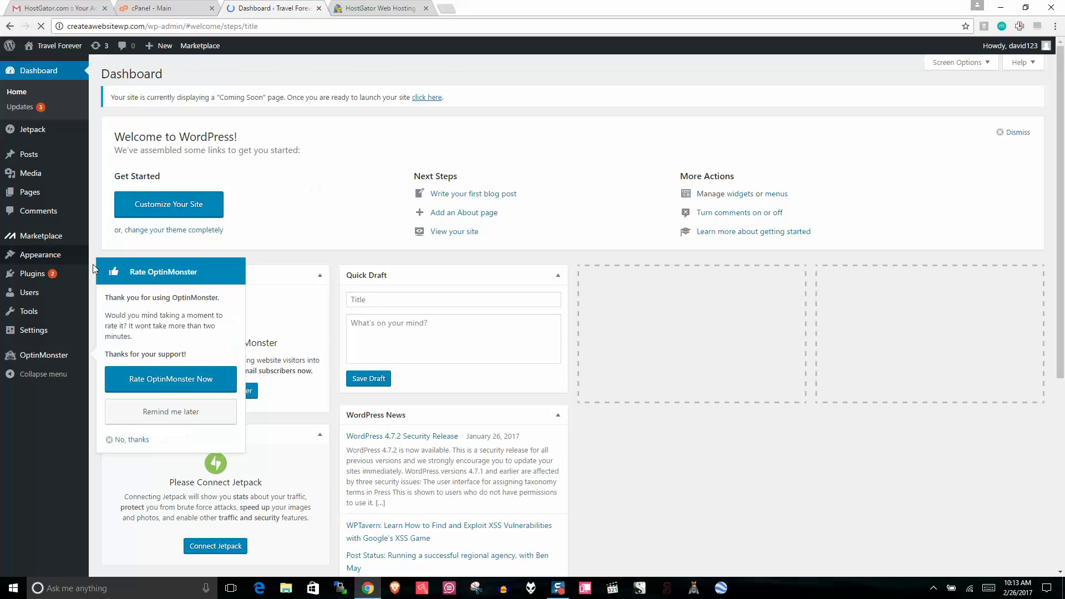
pyautogui.click(28, 273)
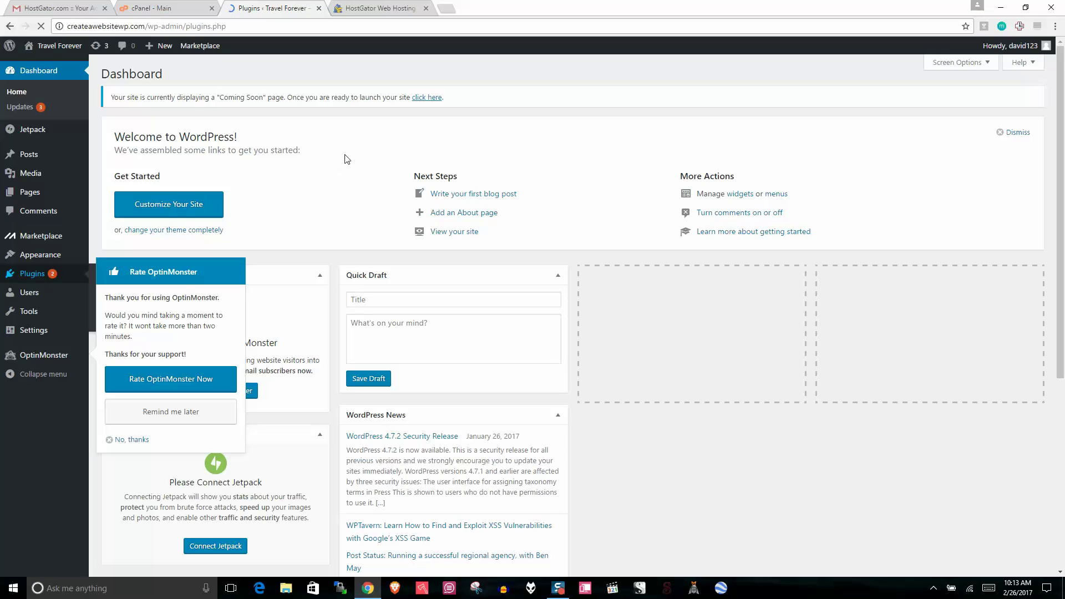
# Step: Deactivate the OptinMonster API and MOJO Marketplace plugins
pyautogui.scroll(-3, 345, 161)
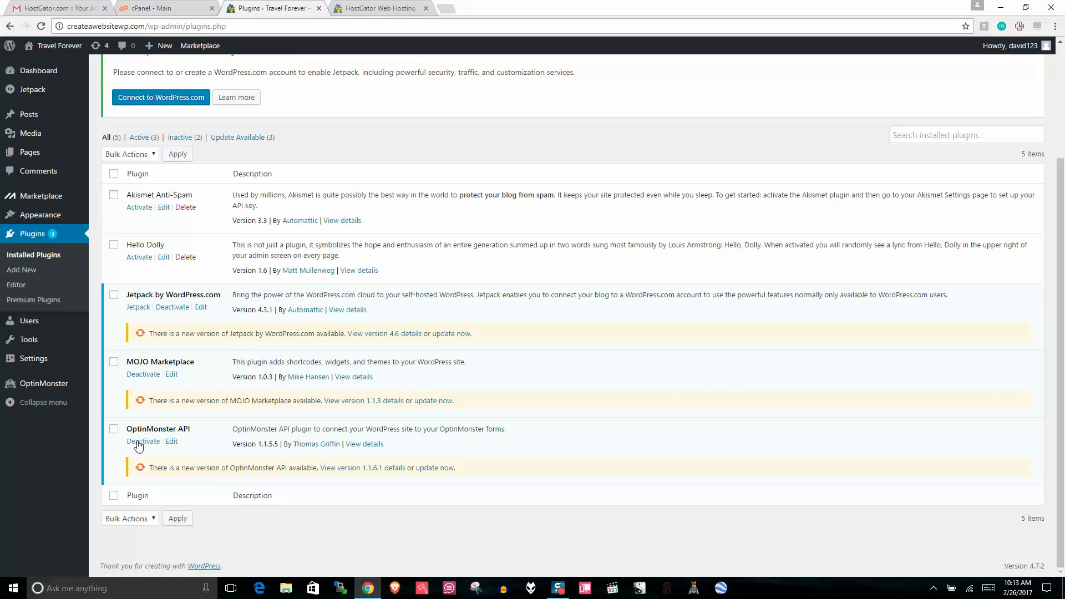
pyautogui.click(139, 443)
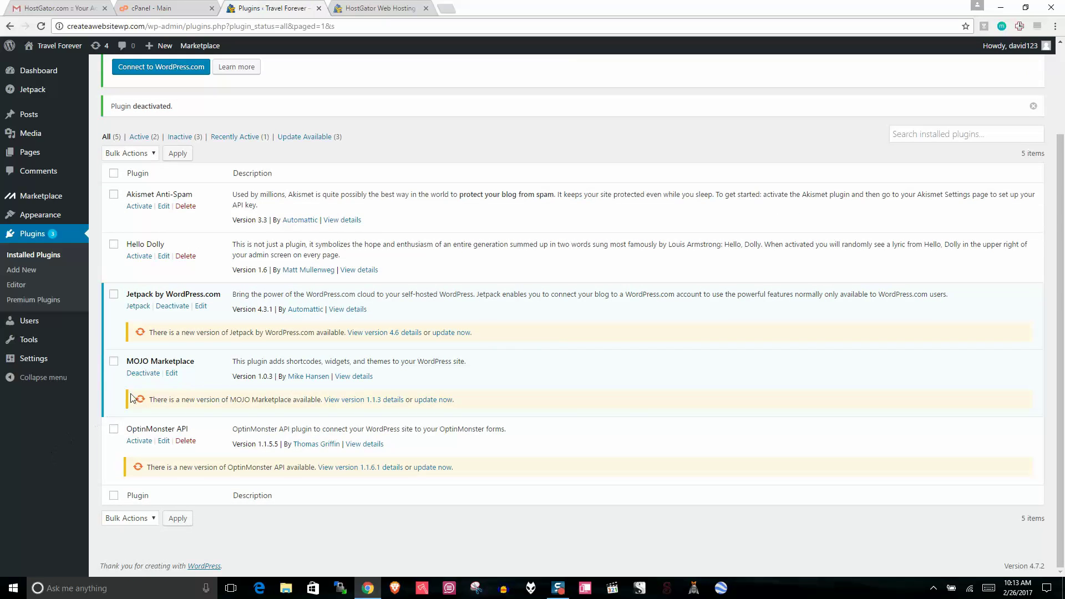
pyautogui.click(143, 373)
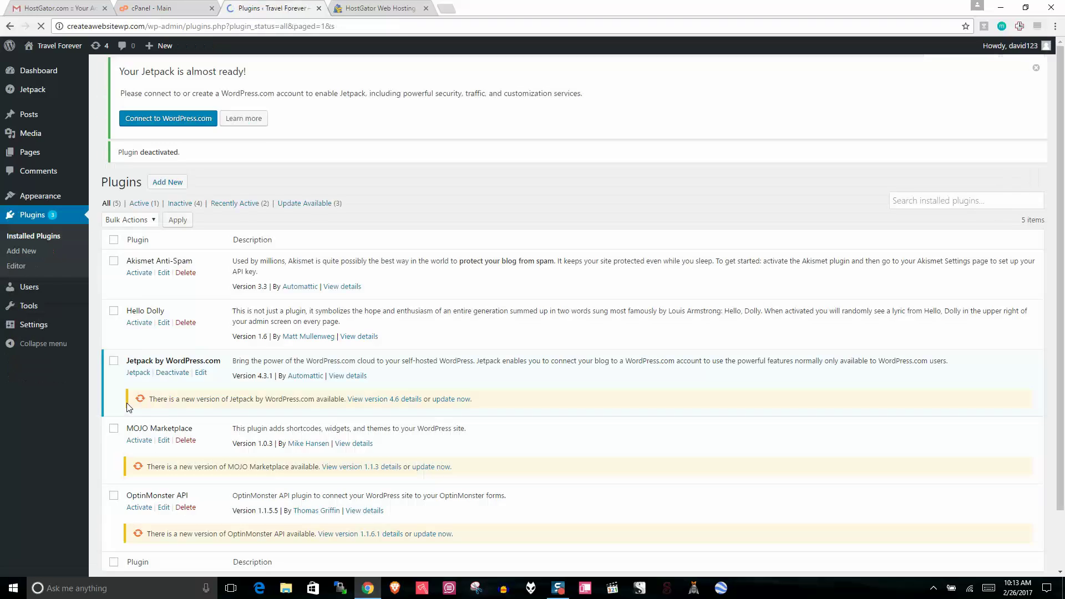
# Step: Bulk-delete OptinMonster API and MOJO Marketplace, confirming removal of their data
pyautogui.scroll(-1, 362, 198)
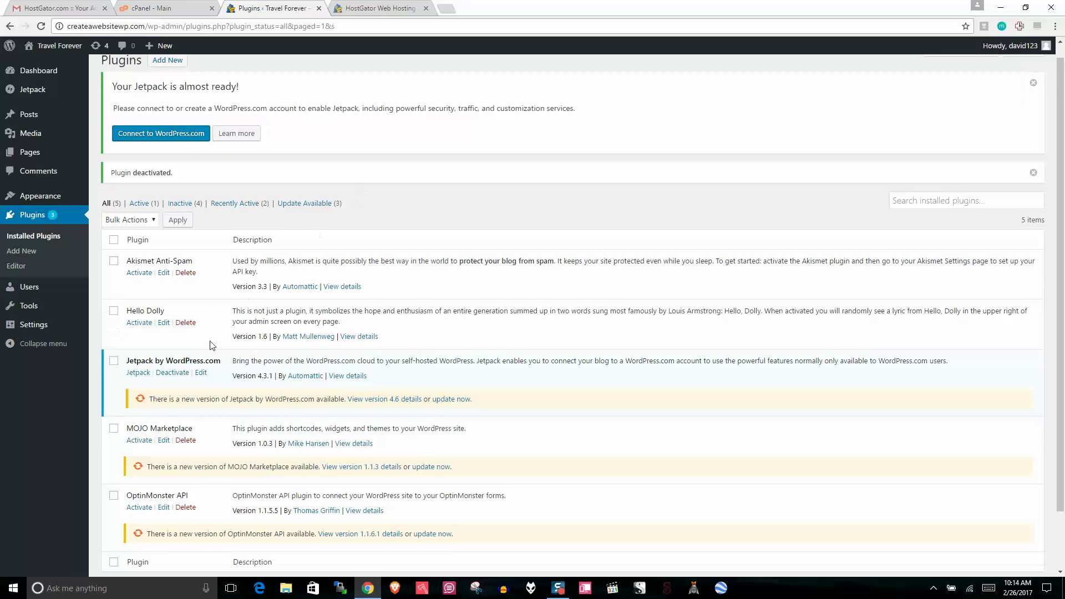
pyautogui.click(114, 454)
pyautogui.click(114, 387)
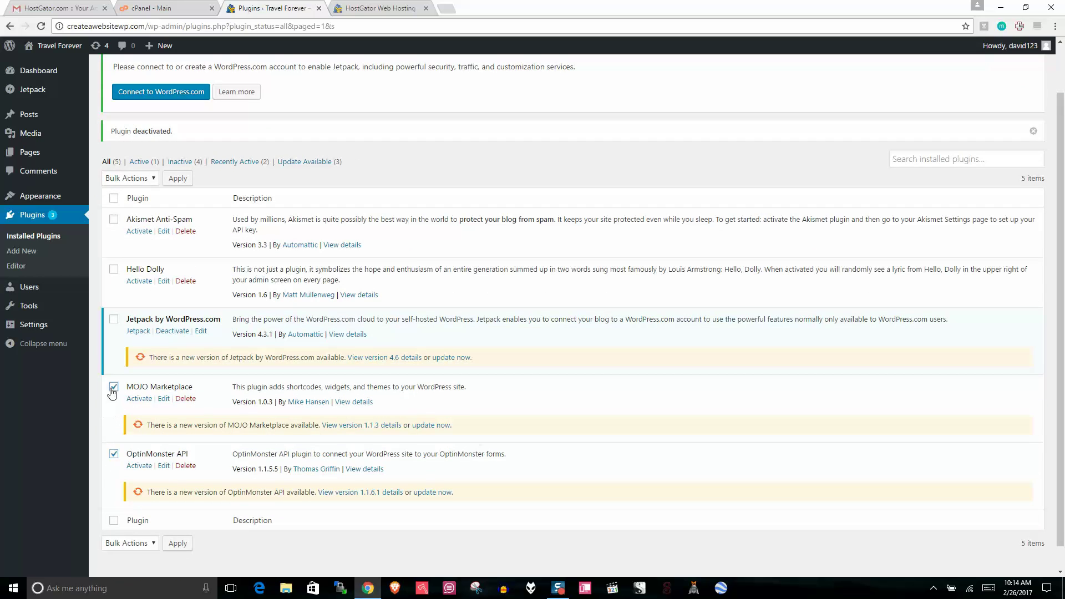
pyautogui.click(147, 182)
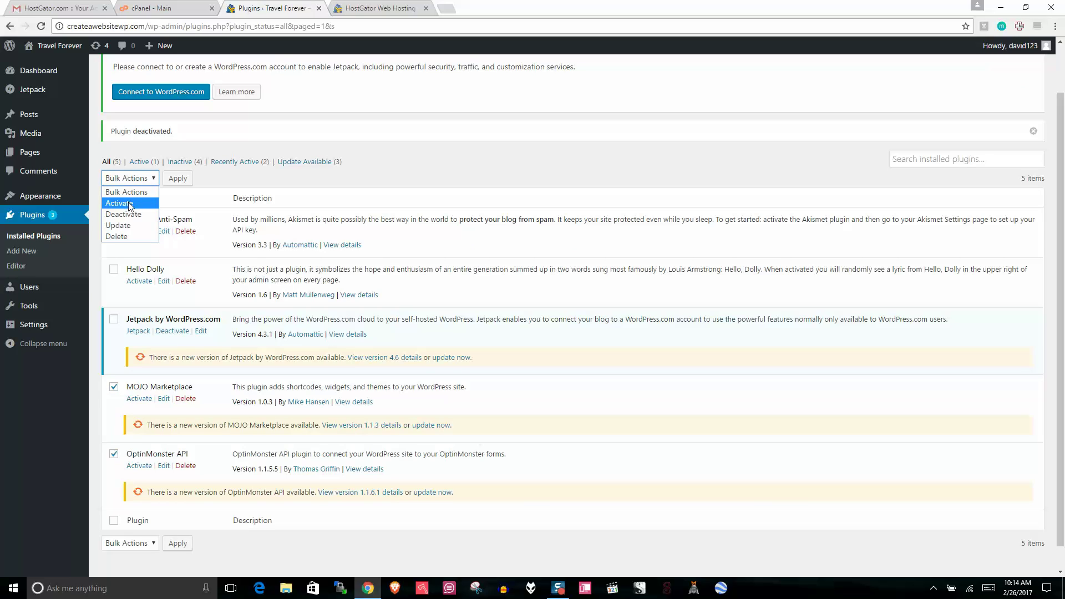
pyautogui.click(127, 237)
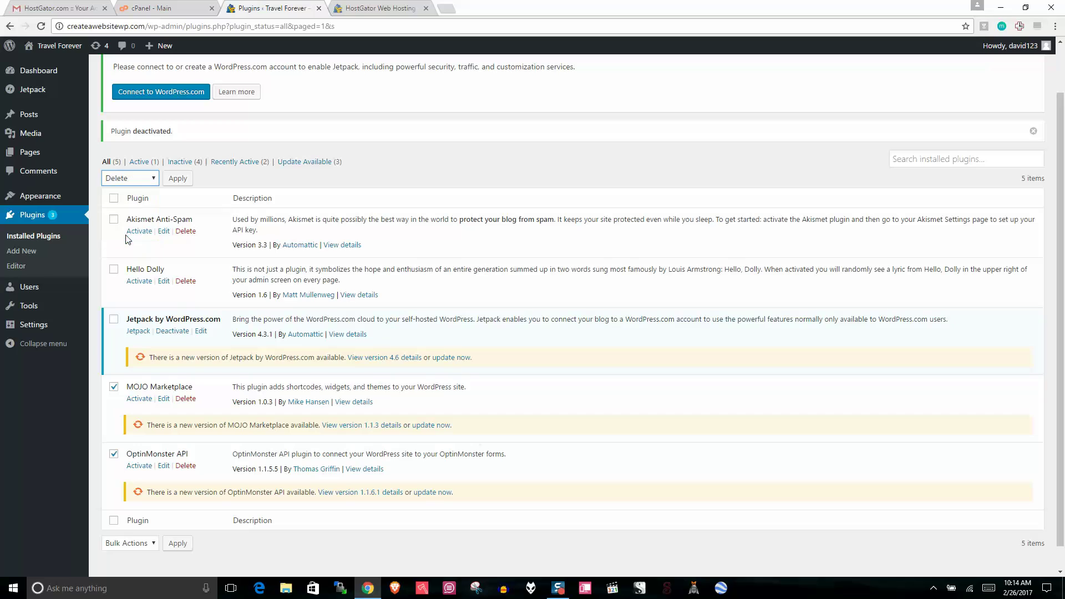
pyautogui.click(178, 179)
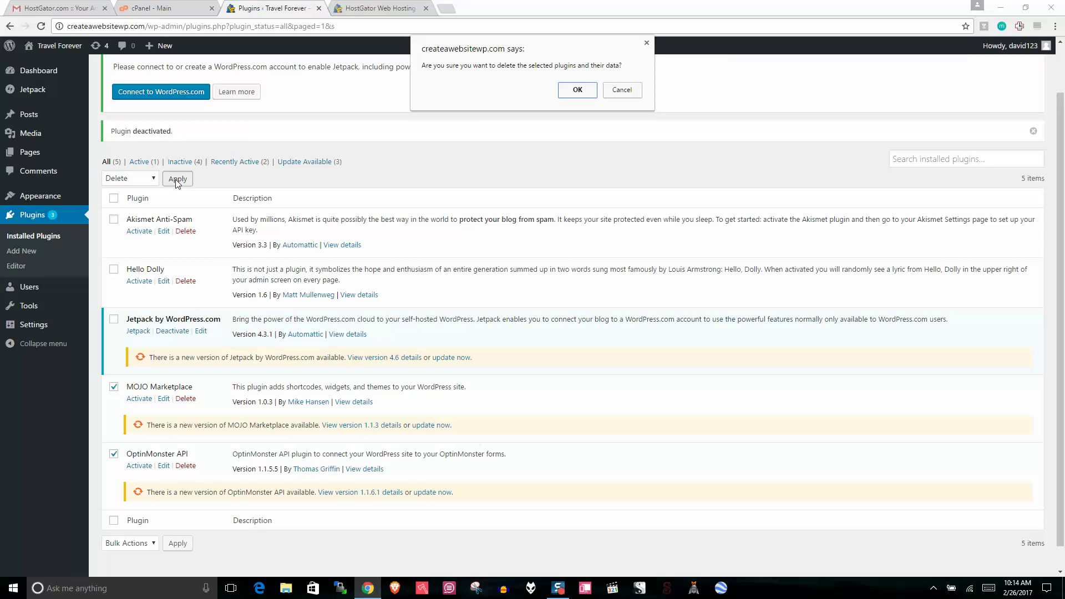
pyautogui.click(577, 90)
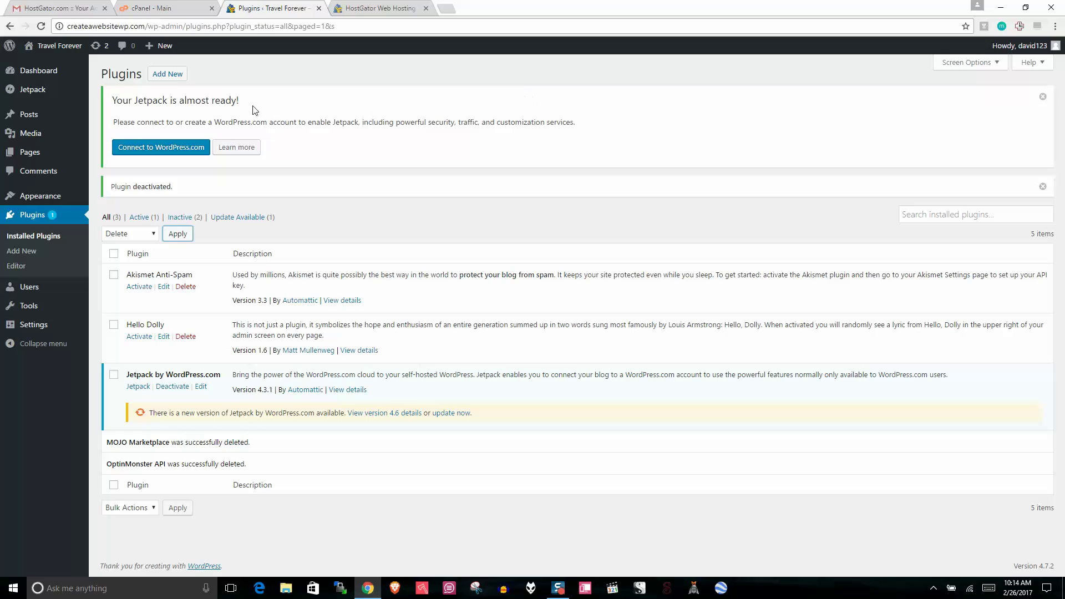
# Step: Bring up the Users page showing the site's single administrator
pyautogui.click(364, 216)
pyautogui.moveTo(22, 286)
pyautogui.click(106, 289)
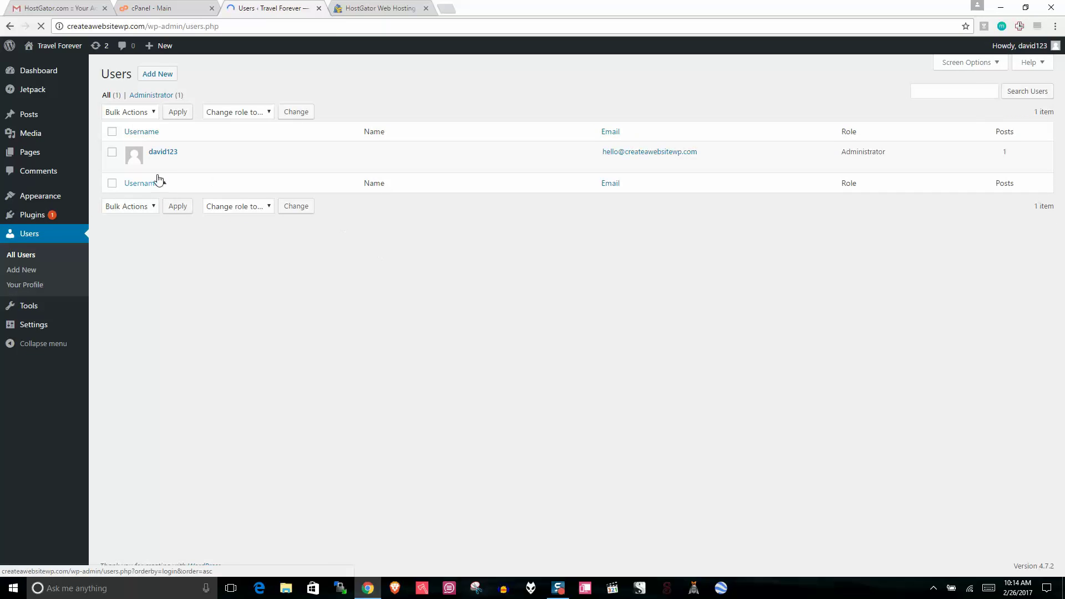
# Step: Set the admin user's first name to David and display it publicly
pyautogui.click(155, 163)
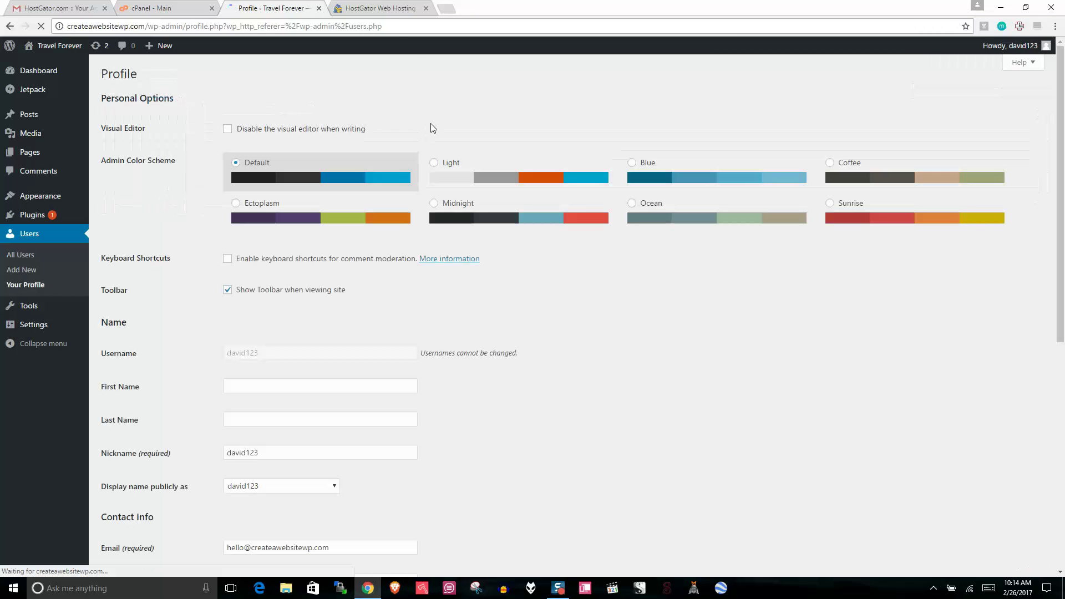
pyautogui.scroll(-1, 240, 318)
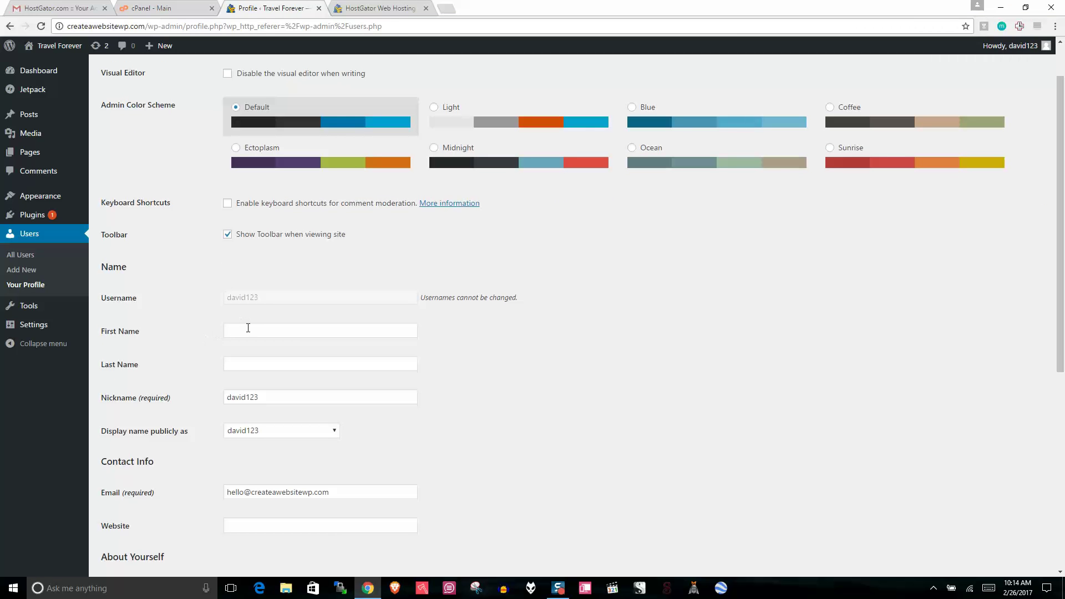
pyautogui.click(250, 331)
pyautogui.write('Dav')
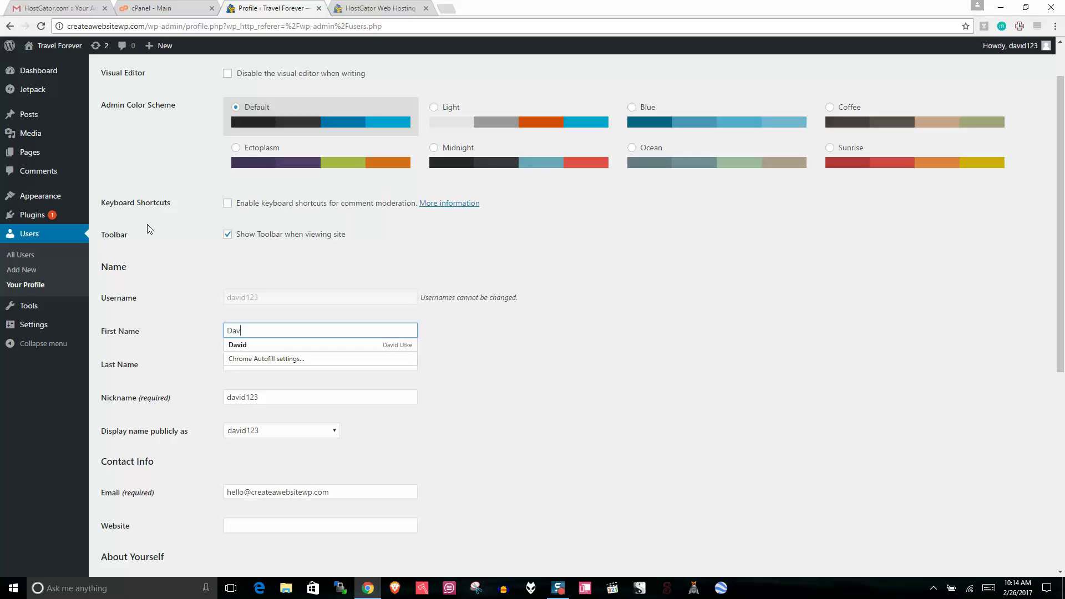
pyautogui.write('id')
pyautogui.click(161, 301)
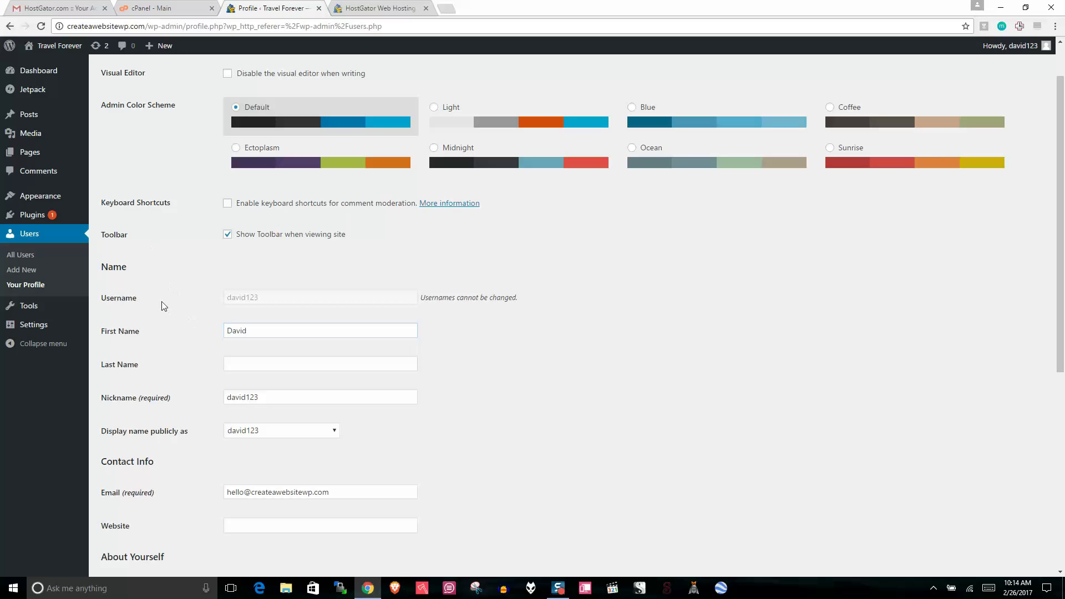
pyautogui.click(311, 430)
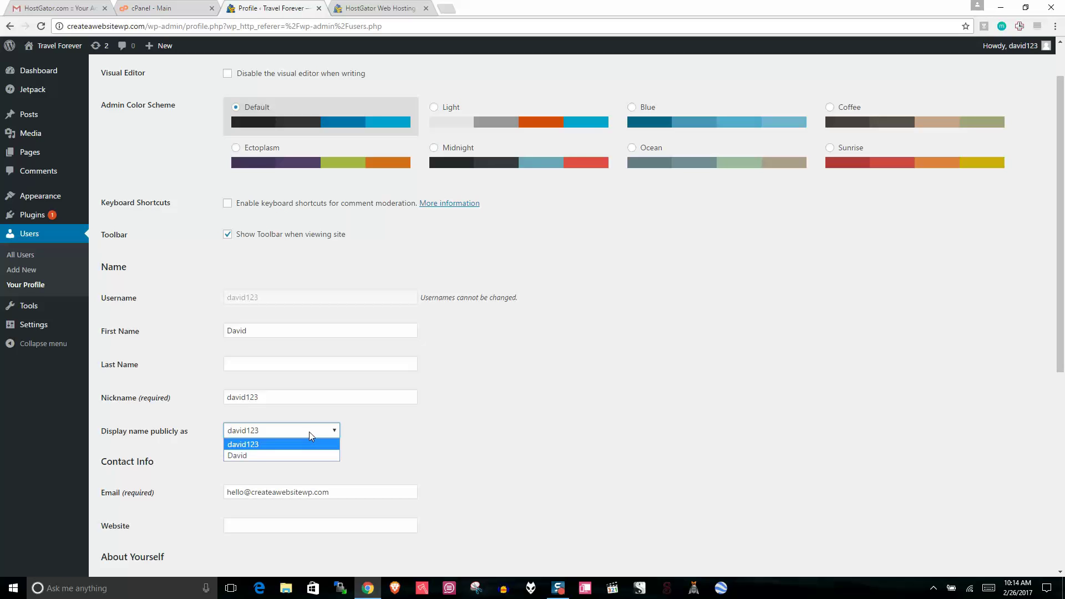
pyautogui.click(253, 455)
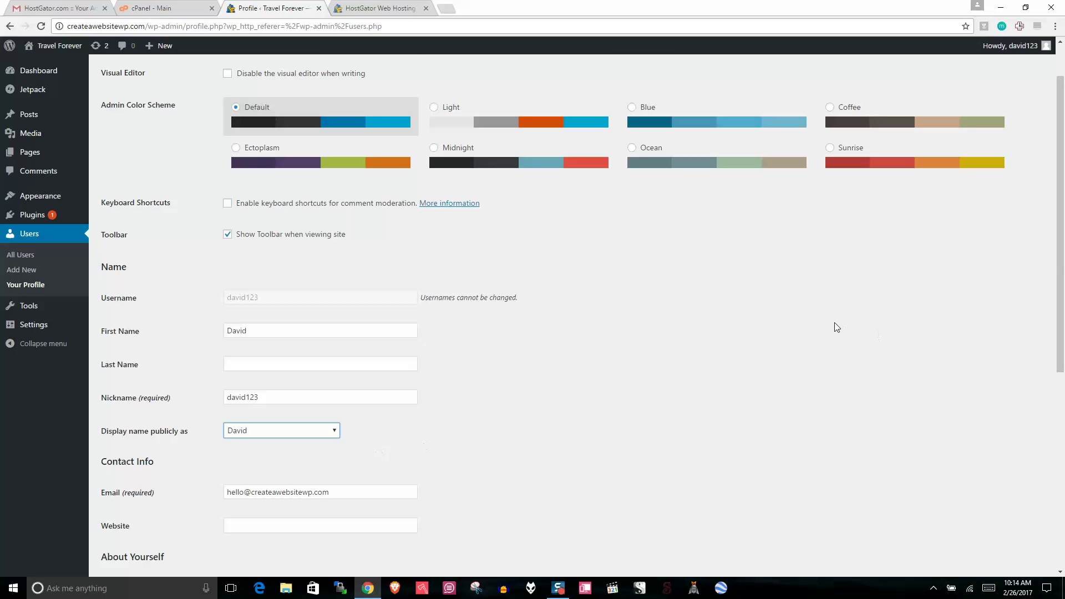
# Step: Generate a new password, then erase it from the password field
pyautogui.scroll(-4, 1063, 344)
pyautogui.moveTo(1064, 344); pyautogui.dragTo(1063, 326)
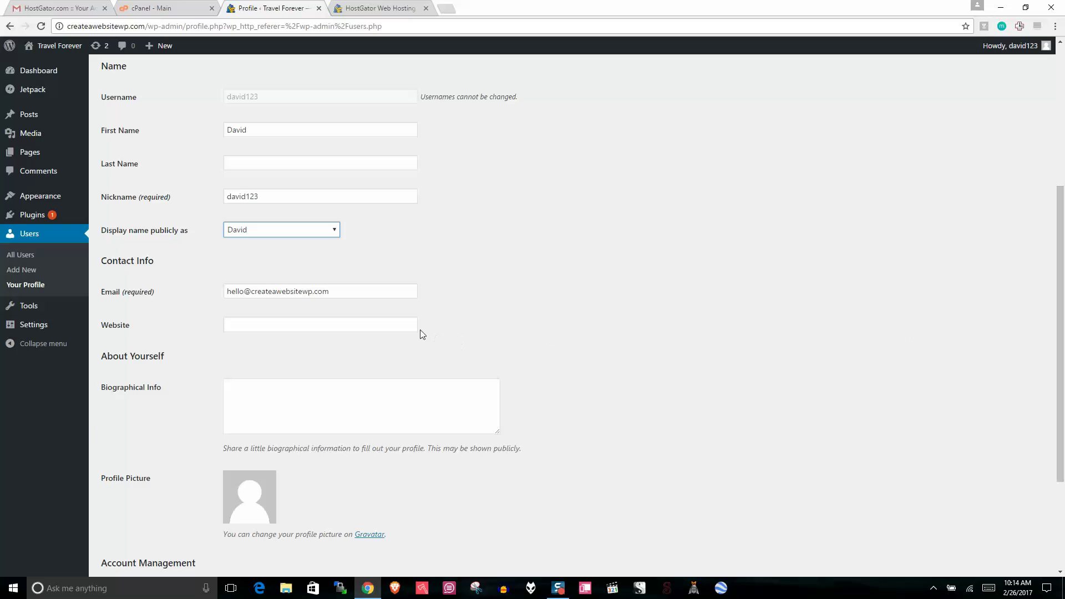
pyautogui.scroll(-1, 727, 363)
pyautogui.scroll(-2, 716, 366)
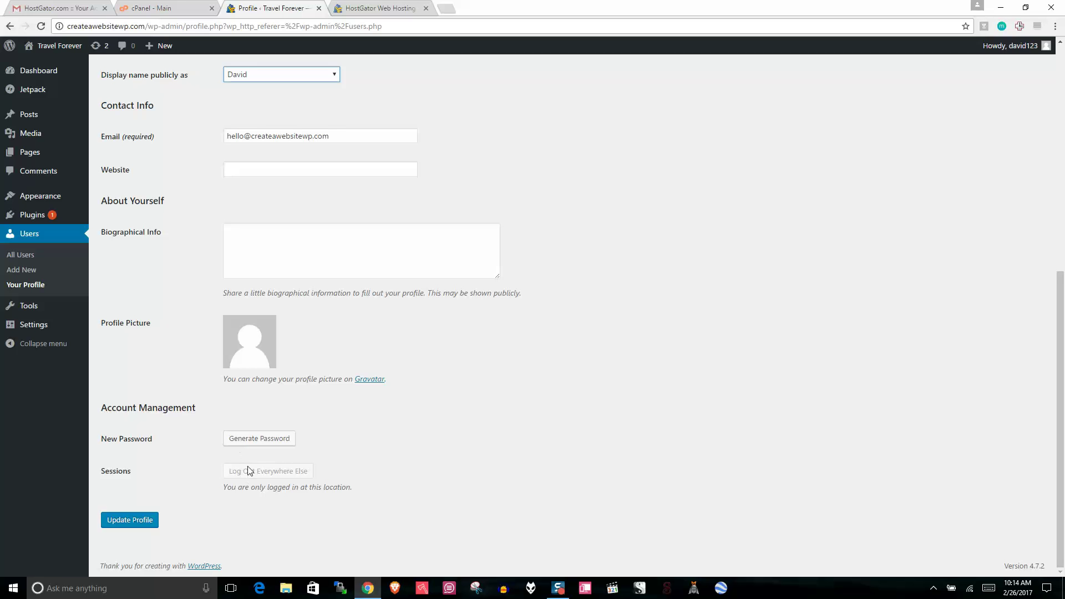
pyautogui.scroll(5, 404, 421)
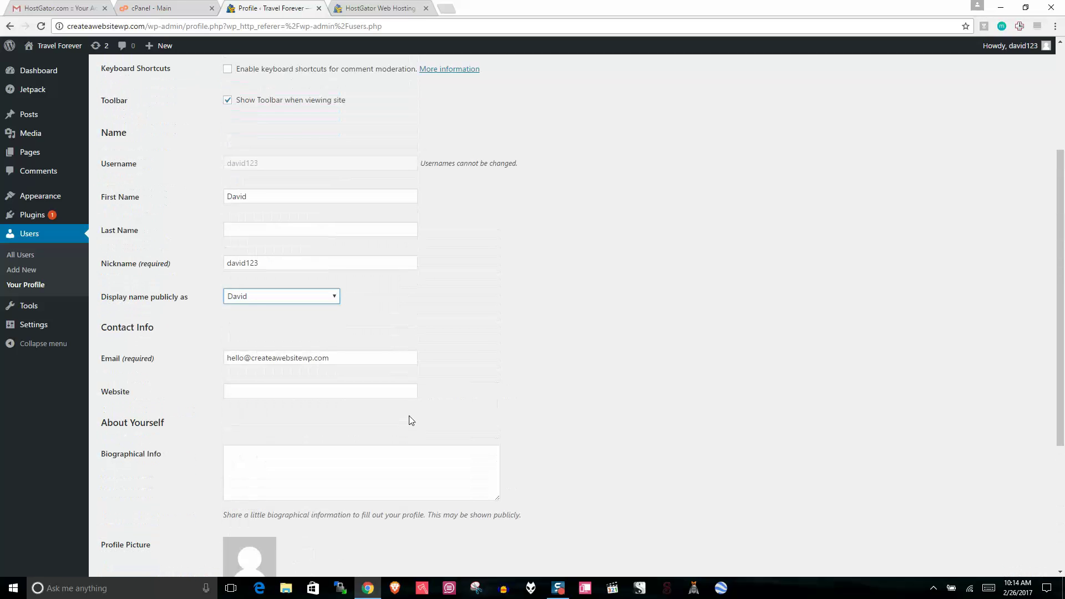
pyautogui.scroll(-5, 1063, 283)
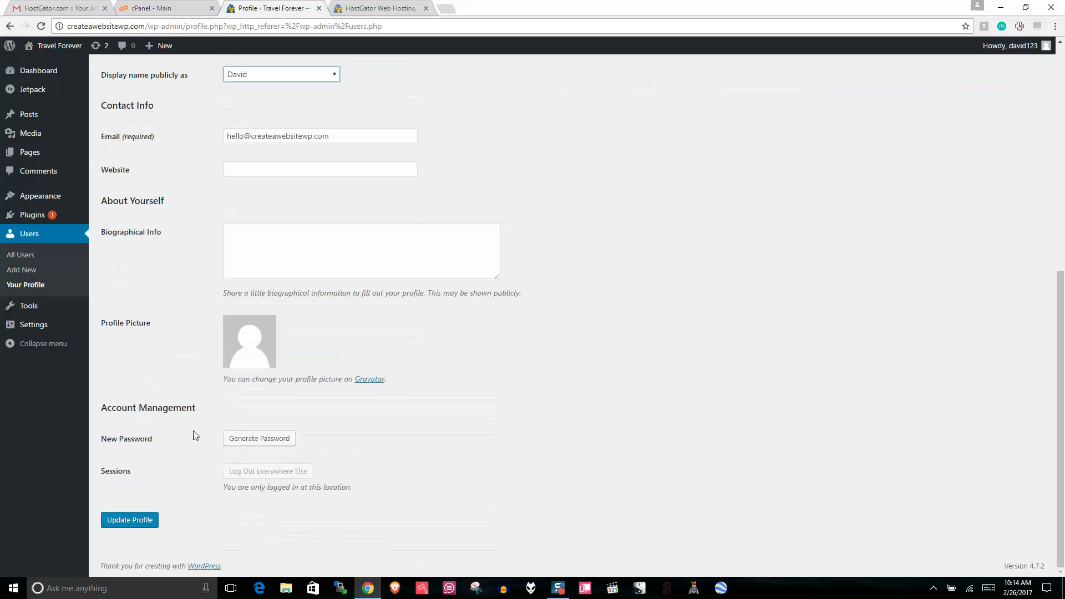
pyautogui.click(262, 438)
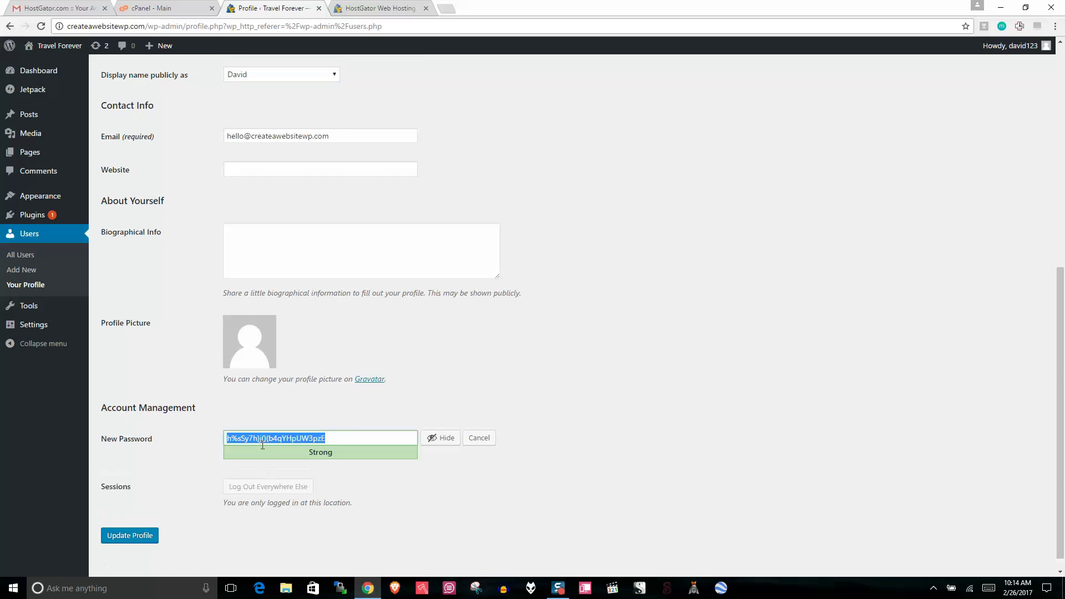
pyautogui.click(333, 436)
pyautogui.press('BackSpace')
pyautogui.press('BackSpace')
pyautogui.press('BackSpace')
pyautogui.press('BackSpace')
pyautogui.press('BackSpace')
pyautogui.press('BackSpace')
pyautogui.press('BackSpace')
pyautogui.press('BackSpace')
pyautogui.press('BackSpace')
pyautogui.press('BackSpace')
pyautogui.press('BackSpace')
pyautogui.press('BackSpace')
pyautogui.press('BackSpace')
pyautogui.press('BackSpace')
pyautogui.press('BackSpace')
pyautogui.press('BackSpace')
pyautogui.press('BackSpace')
pyautogui.press('BackSpace')
pyautogui.press('BackSpace')
pyautogui.press('BackSpace')
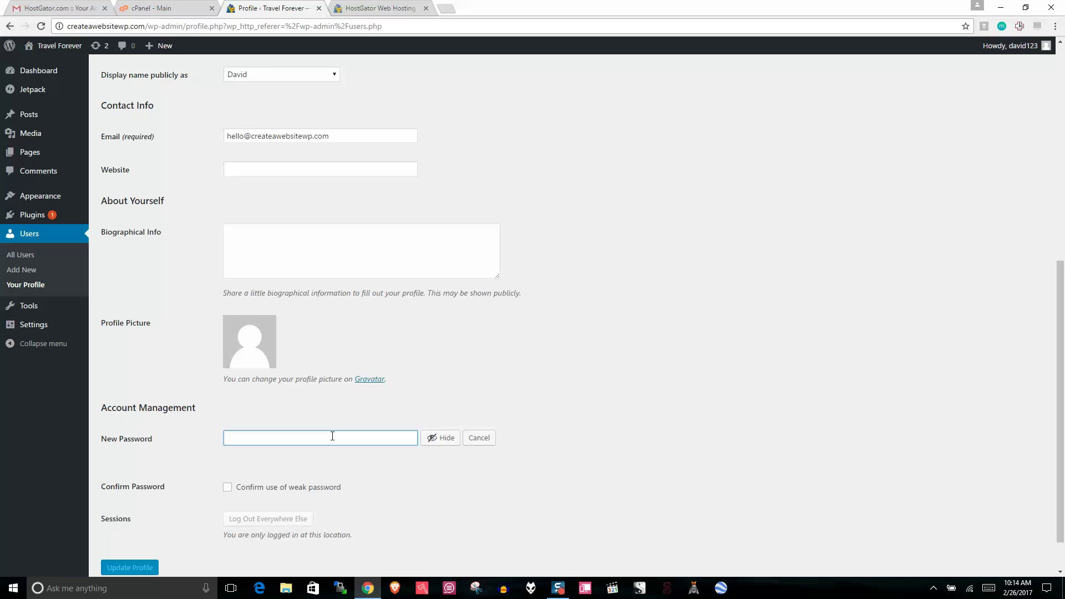
pyautogui.click(757, 410)
# Step: Cancel the password change and update the profile, keeping the existing password
pyautogui.scroll(-1, 721, 411)
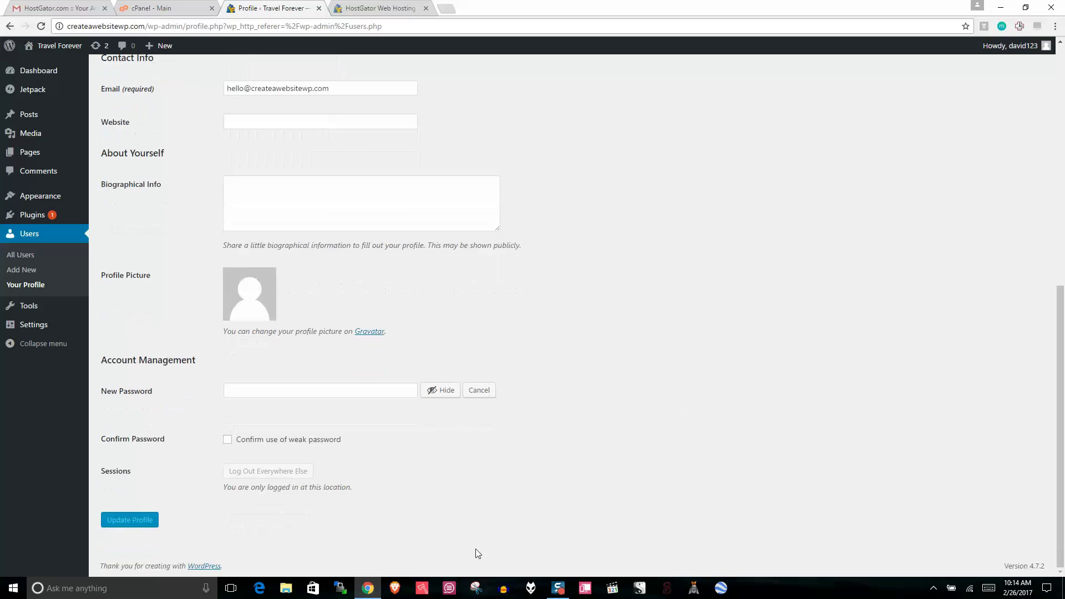
pyautogui.click(479, 390)
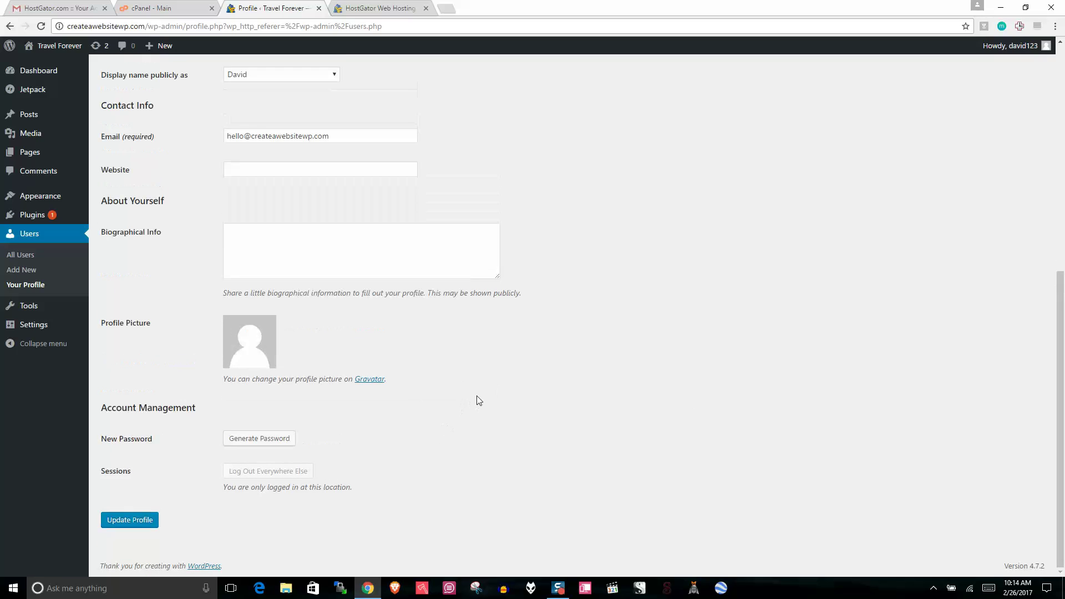
pyautogui.click(121, 525)
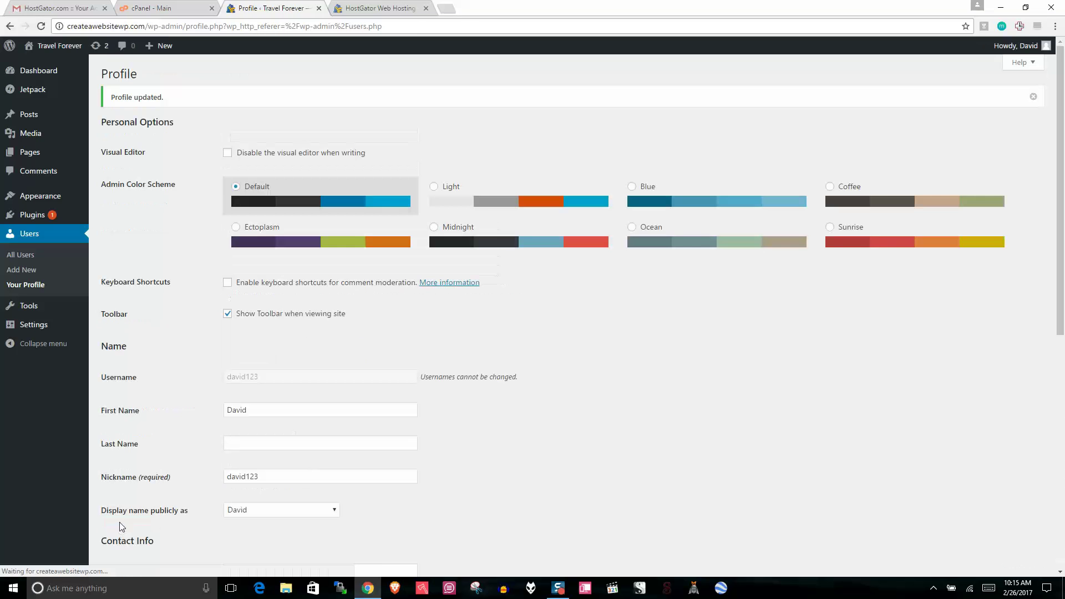
pyautogui.moveTo(1060, 267)
pyautogui.mouseDown()
pyautogui.moveTo(1059, 384)
pyautogui.moveTo(1060, 265)
pyautogui.mouseUp()
pyautogui.click(34, 215)
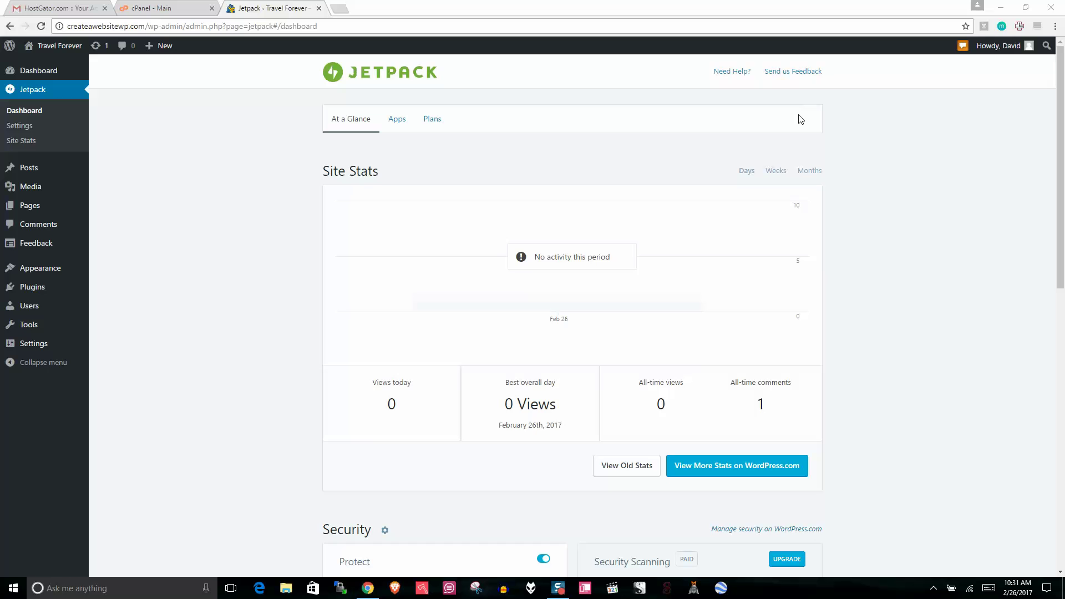
# Step: Scroll through Jetpack's At a Glance page, reviewing Site Stats, Protect and Downtime Monitoring
pyautogui.tripleClick(340, 164)
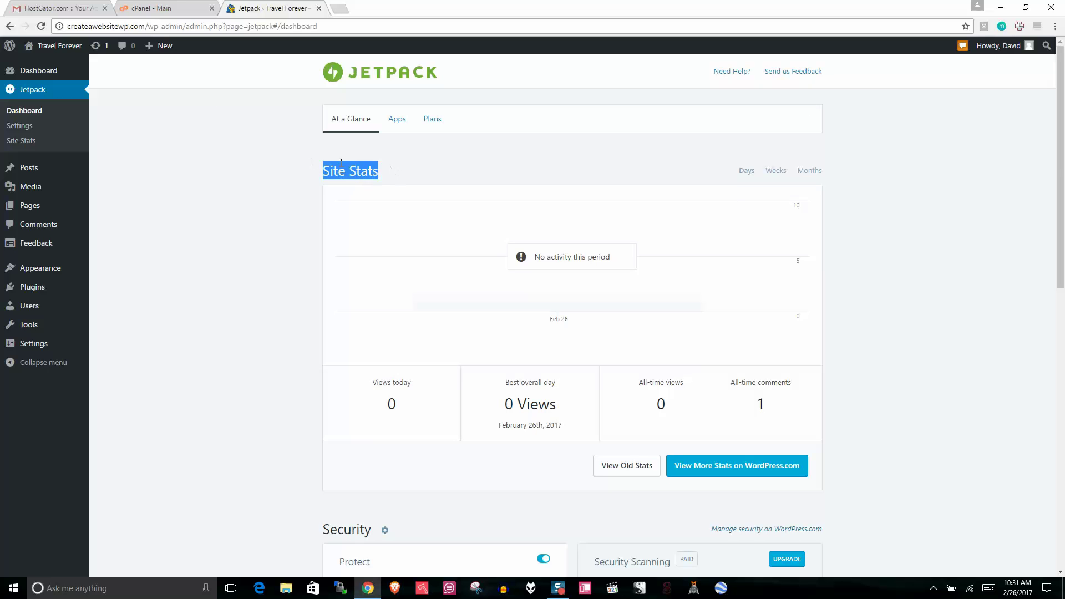
pyautogui.moveTo(1061, 125); pyautogui.dragTo(1062, 346)
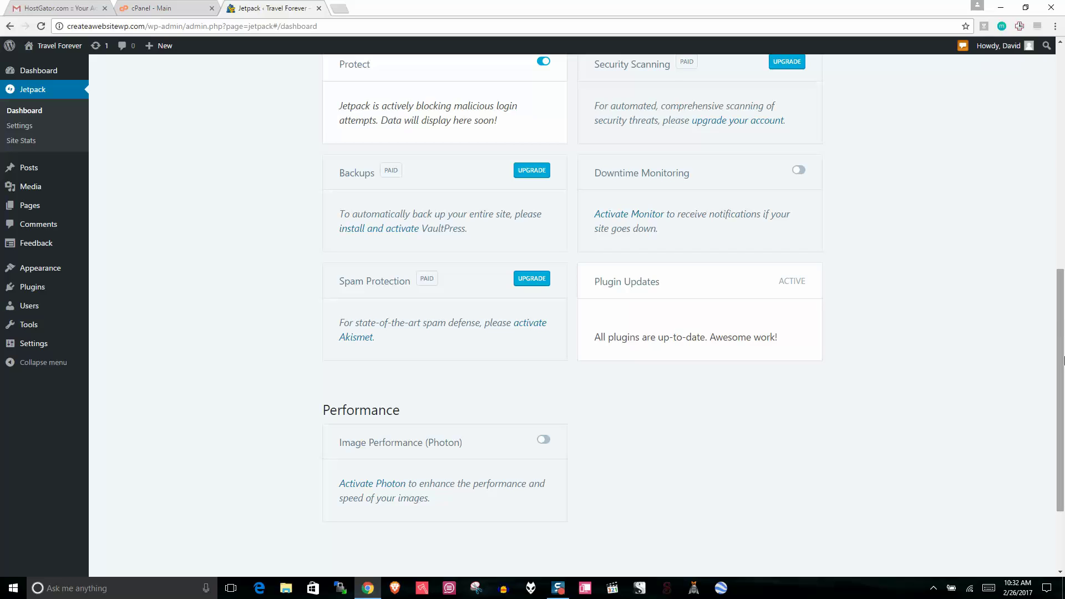
pyautogui.moveTo(1060, 361); pyautogui.dragTo(1039, 162)
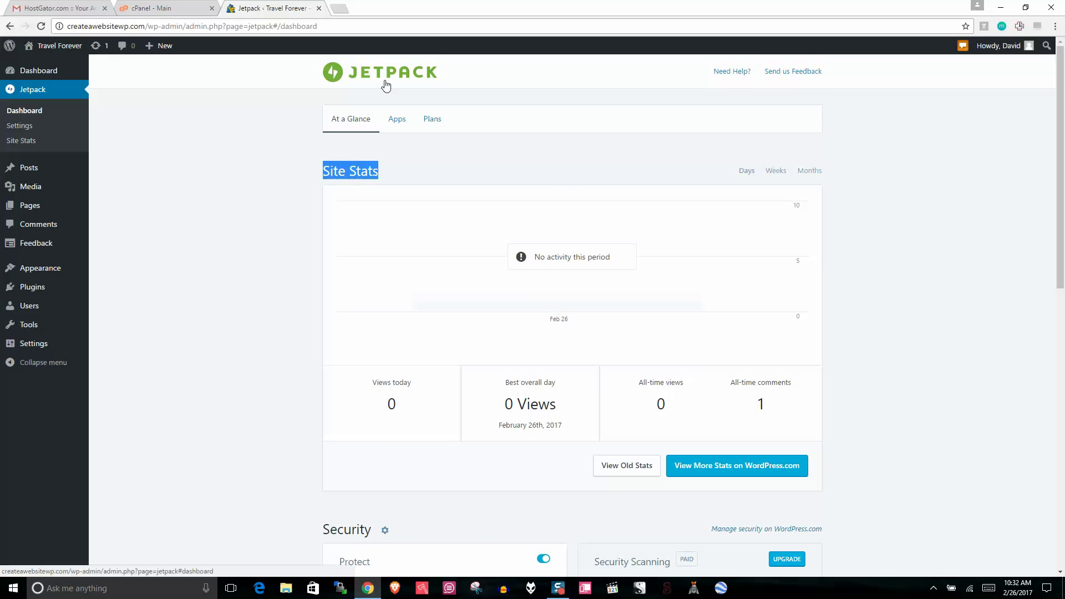
pyautogui.click(253, 179)
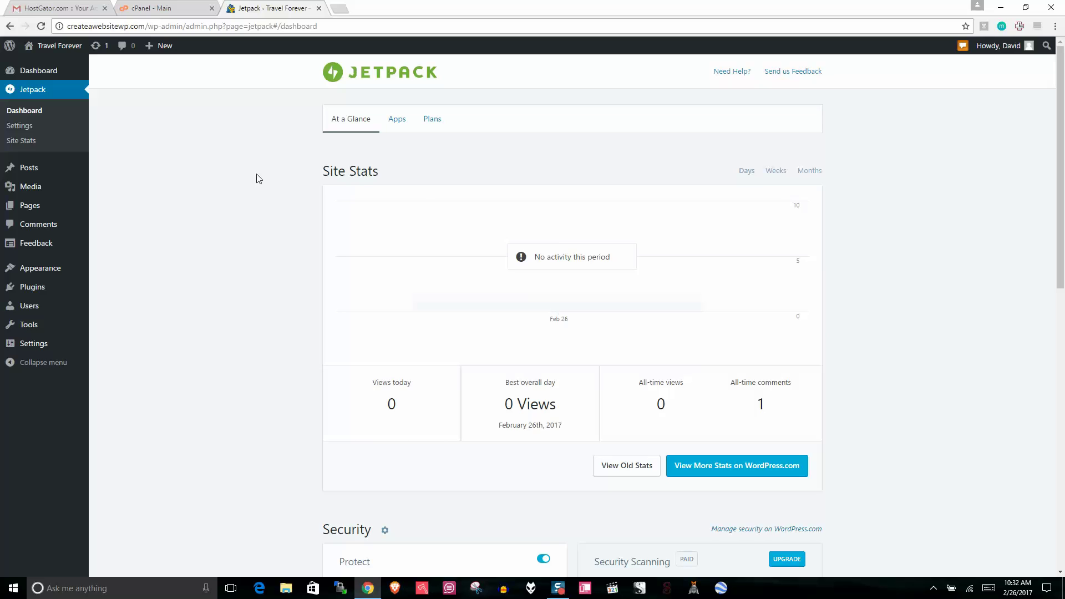
pyautogui.moveTo(1060, 135)
pyautogui.mouseDown()
pyautogui.moveTo(1063, 341)
pyautogui.moveTo(1061, 156)
pyautogui.mouseUp()
pyautogui.tripleClick(338, 171)
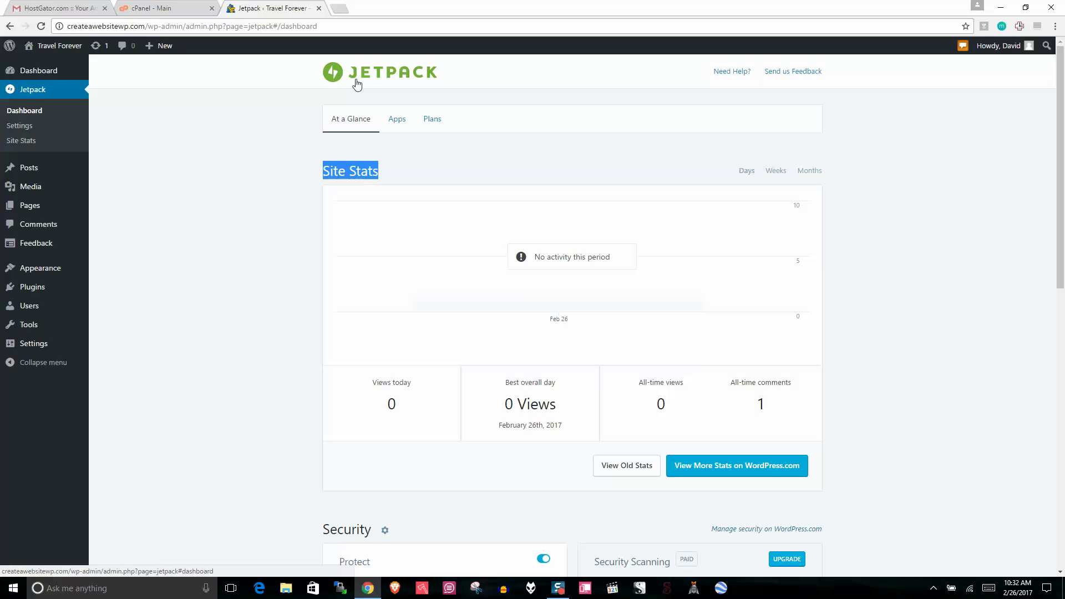
pyautogui.rightClick(39, 48)
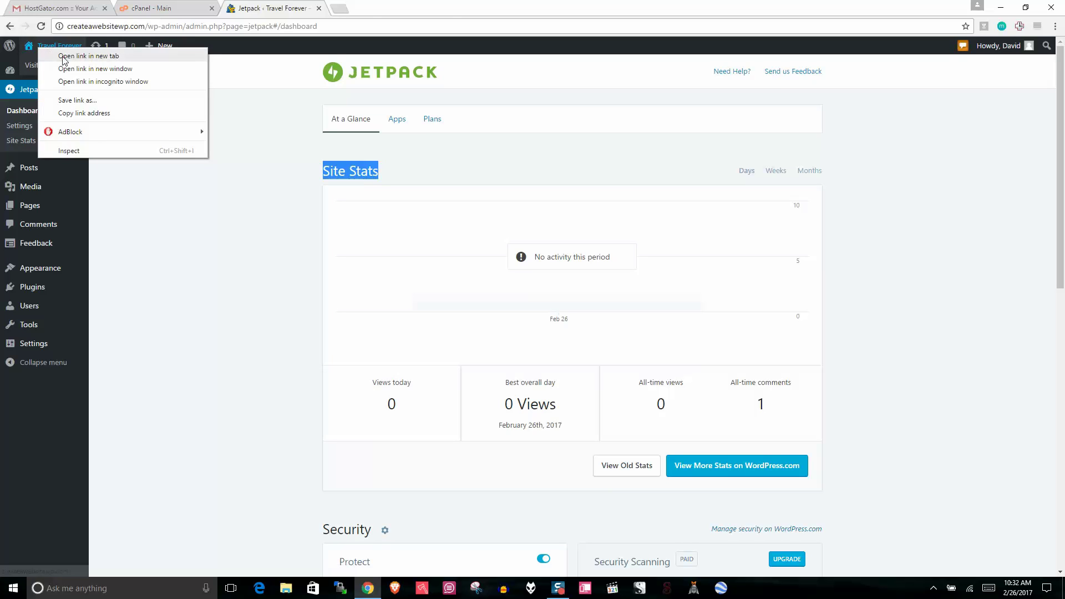
pyautogui.click(63, 56)
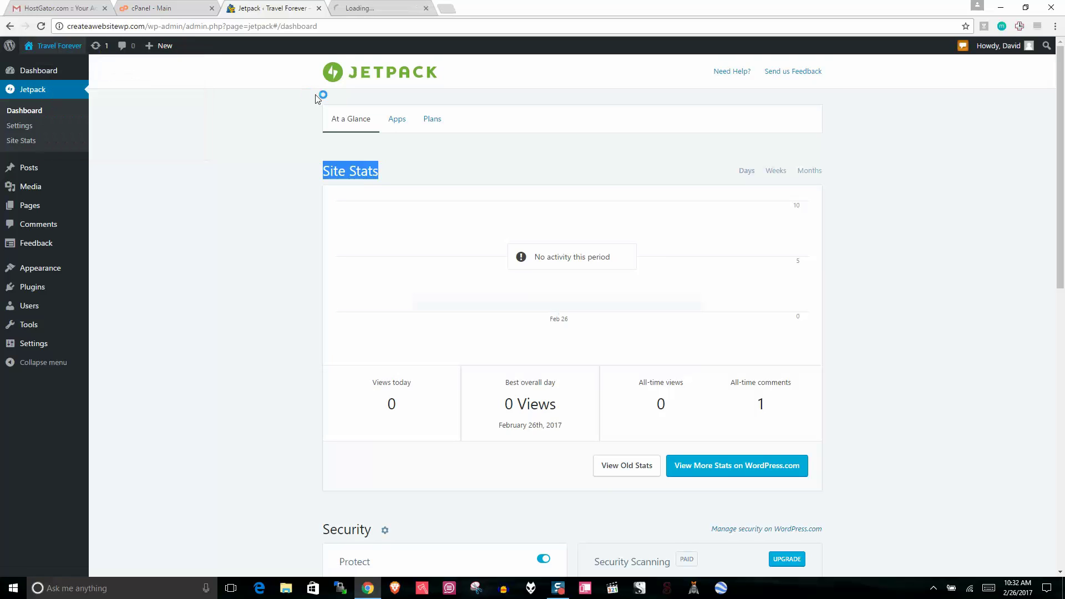
pyautogui.click(392, 7)
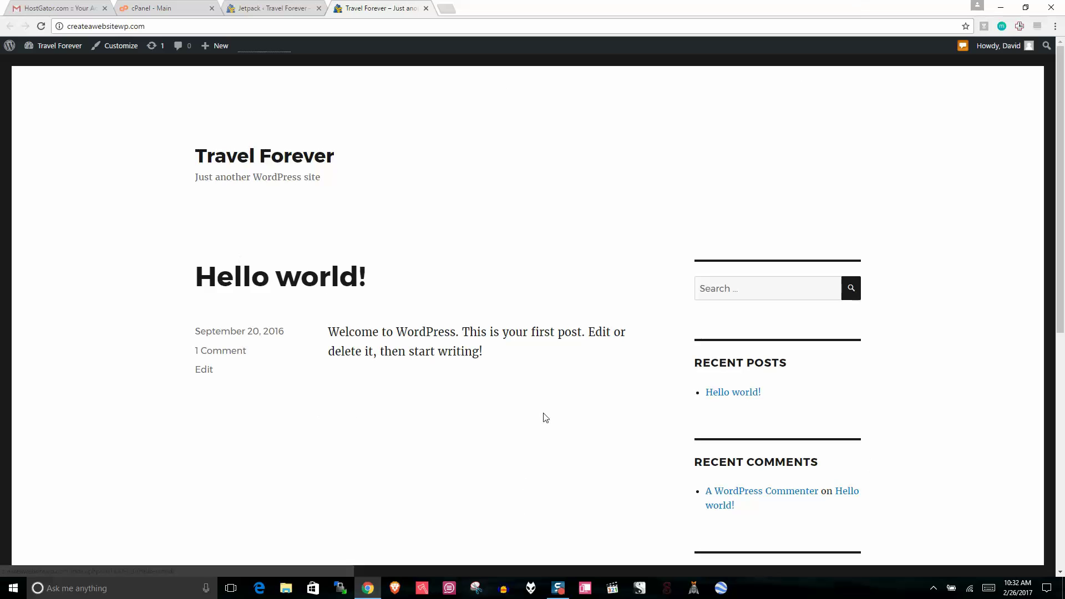
pyautogui.click(264, 7)
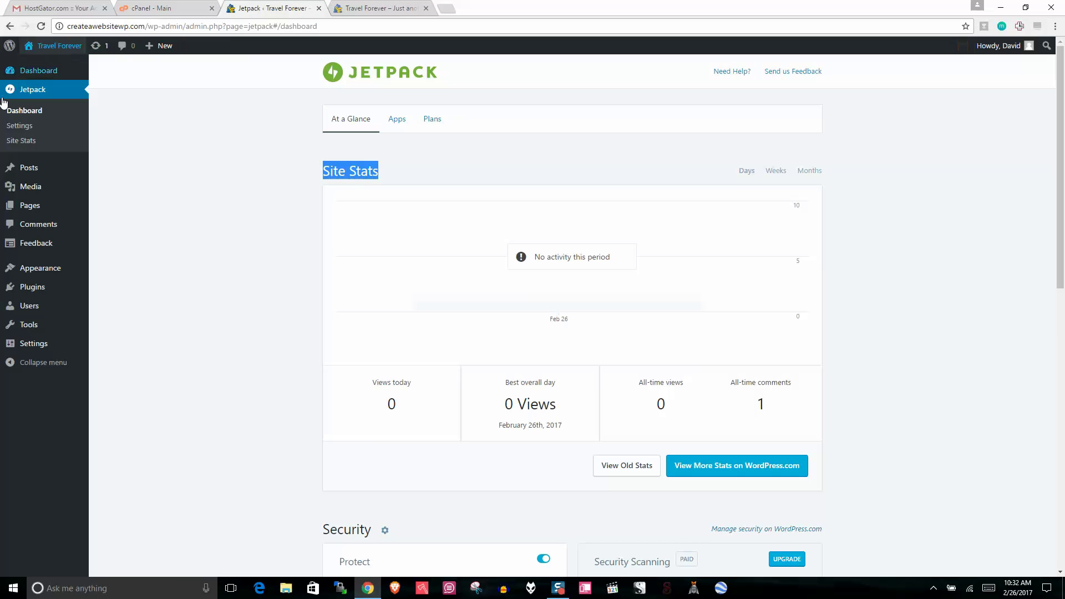
pyautogui.click(425, 8)
pyautogui.moveTo(29, 214)
pyautogui.moveTo(38, 272)
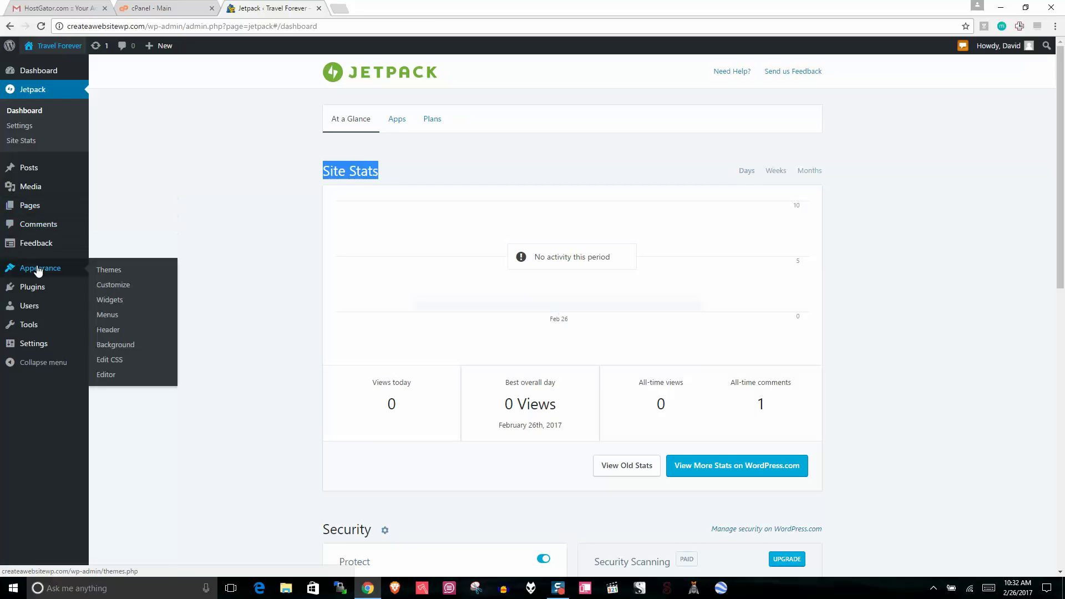
pyautogui.click(108, 270)
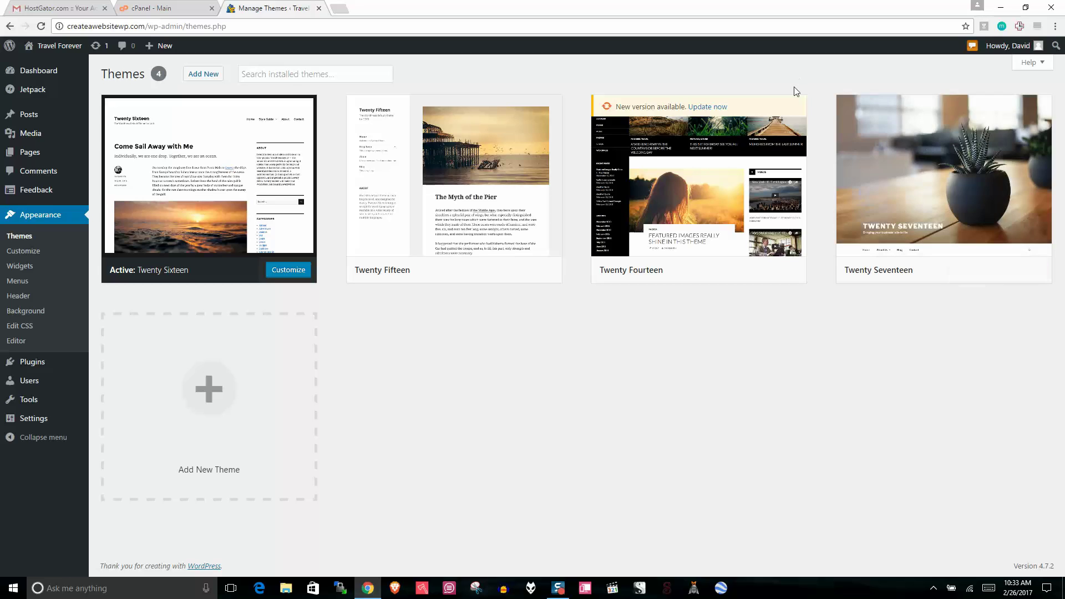
# Step: Activate Twenty Seventeen, briefly search the Add New themes, and return to installed themes
pyautogui.click(976, 273)
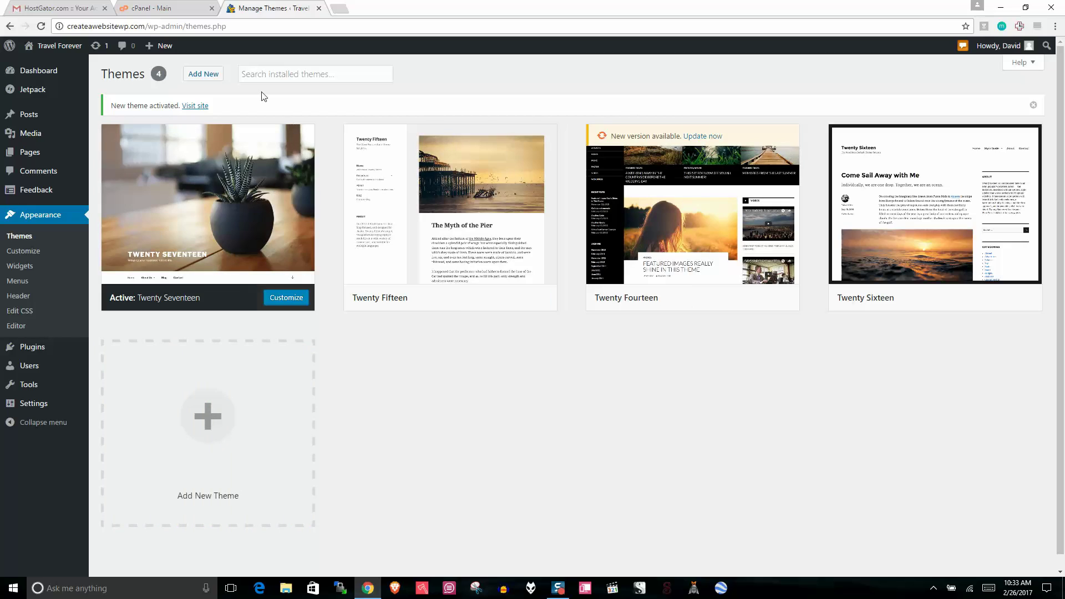
pyautogui.click(206, 75)
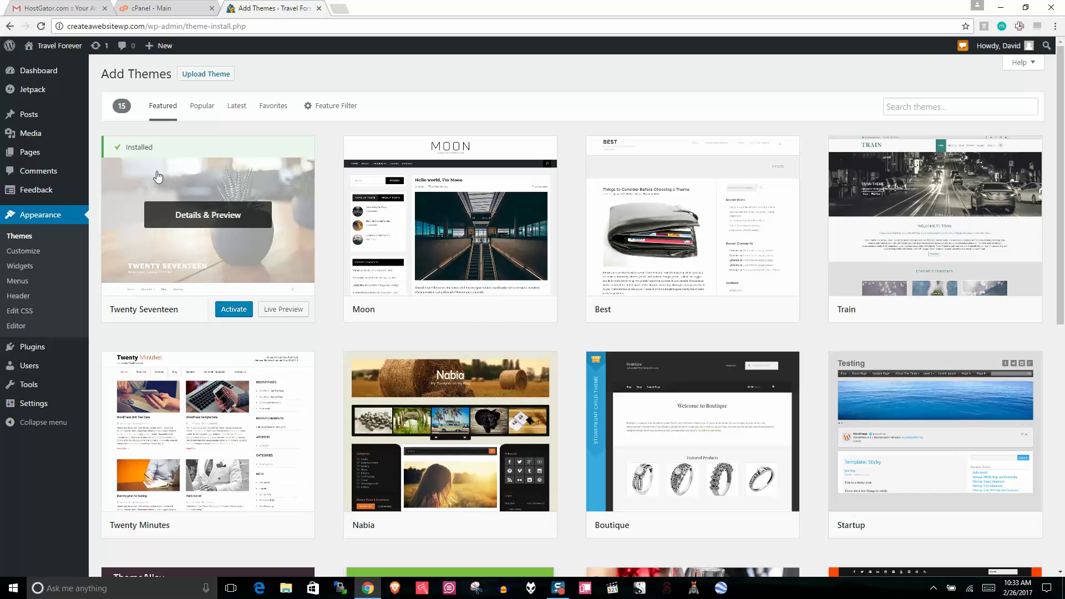
pyautogui.click(962, 108)
pyautogui.write('2017')
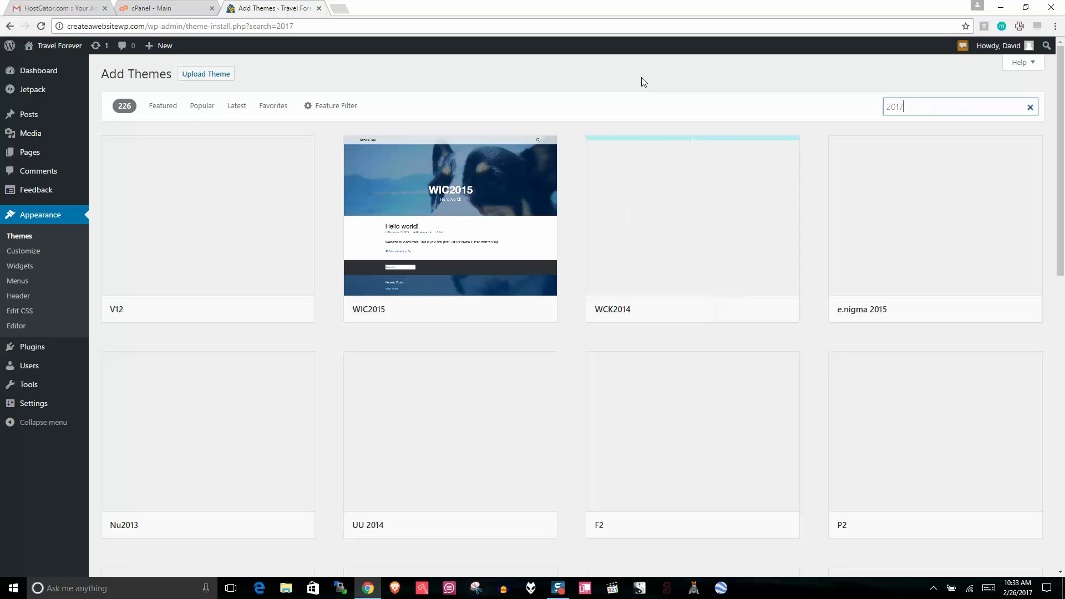
pyautogui.moveTo(927, 108); pyautogui.dragTo(126, 155)
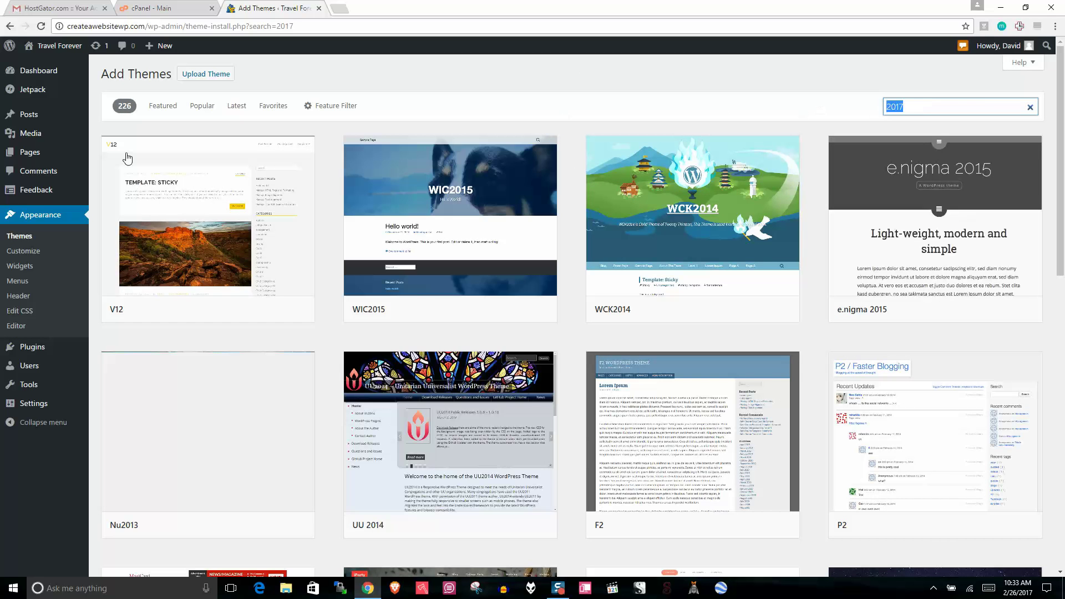
pyautogui.click(19, 236)
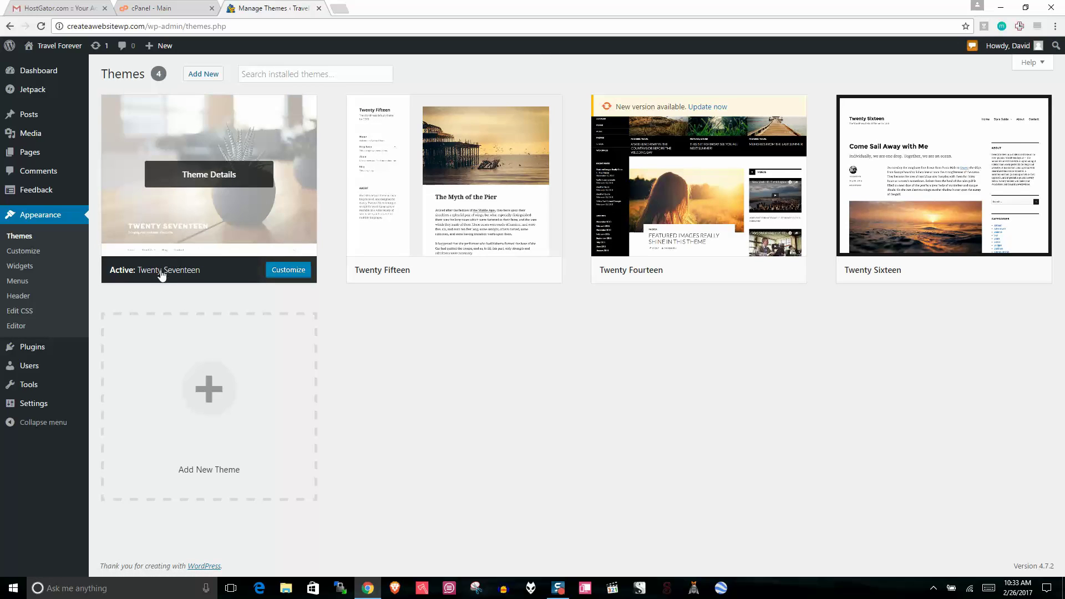
# Step: Delete the Twenty Fifteen, Twenty Fourteen and Twenty Sixteen themes, confirming each deletion
pyautogui.click(484, 239)
pyautogui.click(954, 548)
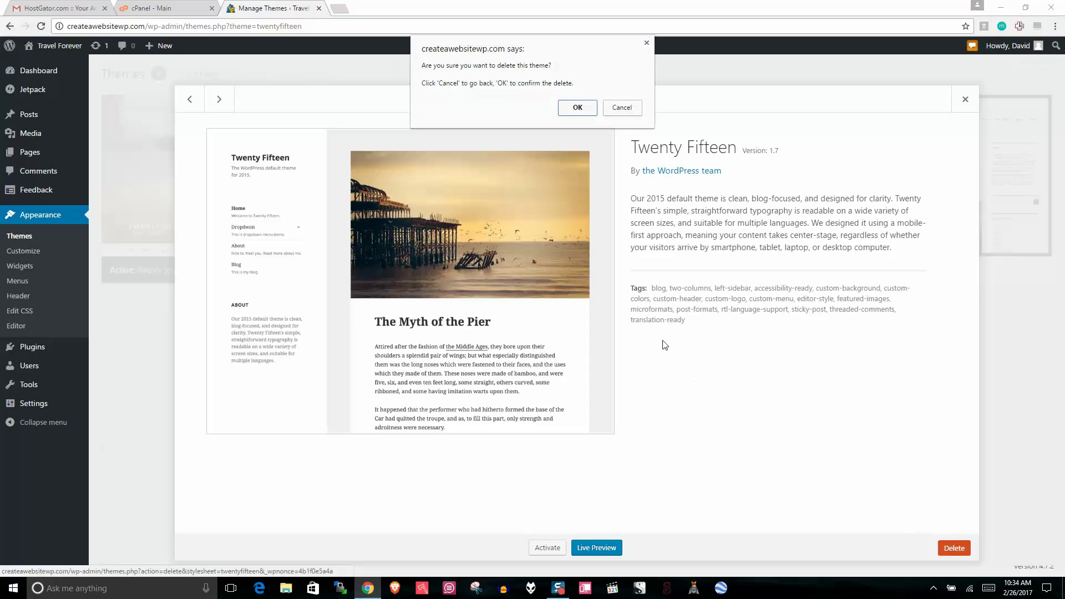
pyautogui.click(577, 106)
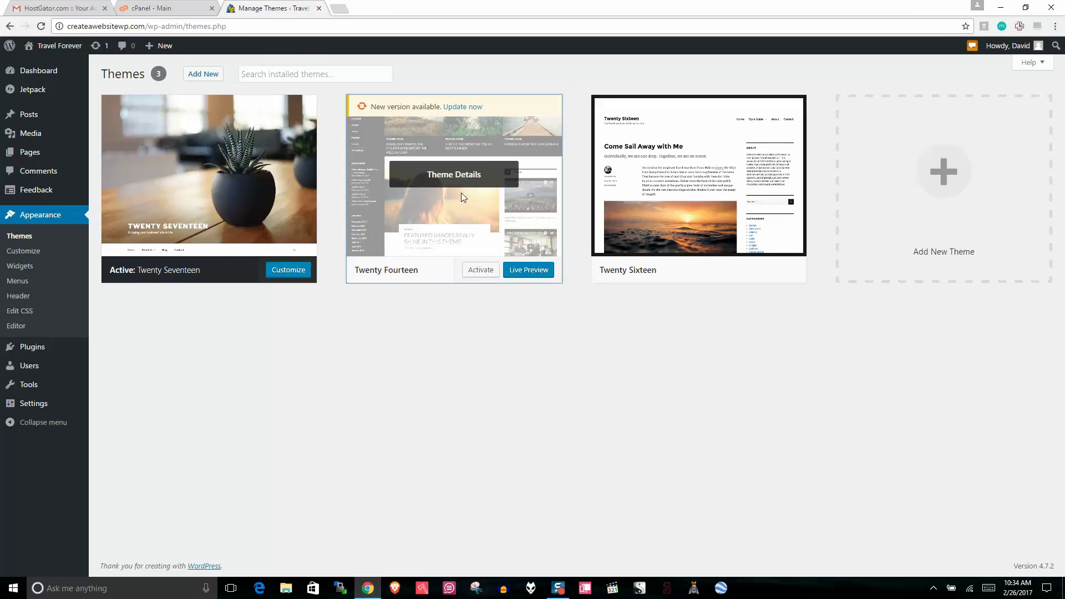
pyautogui.click(460, 192)
pyautogui.click(953, 548)
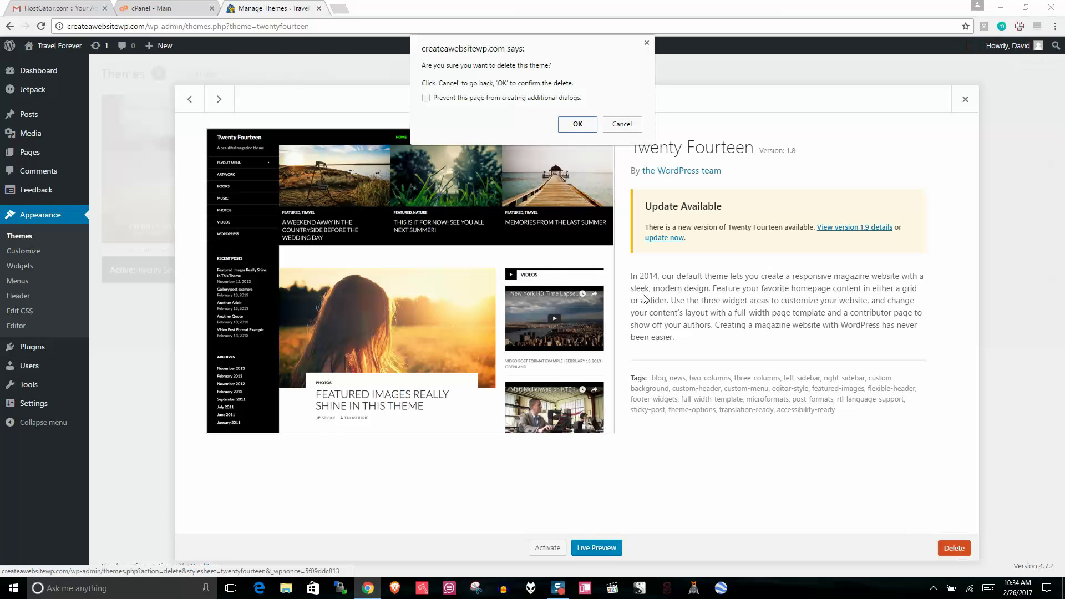
pyautogui.click(597, 122)
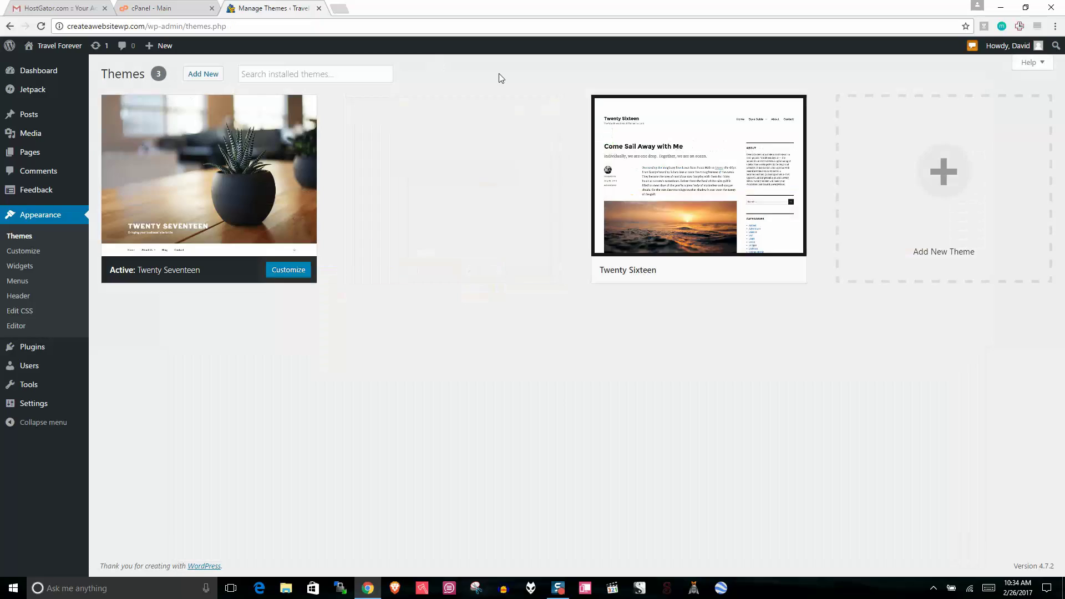
pyautogui.click(469, 213)
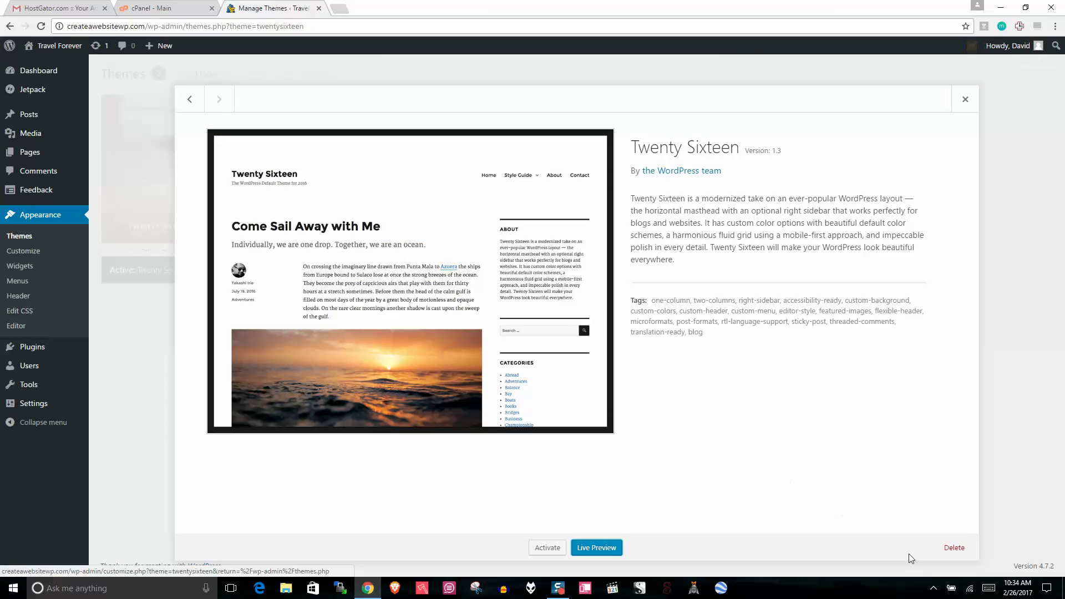
pyautogui.click(954, 548)
pyautogui.click(585, 119)
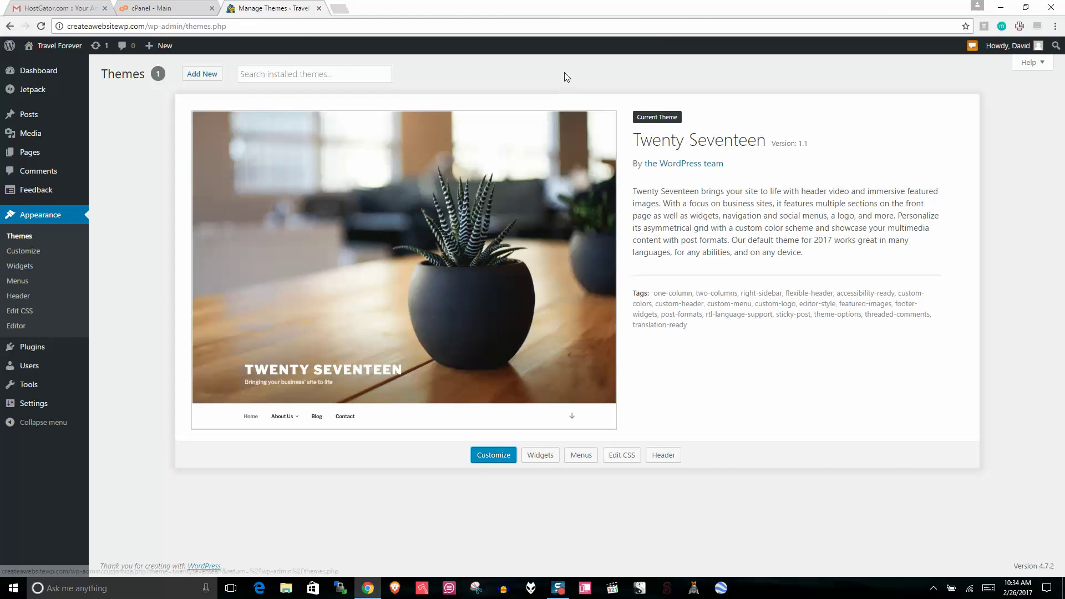
# Step: Open the live site's front page in a new browser tab
pyautogui.rightClick(43, 44)
pyautogui.click(72, 54)
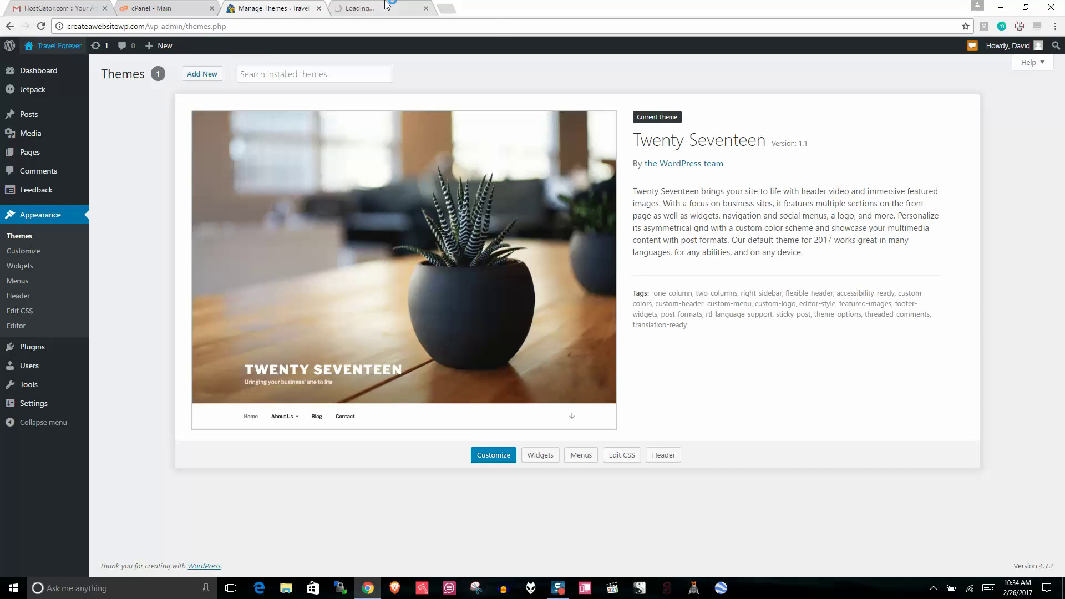
pyautogui.click(364, 7)
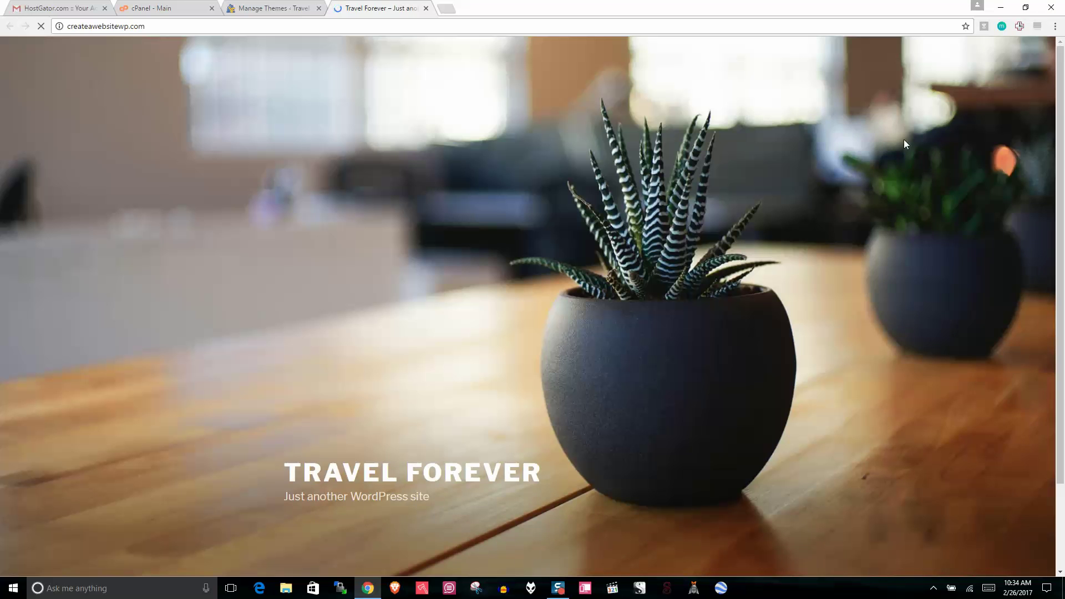
# Step: Review the Hello world! post on the front page, then go to the admin Pages list
pyautogui.scroll(-5, 583, 432)
pyautogui.scroll(-6, 583, 432)
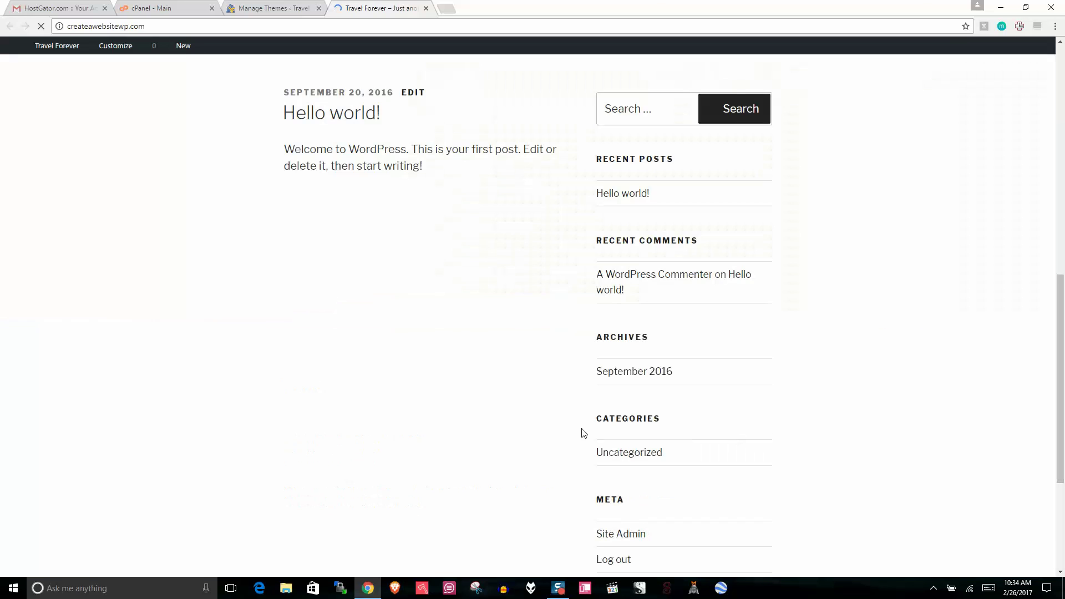
pyautogui.scroll(4, 466, 351)
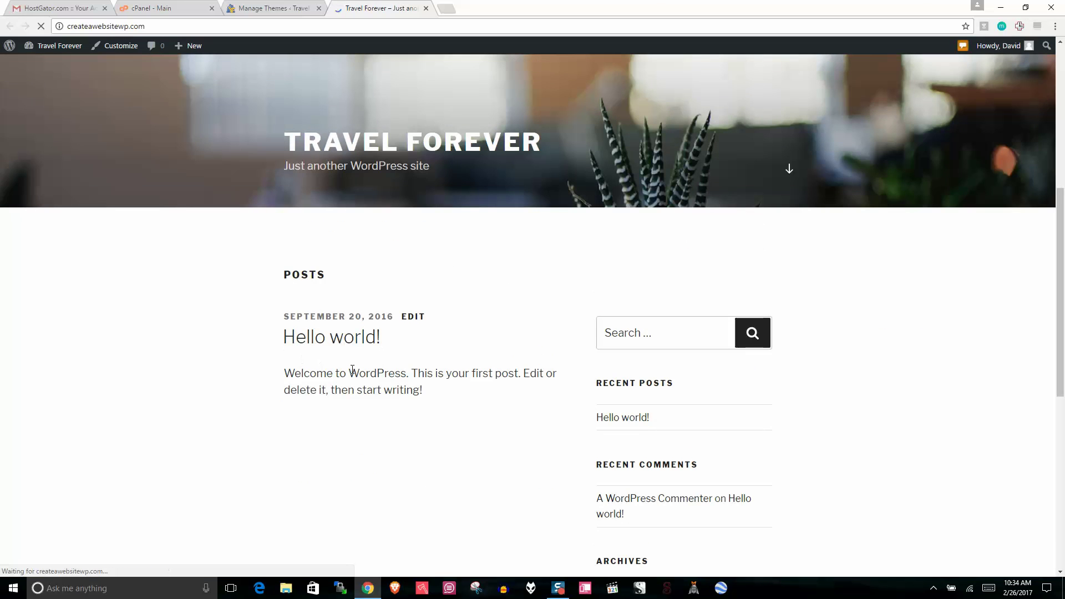
pyautogui.moveTo(433, 400); pyautogui.dragTo(281, 269)
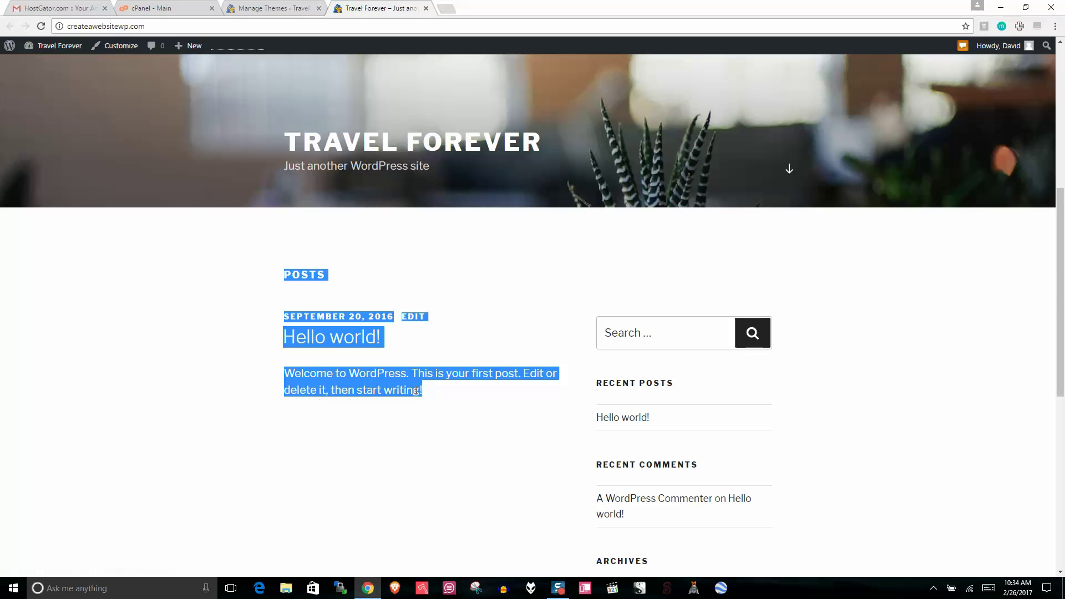
pyautogui.click(382, 384)
pyautogui.moveTo(443, 396); pyautogui.dragTo(278, 340)
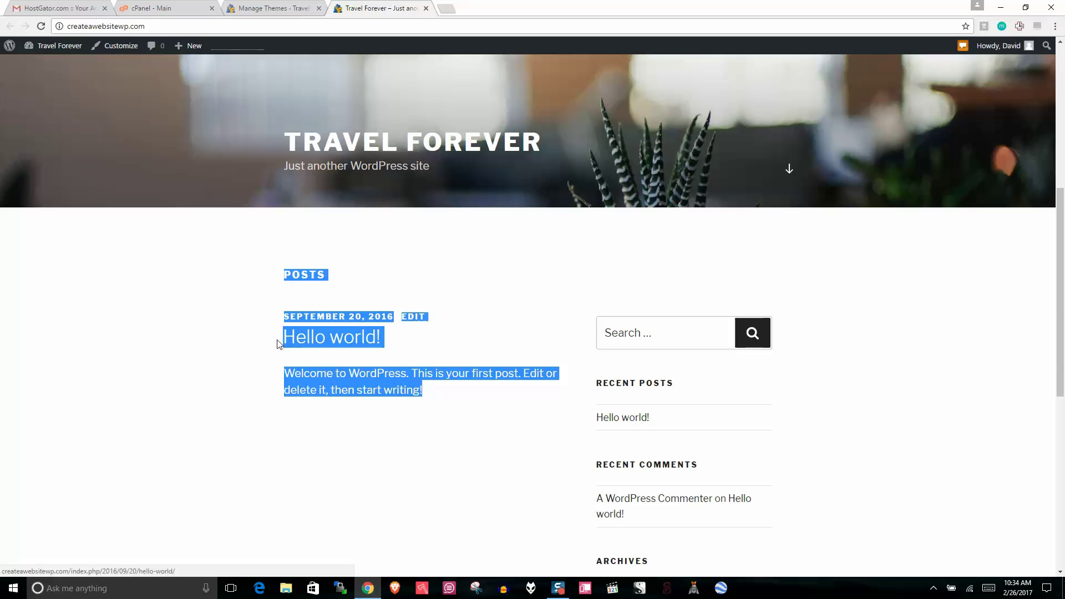
pyautogui.scroll(5, 1062, 190)
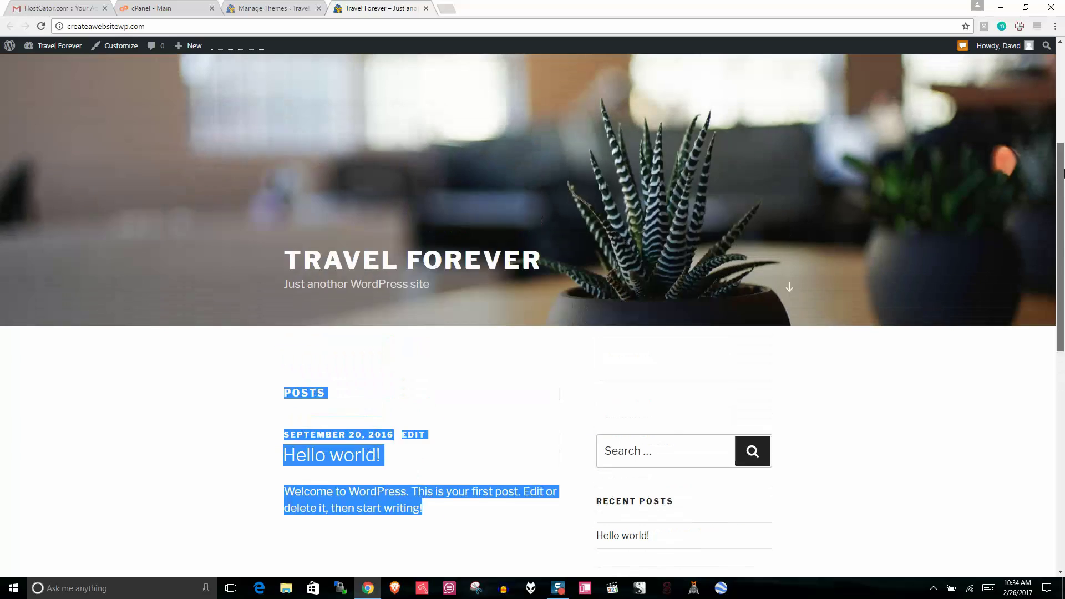
pyautogui.scroll(-6, 1063, 261)
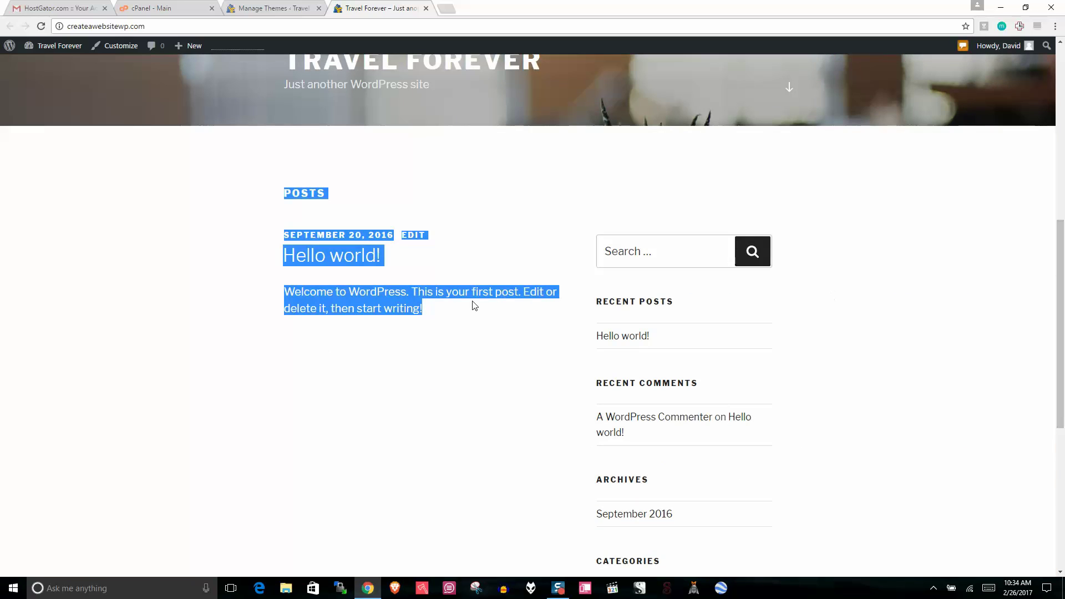
pyautogui.click(435, 312)
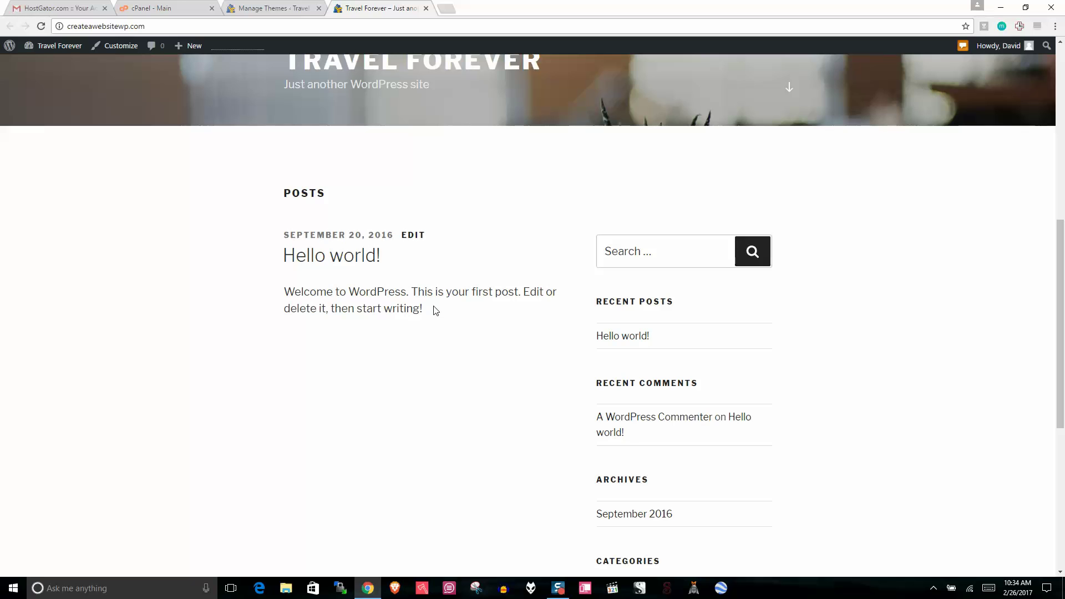
pyautogui.click(302, 7)
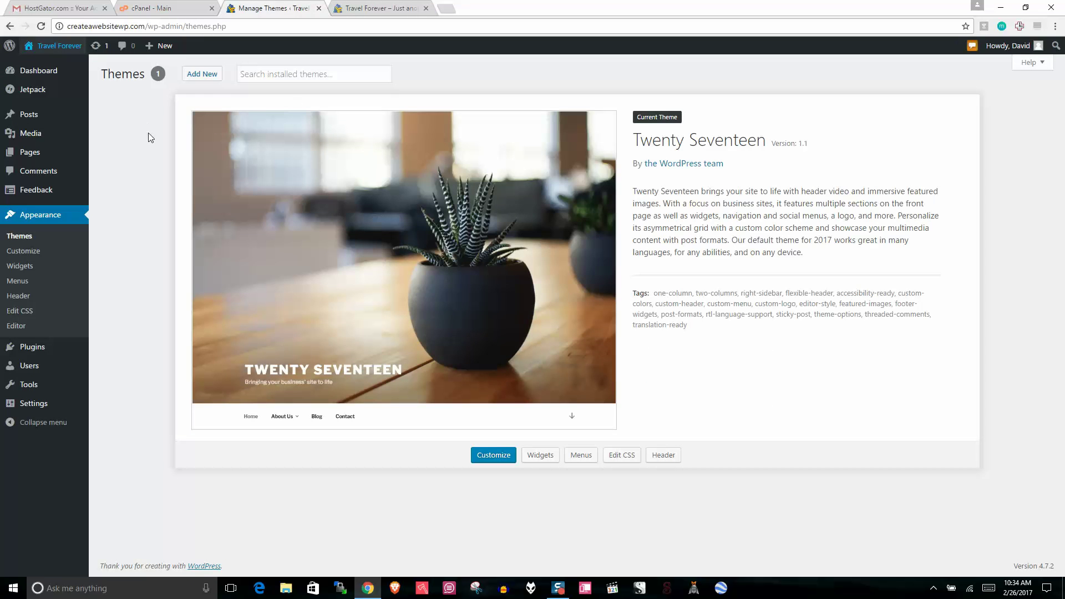
pyautogui.click(30, 152)
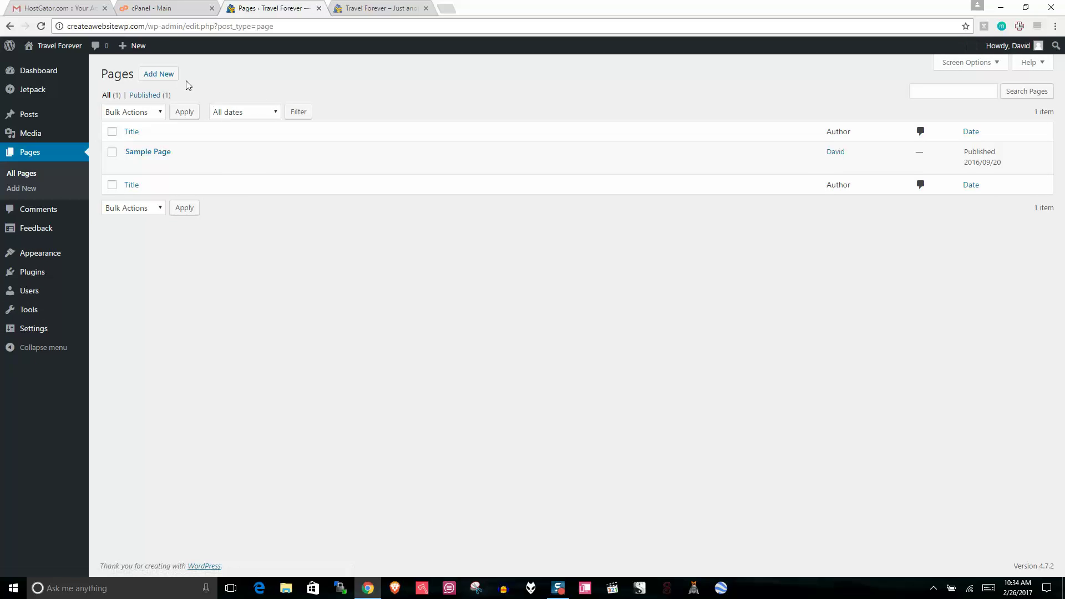
# Step: Create and publish an empty page titled HOME
pyautogui.click(166, 75)
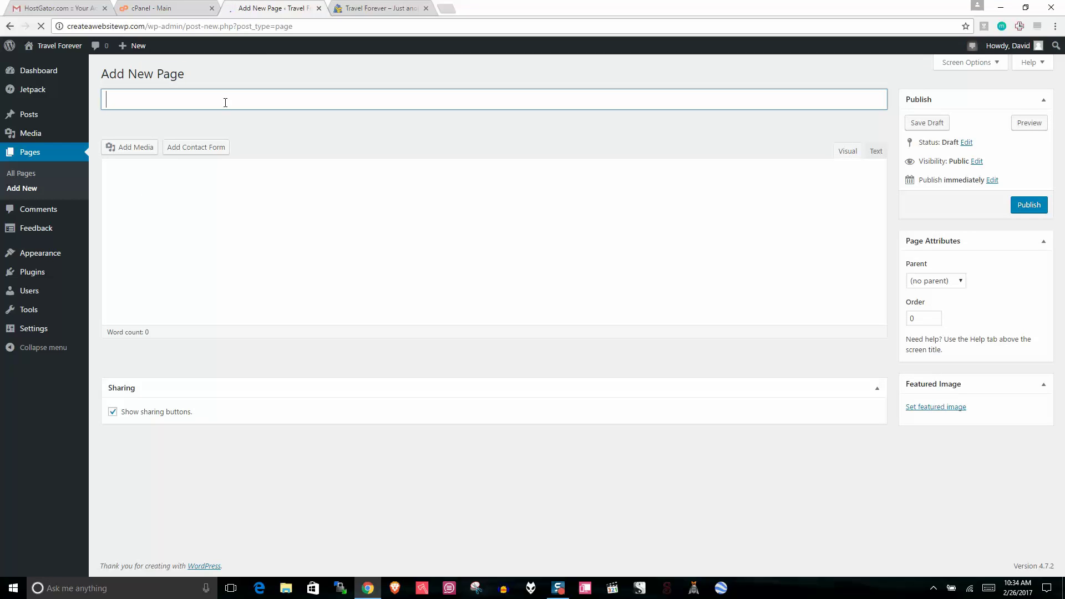
pyautogui.write('HO')
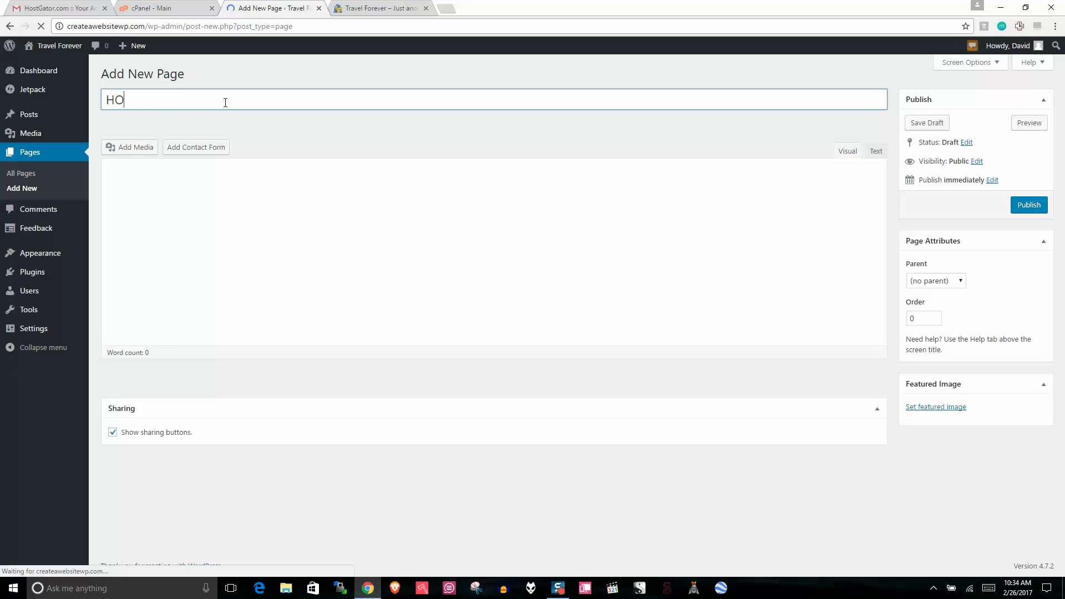
pyautogui.write('ME')
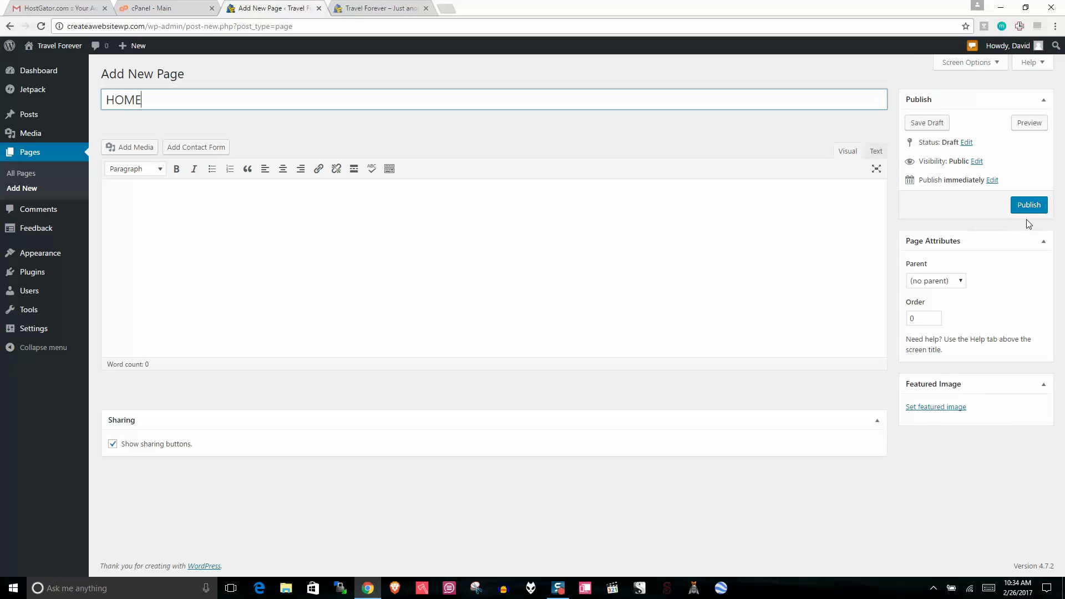
pyautogui.click(1024, 206)
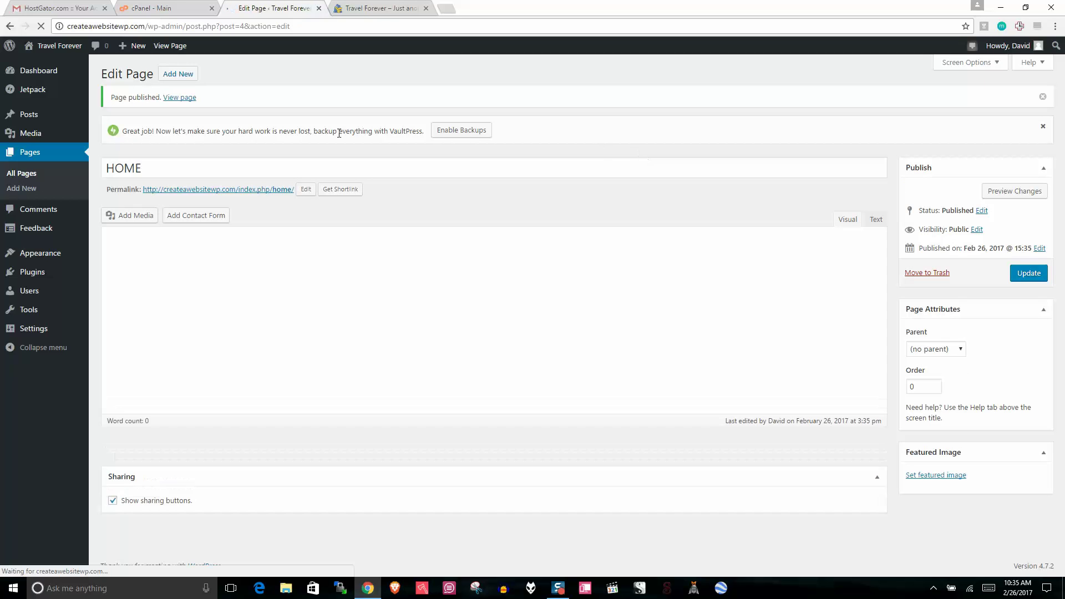
# Step: Create and publish an empty page titled BLOG, then return to All Pages
pyautogui.click(175, 75)
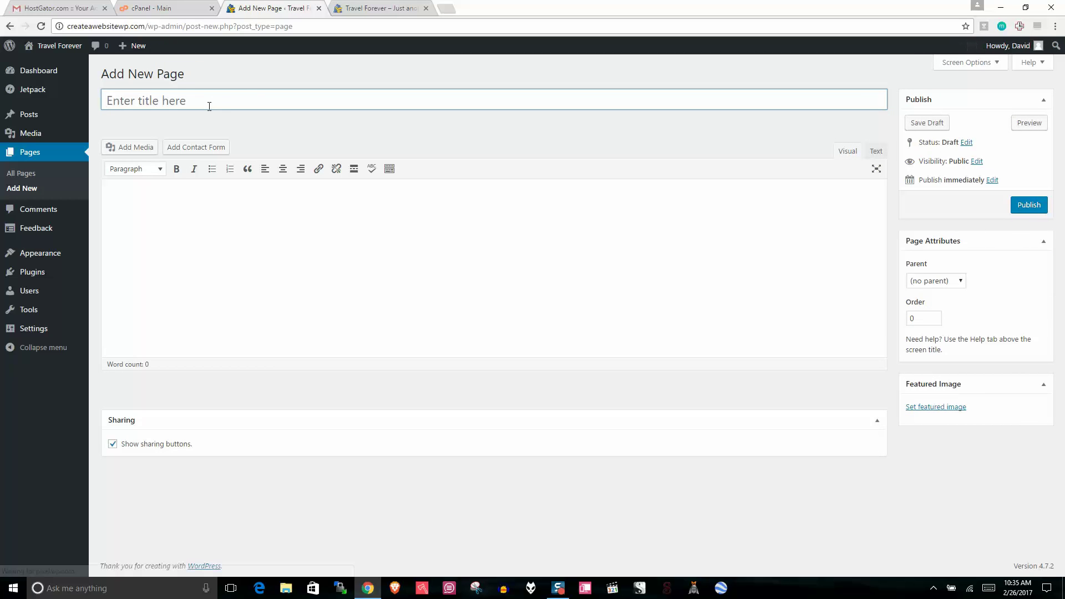
pyautogui.write('BLOG')
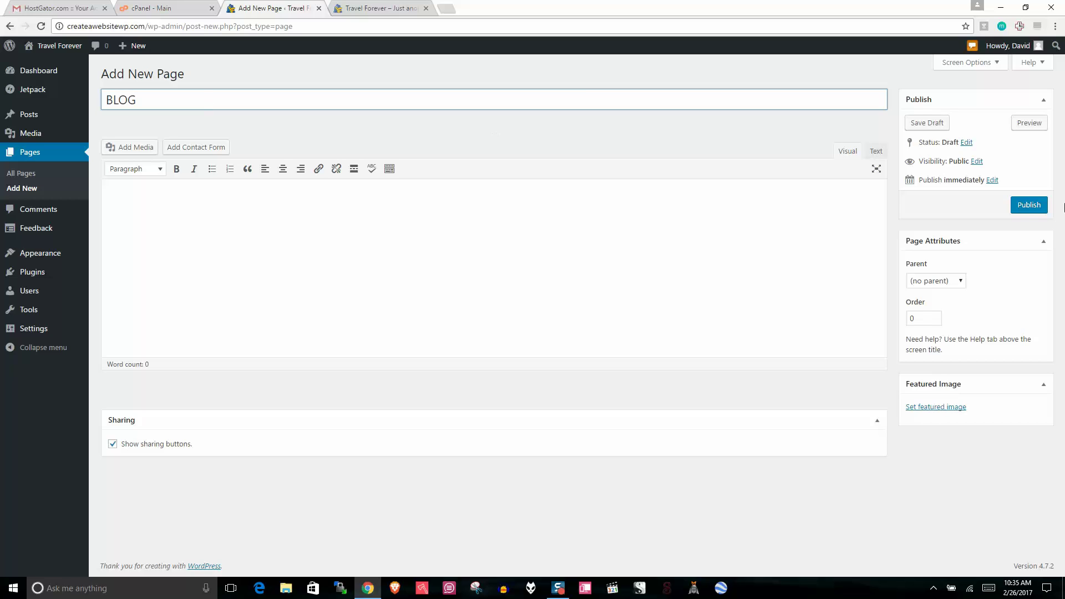
pyautogui.click(1030, 206)
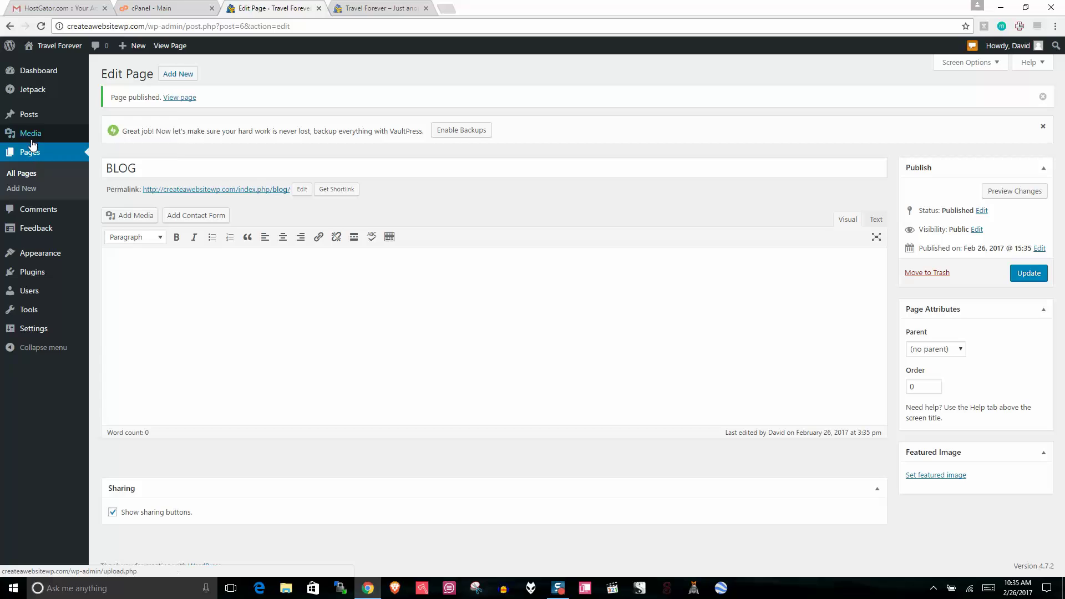
pyautogui.moveTo(31, 123)
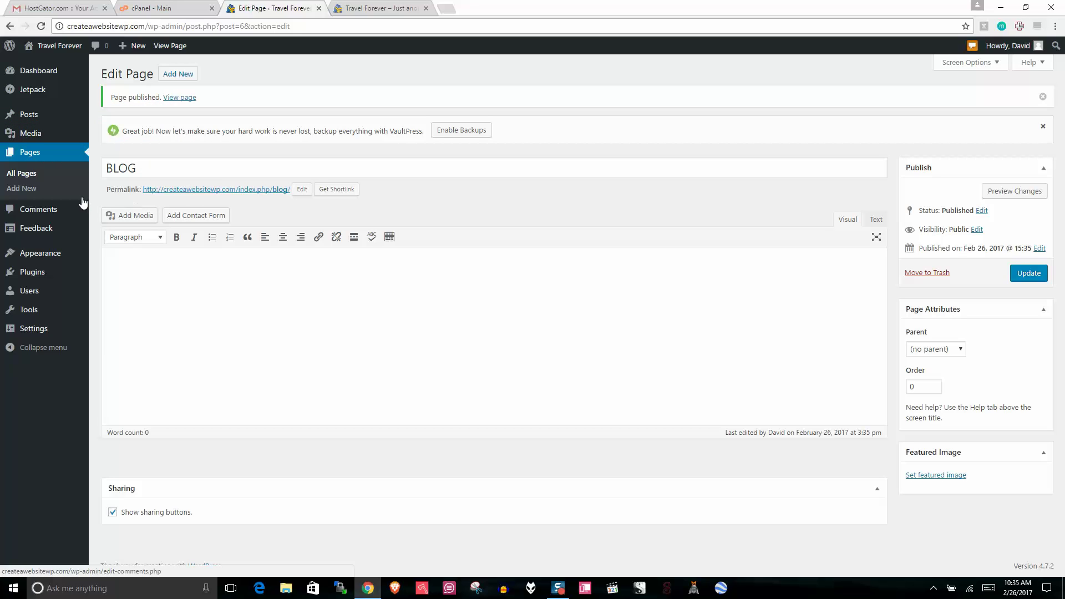
pyautogui.click(9, 175)
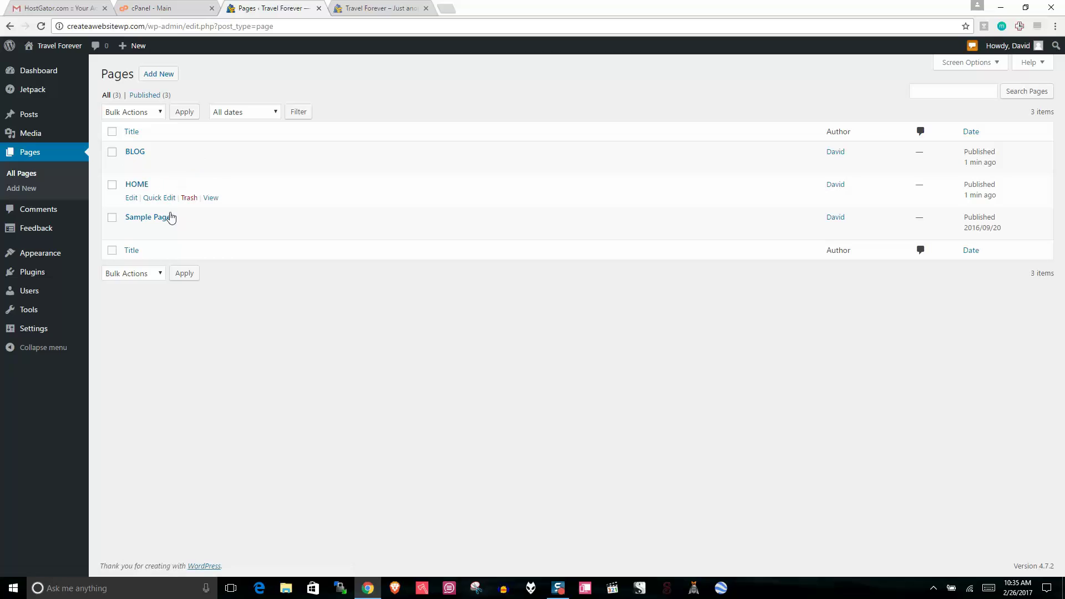
# Step: Trash Sample Page, then delete it permanently from the Trash view
pyautogui.click(189, 230)
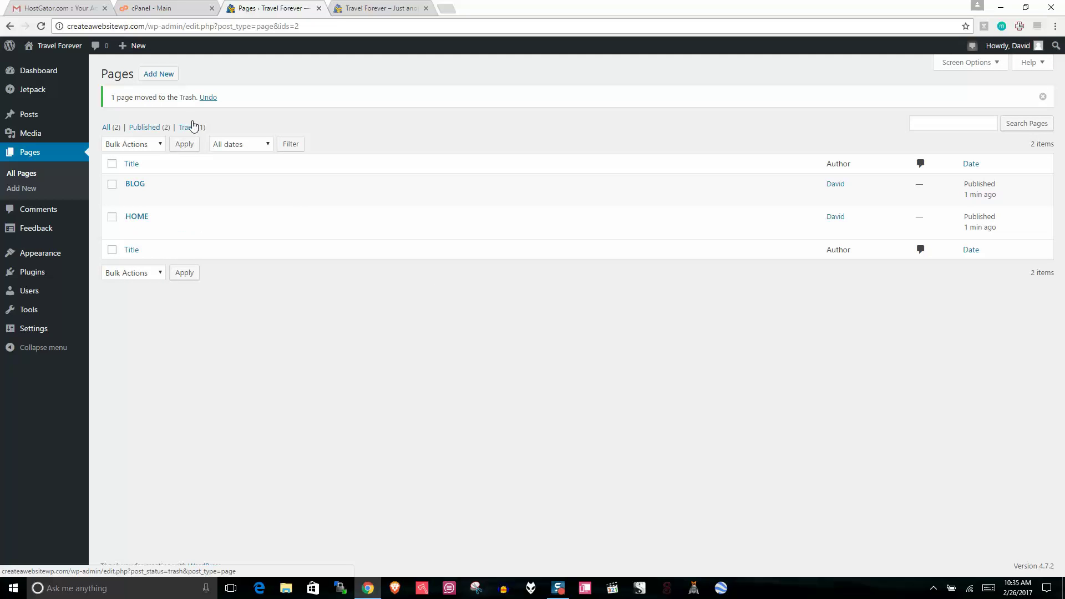
pyautogui.click(189, 127)
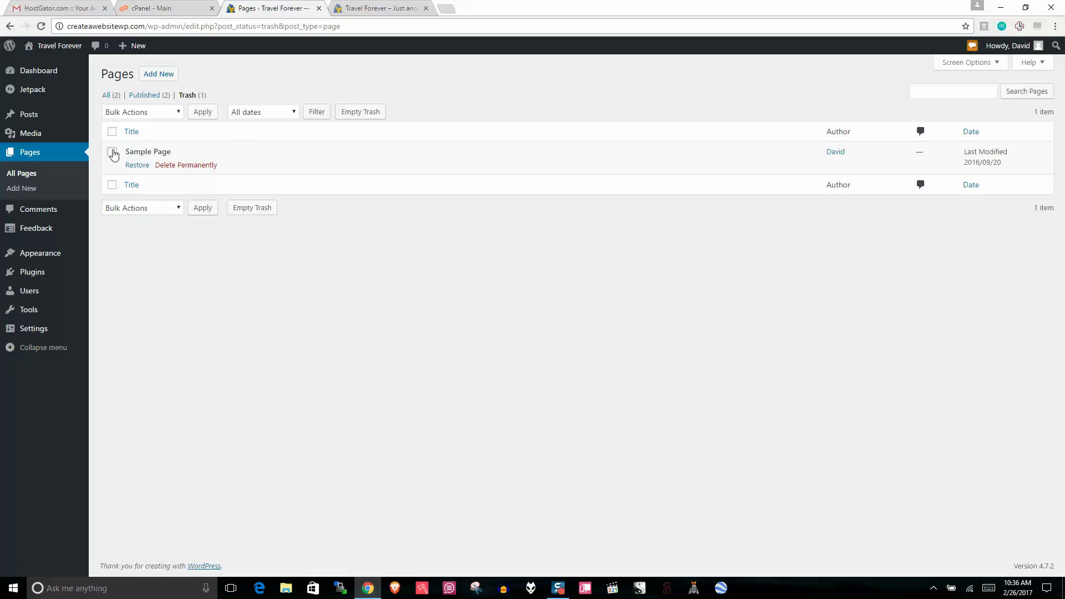
pyautogui.click(112, 152)
pyautogui.click(184, 165)
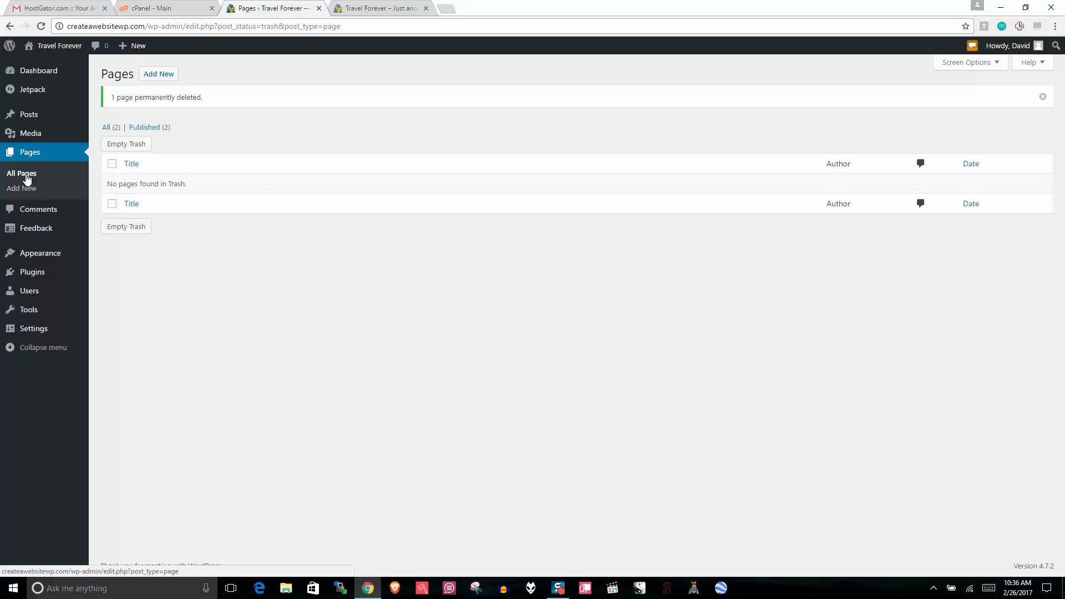
pyautogui.moveTo(46, 334)
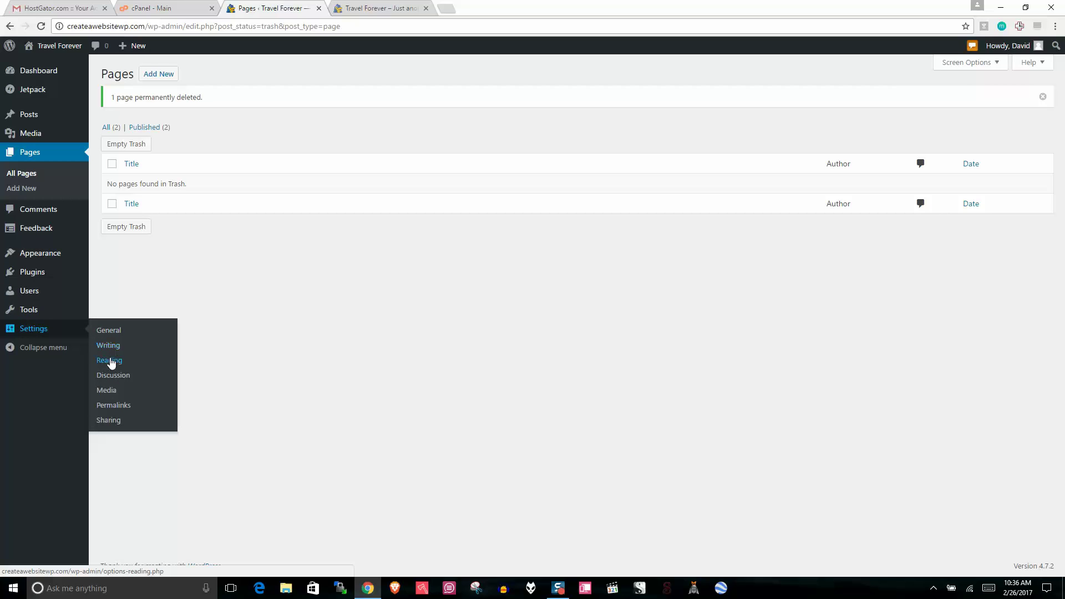
pyautogui.click(105, 331)
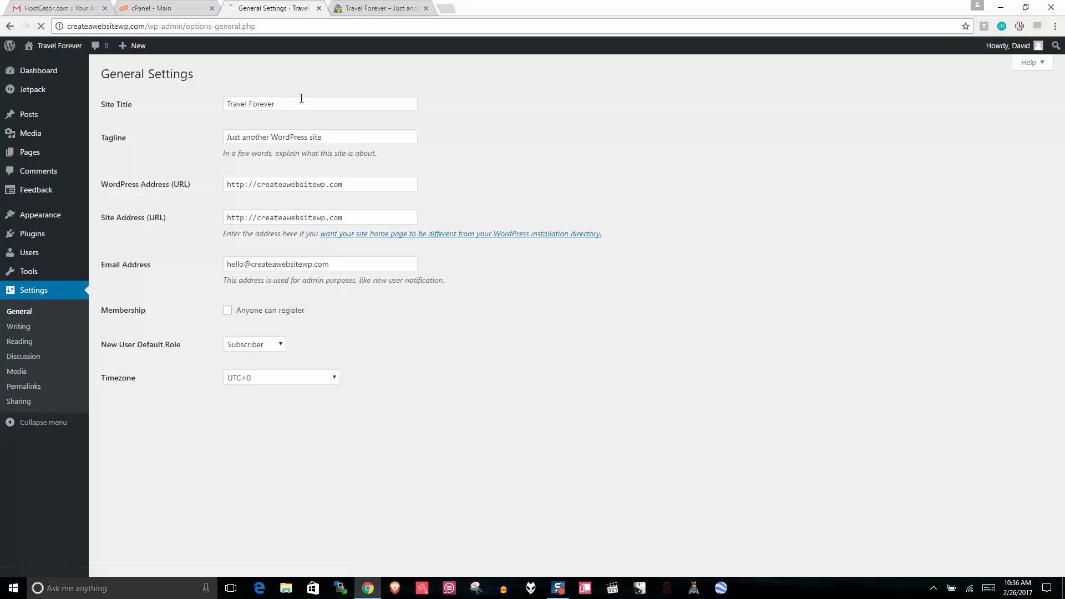
# Step: Look over the Site Title and Tagline in General Settings, then move to Reading settings
pyautogui.click(115, 105)
pyautogui.click(115, 143)
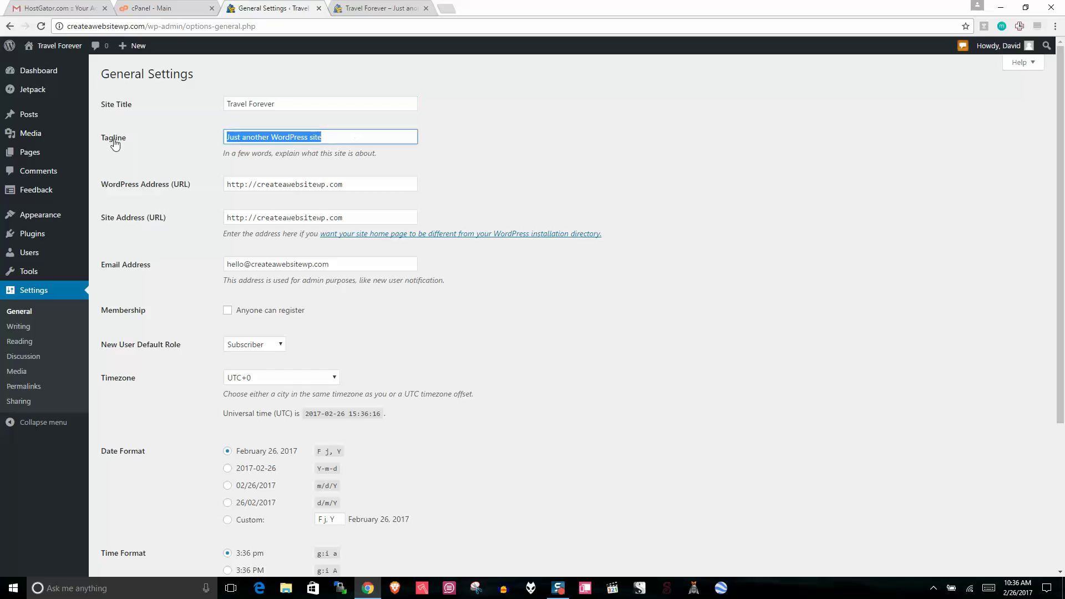
pyautogui.press('Tab')
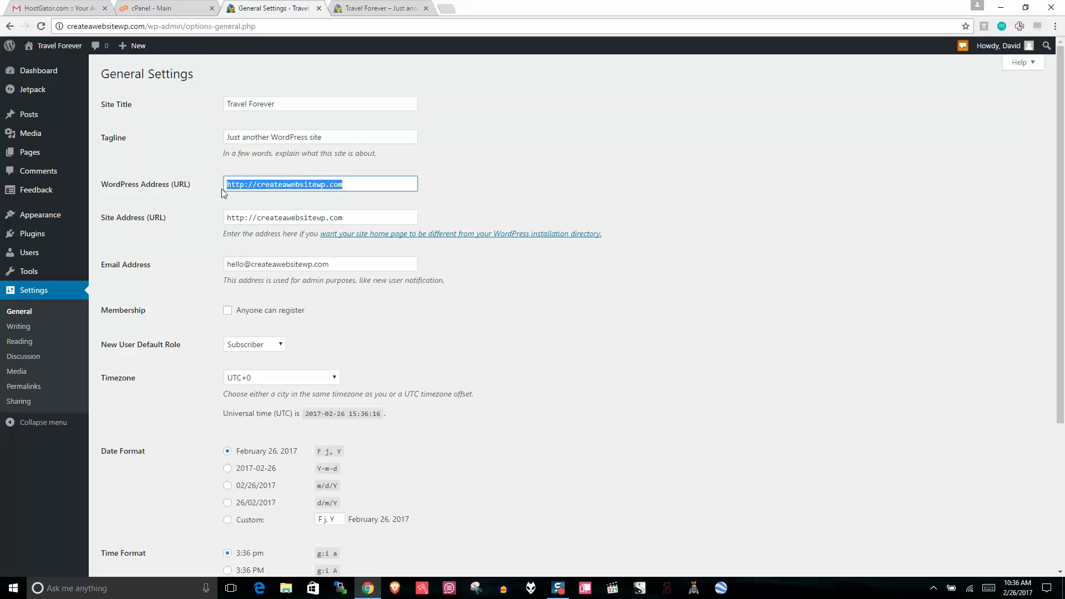
pyautogui.click(19, 326)
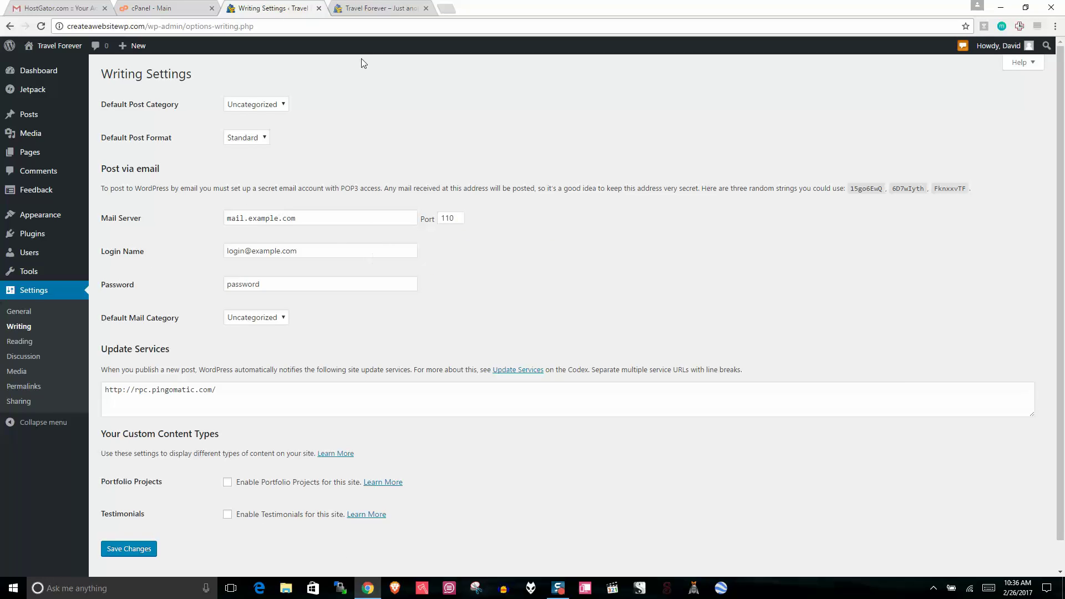
pyautogui.click(19, 342)
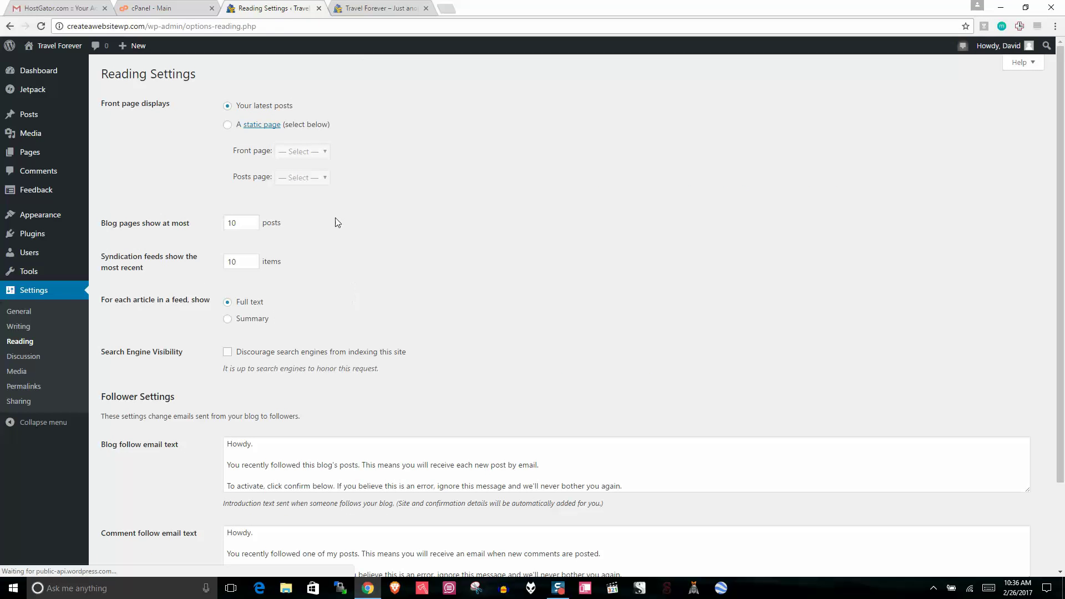
# Step: Choose a static front page with HOME as front page and BLOG as posts page
pyautogui.moveTo(301, 106); pyautogui.dragTo(239, 96)
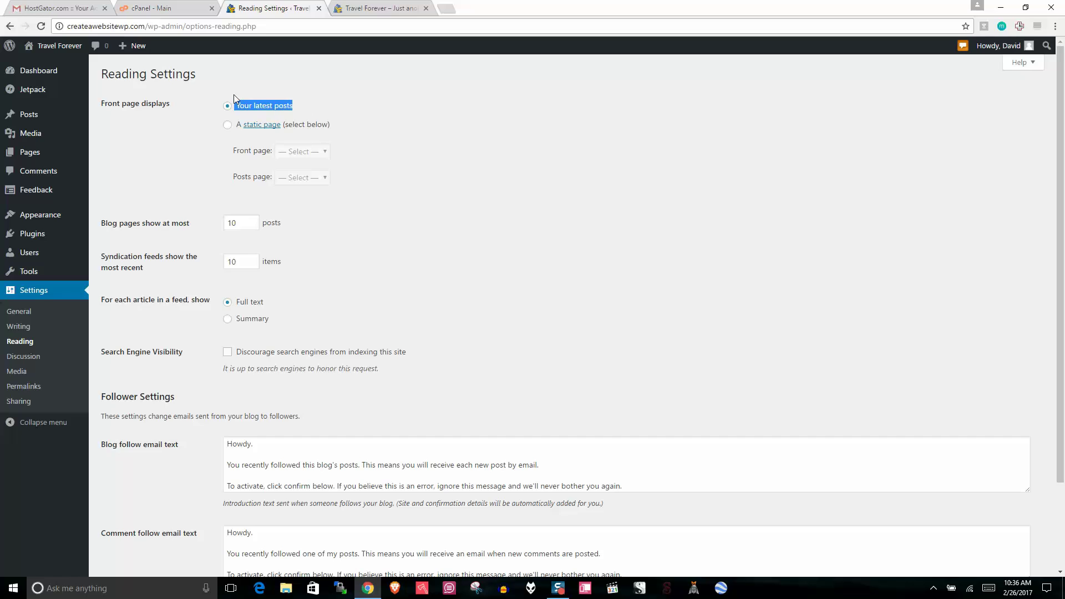
pyautogui.click(227, 124)
pyautogui.click(309, 151)
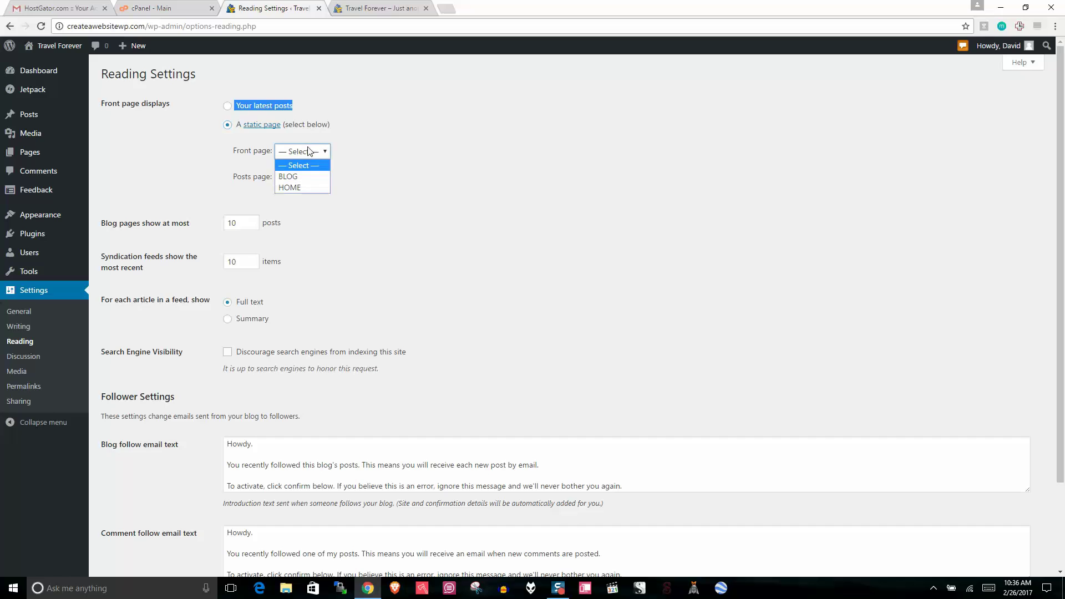
pyautogui.click(300, 187)
pyautogui.click(303, 176)
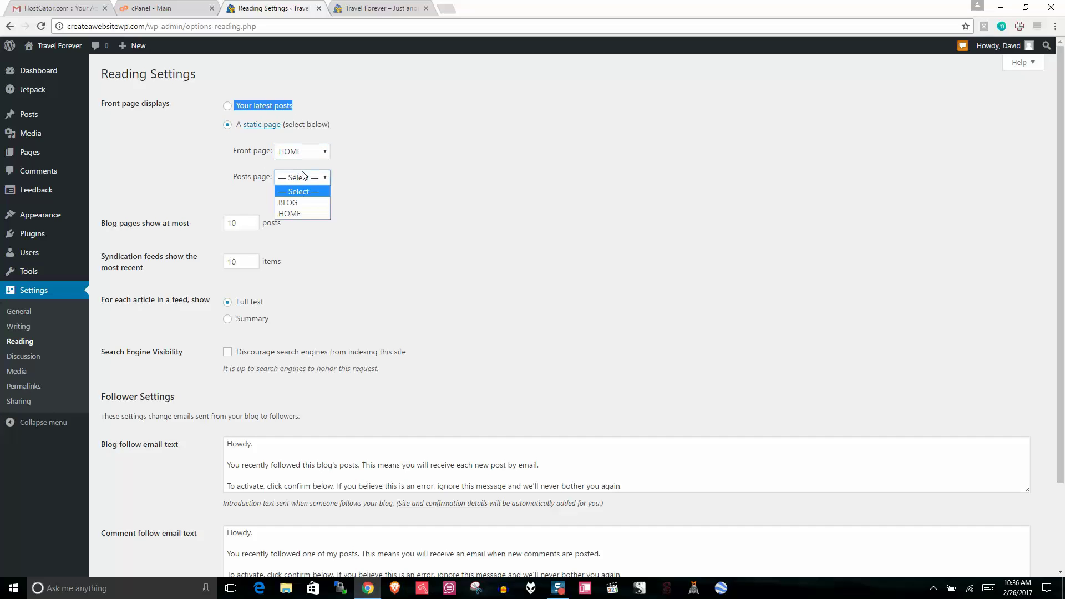
pyautogui.click(299, 203)
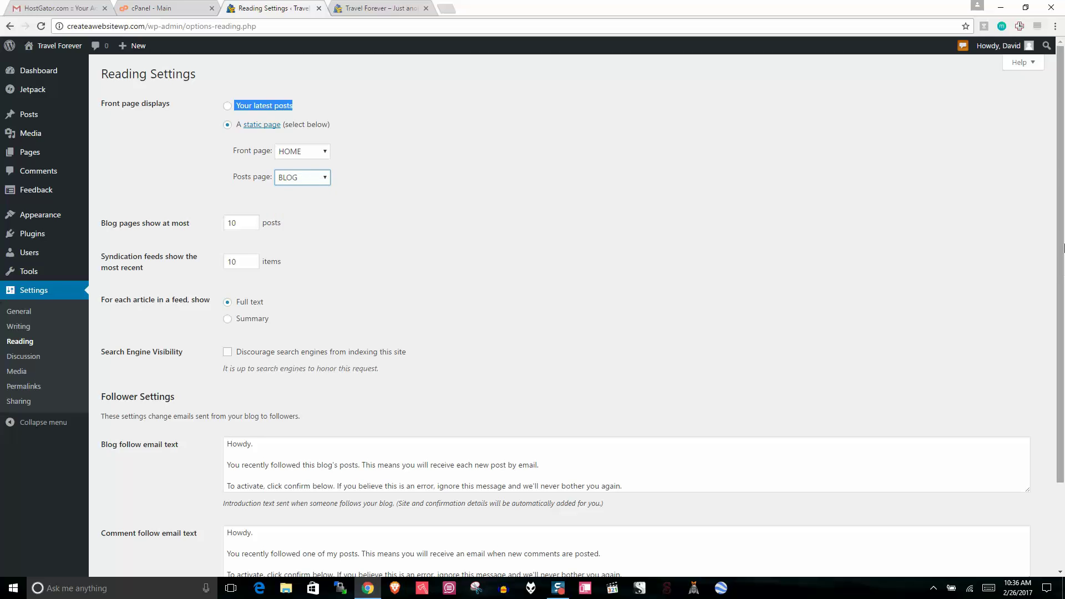
# Step: Change blog pages to show at most 6 posts and save the reading settings
pyautogui.scroll(-1, 1063, 247)
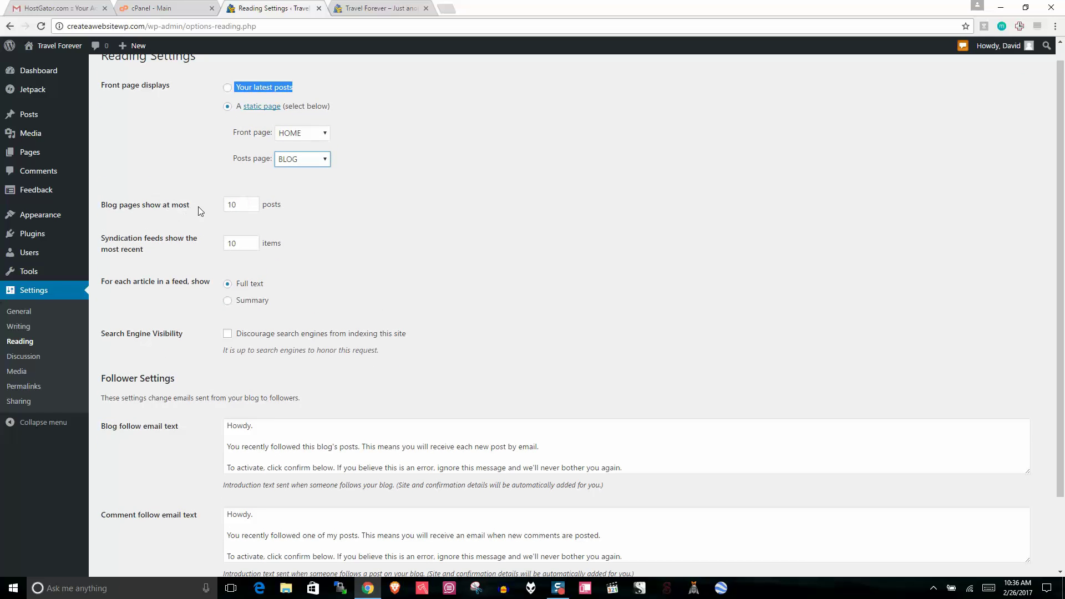
pyautogui.moveTo(198, 210); pyautogui.dragTo(112, 211)
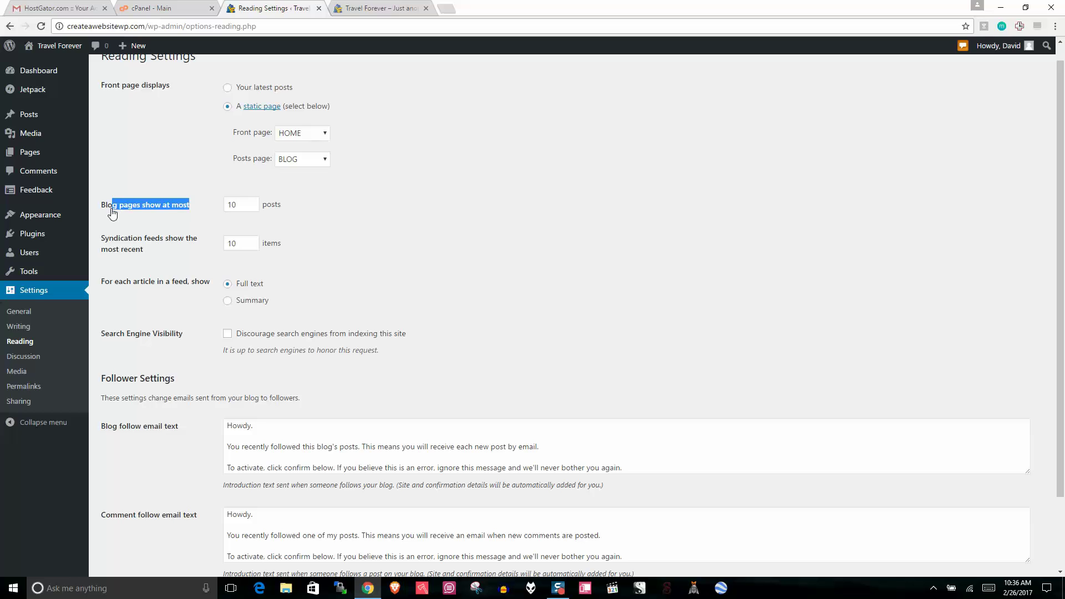
pyautogui.click(235, 207)
pyautogui.press('BackSpace')
pyautogui.press('BackSpace')
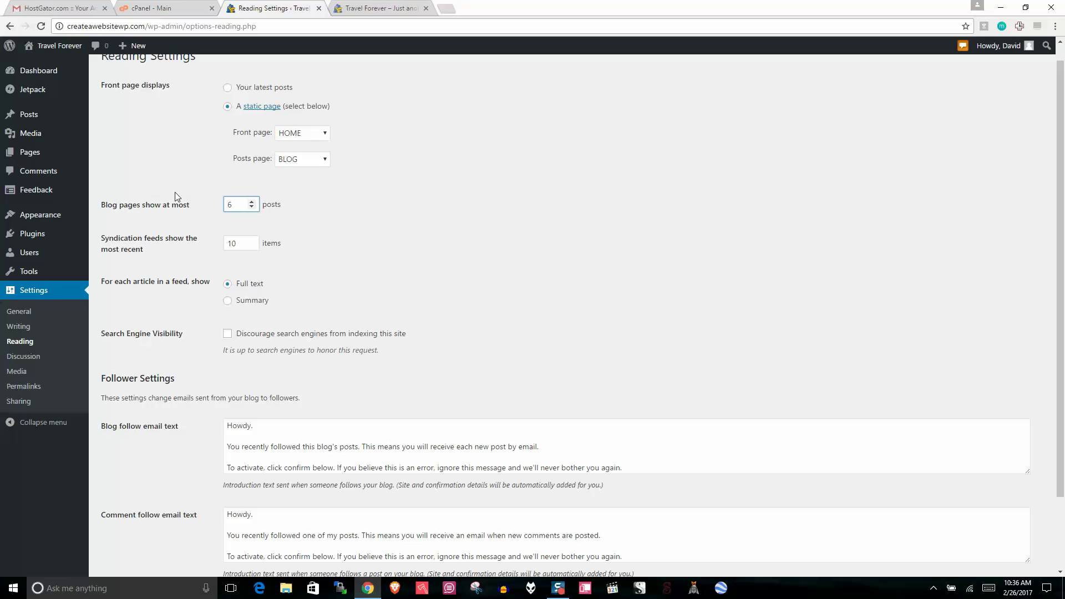
pyautogui.moveTo(1063, 146); pyautogui.dragTo(1063, 156)
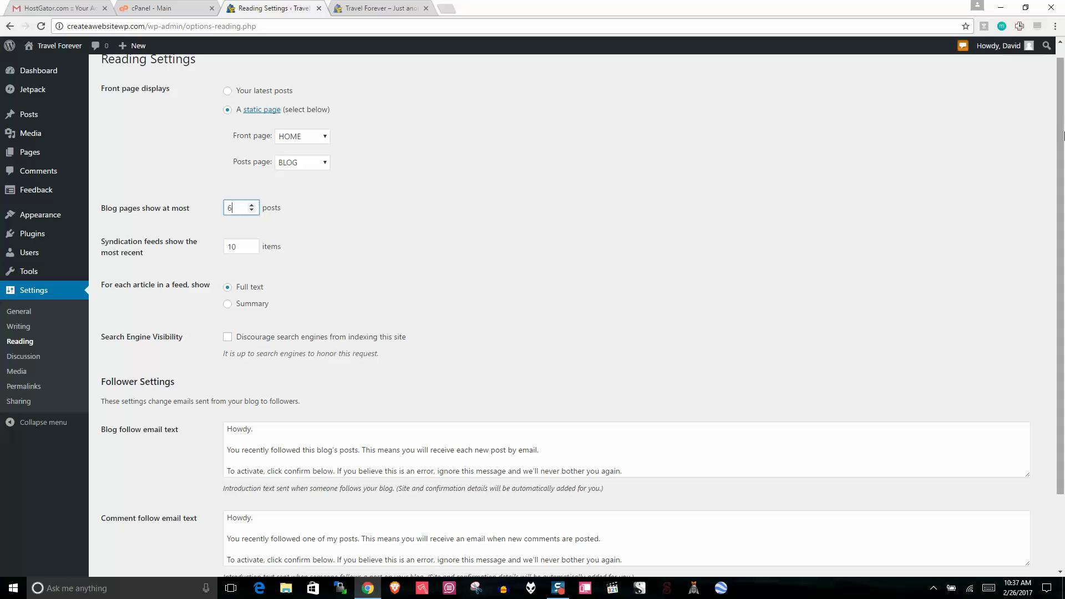
pyautogui.scroll(-3, 1064, 136)
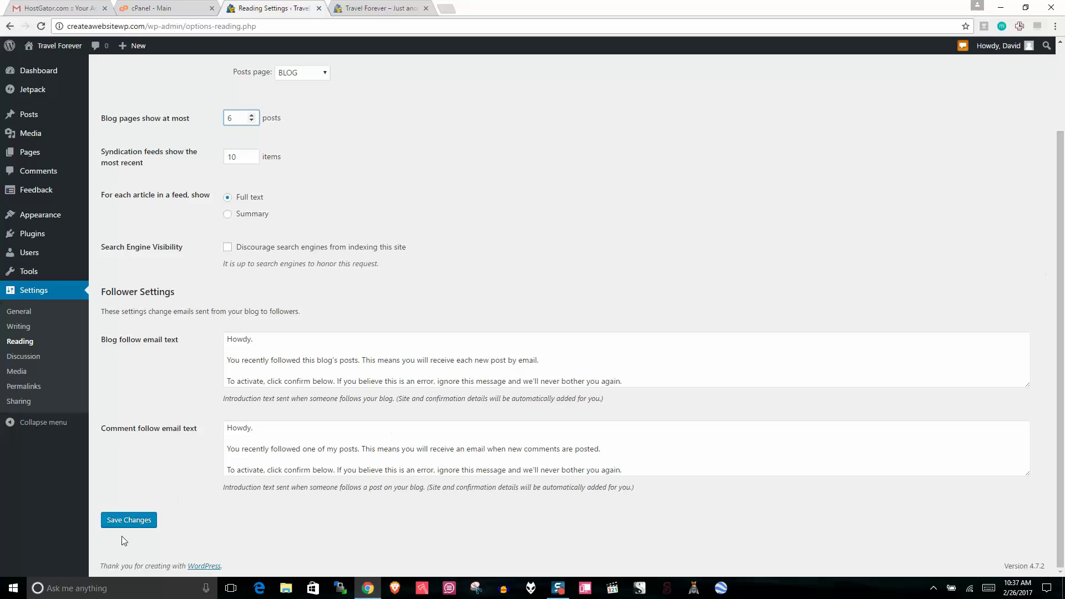
pyautogui.click(129, 521)
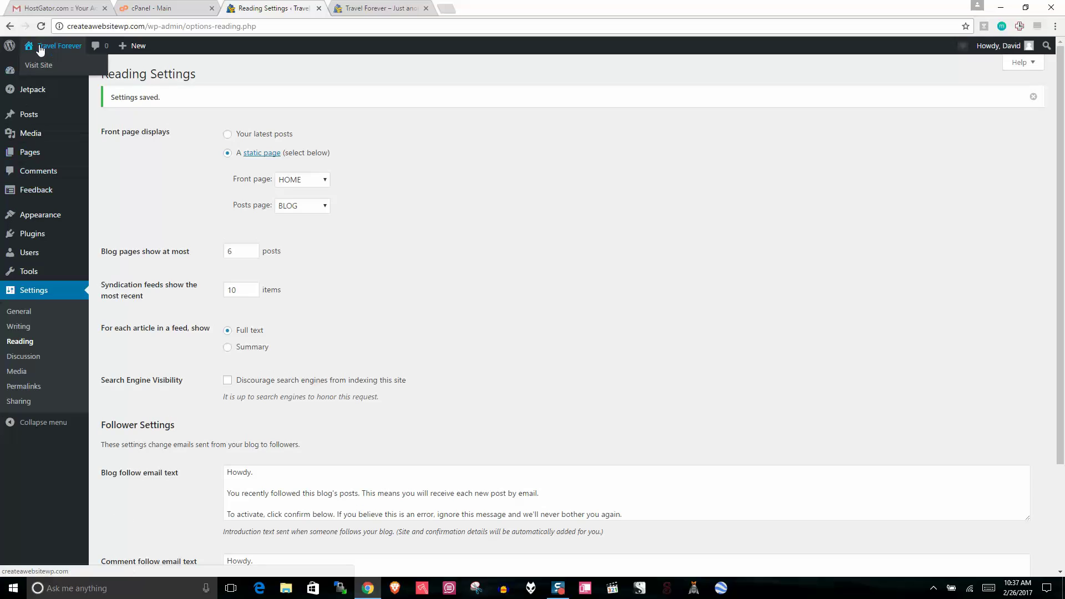
# Step: Open the live site in a new tab and start editing the HOME page
pyautogui.rightClick(35, 45)
pyautogui.click(83, 49)
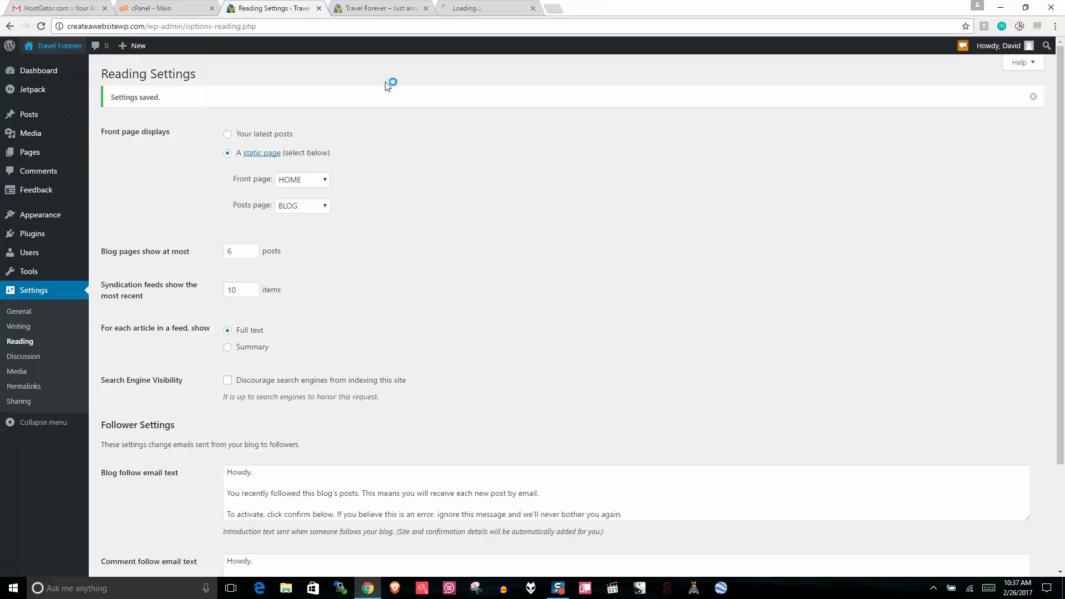
pyautogui.click(496, 8)
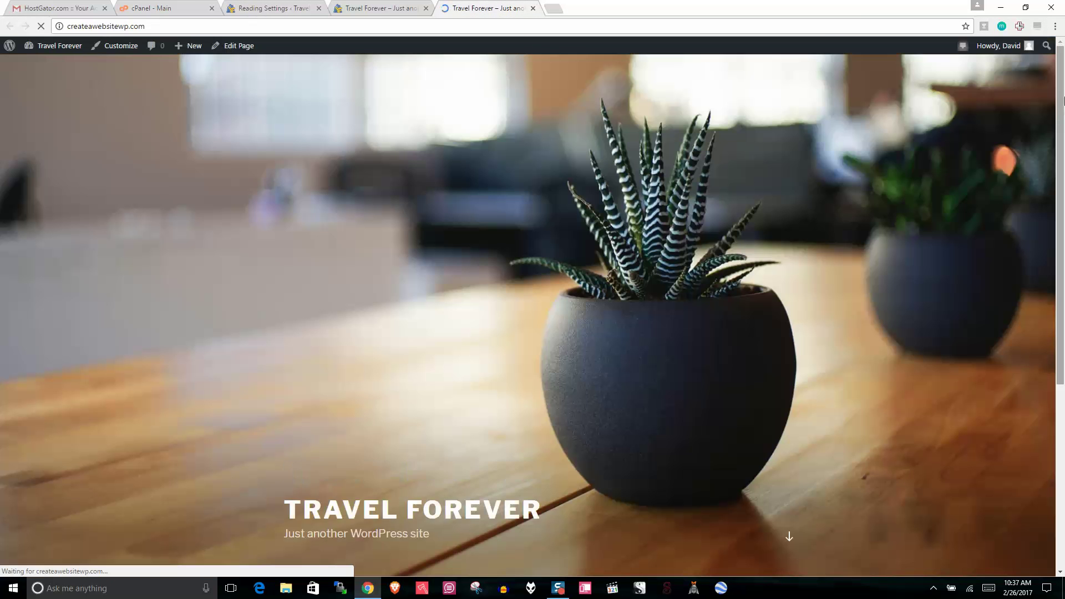
pyautogui.scroll(-5, 315, 358)
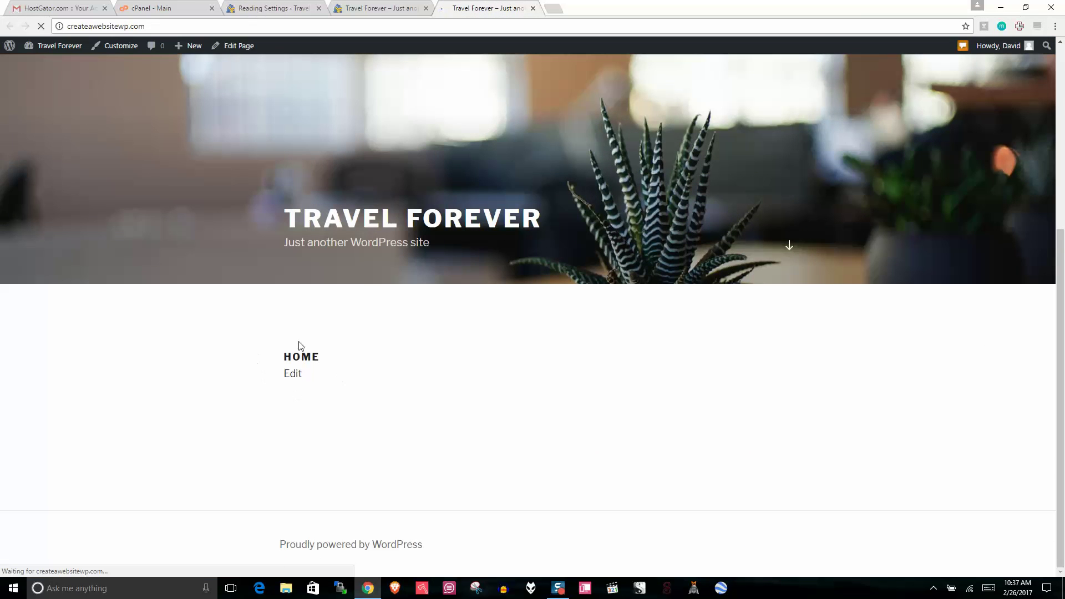
pyautogui.click(292, 373)
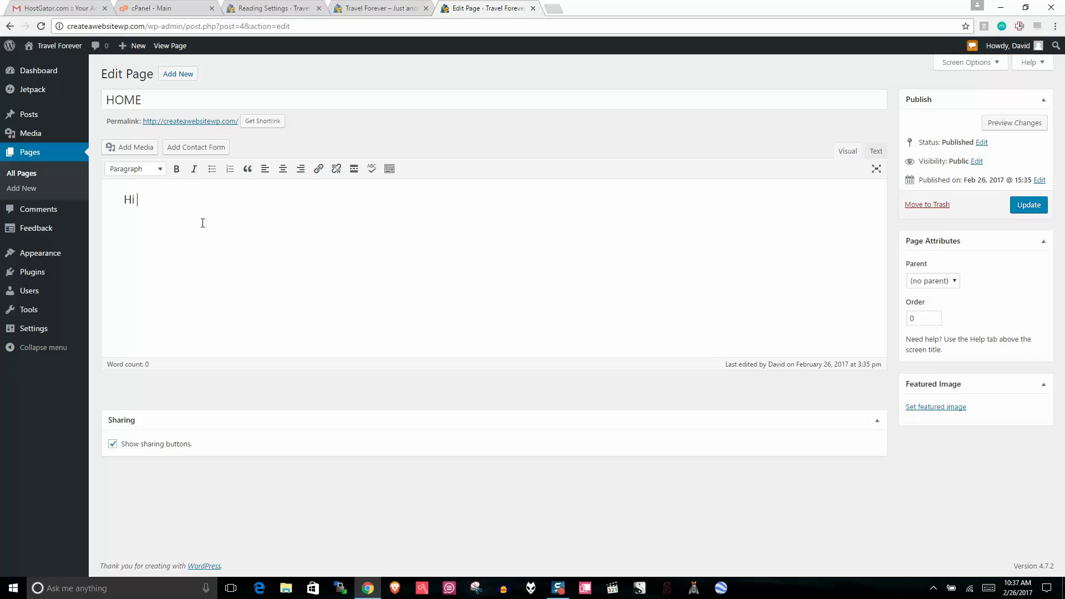
# Step: Write a welcome intro to Travel Forever about travelling the world non-stop, update, and reopen the site
pyautogui.write('my name is David, welco')
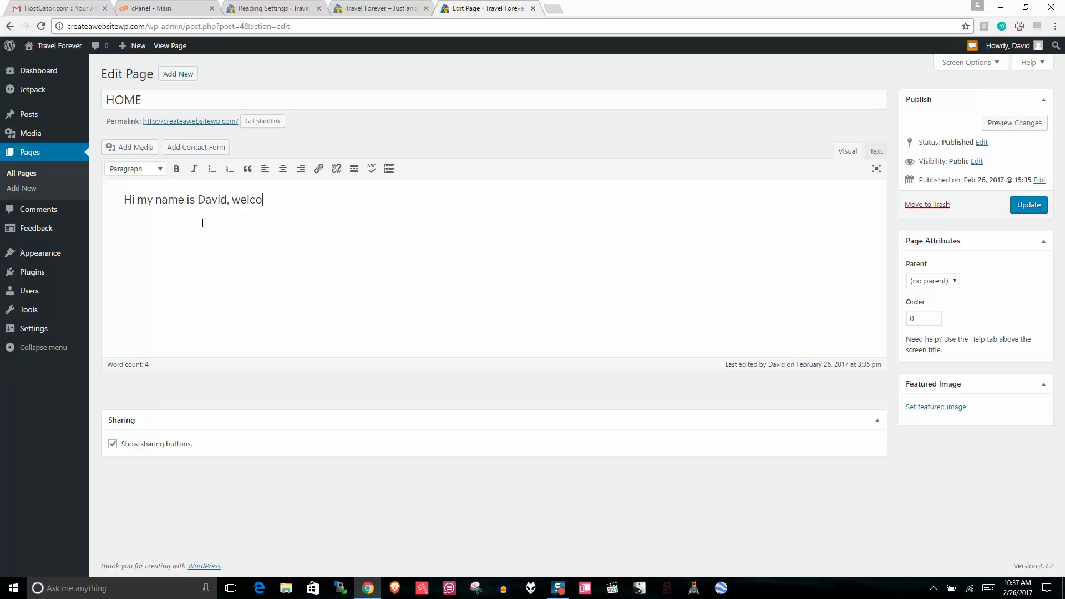
pyautogui.write('me to my')
pyautogui.press('BackSpace')
pyautogui.press('BackSpace')
pyautogui.press('BackSpace')
pyautogui.write('Travel Forever,')
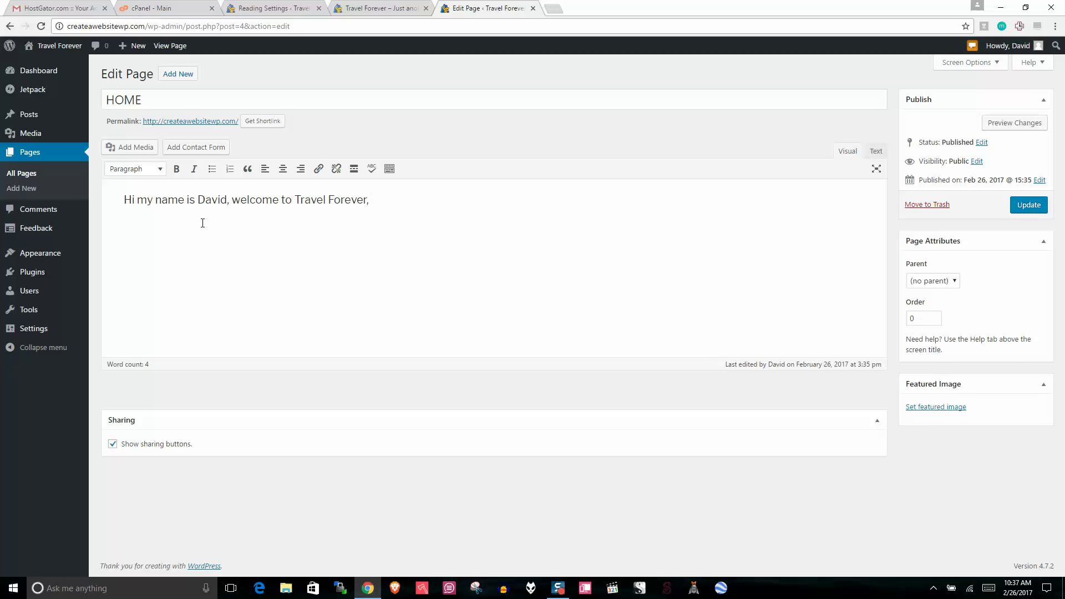
pyautogui.write(' a place where I show you how')
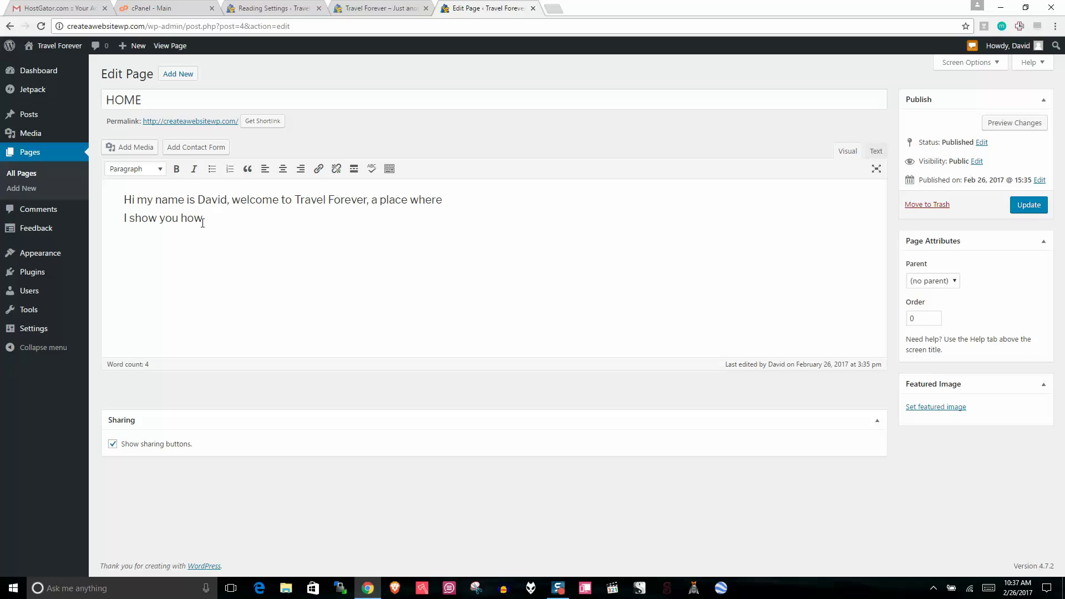
pyautogui.write(' to travel the world no')
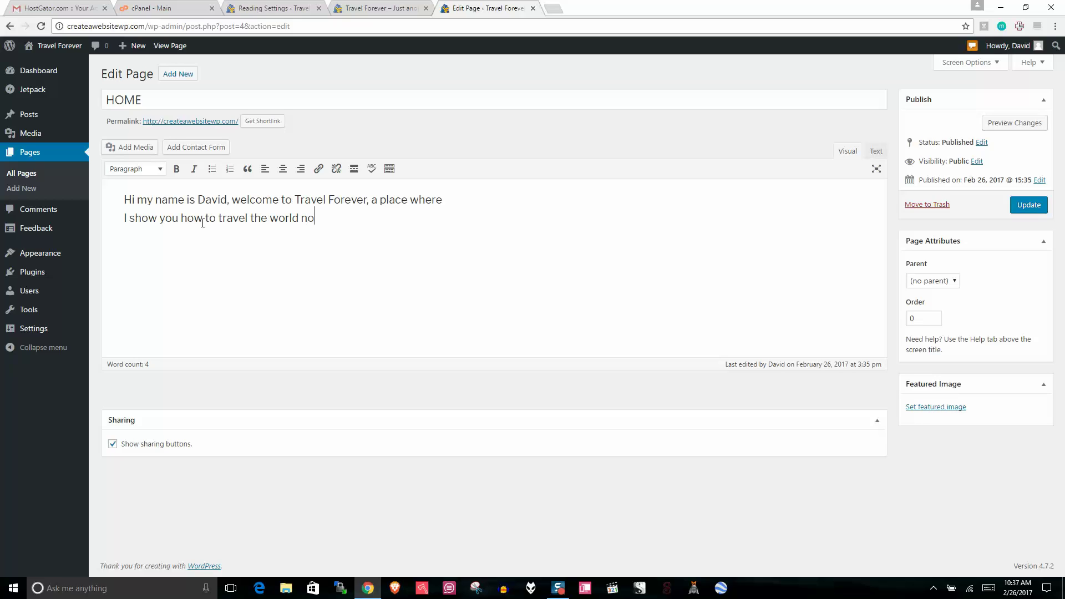
pyautogui.write('n-stop.')
pyautogui.click(1029, 204)
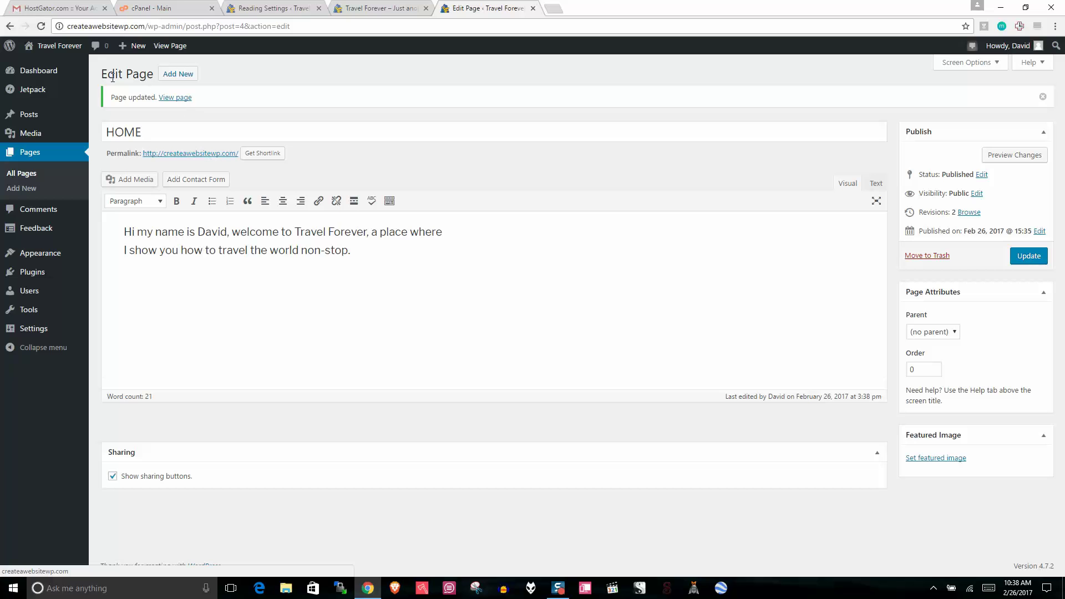
pyautogui.rightClick(72, 47)
pyautogui.click(79, 56)
pyautogui.click(593, 7)
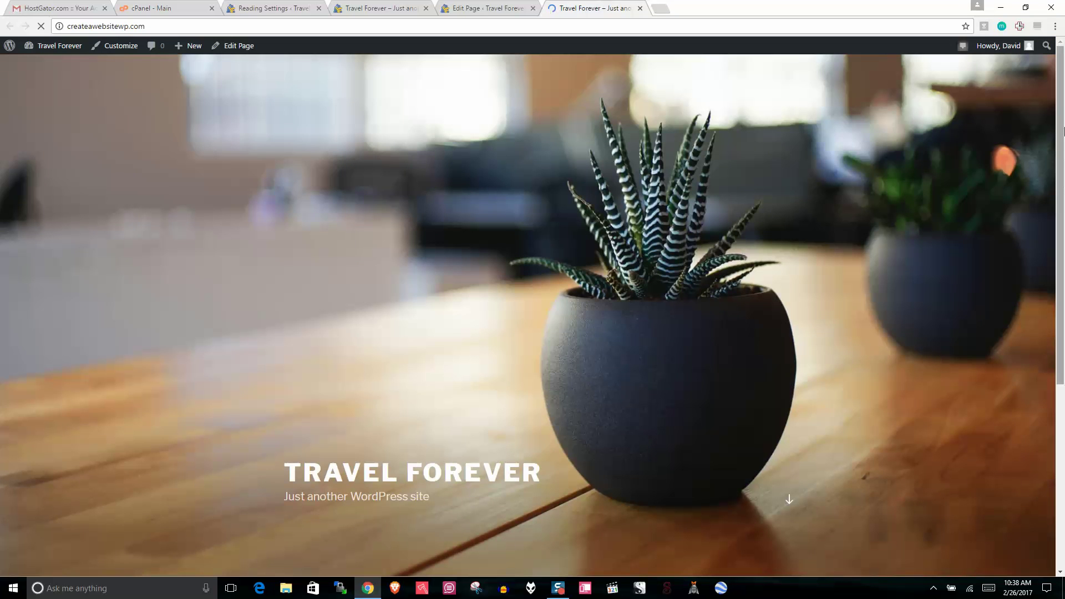
pyautogui.moveTo(1063, 175); pyautogui.dragTo(1063, 361)
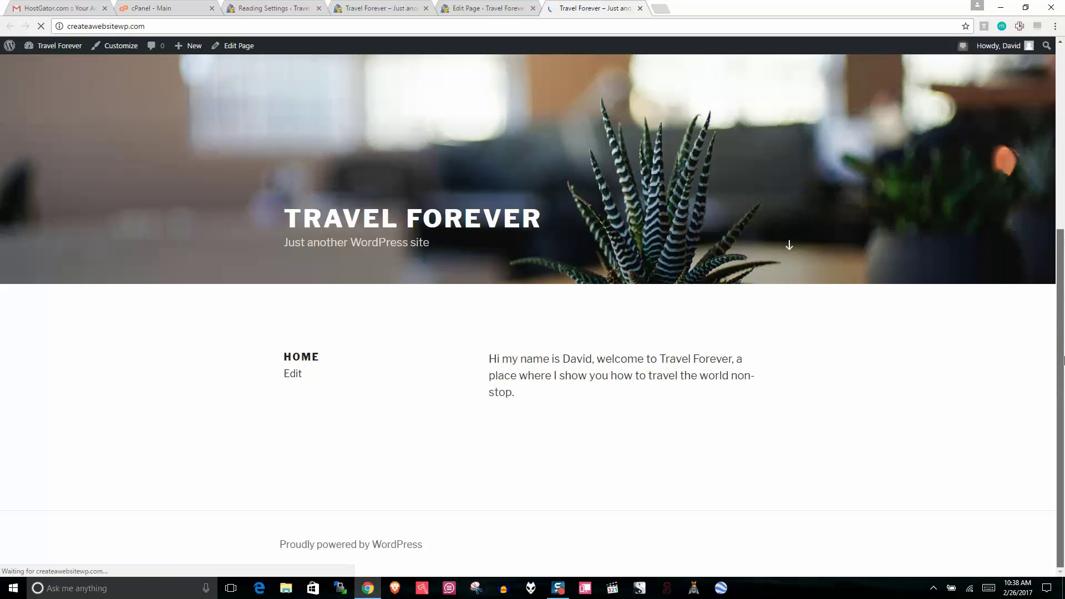
pyautogui.tripleClick(484, 364)
pyautogui.click(484, 365)
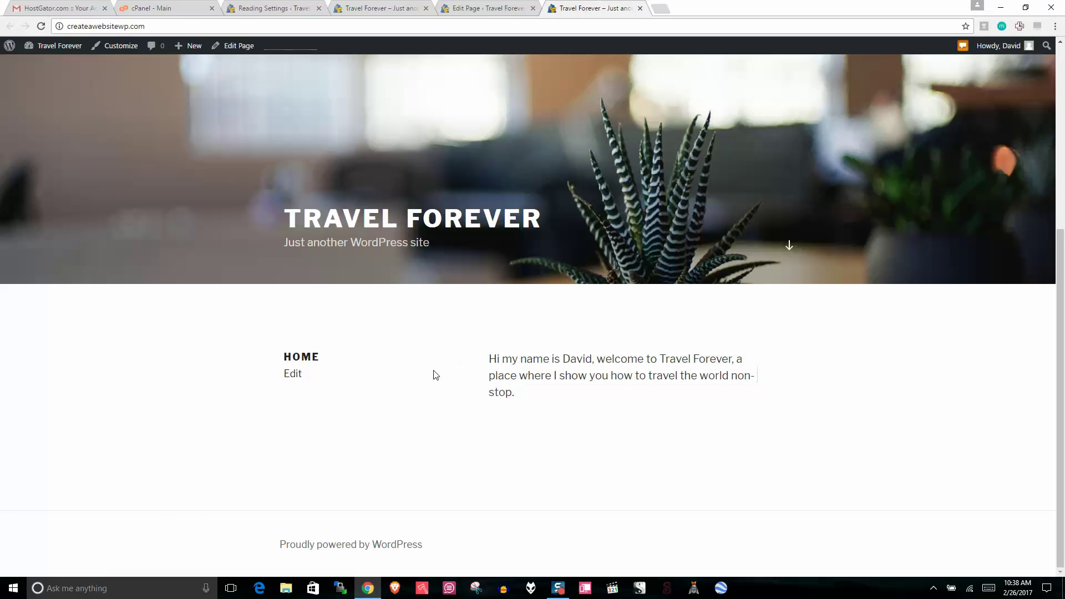
pyautogui.tripleClick(480, 365)
pyautogui.click(729, 389)
pyautogui.moveTo(1061, 394); pyautogui.dragTo(1060, 203)
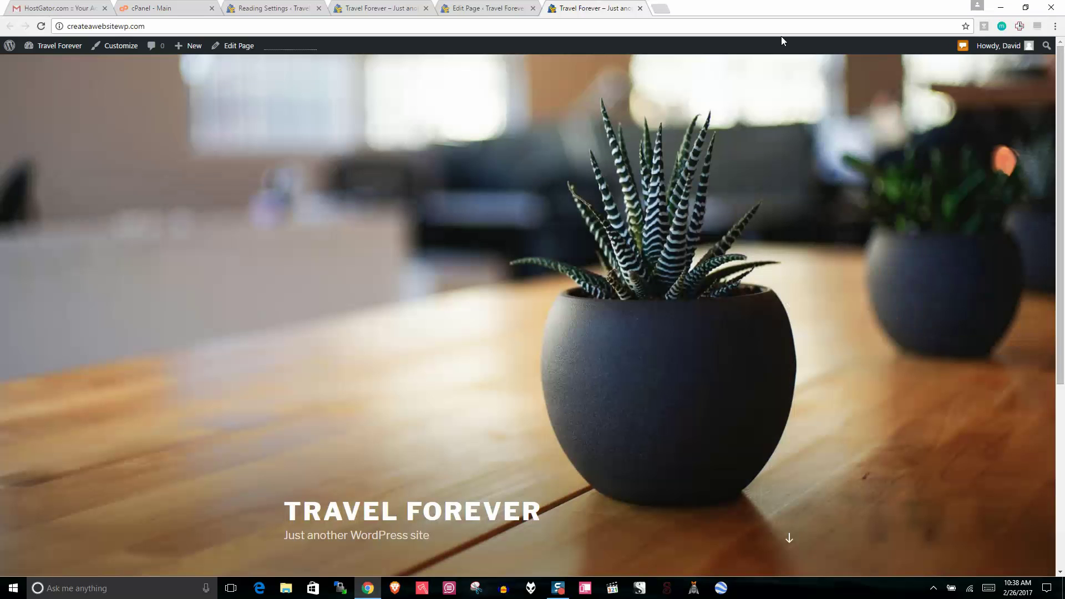
pyautogui.click(639, 8)
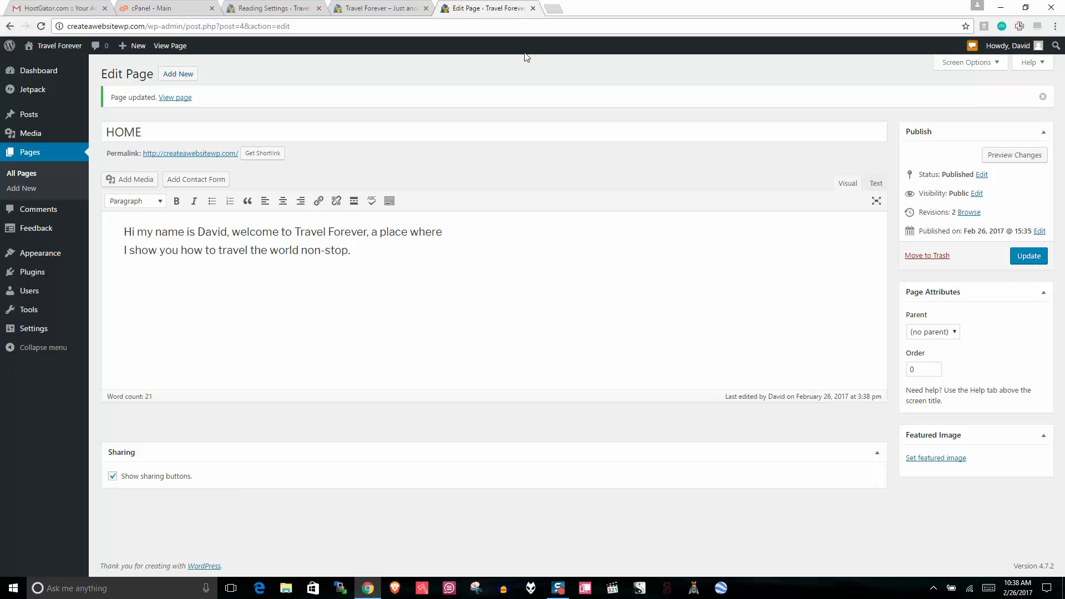
pyautogui.click(272, 8)
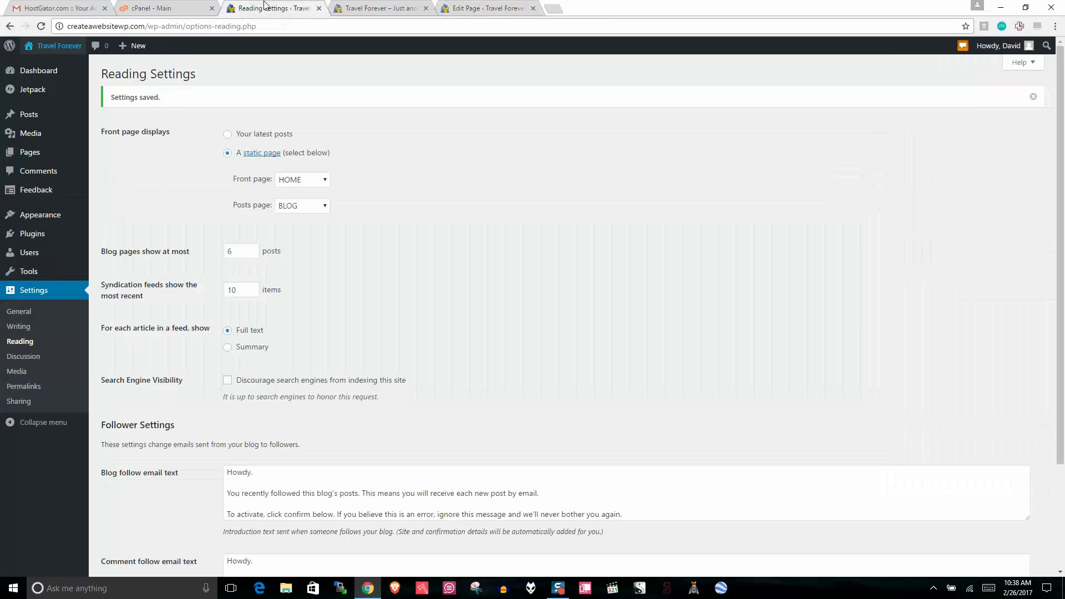
pyautogui.click(472, 7)
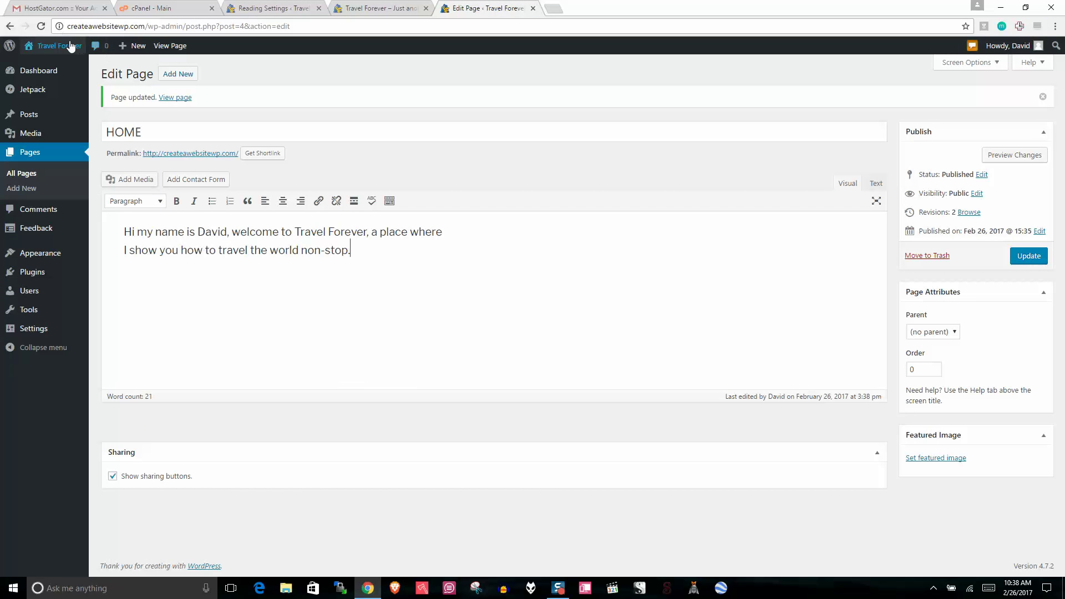
# Step: Open the Logomakr website and dismiss its intro video and tour
pyautogui.moveTo(66, 47)
pyautogui.click(559, 7)
pyautogui.write('logomakr')
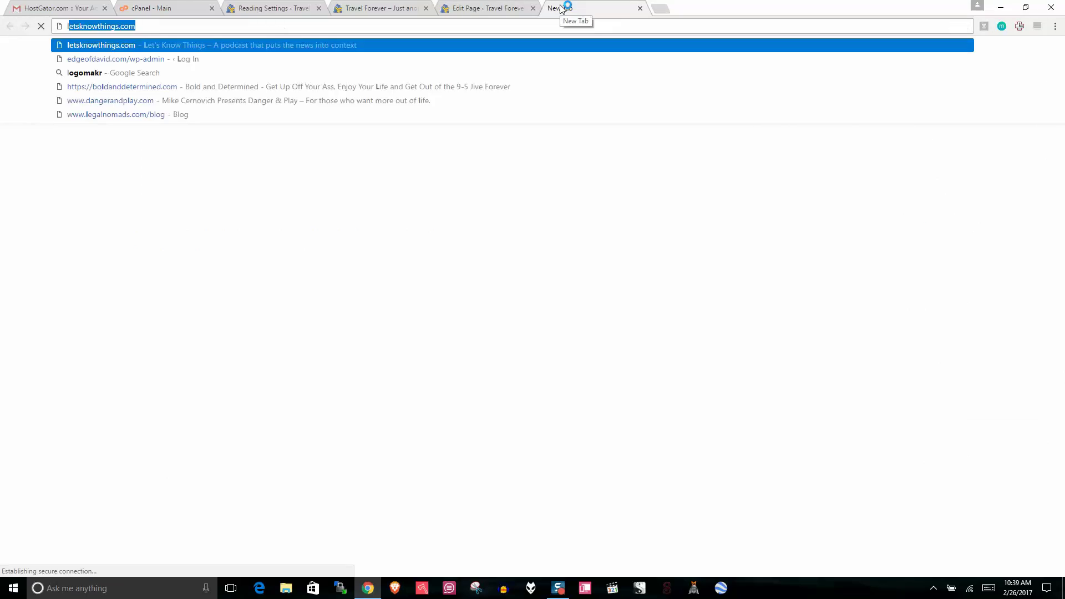
pyautogui.press('Return')
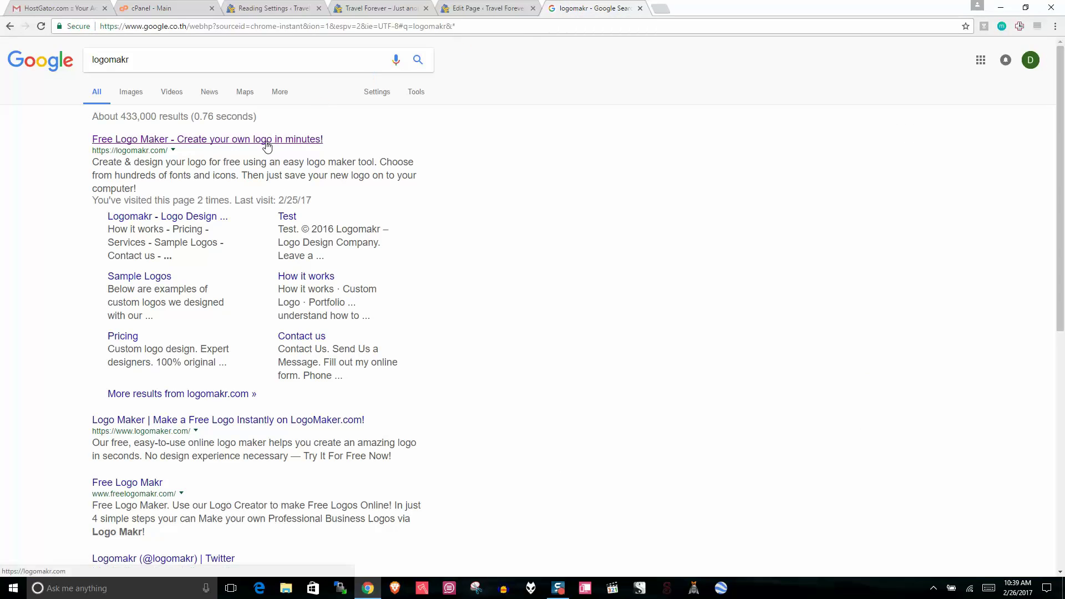
pyautogui.click(266, 139)
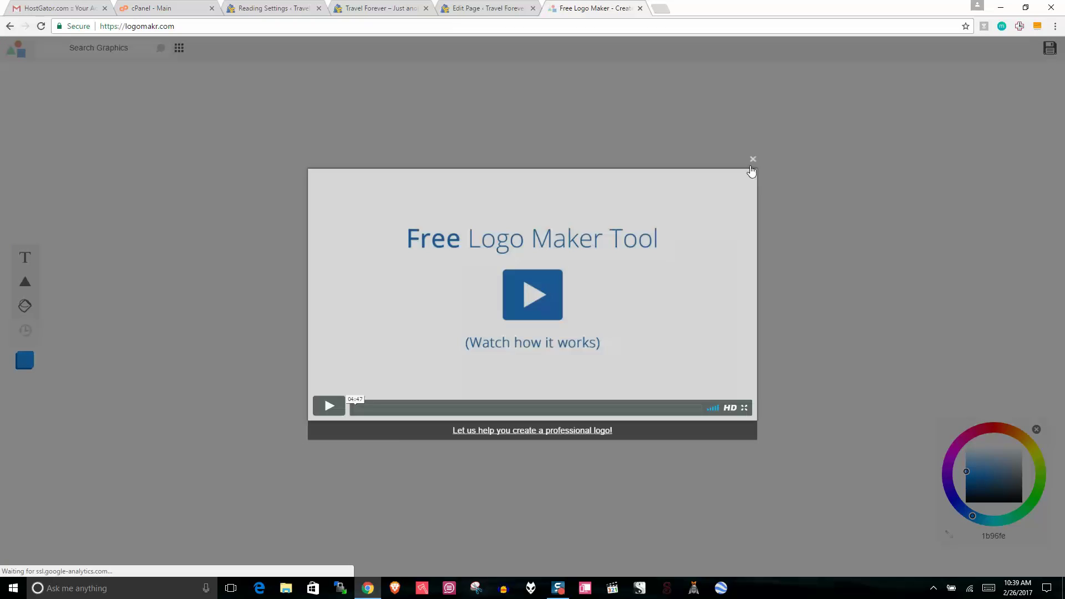
pyautogui.click(752, 165)
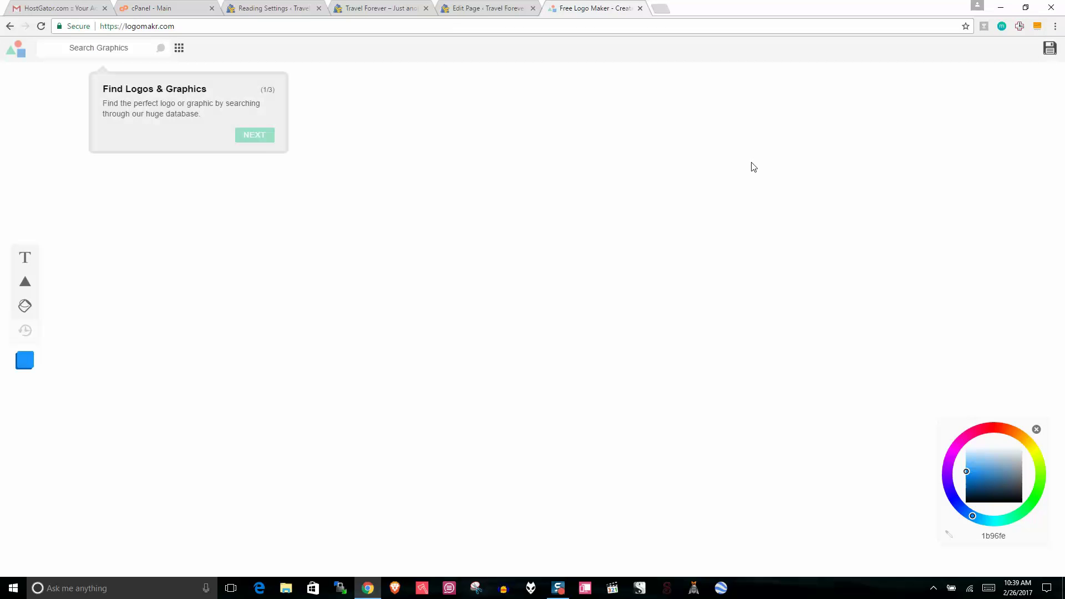
pyautogui.click(267, 139)
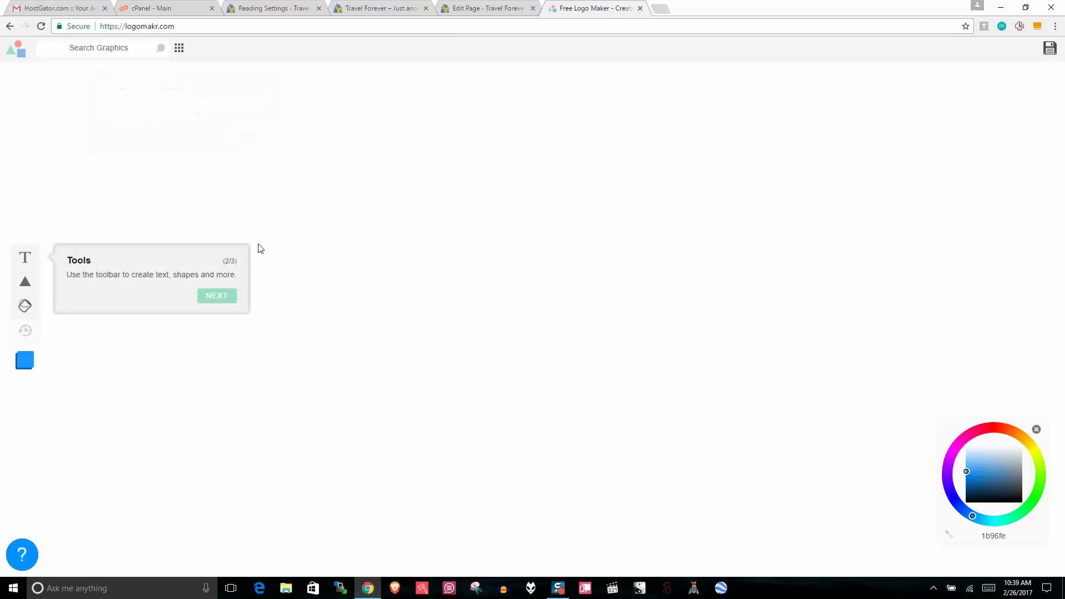
pyautogui.click(215, 297)
pyautogui.click(1027, 144)
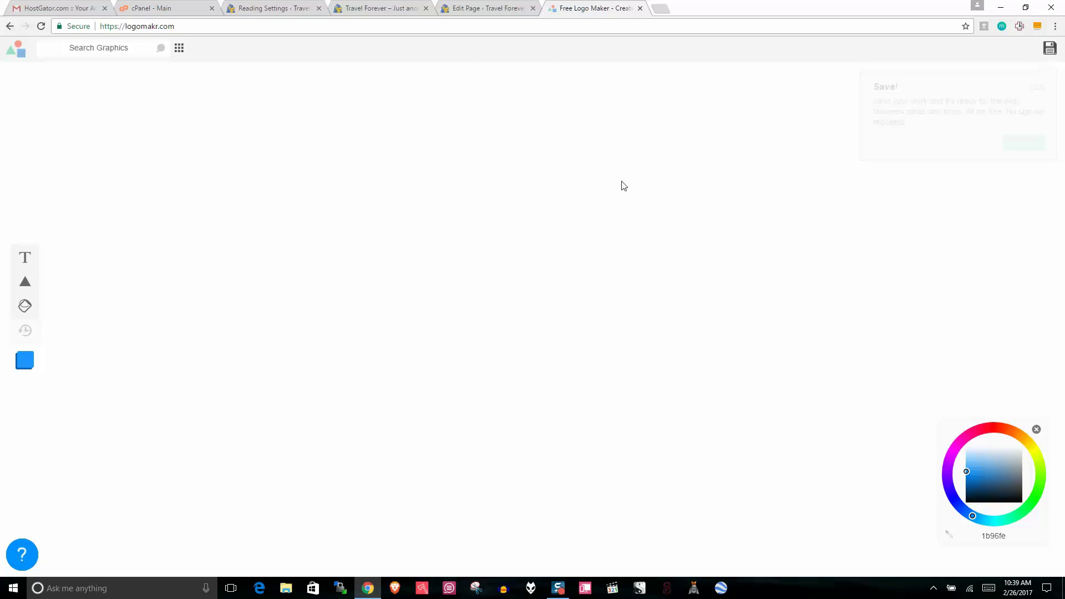
# Step: Add a text object reading 'TRAVEL FOREVER' to the canvas
pyautogui.click(26, 259)
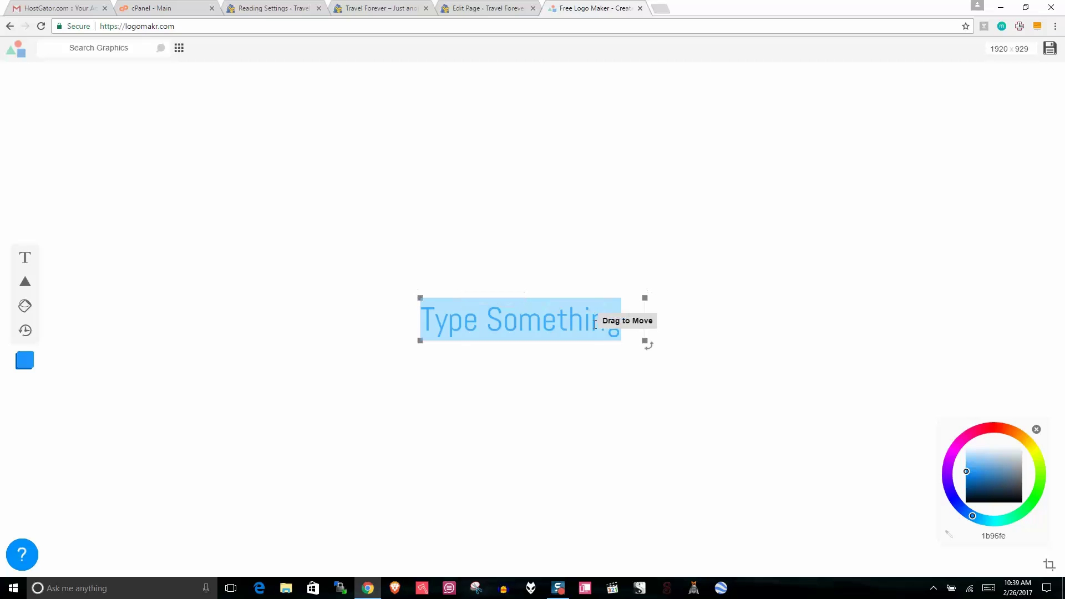
pyautogui.click(619, 325)
pyautogui.moveTo(619, 324); pyautogui.dragTo(432, 322)
pyautogui.write('T')
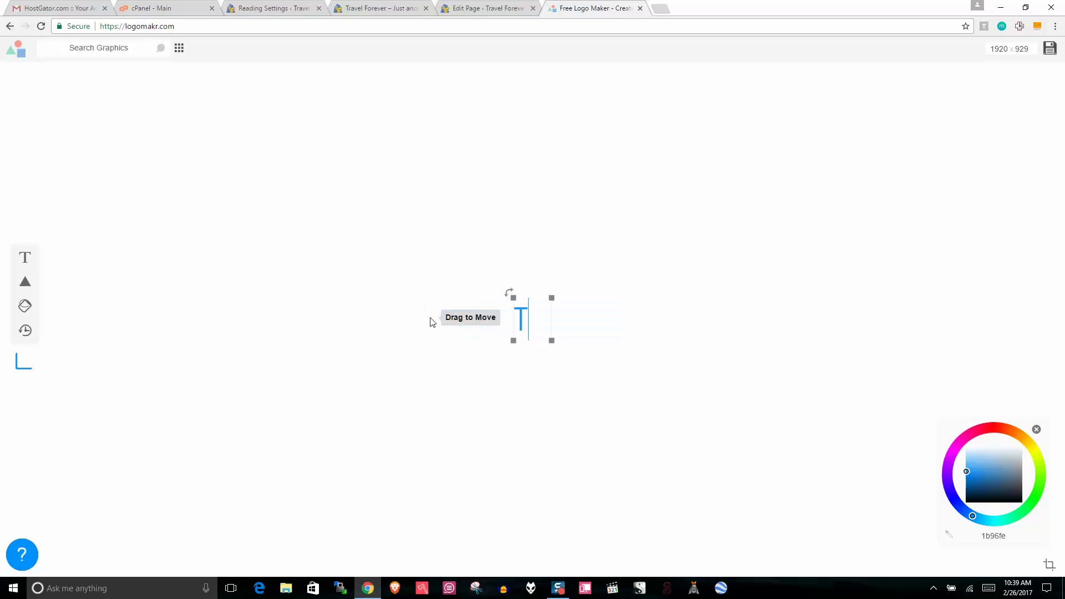
pyautogui.write('RAV')
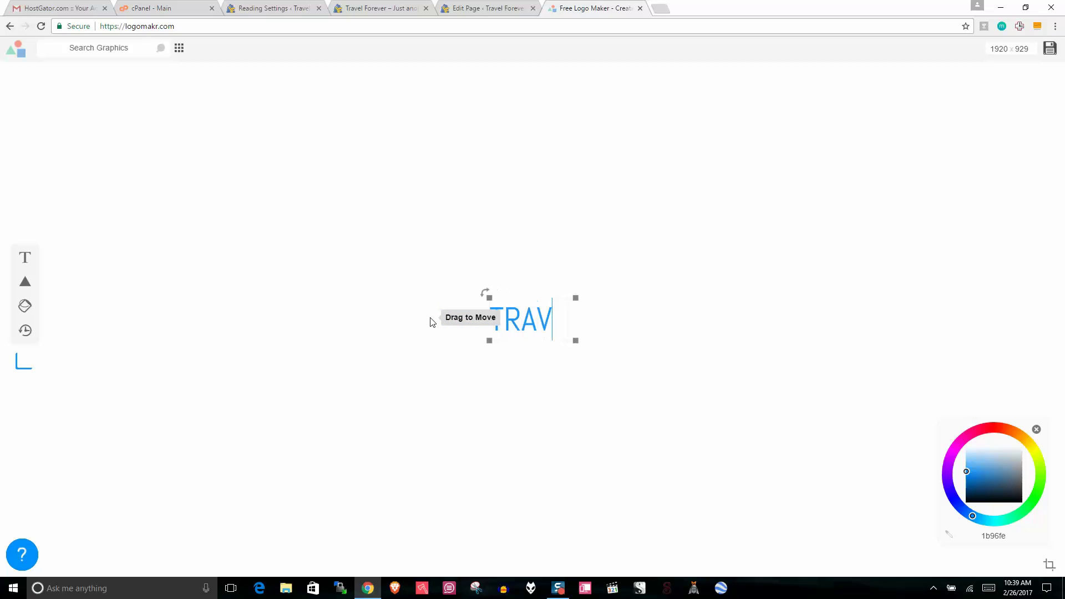
pyautogui.write('EL FOREVER')
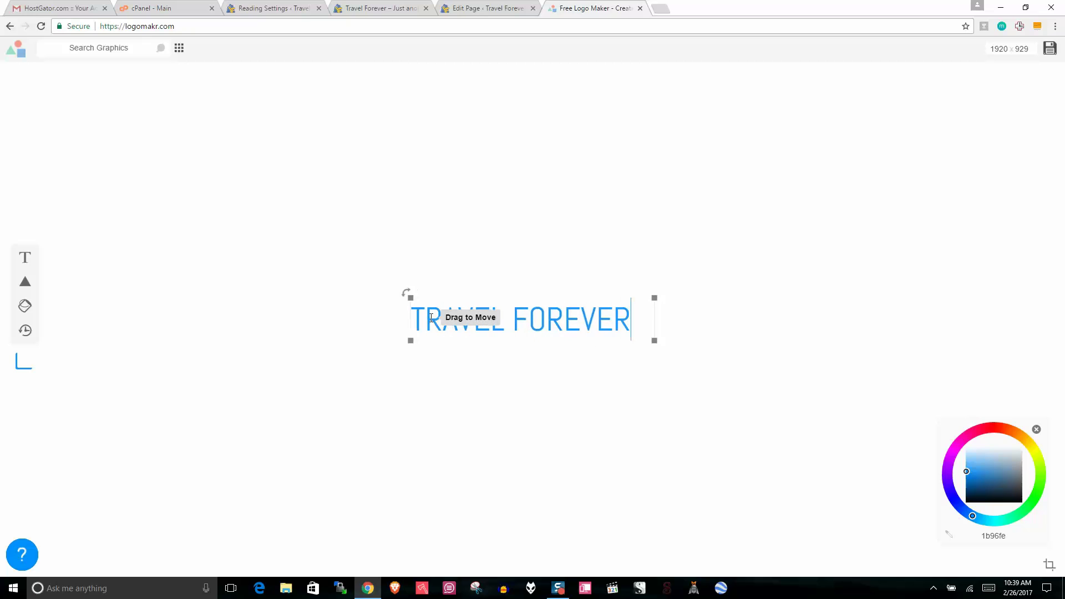
pyautogui.click(490, 267)
pyautogui.click(506, 320)
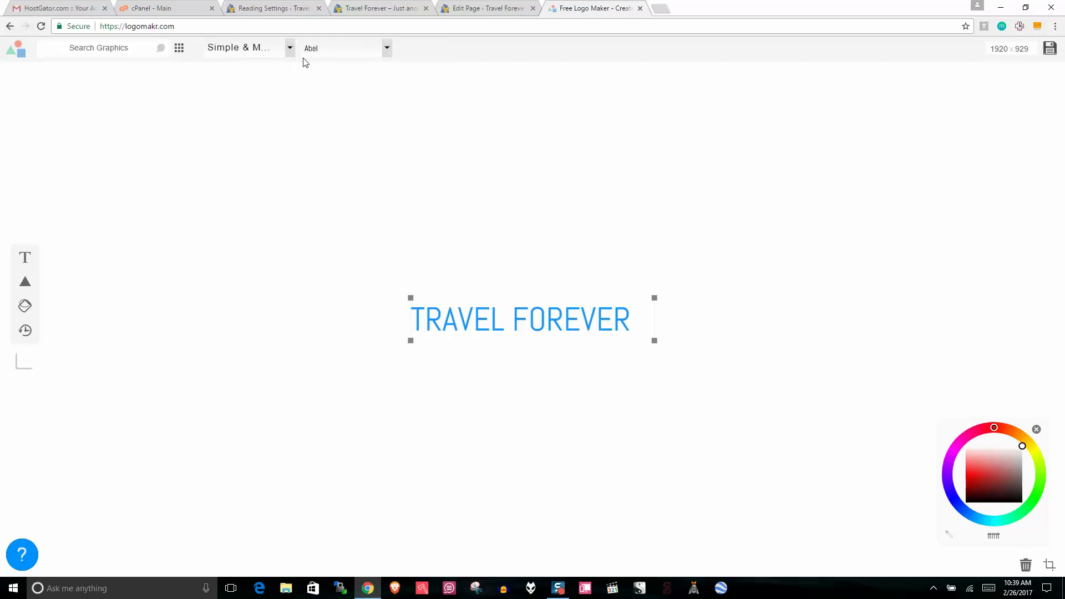
# Step: Set the title to bold Proxima Nova, nudge it right, and search graphics for 'world'
pyautogui.click(387, 48)
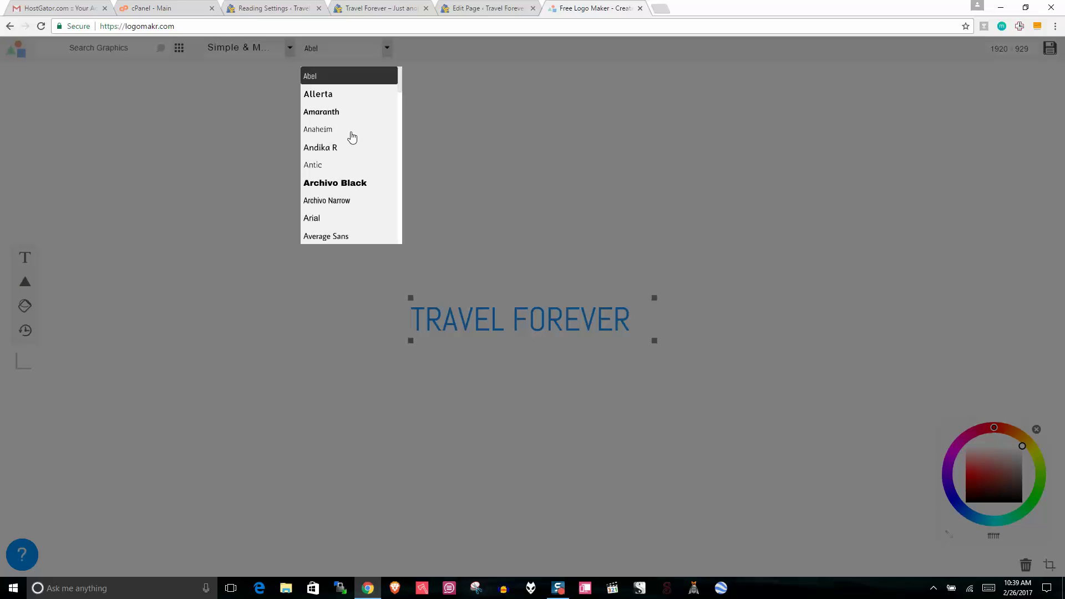
pyautogui.scroll(-4, 350, 136)
pyautogui.scroll(-8, 348, 139)
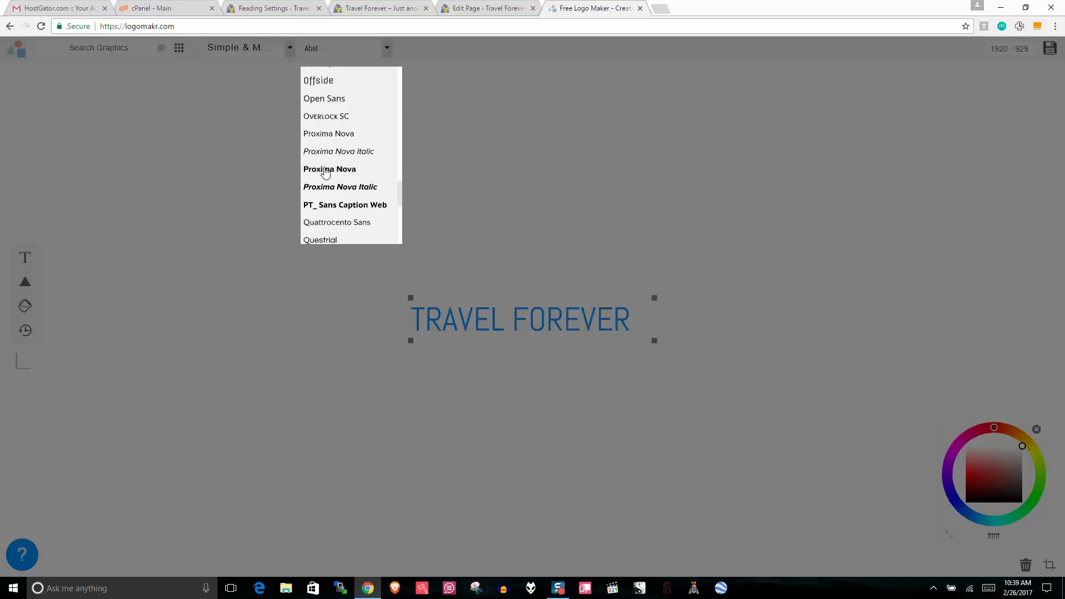
pyautogui.click(326, 174)
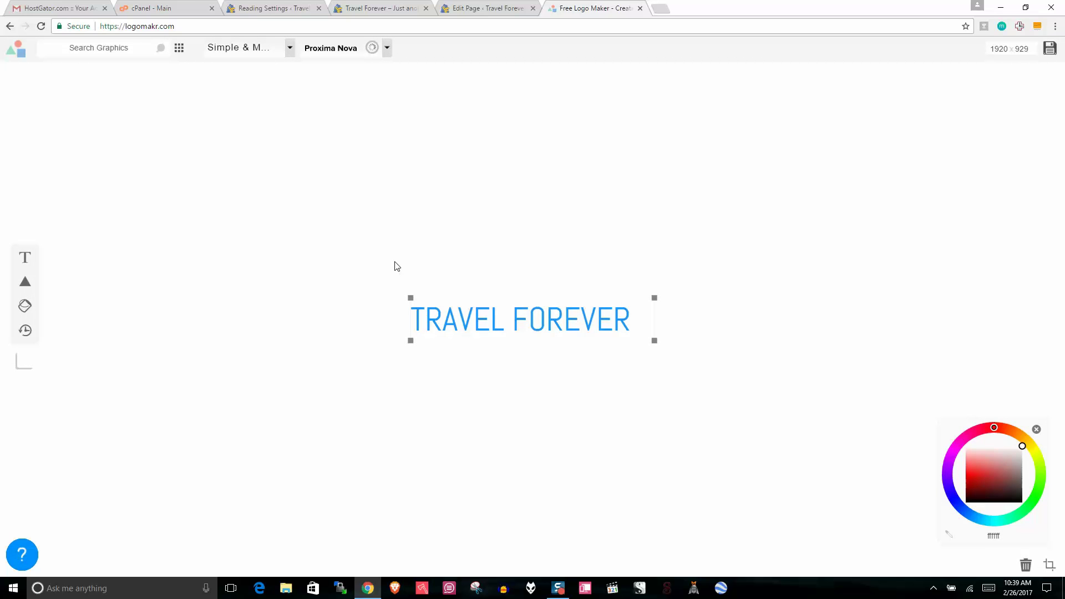
pyautogui.moveTo(510, 319); pyautogui.dragTo(531, 321)
pyautogui.click(528, 270)
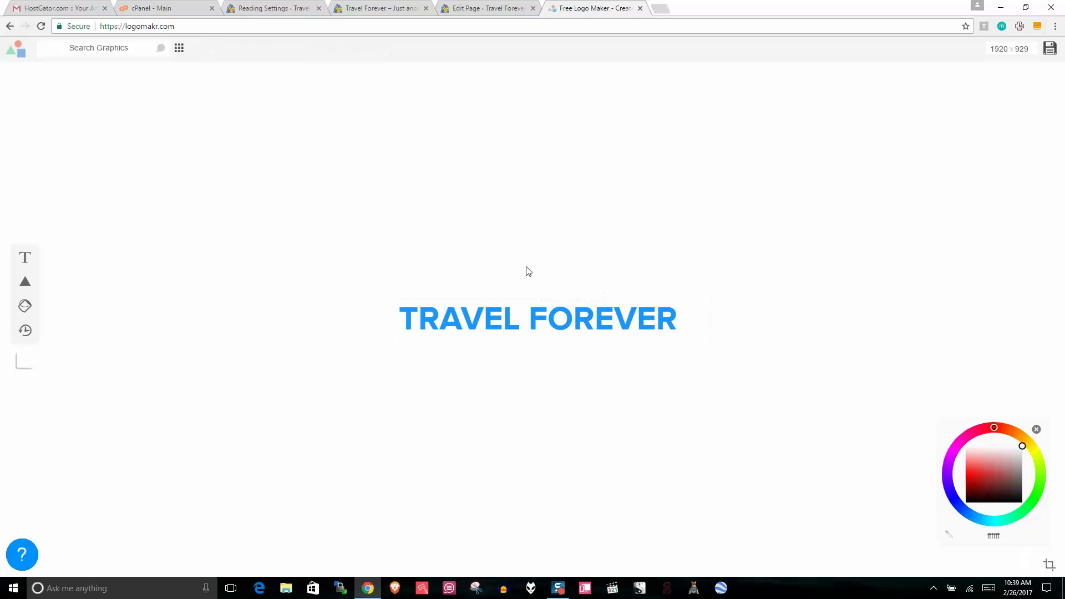
pyautogui.click(114, 50)
pyautogui.press('Return')
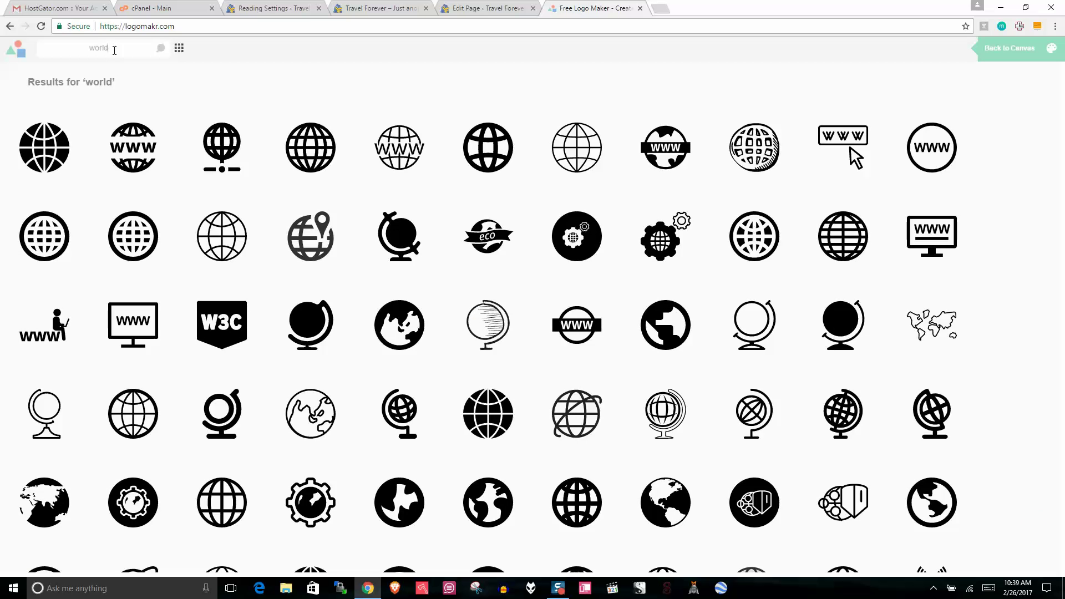
# Step: Search the graphics library for 'earth' instead
pyautogui.scroll(-3, 339, 235)
pyautogui.scroll(3, 339, 235)
pyautogui.scroll(-3, 339, 242)
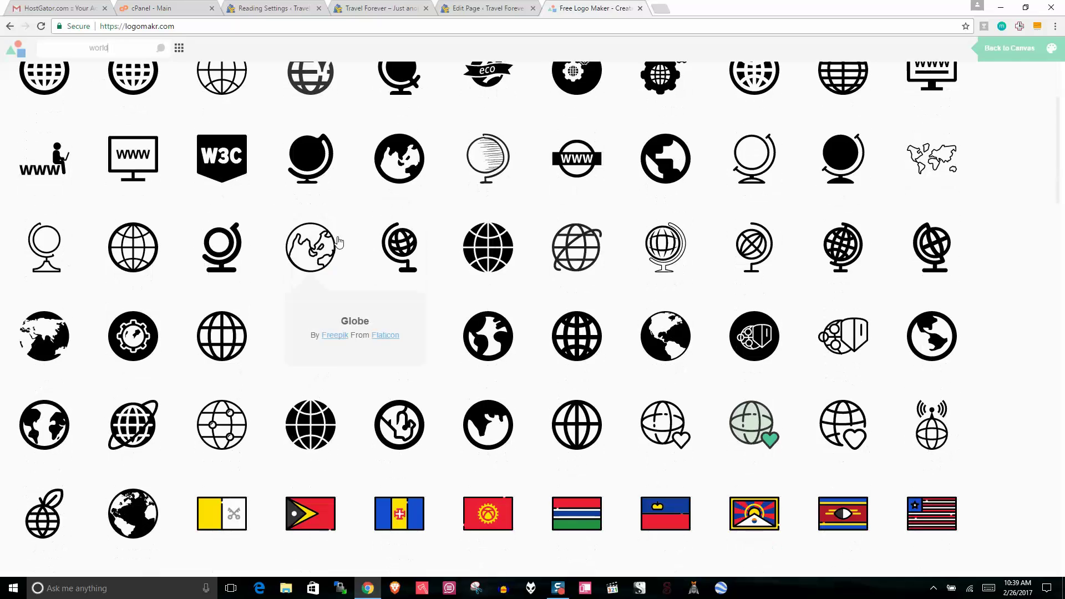
pyautogui.scroll(2, 340, 243)
pyautogui.scroll(-3, 328, 237)
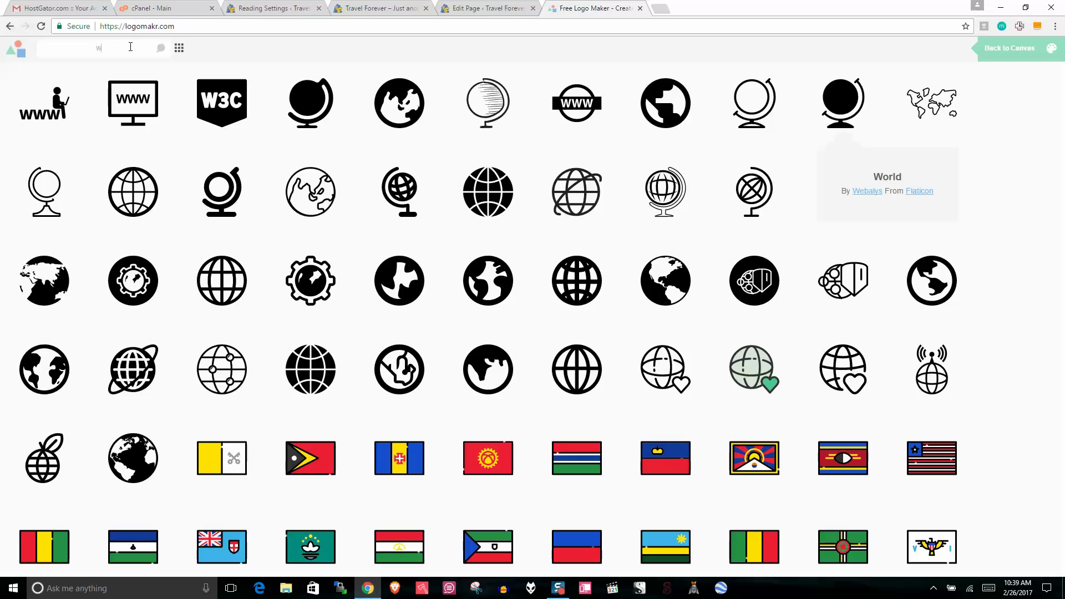
pyautogui.write('arth')
pyautogui.press('Return')
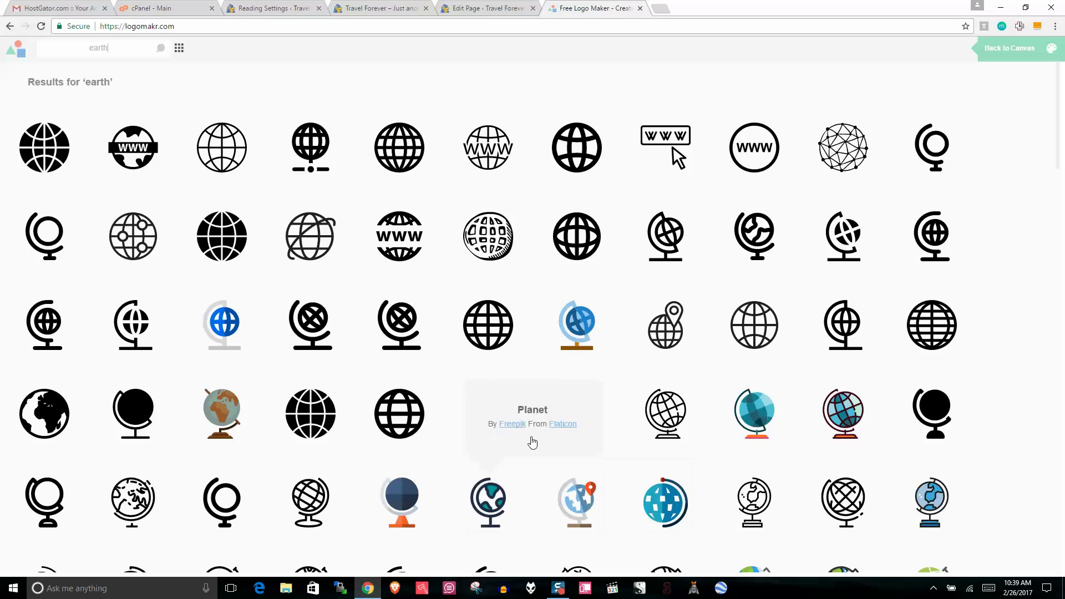
# Step: Place the red Planet globe left of TRAVEL FOREVER, shrunk to about 193 pixels
pyautogui.click(580, 413)
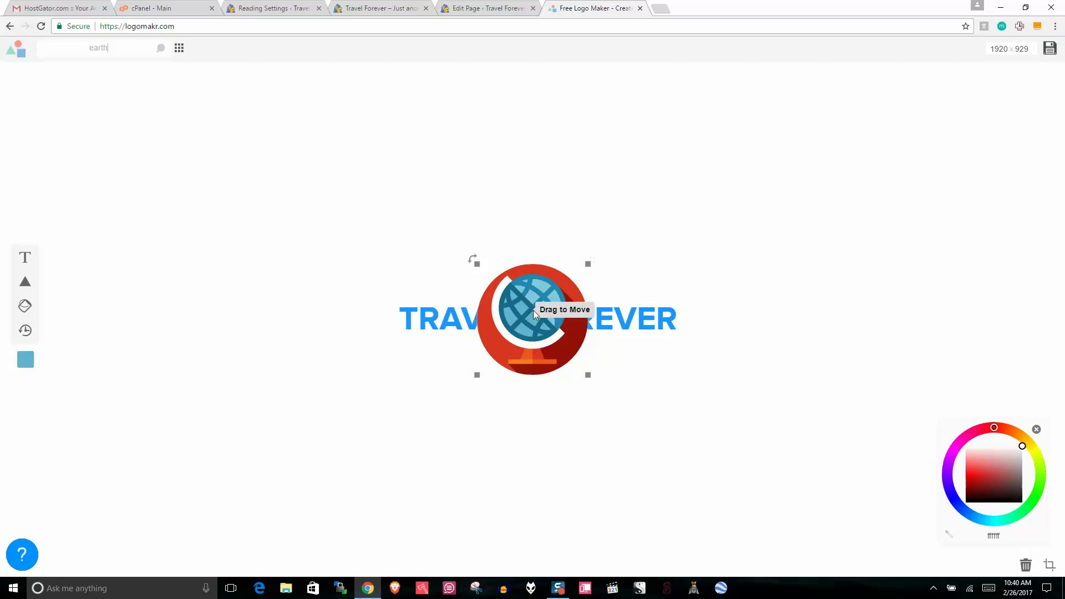
pyautogui.moveTo(557, 311); pyautogui.dragTo(358, 309)
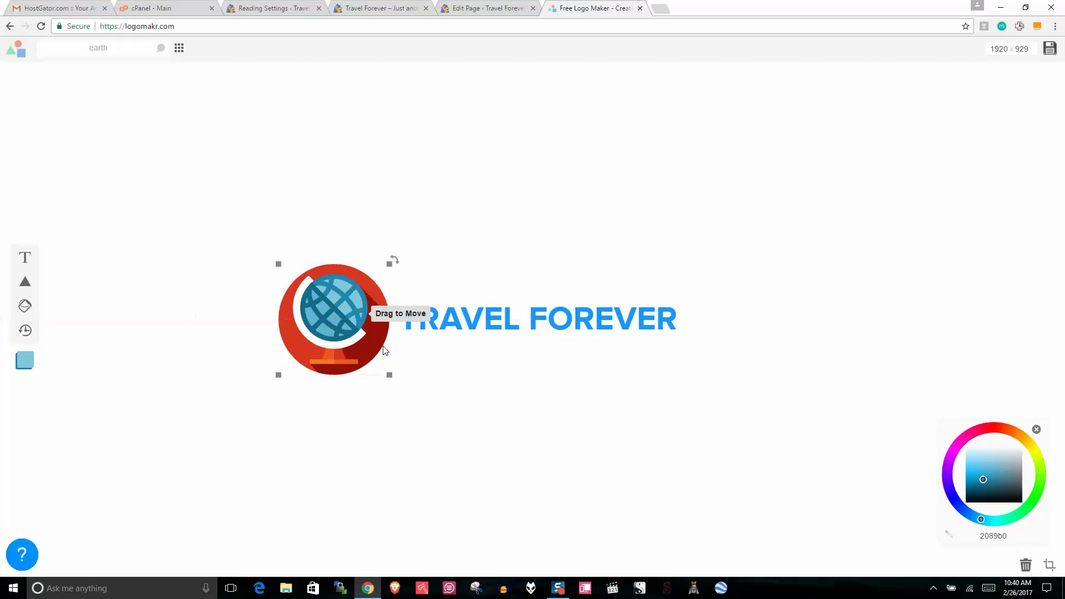
pyautogui.moveTo(390, 373); pyautogui.dragTo(349, 321)
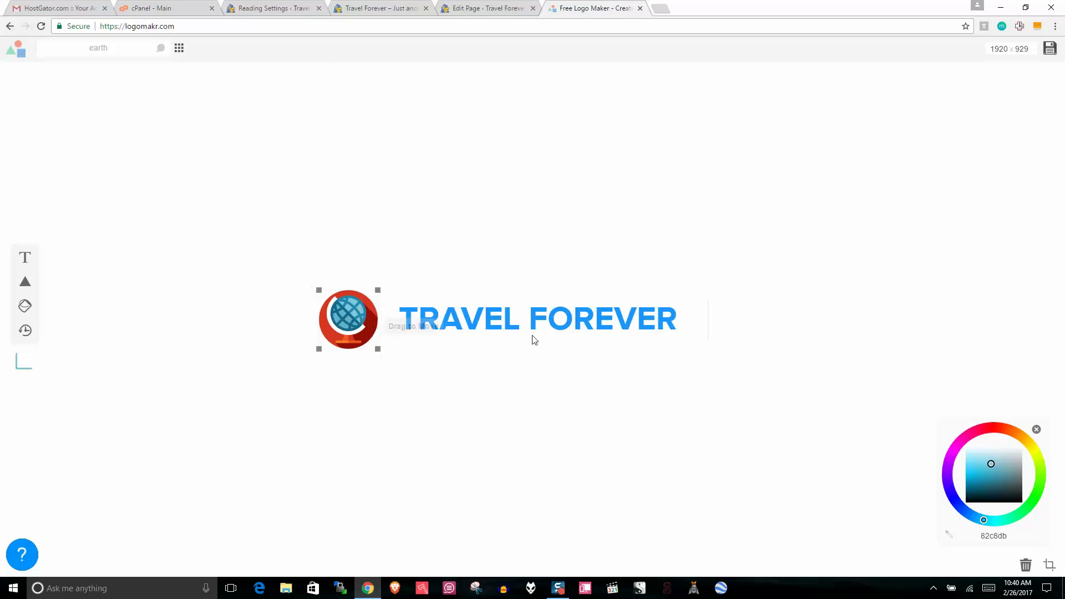
# Step: Turn the TRAVEL FOREVER text white and download the logo as Logomakr_4EppcX.png
pyautogui.click(526, 327)
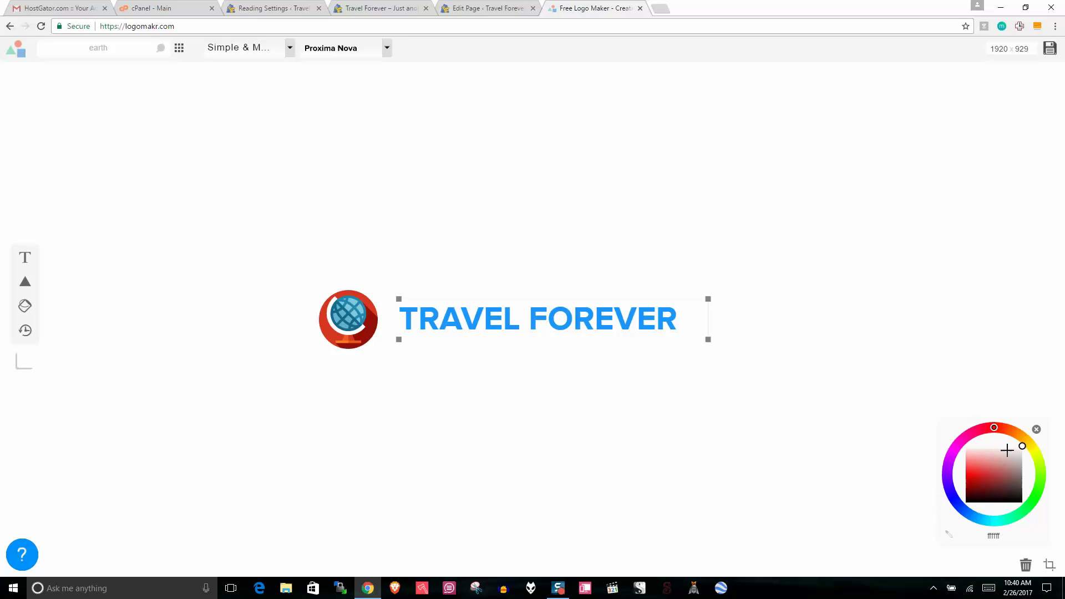
pyautogui.moveTo(1022, 444)
pyautogui.mouseDown()
pyautogui.moveTo(996, 451)
pyautogui.moveTo(1012, 449)
pyautogui.mouseUp()
pyautogui.moveTo(965, 473); pyautogui.dragTo(1014, 445)
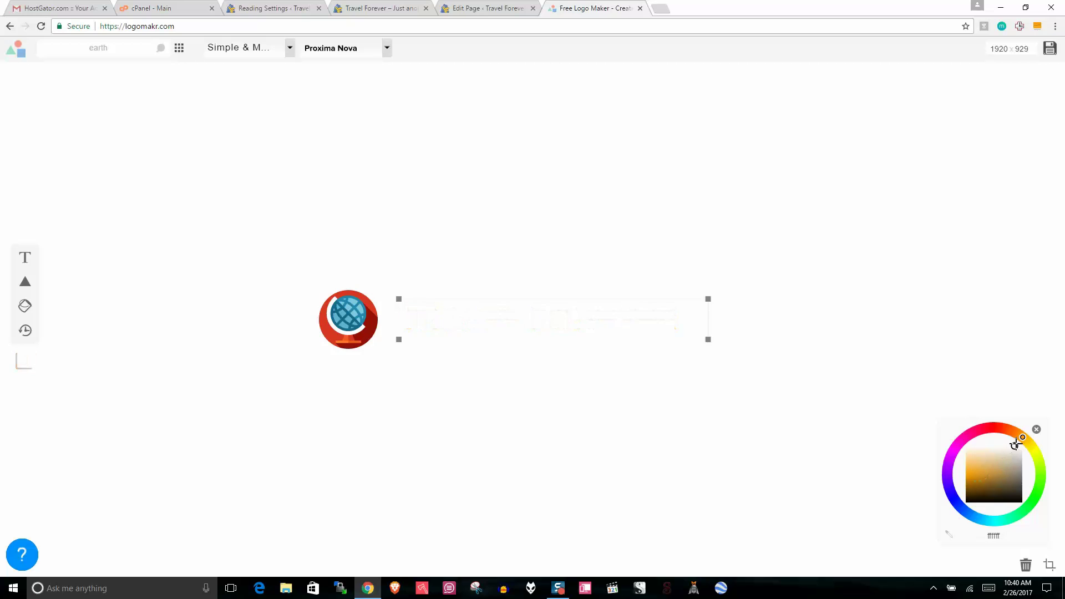
pyautogui.click(788, 454)
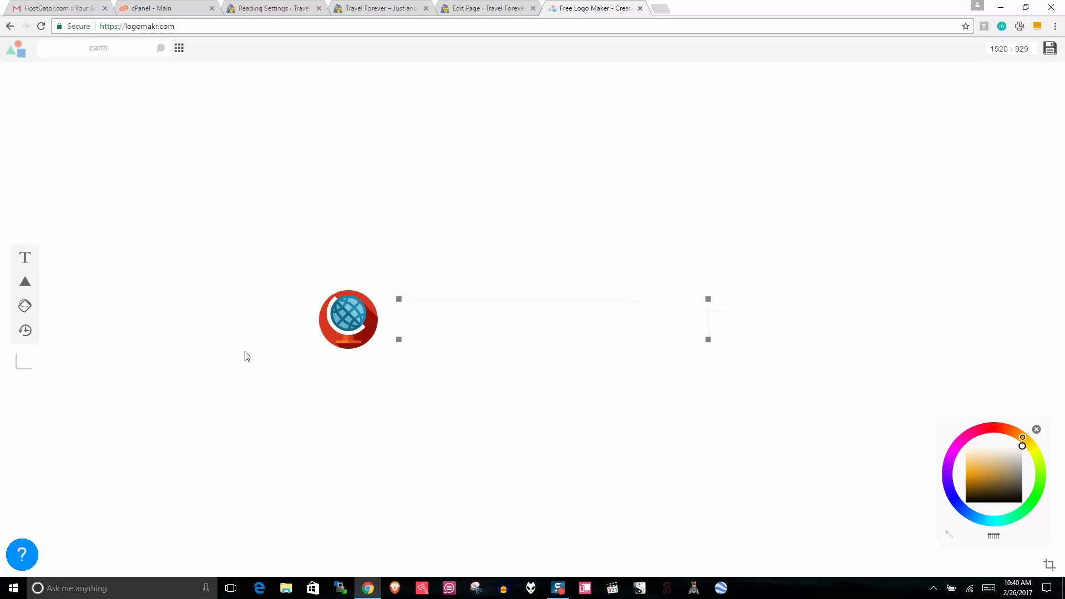
pyautogui.click(1050, 49)
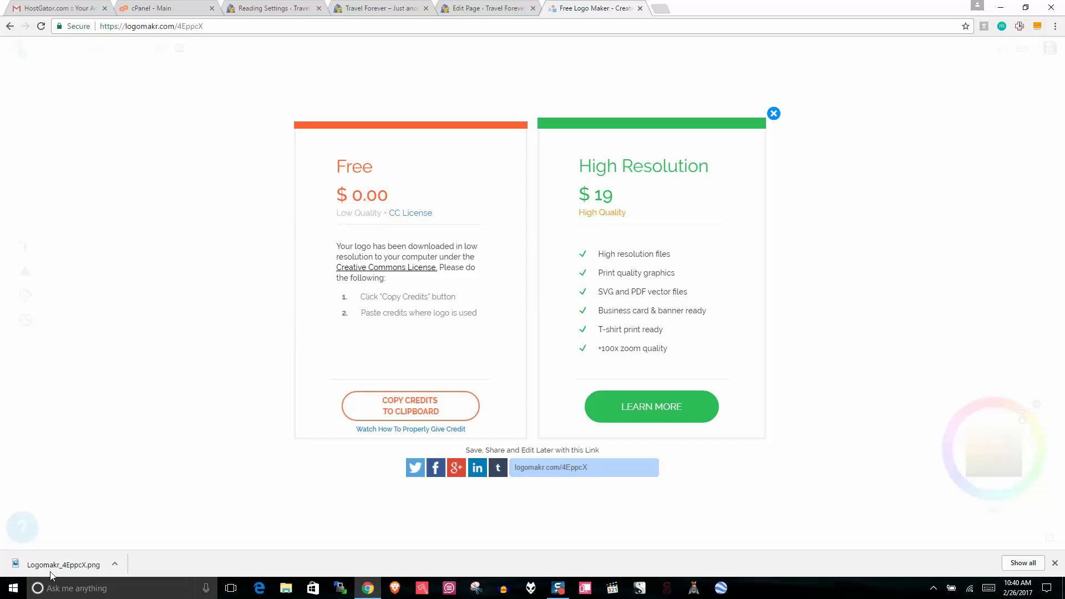
# Step: Drag the downloaded logo PNG onto the desktop and rename it 'logo', accepting 'logo (2)'
pyautogui.click(1026, 7)
pyautogui.moveTo(366, 541); pyautogui.dragTo(25, 51)
pyautogui.rightClick(20, 24)
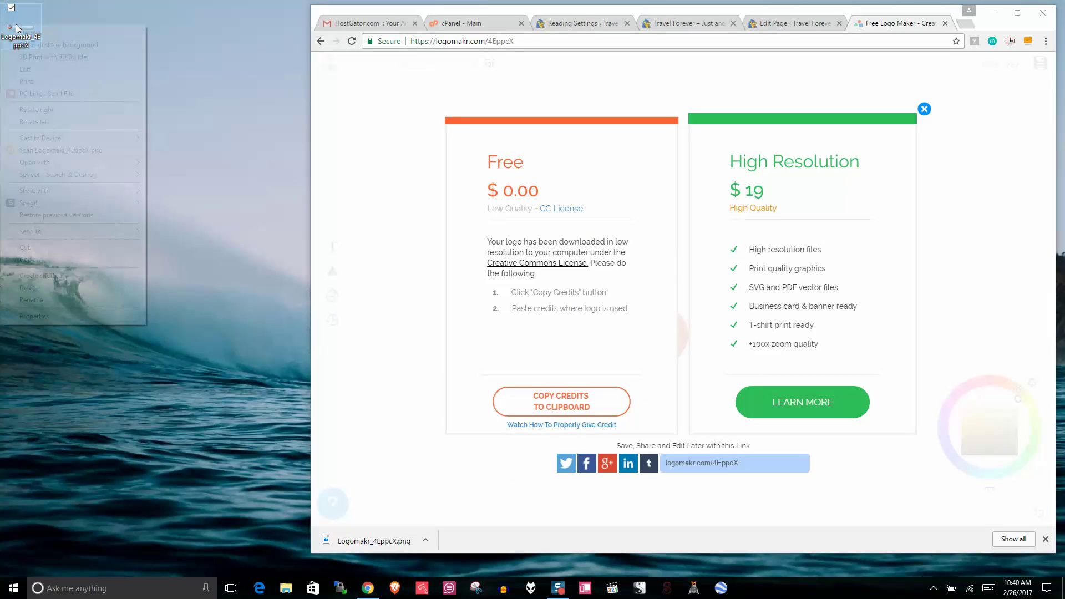
pyautogui.click(29, 300)
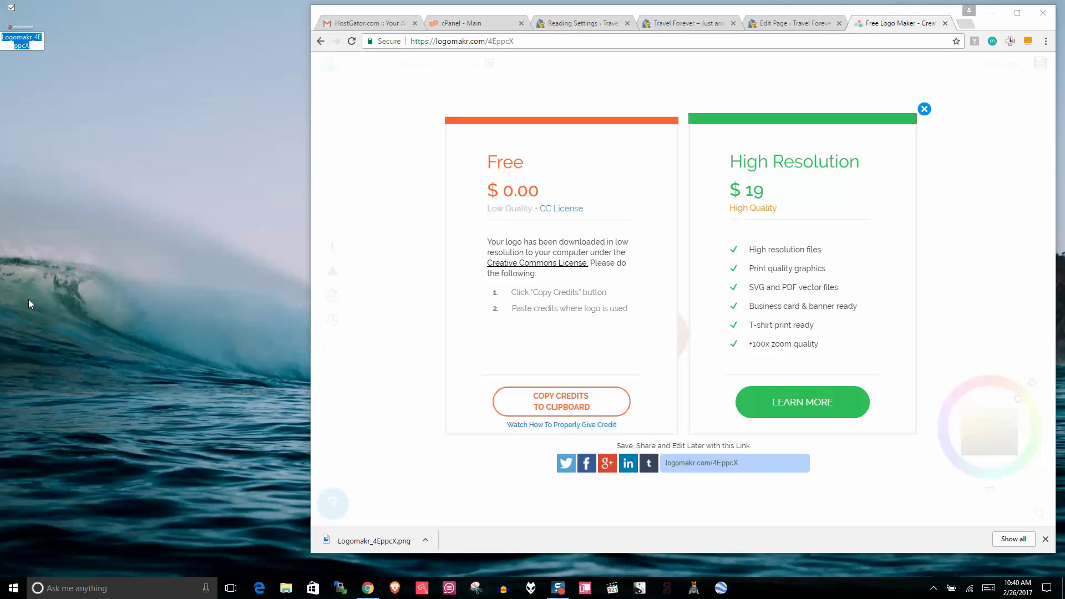
pyautogui.press('BackSpace')
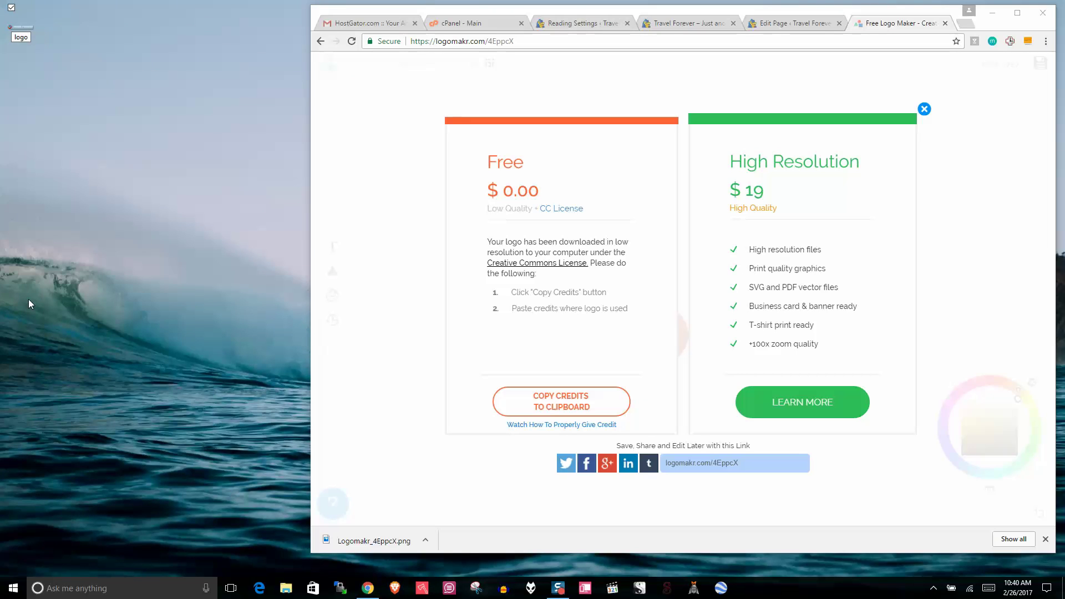
pyautogui.write('logo')
pyautogui.press('Return')
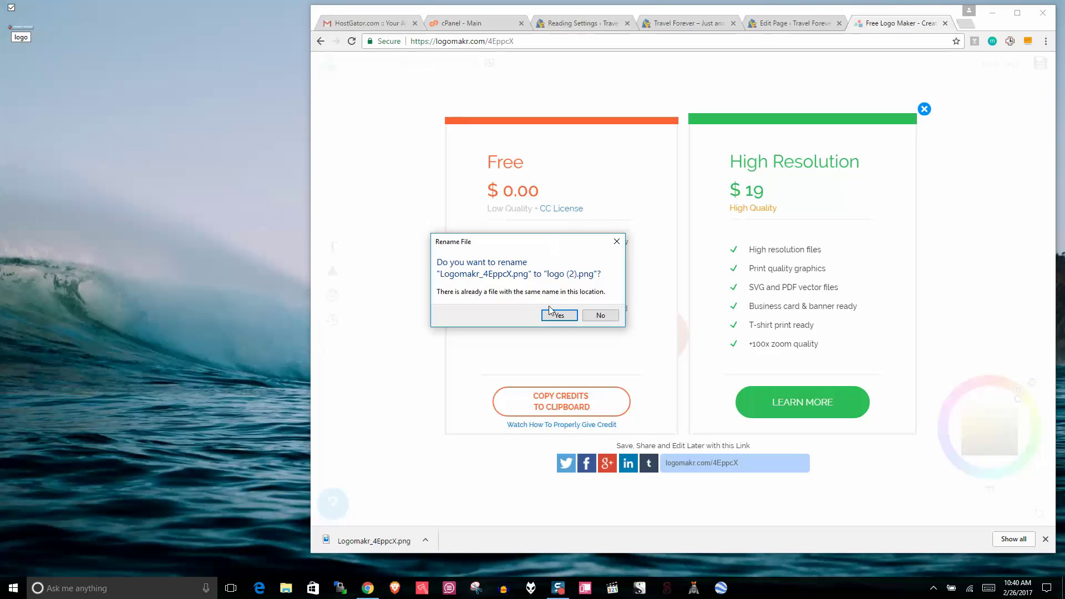
pyautogui.click(557, 315)
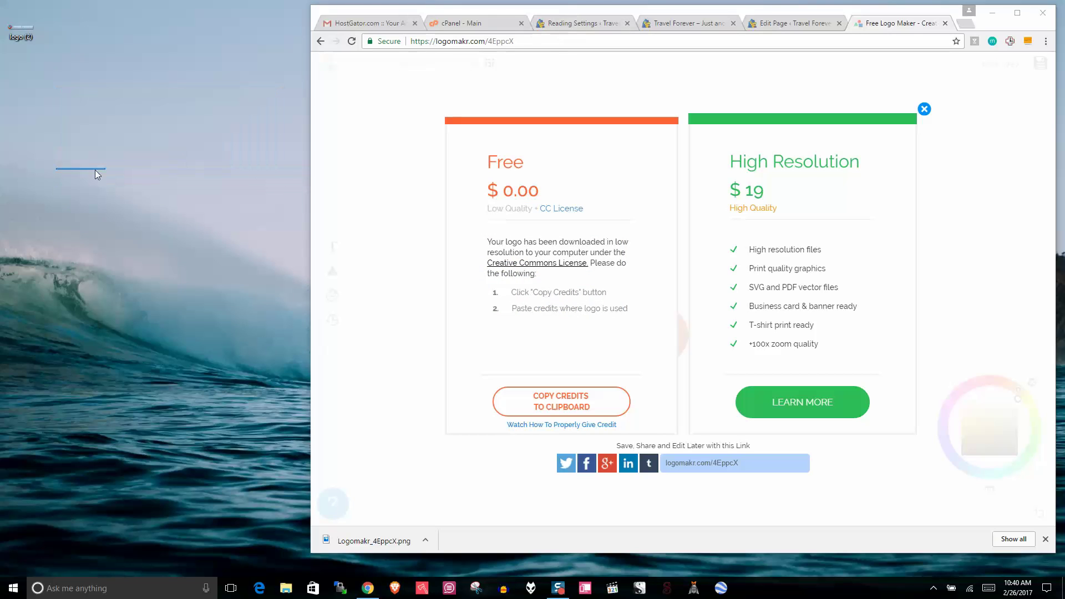
# Step: Rename the 'logo (2)' file on the desktop to 'my logo'
pyautogui.rightClick(13, 36)
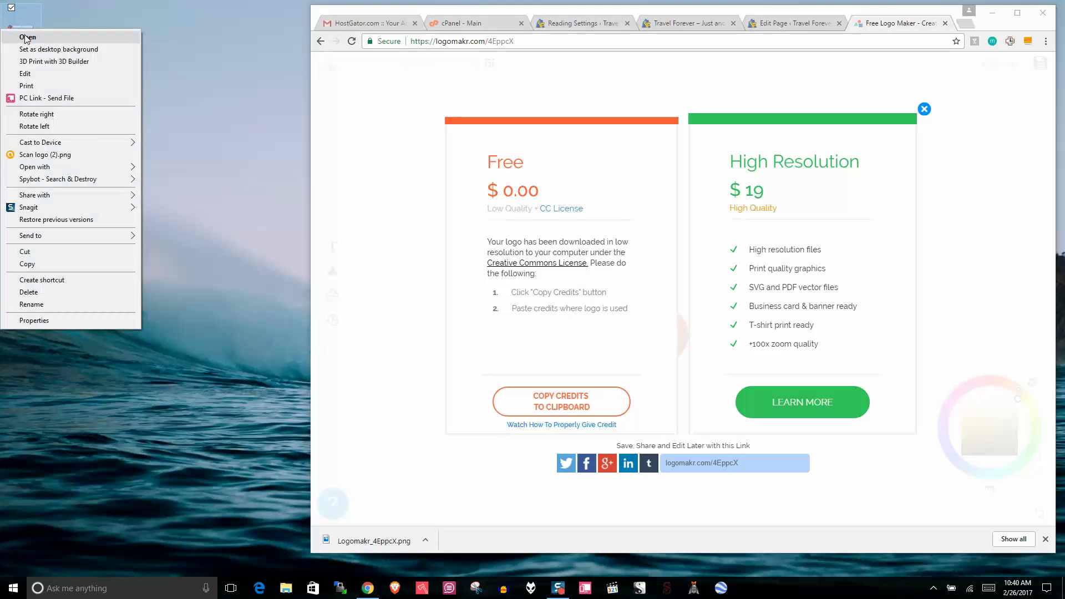
pyautogui.click(61, 305)
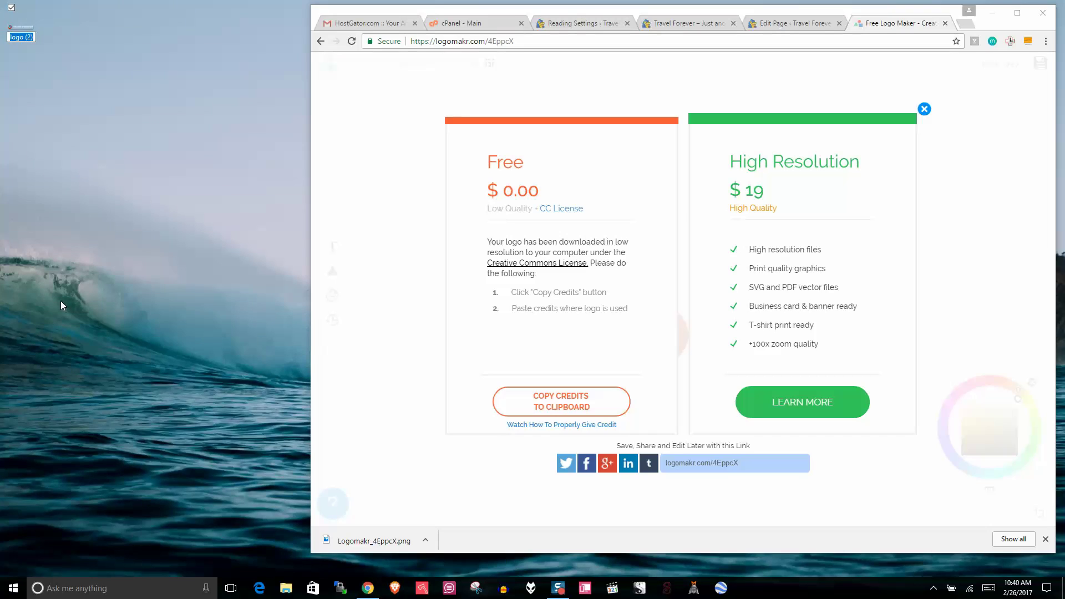
pyautogui.write('my logo')
pyautogui.press('Return')
# Step: Open the Travel Forever front page from the admin bar in a new, maximized tab
pyautogui.click(801, 27)
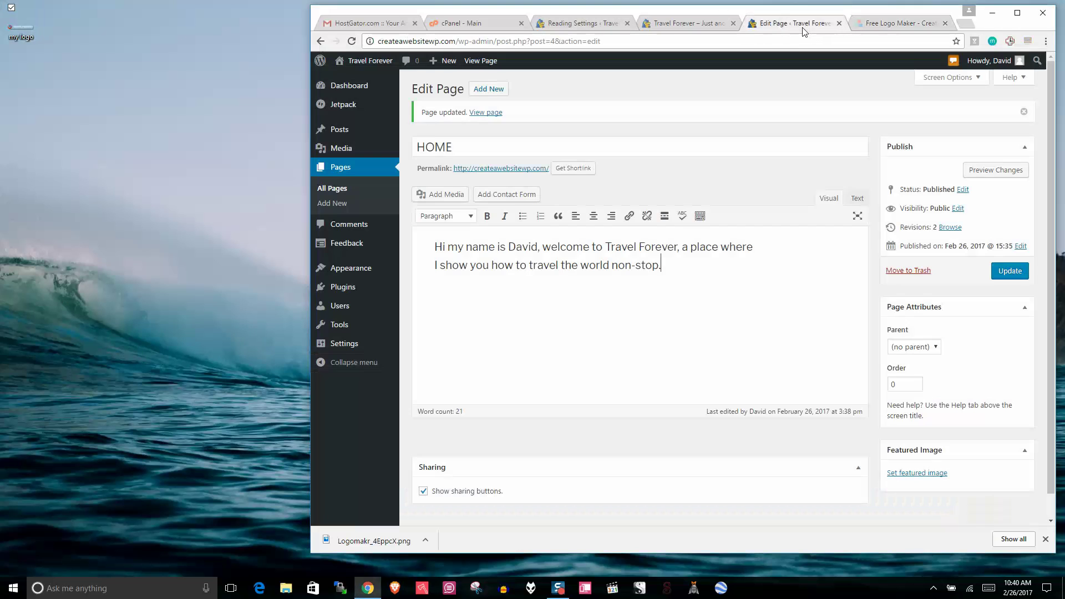
pyautogui.rightClick(345, 59)
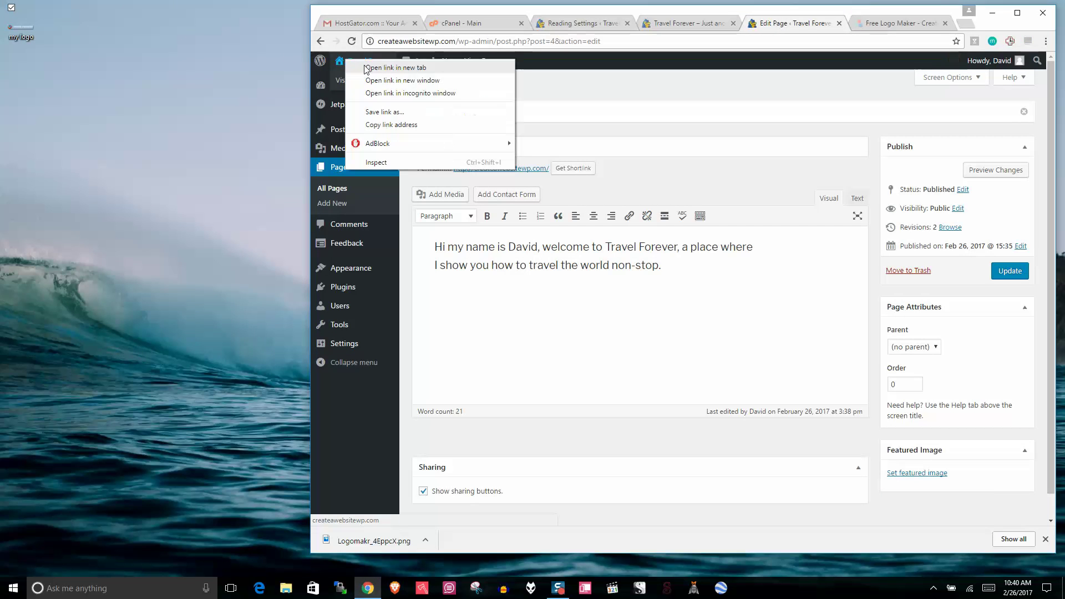
pyautogui.click(395, 68)
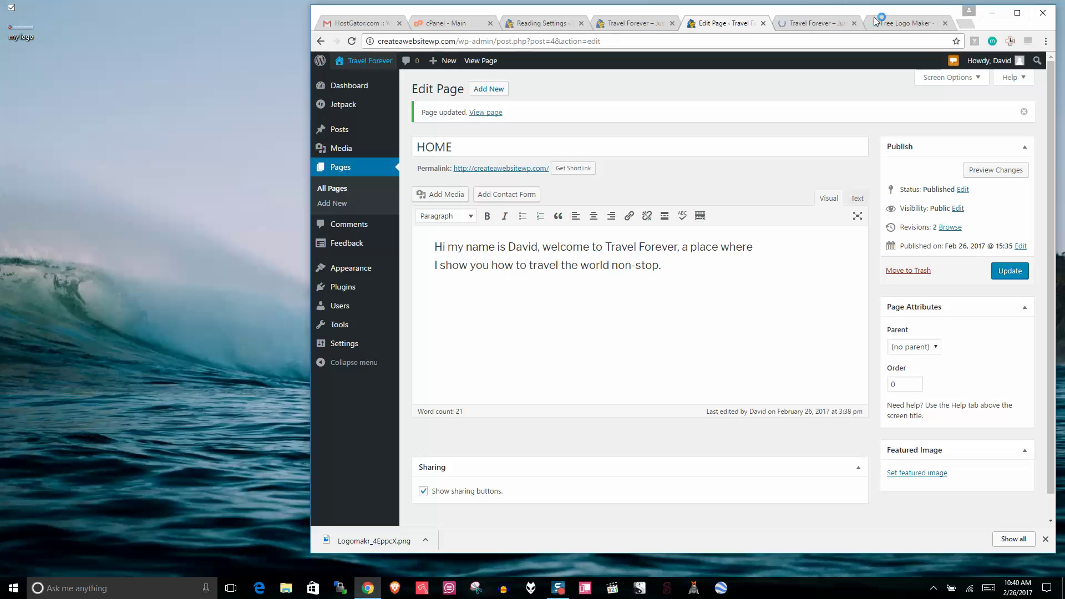
pyautogui.click(812, 23)
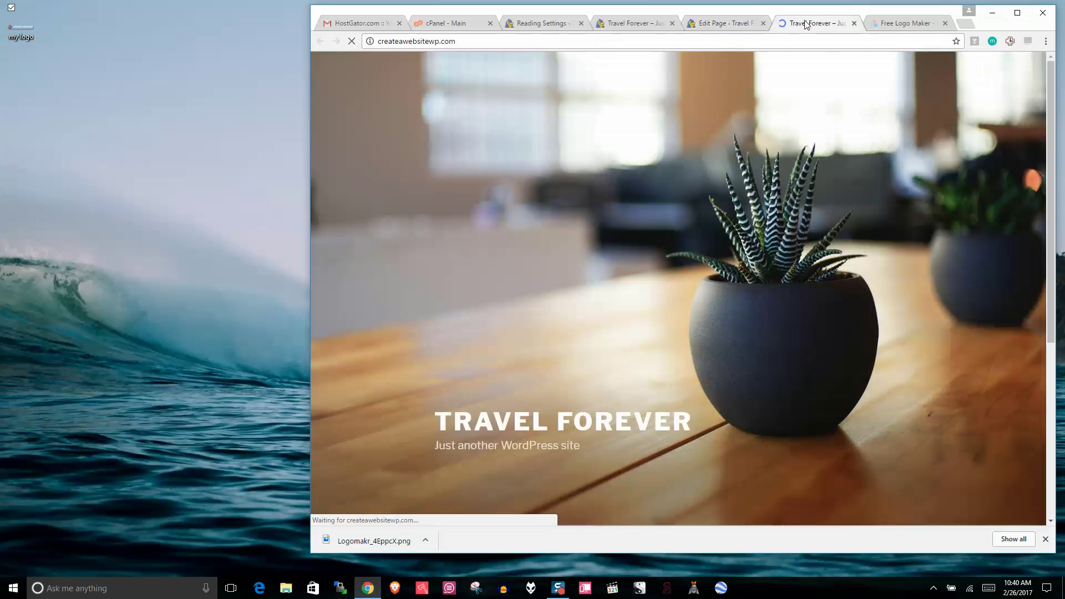
pyautogui.click(1018, 12)
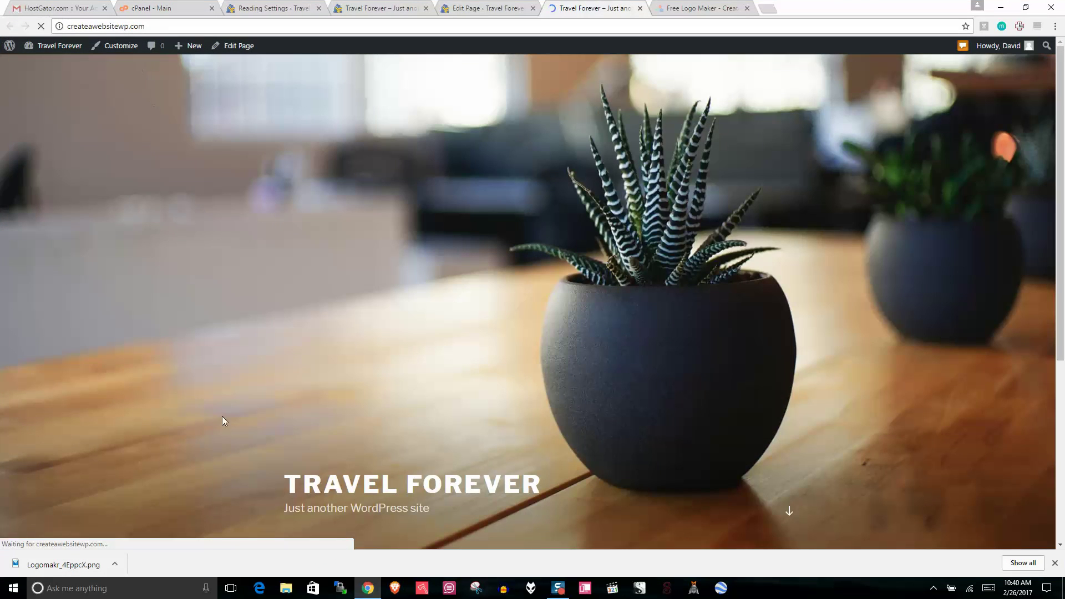
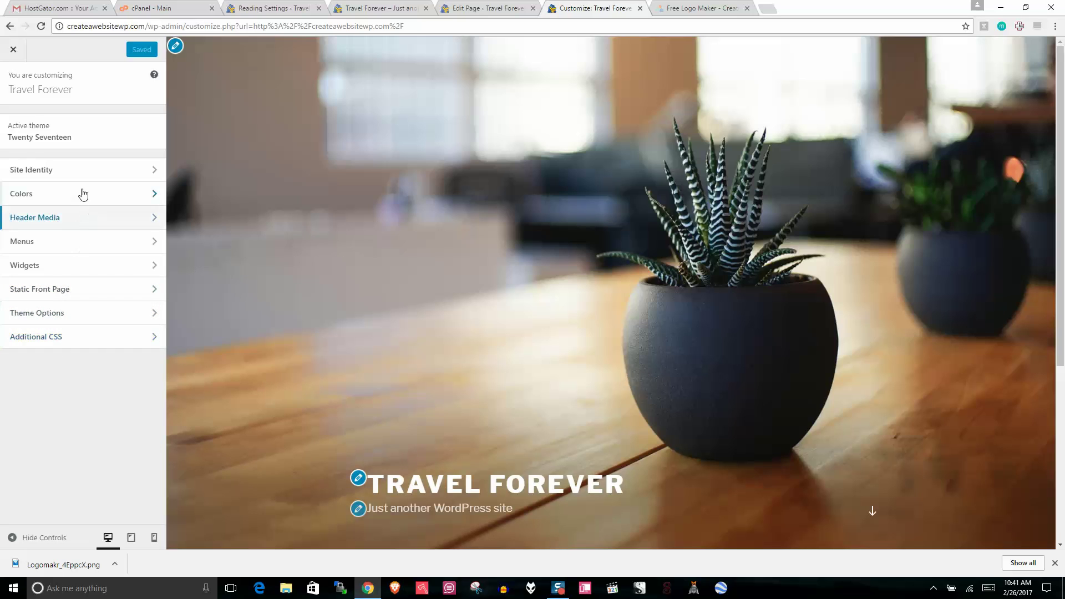
# Step: Upload 'my logo.png' as the site logo and crop it to the logo's full width
pyautogui.click(81, 172)
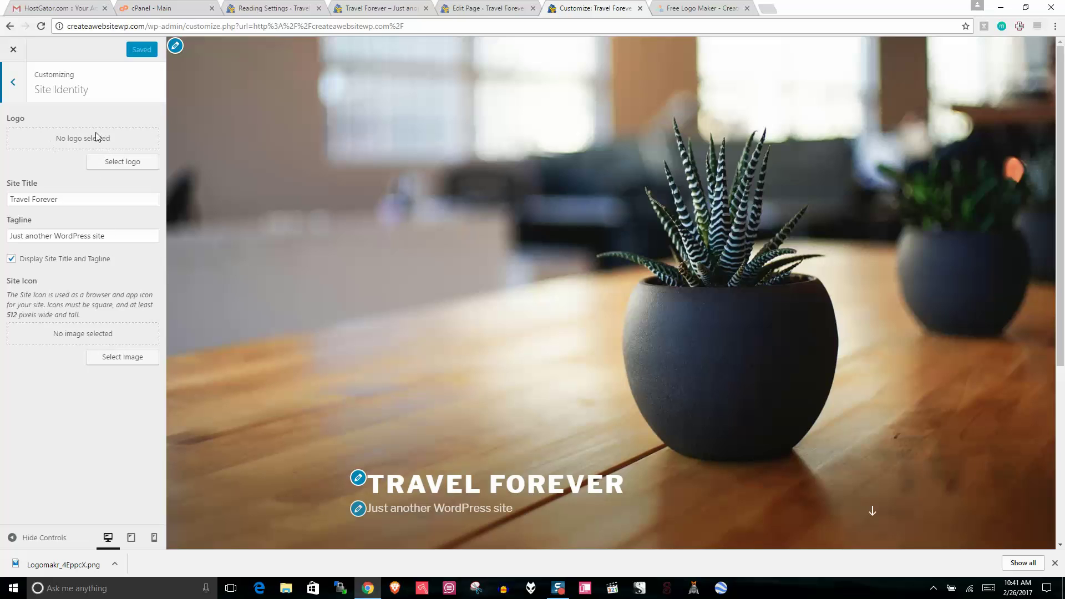
pyautogui.click(119, 162)
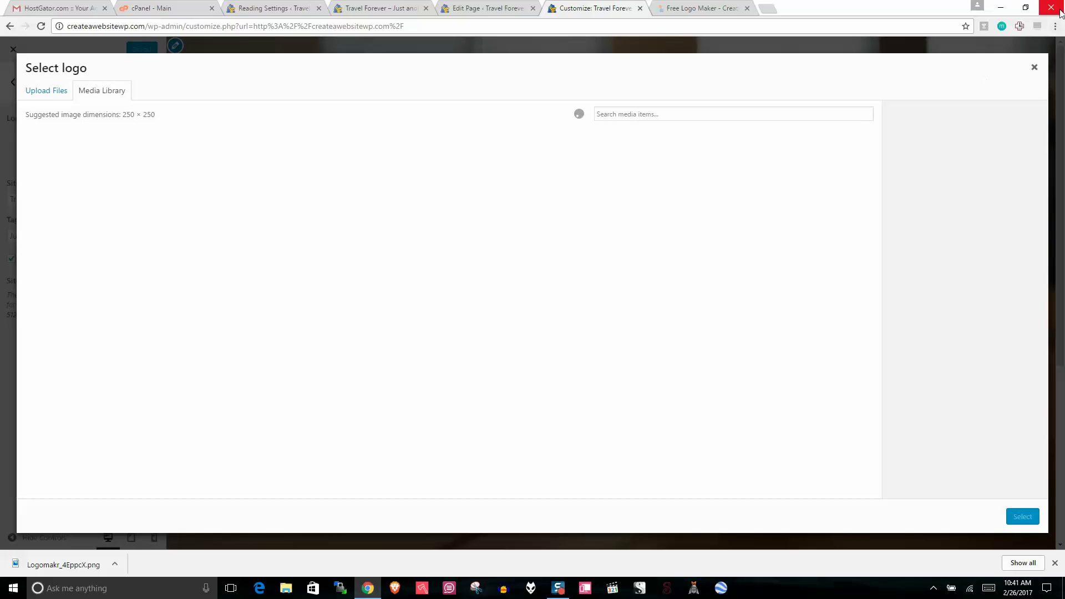
pyautogui.click(1026, 7)
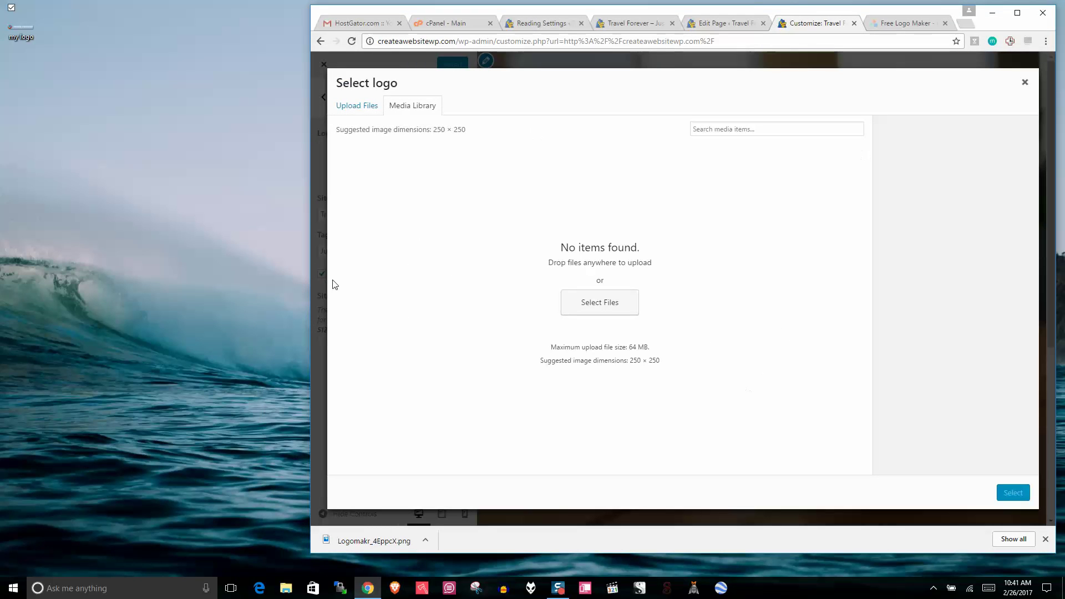
pyautogui.click(16, 20)
pyautogui.moveTo(25, 66); pyautogui.dragTo(557, 238)
pyautogui.click(1017, 12)
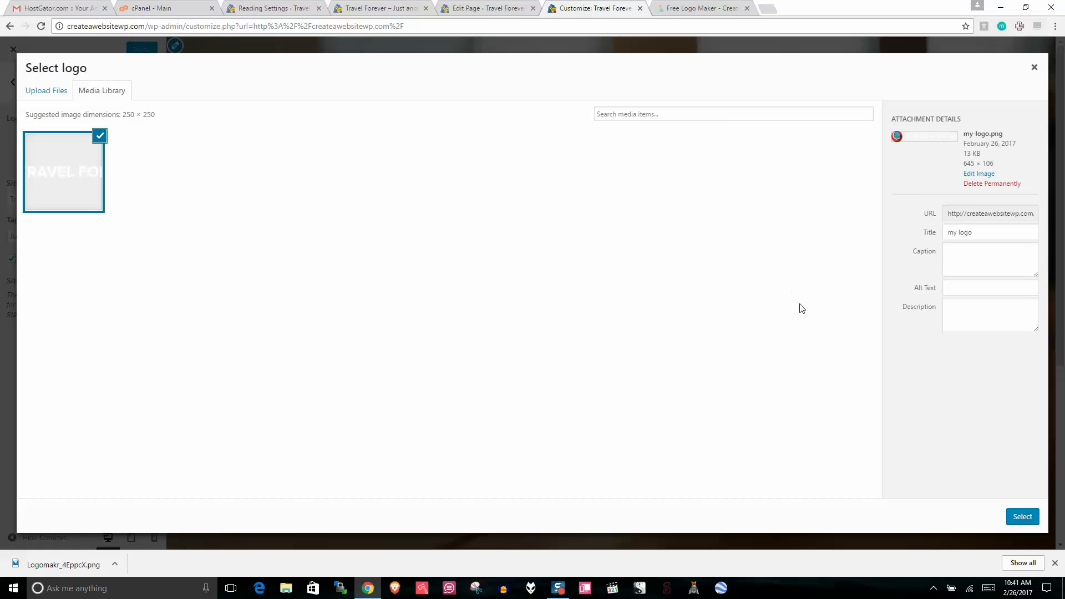
pyautogui.click(1022, 516)
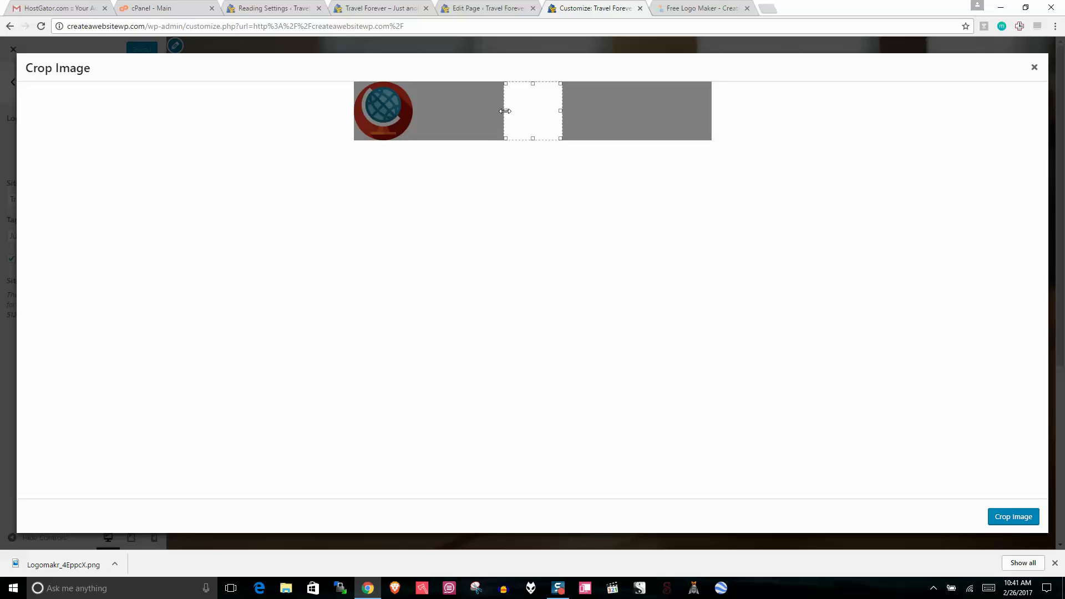
pyautogui.moveTo(504, 123); pyautogui.dragTo(292, 110)
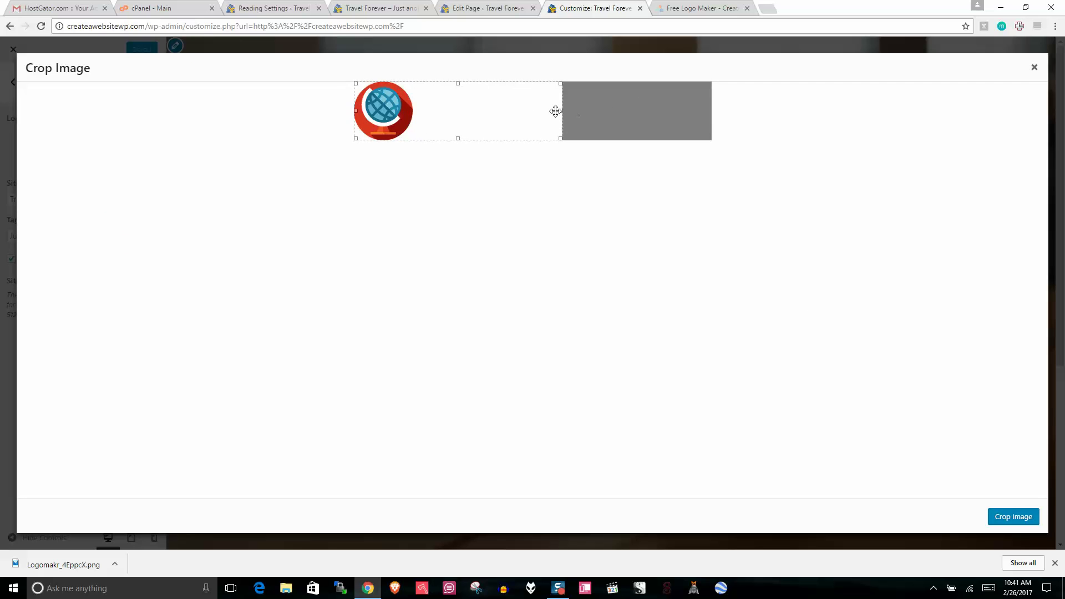
pyautogui.moveTo(561, 109); pyautogui.dragTo(750, 106)
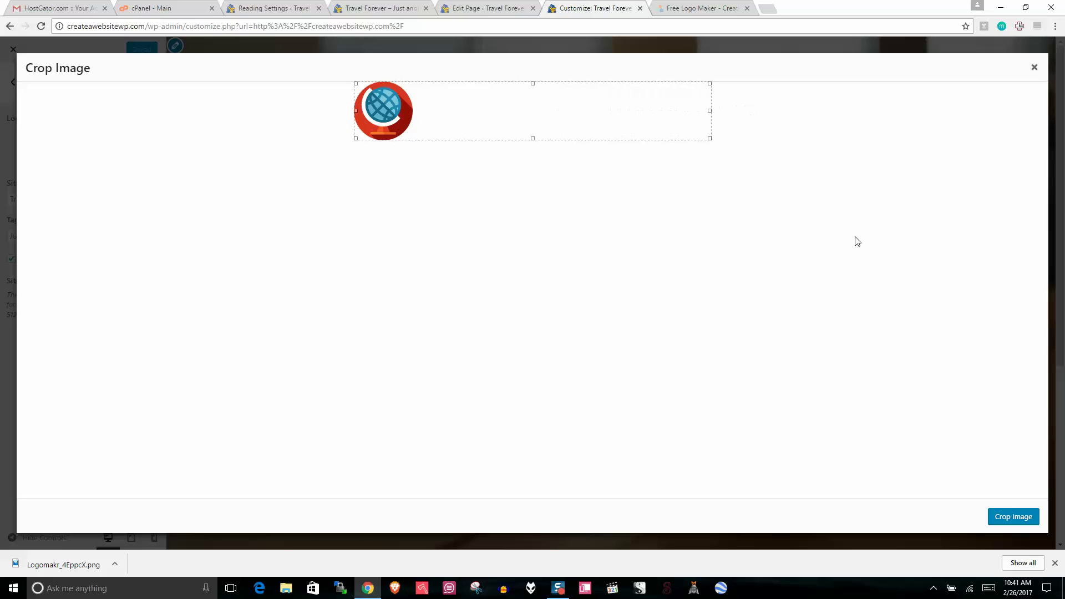
pyautogui.click(1020, 517)
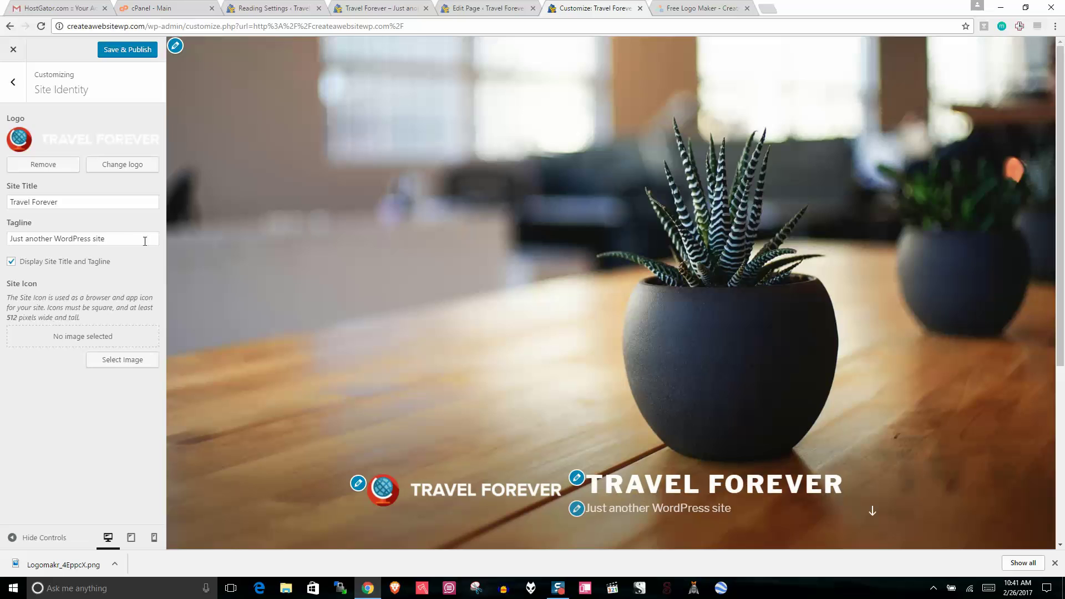
# Step: Clear the Site Title and Tagline fields, then save and publish the changes
pyautogui.tripleClick(93, 199)
pyautogui.press('BackSpace')
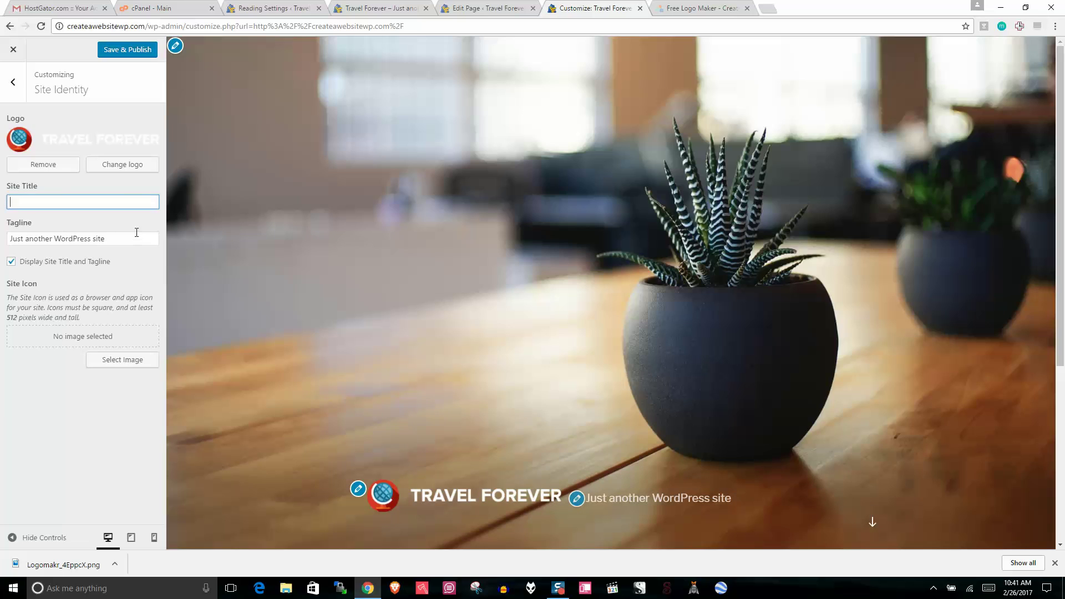
pyautogui.click(134, 236)
pyautogui.tripleClick(134, 237)
pyautogui.press('BackSpace')
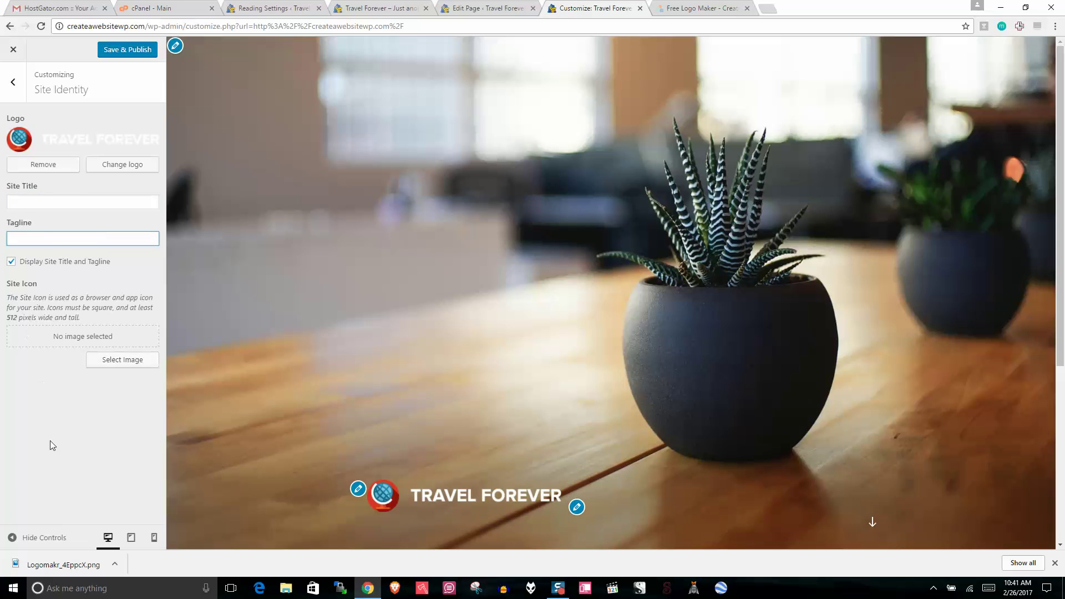
pyautogui.click(122, 51)
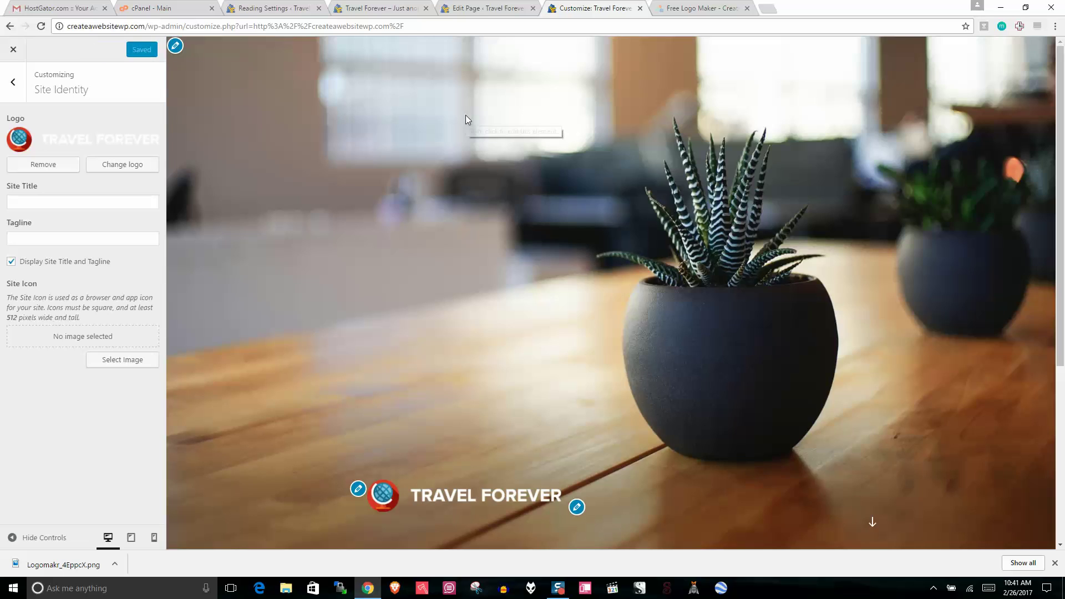
pyautogui.scroll(-5, 620, 299)
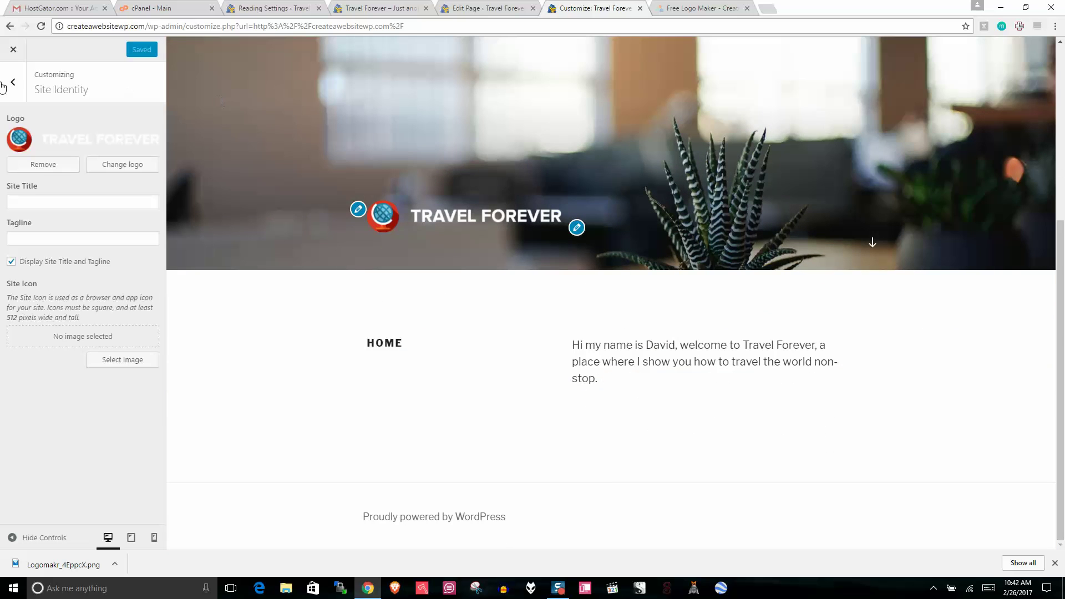
# Step: Close the Customizer and look over the live home page with its new logo
pyautogui.click(14, 49)
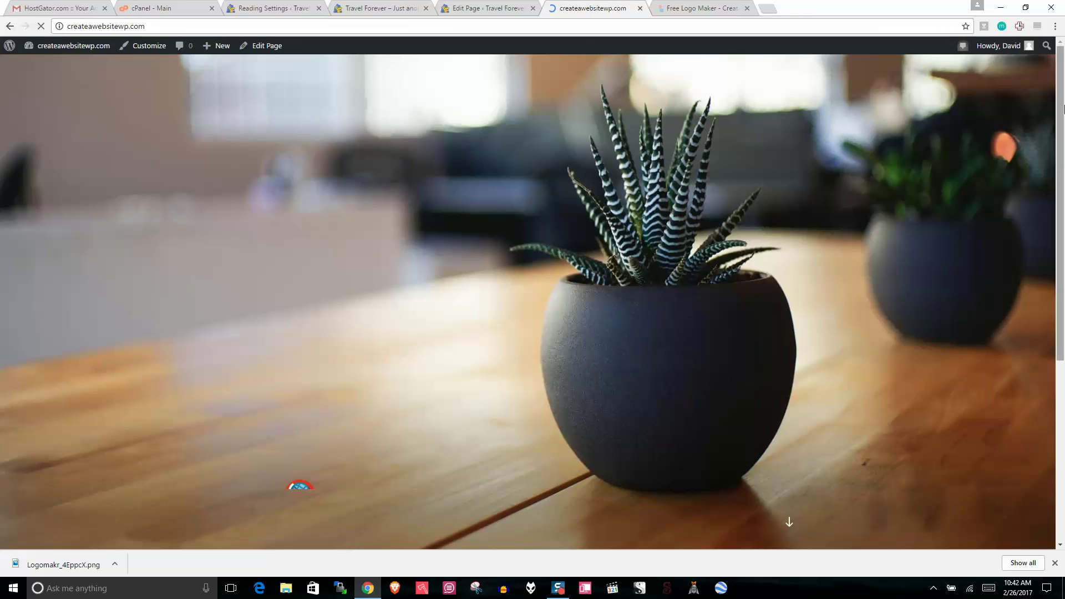
pyautogui.moveTo(1061, 155); pyautogui.dragTo(1064, 289)
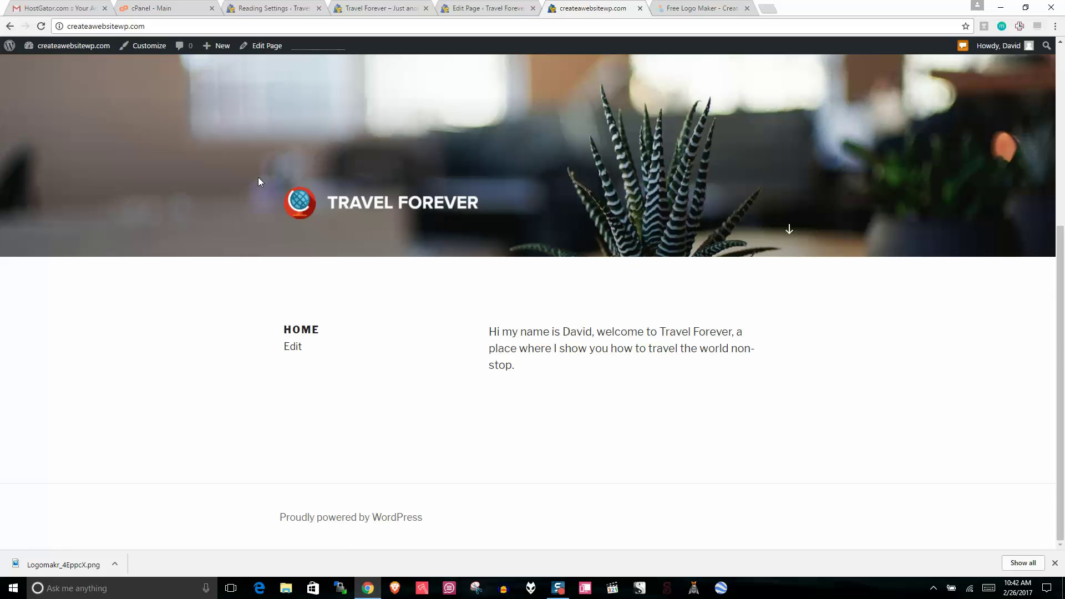
pyautogui.moveTo(519, 370); pyautogui.dragTo(489, 331)
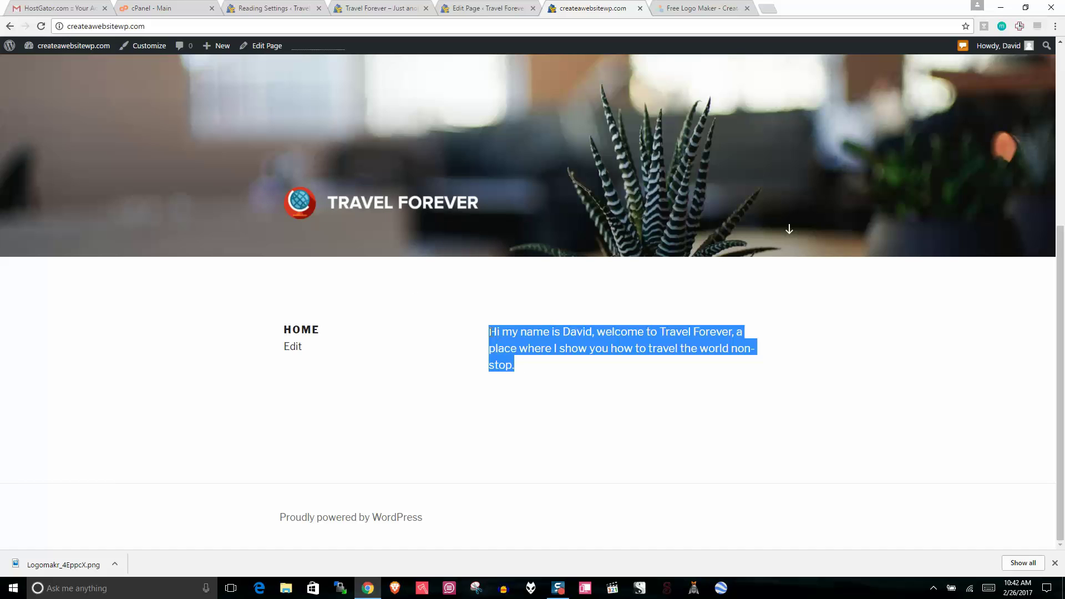
pyautogui.click(284, 331)
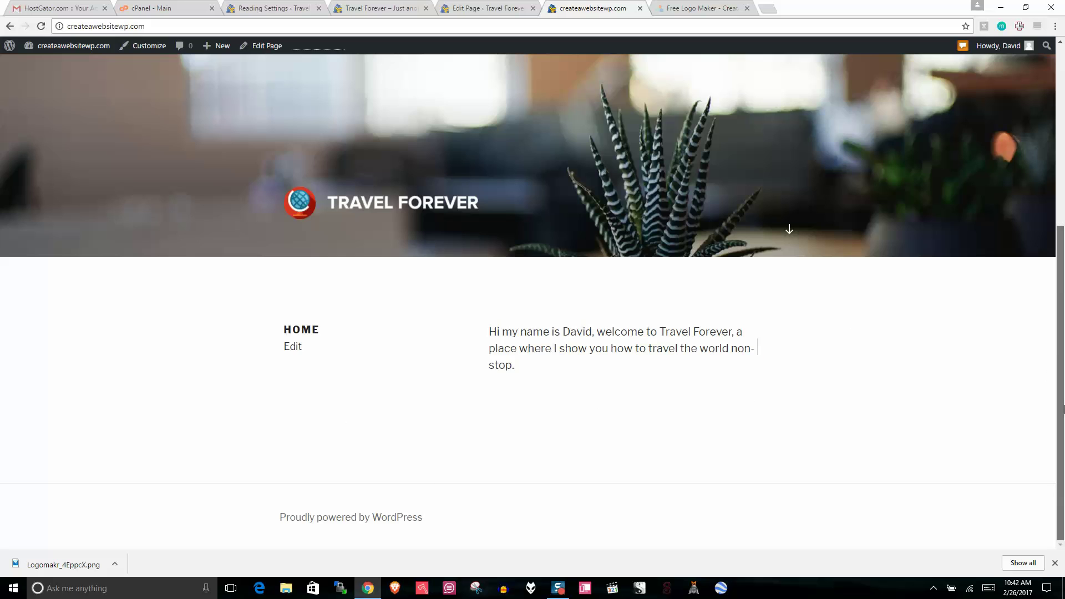
# Step: Dismiss the downloads bar and go back into the site Customizer
pyautogui.moveTo(1059, 377); pyautogui.dragTo(1055, 215)
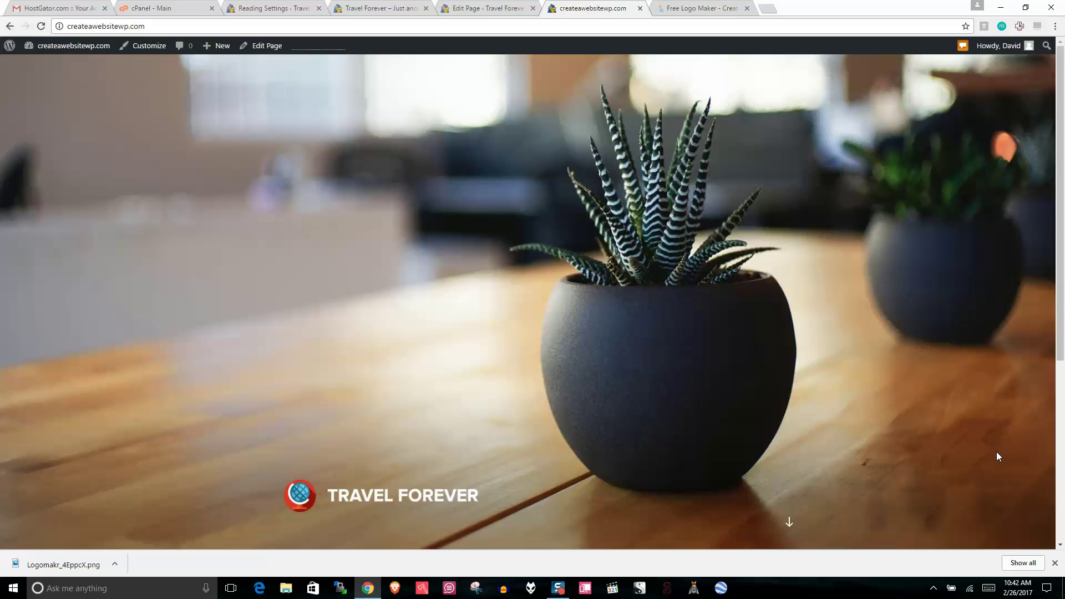
pyautogui.click(1054, 563)
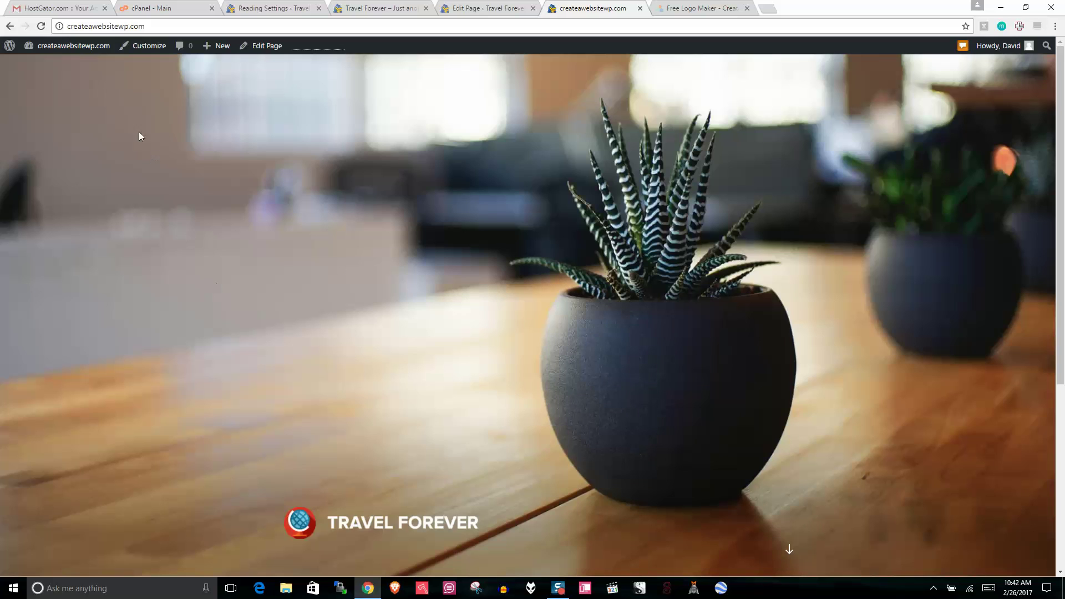
pyautogui.click(145, 47)
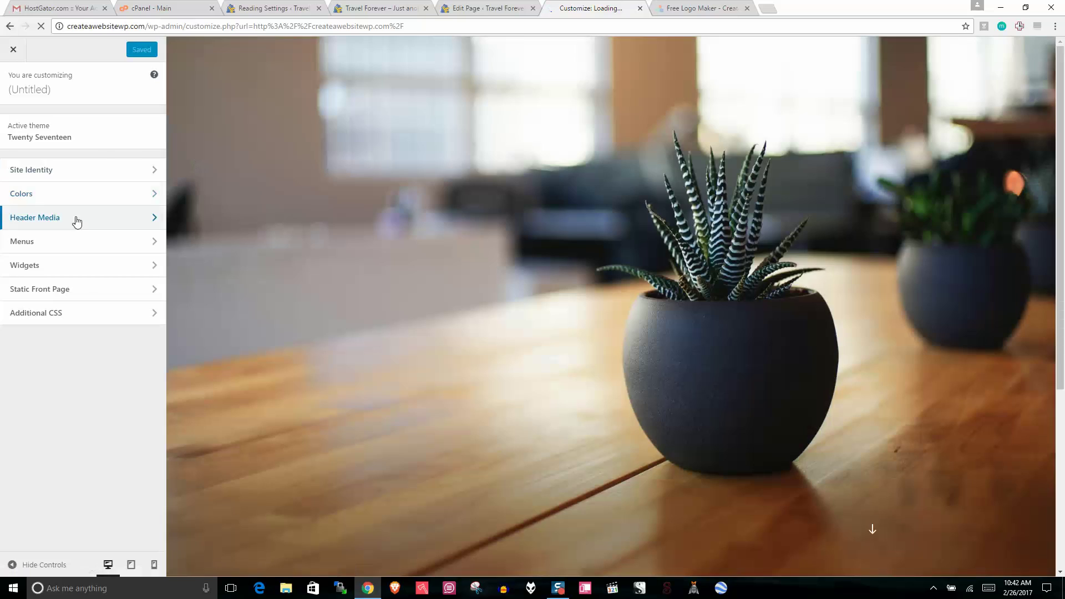
# Step: Open Header Media and click into the YouTube header video URL field
pyautogui.click(79, 218)
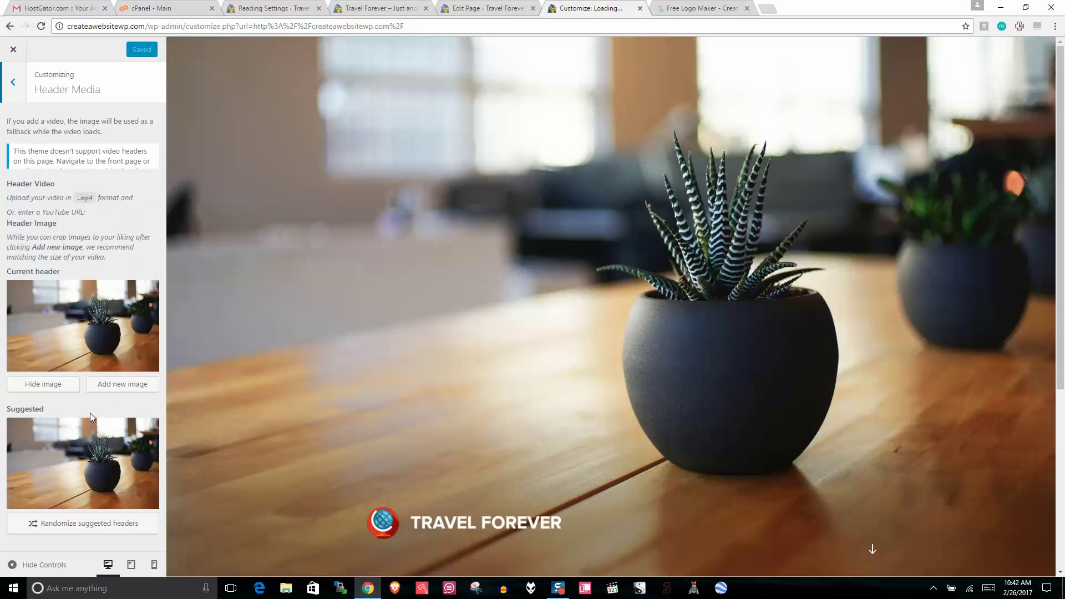
pyautogui.click(37, 273)
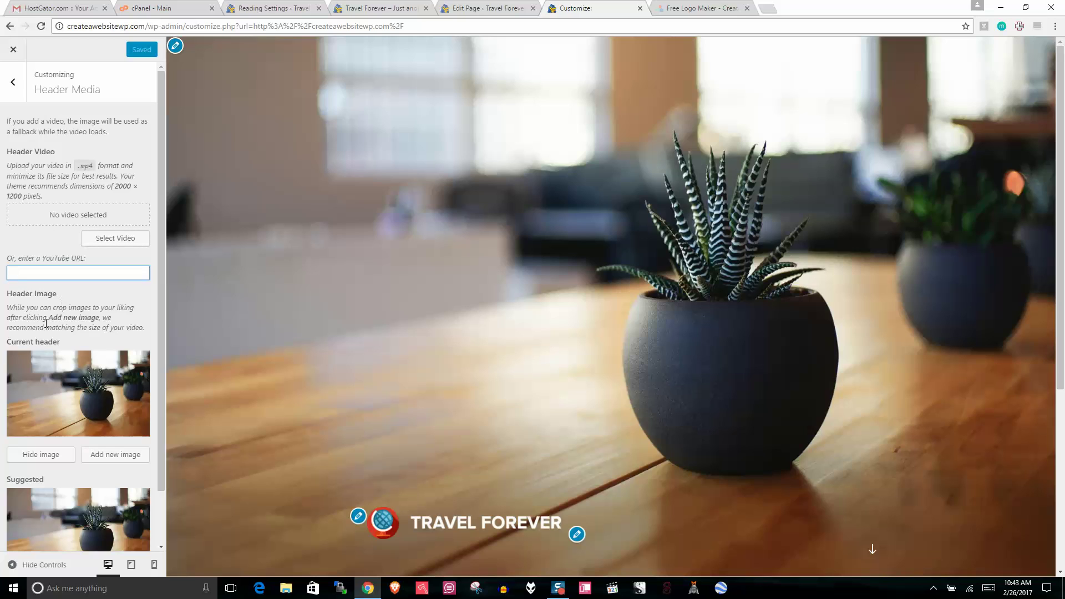
pyautogui.click(26, 267)
# Step: Open unsplash.com in a new tab and search for 'travel' photos
pyautogui.click(768, 9)
pyautogui.write('unsplash.com')
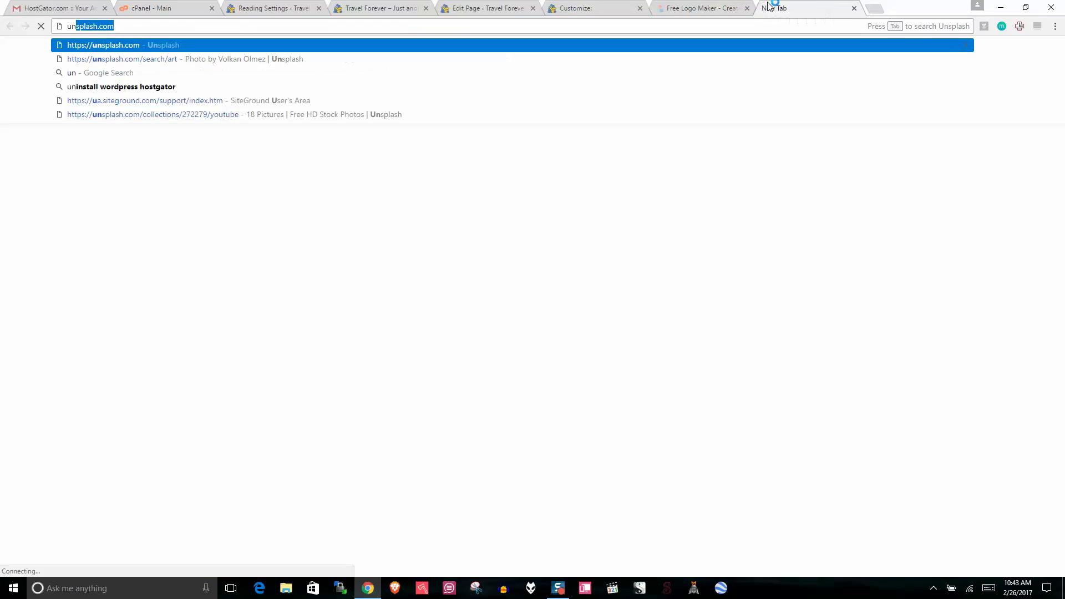
pyautogui.press('Return')
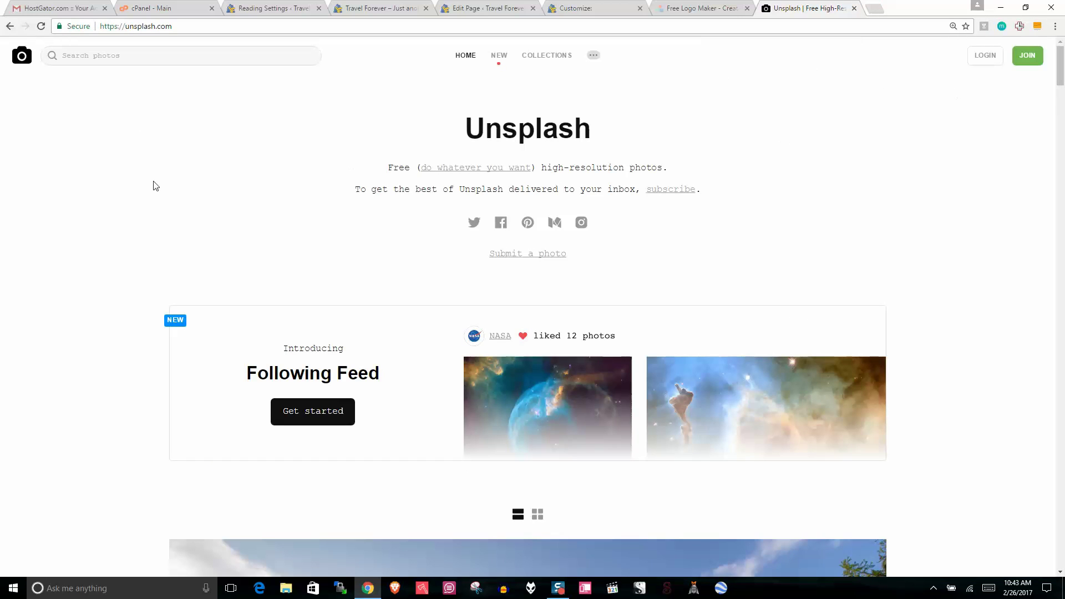
pyautogui.click(151, 57)
pyautogui.write('tra')
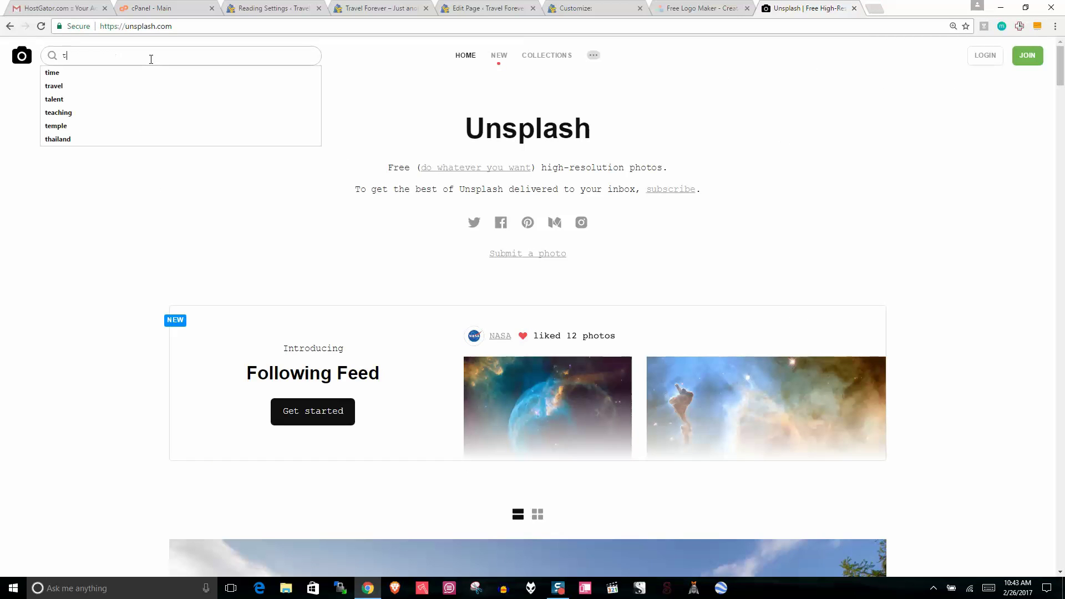
pyautogui.write('vel')
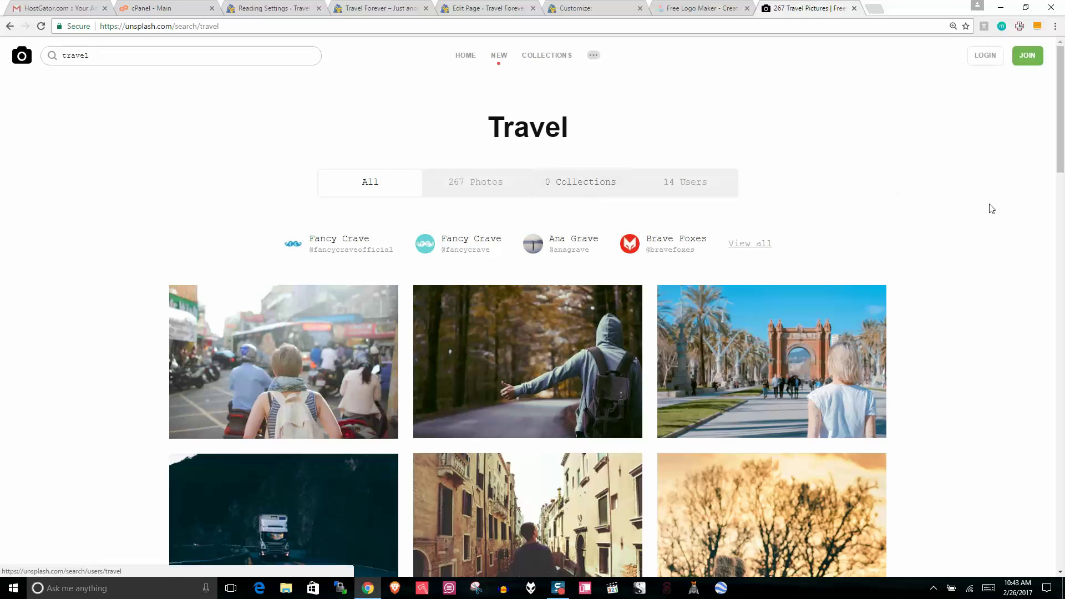
# Step: Download the backpacker street-traffic photo, steven-lewis-342.jpg
pyautogui.scroll(-3, 1016, 152)
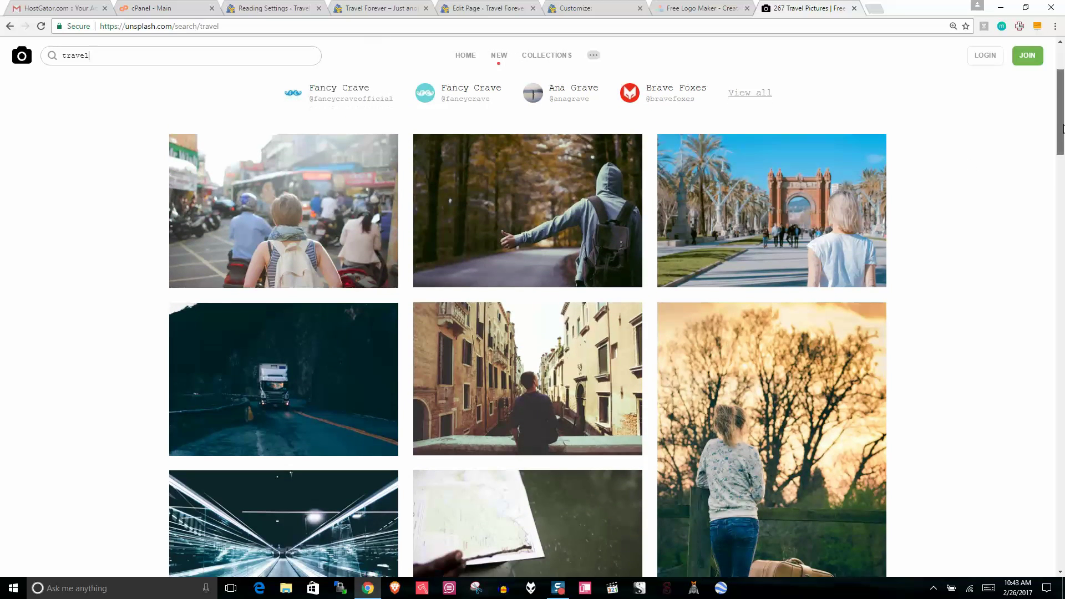
pyautogui.scroll(1, 210, 230)
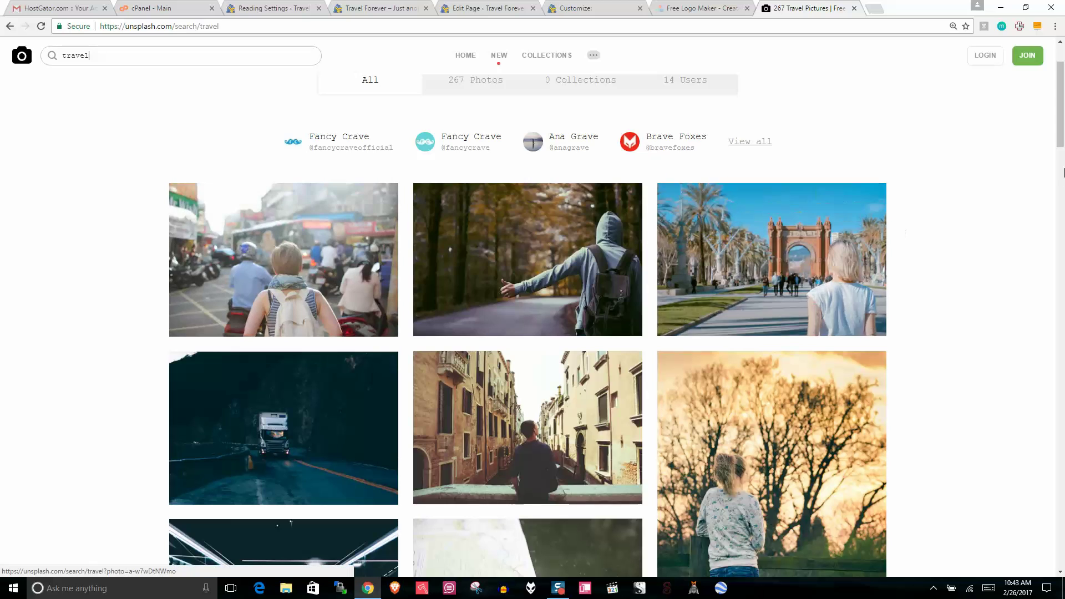
pyautogui.scroll(-1, 1060, 141)
pyautogui.scroll(-2, 1060, 140)
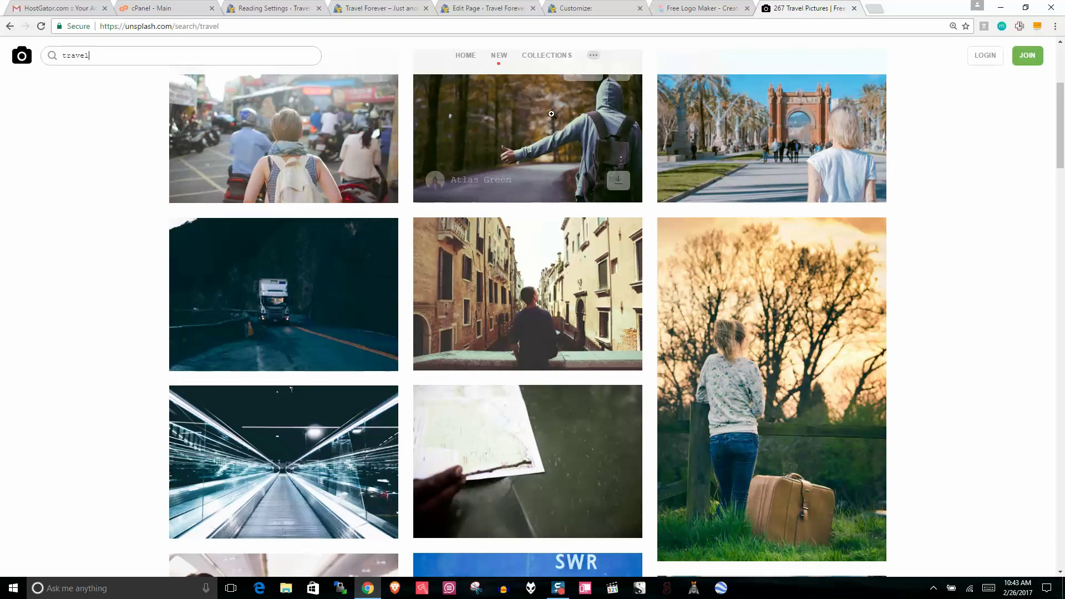
pyautogui.moveTo(1063, 150); pyautogui.dragTo(1064, 125)
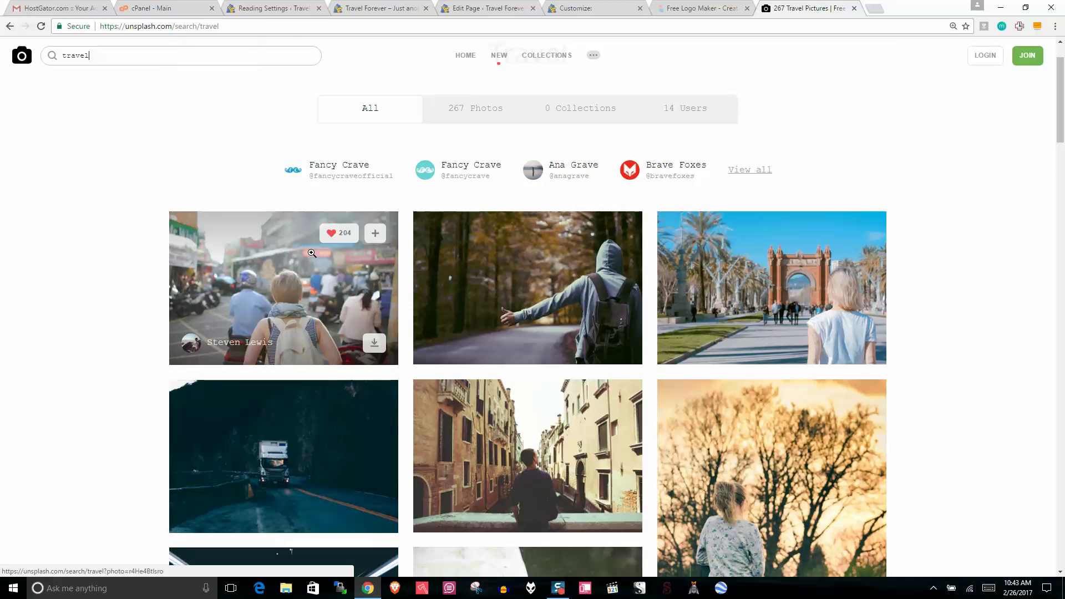
pyautogui.click(382, 342)
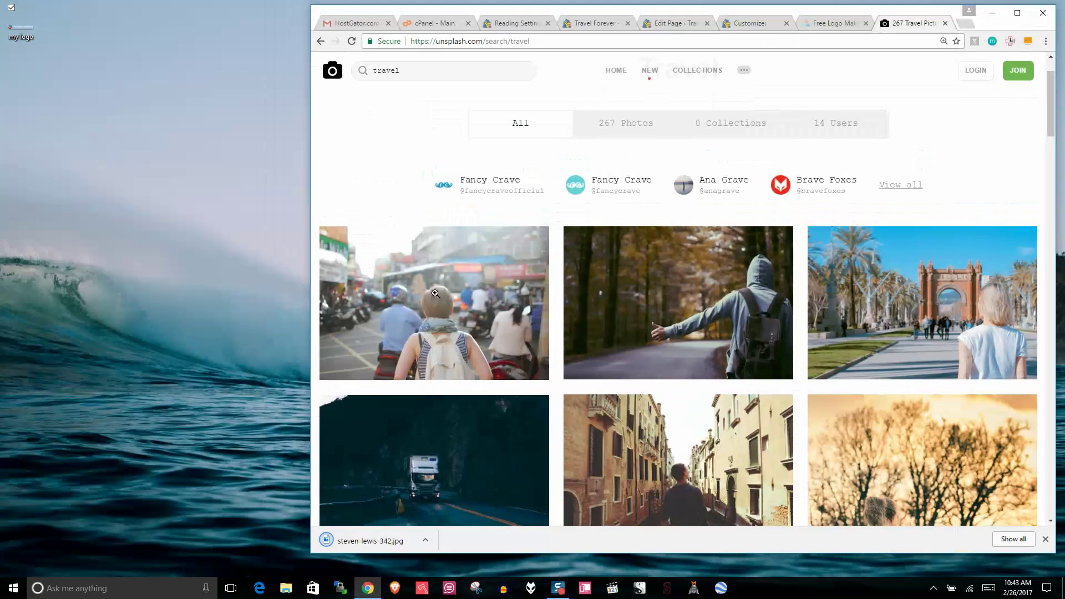
pyautogui.click(1026, 7)
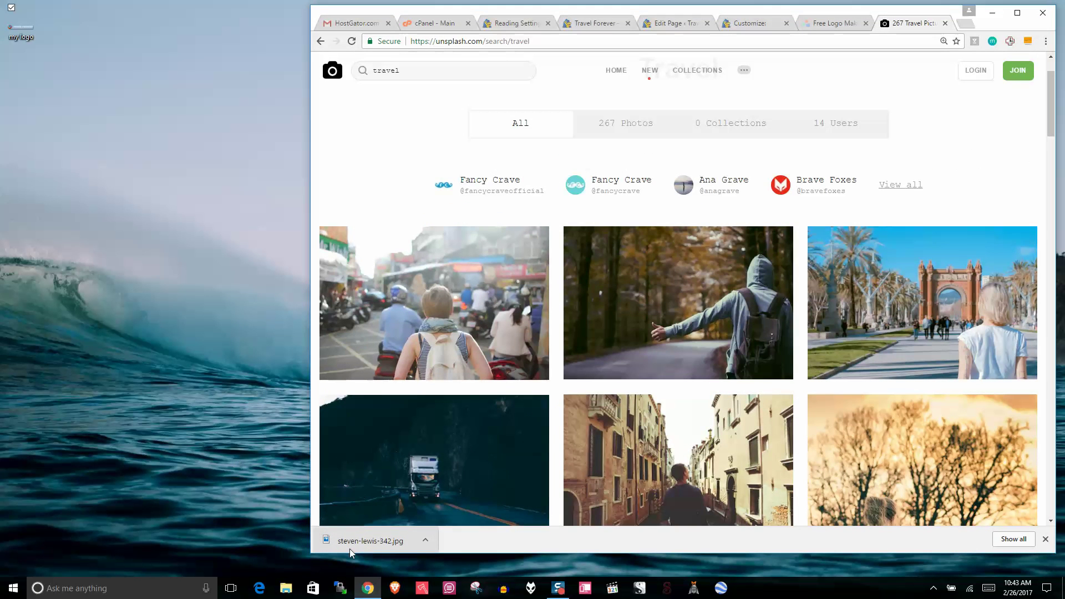
# Step: Copy the downloaded photo onto the desktop and rename it 'travel'
pyautogui.moveTo(381, 543); pyautogui.dragTo(25, 86)
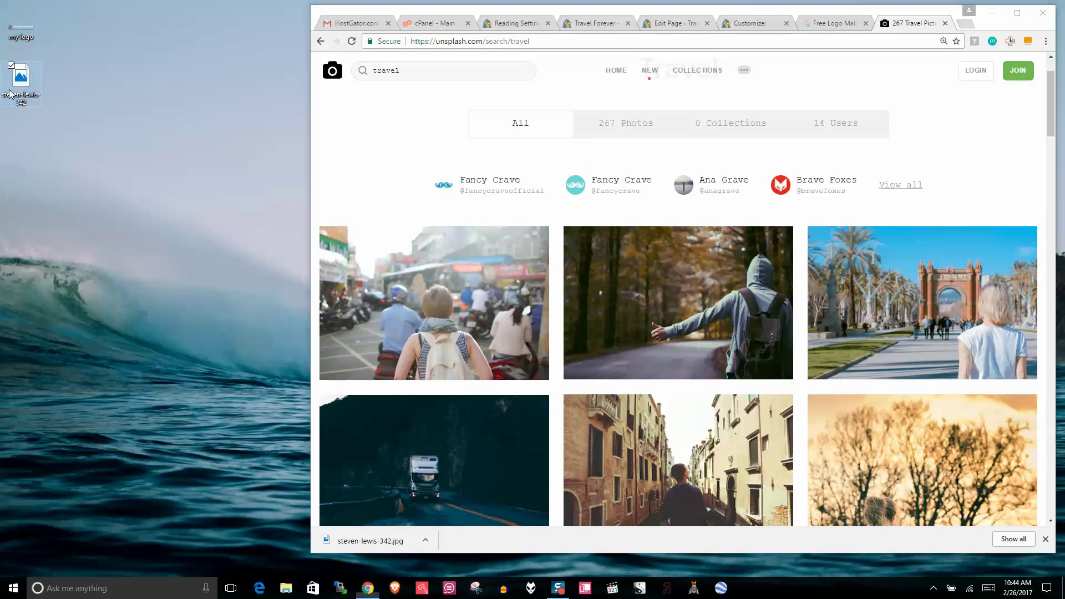
pyautogui.rightClick(6, 85)
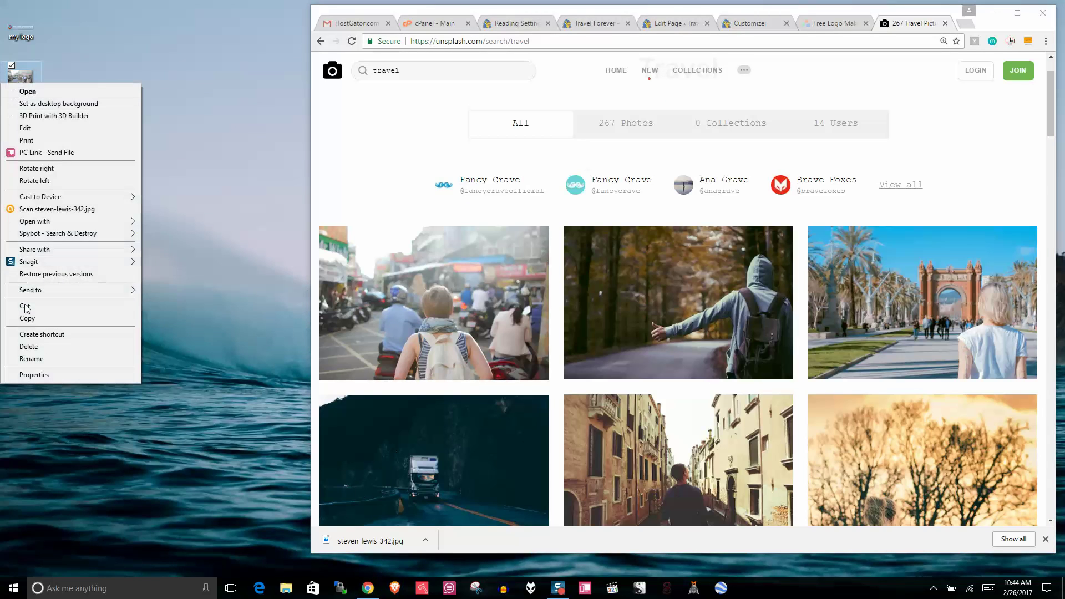
pyautogui.click(44, 348)
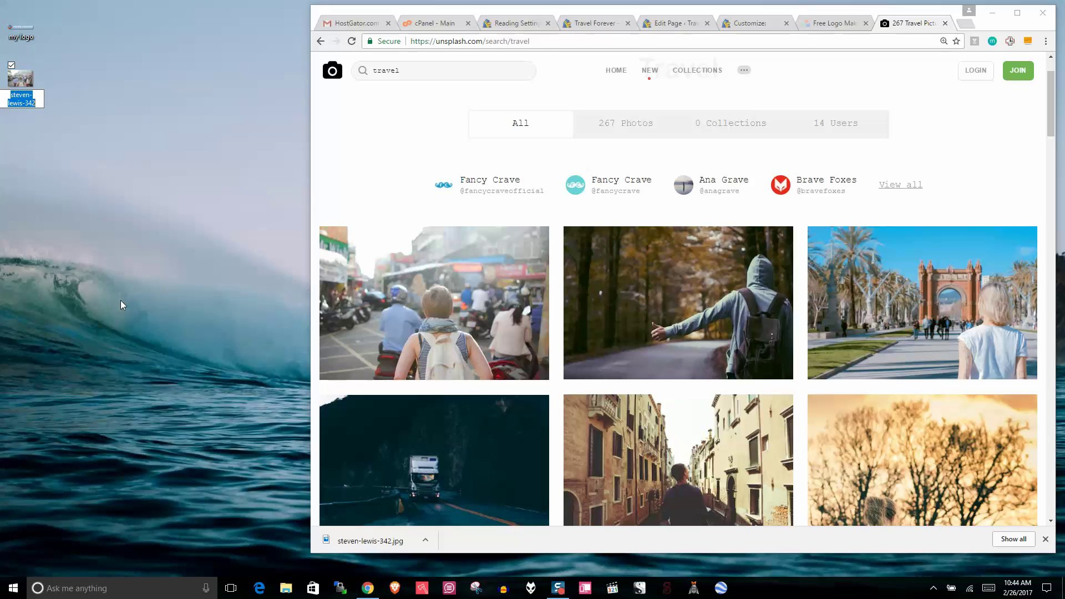
pyautogui.write('tra')
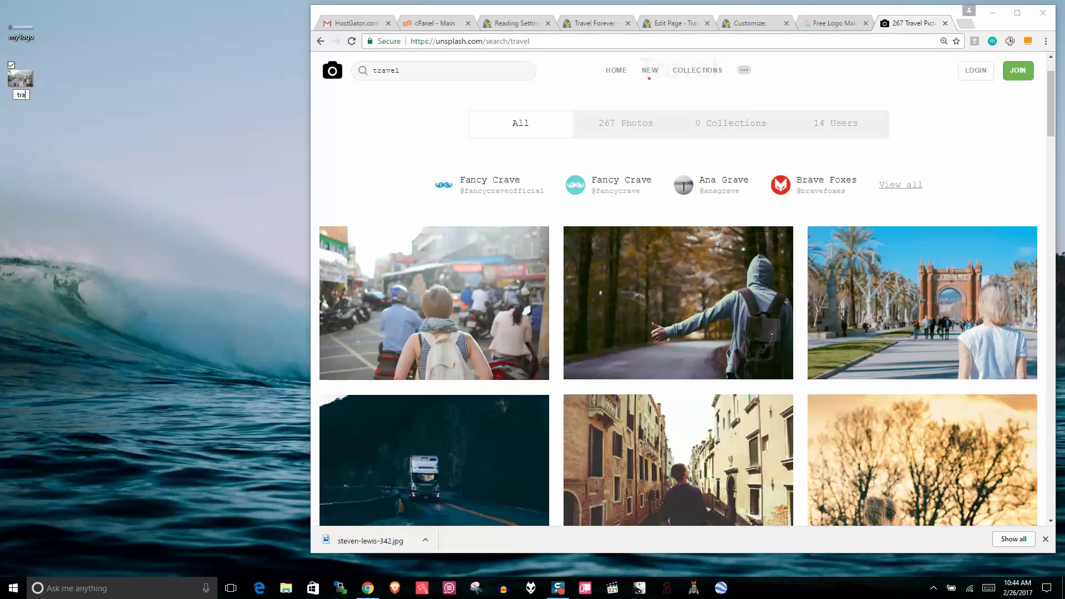
pyautogui.write('vel')
pyautogui.click(121, 301)
# Step: Check travel.jpg's details: 2896 x 1944 pixels and 813 KB
pyautogui.rightClick(31, 82)
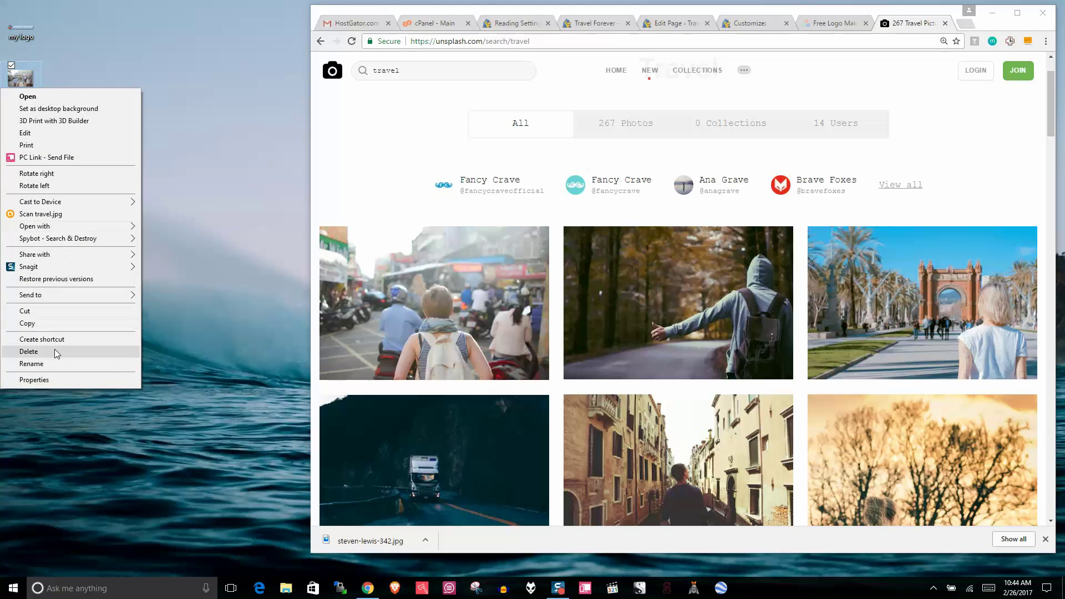
pyautogui.click(51, 381)
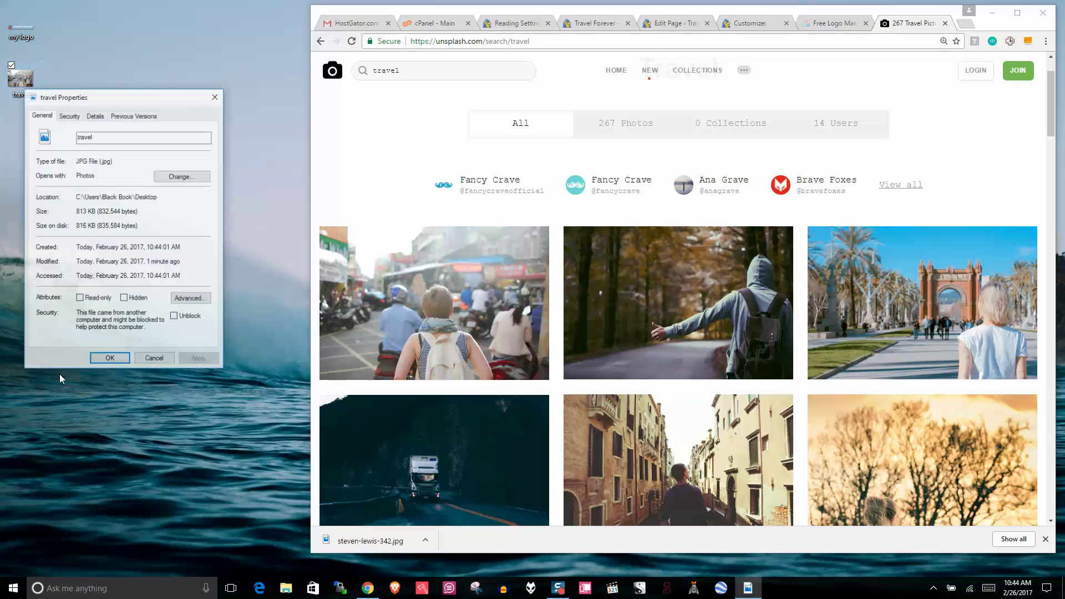
pyautogui.click(96, 115)
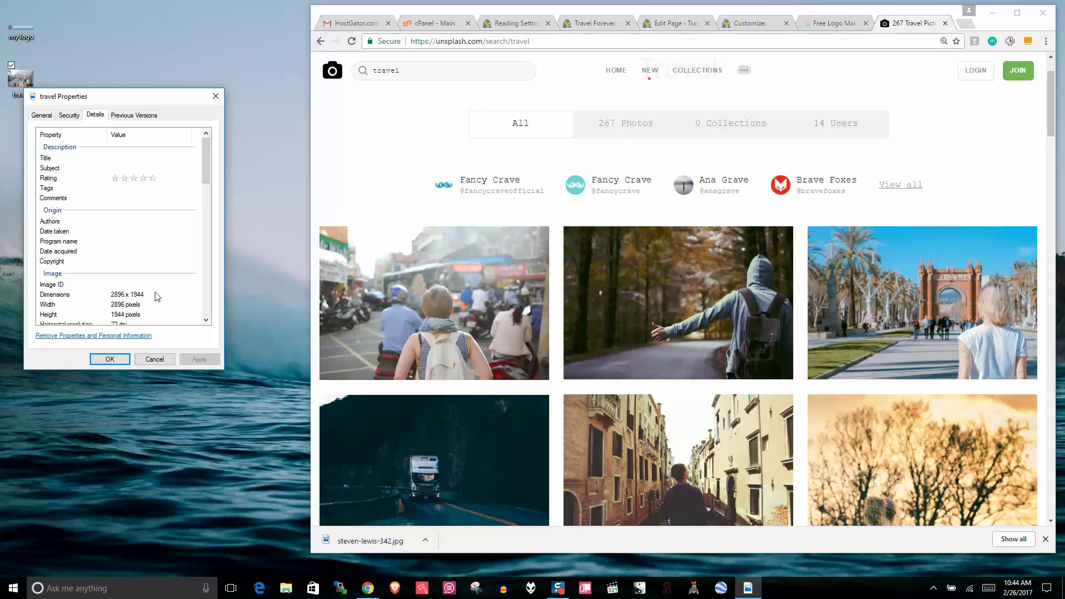
pyautogui.click(103, 295)
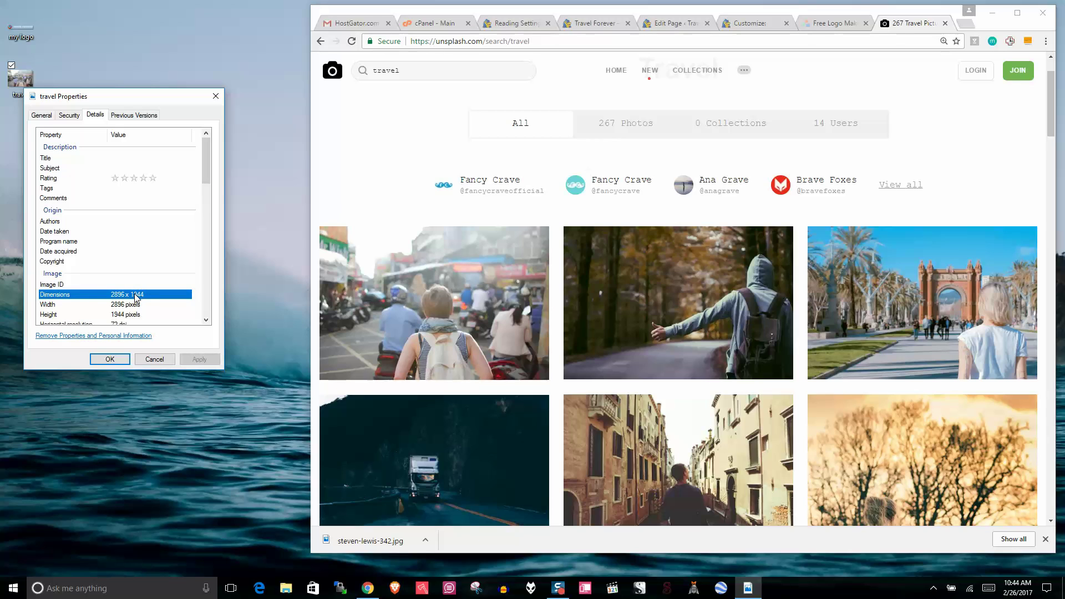
pyautogui.click(143, 221)
pyautogui.moveTo(207, 153); pyautogui.dragTo(200, 290)
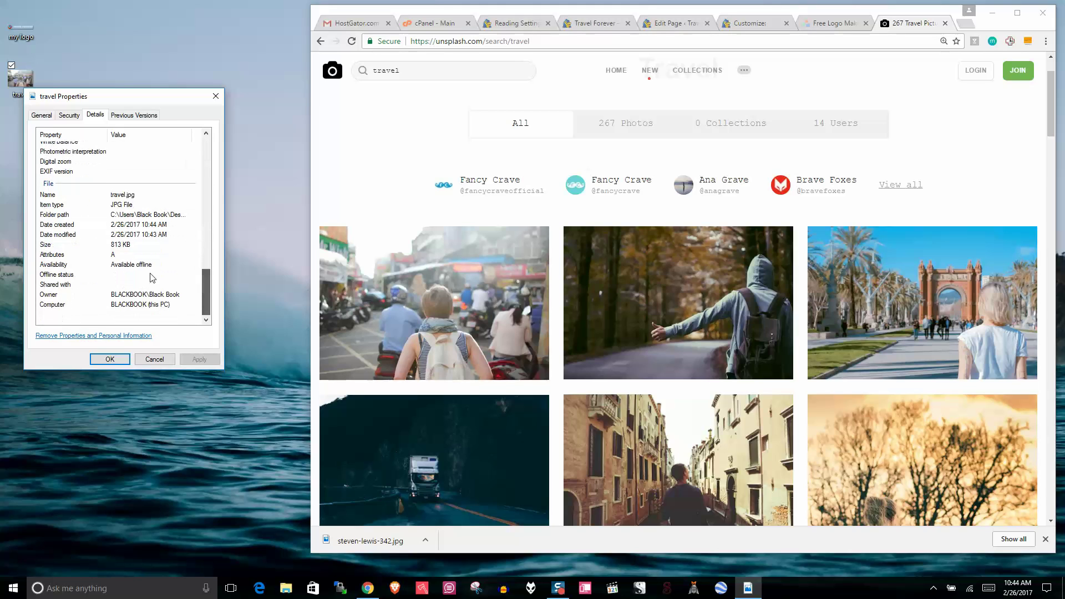
pyautogui.click(125, 245)
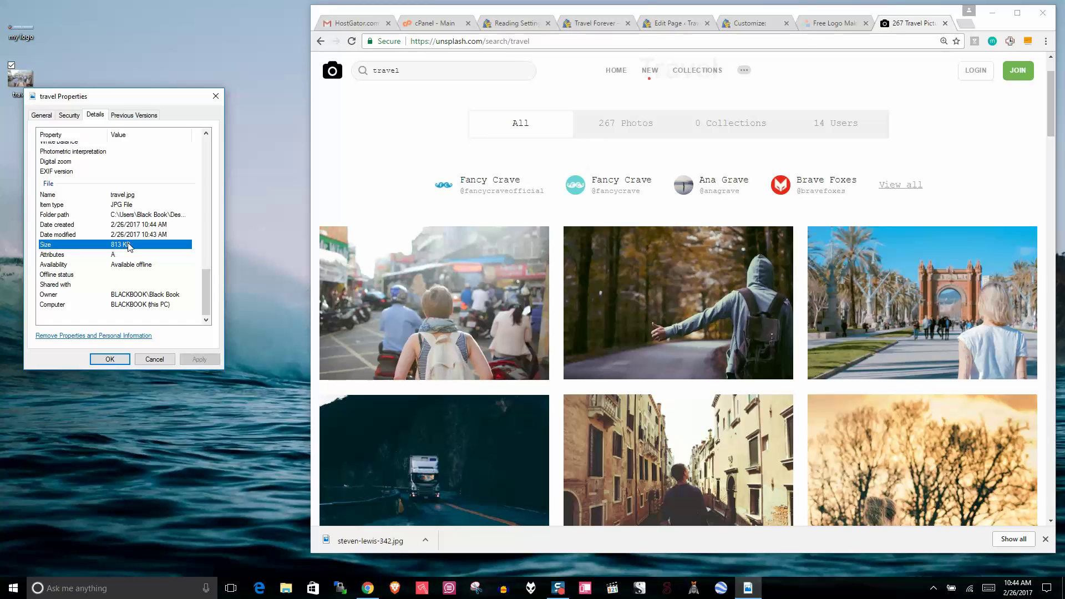
pyautogui.moveTo(206, 298); pyautogui.dragTo(204, 161)
pyautogui.click(216, 96)
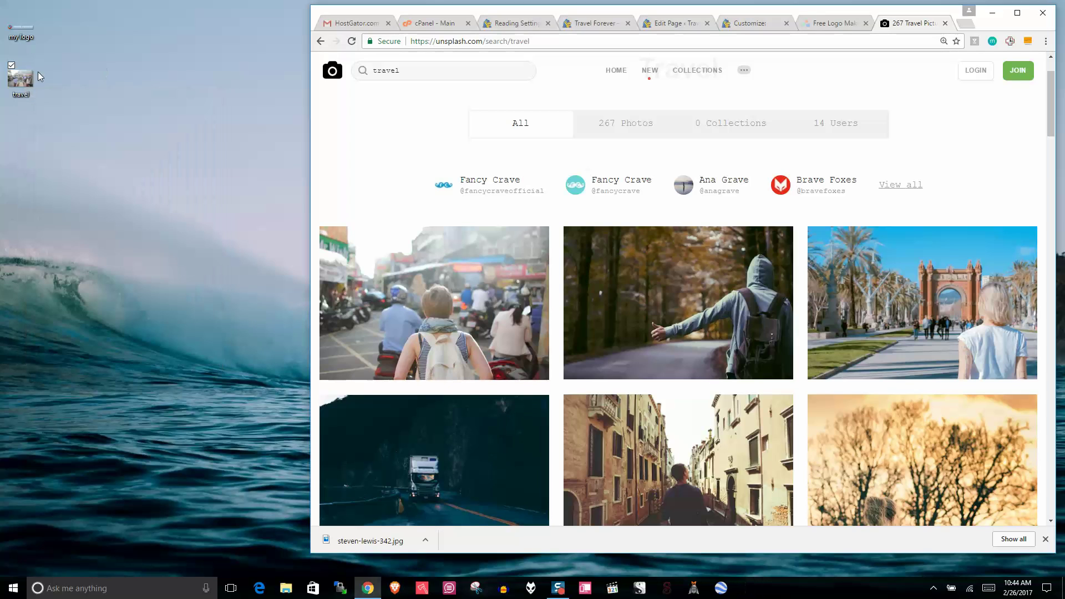
pyautogui.rightClick(2, 85)
# Step: Resize travel.jpg by percentage in Picture Manager to 1998 x 1341 pixels and save it
pyautogui.moveTo(62, 221)
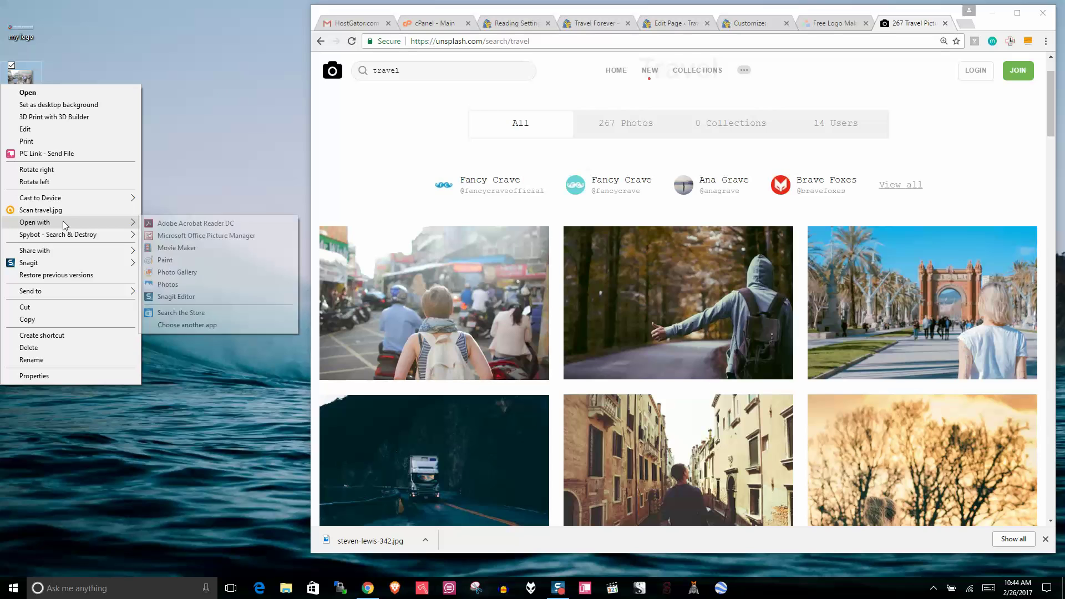
pyautogui.click(206, 235)
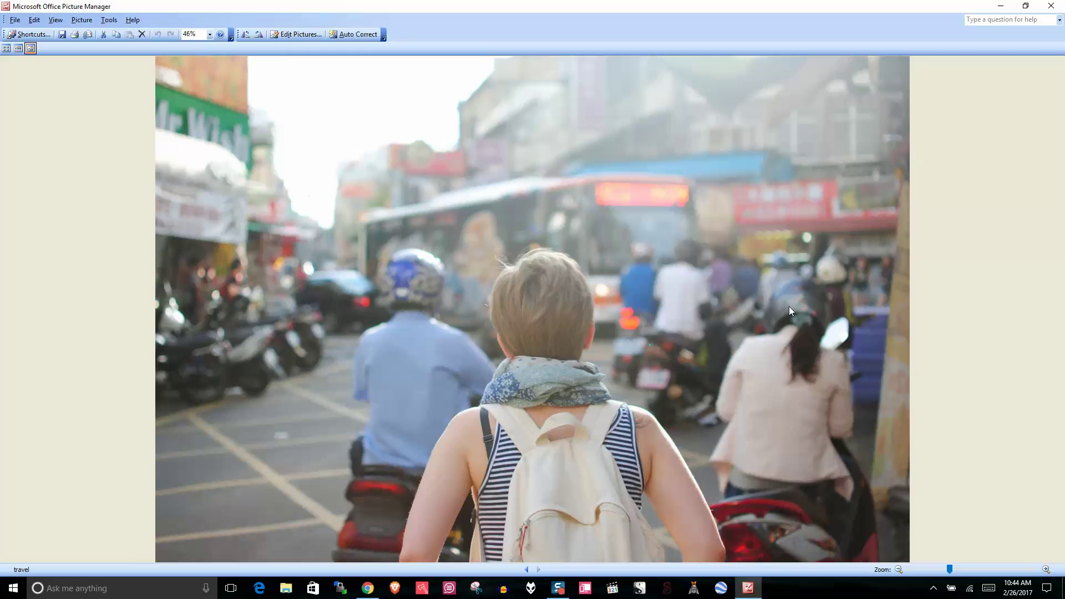
pyautogui.click(286, 32)
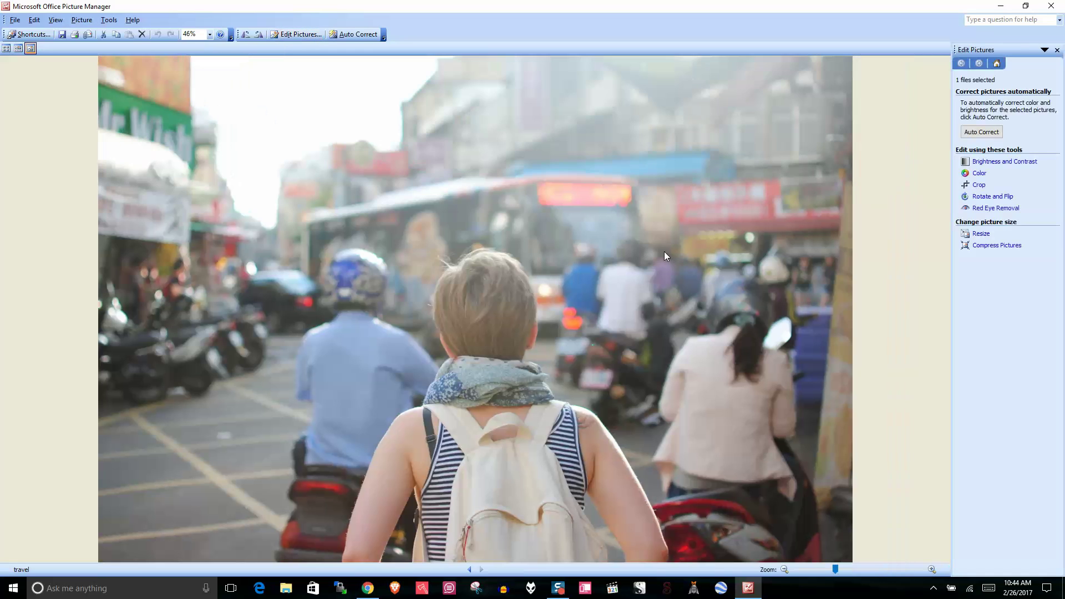
pyautogui.click(981, 234)
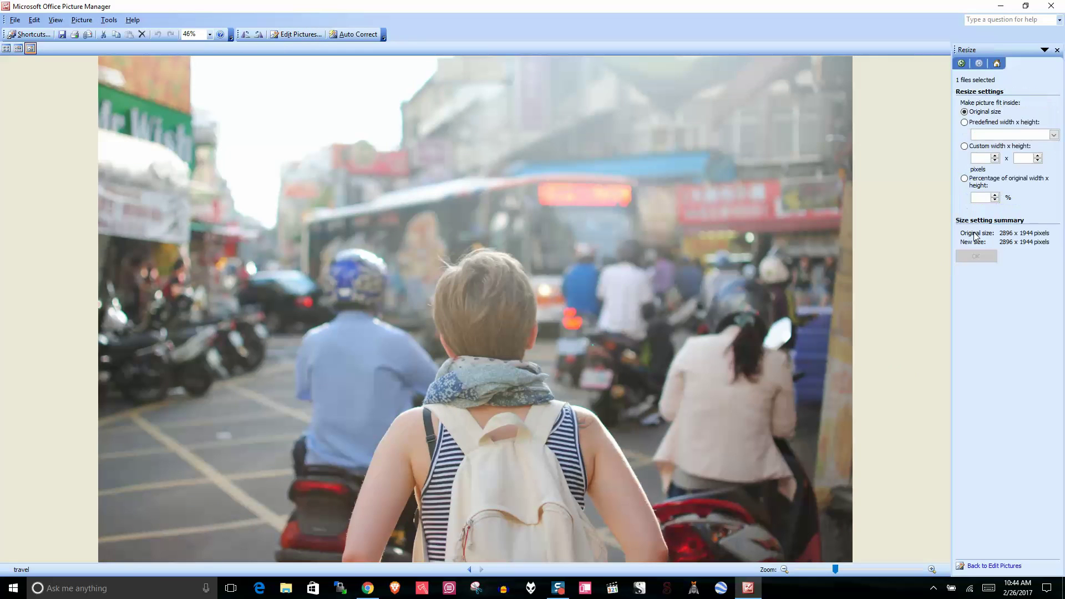
pyautogui.click(993, 200)
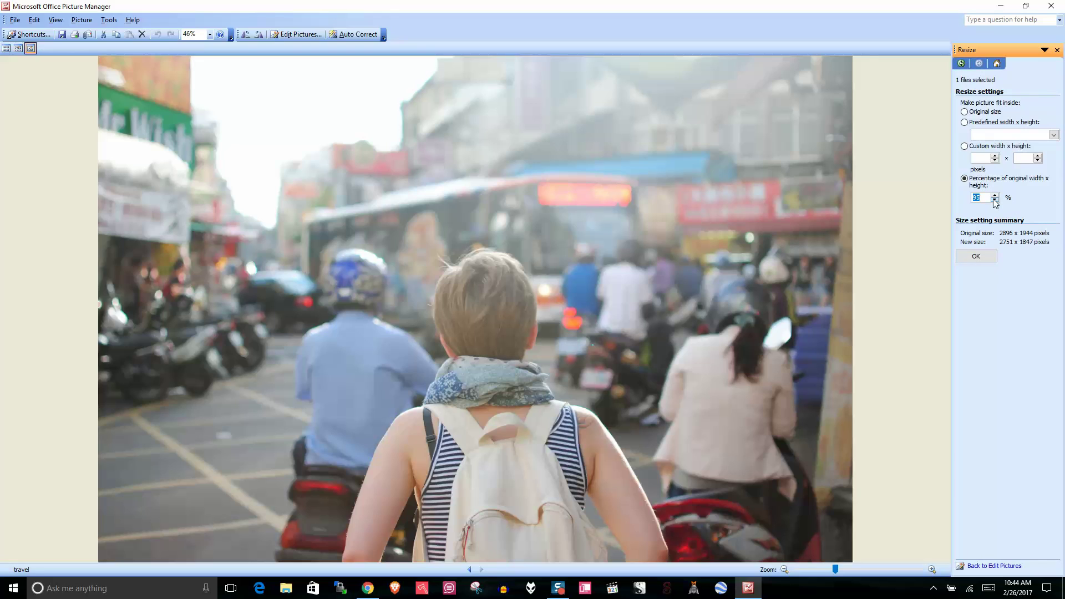
pyautogui.click(994, 200)
pyautogui.click(979, 255)
pyautogui.click(1052, 5)
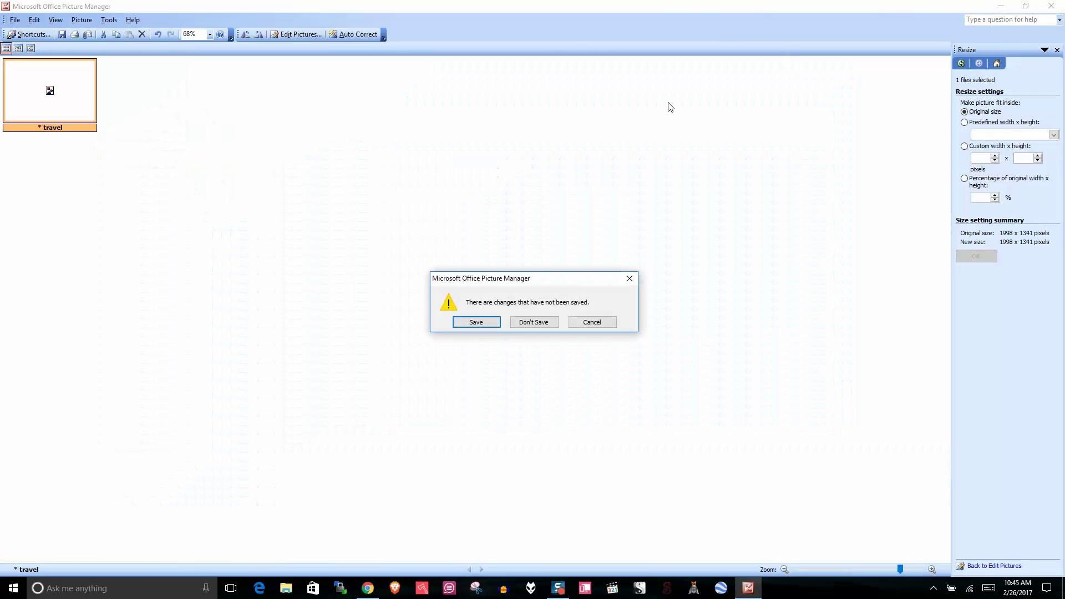
pyautogui.click(480, 322)
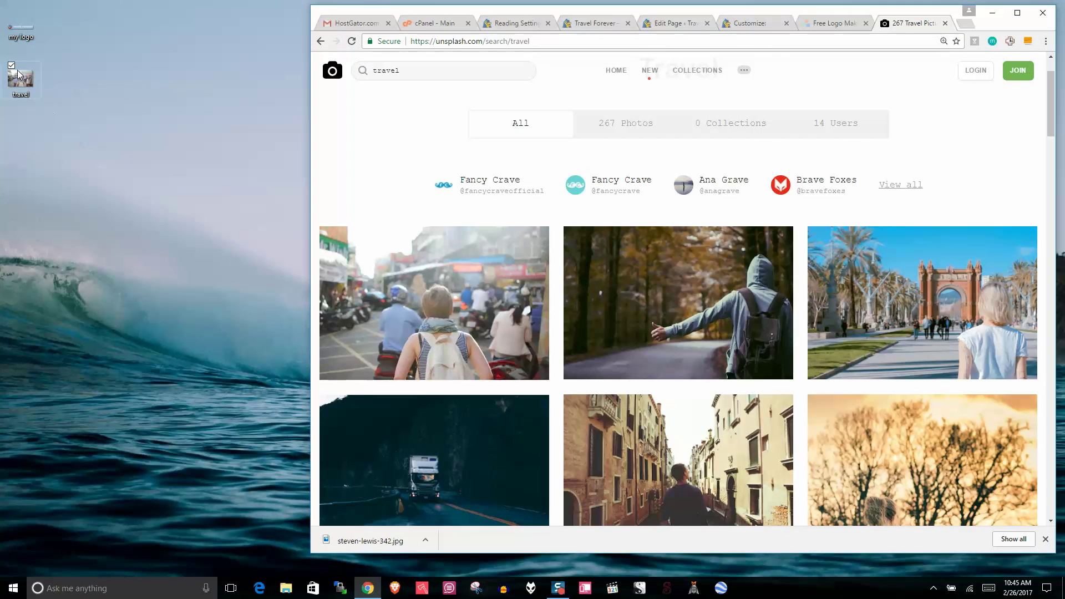
pyautogui.rightClick(18, 72)
pyautogui.click(32, 363)
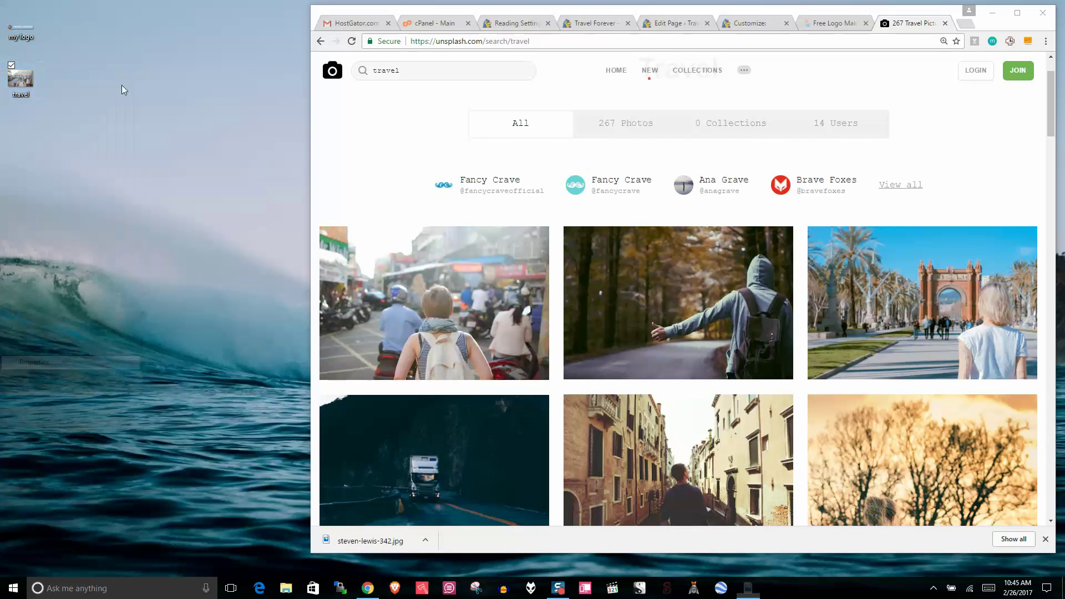
pyautogui.click(93, 97)
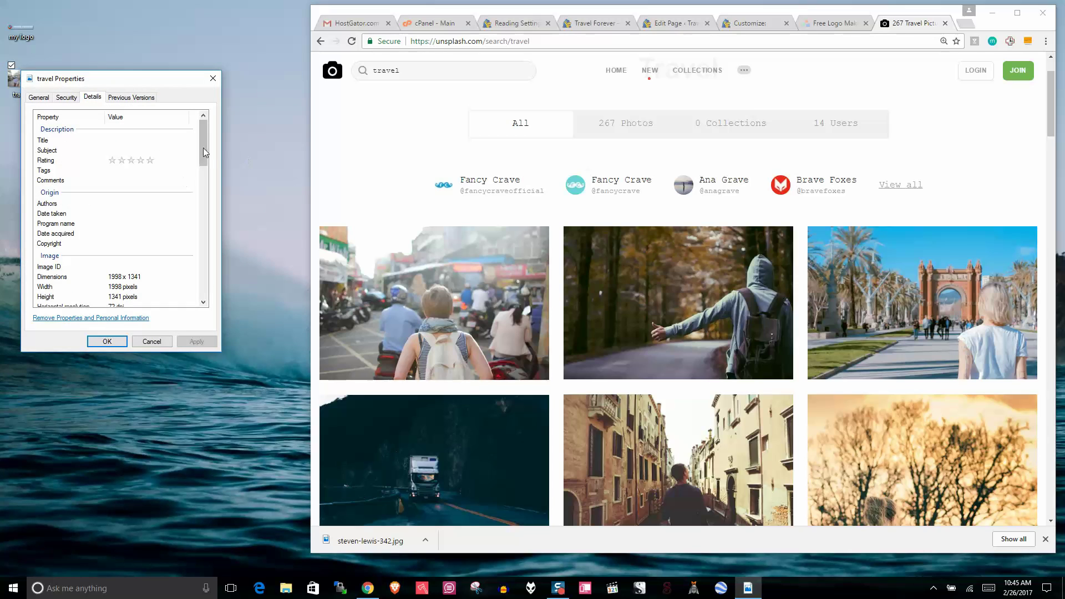
pyautogui.moveTo(201, 139); pyautogui.dragTo(201, 280)
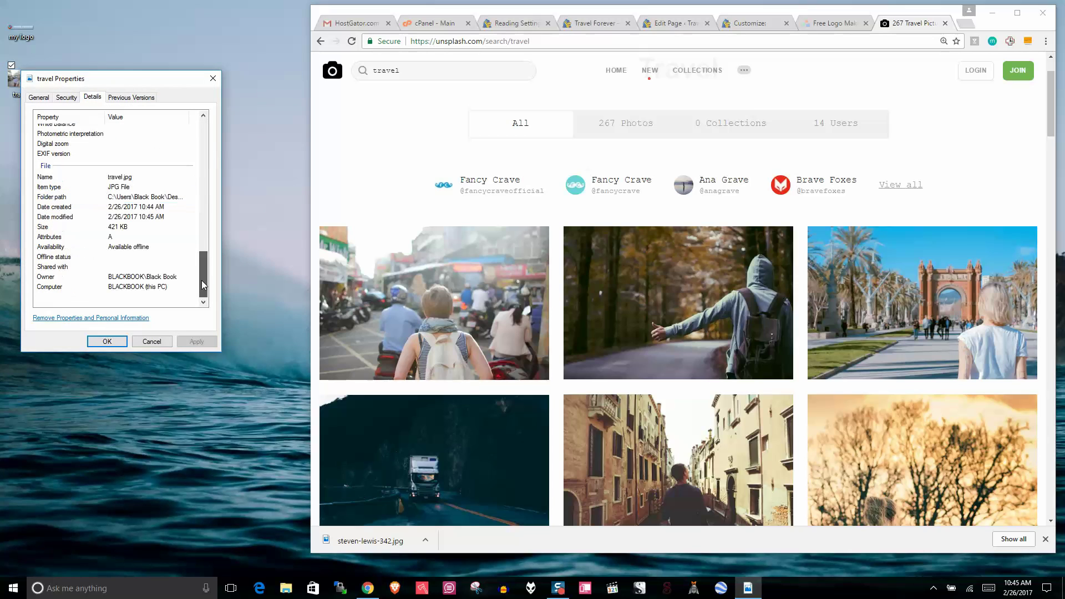
pyautogui.click(97, 226)
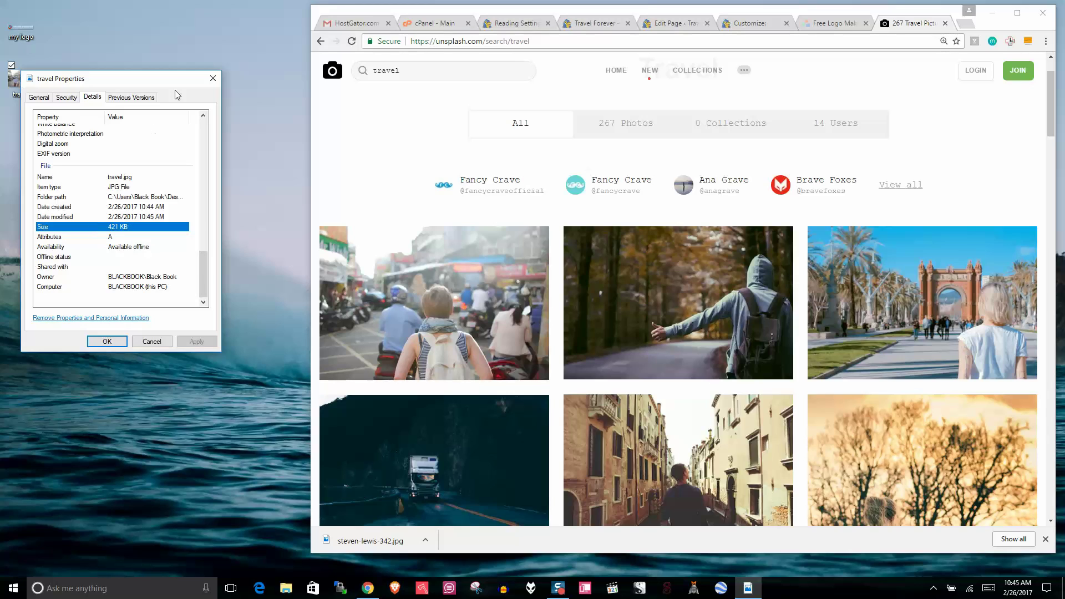
pyautogui.click(213, 78)
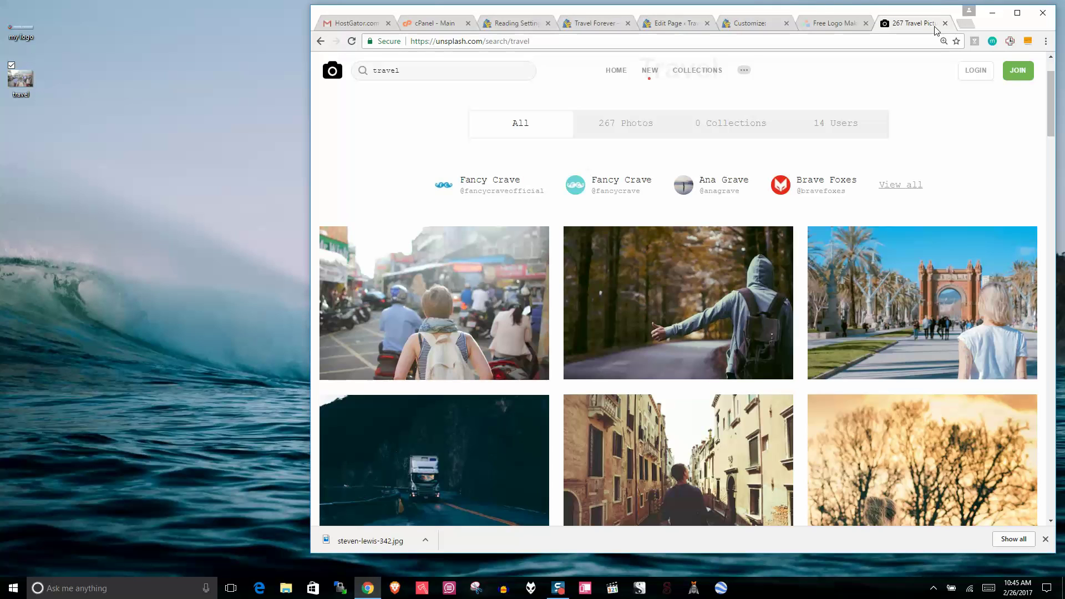
# Step: Open compressnow.com in a new tab and upload travel.jpg from the desktop
pyautogui.click(964, 25)
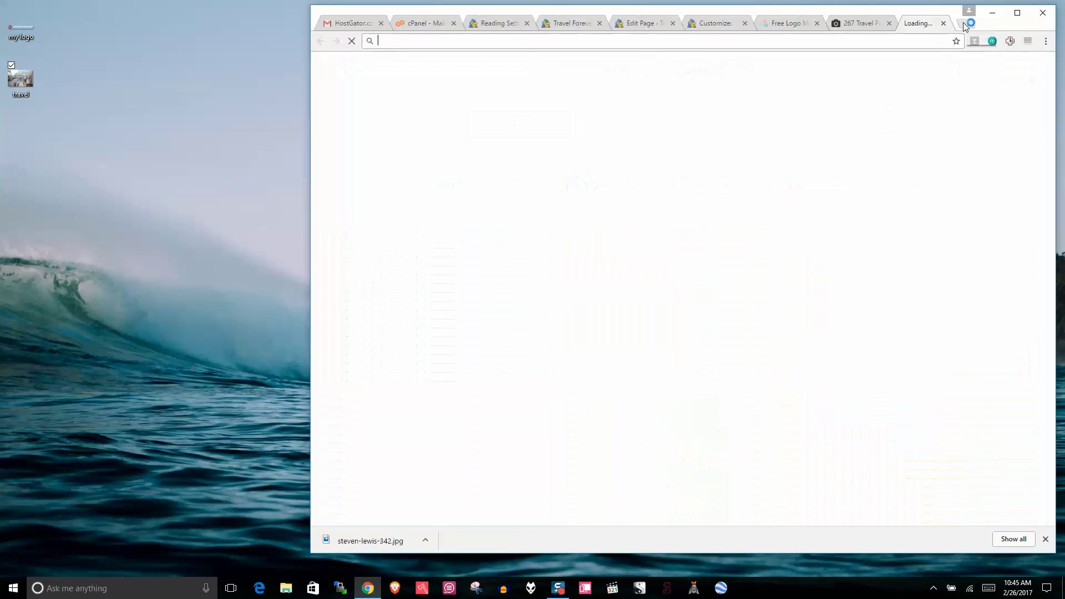
pyautogui.write('co')
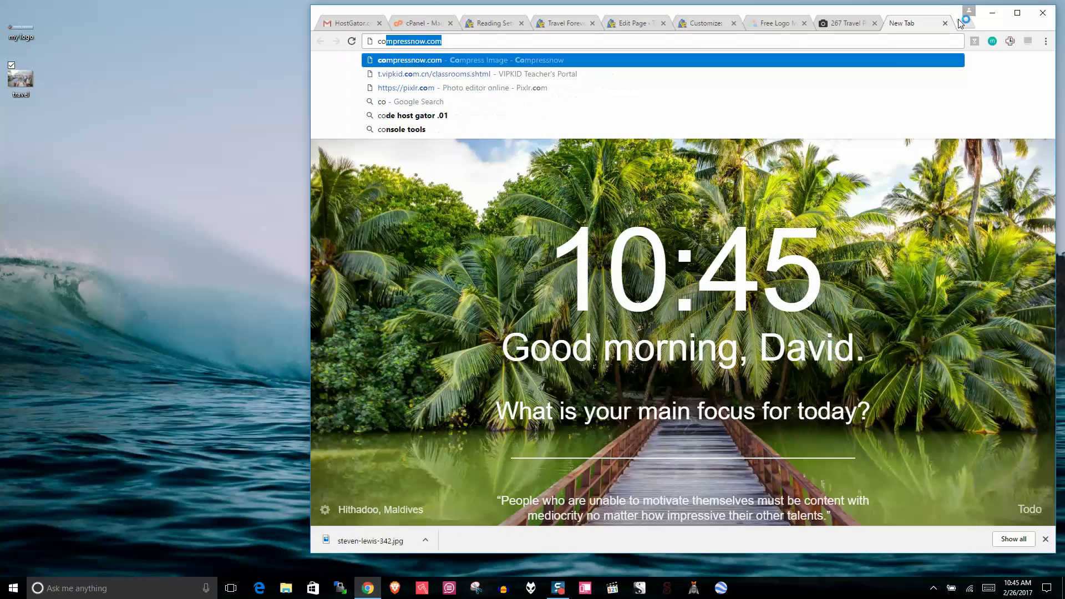
pyautogui.press('Return')
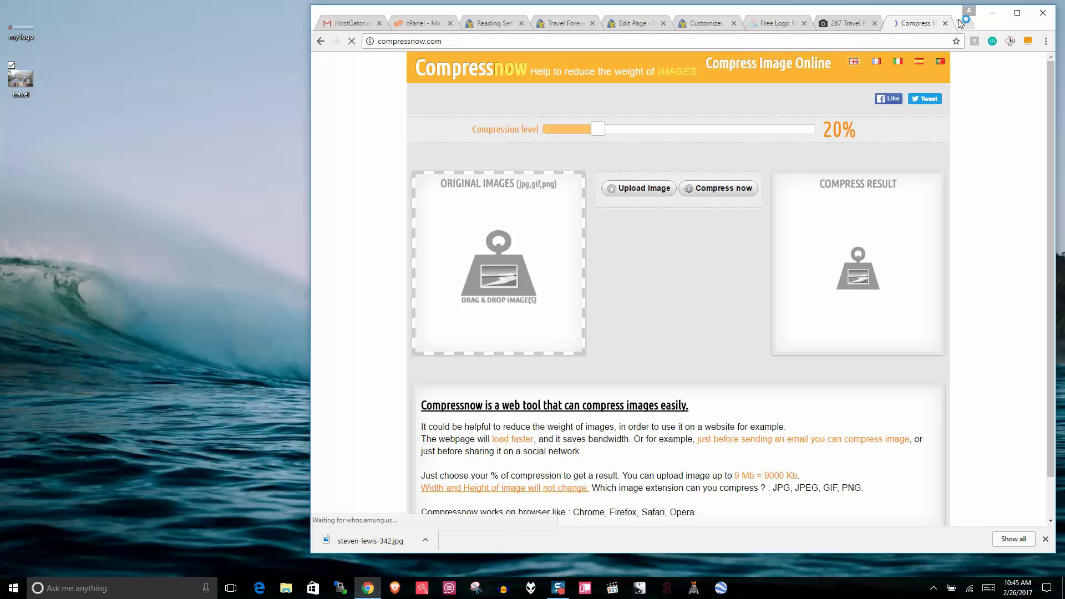
pyautogui.click(630, 189)
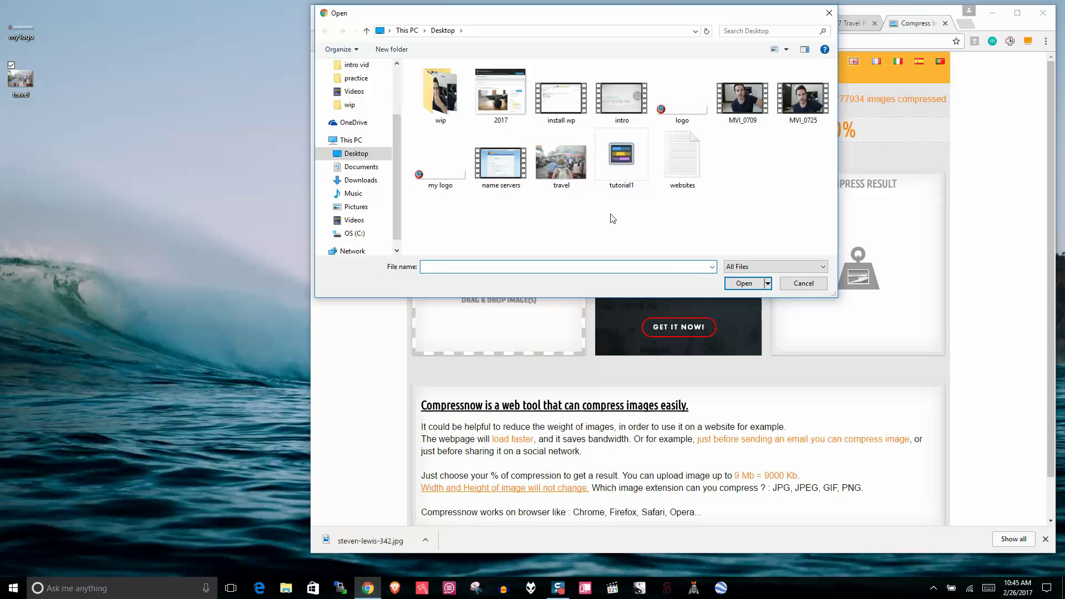
pyautogui.click(743, 283)
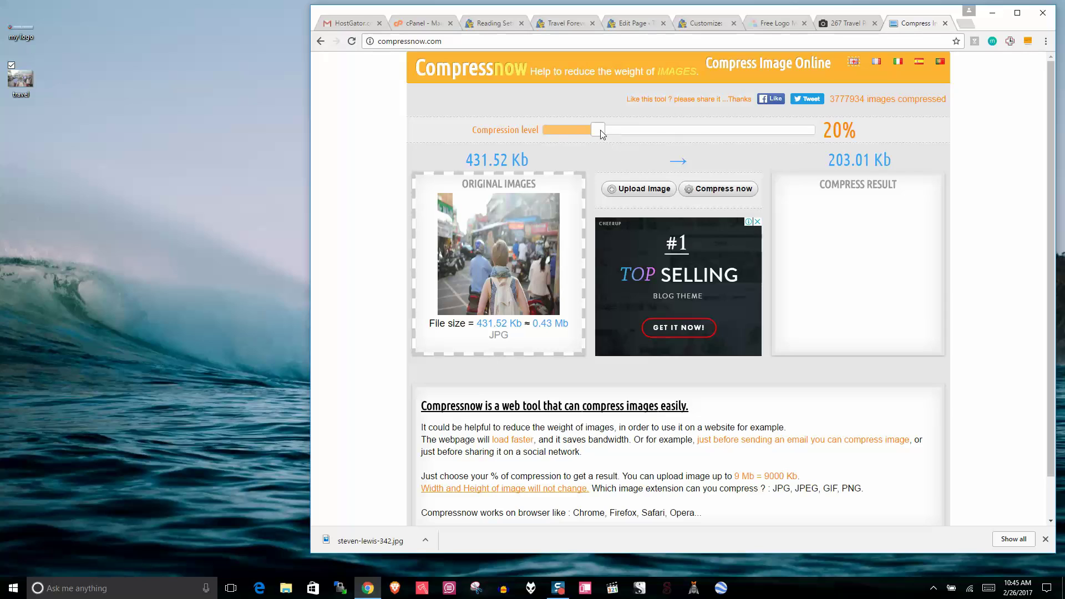
# Step: Compress the photo at 57% and save travel-compressed.jpg onto the desktop
pyautogui.moveTo(599, 131); pyautogui.dragTo(628, 131)
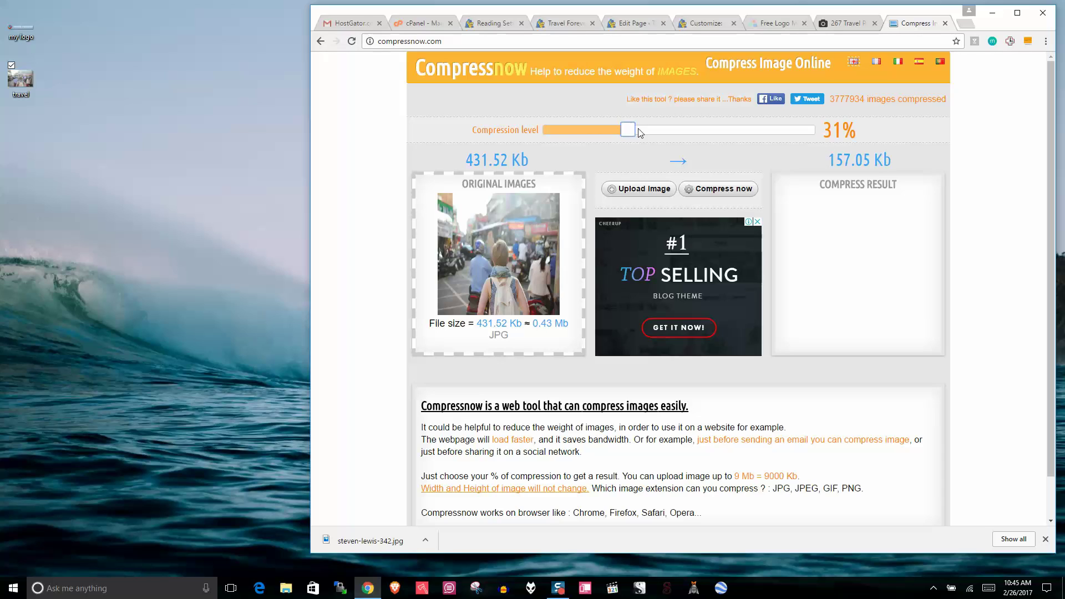
pyautogui.moveTo(643, 133); pyautogui.dragTo(704, 135)
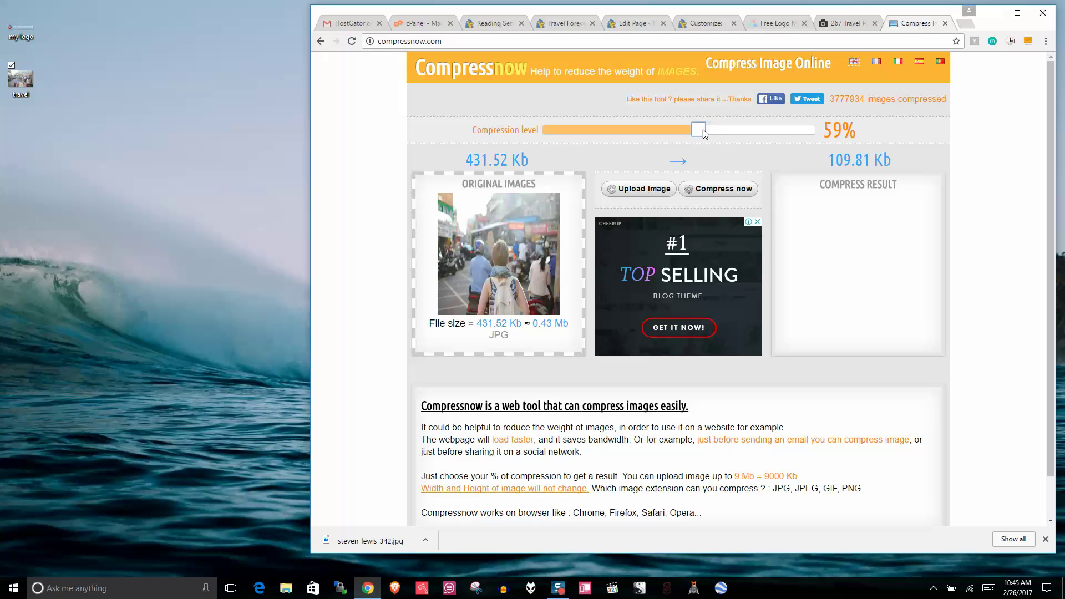
pyautogui.click(728, 189)
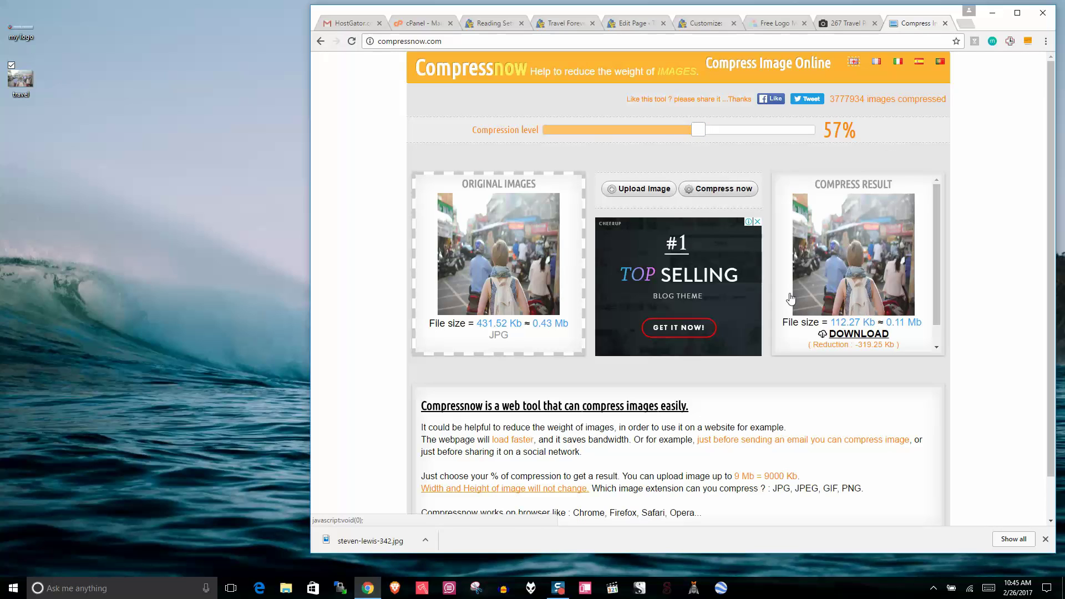
pyautogui.click(859, 335)
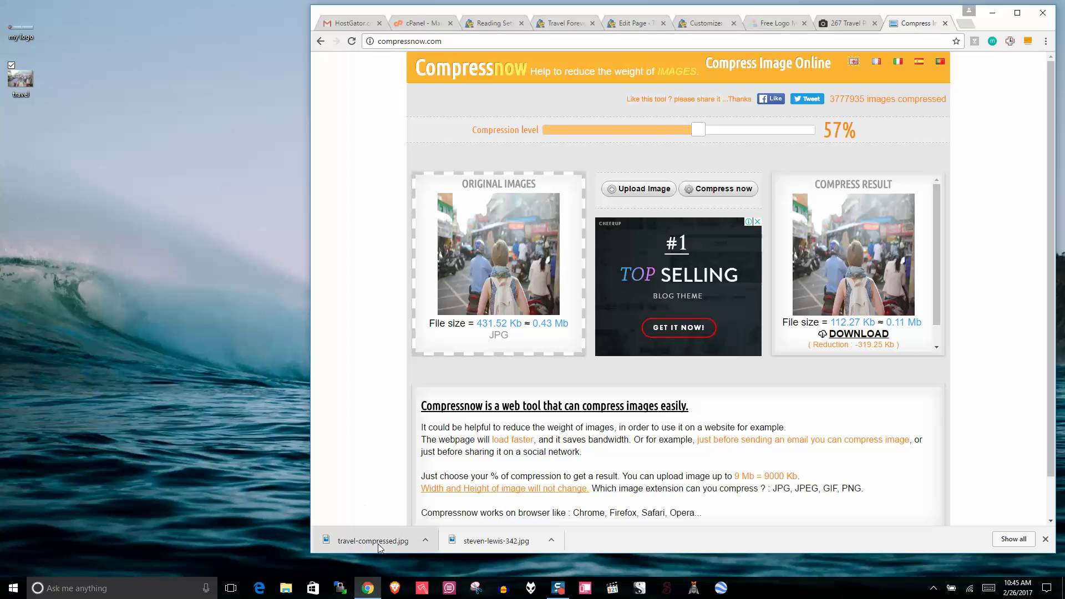
pyautogui.moveTo(380, 547); pyautogui.dragTo(23, 138)
# Step: Compare travel-compressed.jpg with the original travel photo in Photos
pyautogui.doubleClick(20, 137)
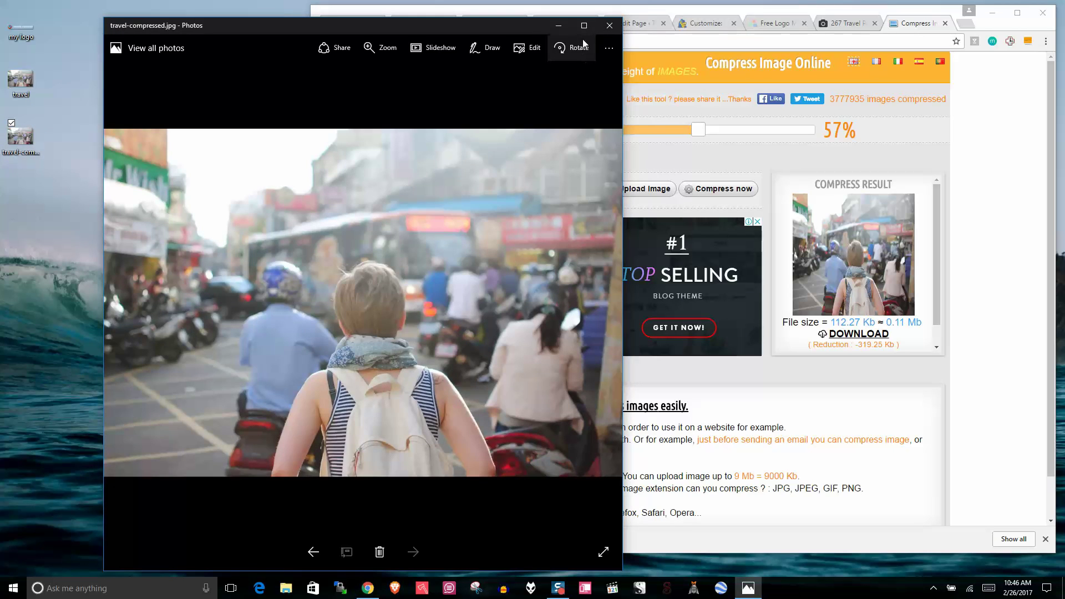
pyautogui.click(583, 24)
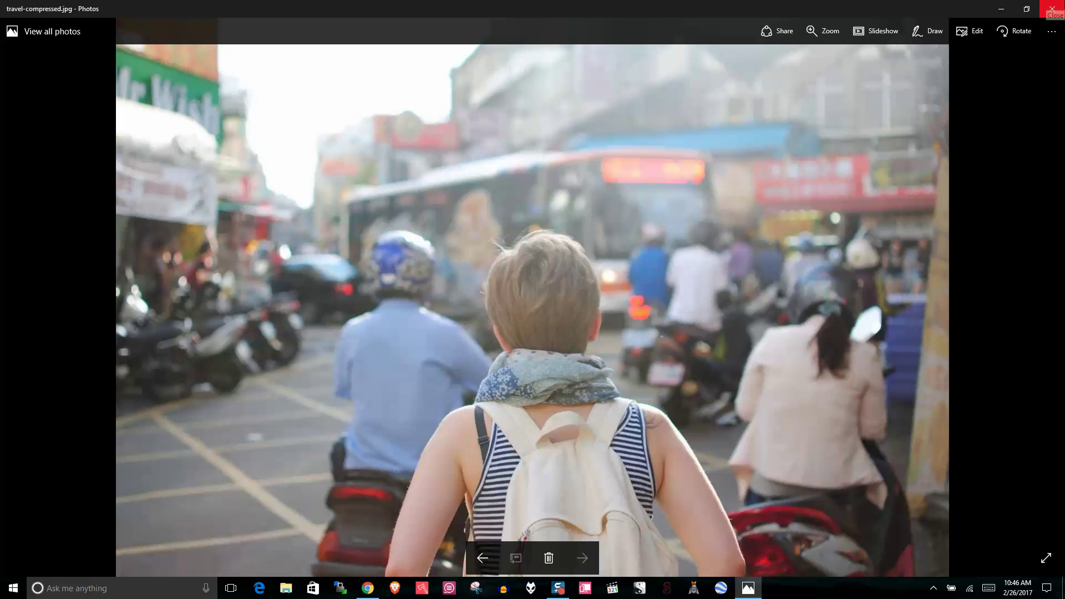
pyautogui.click(1051, 9)
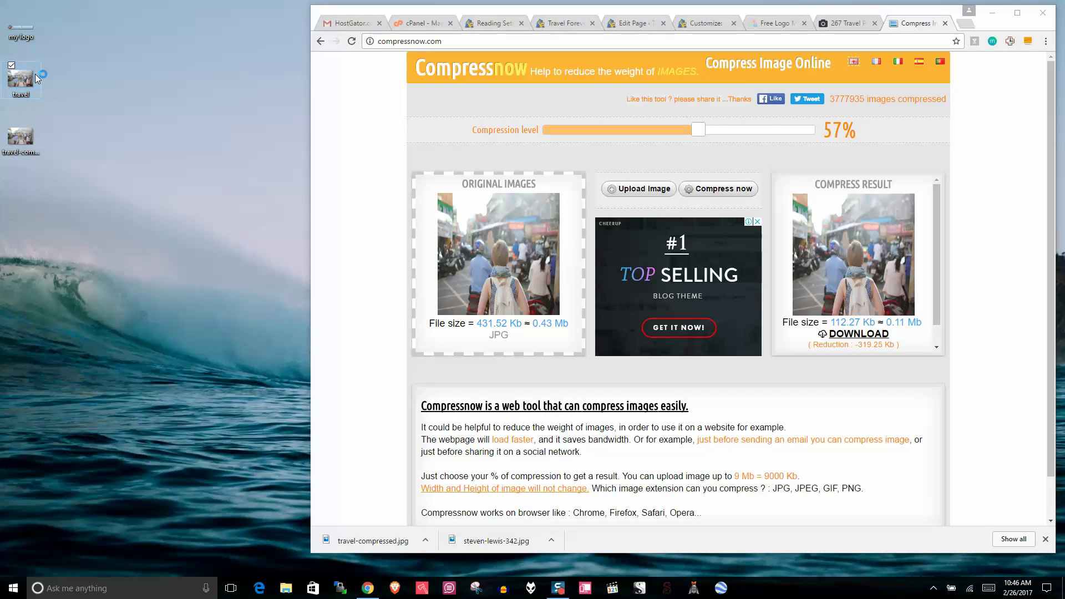
pyautogui.doubleClick(35, 75)
pyautogui.click(1052, 9)
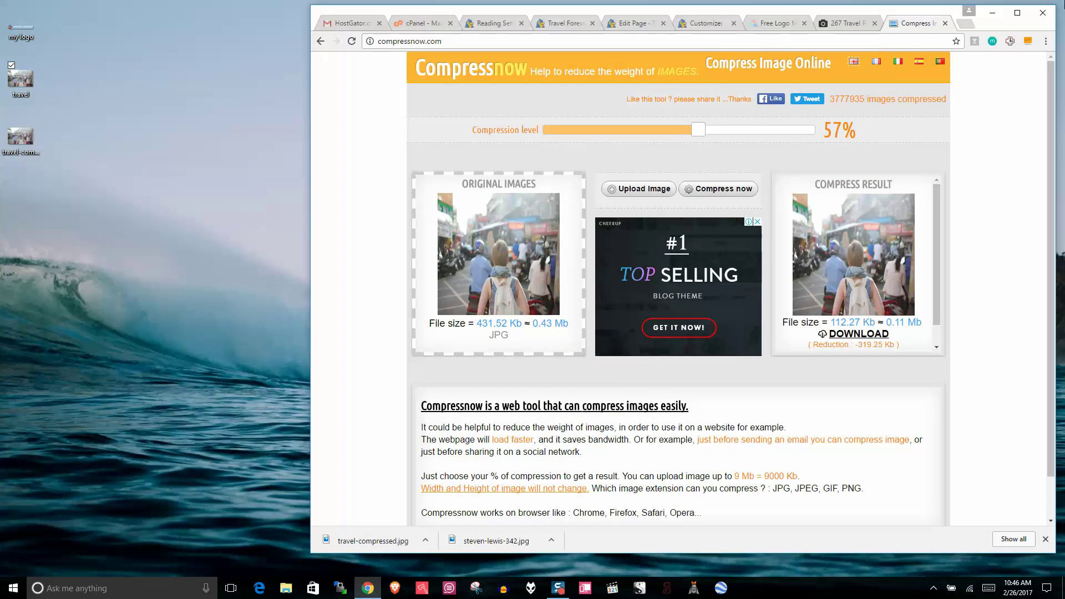
# Step: Confirm the compressed file is 109 KB, then close the Compressnow tab
pyautogui.rightClick(6, 142)
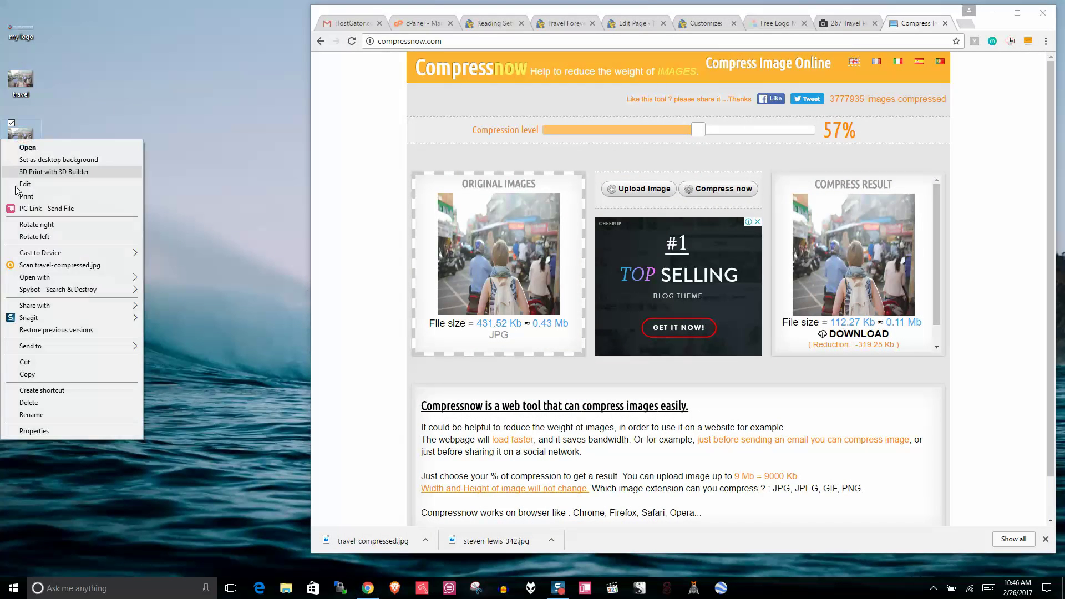
pyautogui.click(34, 430)
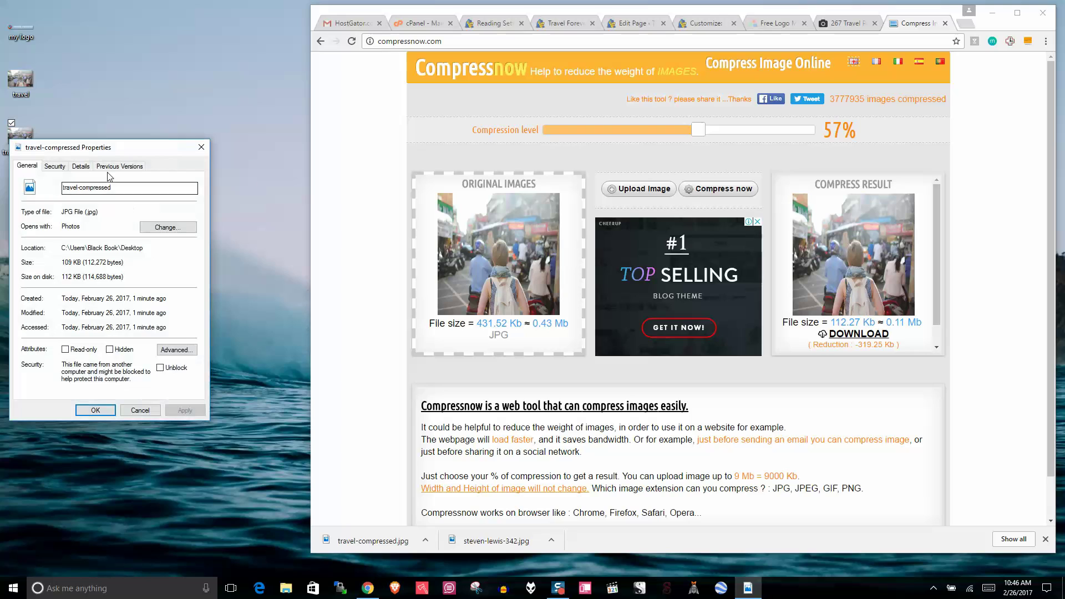
pyautogui.click(80, 166)
pyautogui.moveTo(192, 208); pyautogui.dragTo(159, 326)
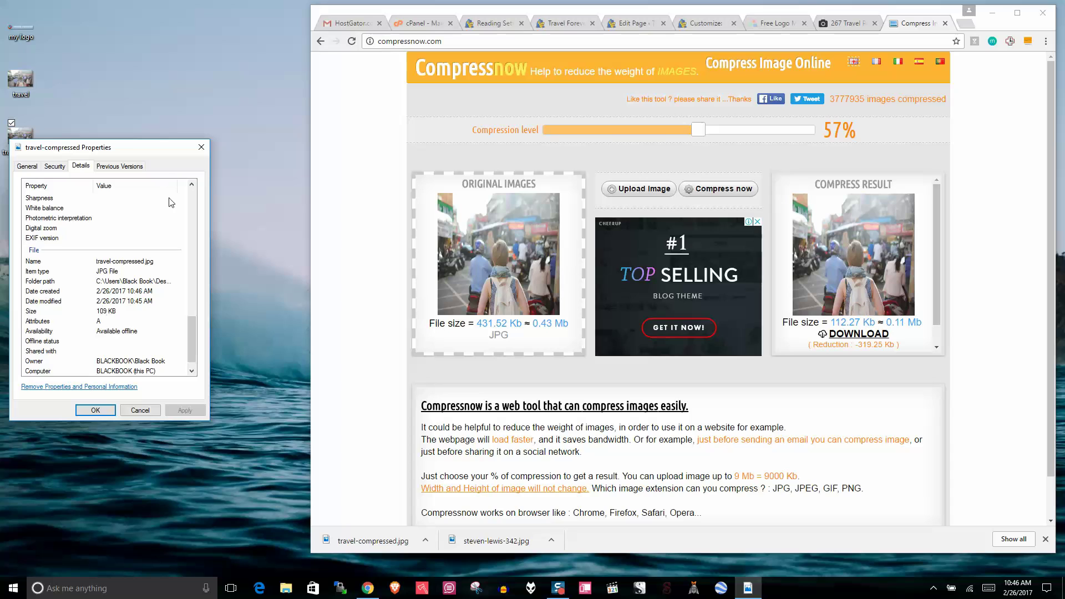
pyautogui.click(202, 147)
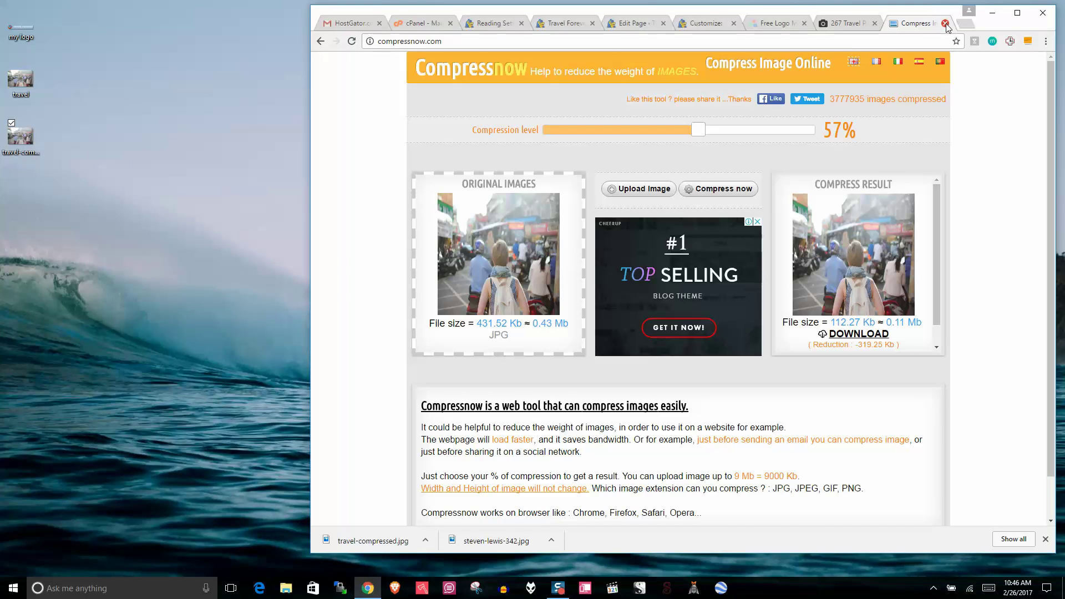
pyautogui.click(945, 22)
pyautogui.click(838, 28)
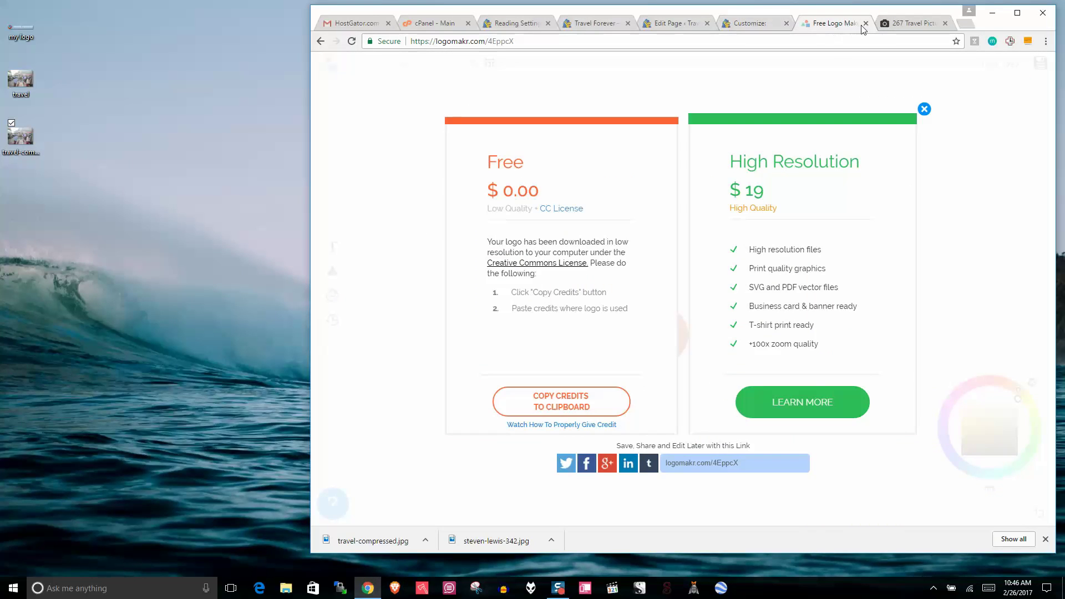
# Step: Return to the Customizer's Header Media and start adding a new header image
pyautogui.click(866, 23)
pyautogui.click(769, 25)
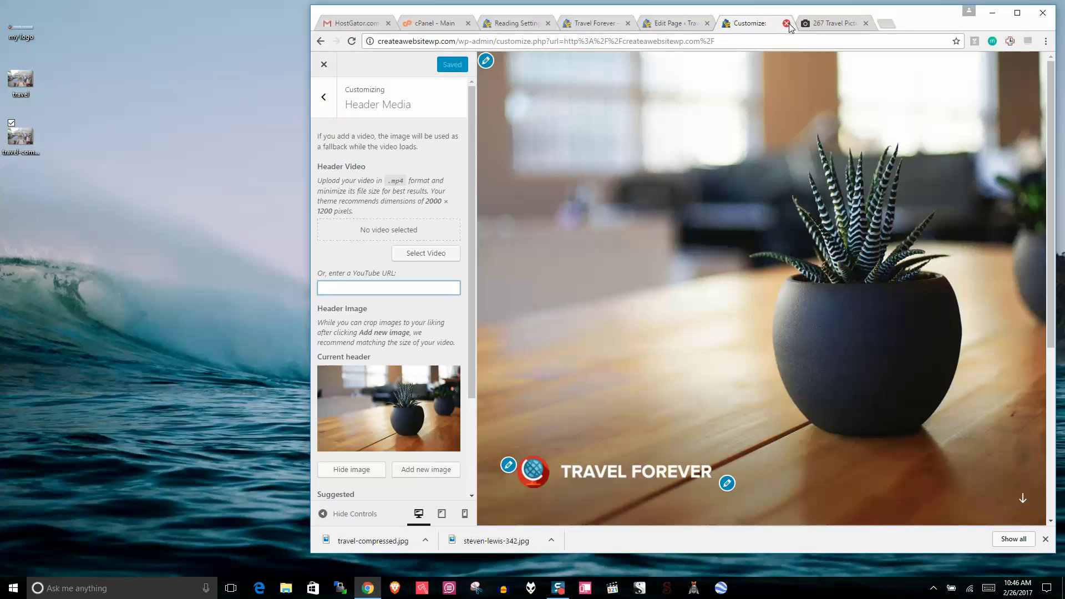
pyautogui.click(419, 471)
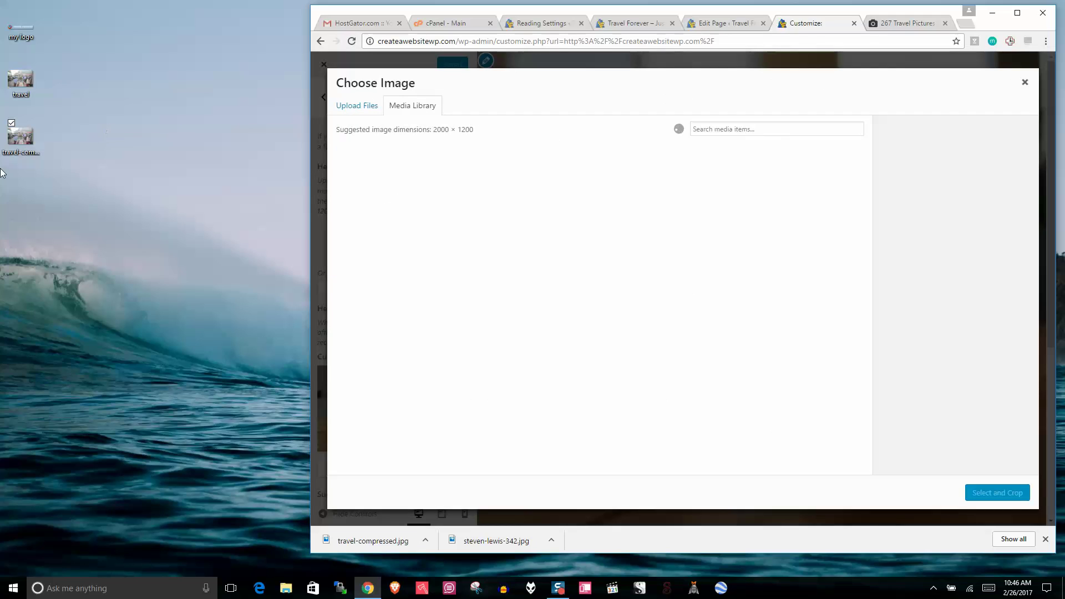
# Step: Rename the compressed photo to 'travel homepage' and upload it to the media library
pyautogui.rightClick(15, 143)
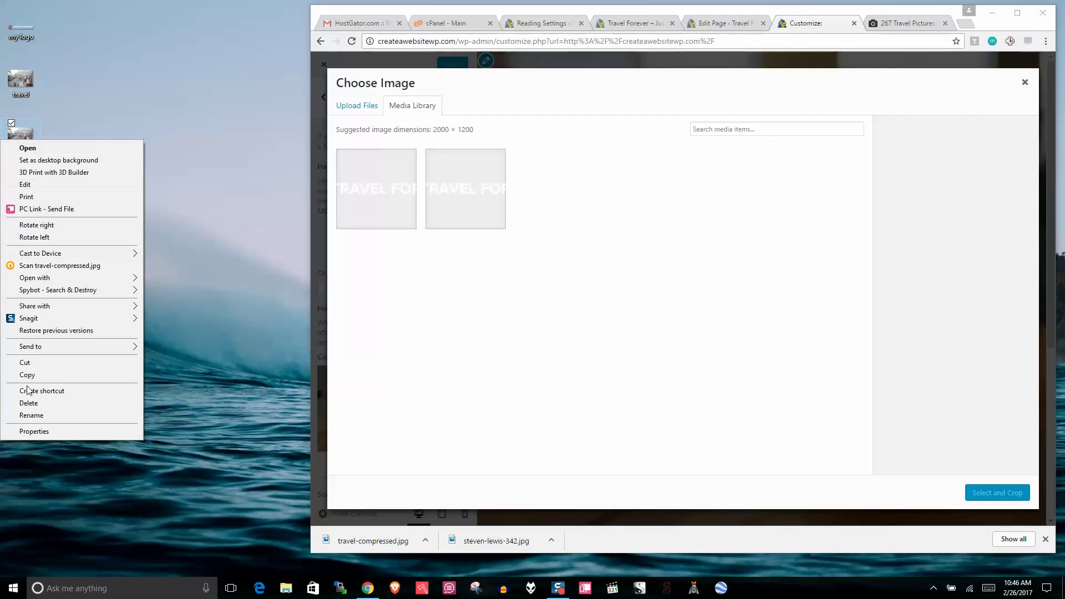
pyautogui.click(33, 415)
pyautogui.write('tr')
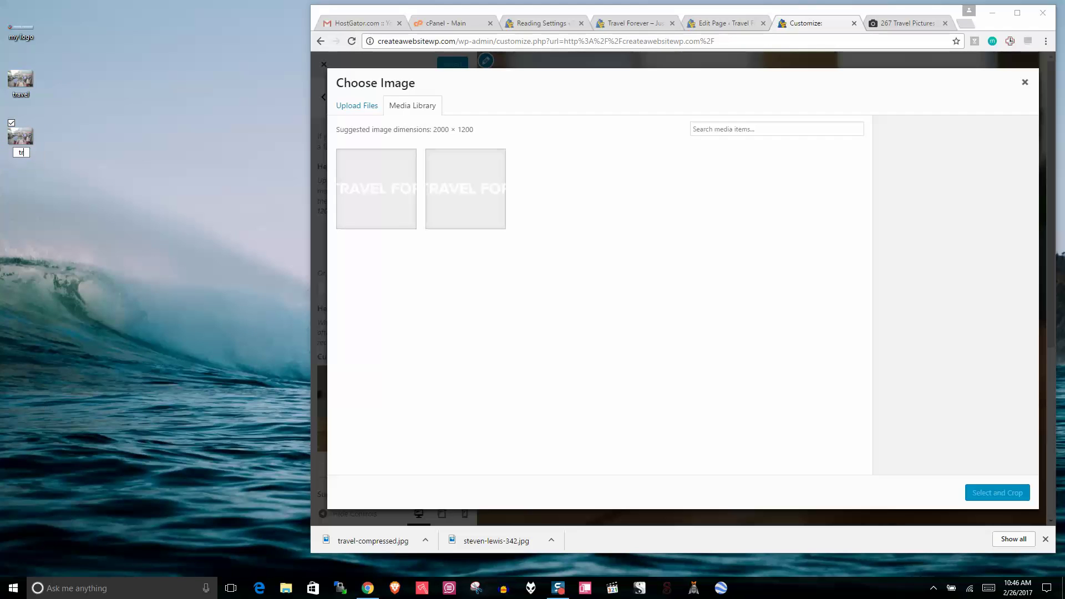
pyautogui.write('avel homepah')
pyautogui.press('BackSpace')
pyautogui.write('ge')
pyautogui.press('Return')
pyautogui.moveTo(20, 136); pyautogui.dragTo(606, 310)
pyautogui.click(1017, 12)
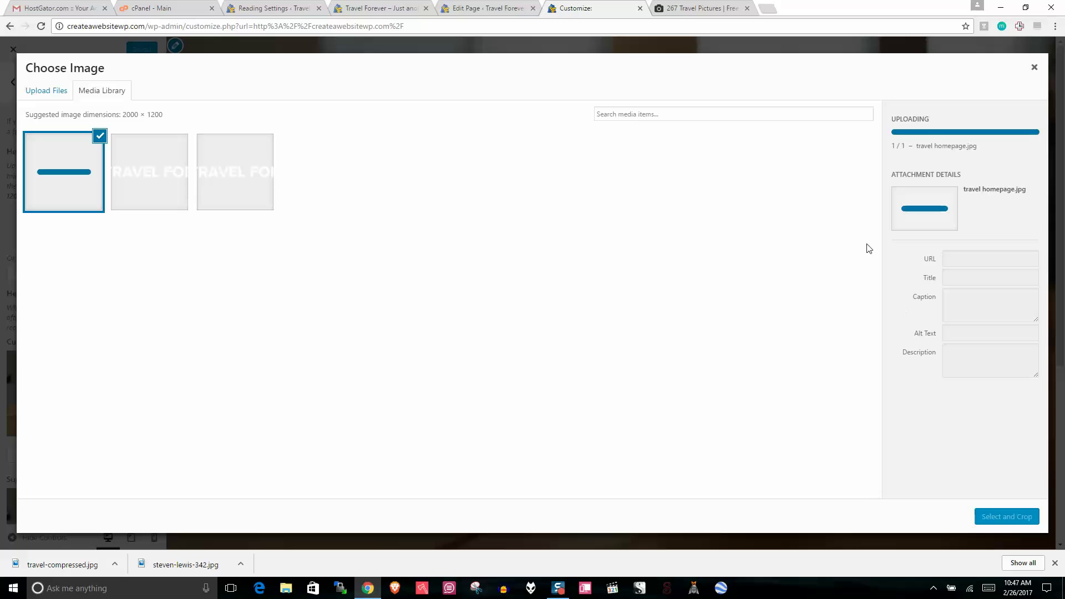
pyautogui.click(509, 7)
# Step: Enter alt text for the travel-homepage image
pyautogui.click(585, 7)
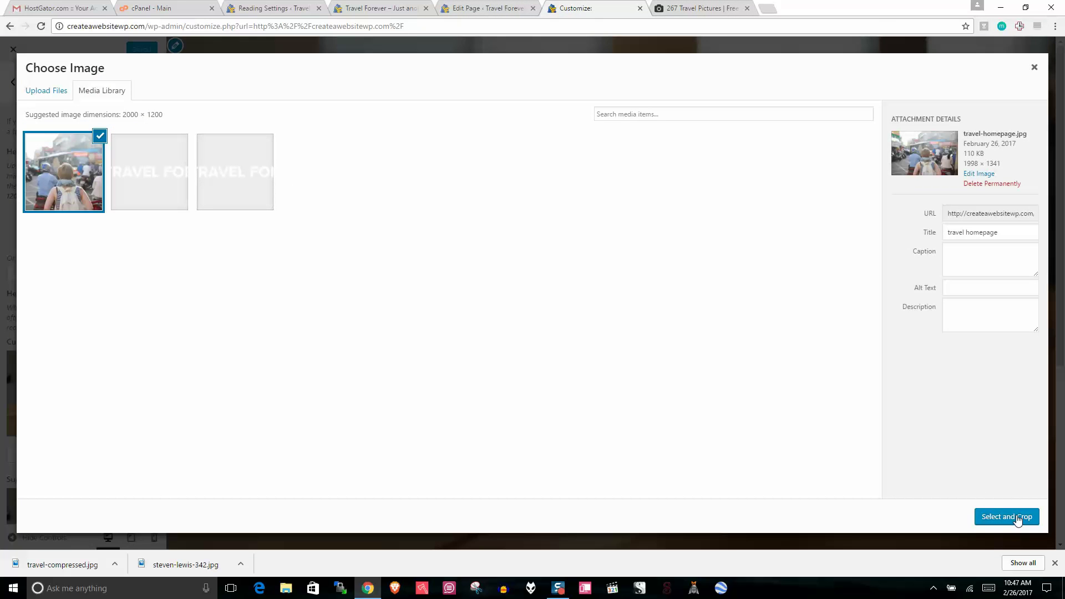
pyautogui.click(962, 290)
pyautogui.moveTo(974, 289); pyautogui.dragTo(922, 285)
pyautogui.click(968, 288)
pyautogui.write('er')
pyautogui.press('BackSpace')
pyautogui.press('BackSpace')
pyautogui.press('BackSpace')
pyautogui.press('BackSpace')
# Step: Crop the photo to include its full height and apply it as the header image
pyautogui.click(1000, 517)
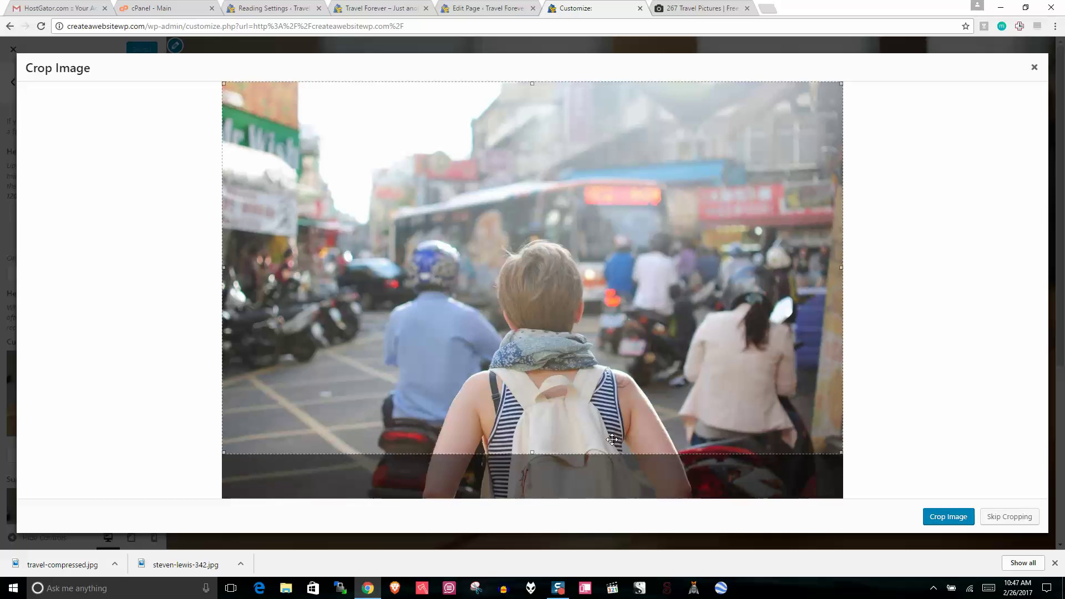
pyautogui.moveTo(524, 450); pyautogui.dragTo(555, 497)
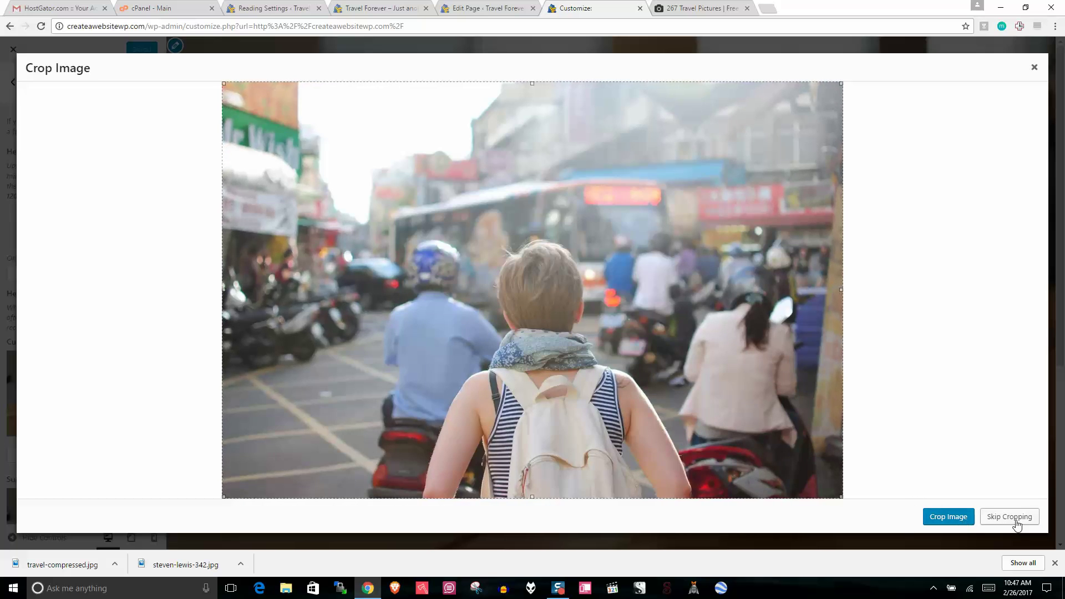
pyautogui.click(949, 519)
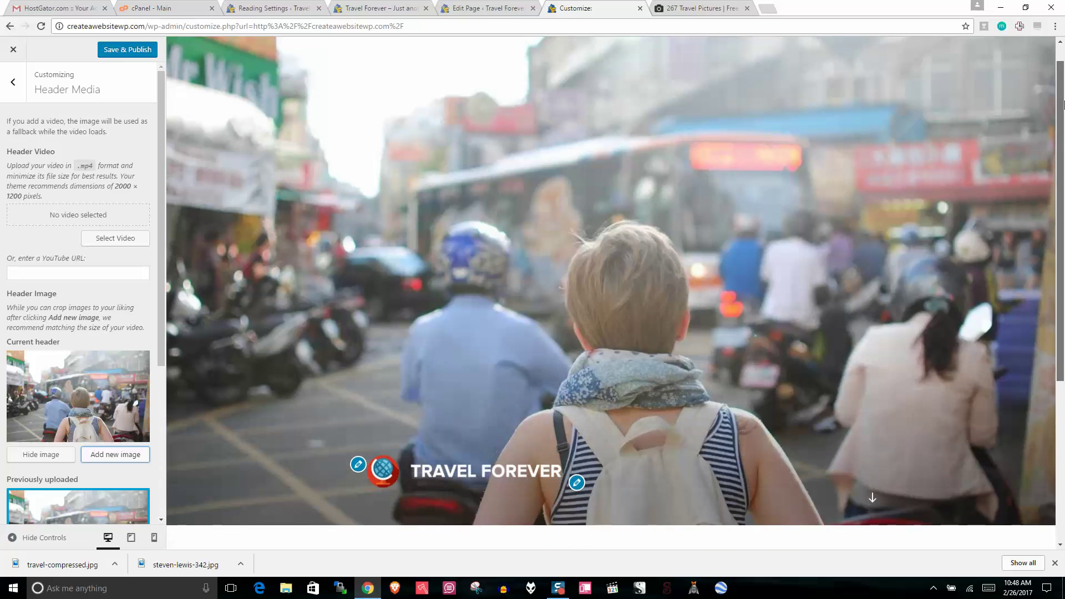
# Step: Scroll the preview to check the street-traffic header image, then go back to the main customizer sections
pyautogui.scroll(-5, 1059, 222)
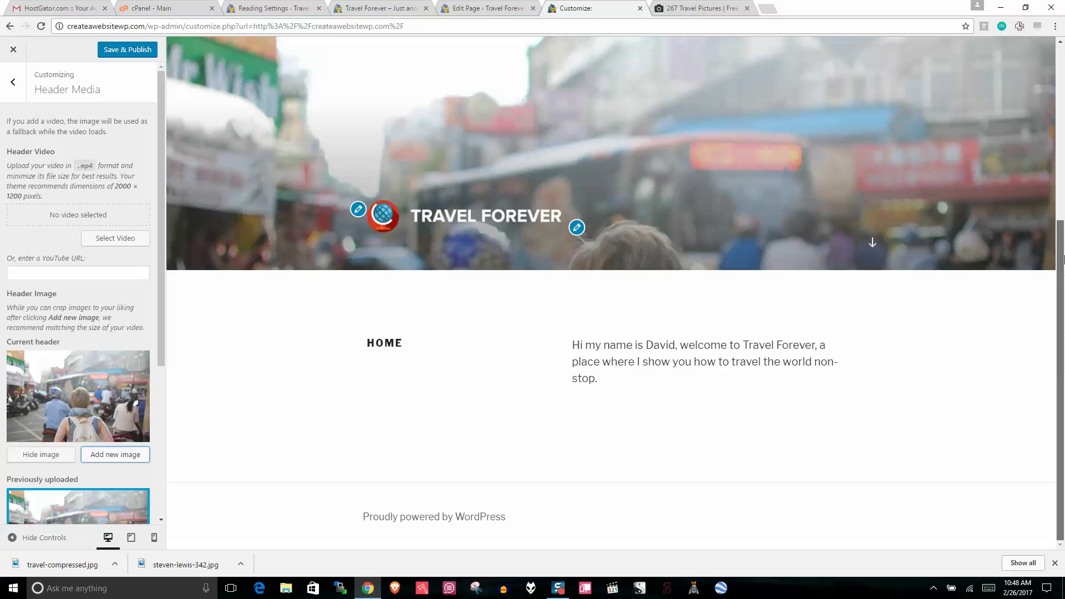
pyautogui.moveTo(1063, 260); pyautogui.dragTo(1064, 74)
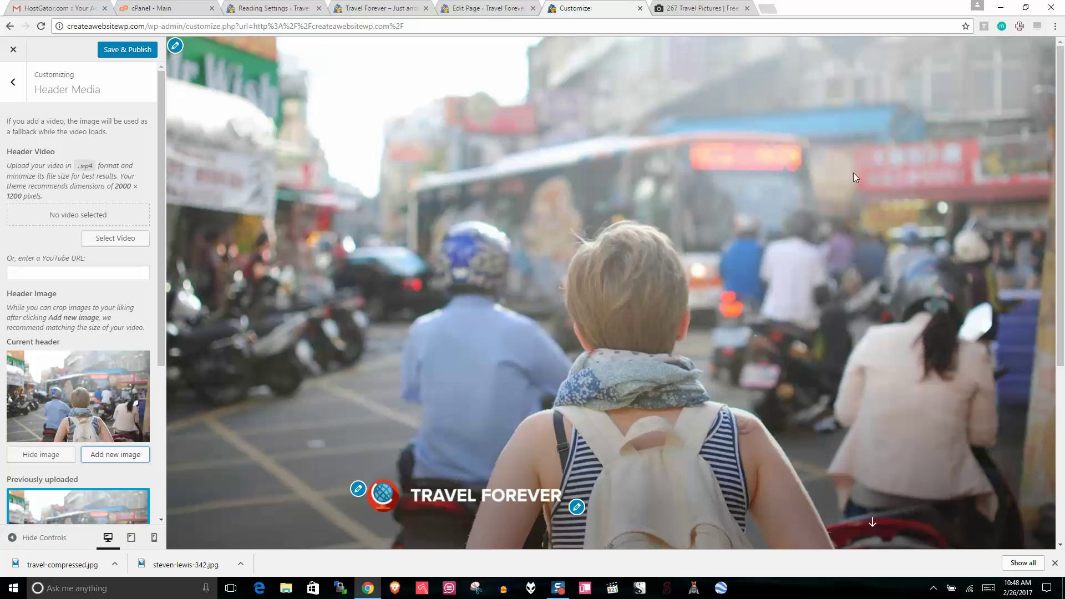
pyautogui.scroll(-1, 650, 360)
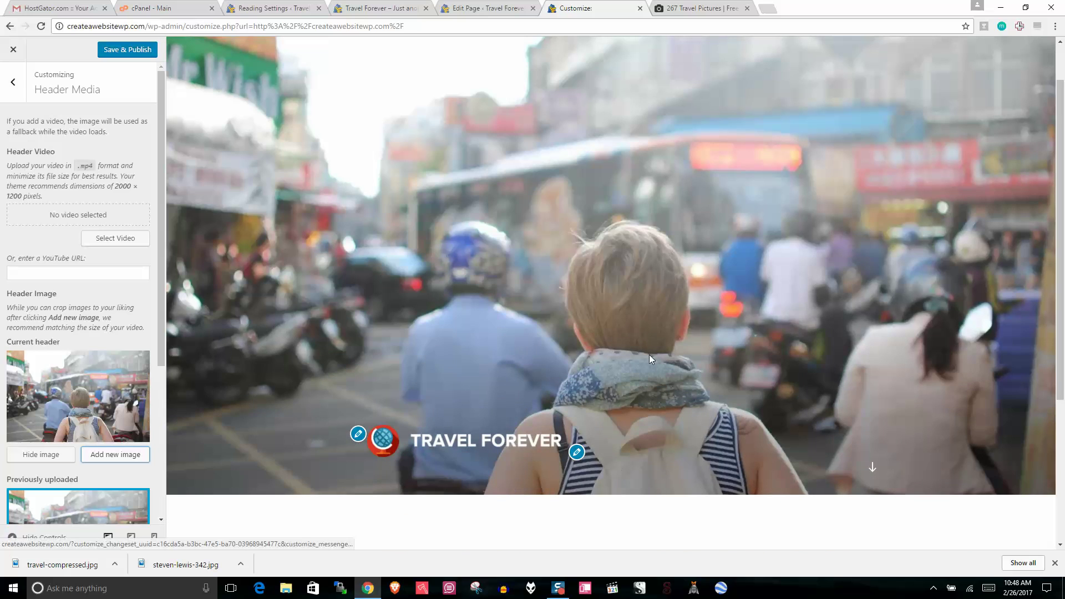
pyautogui.scroll(-4, 826, 306)
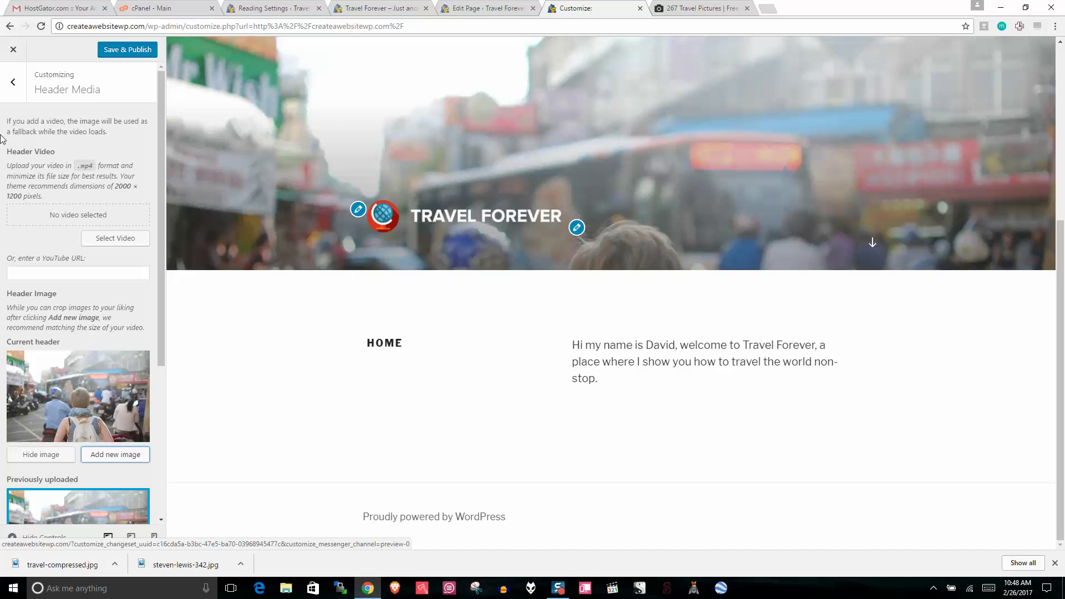
pyautogui.click(13, 82)
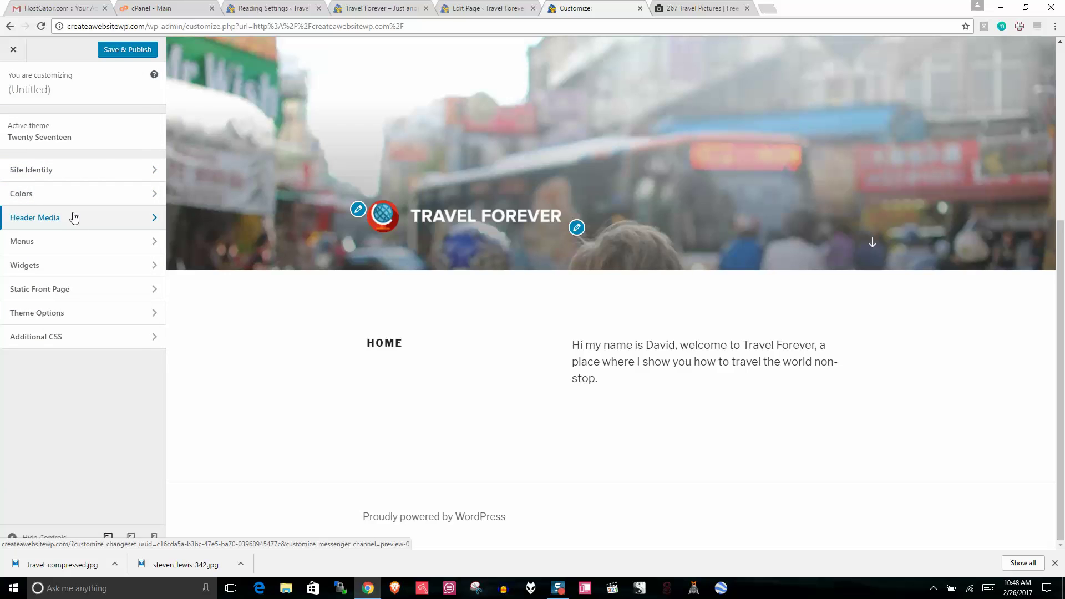
# Step: Revisit the Header Media panel, then the Site Identity site title and tagline fields
pyautogui.click(74, 217)
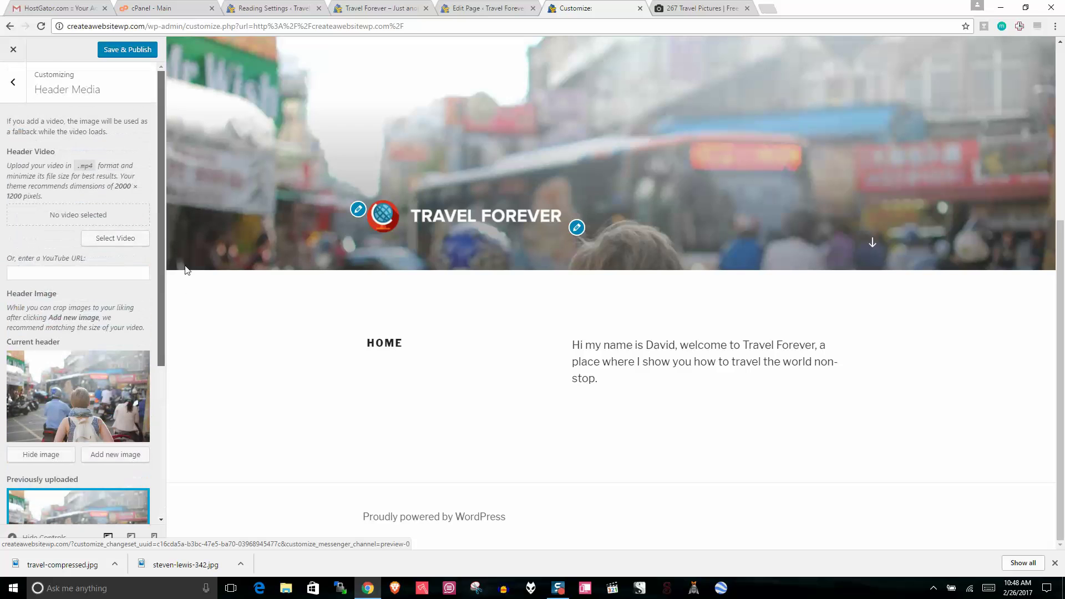
pyautogui.click(12, 82)
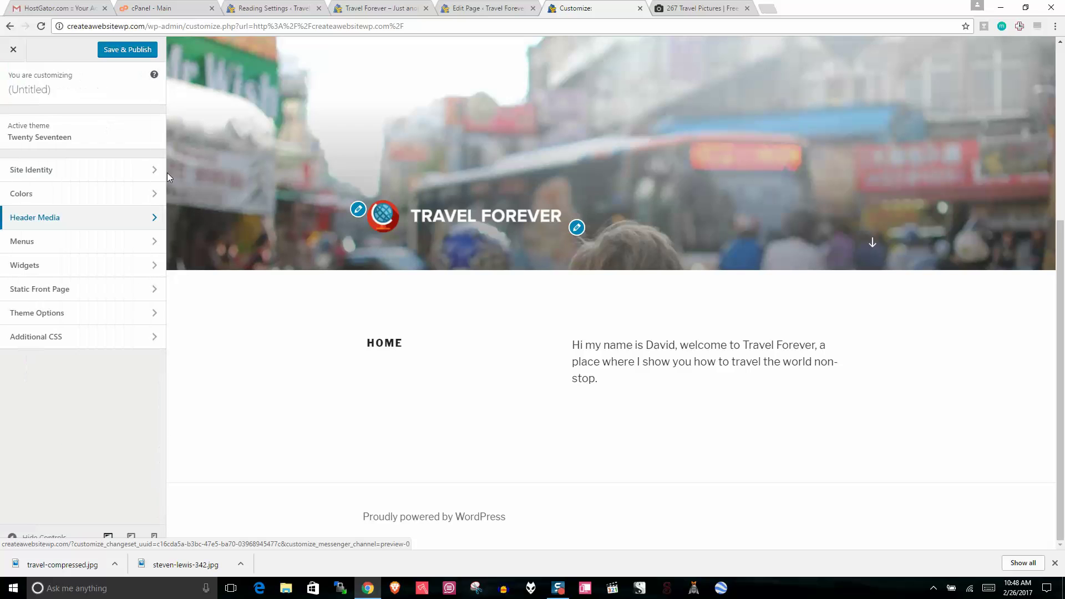
pyautogui.click(88, 177)
pyautogui.click(67, 203)
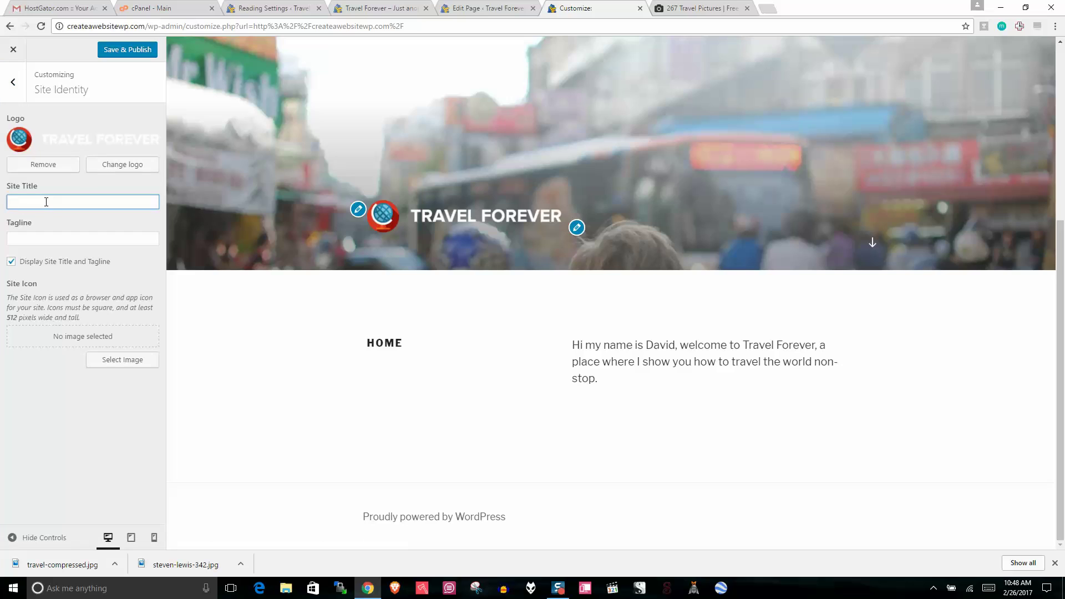
pyautogui.click(45, 234)
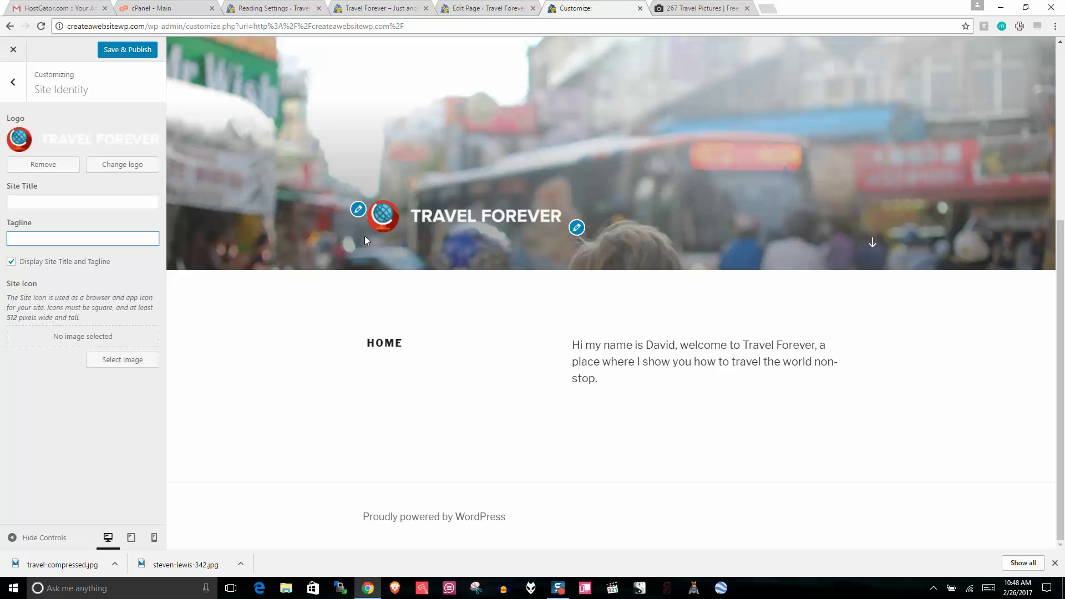
# Step: Look over the static front page settings and return to the main customizer list
pyautogui.click(14, 81)
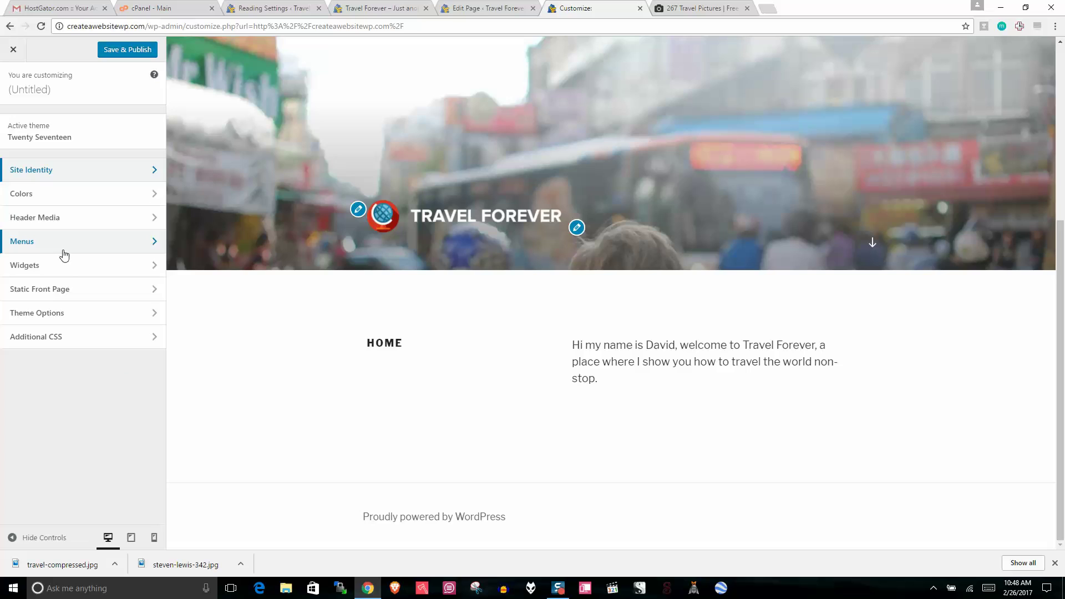
pyautogui.click(78, 293)
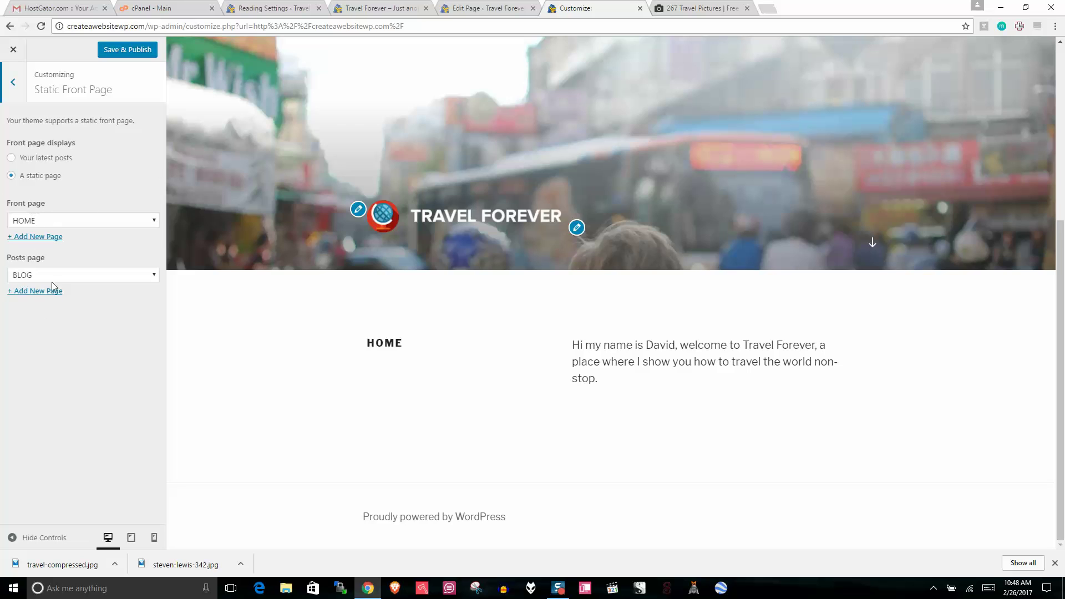
pyautogui.click(25, 88)
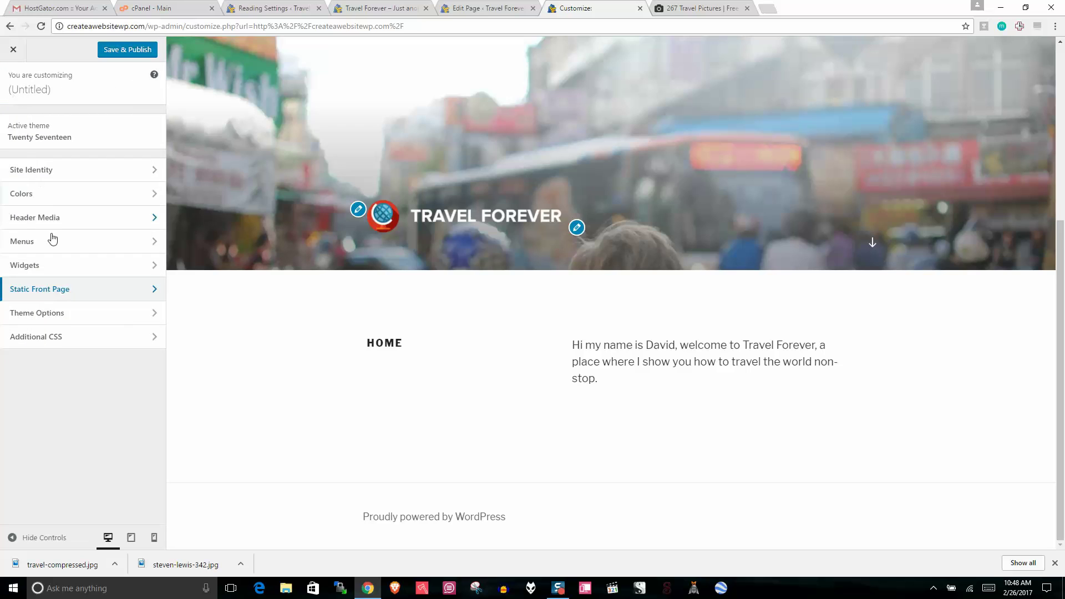
# Step: In Theme Options, set Front Page Section 1 Content to the BLOG page and publish
pyautogui.click(76, 313)
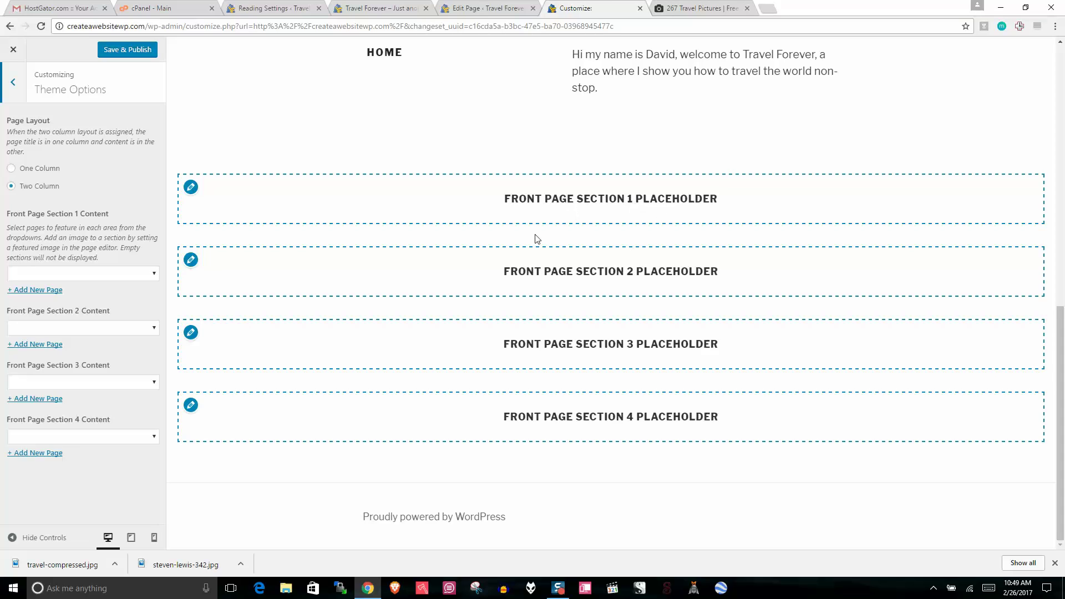
pyautogui.click(132, 275)
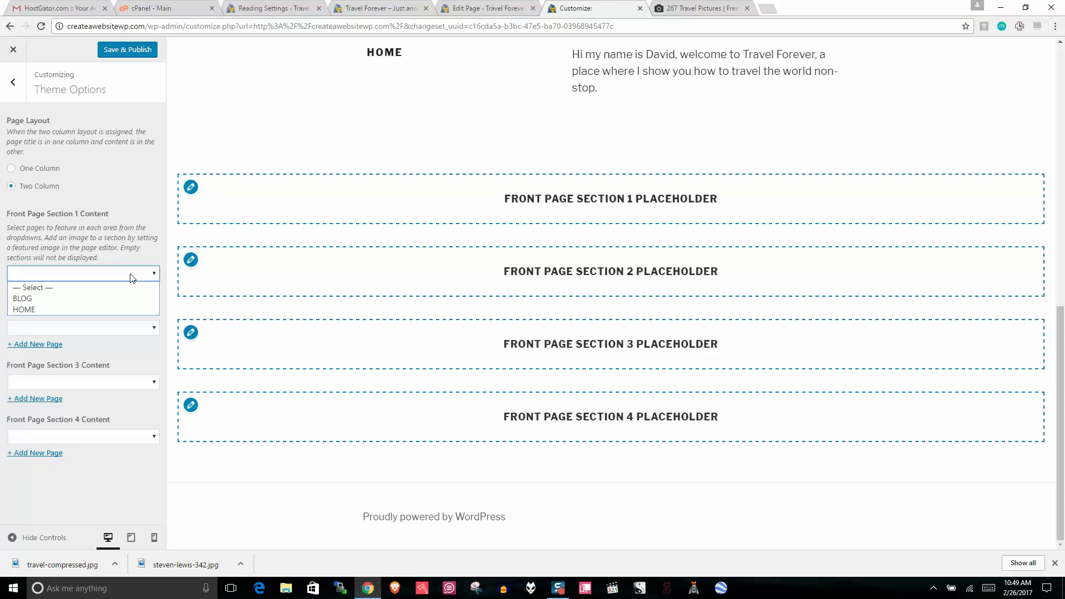
pyautogui.click(126, 245)
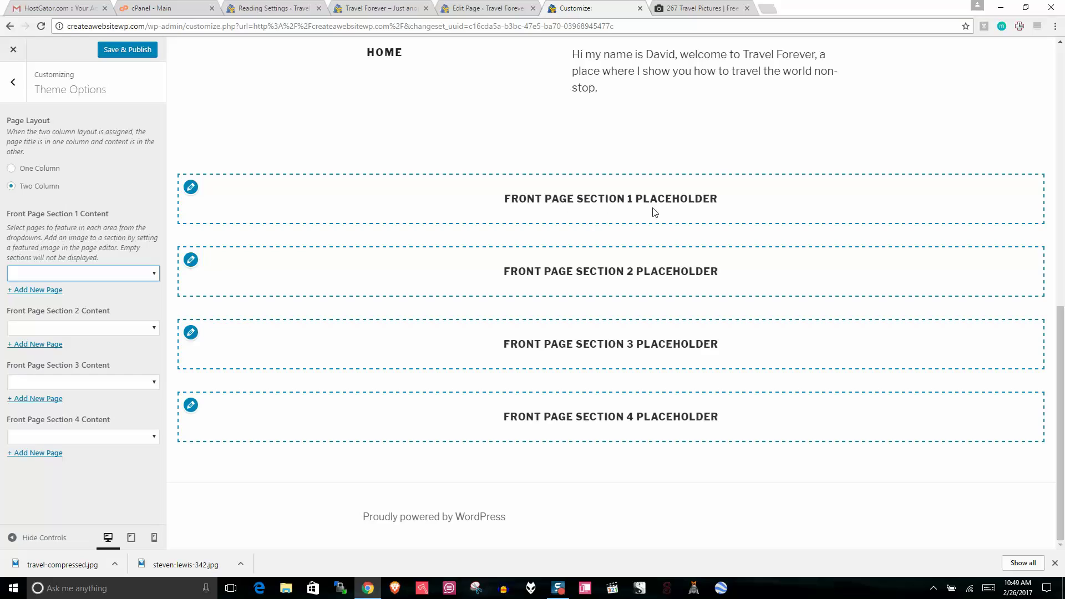
pyautogui.click(79, 273)
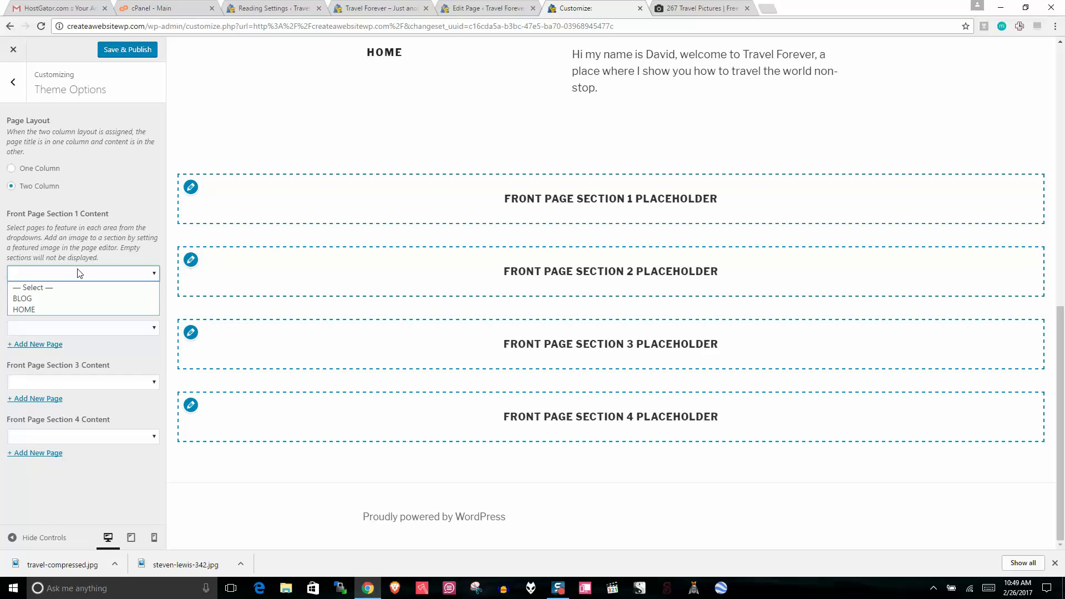
pyautogui.click(63, 298)
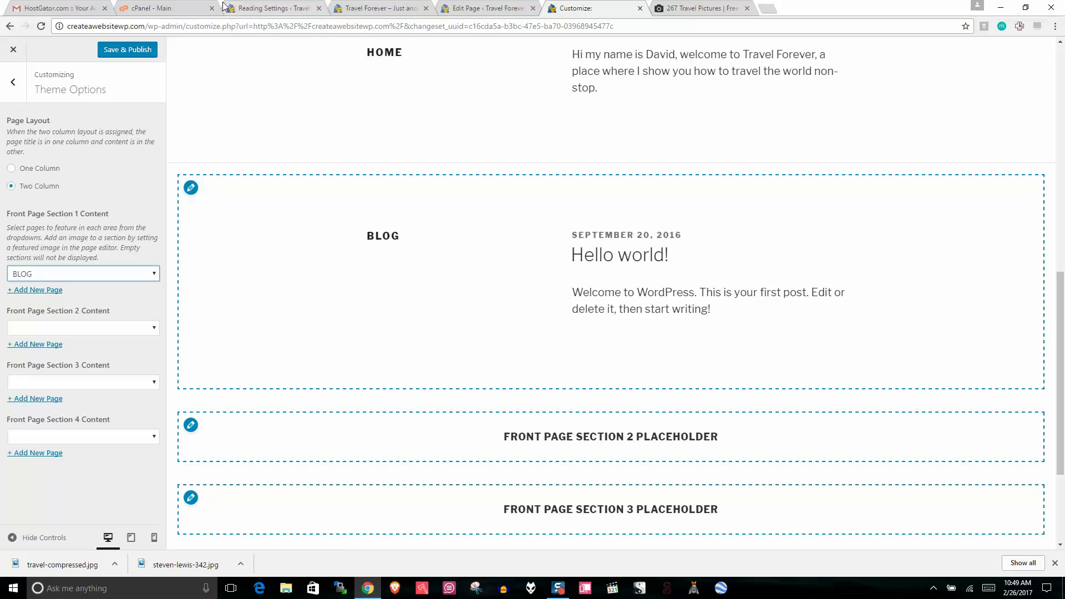
pyautogui.click(137, 55)
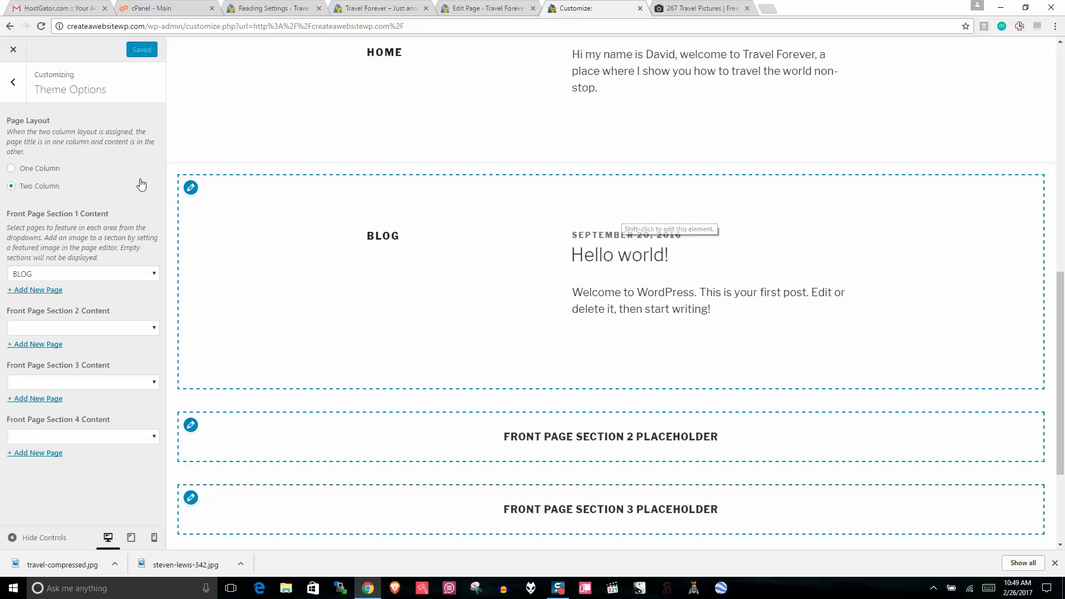
# Step: Close the Customizer to view the live Travel Forever site
pyautogui.moveTo(1063, 323); pyautogui.dragTo(1063, 107)
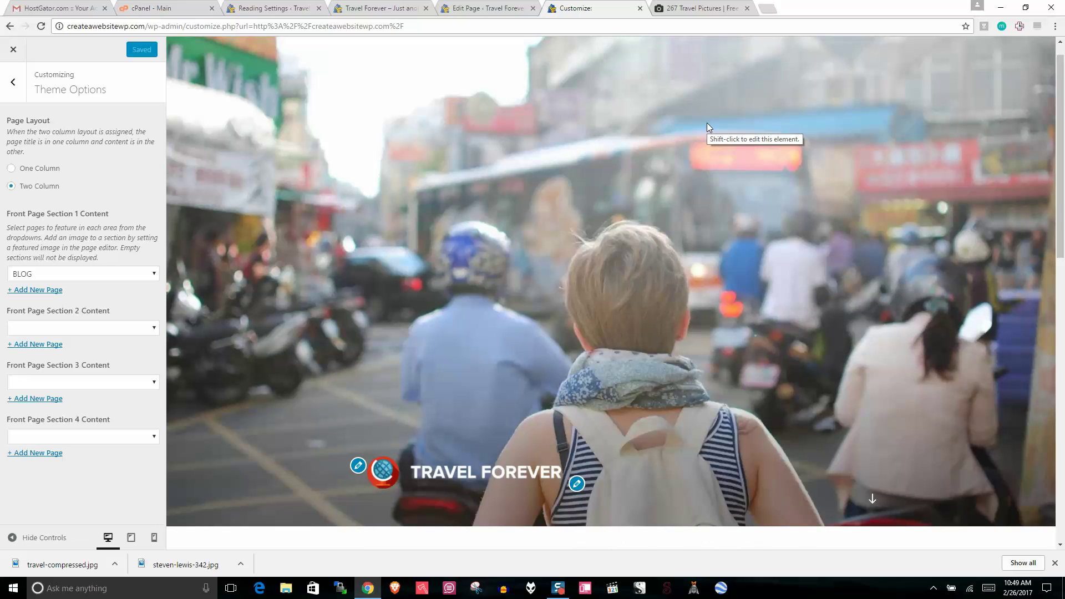
pyautogui.moveTo(1063, 127); pyautogui.dragTo(1063, 345)
pyautogui.click(14, 49)
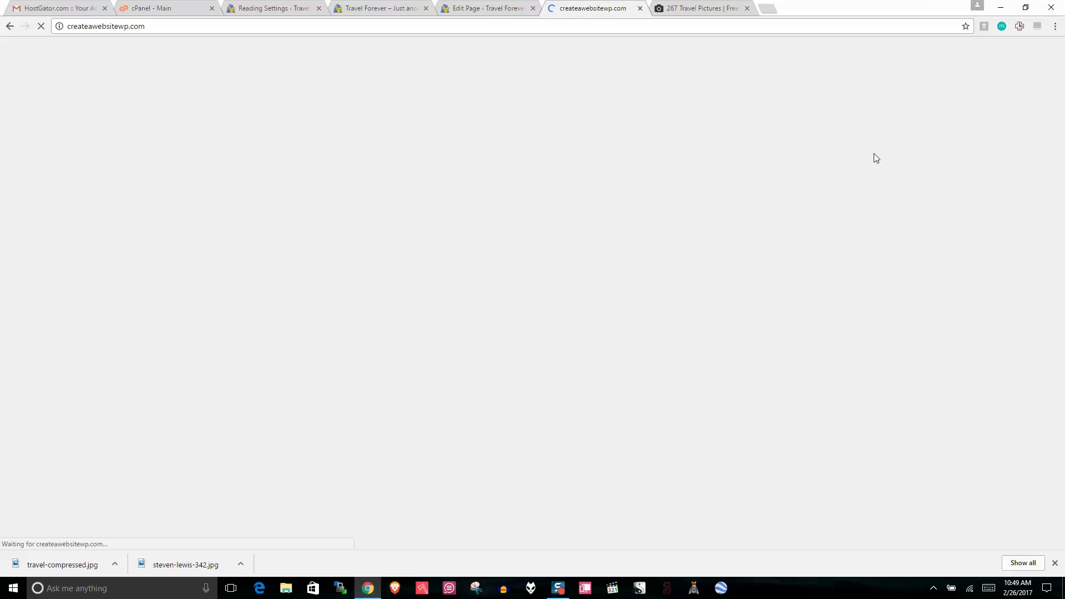
# Step: Open the BLOG page's featured image chooser, then return to the Unsplash travel results
pyautogui.moveTo(1063, 158); pyautogui.dragTo(1063, 331)
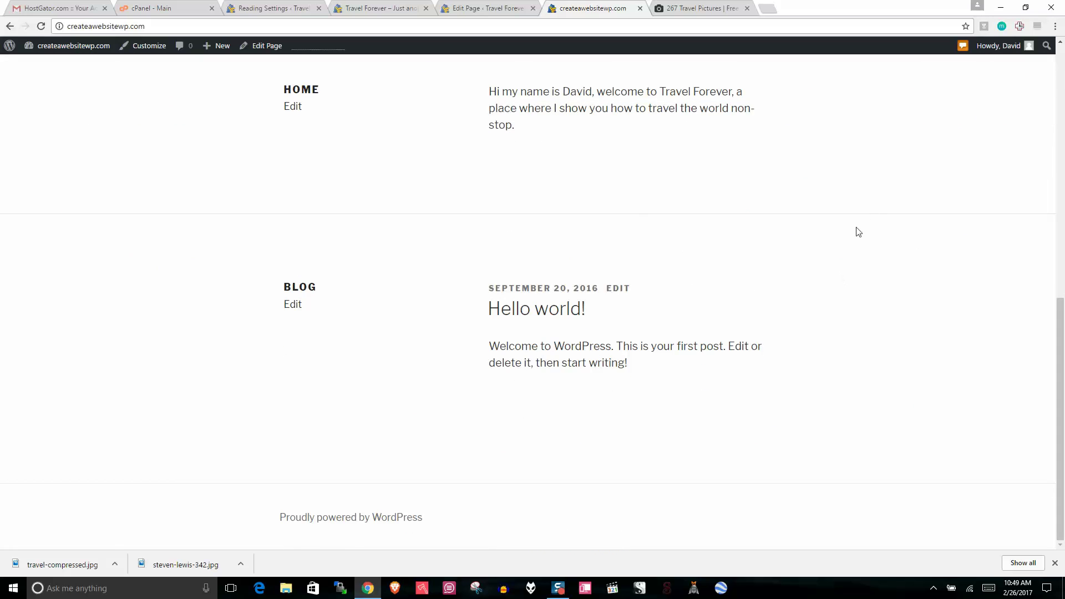
pyautogui.click(291, 308)
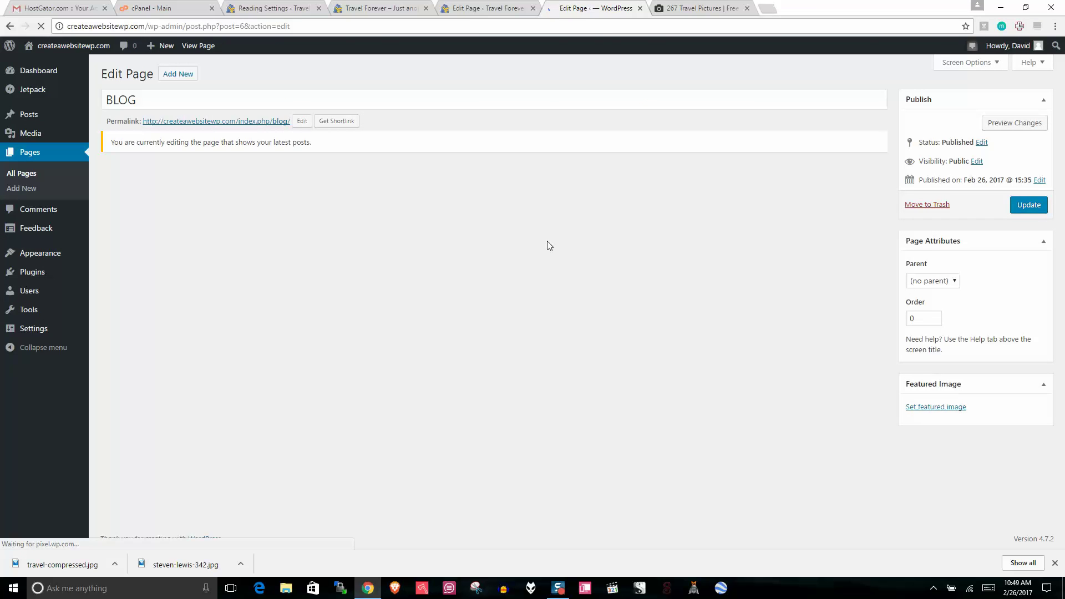
pyautogui.click(942, 410)
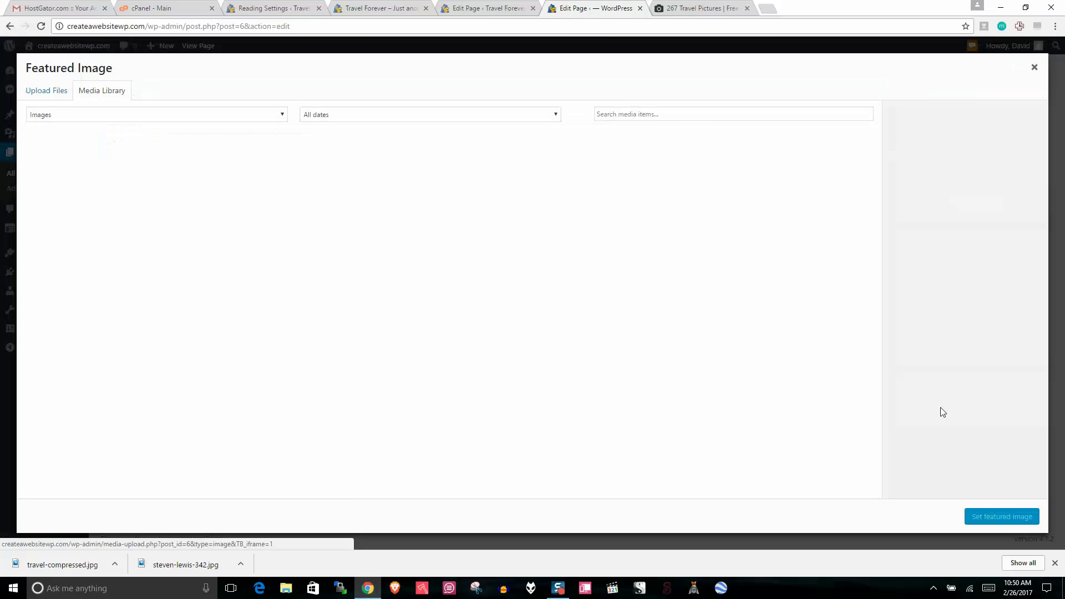
pyautogui.click(713, 8)
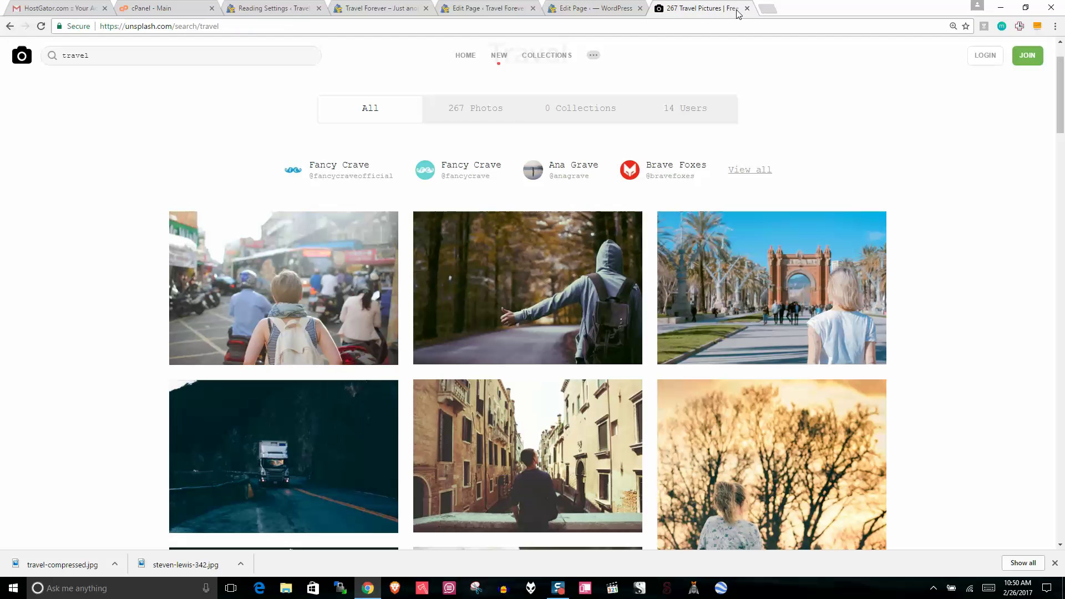
# Step: Download the Unsplash photo of a cyclist on a hillside road and restore down Chrome
pyautogui.moveTo(1063, 105); pyautogui.dragTo(1064, 432)
pyautogui.scroll(-3, 1063, 435)
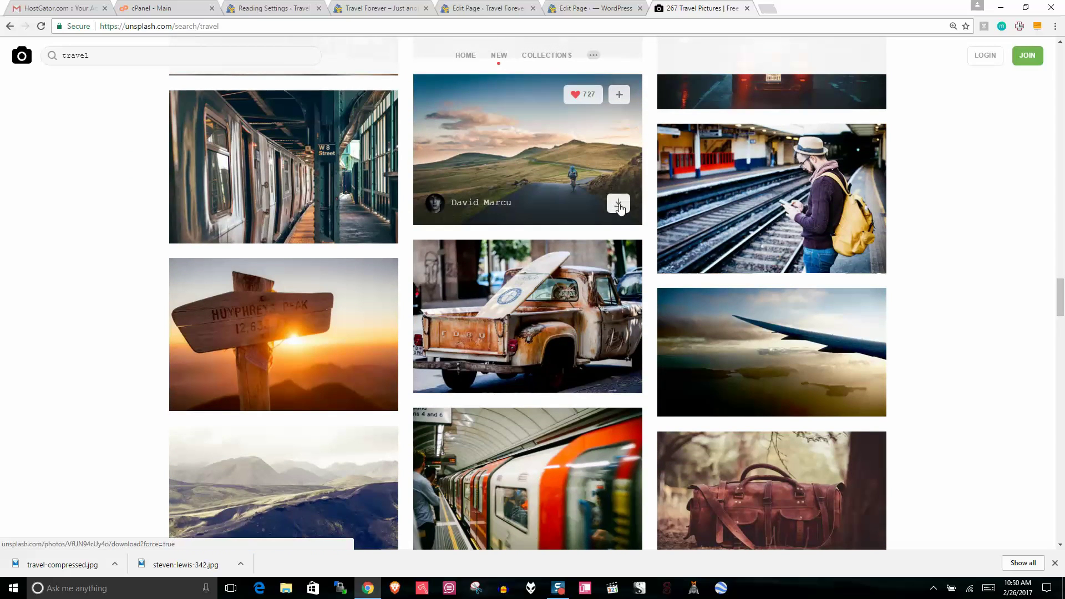
pyautogui.click(618, 204)
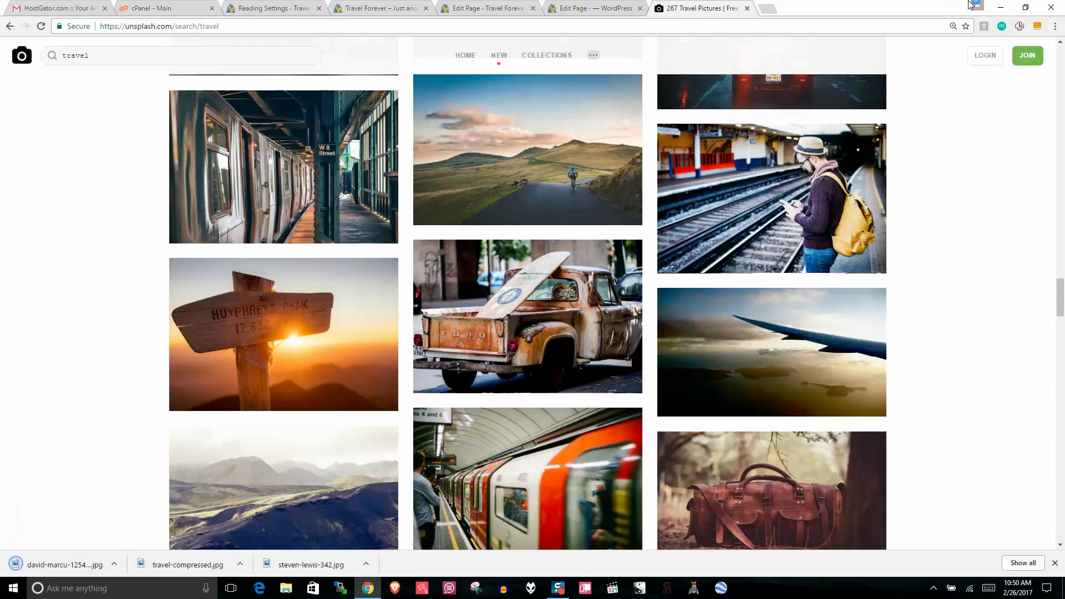
pyautogui.click(1025, 7)
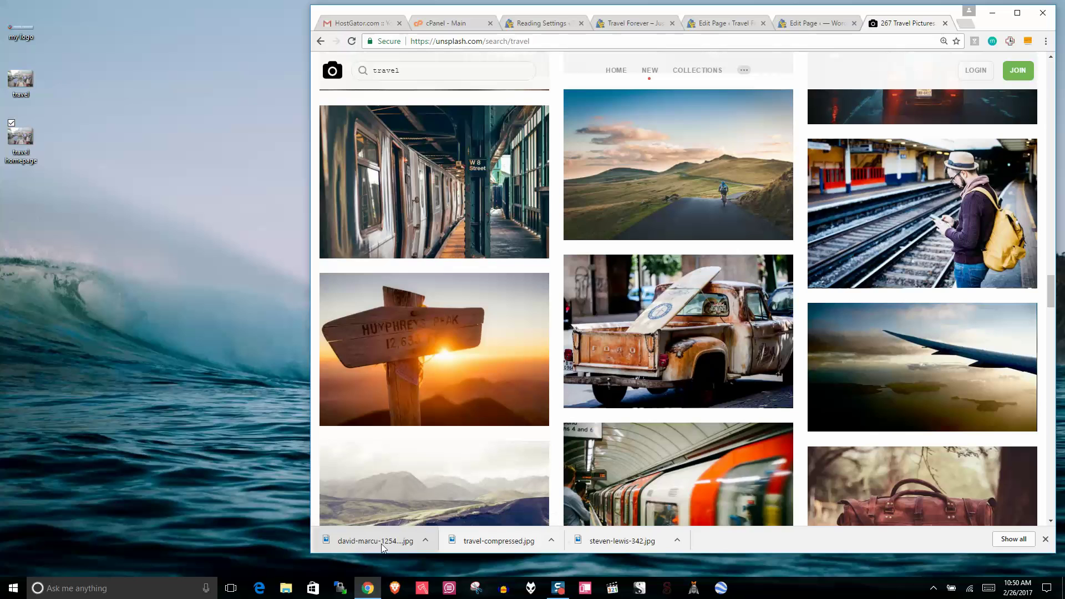
# Step: Copy the cyclist photo to the desktop and confirm its 4214 x 2799 dimensions in Properties
pyautogui.moveTo(387, 545); pyautogui.dragTo(15, 200)
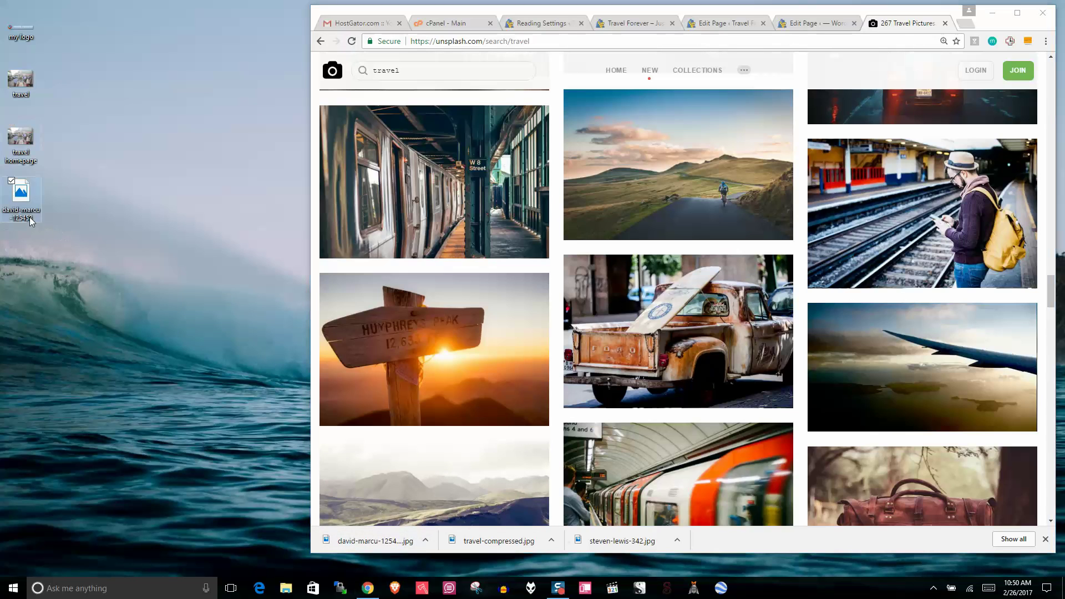
pyautogui.rightClick(15, 199)
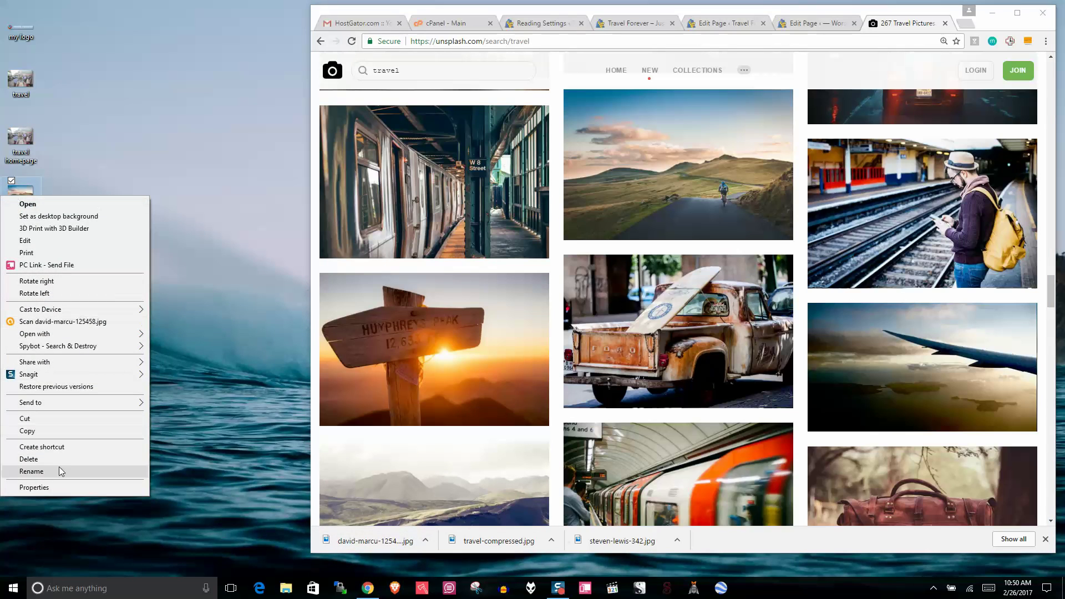
pyautogui.click(55, 487)
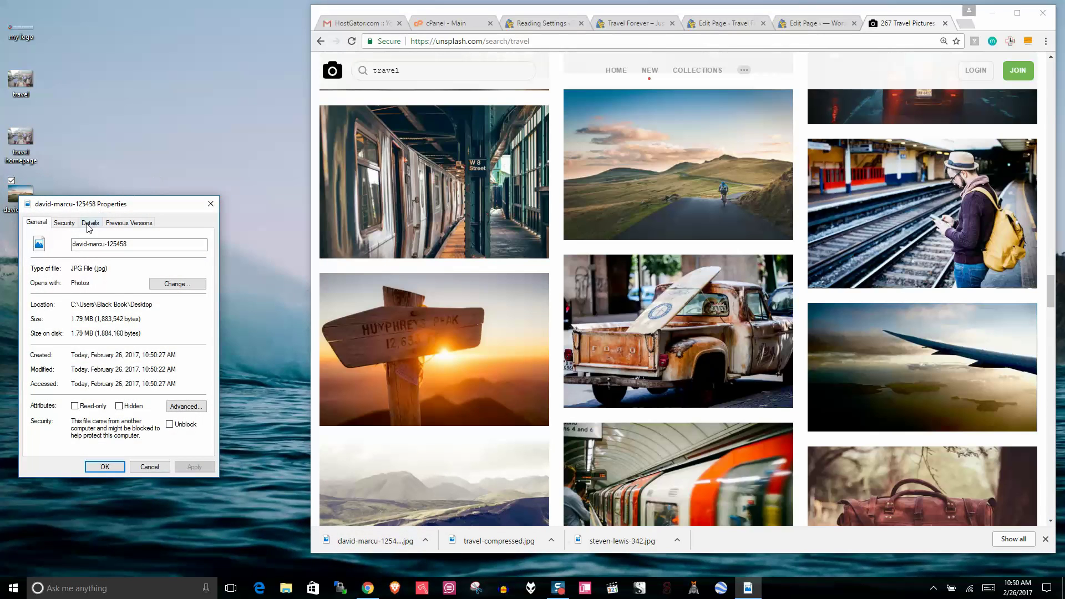
pyautogui.click(91, 223)
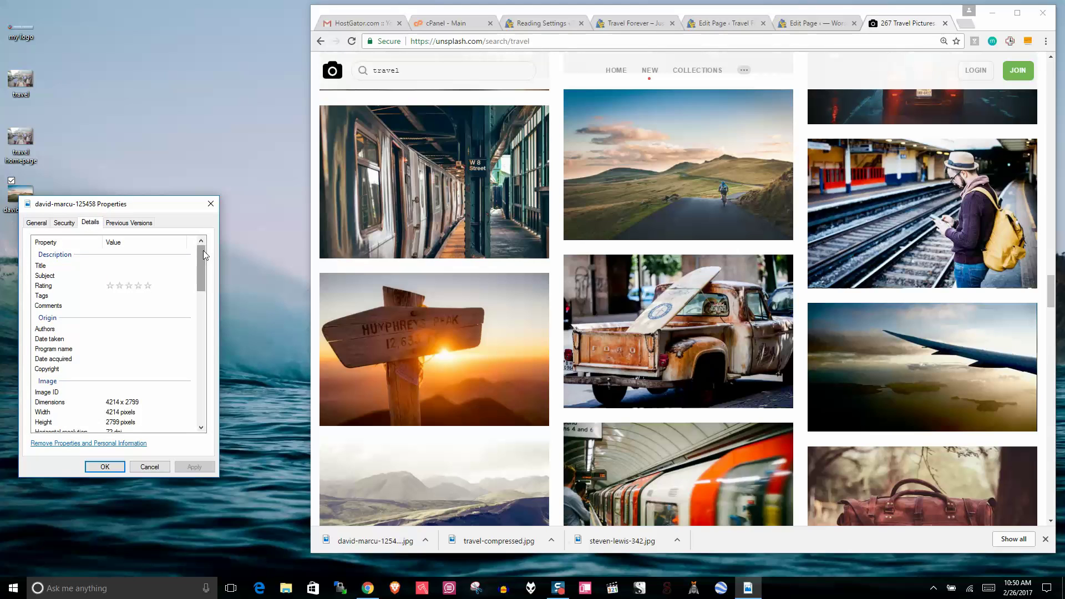
pyautogui.moveTo(203, 251); pyautogui.dragTo(209, 390)
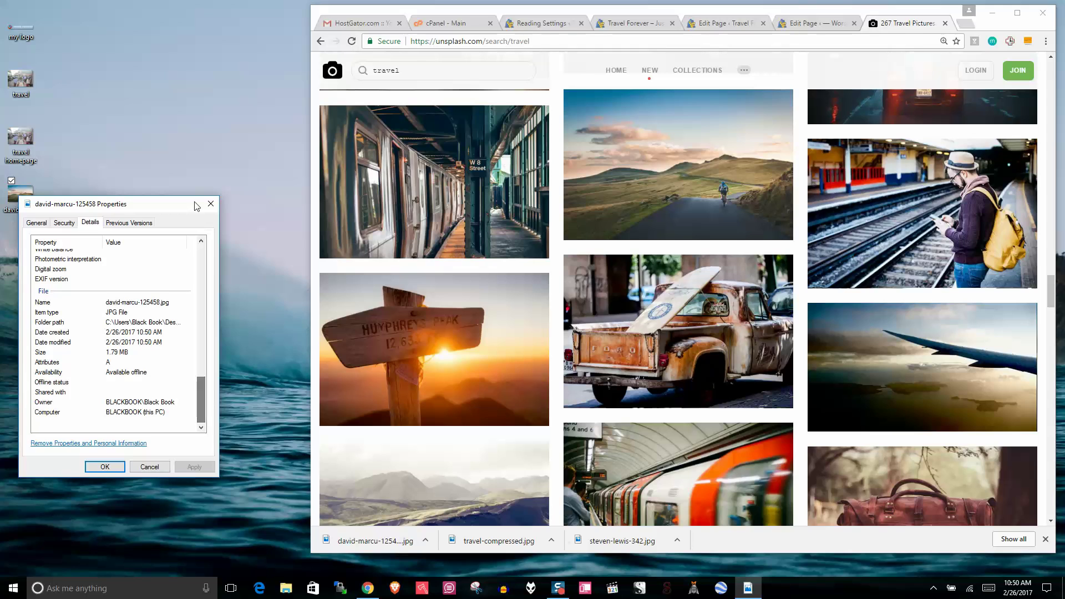
pyautogui.click(211, 203)
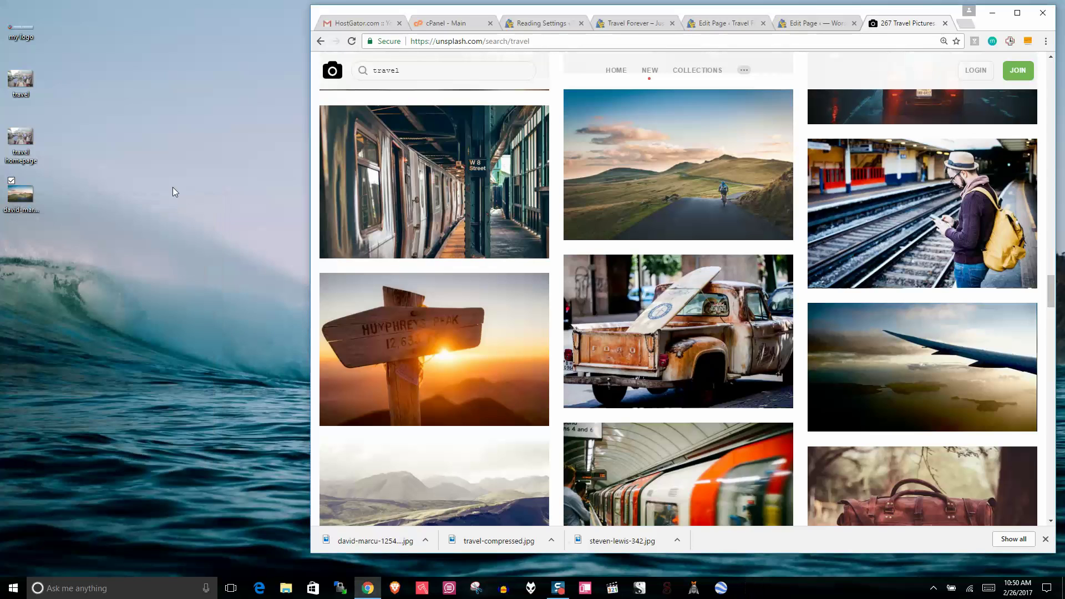
pyautogui.rightClick(24, 198)
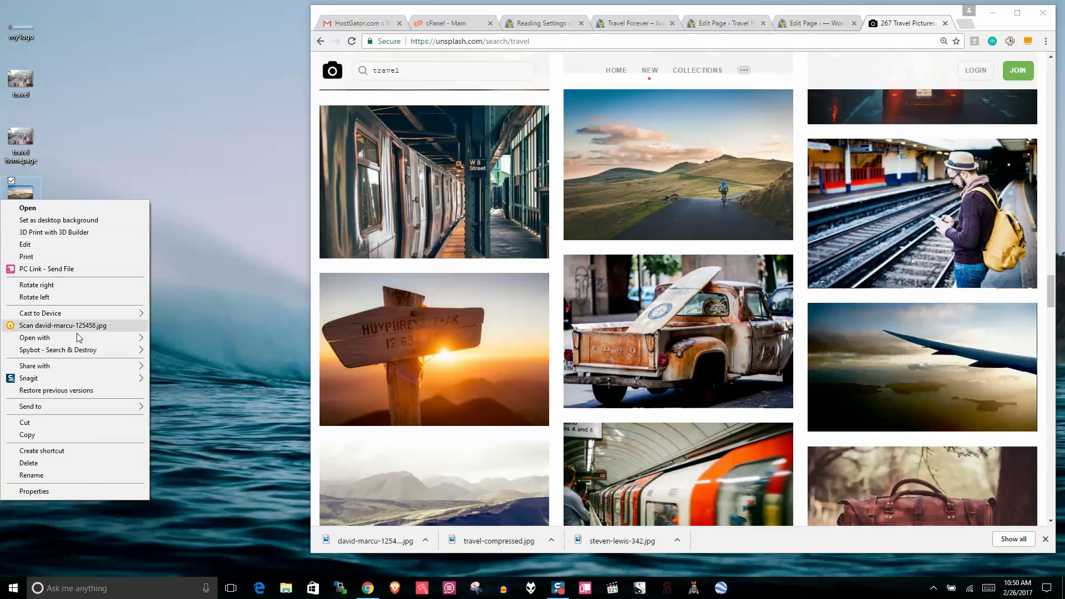
# Step: Open the cyclist photo in Picture Manager, resize it to 47% (1981 x 1316) and save
pyautogui.moveTo(77, 335)
pyautogui.click(189, 352)
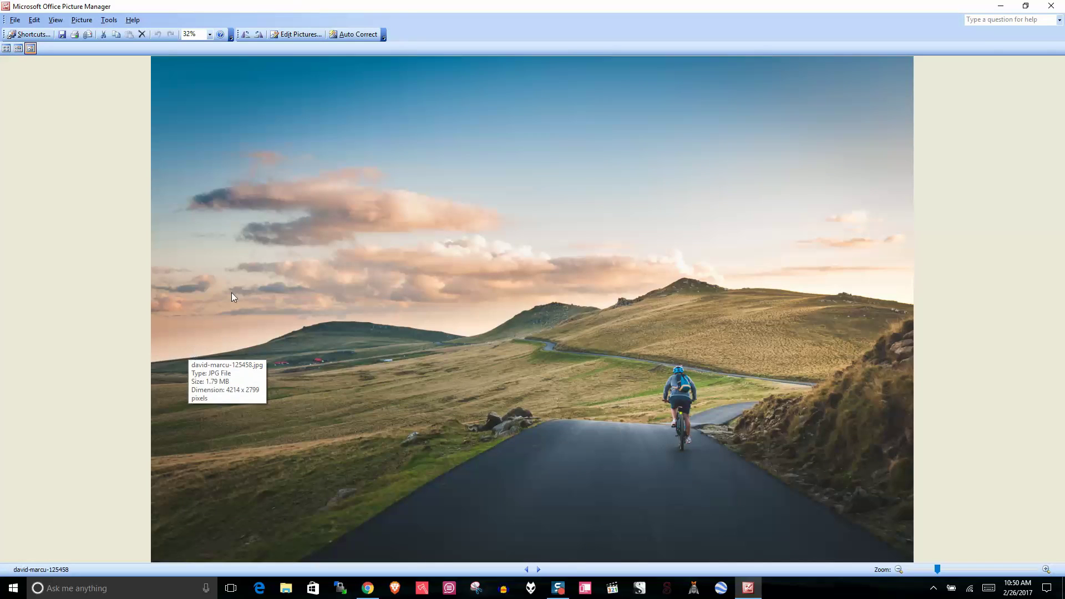
pyautogui.click(289, 35)
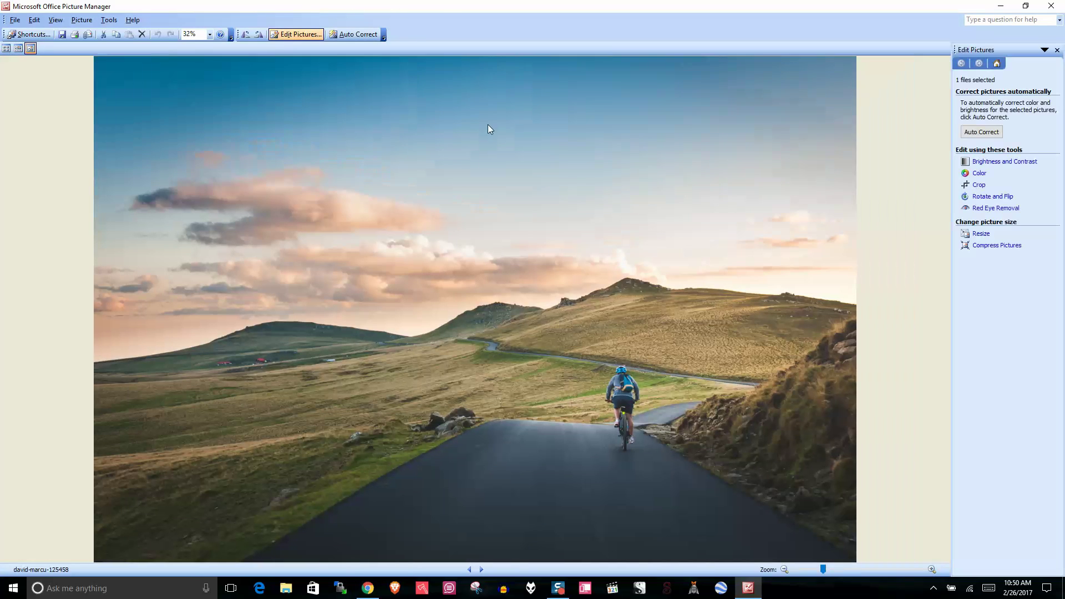
pyautogui.click(980, 234)
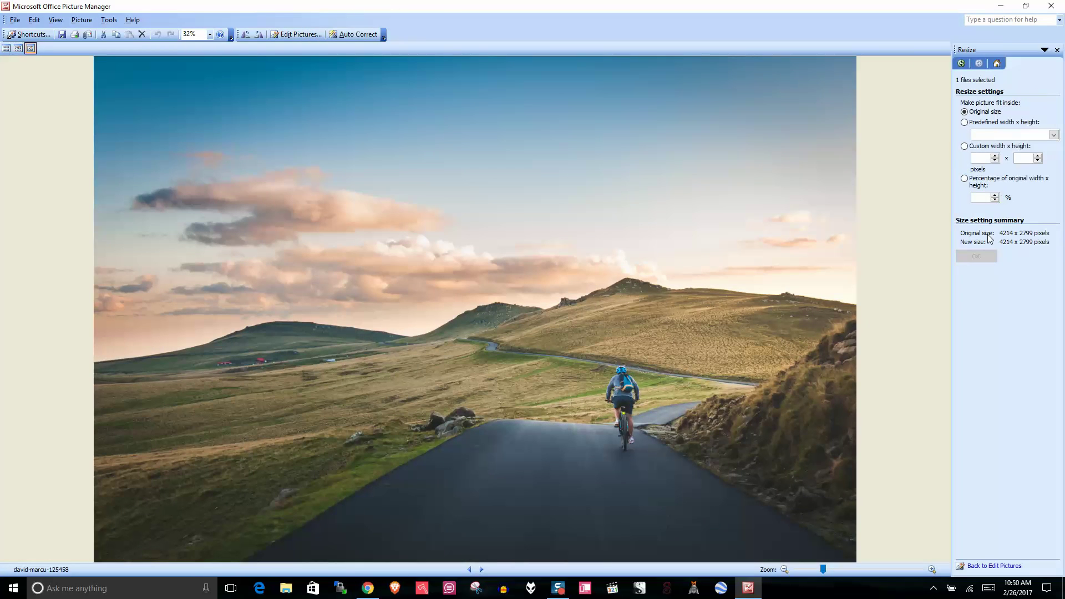
pyautogui.click(994, 200)
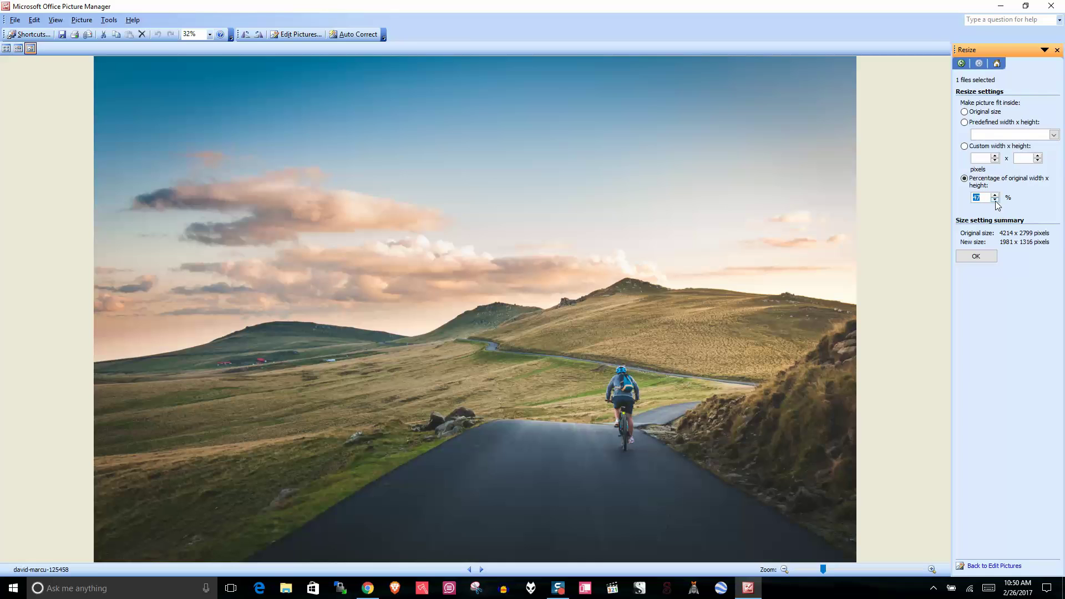
pyautogui.click(971, 256)
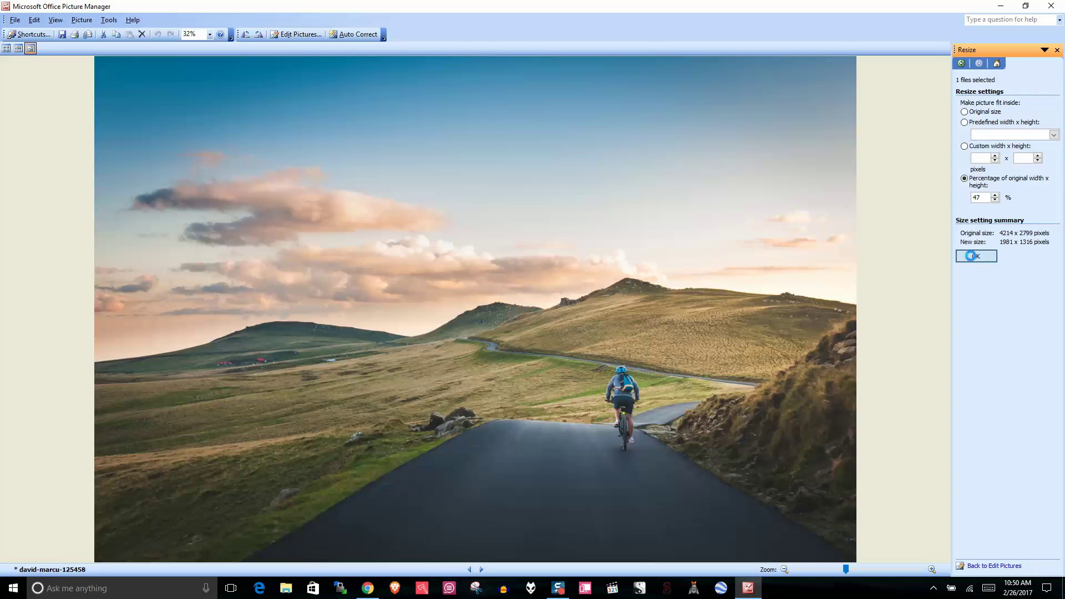
pyautogui.click(971, 256)
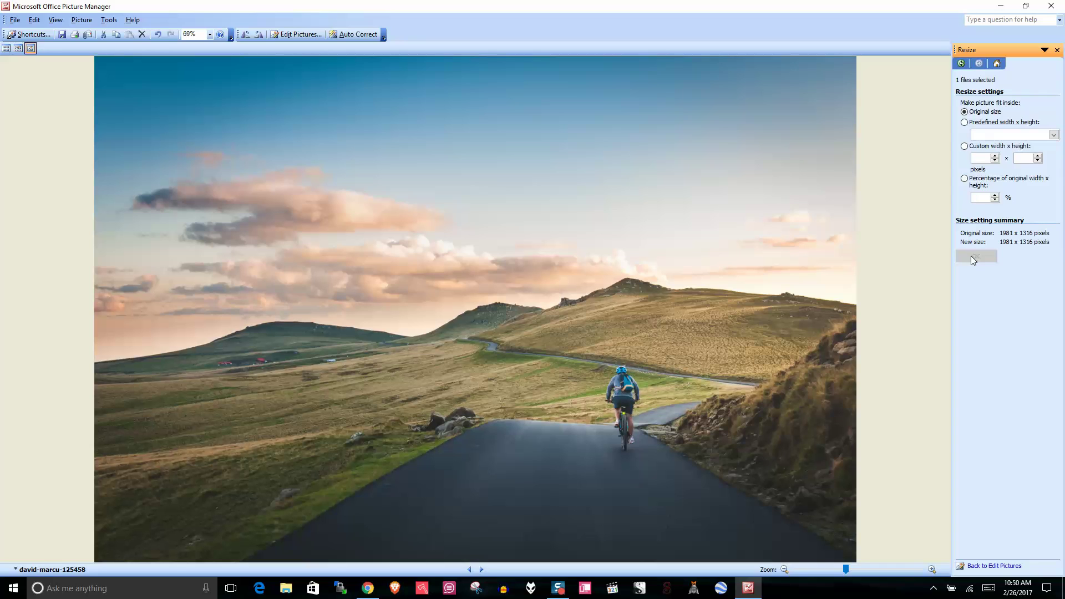
pyautogui.click(1050, 5)
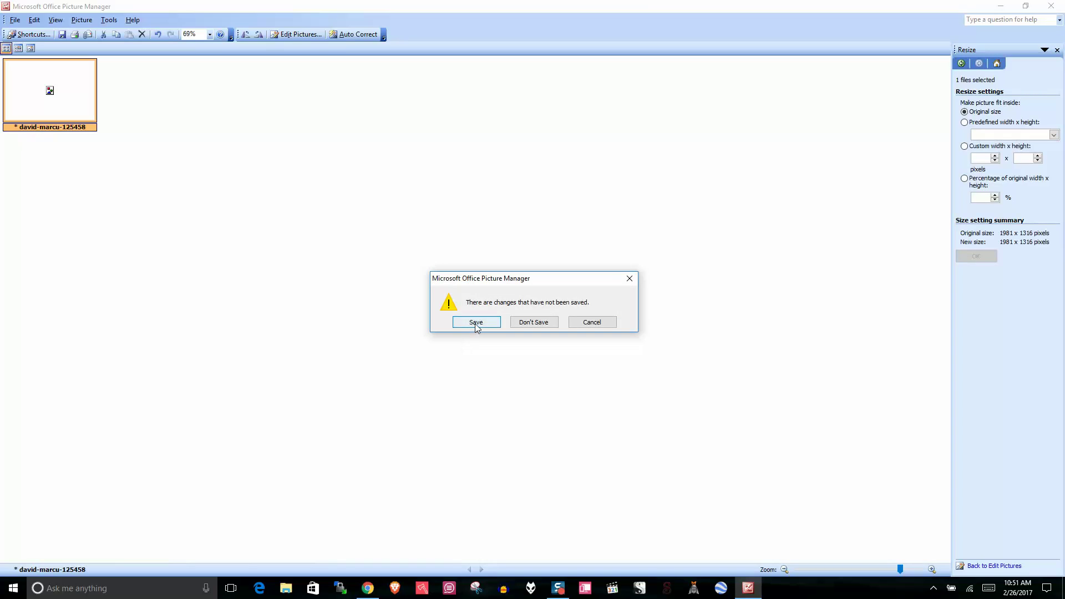
pyautogui.click(475, 323)
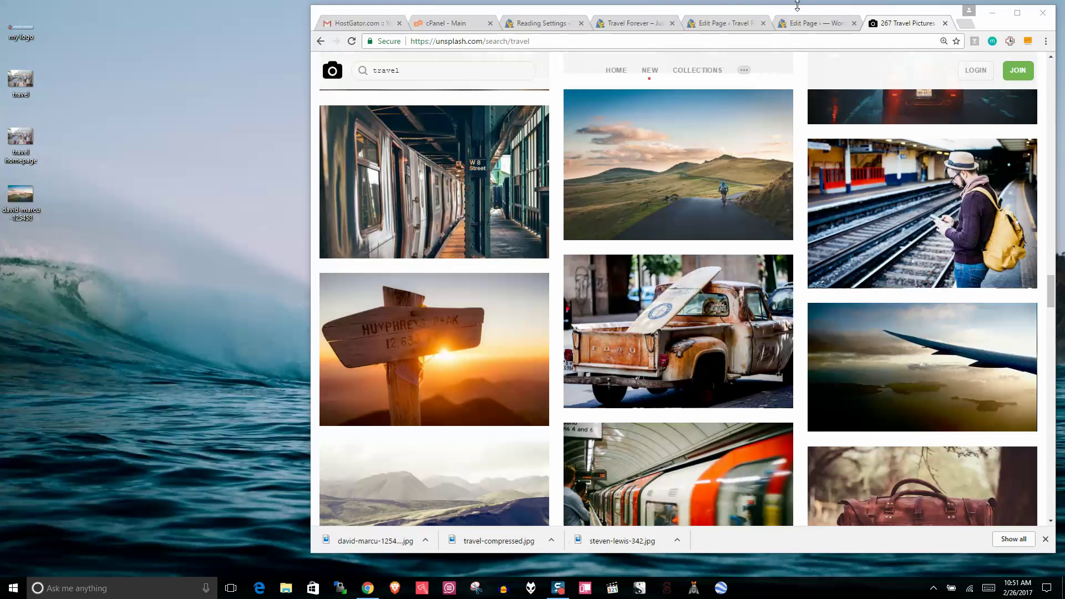
# Step: Confirm in Properties Details that the photo is now 1981 x 1316 and 600 KB
pyautogui.rightClick(36, 192)
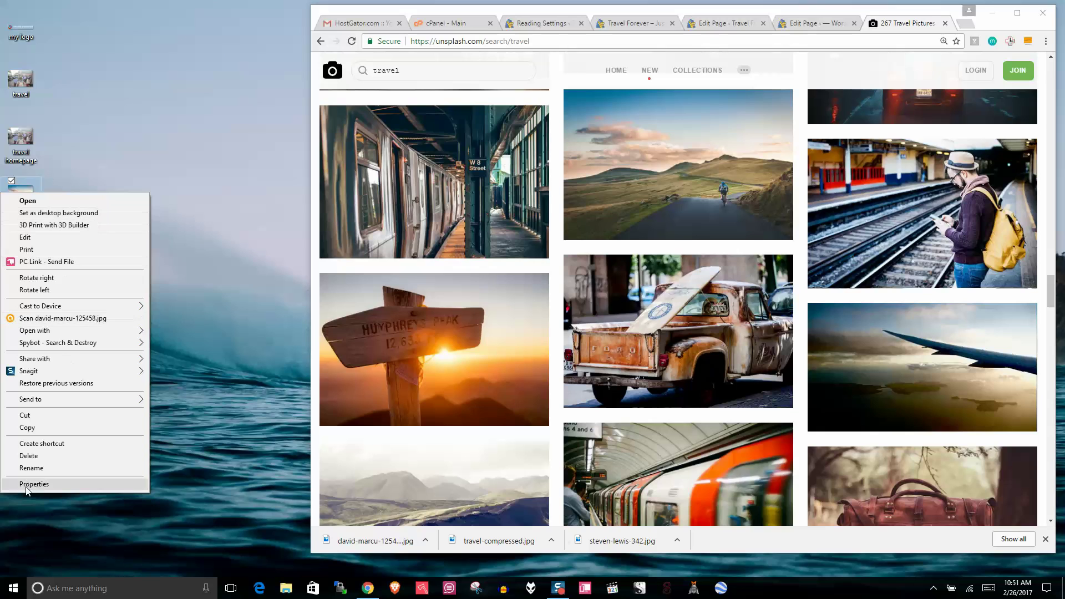
pyautogui.click(56, 485)
pyautogui.click(112, 220)
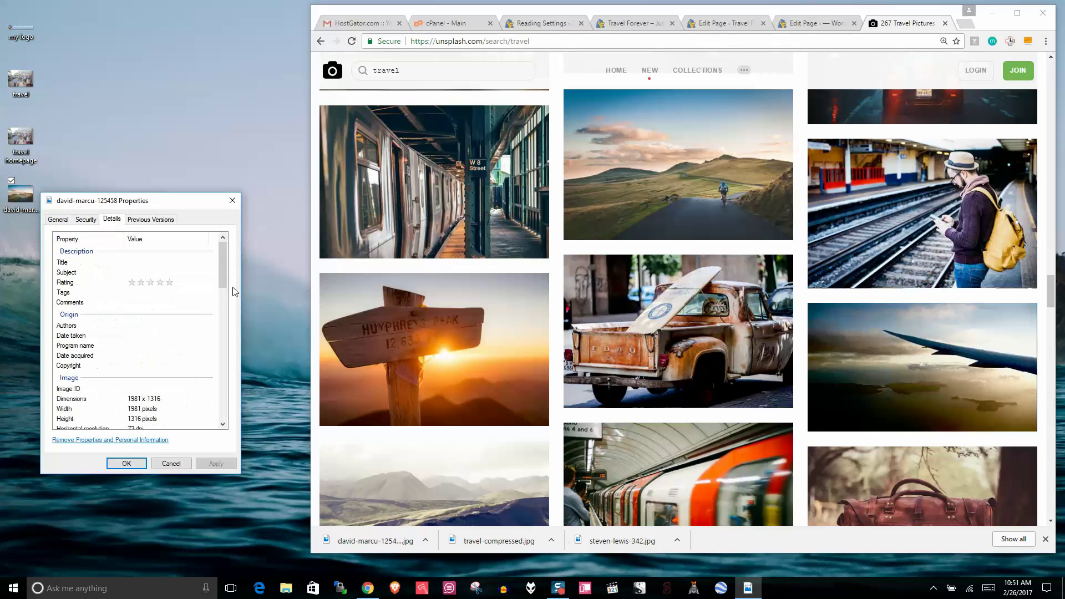
pyautogui.moveTo(224, 274); pyautogui.dragTo(232, 416)
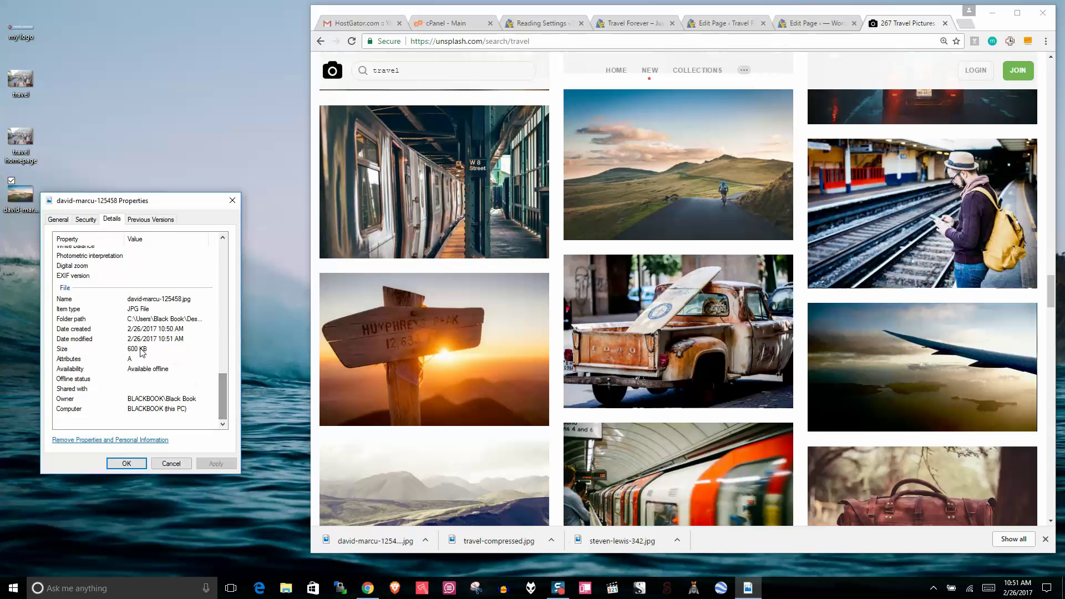
pyautogui.click(233, 200)
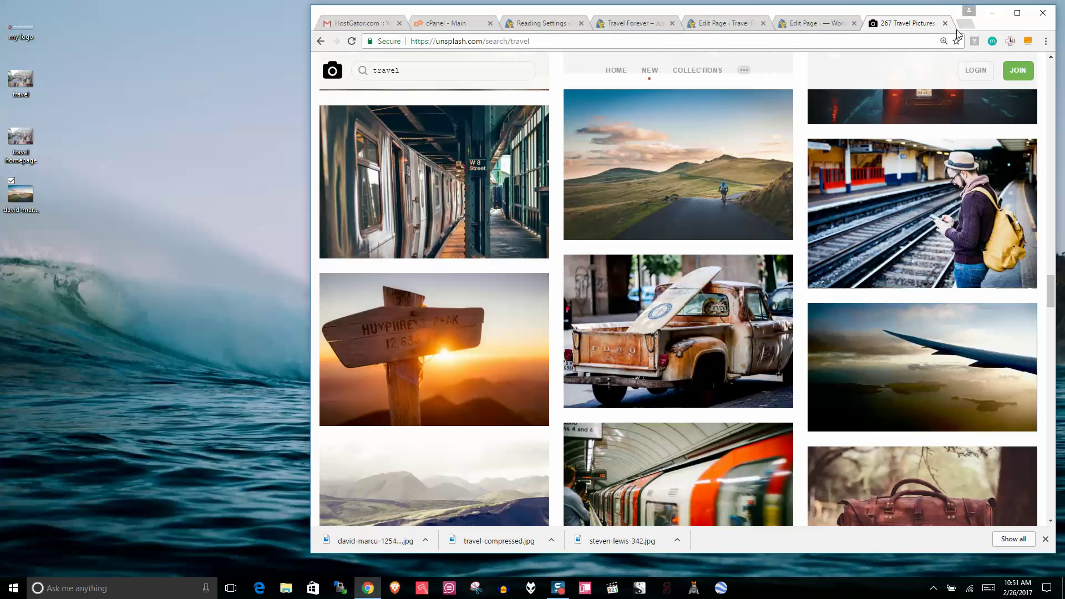
# Step: Open compressnow.com in a new Chrome tab
pyautogui.click(966, 21)
pyautogui.write('com')
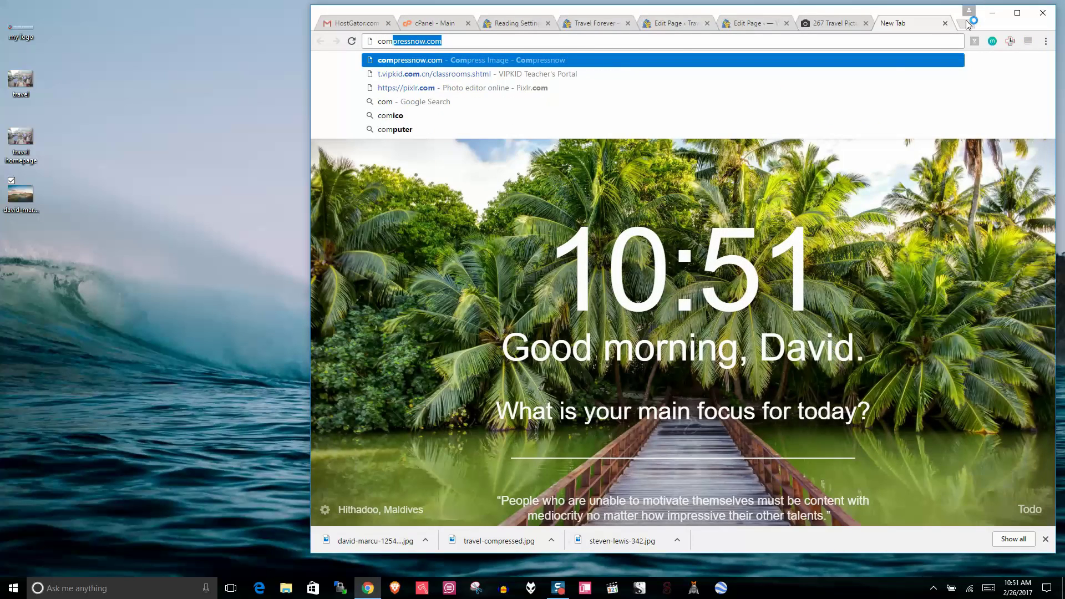
pyautogui.press('Return')
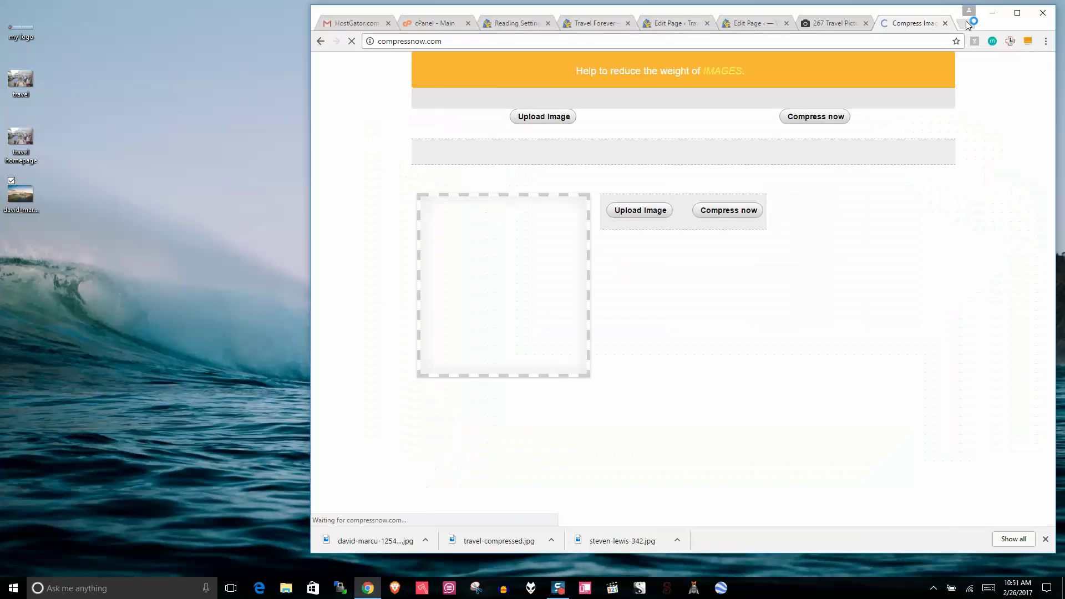
# Step: Upload the cyclist photo to Compressnow, compress it at 56% to 145.91 Kb, and download it
pyautogui.click(639, 188)
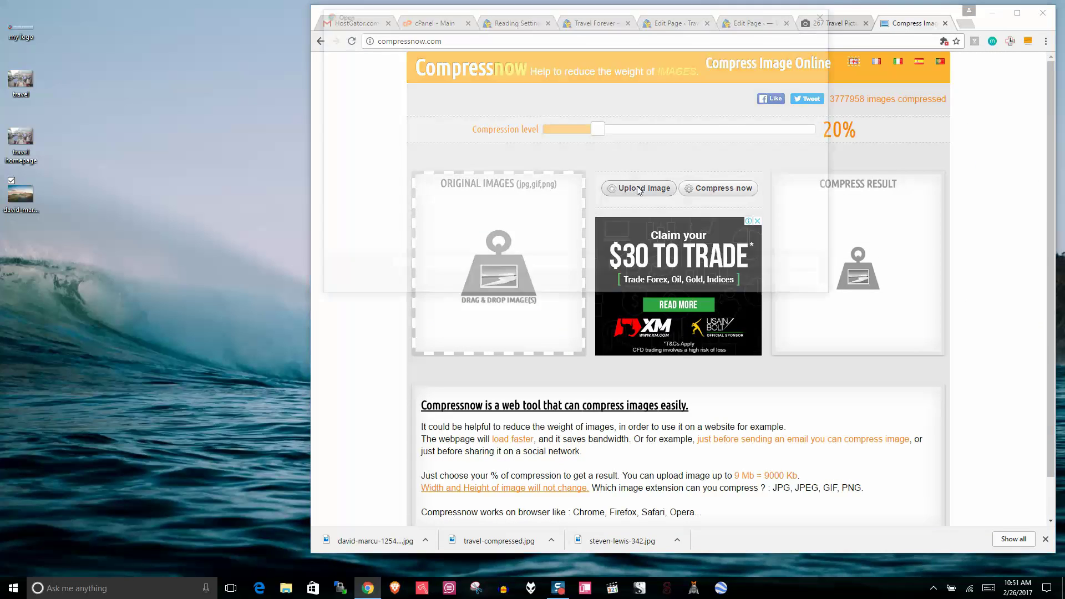
pyautogui.click(565, 114)
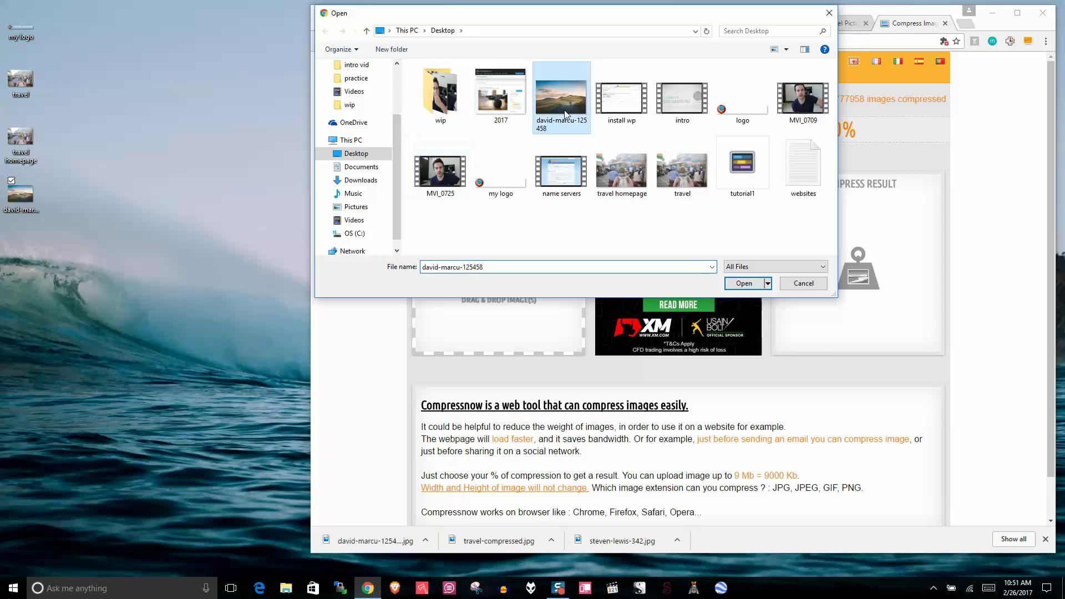
pyautogui.click(745, 284)
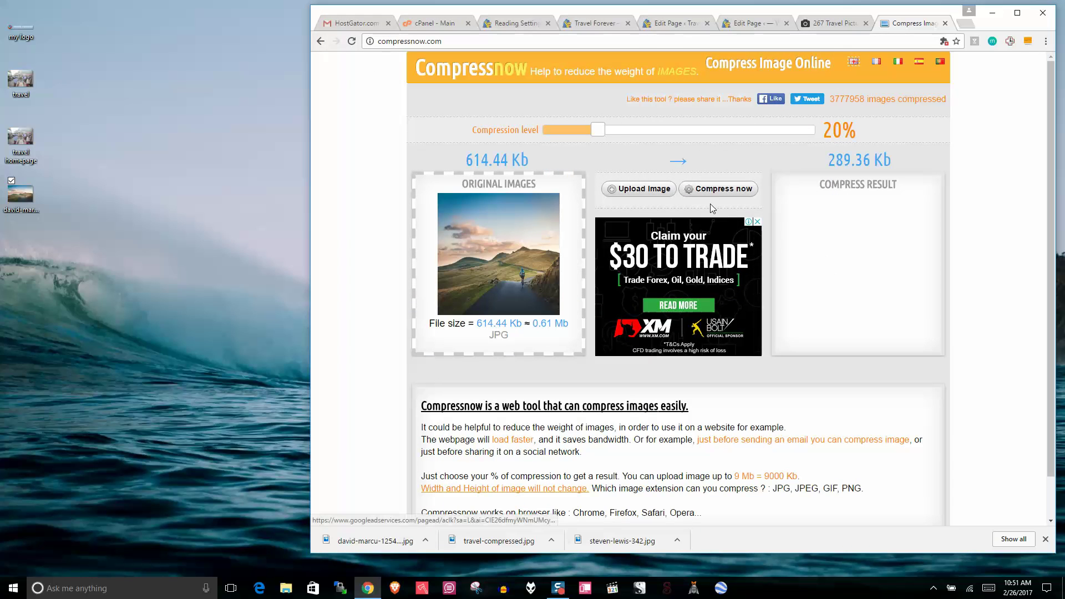
pyautogui.moveTo(596, 132); pyautogui.dragTo(697, 137)
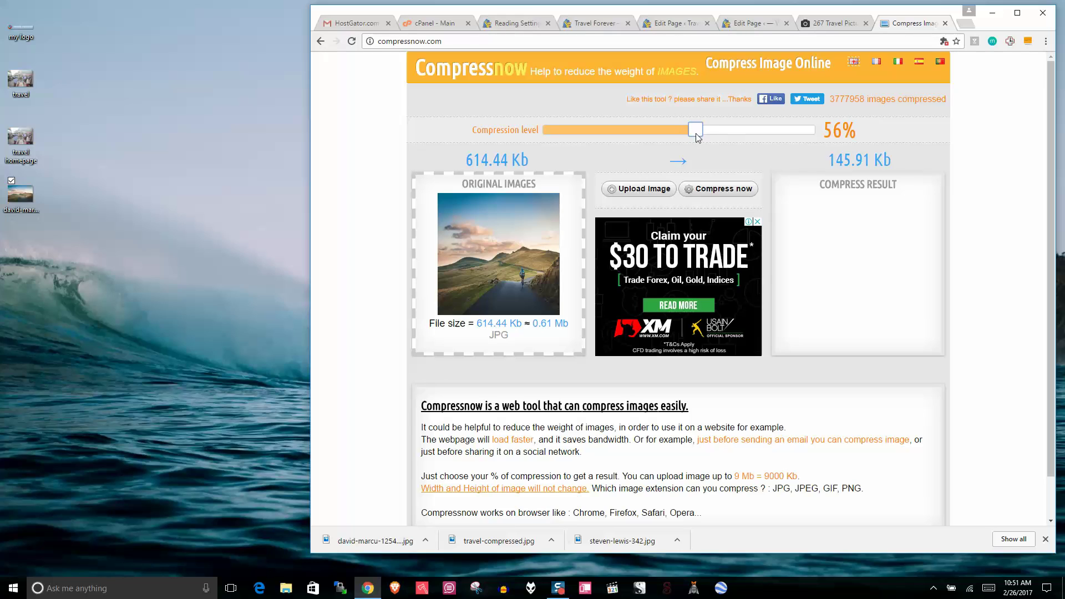
pyautogui.click(727, 189)
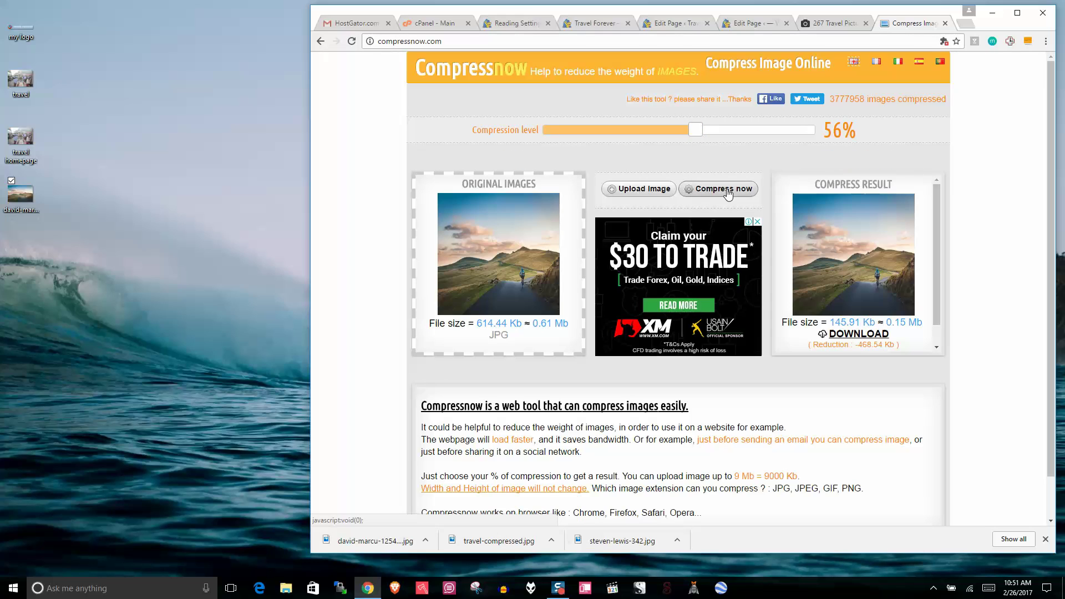
pyautogui.click(841, 338)
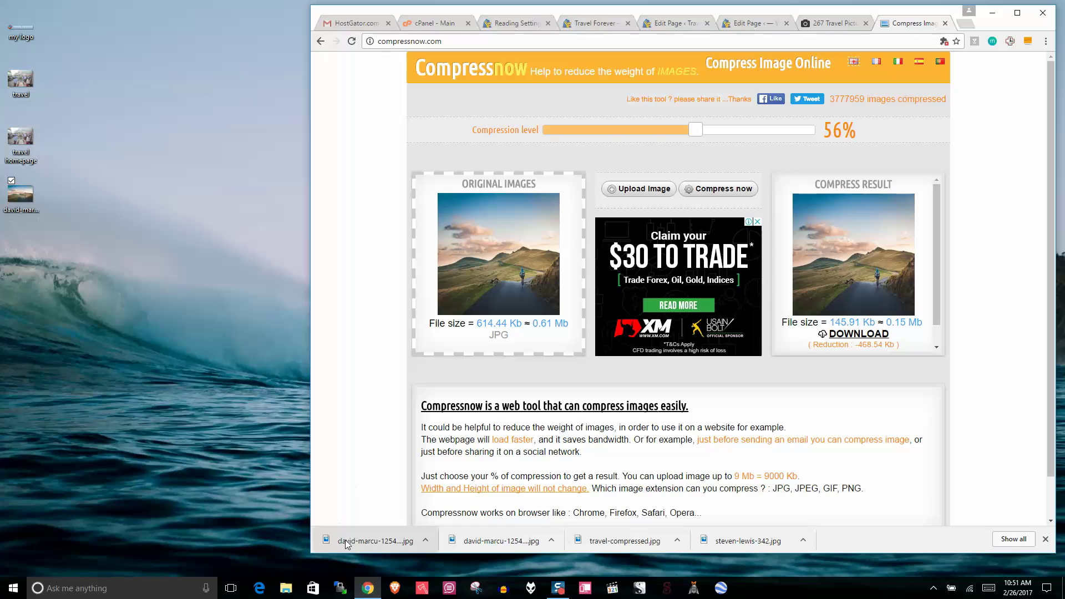
# Step: Move the compressed photo onto the desktop and rename it 'blog'
pyautogui.moveTo(345, 540); pyautogui.dragTo(18, 255)
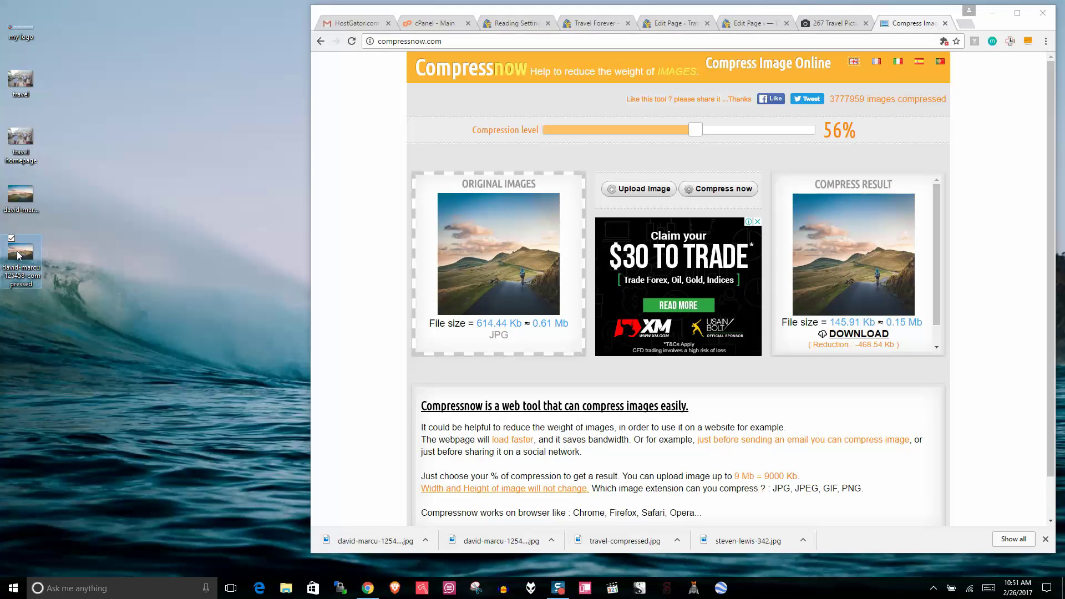
pyautogui.rightClick(19, 266)
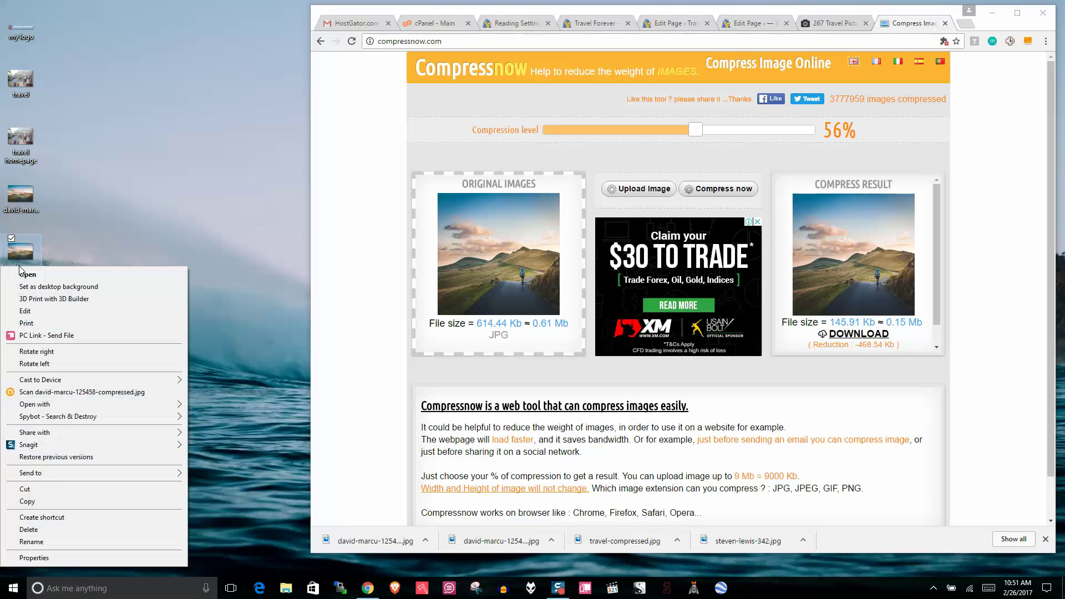
pyautogui.click(61, 541)
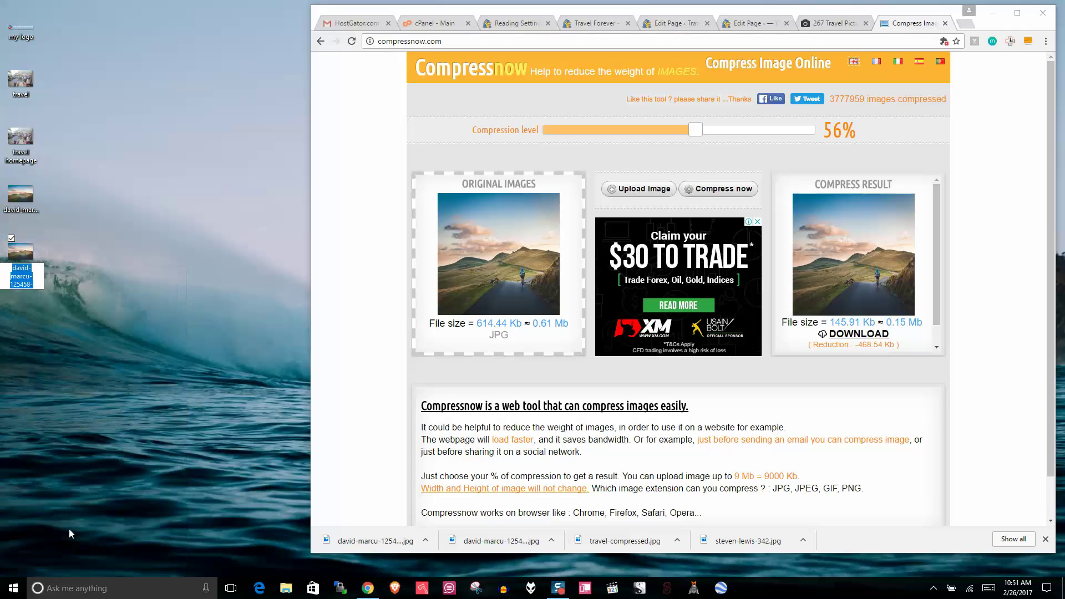
pyautogui.write('blog')
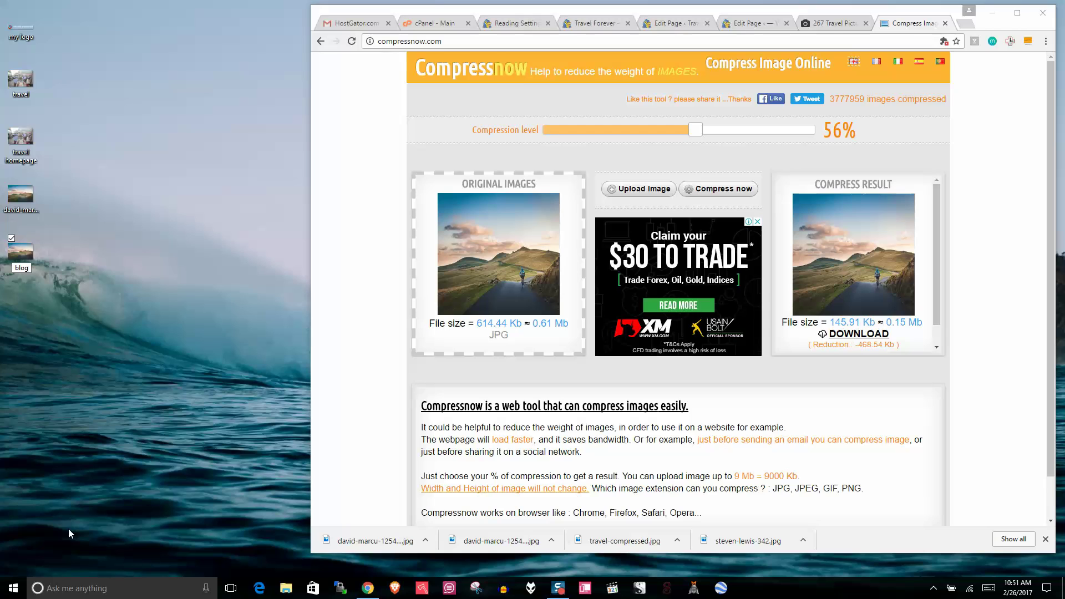
pyautogui.press('Return')
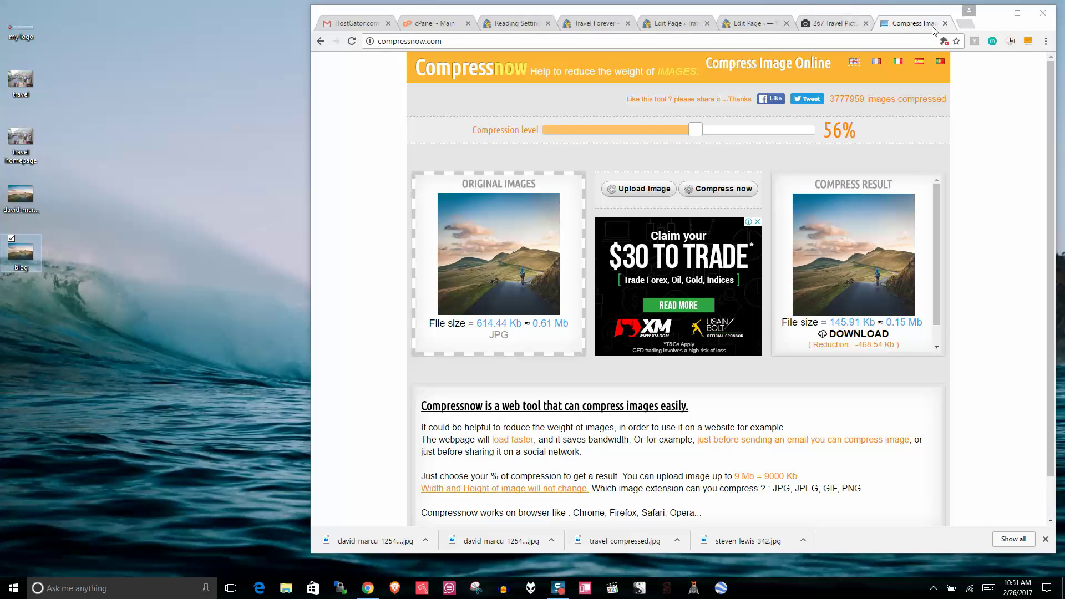
# Step: Upload blog.jpg into the Media Library from the BLOG page's featured image picker
pyautogui.hotkey('ctrl', 'w')
pyautogui.click(814, 25)
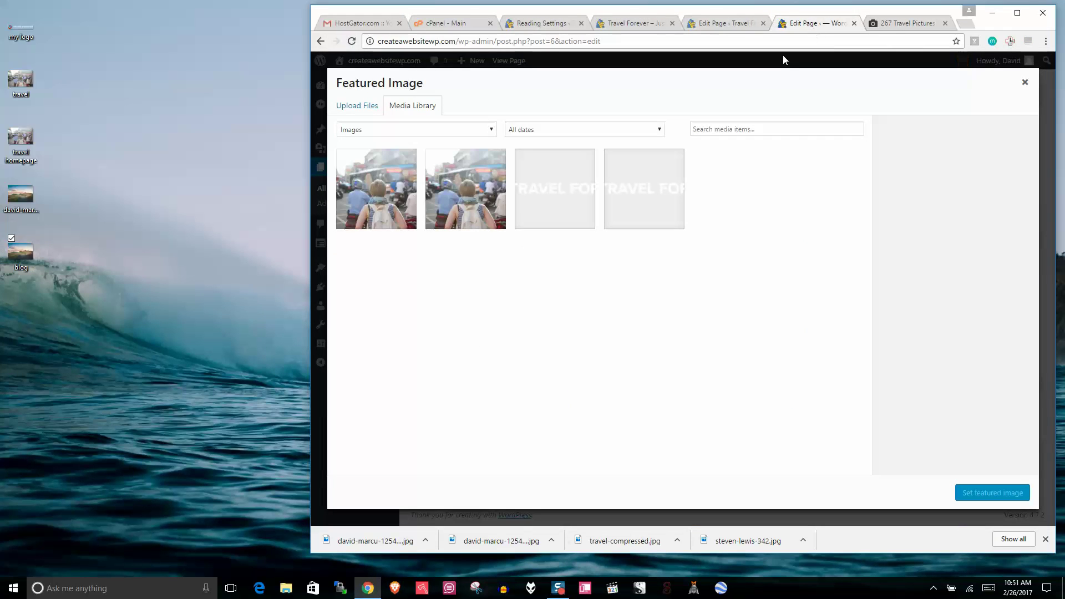
pyautogui.click(1025, 83)
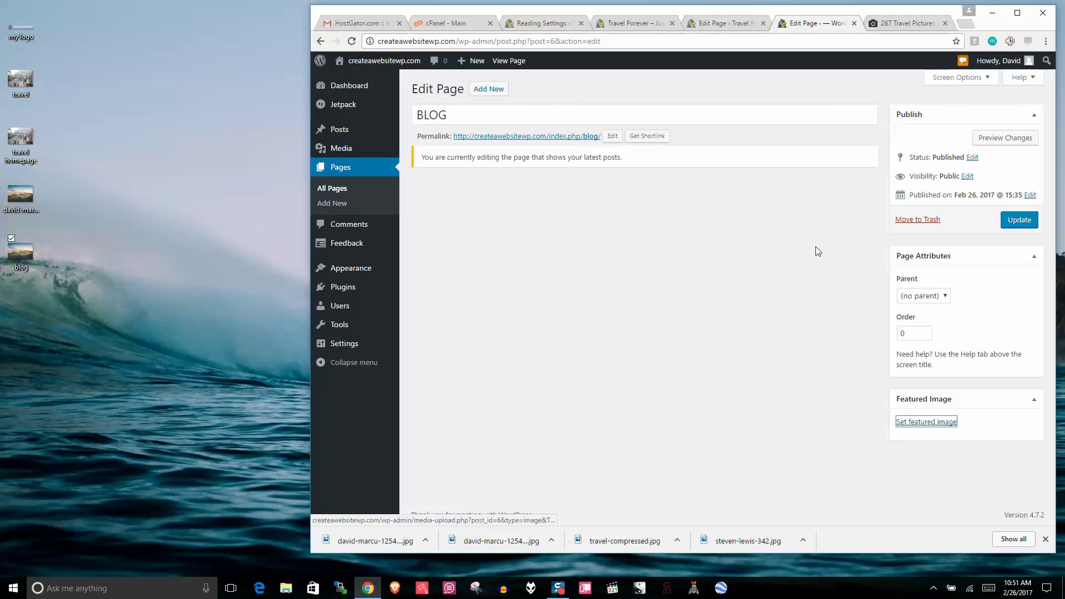
pyautogui.click(930, 423)
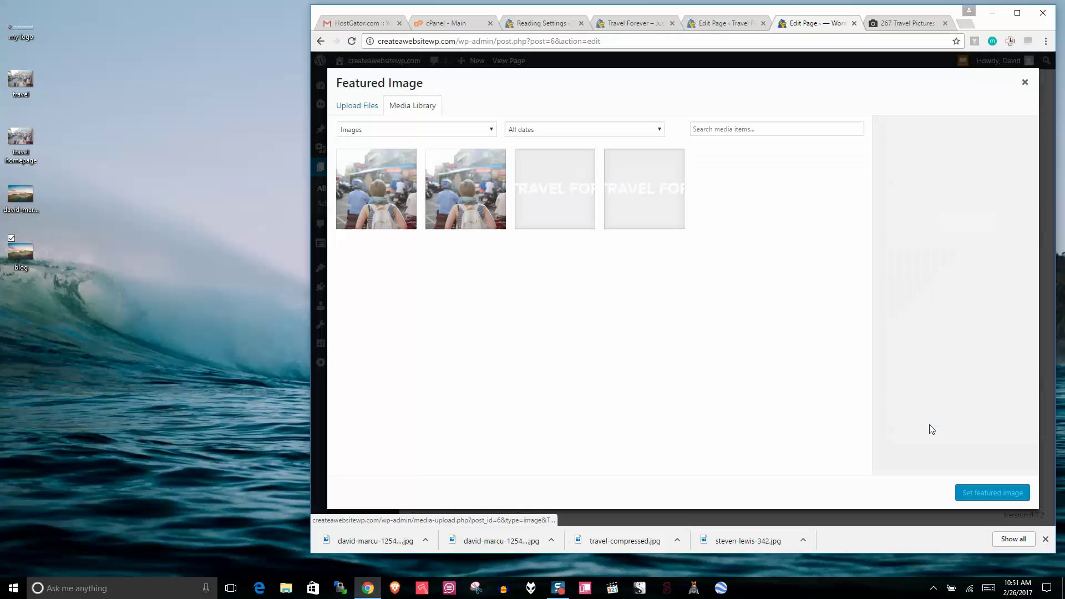
pyautogui.moveTo(19, 259); pyautogui.dragTo(549, 350)
pyautogui.click(1018, 15)
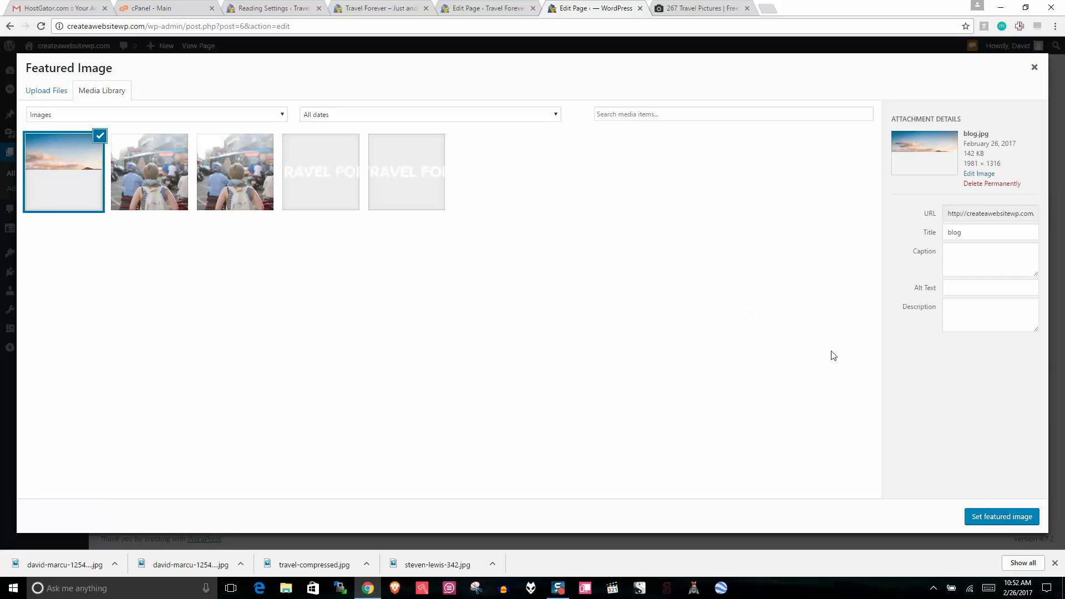
# Step: Set blog.jpg as the BLOG page's featured image, update the page, and close leftover tabs
pyautogui.click(993, 518)
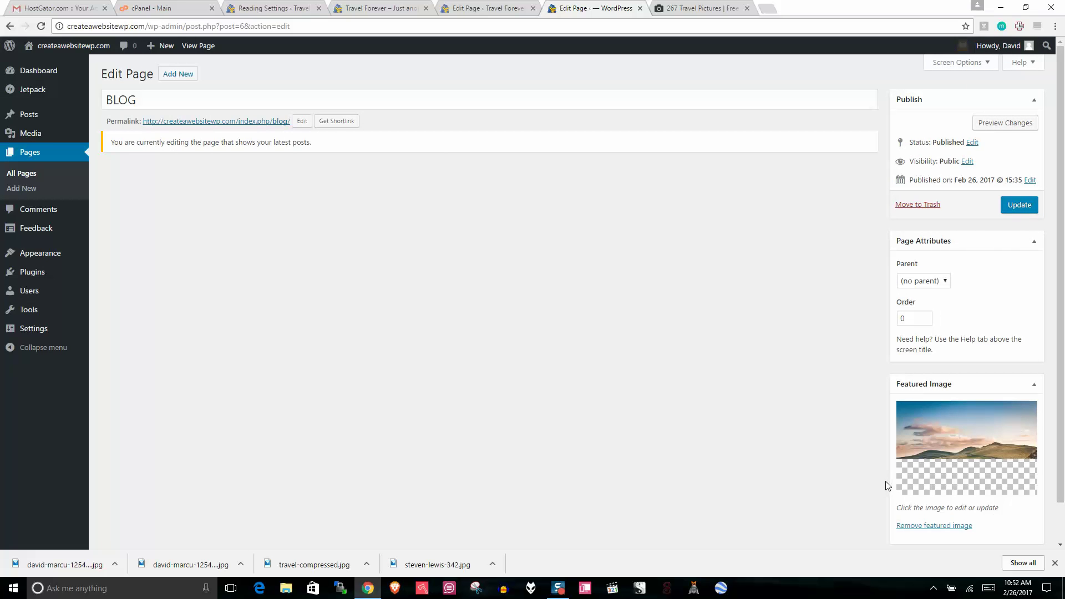
pyautogui.click(1020, 207)
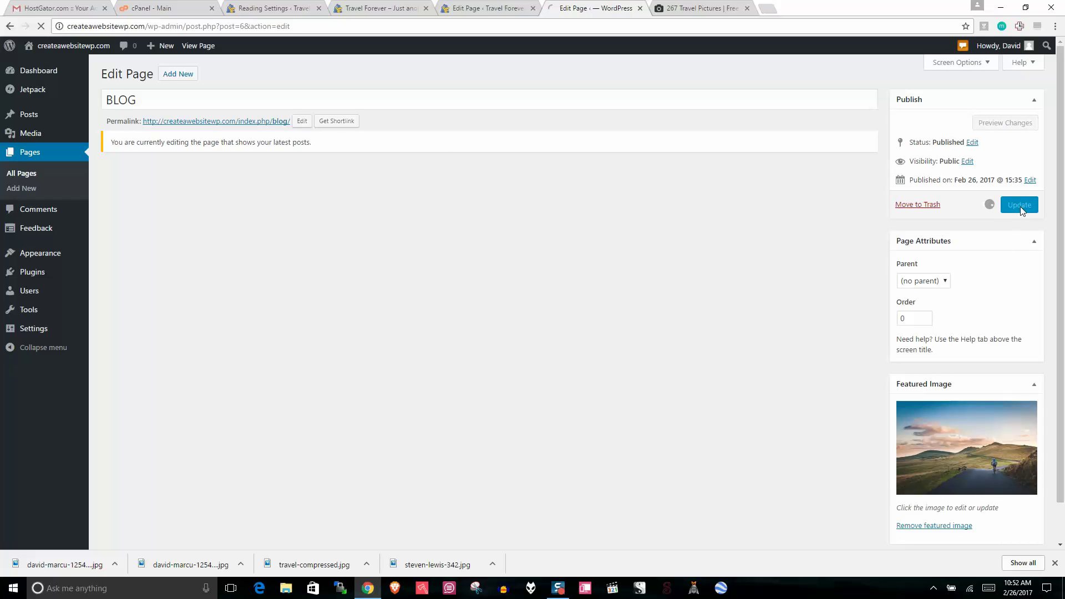
pyautogui.click(426, 9)
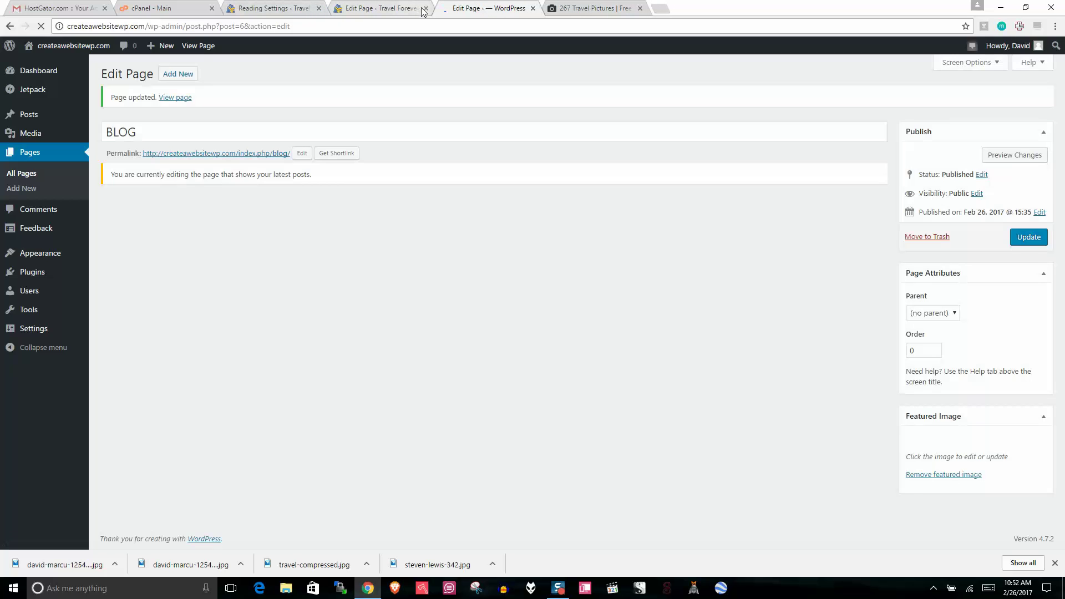
pyautogui.click(426, 9)
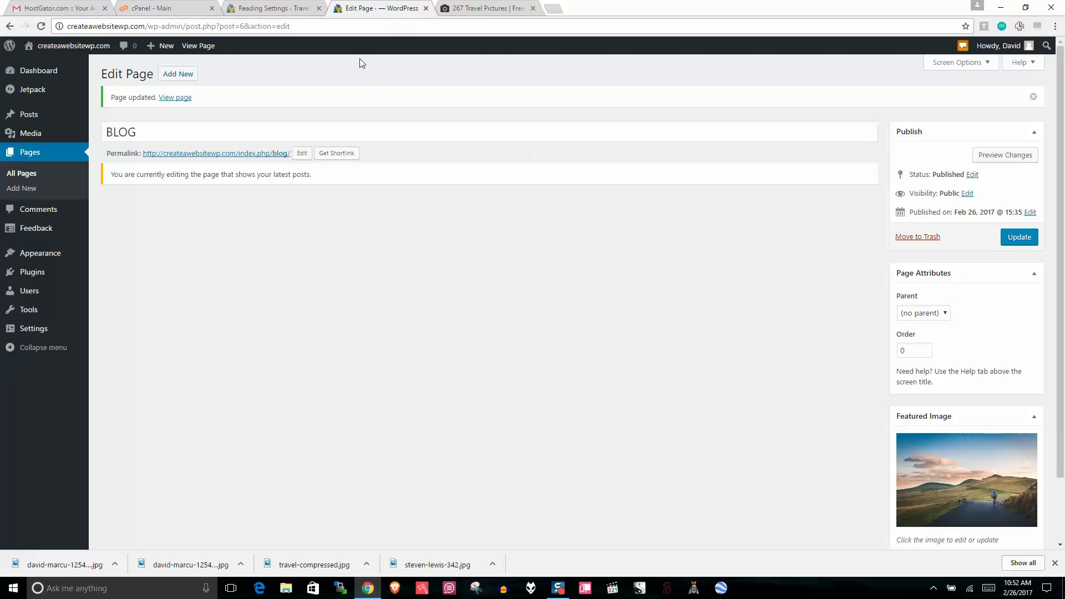
# Step: Open the live site in a new tab, scroll its new BLOG section, then open the Customizer
pyautogui.rightClick(72, 45)
pyautogui.click(100, 53)
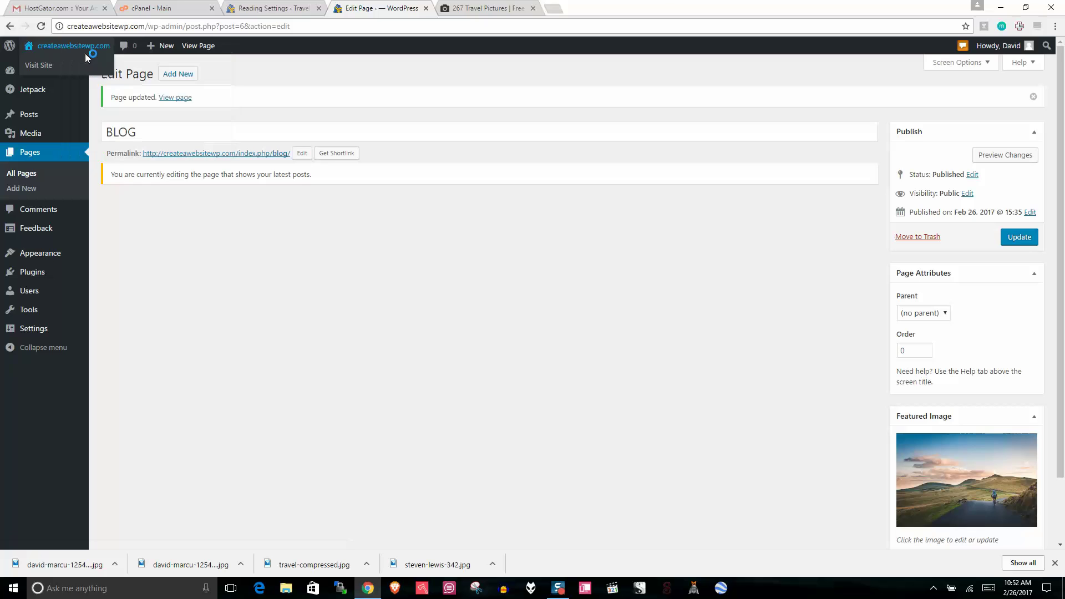
pyautogui.click(481, 8)
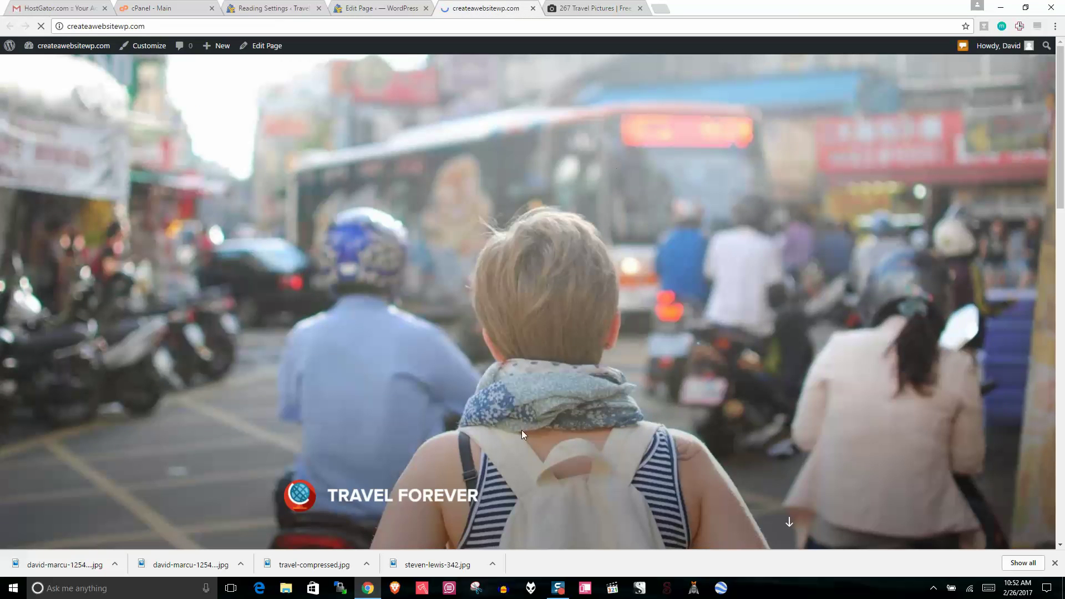
pyautogui.moveTo(1061, 94); pyautogui.dragTo(1064, 458)
pyautogui.scroll(4, 1062, 288)
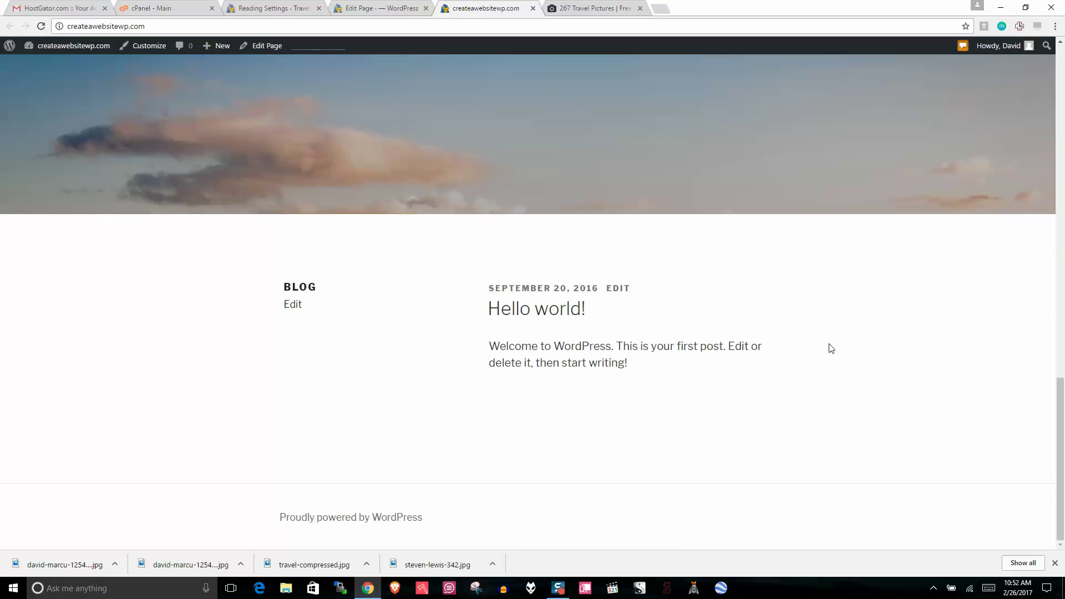
pyautogui.moveTo(1064, 401)
pyautogui.mouseDown()
pyautogui.moveTo(1064, 5)
pyautogui.moveTo(1060, 410)
pyautogui.mouseUp()
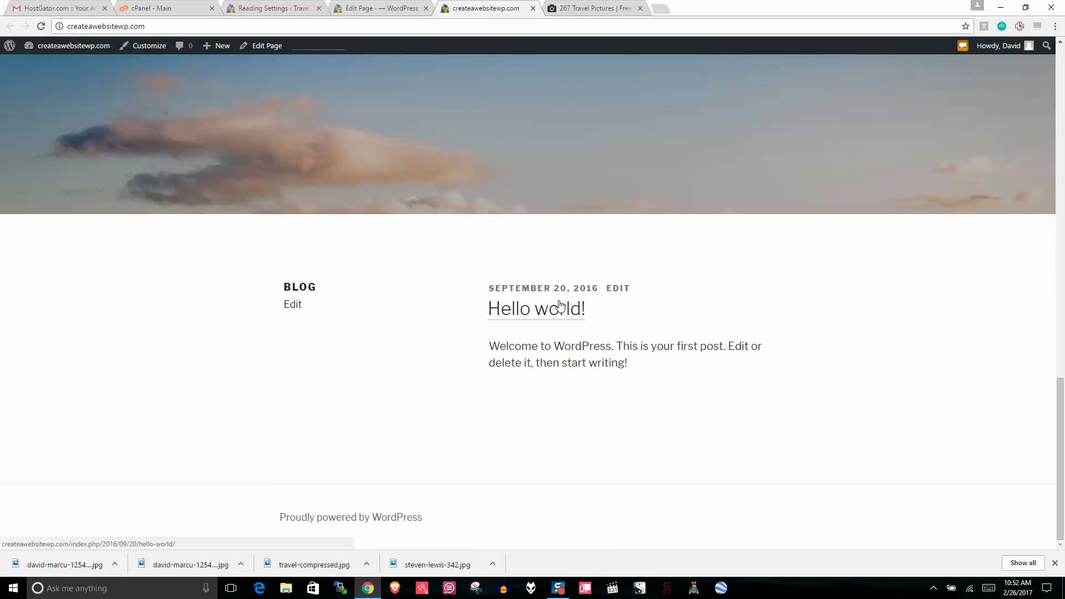
pyautogui.click(144, 47)
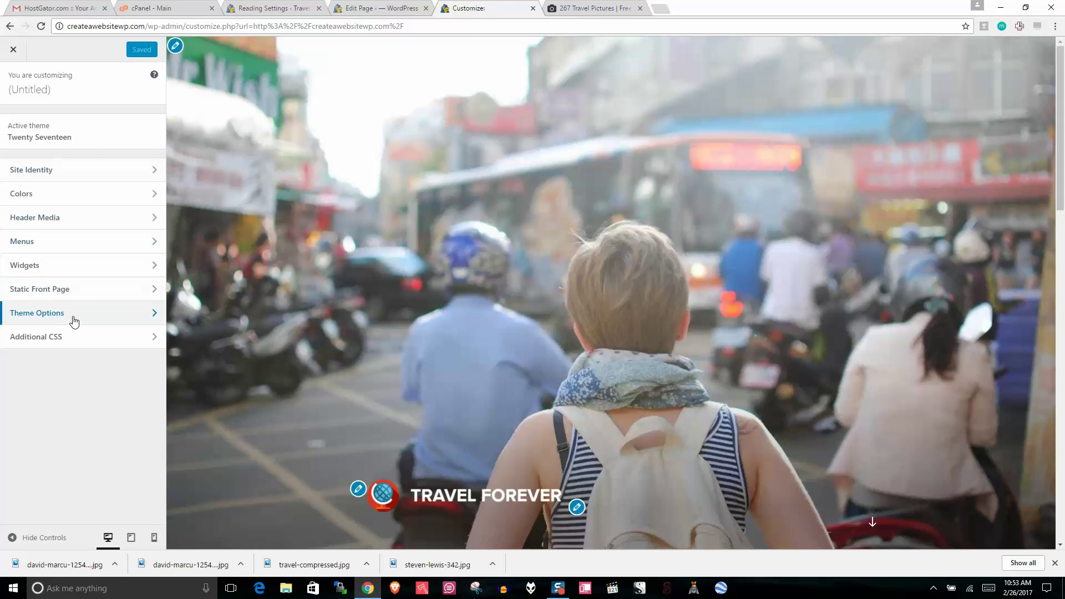
# Step: Check the front page section options in the Customizer preview, then close the Customizer
pyautogui.click(73, 316)
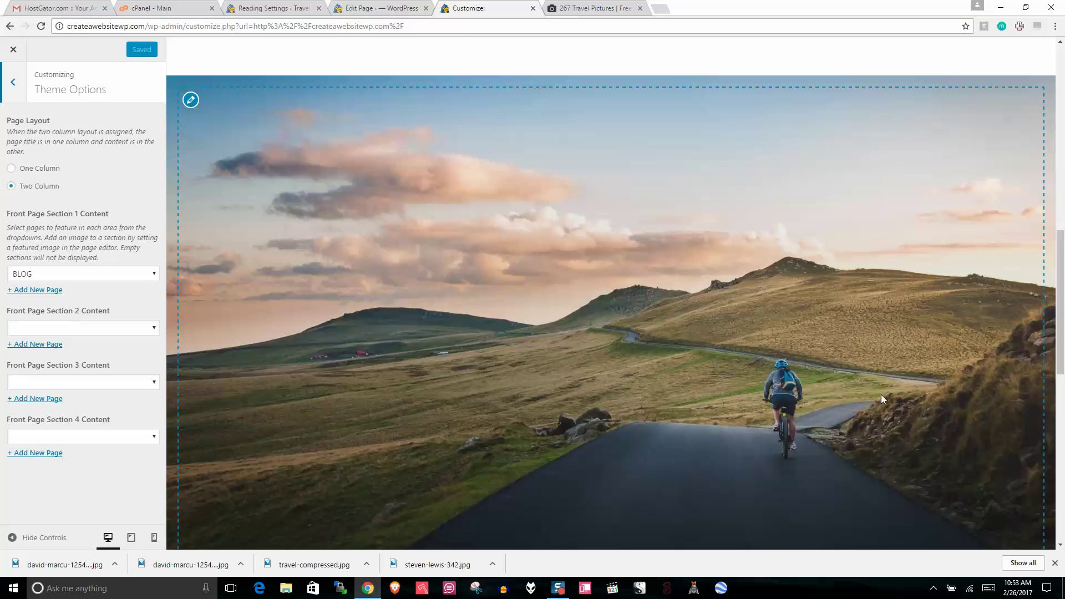
pyautogui.scroll(-4, 1060, 339)
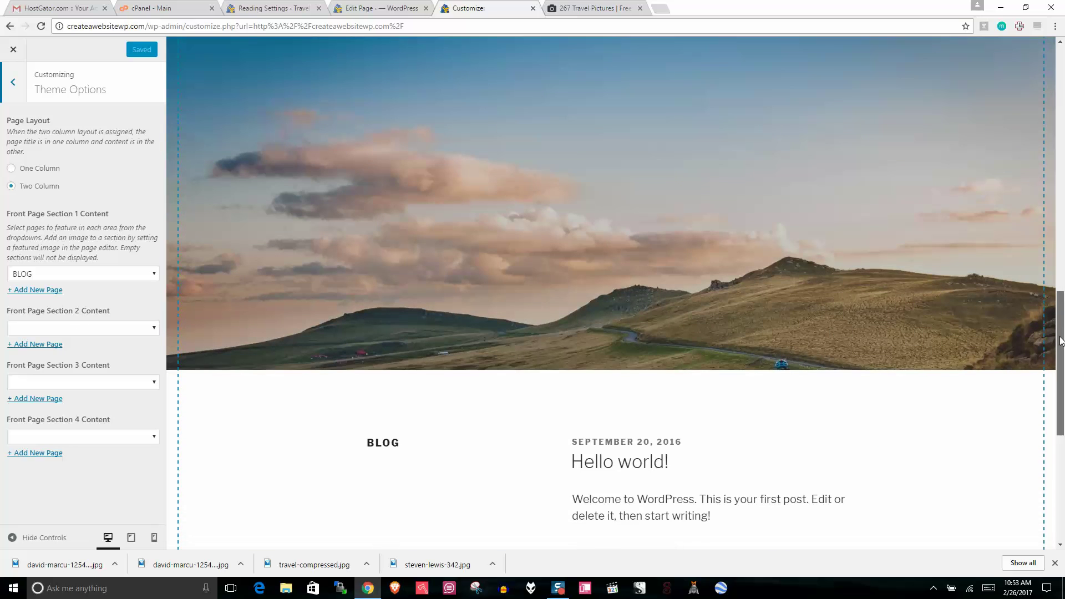
pyautogui.scroll(4, 229, 331)
pyautogui.scroll(-4, 188, 314)
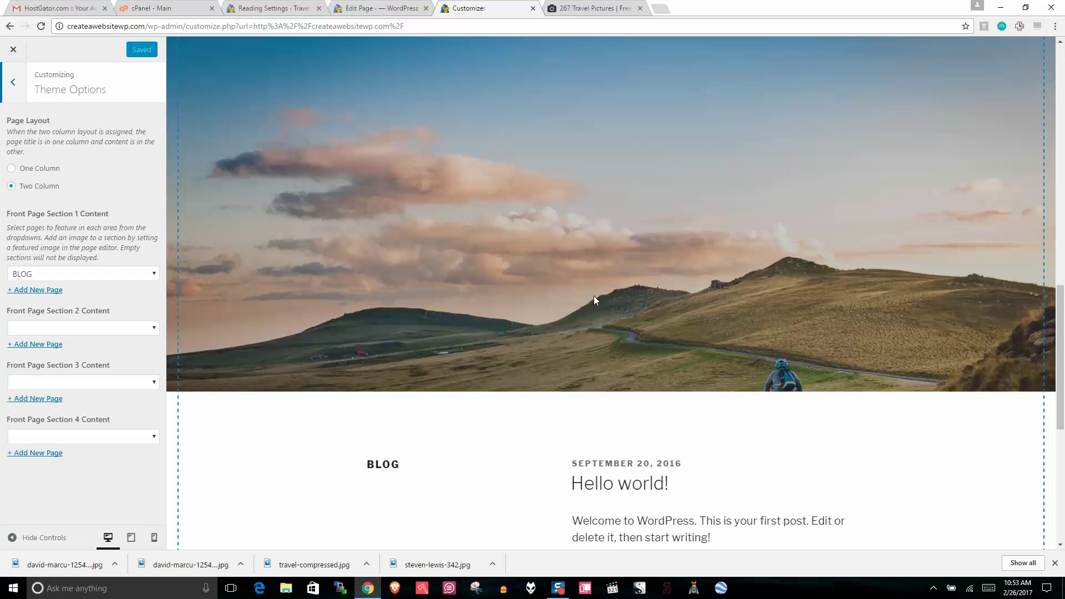
pyautogui.moveTo(1061, 355); pyautogui.dragTo(1062, 118)
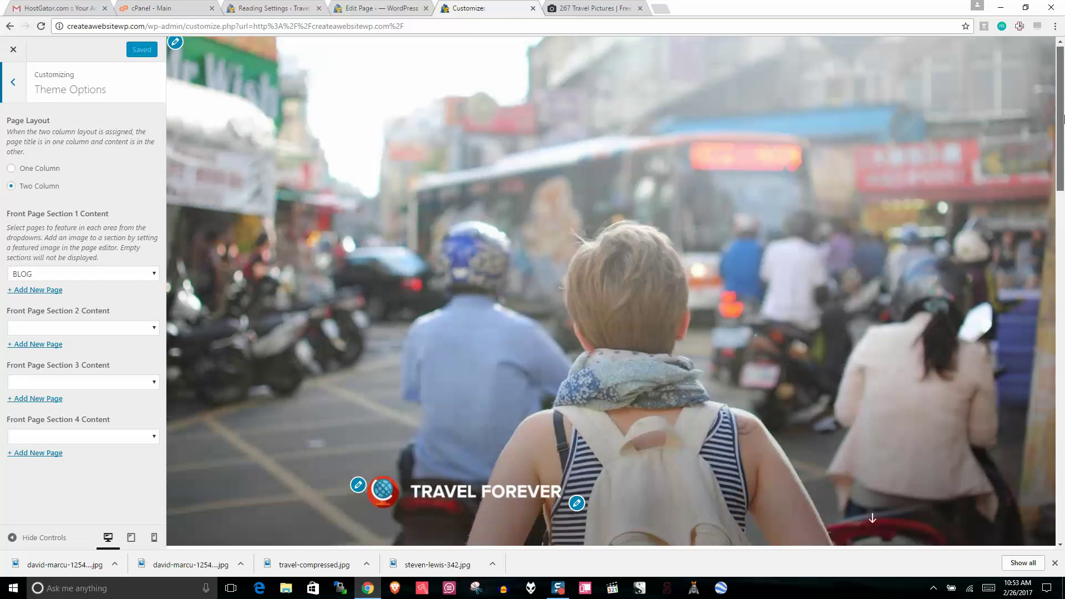
pyautogui.scroll(-4, 1062, 117)
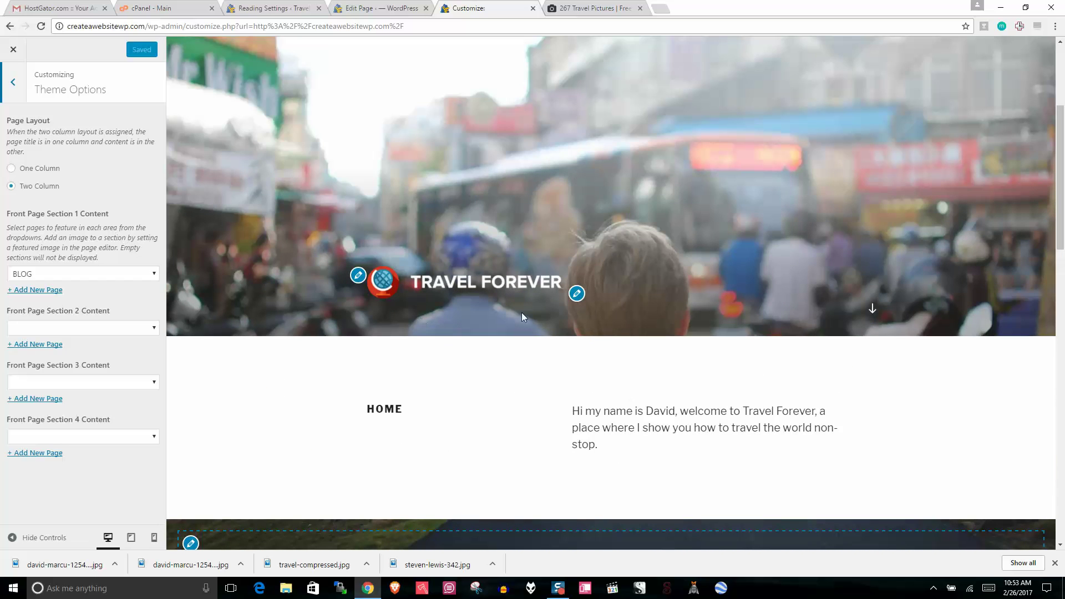
pyautogui.moveTo(1061, 192); pyautogui.dragTo(1063, 432)
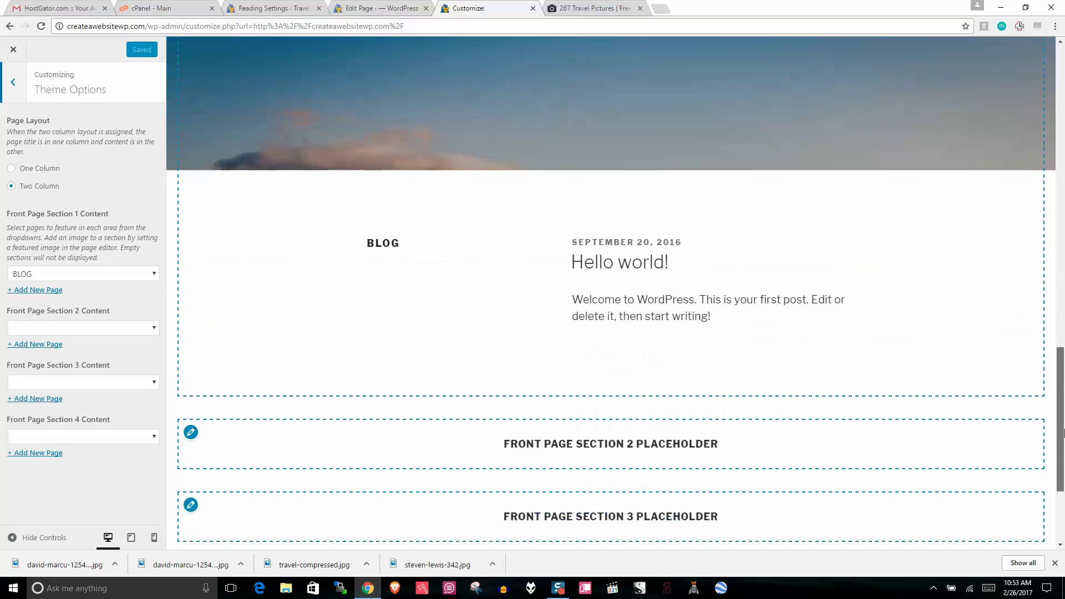
pyautogui.click(14, 49)
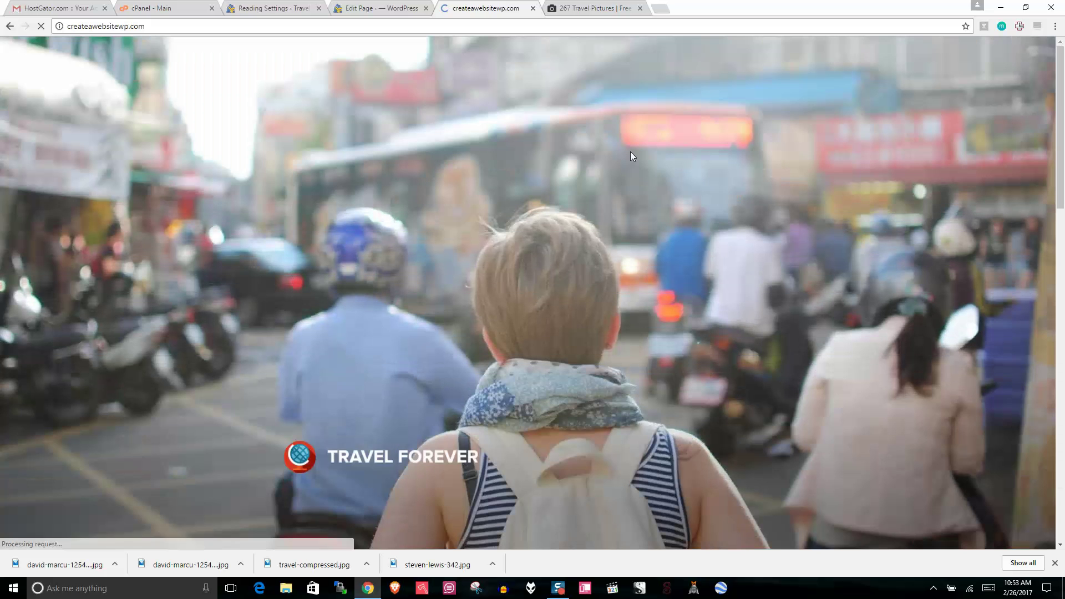
# Step: Open the Hello world! post in a new tab and select its dated index.php address
pyautogui.moveTo(1060, 150); pyautogui.dragTo(1059, 480)
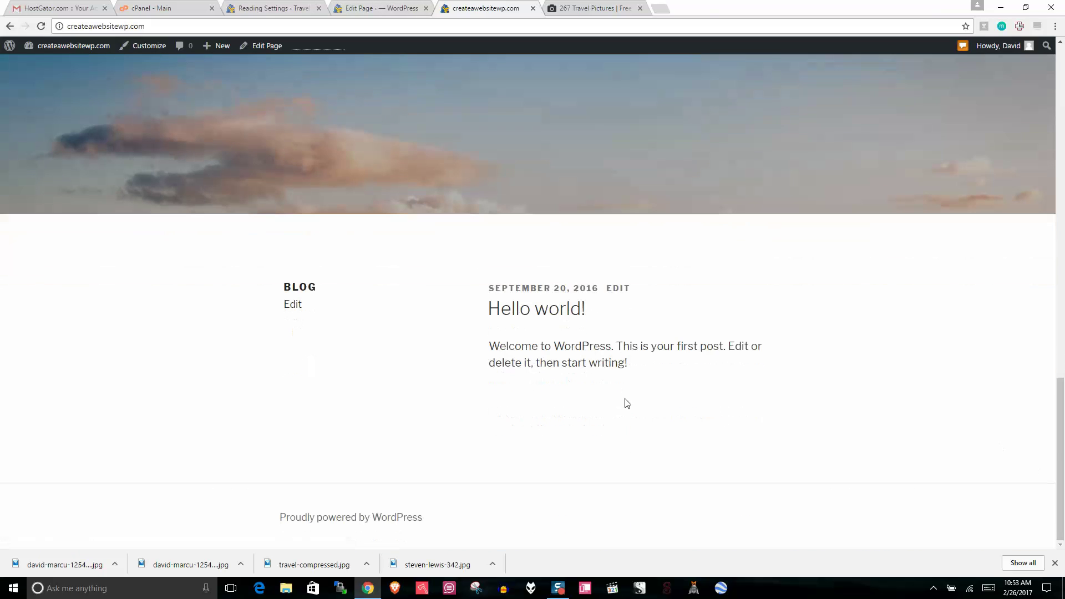
pyautogui.rightClick(527, 312)
pyautogui.click(552, 319)
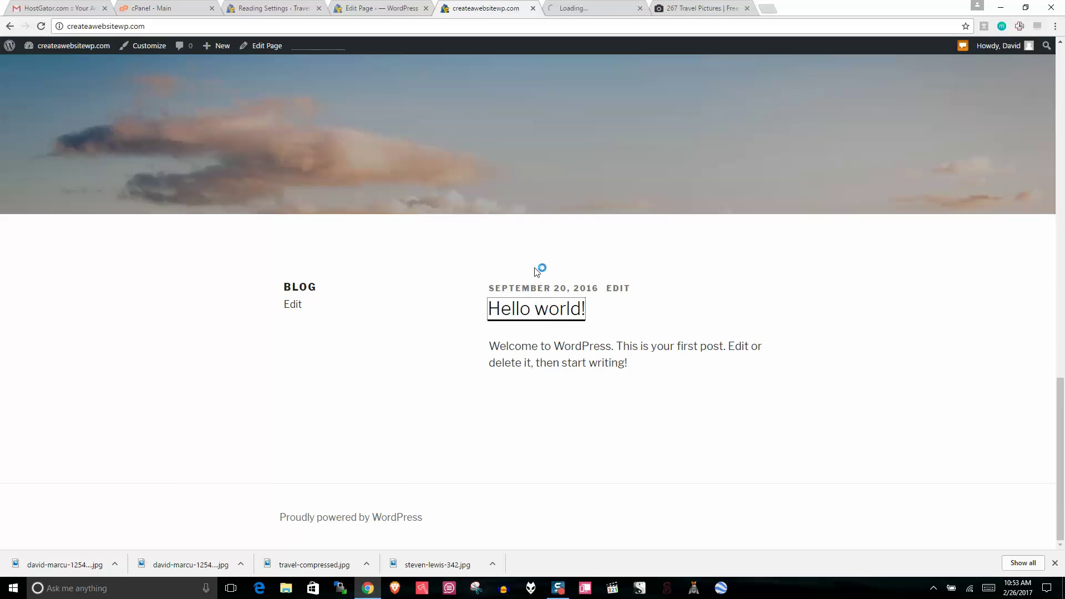
pyautogui.click(581, 7)
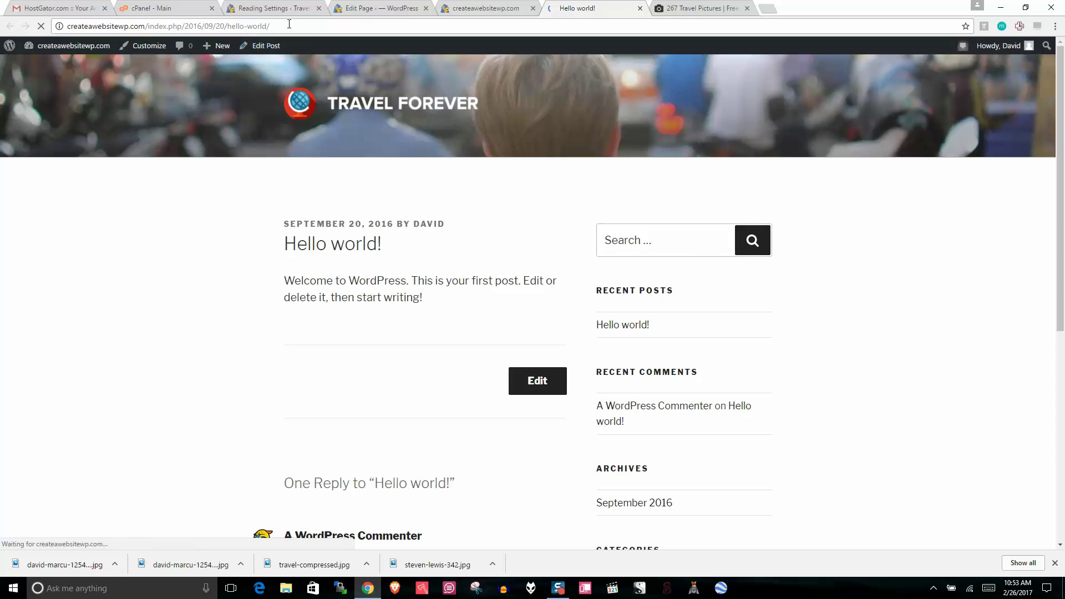
pyautogui.moveTo(269, 26); pyautogui.dragTo(149, 26)
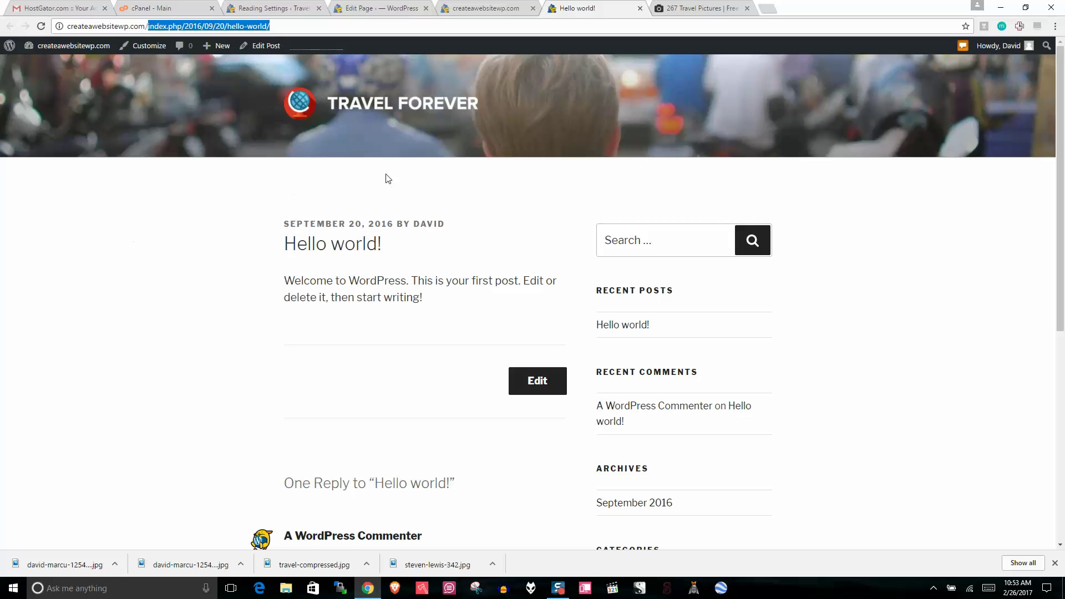
pyautogui.click(1054, 563)
pyautogui.click(487, 7)
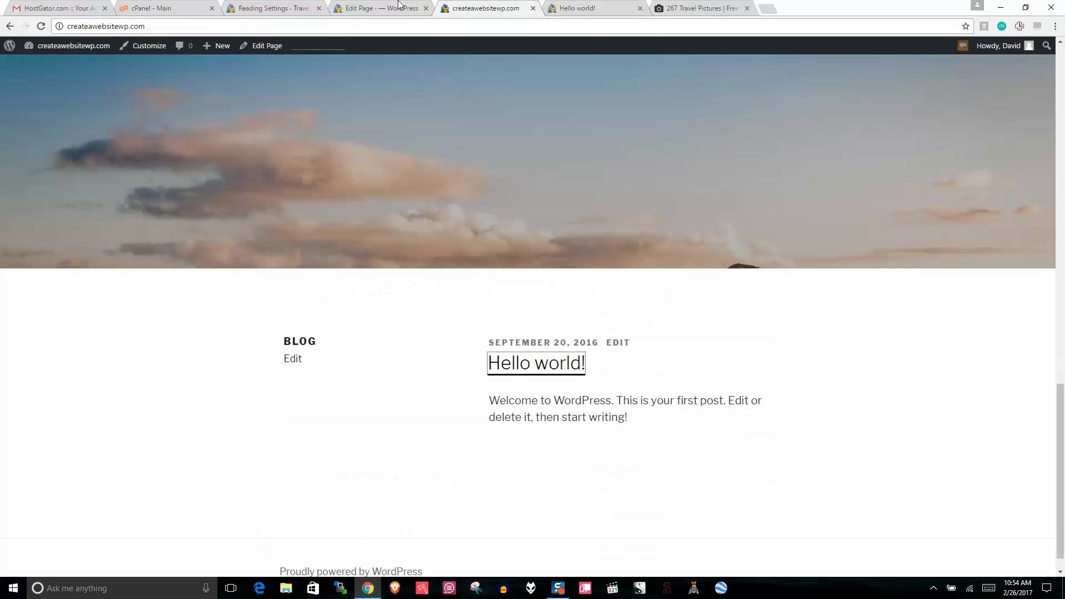
pyautogui.click(378, 8)
# Step: Close the extra tabs, save permalinks as Post name (/%postname%/), and reload the Hello world! tab
pyautogui.click(267, 4)
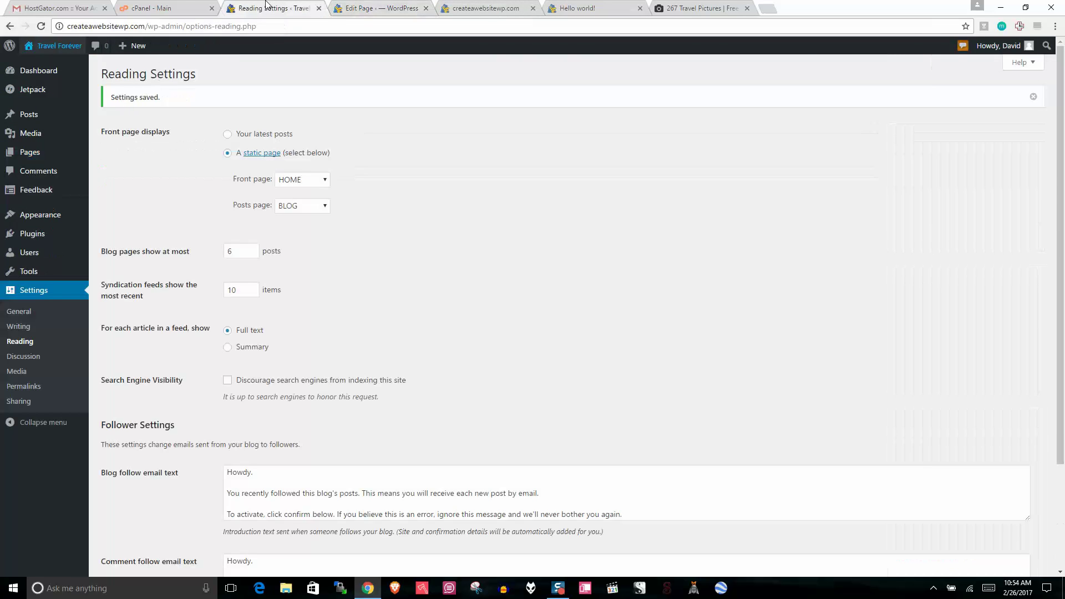
pyautogui.click(533, 8)
pyautogui.click(426, 8)
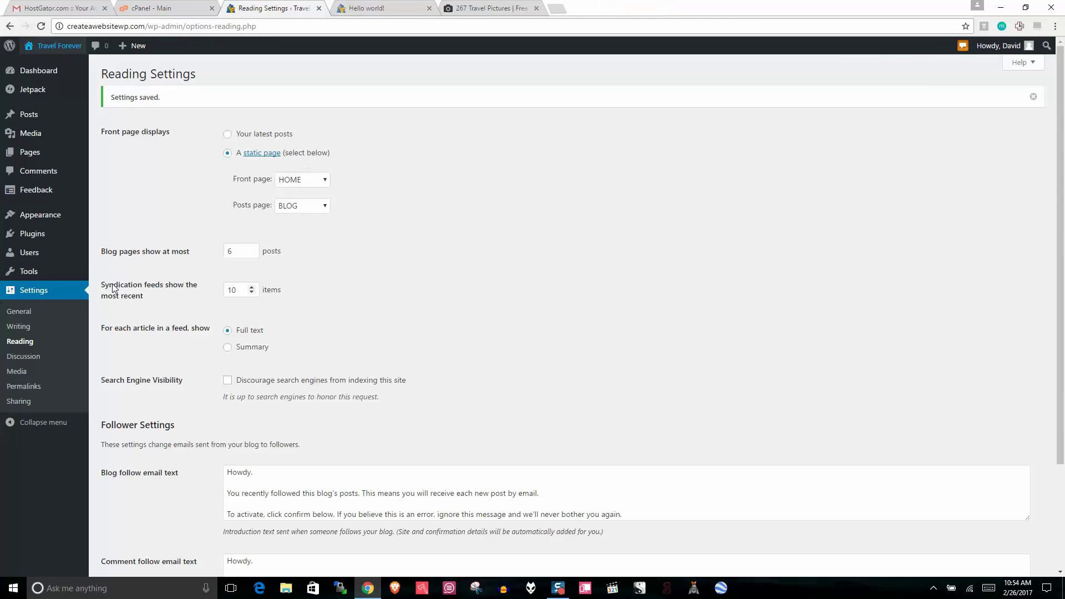
pyautogui.click(27, 391)
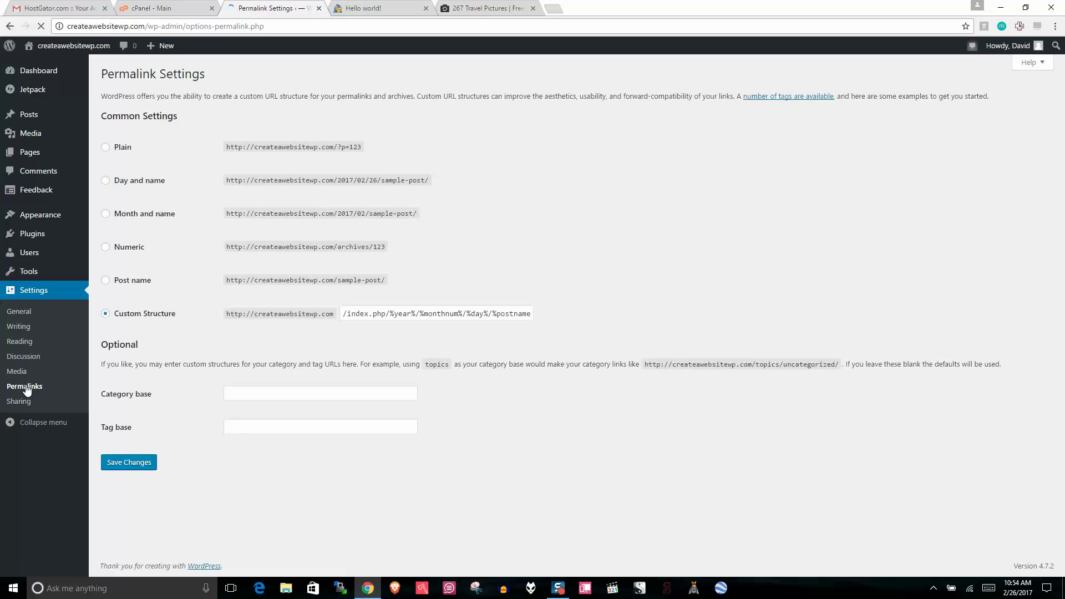
pyautogui.click(105, 281)
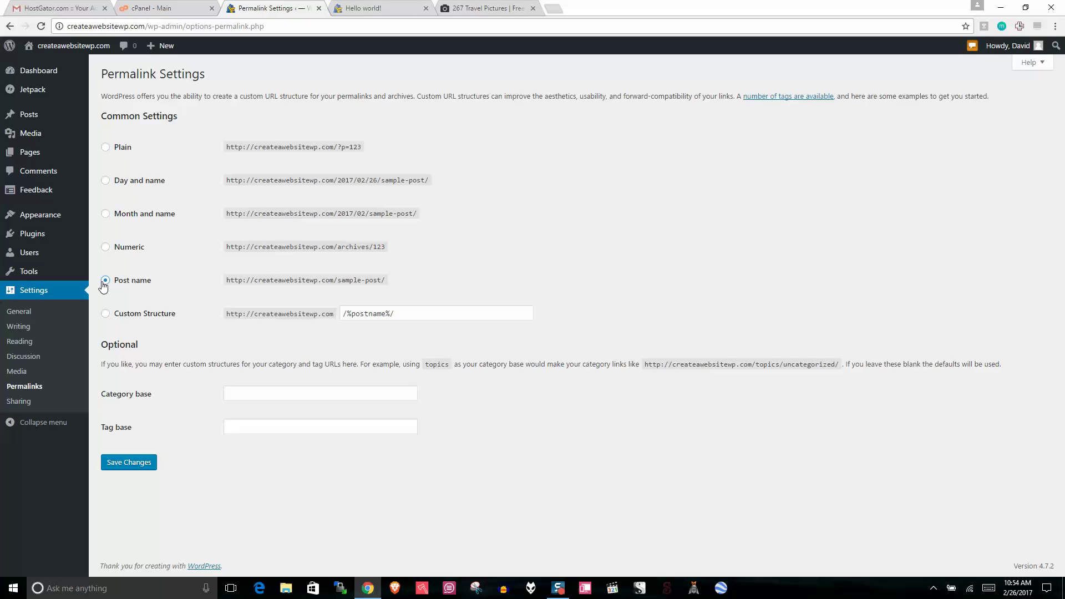
pyautogui.click(123, 467)
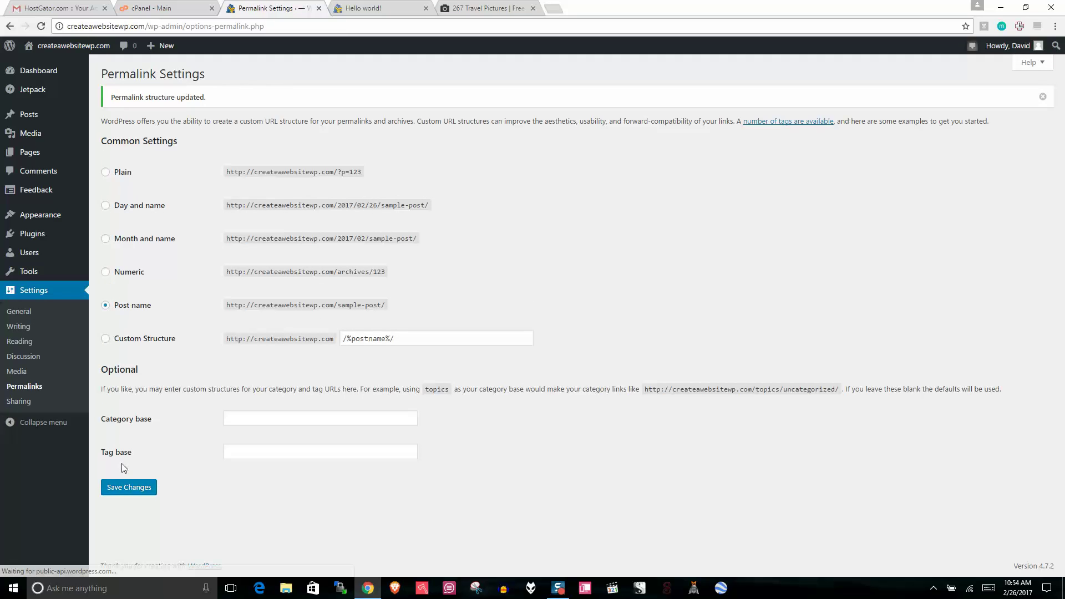
pyautogui.click(380, 7)
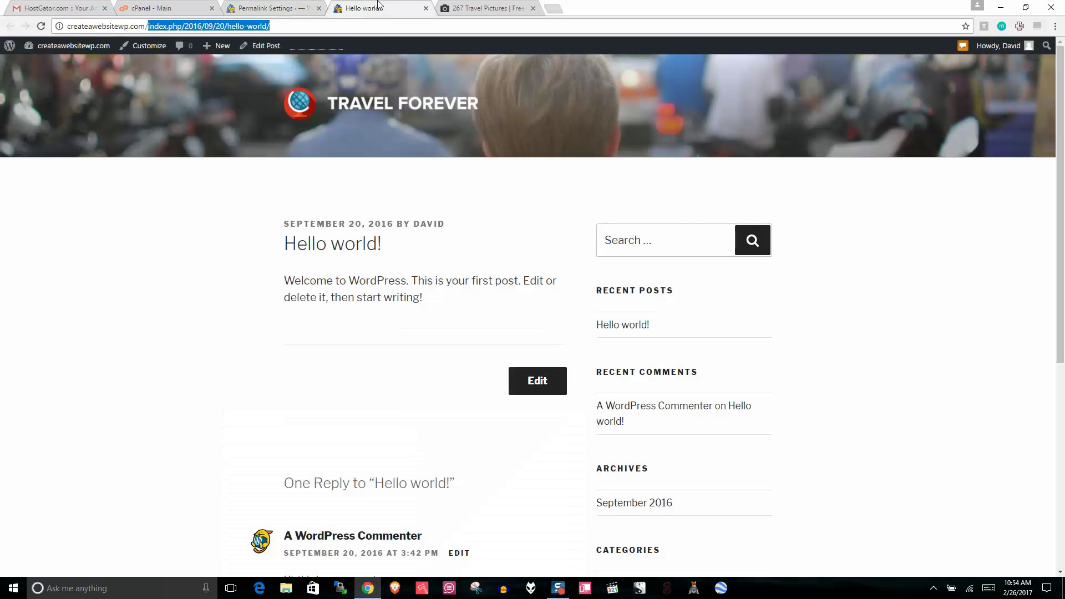
pyautogui.click(40, 26)
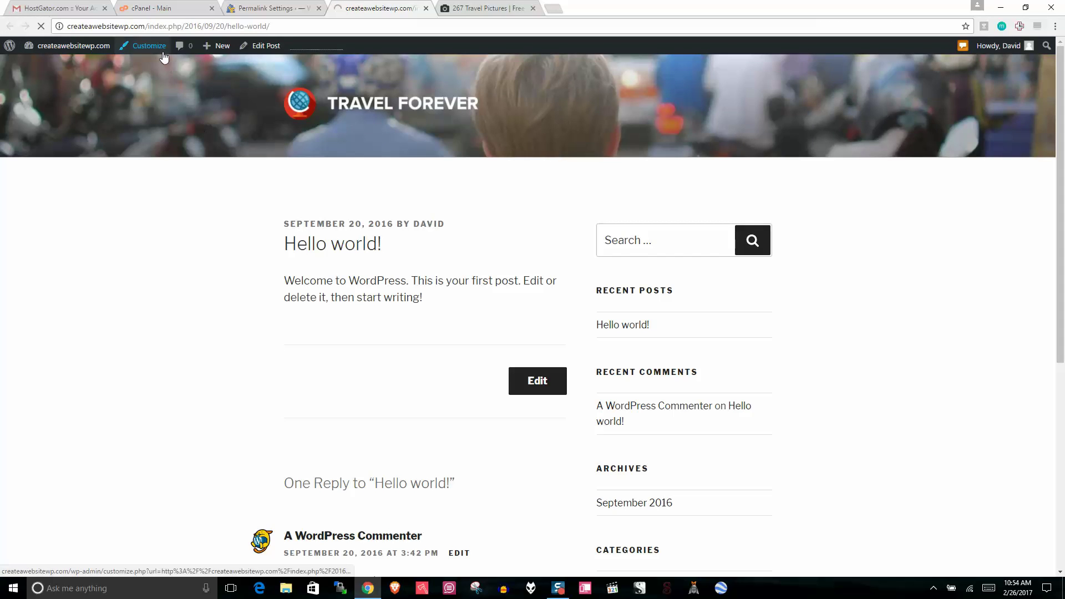
# Step: Close the Page not found tab and confirm Hello world! now uses the short /hello-world/ address
pyautogui.click(280, 8)
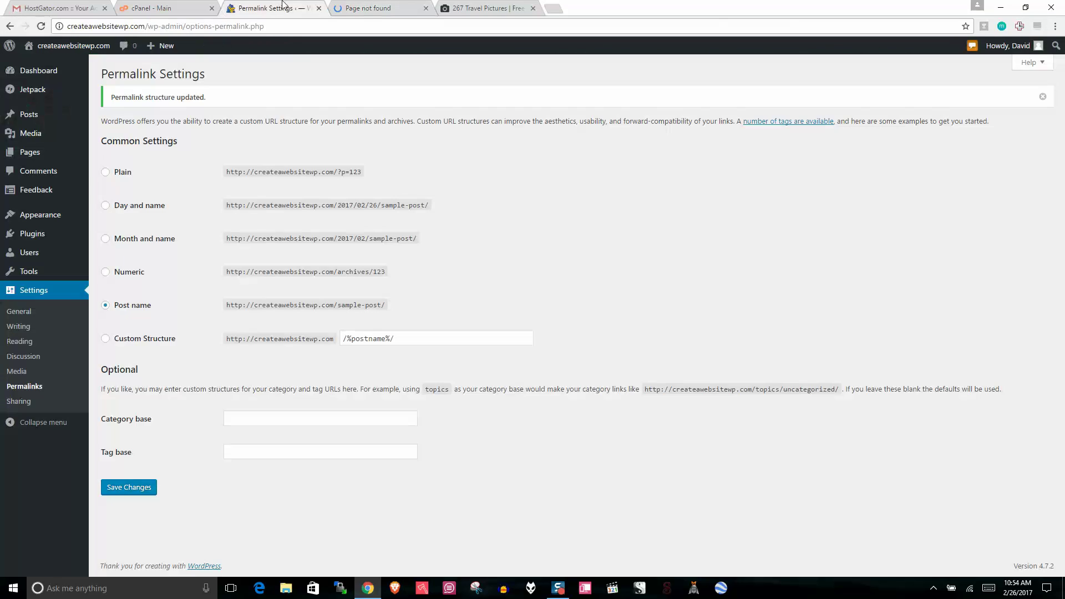
pyautogui.click(371, 6)
pyautogui.click(425, 9)
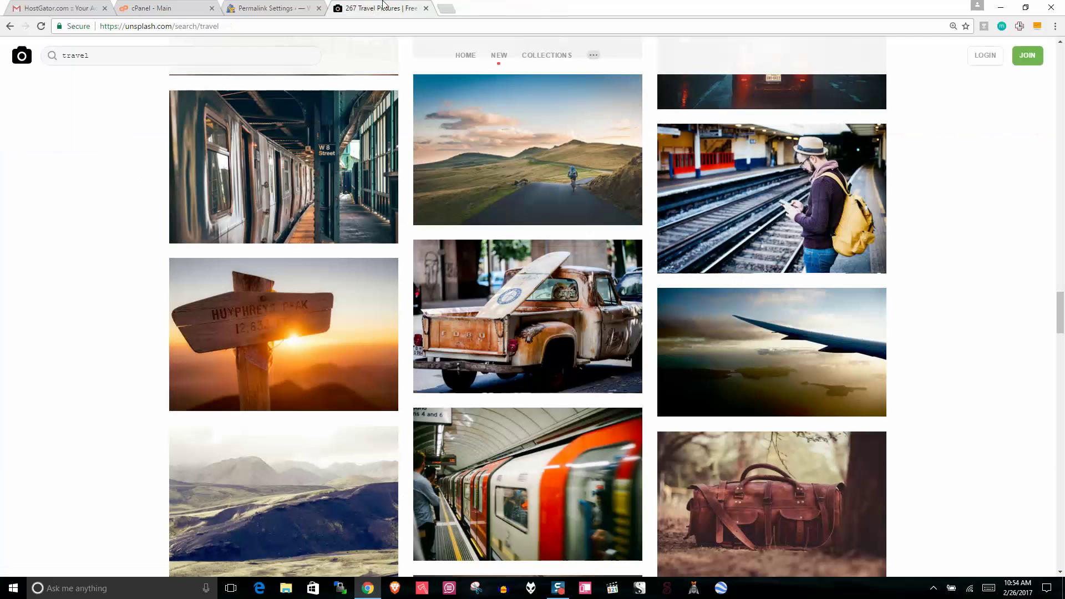
pyautogui.click(269, 8)
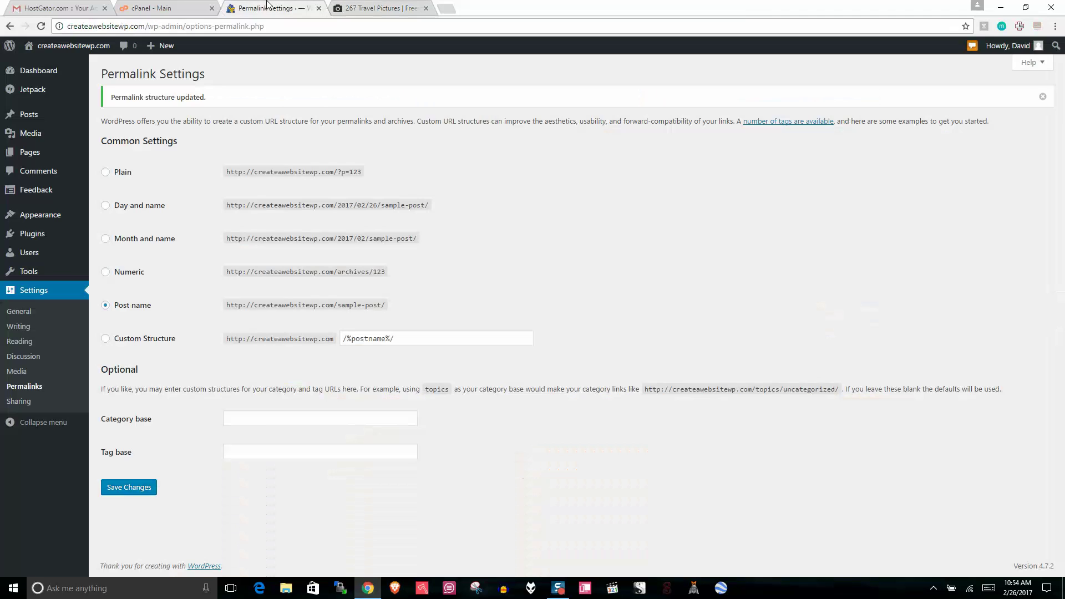
pyautogui.rightClick(75, 44)
pyautogui.click(111, 49)
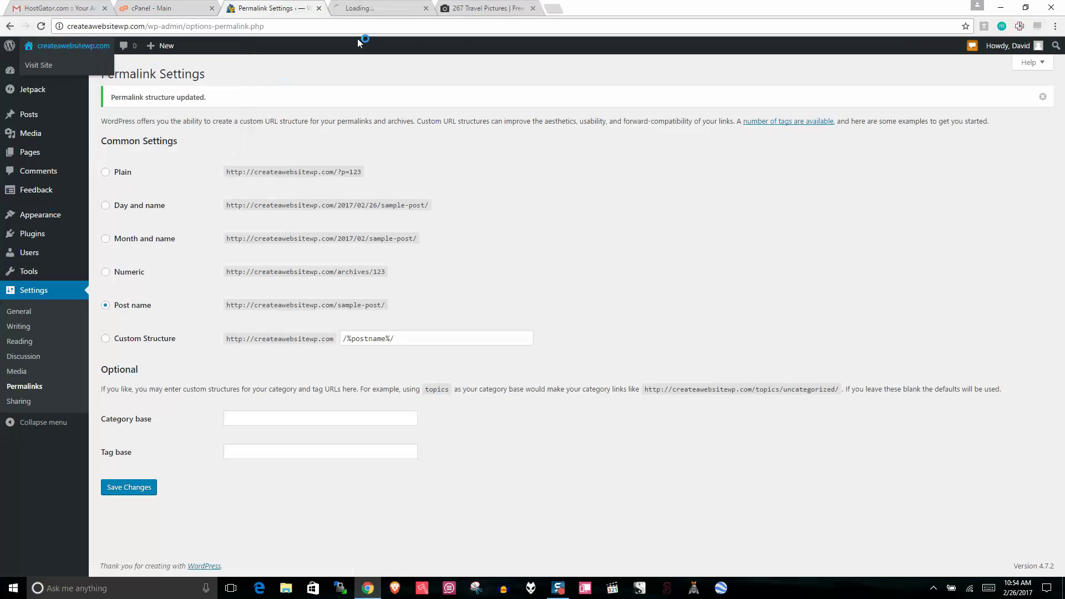
pyautogui.click(370, 7)
pyautogui.scroll(-15, 1062, 108)
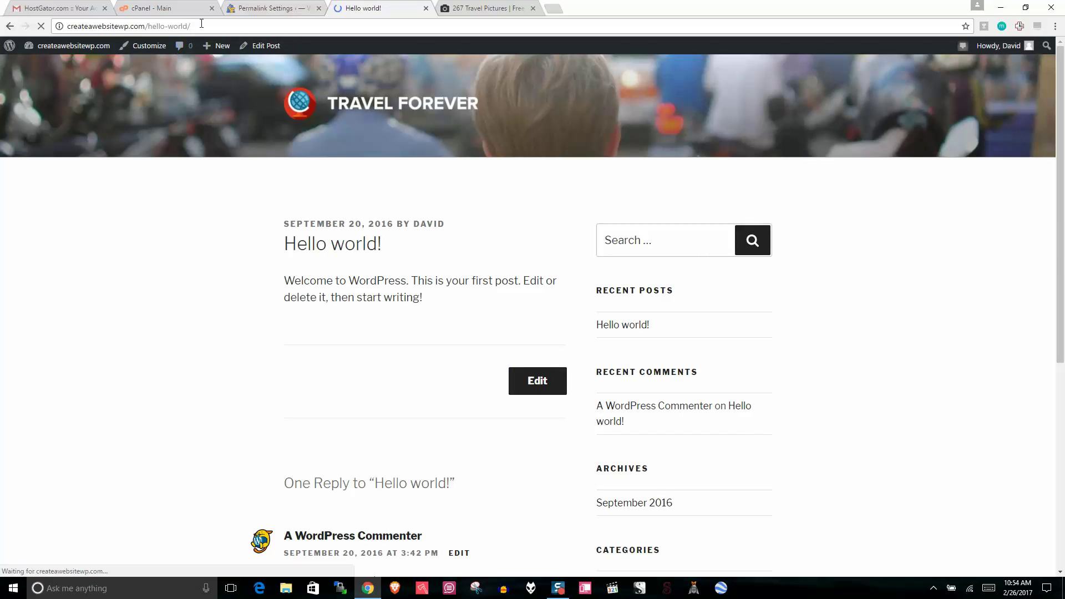
pyautogui.moveTo(183, 21); pyautogui.dragTo(151, 20)
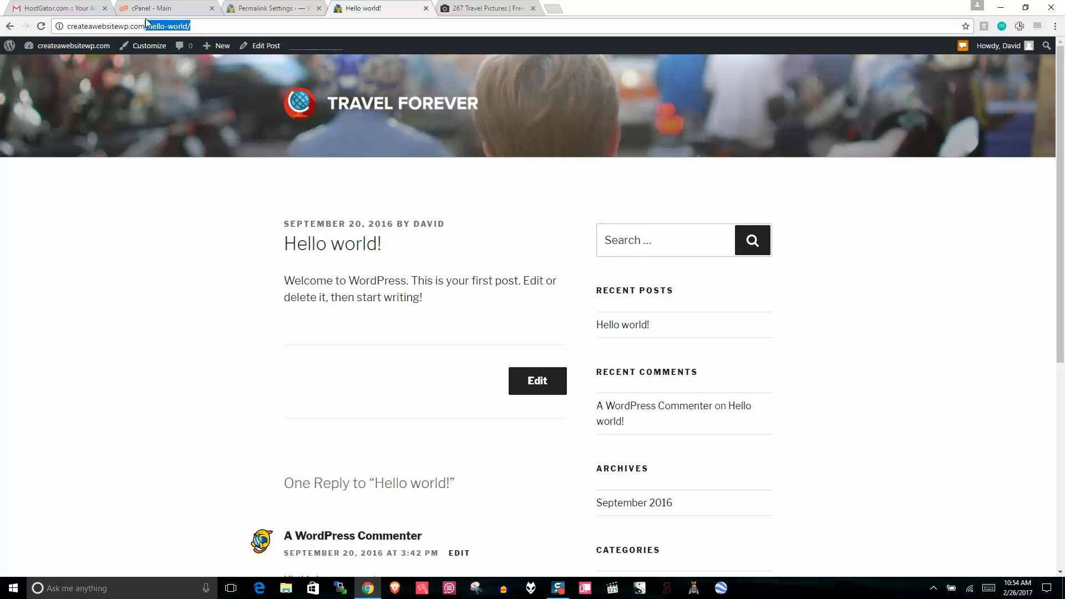
pyautogui.moveTo(1060, 181)
pyautogui.mouseDown()
pyautogui.moveTo(1060, 268)
pyautogui.moveTo(1060, 180)
pyautogui.mouseUp()
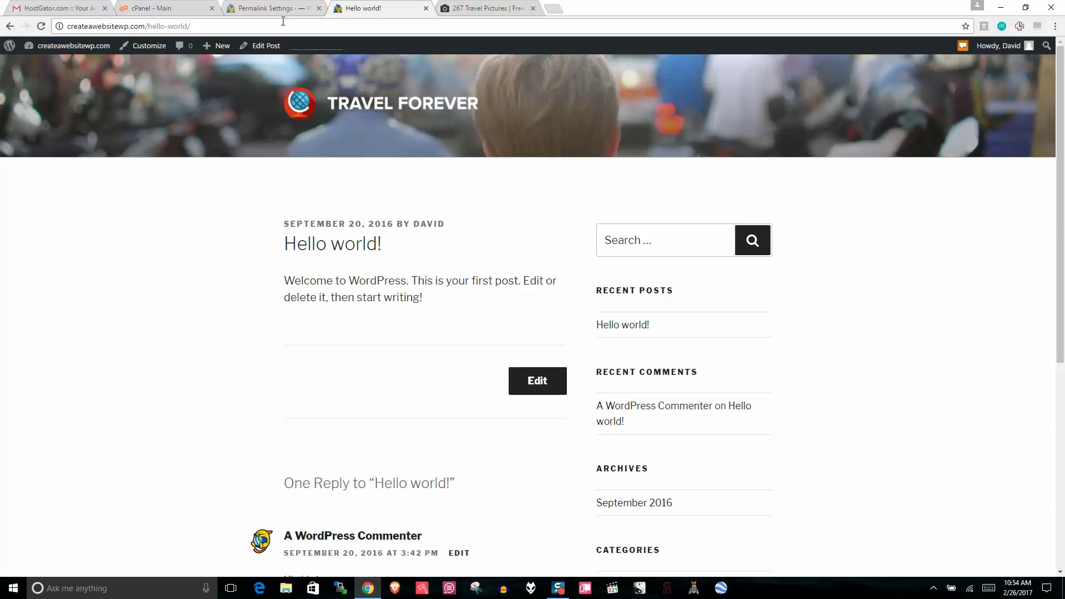
# Step: Close the Hello world! and Unsplash tabs, reopen the front page, and return to Permalink Settings
pyautogui.click(425, 8)
pyautogui.click(389, 9)
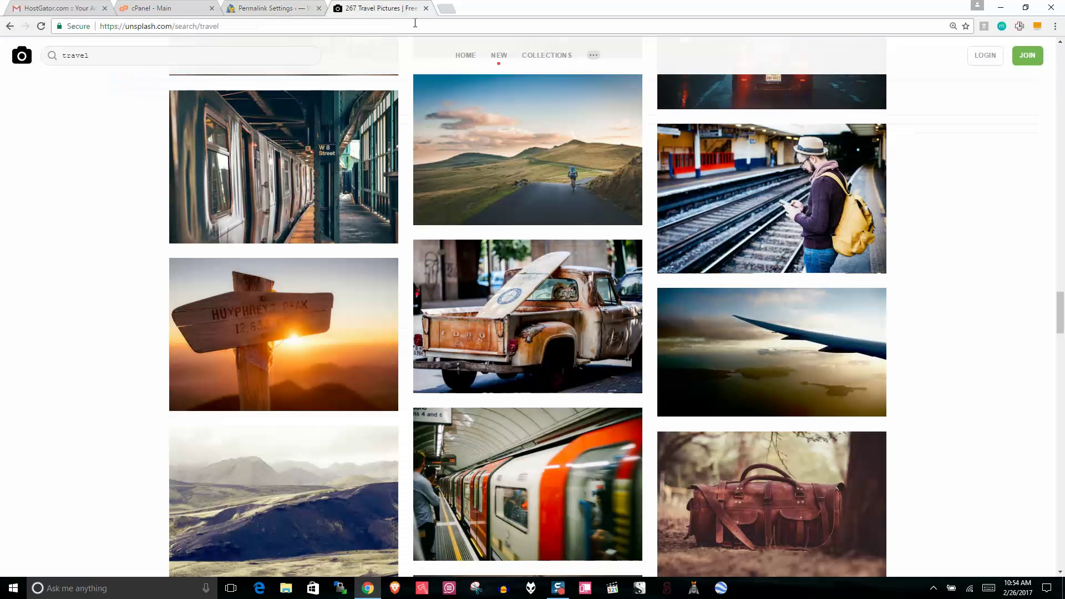
pyautogui.click(425, 8)
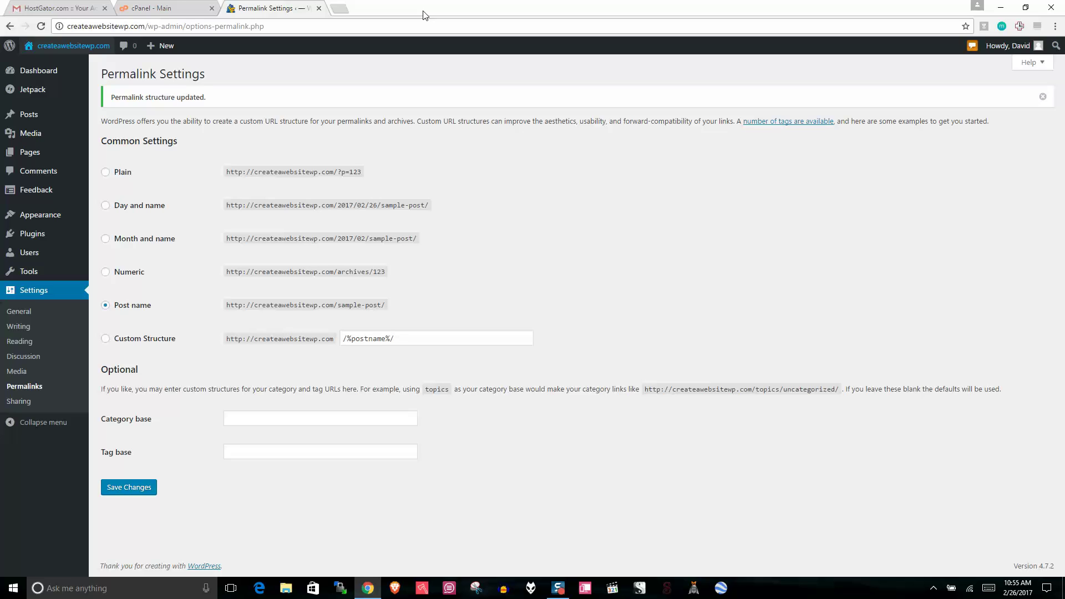
pyautogui.rightClick(72, 45)
pyautogui.click(111, 53)
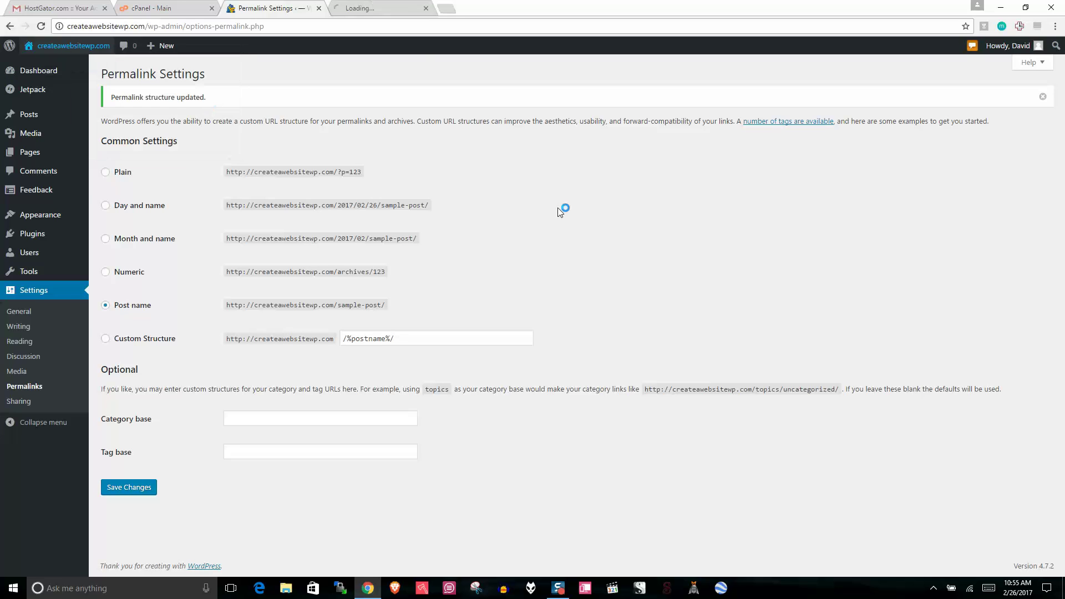
pyautogui.click(361, 6)
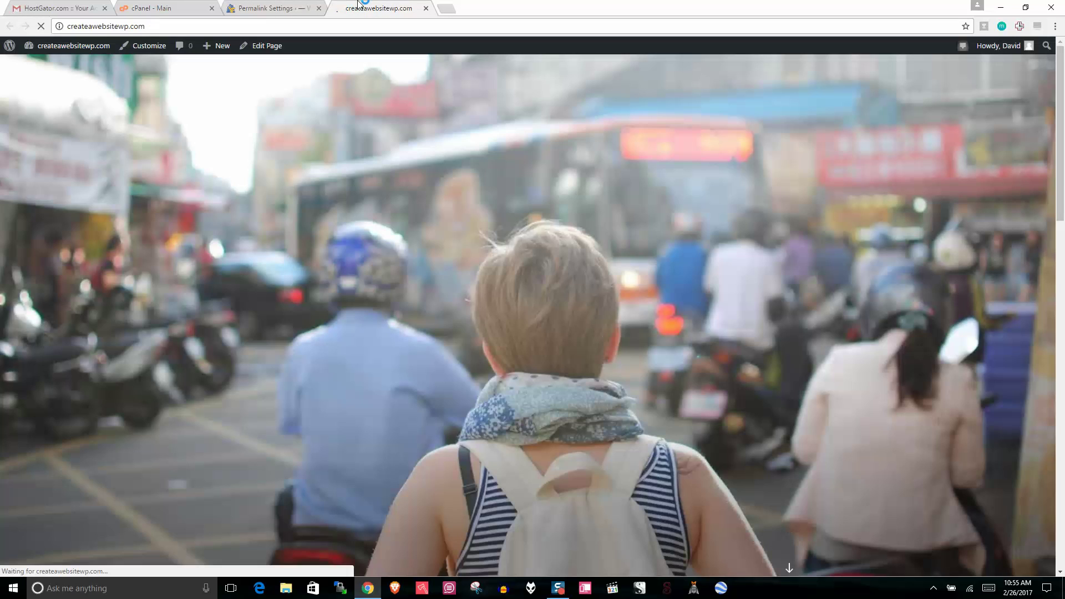
pyautogui.scroll(-5, 499, 408)
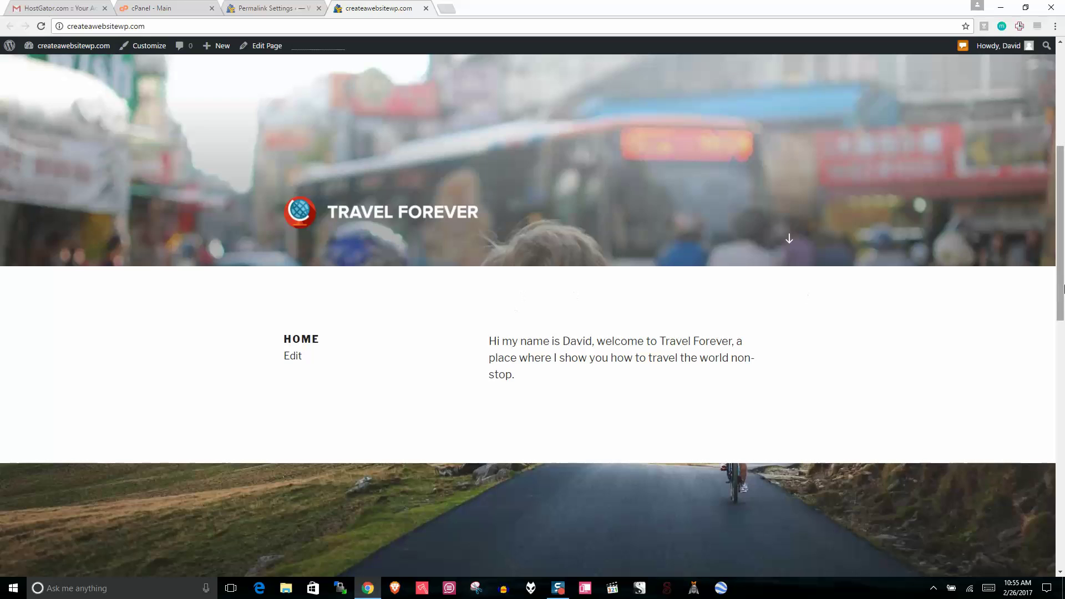
pyautogui.scroll(5, 577, 297)
pyautogui.click(265, 8)
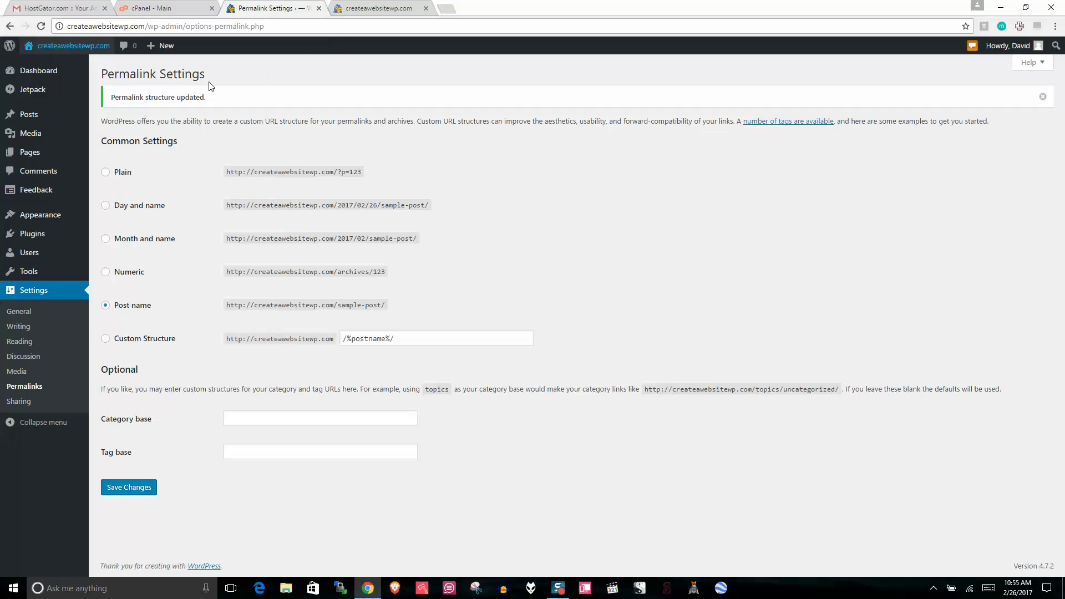
# Step: Create a new navigation menu named Menu
pyautogui.moveTo(46, 221)
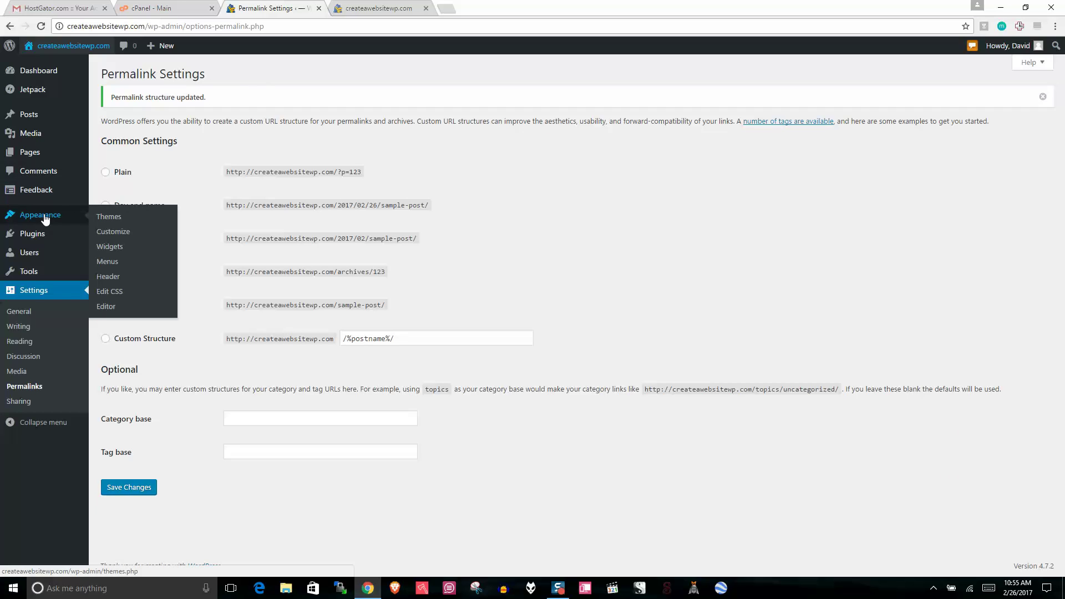
pyautogui.click(114, 261)
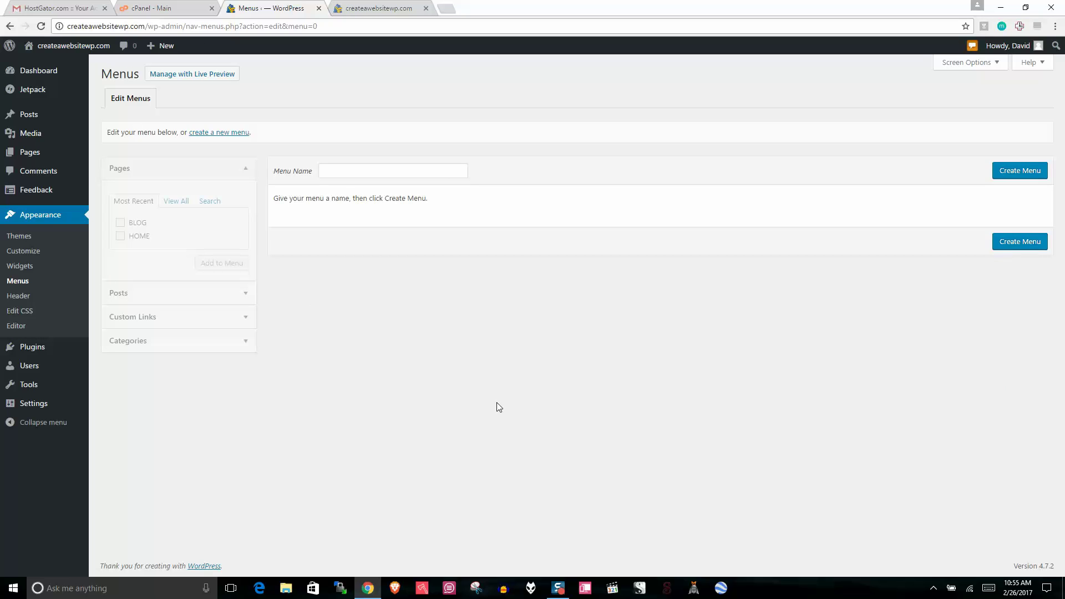
pyautogui.click(219, 136)
pyautogui.click(325, 174)
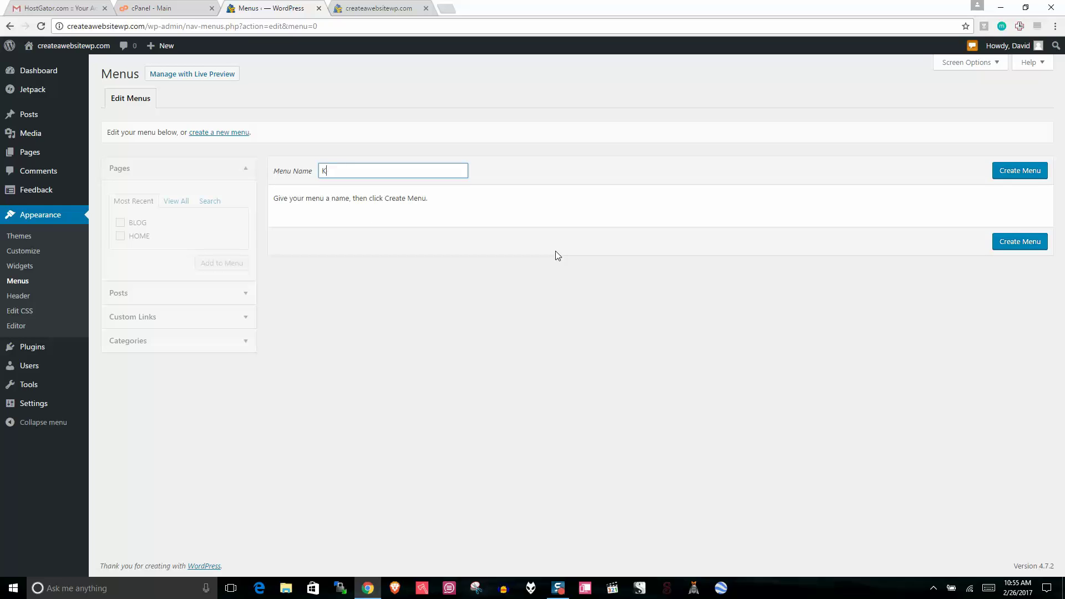
pyautogui.write('Menu')
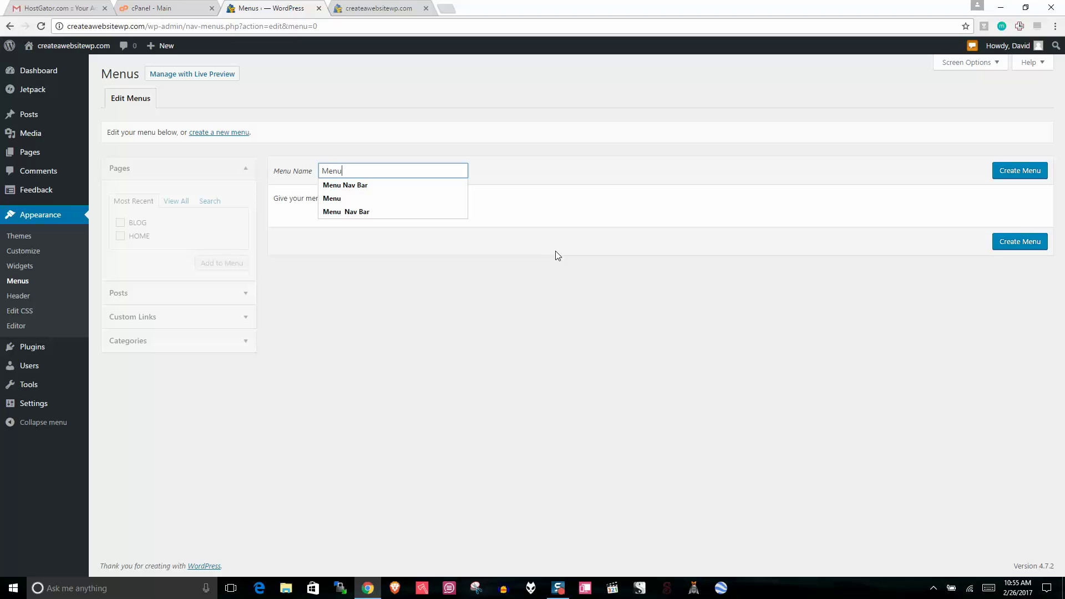
pyautogui.click(557, 255)
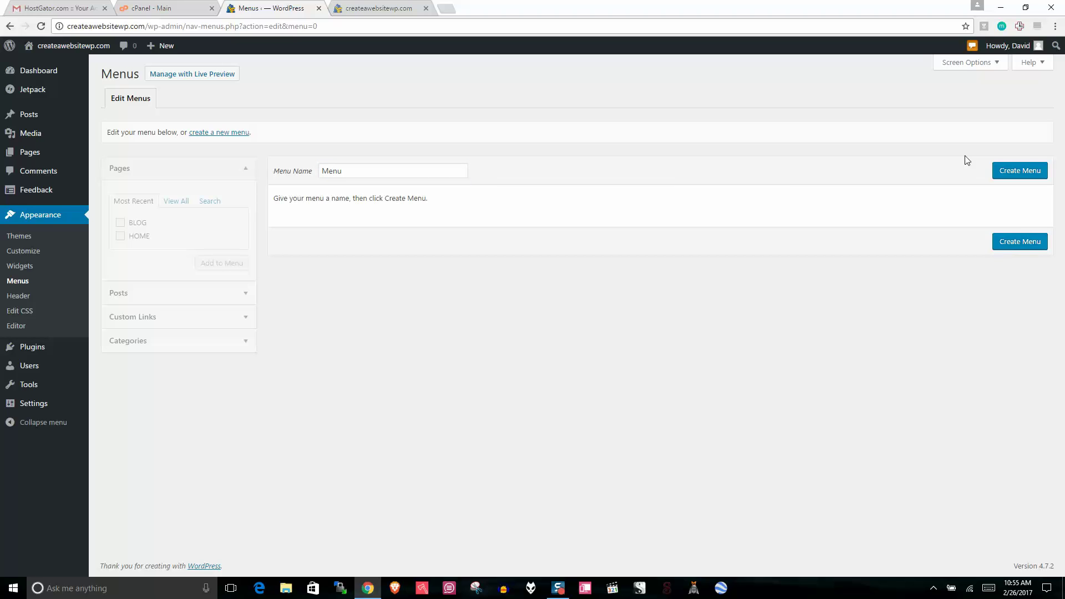
pyautogui.click(1015, 172)
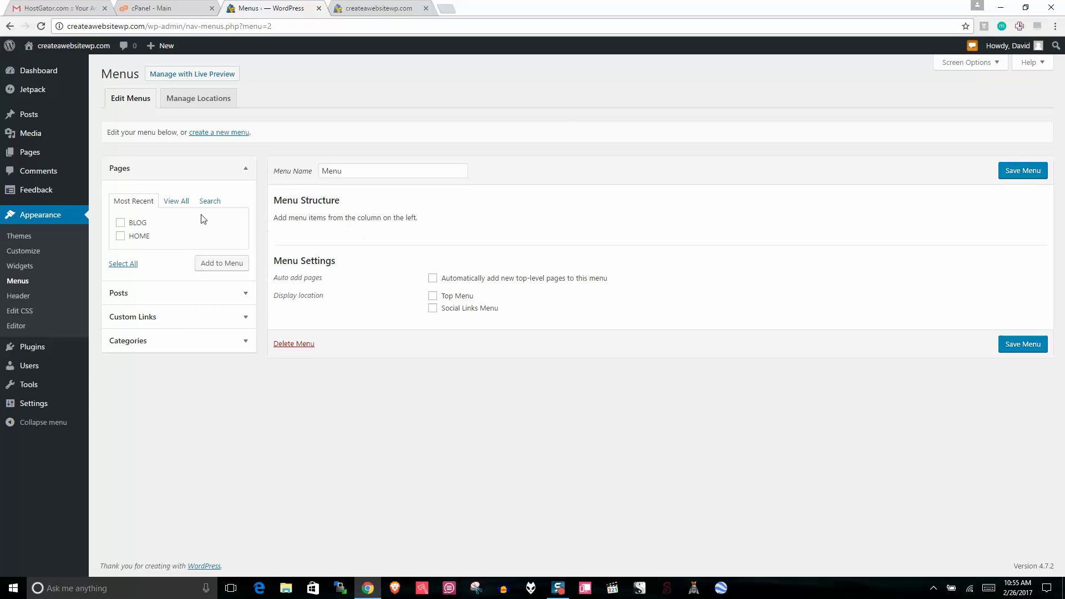
# Step: Add the HOME and BLOG pages, move HOME above BLOG, and save the menu
pyautogui.click(121, 222)
pyautogui.click(120, 235)
pyautogui.click(217, 265)
pyautogui.moveTo(333, 275); pyautogui.dragTo(328, 245)
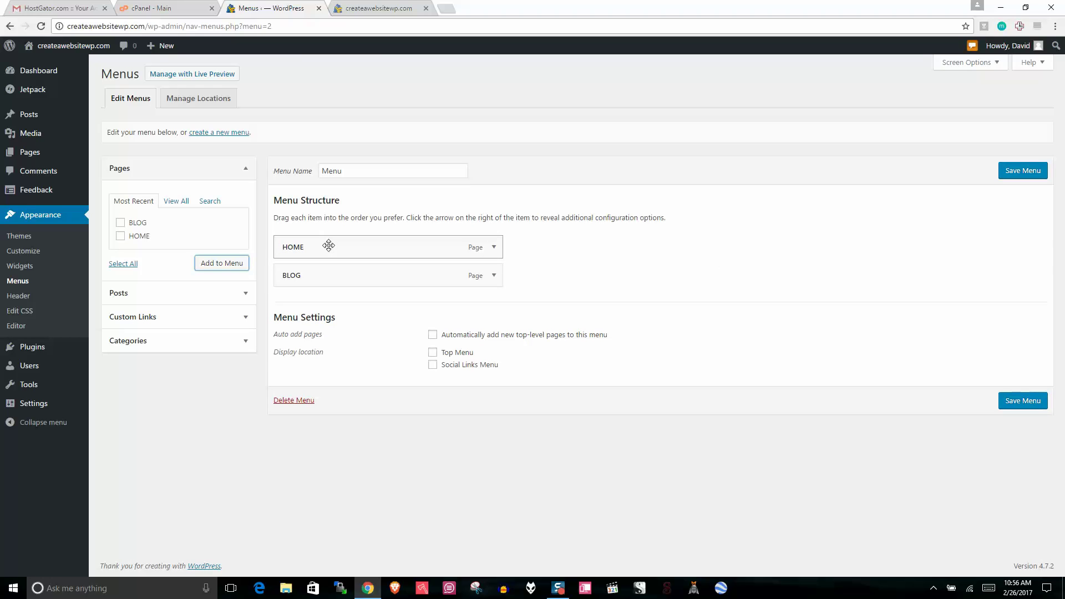
pyautogui.click(1022, 172)
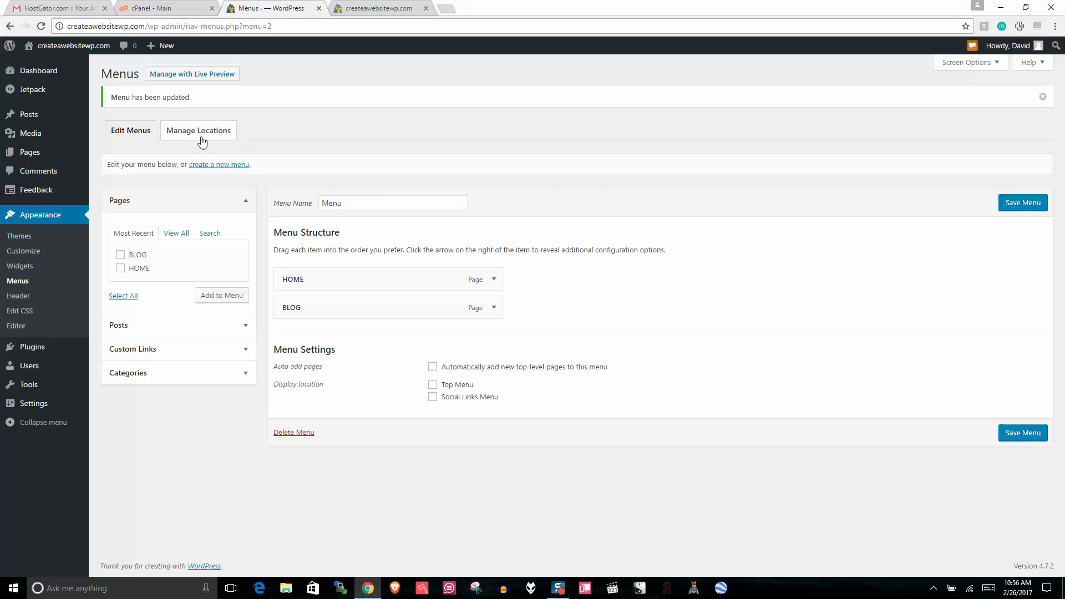
pyautogui.click(201, 139)
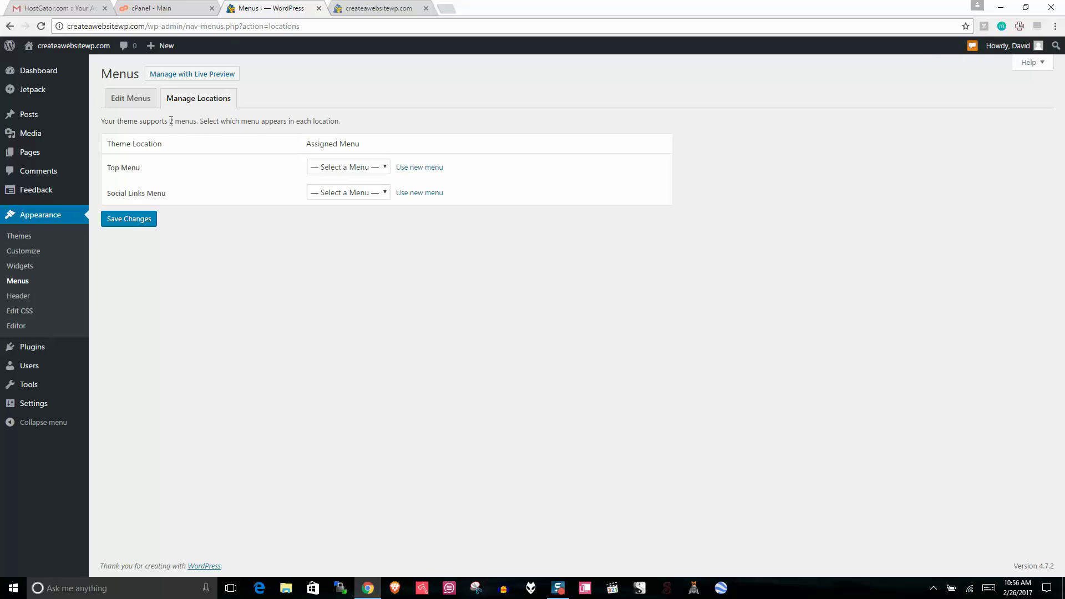
# Step: Assign Menu to the Top Menu location and save the location settings
pyautogui.moveTo(103, 118); pyautogui.dragTo(313, 129)
pyautogui.moveTo(160, 171); pyautogui.dragTo(107, 168)
pyautogui.click(163, 198)
pyautogui.moveTo(163, 198); pyautogui.dragTo(106, 194)
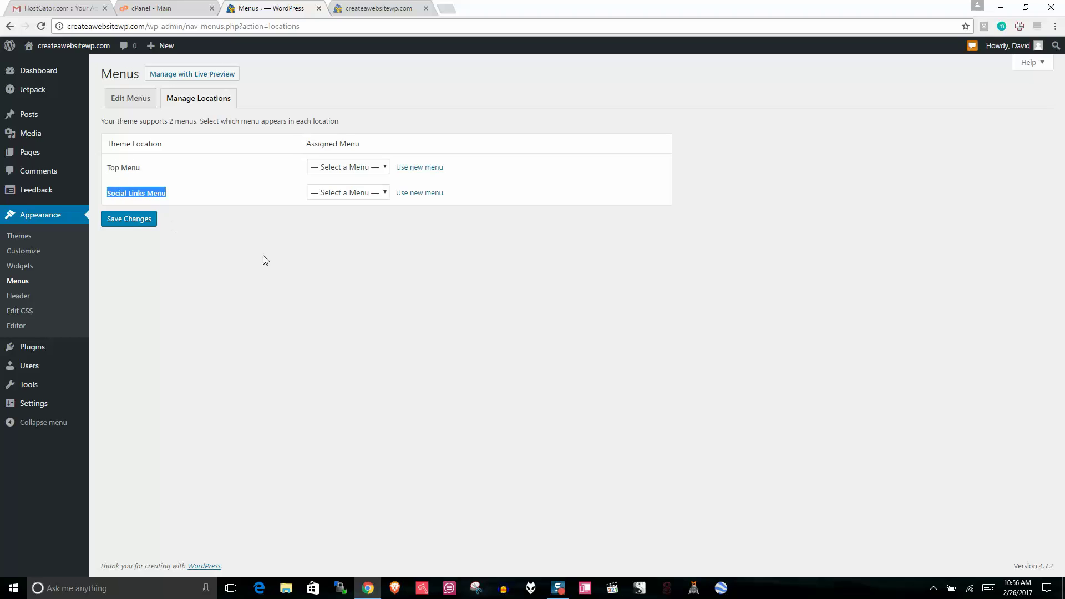
pyautogui.click(264, 259)
pyautogui.click(348, 167)
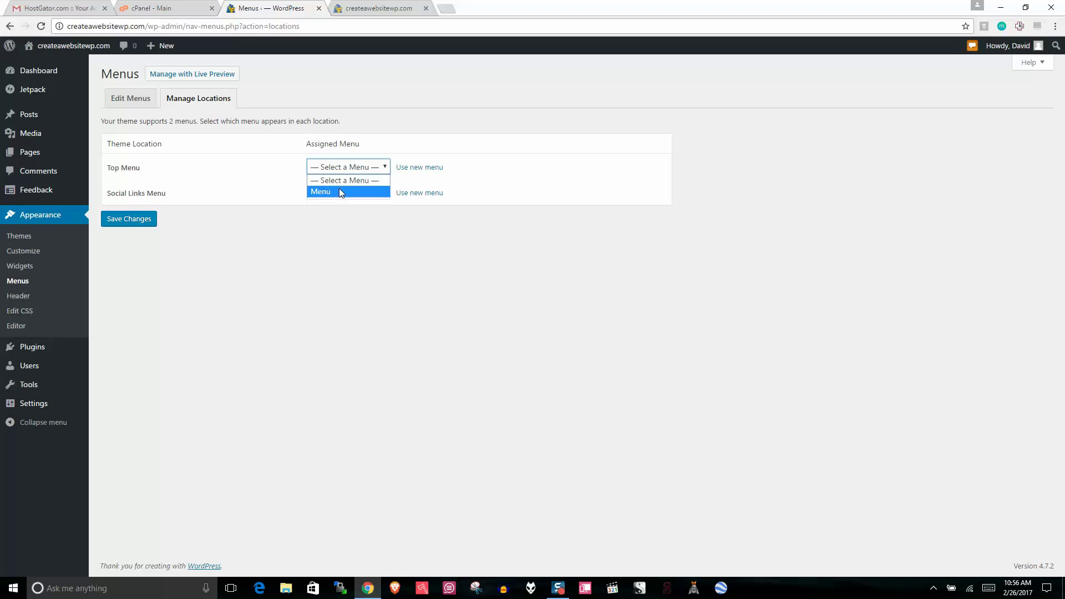
pyautogui.click(338, 190)
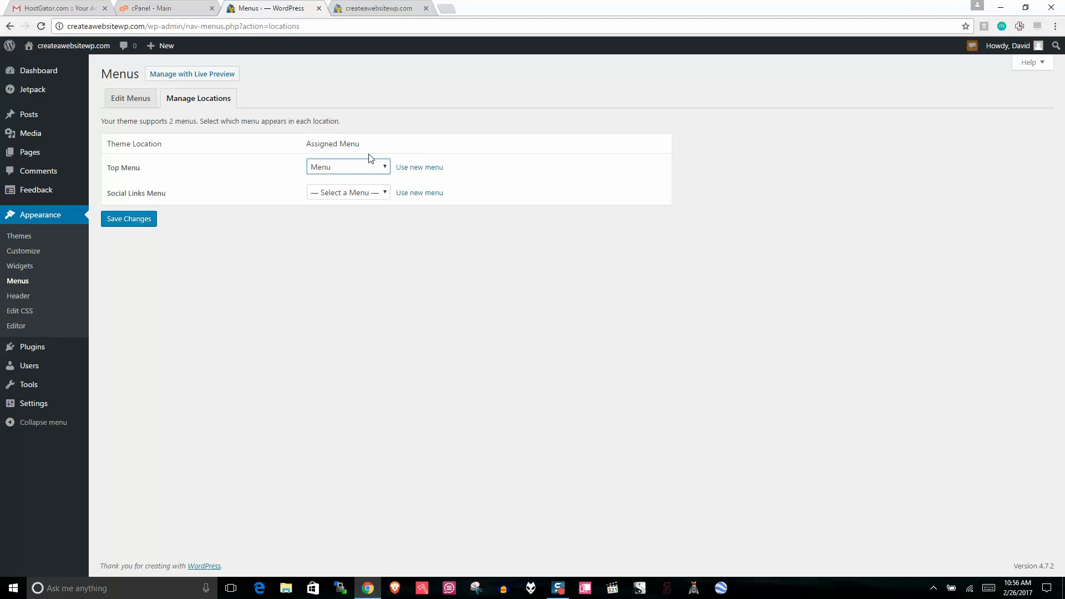
pyautogui.click(338, 167)
pyautogui.click(327, 191)
pyautogui.click(133, 221)
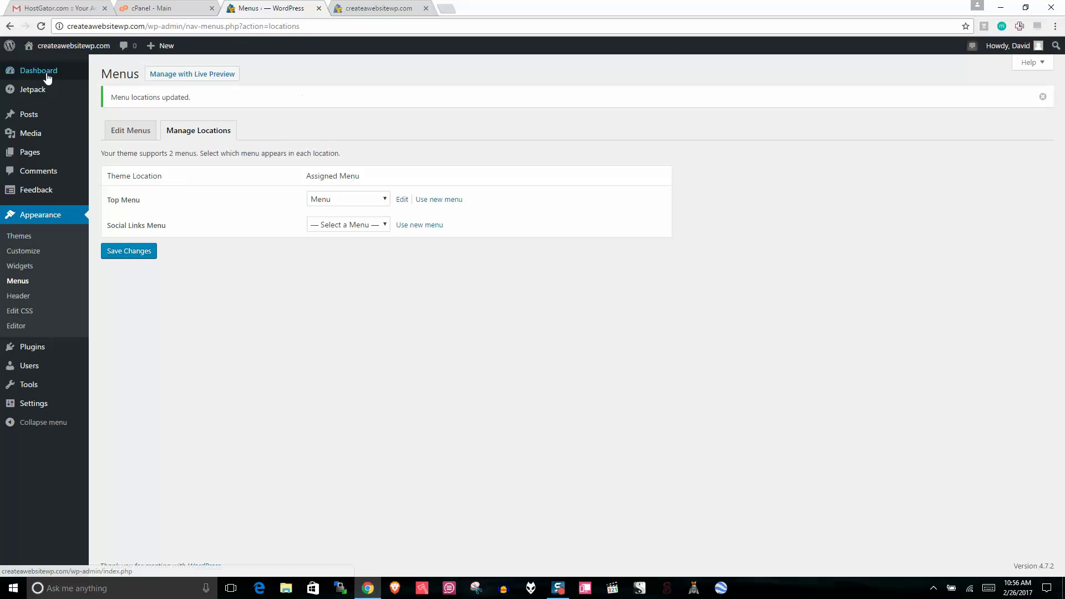
# Step: Open the live site in a new tab to see HOME and BLOG navigation links
pyautogui.rightClick(76, 49)
pyautogui.click(100, 52)
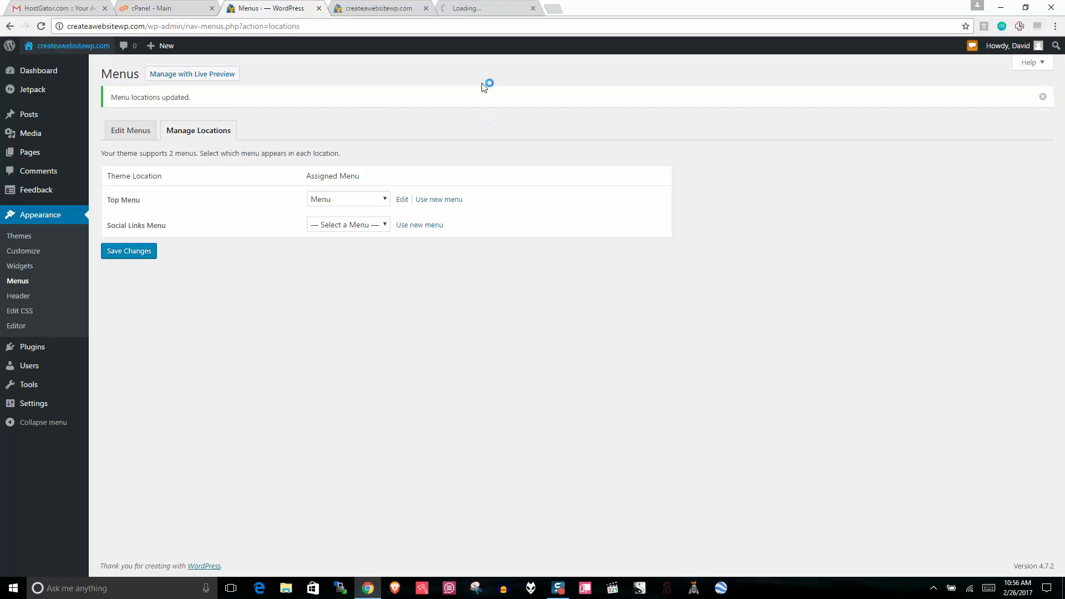
pyautogui.click(426, 8)
pyautogui.click(404, 5)
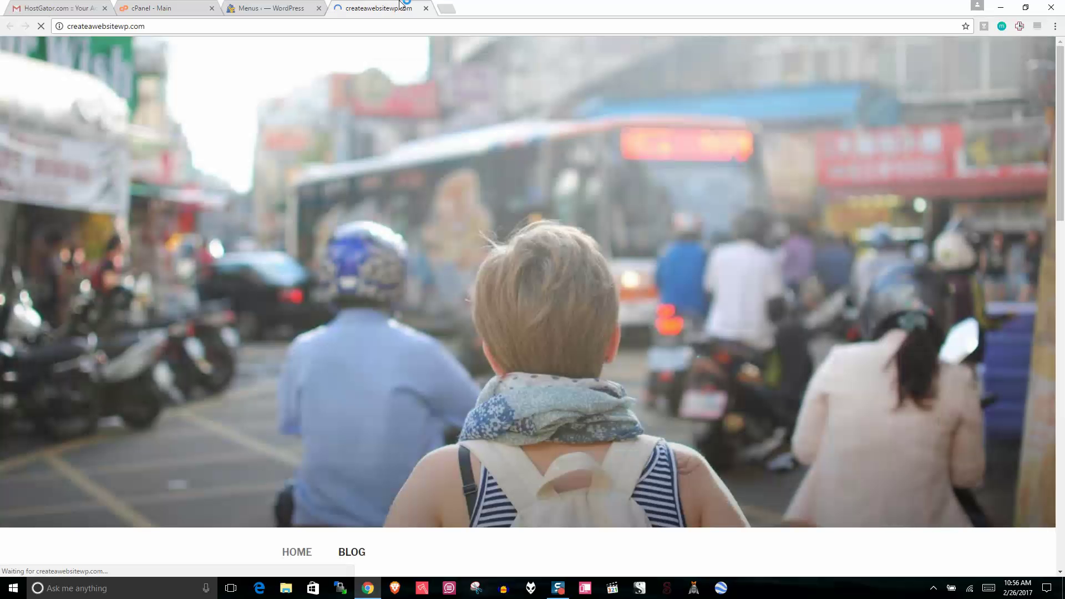
pyautogui.scroll(-5, 582, 278)
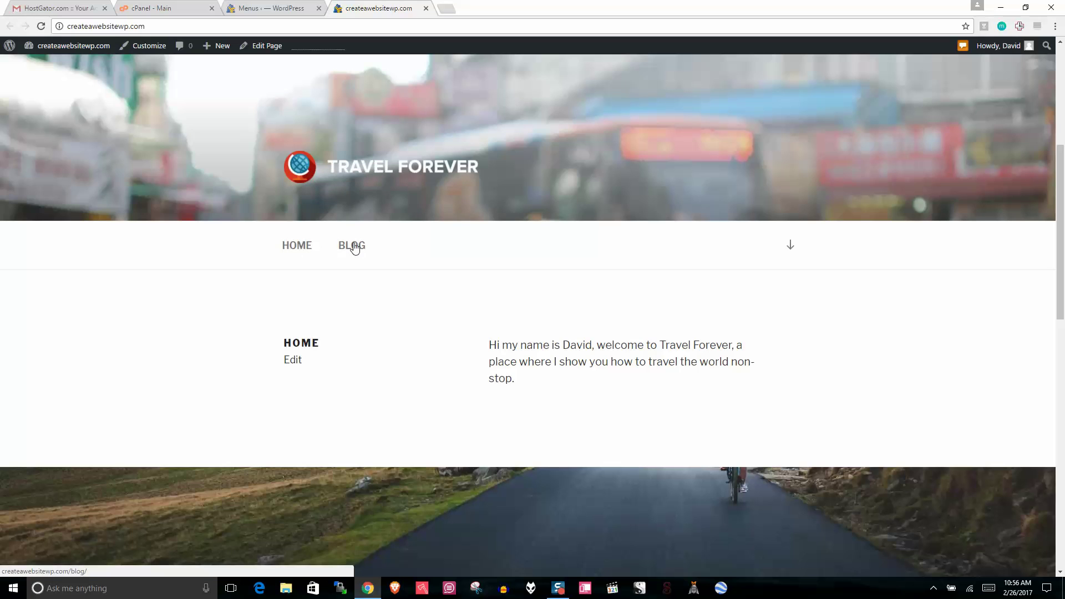
# Step: Return to editing Menu and inspect the Custom Links section
pyautogui.hotkey('ctrl', 'shift', 'Tab')
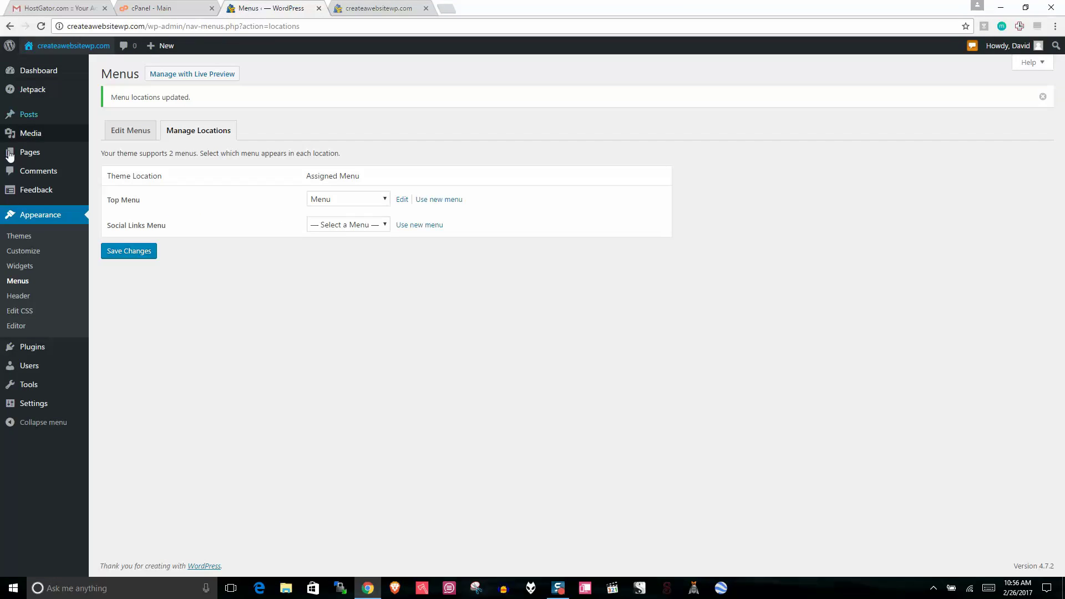
pyautogui.click(131, 131)
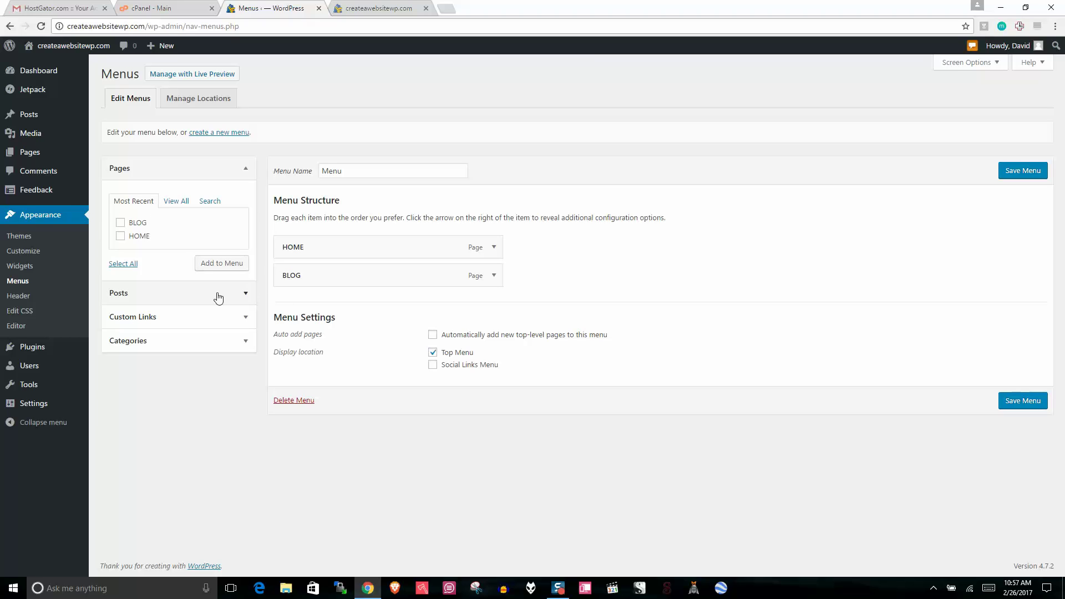
pyautogui.click(148, 321)
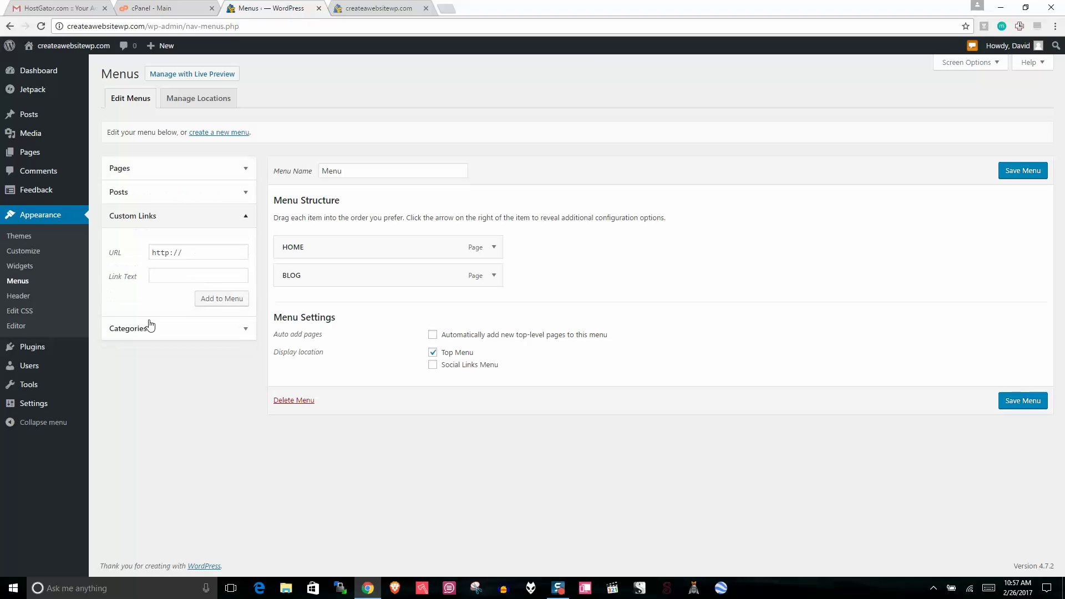
pyautogui.click(208, 253)
pyautogui.click(230, 217)
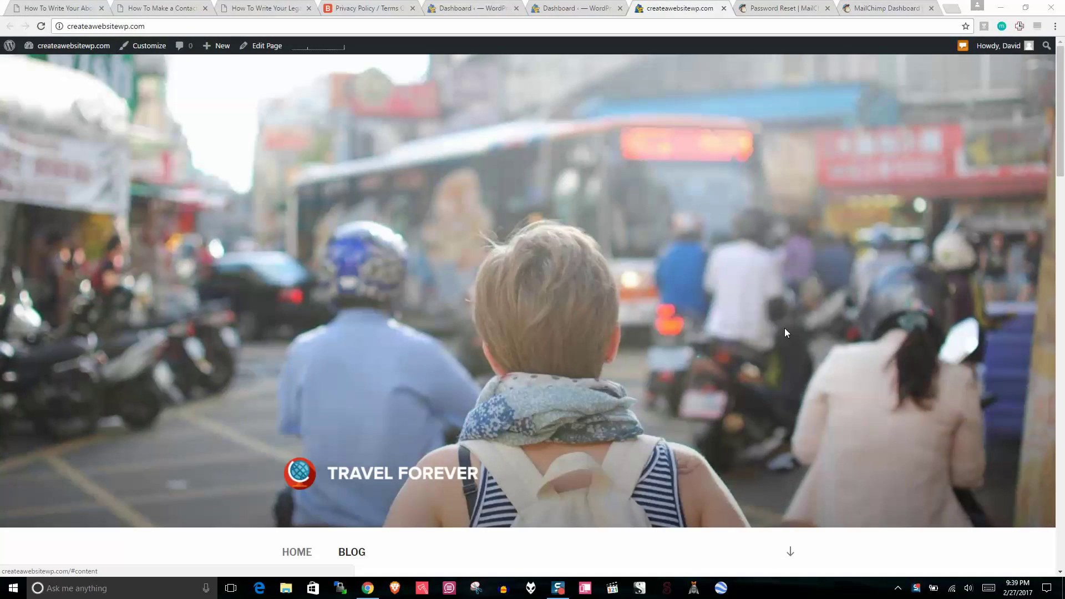
pyautogui.scroll(-4, 1063, 165)
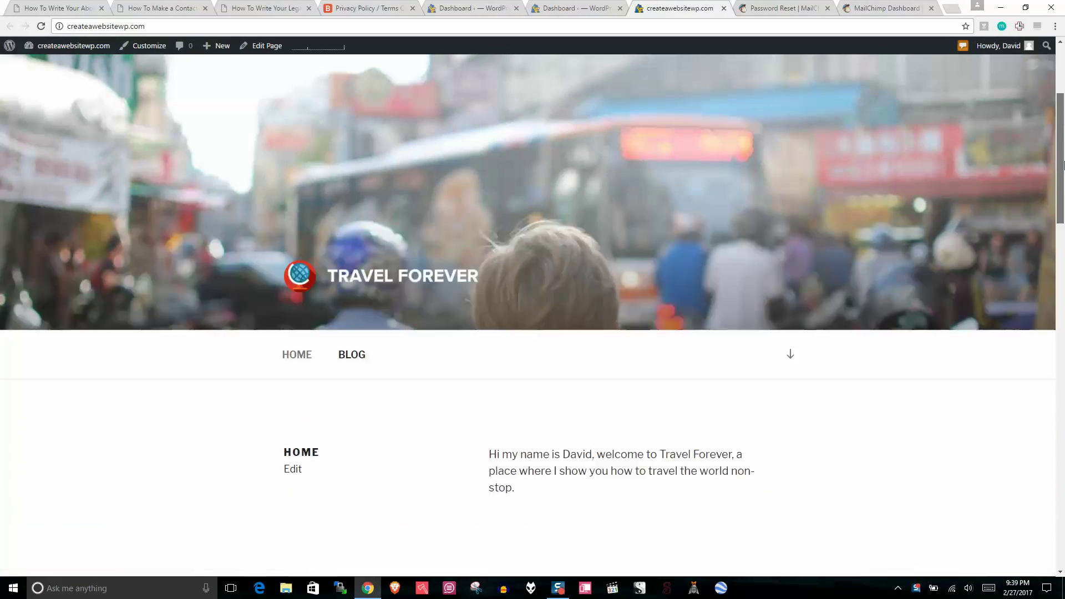
pyautogui.scroll(-5, 1063, 165)
pyautogui.scroll(2, 415, 396)
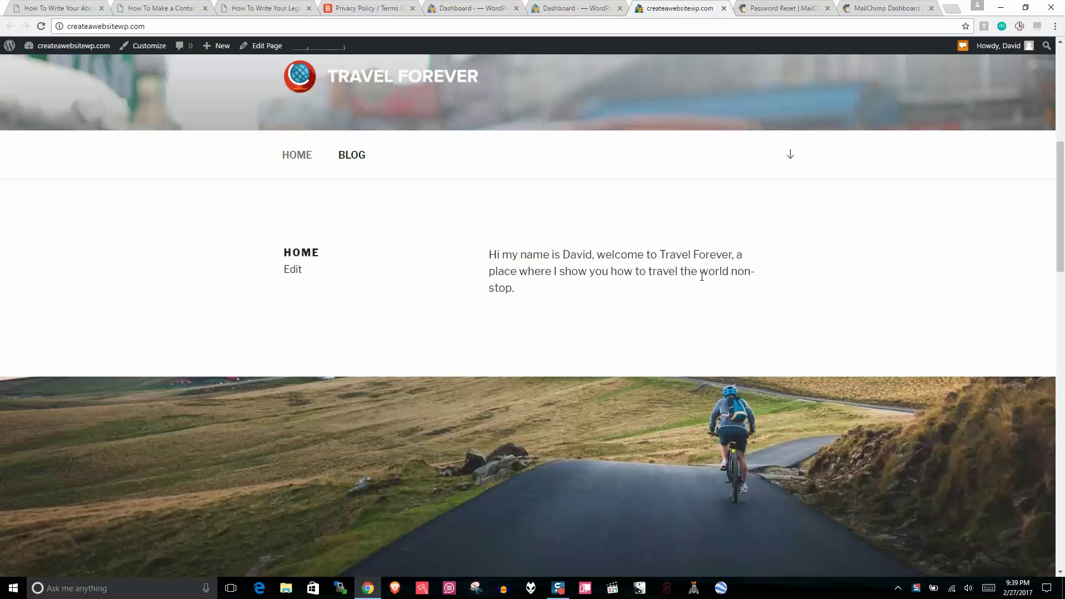
pyautogui.scroll(-1, 723, 278)
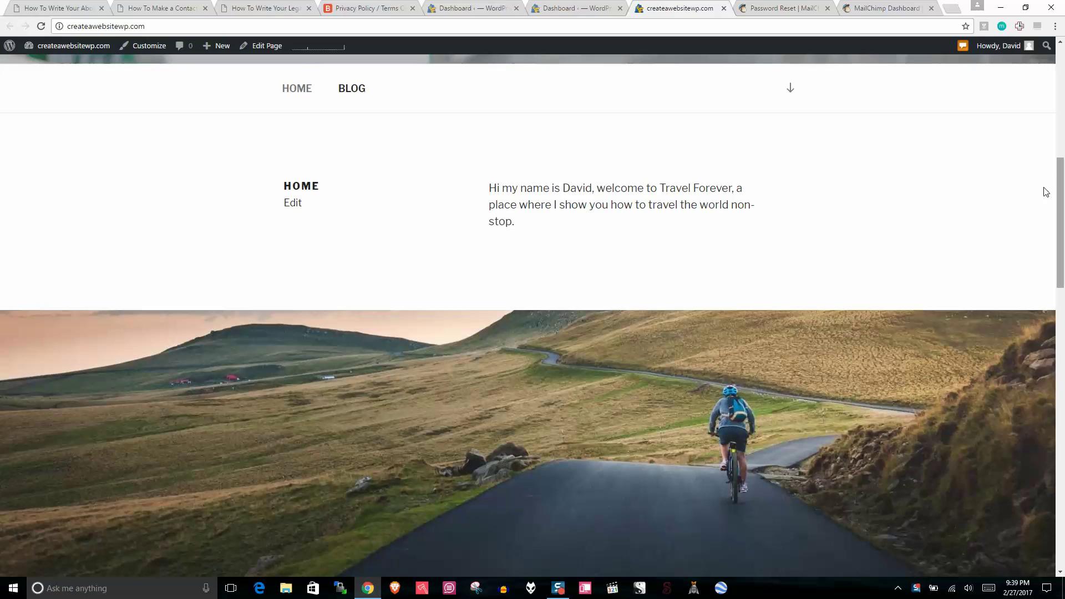
pyautogui.moveTo(528, 231); pyautogui.dragTo(488, 191)
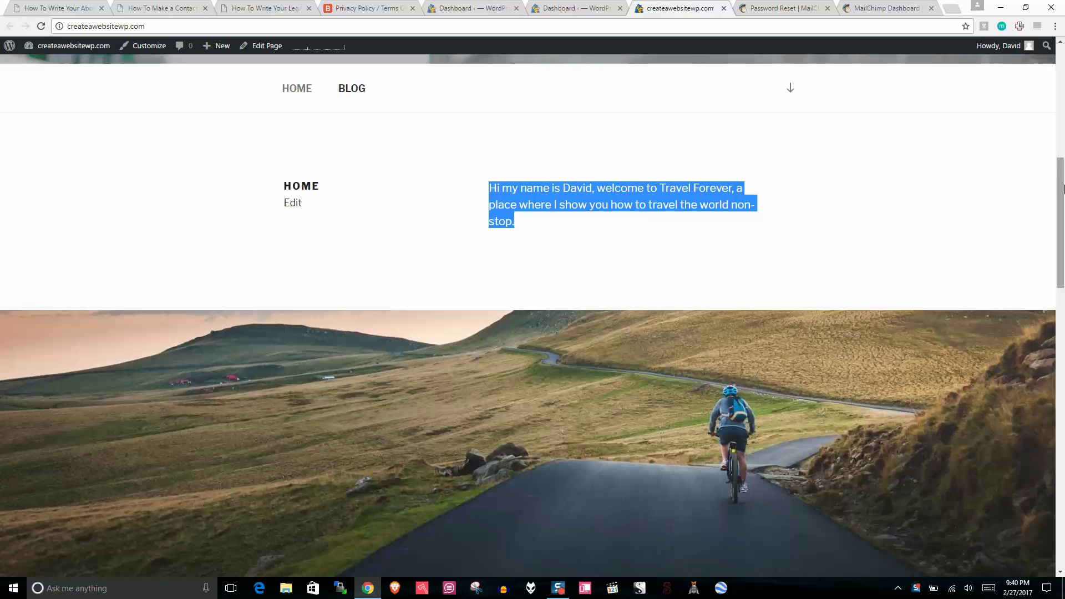
pyautogui.moveTo(1062, 197); pyautogui.dragTo(1060, 394)
pyautogui.scroll(3, 626, 379)
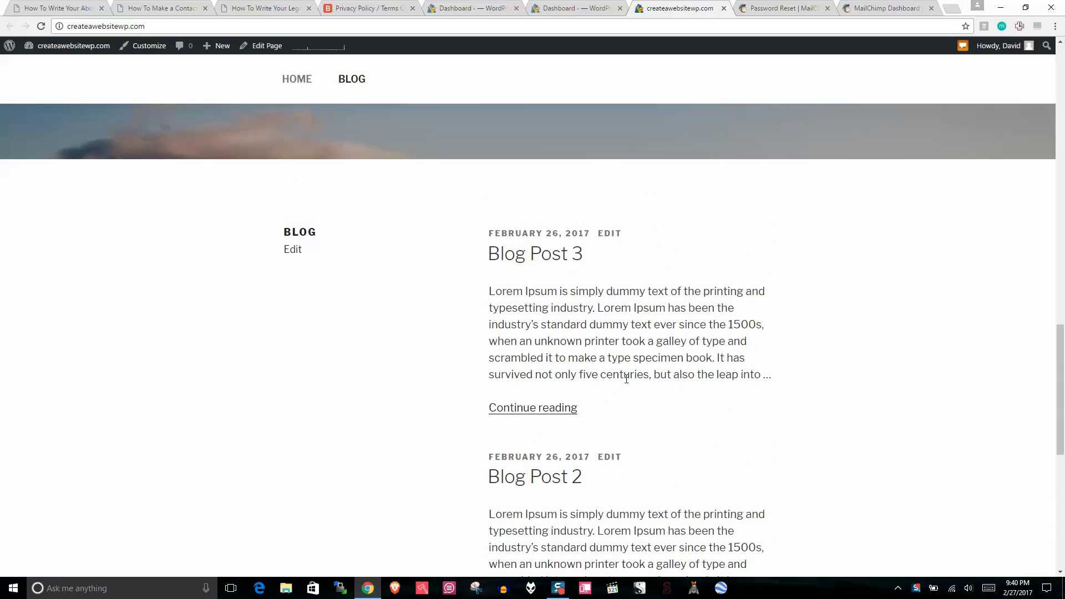
pyautogui.moveTo(777, 383); pyautogui.dragTo(486, 297)
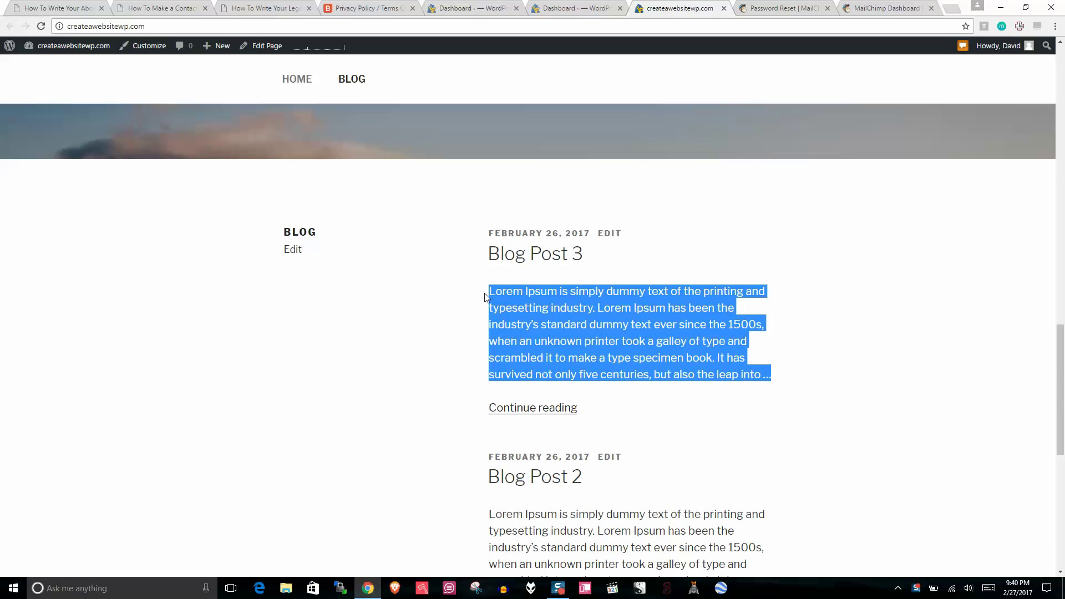
pyautogui.moveTo(1060, 350); pyautogui.dragTo(1063, 68)
pyautogui.click(604, 266)
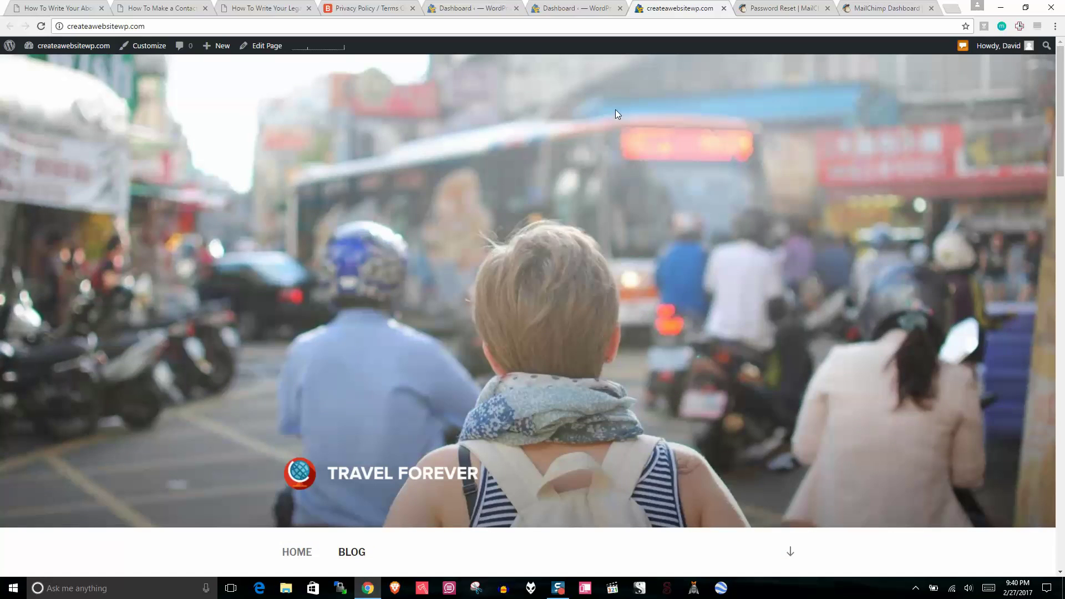
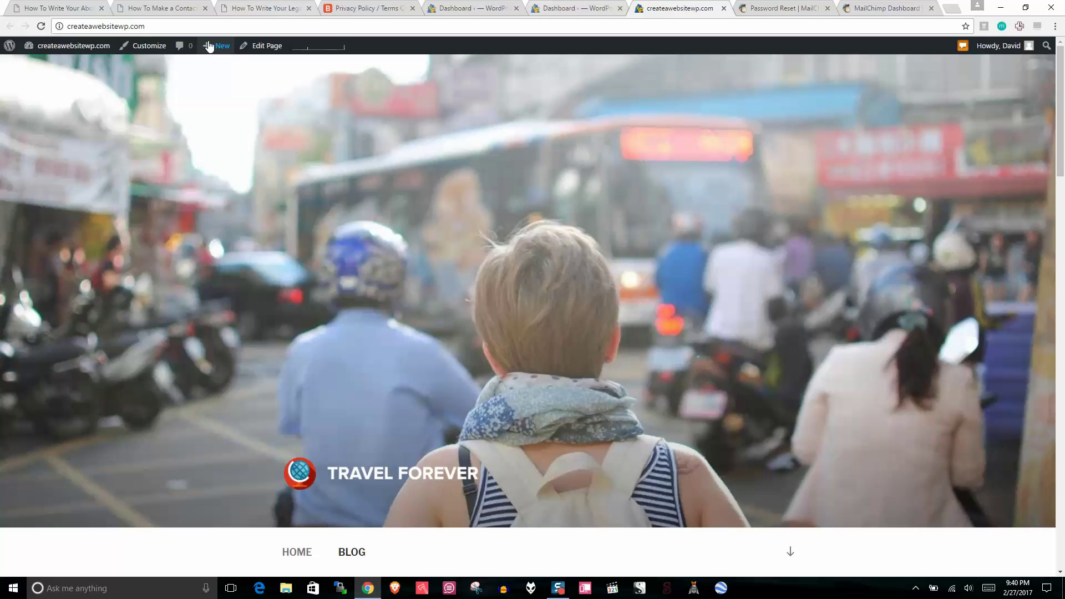
# Step: Load the Twenty Seventeen Customizer and bring up the desktop logo file's options
pyautogui.click(147, 48)
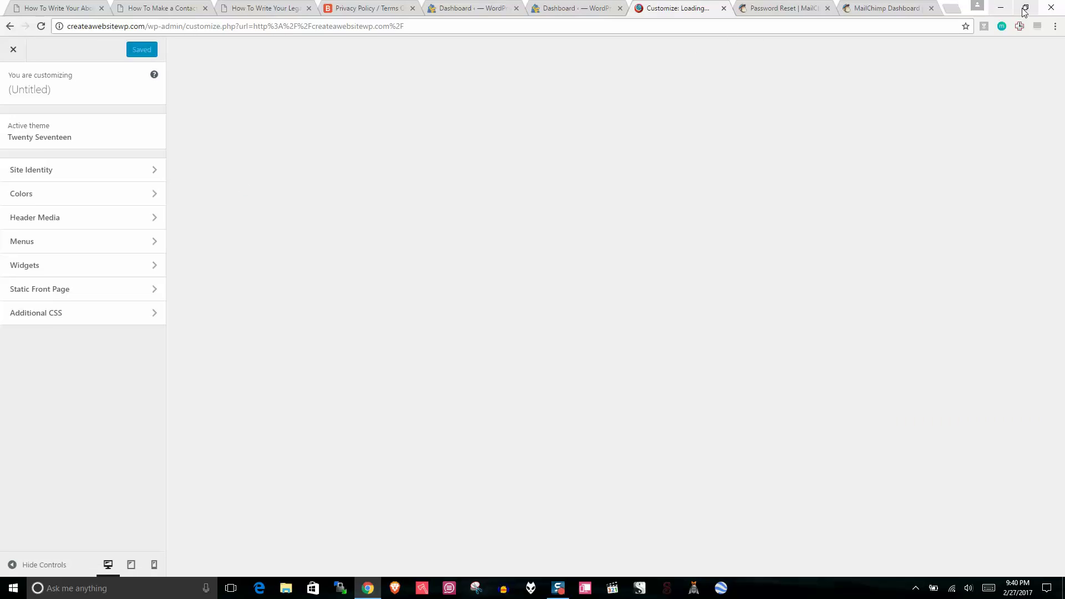
pyautogui.click(1025, 8)
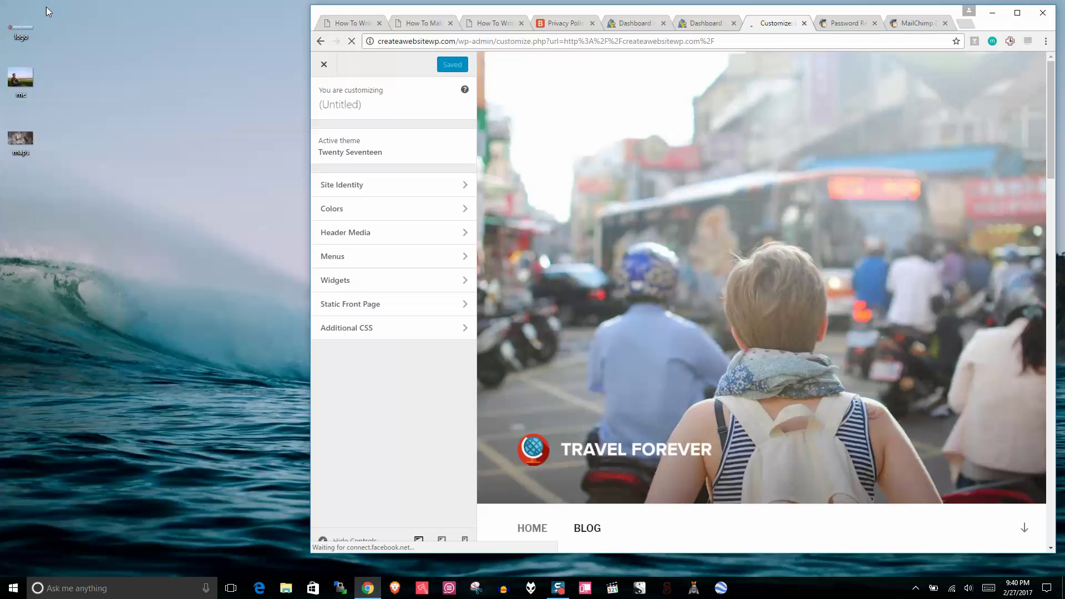
pyautogui.rightClick(23, 35)
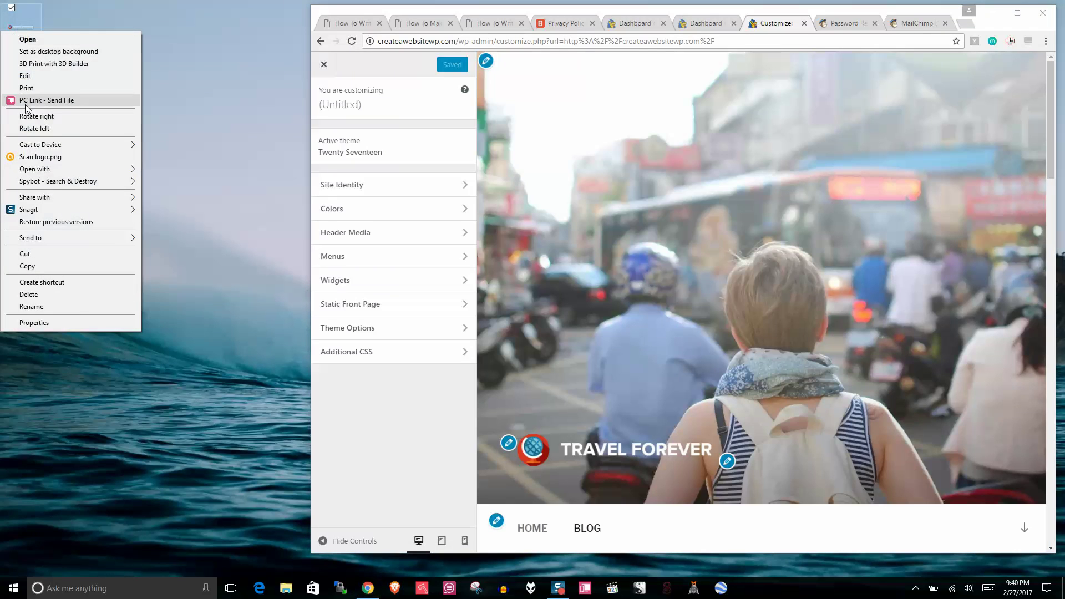
# Step: Open the logo in Picture Manager and crop it down to just the globe
pyautogui.moveTo(48, 170)
pyautogui.click(192, 170)
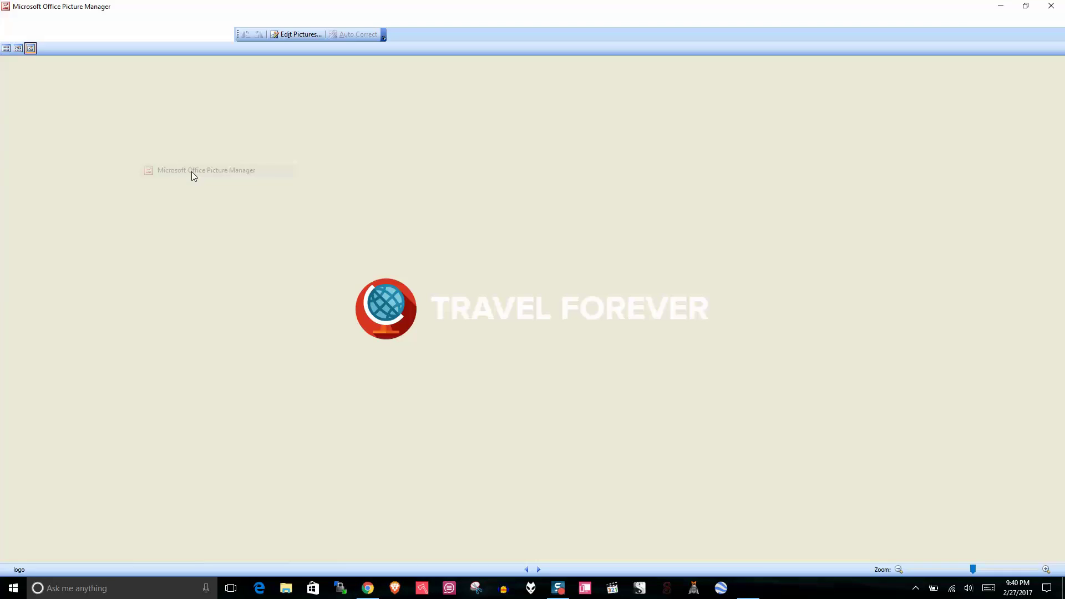
pyautogui.click(314, 33)
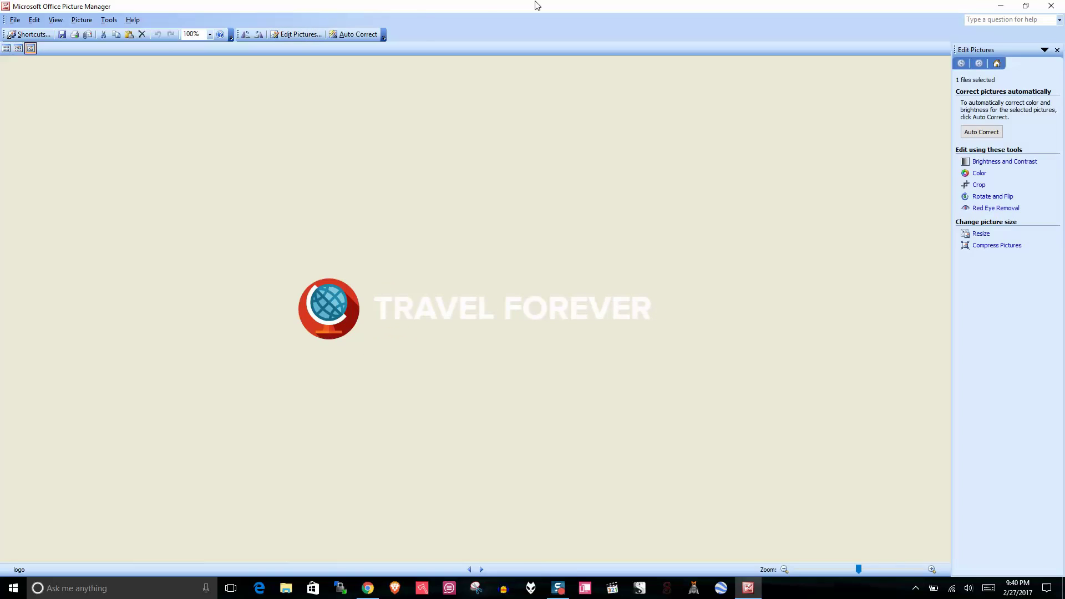
pyautogui.click(978, 185)
pyautogui.moveTo(655, 308); pyautogui.dragTo(376, 304)
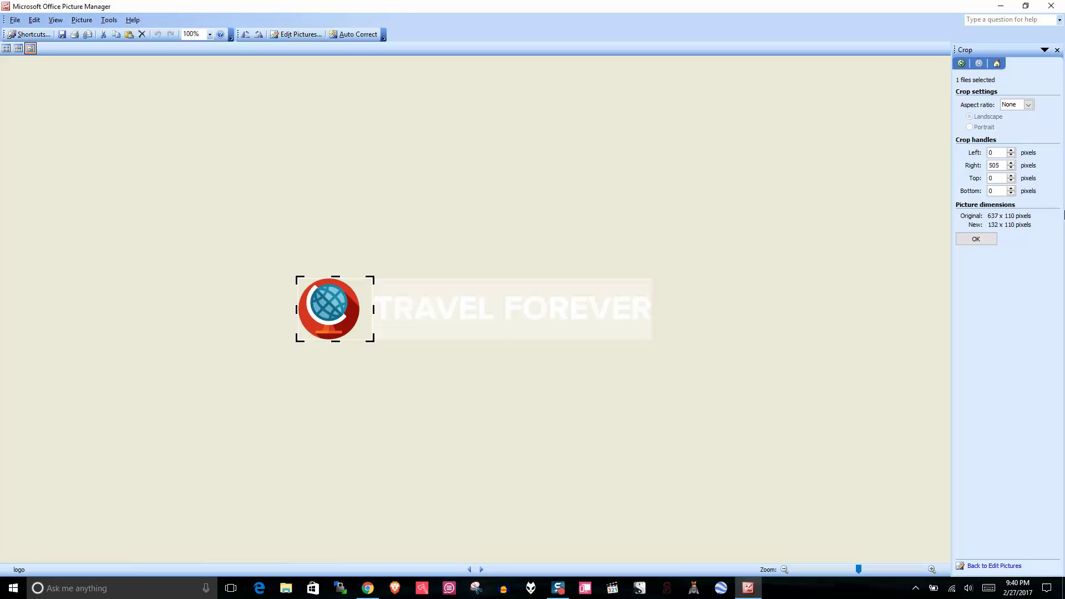
pyautogui.click(975, 238)
# Step: Save the cropped globe to the desktop as 'icon' and close without saving the original
pyautogui.click(13, 21)
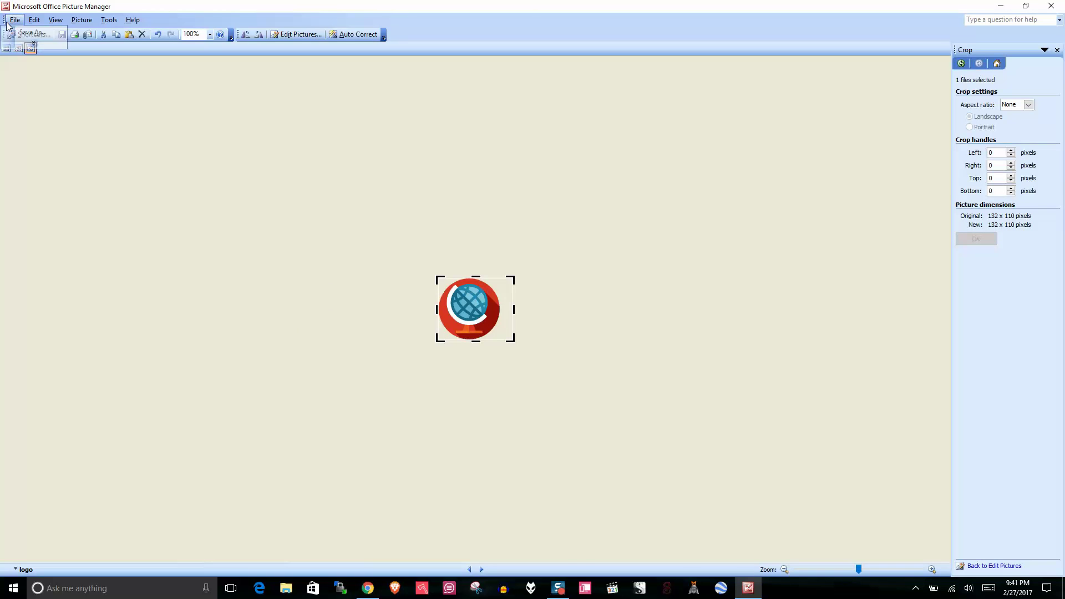
pyautogui.click(17, 33)
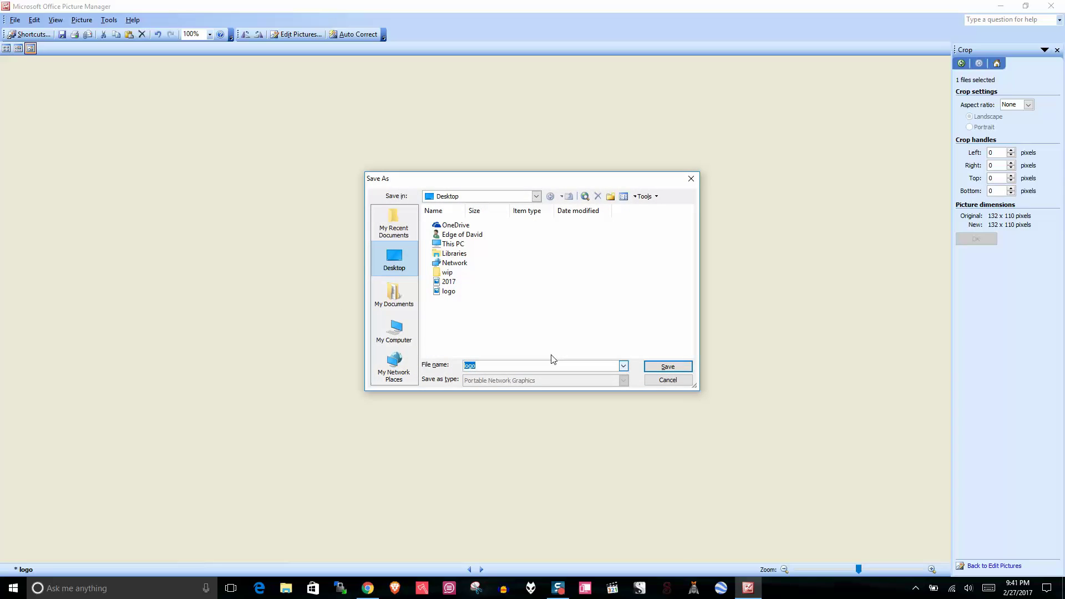
pyautogui.press('BackSpace')
pyautogui.write('l')
pyautogui.click(658, 368)
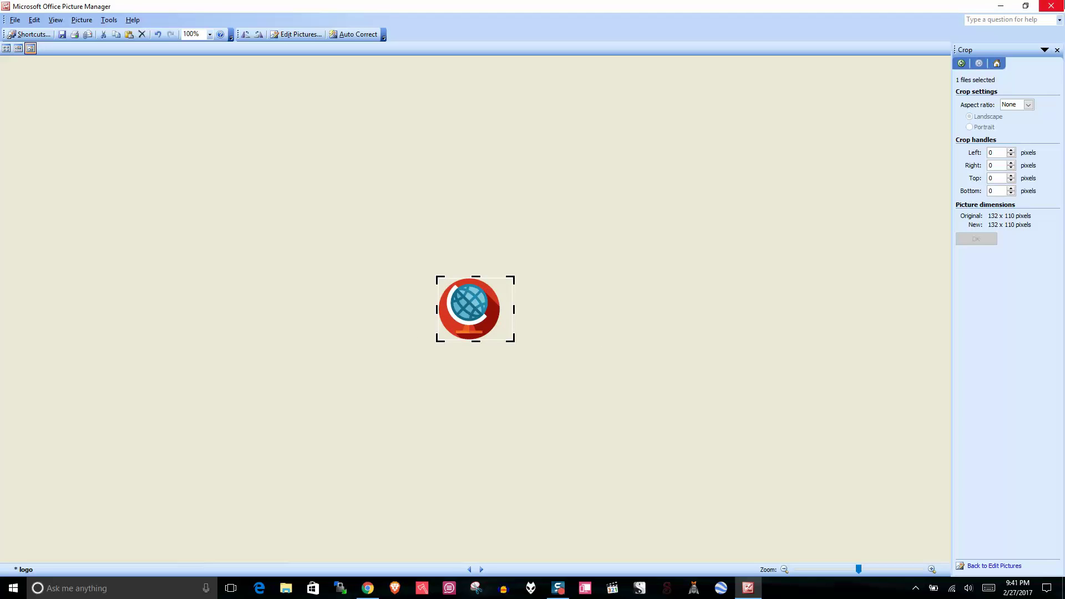
pyautogui.click(1051, 6)
pyautogui.click(535, 324)
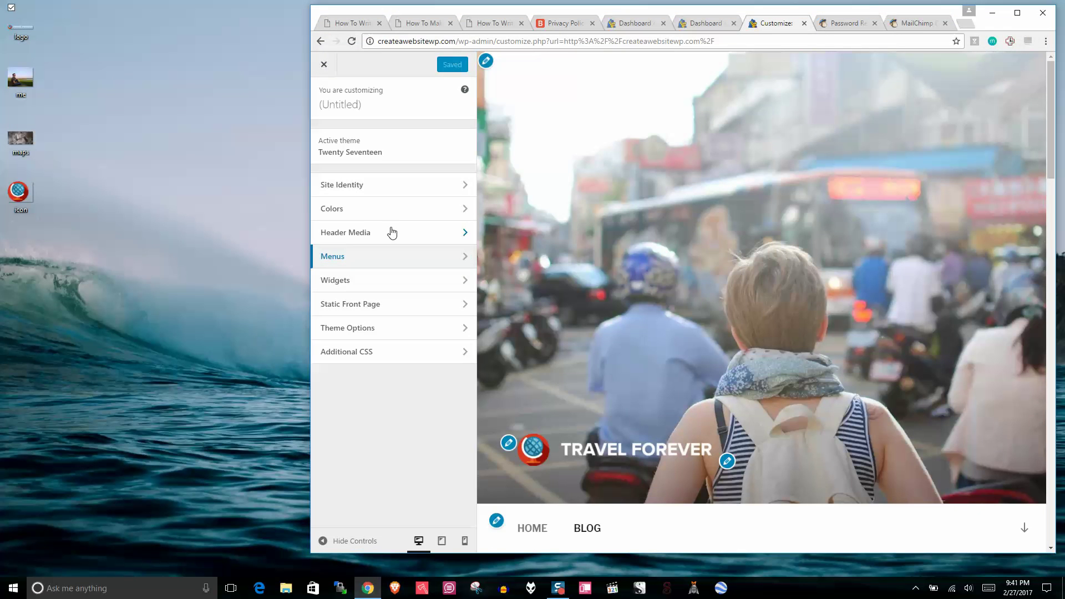
# Step: Upload icon.png, crop it square over the globe, and set it as the Site Icon
pyautogui.click(383, 188)
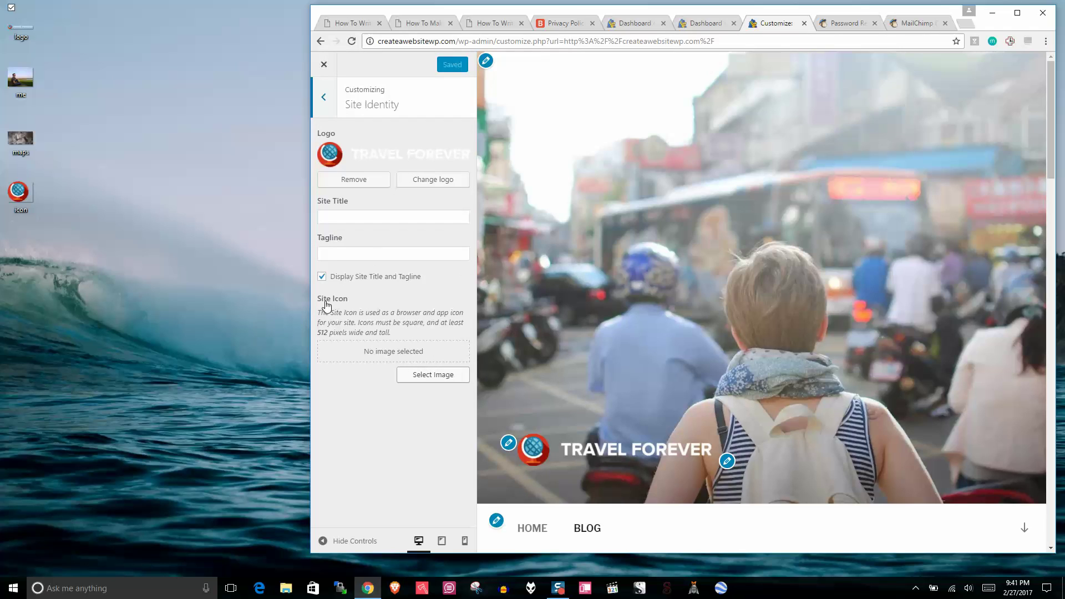
pyautogui.click(423, 377)
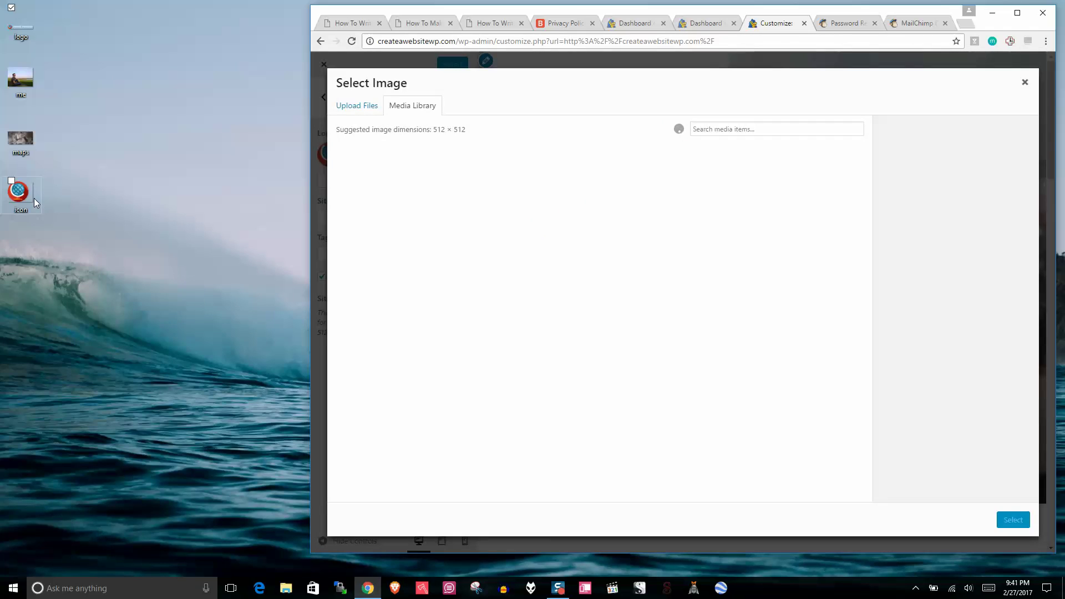
pyautogui.moveTo(14, 195); pyautogui.dragTo(360, 224)
pyautogui.moveTo(494, 307); pyautogui.dragTo(493, 307)
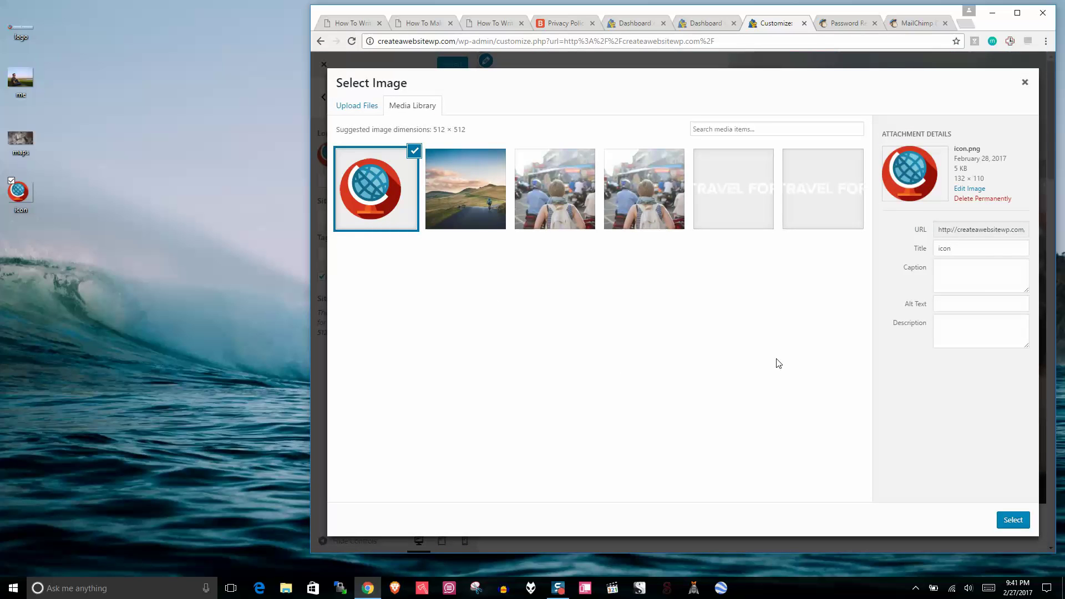
pyautogui.click(1012, 520)
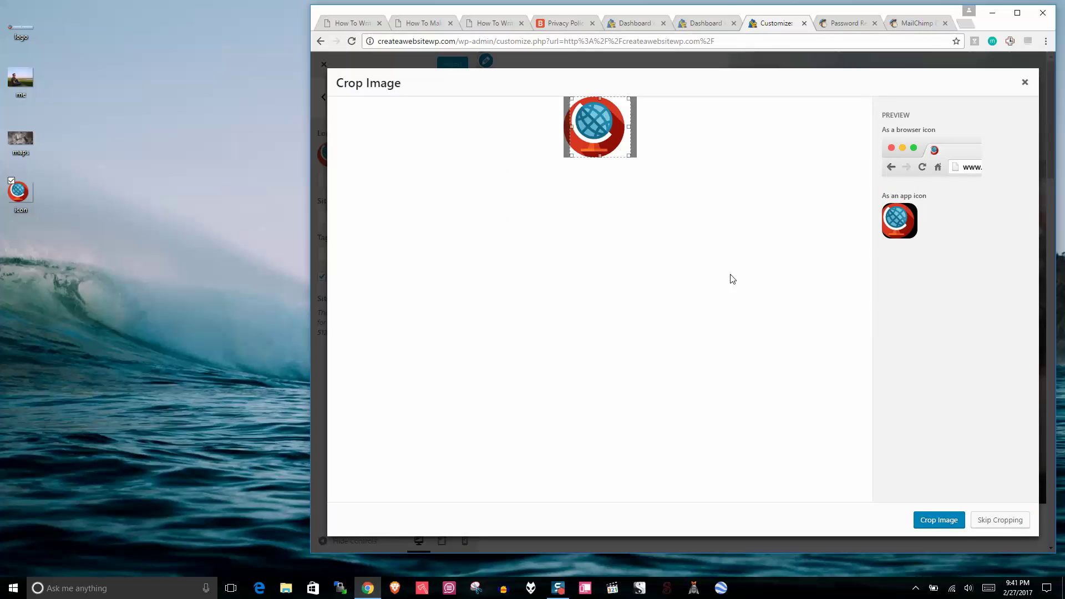
pyautogui.moveTo(603, 140); pyautogui.dragTo(597, 139)
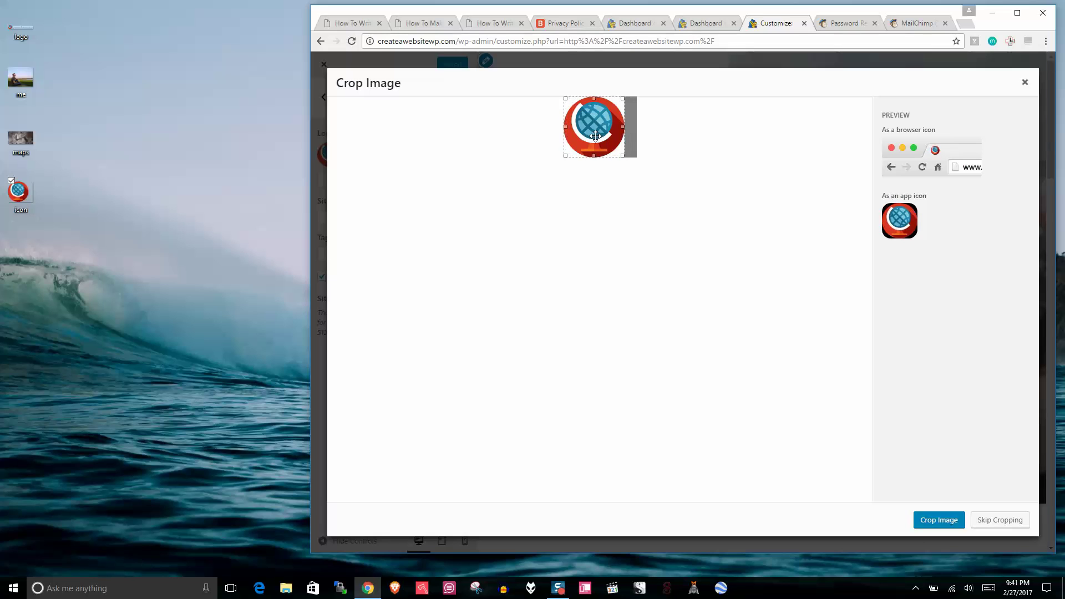
pyautogui.click(930, 520)
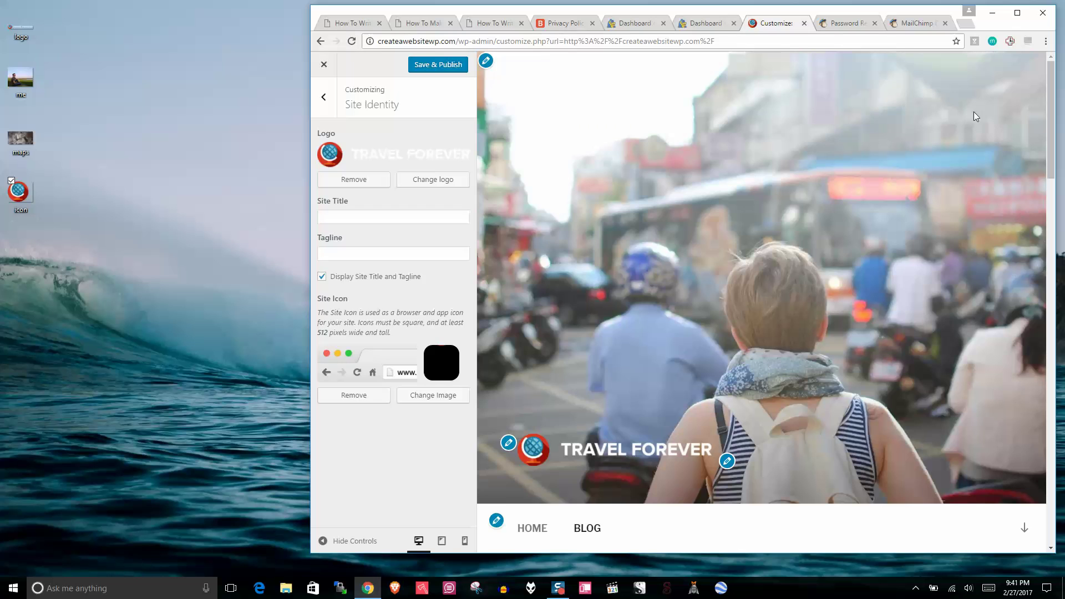
# Step: Save and publish the new site icon from the Customizer
pyautogui.click(1017, 14)
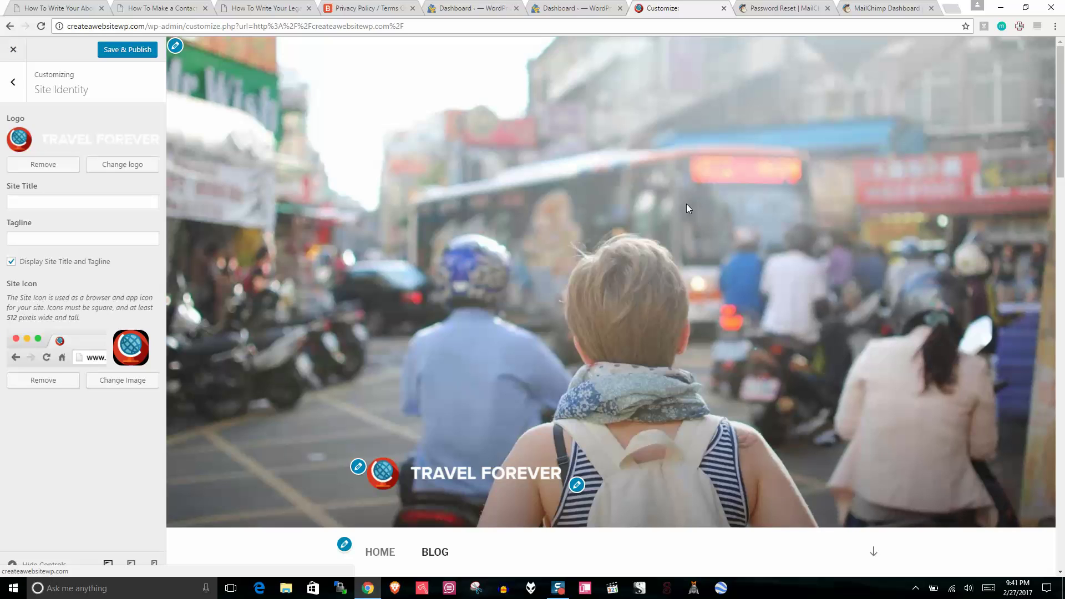
pyautogui.click(13, 50)
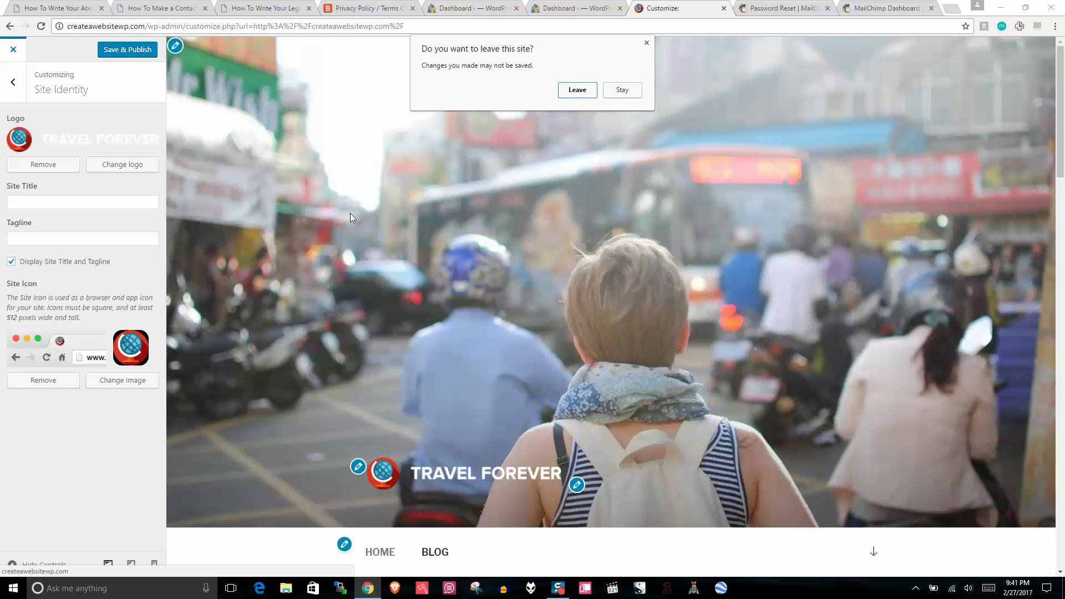
pyautogui.click(630, 89)
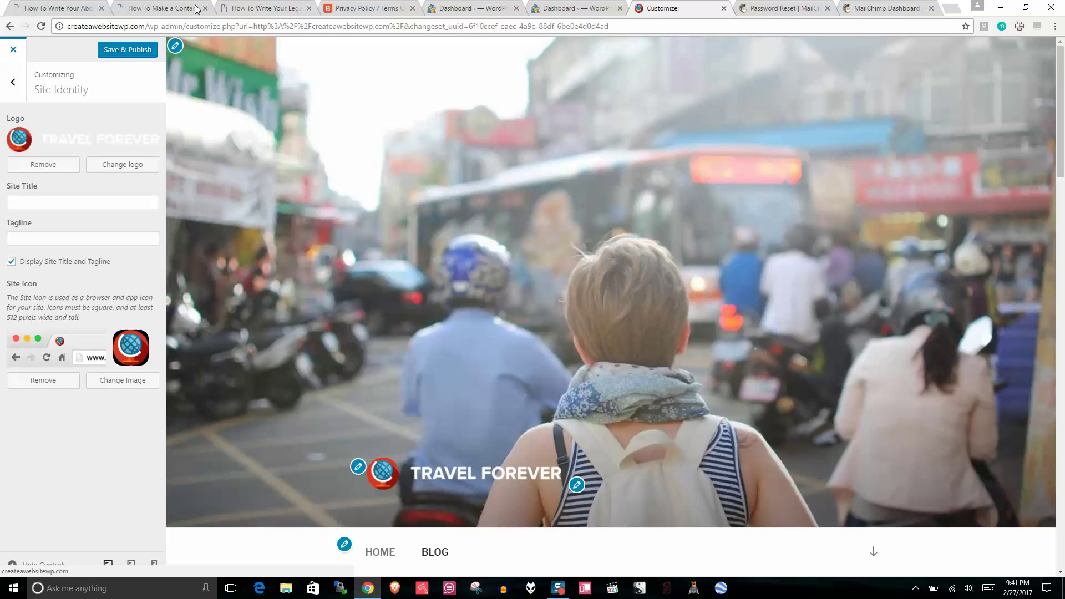
pyautogui.click(133, 50)
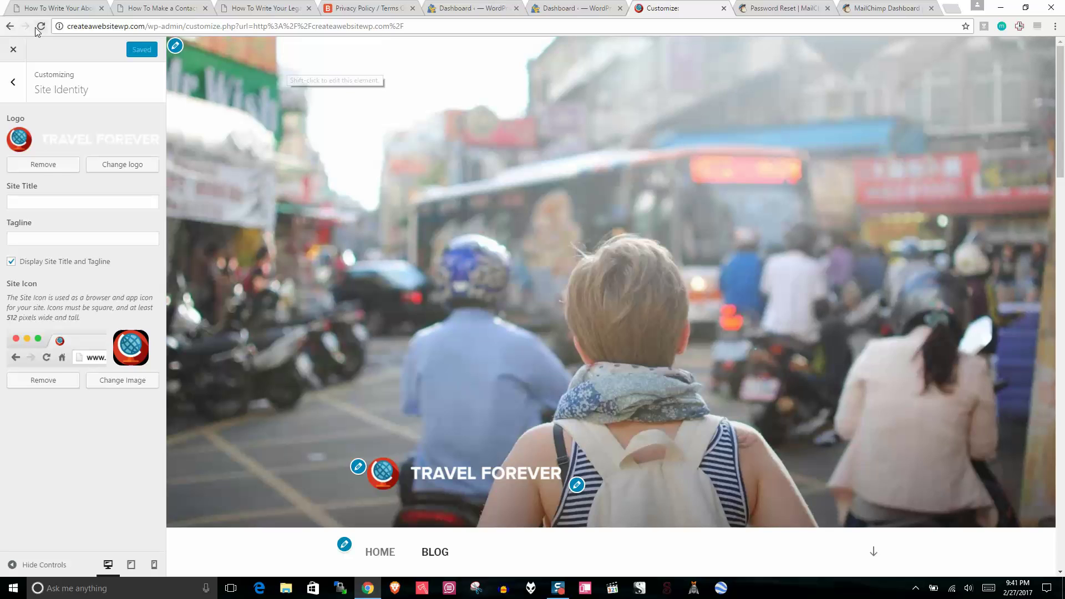
# Step: Close the Customizer, scroll the live Travel Forever home page, then switch to the About article
pyautogui.click(12, 52)
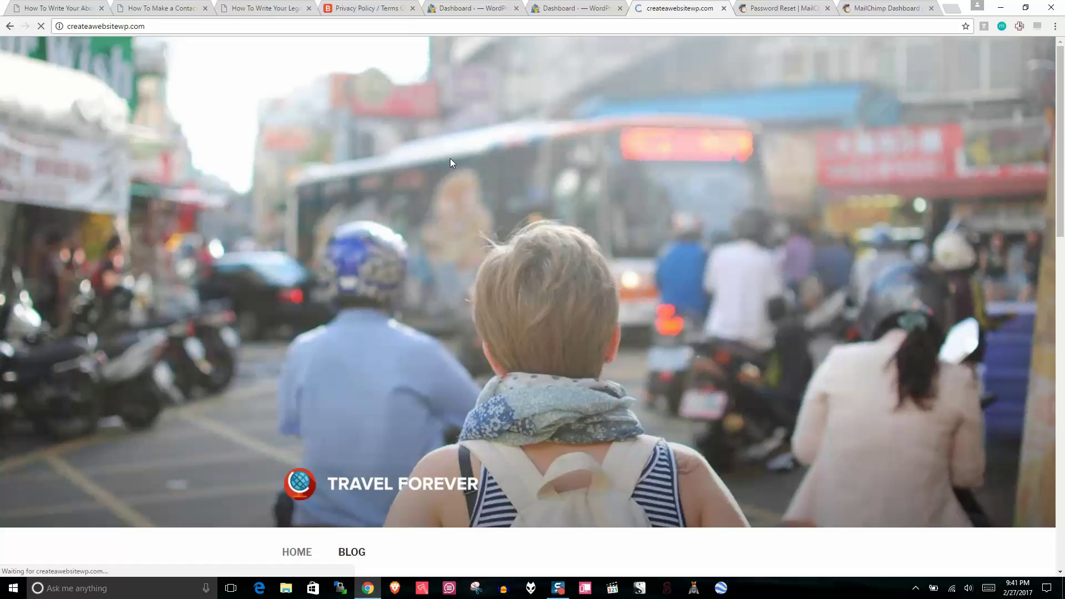
pyautogui.moveTo(1063, 69); pyautogui.dragTo(1059, 103)
pyautogui.moveTo(1063, 147); pyautogui.dragTo(1064, 217)
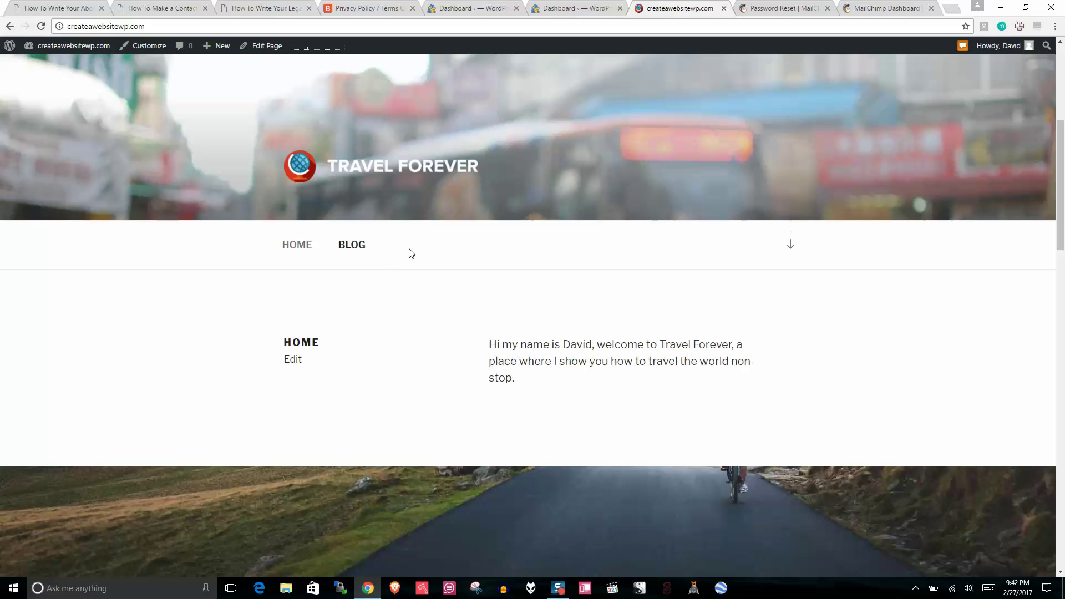
pyautogui.click(77, 8)
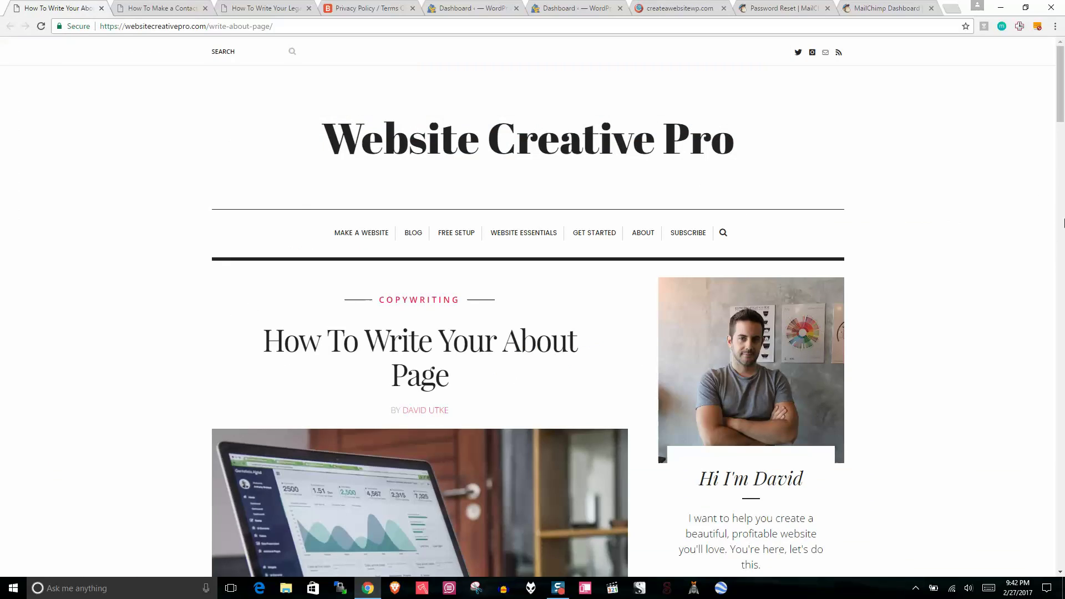
# Step: Scroll the About article, view the contact form and Legal Pages guides, then return to the Dashboard
pyautogui.moveTo(1062, 66)
pyautogui.mouseDown()
pyautogui.moveTo(1062, 405)
pyautogui.moveTo(1063, 62)
pyautogui.mouseUp()
pyautogui.click(177, 6)
pyautogui.click(224, 7)
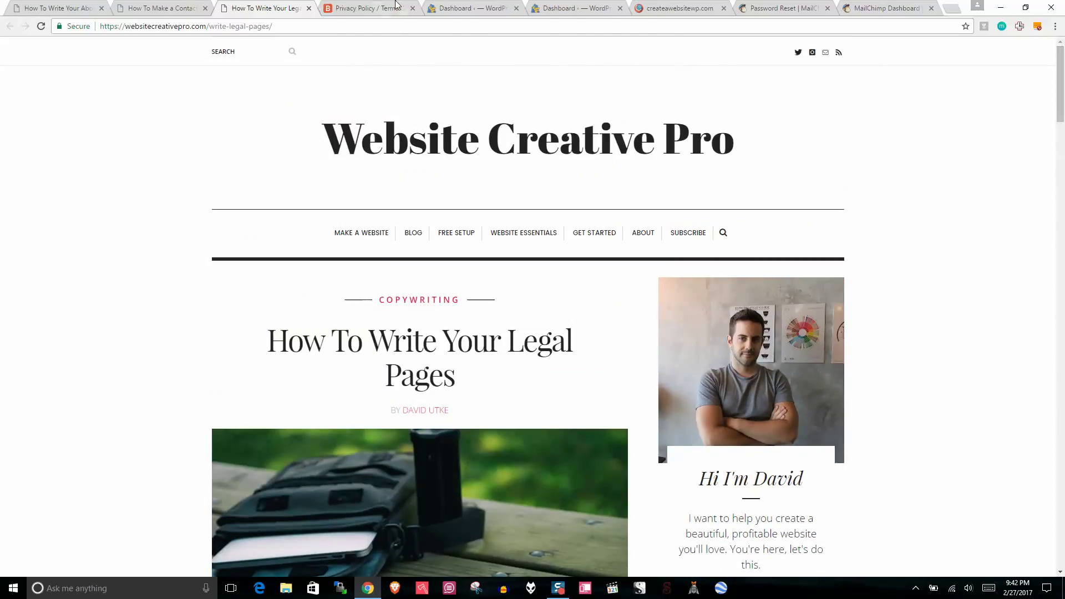
pyautogui.click(593, 7)
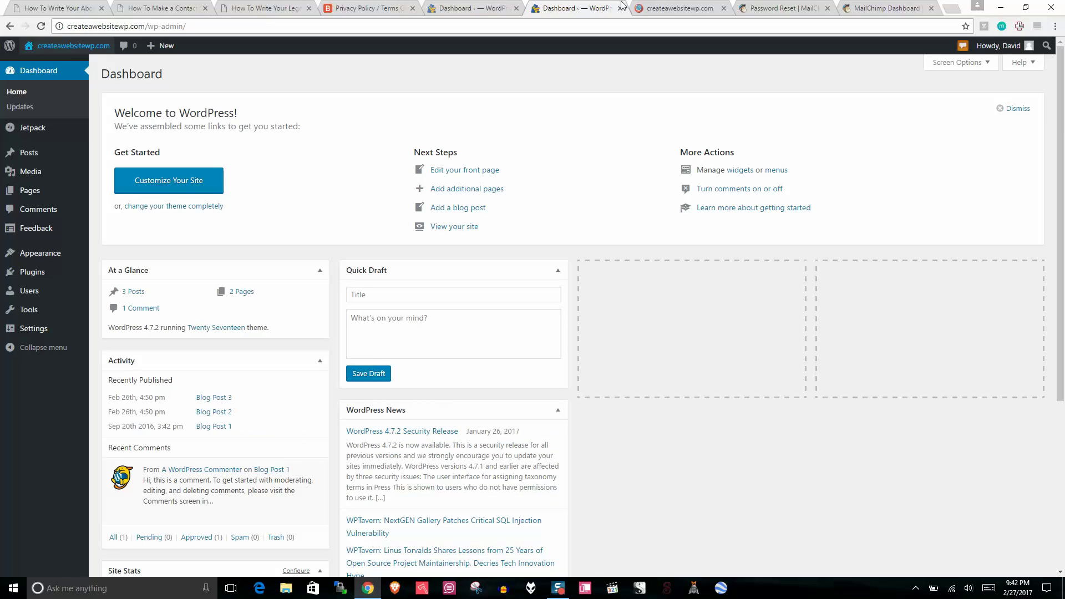
# Step: Start a new page titled 'About Me'
pyautogui.moveTo(38, 193)
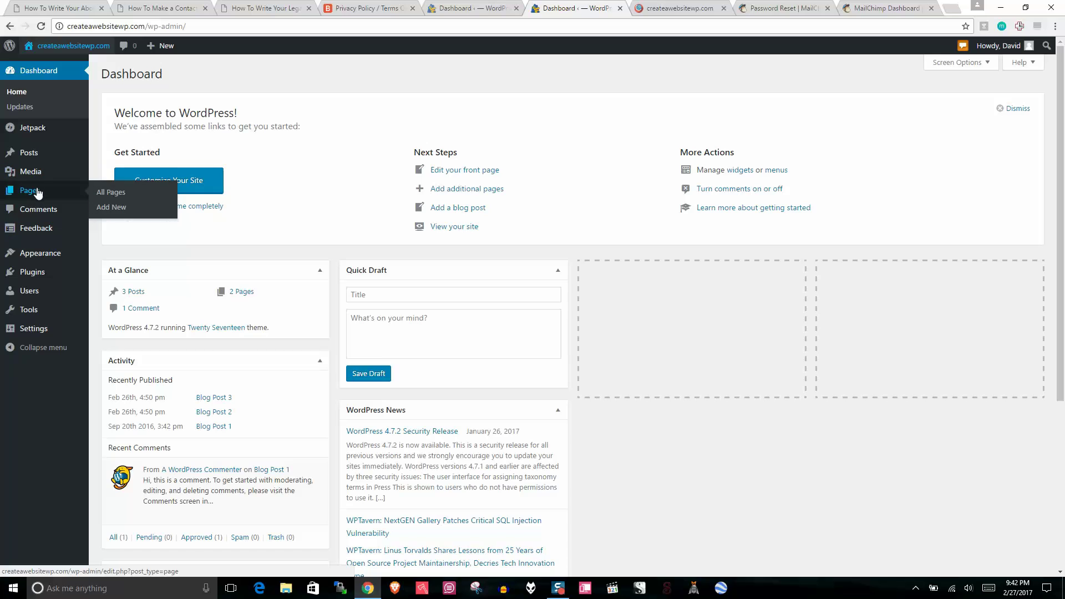
pyautogui.click(430, 191)
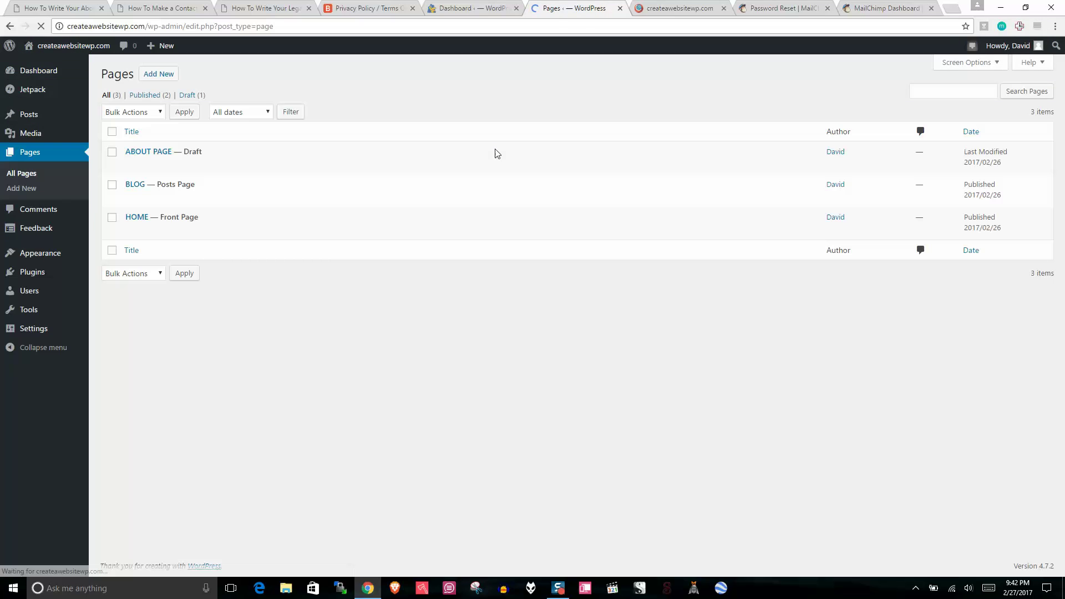
pyautogui.click(167, 76)
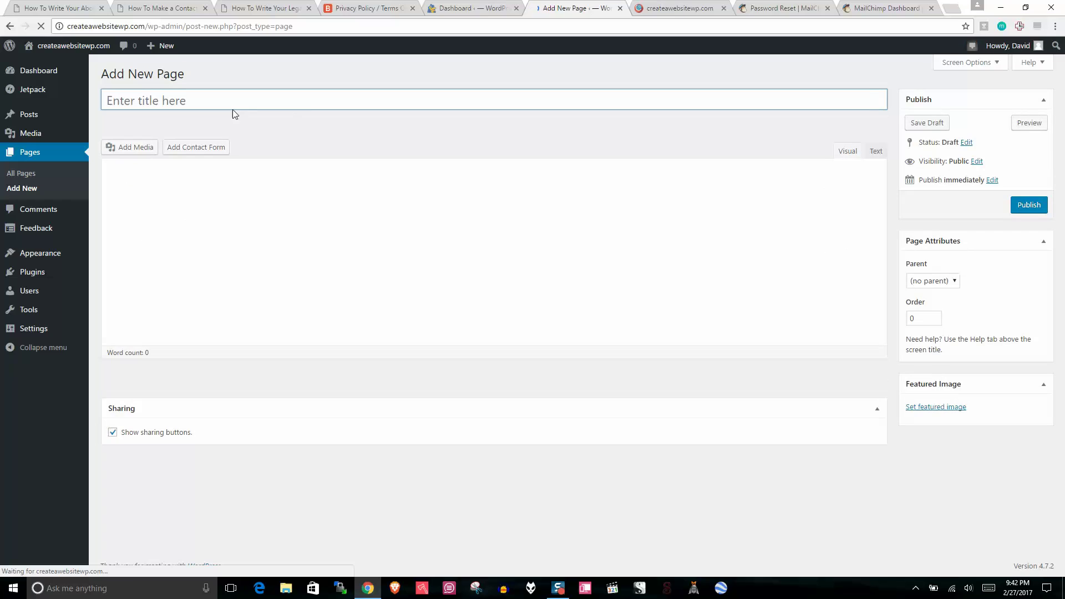
pyautogui.write('Ab')
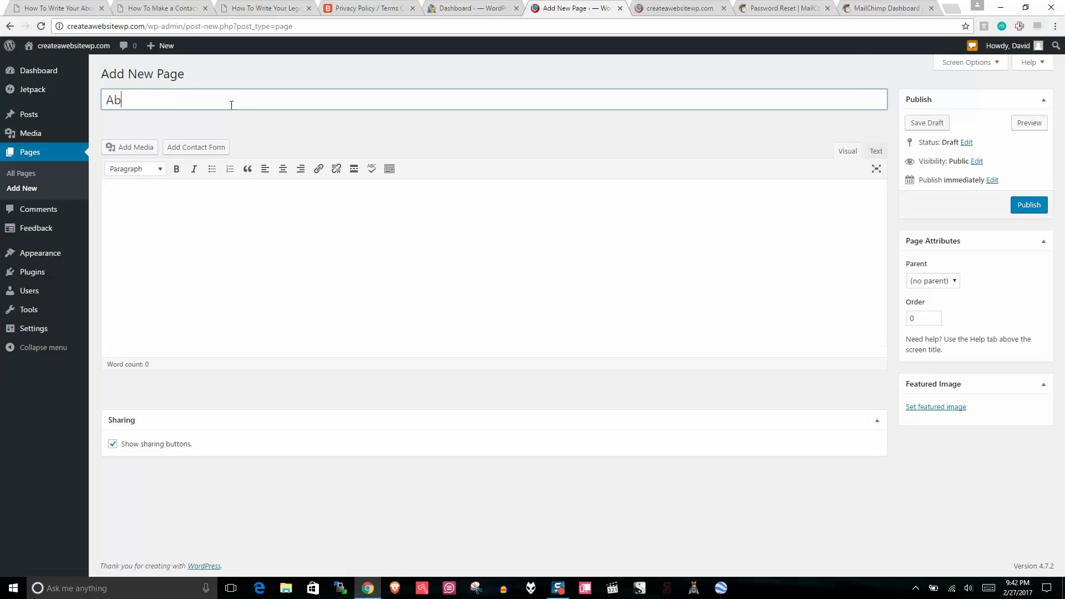
pyautogui.write('out Me')
pyautogui.click(170, 207)
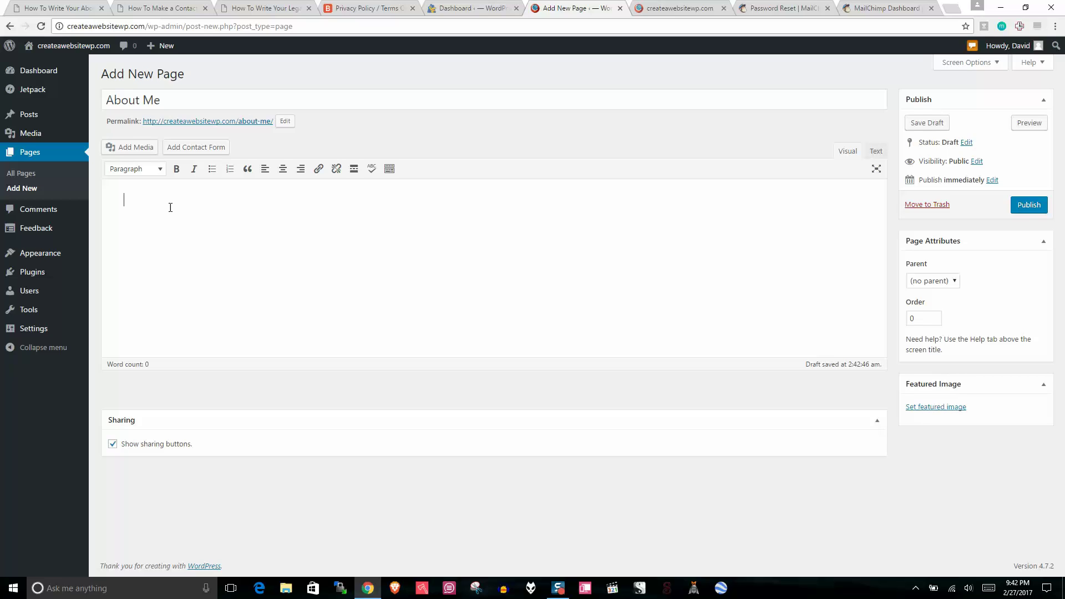
# Step: Change its slug to 'about', then leave the unsaved draft for the Pages list
pyautogui.click(286, 121)
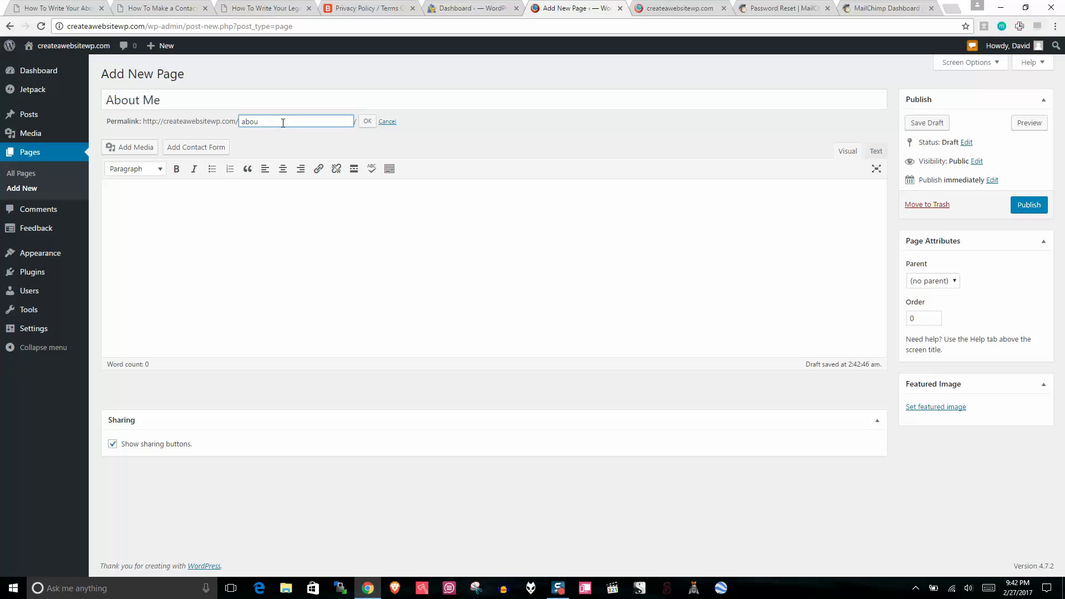
pyautogui.click(367, 121)
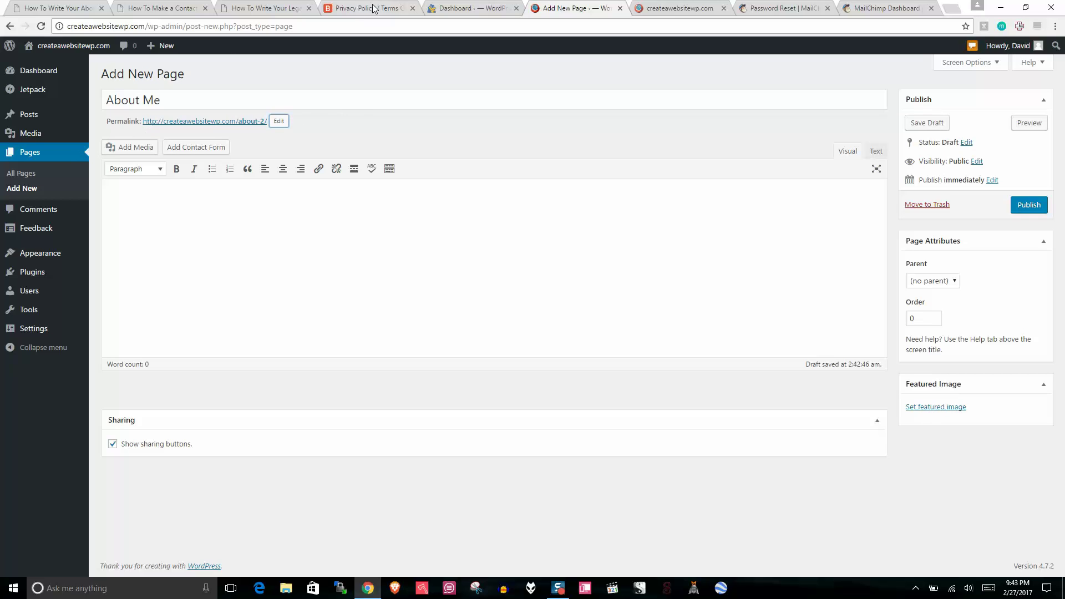
pyautogui.click(28, 158)
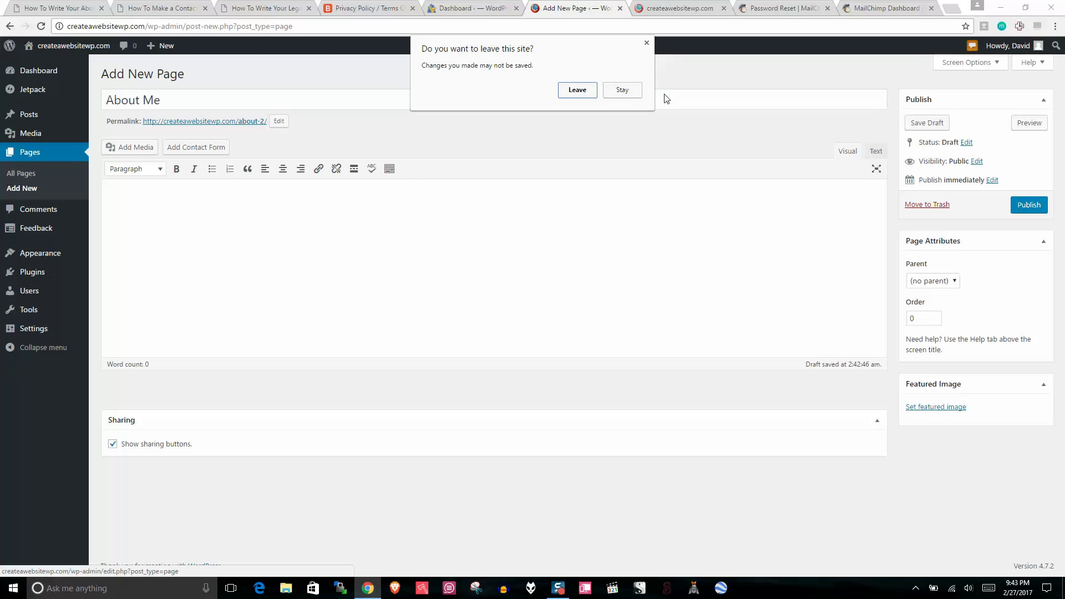
pyautogui.click(577, 90)
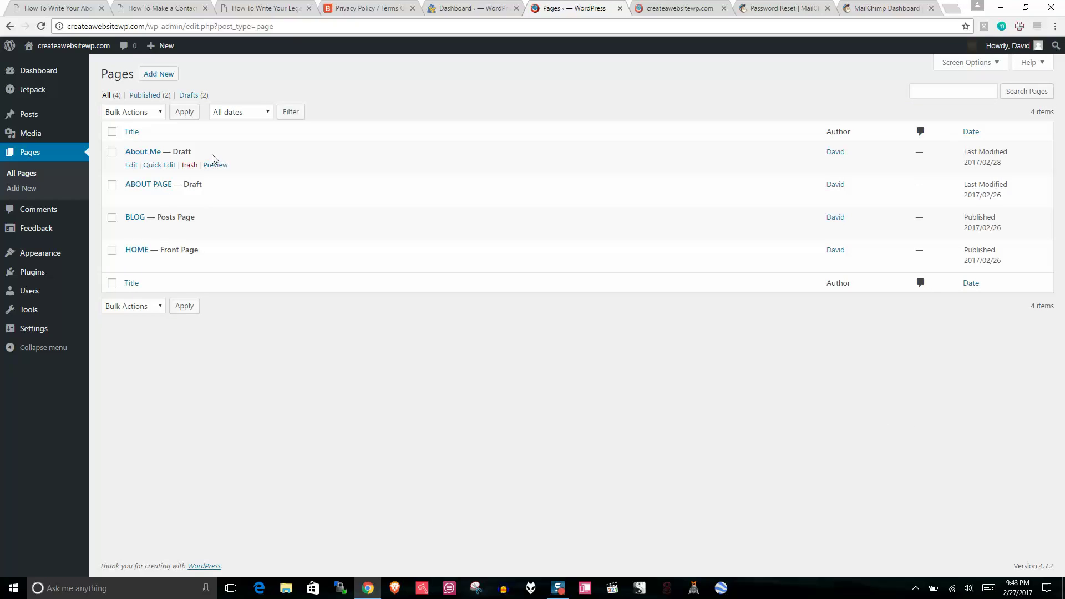
# Step: Trash the About Me draft, open ABOUT PAGE and copy its Lorem Ipsum paragraph
pyautogui.click(194, 166)
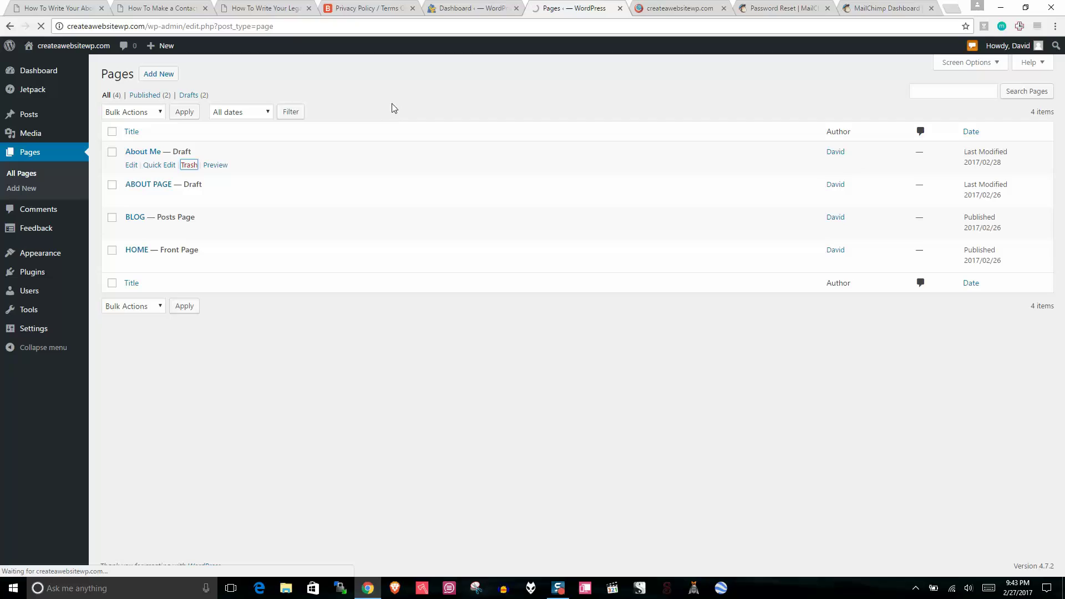
pyautogui.click(148, 185)
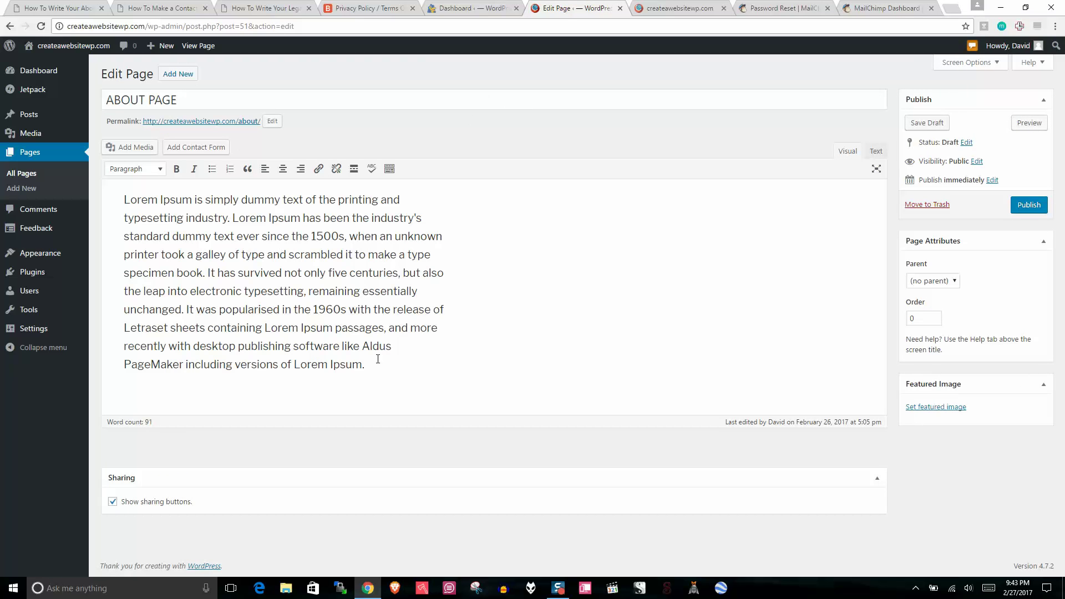
pyautogui.click(380, 371)
pyautogui.moveTo(380, 371); pyautogui.dragTo(124, 201)
pyautogui.rightClick(238, 214)
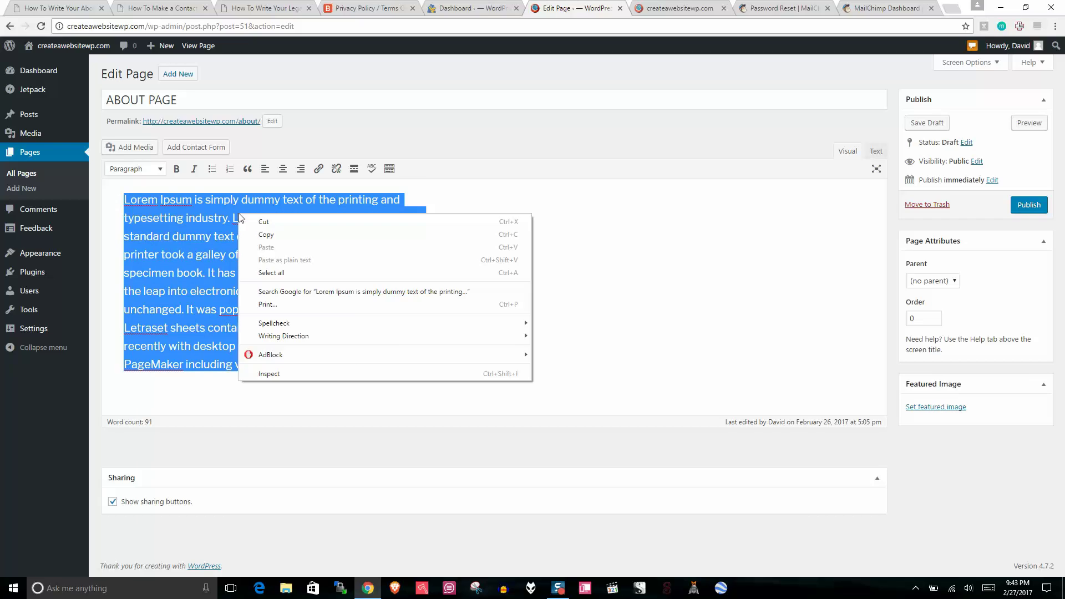
pyautogui.click(273, 236)
pyautogui.click(531, 275)
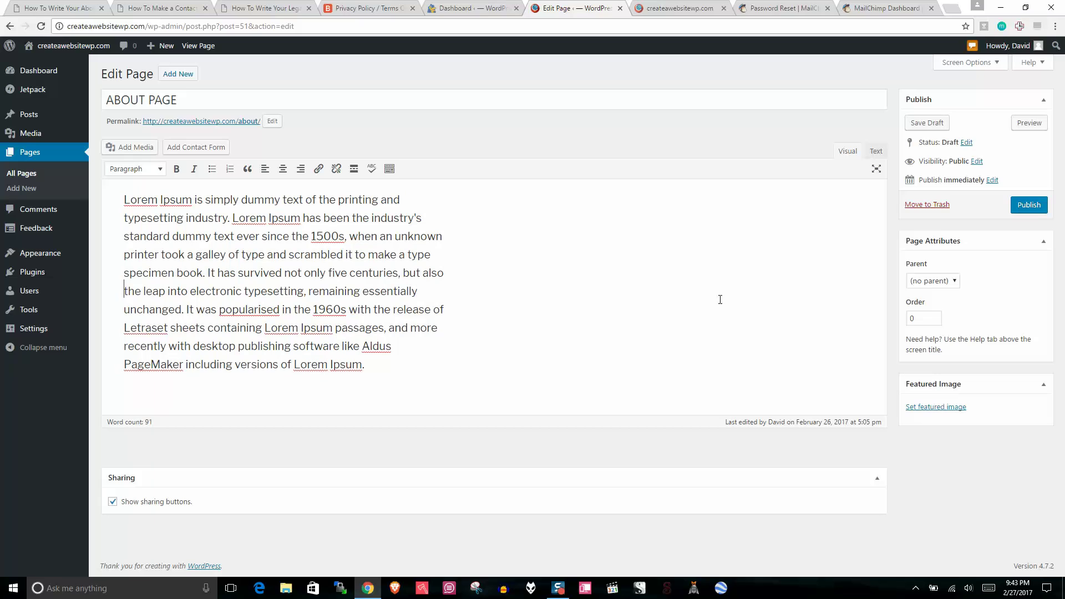
# Step: Upload me.jpg as the ABOUT PAGE's featured image and delete the placeholder paragraph
pyautogui.click(925, 409)
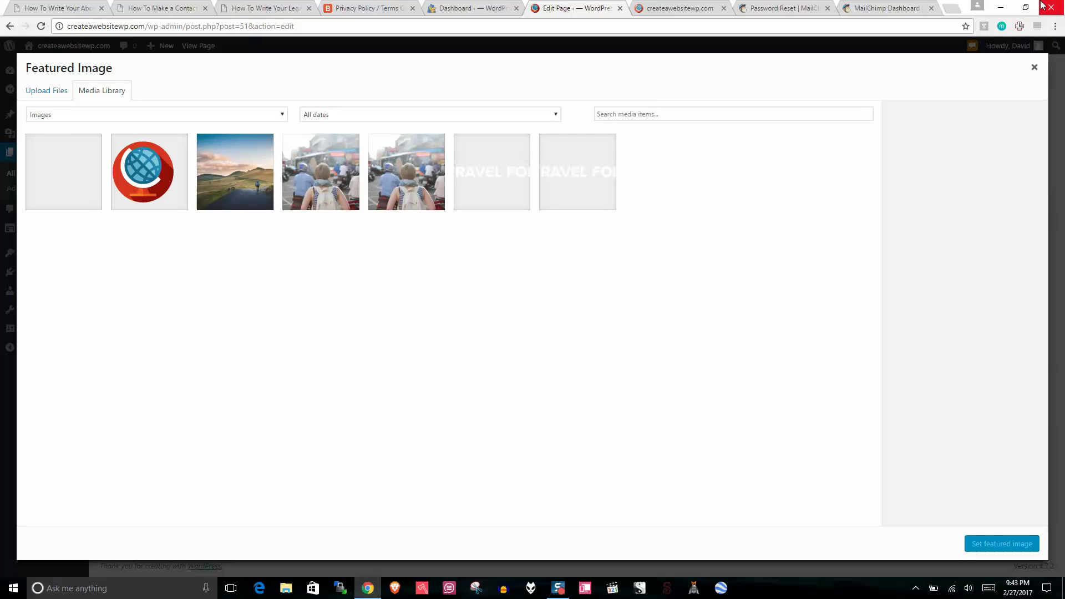
pyautogui.click(1025, 7)
pyautogui.moveTo(20, 77); pyautogui.dragTo(592, 314)
pyautogui.click(1017, 13)
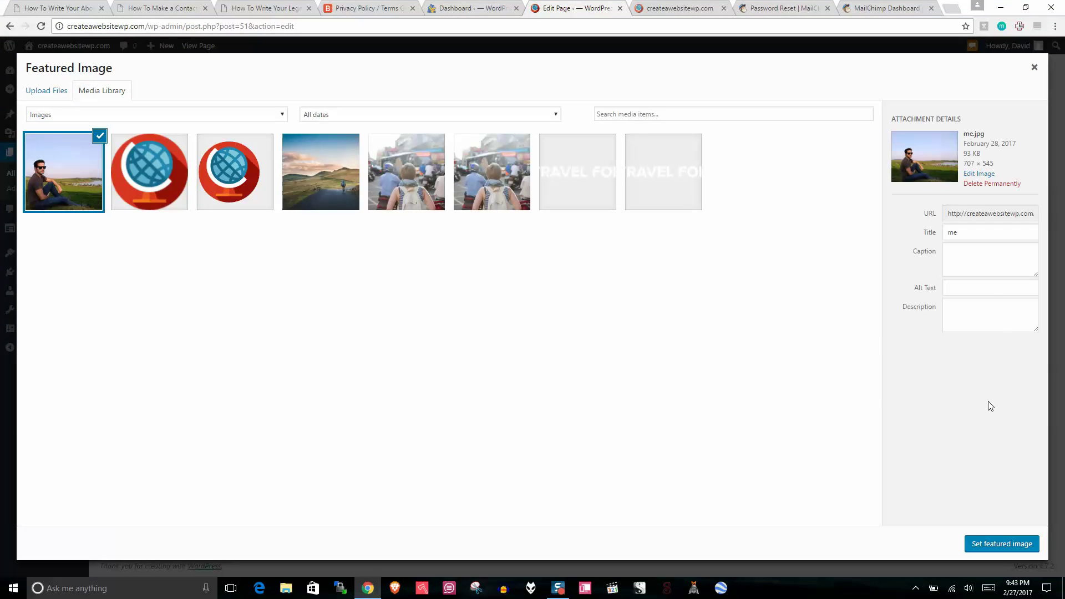
pyautogui.click(1002, 544)
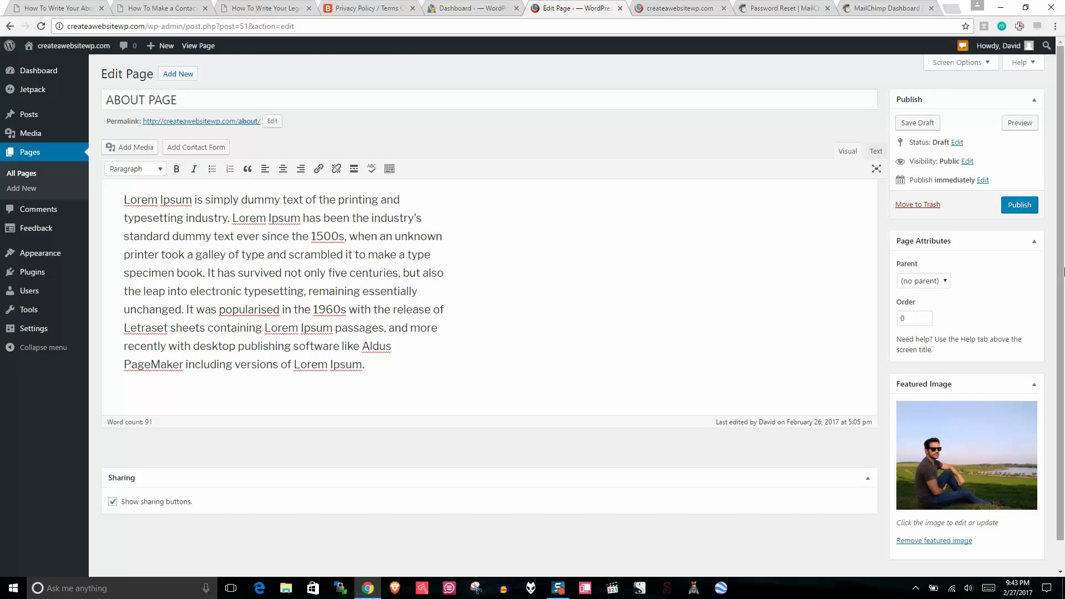
pyautogui.moveTo(373, 363); pyautogui.dragTo(121, 198)
pyautogui.press('BackSpace')
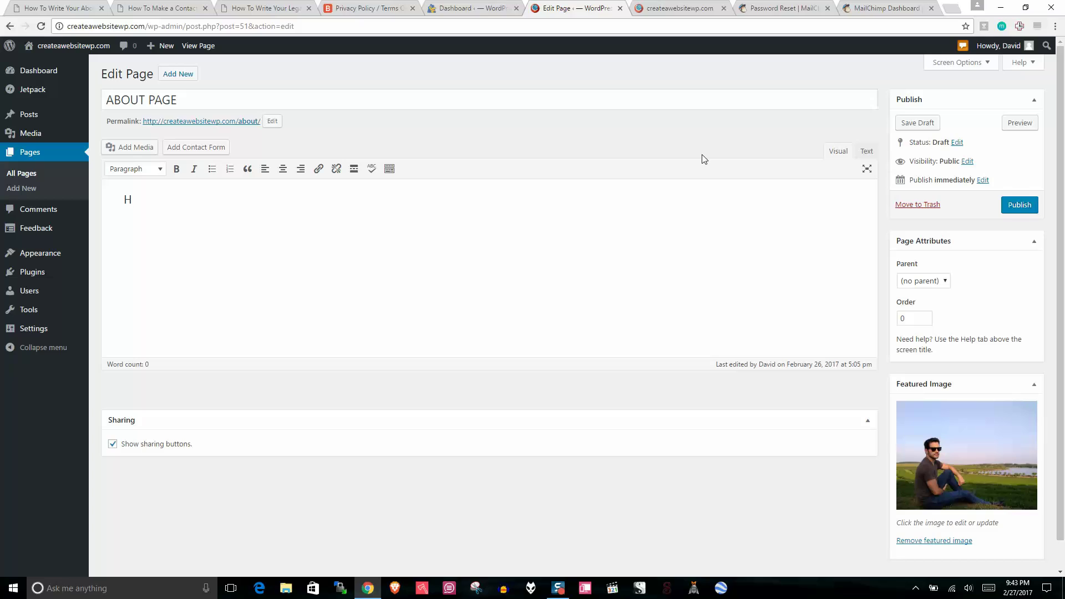
# Step: Write the 'Hi! Welcome to CreateaWebsiteWp.com…' paragraph pointing to the tutorial video, then publish
pyautogui.write('Hi! Welcome to CreateaWebs')
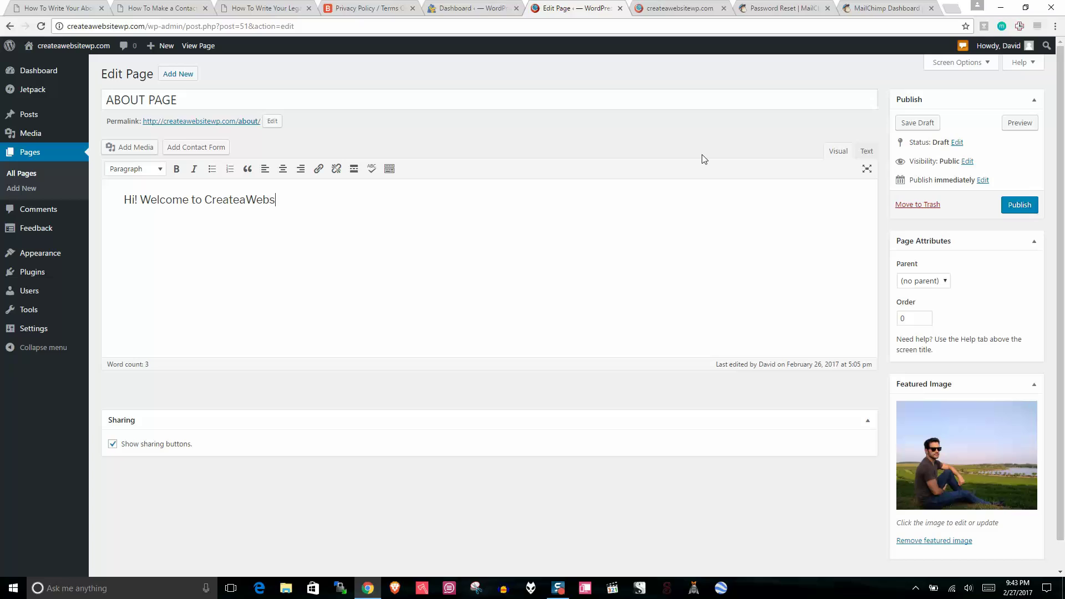
pyautogui.write('iteWp.com. This we')
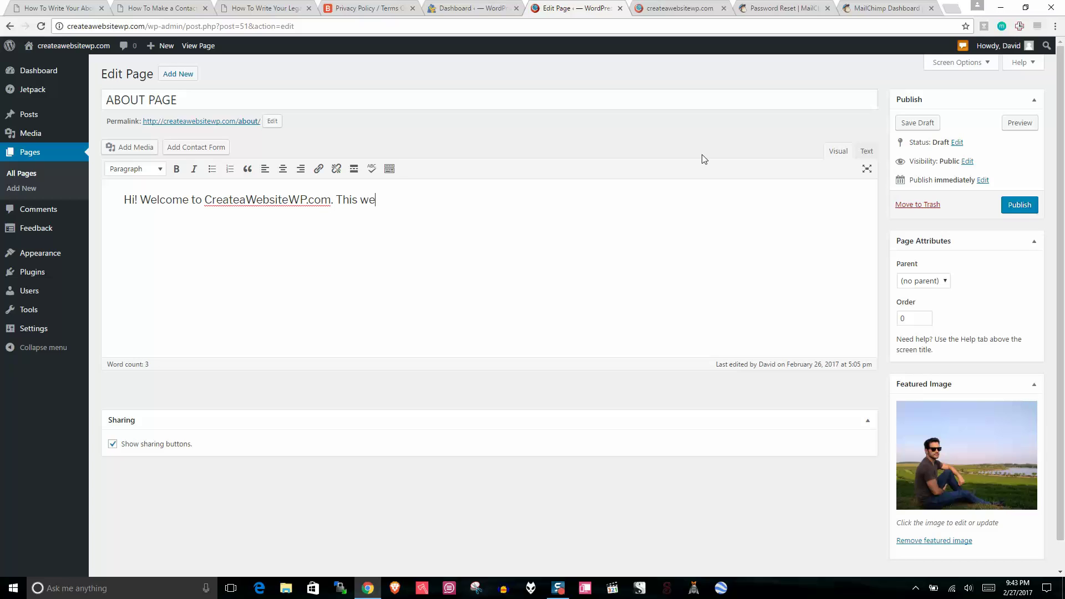
pyautogui.write('bsite was built by David Ut')
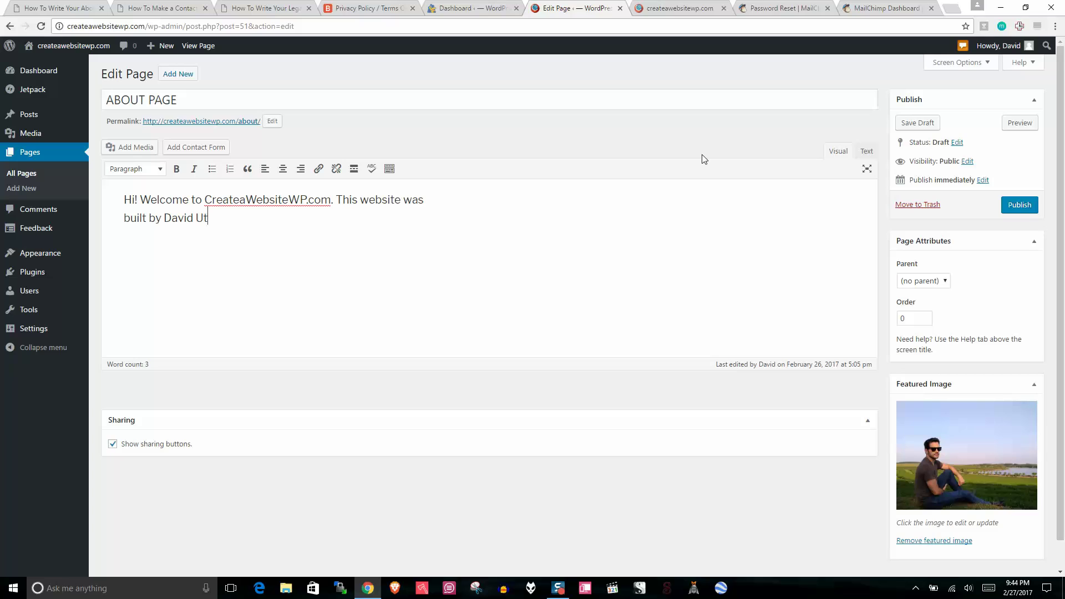
pyautogui.write('ke, the founder of Wes')
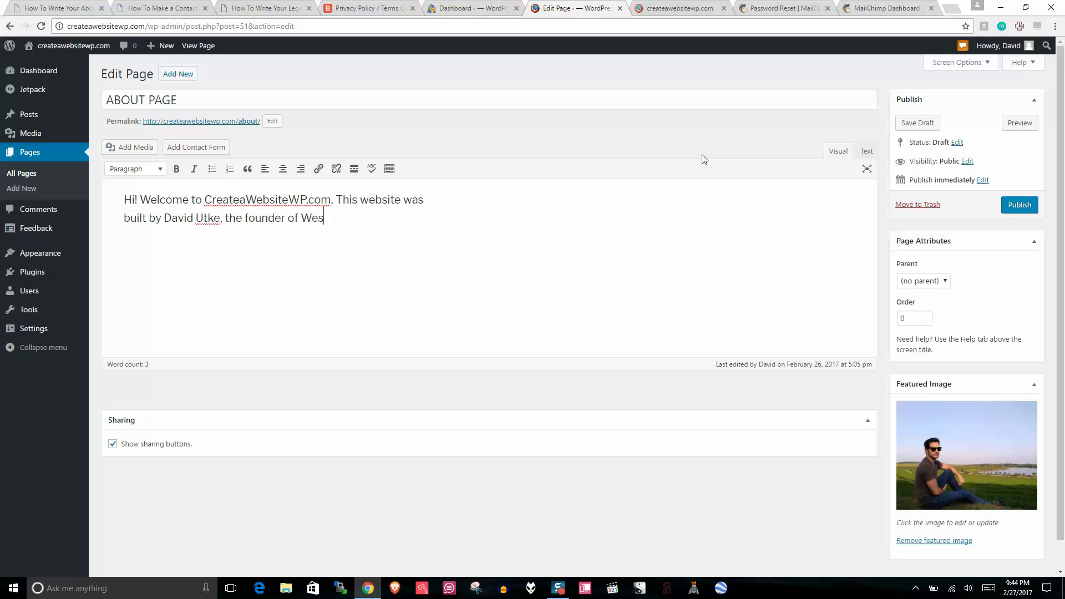
pyautogui.press('BackSpace')
pyautogui.write('bsiteCreativePro.com ')
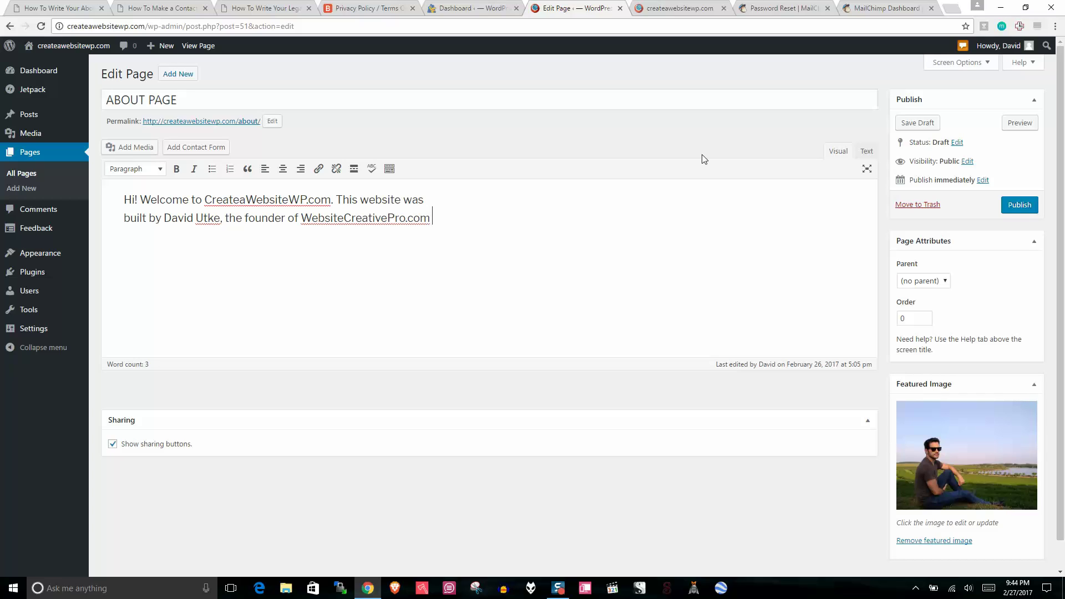
pyautogui.write('. If you')
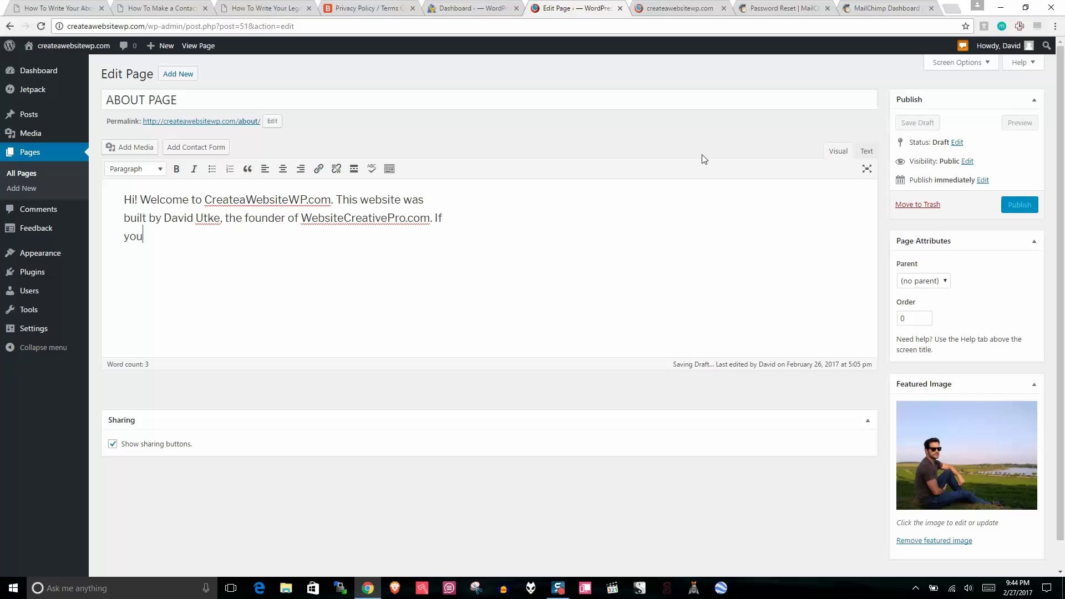
pyautogui.write(' want to watch the tu')
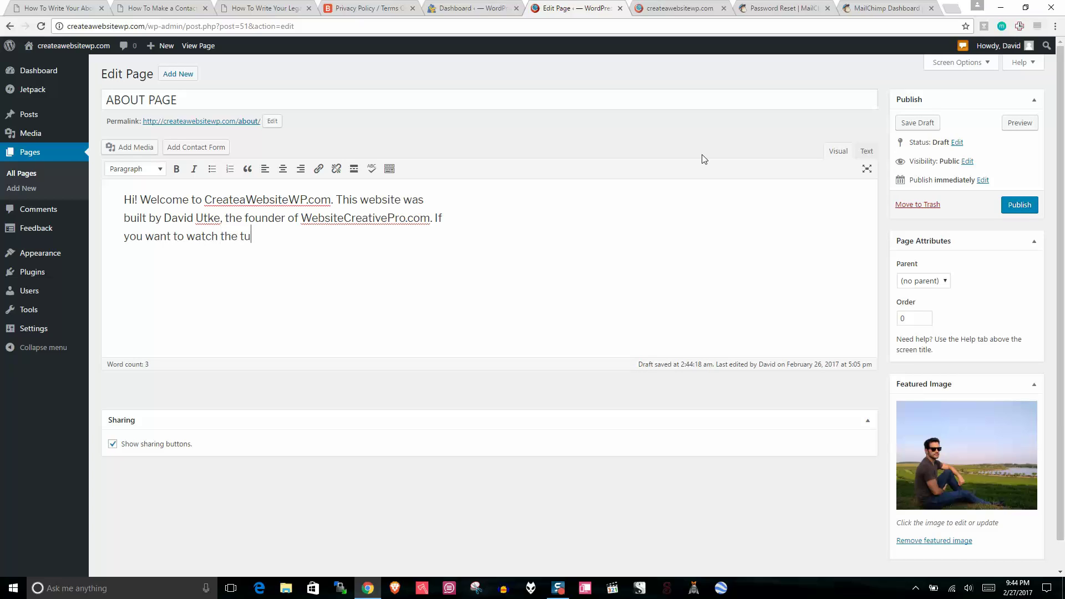
pyautogui.write('torial on how this site was ')
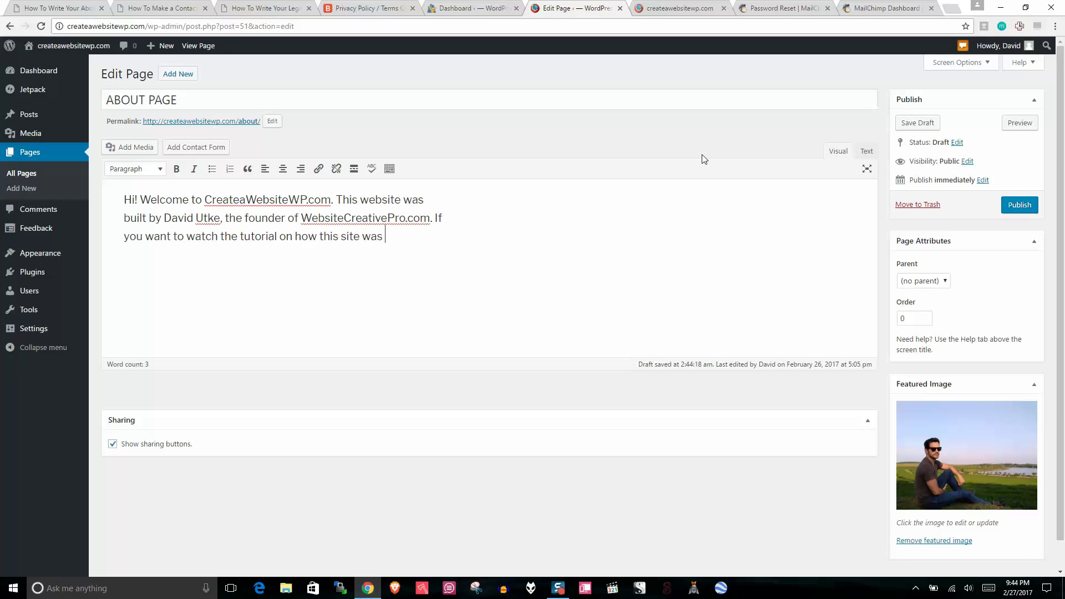
pyautogui.write('made, check out the video below.')
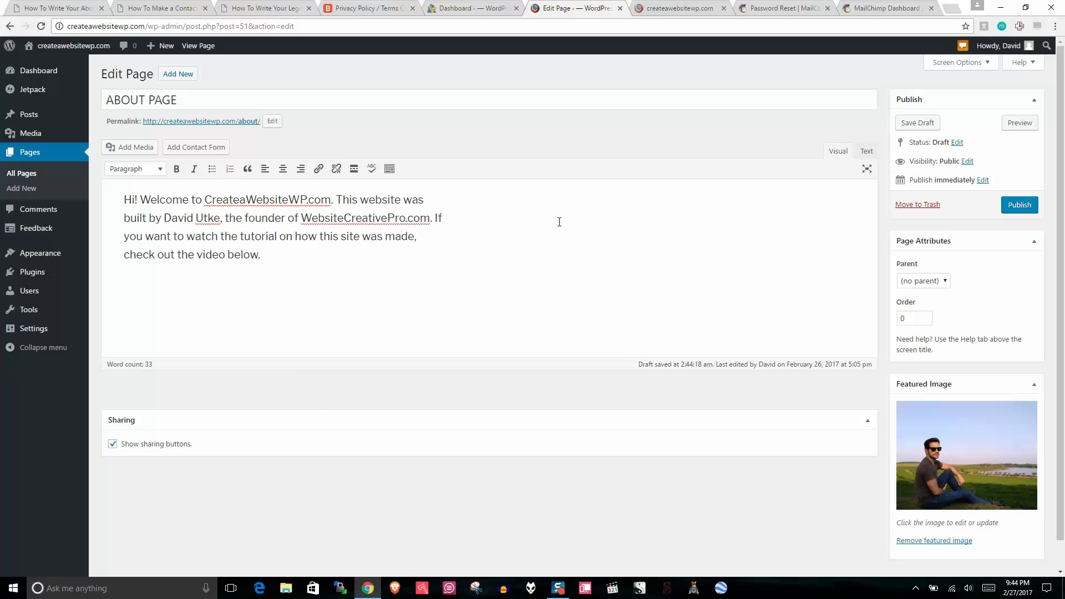
pyautogui.click(1018, 207)
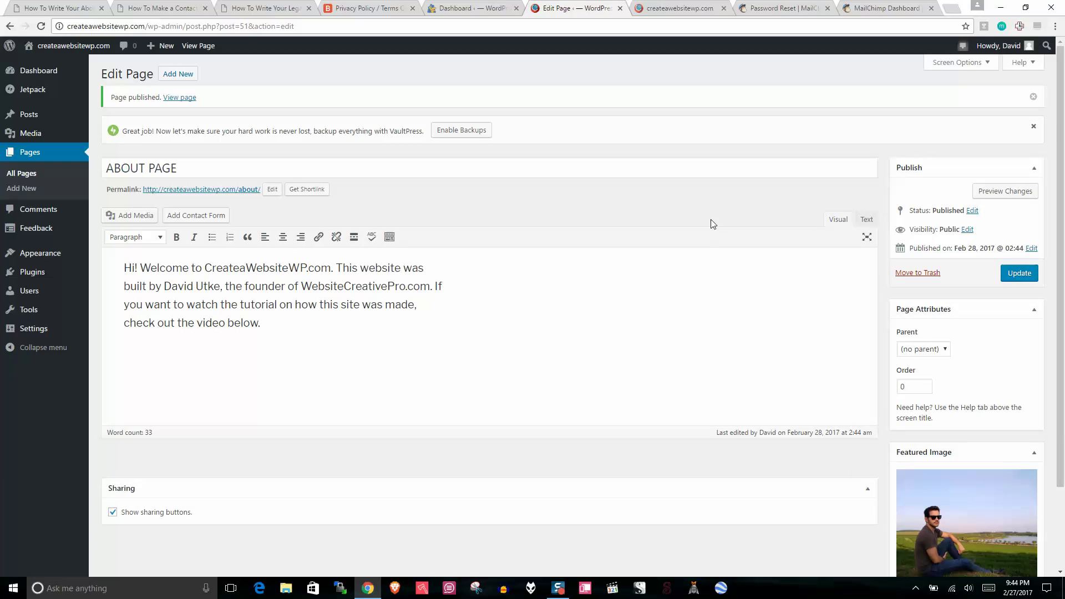
# Step: Open the live ABOUT PAGE in a new tab, scroll through it, then close that tab
pyautogui.rightClick(216, 190)
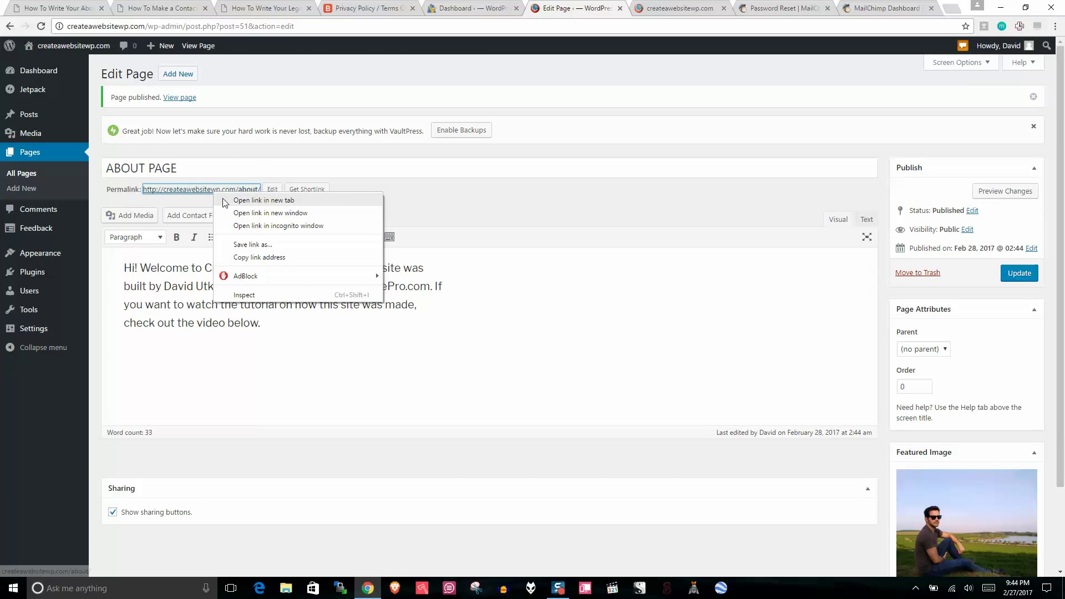
pyautogui.click(235, 200)
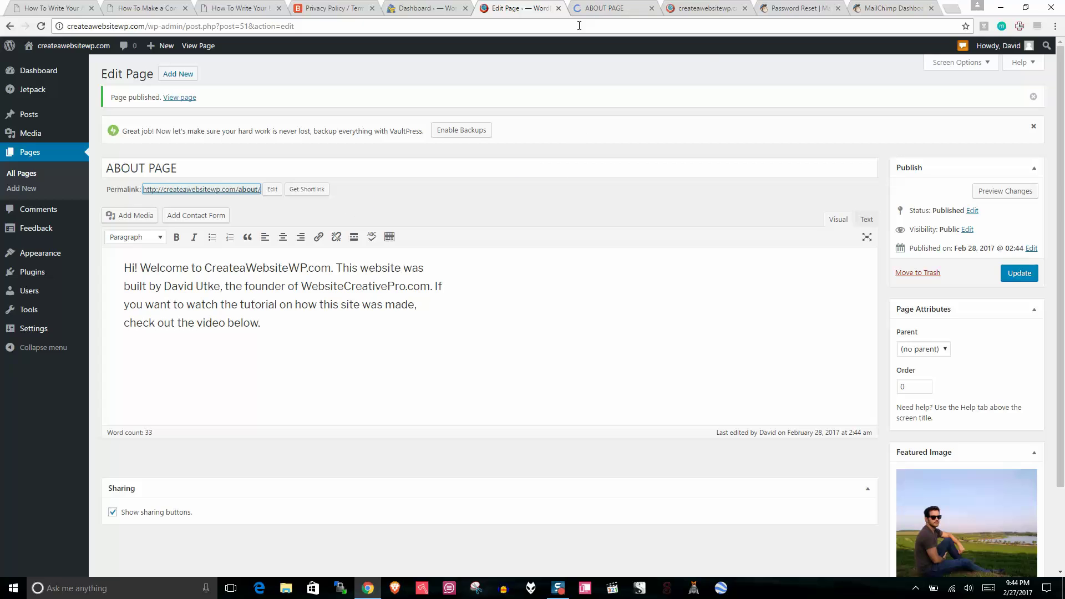
pyautogui.click(608, 7)
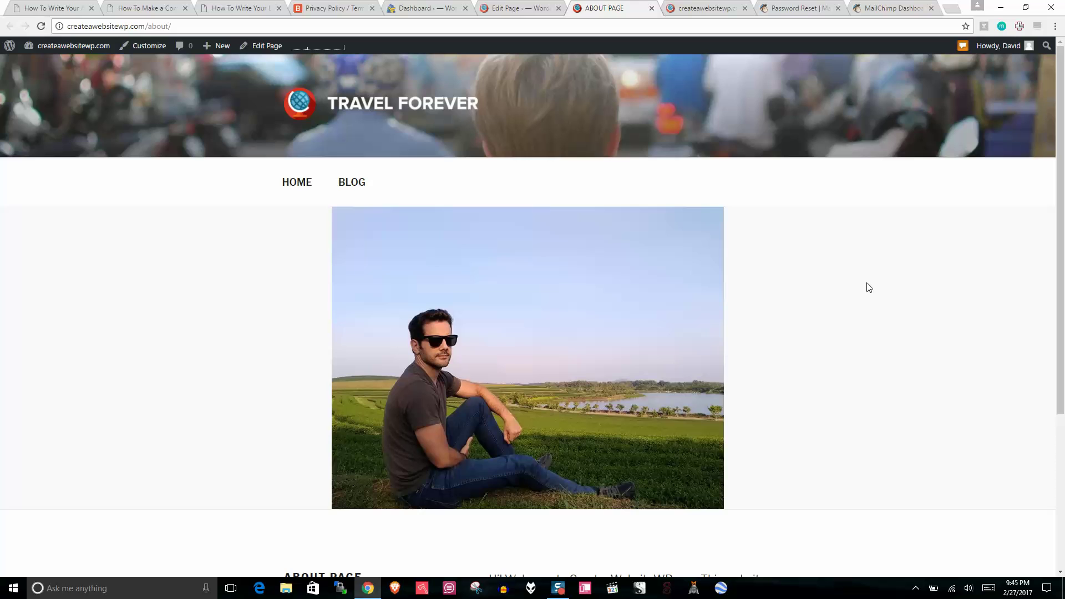
pyautogui.moveTo(1061, 152); pyautogui.dragTo(1064, 347)
pyautogui.scroll(4, 1063, 341)
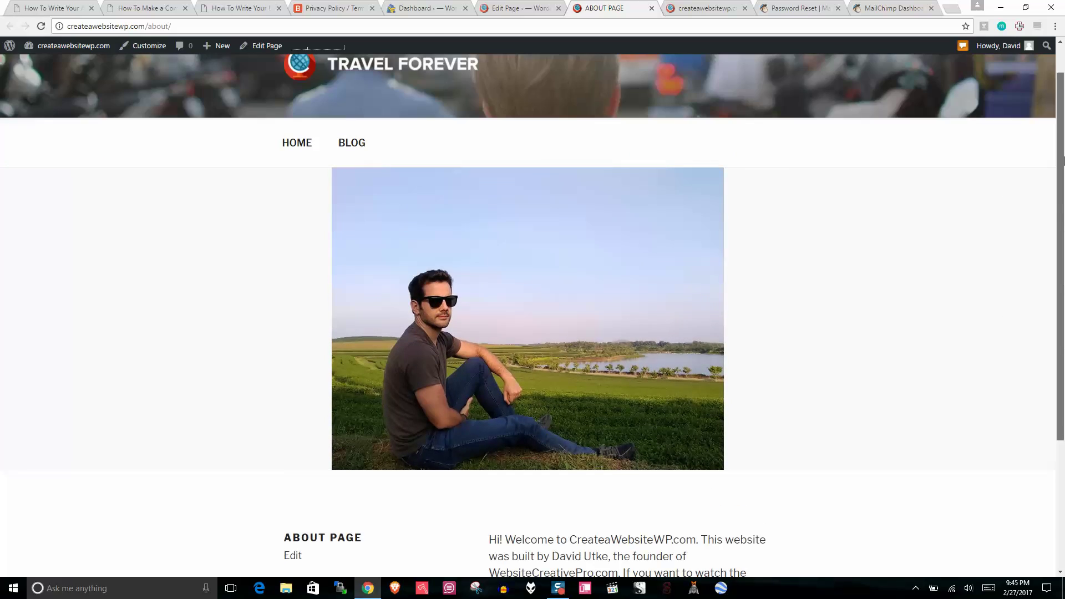
pyautogui.click(652, 8)
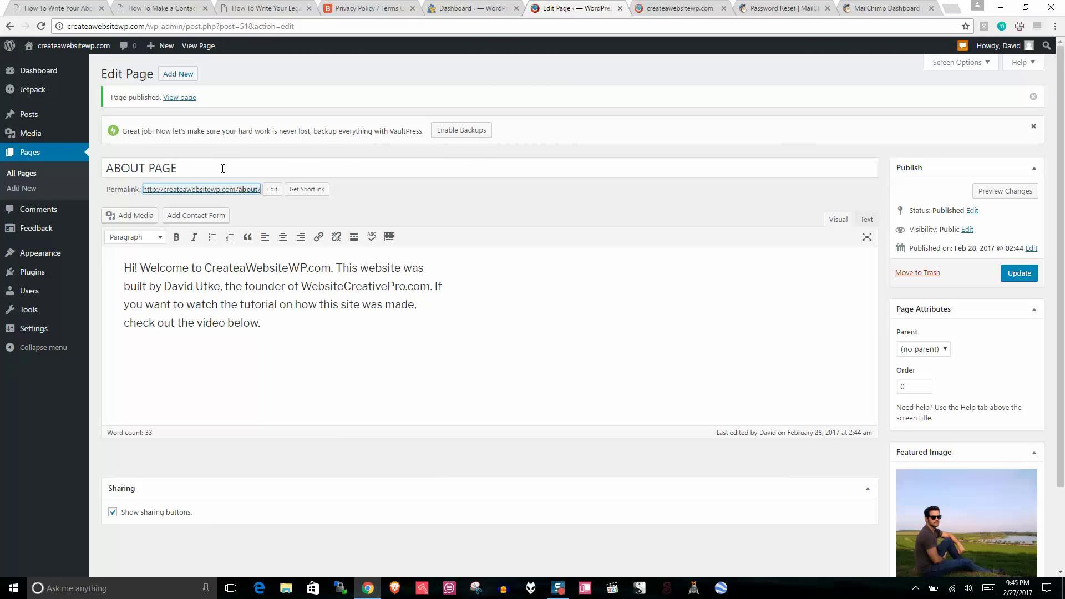
# Step: Create a page titled 'Contact Page' reading 'Hi, if you need to get in touch, use the form below. Thanks'
pyautogui.click(178, 74)
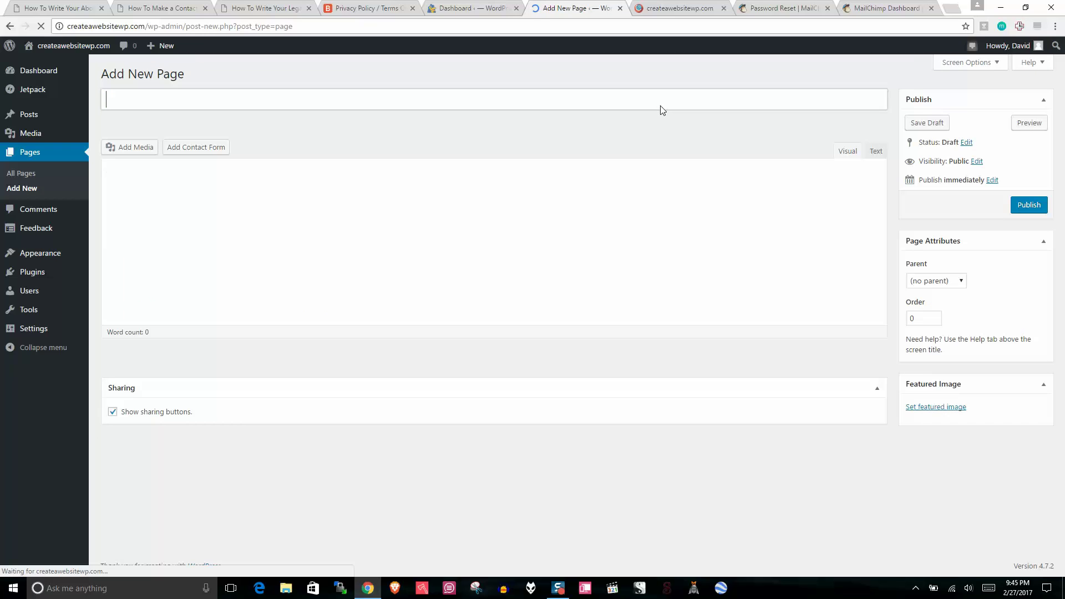
pyautogui.click(187, 101)
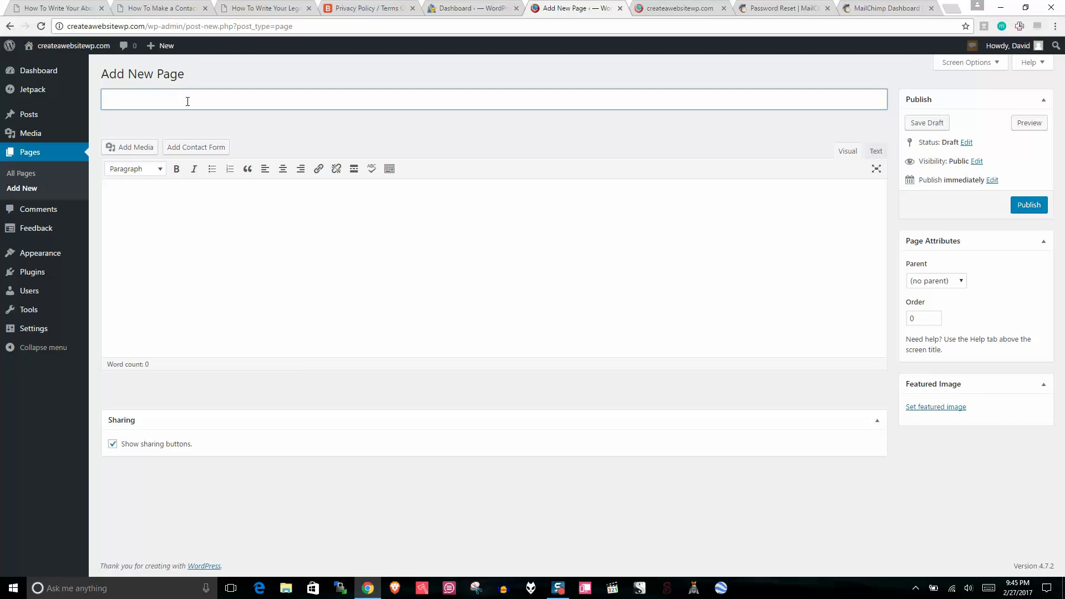
pyautogui.write('Contact Page')
pyautogui.click(177, 227)
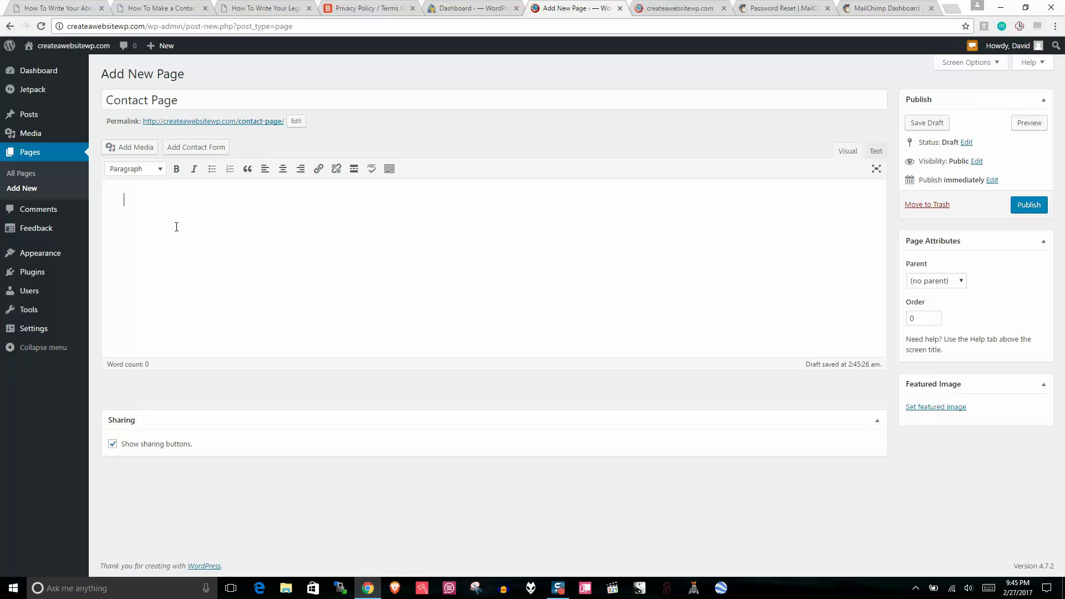
pyautogui.write('Hi, if you need to get in touch')
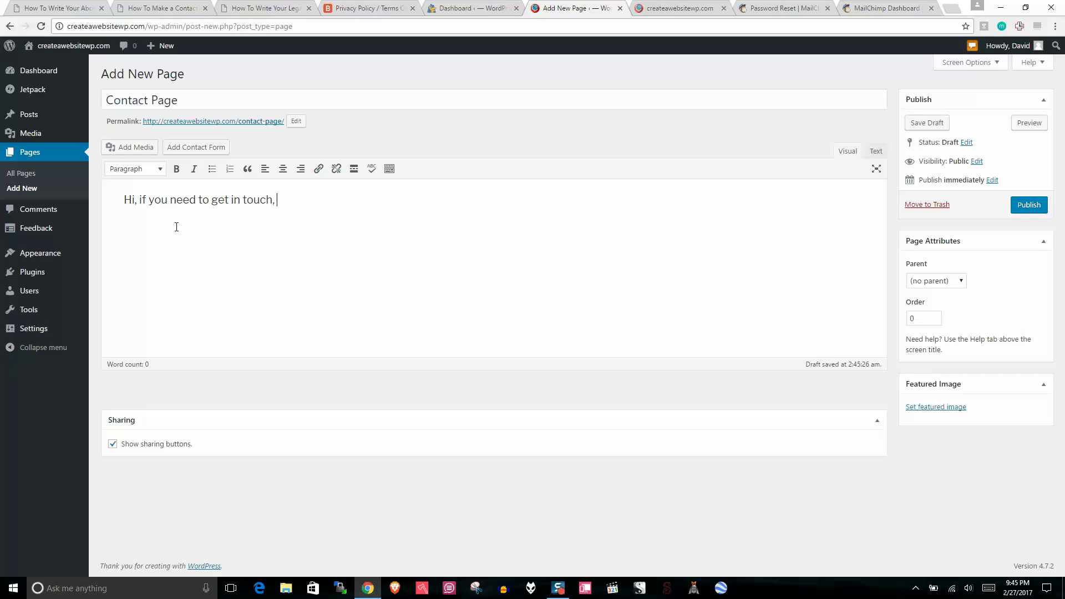
pyautogui.write(', use the form below. Thanks!')
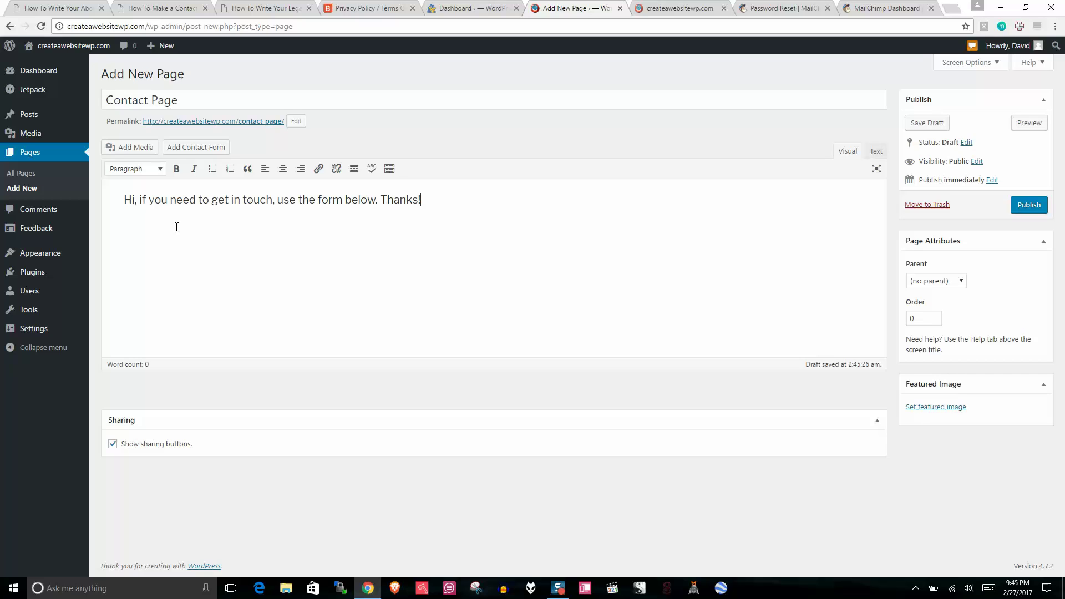
# Step: Shorten the permalink slug to 'contact' and publish the page
pyautogui.click(296, 121)
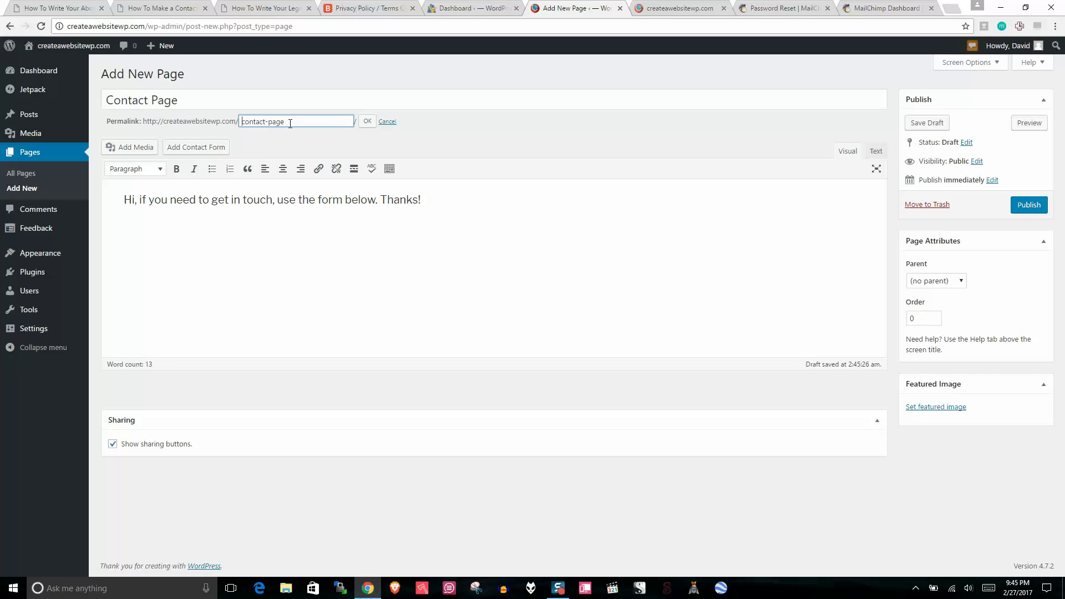
pyautogui.press('BackSpace')
pyautogui.press('BackSpace')
pyautogui.press('BackSpace')
pyautogui.press('BackSpace')
pyautogui.press('BackSpace')
pyautogui.click(372, 141)
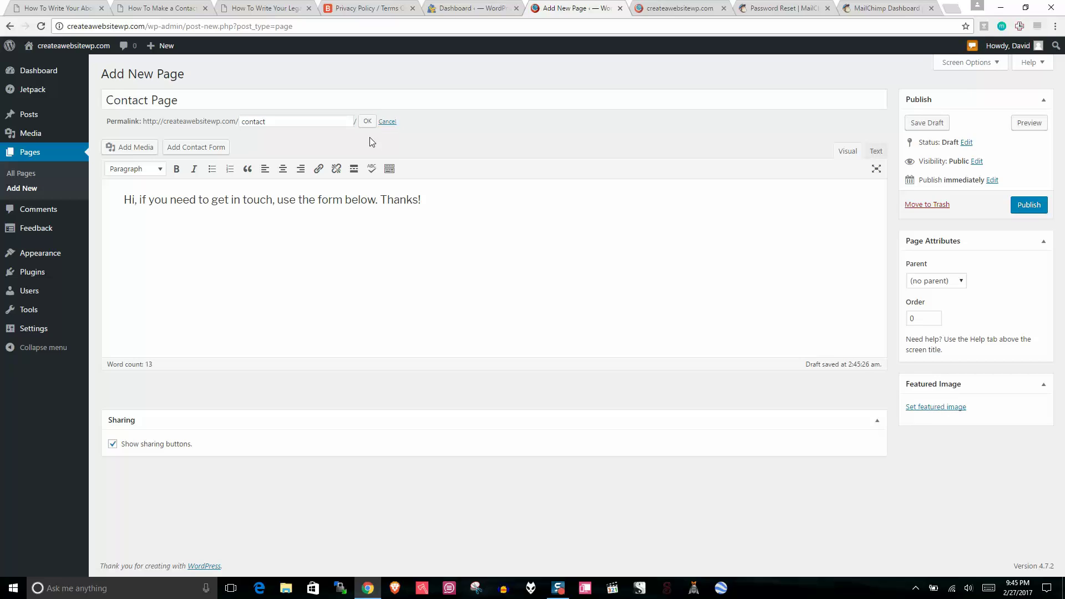
pyautogui.click(366, 124)
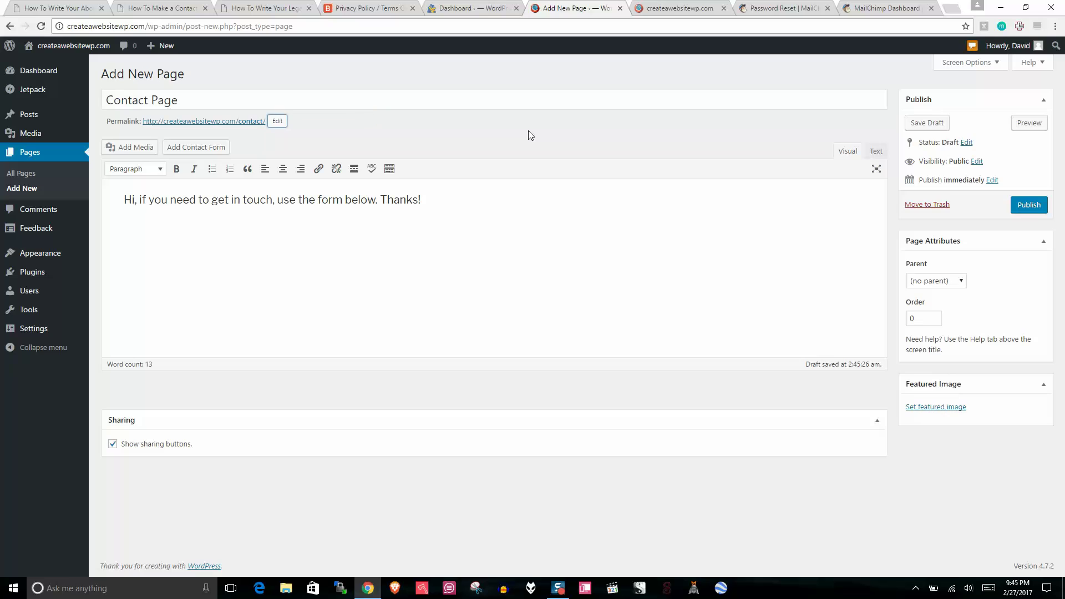
pyautogui.click(1027, 210)
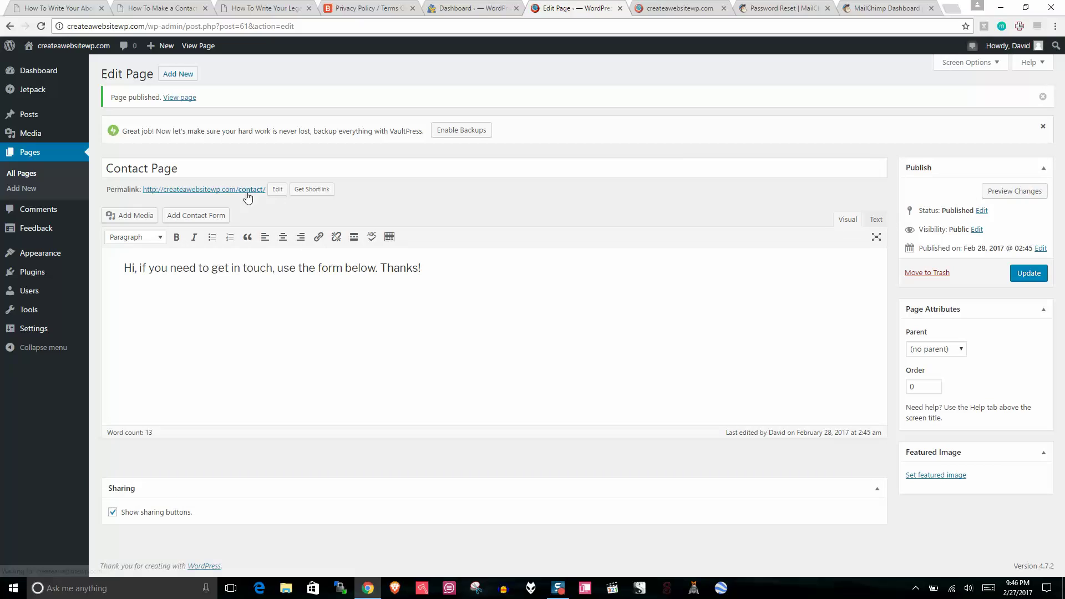
pyautogui.moveTo(317, 268); pyautogui.dragTo(425, 270)
# Step: Open the installed Plugins list in a new browser tab, keeping the Contact Page editor in front
pyautogui.click(425, 270)
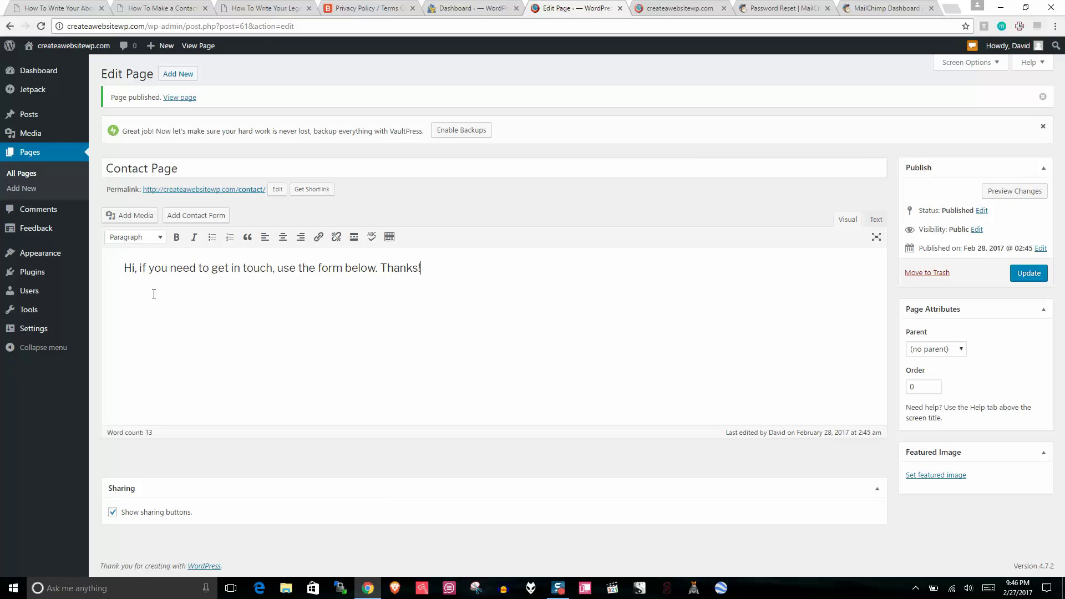
pyautogui.rightClick(55, 275)
pyautogui.press('Escape')
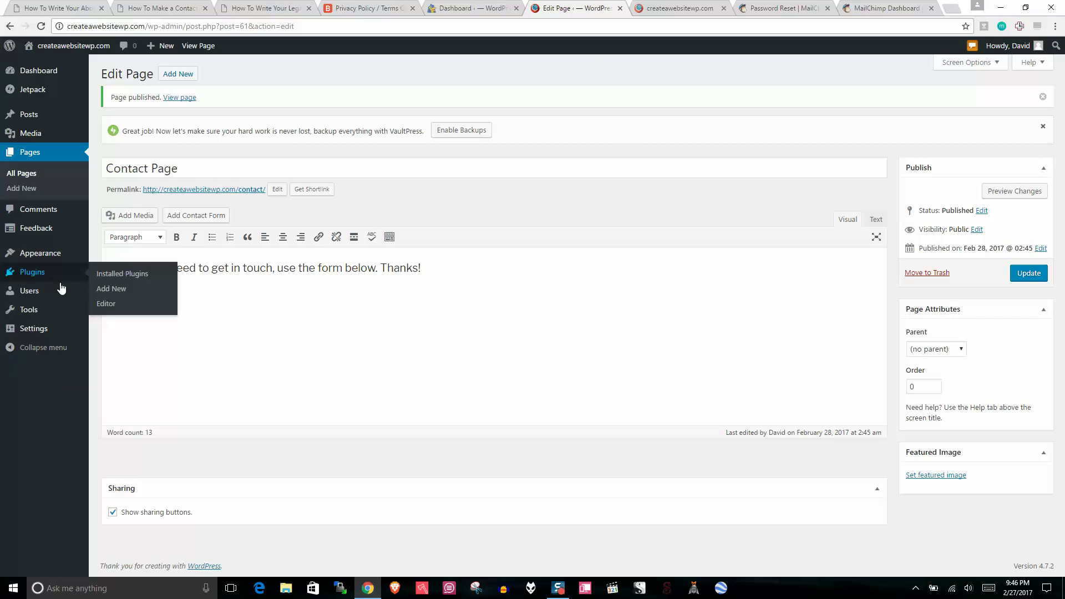
pyautogui.middleClick(61, 288)
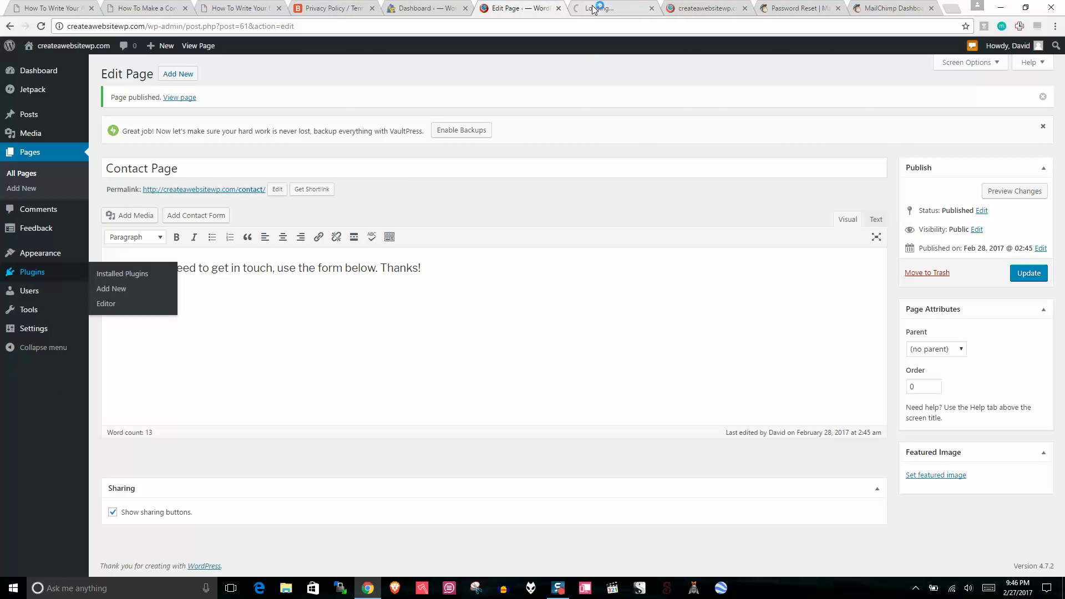
pyautogui.click(450, 276)
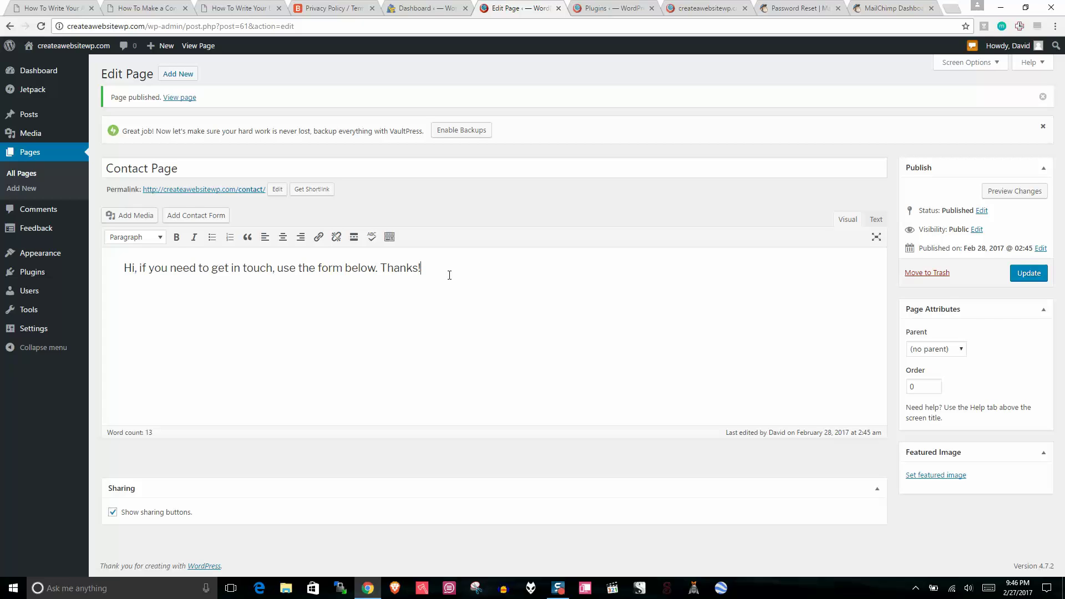
# Step: On the Plugins tab, search Add New for 'contact form 7' and check its rating
pyautogui.click(647, 7)
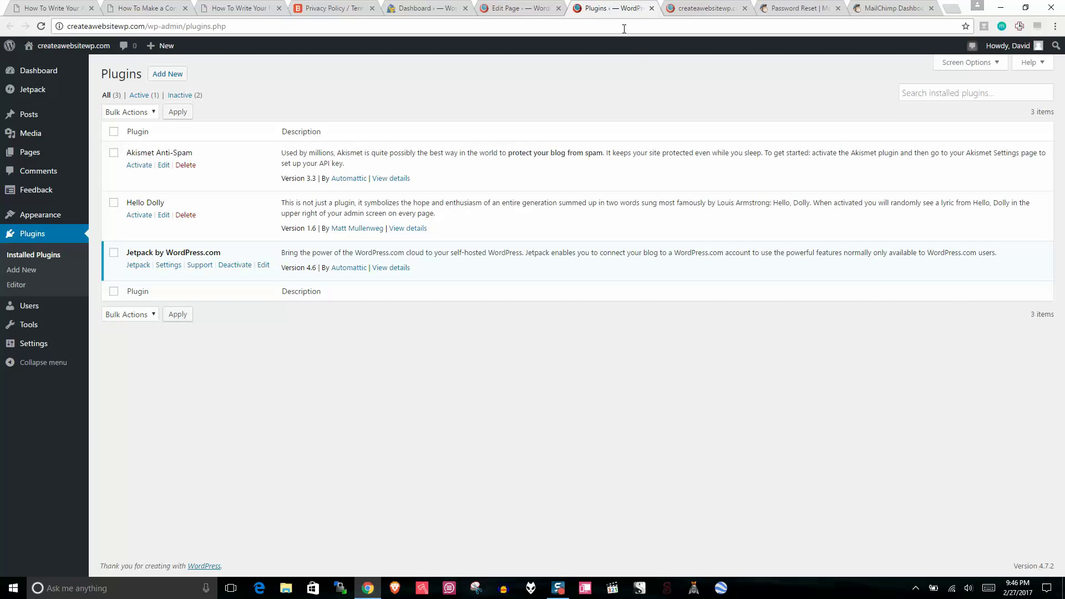
pyautogui.click(166, 75)
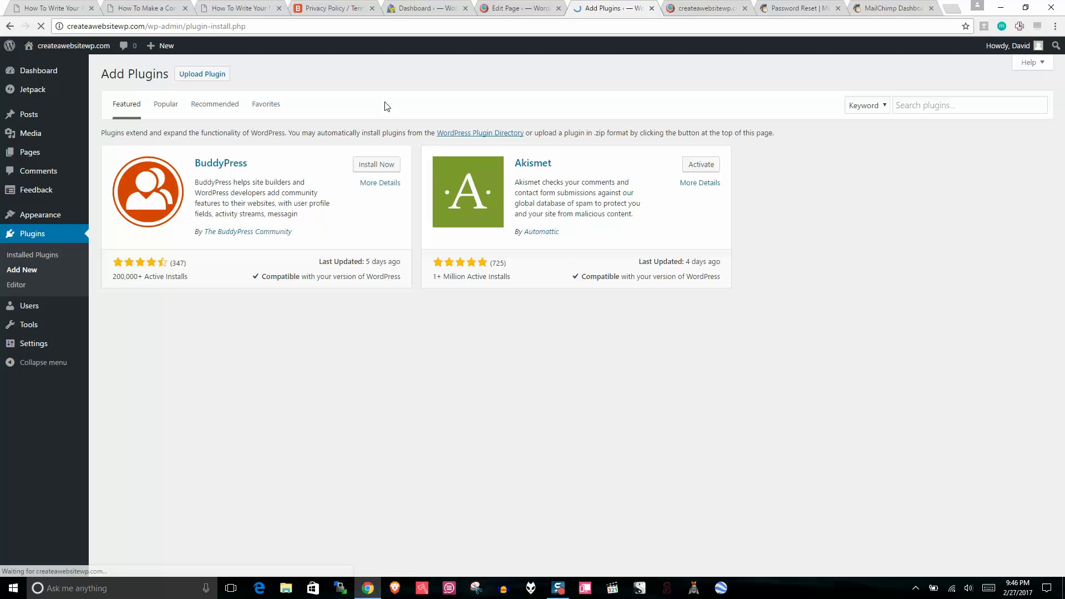
pyautogui.click(933, 106)
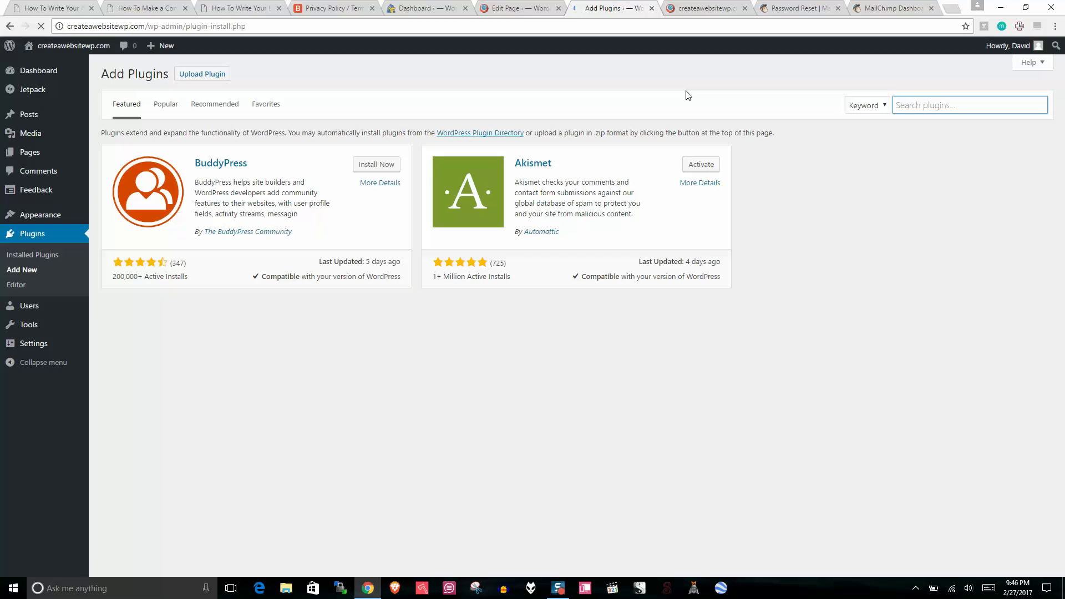
pyautogui.write('contact')
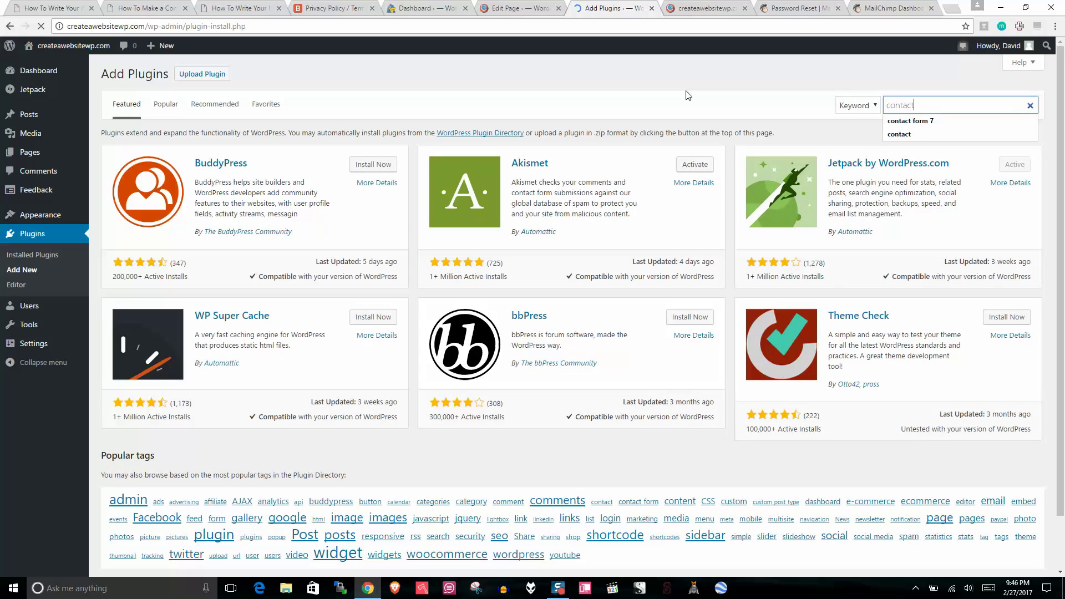
pyautogui.write(' form 7')
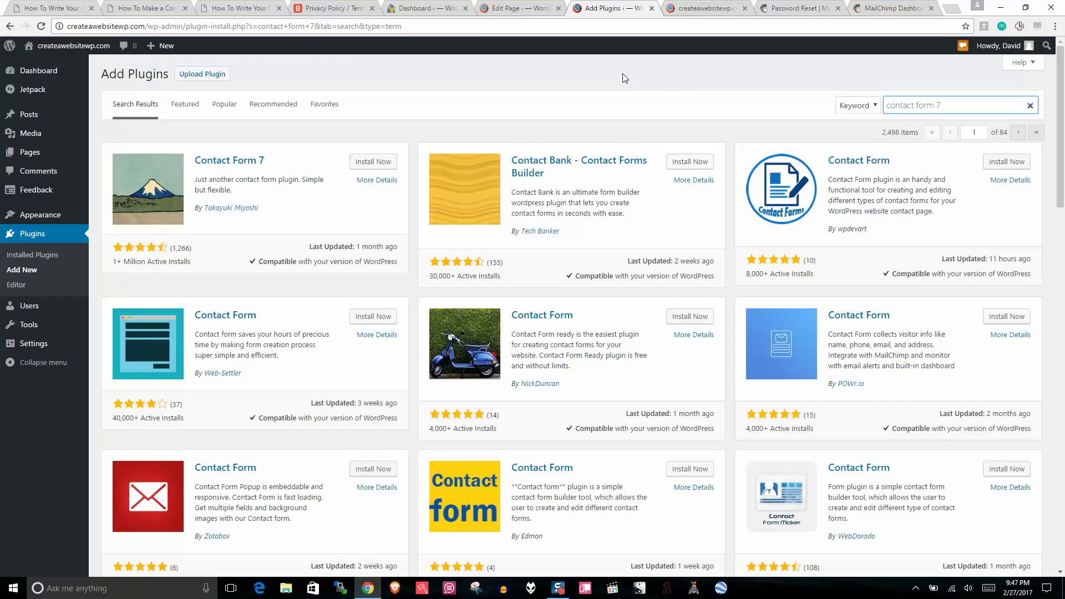
pyautogui.moveTo(194, 264); pyautogui.dragTo(171, 272)
pyautogui.click(196, 278)
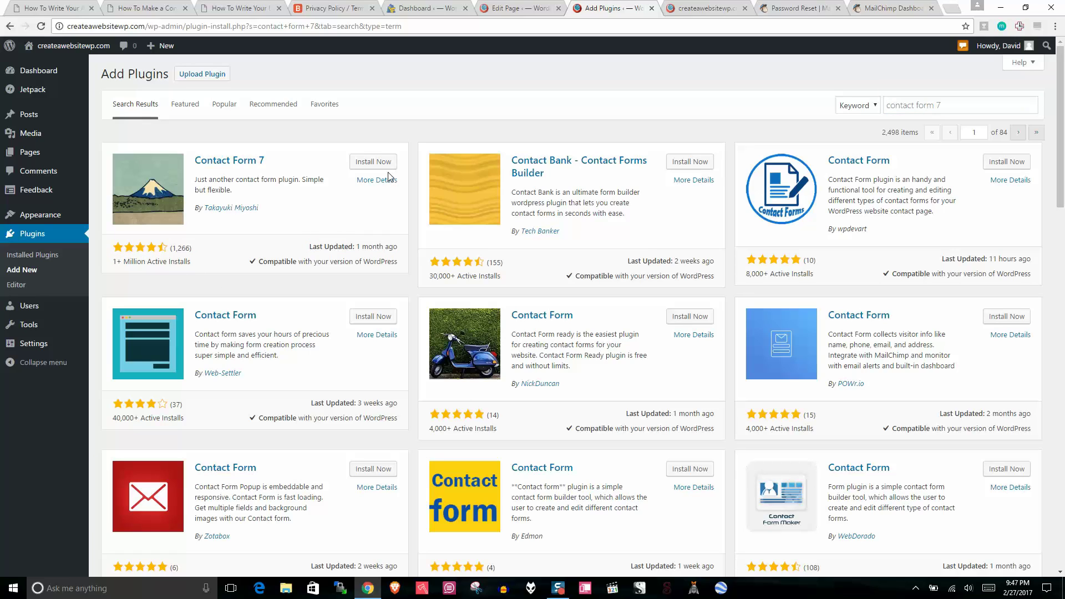
# Step: Install the Contact Form 7 plugin and activate it
pyautogui.click(372, 161)
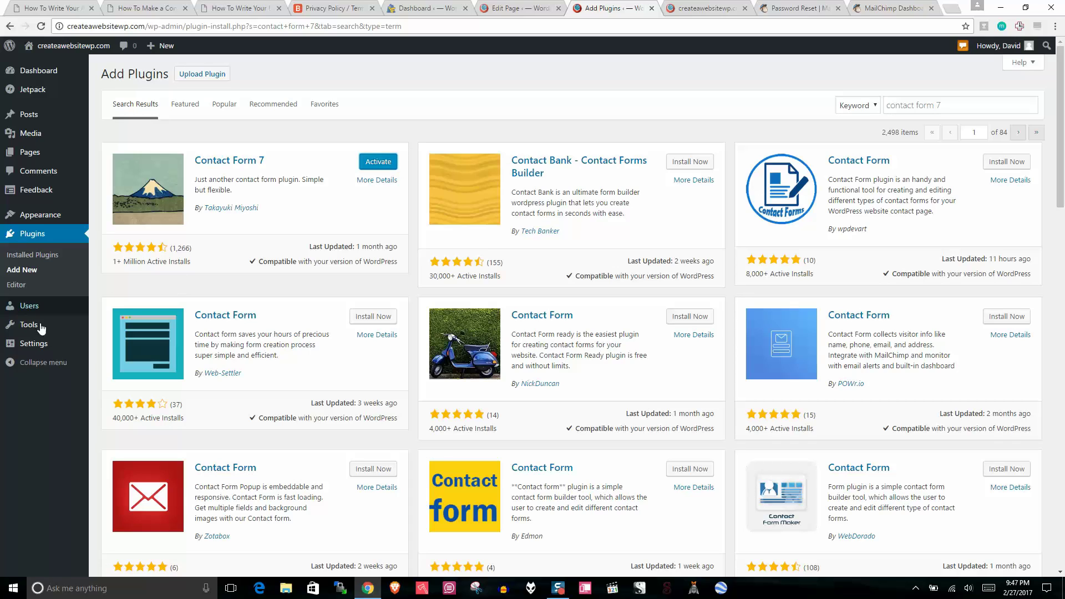
pyautogui.click(39, 350)
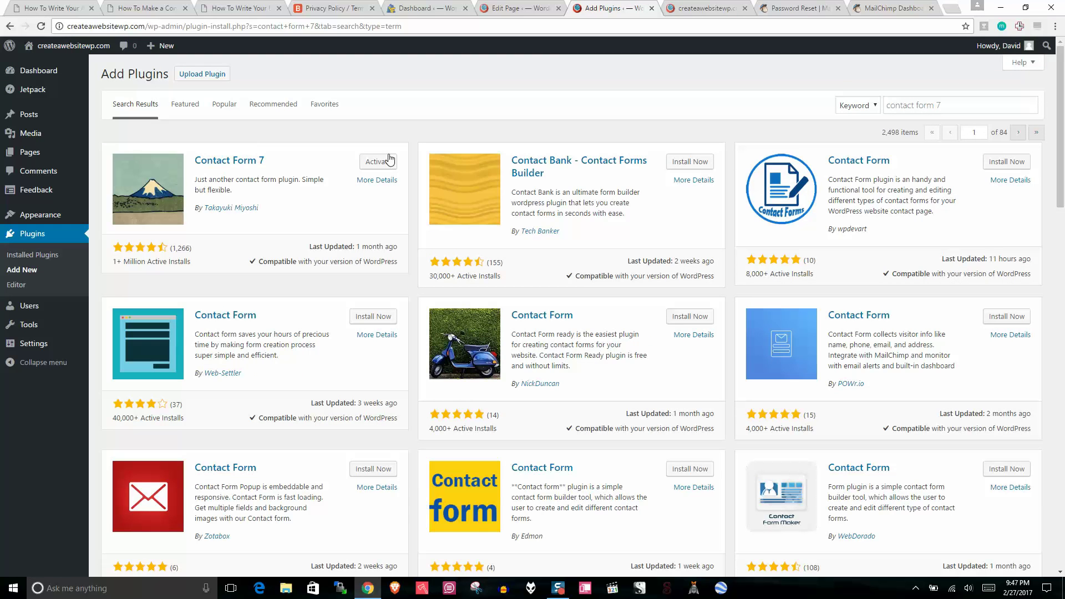
pyautogui.click(379, 162)
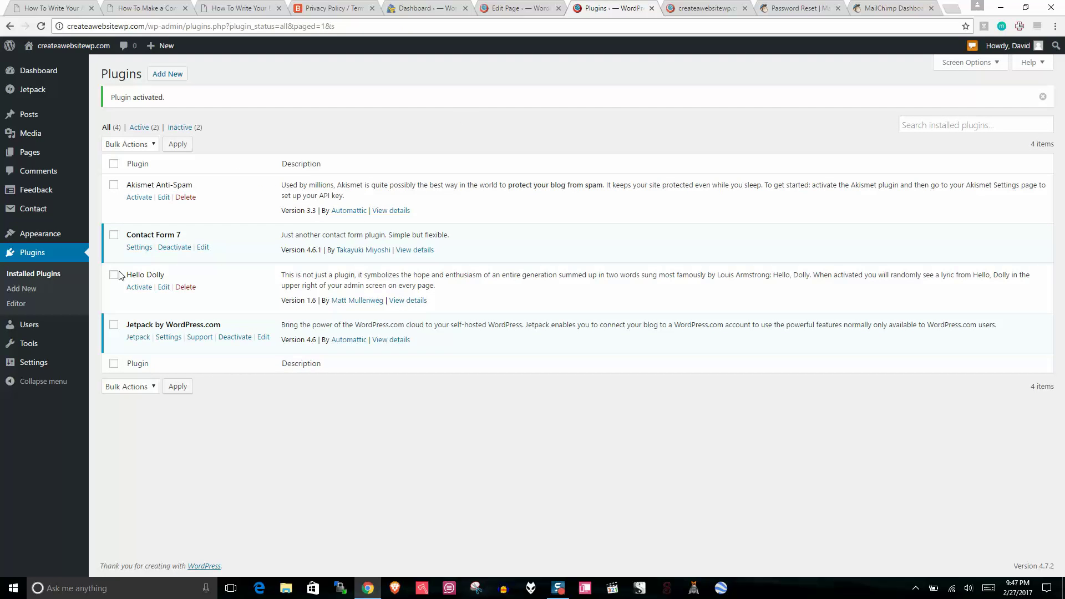
# Step: Open Contact form 1 for editing and review its Your Name, Your Email, Subject and Message labels
pyautogui.moveTo(47, 366)
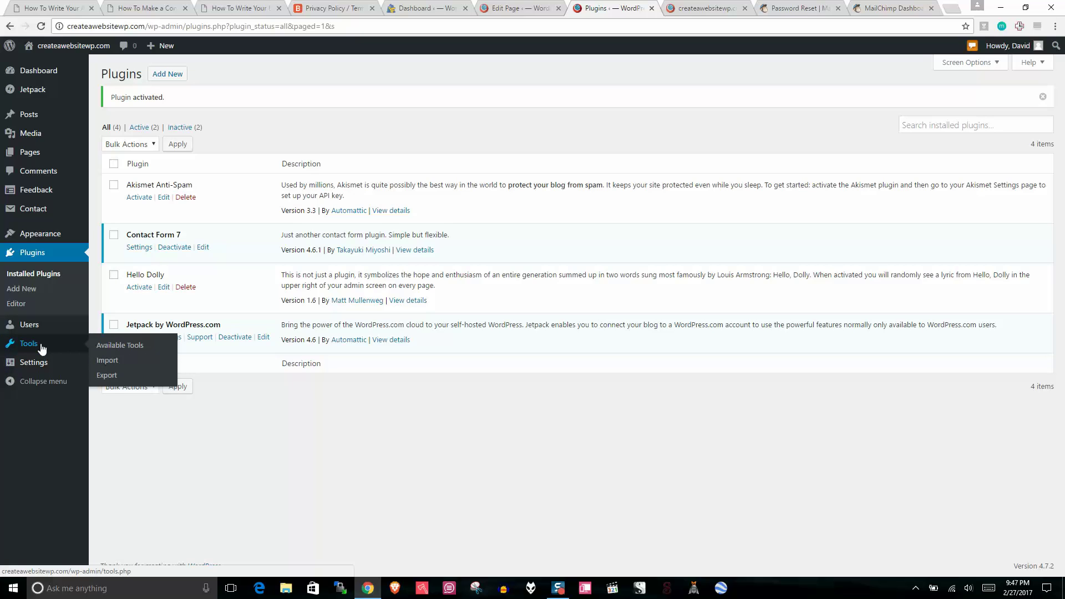
pyautogui.moveTo(34, 215)
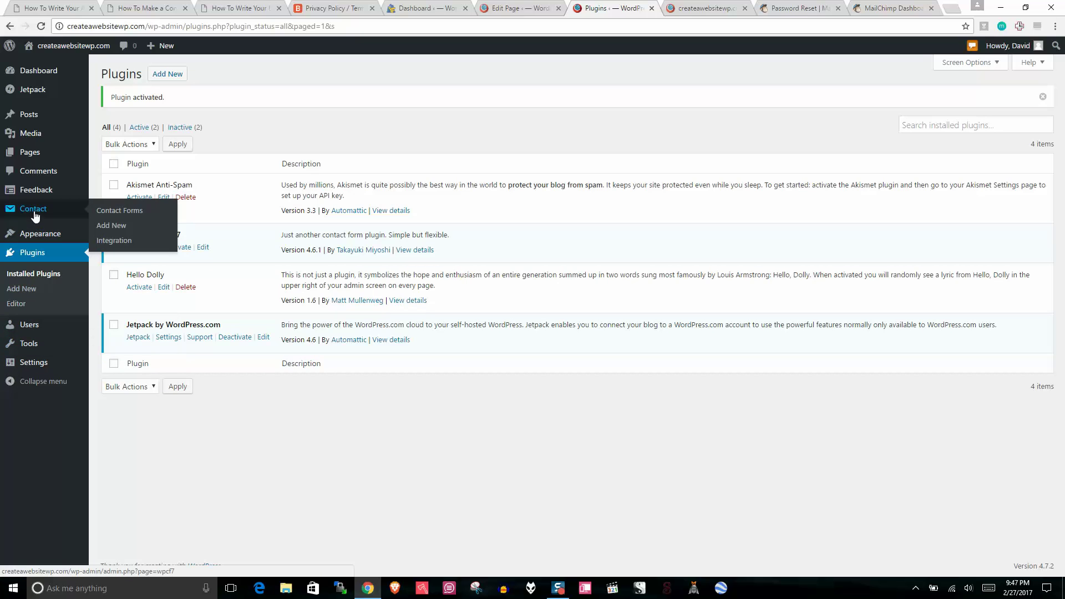
pyautogui.click(162, 214)
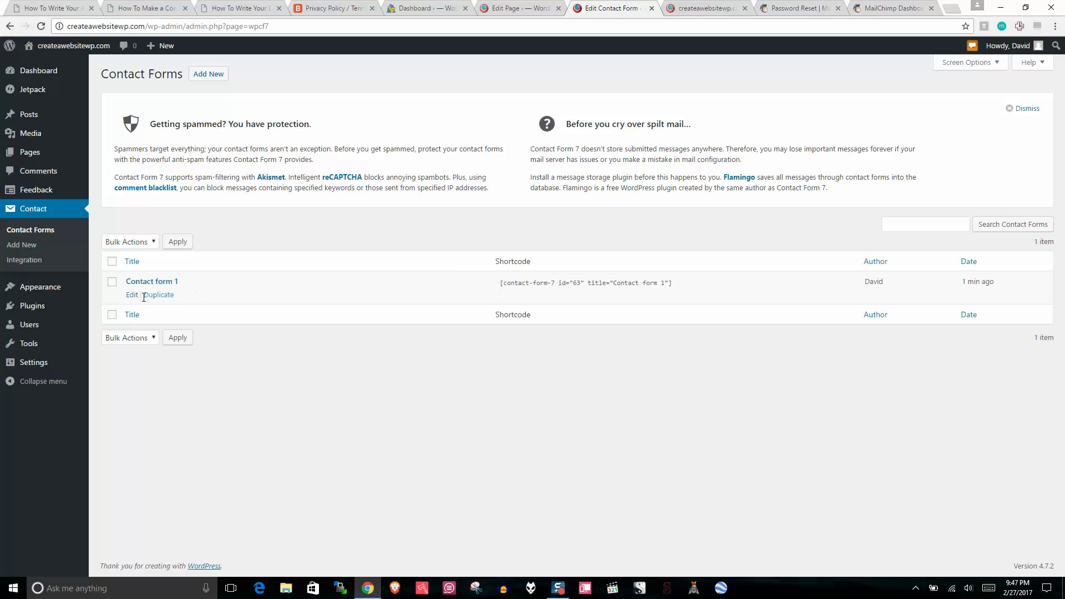
pyautogui.click(132, 294)
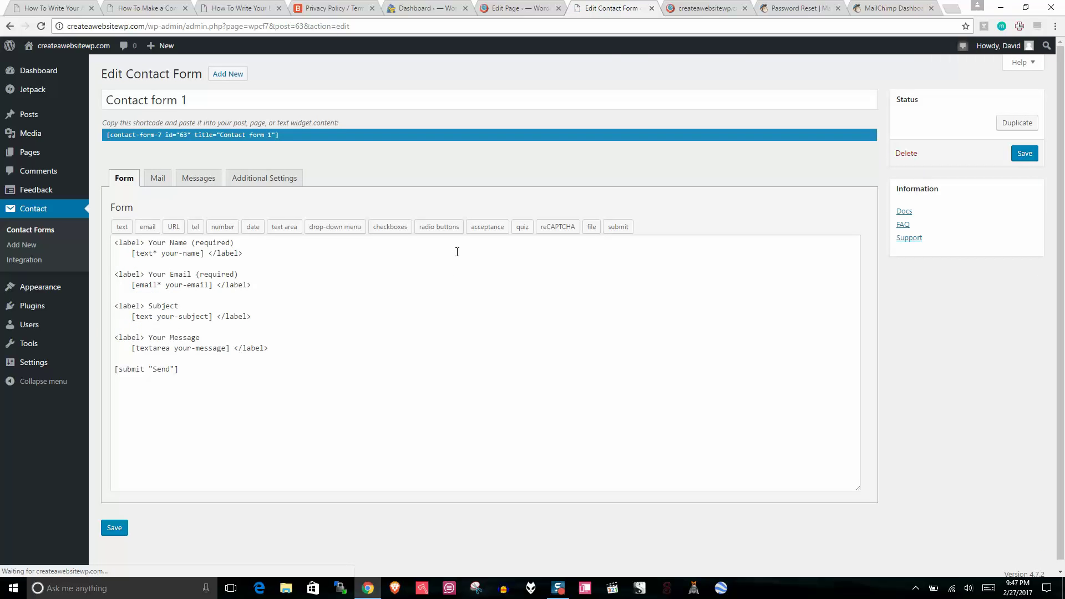
pyautogui.moveTo(187, 371); pyautogui.dragTo(121, 232)
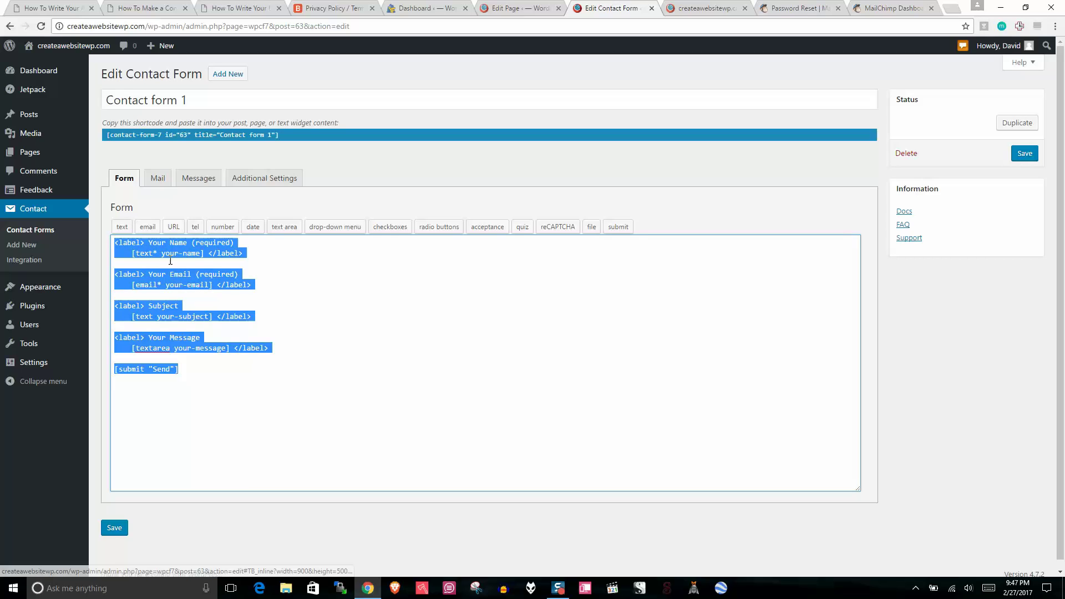
pyautogui.click(117, 263)
pyautogui.moveTo(191, 242); pyautogui.dragTo(146, 242)
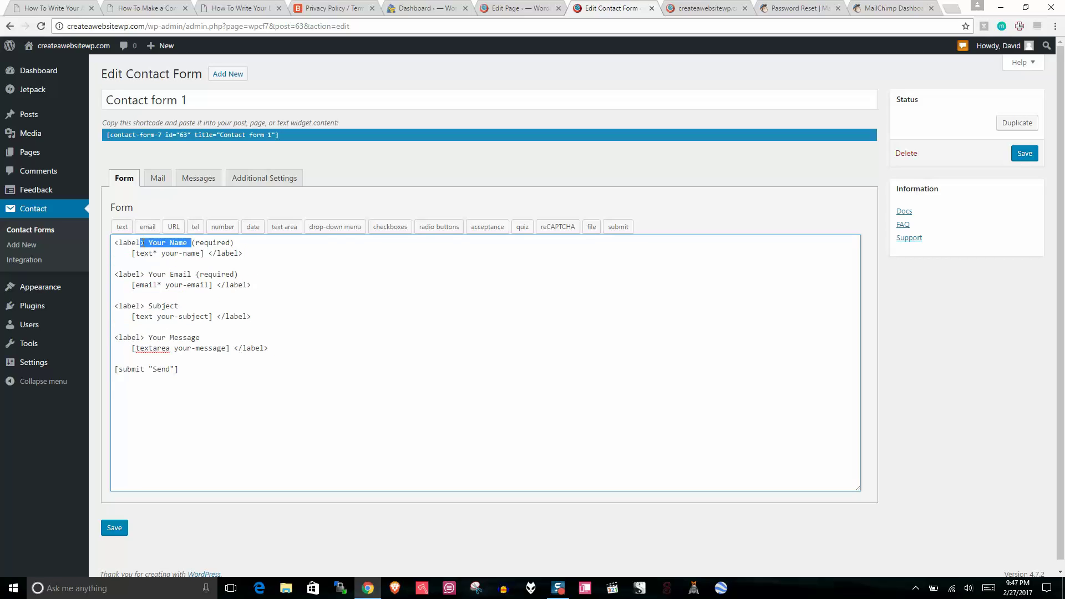
pyautogui.click(194, 255)
pyautogui.moveTo(192, 274); pyautogui.dragTo(136, 274)
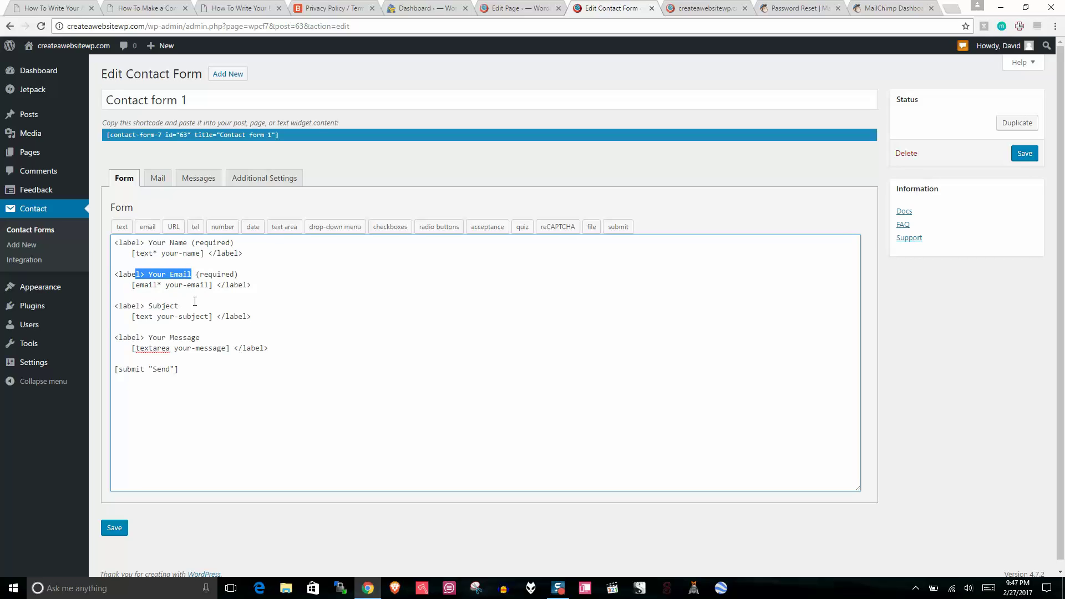
pyautogui.moveTo(179, 306); pyautogui.dragTo(142, 298)
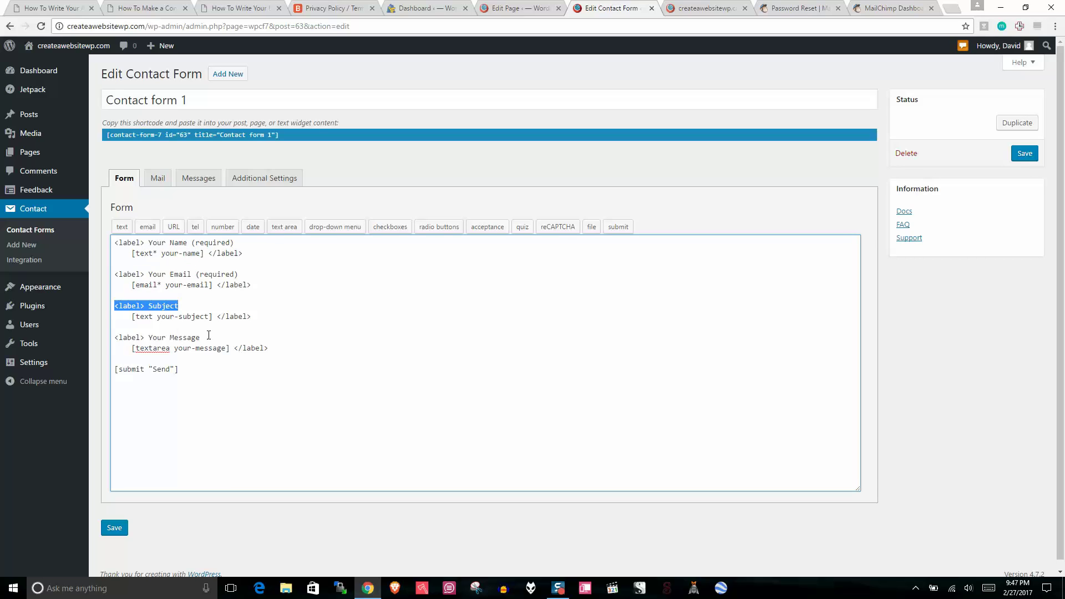
pyautogui.moveTo(201, 337); pyautogui.dragTo(114, 337)
pyautogui.click(174, 387)
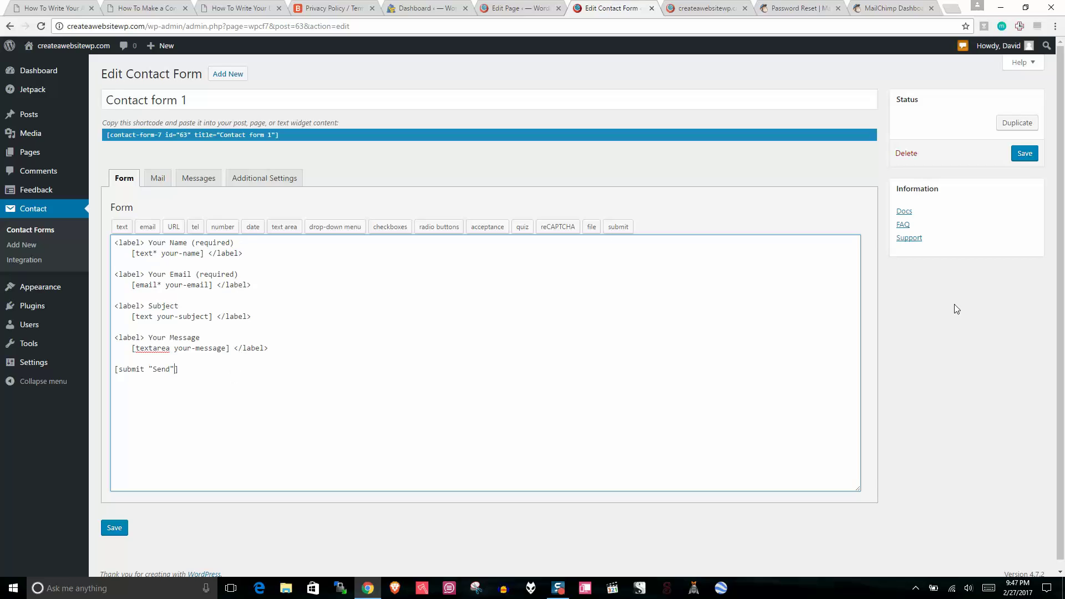
pyautogui.click(938, 316)
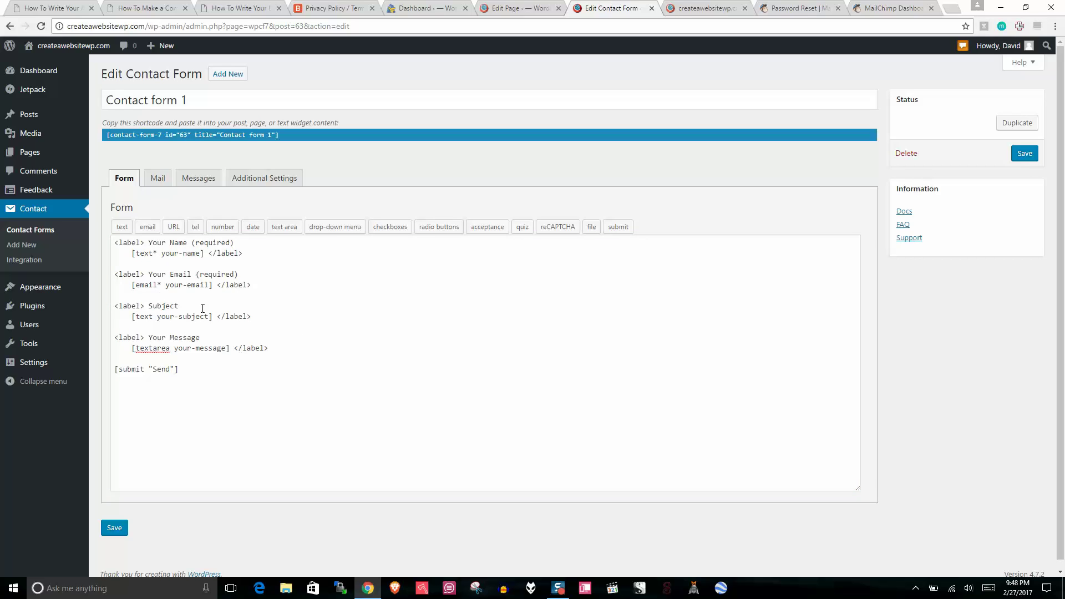
# Step: Relabel the fields Your Name Please, Your Best Email and Whats Up?, then save the form
pyautogui.click(189, 244)
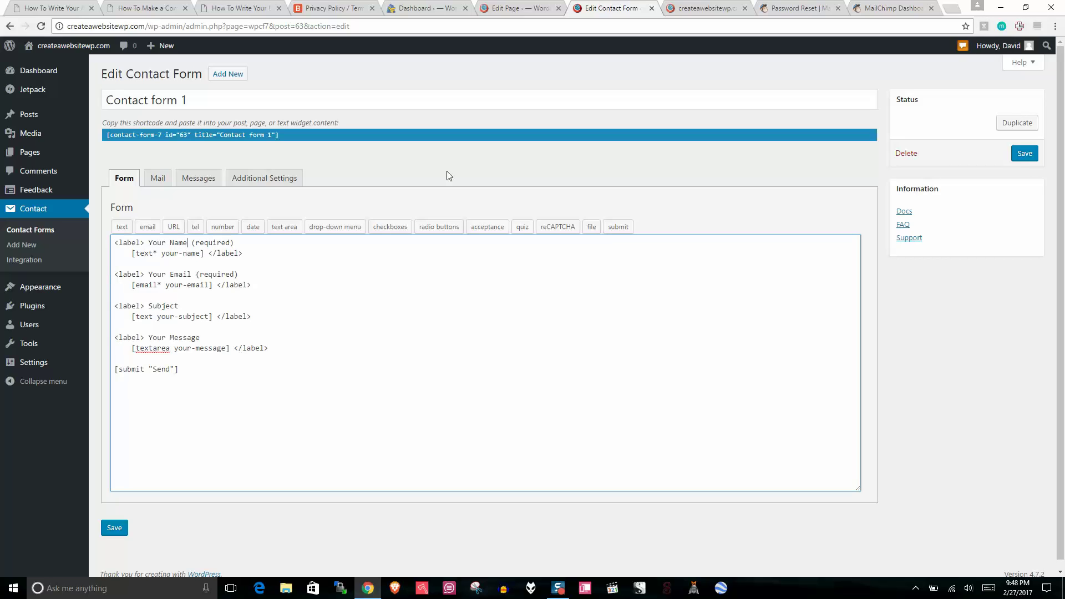
pyautogui.write('Pl')
pyautogui.write('ease')
pyautogui.write(' Best')
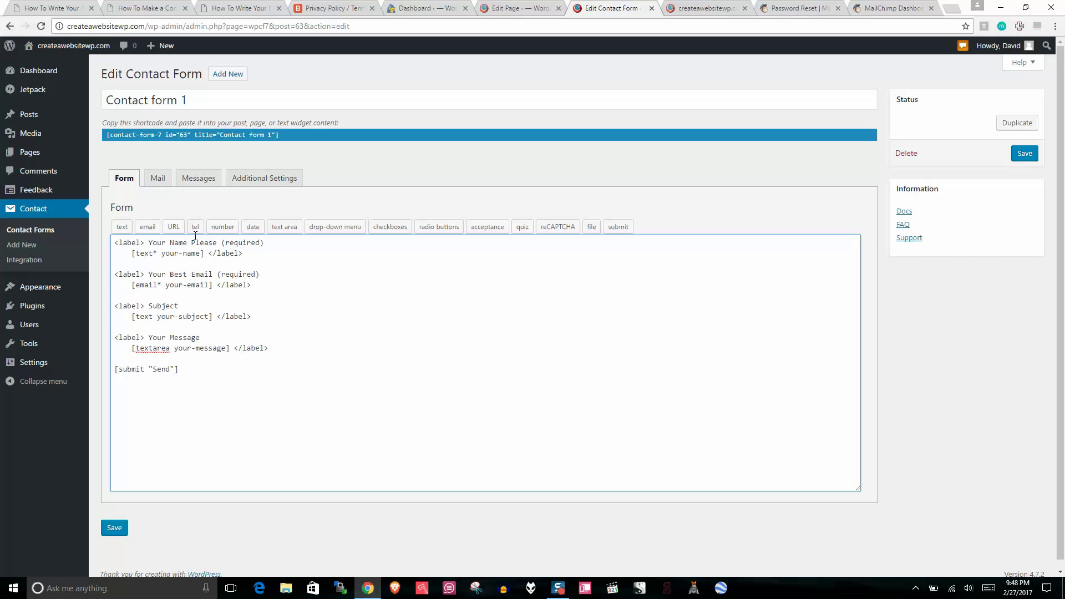
pyautogui.click(188, 306)
pyautogui.press('BackSpace')
pyautogui.write('What')
pyautogui.press('BackSpace')
pyautogui.press('BackSpace')
pyautogui.press('BackSpace')
pyautogui.press('BackSpace')
pyautogui.press('BackSpace')
pyautogui.write('Wa')
pyautogui.write('hat')
pyautogui.write('s Up?')
pyautogui.click(1020, 156)
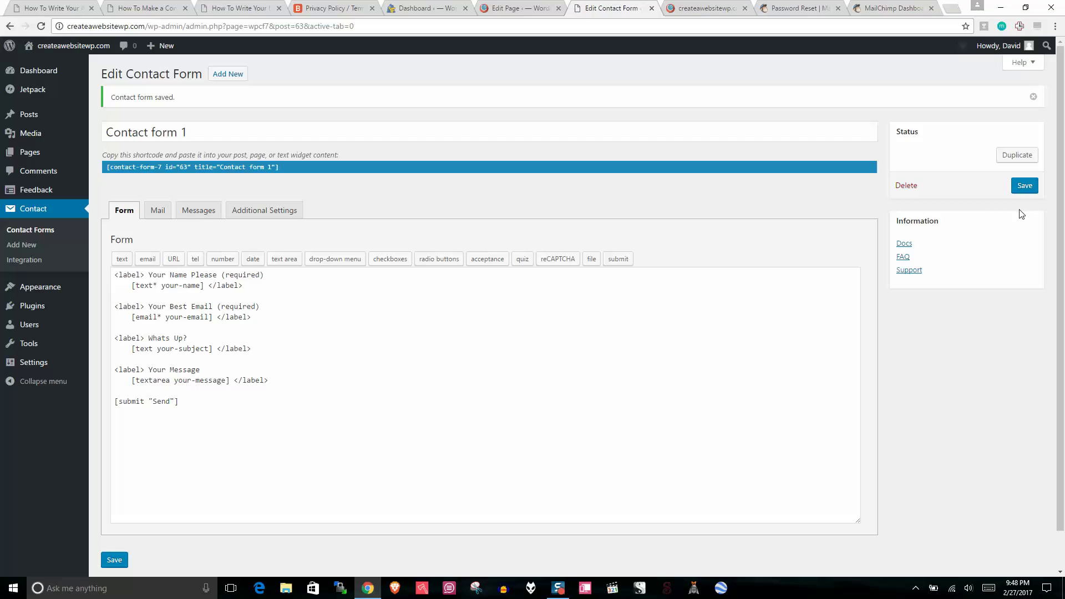
# Step: Show Contact form 1's Mail tab with its To, From, Subject and Message Body fields
pyautogui.moveTo(1063, 160); pyautogui.dragTo(1063, 197)
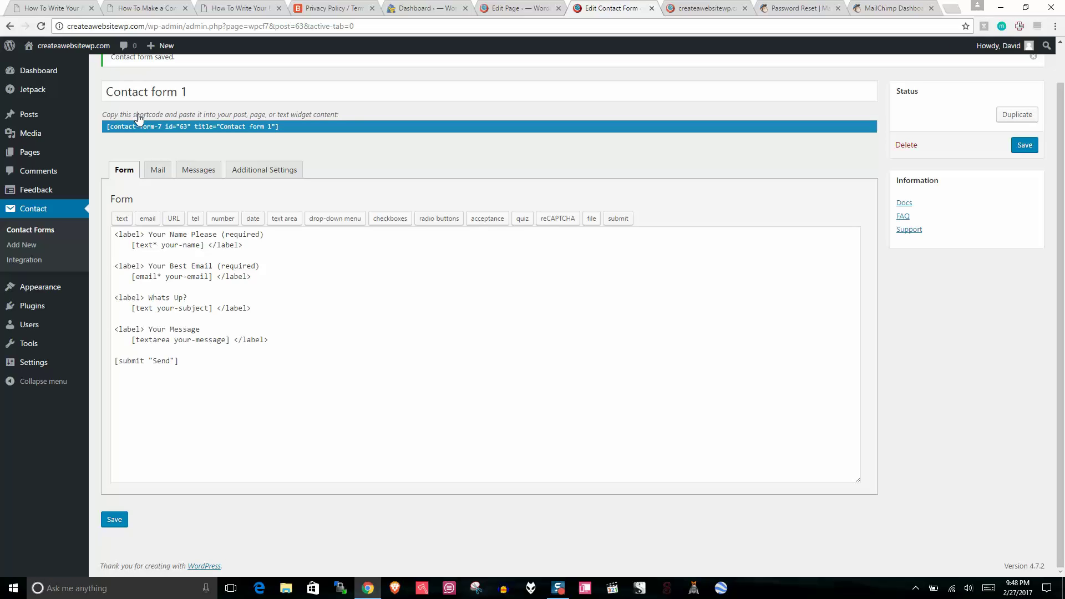
pyautogui.moveTo(355, 113); pyautogui.dragTo(104, 110)
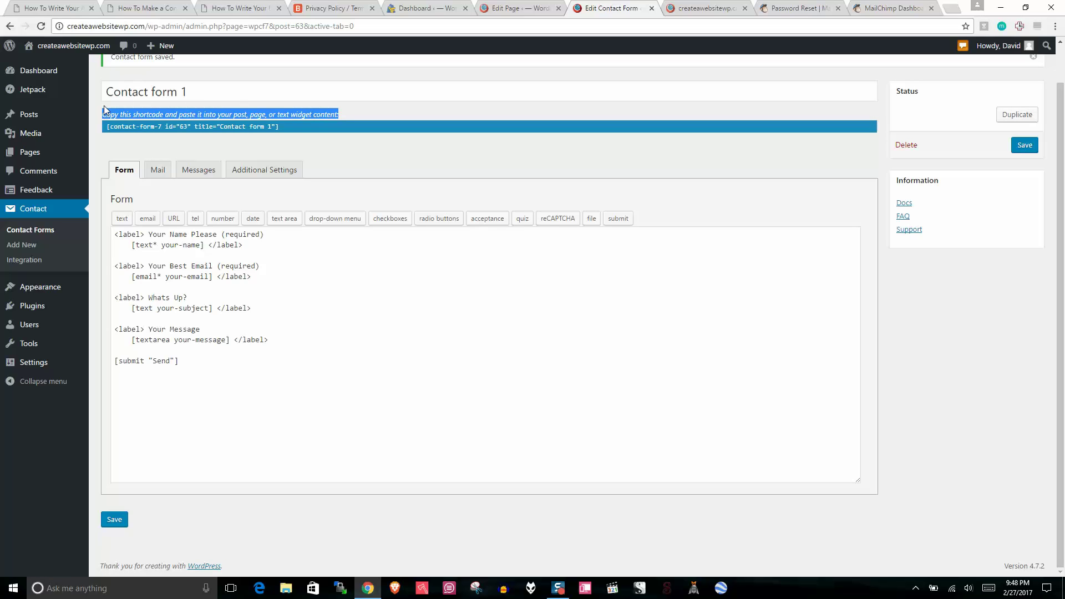
pyautogui.click(110, 146)
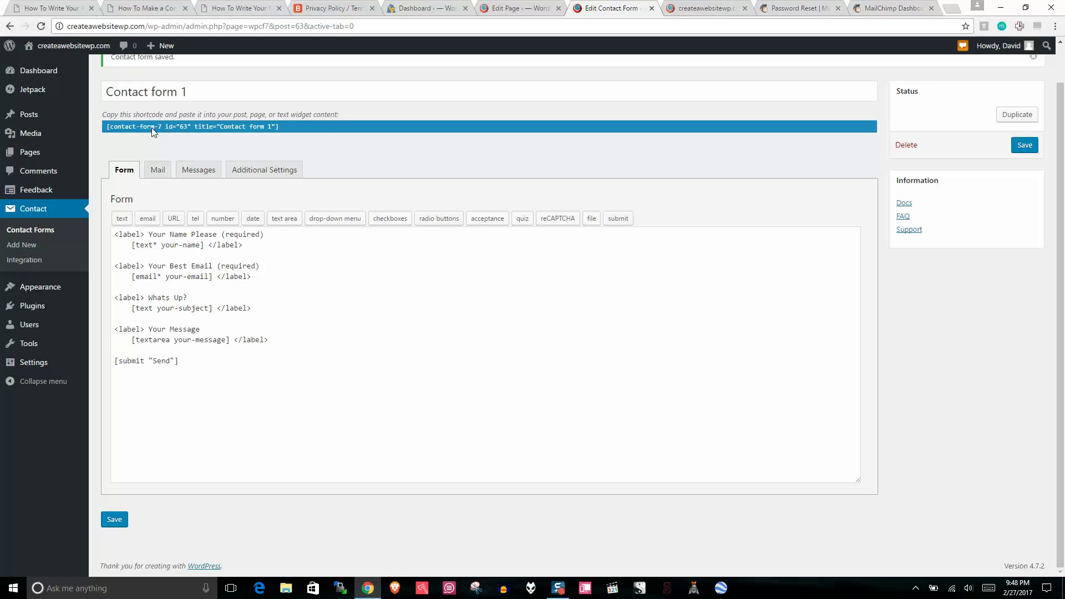
pyautogui.click(157, 171)
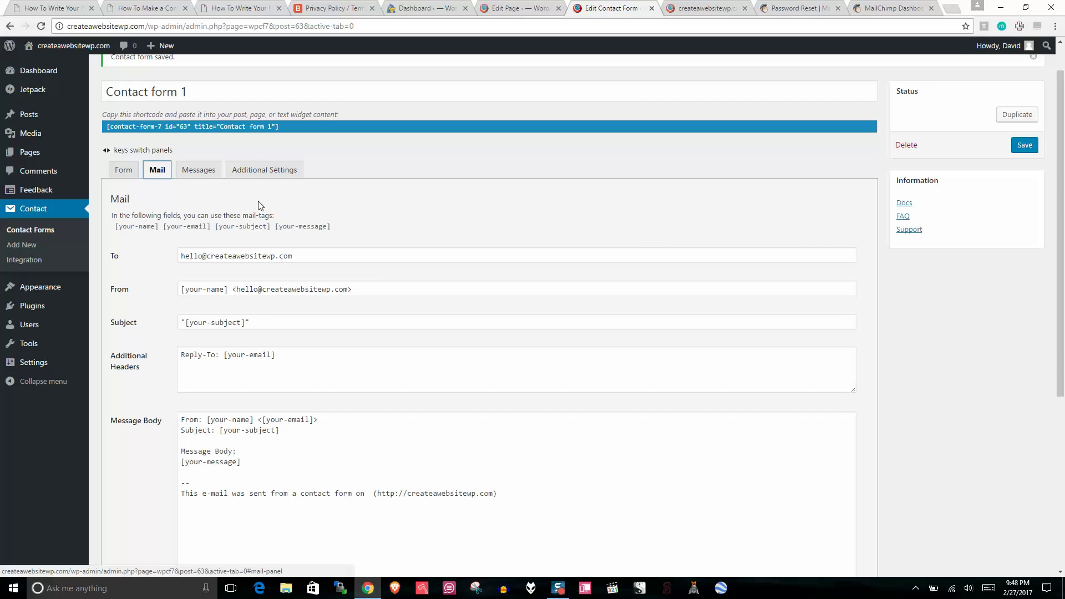
# Step: Inspect the recipient e-mail address in Contact form 1's To field
pyautogui.click(314, 257)
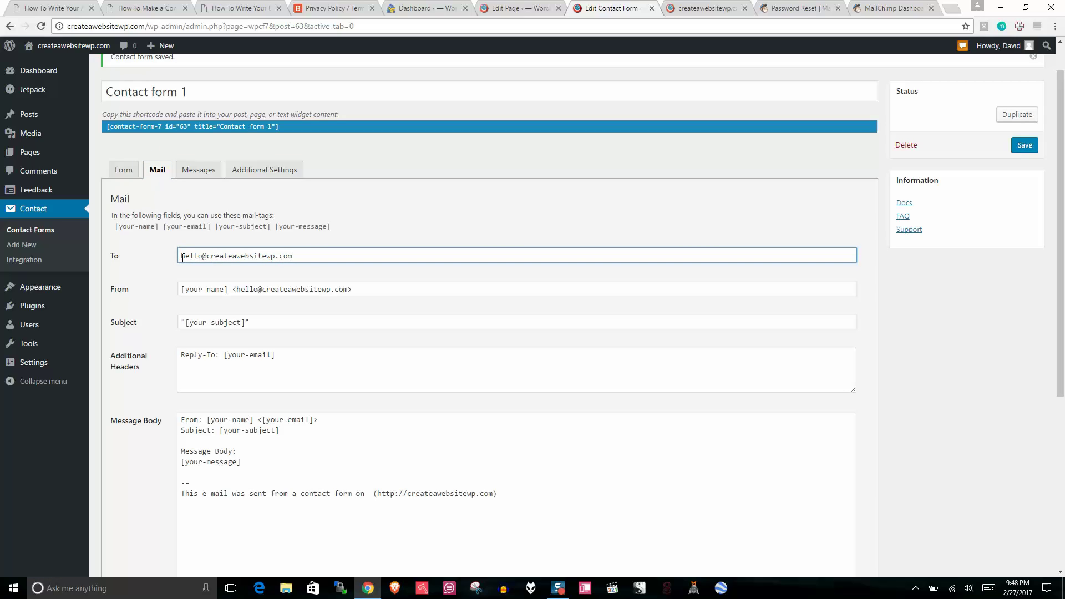
pyautogui.moveTo(297, 261); pyautogui.dragTo(157, 259)
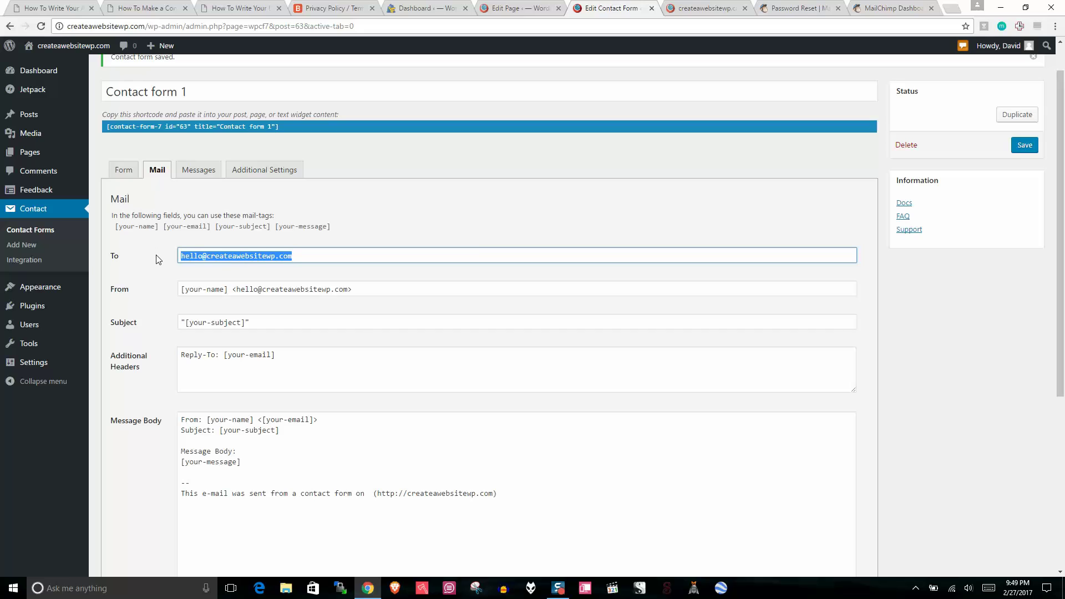
pyautogui.click(195, 270)
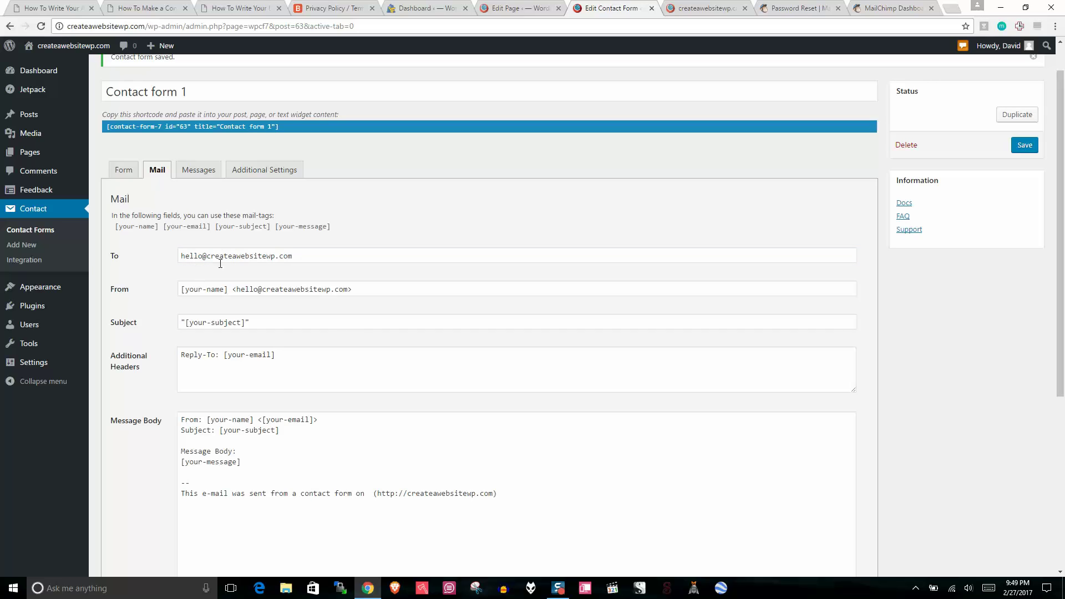
pyautogui.moveTo(302, 257); pyautogui.dragTo(214, 259)
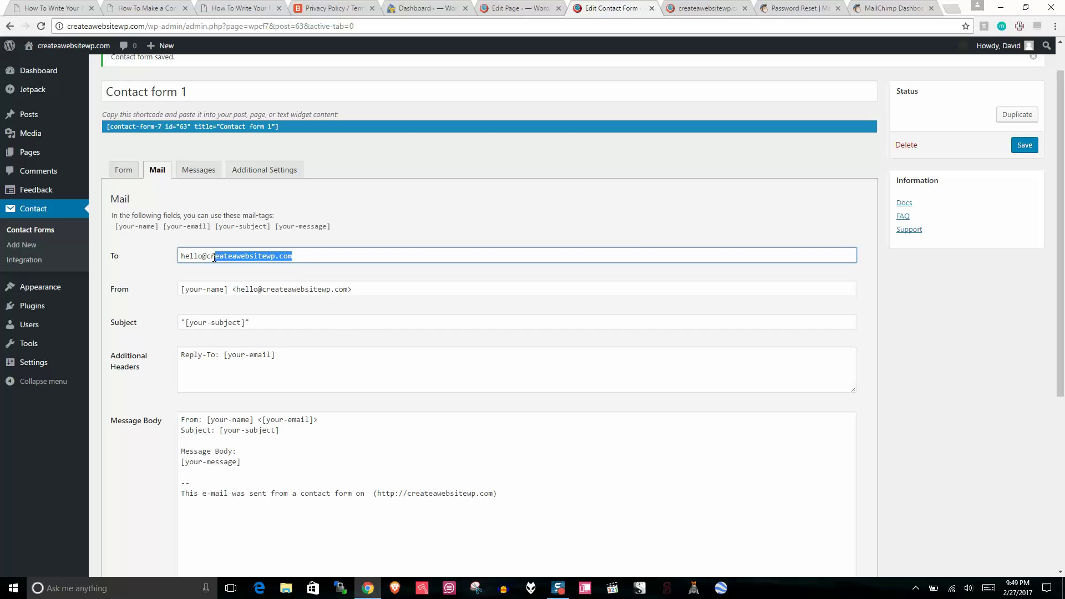
pyautogui.click(242, 273)
pyautogui.moveTo(302, 253); pyautogui.dragTo(172, 253)
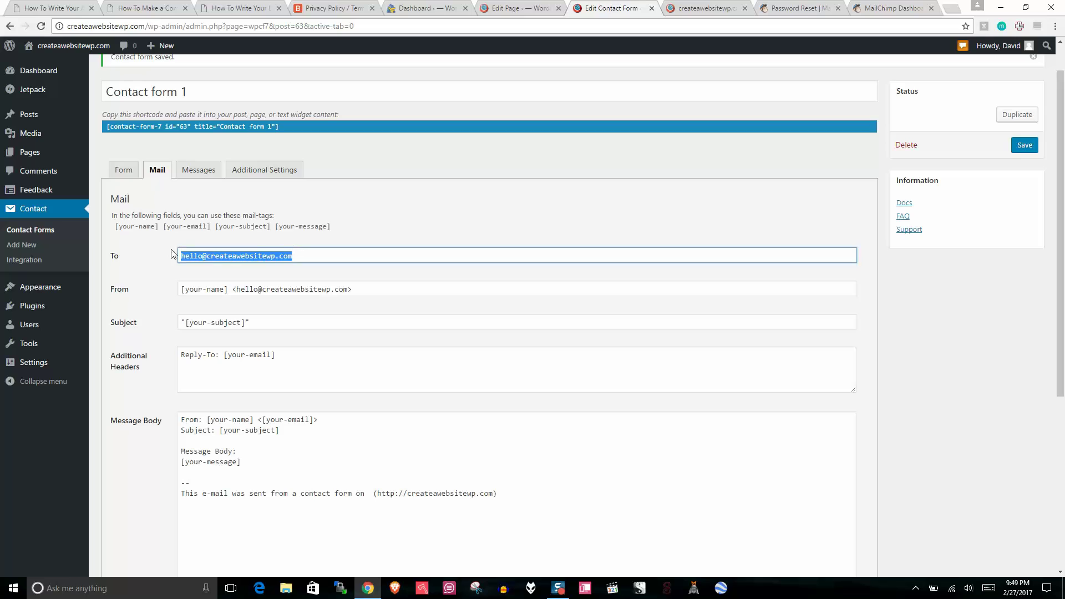
pyautogui.click(255, 237)
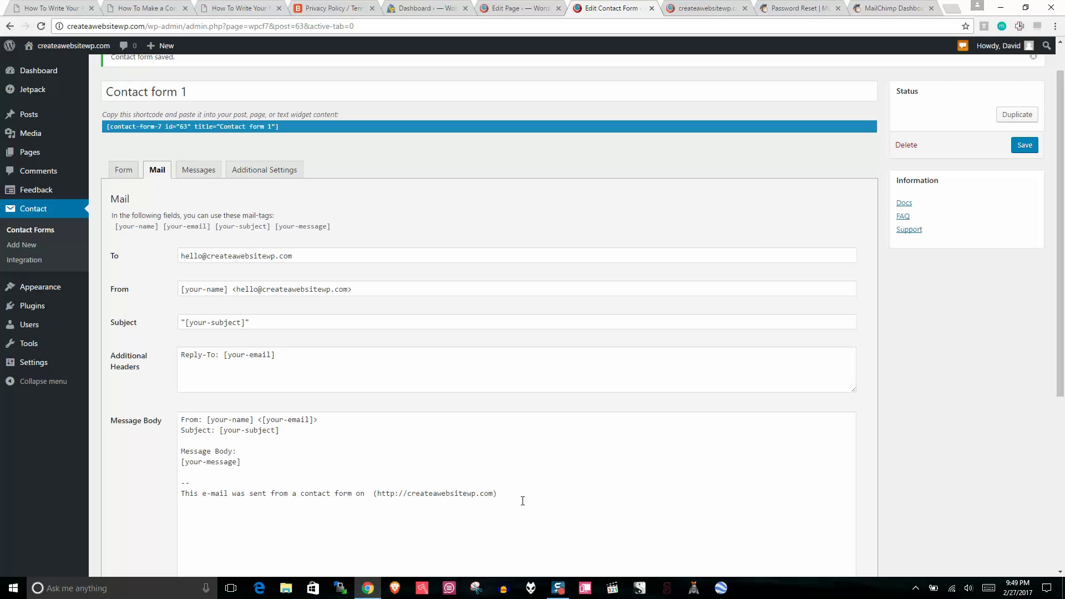
pyautogui.moveTo(521, 497); pyautogui.dragTo(182, 491)
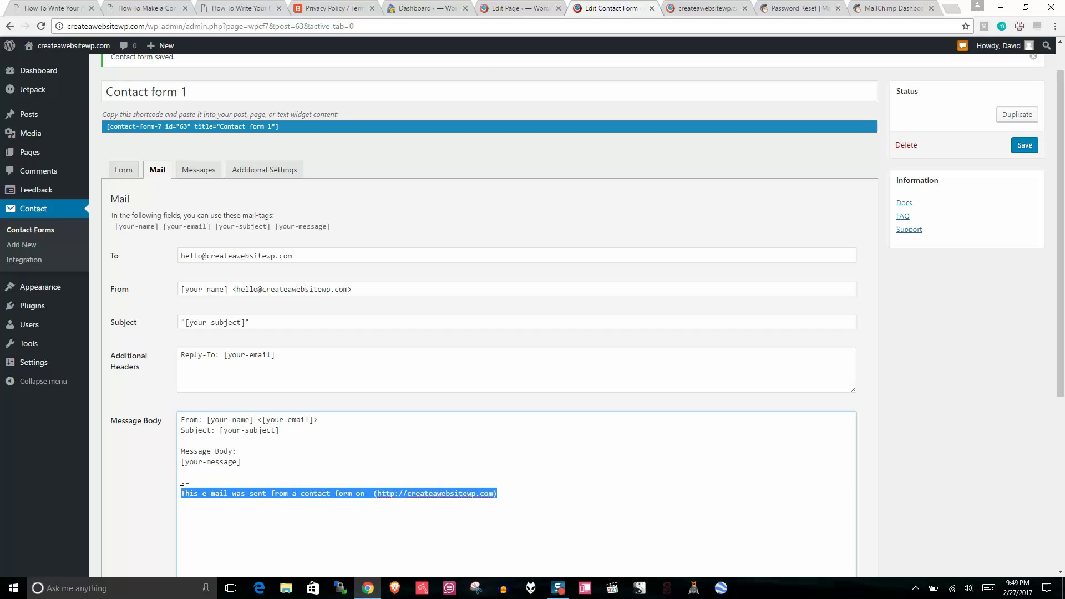
pyautogui.scroll(-1, 233, 510)
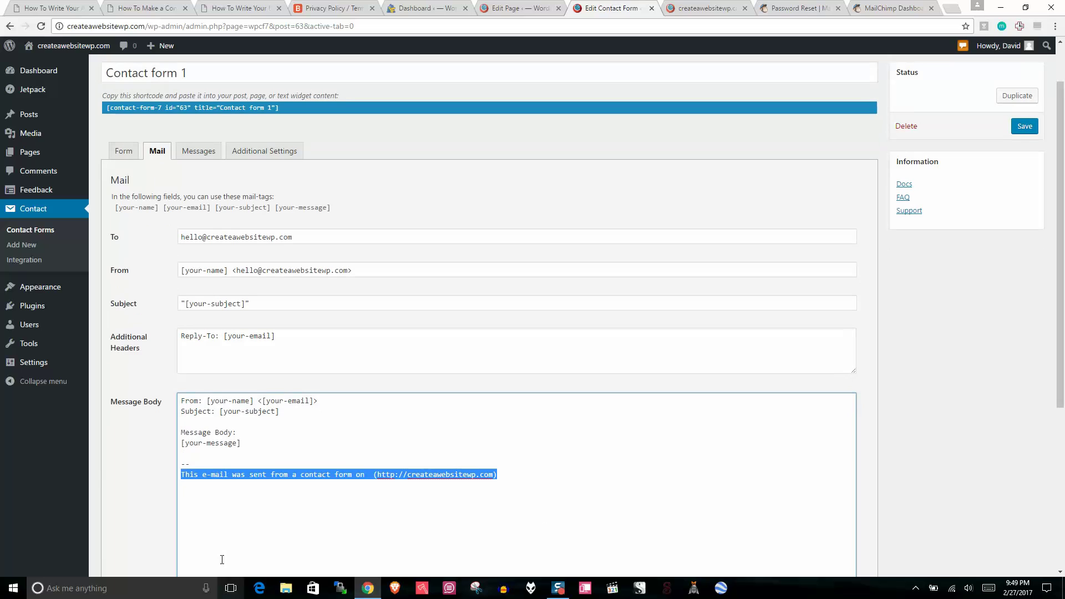
pyautogui.moveTo(498, 474); pyautogui.dragTo(369, 474)
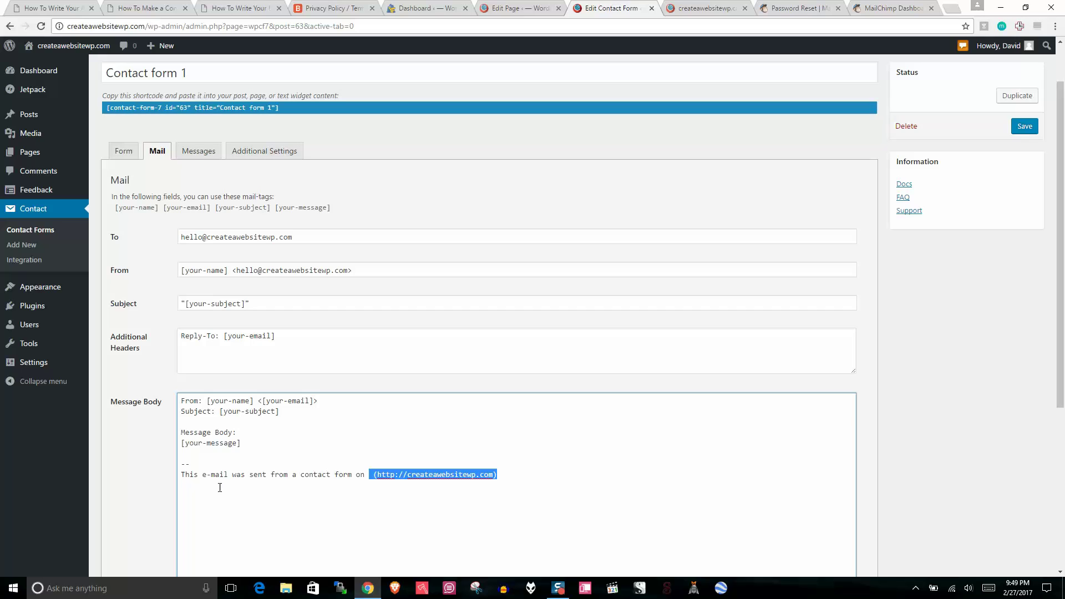
pyautogui.moveTo(240, 484); pyautogui.dragTo(433, 468)
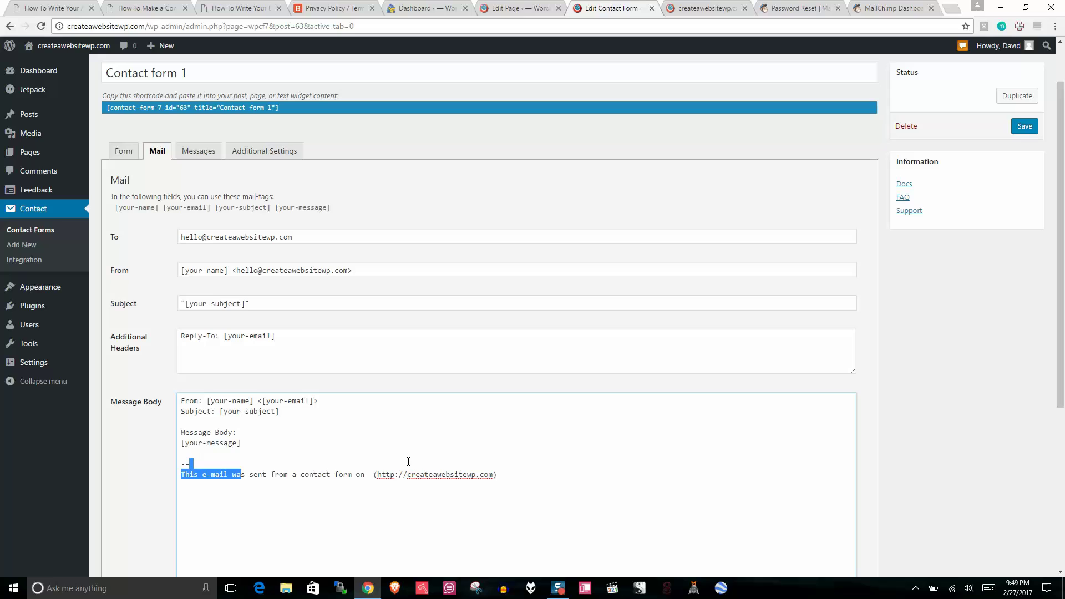
pyautogui.click(392, 197)
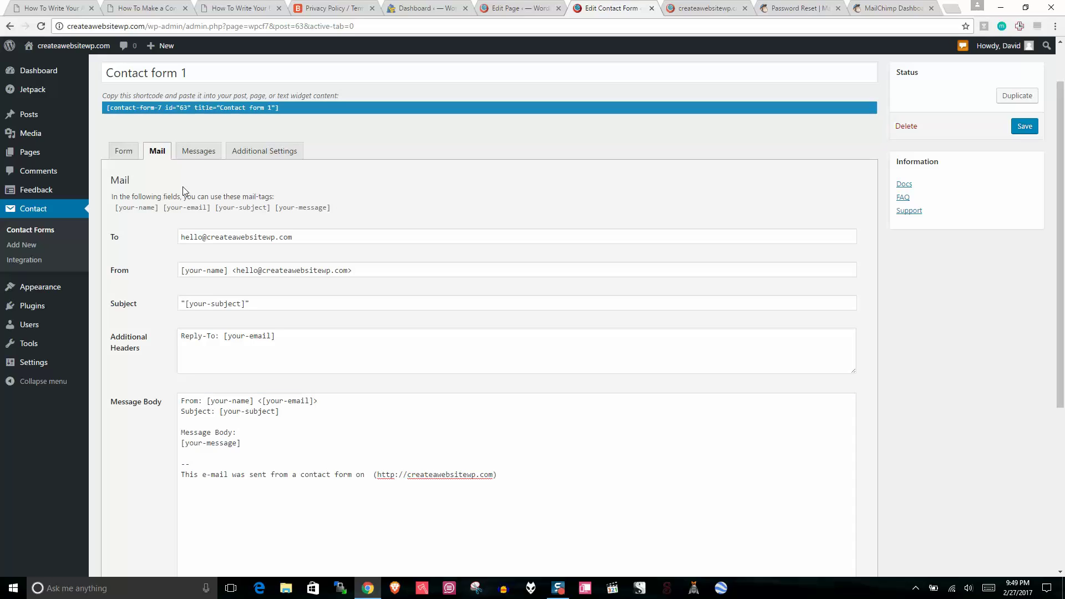
# Step: Copy Contact form 1's shortcode, paste it below the Contact Page intro sentence, and update the page
pyautogui.click(131, 154)
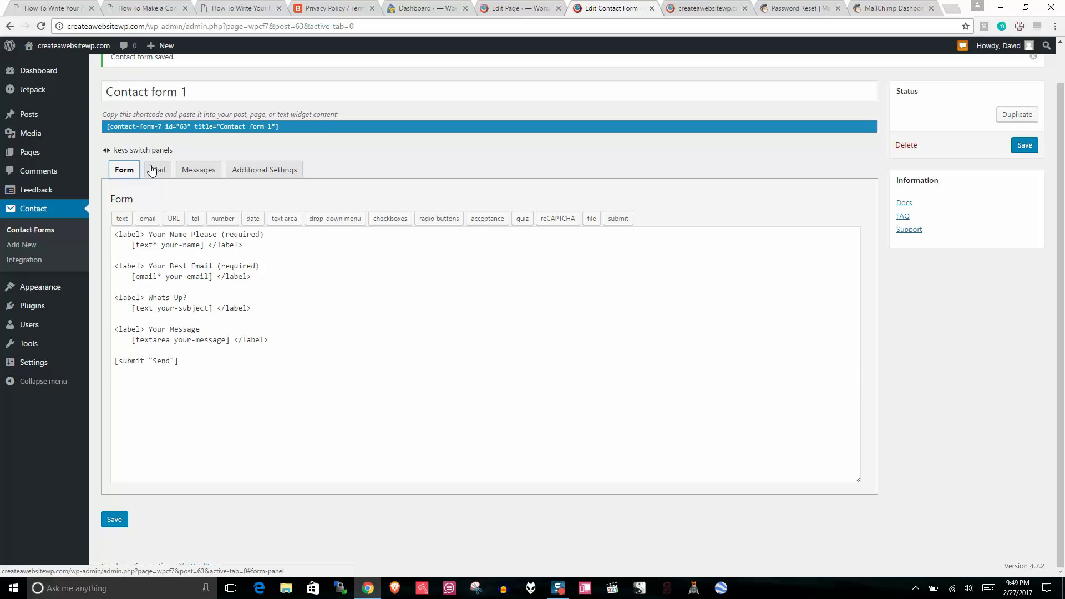
pyautogui.rightClick(257, 127)
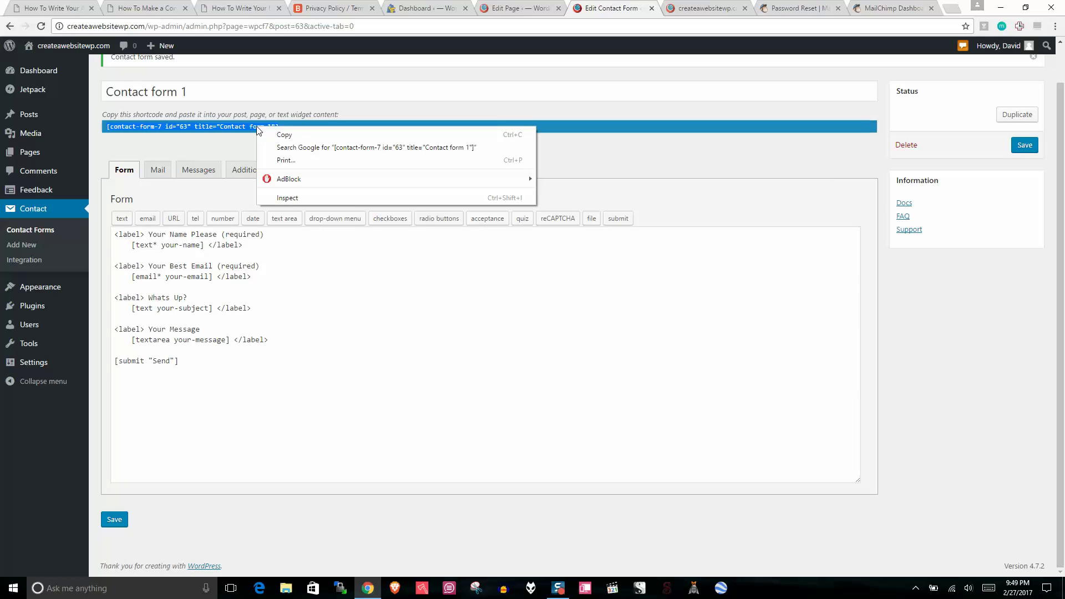
pyautogui.click(280, 136)
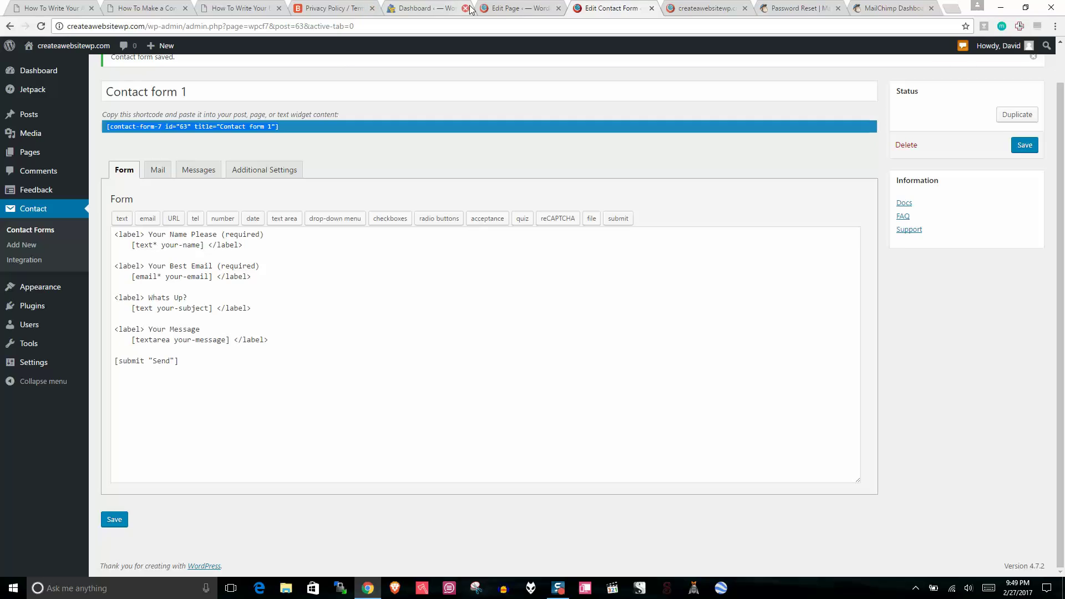
pyautogui.click(518, 10)
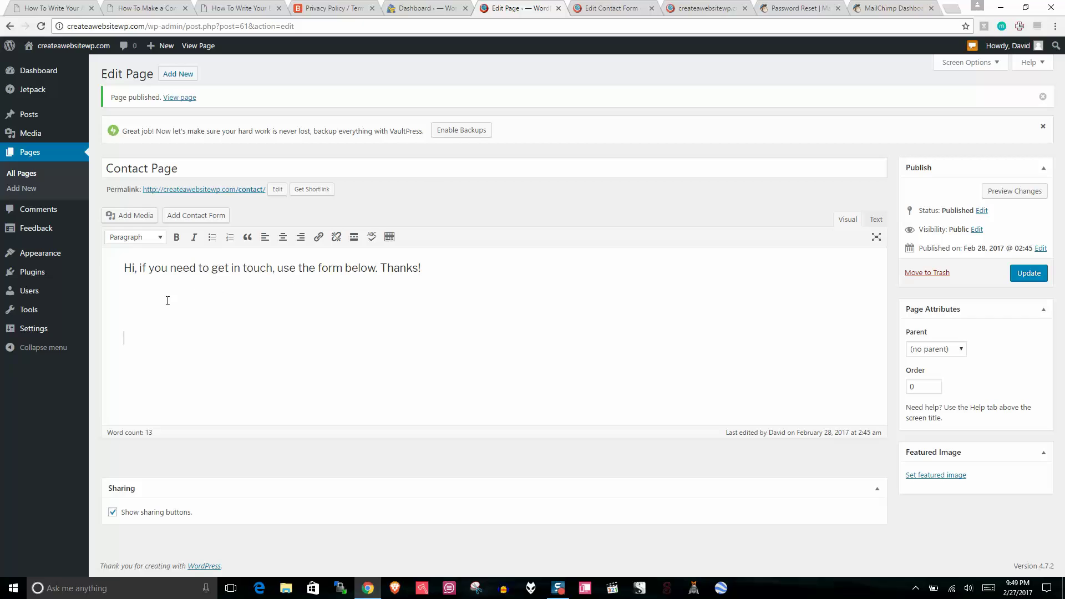
pyautogui.rightClick(129, 306)
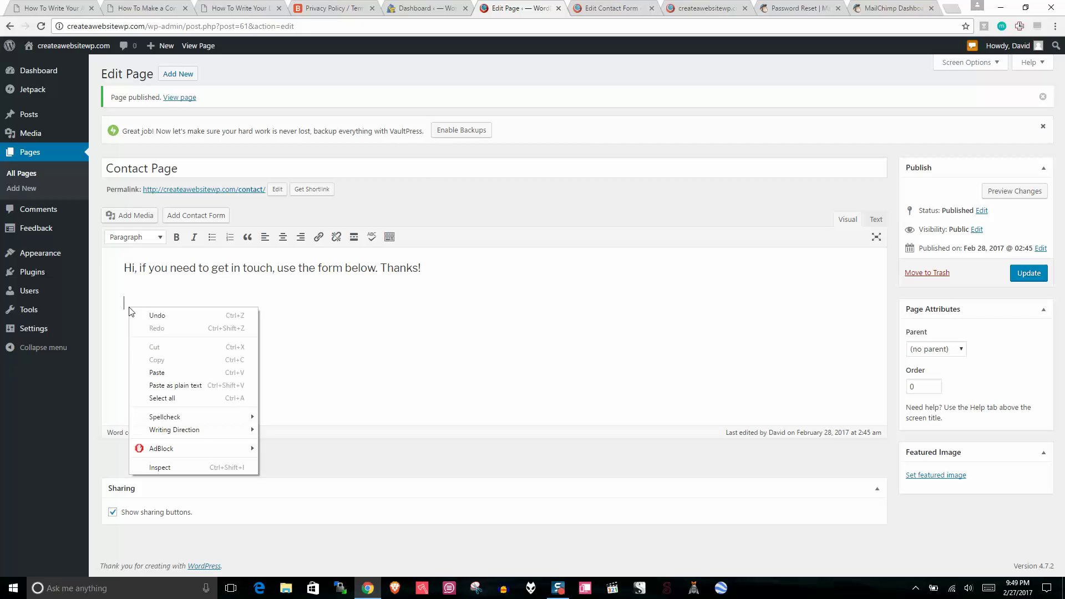
pyautogui.click(159, 373)
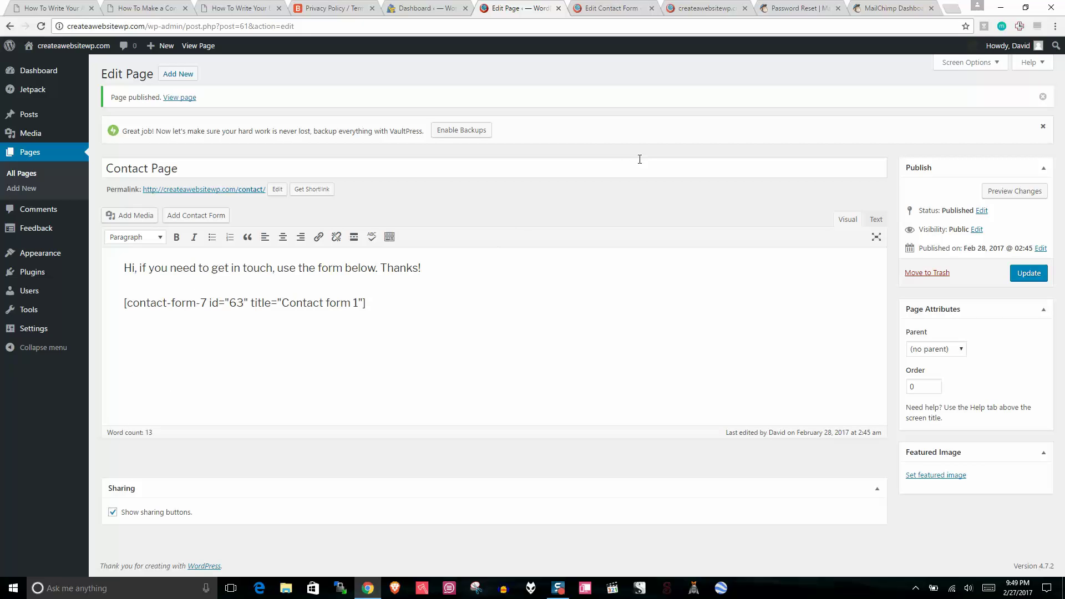
pyautogui.click(1027, 273)
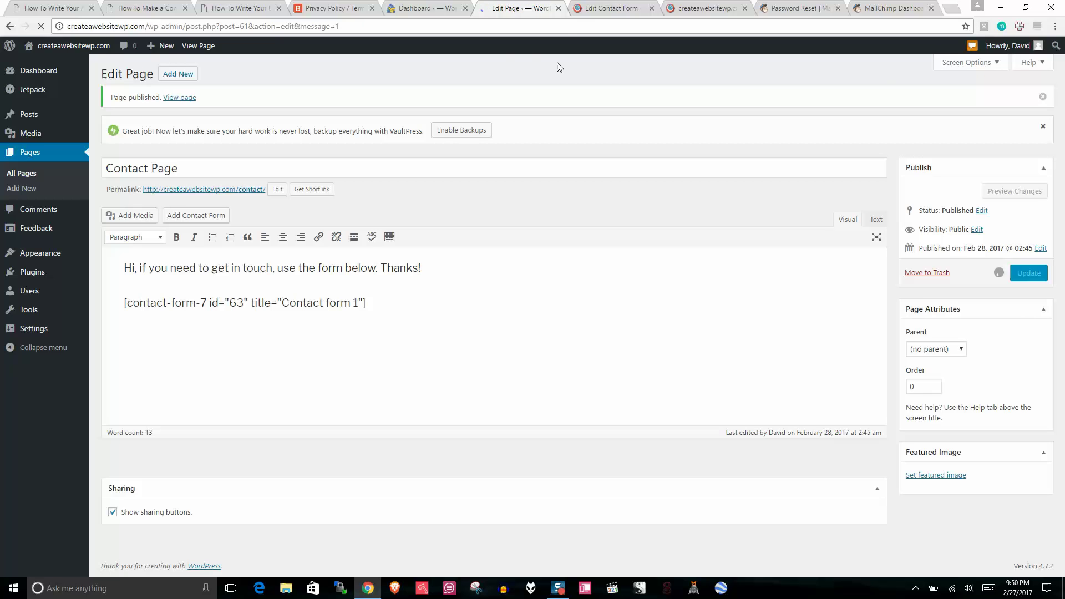
# Step: Save Contact form 1 and open the live Contact Page in a new tab
pyautogui.click(615, 8)
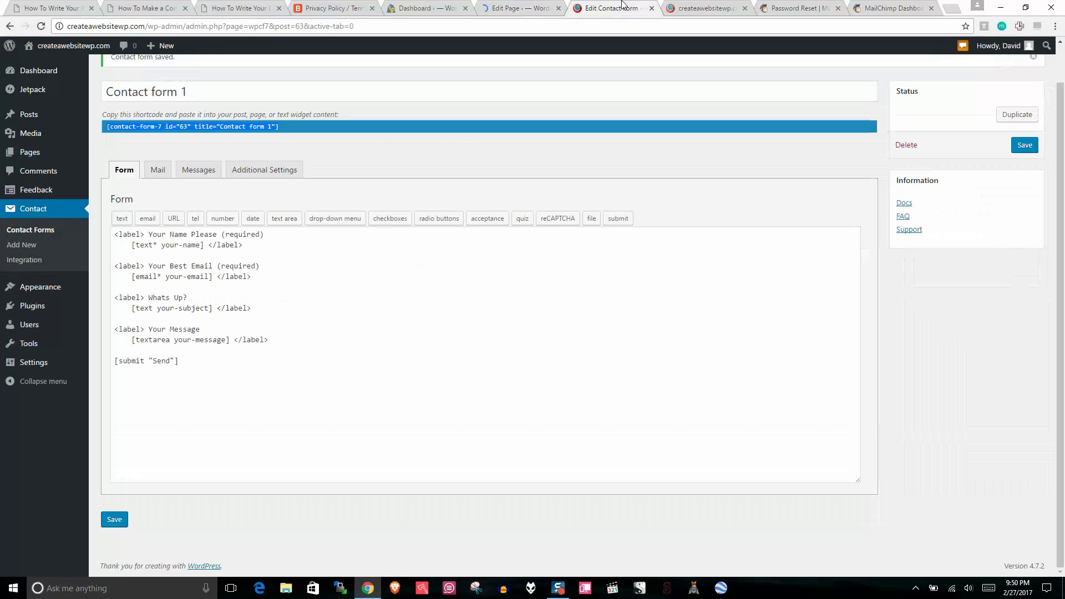
pyautogui.click(114, 520)
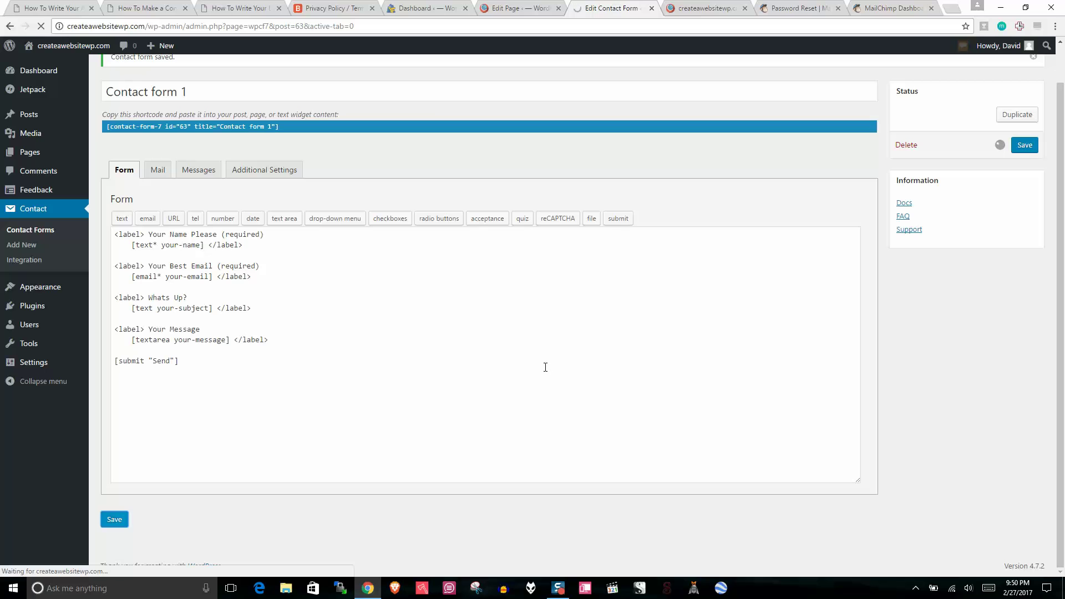
pyautogui.click(522, 7)
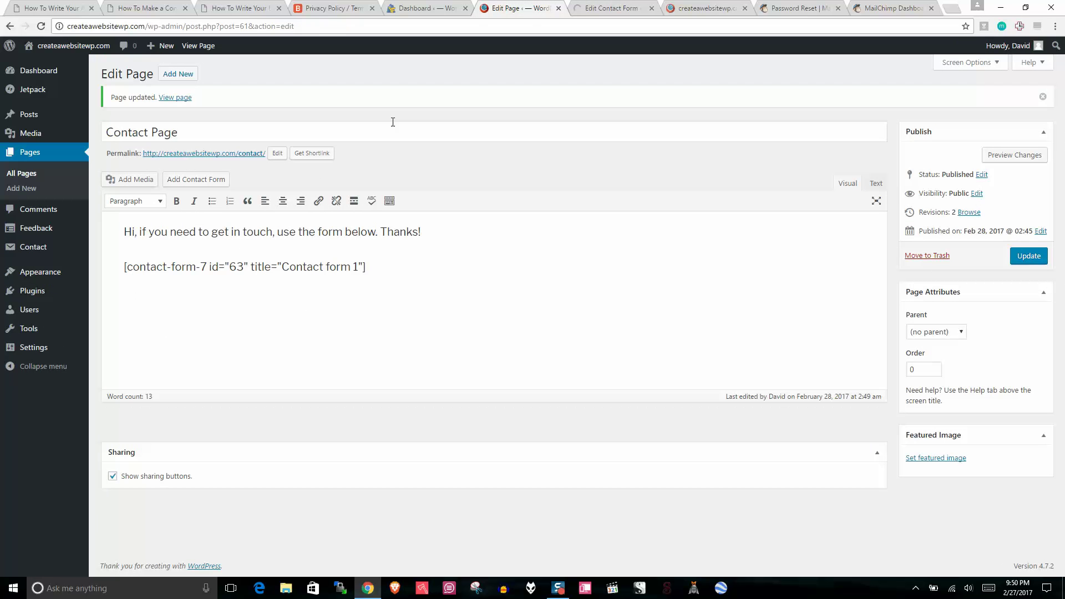
pyautogui.rightClick(198, 153)
pyautogui.click(211, 159)
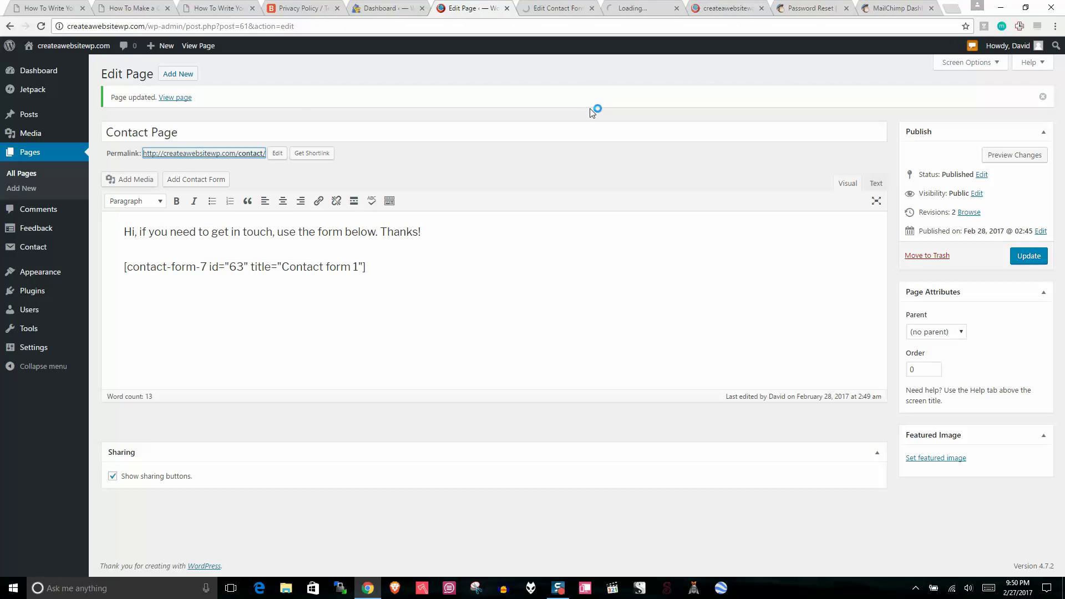
# Step: Scroll through the live Contact Page to confirm the contact form appears
pyautogui.click(632, 7)
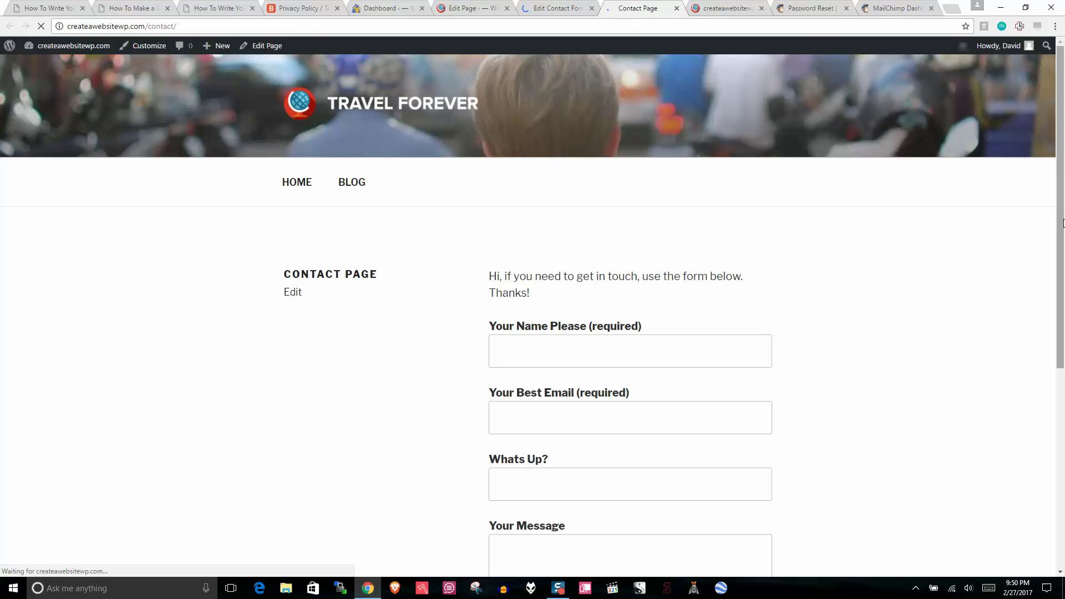
pyautogui.moveTo(1063, 182); pyautogui.dragTo(1063, 244)
pyautogui.moveTo(498, 177); pyautogui.dragTo(596, 180)
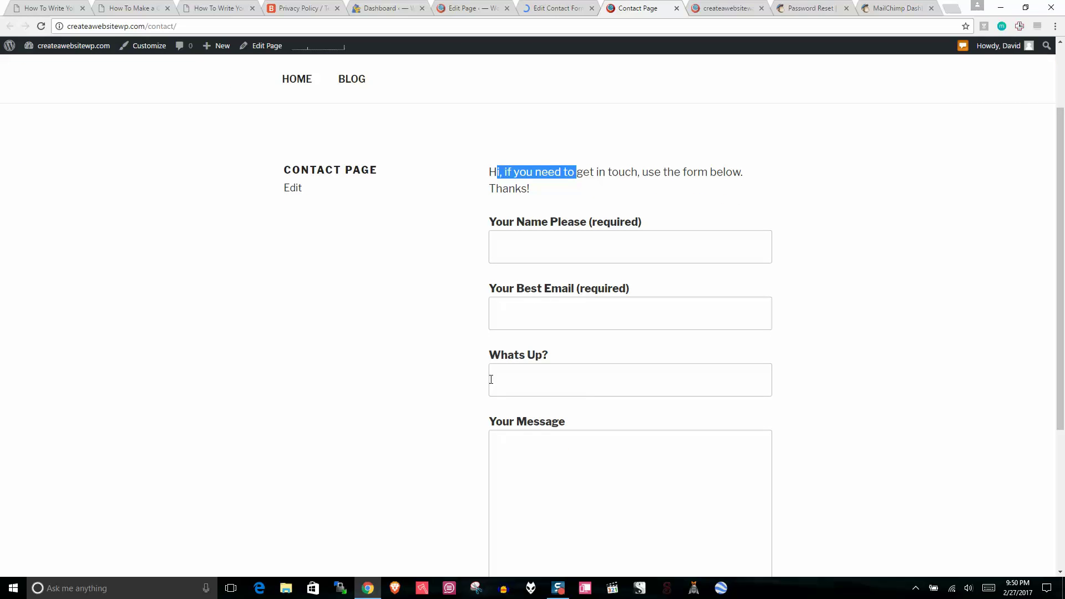
pyautogui.moveTo(1064, 319); pyautogui.dragTo(1064, 217)
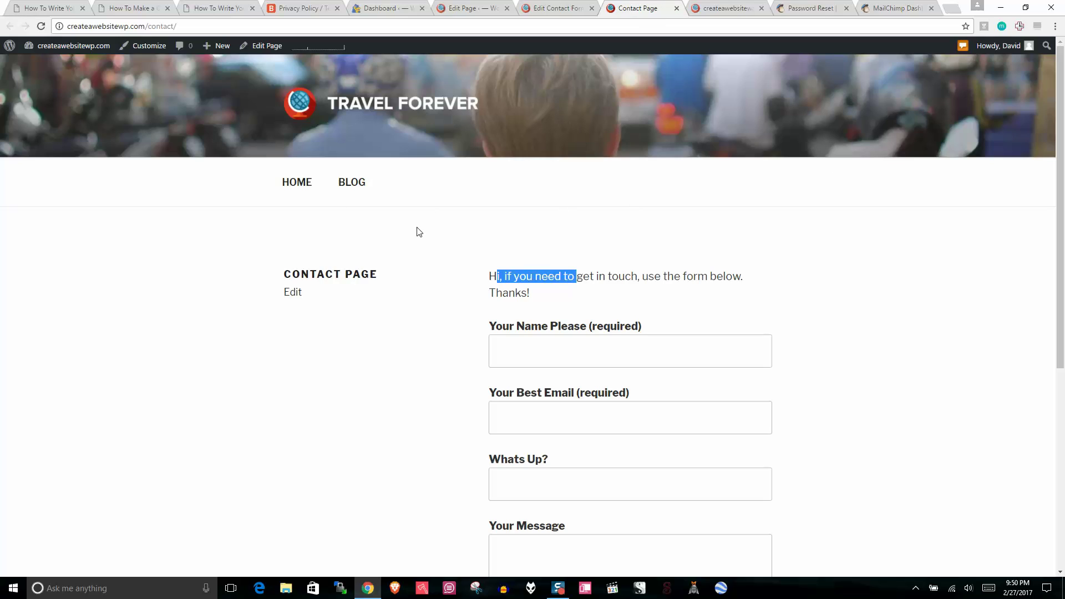
# Step: Close the live Contact Page, home page and contact form editor tabs
pyautogui.click(676, 9)
pyautogui.click(677, 14)
pyautogui.click(677, 8)
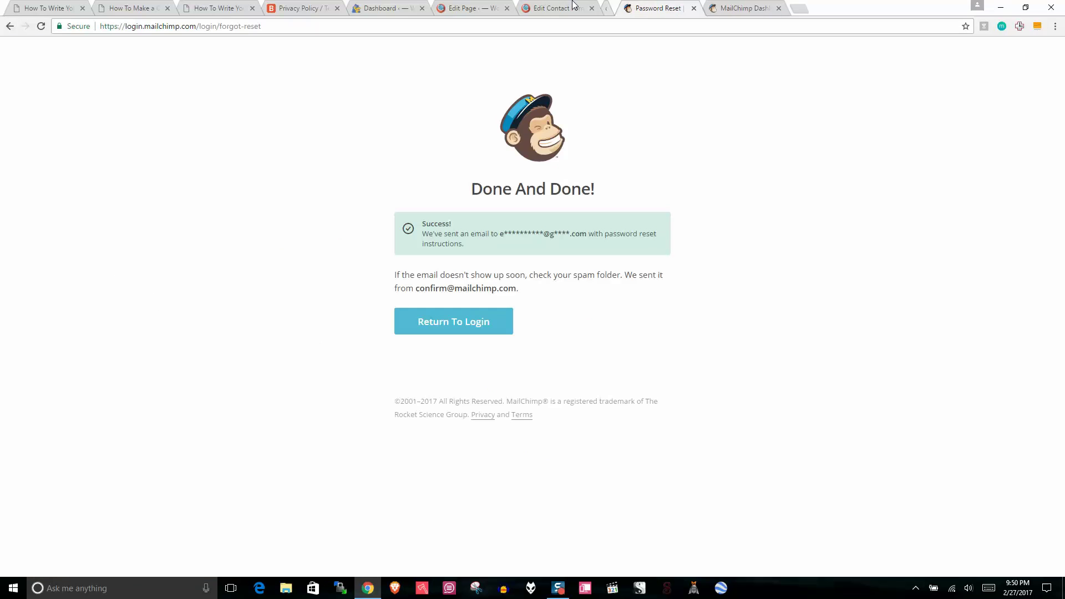
pyautogui.click(566, 8)
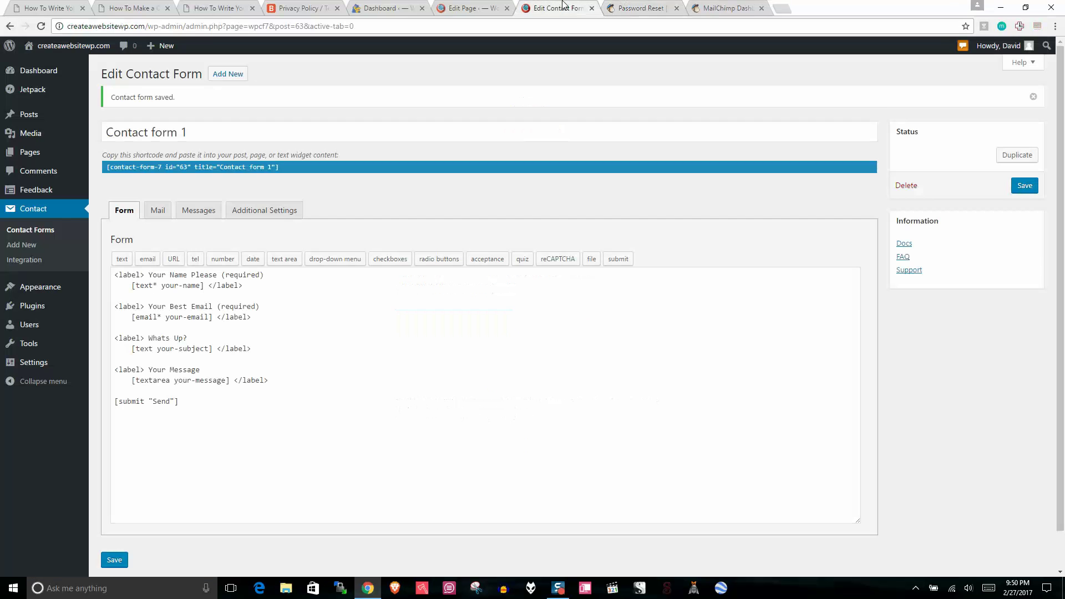
pyautogui.click(591, 8)
pyautogui.click(471, 8)
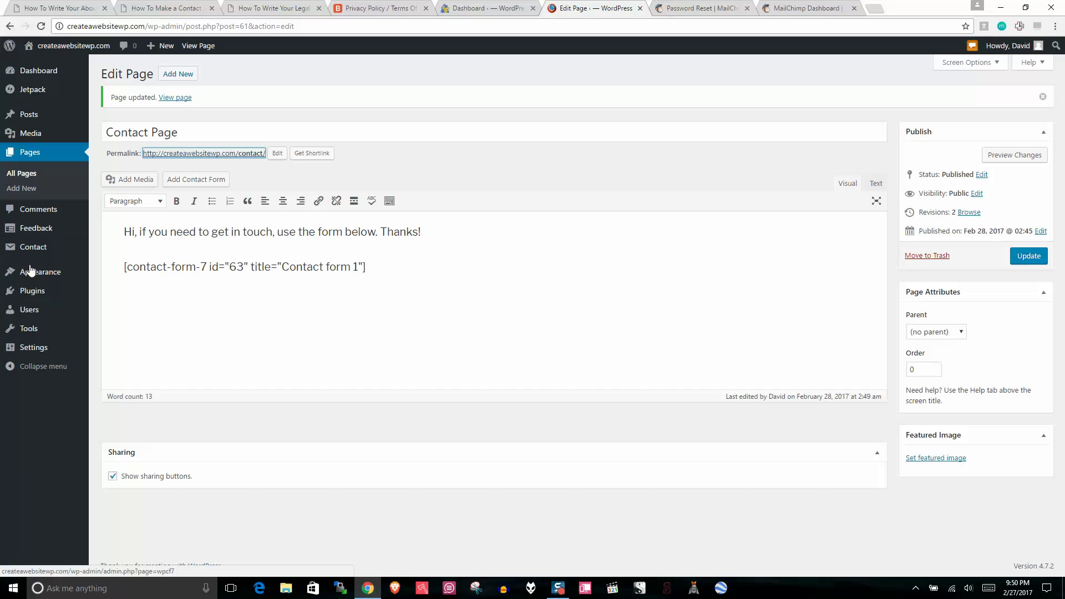
# Step: Add Contact Page and ABOUT PAGE to the Top Menu, place Contact Page after ABOUT PAGE, and save
pyautogui.moveTo(37, 278)
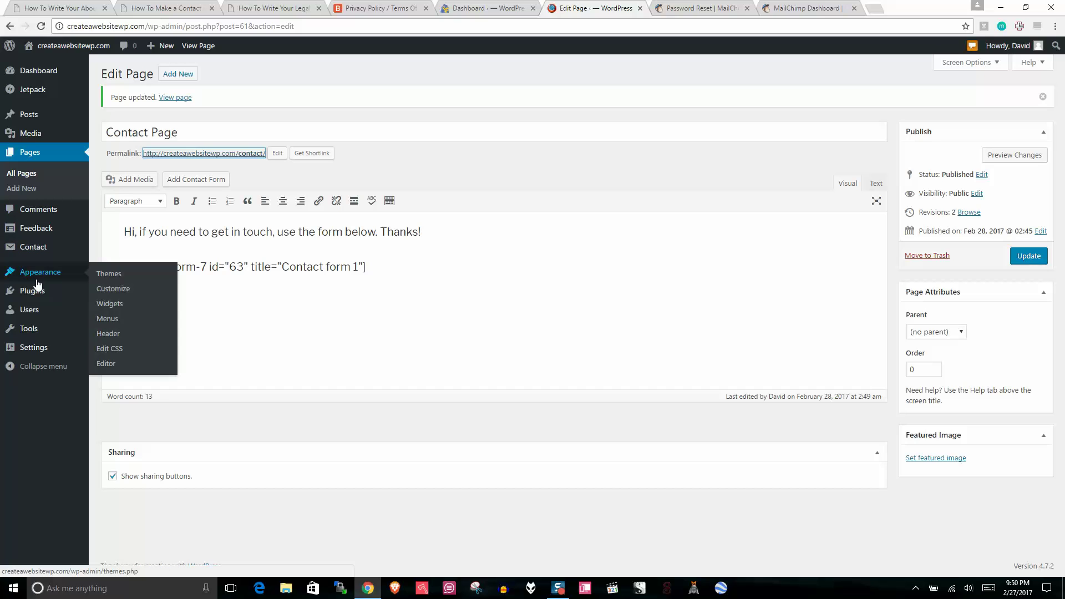
pyautogui.click(106, 320)
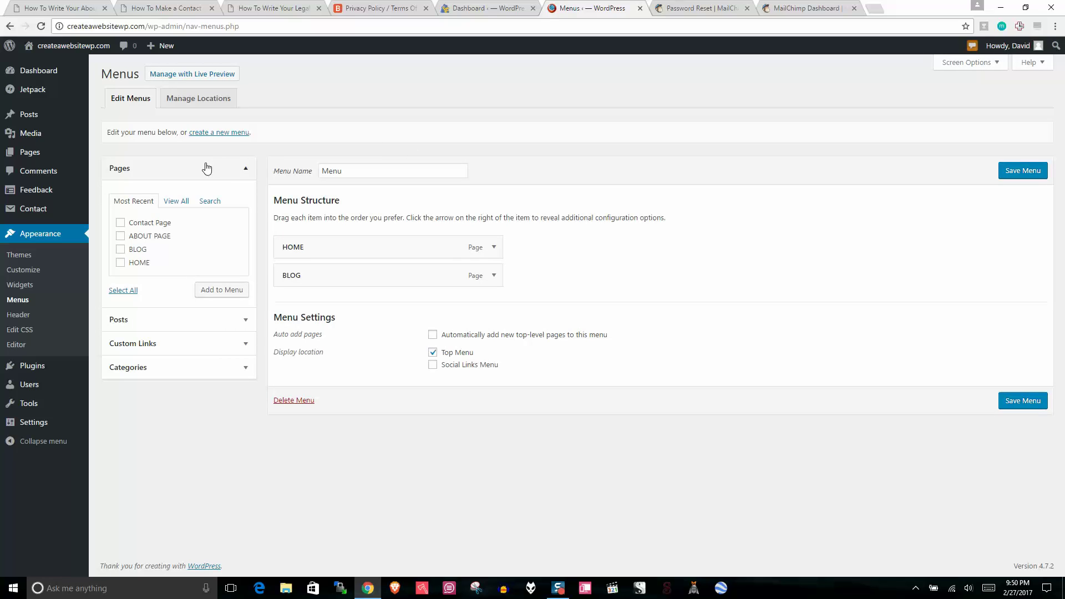
pyautogui.click(120, 223)
pyautogui.click(120, 236)
pyautogui.click(213, 298)
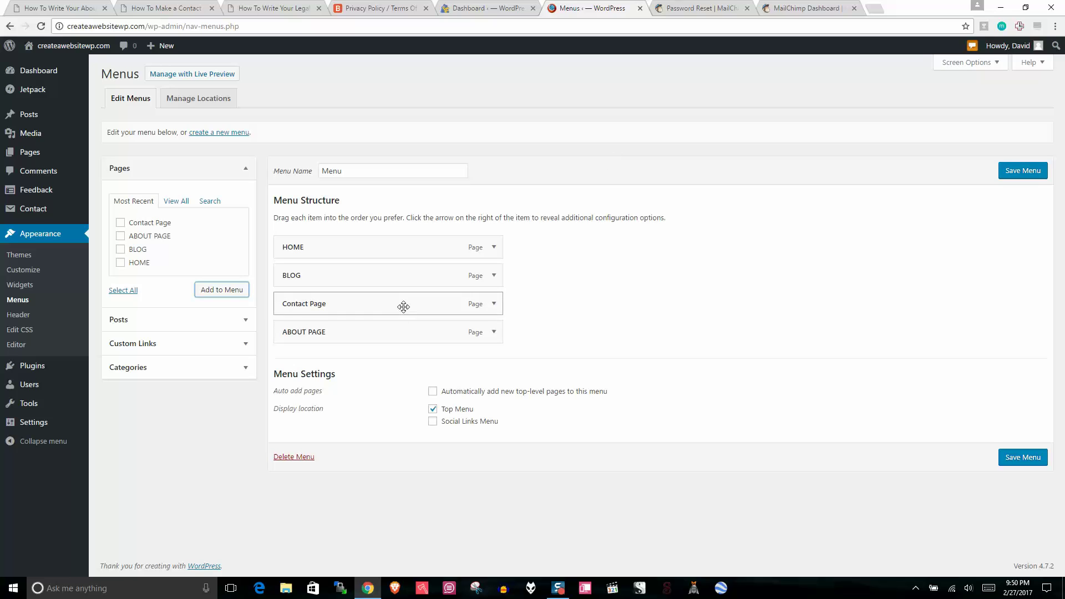
pyautogui.moveTo(405, 305); pyautogui.dragTo(401, 340)
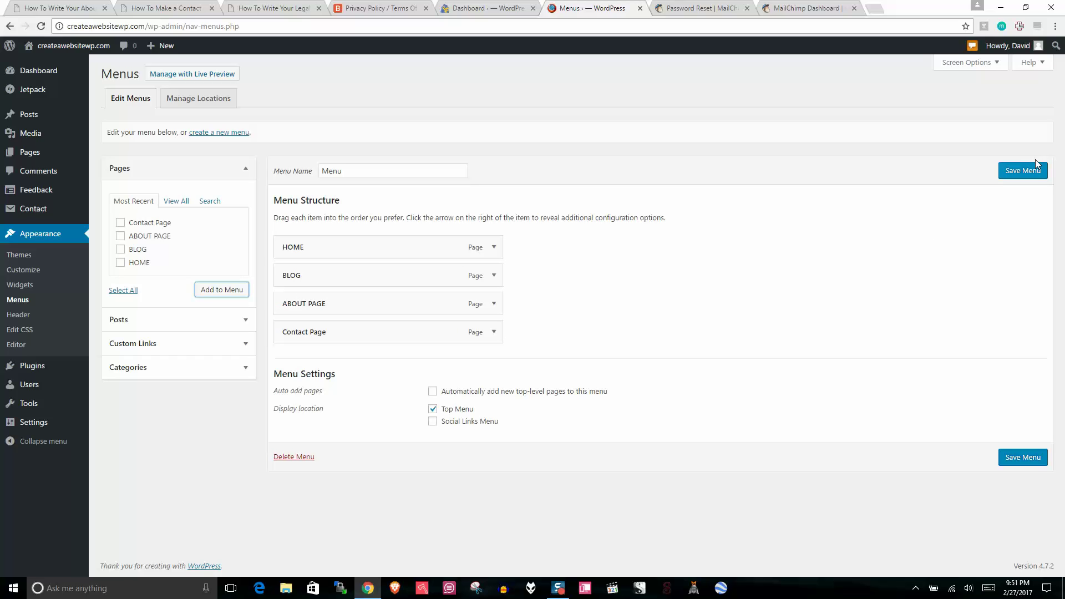
pyautogui.click(1022, 171)
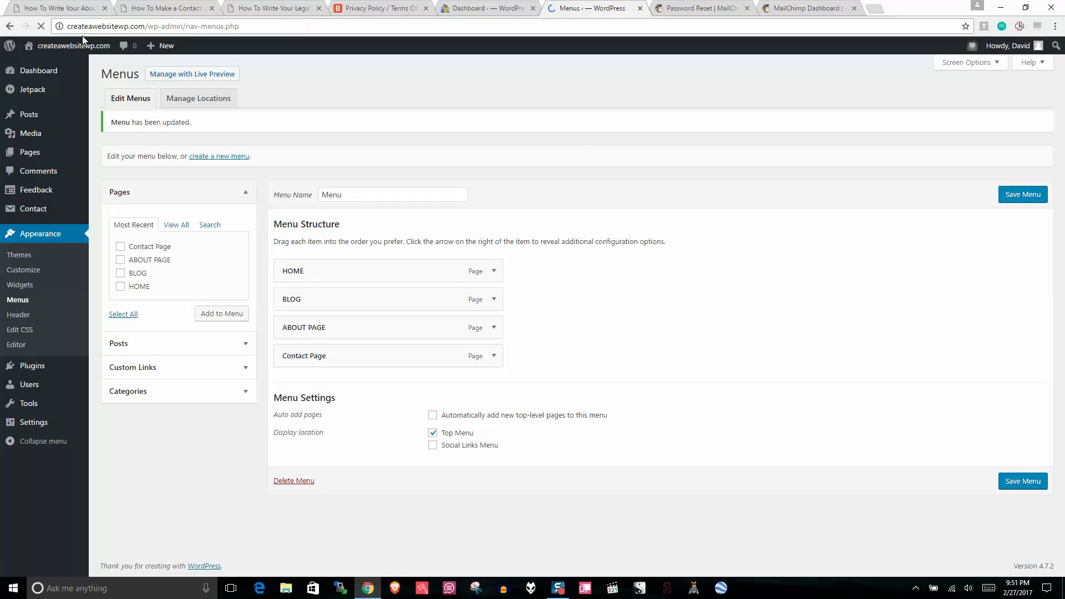
# Step: Check HOME, BLOG, ABOUT PAGE and Contact Page on the live front page, then expand the ABOUT PAGE menu item
pyautogui.rightClick(89, 46)
pyautogui.click(129, 57)
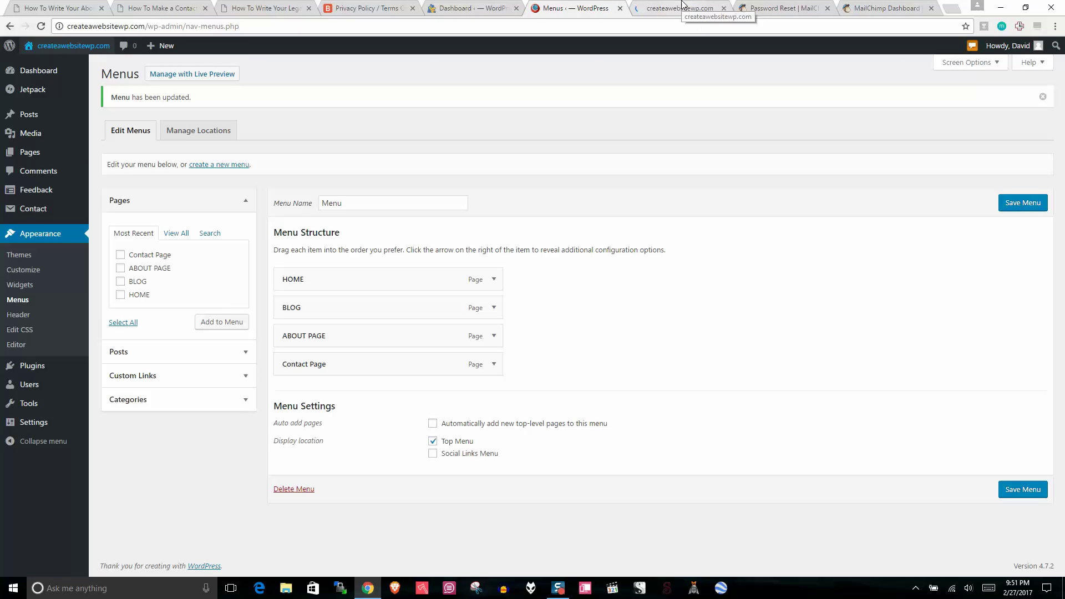
pyautogui.click(682, 6)
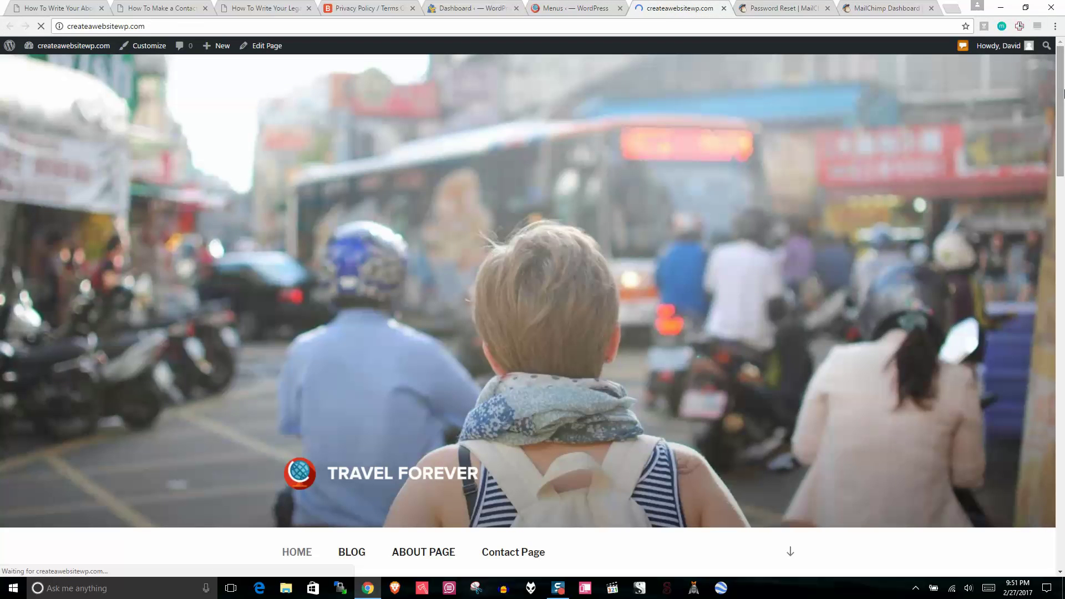
pyautogui.scroll(-3, 818, 243)
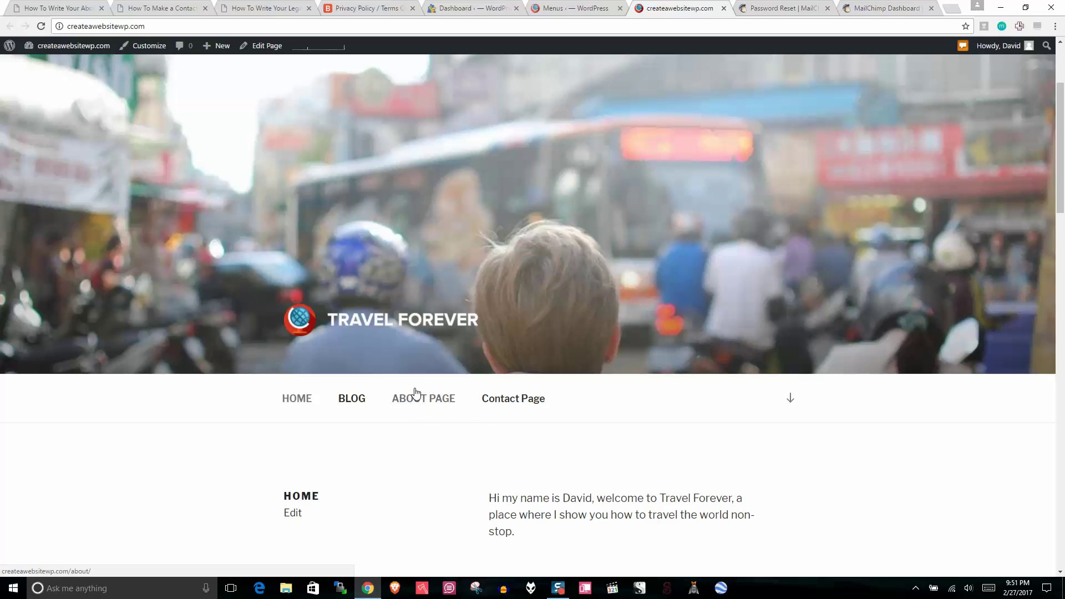
pyautogui.click(577, 8)
pyautogui.click(493, 336)
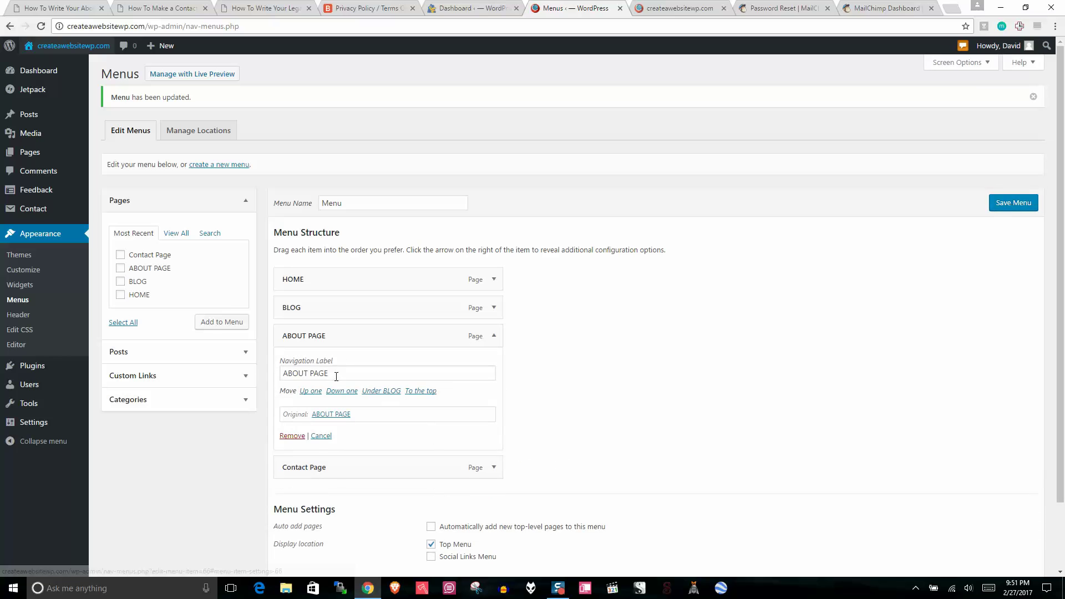
# Step: Rename the menu navigation labels to ABOUT and CONTACT
pyautogui.click(344, 372)
pyautogui.press('BackSpace')
pyautogui.press('BackSpace')
pyautogui.press('BackSpace')
pyautogui.press('BackSpace')
pyautogui.press('BackSpace')
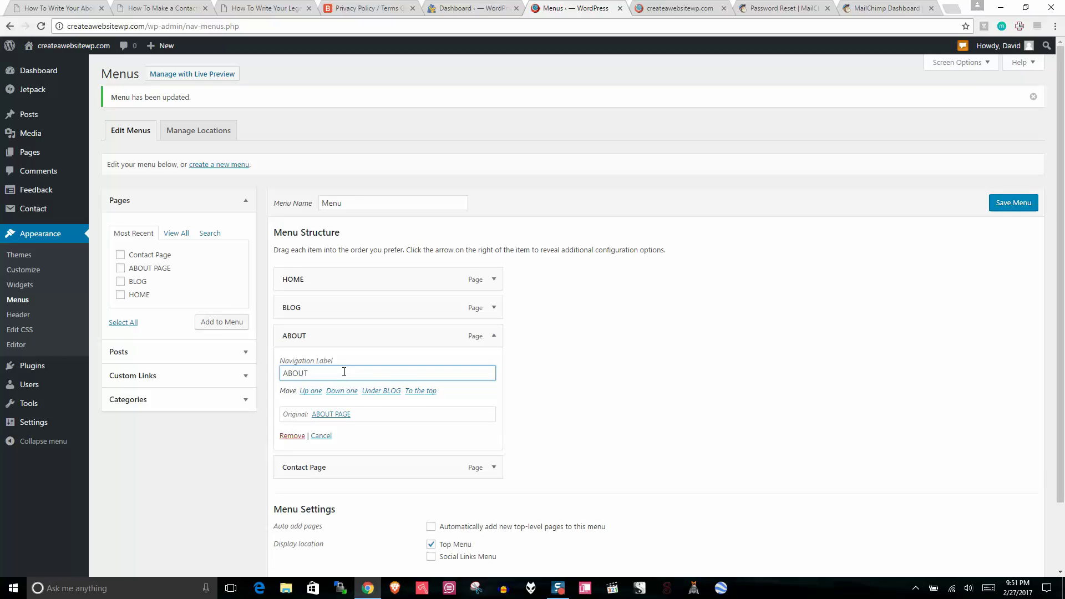
pyautogui.click(493, 335)
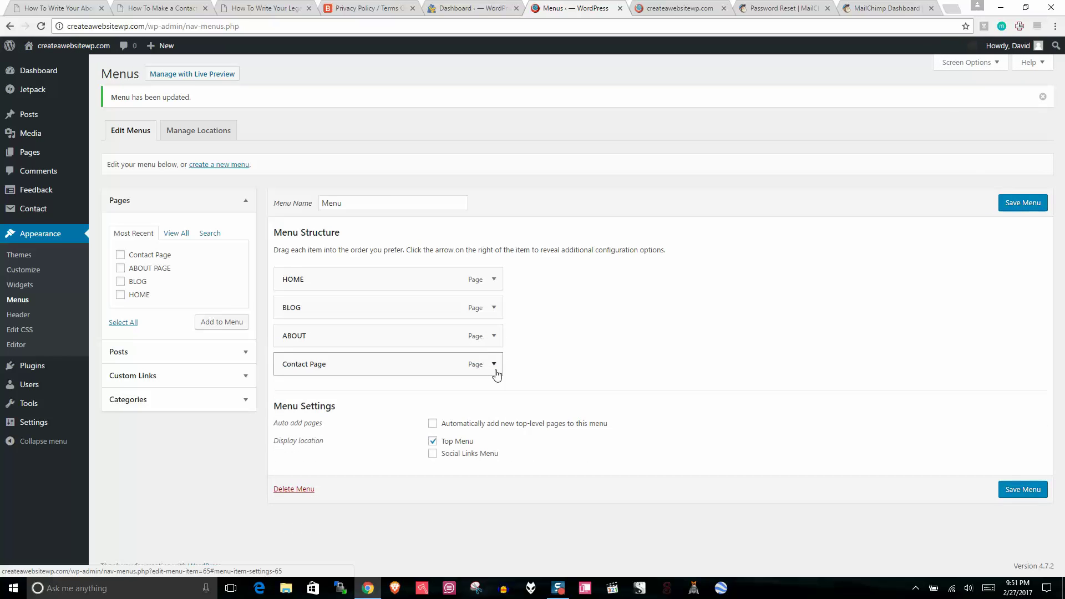
pyautogui.click(494, 363)
pyautogui.click(355, 400)
pyautogui.press('BackSpace')
pyautogui.press('BackSpace')
pyautogui.press('BackSpace')
pyautogui.press('BackSpace')
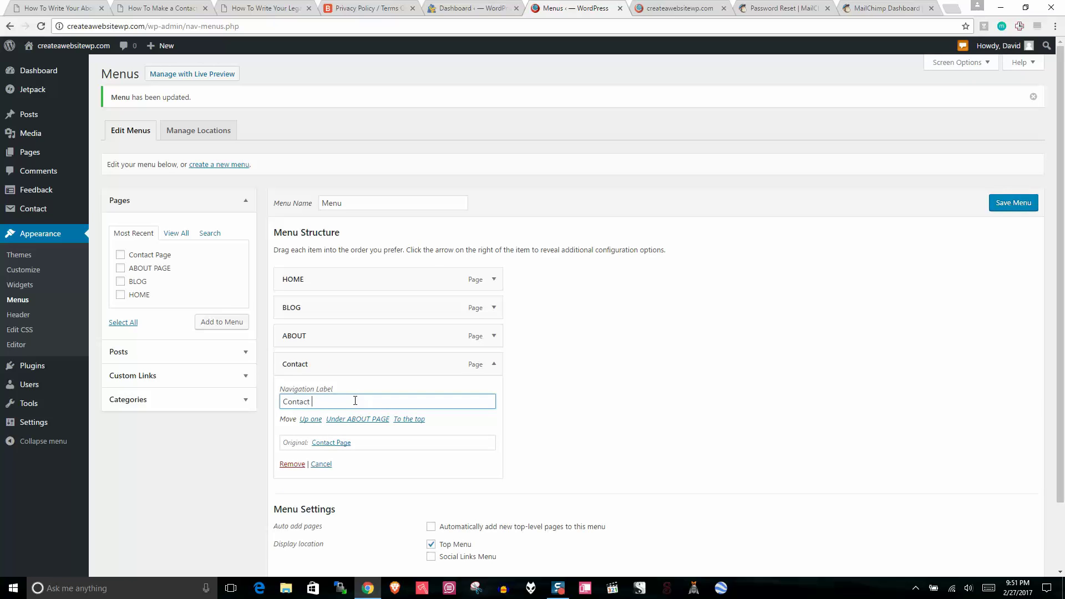
pyautogui.press('BackSpace')
pyautogui.press('BackSpace')
pyautogui.press('BackSpace')
pyautogui.press('BackSpace')
pyautogui.press('BackSpace')
pyautogui.write('CONTACT')
pyautogui.click(533, 397)
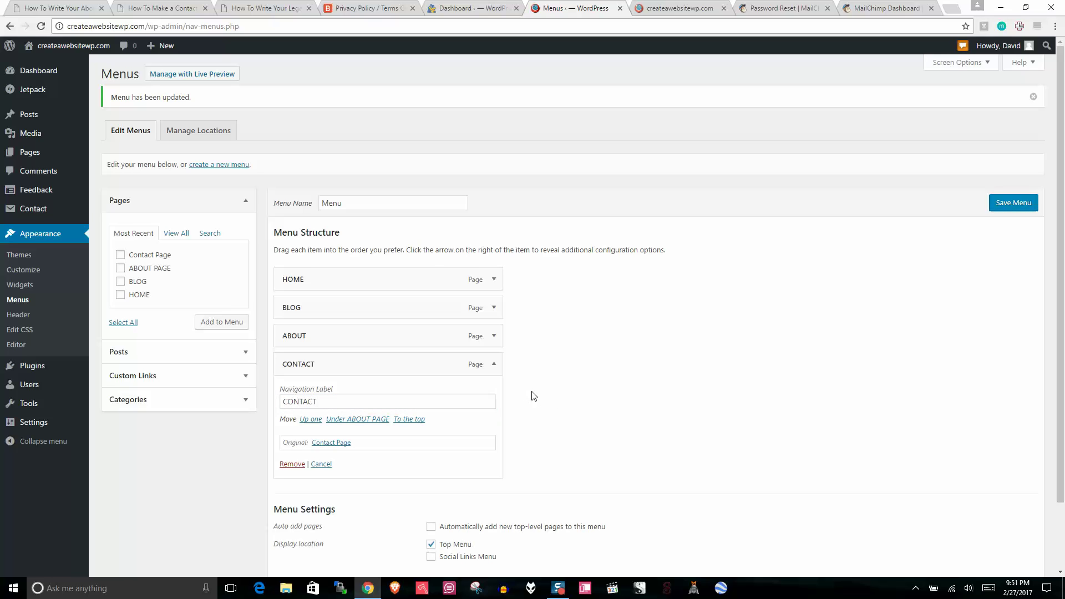
pyautogui.click(494, 367)
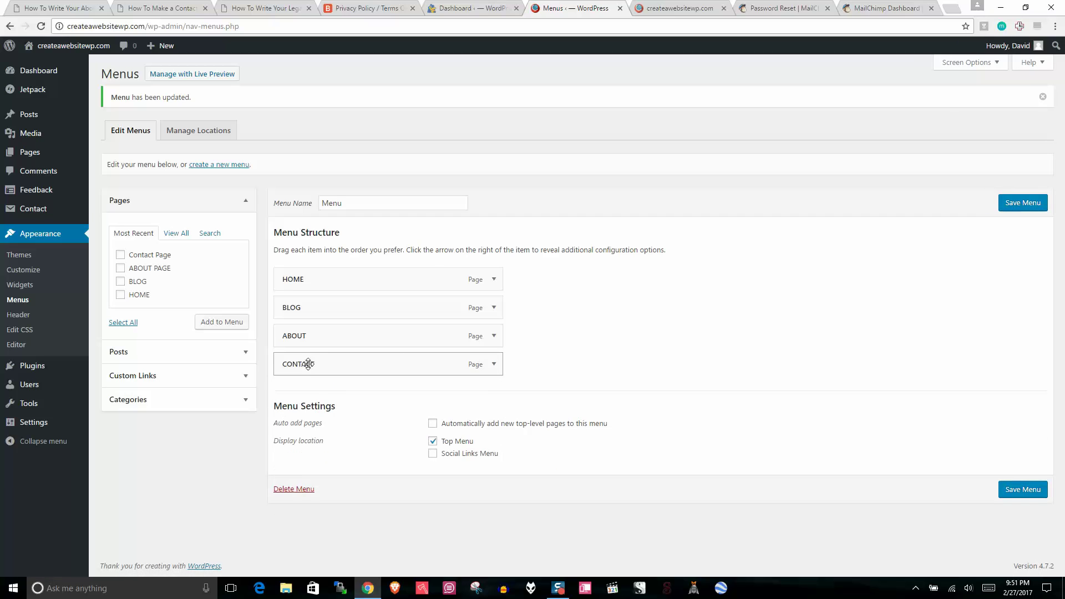
# Step: Nest CONTACT as a sub-item under ABOUT and reopen the live site to check the dropdown
pyautogui.moveTo(311, 365); pyautogui.dragTo(346, 366)
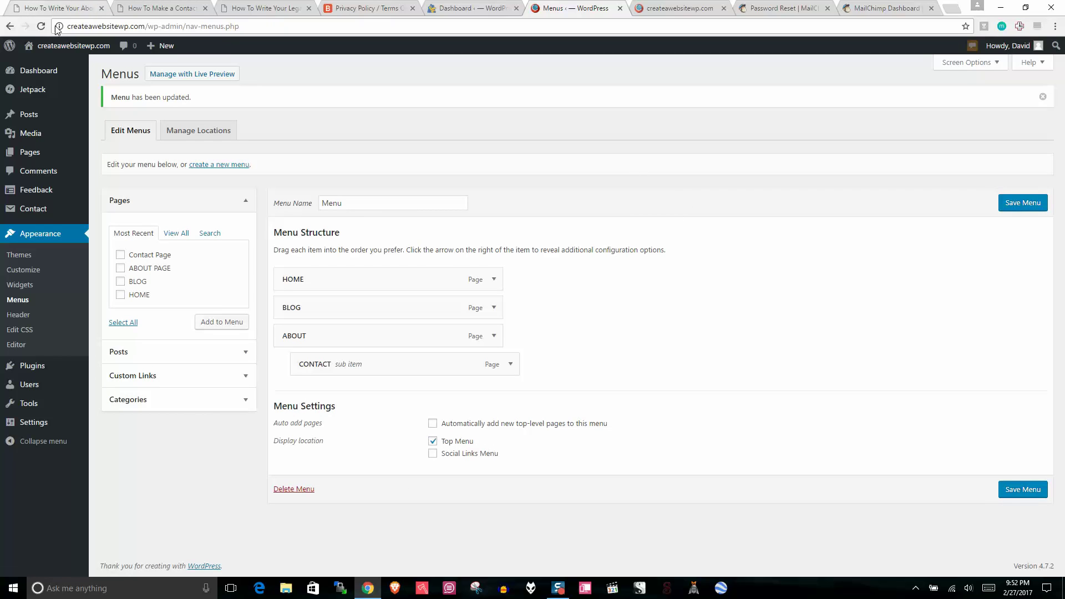
pyautogui.click(723, 8)
pyautogui.rightClick(71, 46)
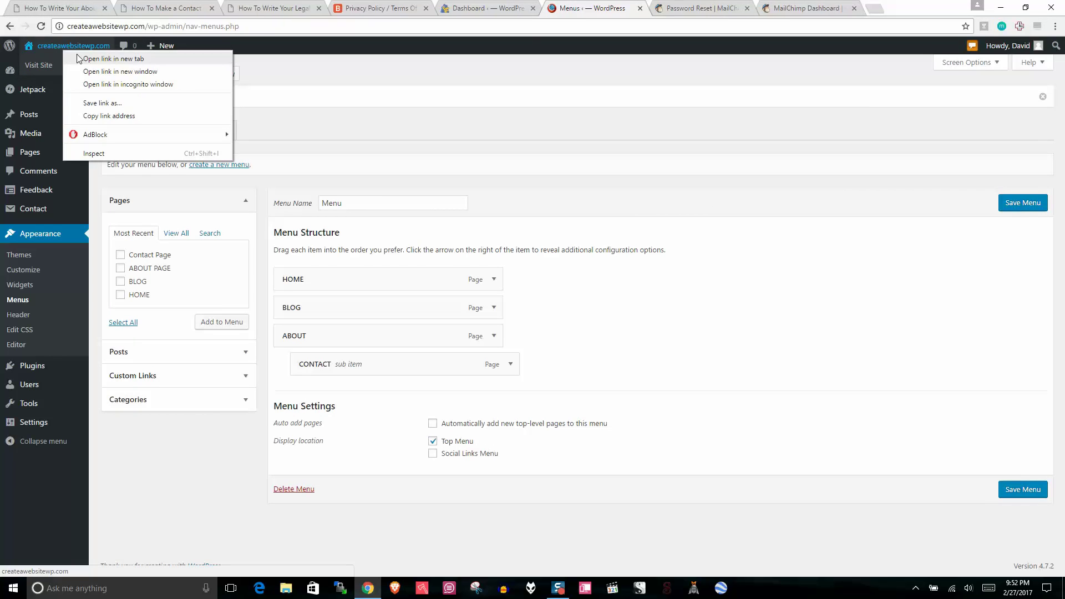
pyautogui.click(97, 57)
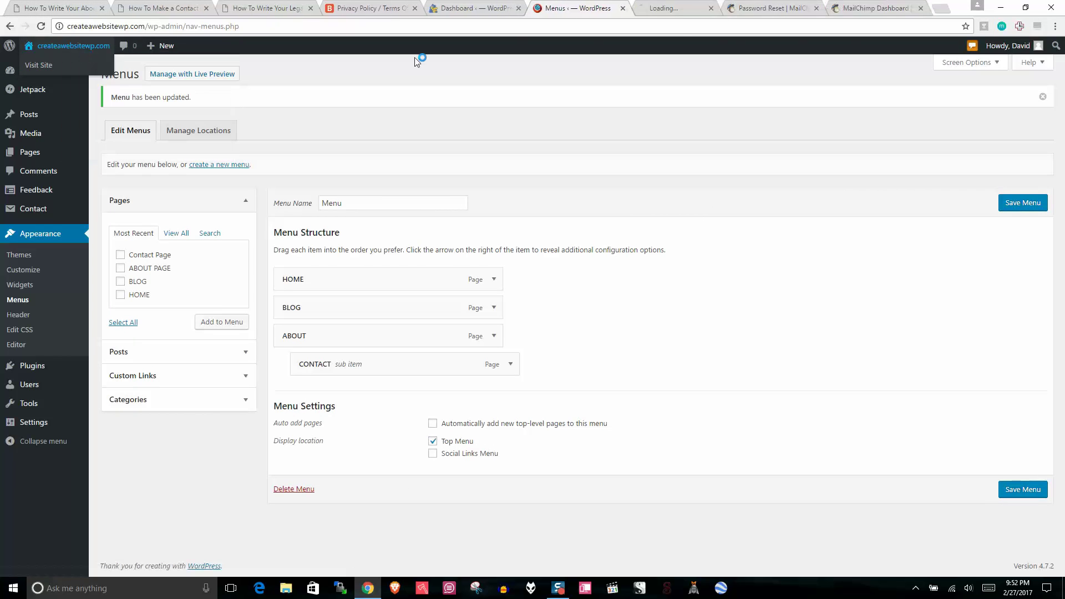
pyautogui.click(667, 6)
pyautogui.moveTo(1062, 122); pyautogui.dragTo(1063, 170)
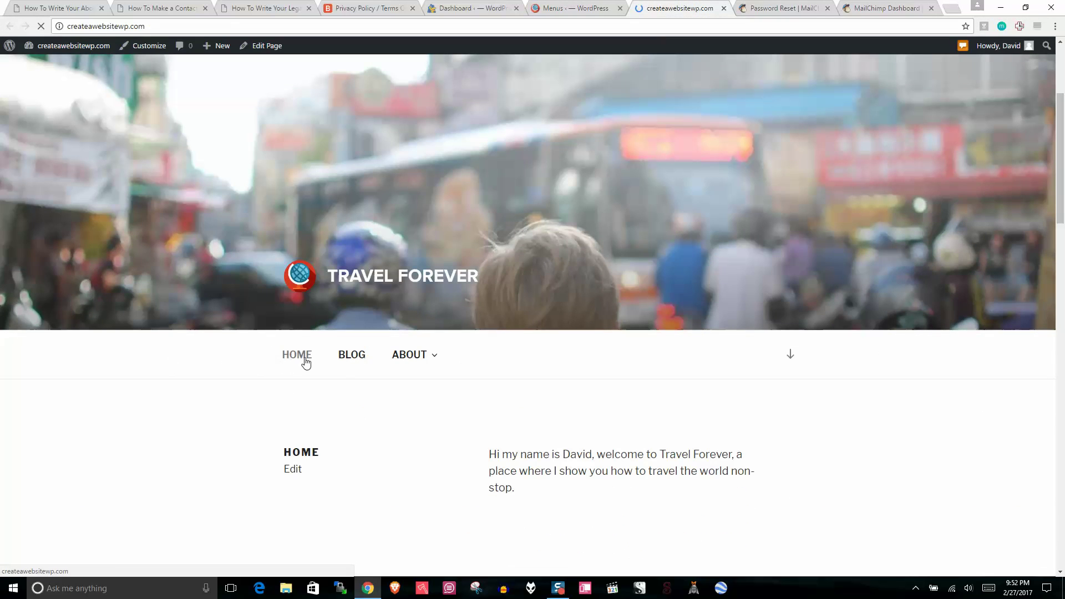
pyautogui.moveTo(427, 366)
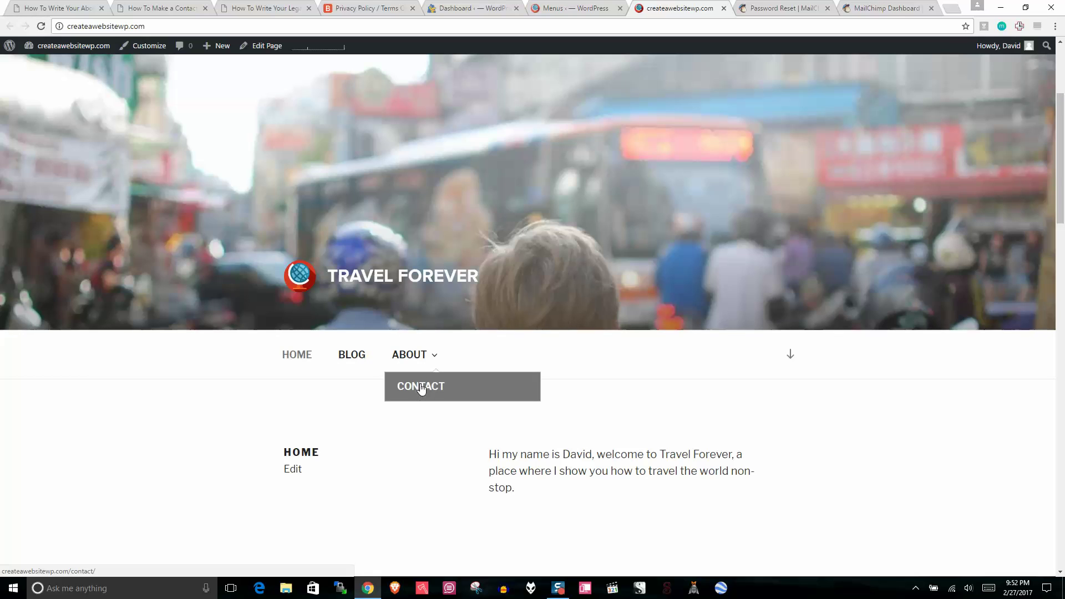
# Step: Move CONTACT back to the menu's top level, adjust its navigation label, and save the menu
pyautogui.click(724, 8)
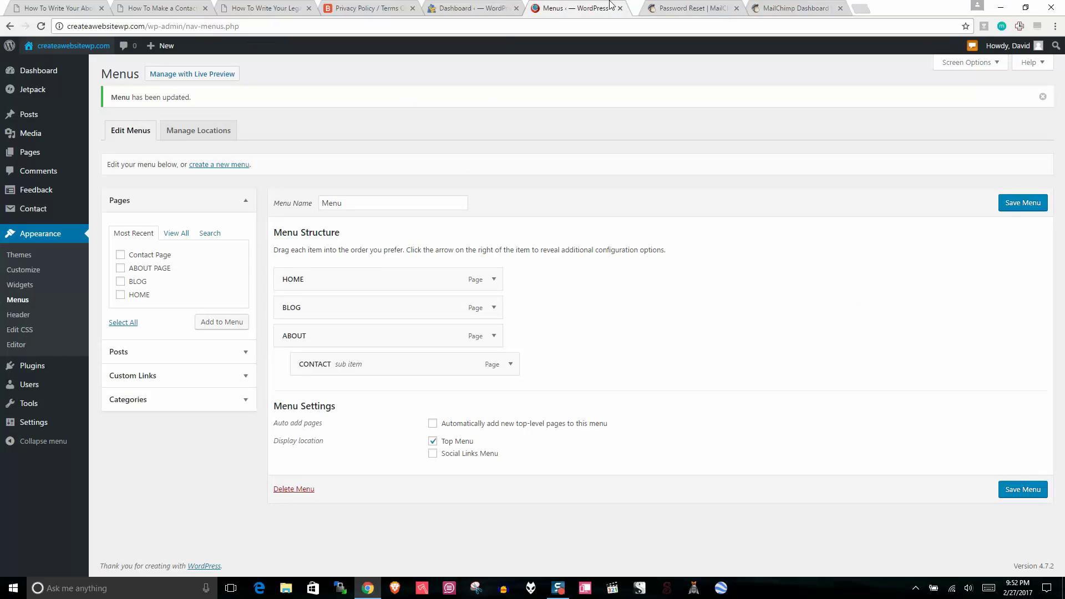
pyautogui.moveTo(362, 365)
pyautogui.mouseDown()
pyautogui.moveTo(359, 380)
pyautogui.moveTo(355, 371)
pyautogui.mouseUp()
pyautogui.click(491, 366)
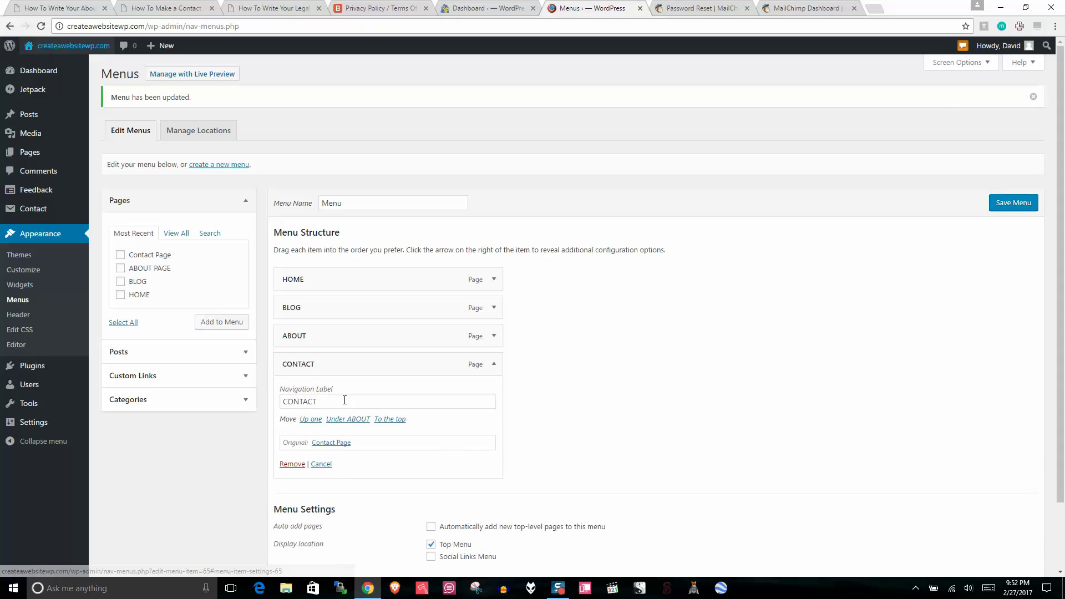
pyautogui.click(344, 400)
pyautogui.press('BackSpace')
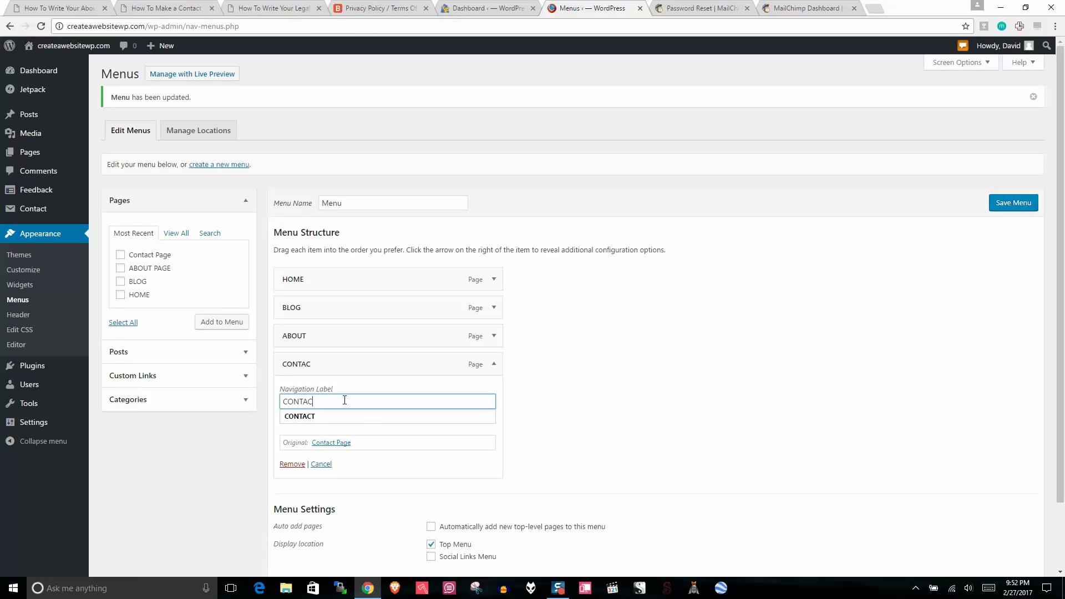
pyautogui.write('T US')
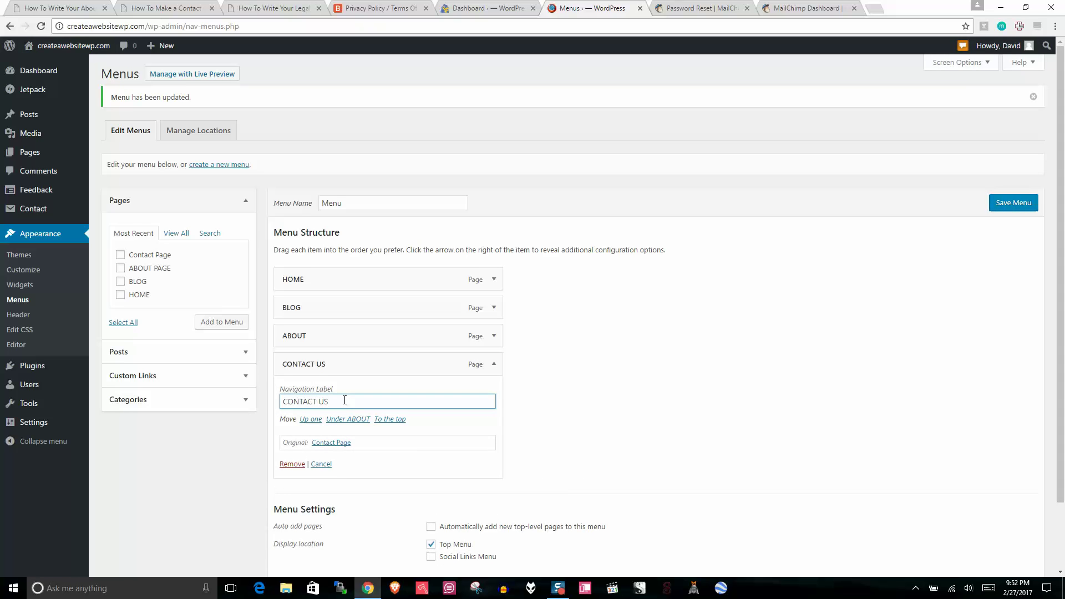
pyautogui.press('BackSpace')
pyautogui.click(701, 354)
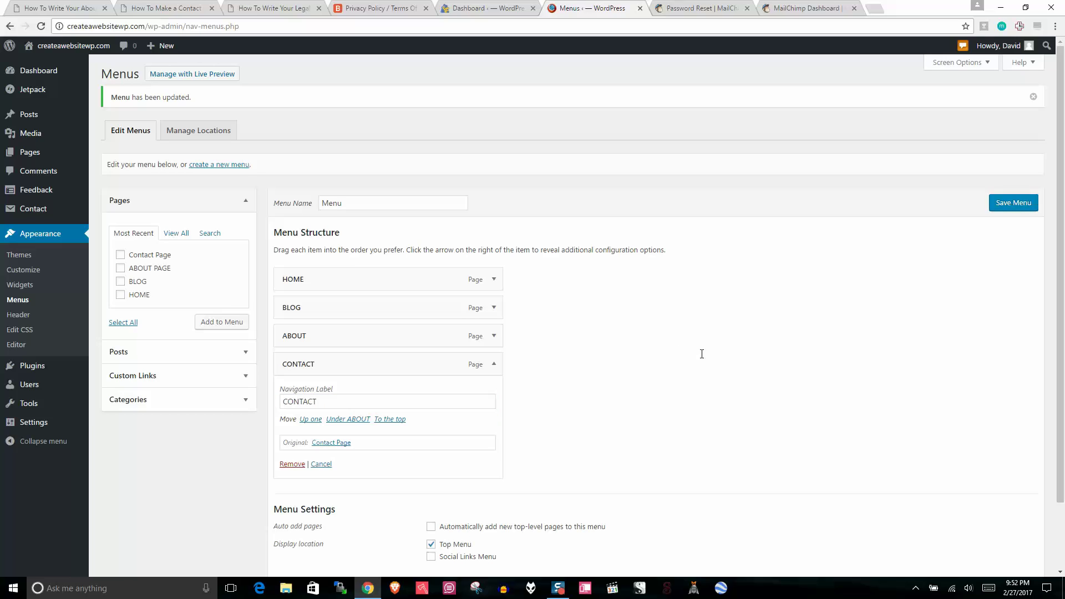
pyautogui.click(1003, 209)
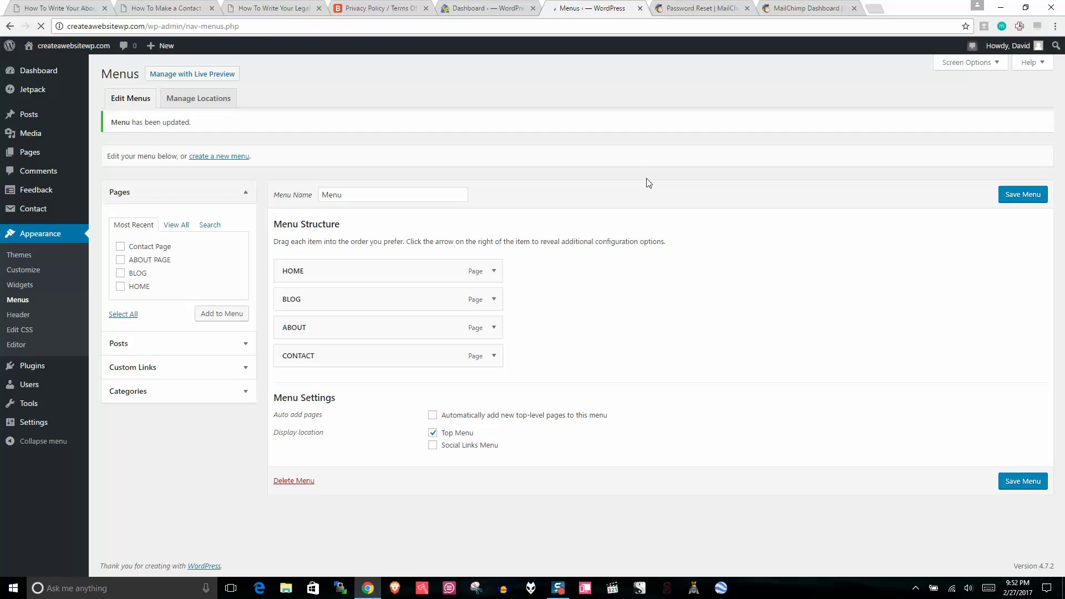
# Step: Open the live site in a new tab to confirm the HOME, BLOG, ABOUT, CONTACT menu
pyautogui.rightClick(75, 46)
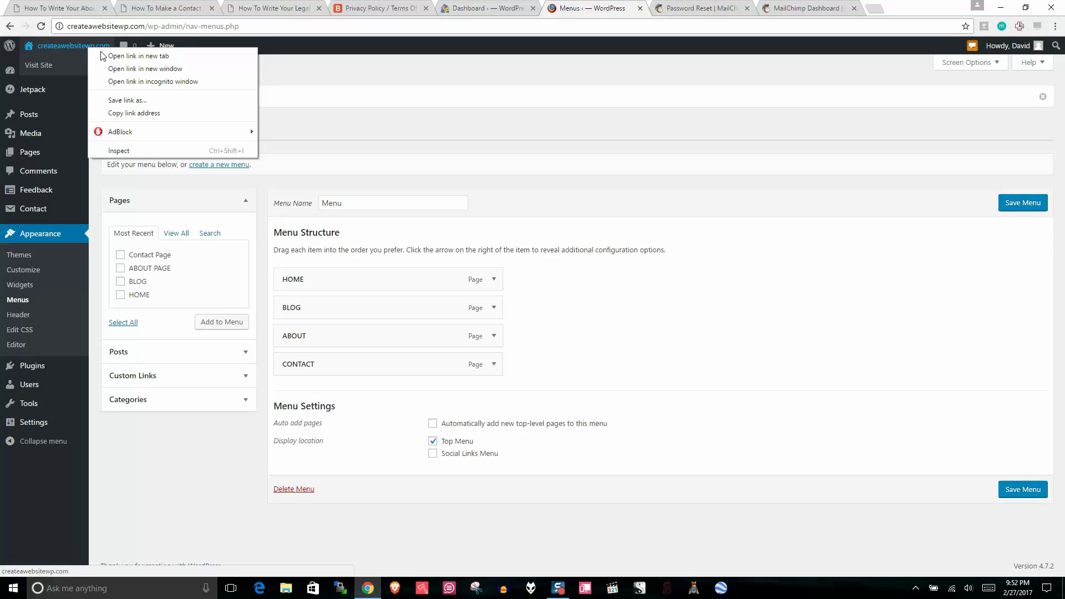
pyautogui.click(105, 55)
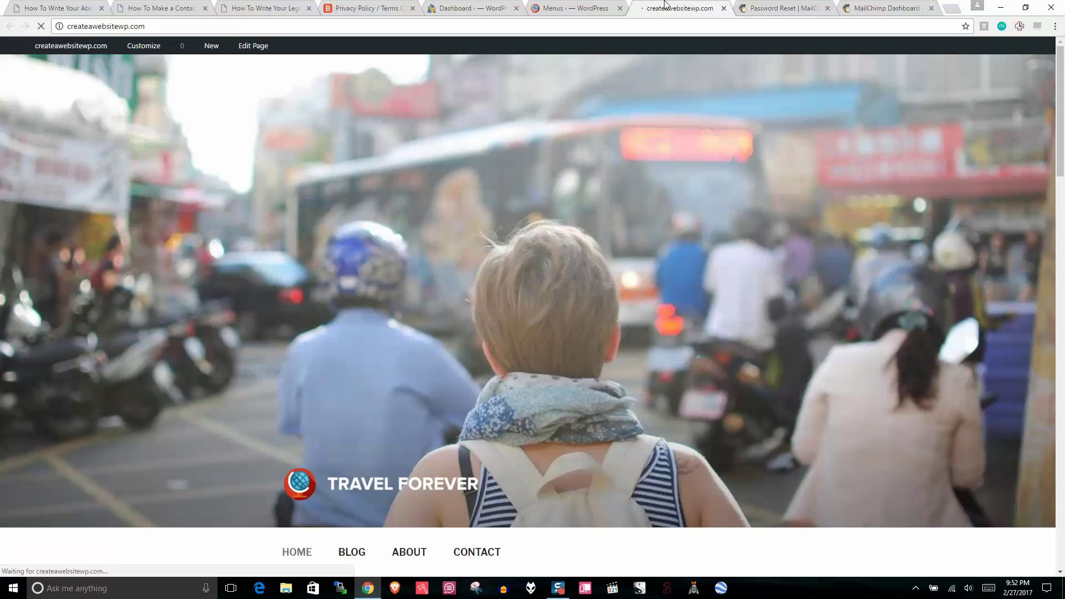
pyautogui.click(660, 16)
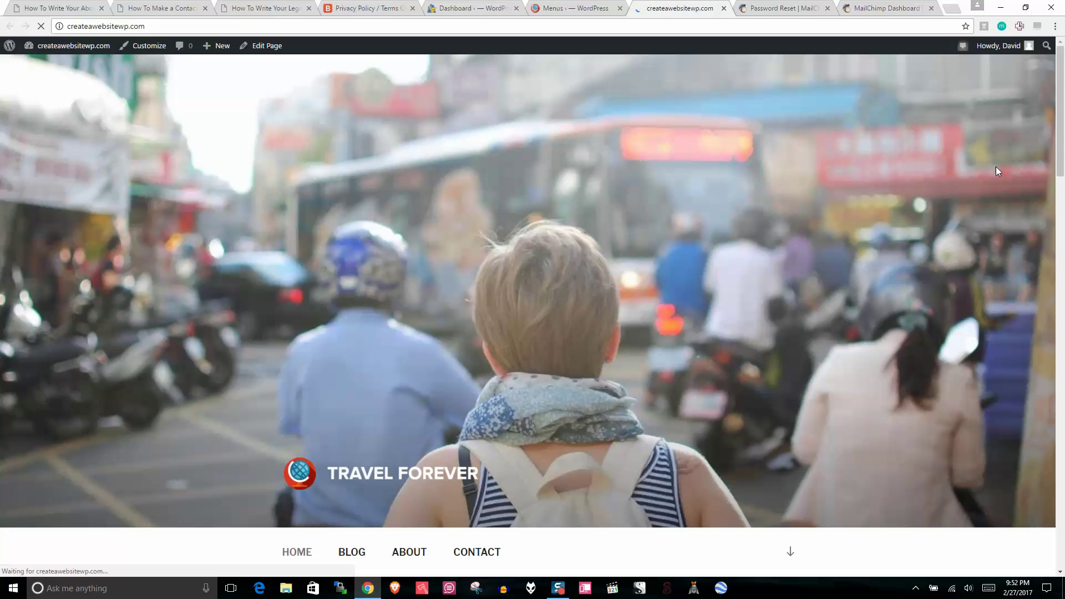
pyautogui.scroll(-2, 1059, 116)
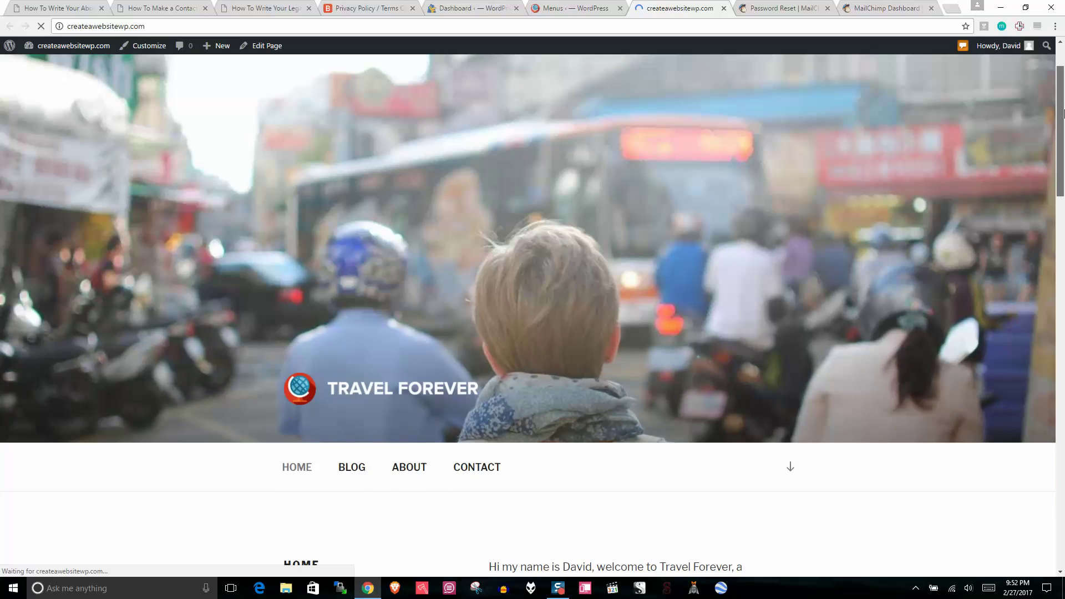
pyautogui.scroll(-5, 1062, 119)
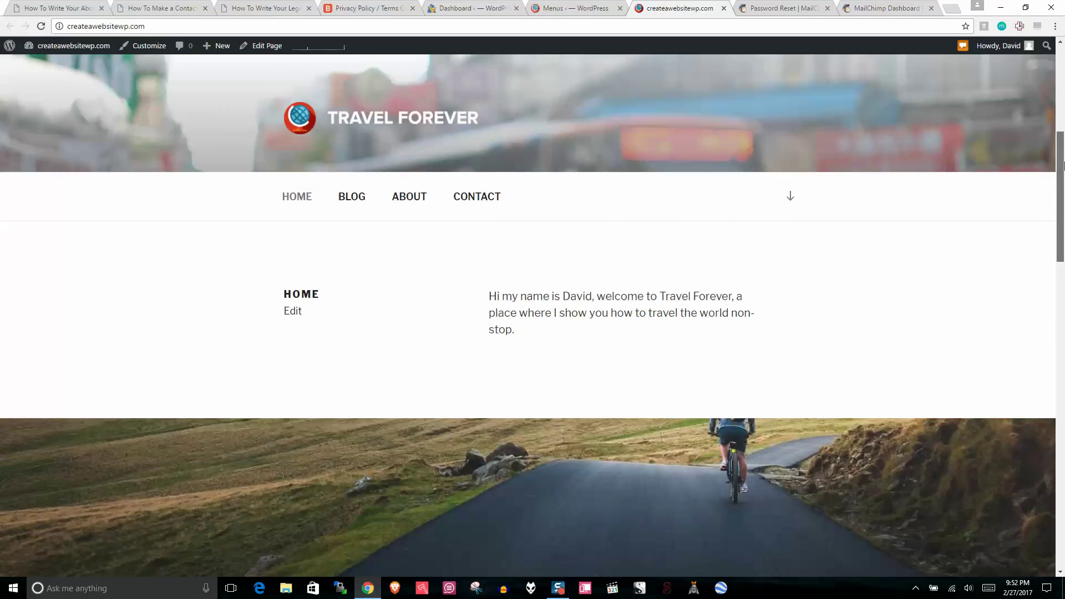
pyautogui.scroll(6, 1031, 105)
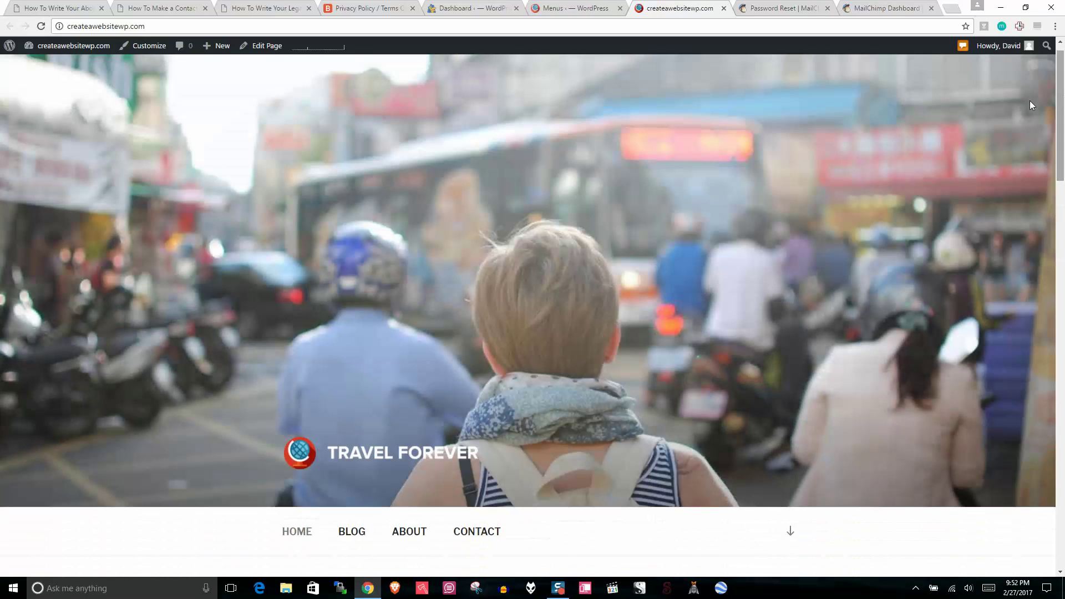
pyautogui.click(723, 8)
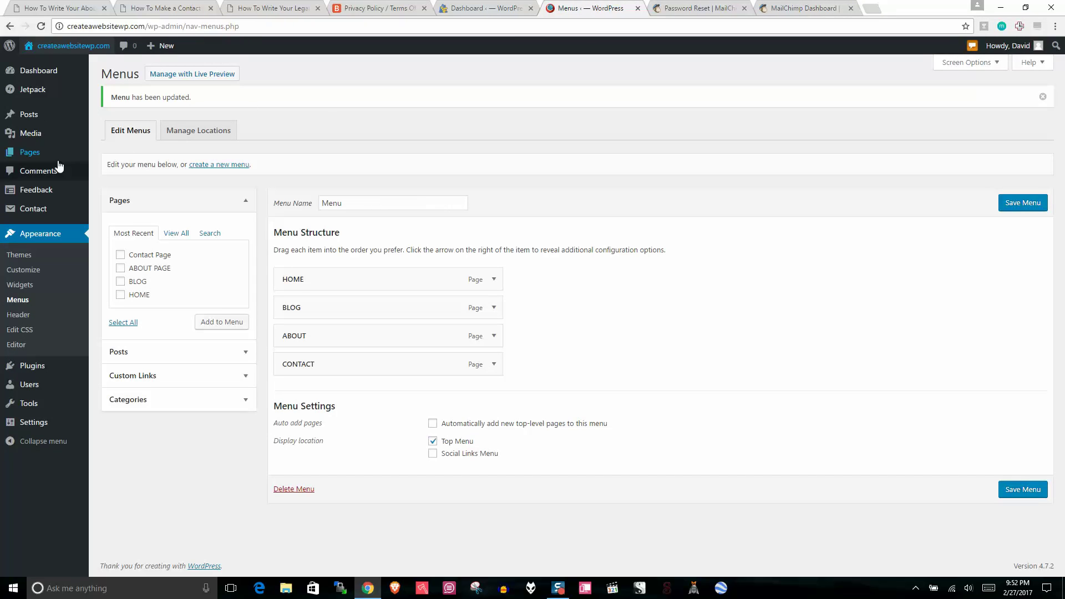
# Step: Create a new page titled 'PRIVACY POLICY, TERMS OF USE AND DISCLOSURES' after checking the legal pages article
pyautogui.click(30, 152)
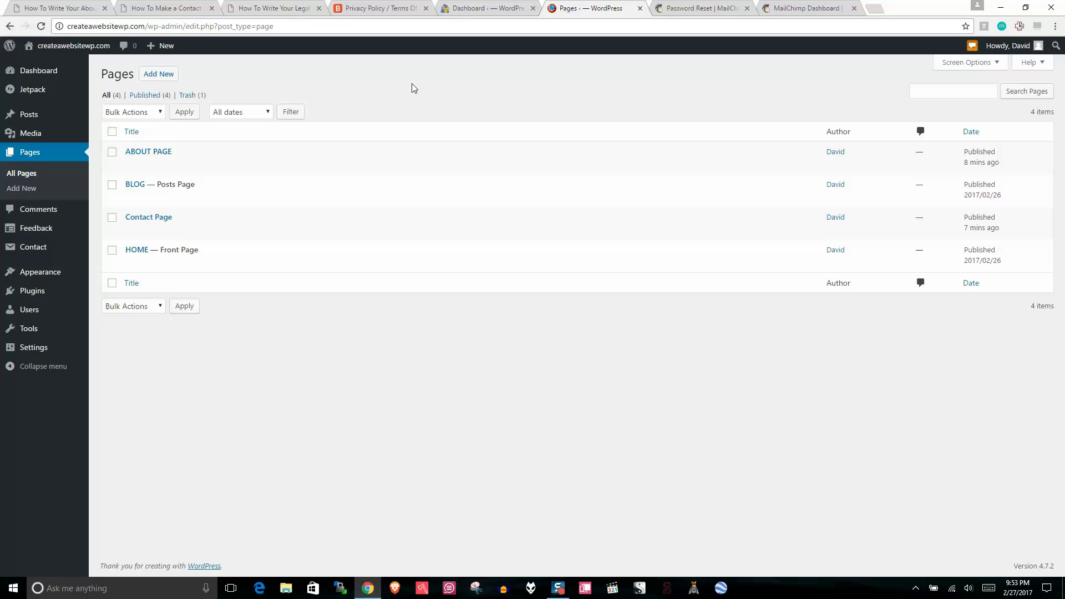
pyautogui.click(159, 74)
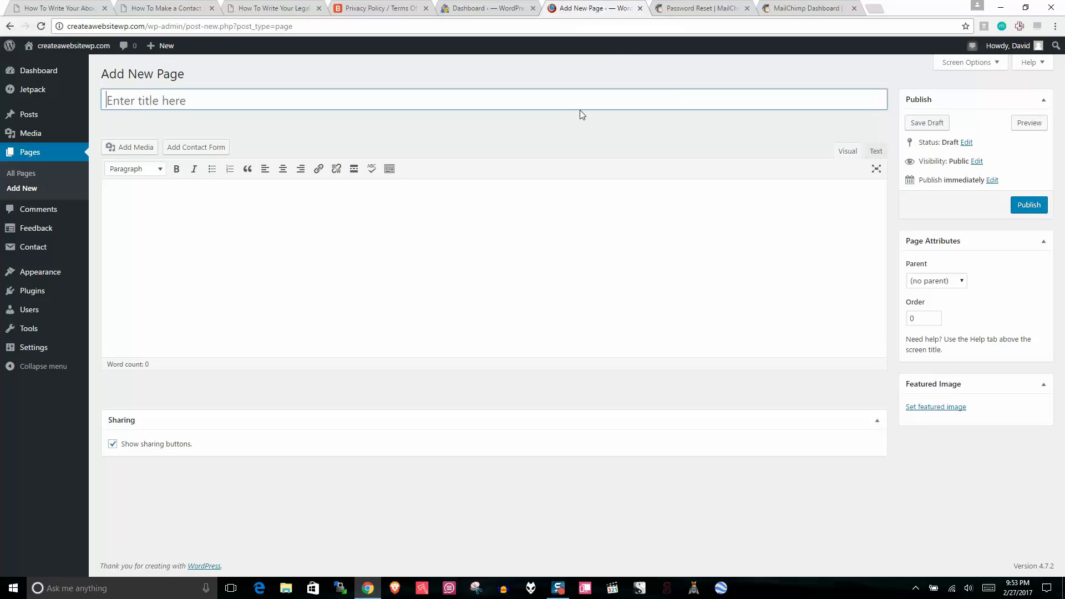
pyautogui.click(264, 6)
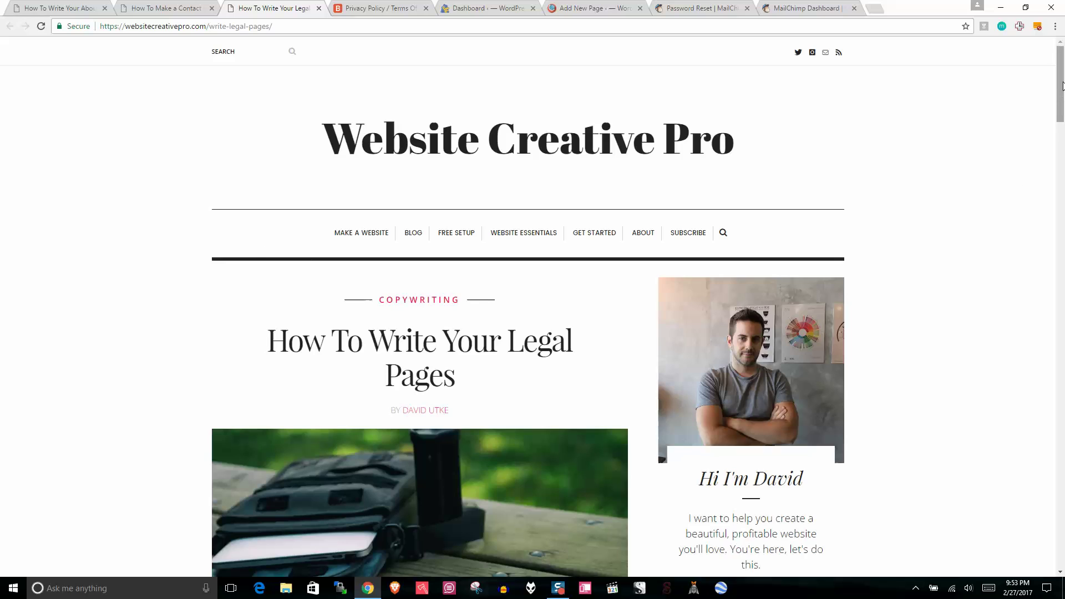
pyautogui.click(1062, 140)
pyautogui.moveTo(1062, 138); pyautogui.dragTo(1061, 106)
pyautogui.click(501, 7)
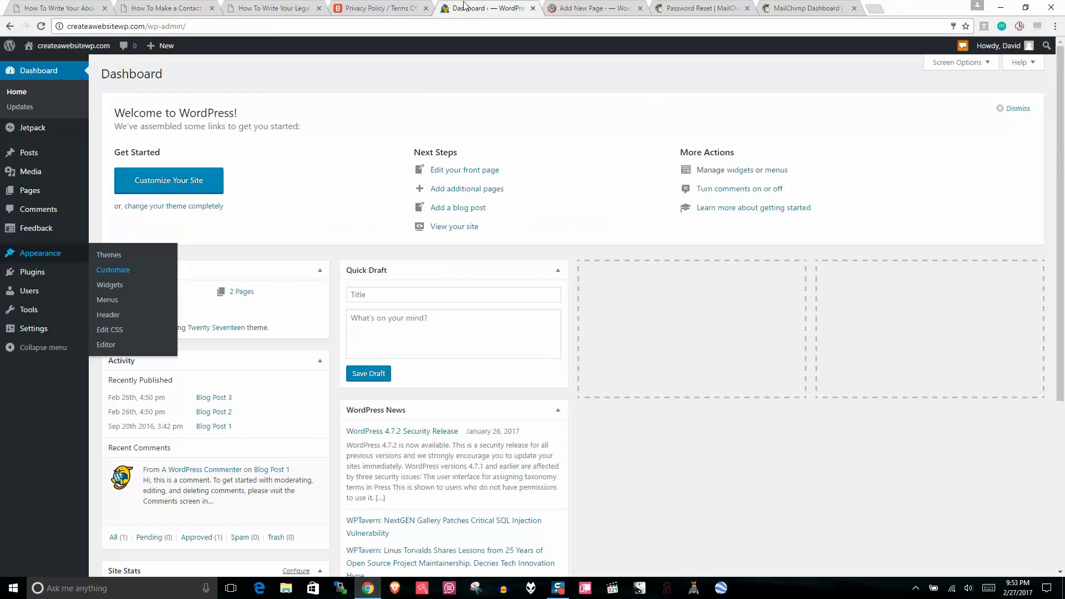
pyautogui.click(622, 7)
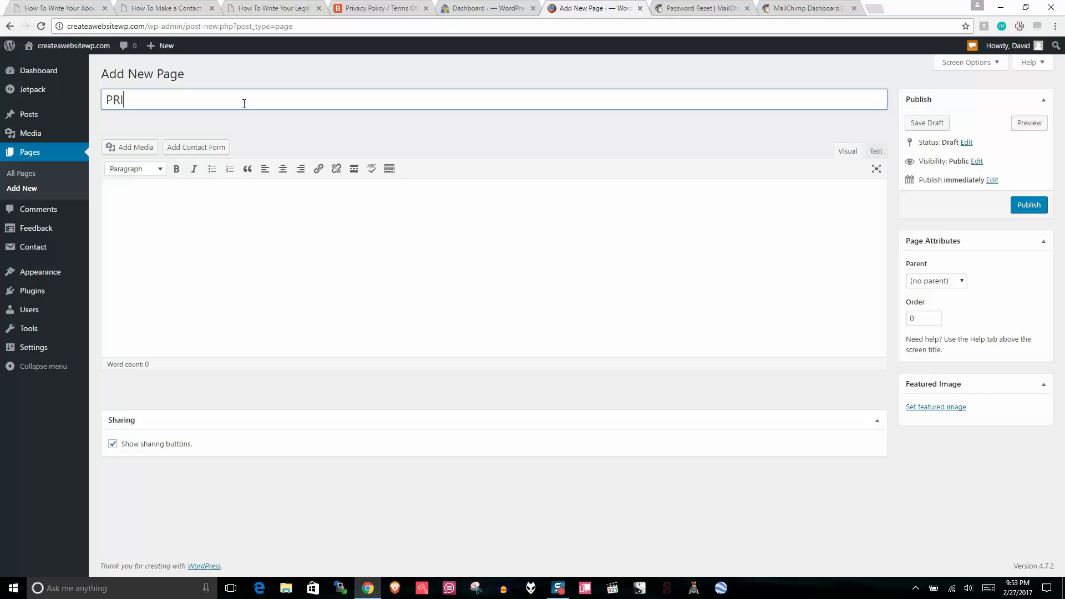
pyautogui.write('PRIVACY POLICY, TERMS O')
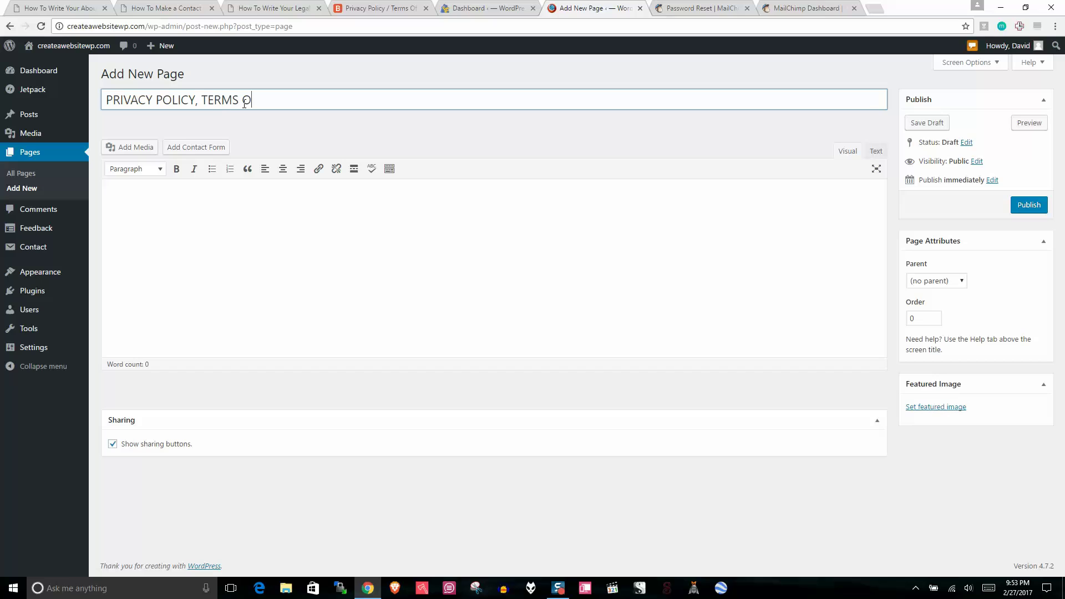
pyautogui.write('F USE AND DISCLOSURES')
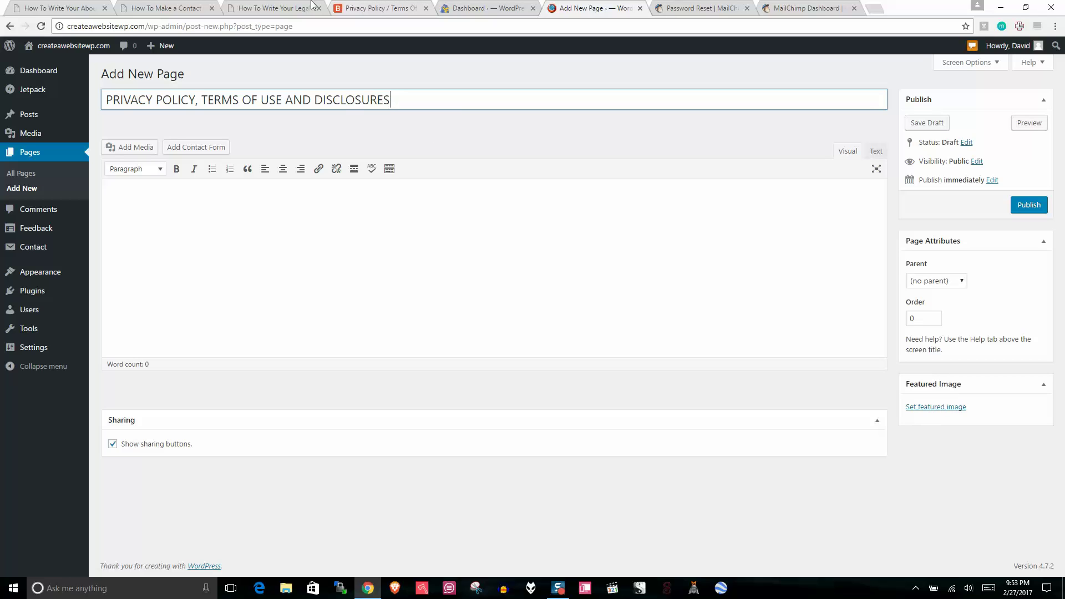
pyautogui.click(366, 8)
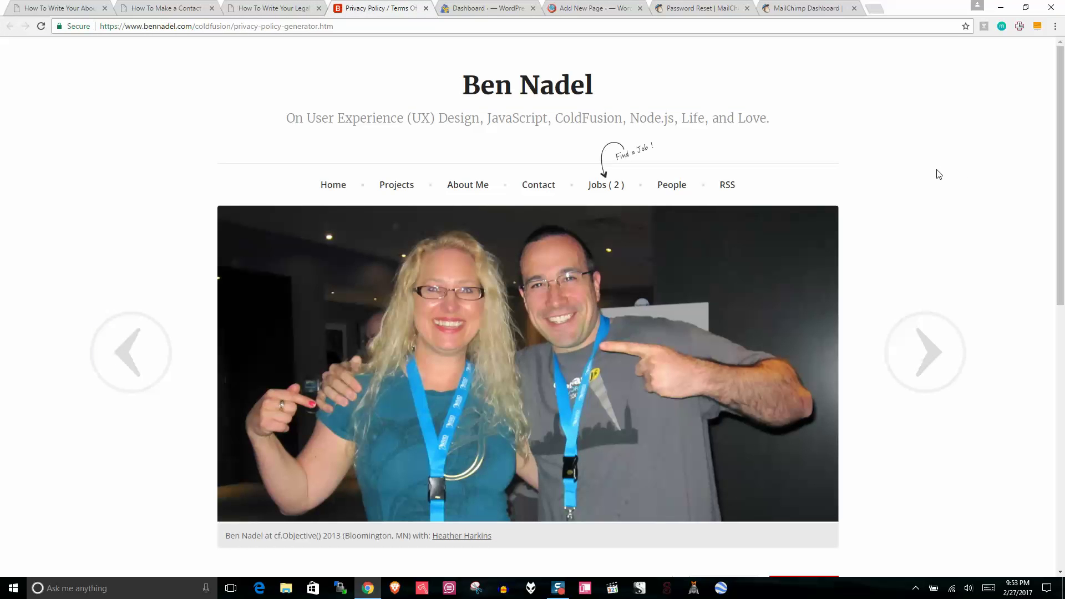
# Step: Review the legal pages article's related how-to links and its GENERATOR section
pyautogui.moveTo(1054, 132); pyautogui.dragTo(1055, 215)
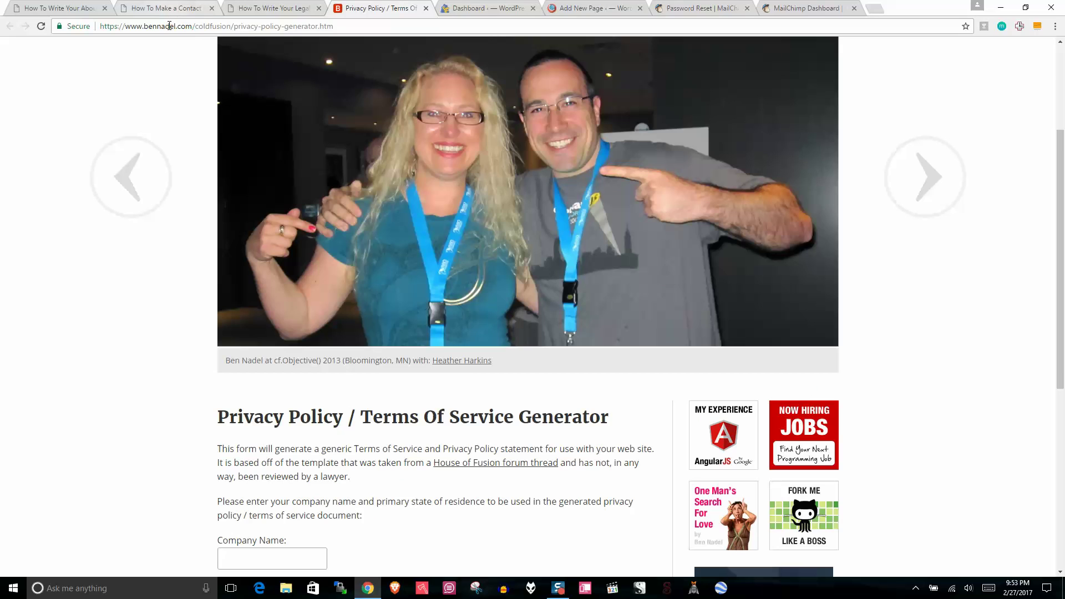
pyautogui.click(148, 7)
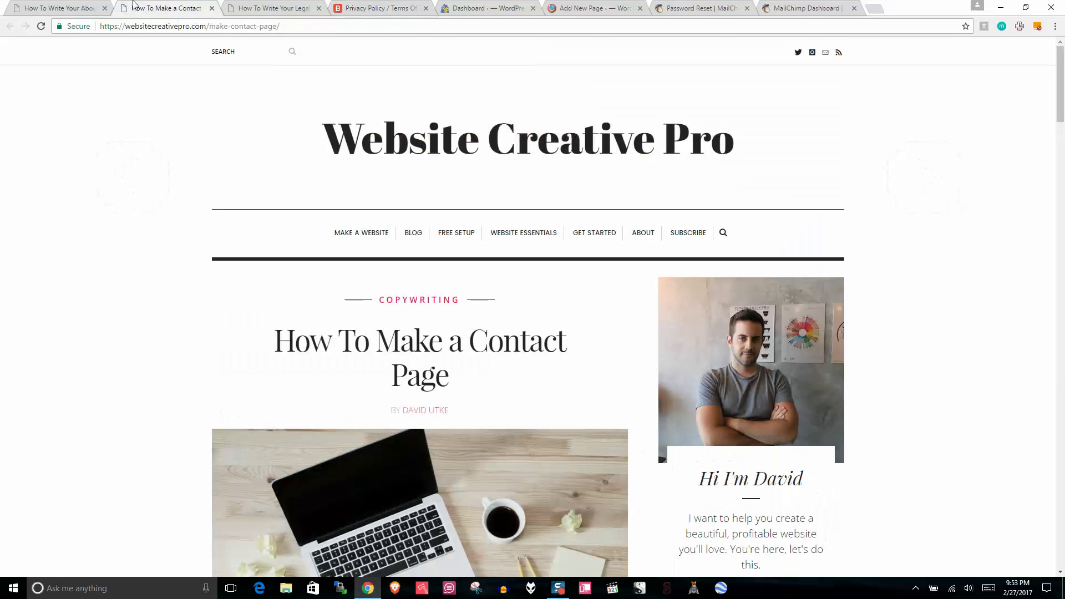
pyautogui.click(289, 6)
pyautogui.scroll(-8, 348, 235)
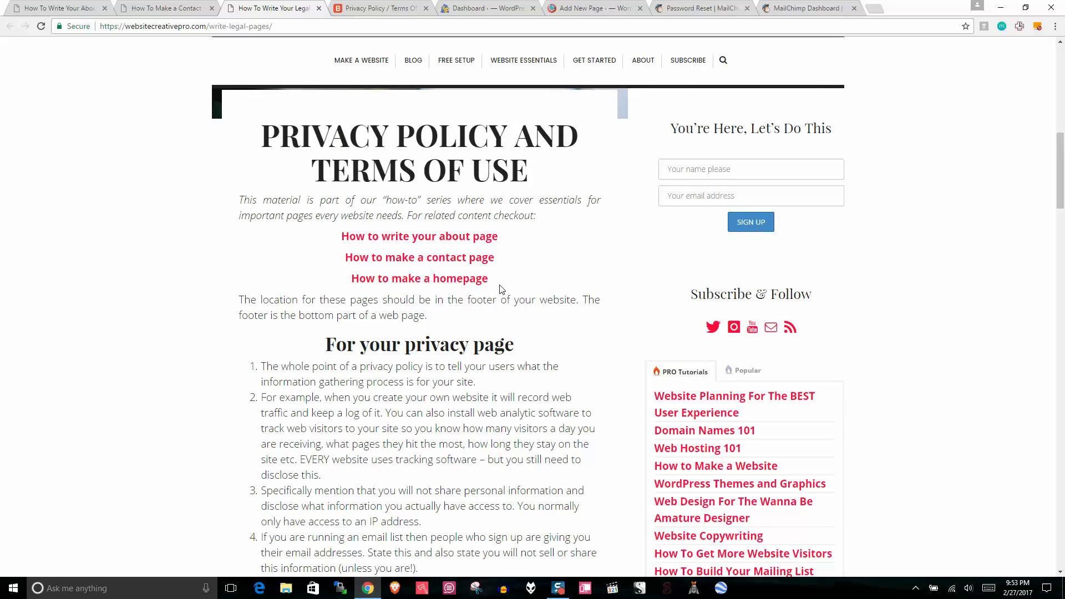
pyautogui.moveTo(500, 289); pyautogui.dragTo(325, 230)
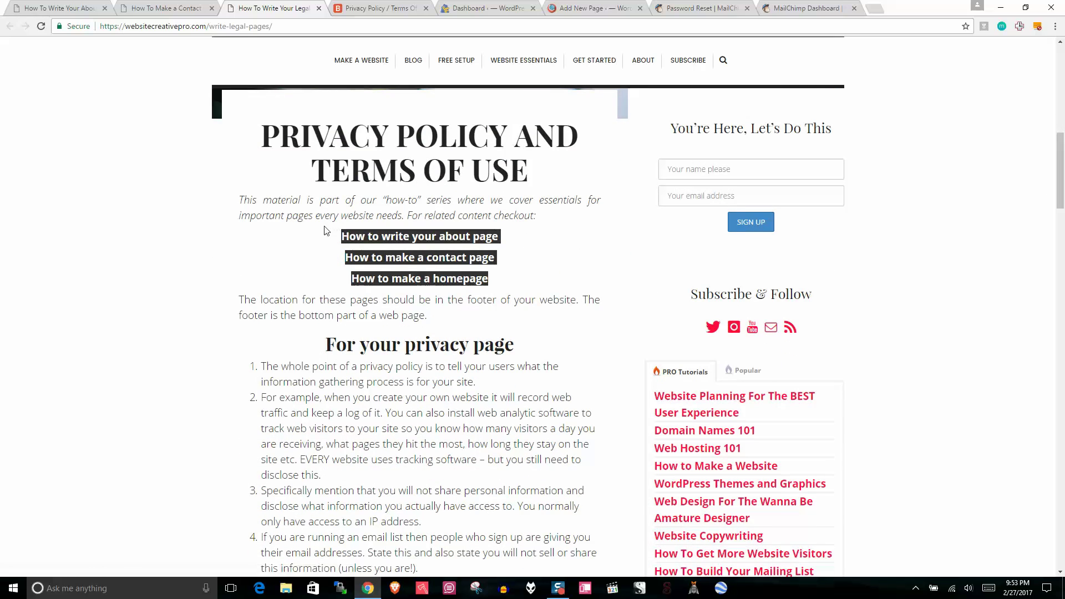
pyautogui.click(294, 333)
pyautogui.moveTo(1064, 153); pyautogui.dragTo(1063, 248)
pyautogui.doubleClick(436, 237)
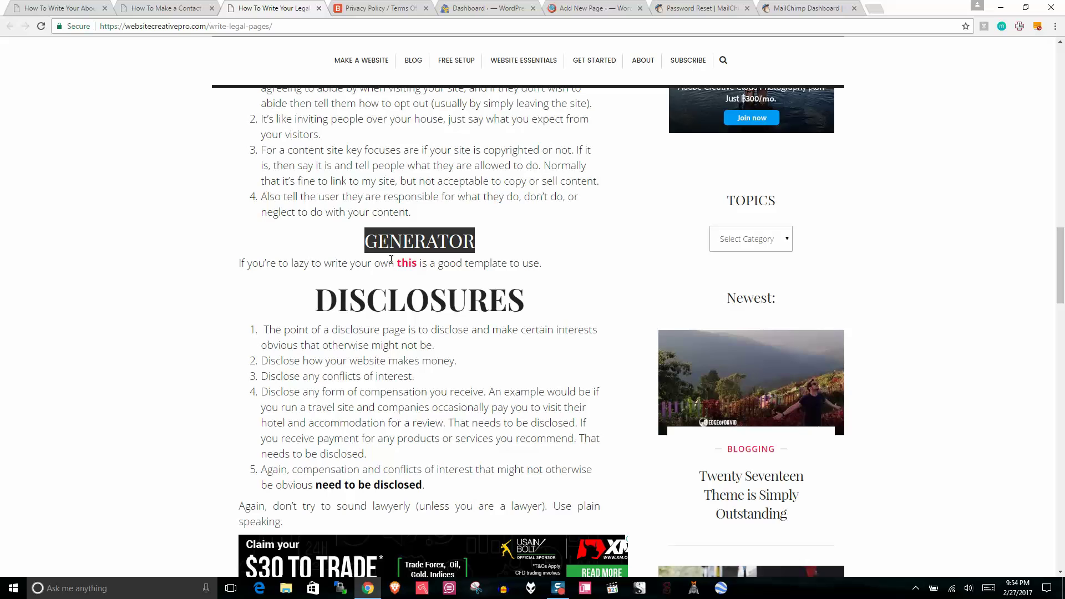
# Step: On the privacy policy generator, scroll down to the form's Company Name field
pyautogui.click(380, 7)
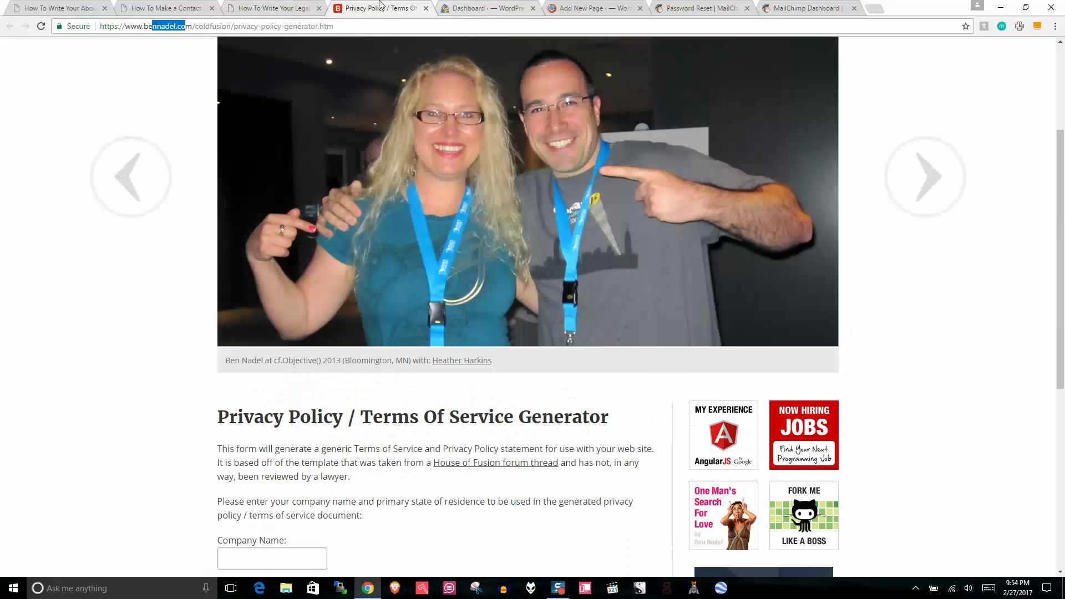
pyautogui.click(476, 6)
pyautogui.click(402, 7)
pyautogui.click(301, 290)
pyautogui.scroll(-4, 301, 291)
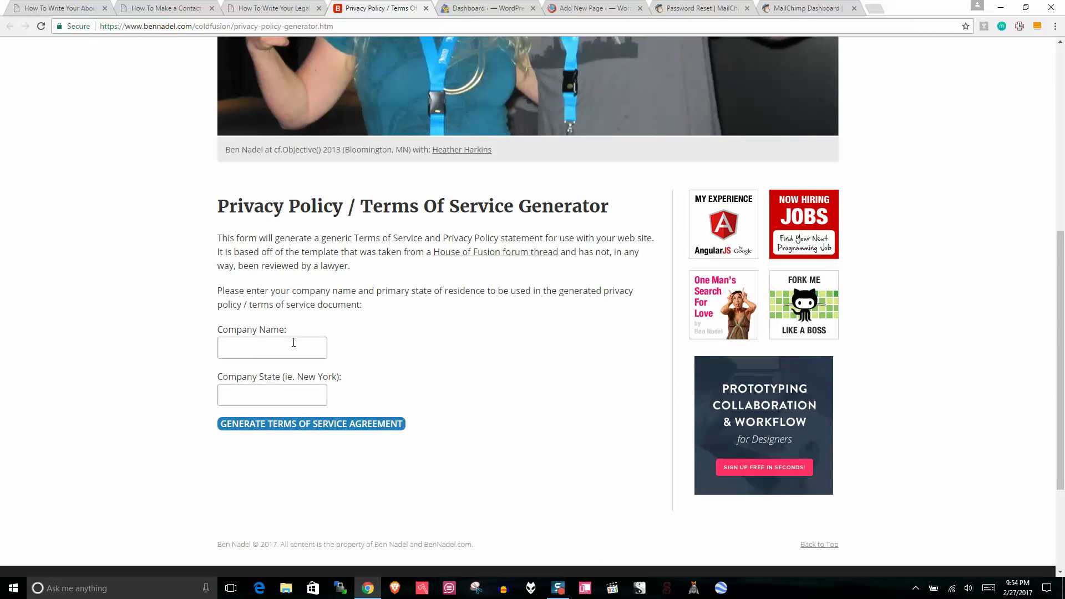
pyautogui.click(293, 342)
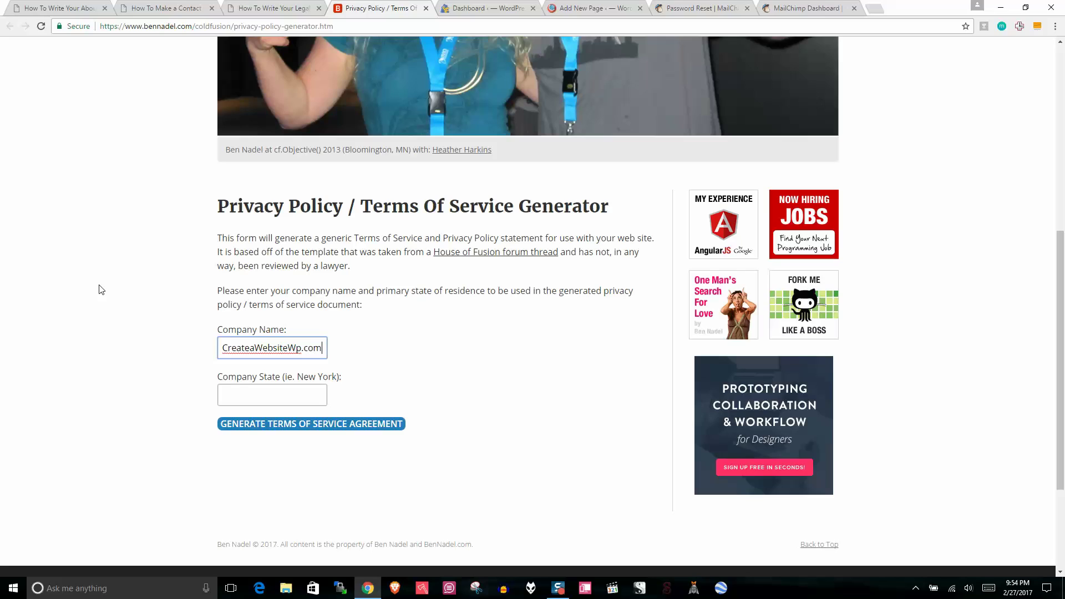
# Step: Set the company state to Connecticut and generate the terms of service agreement
pyautogui.click(250, 391)
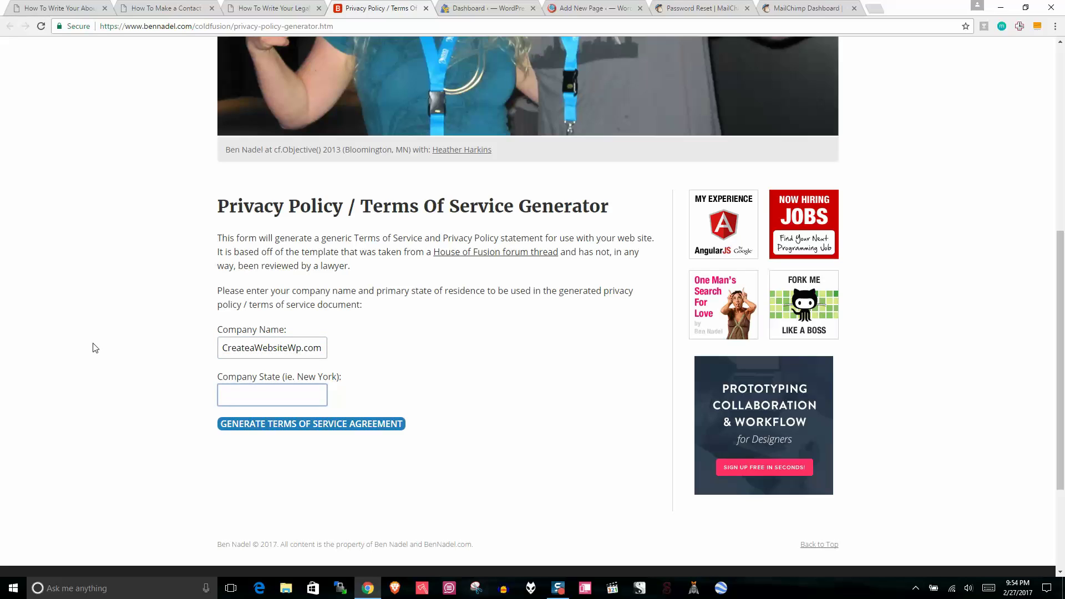
pyautogui.write('Co')
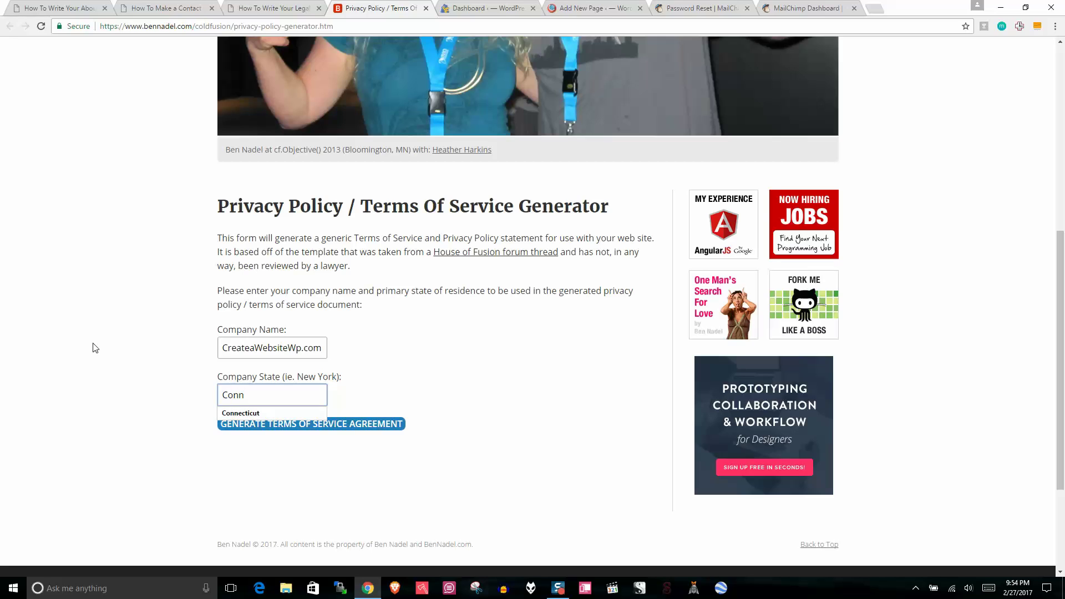
pyautogui.write('nn')
pyautogui.click(244, 414)
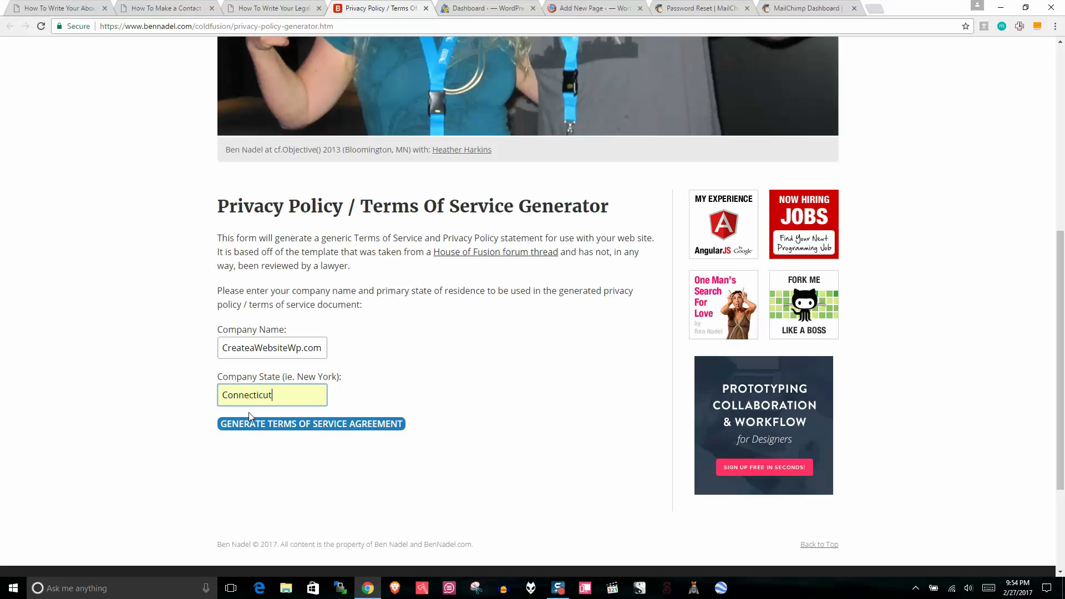
pyautogui.click(346, 427)
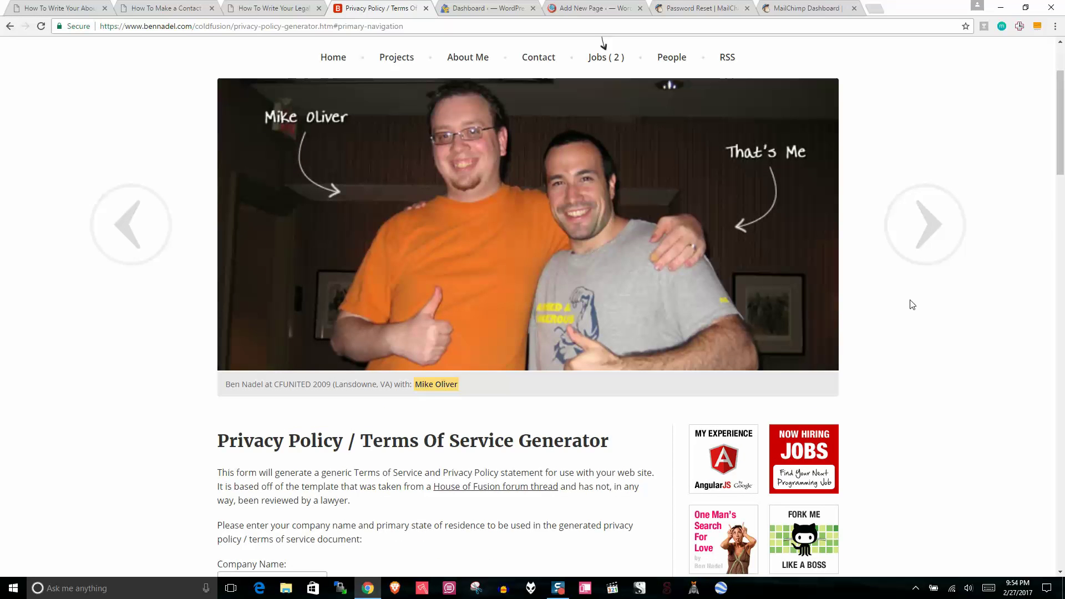
# Step: Copy all of the generated HTML from the generator's output box
pyautogui.moveTo(1063, 120); pyautogui.dragTo(1027, 479)
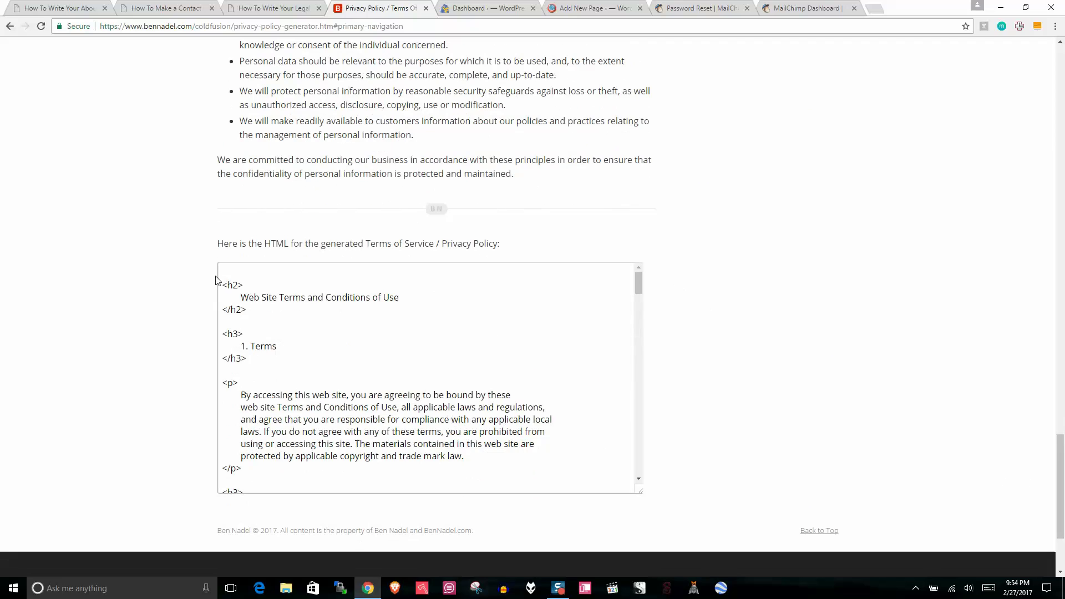
pyautogui.moveTo(638, 283); pyautogui.dragTo(638, 463)
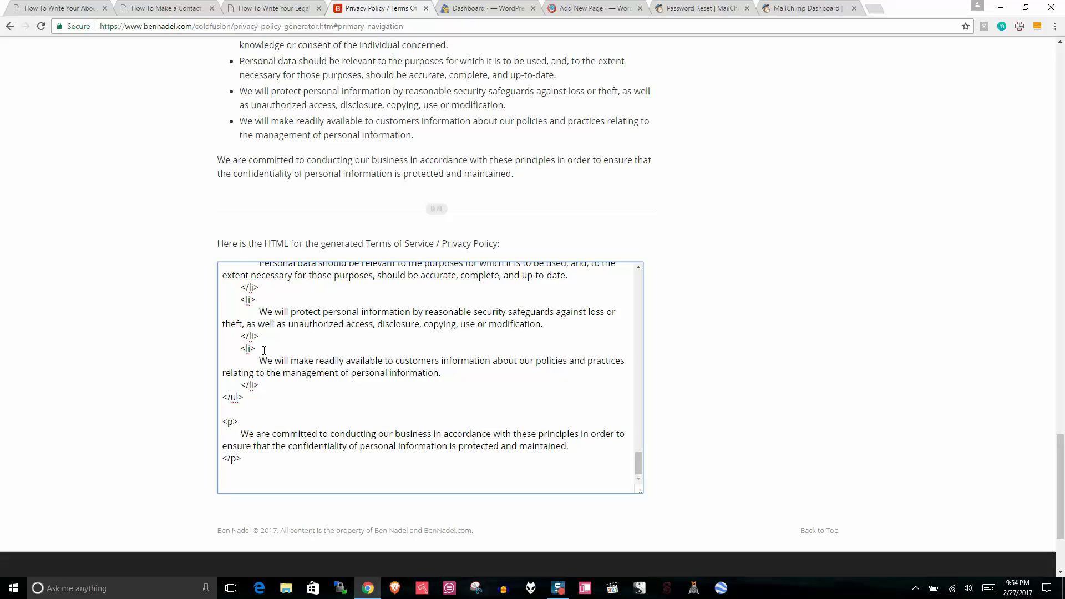
pyautogui.hotkey('ctrl', 'a')
pyautogui.rightClick(427, 322)
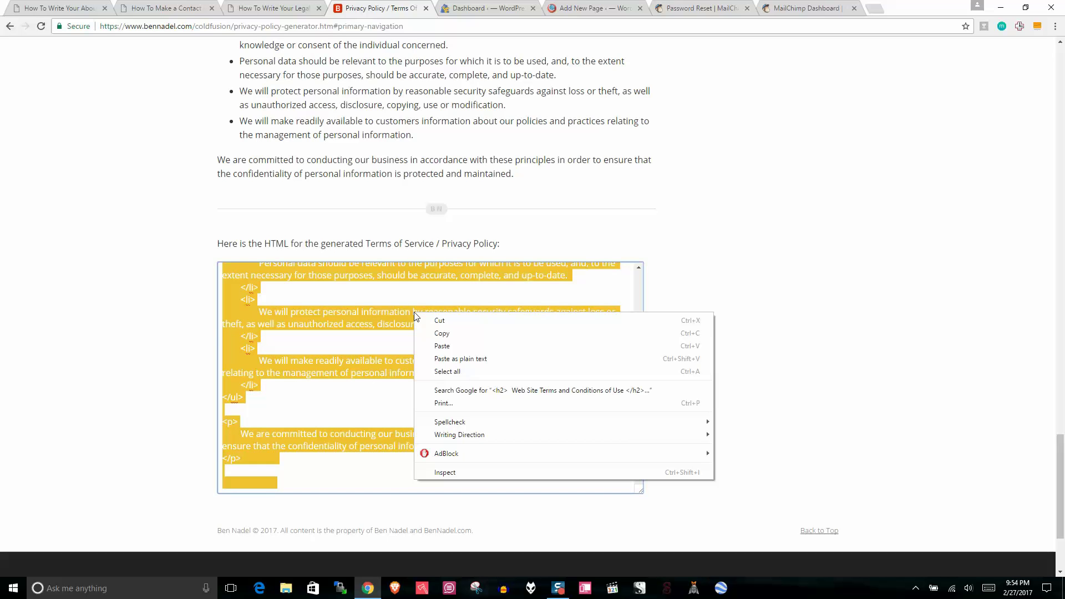
pyautogui.click(451, 335)
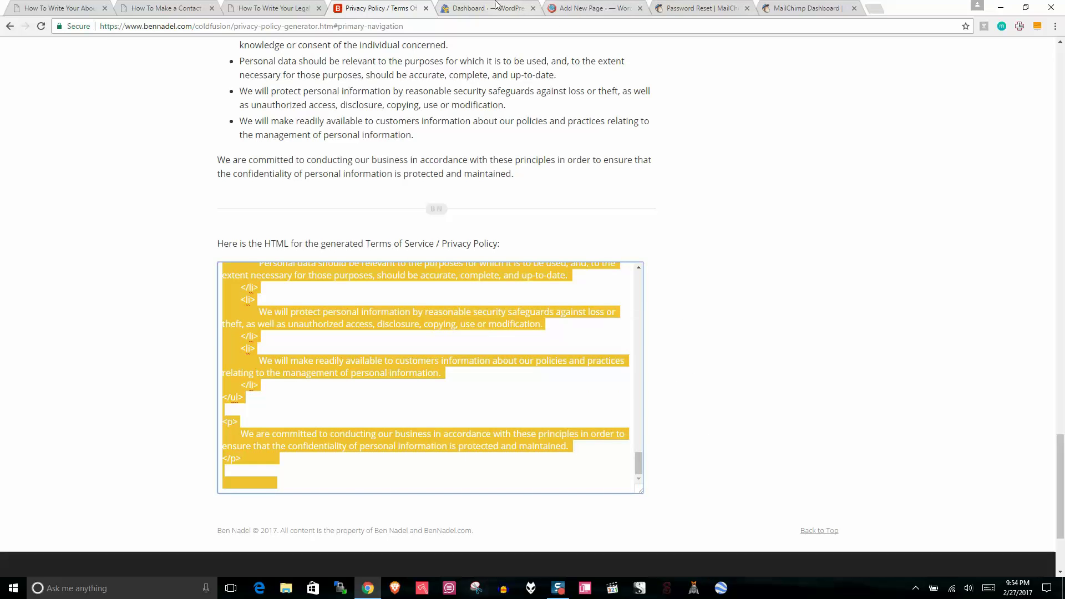
pyautogui.click(500, 8)
# Step: Paste the generated policy into the page body in the Visual editor, then delete it again
pyautogui.click(571, 8)
pyautogui.click(153, 216)
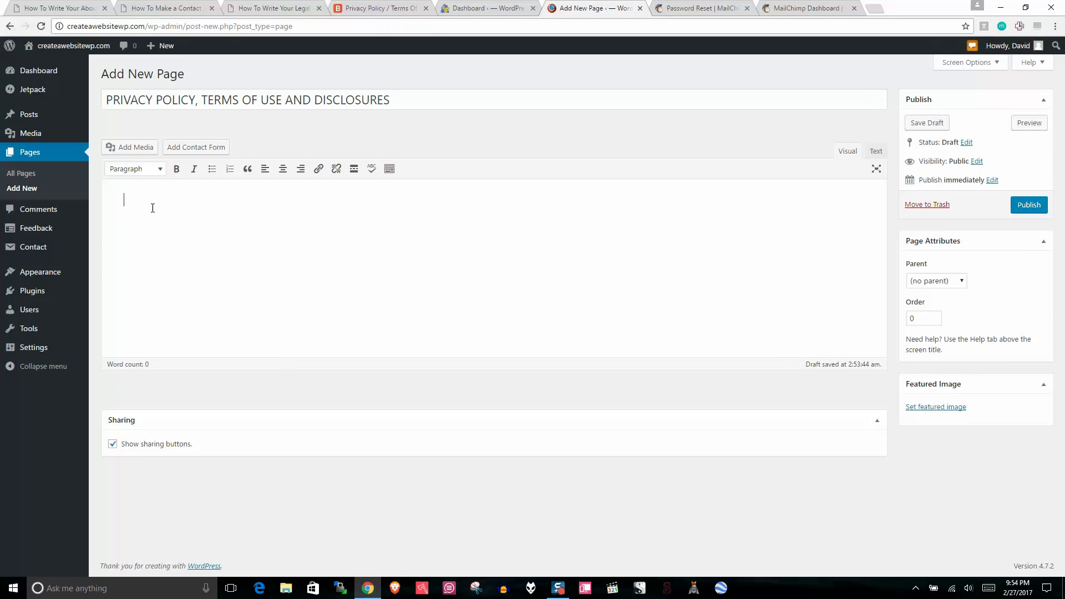
pyautogui.rightClick(154, 207)
pyautogui.click(177, 274)
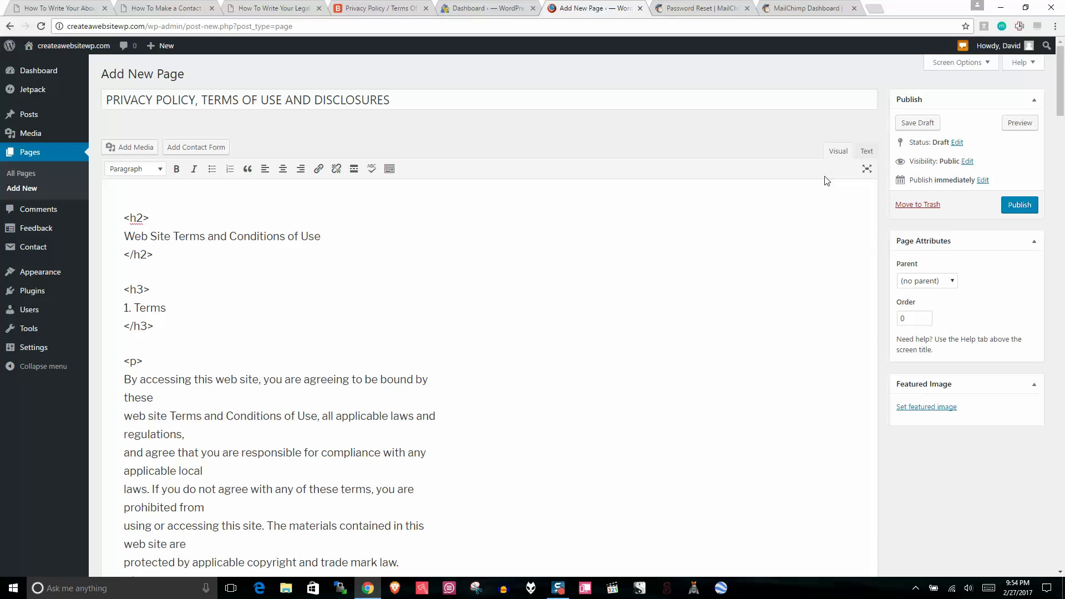
pyautogui.moveTo(1062, 119); pyautogui.dragTo(1062, 560)
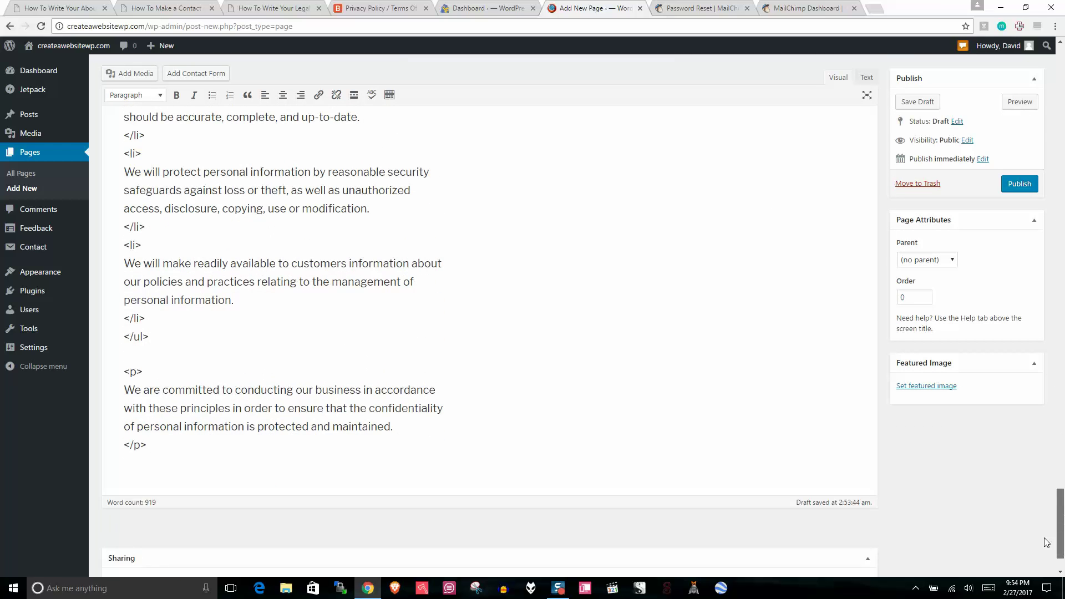
pyautogui.moveTo(160, 475); pyautogui.dragTo(153, 3)
pyautogui.press('Delete')
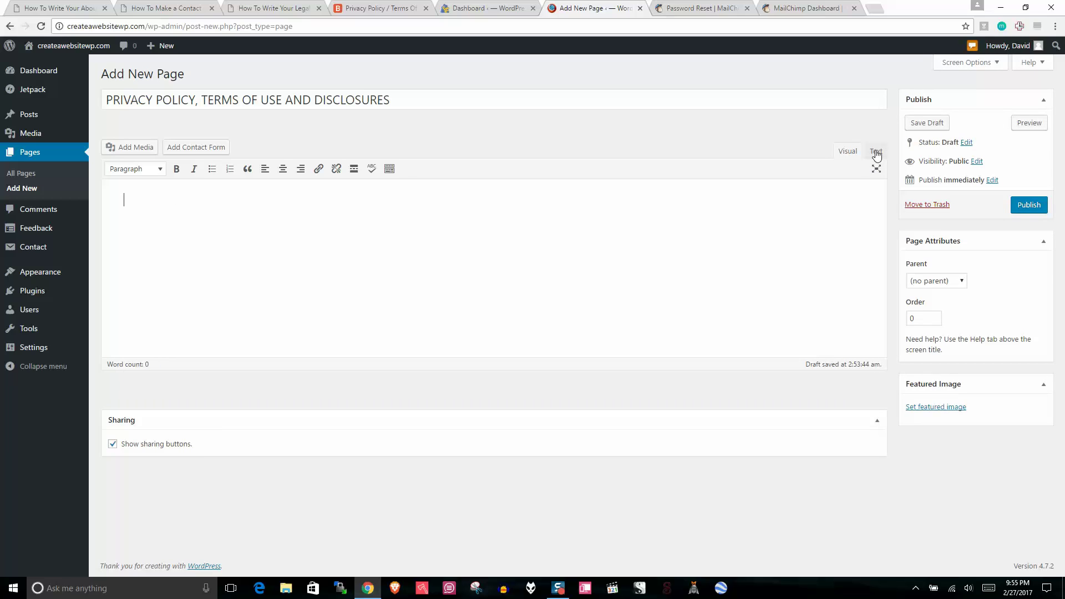
# Step: Paste the generated HTML into the Text tab and view it formatted in Visual
pyautogui.click(875, 152)
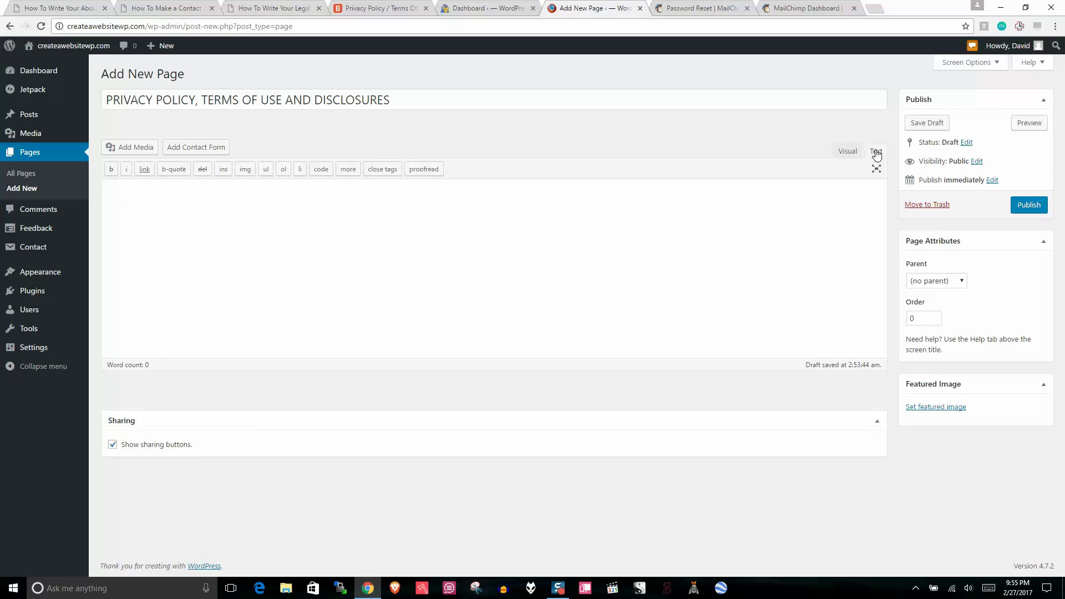
pyautogui.rightClick(128, 200)
pyautogui.click(156, 265)
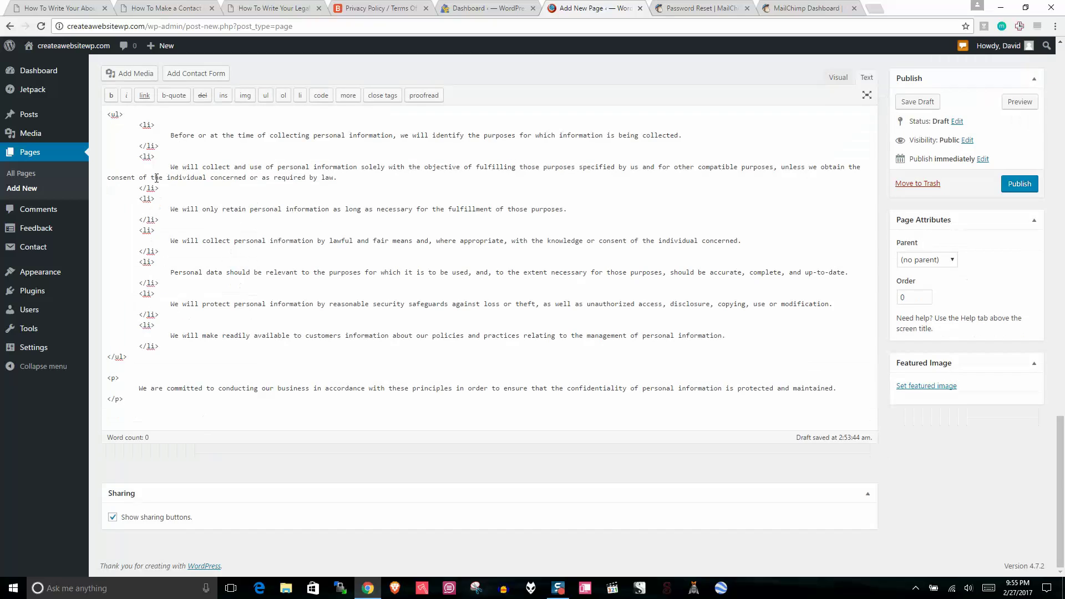
pyautogui.moveTo(165, 192); pyautogui.dragTo(125, 190)
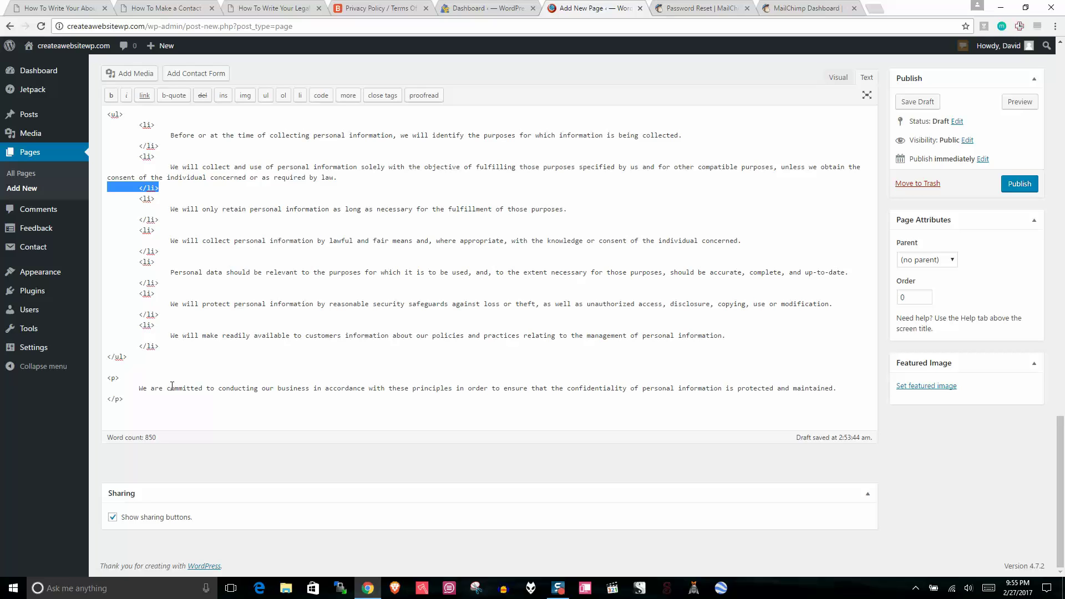
pyautogui.moveTo(138, 399); pyautogui.dragTo(108, 398)
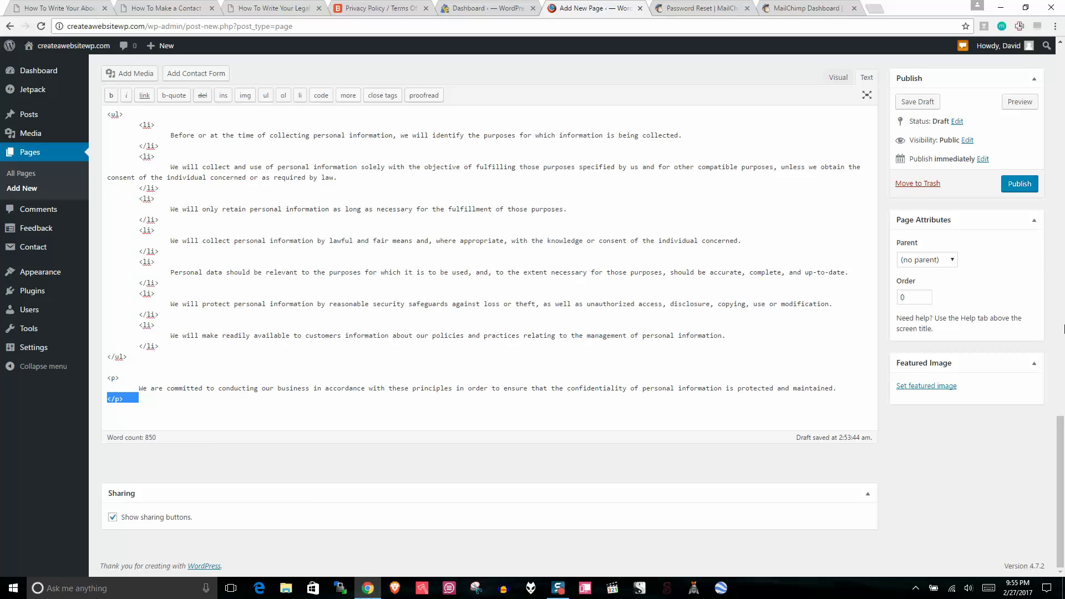
pyautogui.click(837, 78)
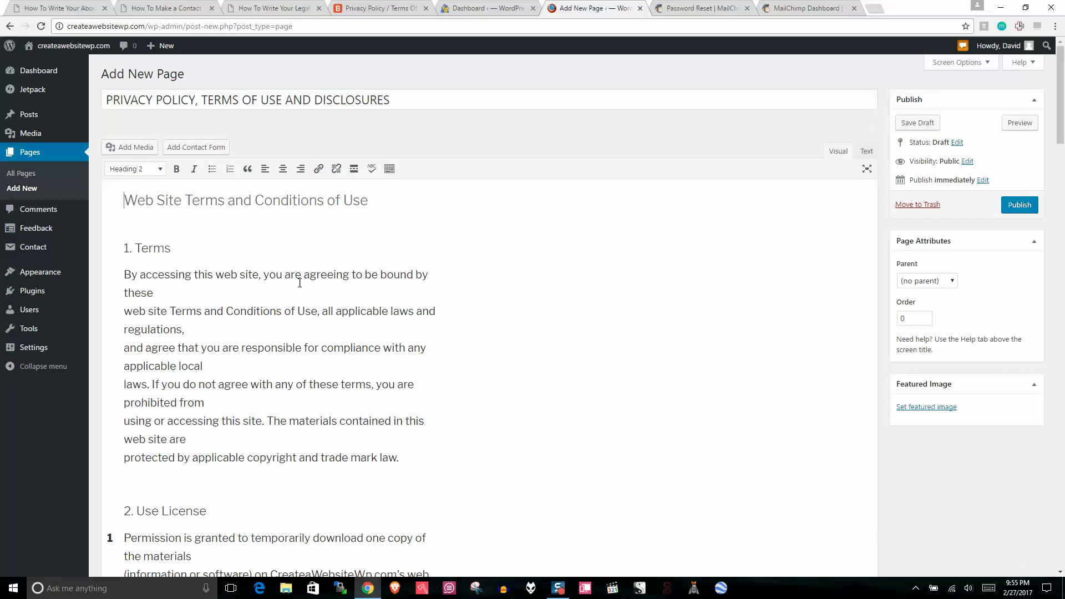
pyautogui.moveTo(1061, 96); pyautogui.dragTo(1063, 534)
# Step: Add a new line reading 'Disclosure' after the policy's final paragraph
pyautogui.click(409, 392)
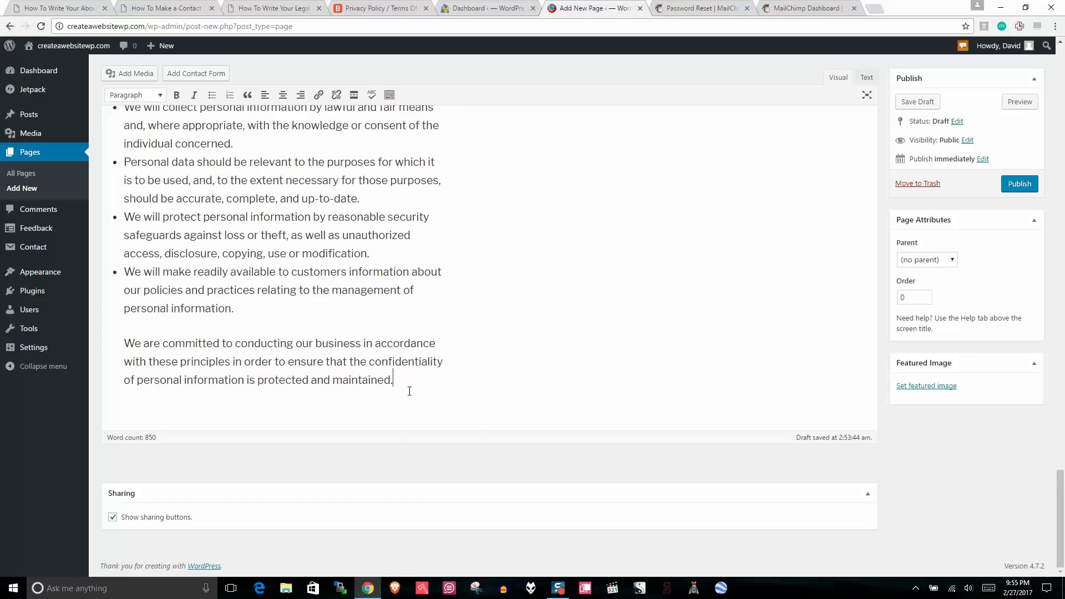
pyautogui.press('Return')
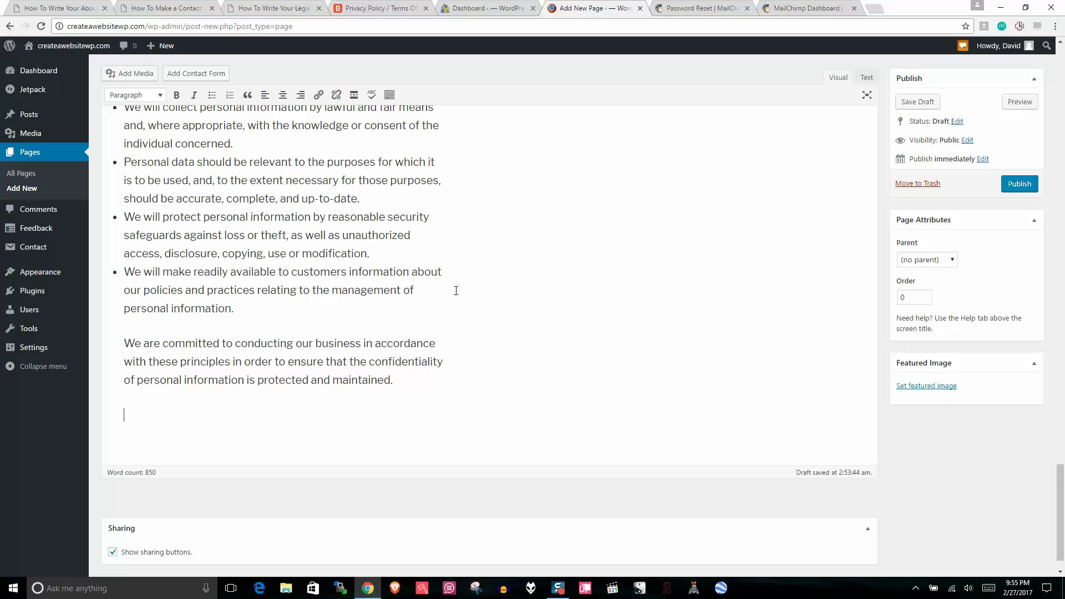
pyautogui.write('Discol')
pyautogui.write('sure')
pyautogui.press('BackSpace')
pyautogui.press('BackSpace')
pyautogui.press('BackSpace')
pyautogui.press('BackSpace')
pyautogui.press('BackSpace')
pyautogui.press('BackSpace')
pyautogui.press('BackSpace')
pyautogui.write('losure')
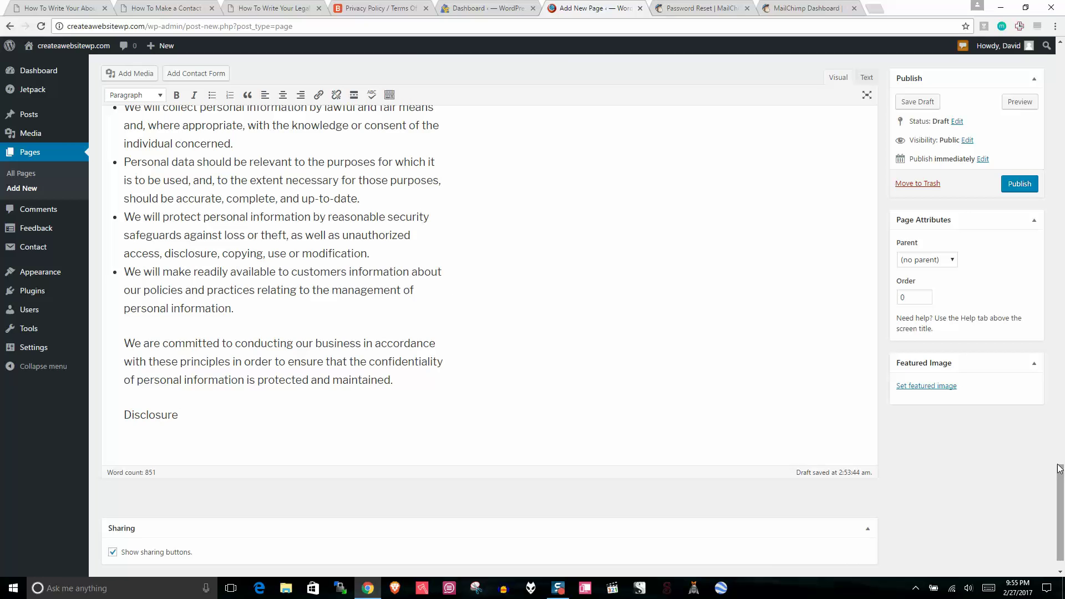
# Step: Format Disclosure as Heading 2, matching Privacy Policy, and start a paragraph below it
pyautogui.moveTo(1061, 493); pyautogui.dragTo(1062, 404)
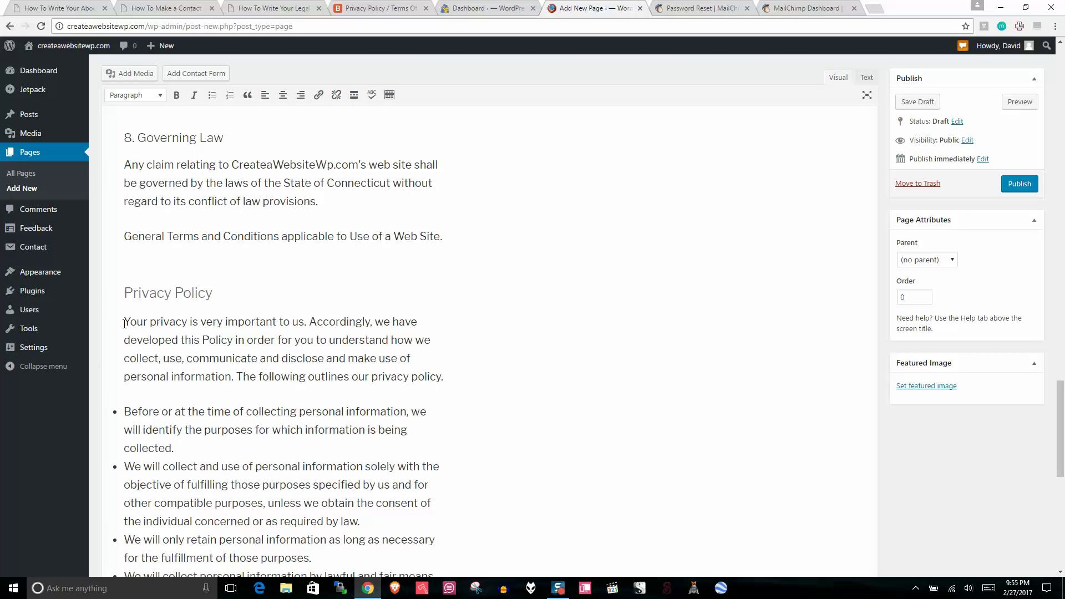
pyautogui.click(144, 294)
pyautogui.moveTo(1062, 400); pyautogui.dragTo(1059, 499)
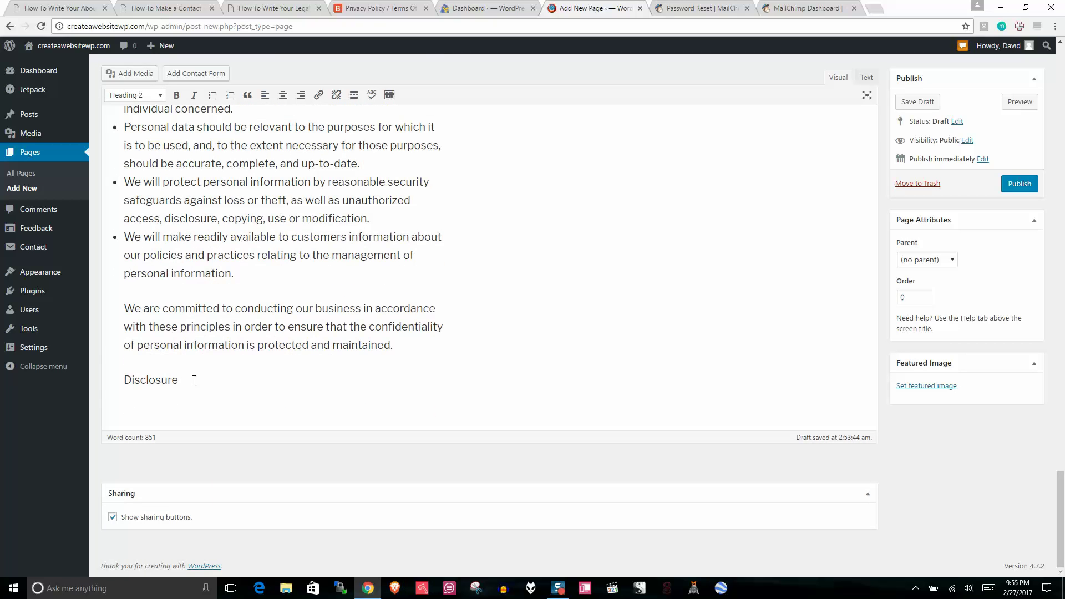
pyautogui.moveTo(194, 380); pyautogui.dragTo(107, 380)
pyautogui.click(141, 95)
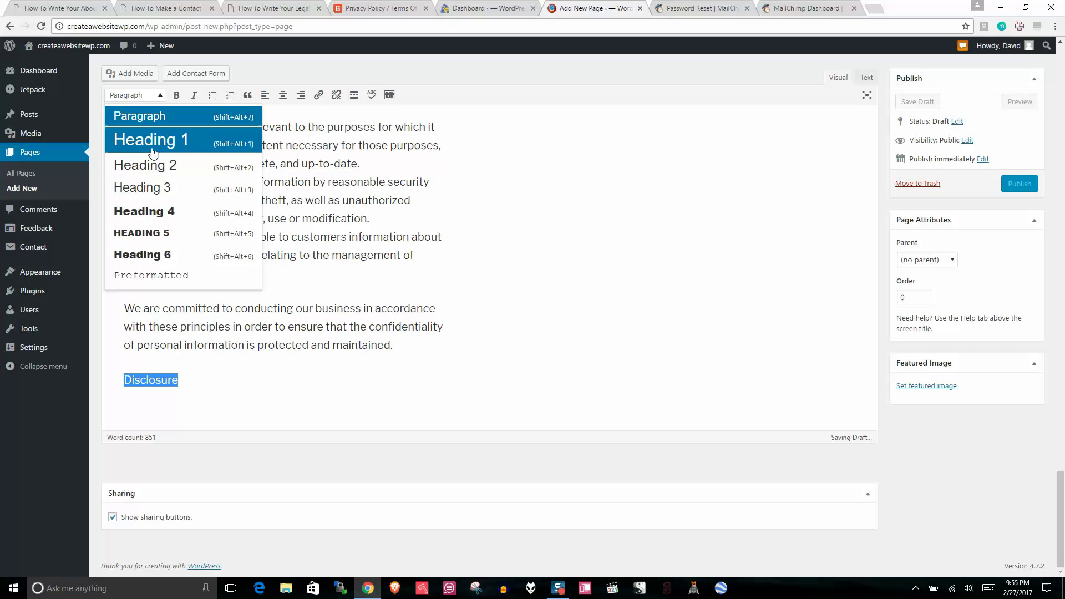
pyautogui.click(155, 168)
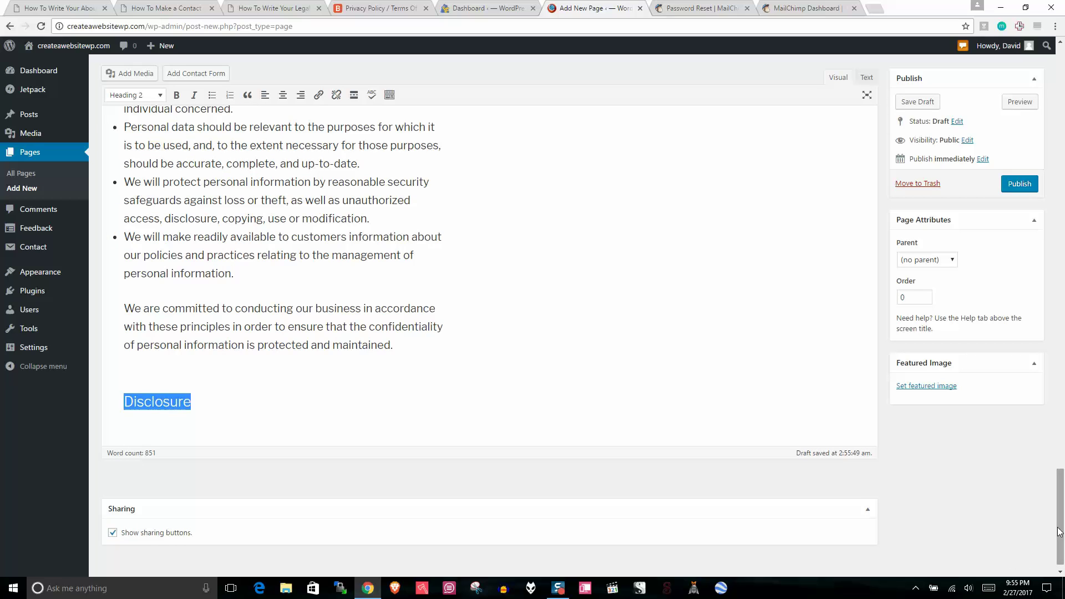
pyautogui.click(154, 444)
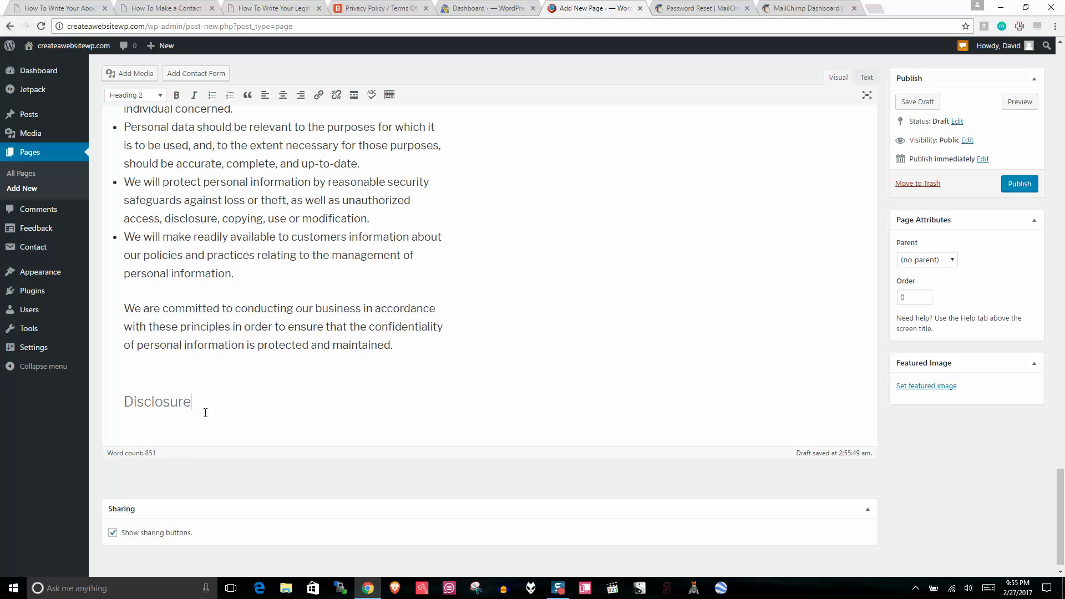
pyautogui.press('Return')
pyautogui.write('j')
pyautogui.press('BackSpace')
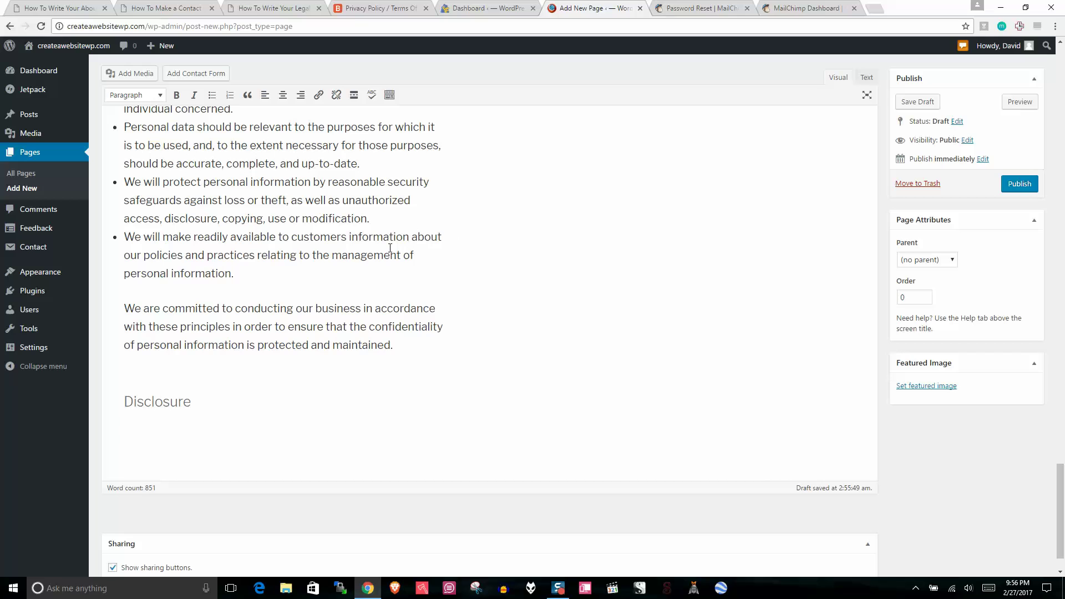
# Step: Read the article's DISCLOSURES list, highlighting points on conflicts of interest, compensation and plain speaking
pyautogui.click(271, 8)
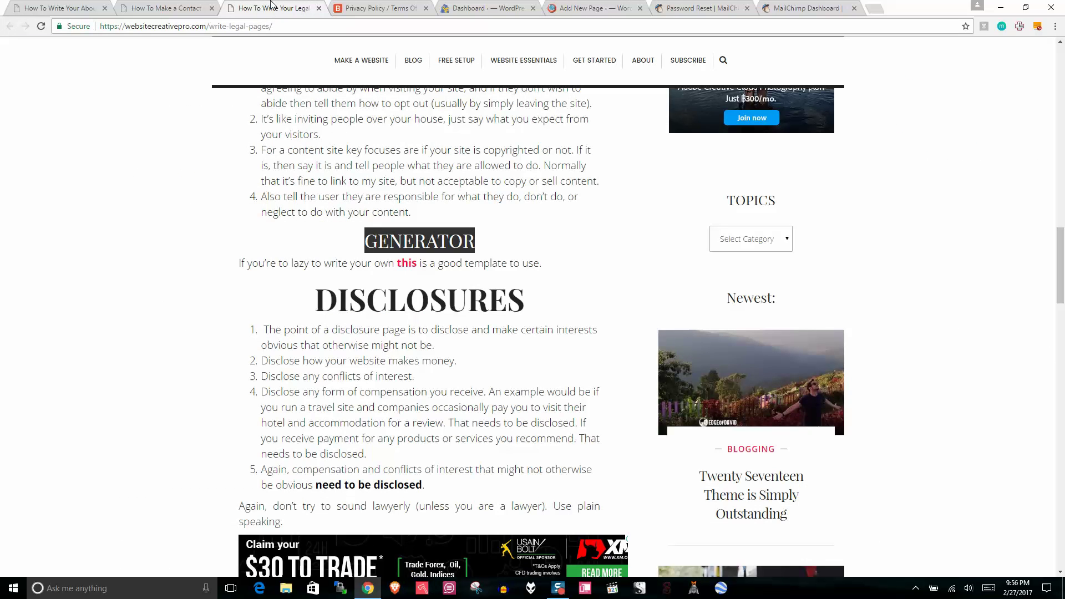
pyautogui.moveTo(304, 345); pyautogui.dragTo(302, 360)
pyautogui.click(331, 344)
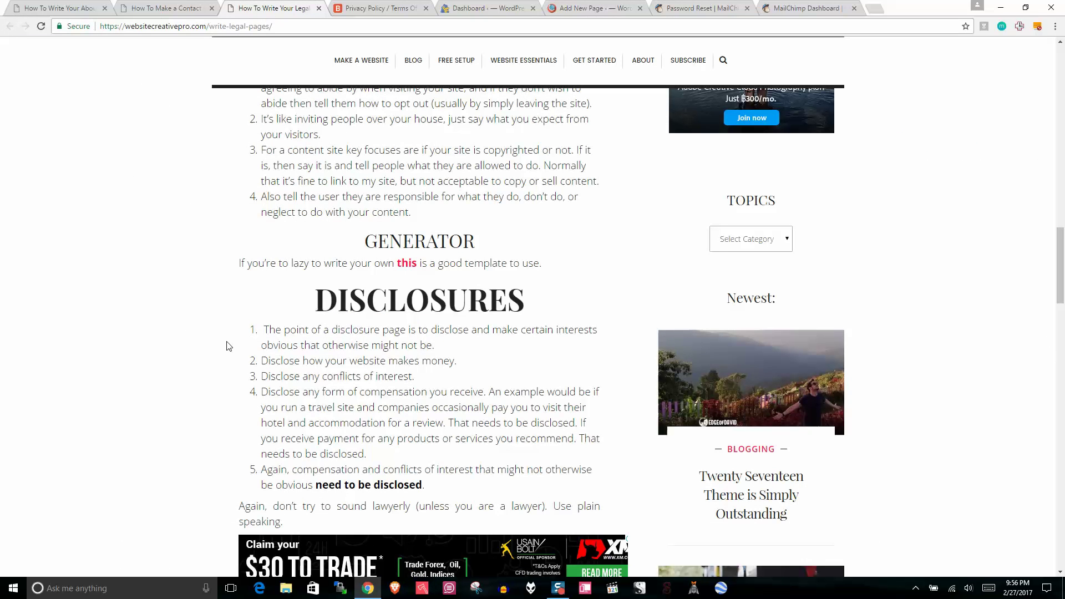
pyautogui.moveTo(440, 487); pyautogui.dragTo(248, 316)
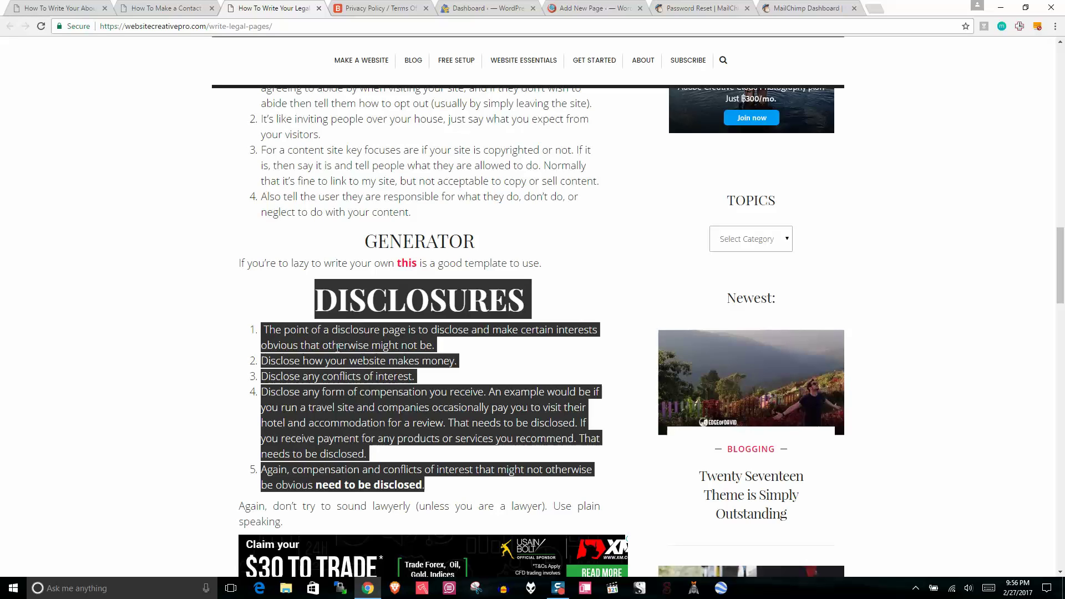
pyautogui.click(390, 379)
pyautogui.moveTo(416, 378); pyautogui.dragTo(430, 438)
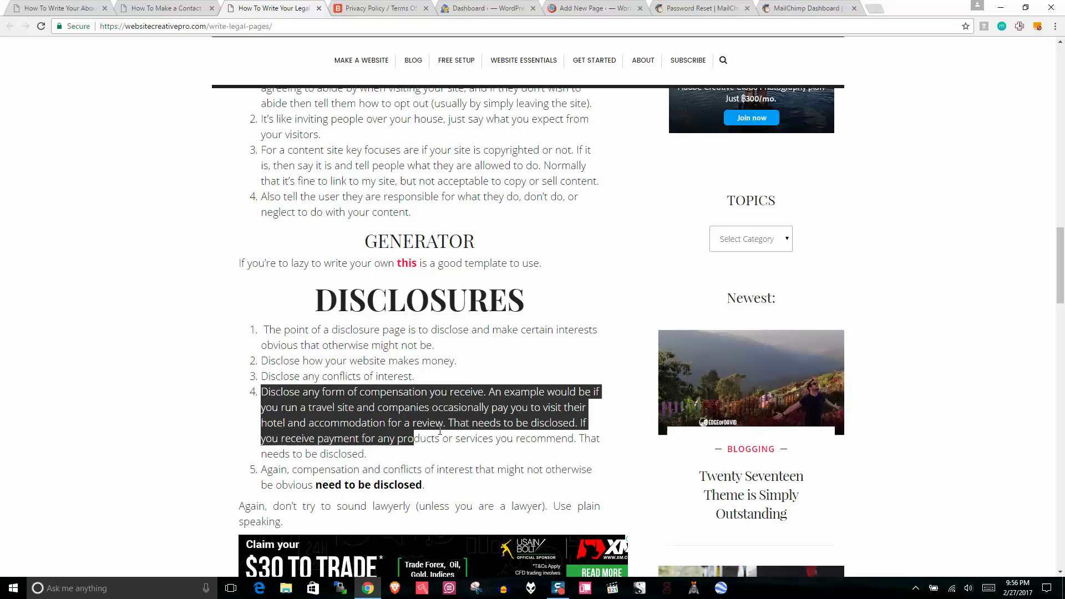
pyautogui.moveTo(278, 408); pyautogui.dragTo(366, 410)
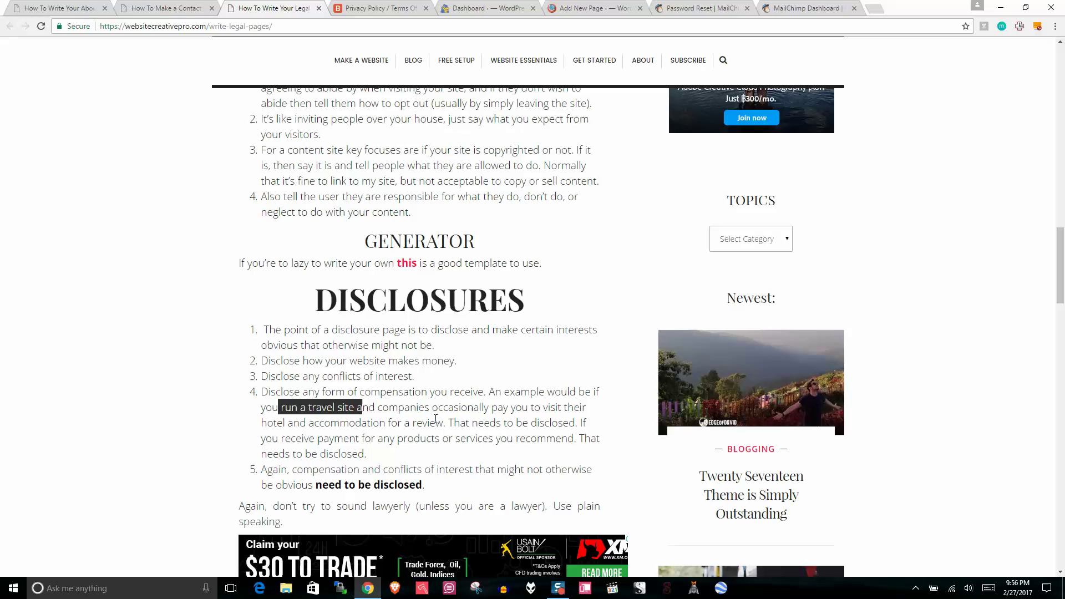
pyautogui.moveTo(448, 422); pyautogui.dragTo(577, 423)
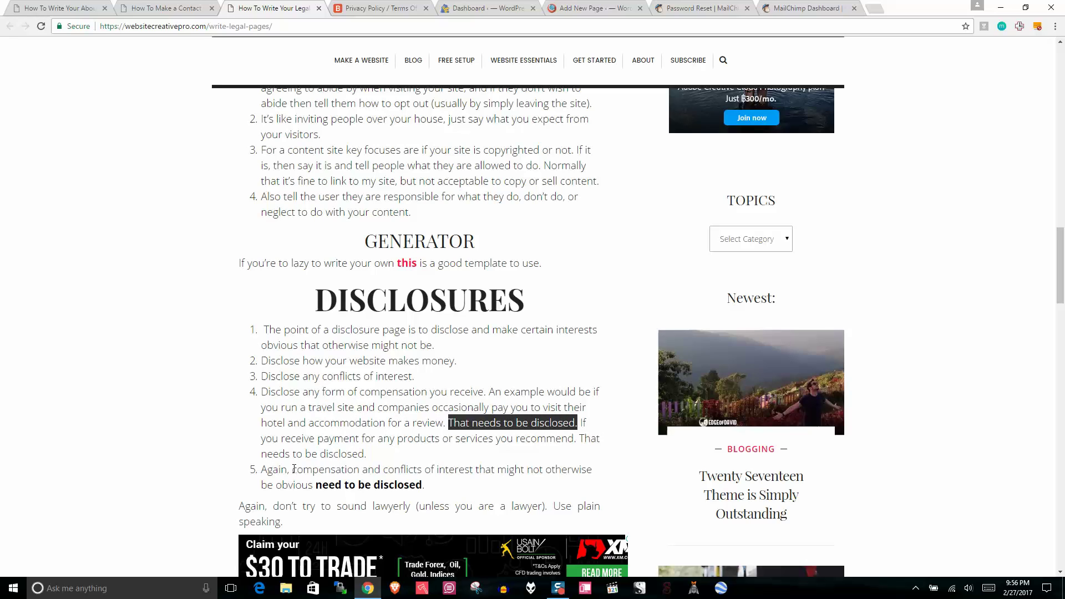
pyautogui.moveTo(291, 470); pyautogui.dragTo(439, 487)
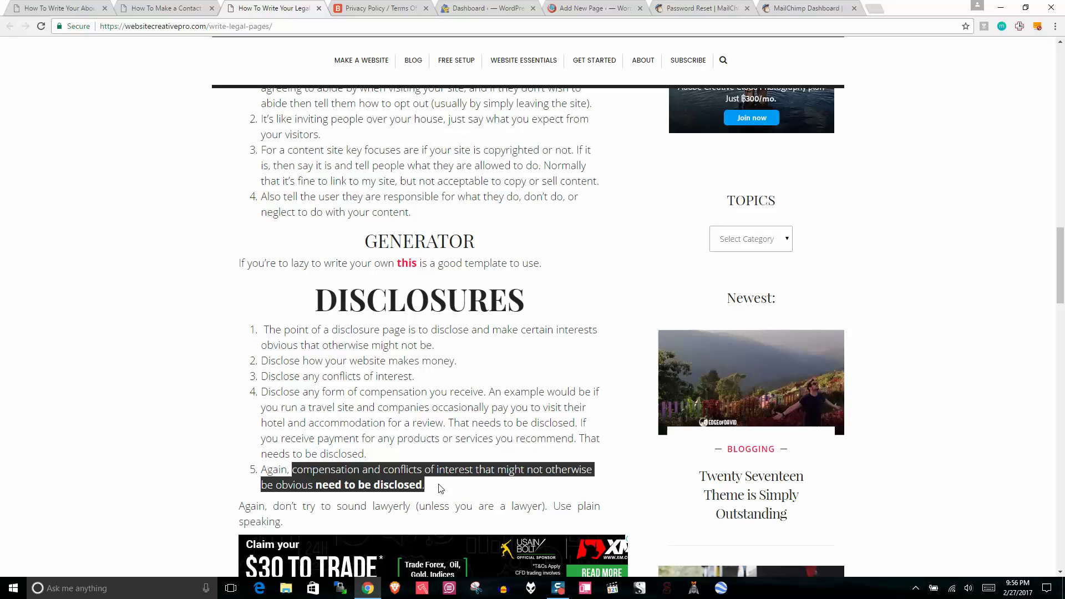
pyautogui.moveTo(284, 522); pyautogui.dragTo(234, 506)
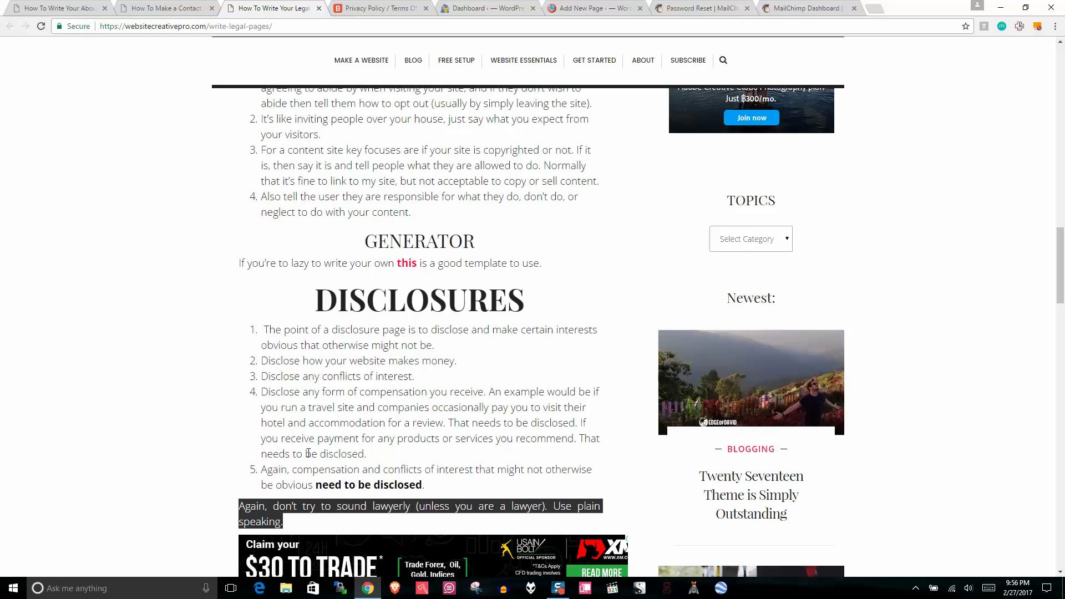
pyautogui.click(321, 435)
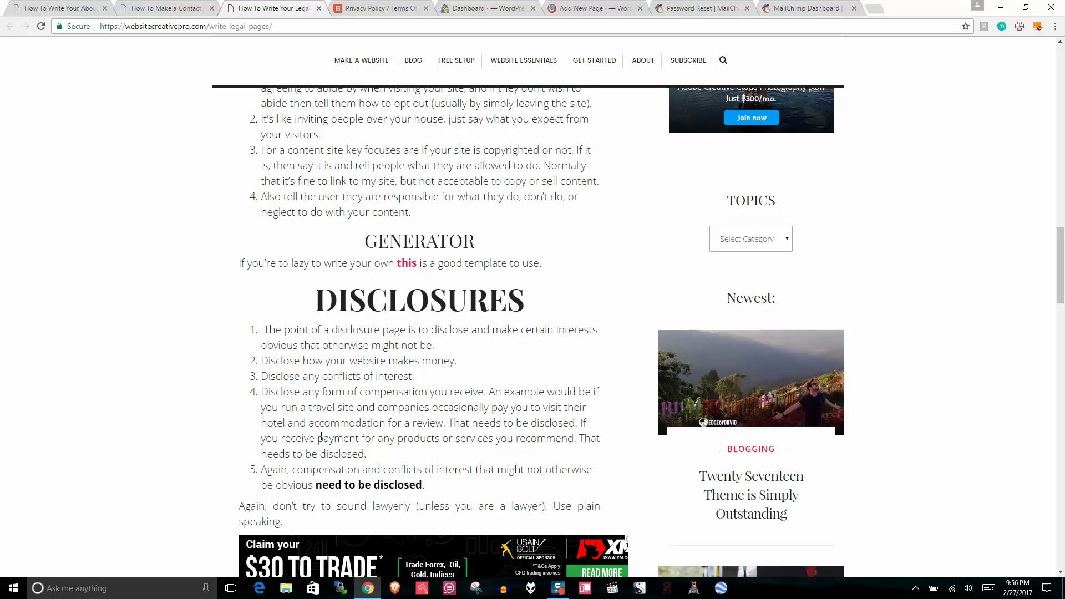
# Step: Shorten the page's permalink slug to privacy-policy-terms-of-use-disclosures
pyautogui.click(377, 7)
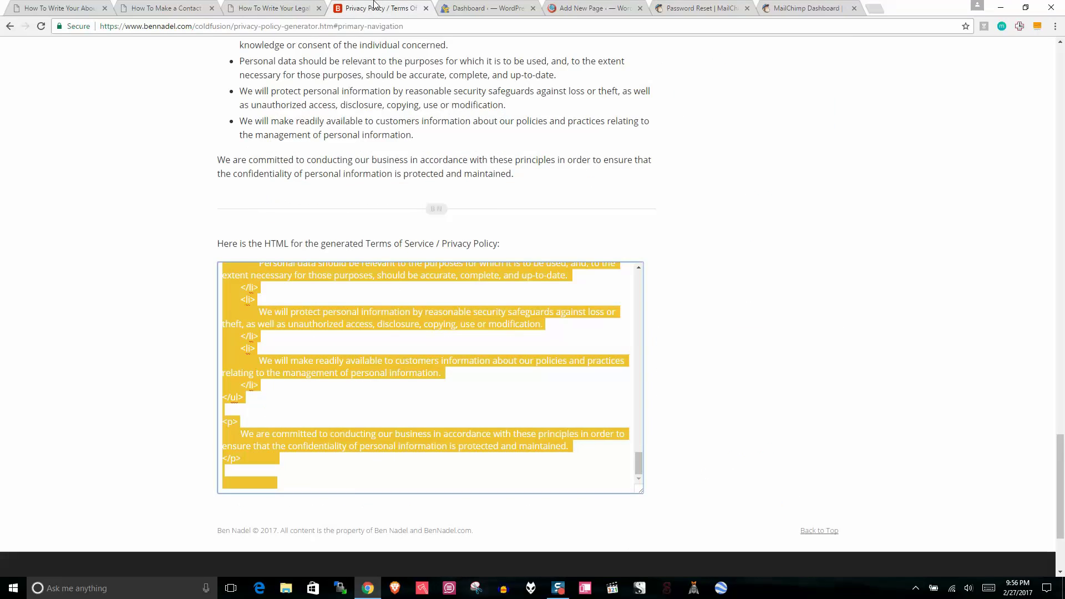
pyautogui.click(478, 7)
pyautogui.click(559, 6)
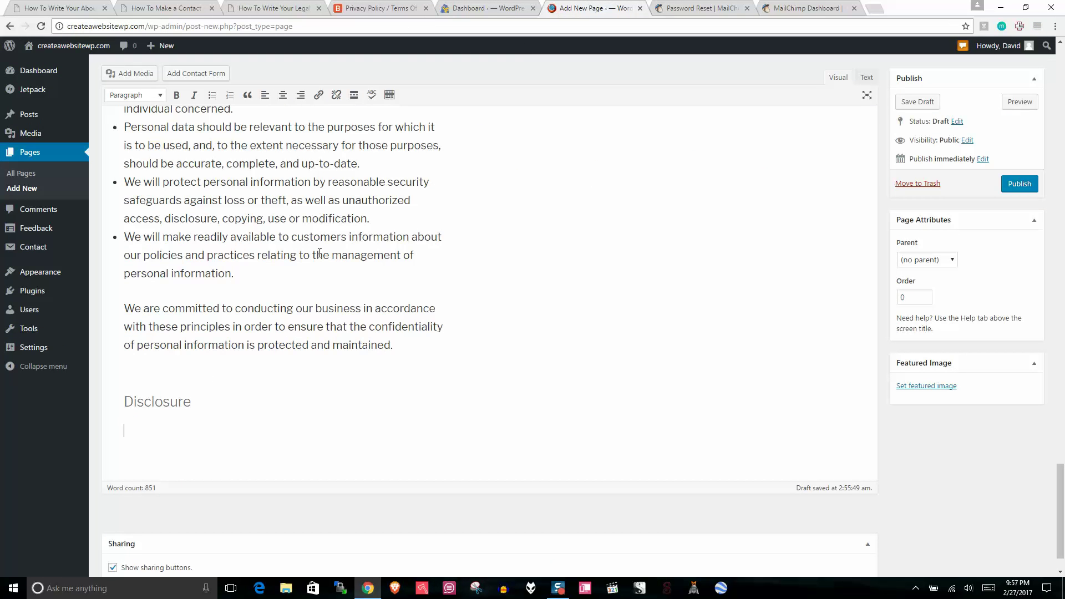
pyautogui.scroll(15, 320, 253)
pyautogui.click(369, 120)
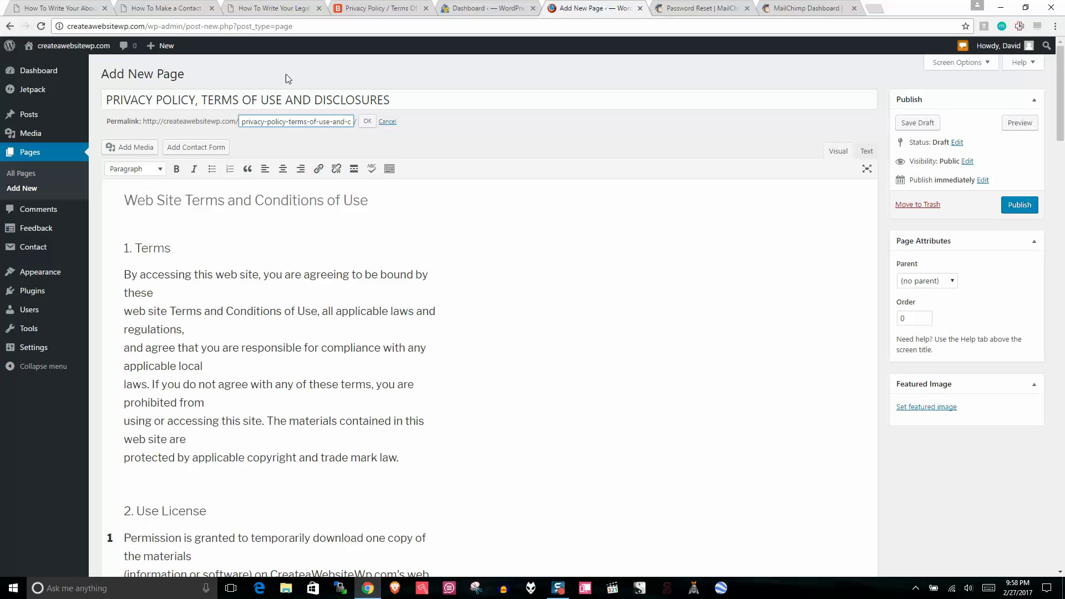
pyautogui.press('Right')
pyautogui.press('BackSpace')
pyautogui.press('BackSpace')
pyautogui.press('BackSpace')
pyautogui.press('End')
# Step: Confirm the new permalink, publish the page, and list all pages
pyautogui.click(366, 120)
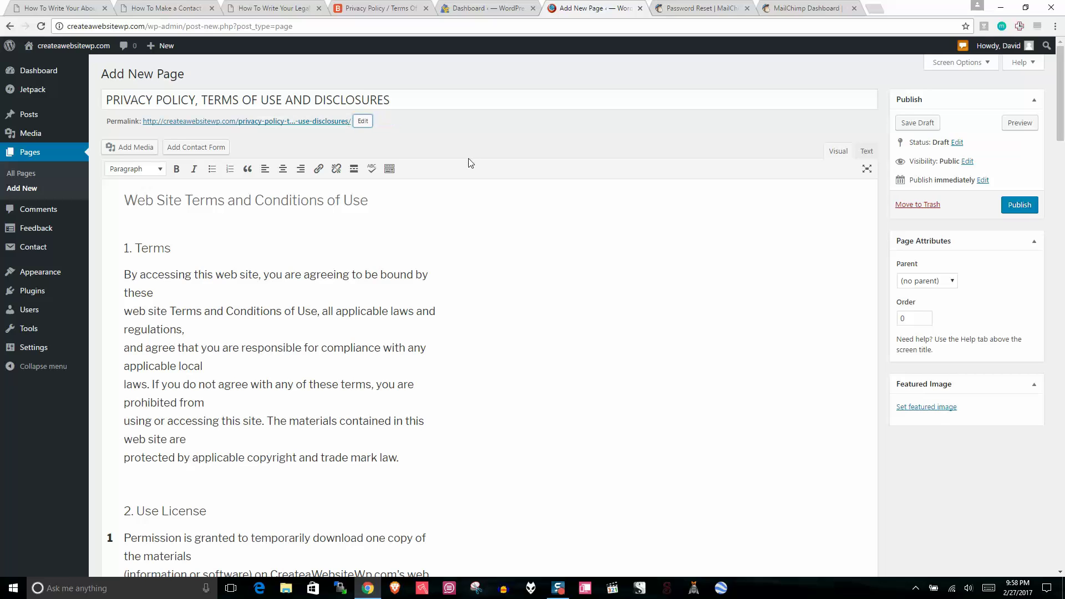
pyautogui.click(1026, 207)
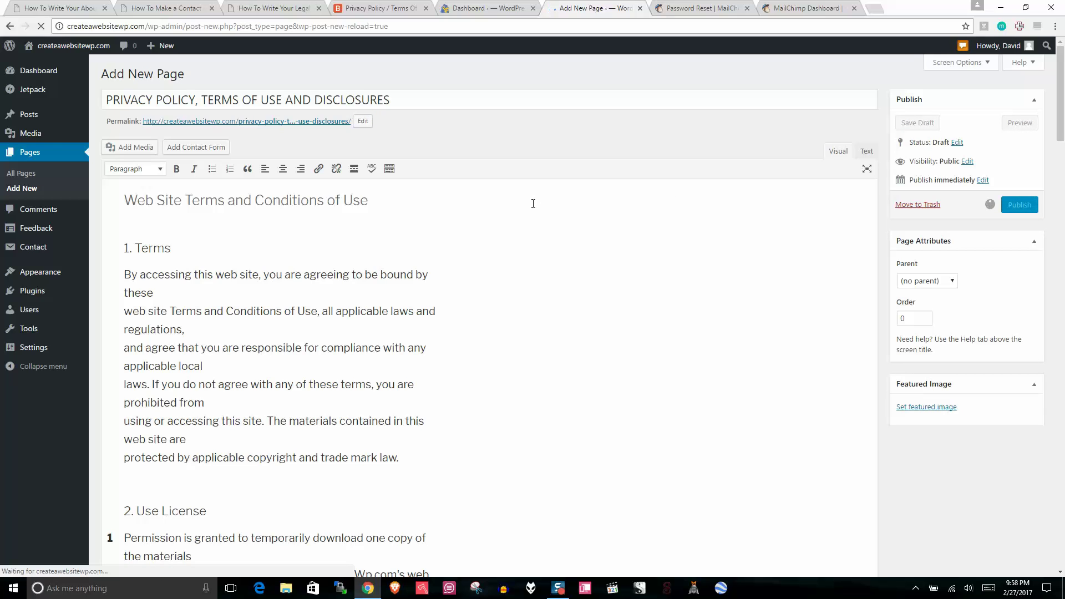
pyautogui.click(29, 158)
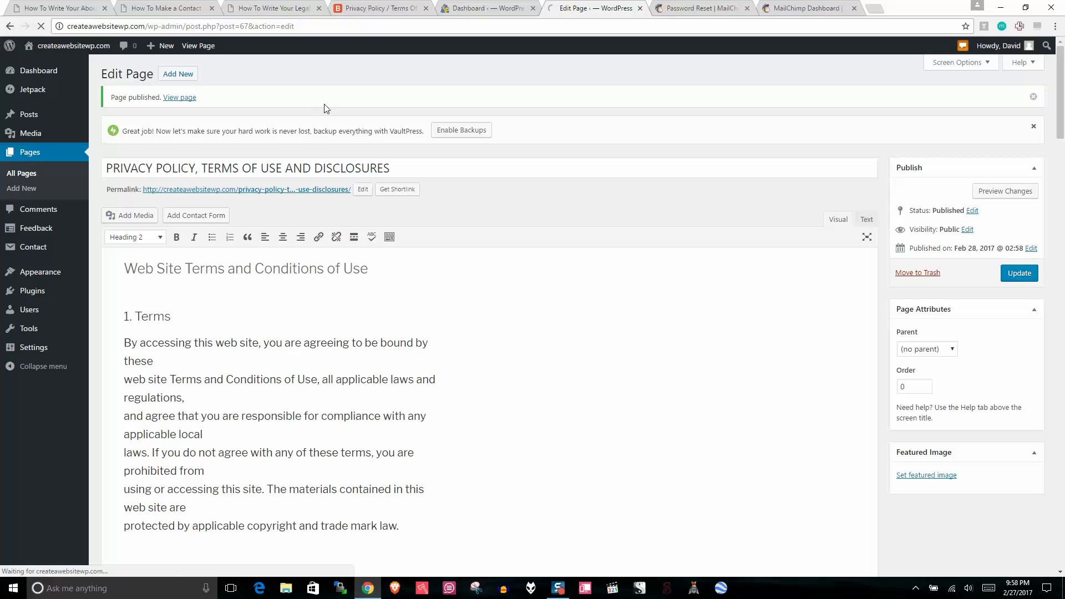
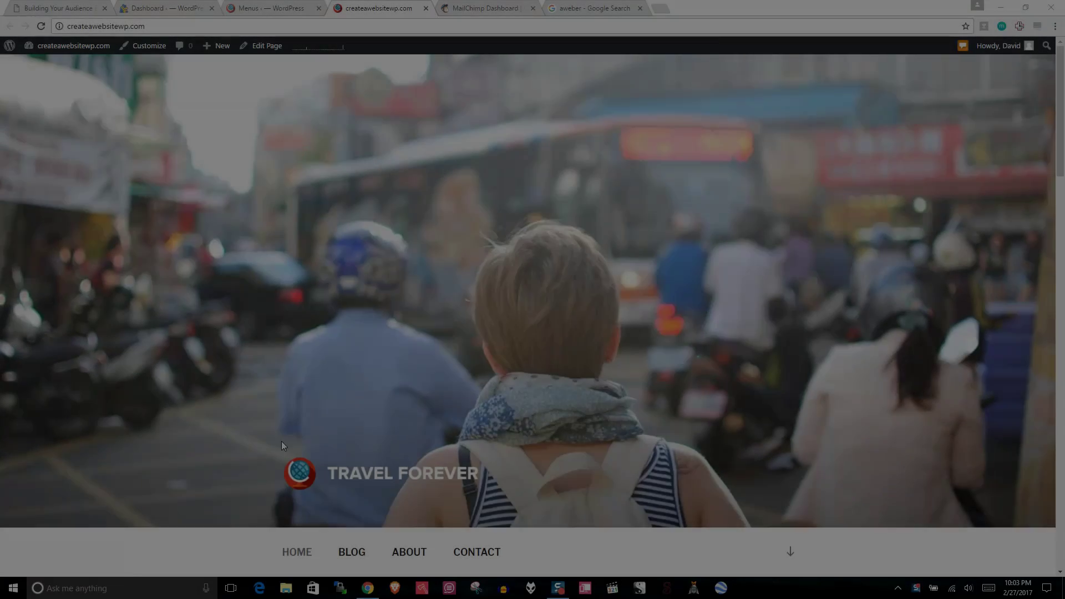
# Step: Scroll down the homepage to review the footer, then open the site Customizer
pyautogui.moveTo(1059, 147); pyautogui.dragTo(1062, 329)
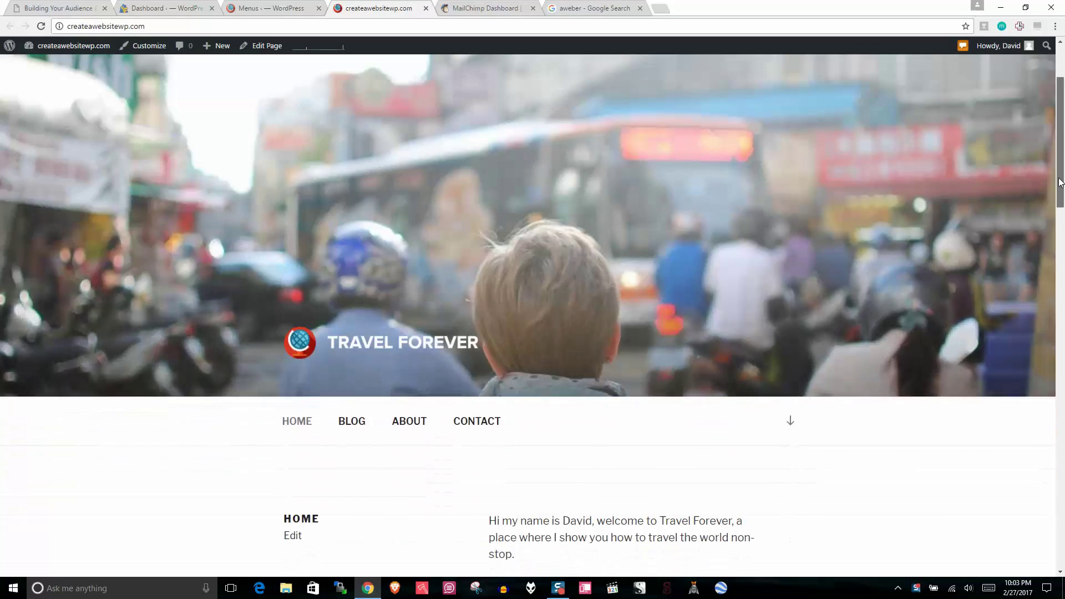
pyautogui.moveTo(1063, 408); pyautogui.dragTo(954, 533)
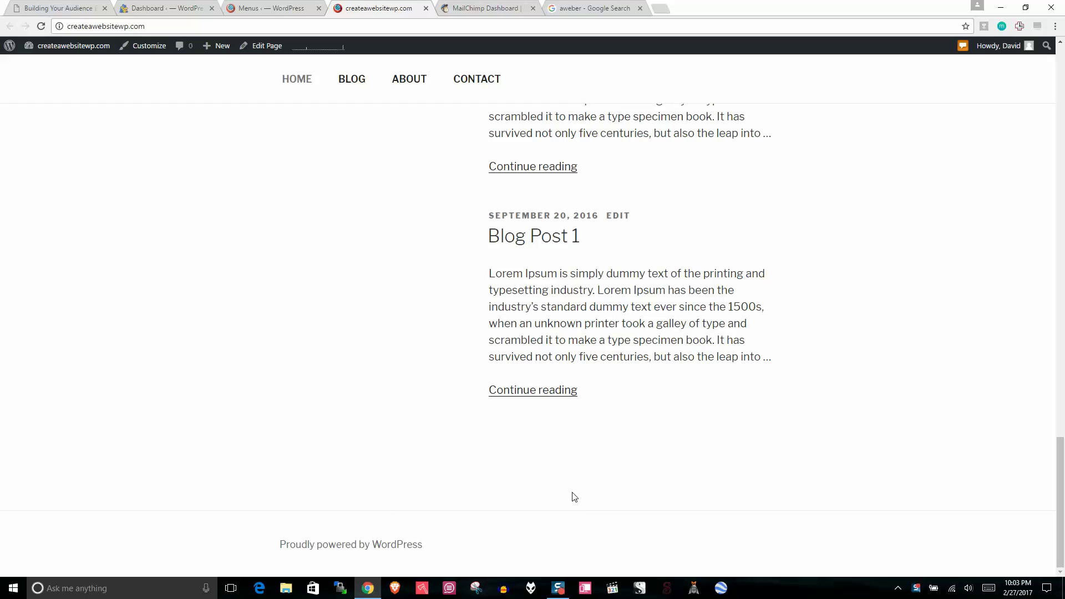
pyautogui.click(148, 48)
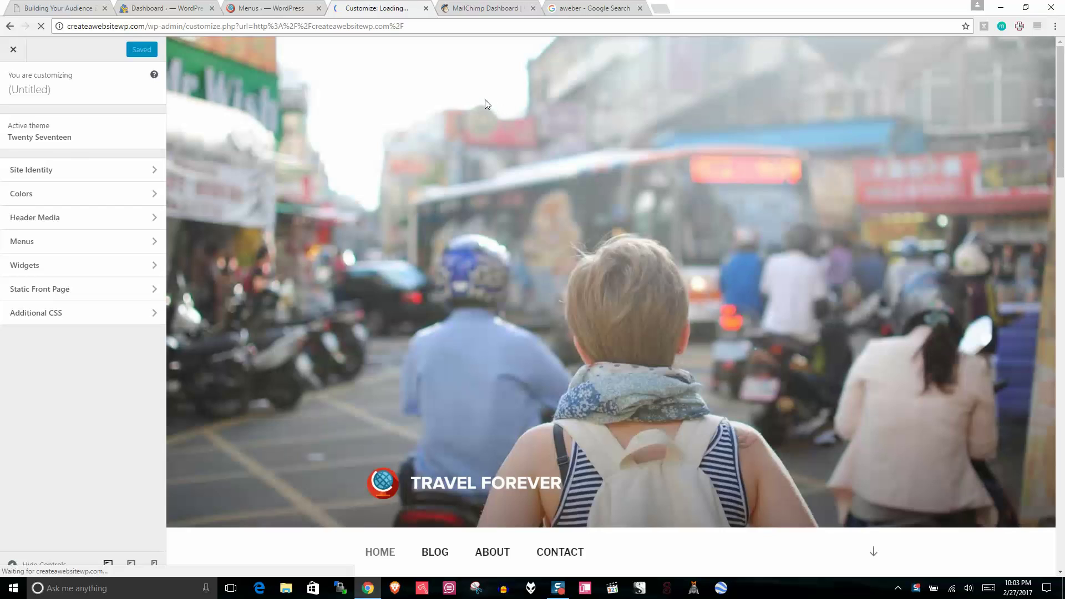
# Step: Add a Custom Menu widget to the Footer 1 area and check its Select Menu choices
pyautogui.click(54, 266)
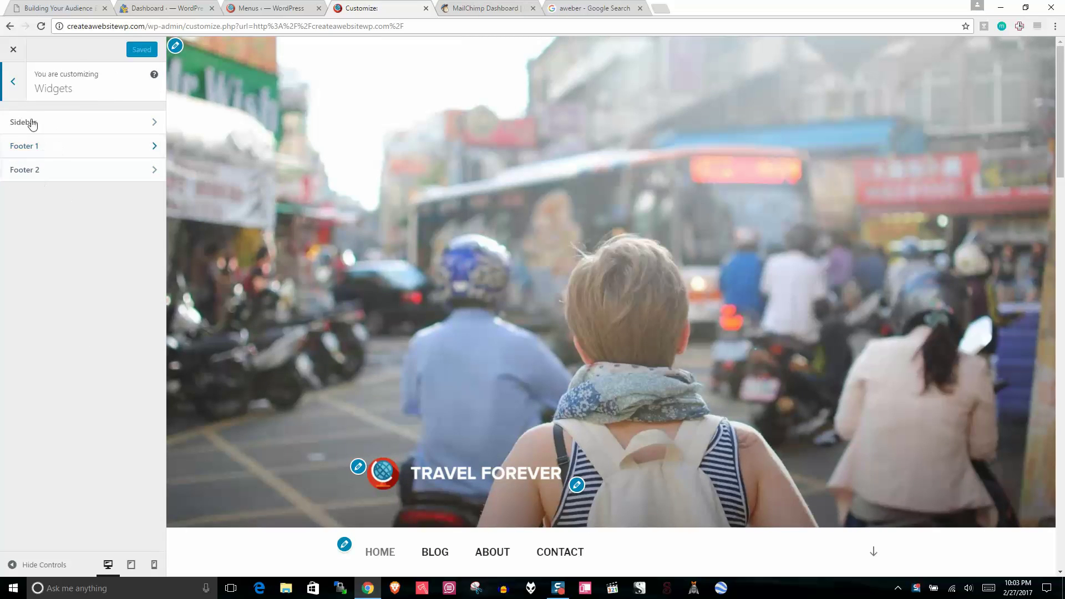
pyautogui.scroll(-20, 988, 172)
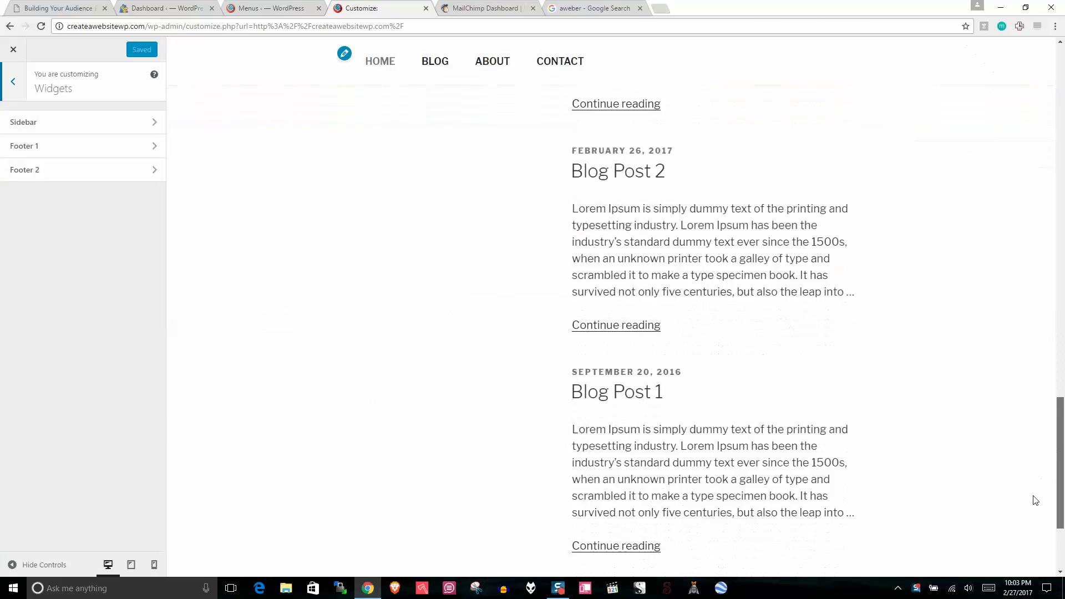
pyautogui.click(29, 146)
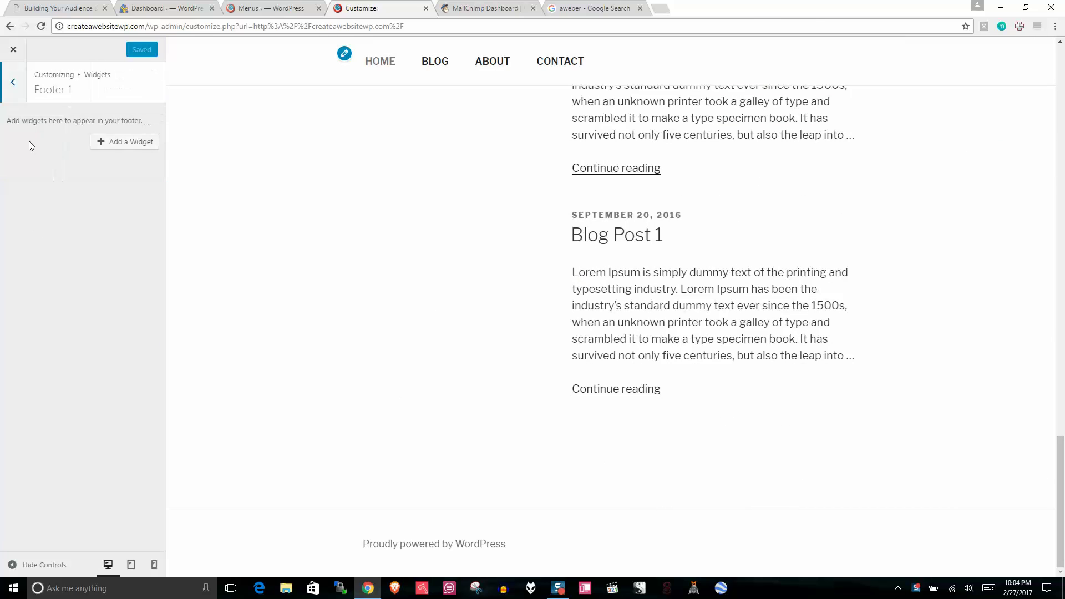
pyautogui.click(114, 143)
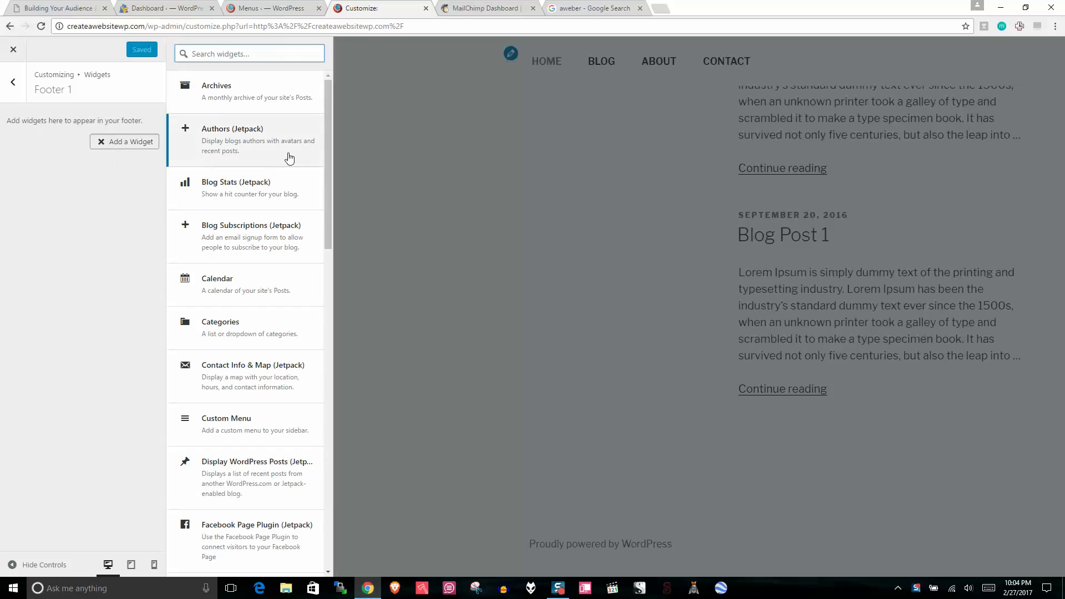
pyautogui.moveTo(329, 194); pyautogui.dragTo(323, 187)
pyautogui.scroll(-1, 323, 187)
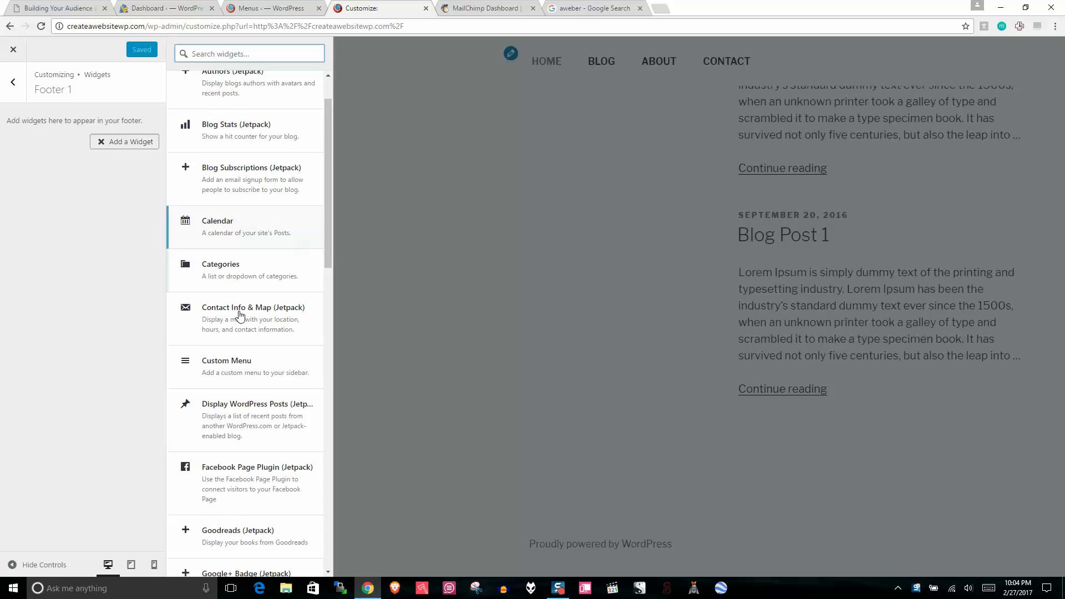
pyautogui.click(216, 369)
pyautogui.click(111, 217)
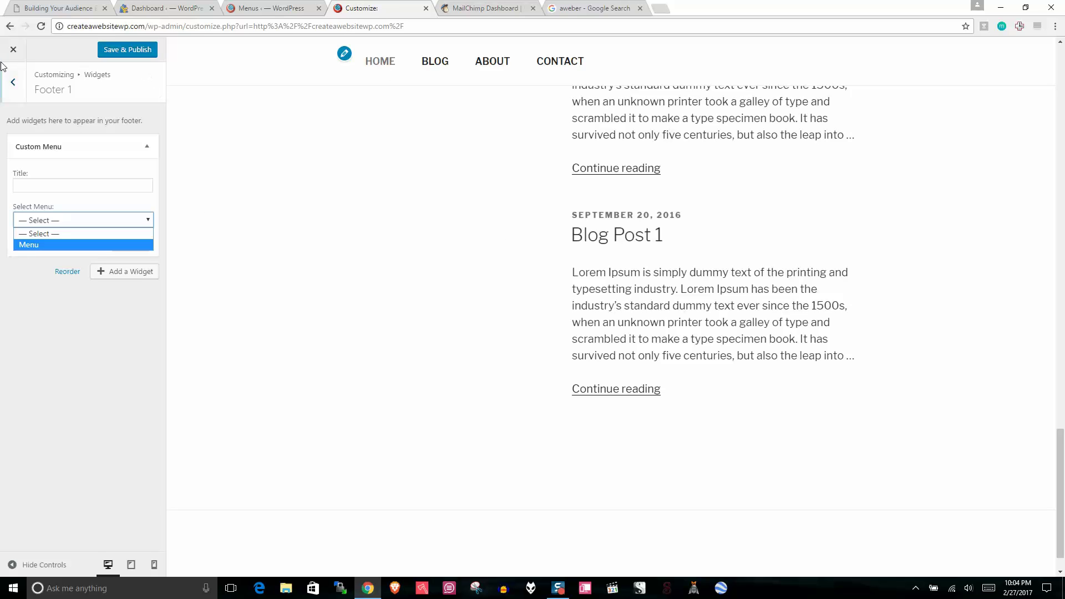
# Step: Leave the Customizer without saving and switch to the Menus editor
pyautogui.click(13, 49)
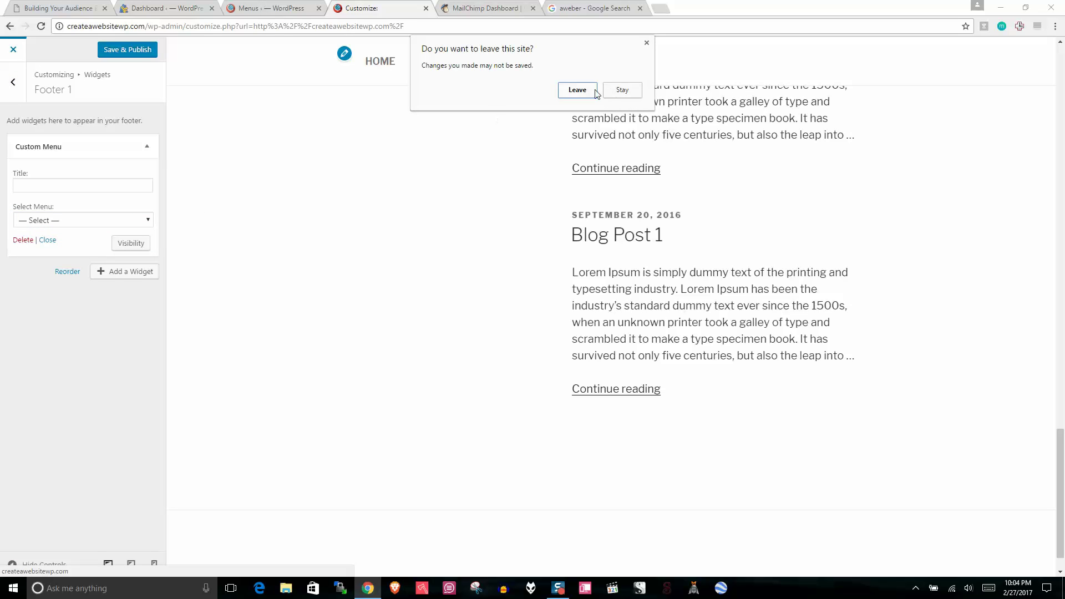
pyautogui.click(577, 89)
pyautogui.click(257, 8)
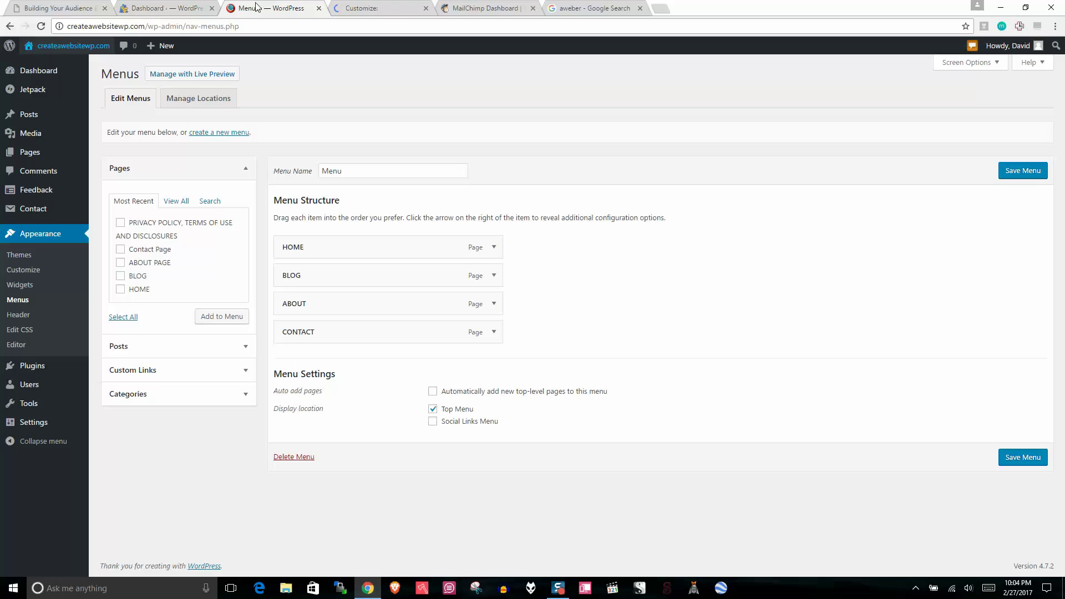
# Step: Create a new menu named footer
pyautogui.click(209, 135)
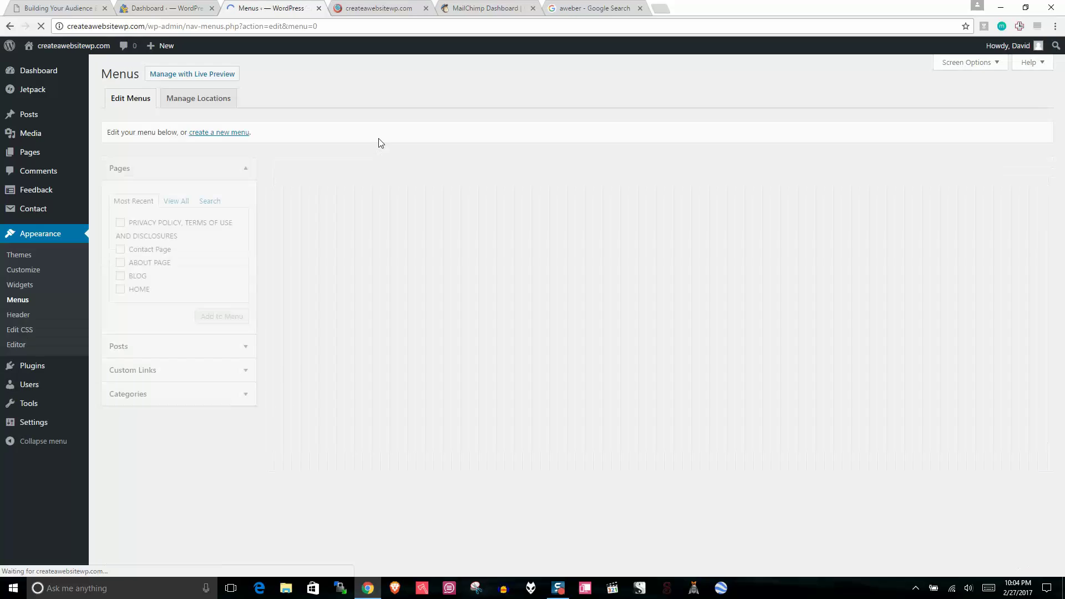
pyautogui.click(367, 171)
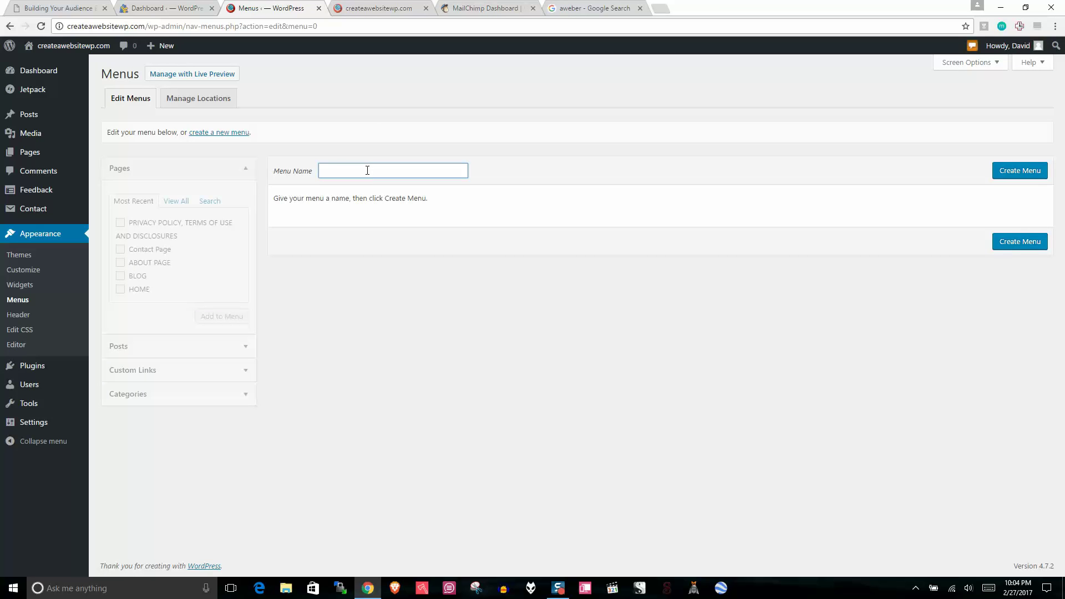
pyautogui.write('Foote')
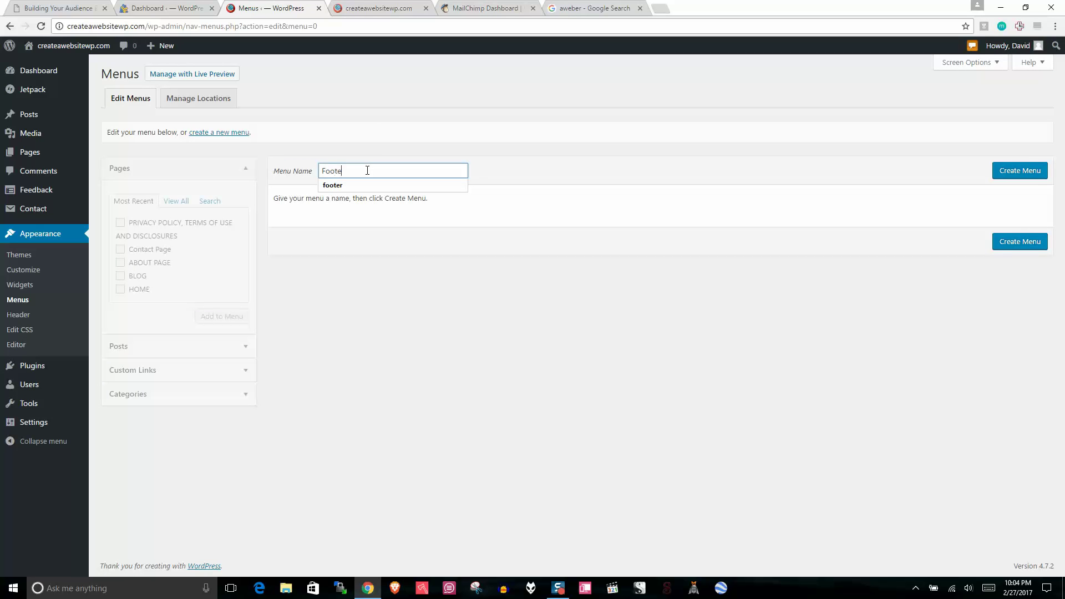
pyautogui.click(368, 184)
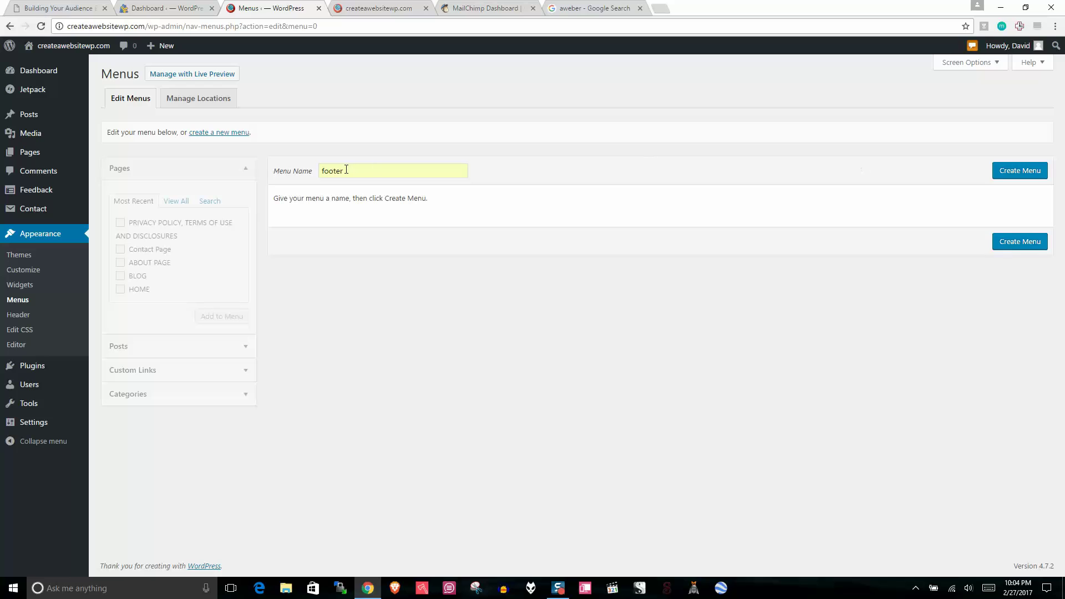
pyautogui.click(1003, 174)
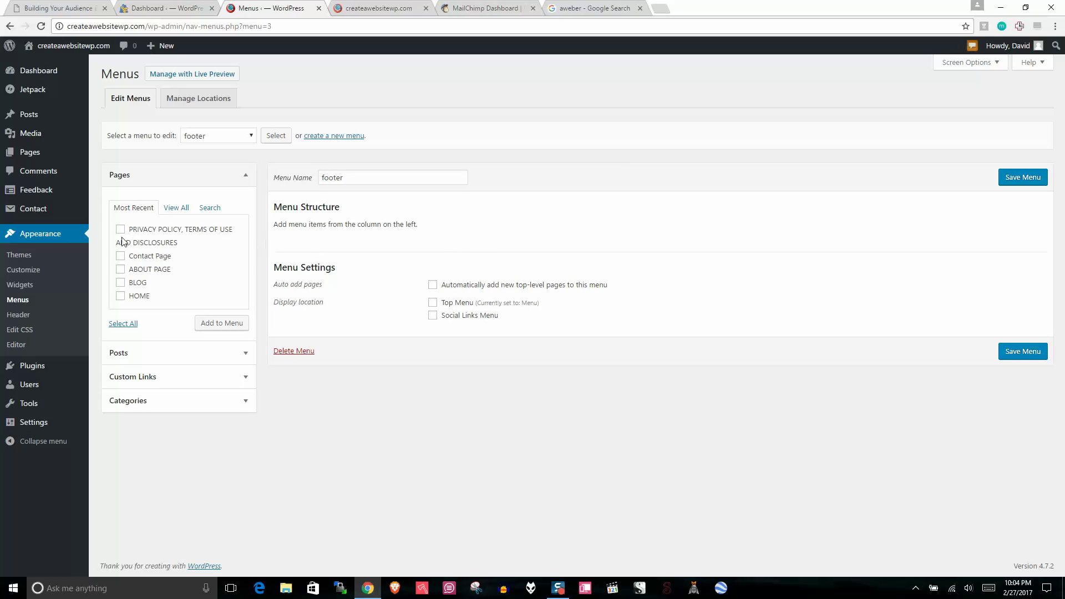
# Step: Add the Contact Page to the footer menu, labelled Contact Us
pyautogui.click(121, 256)
pyautogui.click(225, 325)
pyautogui.click(497, 258)
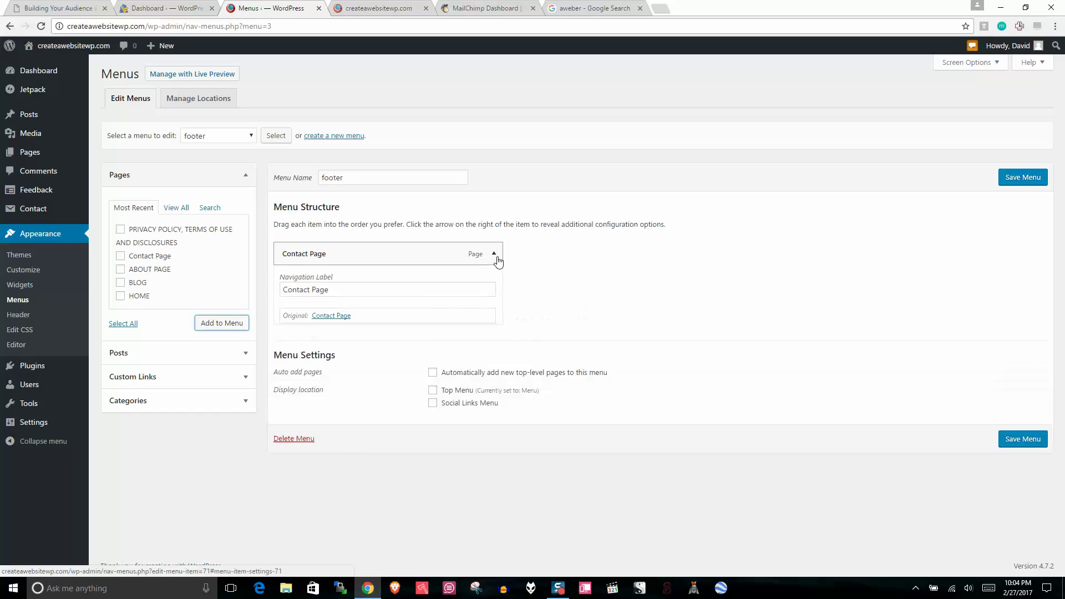
pyautogui.click(376, 292)
pyautogui.press('BackSpace')
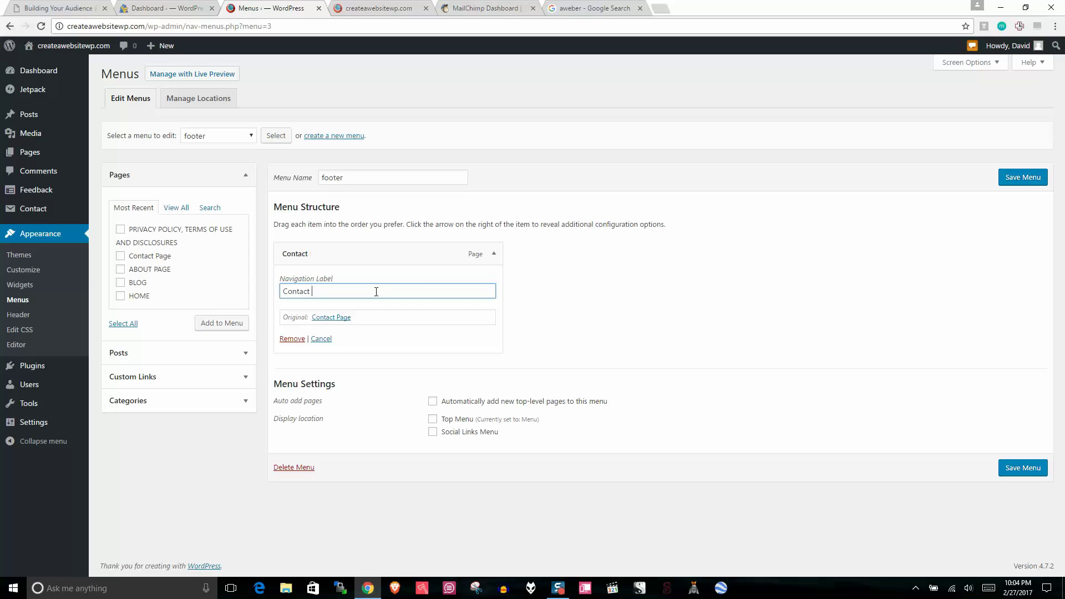
pyautogui.click(493, 254)
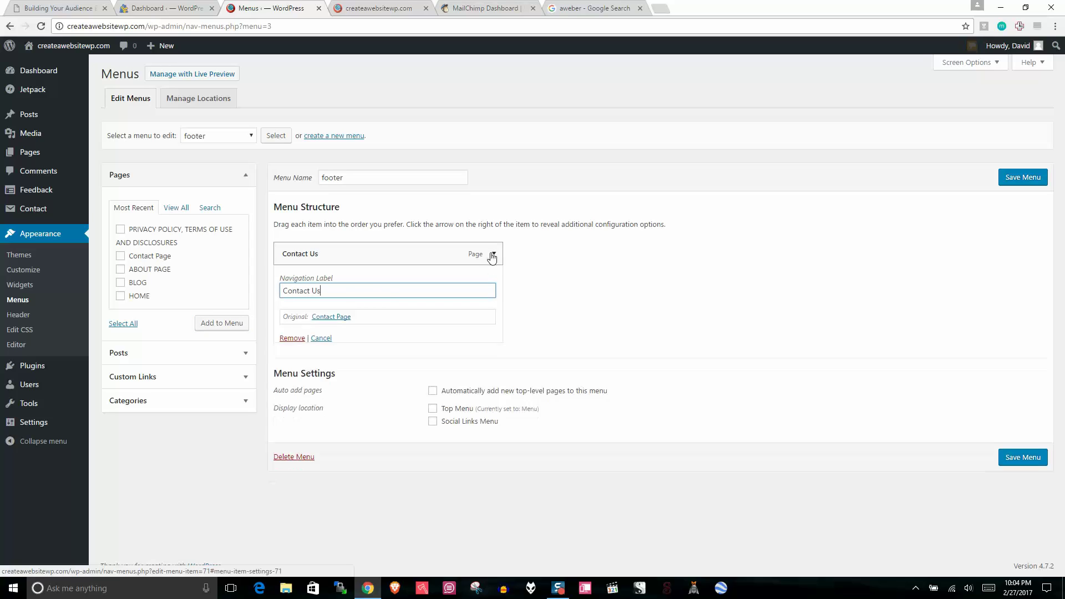
# Step: Add the privacy policy page relabelled 'LEGAL STUFF' and save the footer menu
pyautogui.click(121, 229)
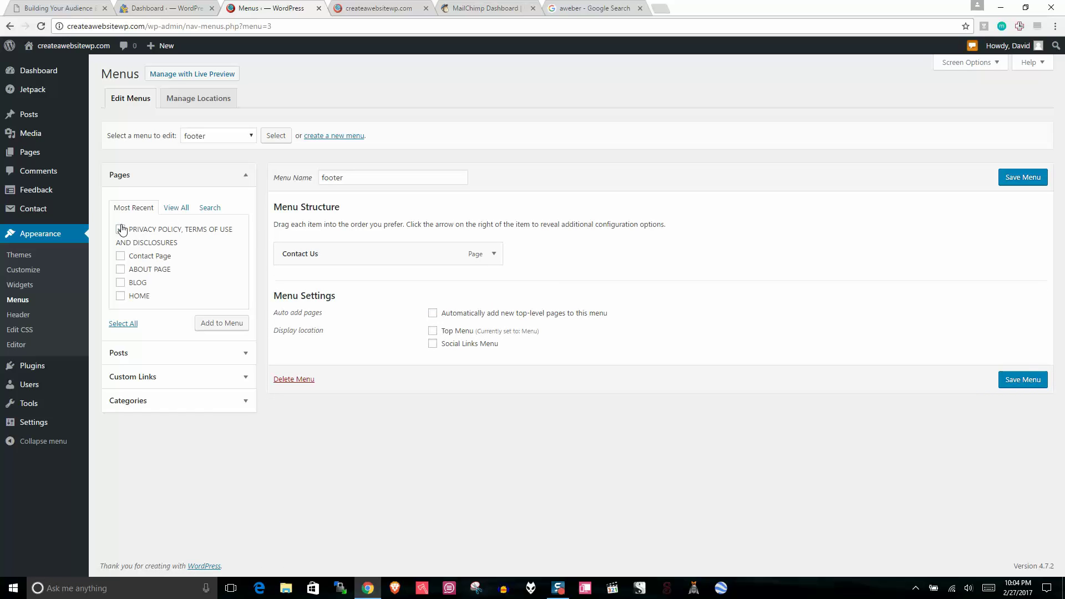
pyautogui.click(230, 326)
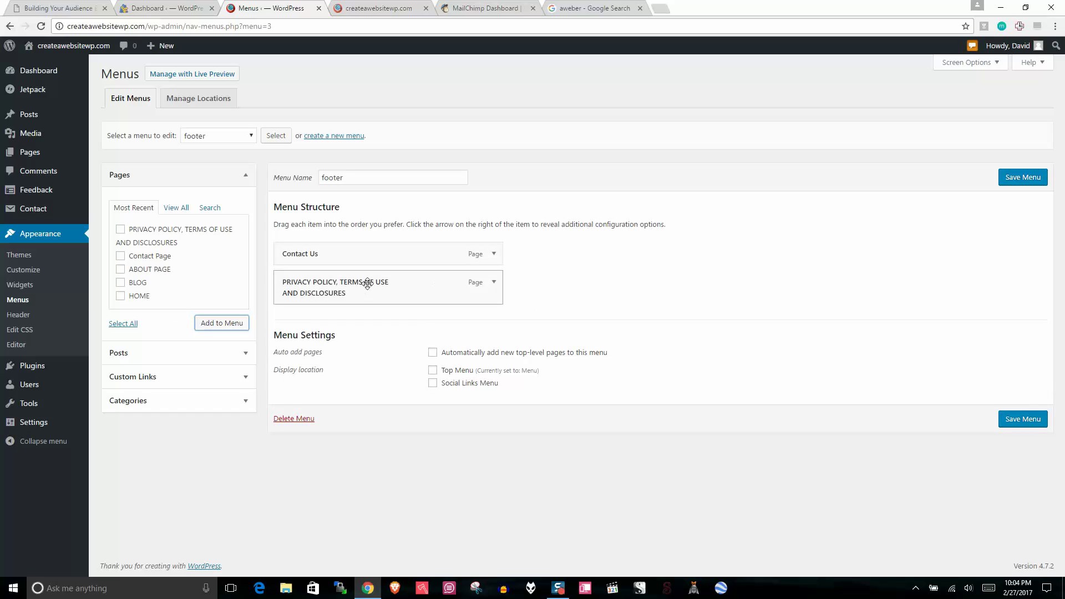
pyautogui.click(493, 282)
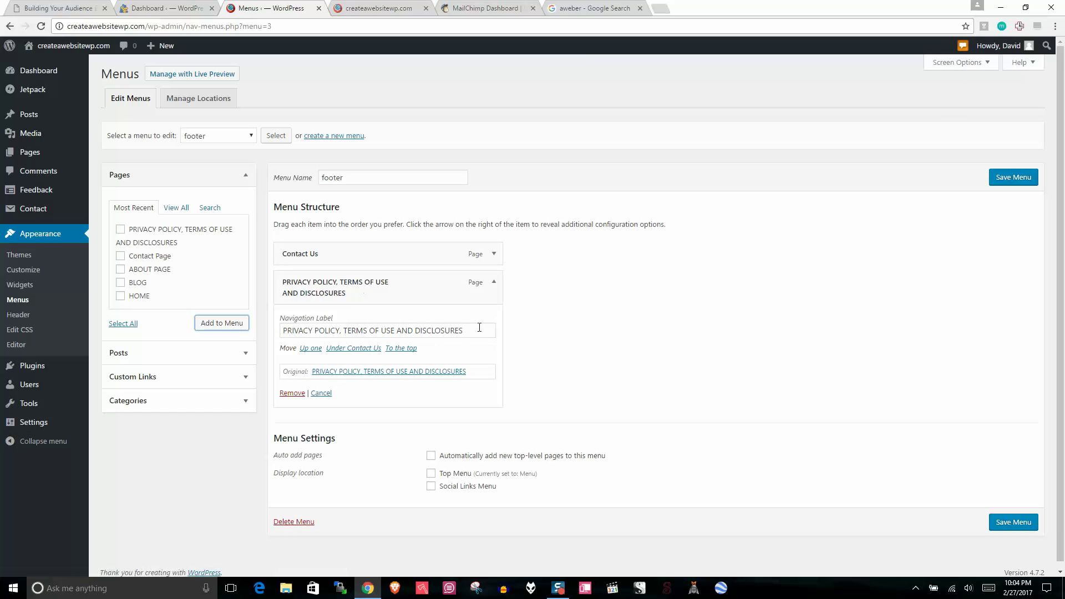
pyautogui.moveTo(480, 329); pyautogui.dragTo(263, 326)
pyautogui.press('BackSpace')
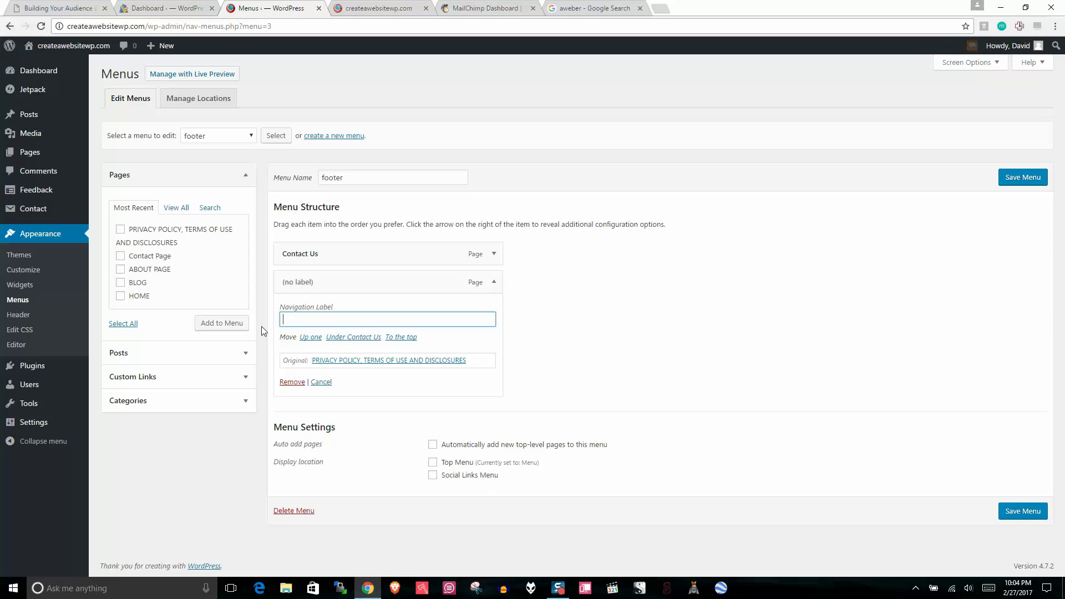
pyautogui.write('LEGAL STUFF')
pyautogui.click(1023, 178)
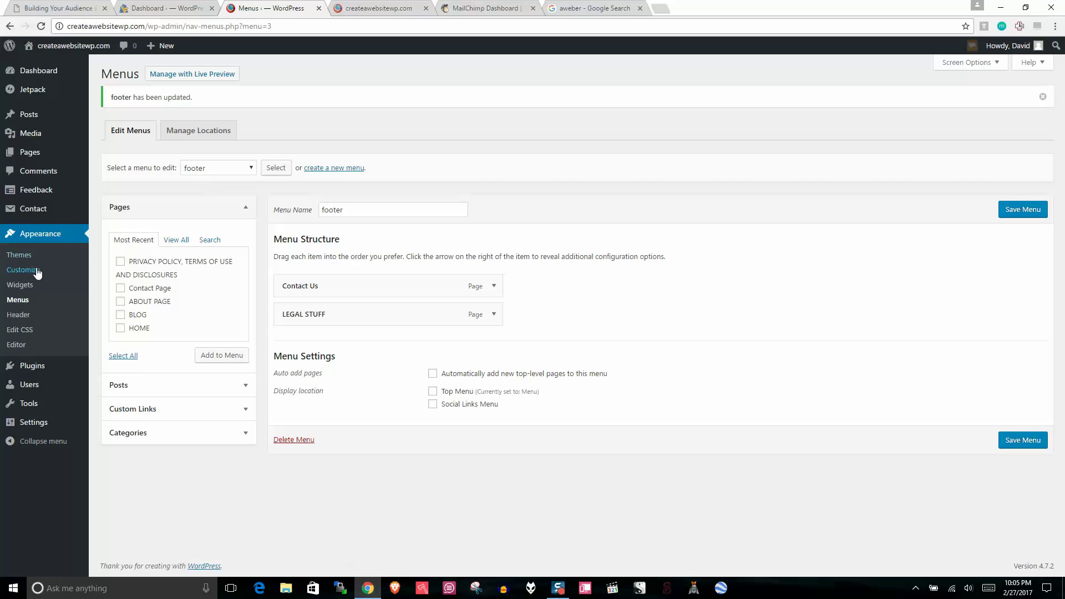
# Step: Reopen the Customizer in a new tab and close the old homepage tab
pyautogui.rightClick(30, 277)
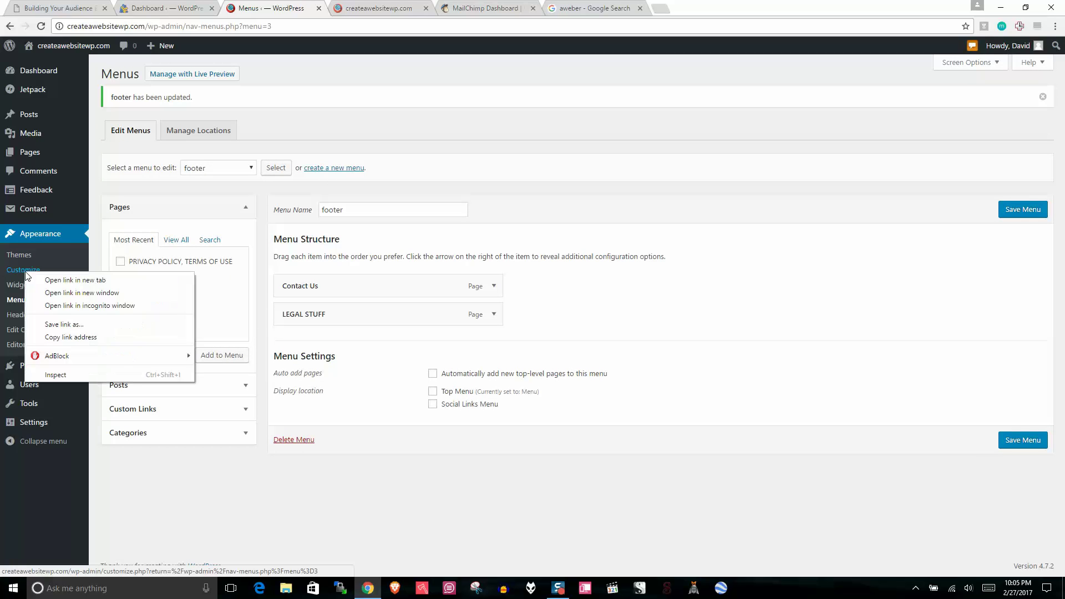
pyautogui.click(56, 280)
pyautogui.click(532, 8)
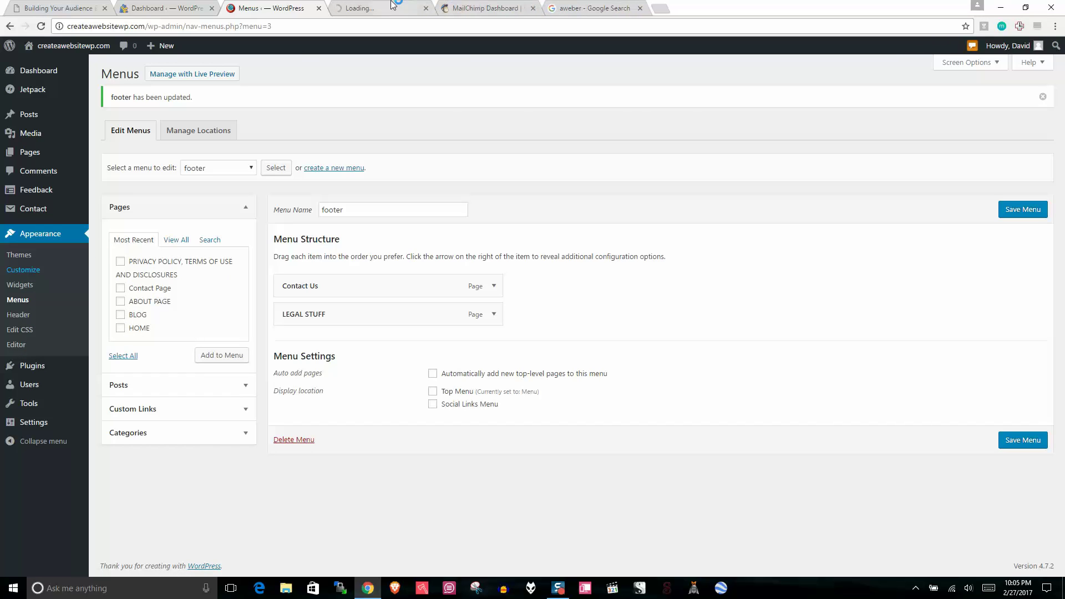
pyautogui.click(359, 4)
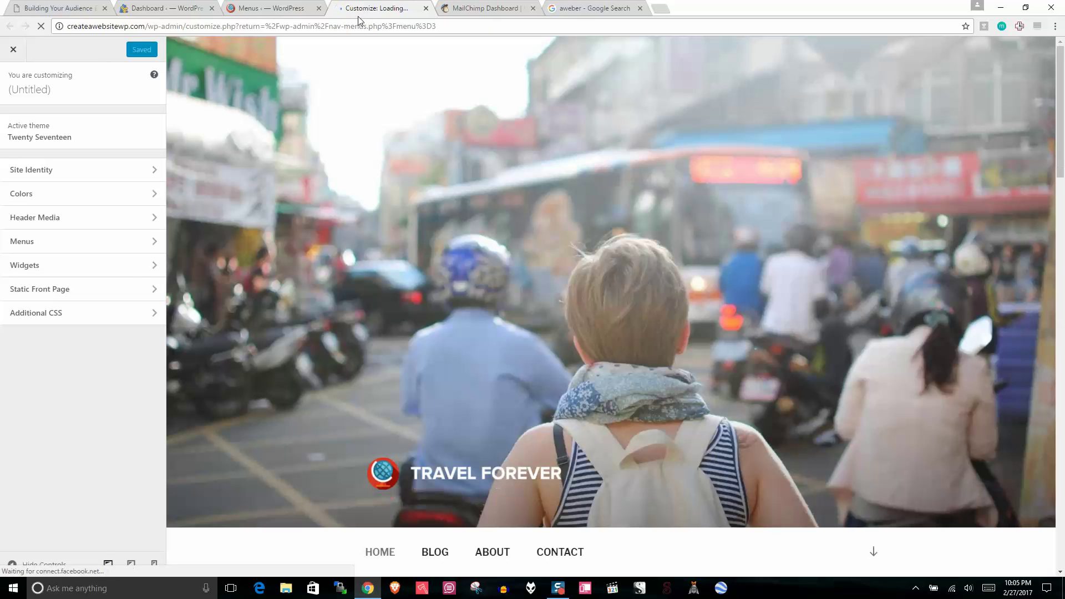
# Step: Add a Custom Menu widget to Footer 1 set to display the footer menu
pyautogui.scroll(-10, 1064, 280)
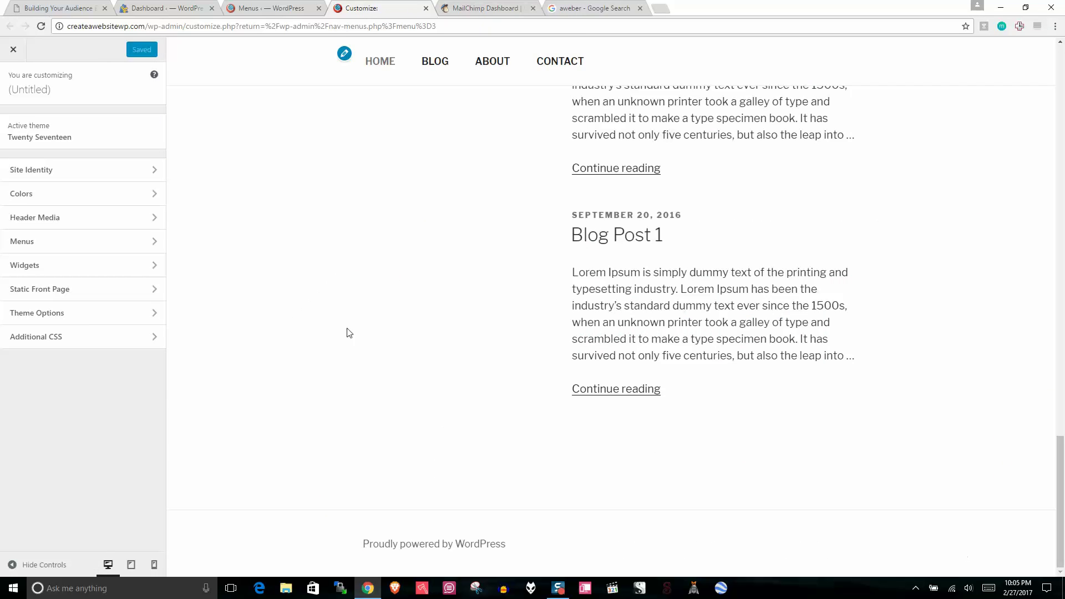
pyautogui.click(28, 265)
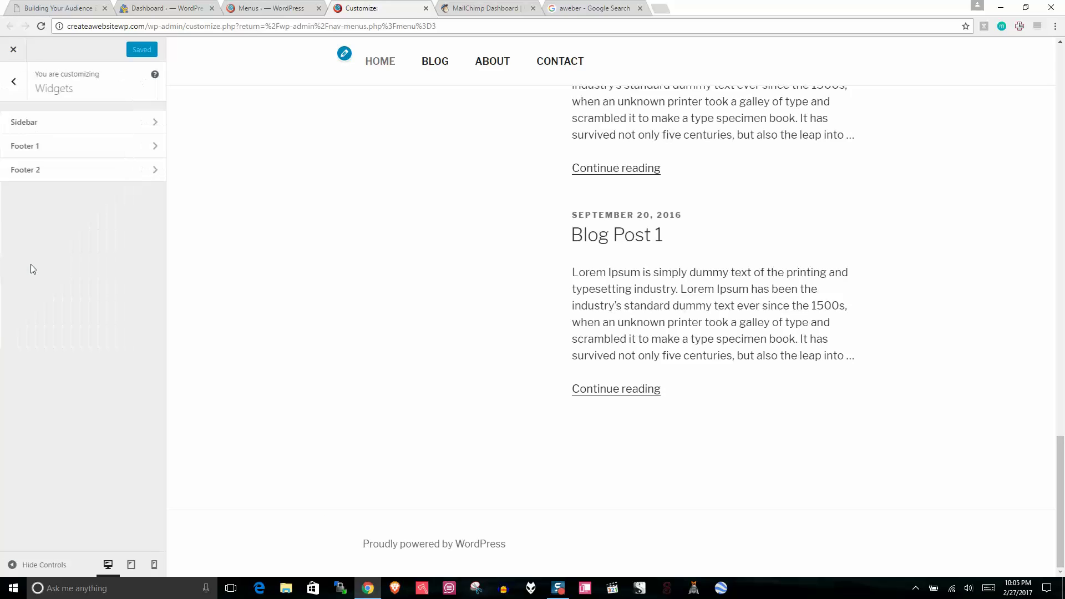
pyautogui.click(52, 147)
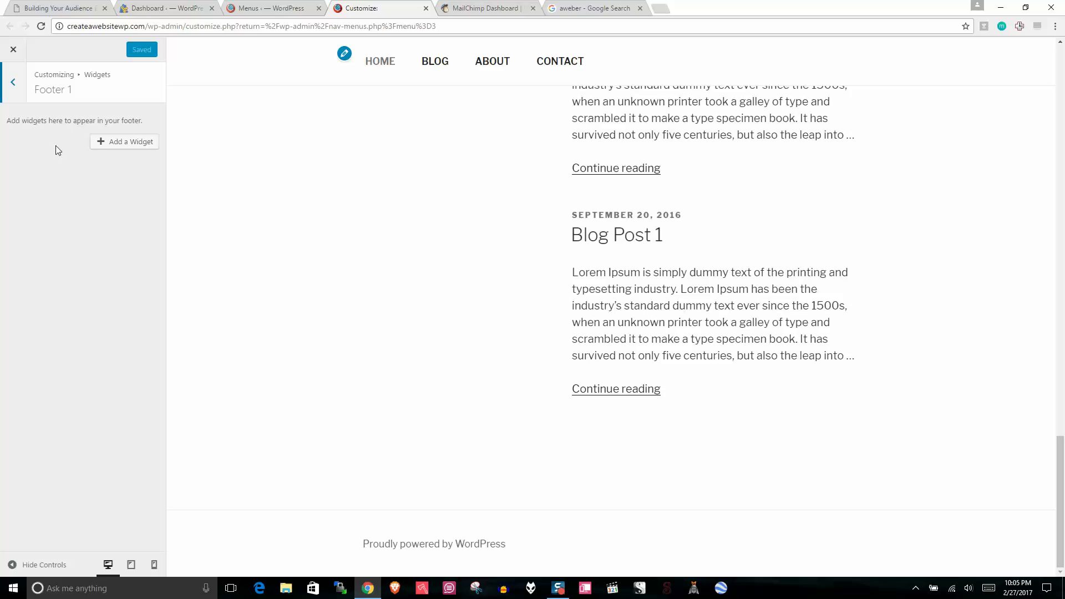
pyautogui.click(119, 143)
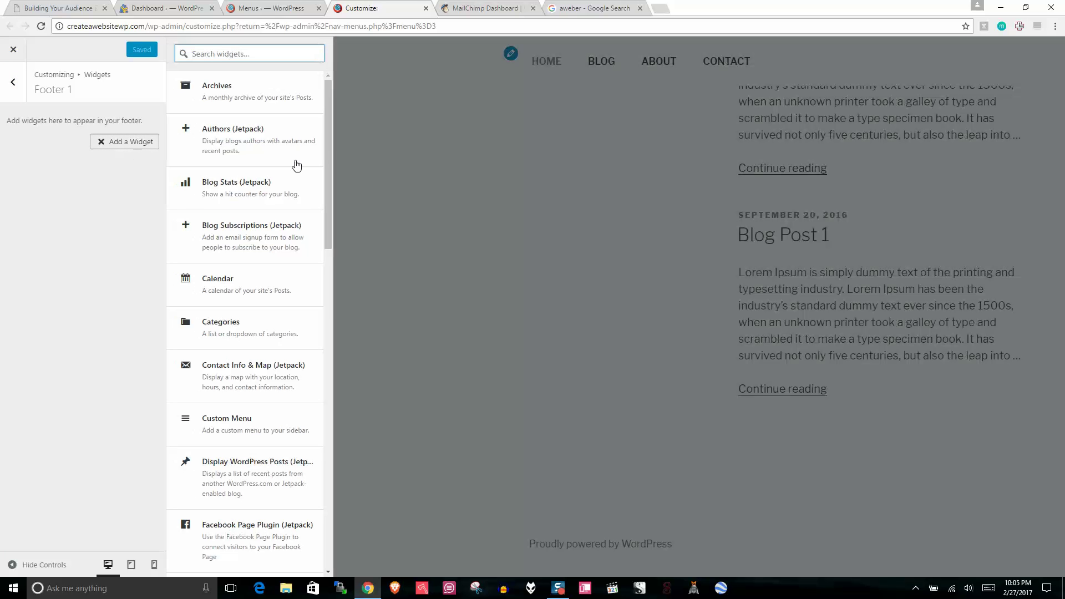
pyautogui.moveTo(328, 144); pyautogui.dragTo(331, 177)
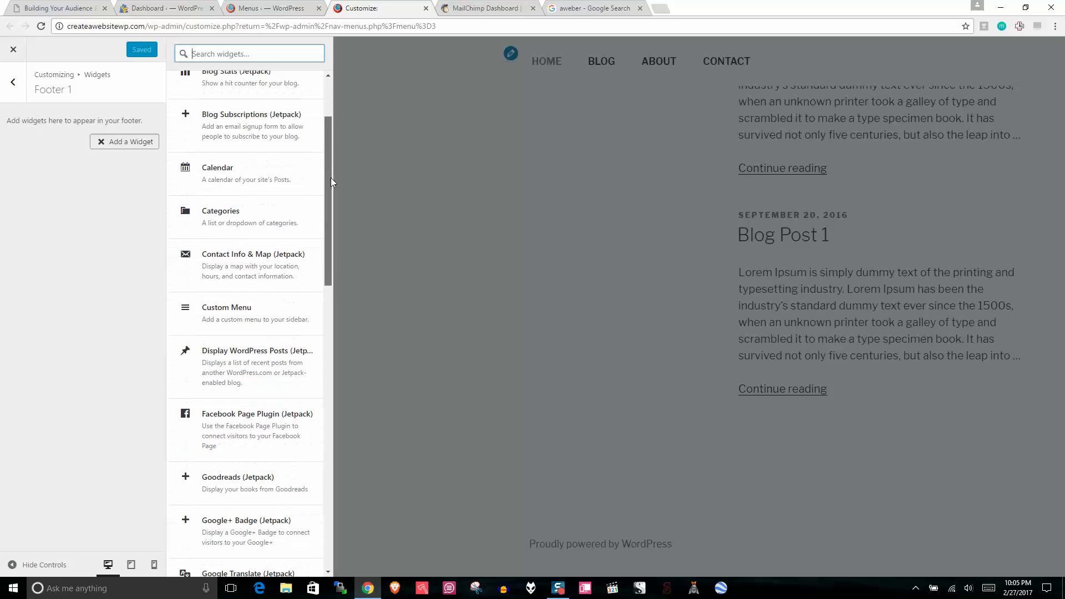
pyautogui.click(263, 315)
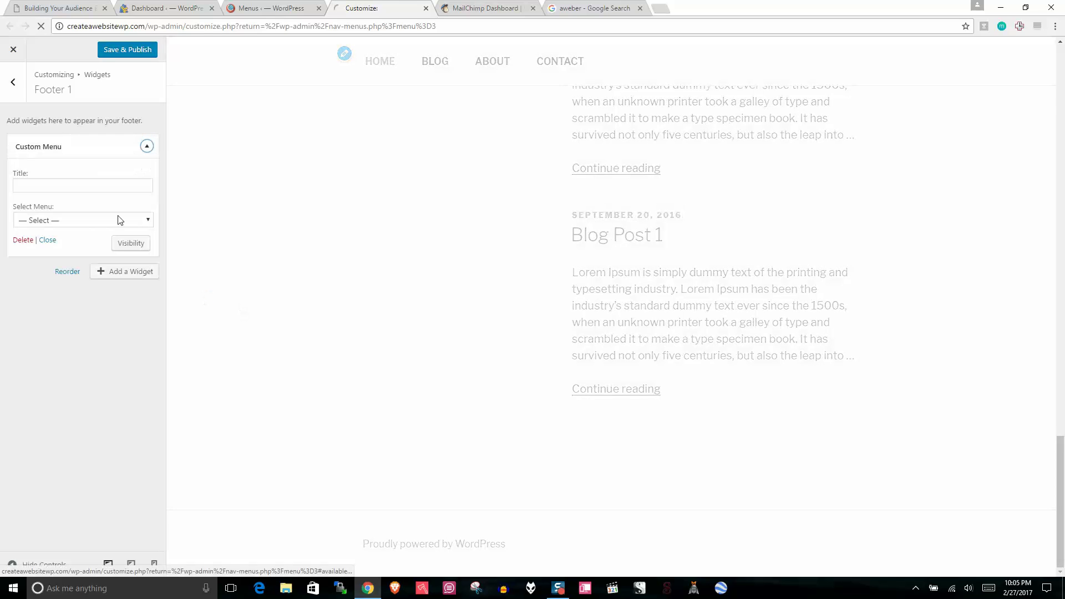
pyautogui.click(91, 222)
pyautogui.click(62, 245)
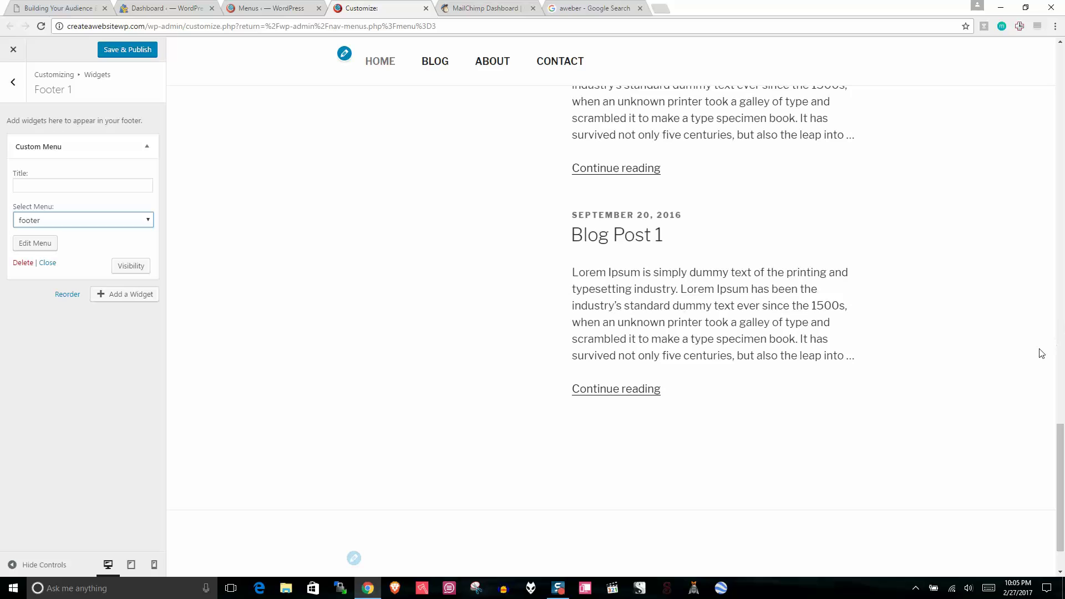
pyautogui.scroll(-3, 1041, 388)
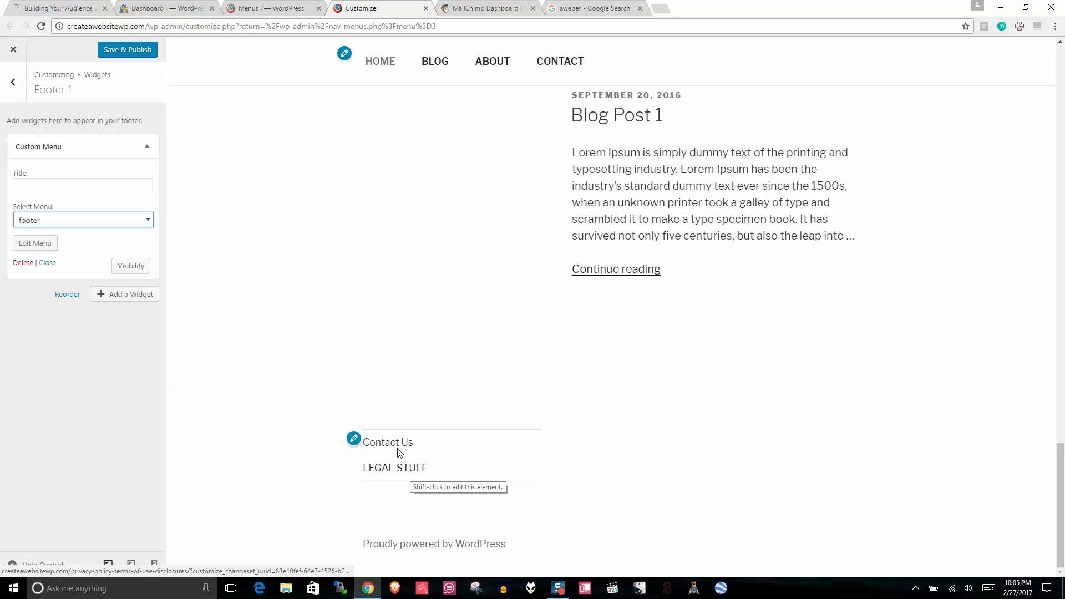
# Step: Change the Contact Us navigation label to CONTACT US and save the footer menu
pyautogui.click(289, 7)
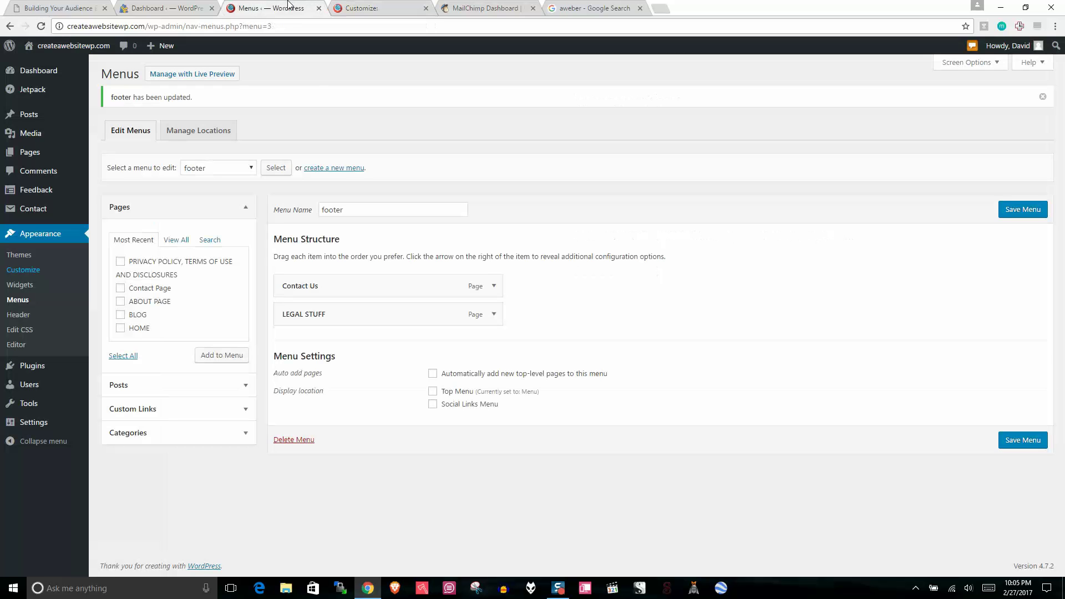
pyautogui.click(493, 286)
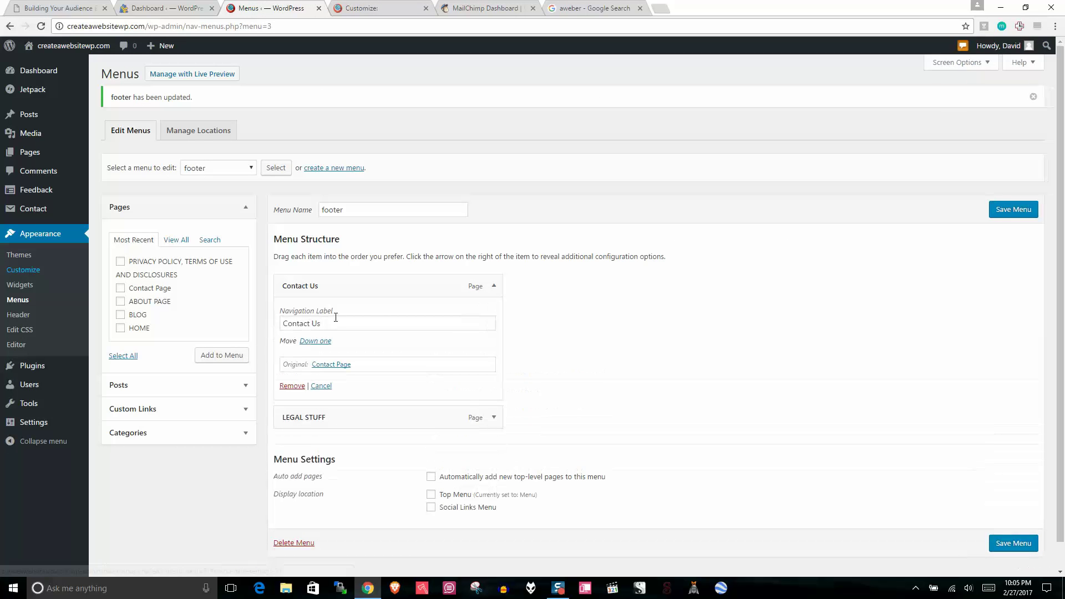
pyautogui.click(340, 323)
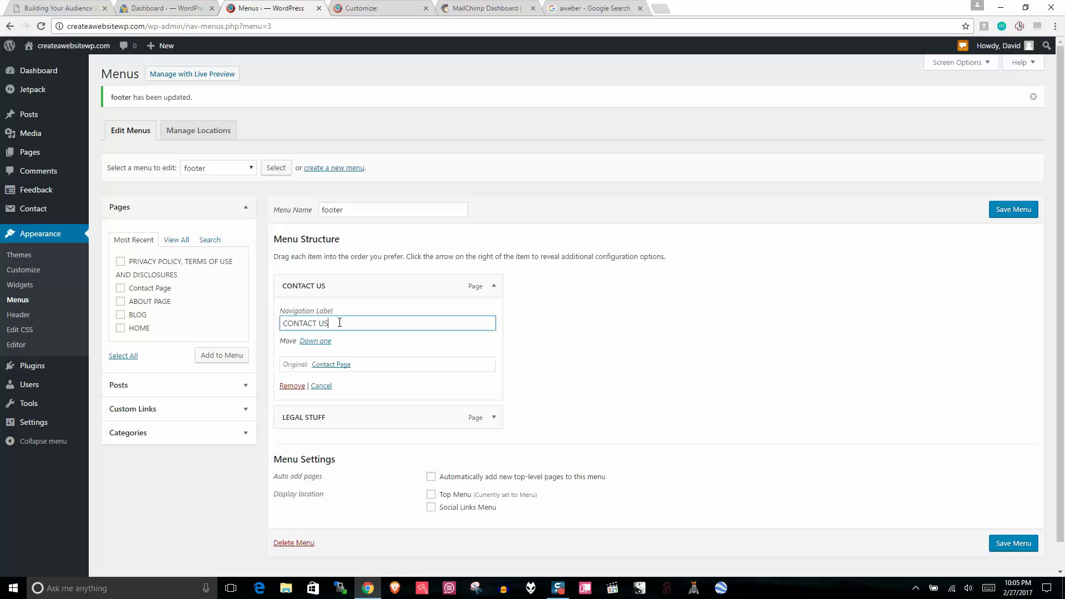
pyautogui.click(546, 284)
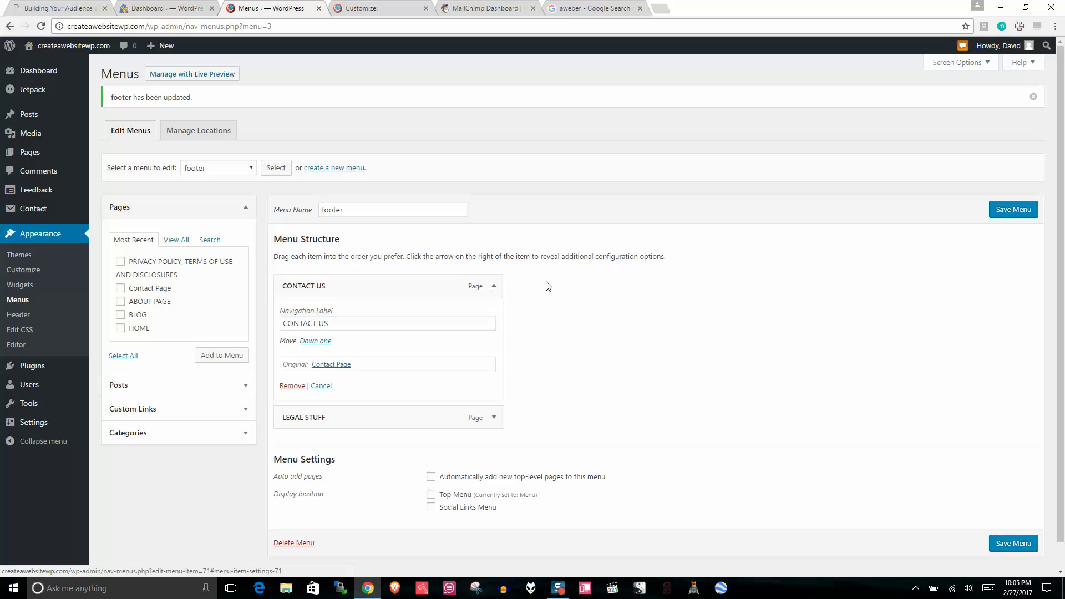
pyautogui.click(493, 286)
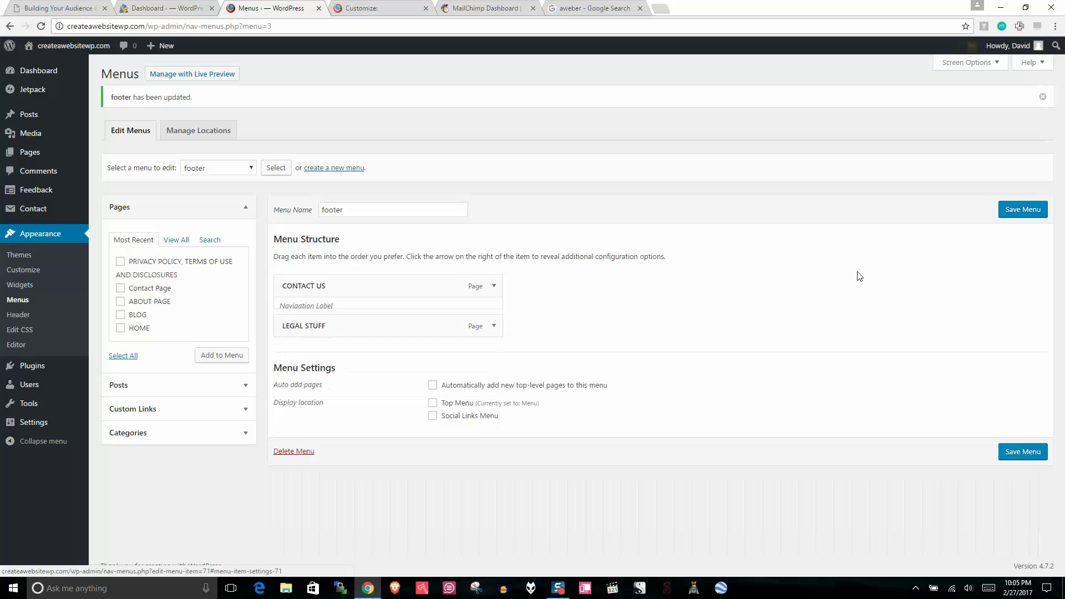
pyautogui.click(1022, 214)
# Step: Back in the Customizer, Save & Publish the Footer 1 widget changes
pyautogui.click(415, 8)
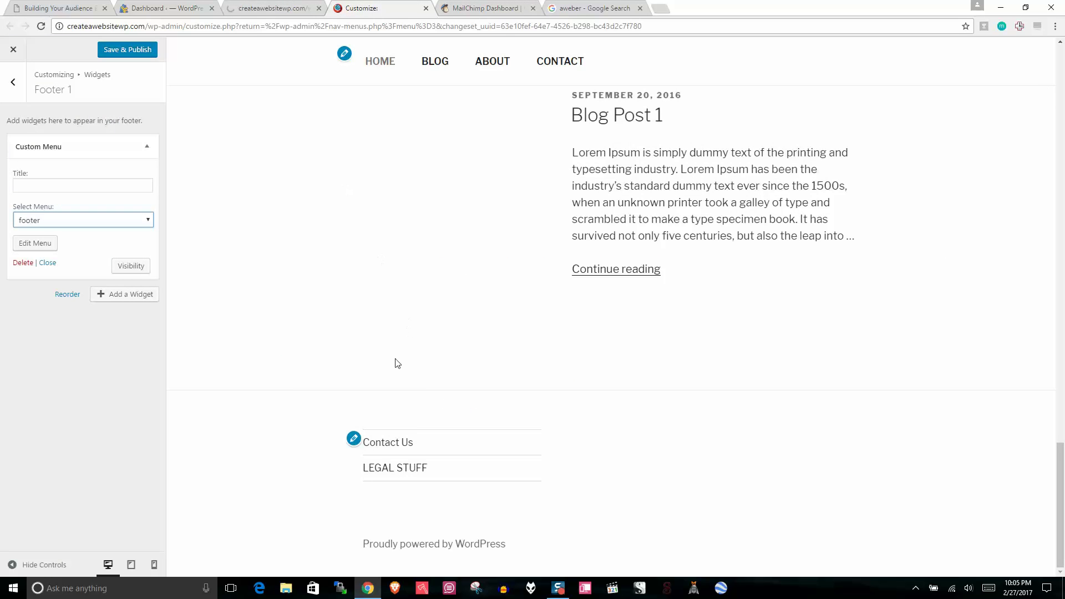
pyautogui.click(94, 185)
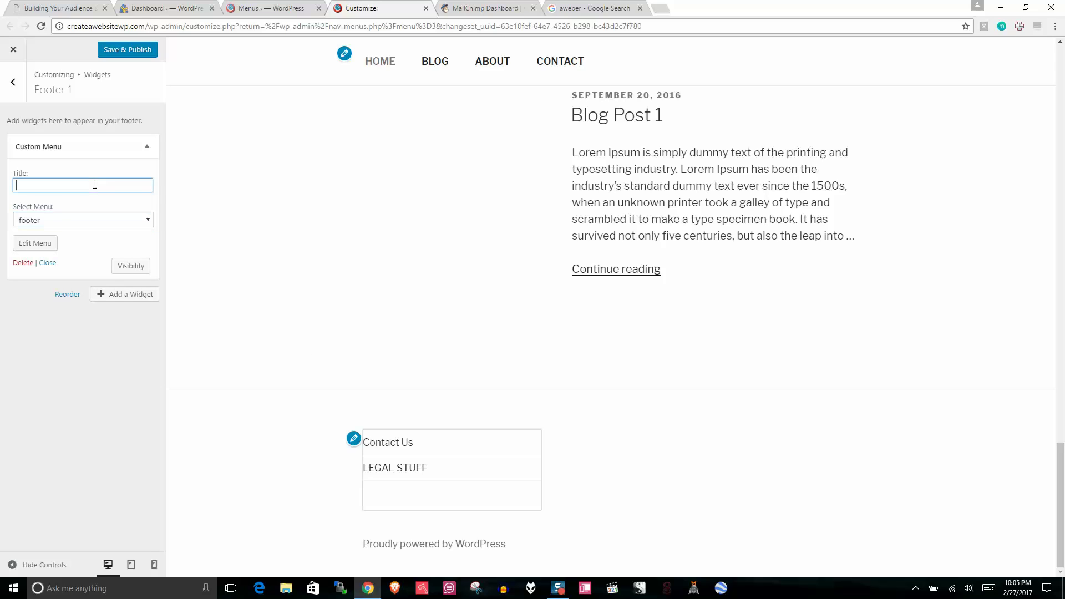
pyautogui.click(145, 50)
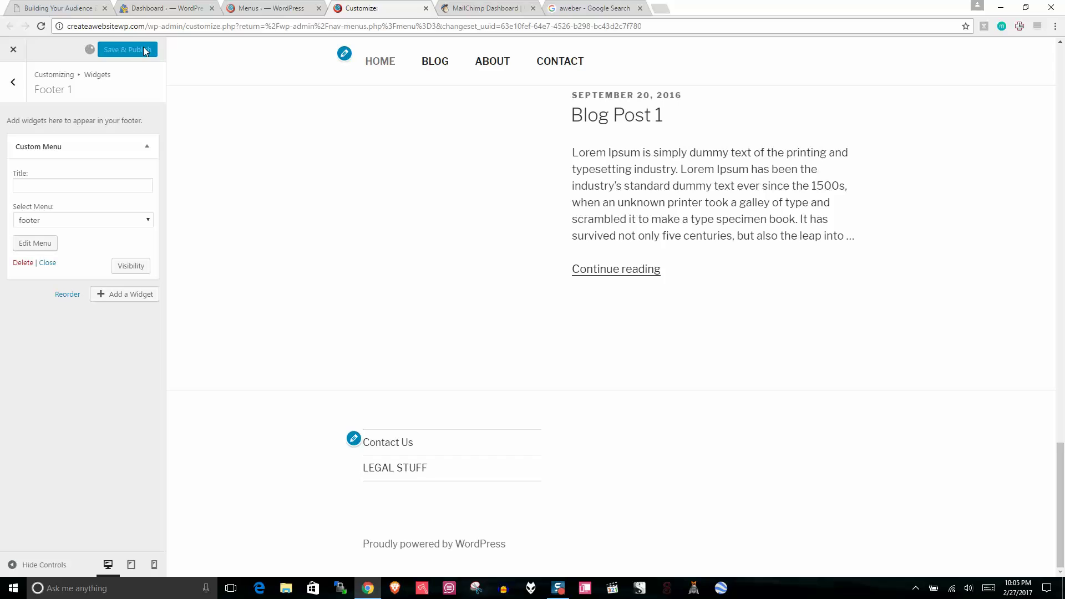
pyautogui.moveTo(1061, 482); pyautogui.dragTo(1061, 266)
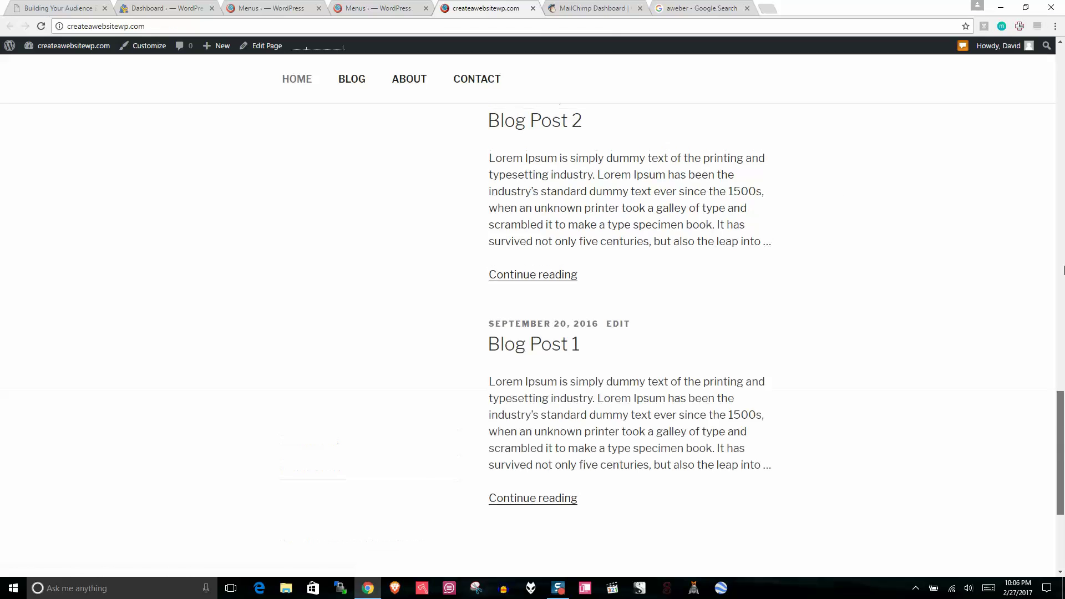
pyautogui.click(400, 5)
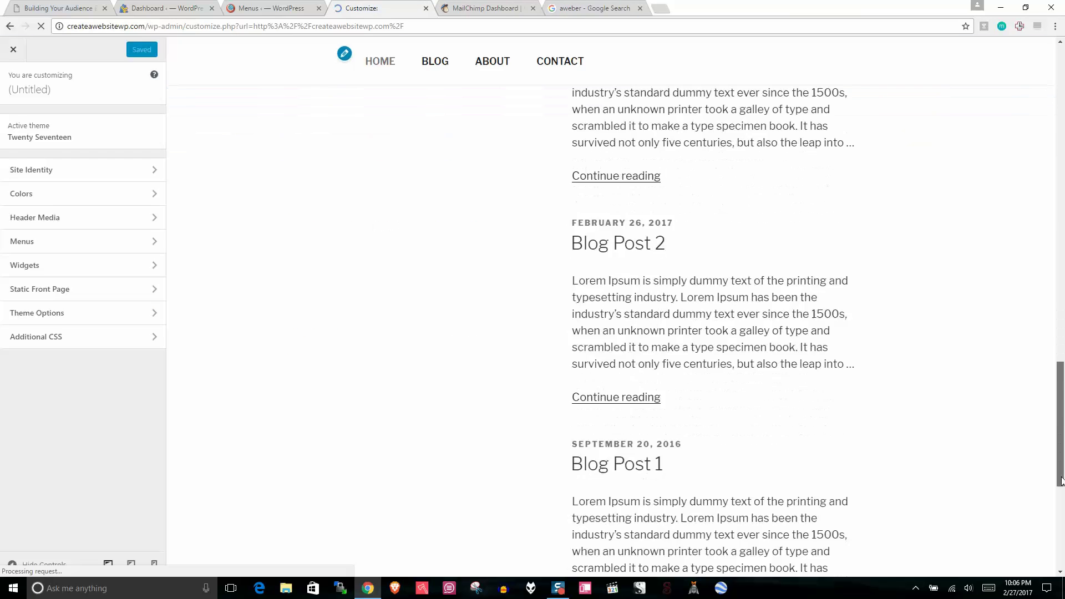
# Step: Add a Social Media Icons widget to the Footer 1 area
pyautogui.click(31, 266)
pyautogui.click(62, 145)
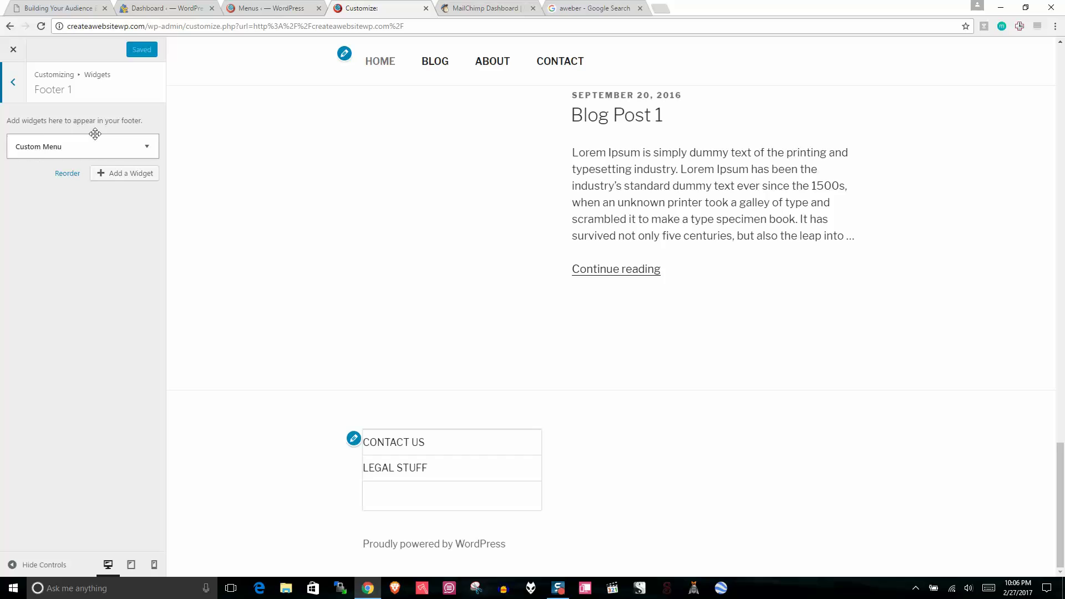
pyautogui.click(122, 174)
pyautogui.moveTo(330, 111); pyautogui.dragTo(355, 402)
pyautogui.click(267, 398)
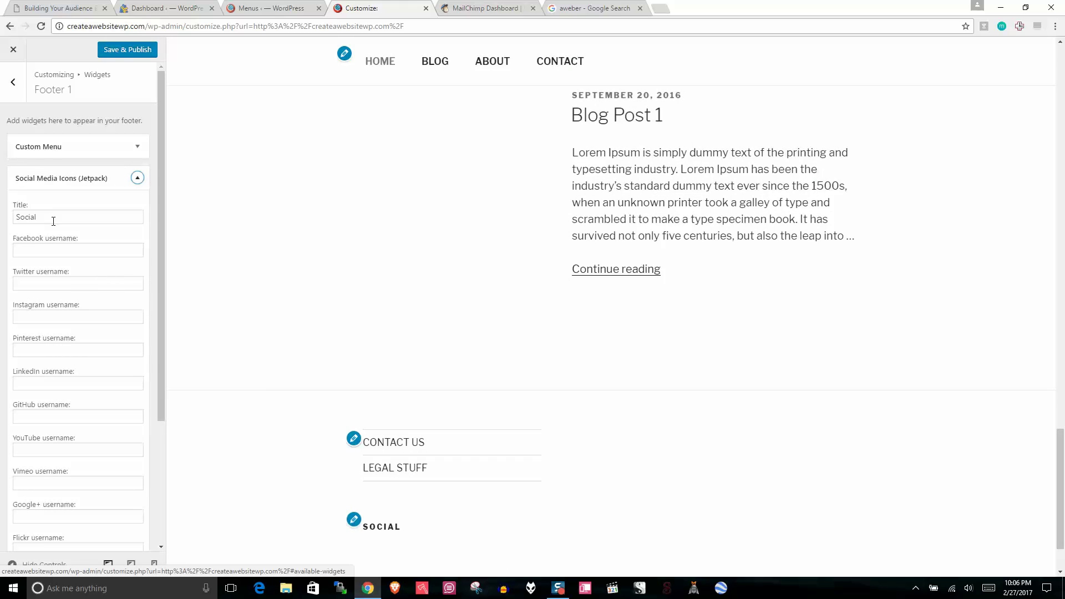
# Step: Replace the default Social title with I'M ON THE INTERNET
pyautogui.click(53, 218)
pyautogui.press('BackSpace')
pyautogui.press('BackSpace')
pyautogui.press('BackSpace')
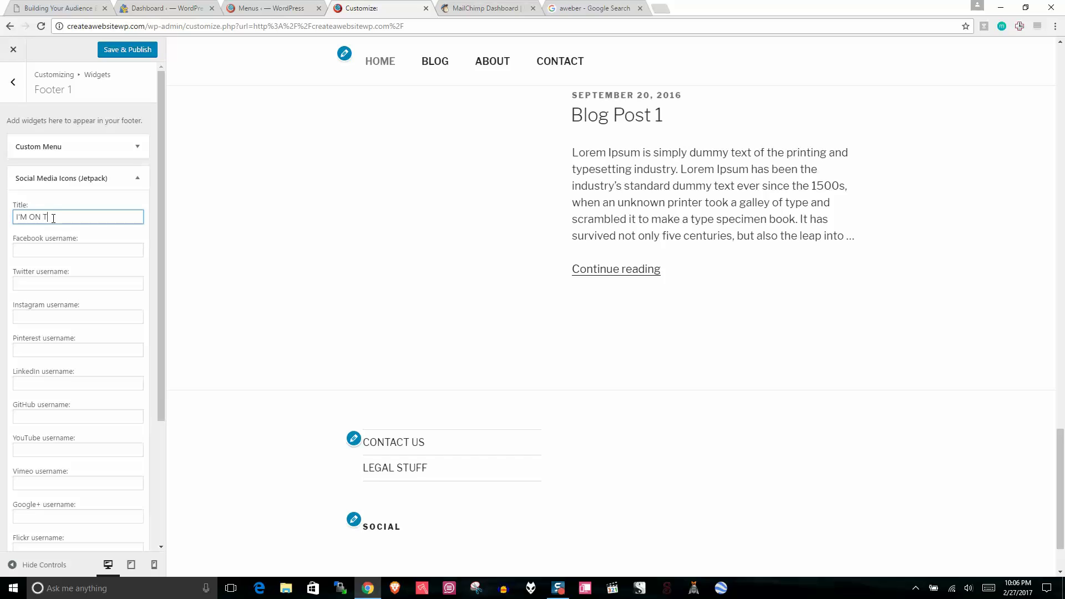
pyautogui.write('NTERNET')
pyautogui.click(104, 250)
# Step: Fill in the Twitter and Instagram usernames and Save & Publish the widget
pyautogui.moveTo(158, 226); pyautogui.dragTo(159, 256)
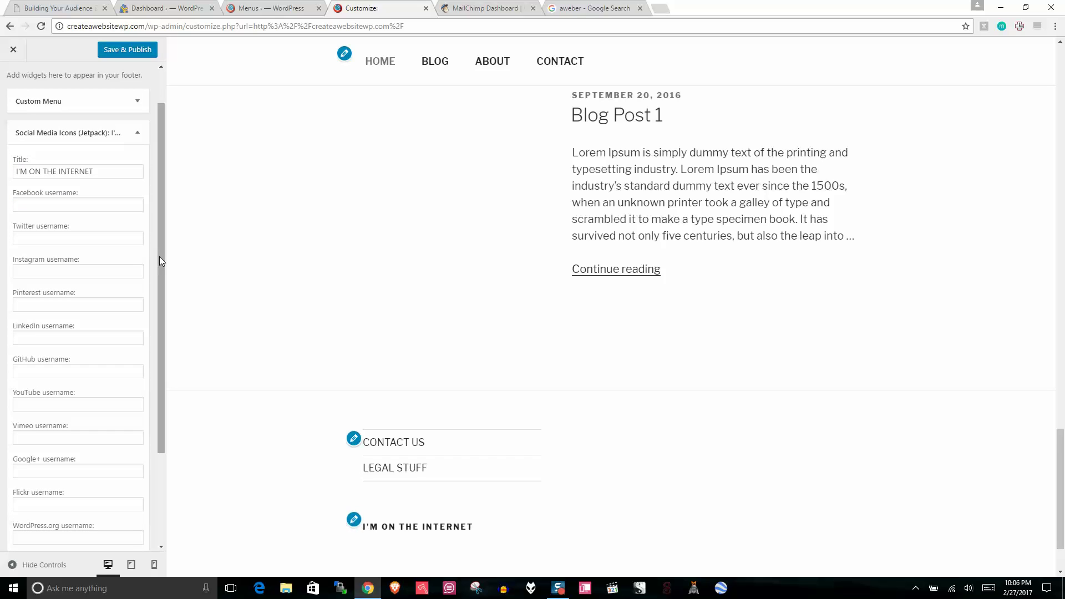
pyautogui.click(46, 239)
pyautogui.write('edgofdavid')
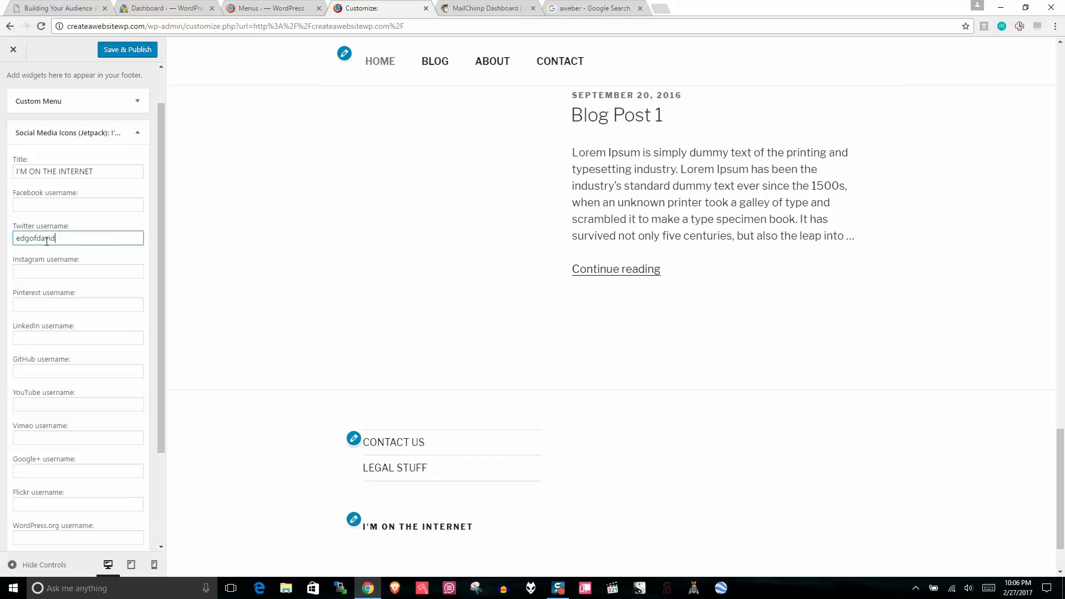
pyautogui.click(45, 208)
pyautogui.click(67, 240)
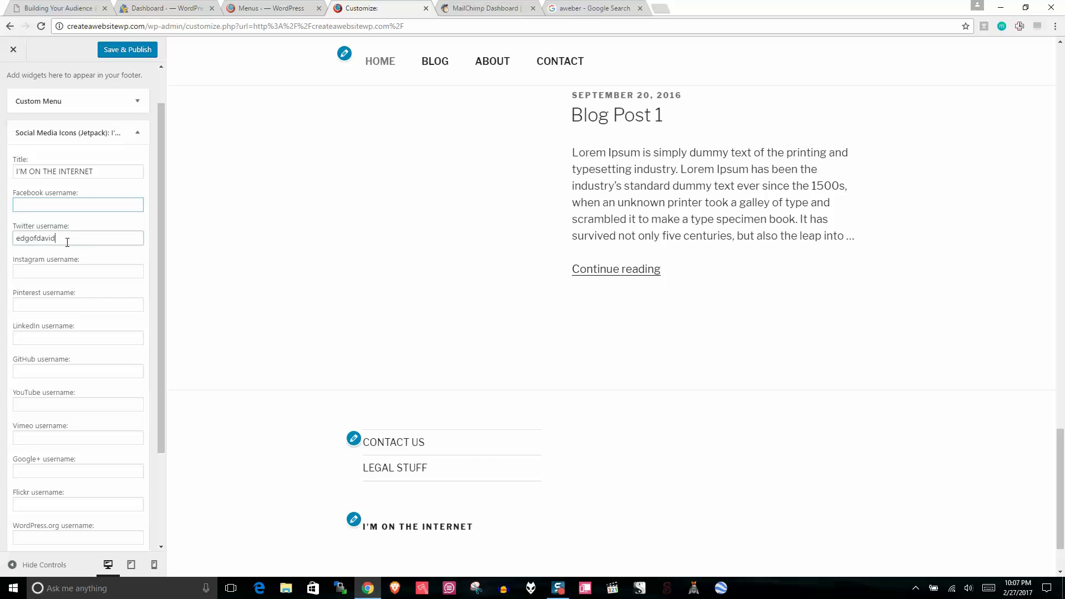
pyautogui.click(64, 271)
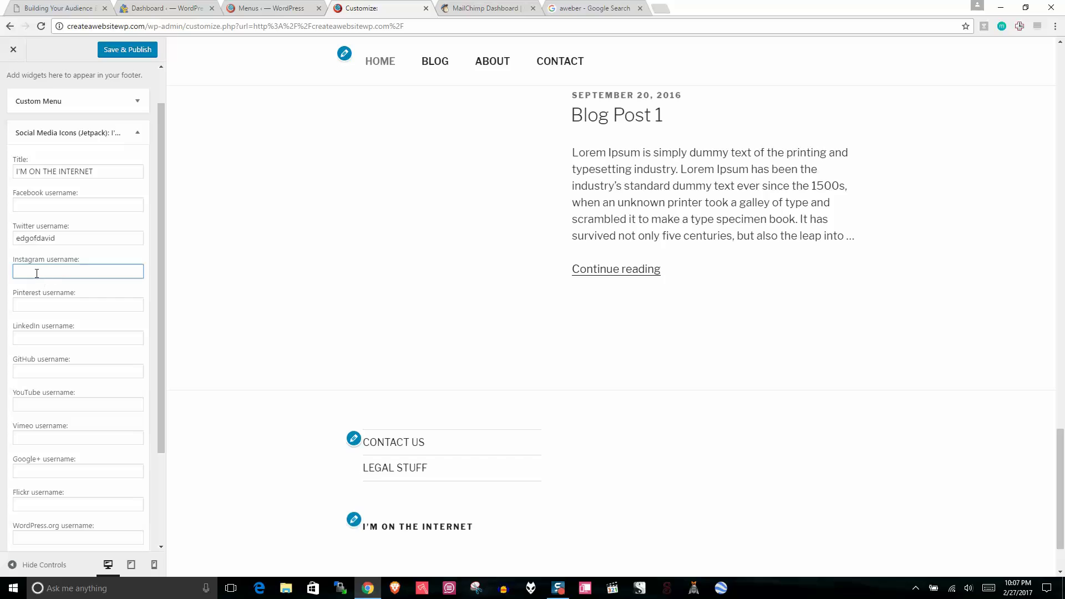
pyautogui.write('edgeofdavid')
pyautogui.click(38, 308)
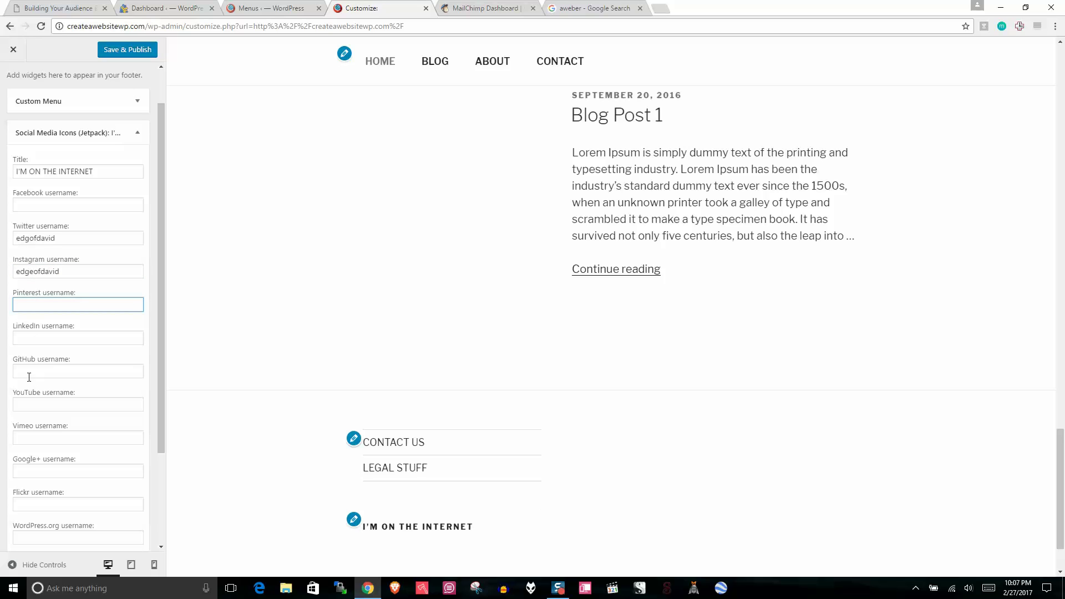
pyautogui.click(40, 403)
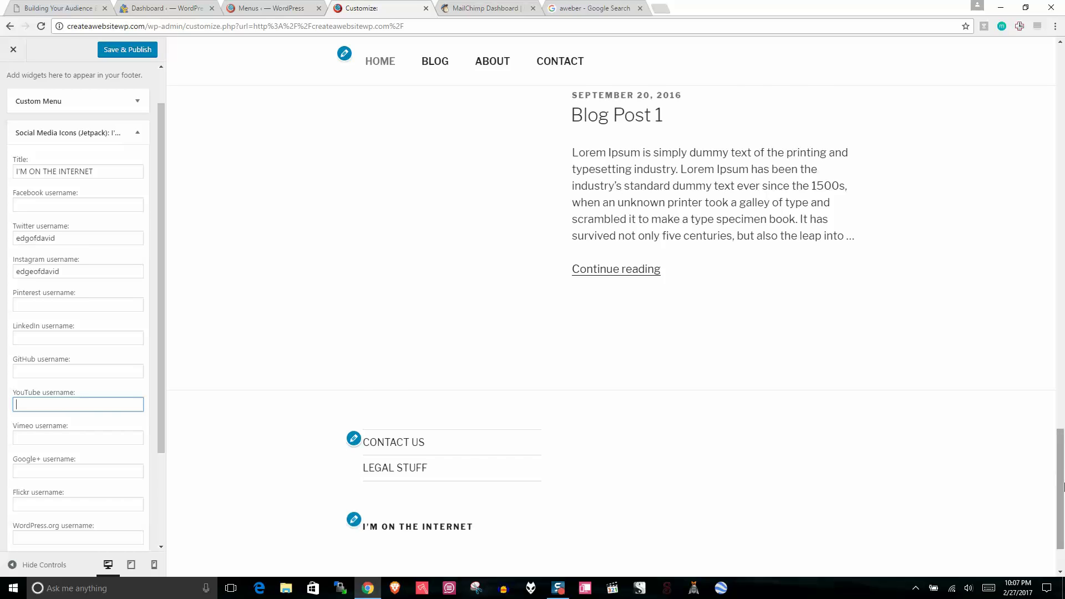
pyautogui.scroll(-2, 1038, 483)
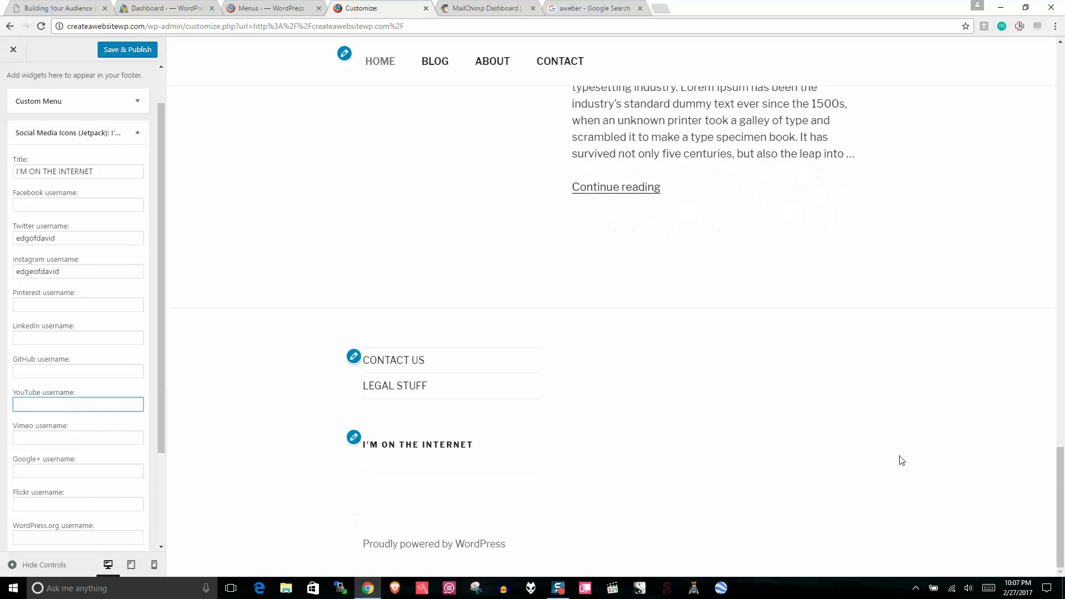
pyautogui.click(141, 51)
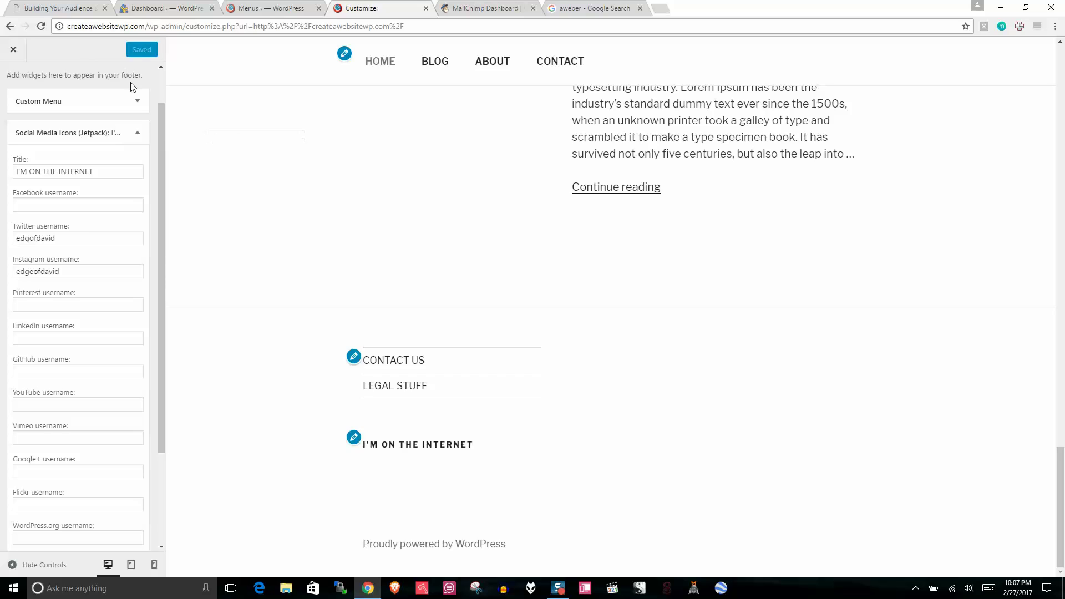
# Step: Collapse the social widget, reload the Customizer preview, and open the Footer 2 widget area
pyautogui.click(138, 133)
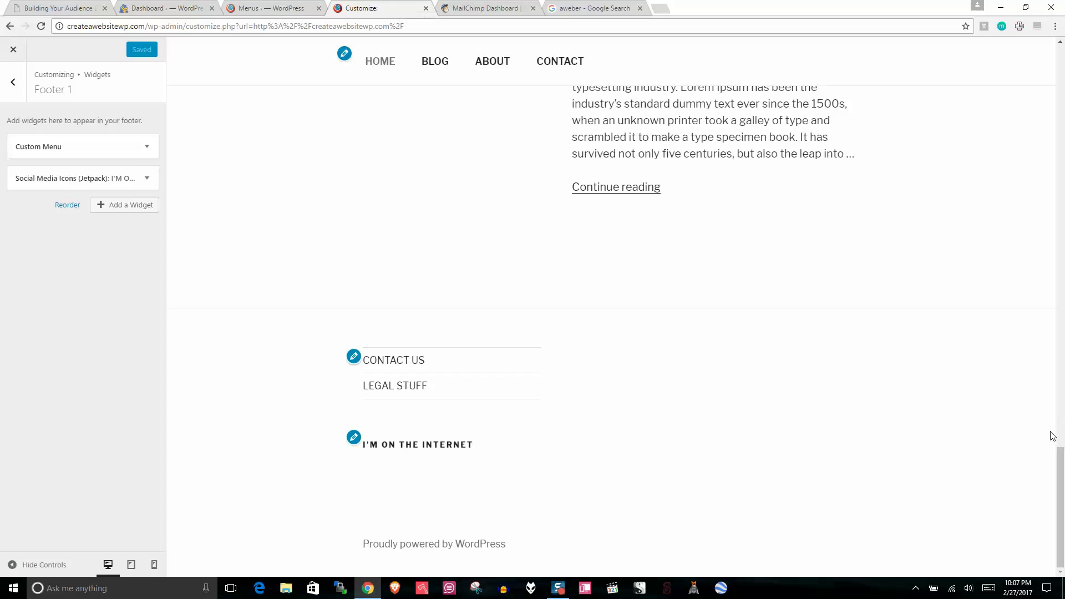
pyautogui.click(41, 27)
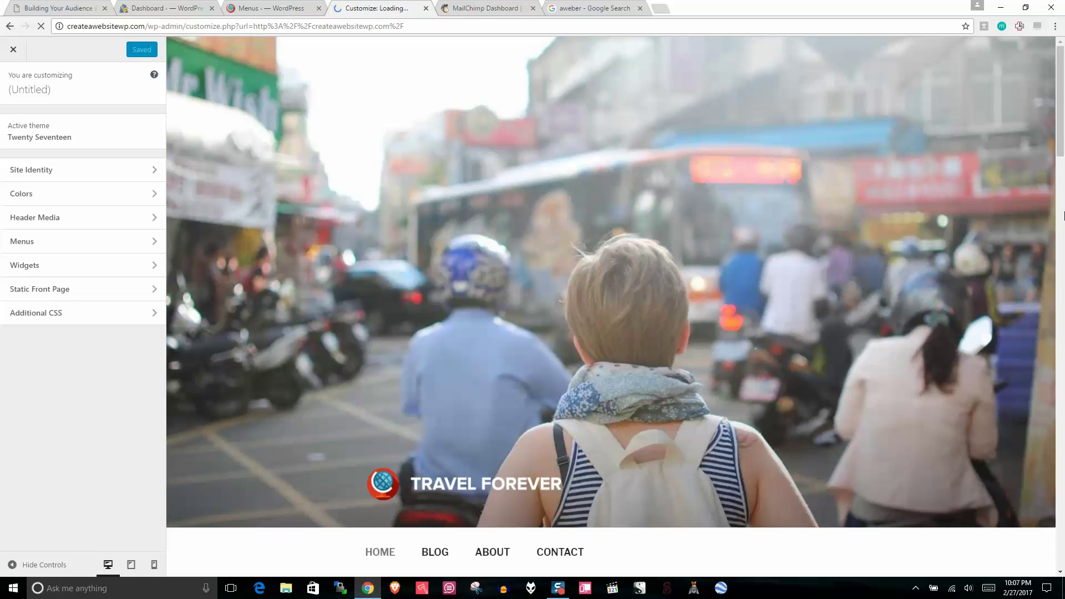
pyautogui.moveTo(1064, 162); pyautogui.dragTo(1064, 534)
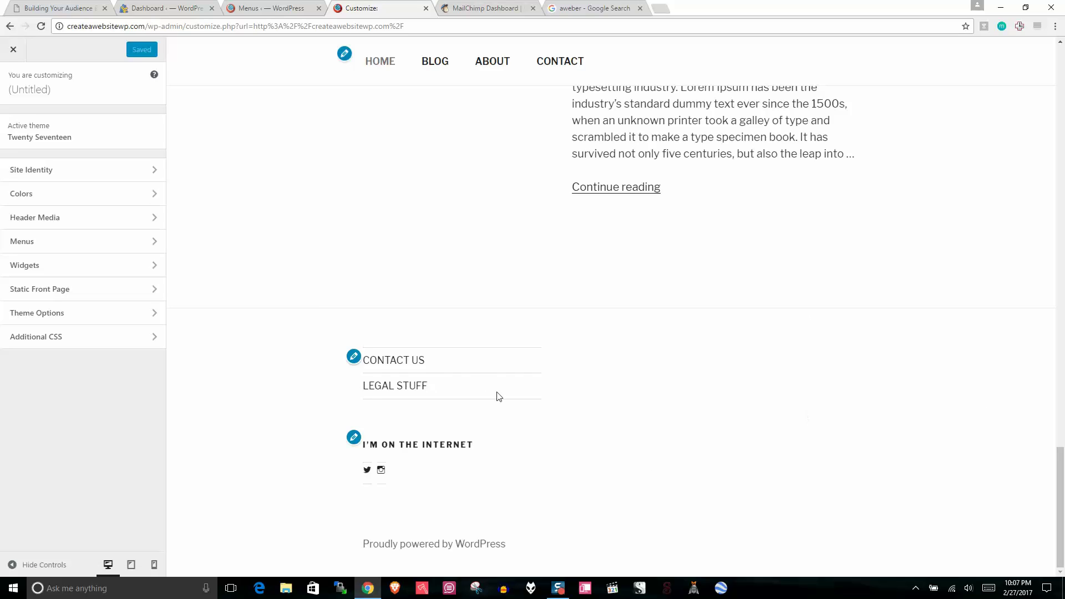
pyautogui.click(21, 265)
pyautogui.click(76, 173)
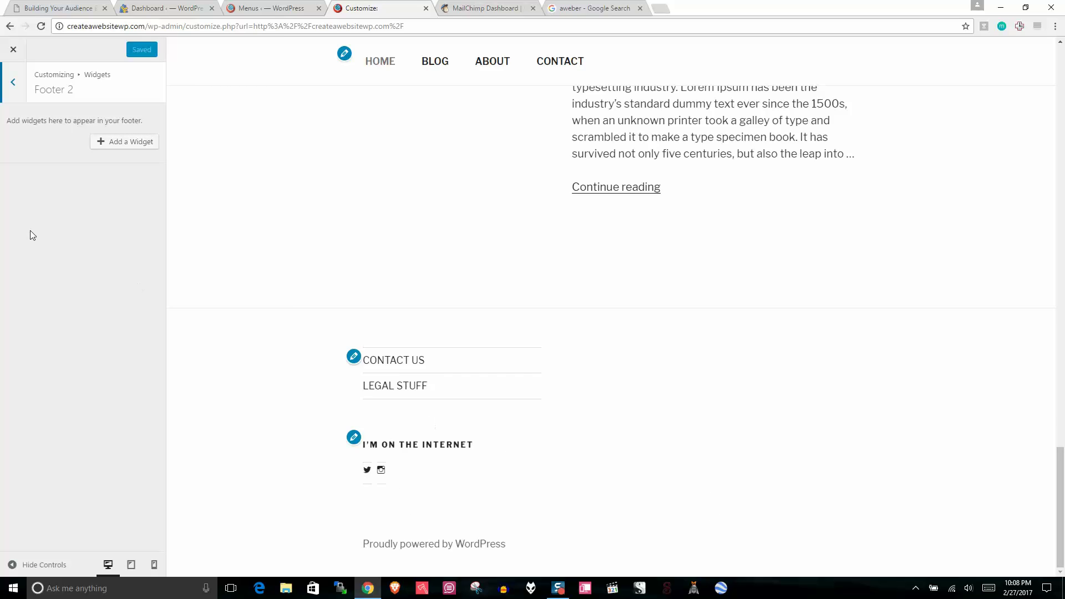
pyautogui.click(119, 142)
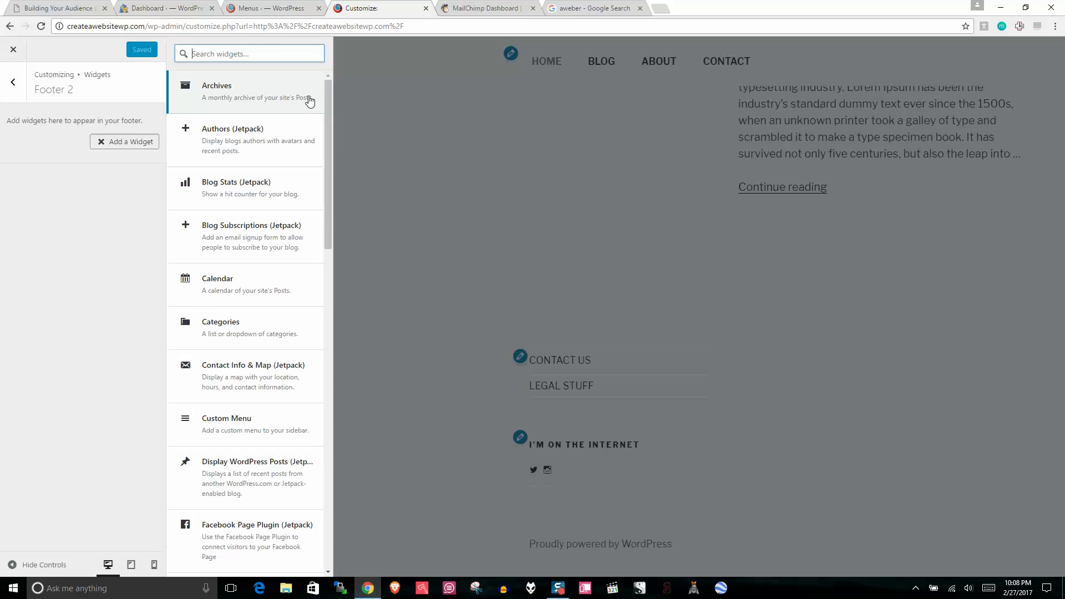
pyautogui.click(257, 235)
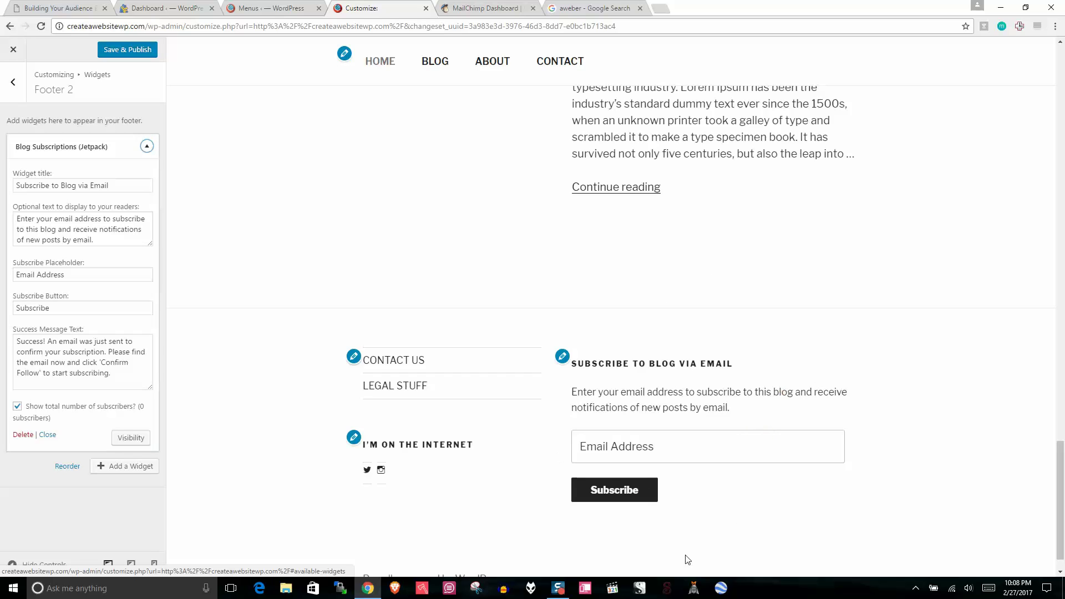
pyautogui.click(28, 7)
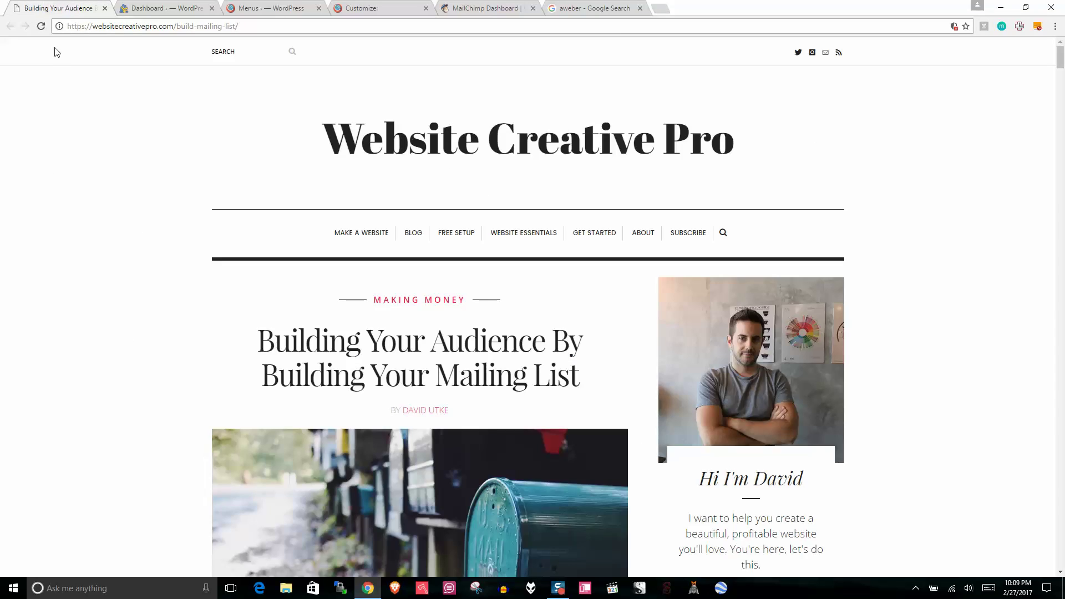
pyautogui.moveTo(1060, 59)
pyautogui.mouseDown()
pyautogui.moveTo(1049, 435)
pyautogui.moveTo(1057, 511)
pyautogui.moveTo(1052, 58)
pyautogui.mouseUp()
pyautogui.click(569, 8)
pyautogui.click(362, 7)
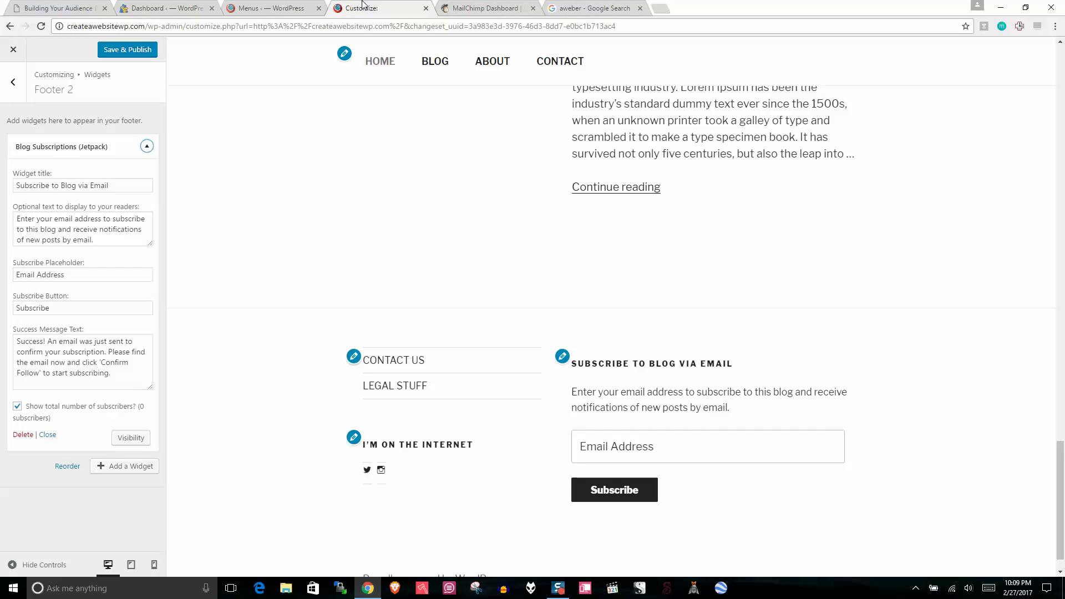
pyautogui.click(22, 433)
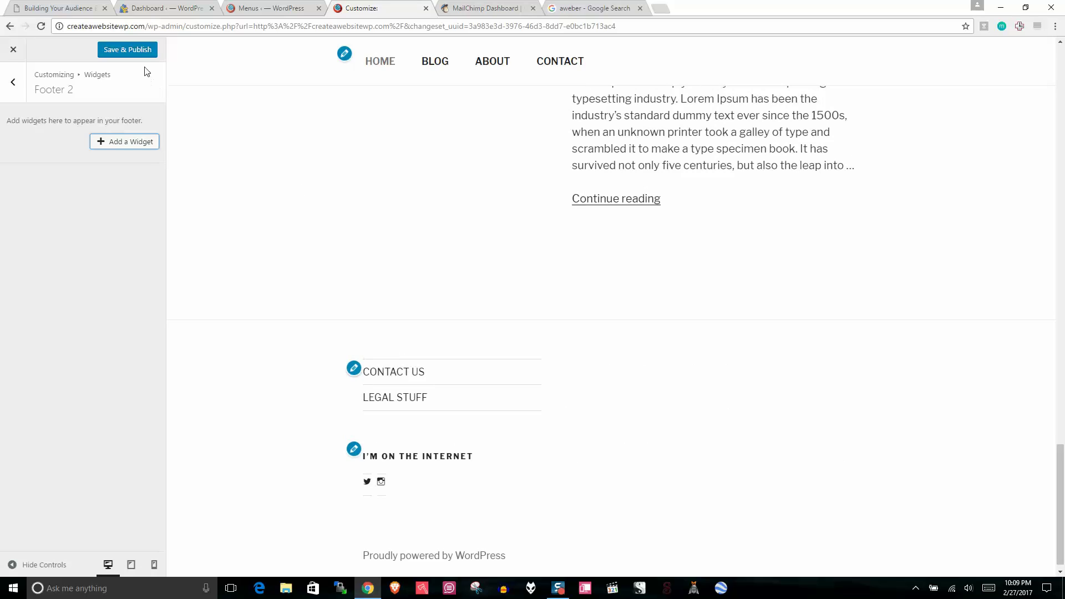
pyautogui.click(133, 50)
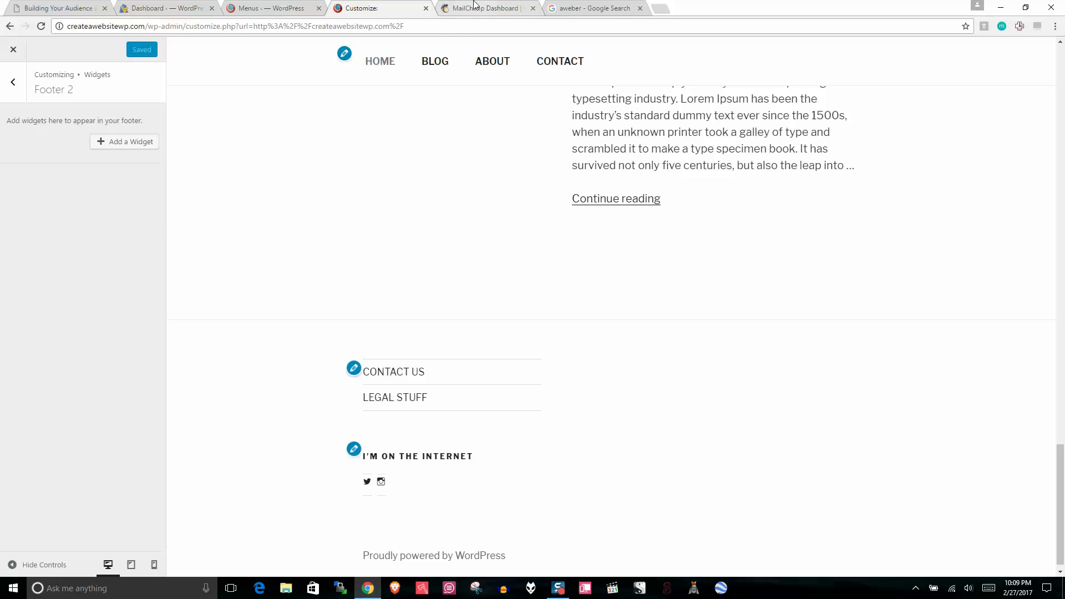
# Step: Look over the MailChimp dashboard, close the Customizer tab, and return to the WordPress Menus page
pyautogui.click(592, 7)
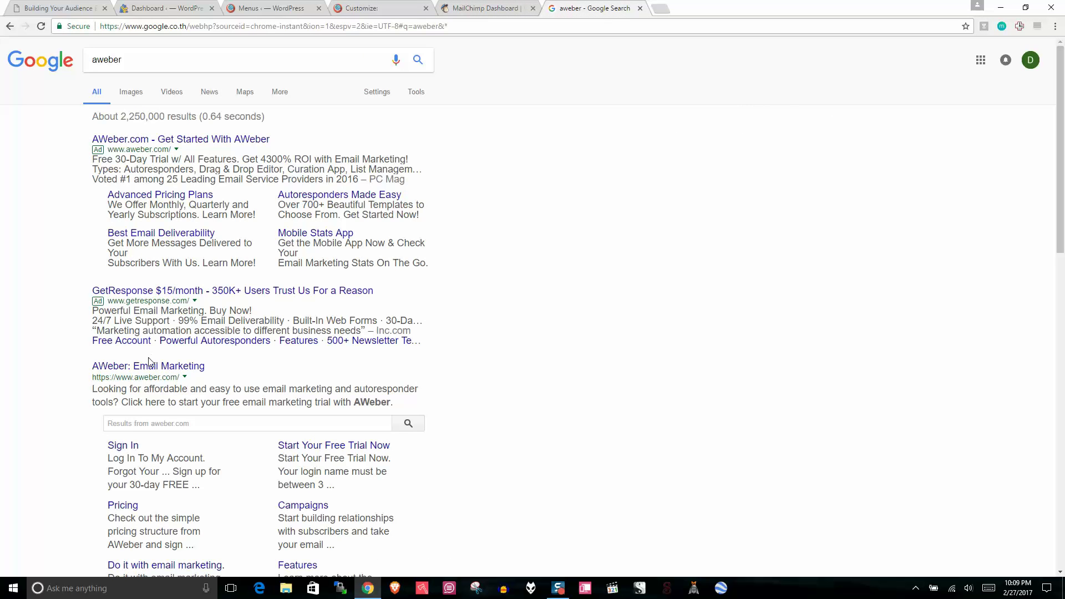
pyautogui.click(481, 4)
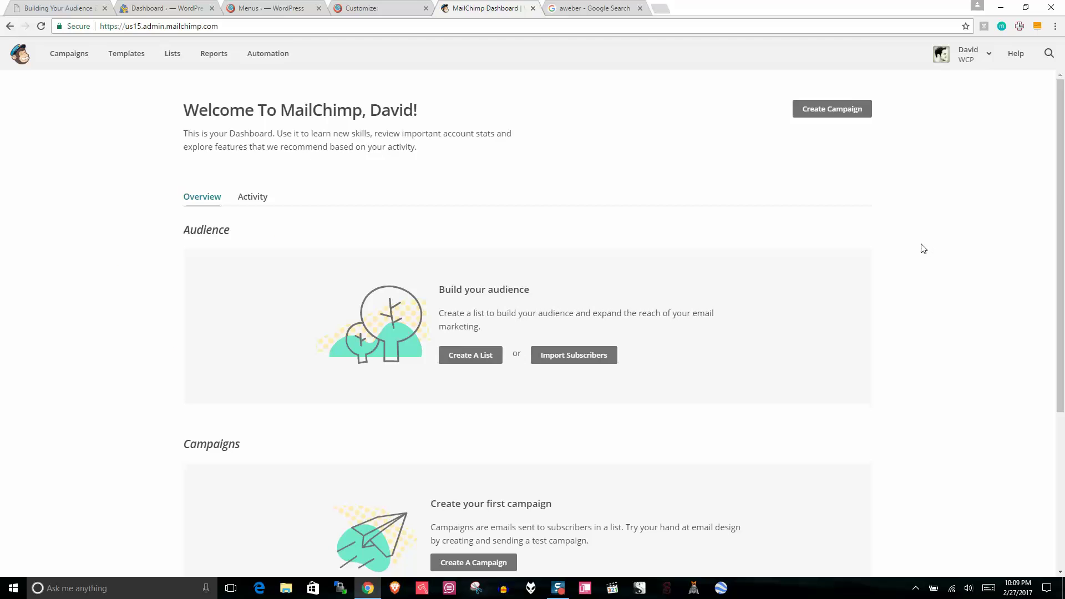
pyautogui.moveTo(1060, 158)
pyautogui.mouseDown()
pyautogui.moveTo(1060, 276)
pyautogui.moveTo(1059, 148)
pyautogui.mouseUp()
pyautogui.click(376, 6)
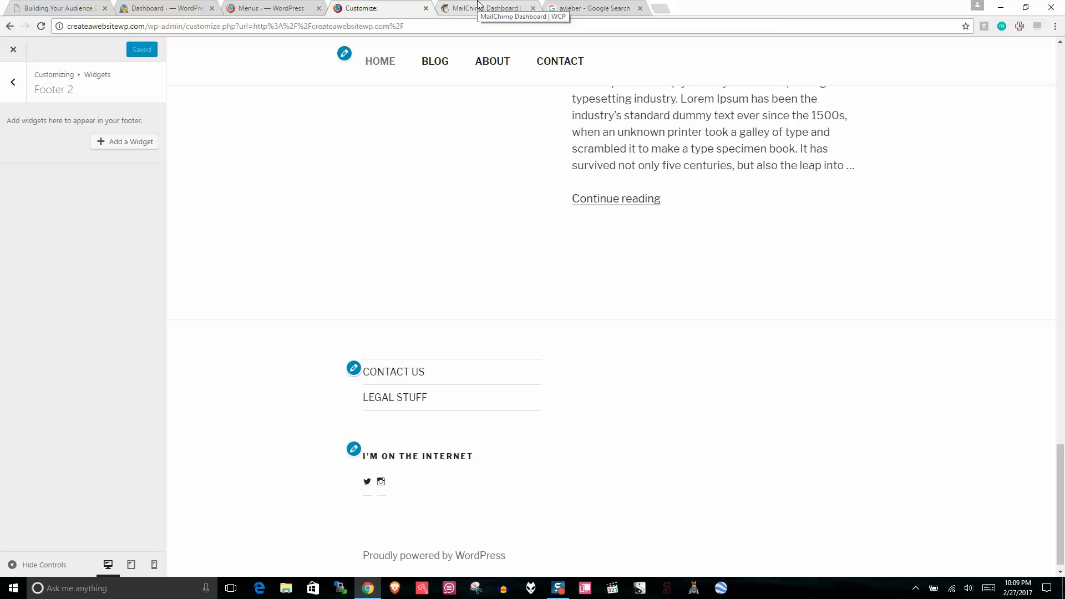
pyautogui.click(486, 11)
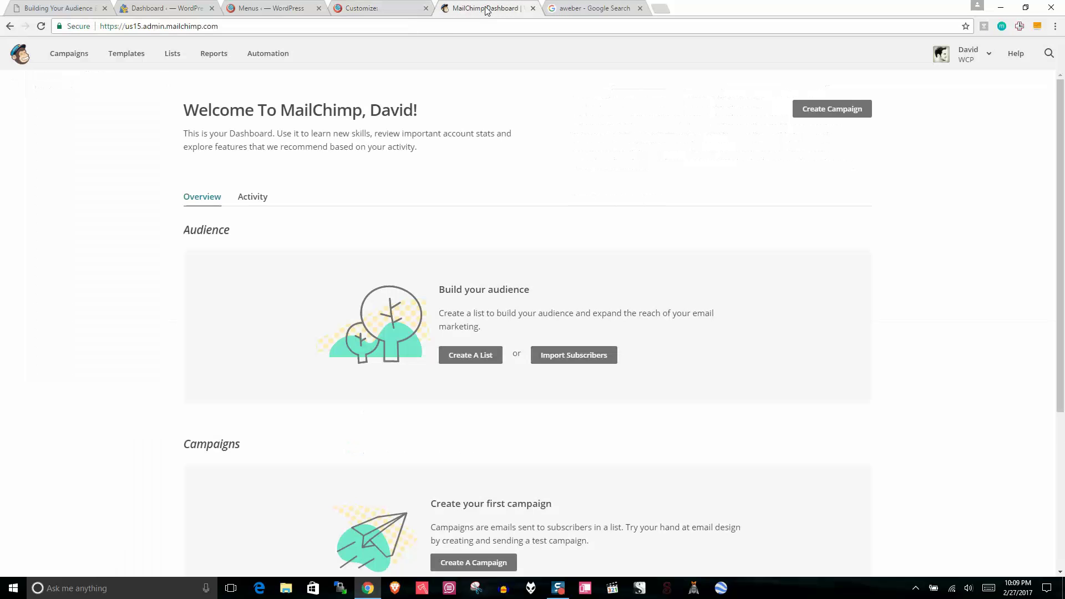
pyautogui.click(400, 8)
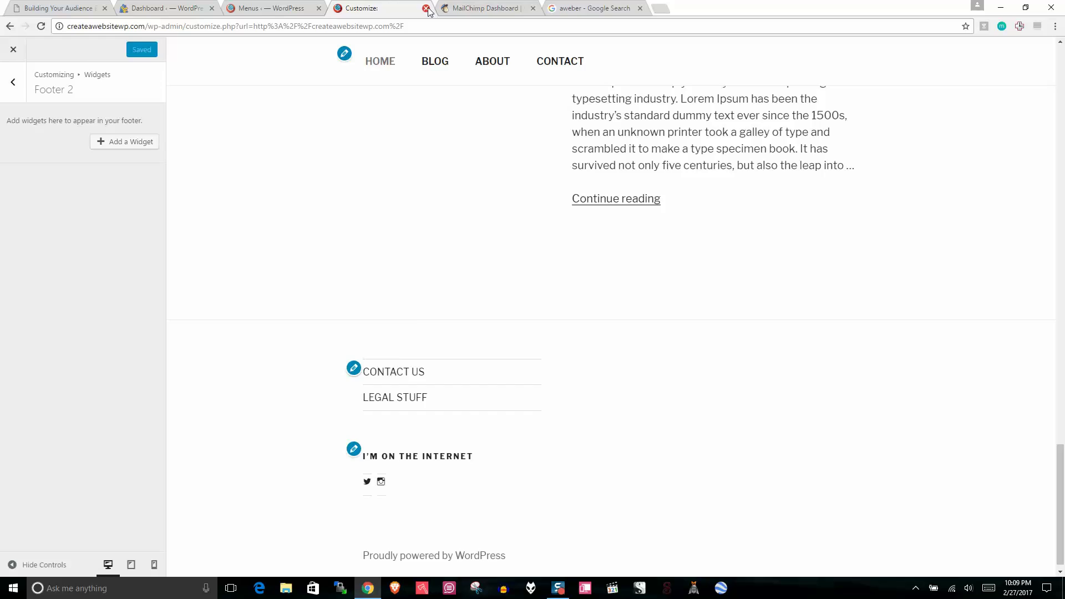
pyautogui.click(425, 8)
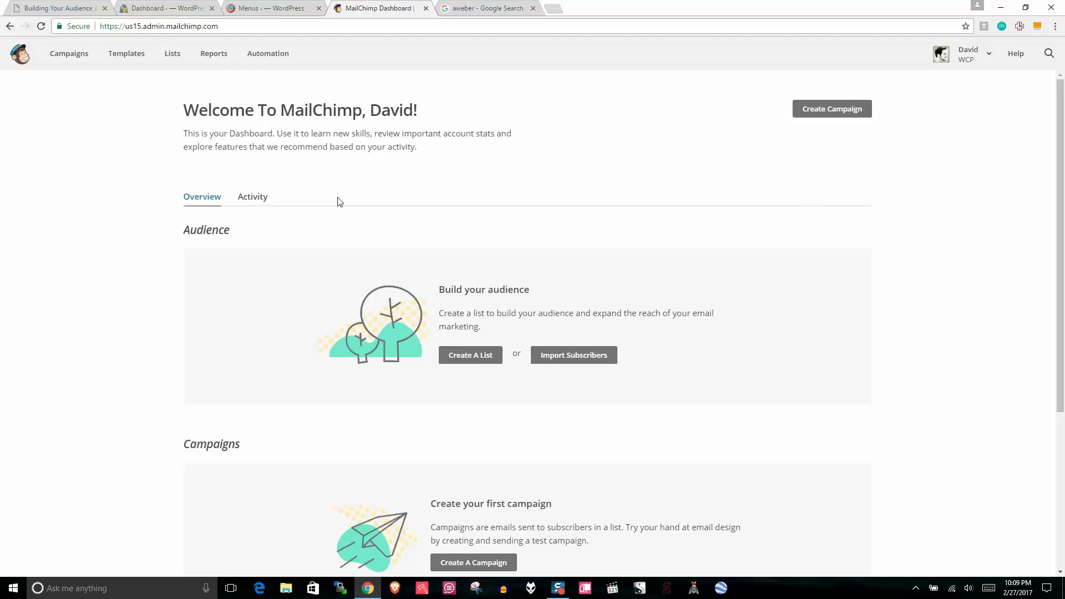
pyautogui.click(270, 8)
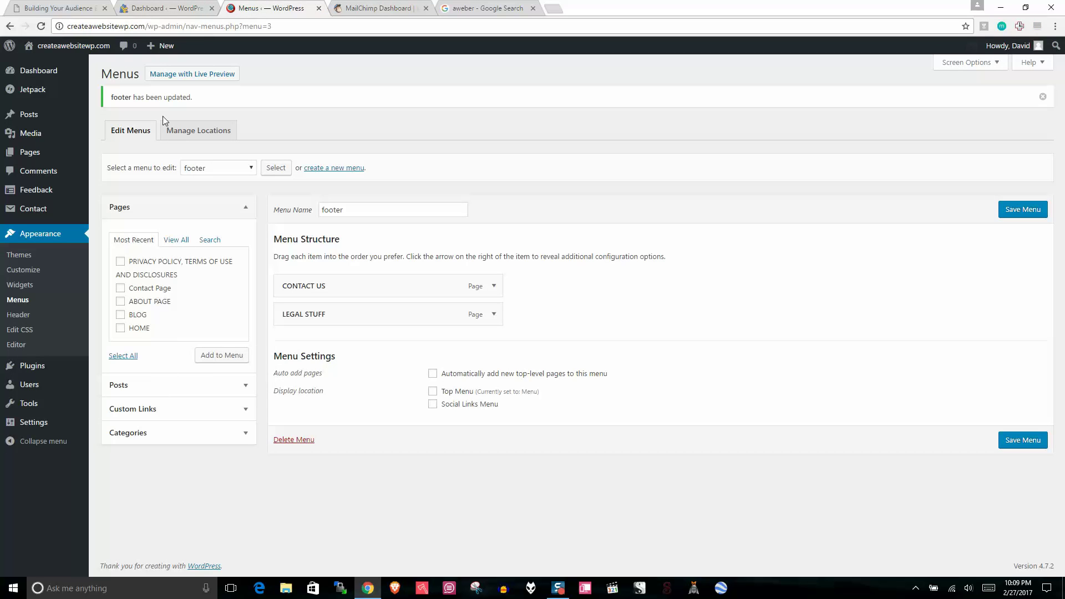
# Step: Search plugins for 'mailchimp for wordpress', then install and activate MailChimp for WordPress
pyautogui.click(25, 366)
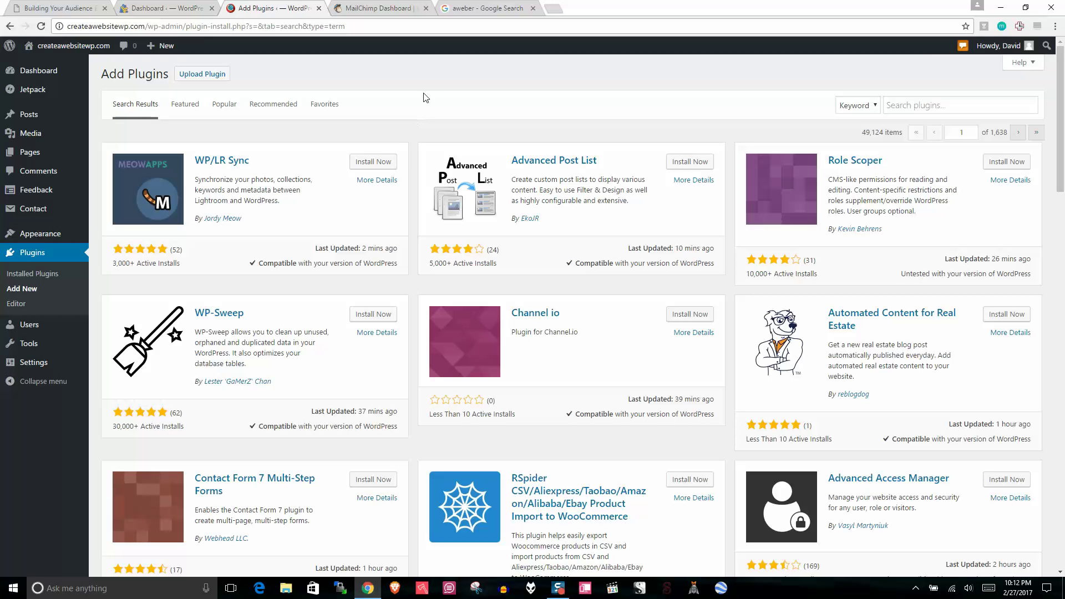
pyautogui.click(965, 104)
pyautogui.write('m')
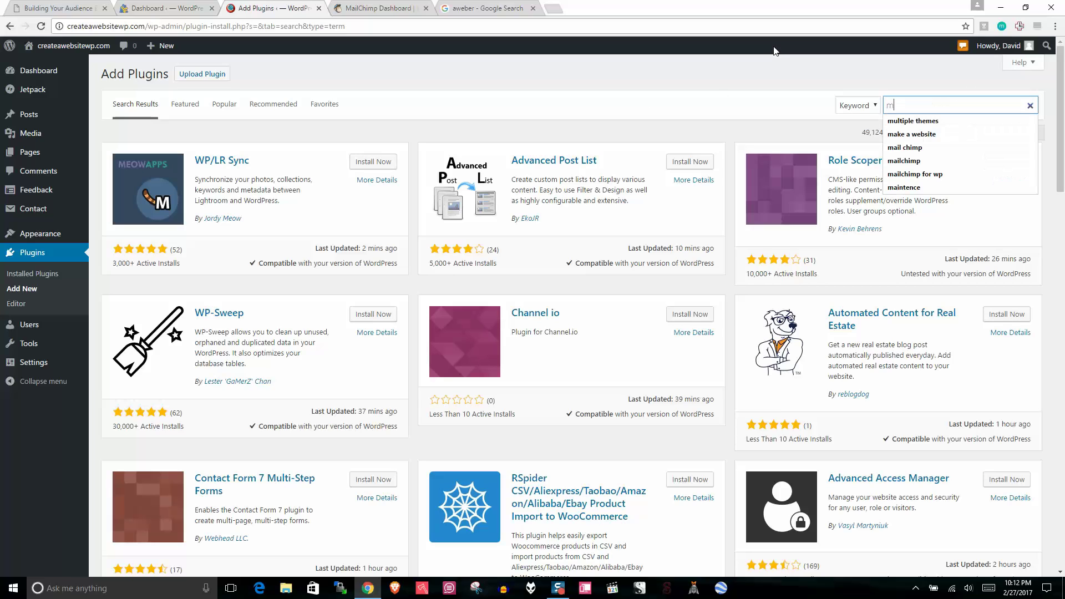
pyautogui.write('ailchi')
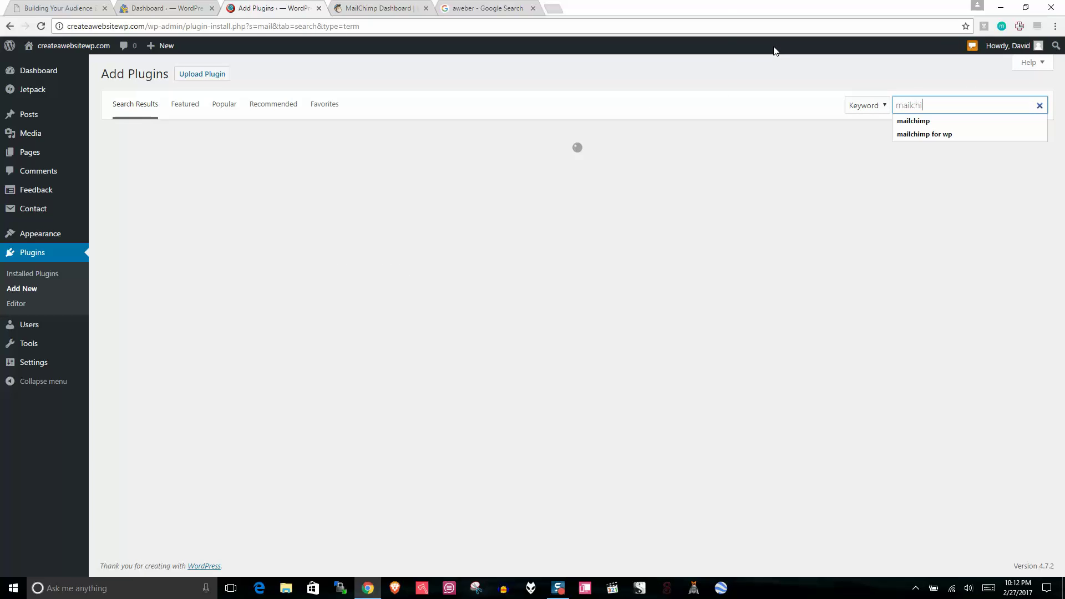
pyautogui.write('mp for wordpress')
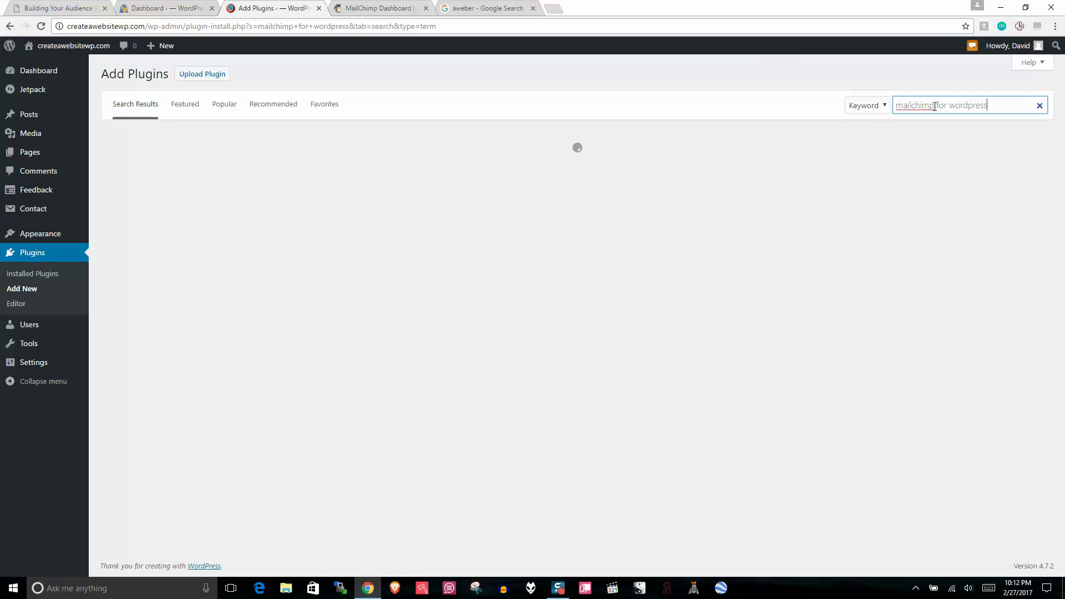
pyautogui.doubleClick(934, 106)
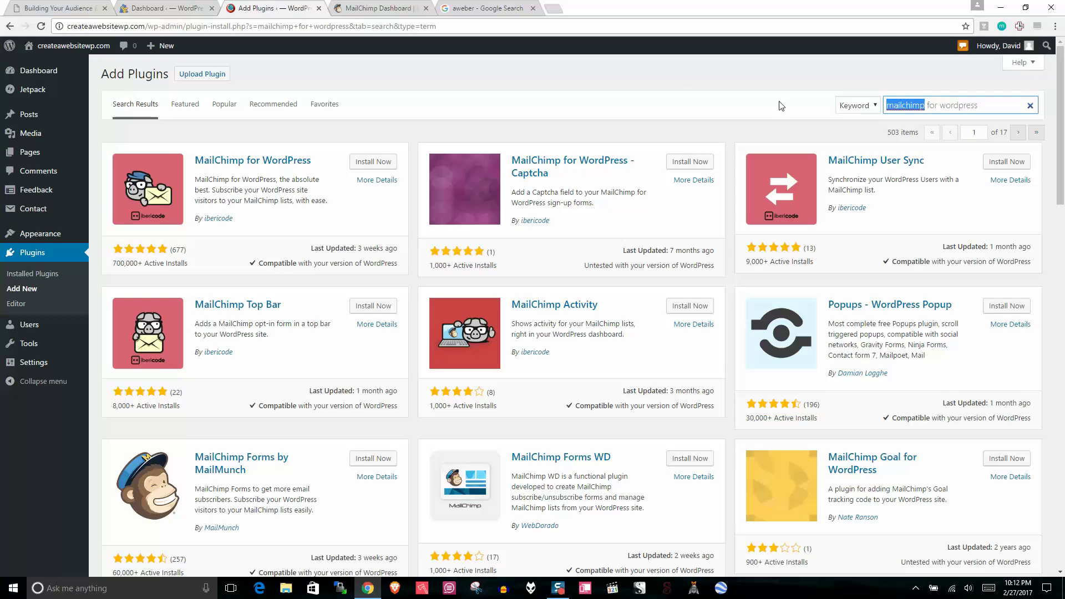
pyautogui.click(781, 106)
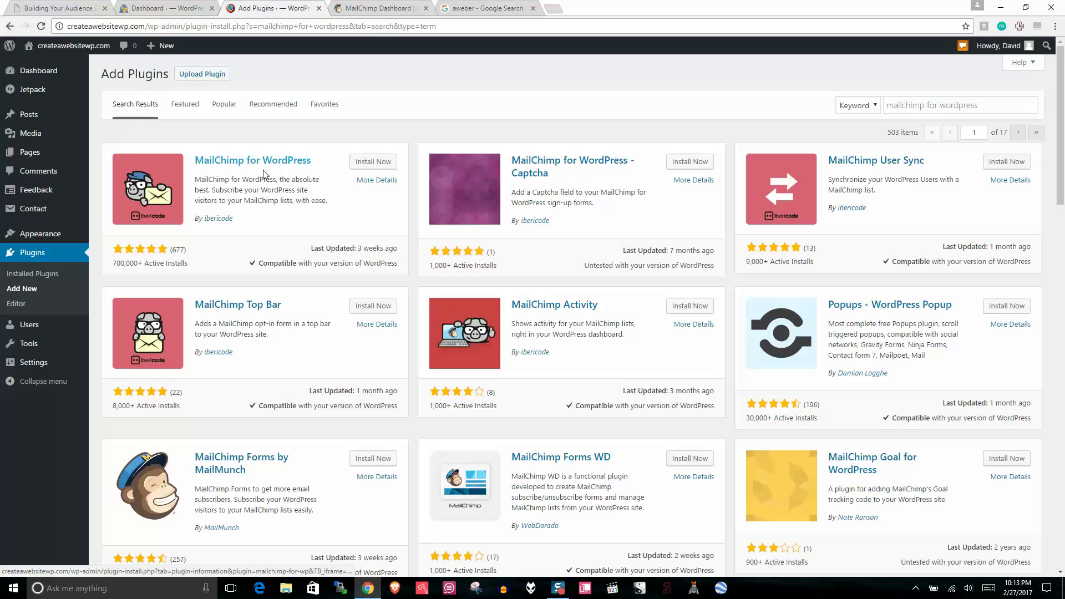
pyautogui.click(368, 163)
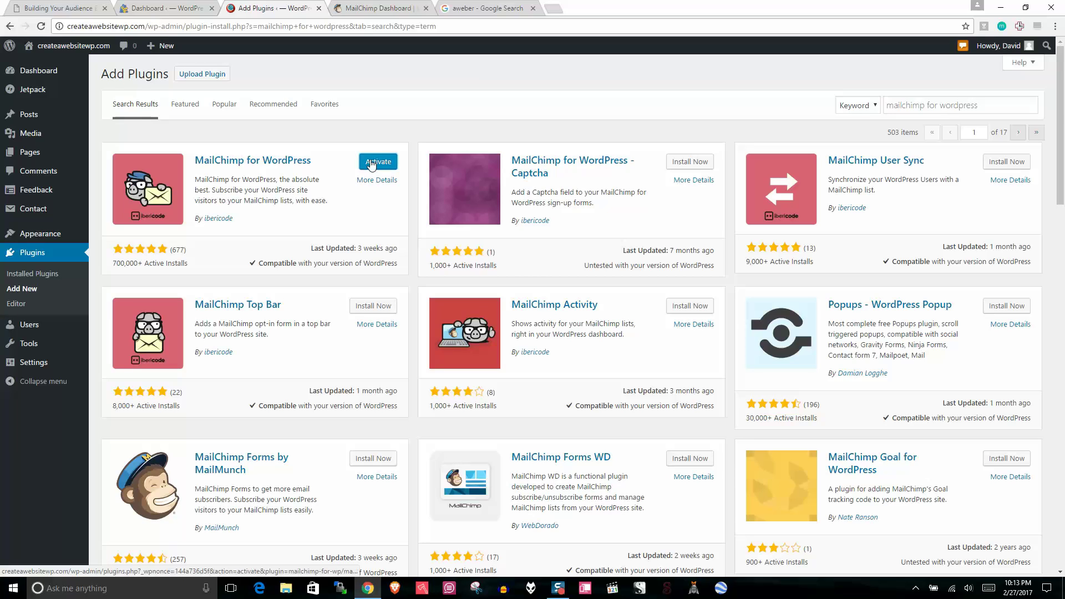
pyautogui.click(372, 163)
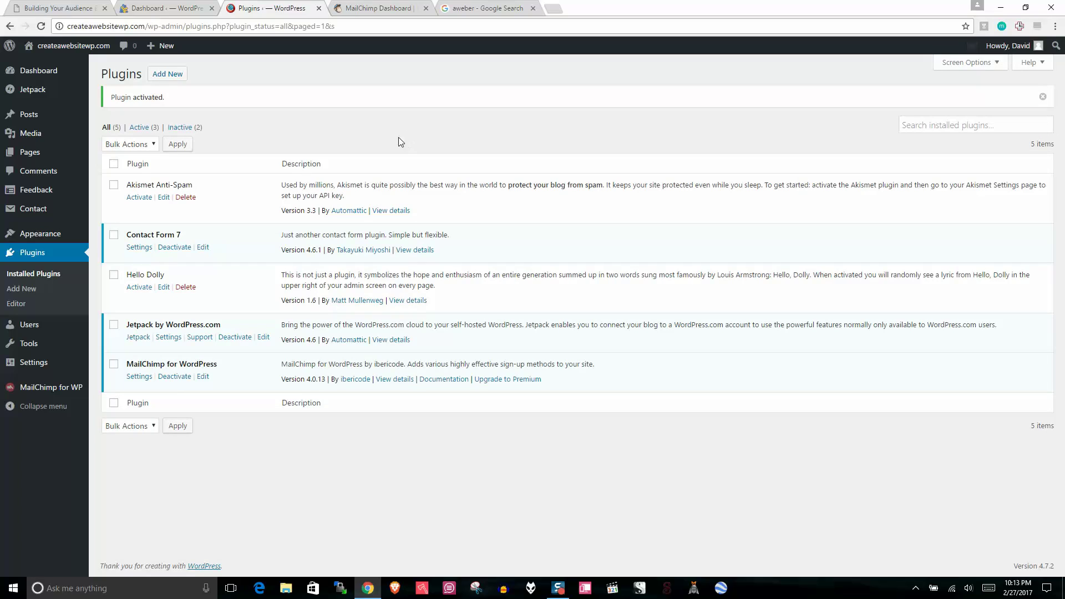
# Step: From the MailChimp for WP settings, open the 'Get your API key here' link in a new tab
pyautogui.click(39, 387)
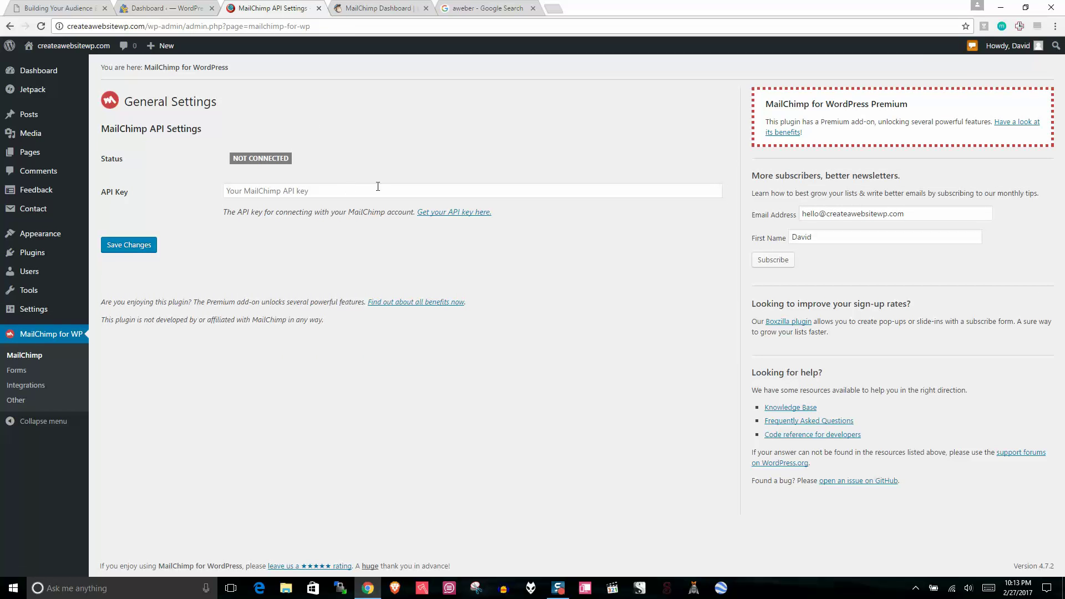
pyautogui.click(284, 193)
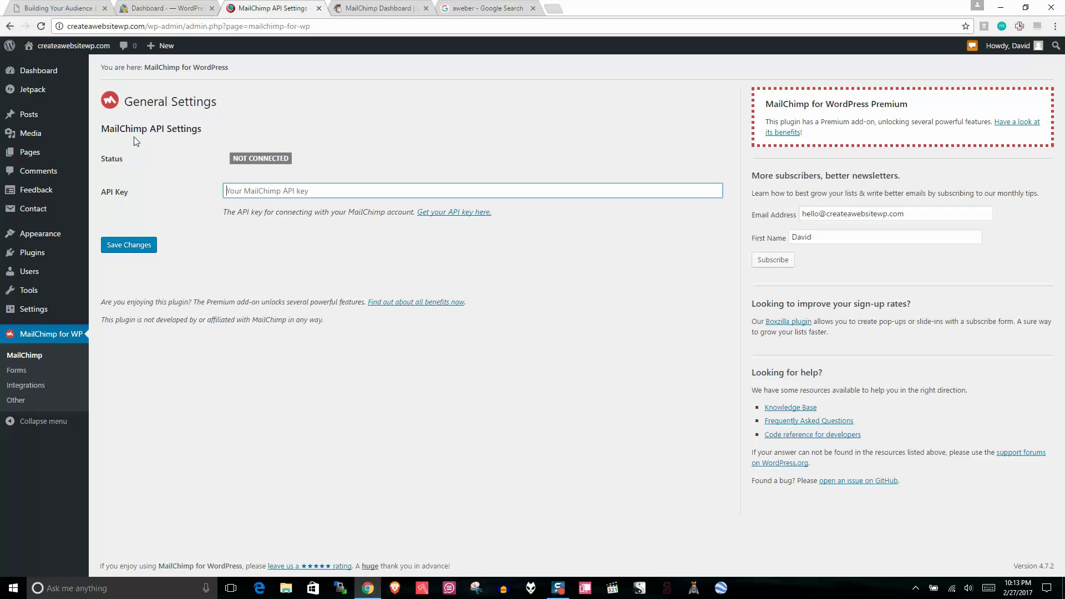
pyautogui.click(392, 6)
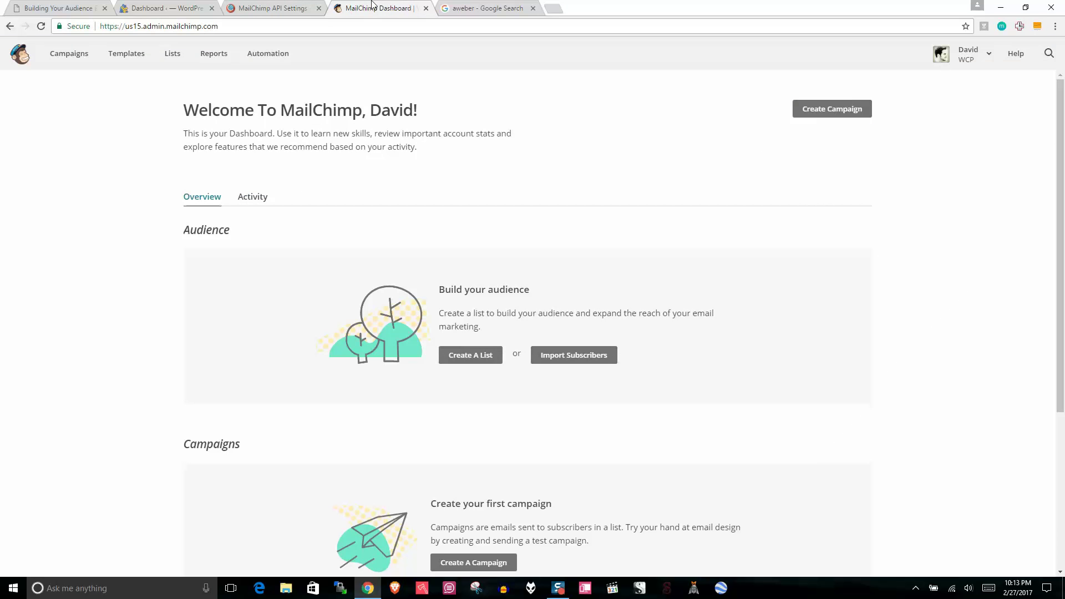
pyautogui.click(306, 6)
pyautogui.rightClick(432, 214)
pyautogui.click(466, 221)
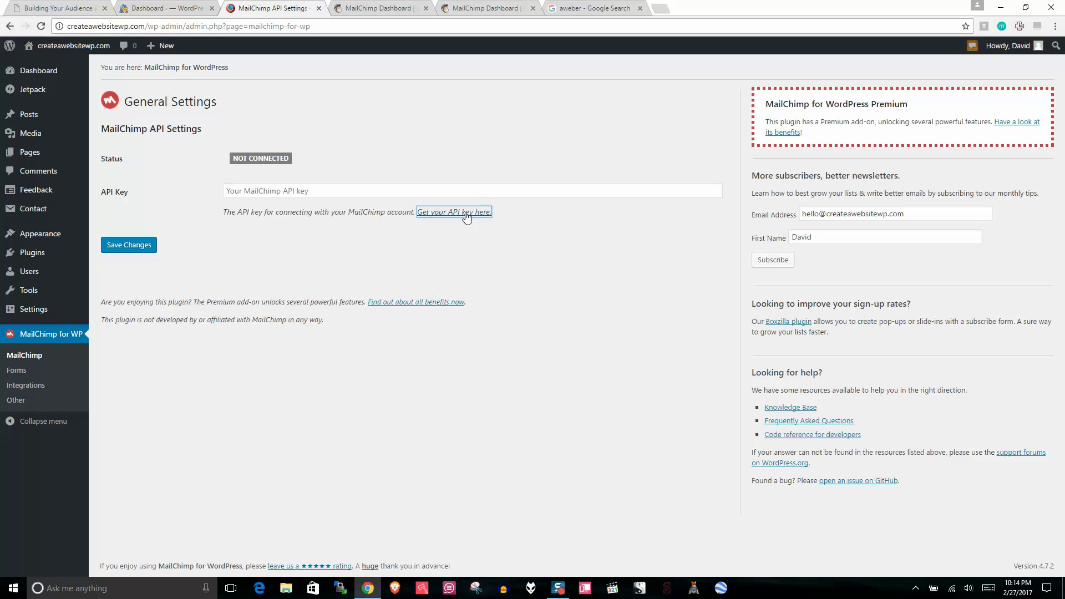
pyautogui.rightClick(466, 216)
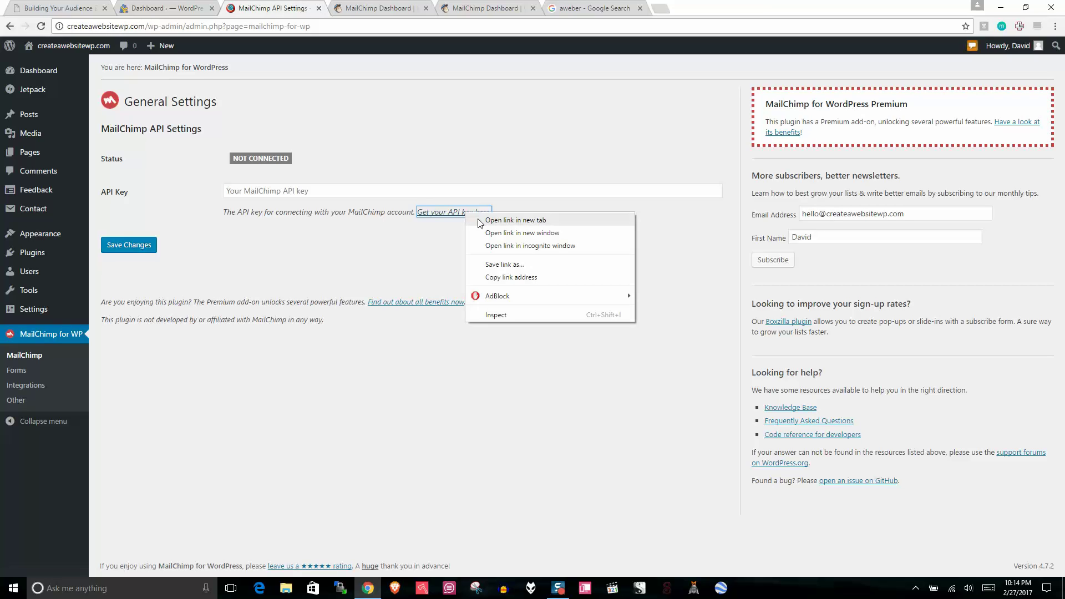
pyautogui.click(471, 220)
pyautogui.click(462, 7)
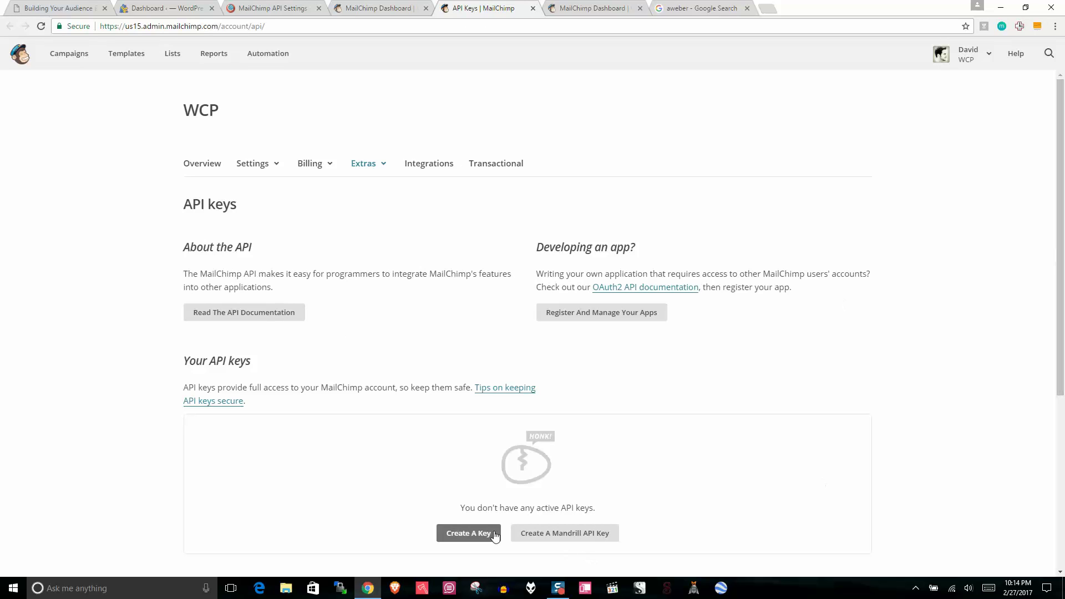
# Step: Create a new MailChimp API key and copy its value to the clipboard
pyautogui.scroll(-3, 1043, 334)
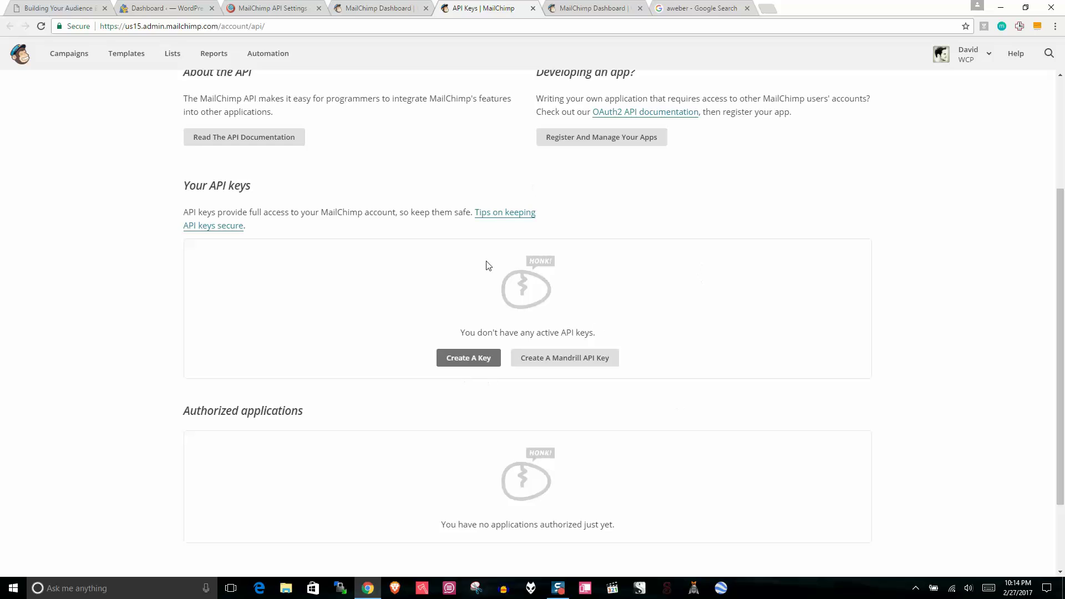
pyautogui.click(458, 361)
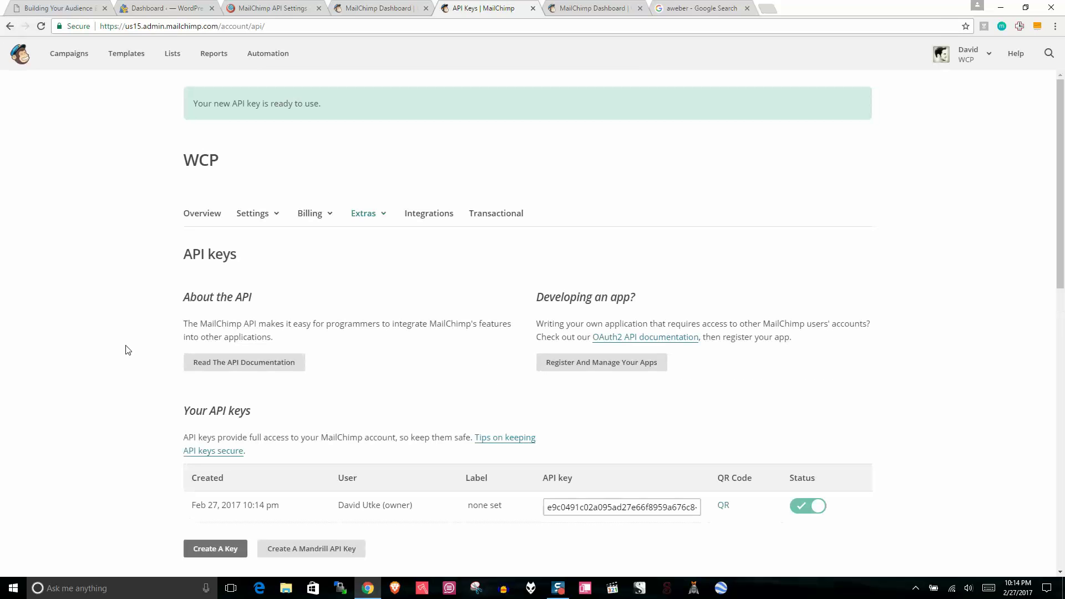
pyautogui.scroll(-4, 835, 329)
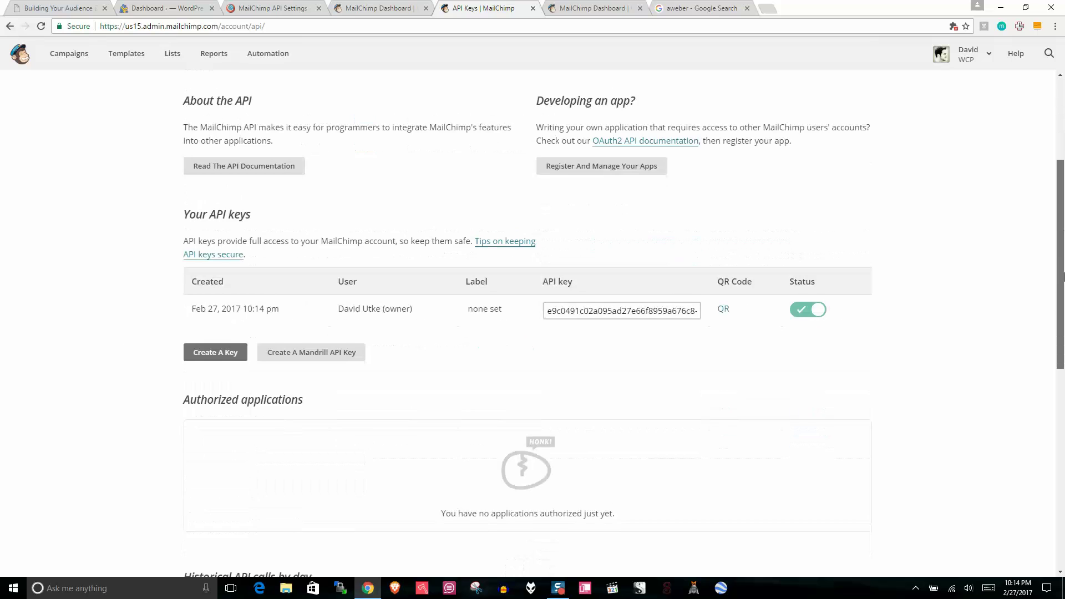
pyautogui.click(550, 303)
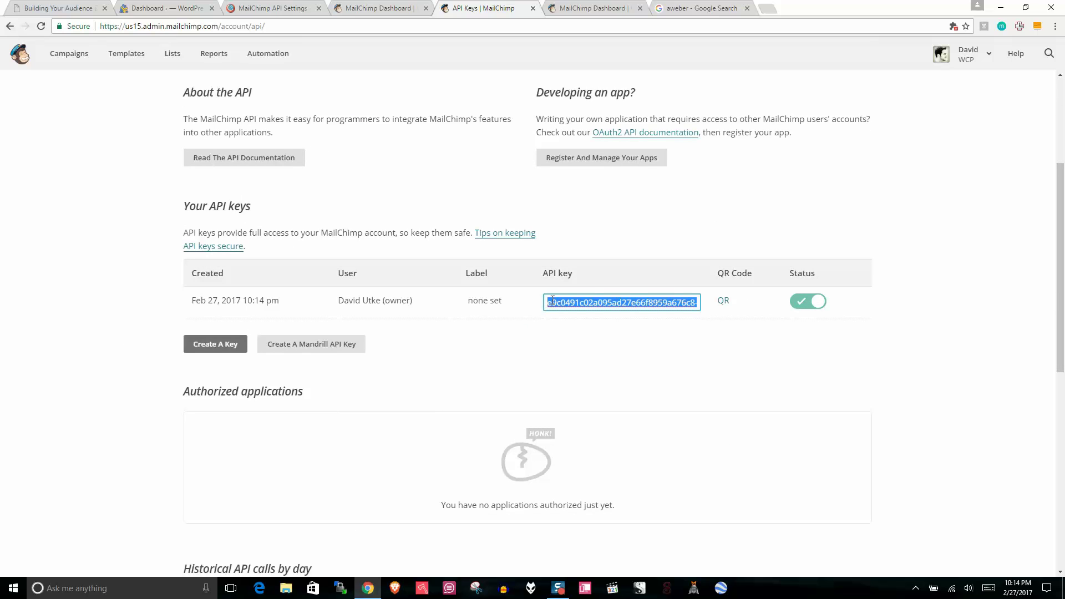
pyautogui.rightClick(597, 306)
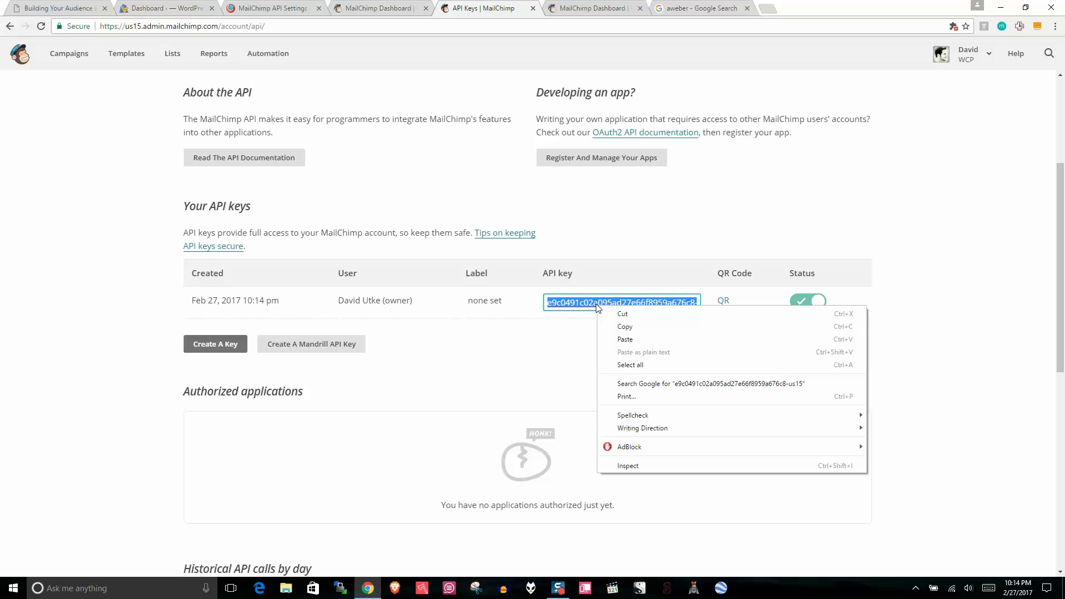
pyautogui.click(622, 326)
pyautogui.click(380, 7)
# Step: Paste the copied API key into the MailChimp for WP API Key field and save
pyautogui.click(273, 4)
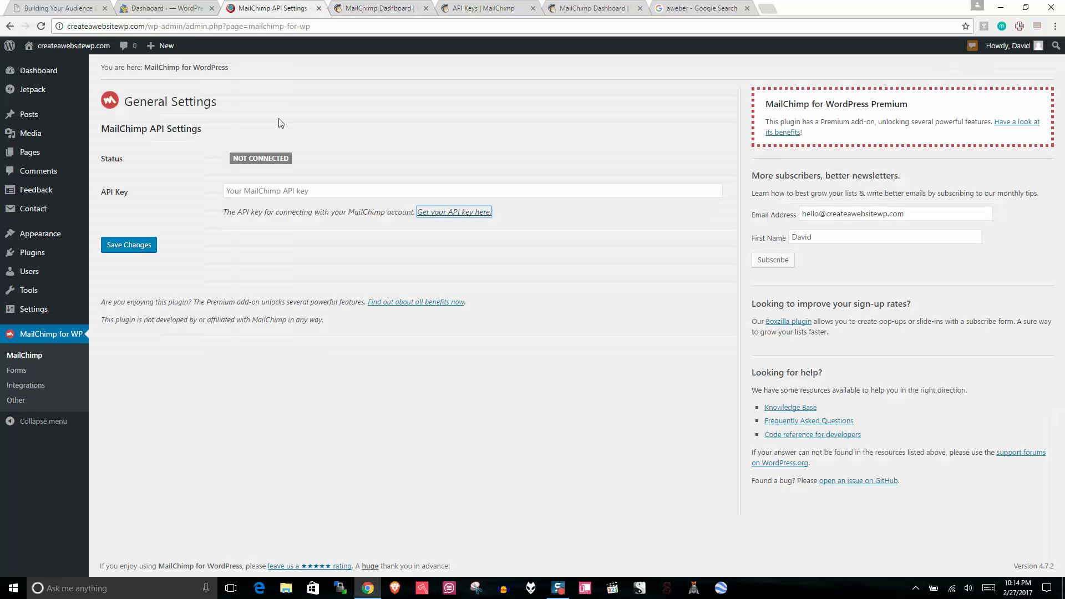
pyautogui.click(309, 191)
pyautogui.rightClick(308, 190)
pyautogui.click(335, 255)
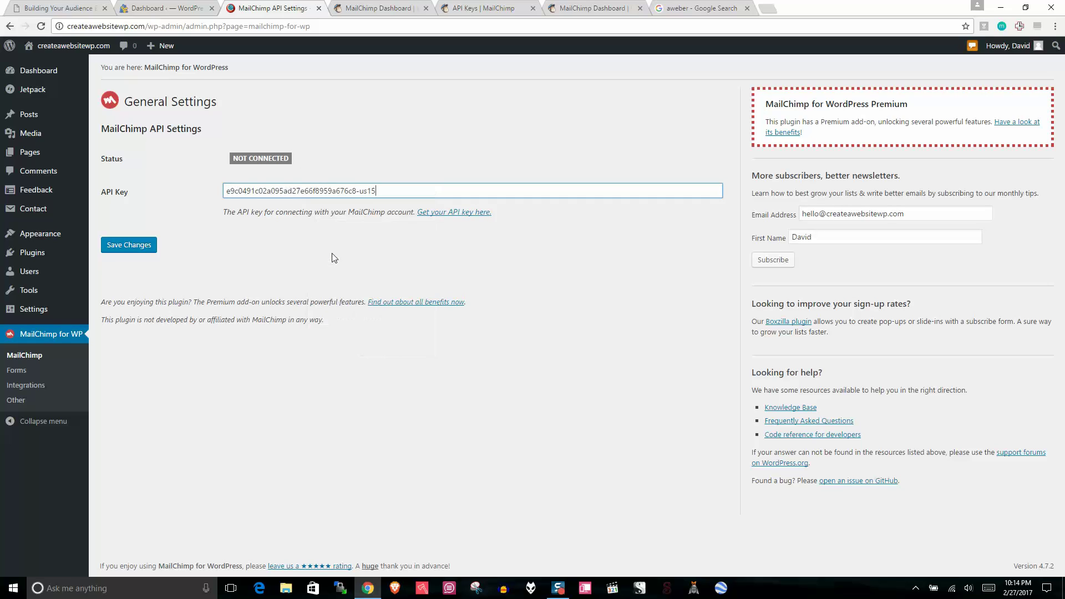
pyautogui.click(128, 245)
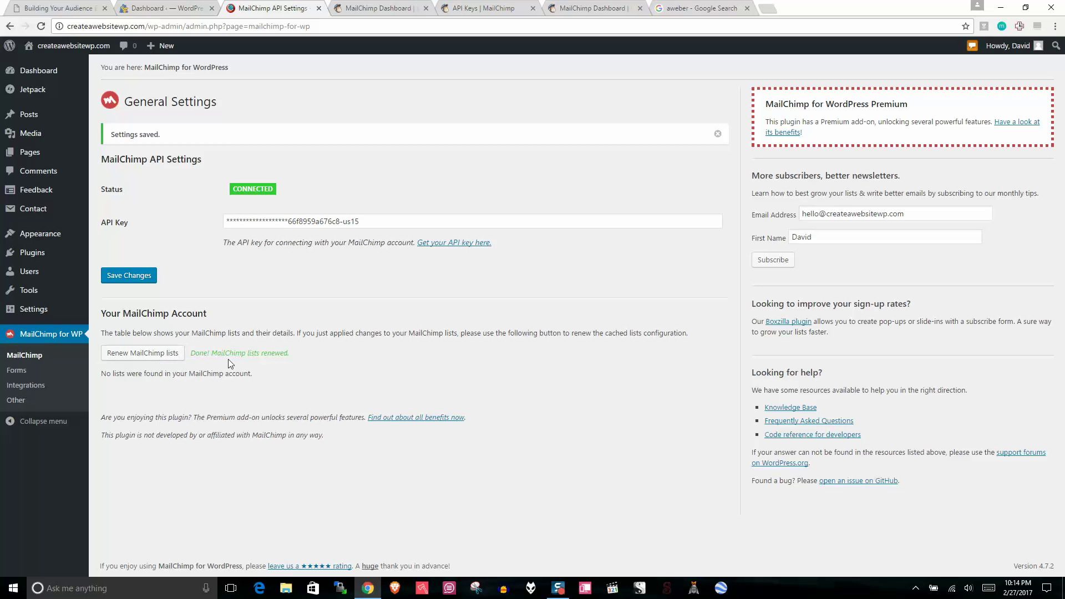
# Step: Close the MailChimp API keys page, leaving the dashboard showing
pyautogui.click(411, 5)
pyautogui.click(491, 6)
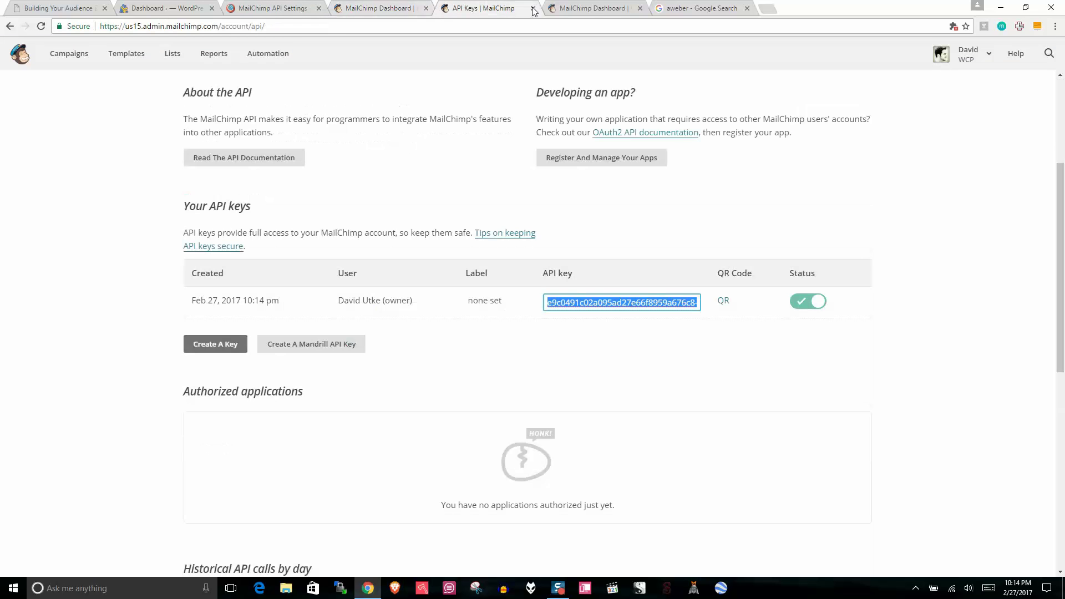
pyautogui.click(533, 9)
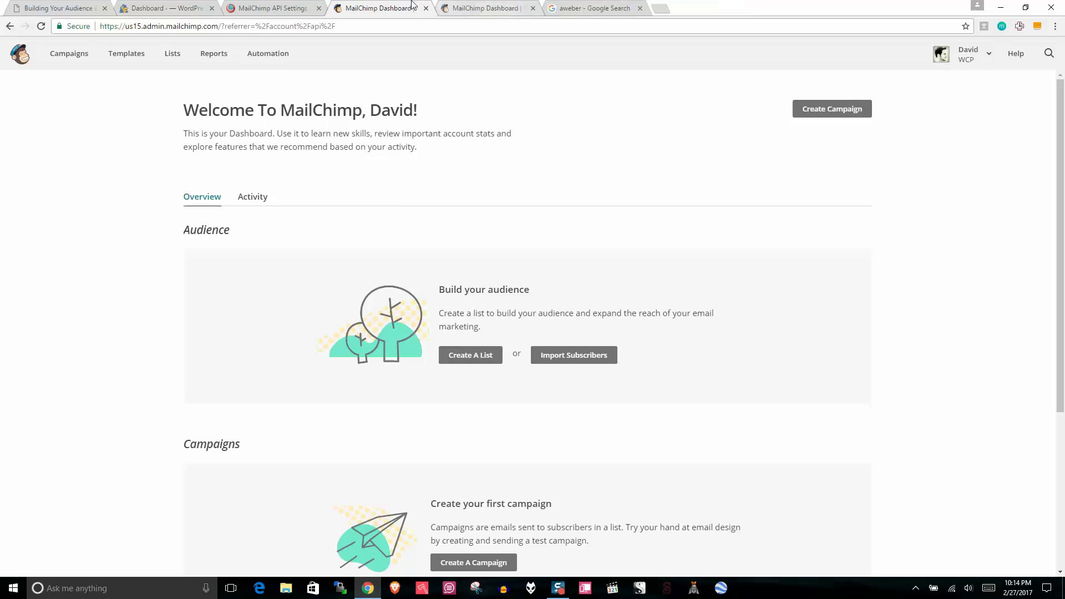
# Step: Start a new MailChimp list named Travel Forever with the site's e-mail as sender
pyautogui.click(179, 56)
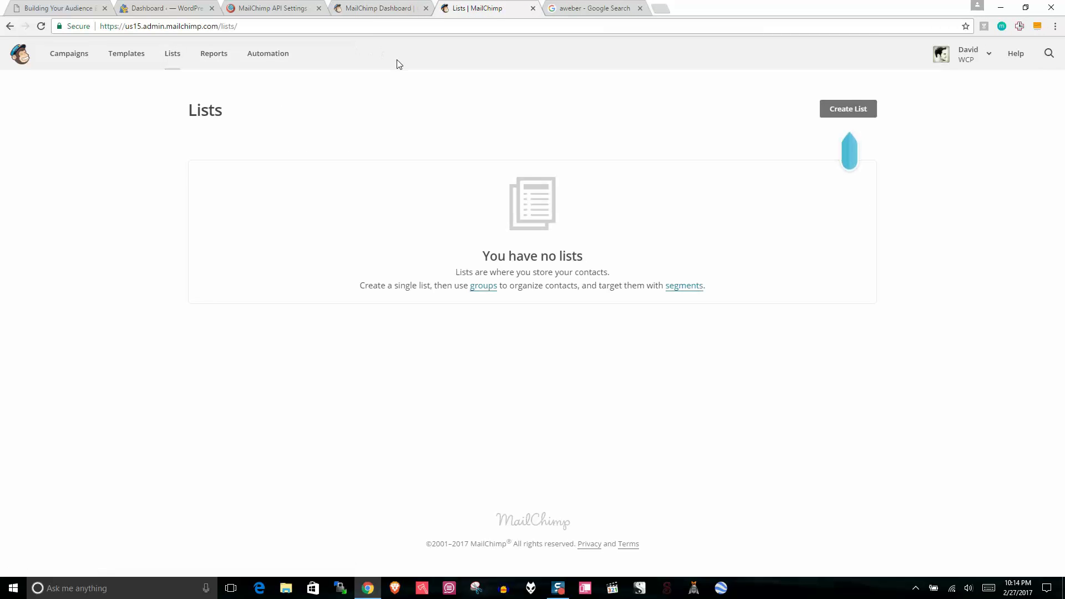
pyautogui.click(834, 109)
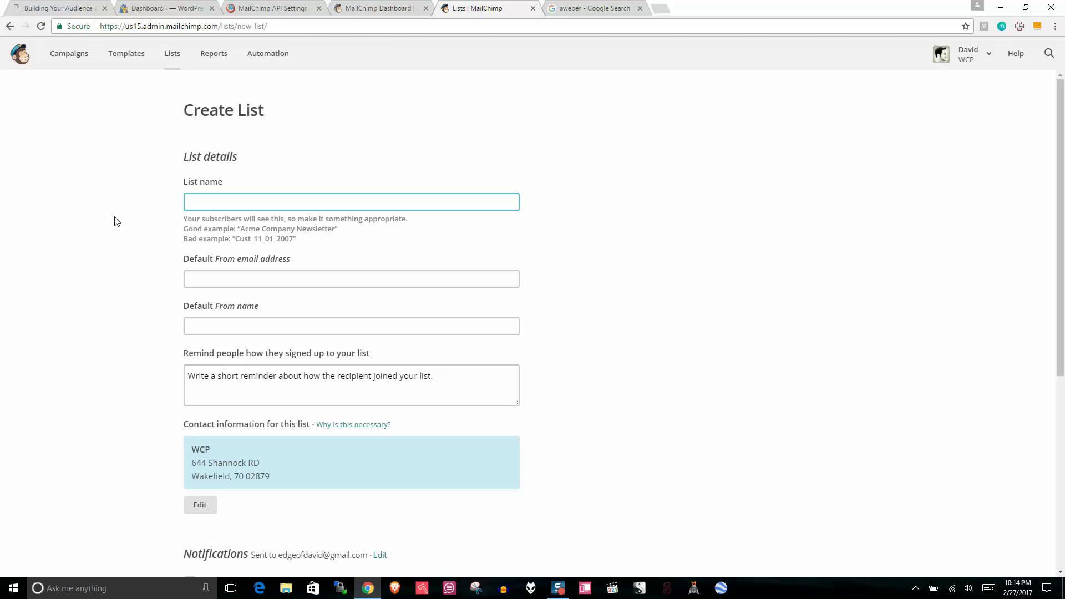
pyautogui.write('W')
pyautogui.press('BackSpace')
pyautogui.write('Travel')
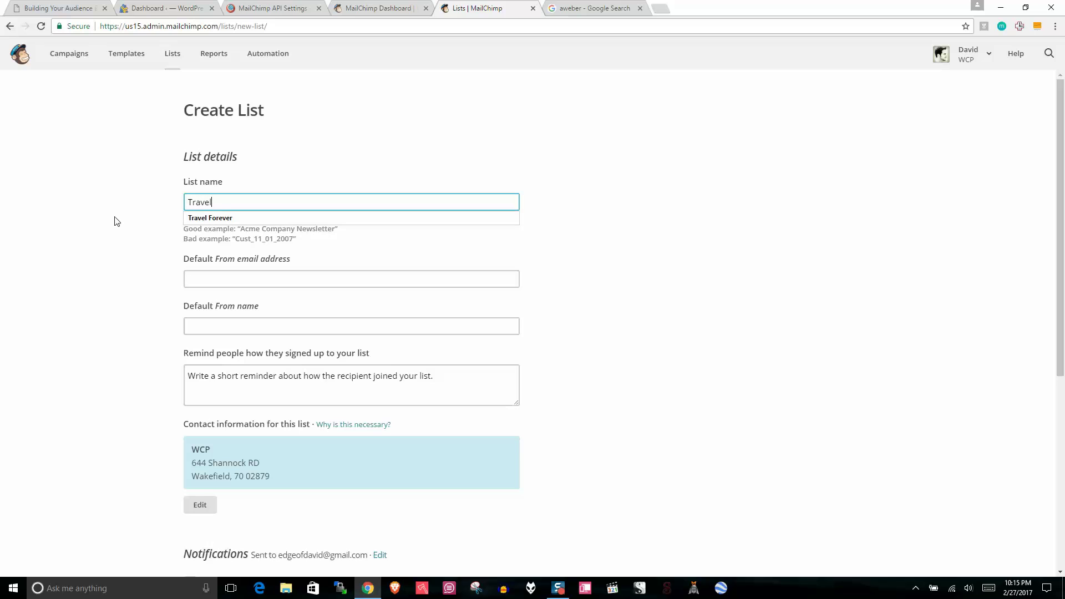
pyautogui.click(211, 218)
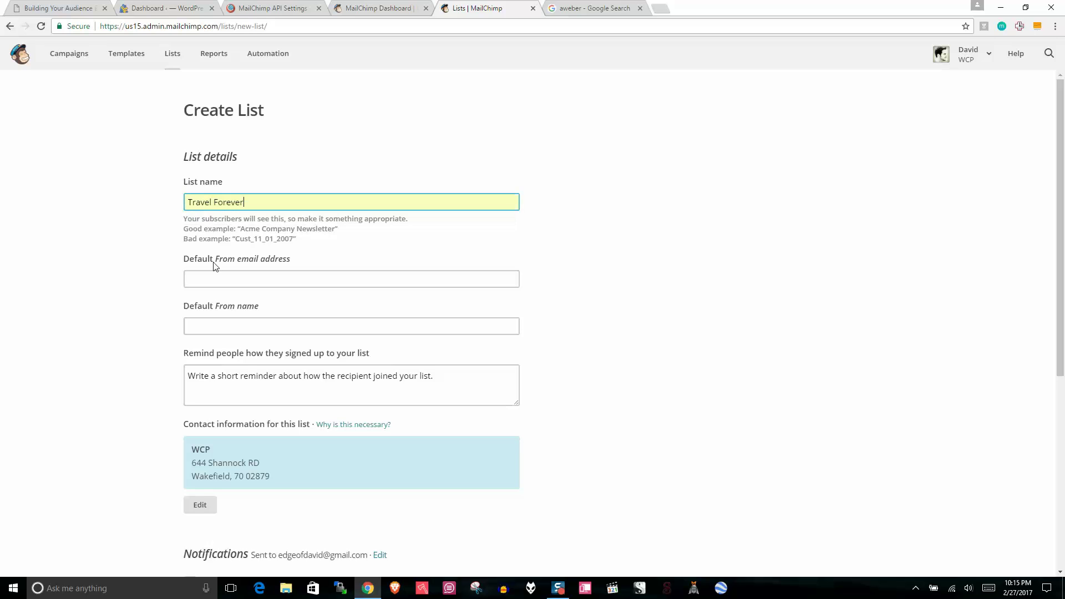
pyautogui.click(215, 274)
pyautogui.click(210, 250)
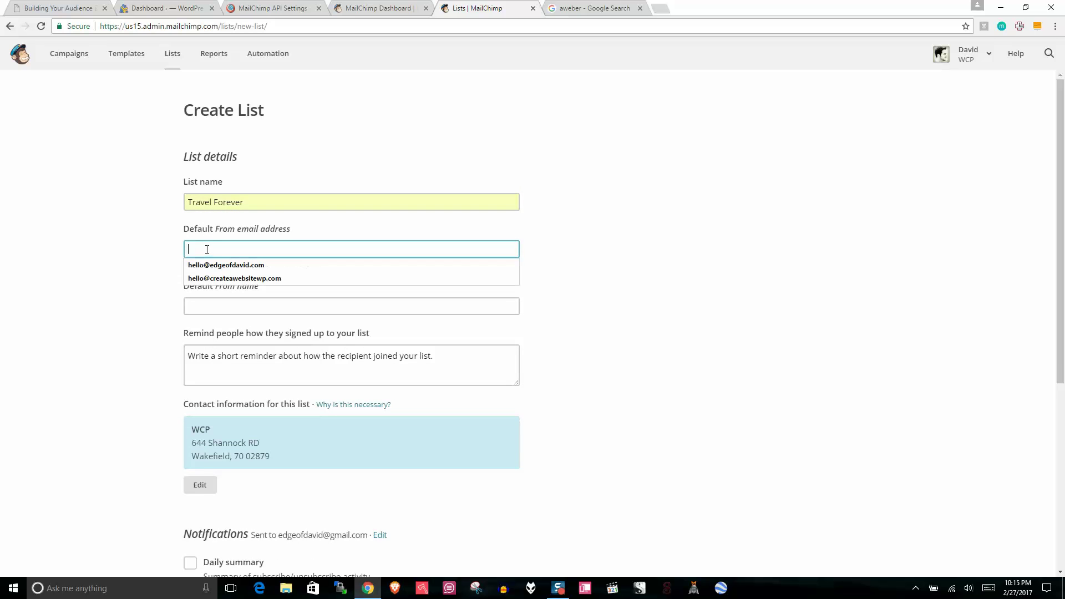
pyautogui.click(222, 278)
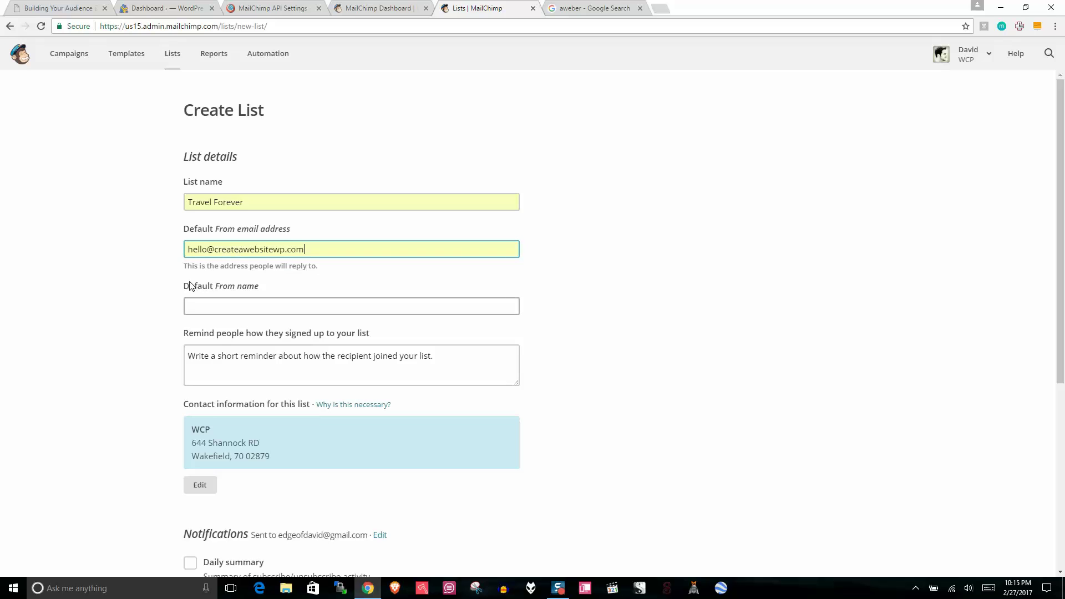
# Step: Fill in the from name and signup reminder text, then save the list
pyautogui.click(222, 309)
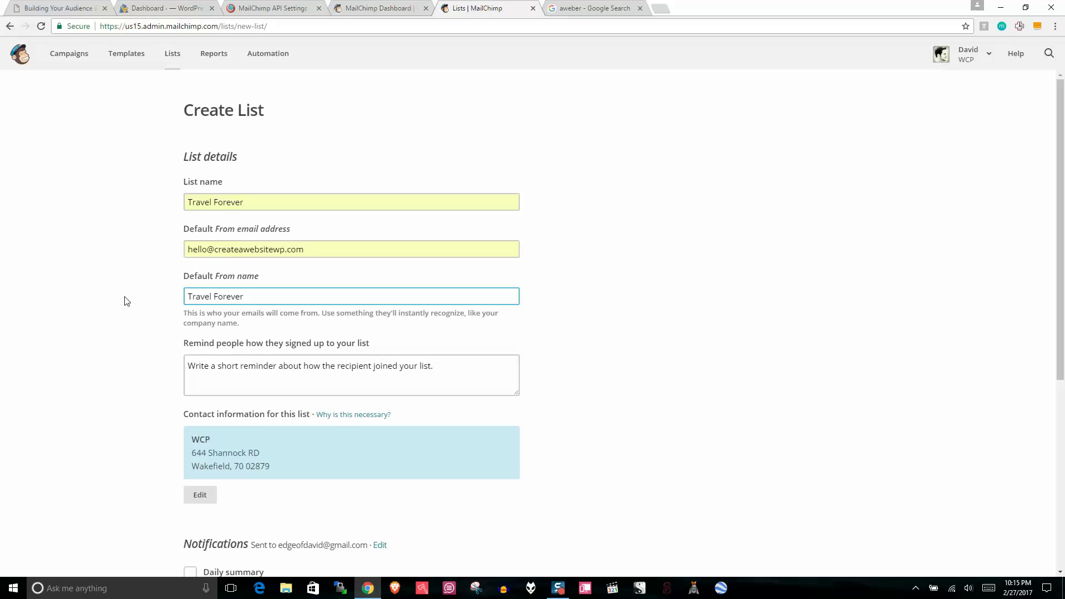
pyautogui.click(346, 366)
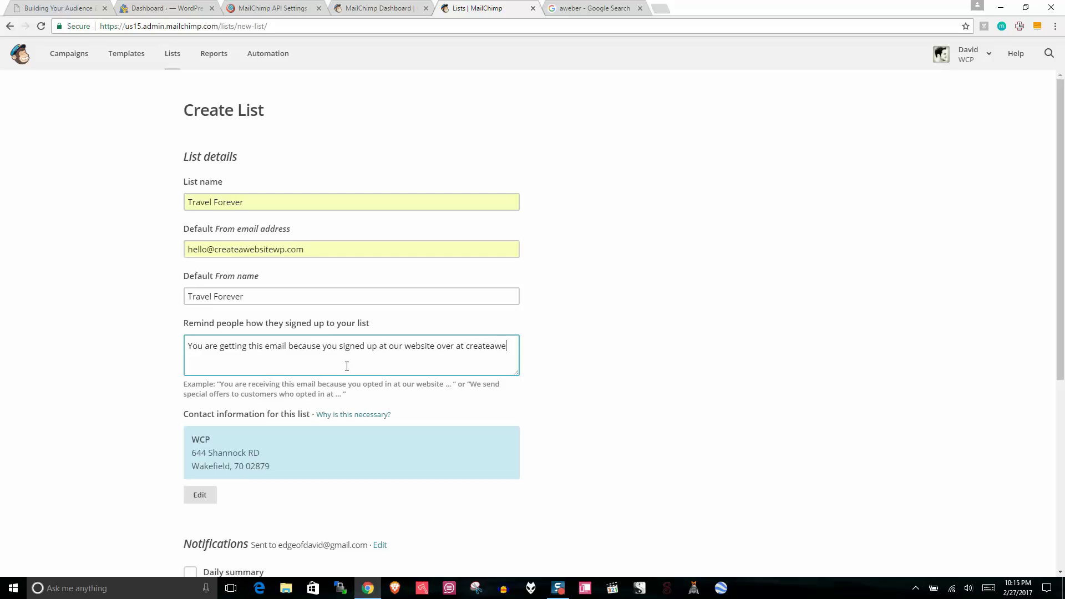
pyautogui.write('tewp.com')
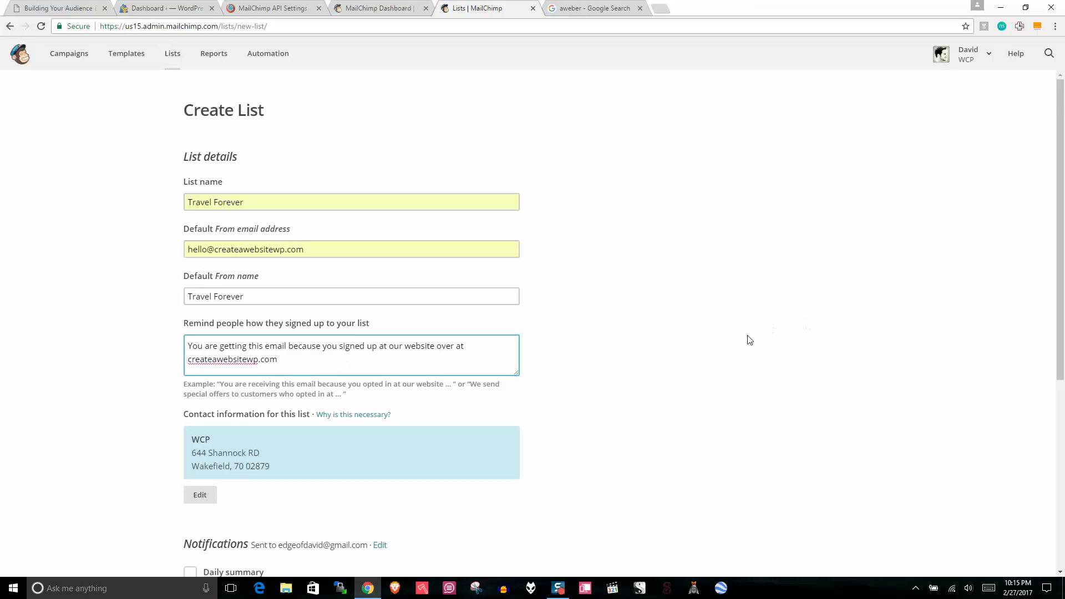
pyautogui.scroll(-5, 832, 333)
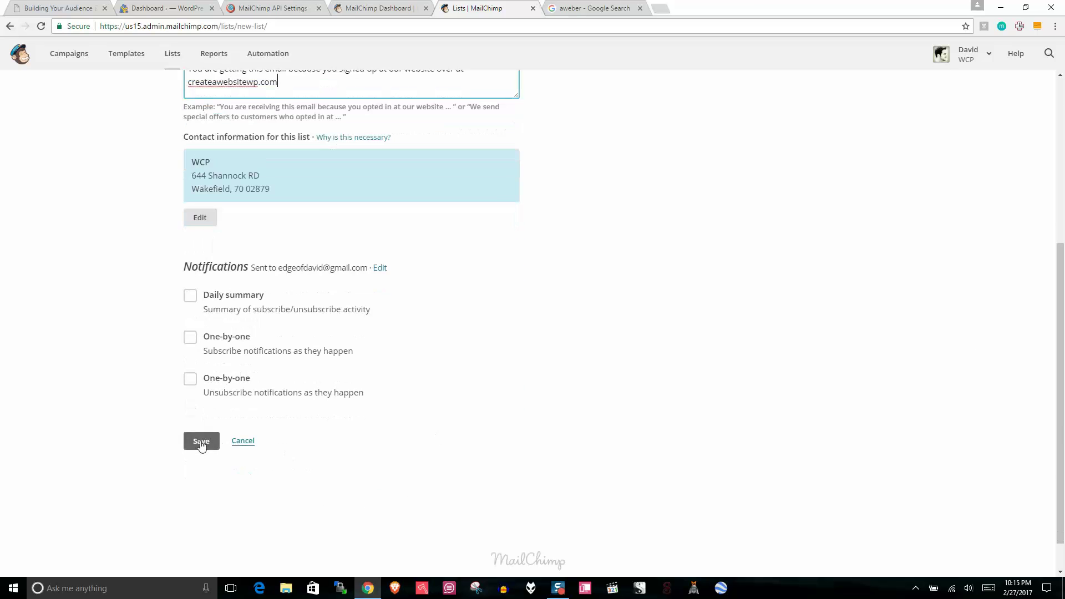
pyautogui.click(198, 441)
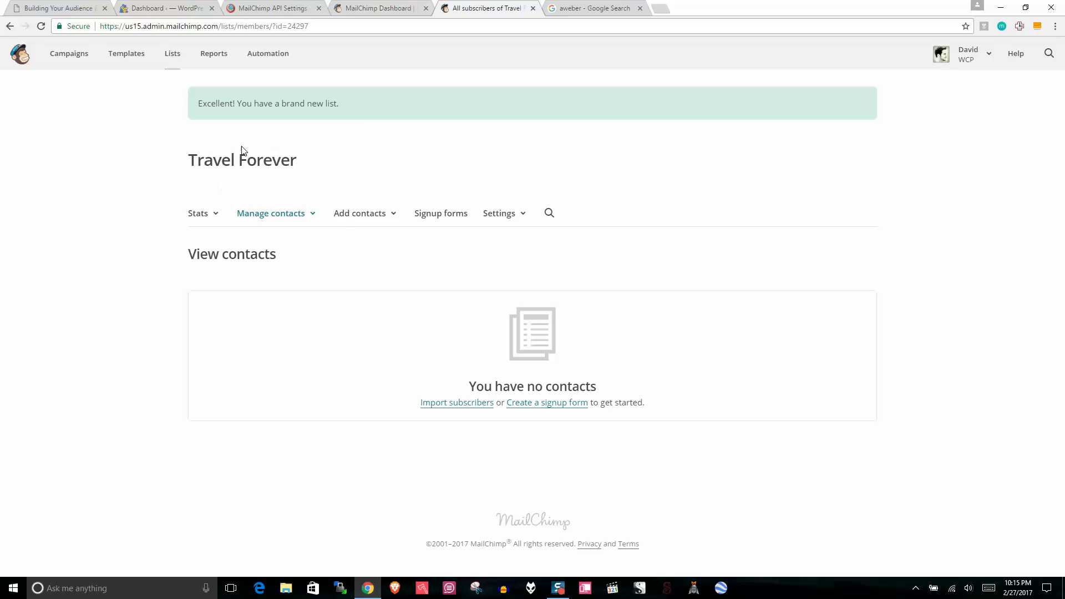
# Step: Check Travel Forever in the lists overview, then return to the WordPress plugin settings
pyautogui.click(172, 53)
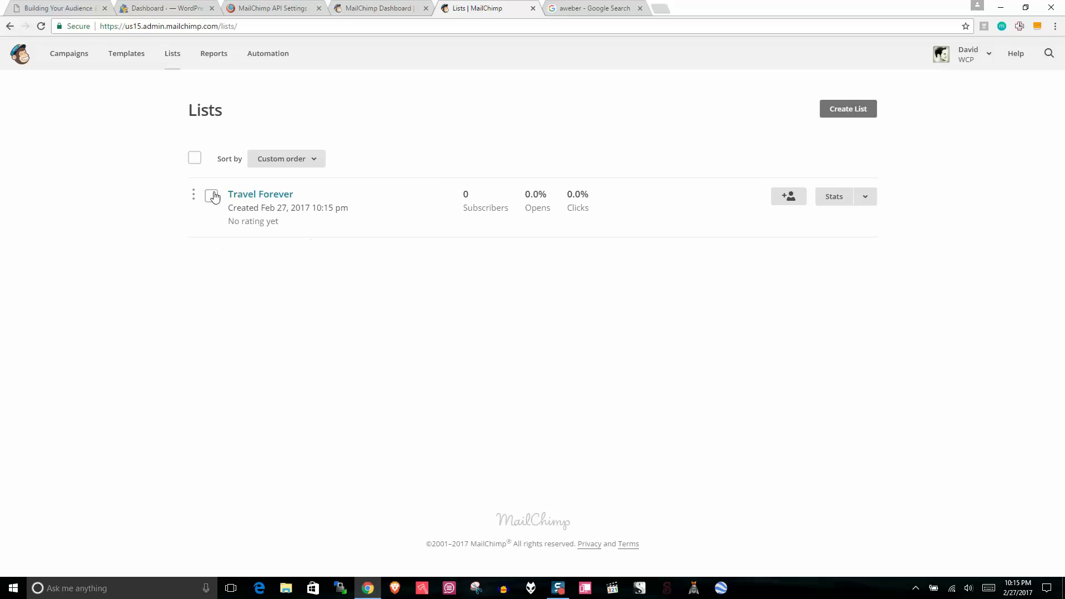
pyautogui.click(865, 197)
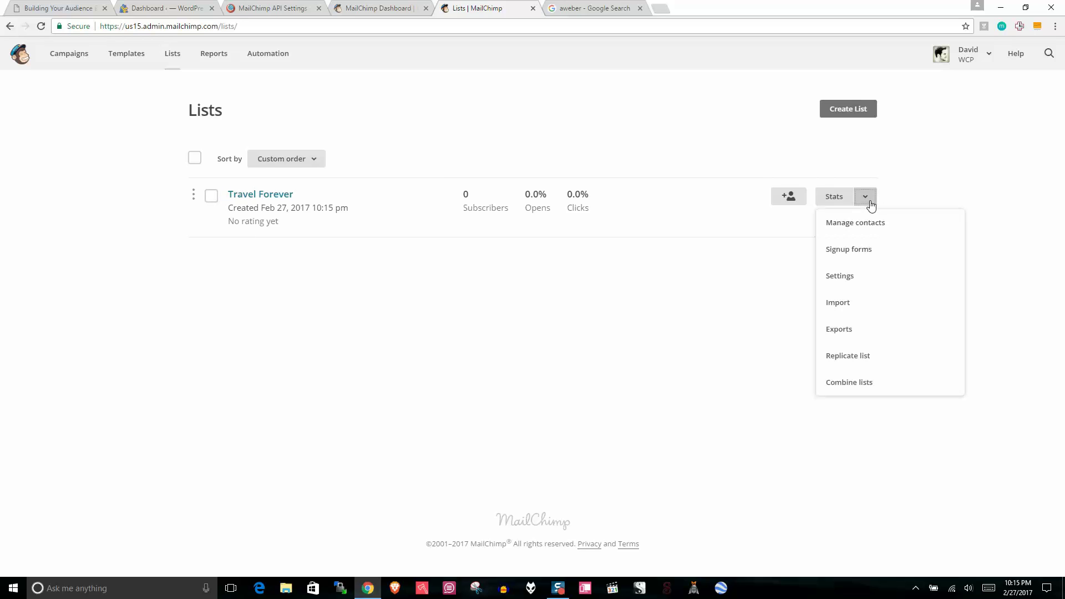
pyautogui.click(664, 117)
pyautogui.click(377, 7)
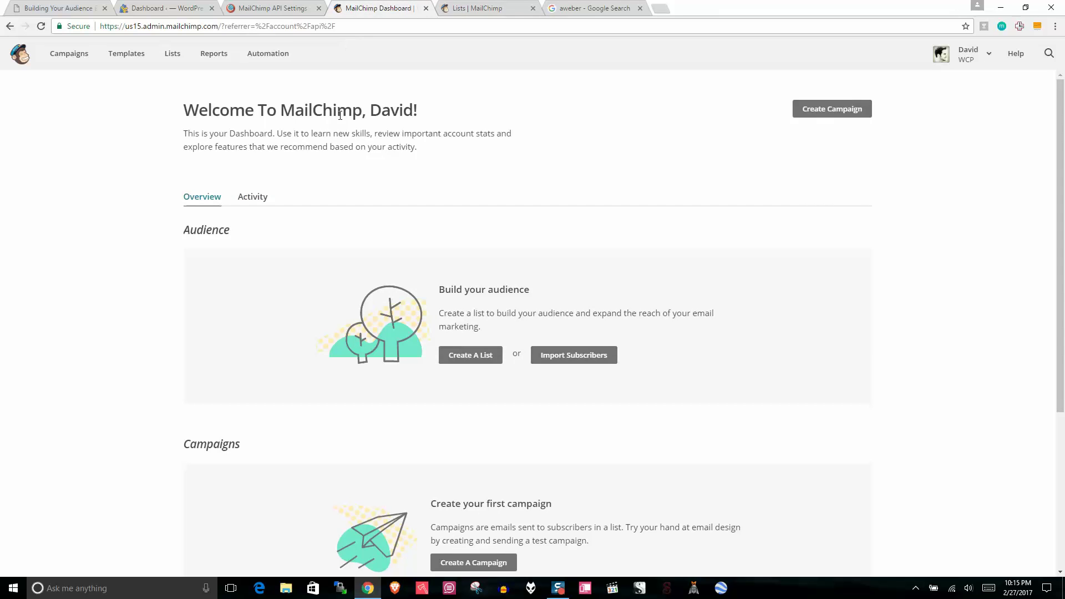
pyautogui.click(280, 8)
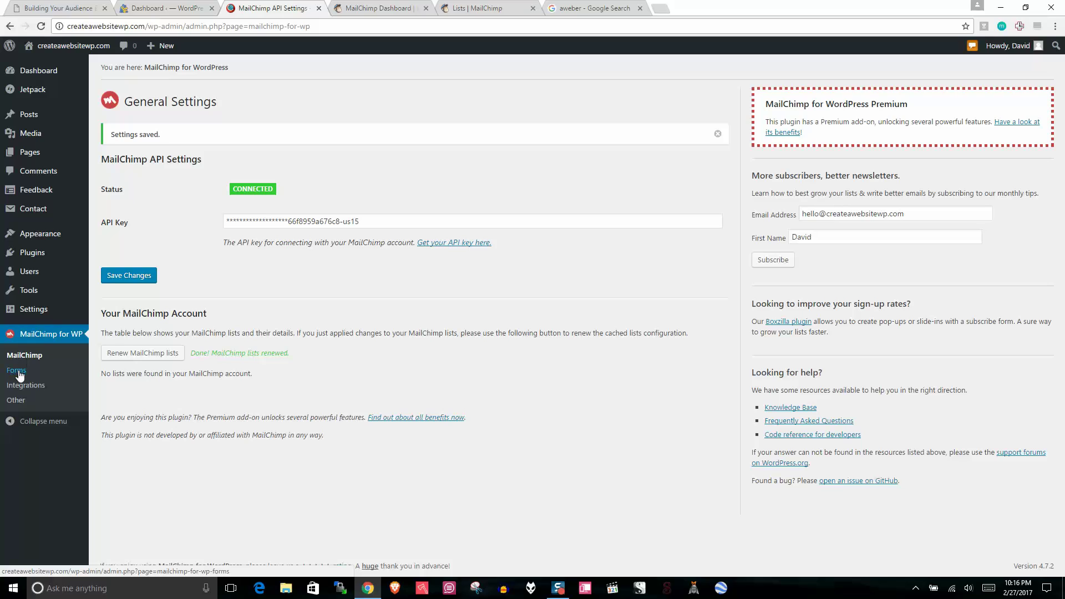
# Step: Renew the plugin's MailChimp lists so Travel Forever appears, then go to the plugin's Forms page
pyautogui.click(134, 354)
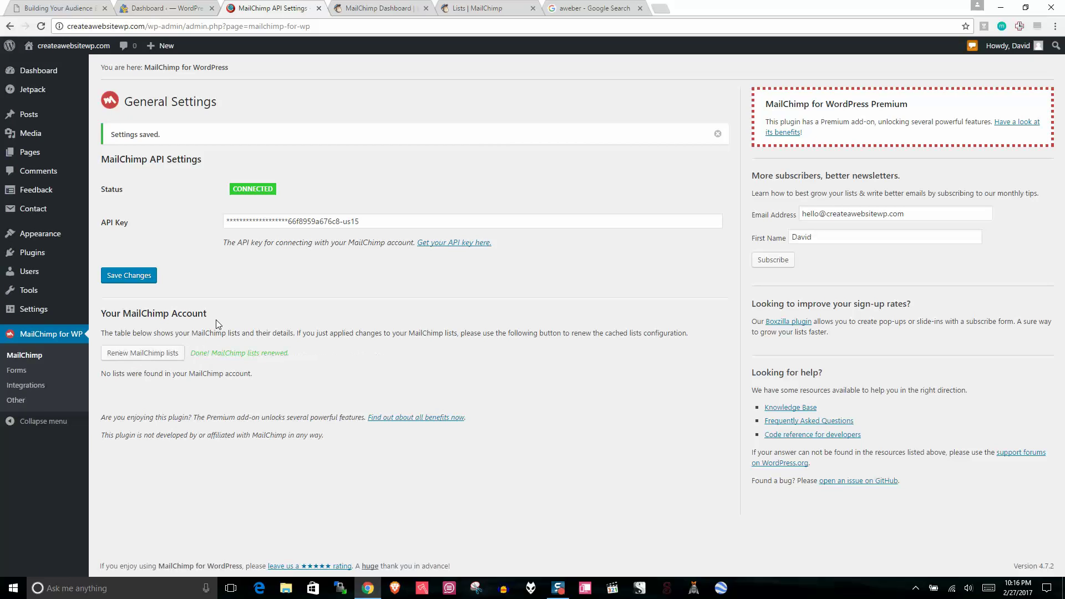
pyautogui.click(483, 8)
pyautogui.click(377, 8)
pyautogui.click(272, 8)
pyautogui.click(20, 386)
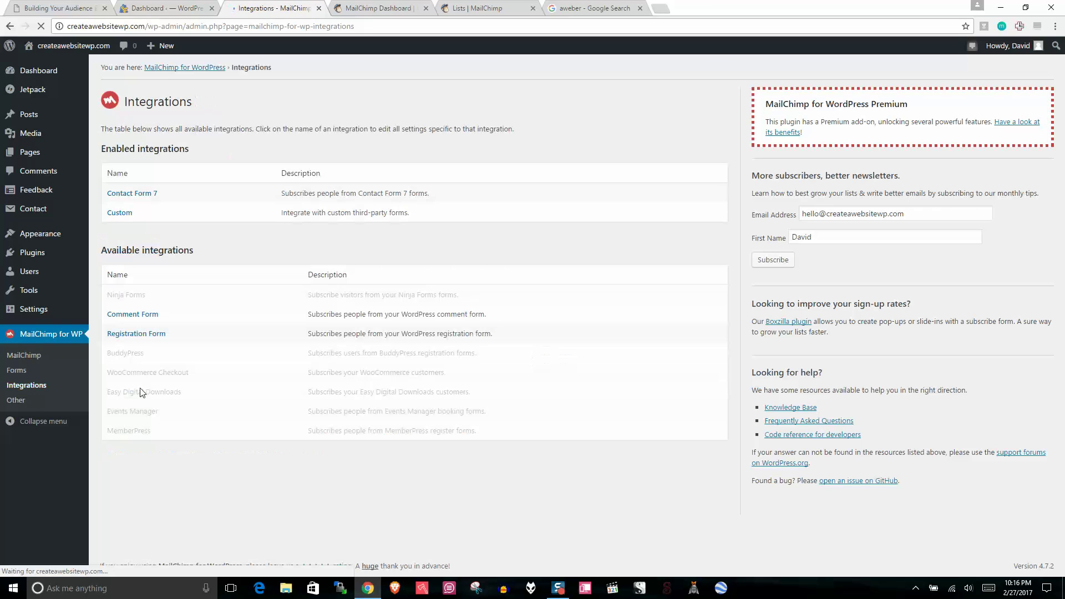
pyautogui.click(17, 371)
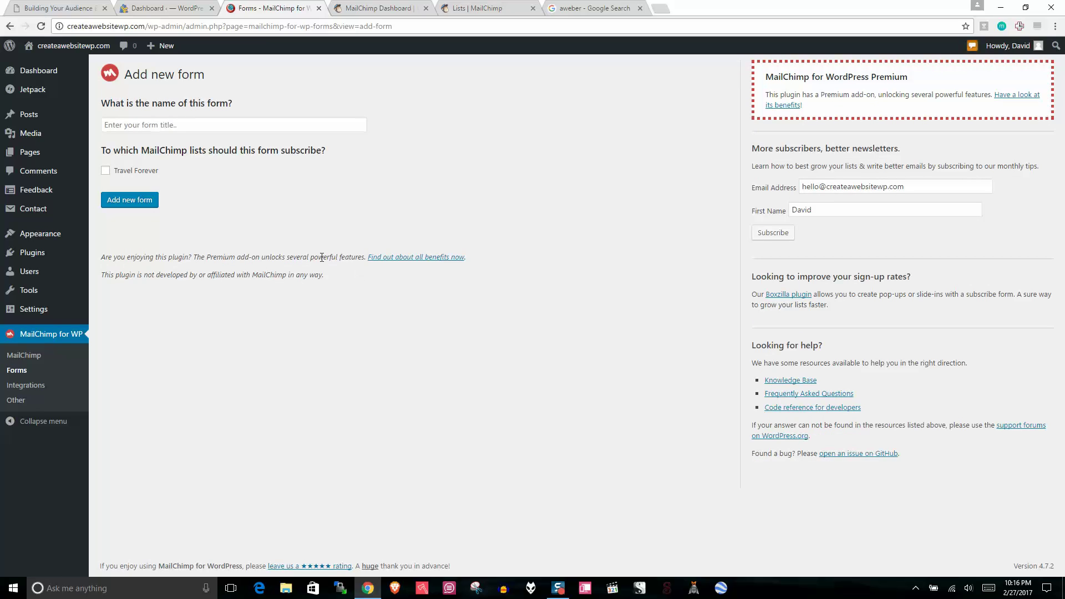
# Step: Enter 'Tracel Forever' as the new form's name and add the form
pyautogui.click(174, 126)
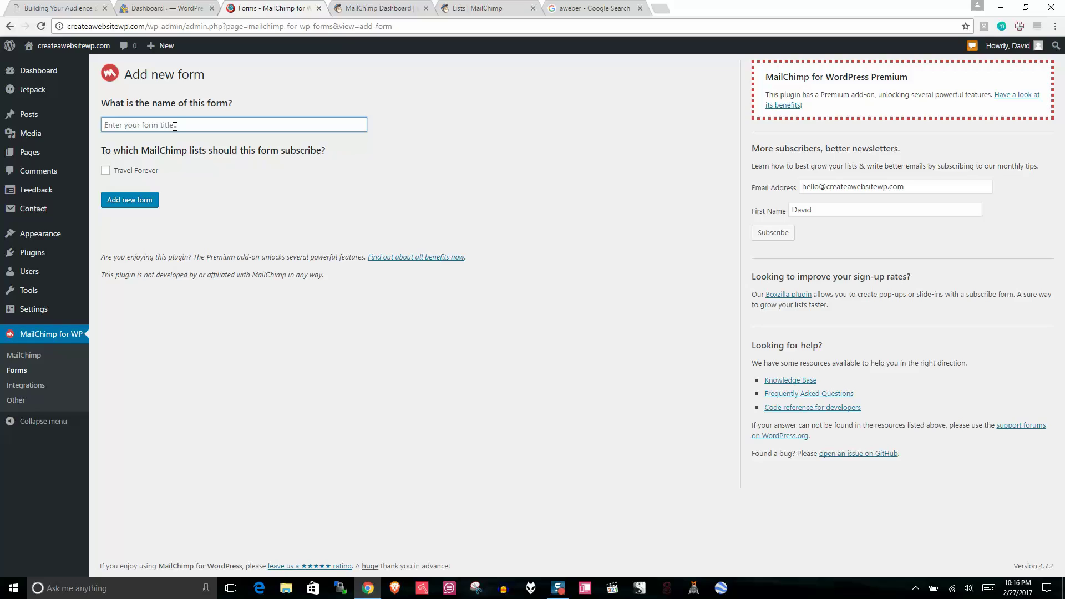
pyautogui.write('Tracel Forever')
pyautogui.click(134, 197)
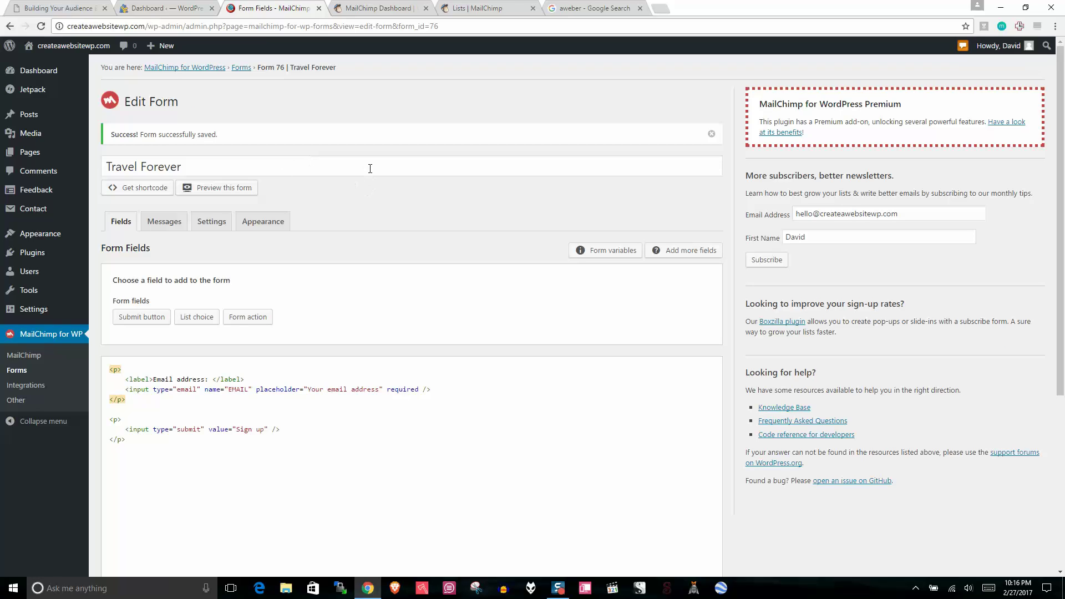
# Step: Subscribe the form to the Travel Forever list in its settings and save
pyautogui.click(169, 224)
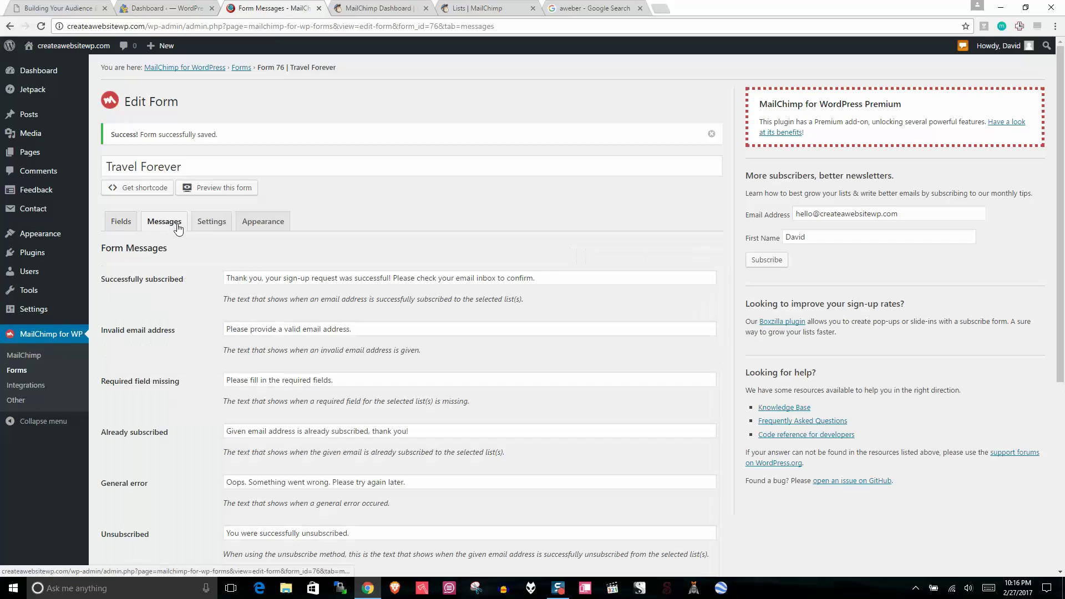
pyautogui.click(211, 222)
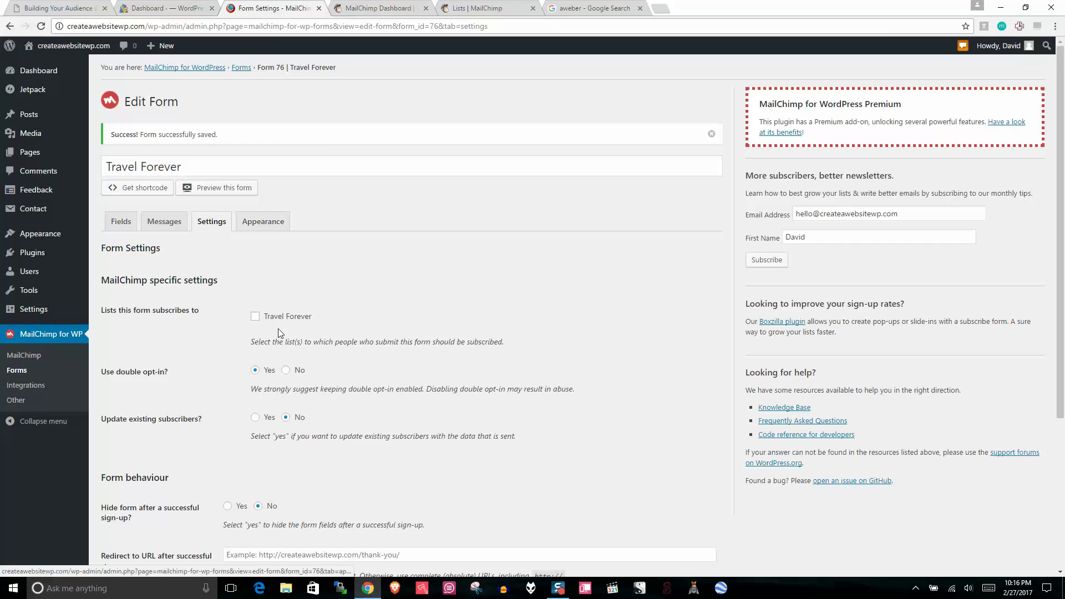
pyautogui.click(256, 317)
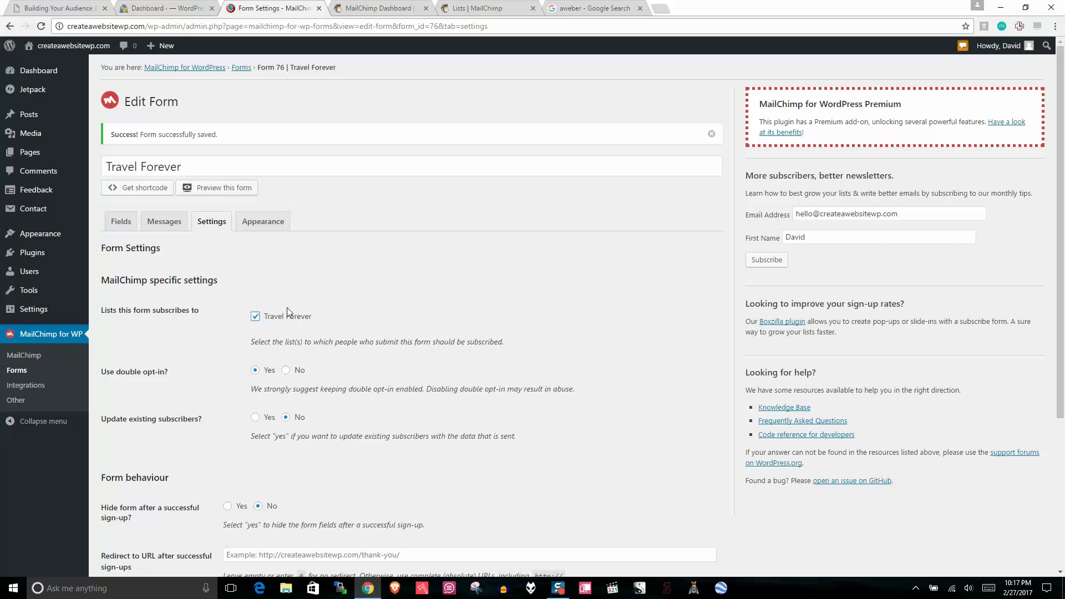
pyautogui.scroll(-4, 1038, 288)
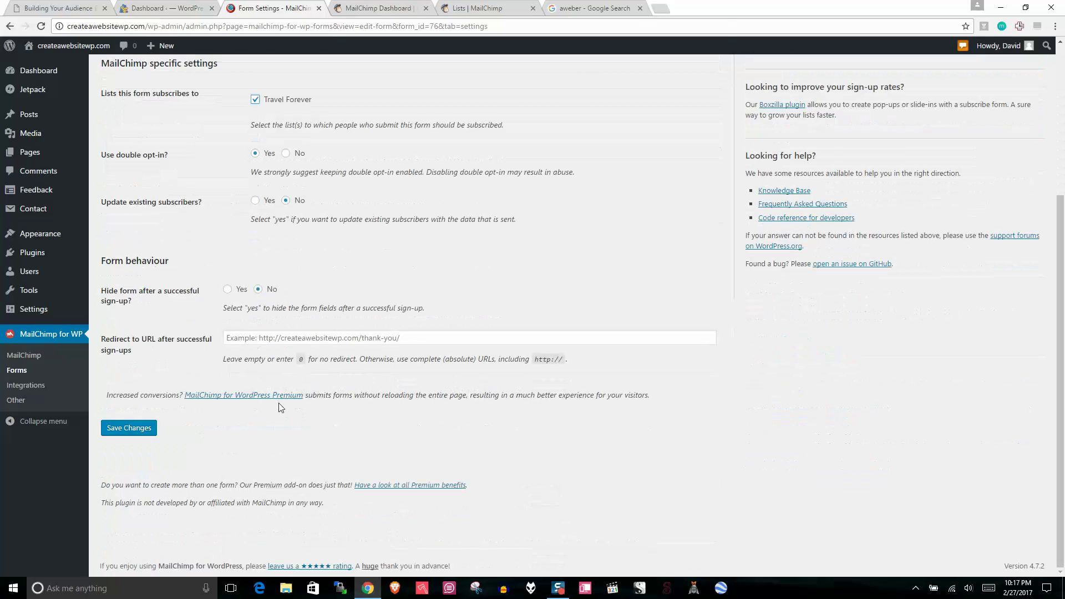
pyautogui.click(139, 426)
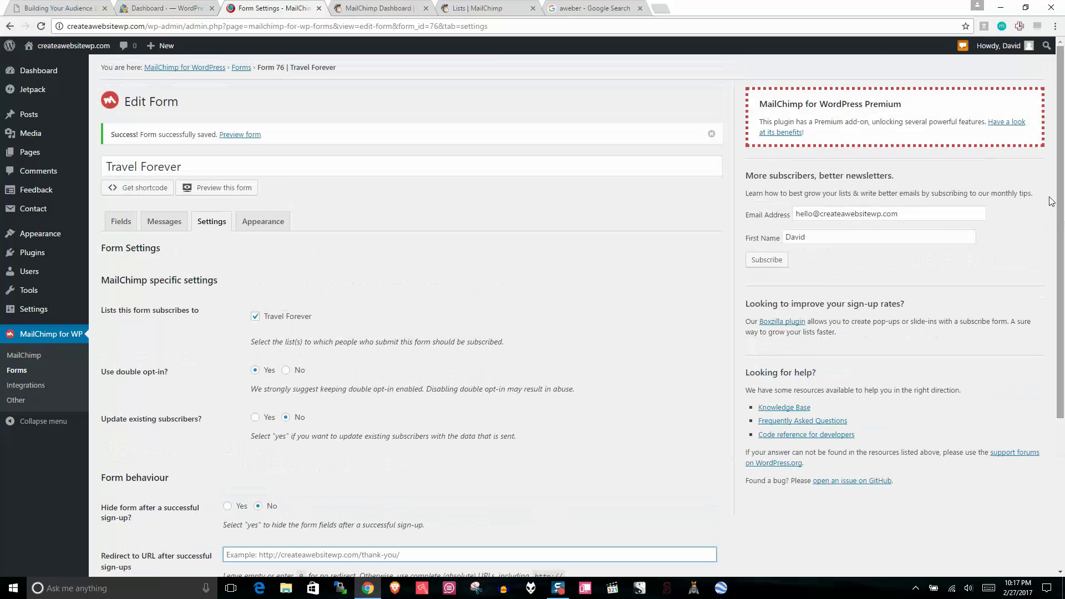
# Step: Keep the form style on Inherit from Twenty Seventeen theme and save the appearance
pyautogui.click(263, 221)
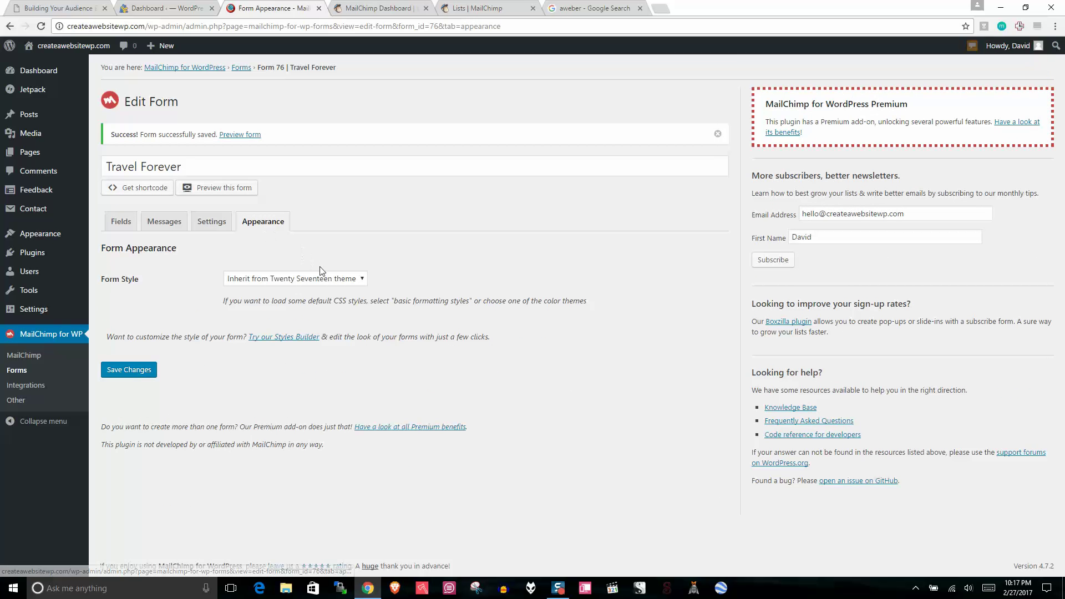
pyautogui.click(304, 280)
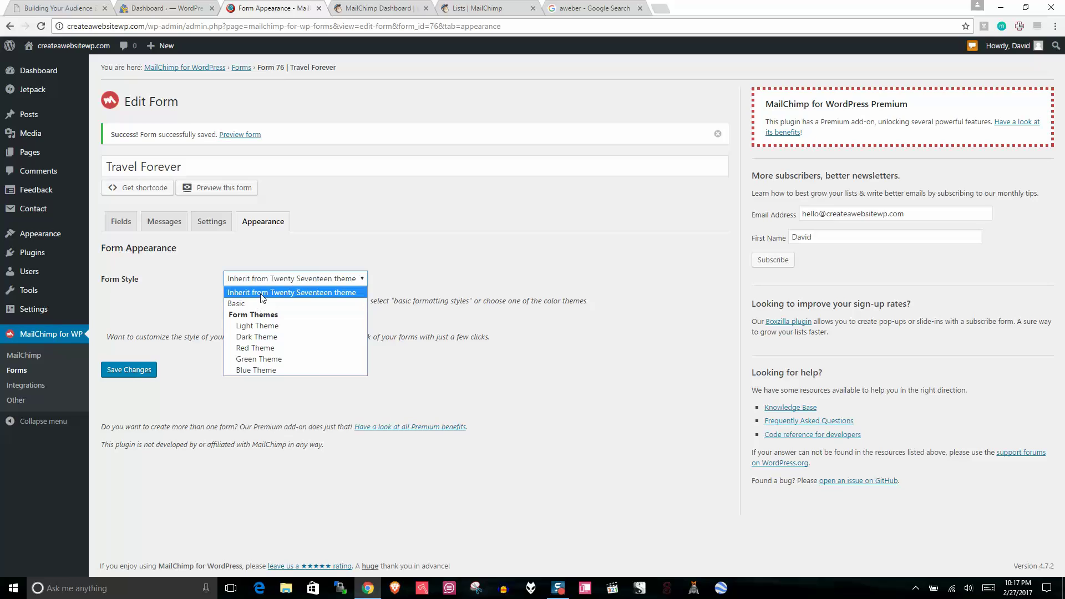
pyautogui.click(261, 292)
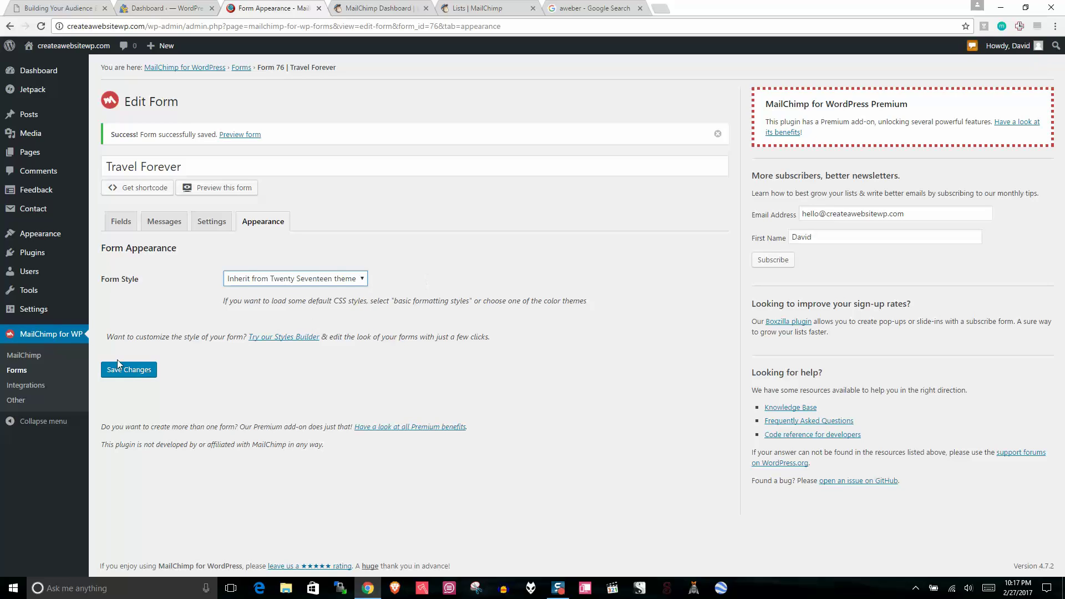
pyautogui.click(112, 376)
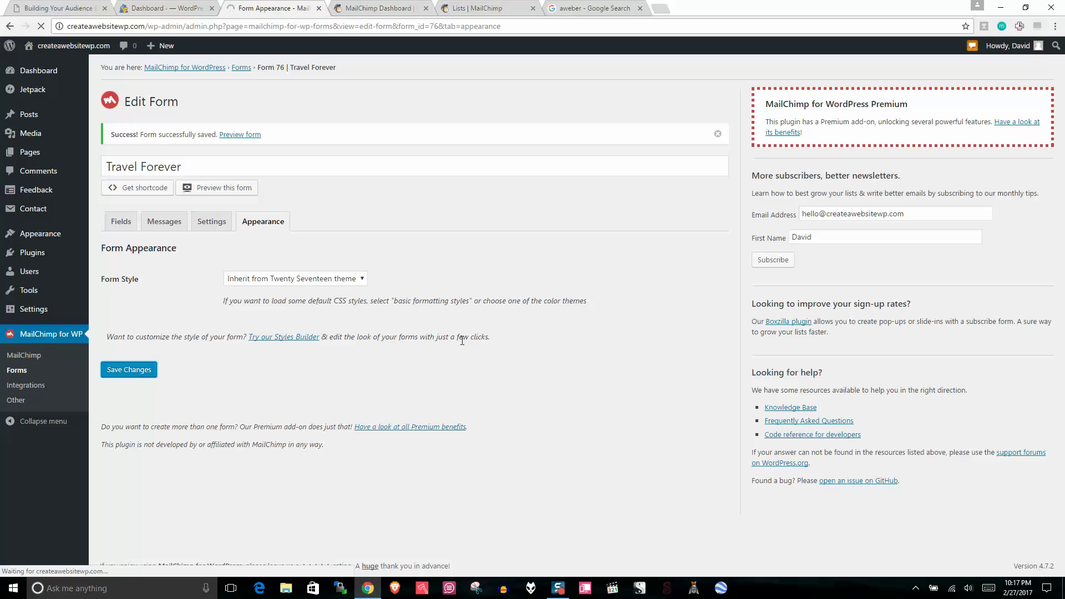
pyautogui.click(133, 188)
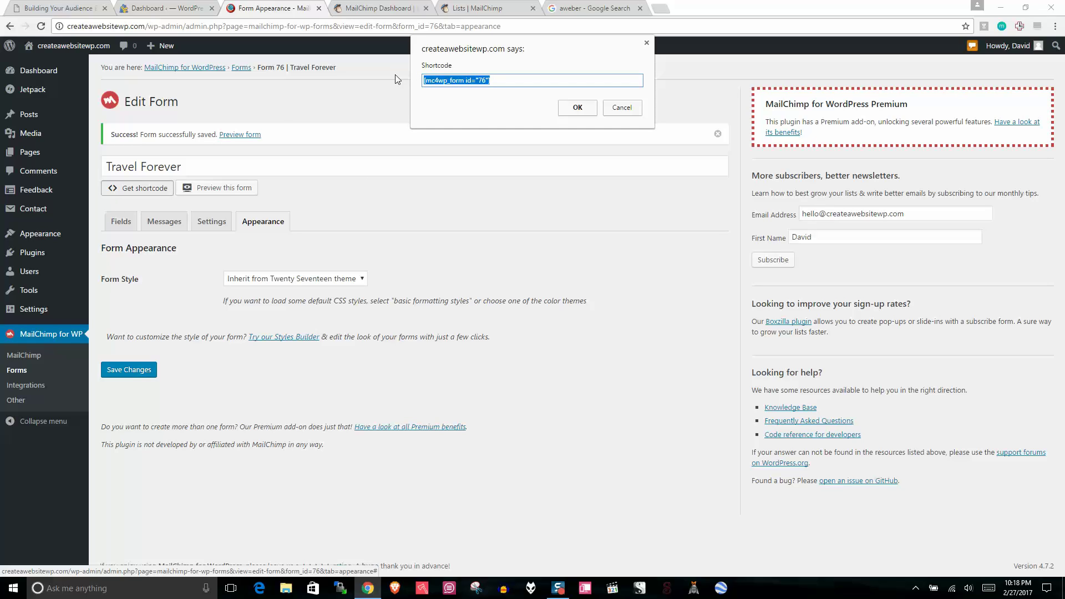
# Step: Copy the form's [mc4wp_form id="76"] shortcode and open the HOME page in the editor
pyautogui.rightClick(453, 83)
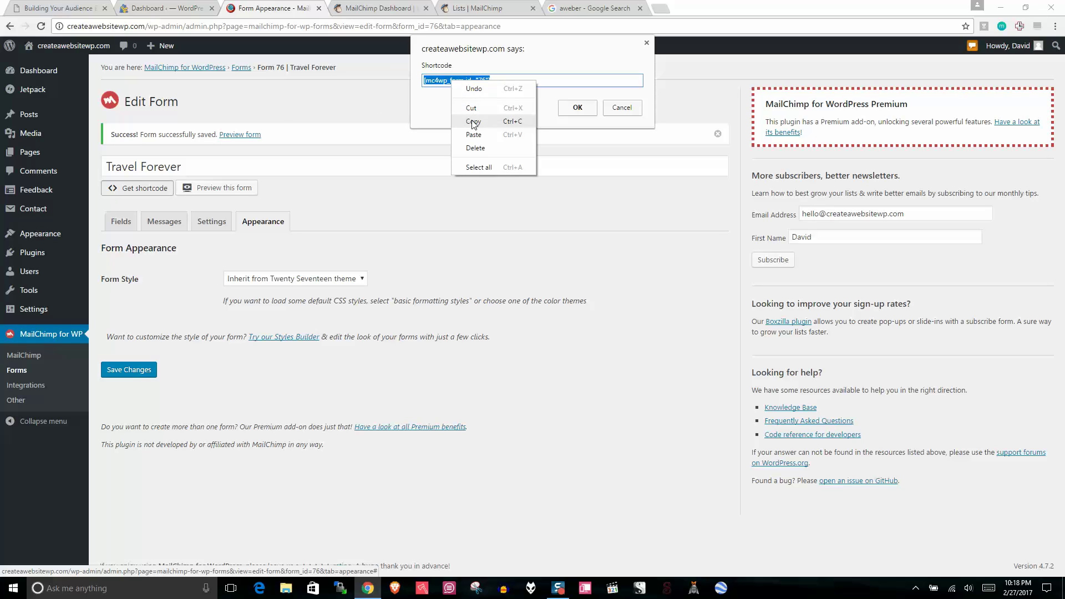
pyautogui.click(482, 125)
pyautogui.click(646, 43)
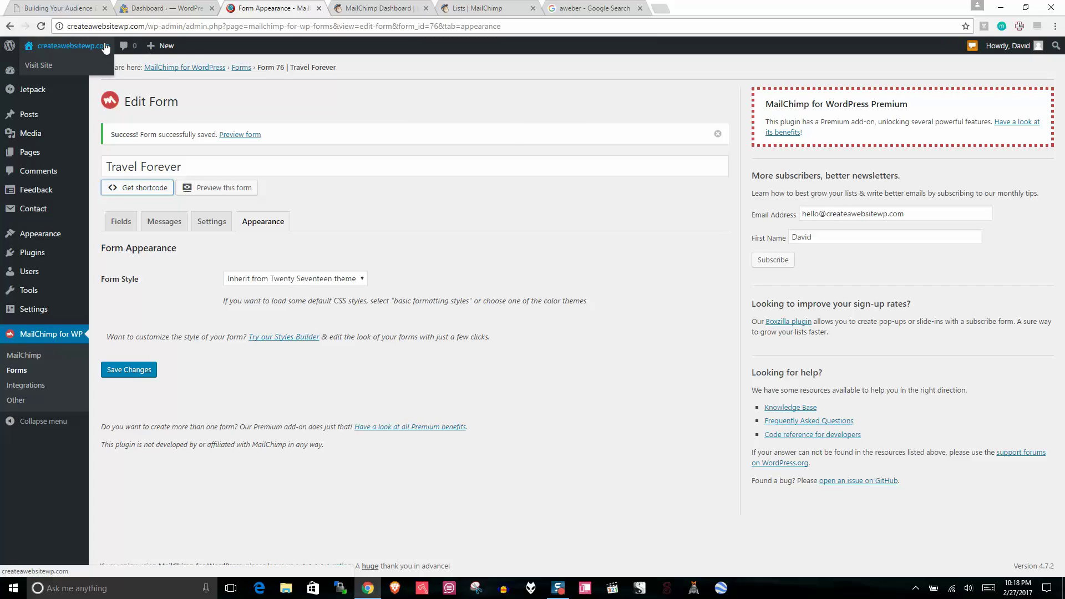
pyautogui.click(22, 153)
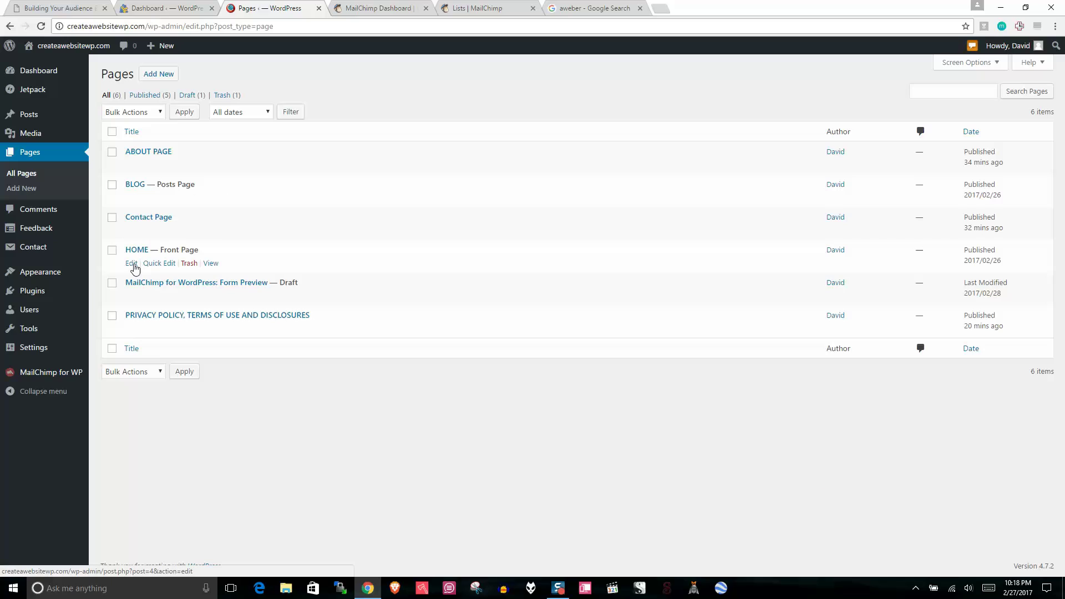
pyautogui.click(131, 264)
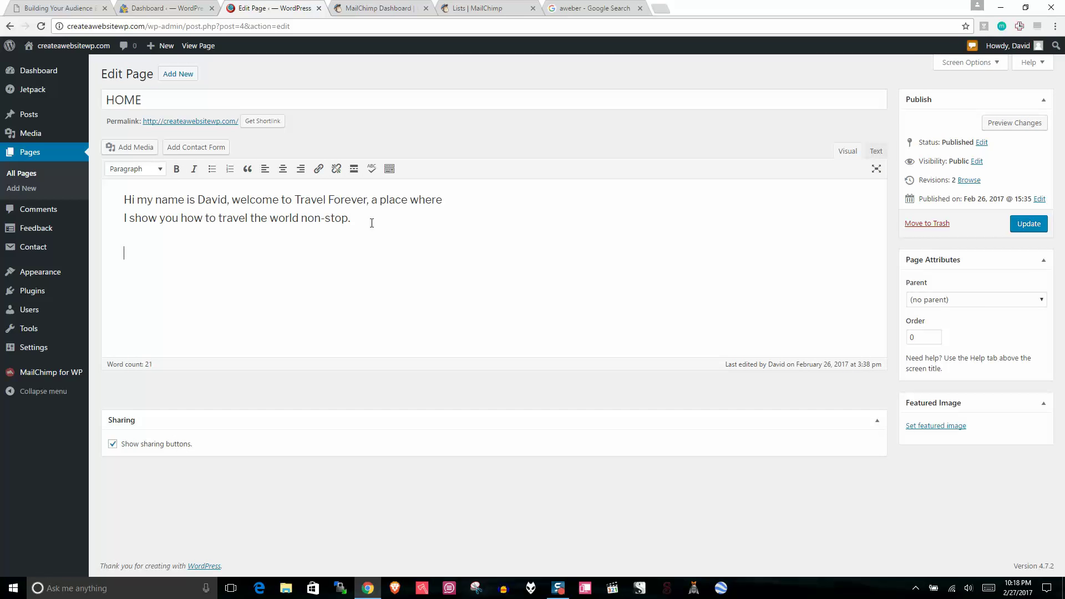
# Step: Paste [mc4wp_form id="76"] below the HOME page's welcome text and update the page
pyautogui.rightClick(146, 260)
pyautogui.click(195, 332)
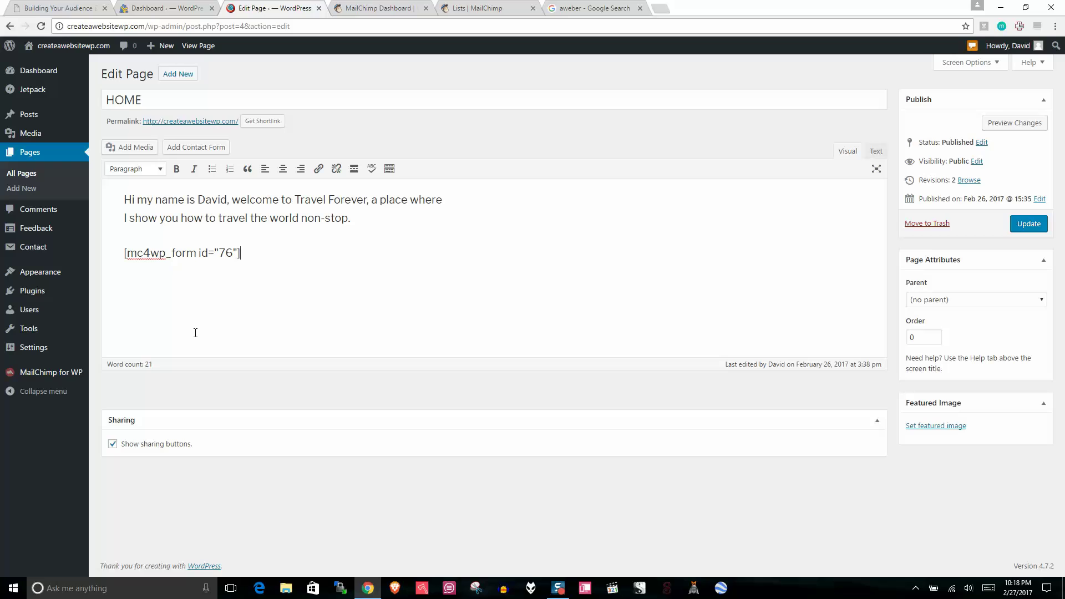
pyautogui.click(1045, 227)
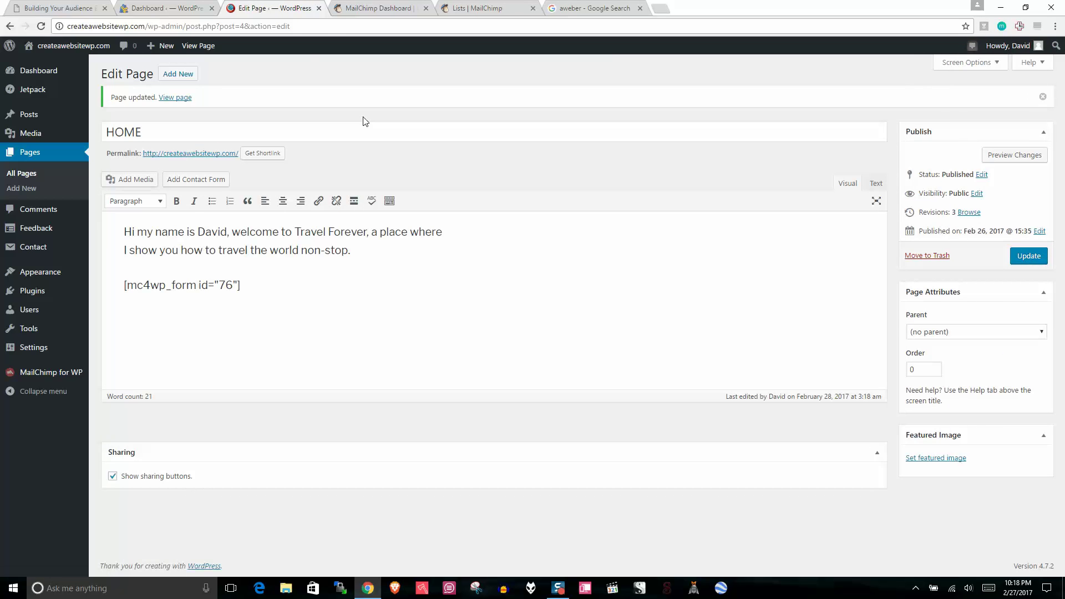
pyautogui.rightClick(75, 47)
# Step: Check the email signup form on the live home page in a new tab, then reopen the Customizer
pyautogui.click(105, 57)
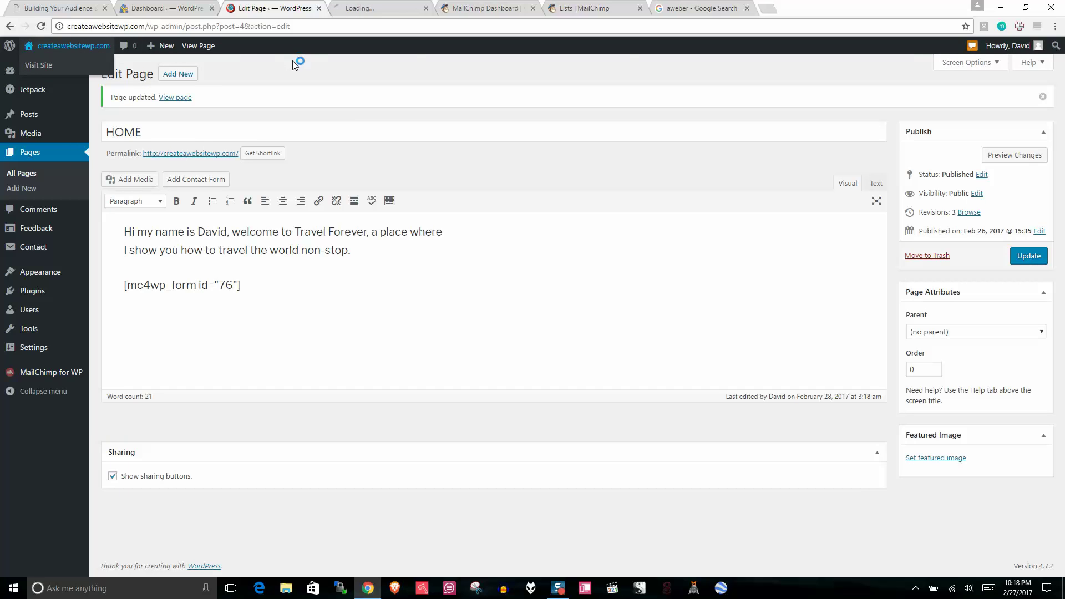
pyautogui.click(377, 7)
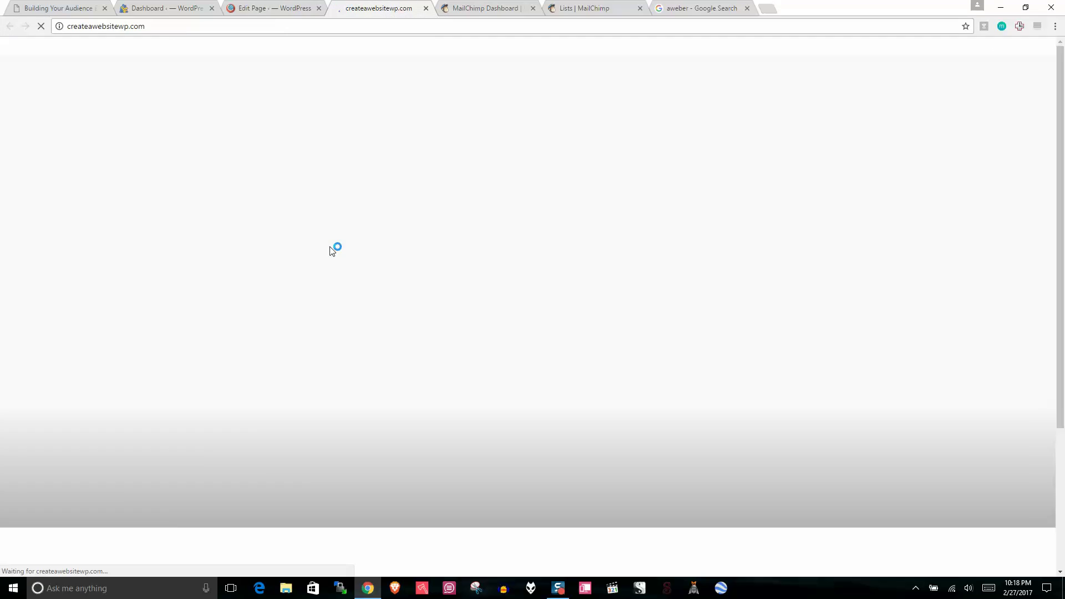
pyautogui.scroll(-6, 461, 447)
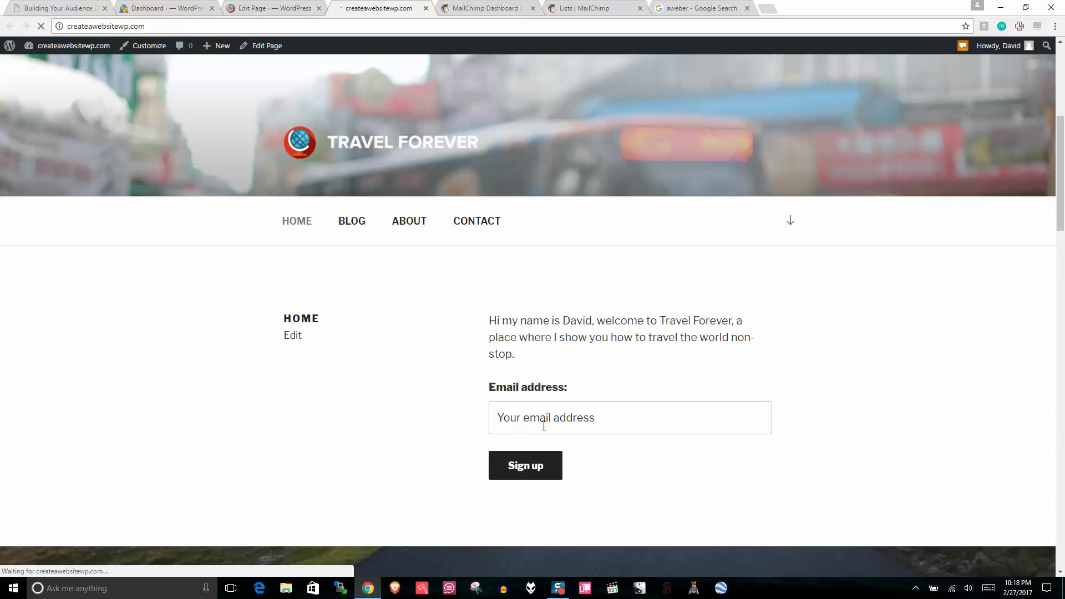
pyautogui.click(542, 418)
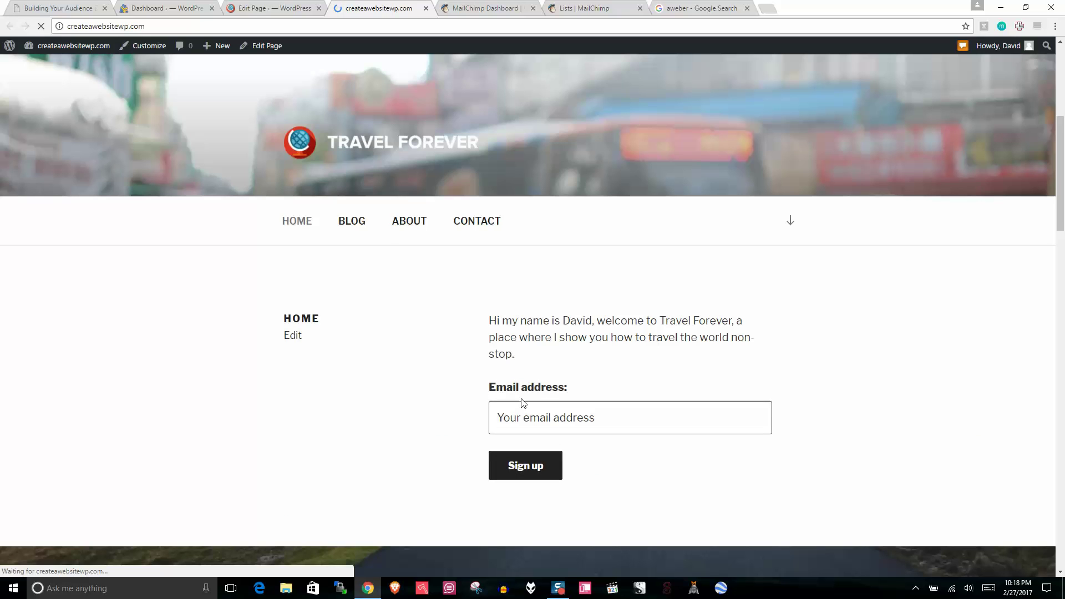
pyautogui.moveTo(1062, 155)
pyautogui.mouseDown()
pyautogui.moveTo(1063, 196)
pyautogui.moveTo(1064, 163)
pyautogui.mouseUp()
pyautogui.click(603, 7)
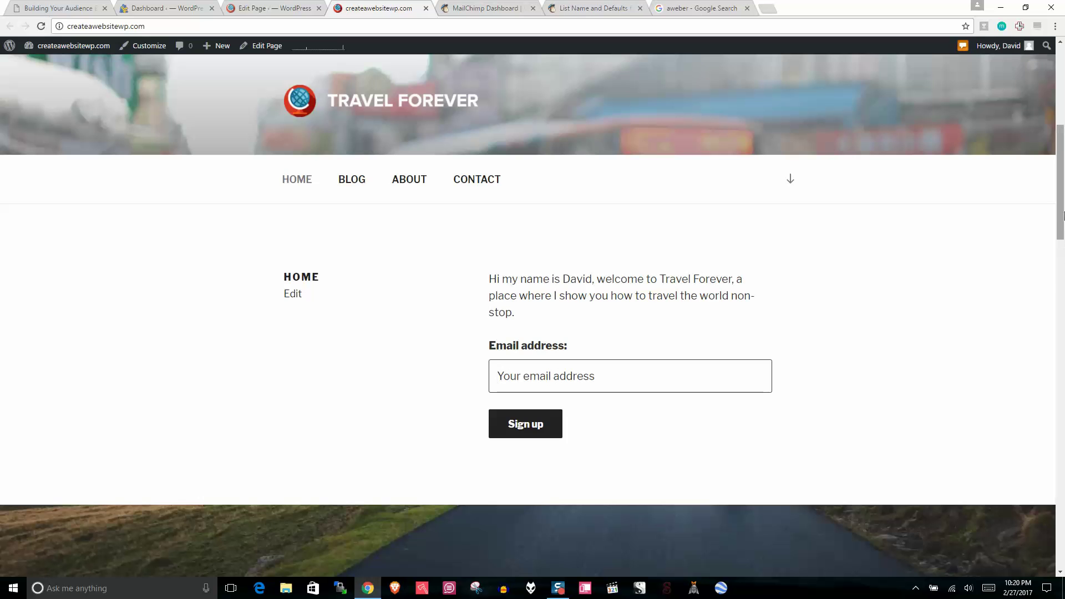
pyautogui.moveTo(1063, 194)
pyautogui.mouseDown()
pyautogui.moveTo(1063, 118)
pyautogui.moveTo(1063, 185)
pyautogui.mouseUp()
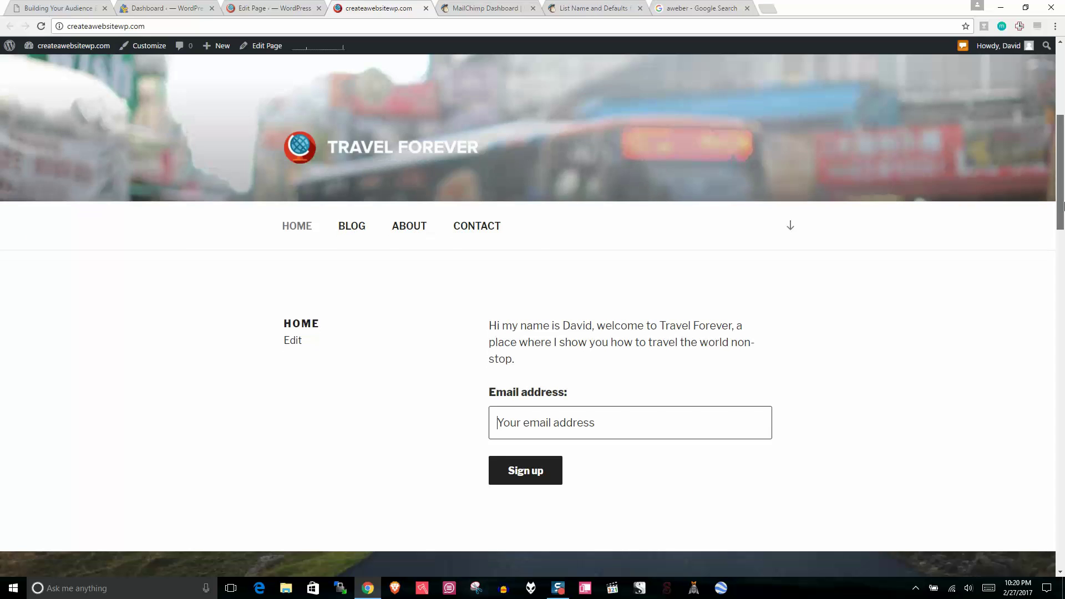
pyautogui.moveTo(591, 378); pyautogui.dragTo(478, 317)
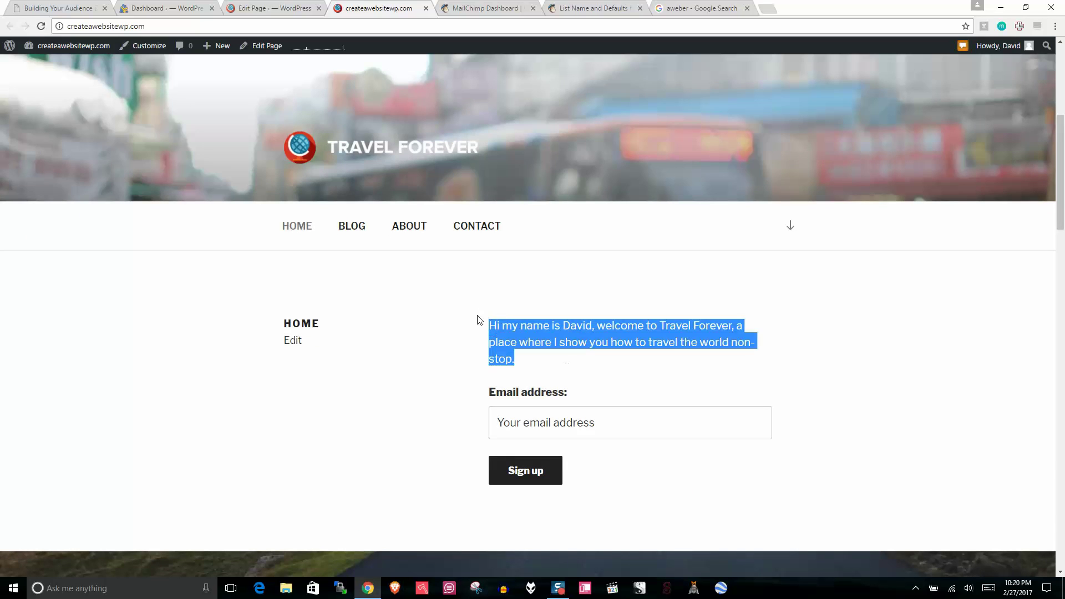
pyautogui.moveTo(1063, 196); pyautogui.dragTo(1063, 532)
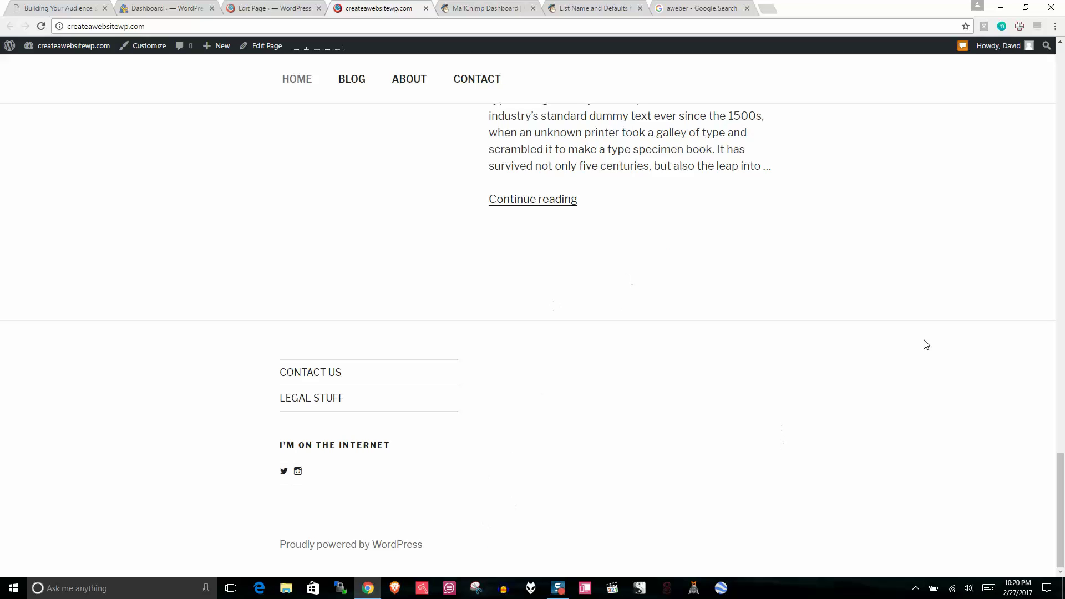
pyautogui.click(144, 48)
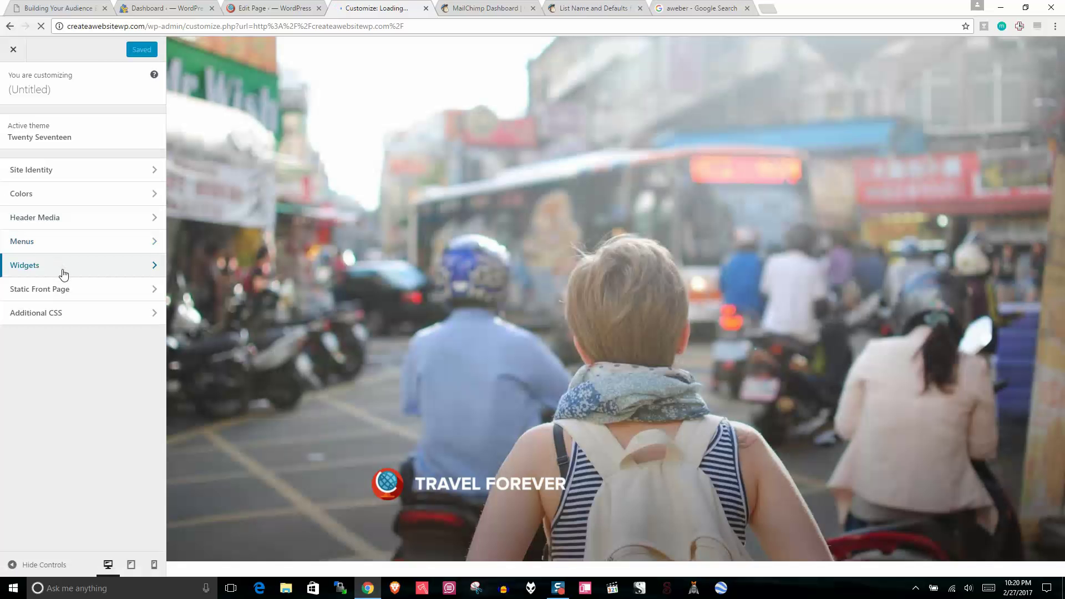
# Step: Add a MailChimp Sign-Up Form widget to Footer 2 and edit its title
pyautogui.click(64, 274)
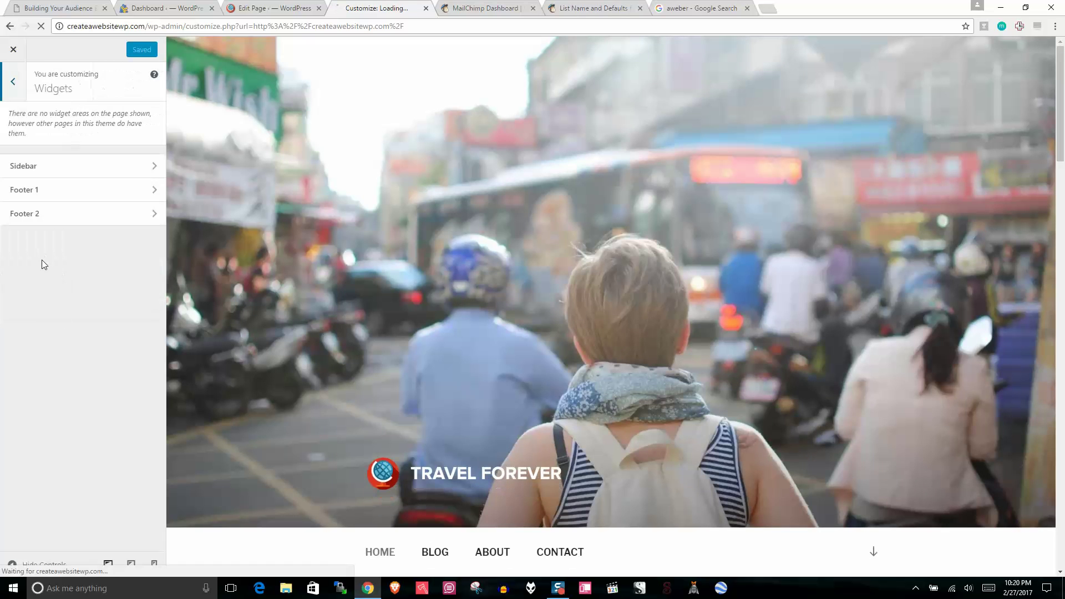
pyautogui.click(144, 171)
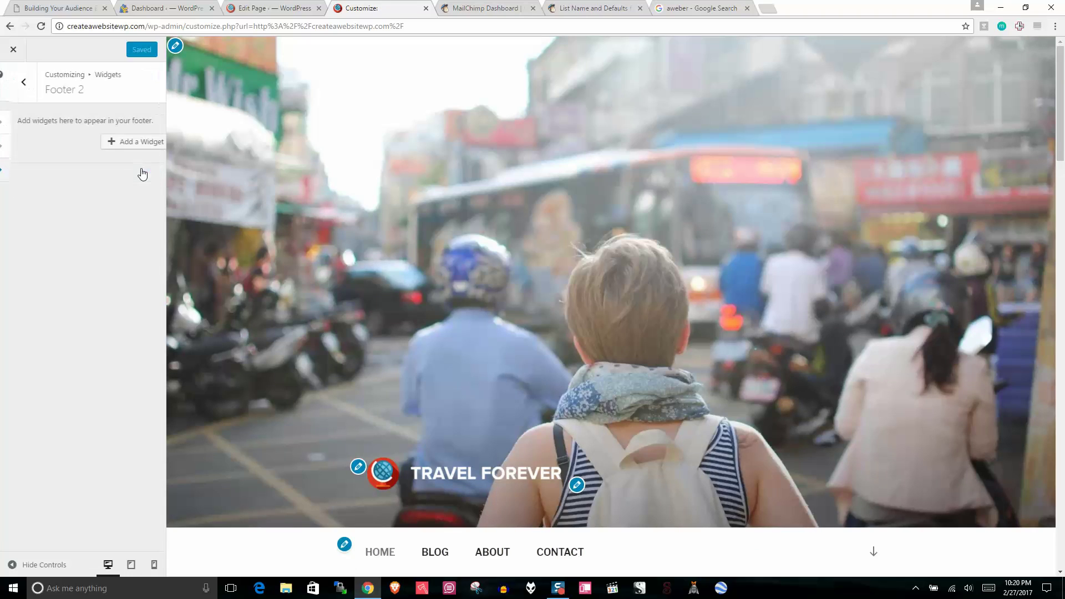
pyautogui.click(118, 144)
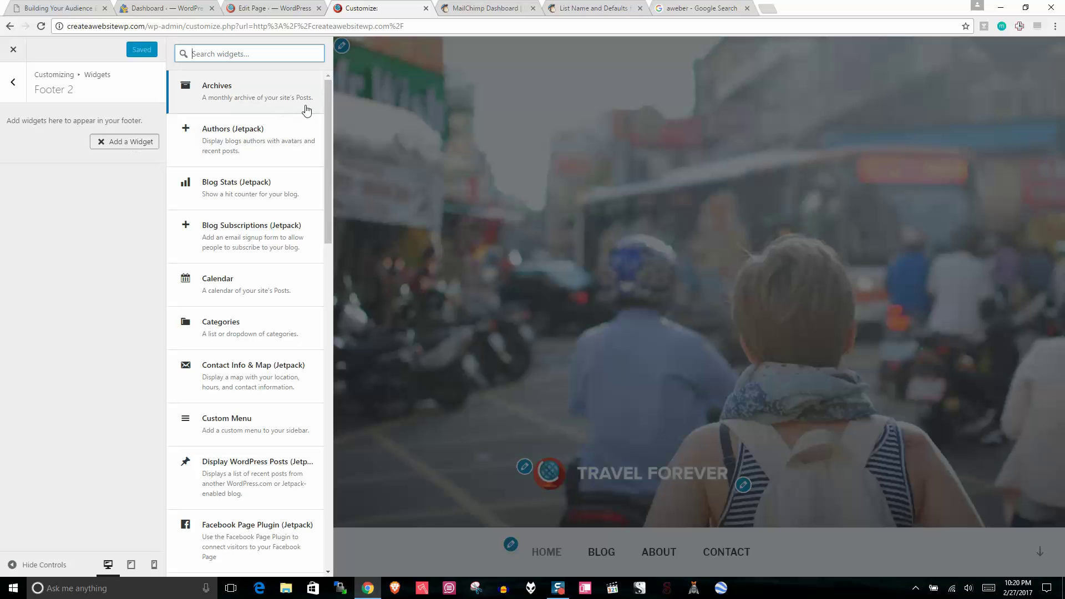
pyautogui.moveTo(327, 84); pyautogui.dragTo(329, 240)
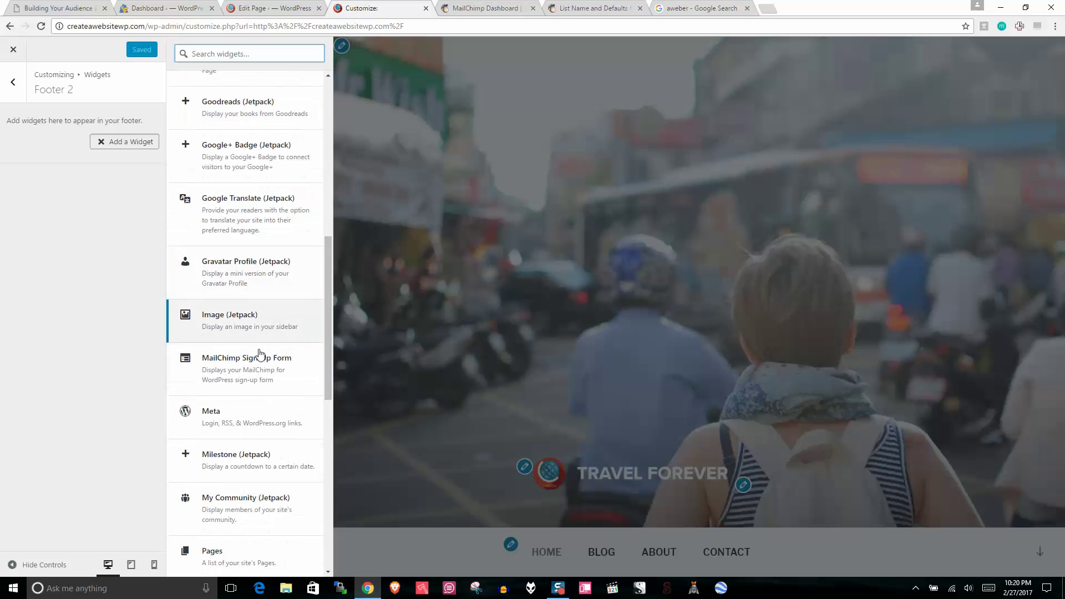
pyautogui.click(251, 371)
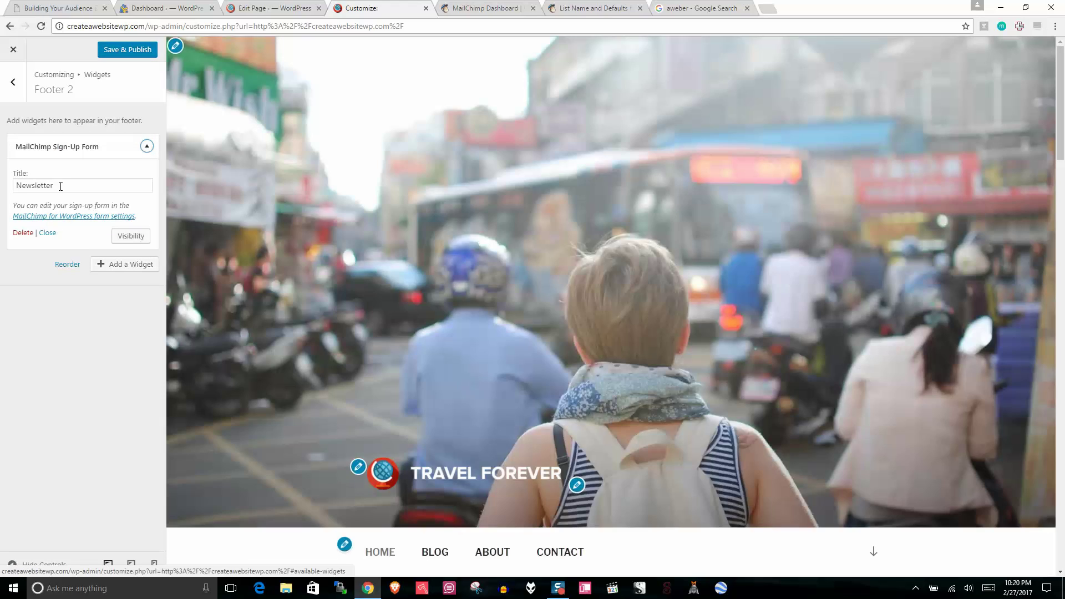
pyautogui.click(61, 186)
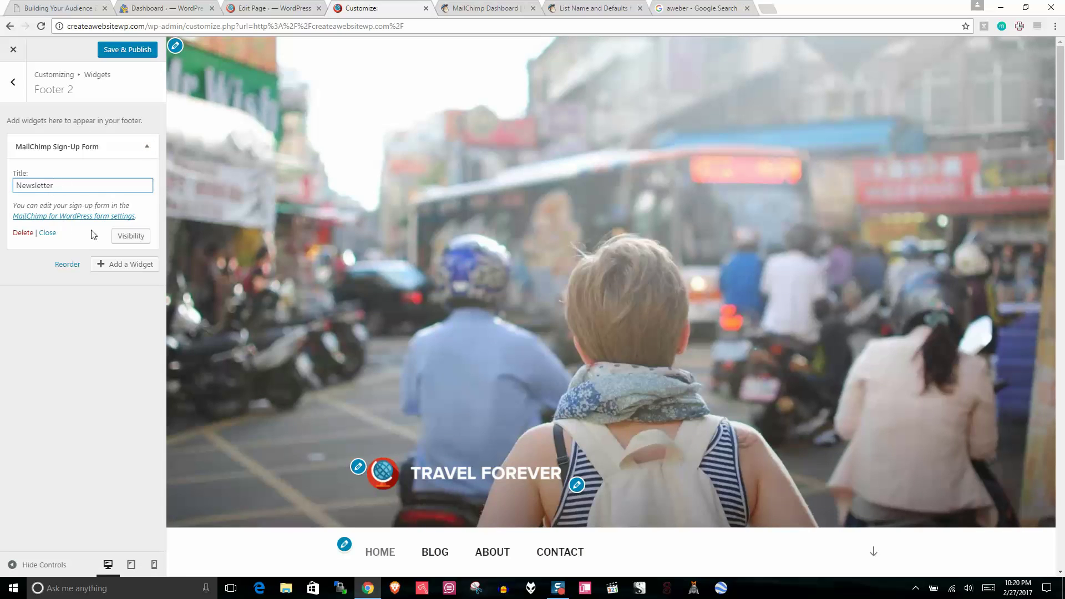
# Step: Publish the customizer changes and close the Customizer to the live site
pyautogui.scroll(-20, 1064, 241)
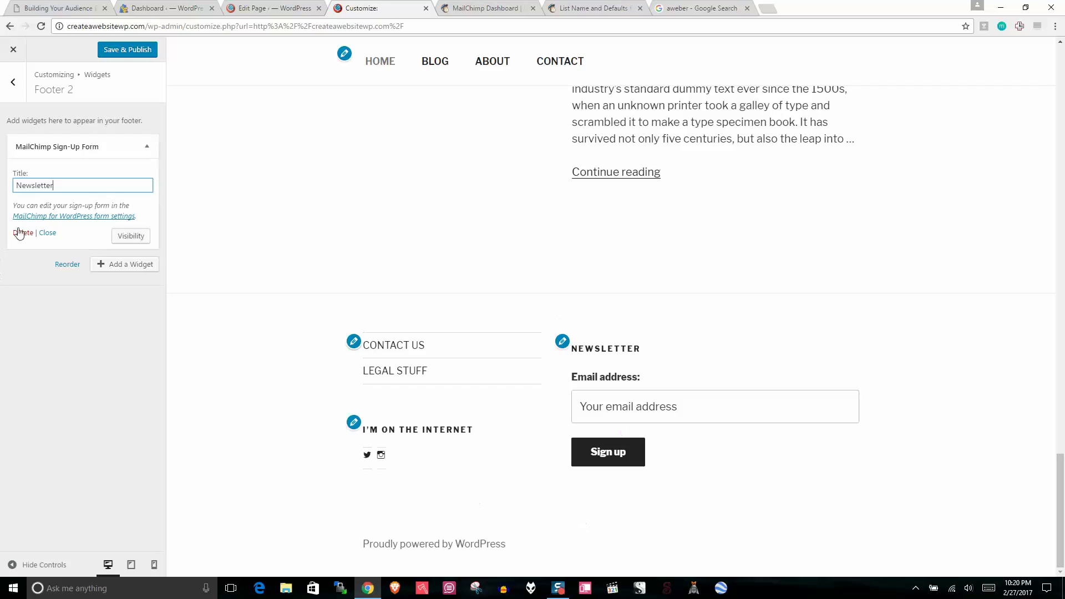
pyautogui.click(124, 53)
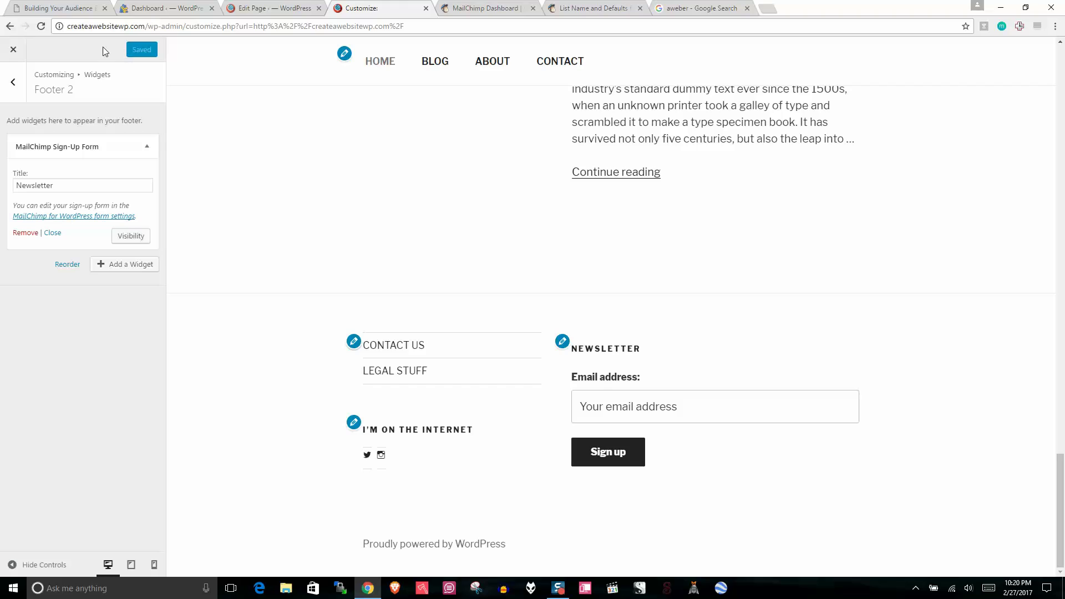
pyautogui.click(13, 49)
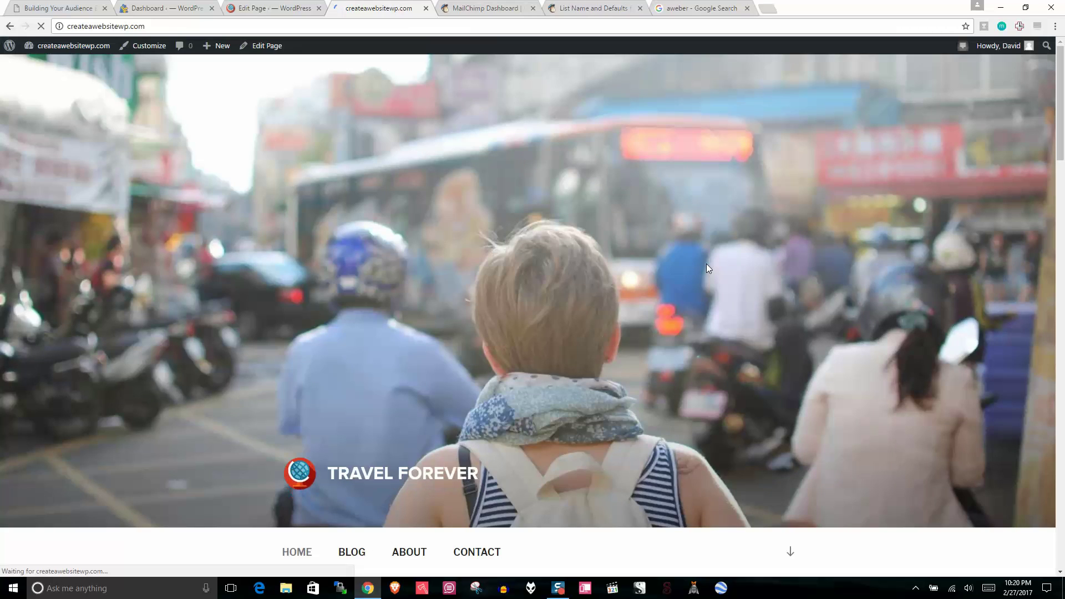
# Step: Scroll through the live home page, highlighting its welcome paragraph
pyautogui.moveTo(1063, 140); pyautogui.dragTo(1063, 185)
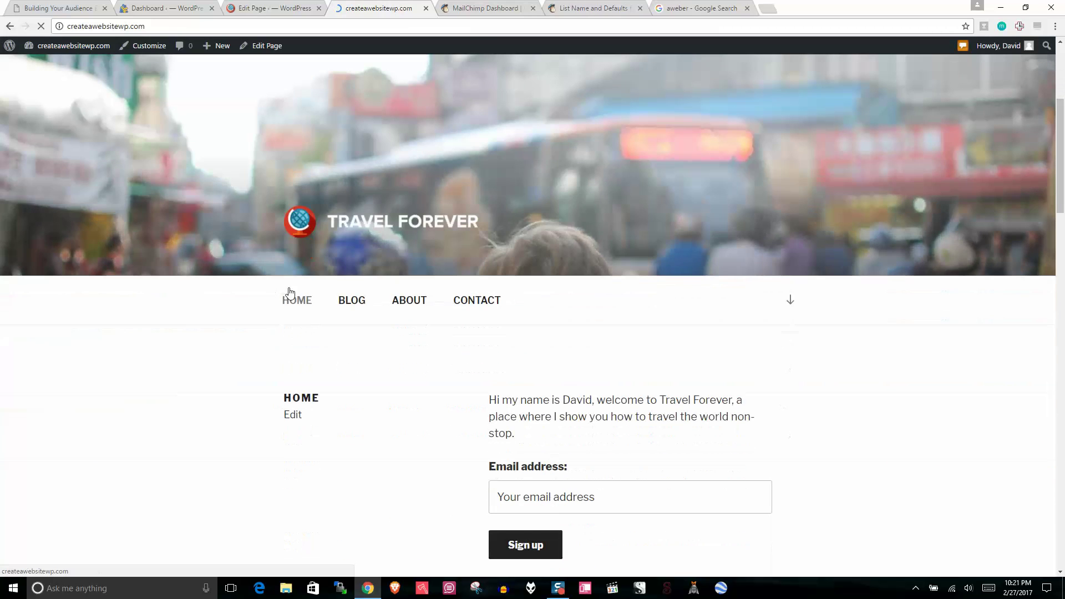
pyautogui.scroll(-2, 600, 323)
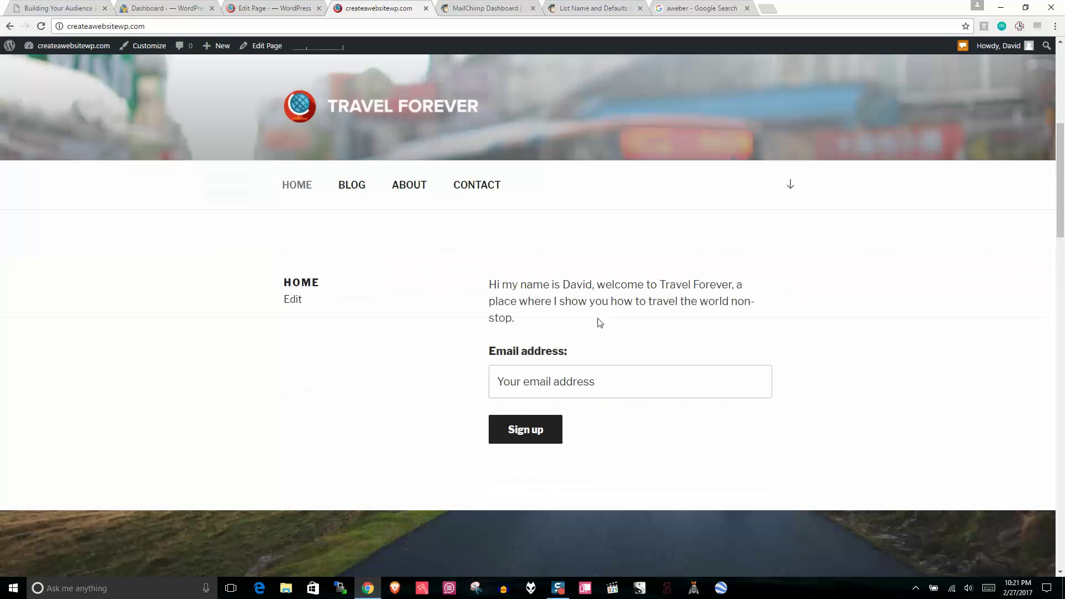
pyautogui.moveTo(532, 325); pyautogui.dragTo(467, 281)
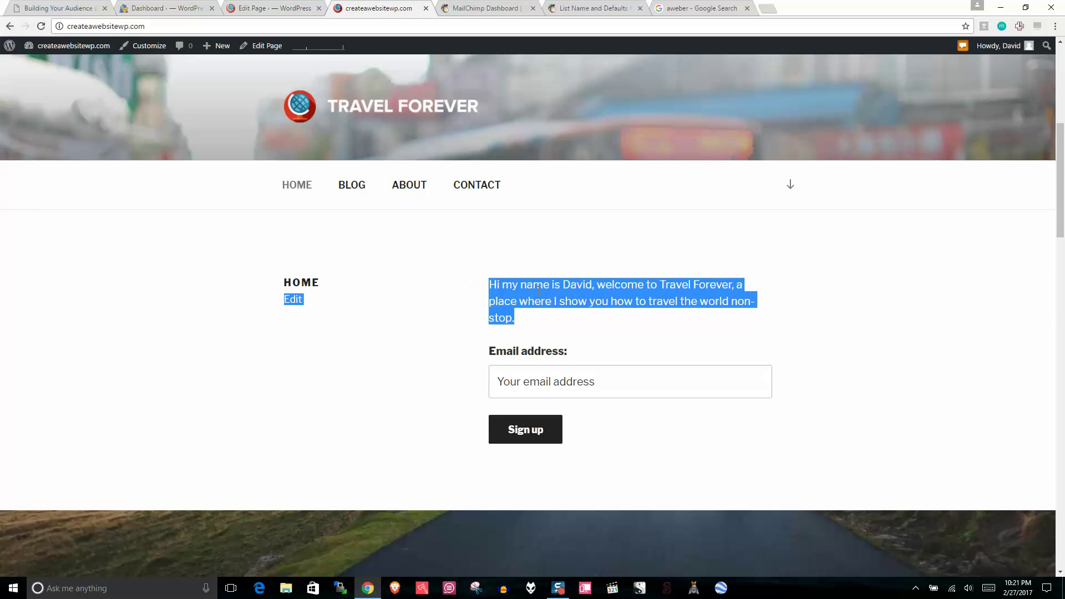
pyautogui.moveTo(1061, 153); pyautogui.dragTo(1050, 298)
pyautogui.scroll(-4, 884, 290)
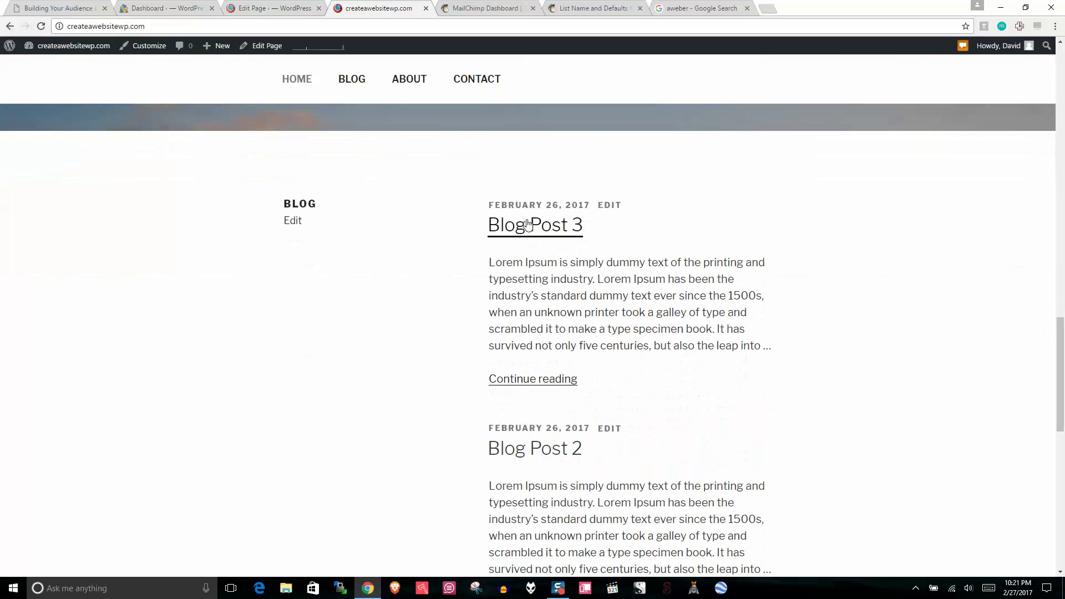
# Step: Open Blog Post 3, review the post and its sidebar, then return to the HOME page editor
pyautogui.click(533, 226)
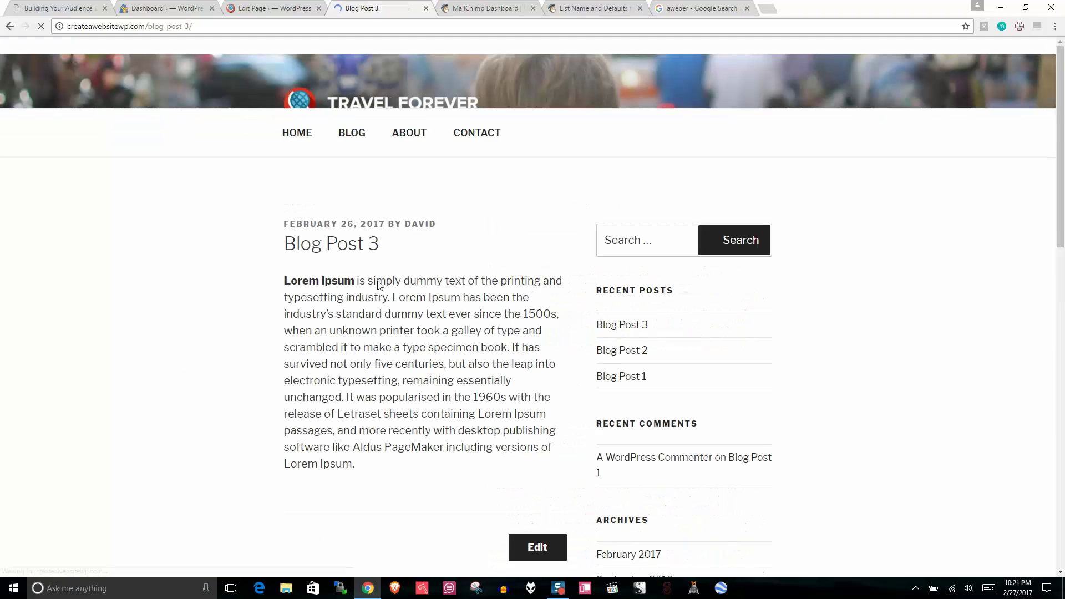
pyautogui.moveTo(1061, 155); pyautogui.dragTo(1062, 165)
pyautogui.scroll(-3, 952, 133)
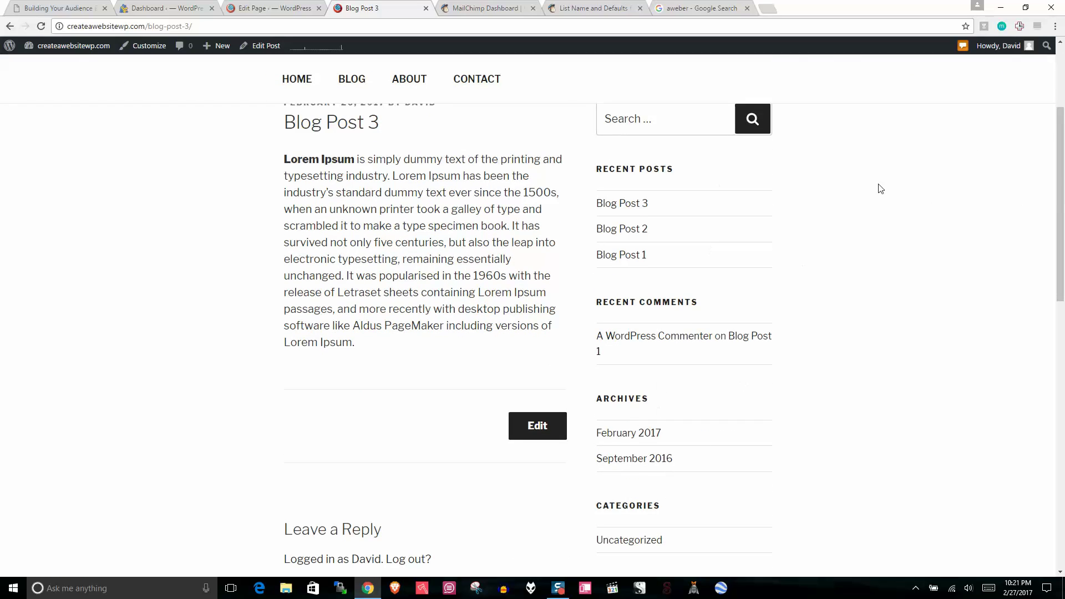
pyautogui.moveTo(1062, 203); pyautogui.dragTo(1062, 143)
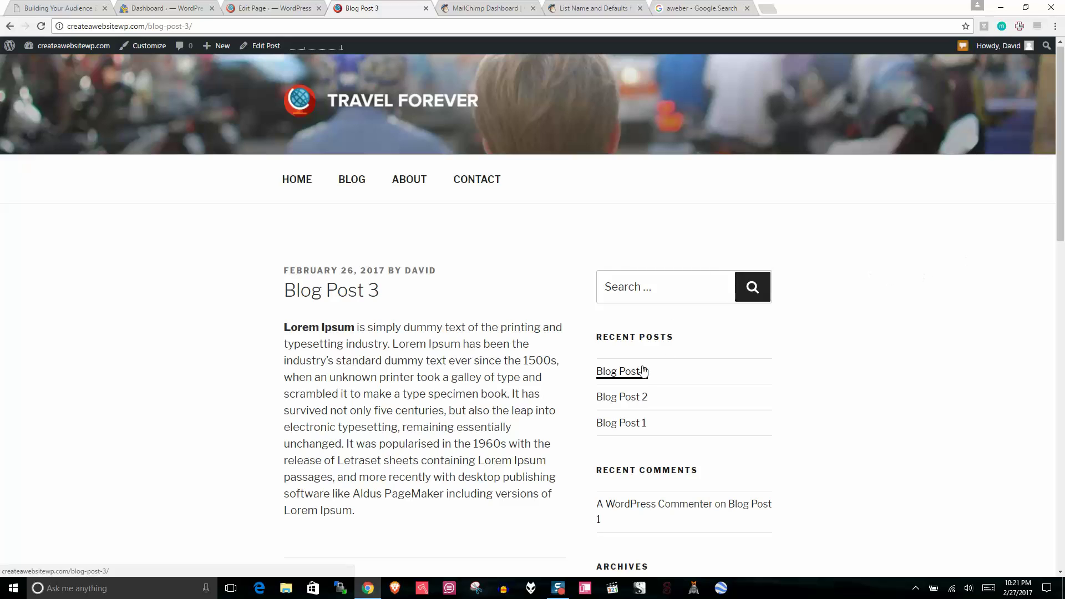
pyautogui.scroll(-2, 650, 362)
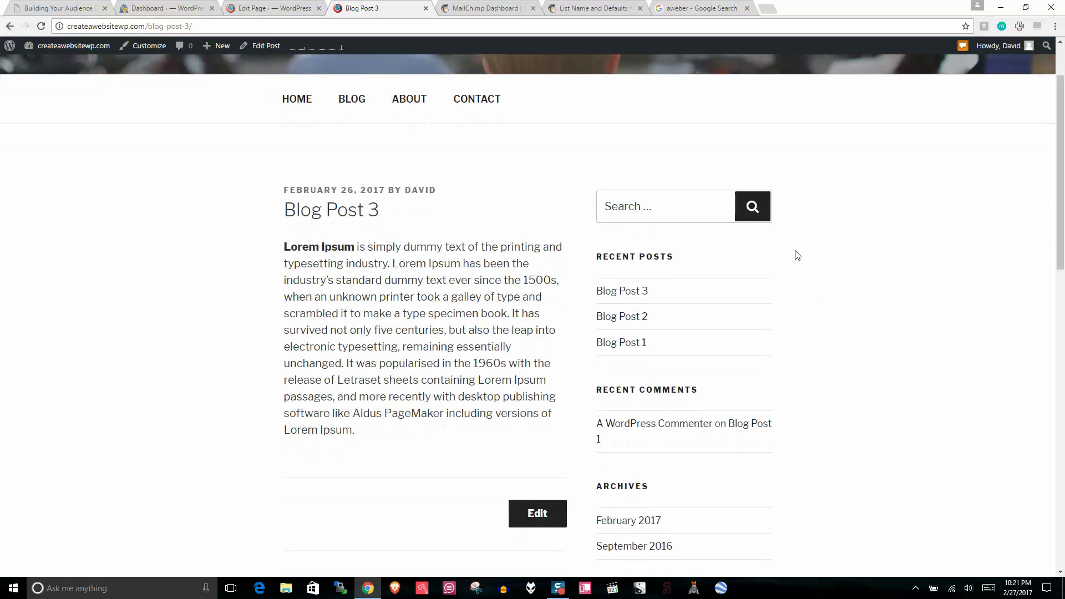
pyautogui.moveTo(1061, 118); pyautogui.dragTo(1063, 260)
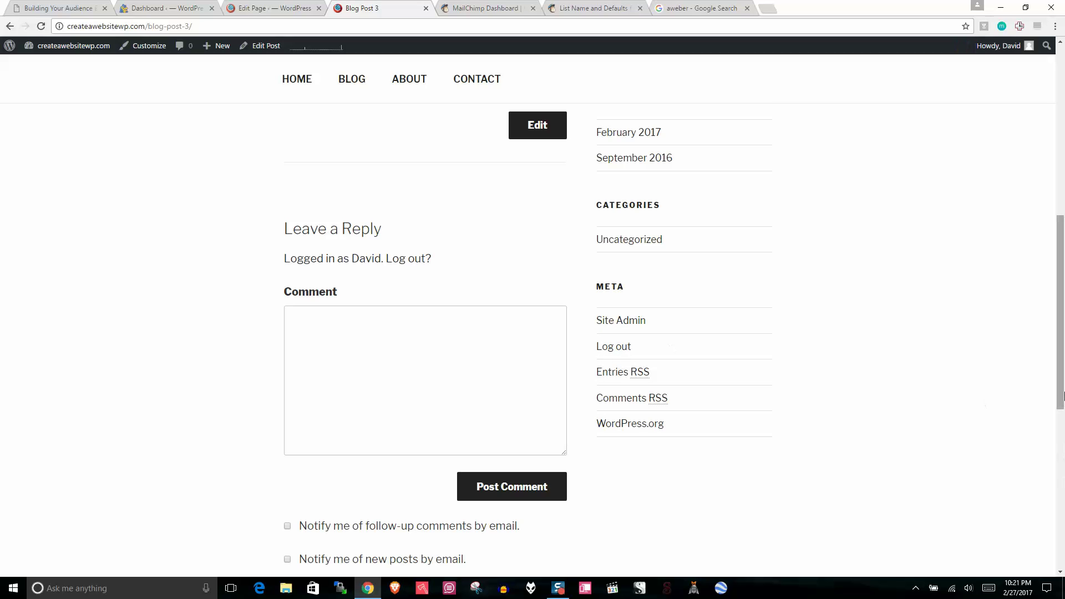
pyautogui.scroll(6, 402, 235)
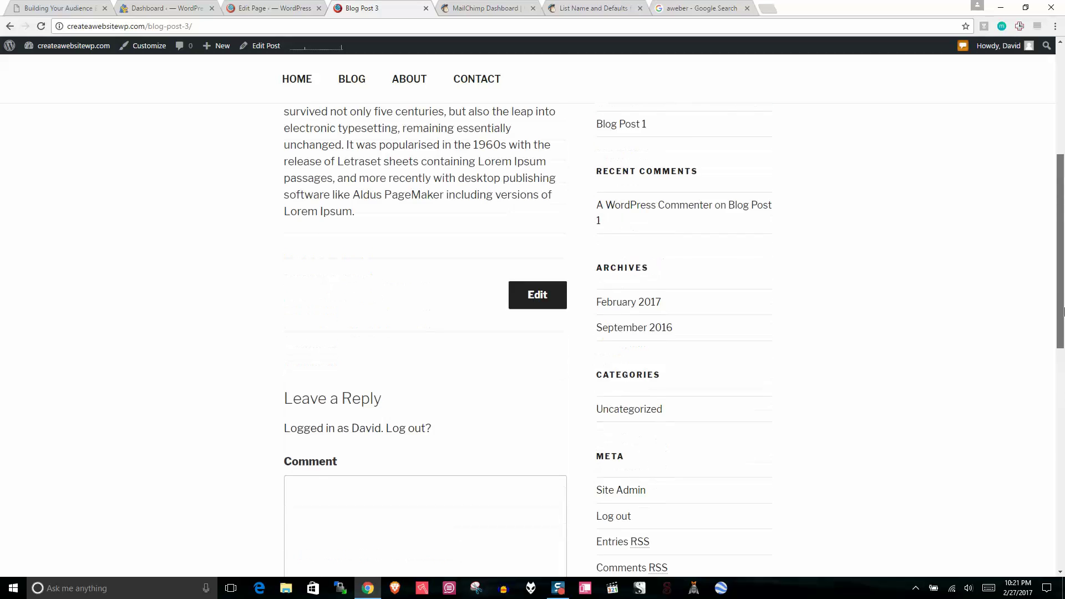
pyautogui.click(277, 5)
# Step: On Appearance > Widgets, delete the Recent Comments, Archives and Meta widgets from the Sidebar
pyautogui.moveTo(37, 275)
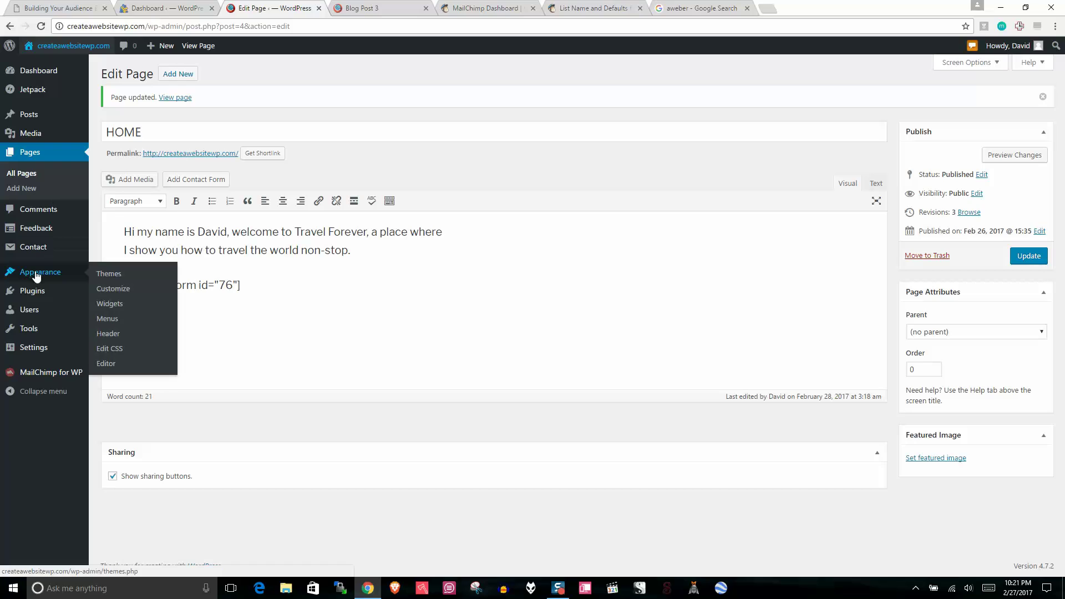
pyautogui.click(116, 309)
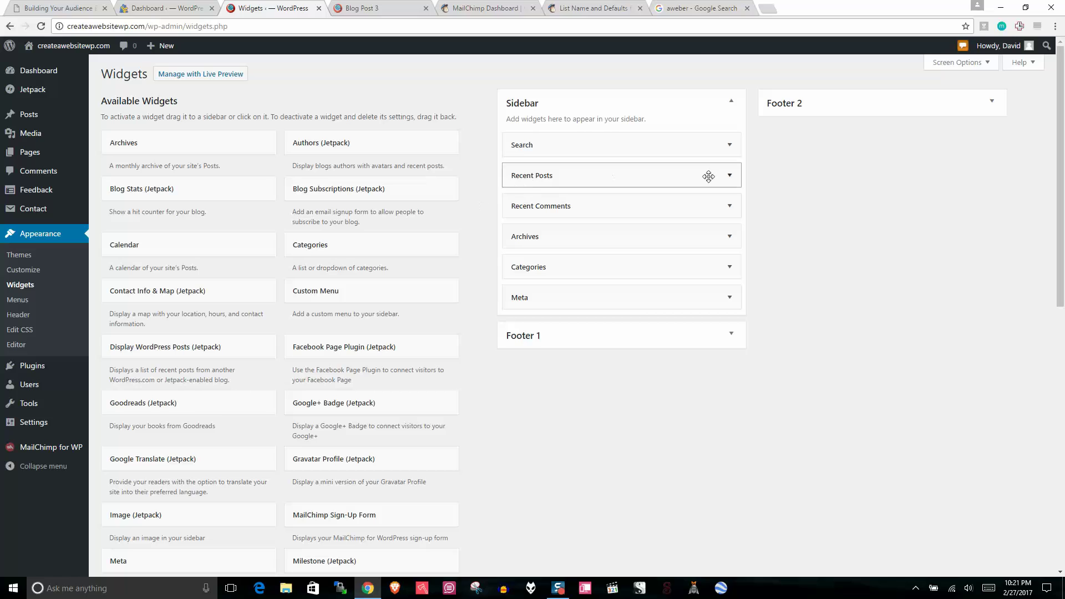
pyautogui.click(729, 206)
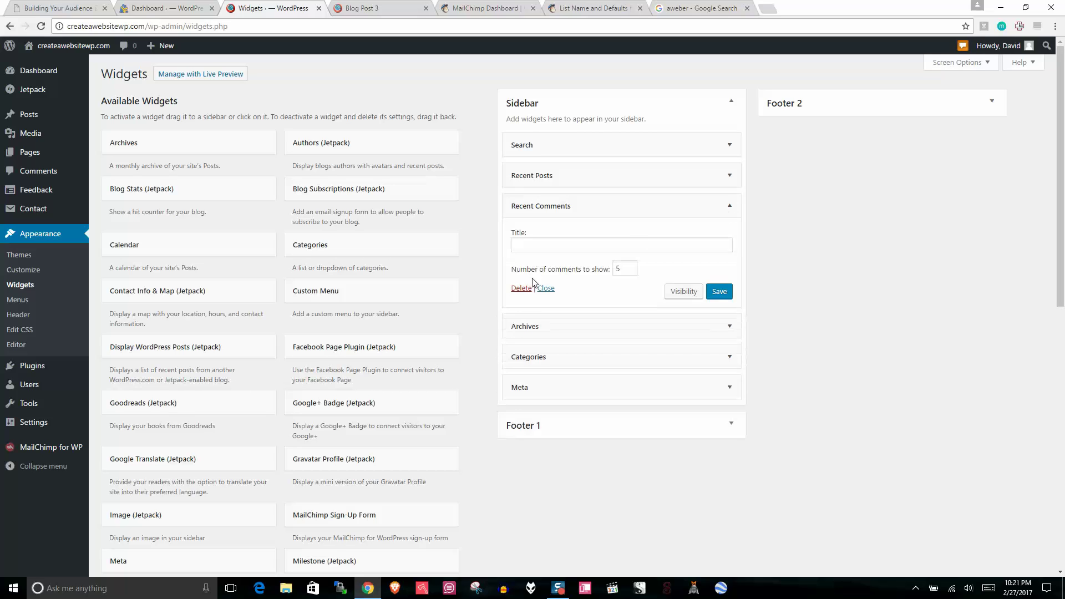
pyautogui.click(521, 288)
pyautogui.click(729, 207)
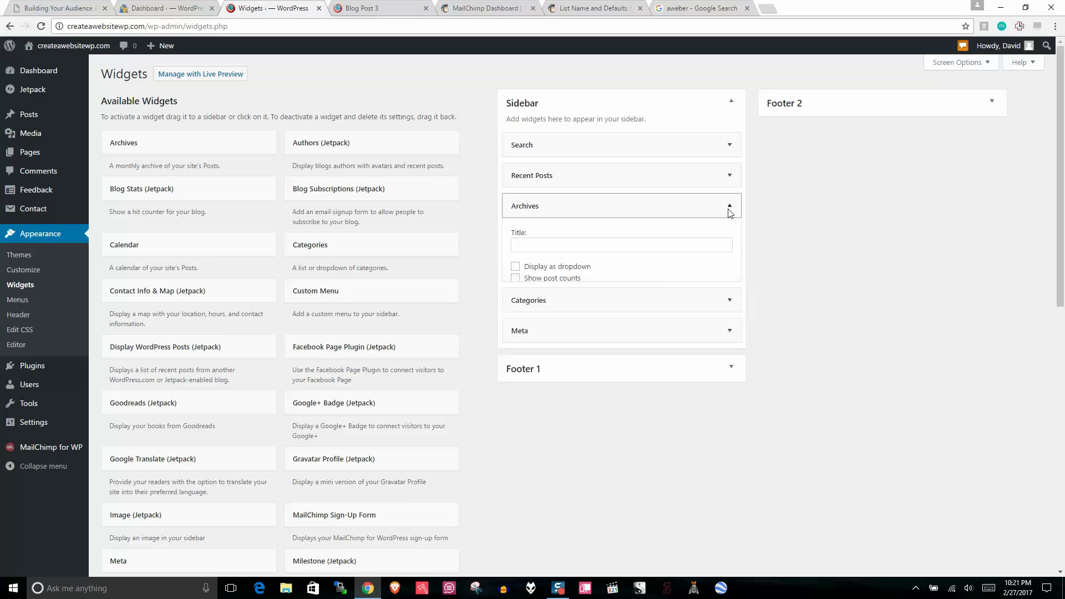
pyautogui.click(520, 295)
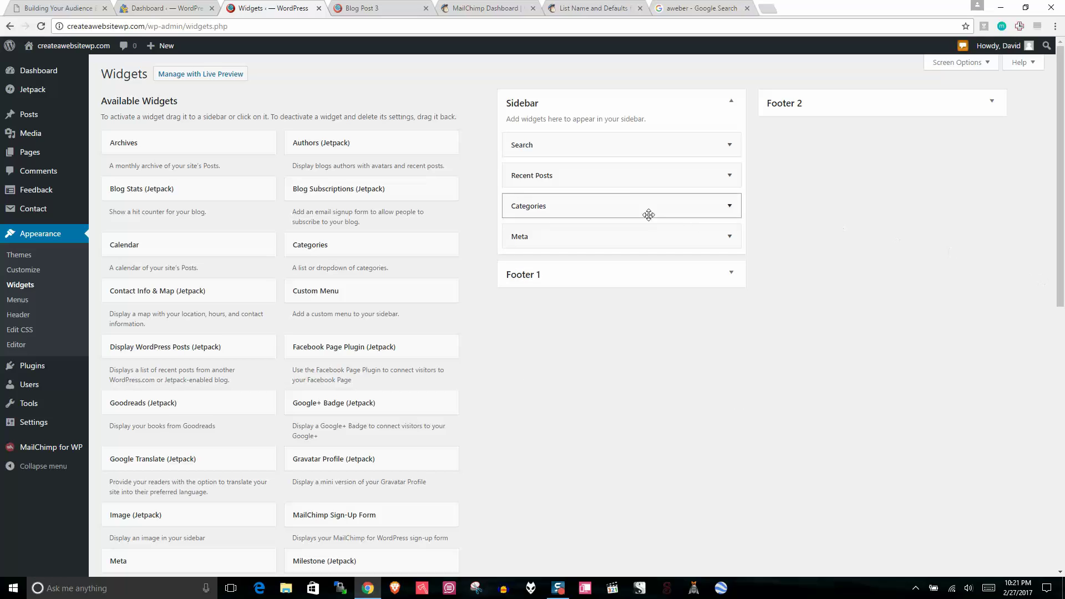
pyautogui.click(688, 237)
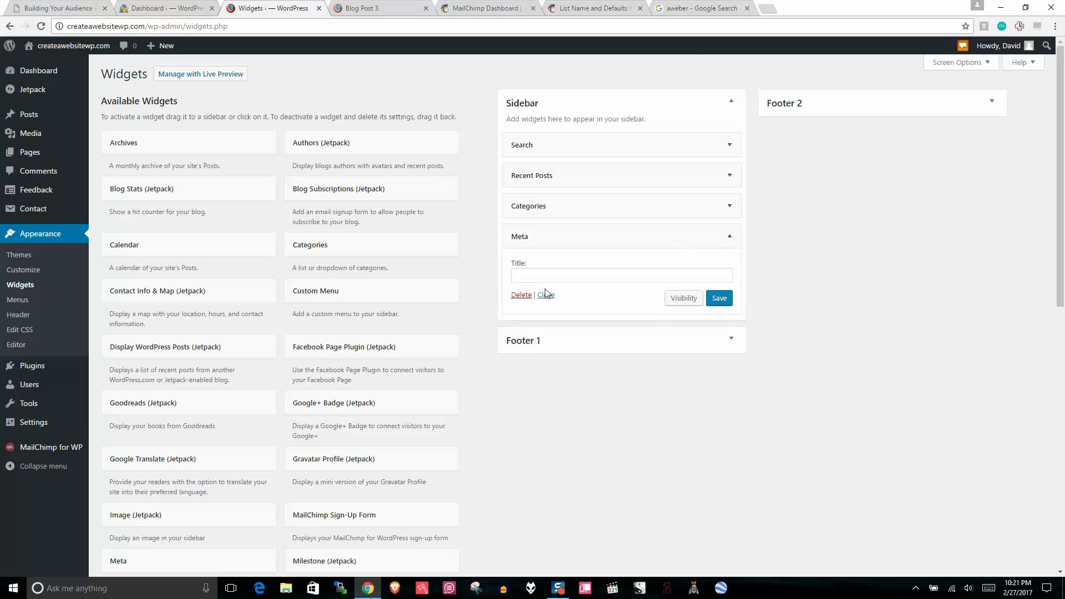
pyautogui.click(520, 295)
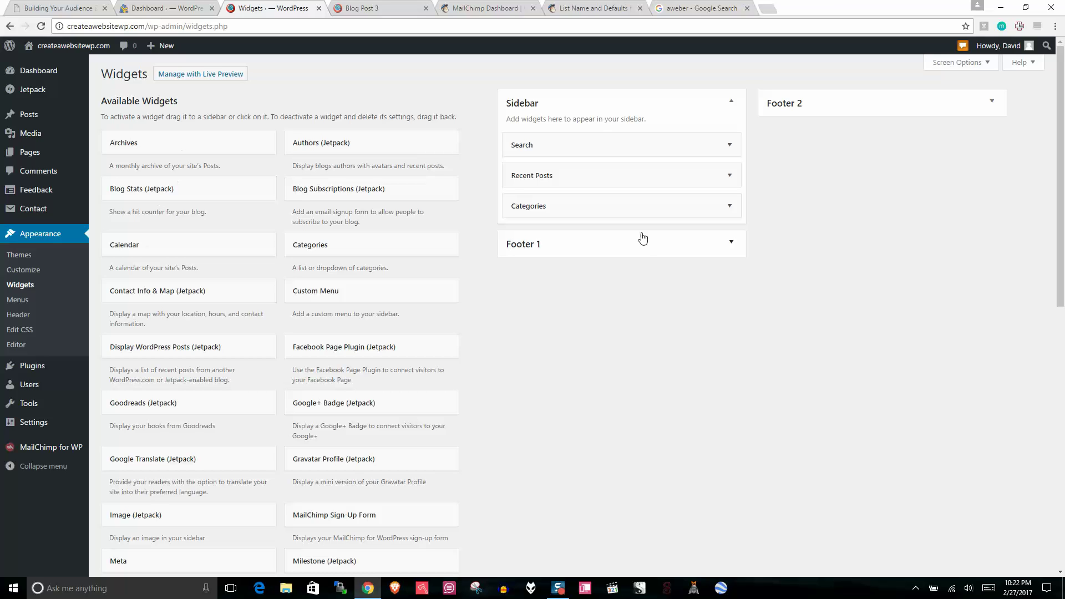
# Step: Add the MailChimp Sign-Up Form titled Newsletter to the top of the Sidebar and save it
pyautogui.scroll(-1, 1063, 198)
pyautogui.scroll(-2, 1063, 198)
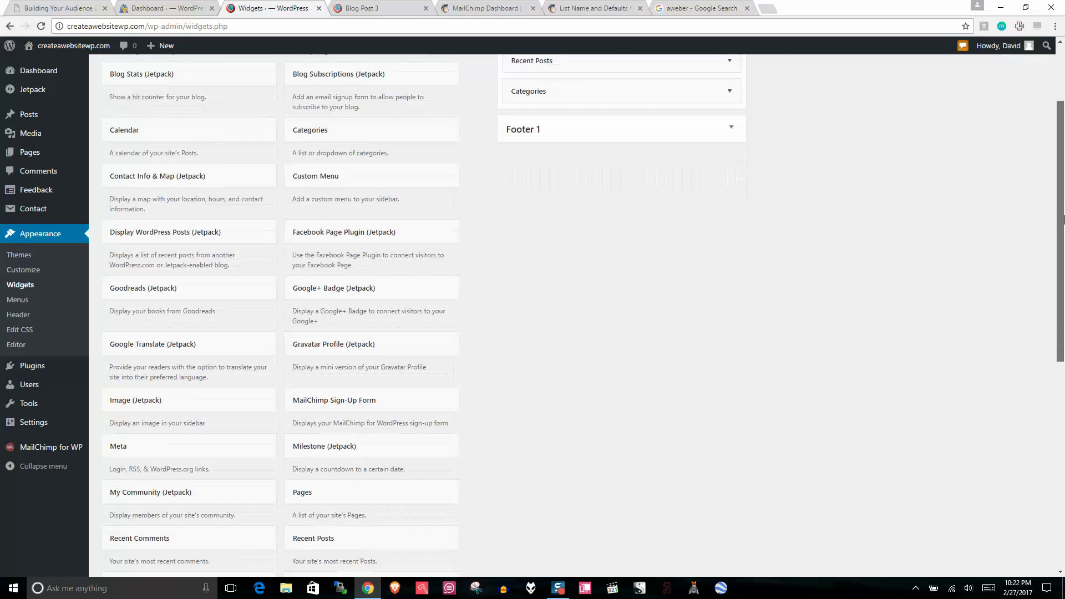
pyautogui.scroll(2, 1064, 322)
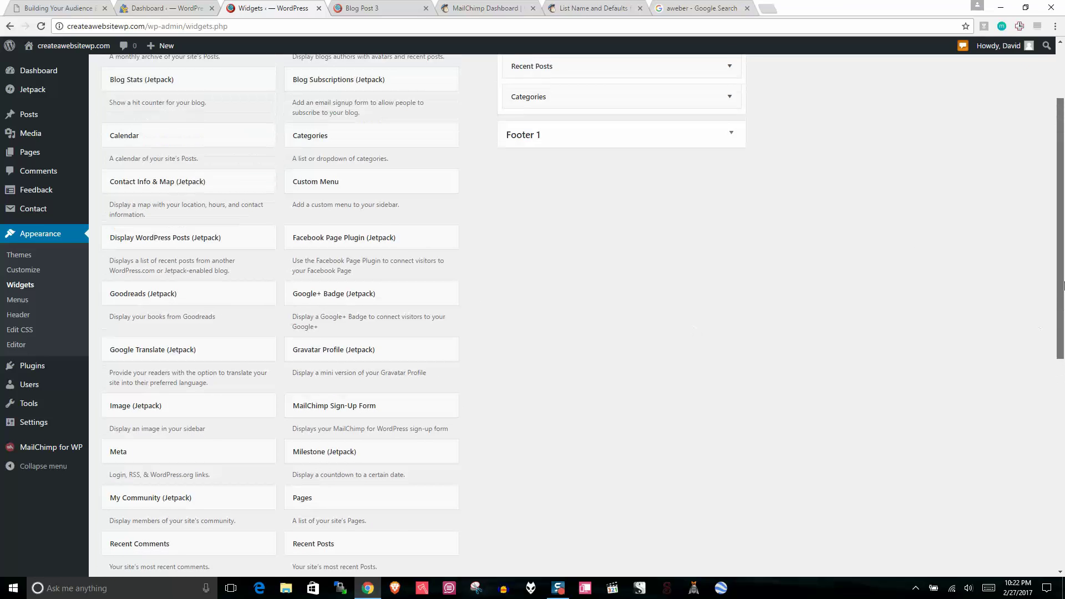
pyautogui.moveTo(369, 449); pyautogui.dragTo(559, 136)
pyautogui.scroll(1, 616, 235)
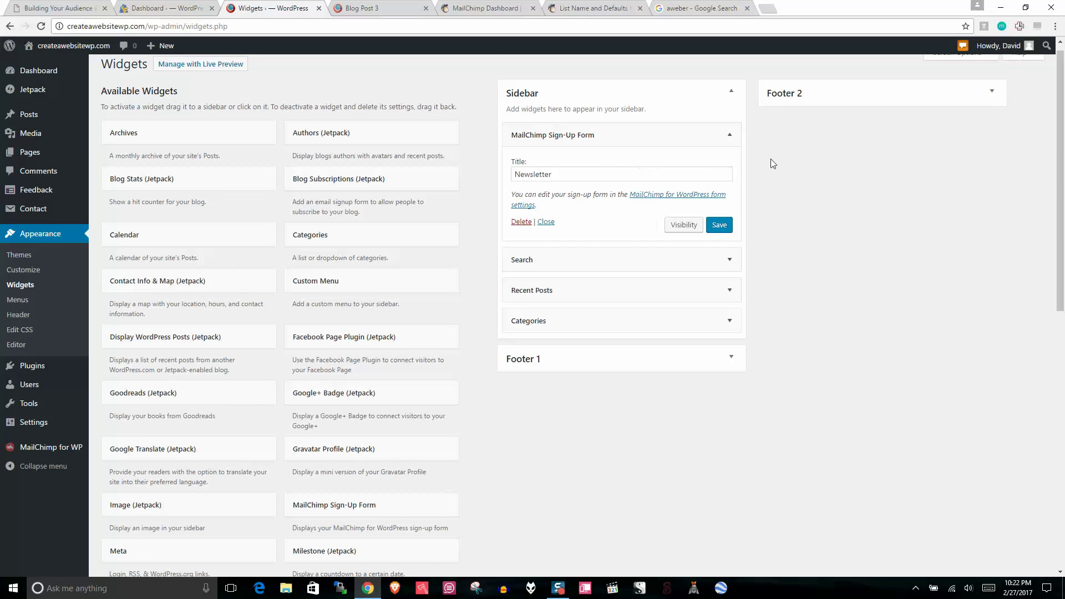
pyautogui.click(722, 229)
pyautogui.click(729, 136)
# Step: Move the Search widget below Categories at the bottom of the Sidebar
pyautogui.moveTo(575, 165); pyautogui.dragTo(569, 228)
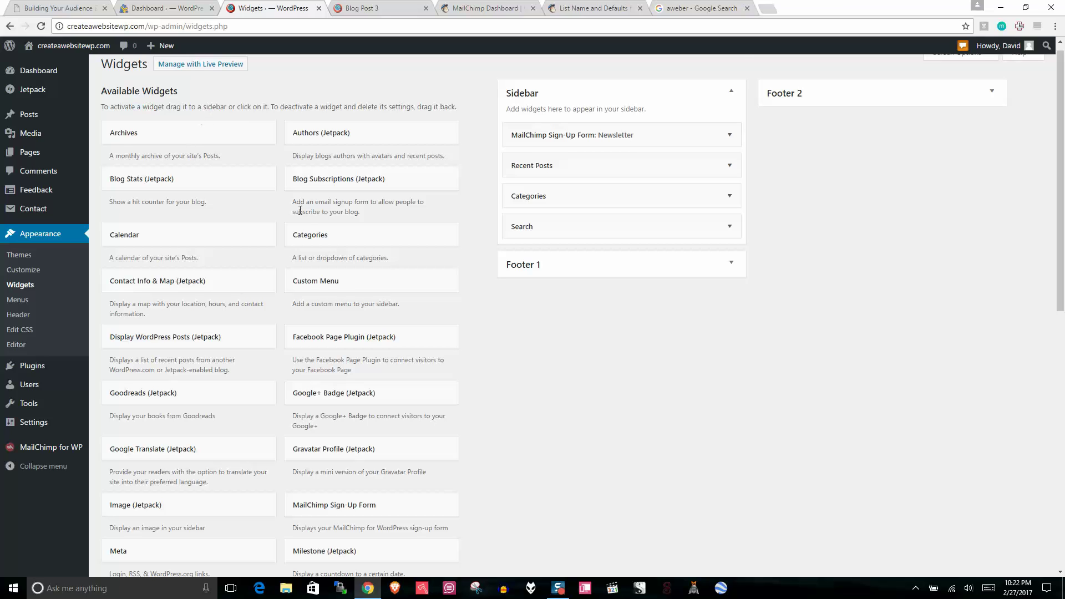
pyautogui.scroll(-3, 296, 221)
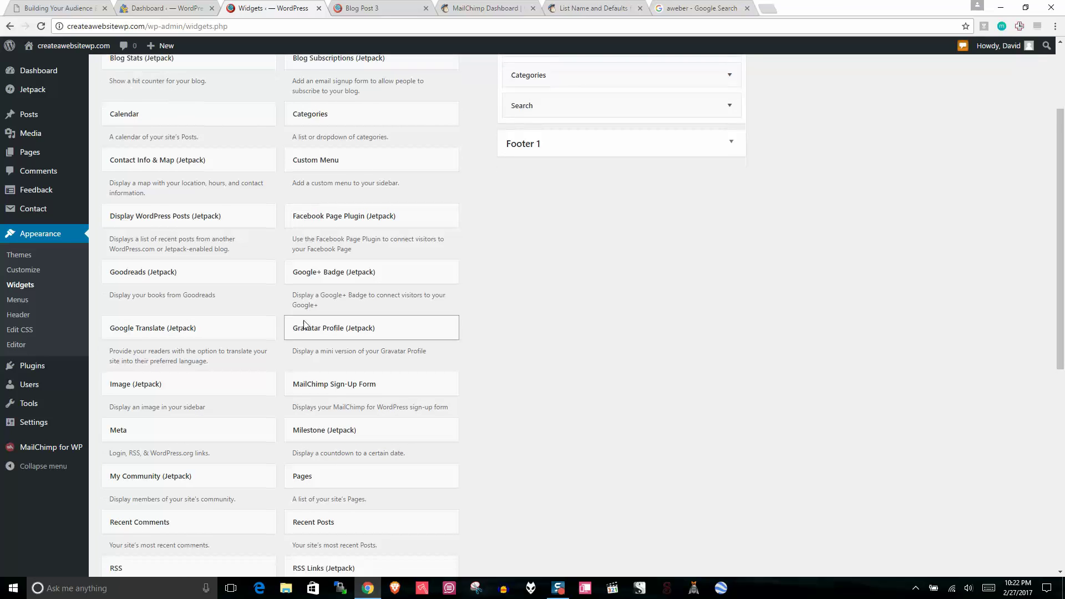
pyautogui.scroll(-1, 310, 328)
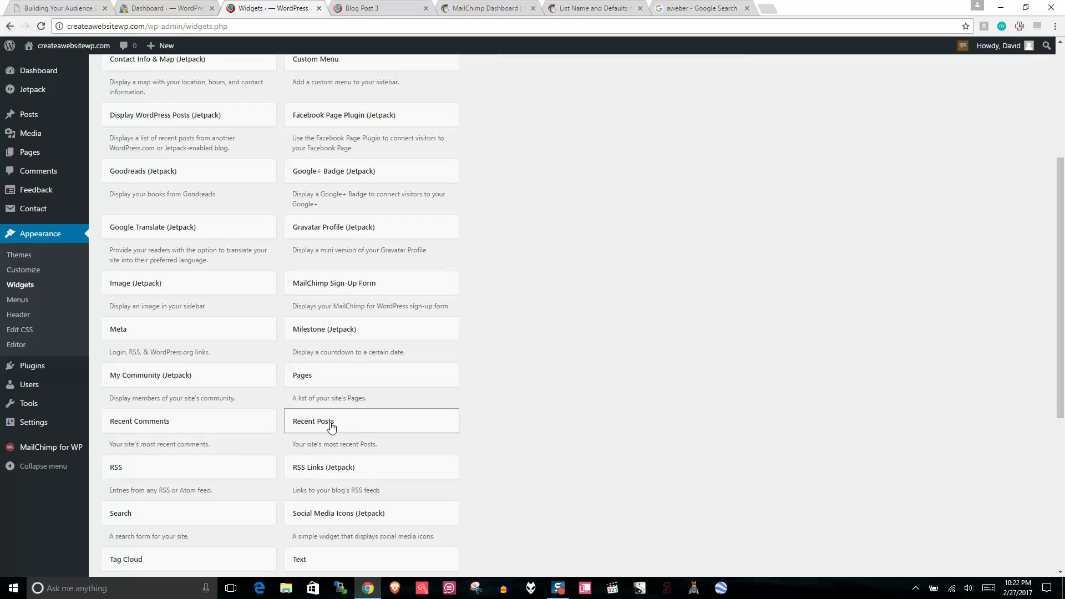
# Step: Add the Top Posts & Pages widget to the Sidebar, second after the Newsletter form
pyautogui.moveTo(1064, 401); pyautogui.dragTo(1063, 488)
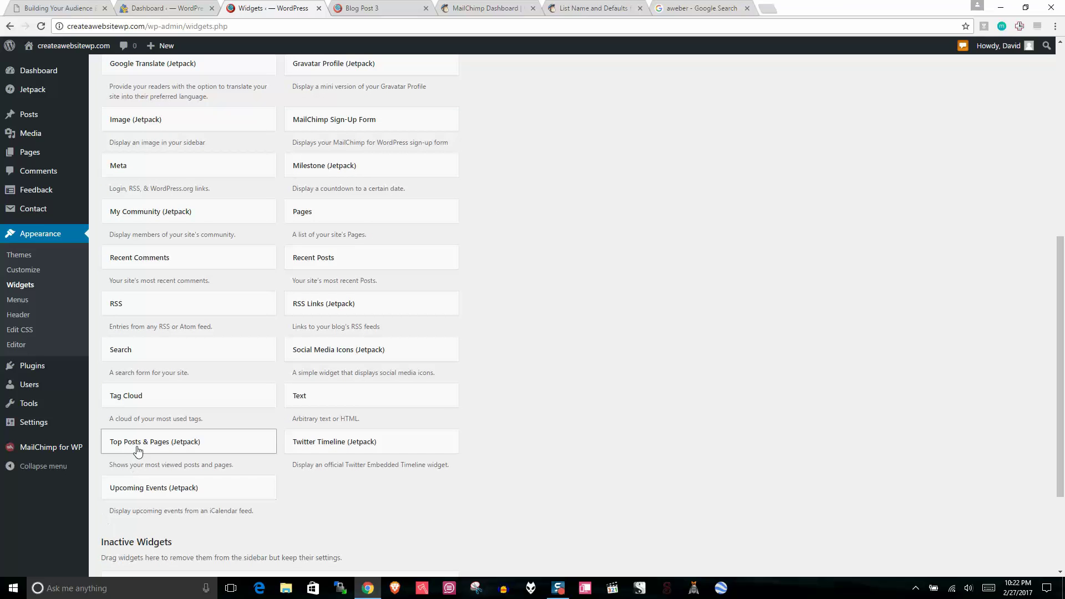
pyautogui.moveTo(127, 444); pyautogui.dragTo(655, 274)
pyautogui.scroll(2, 656, 295)
pyautogui.scroll(-1, 655, 274)
pyautogui.moveTo(705, 216); pyautogui.dragTo(545, 136)
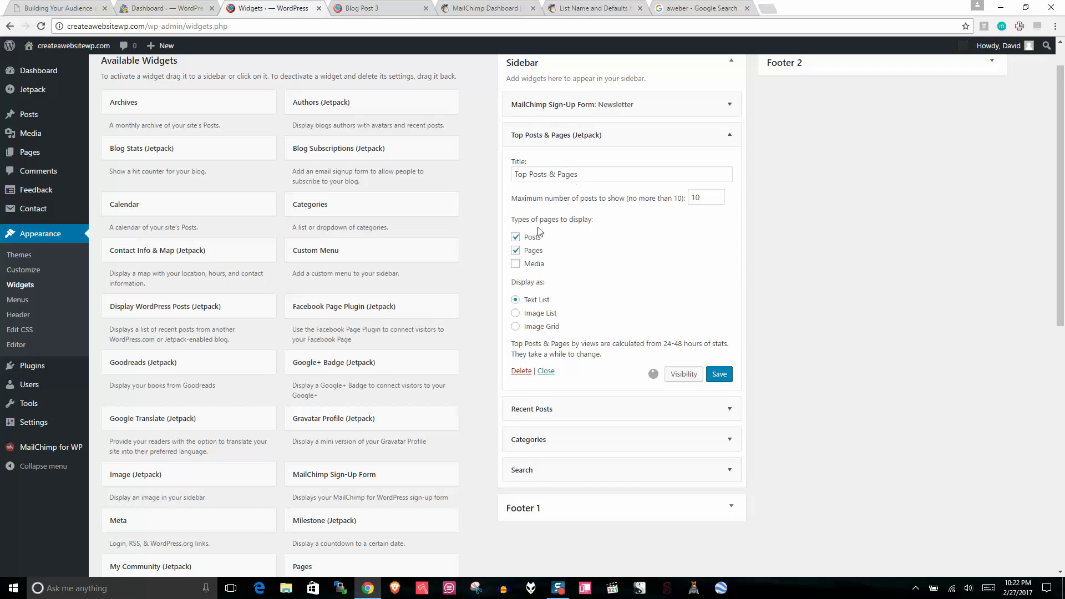
# Step: Limit the widget to posts only, retitle it MOST POPULAR, and save it
pyautogui.click(516, 250)
pyautogui.click(593, 174)
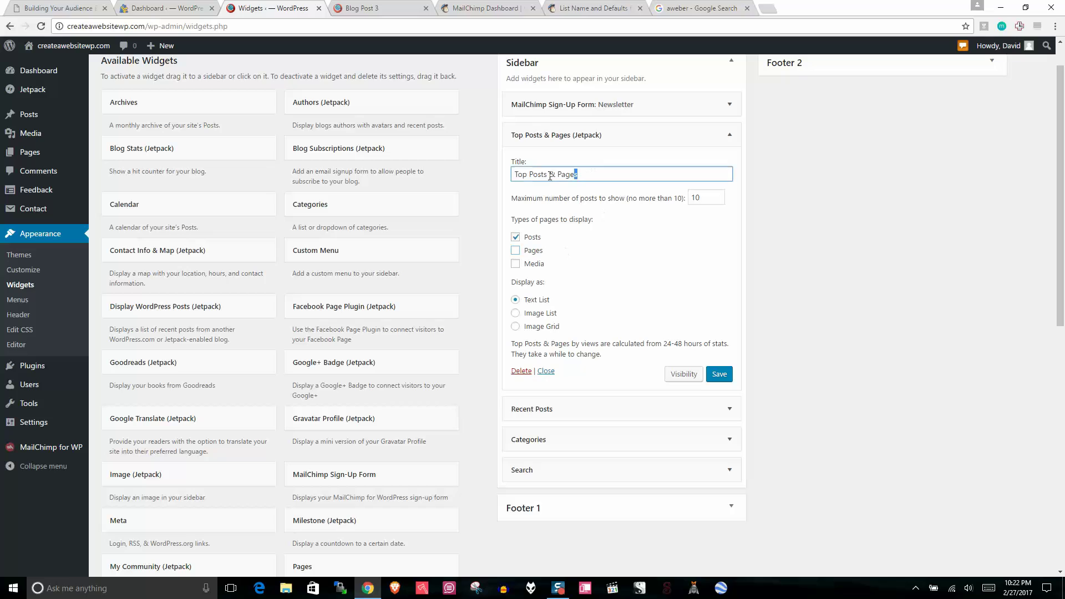
pyautogui.hotkey('ctrl', 'a')
pyautogui.press('BackSpace')
pyautogui.write('MOST POPULAR')
pyautogui.click(718, 375)
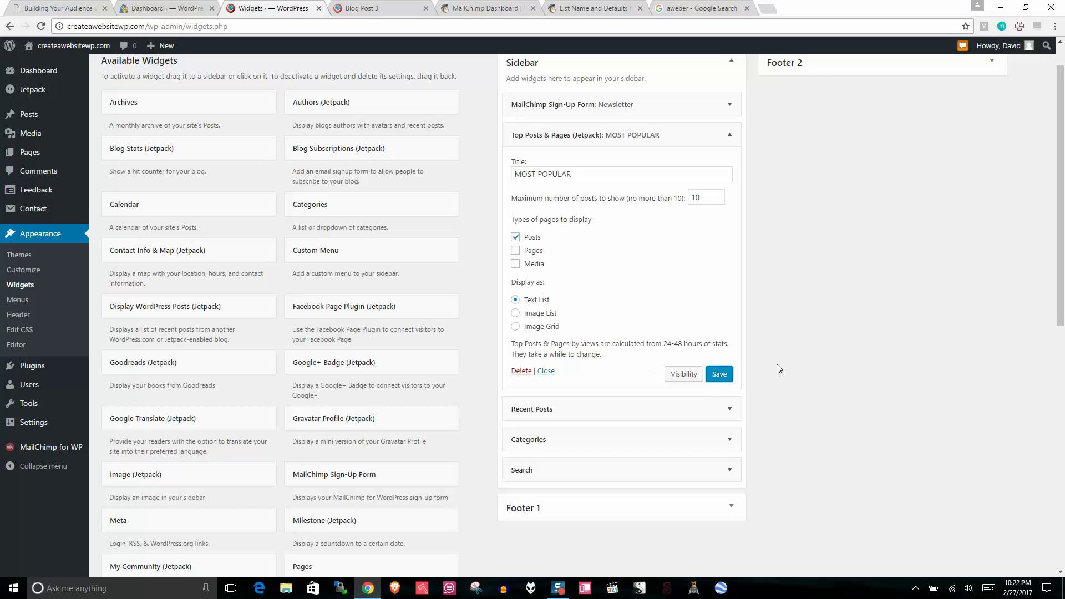
pyautogui.click(730, 137)
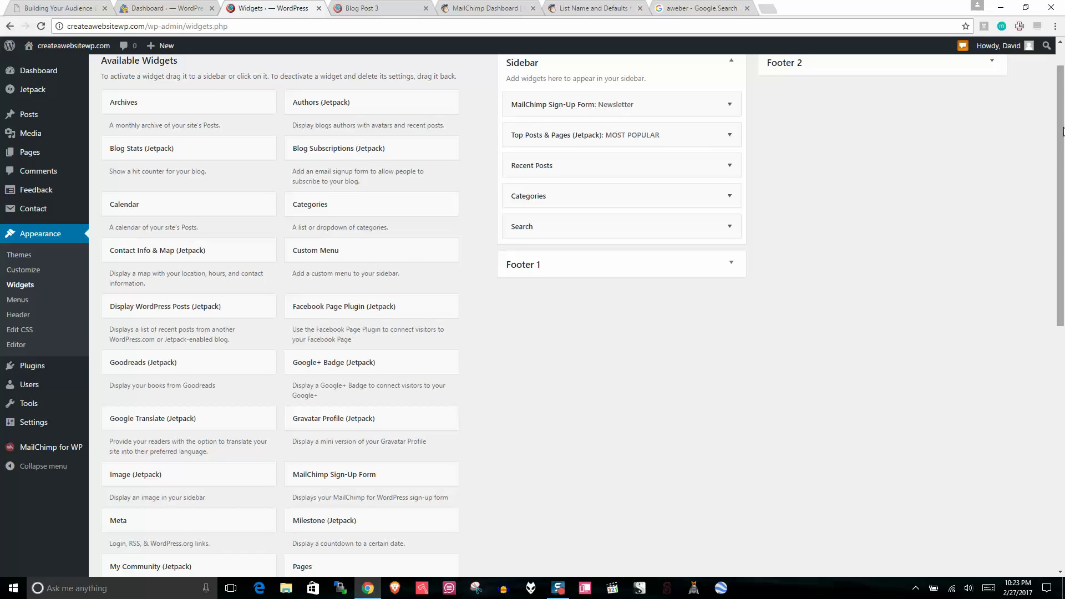
pyautogui.moveTo(1062, 125); pyautogui.dragTo(1062, 103)
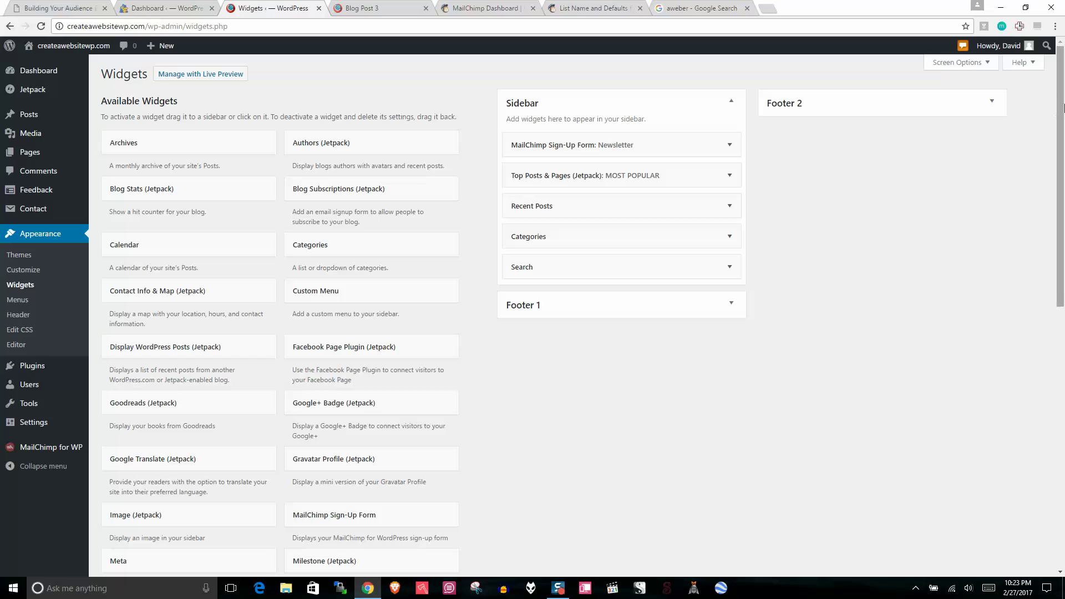
# Step: Paste the affiliate disclosure into the Text widget, replacing WCP with Travel Forever
pyautogui.moveTo(1063, 108); pyautogui.dragTo(1049, 225)
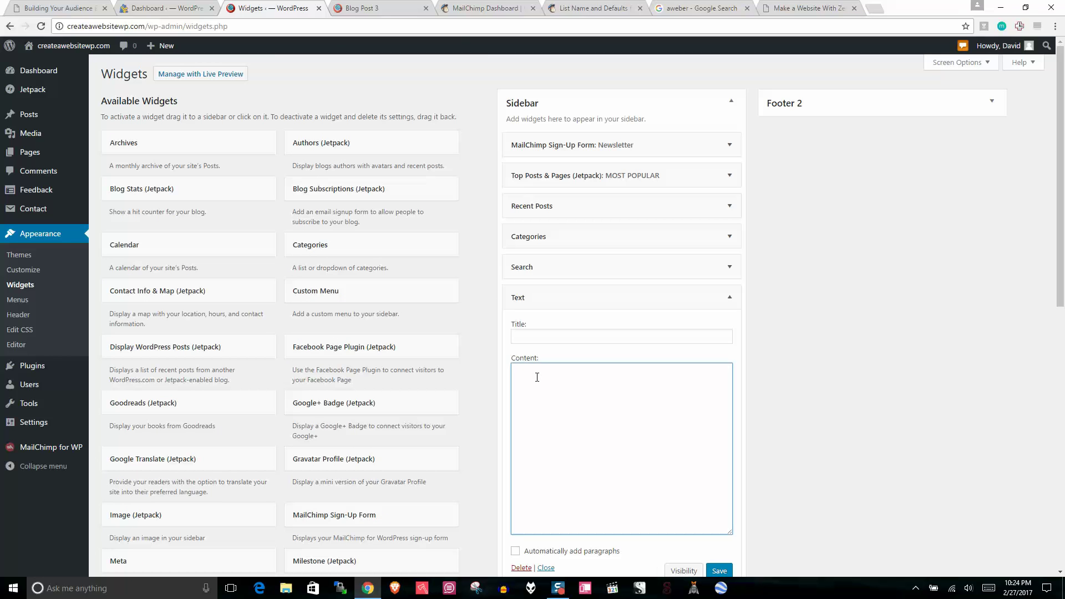
pyautogui.rightClick(537, 375)
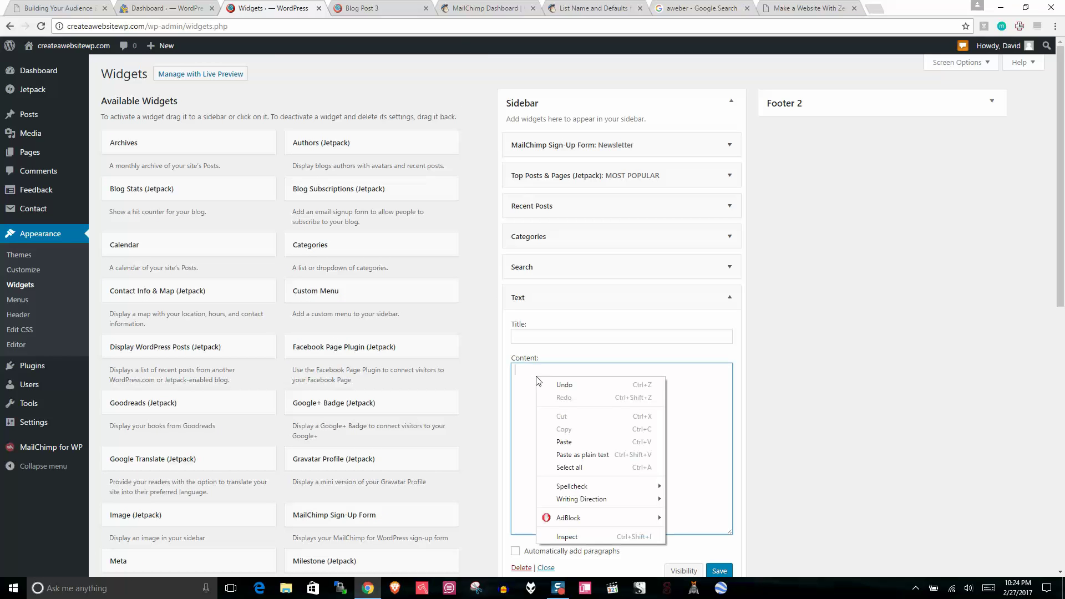
pyautogui.click(555, 444)
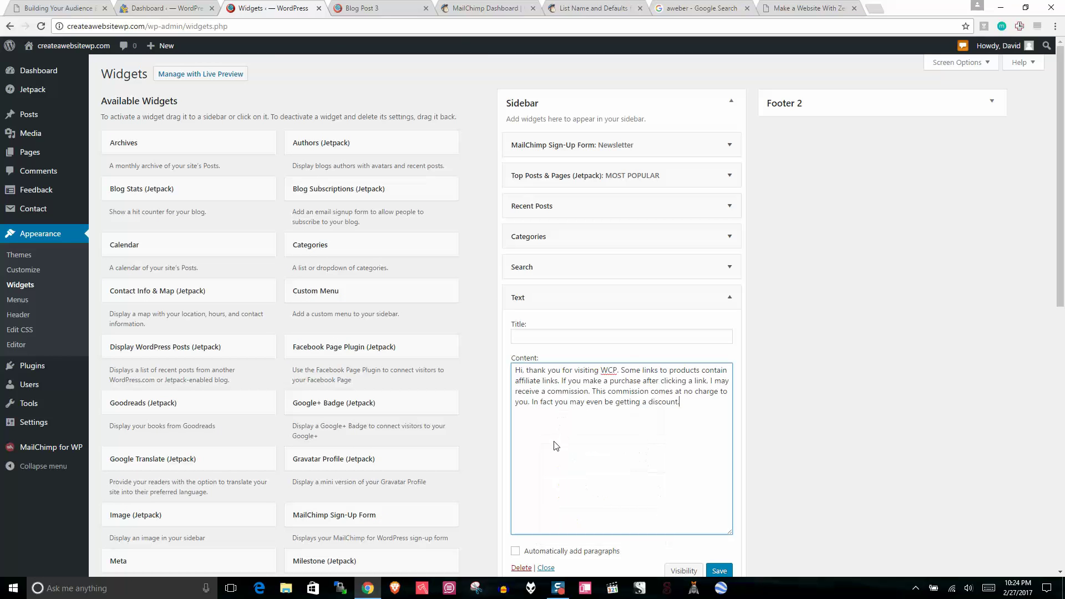
pyautogui.doubleClick(610, 371)
pyautogui.press('BackSpace')
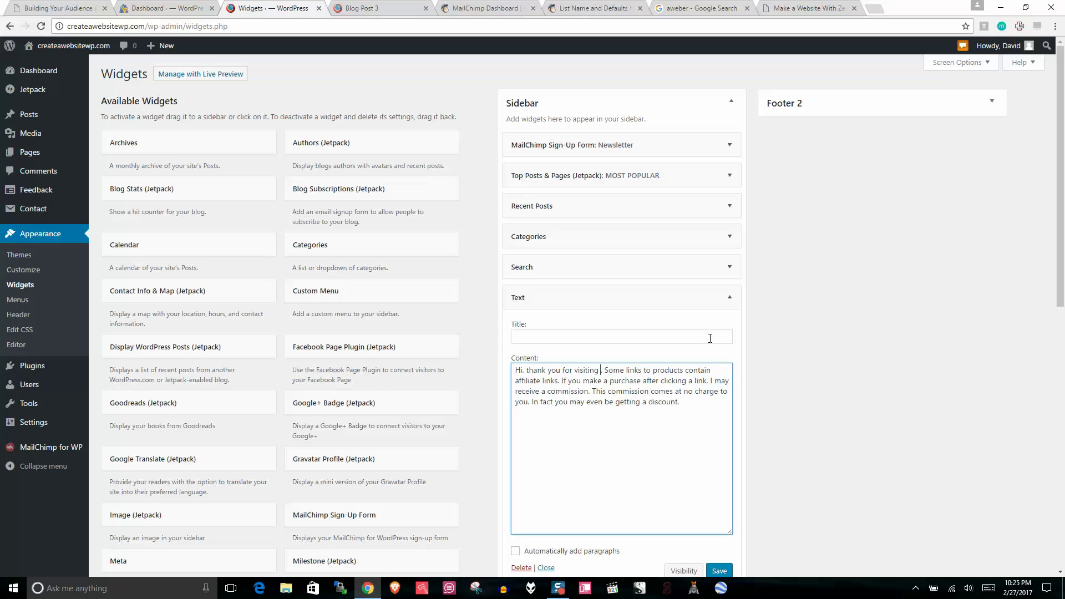
pyautogui.write('Travel F')
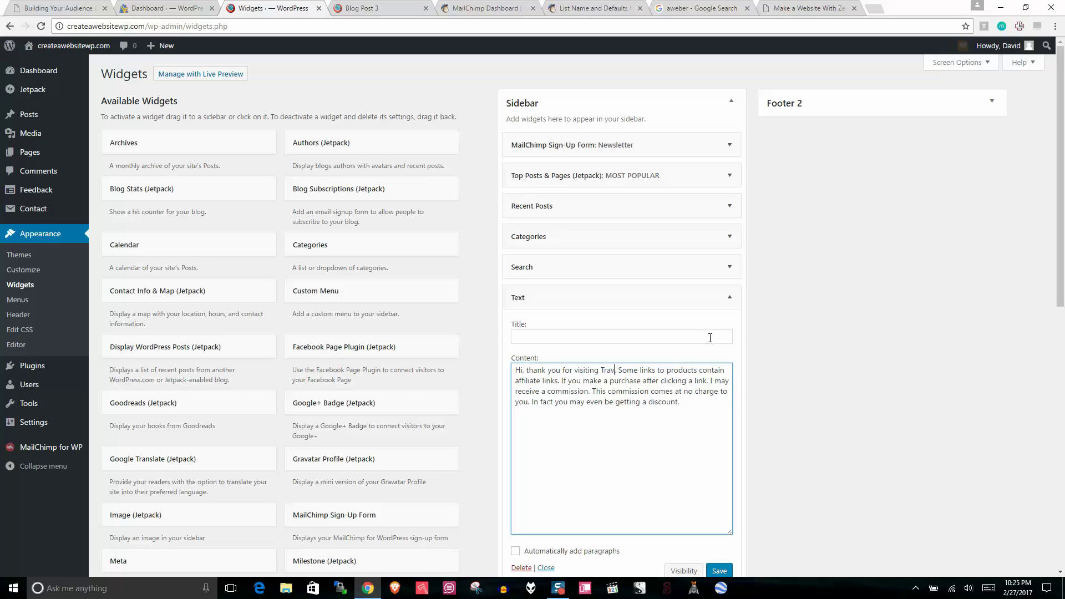
pyautogui.write('orever')
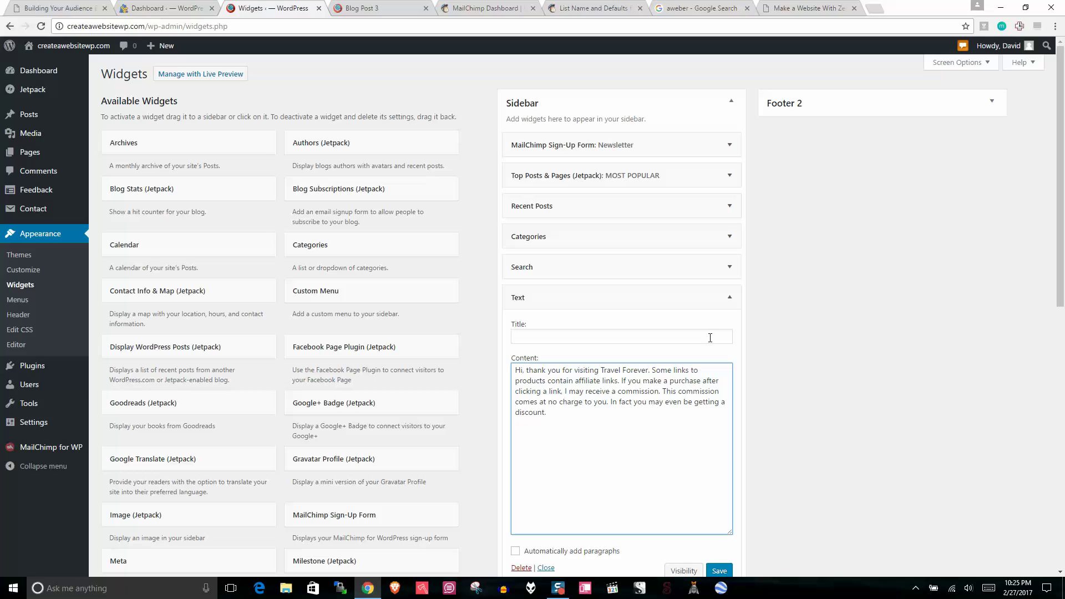
# Step: Title the text widget Disclaimer, save it, and switch to Blog Post 3
pyautogui.click(709, 331)
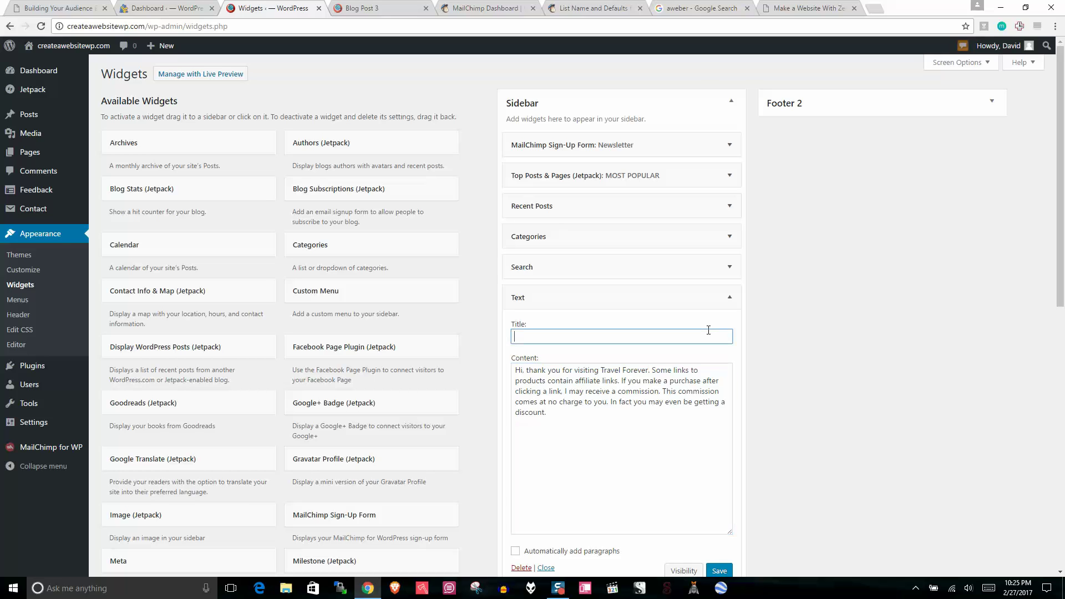
pyautogui.write('Disclaimer')
pyautogui.scroll(-1, 798, 555)
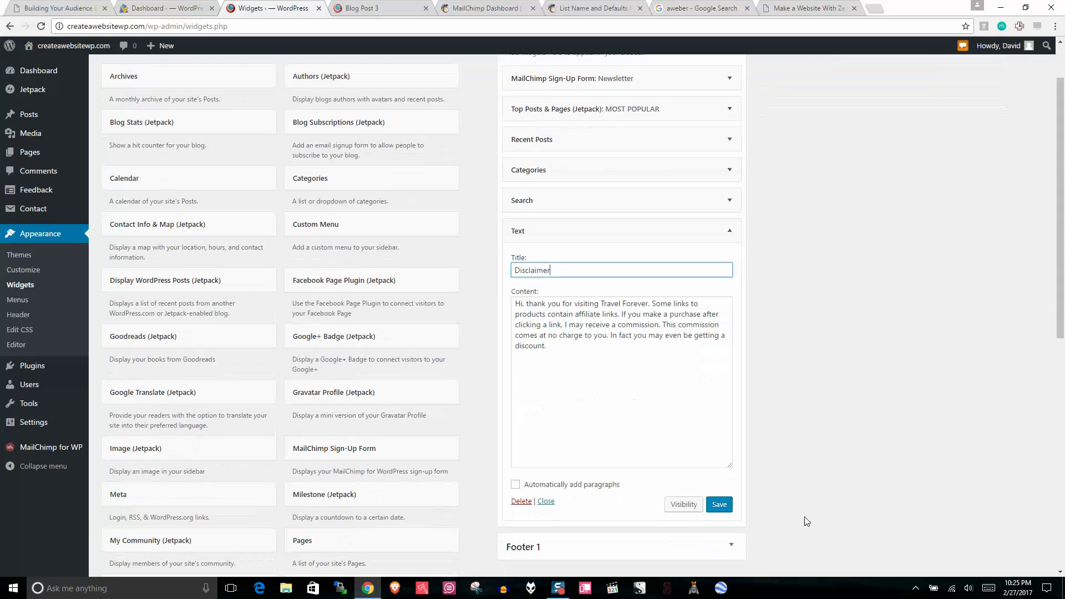
pyautogui.click(730, 508)
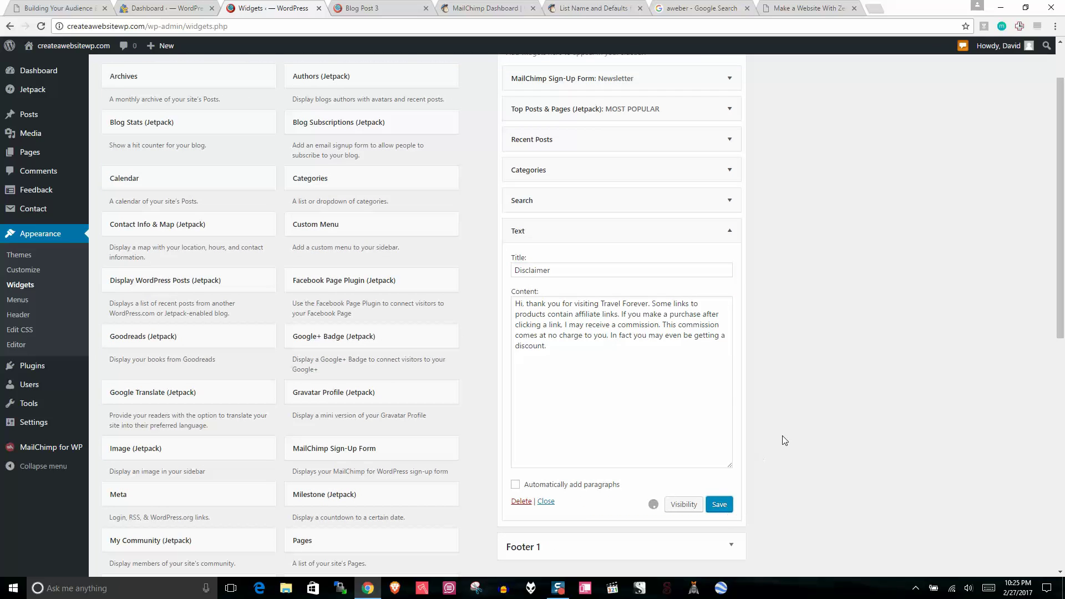
pyautogui.click(730, 233)
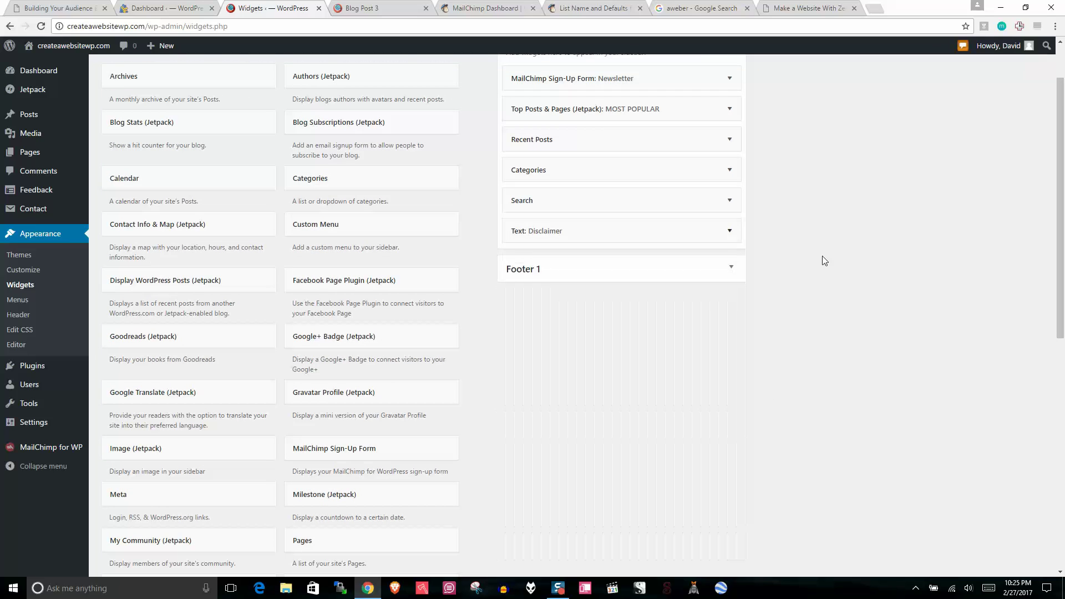
pyautogui.scroll(1, 819, 259)
pyautogui.click(411, 7)
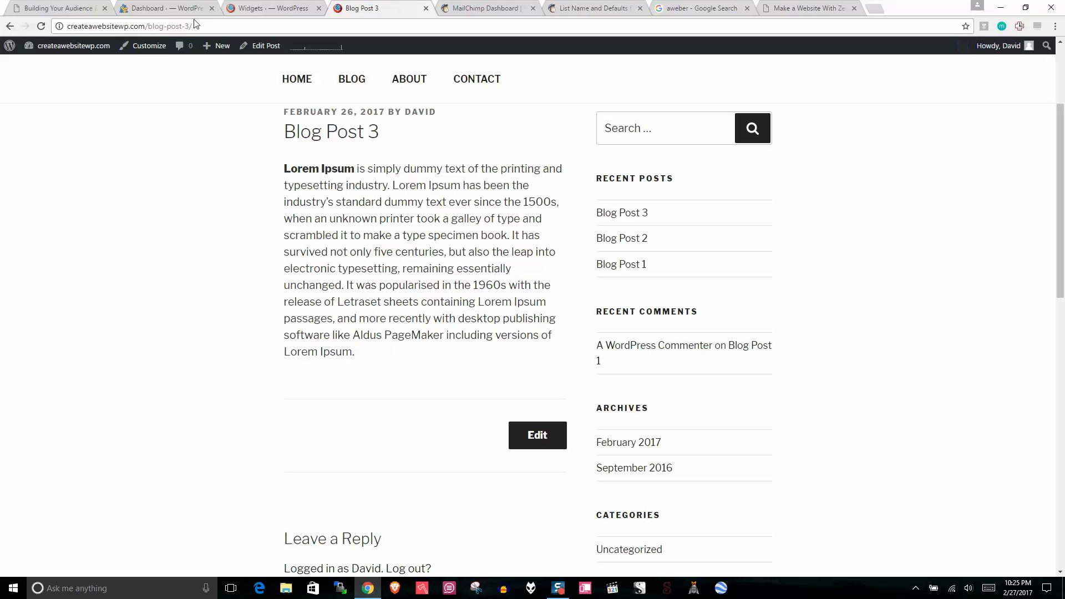
# Step: Reload Blog Post 3 and scroll through the sidebar to check the new widgets
pyautogui.moveTo(1060, 173); pyautogui.dragTo(1058, 108)
pyautogui.click(43, 26)
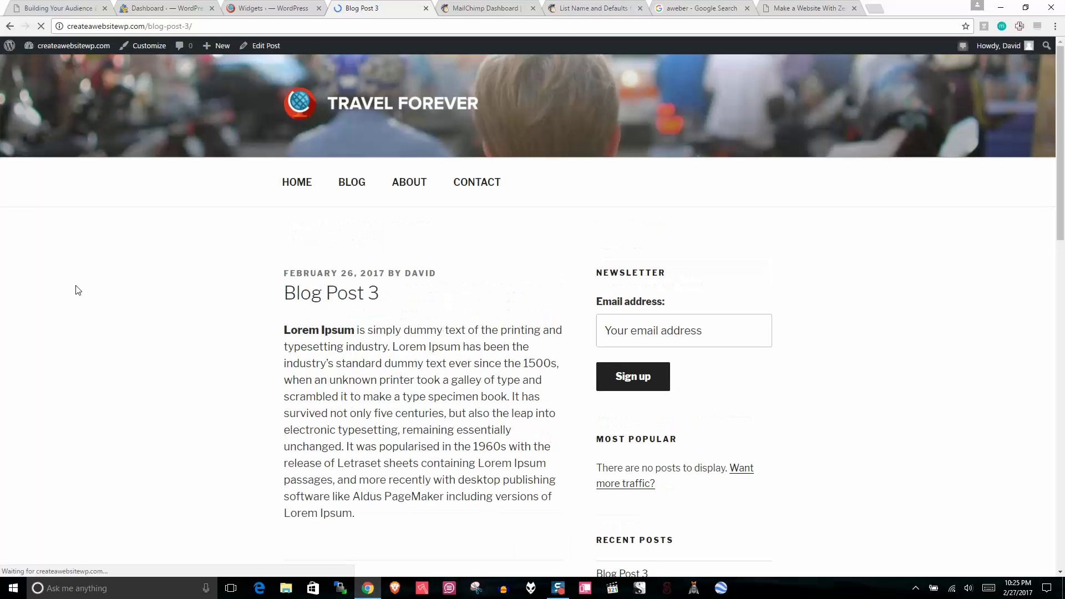
pyautogui.moveTo(1061, 125); pyautogui.dragTo(1062, 180)
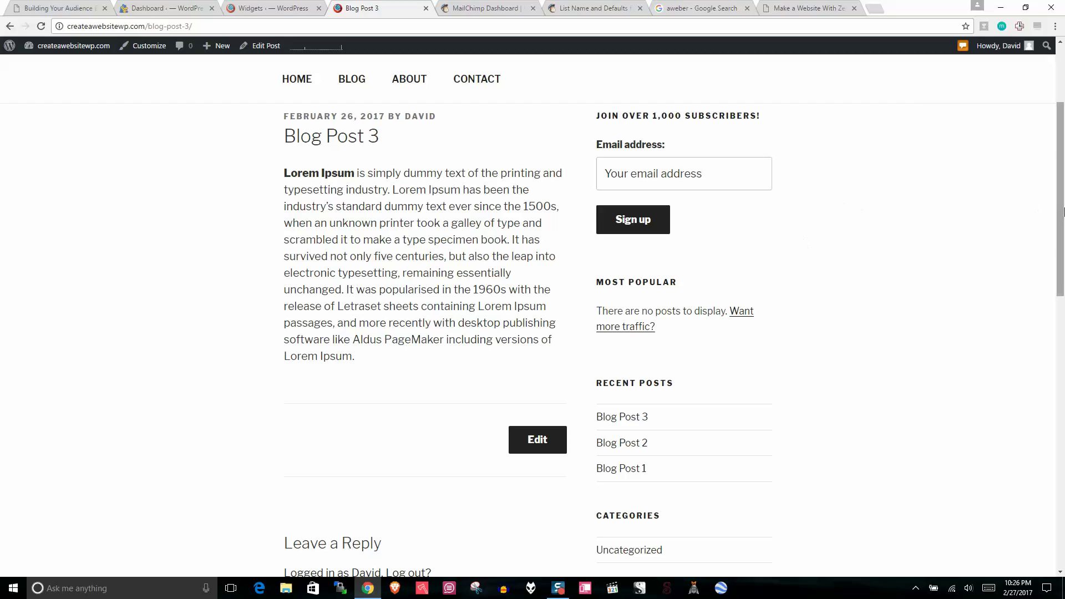
pyautogui.scroll(-2, 1063, 187)
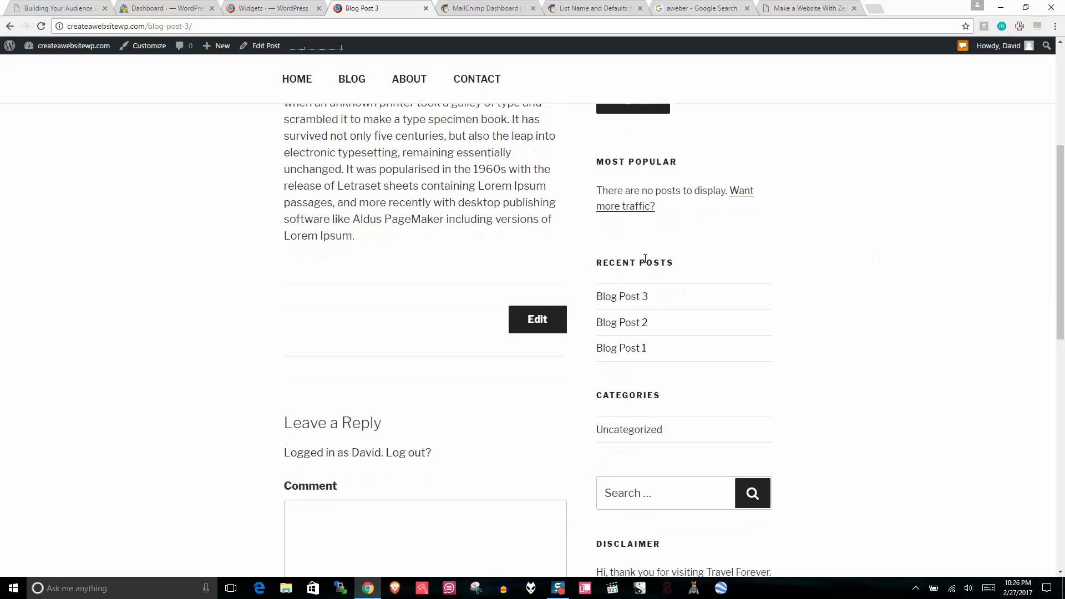
pyautogui.scroll(-2, 1063, 304)
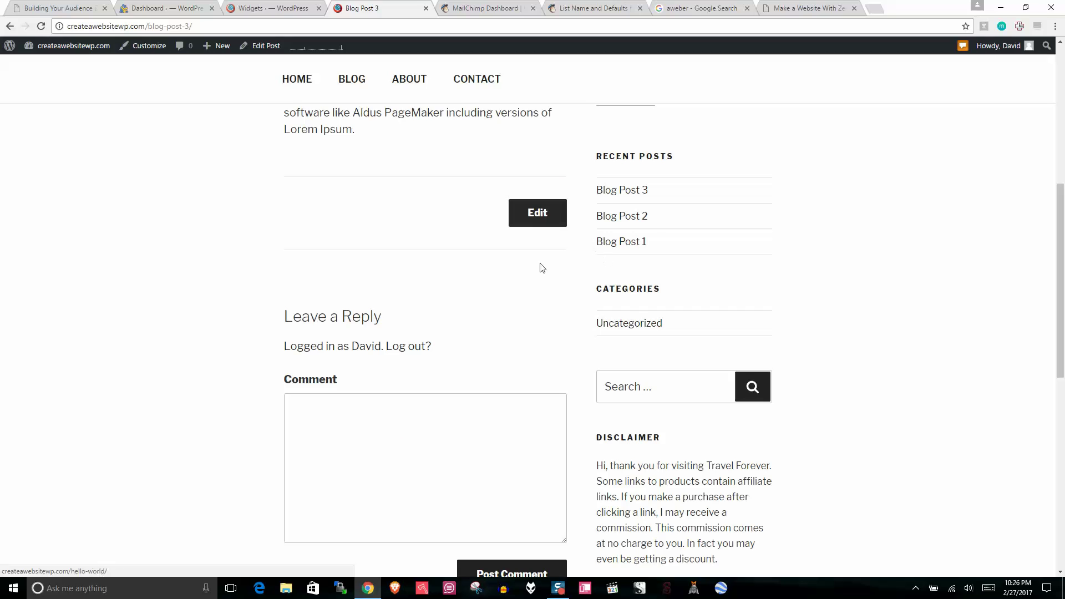
# Step: Return to the admin and open Posts > Categories
pyautogui.click(260, 8)
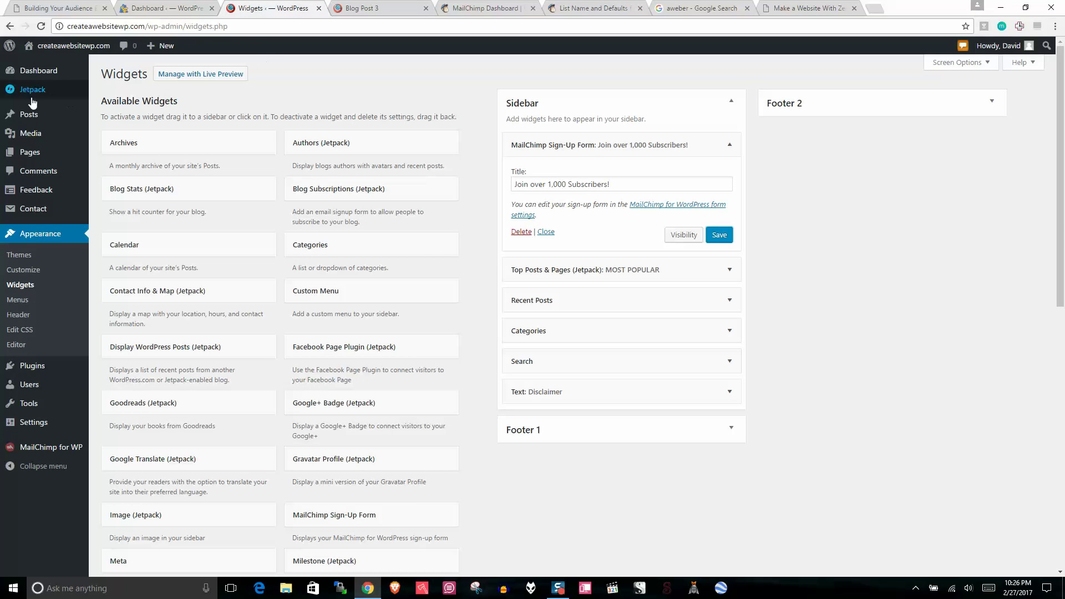
pyautogui.moveTo(29, 114)
pyautogui.click(113, 146)
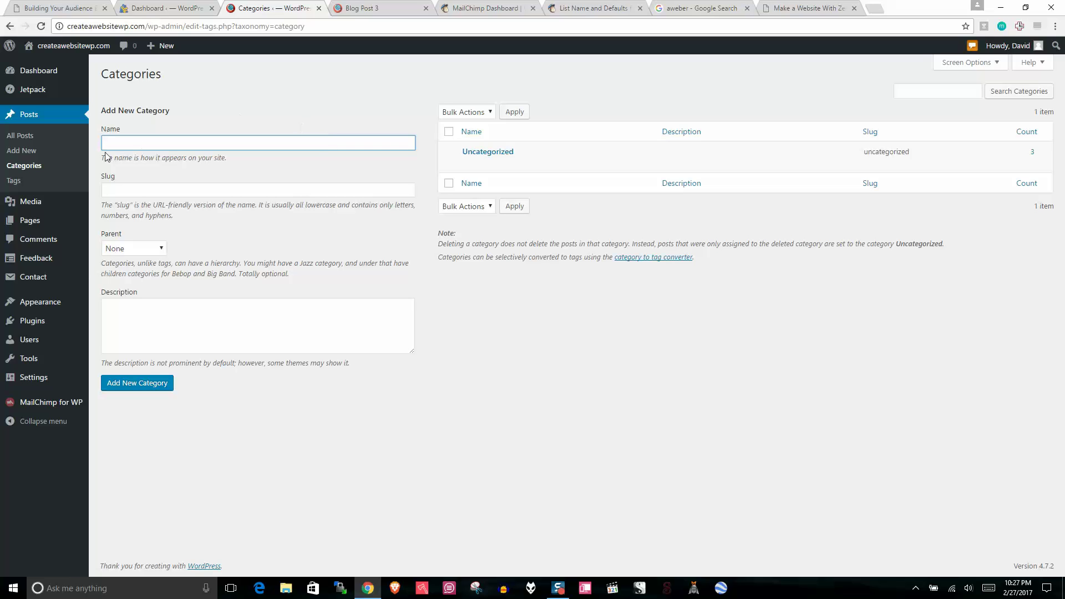
# Step: Create a post category named India and open its Edit Category page, keeping parent None
pyautogui.click(13, 180)
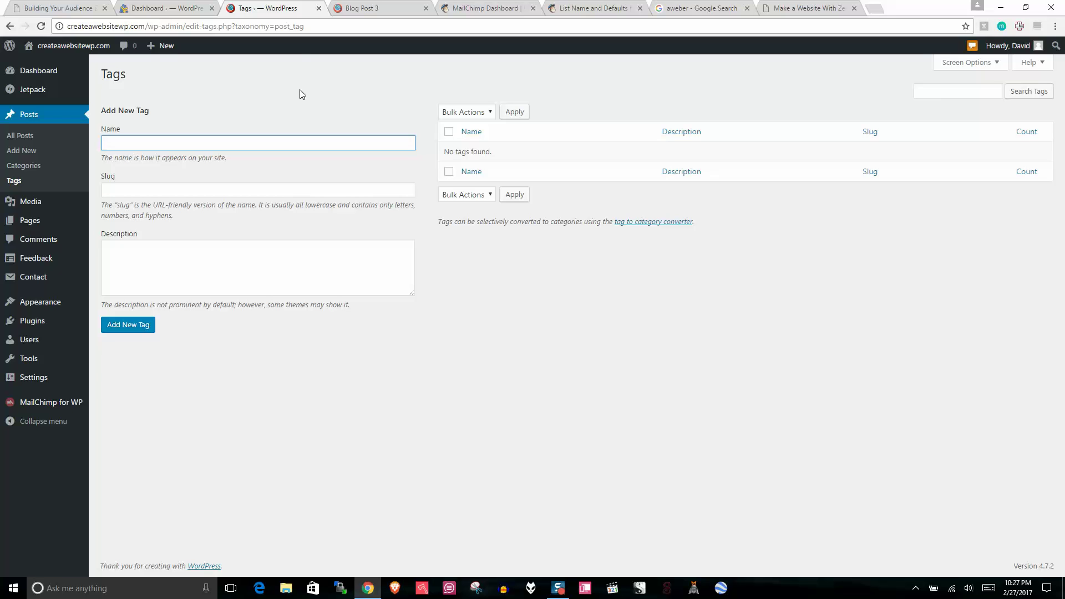
pyautogui.click(19, 166)
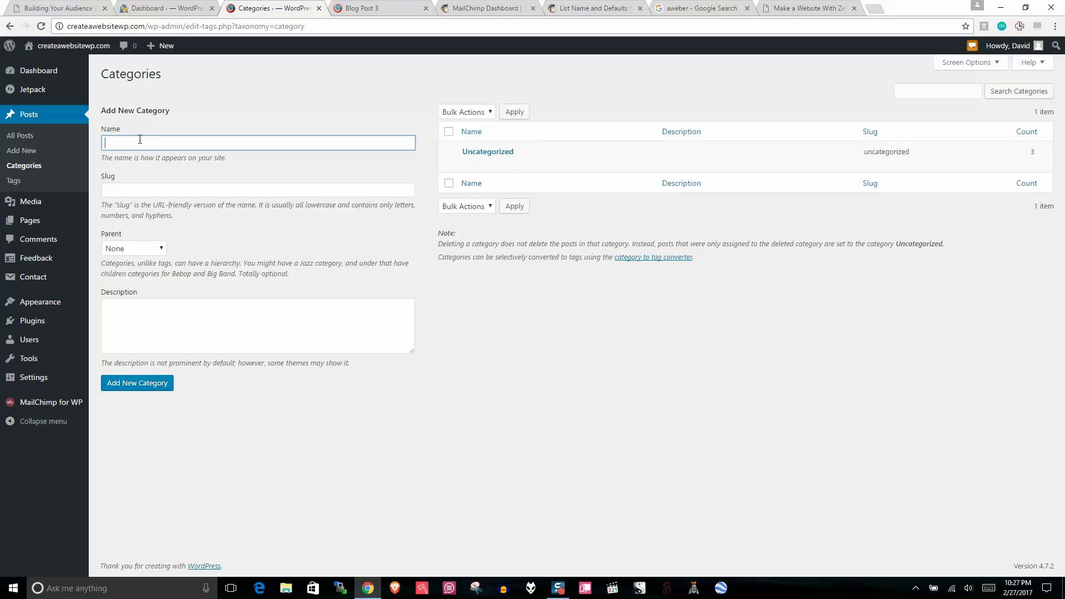
pyautogui.click(138, 383)
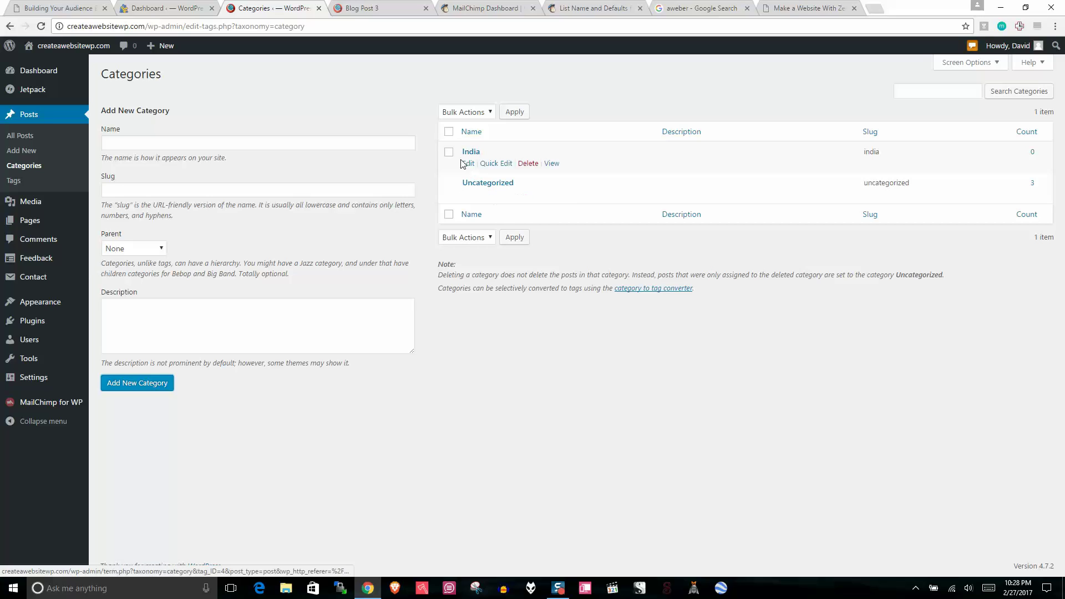
pyautogui.click(466, 164)
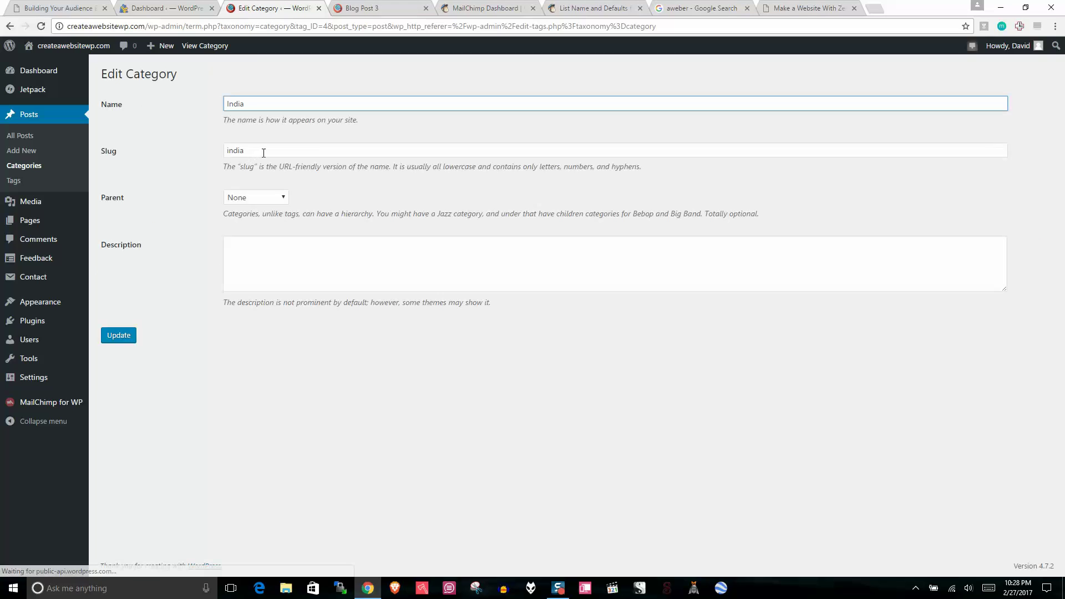
pyautogui.click(258, 199)
pyautogui.click(355, 187)
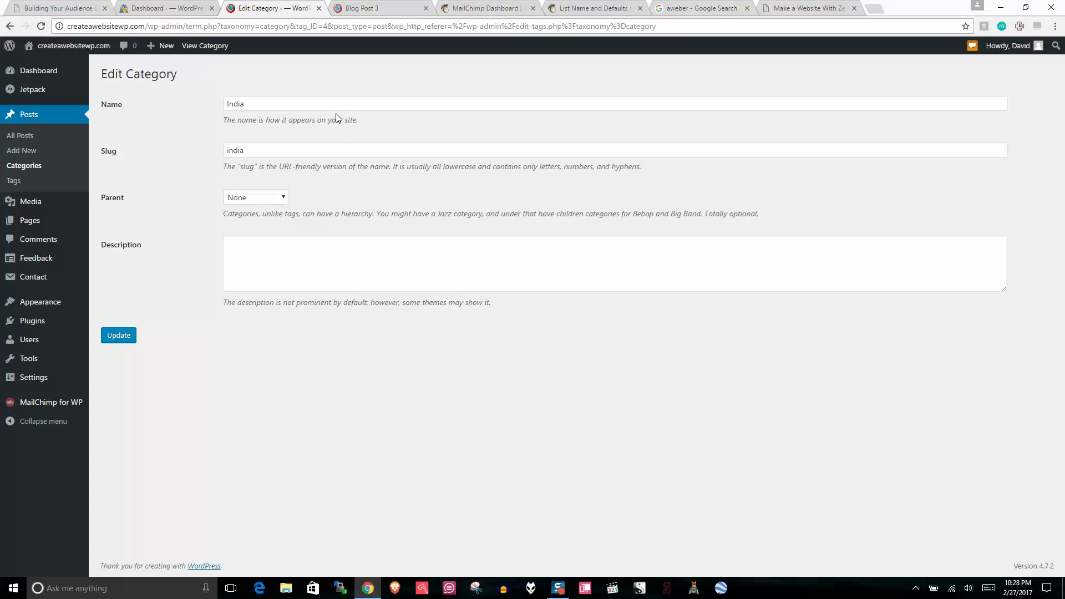
pyautogui.click(39, 377)
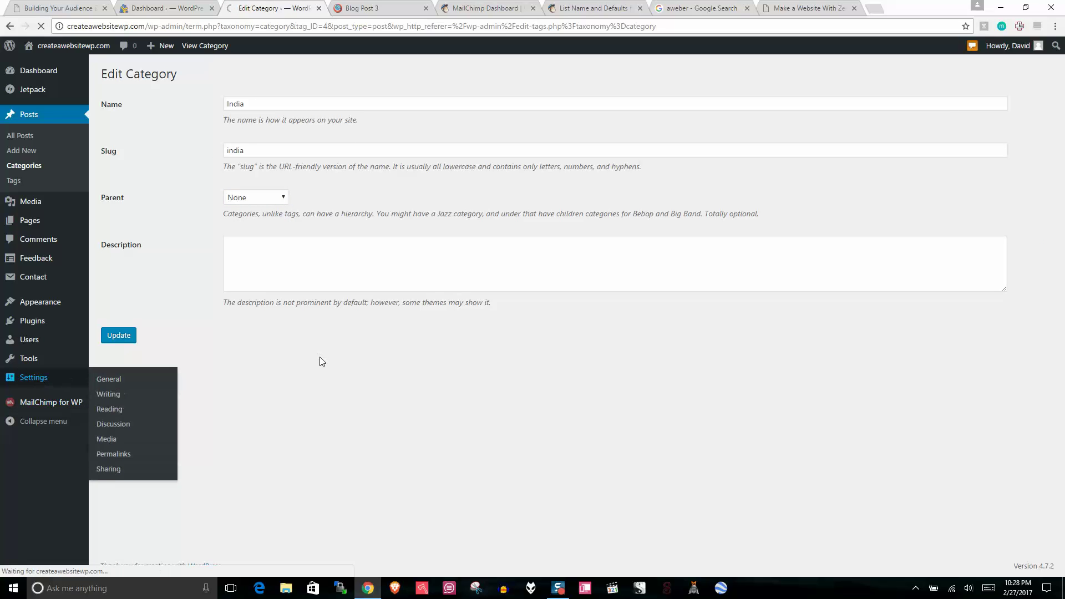
# Step: In Writing settings, make India the Default Post Category and save, then open Posts > Categories
pyautogui.click(20, 360)
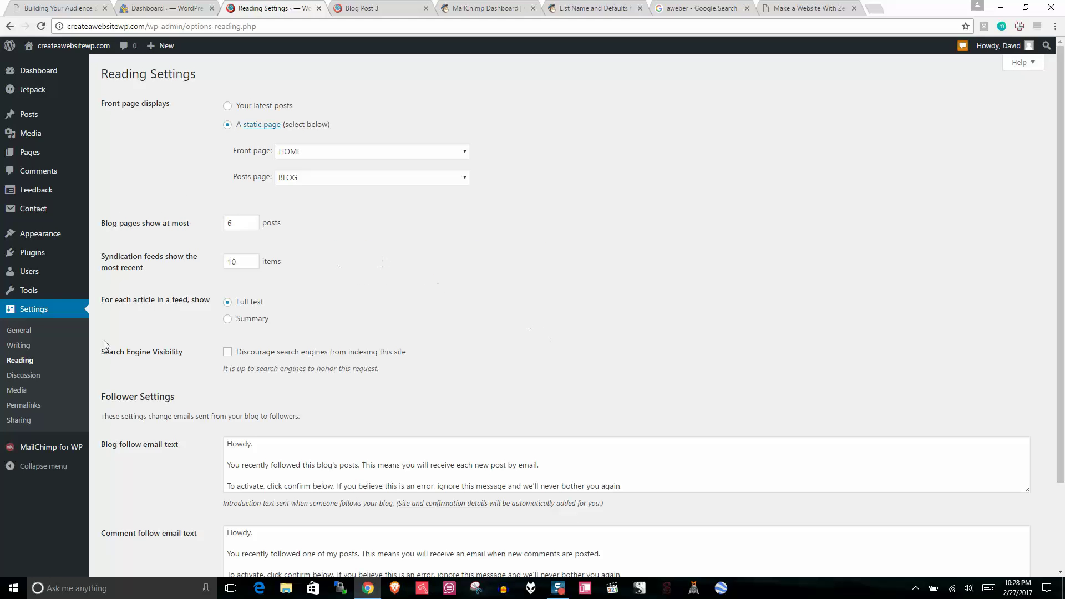
pyautogui.click(16, 348)
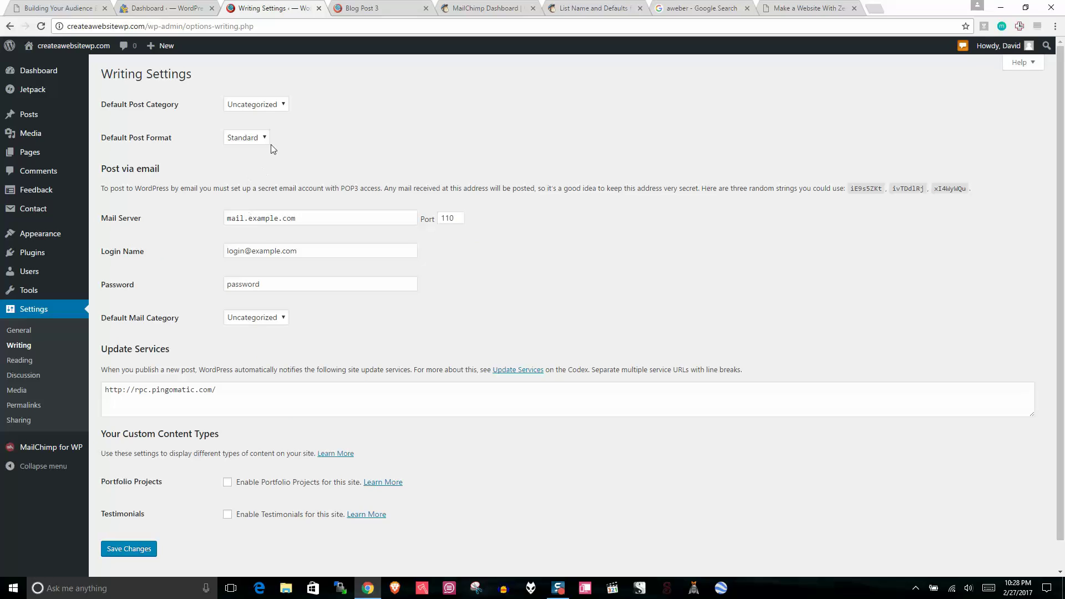
pyautogui.click(249, 106)
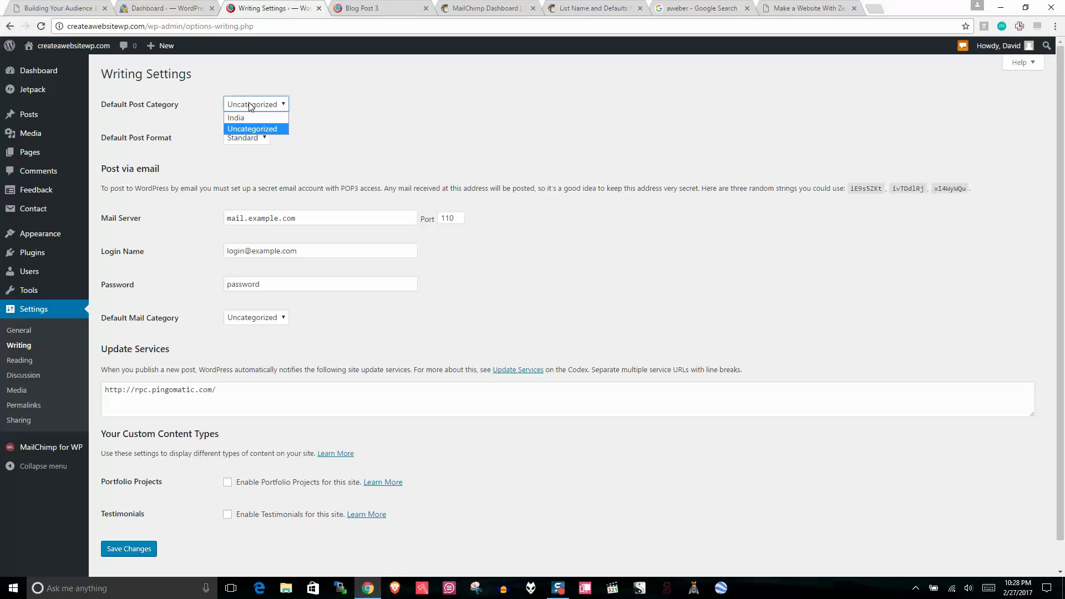
pyautogui.click(246, 118)
pyautogui.scroll(-1, 1063, 366)
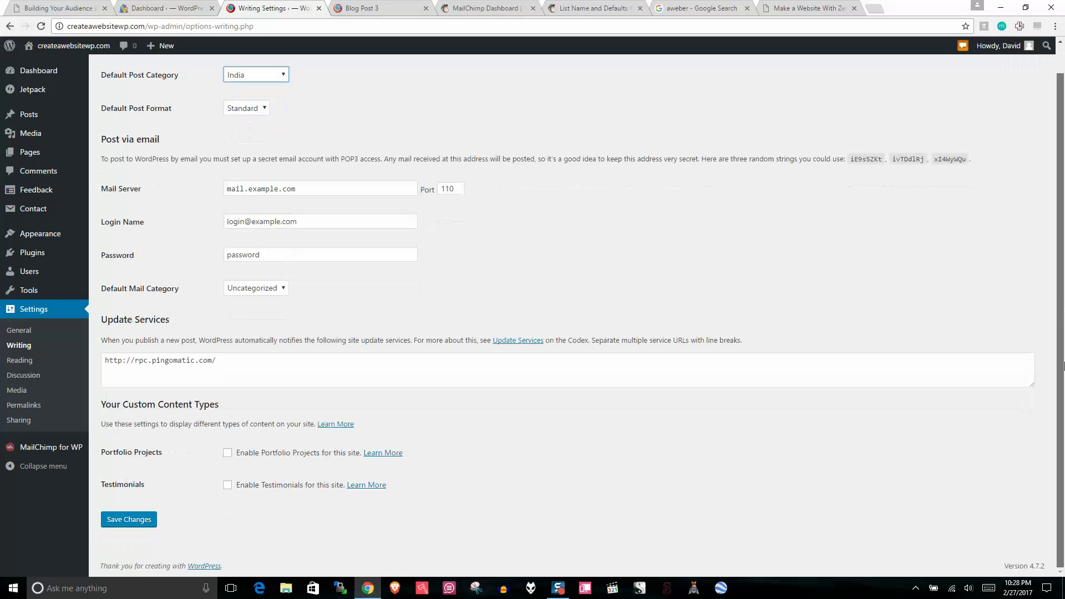
pyautogui.click(122, 521)
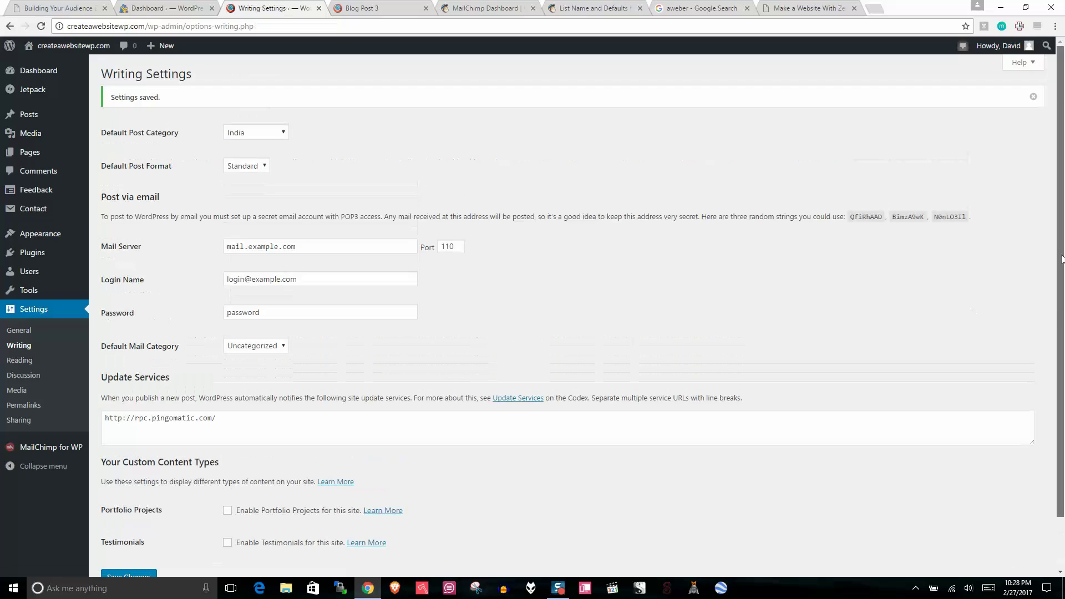
pyautogui.moveTo(41, 115)
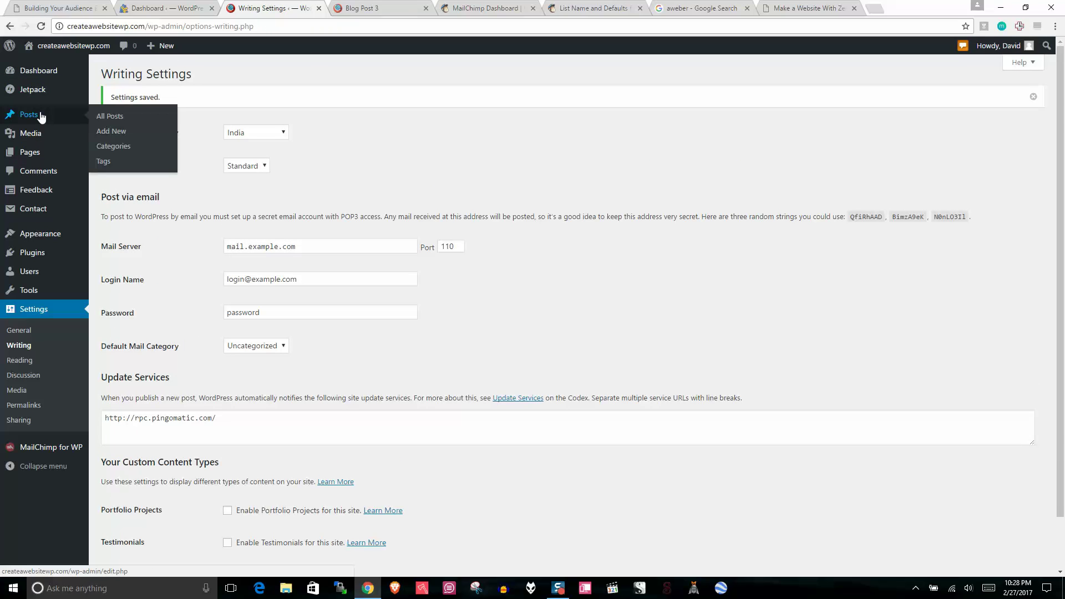
pyautogui.click(111, 146)
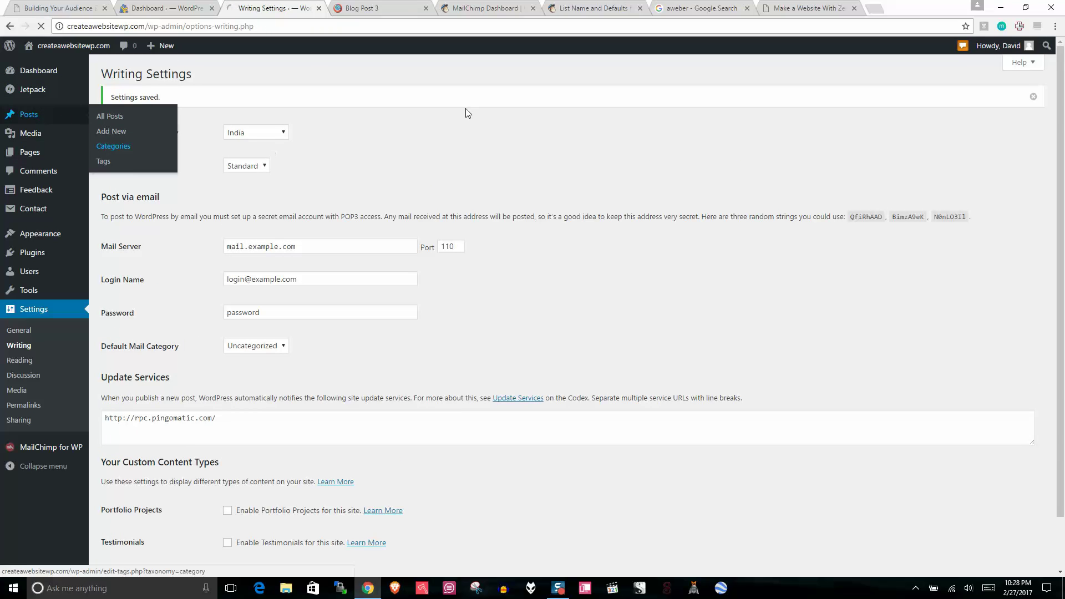
# Step: Close the Blog Post 3 tab and permanently delete the Uncategorized category
pyautogui.click(426, 9)
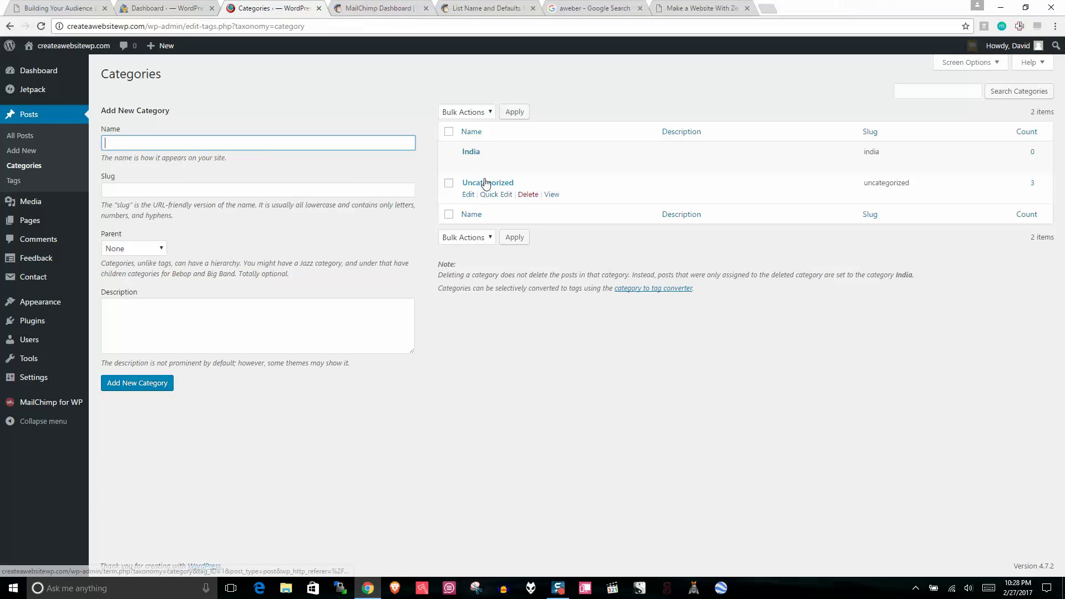
pyautogui.click(527, 195)
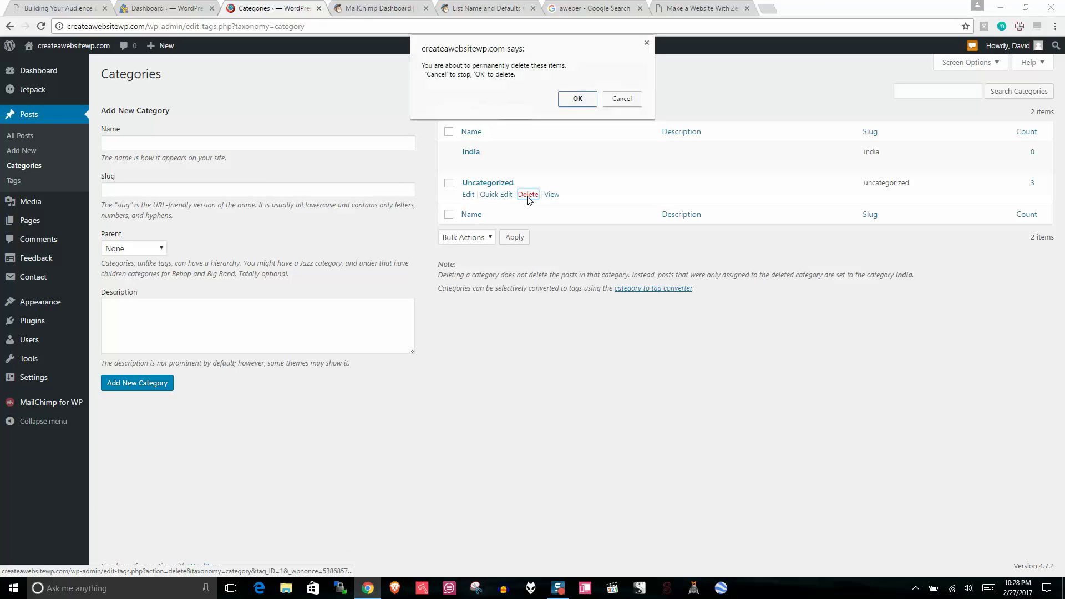
pyautogui.click(574, 102)
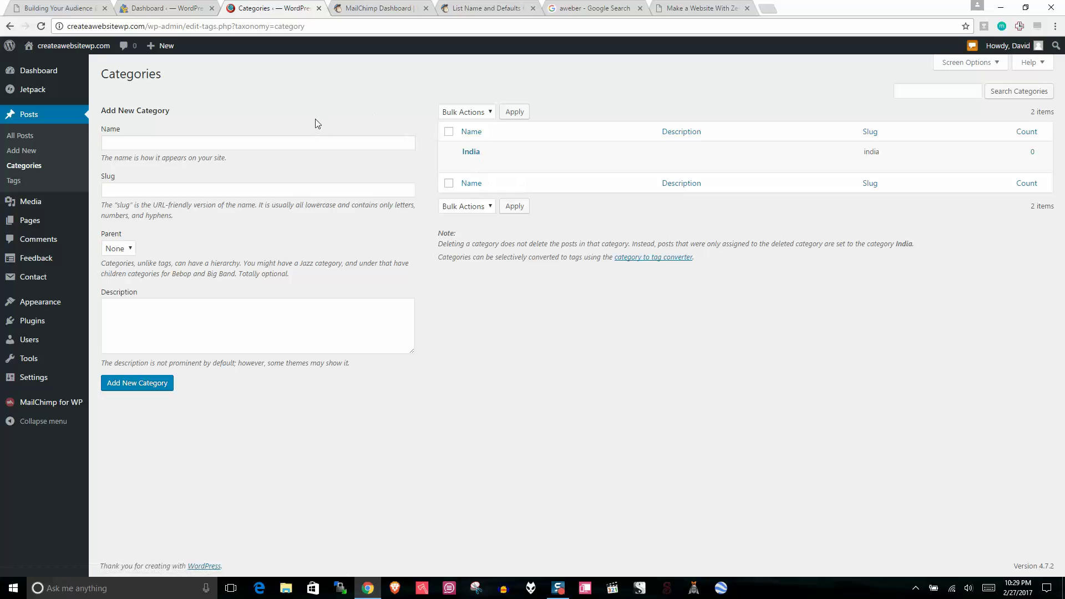
# Step: Open the live Travel Forever homepage in a new tab and scroll down
pyautogui.rightClick(83, 47)
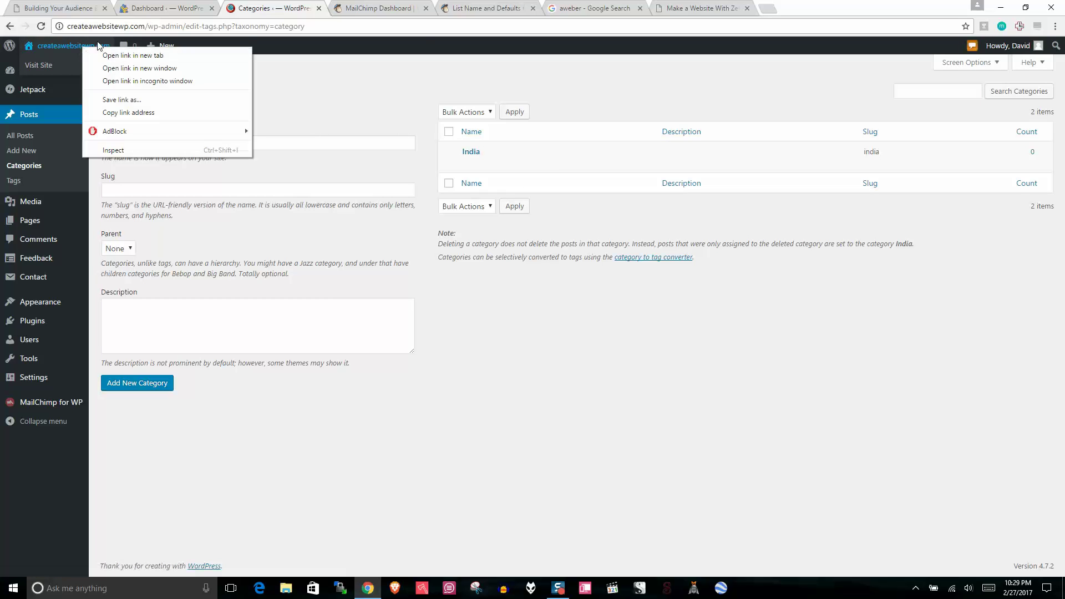
pyautogui.click(338, 84)
pyautogui.rightClick(44, 45)
pyautogui.click(72, 53)
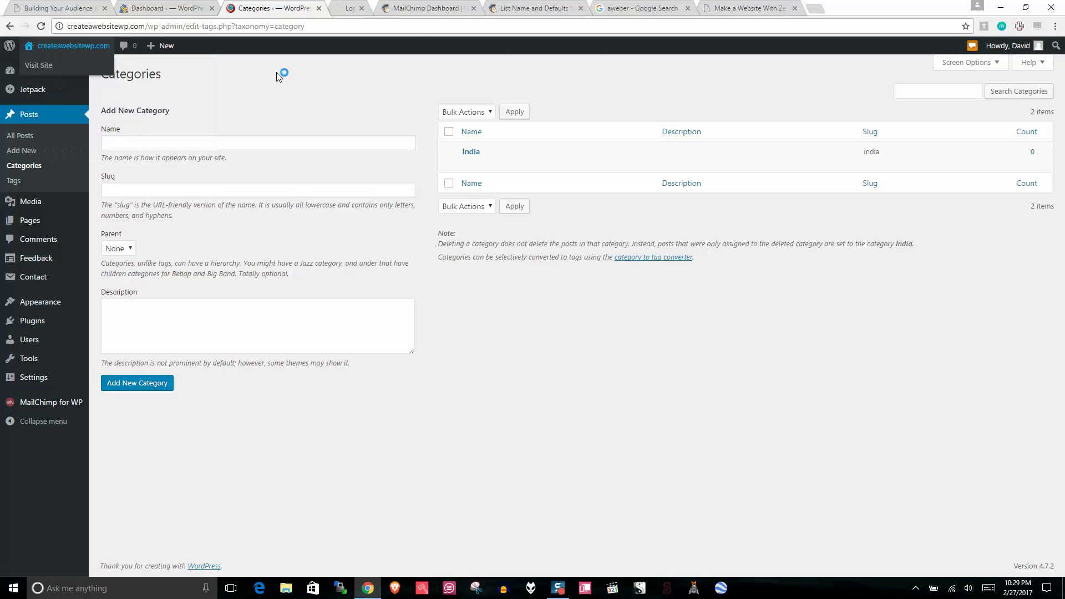
pyautogui.click(395, 5)
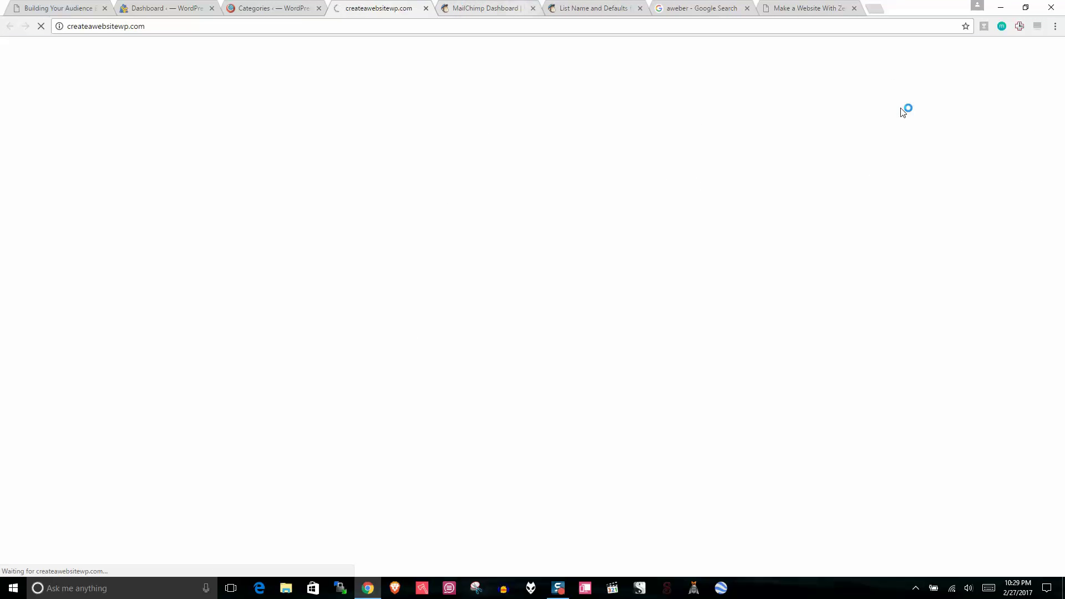
pyautogui.scroll(-6, 1060, 178)
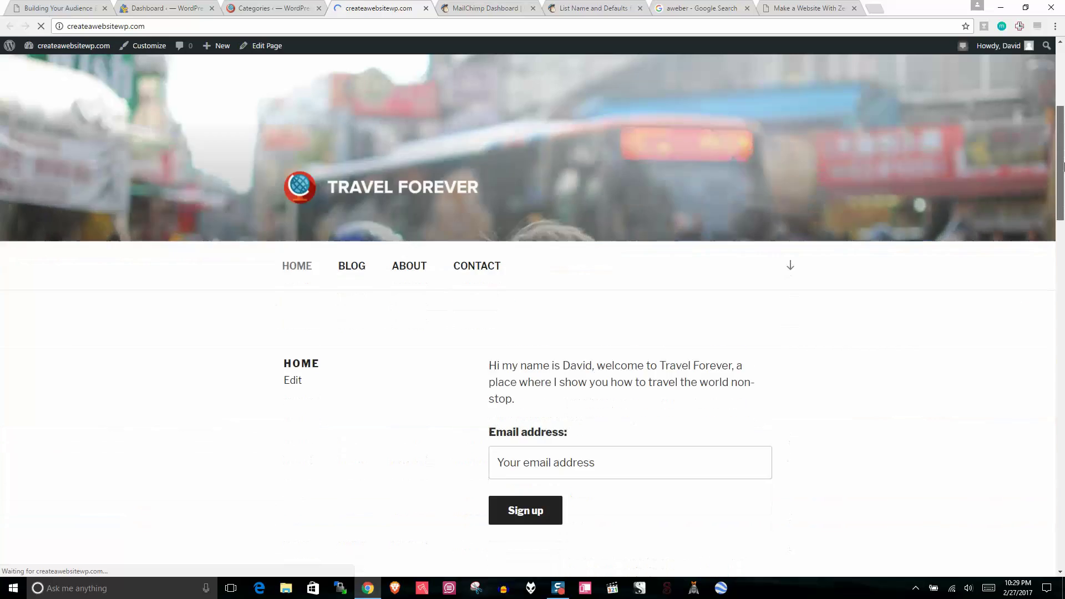
pyautogui.click(614, 404)
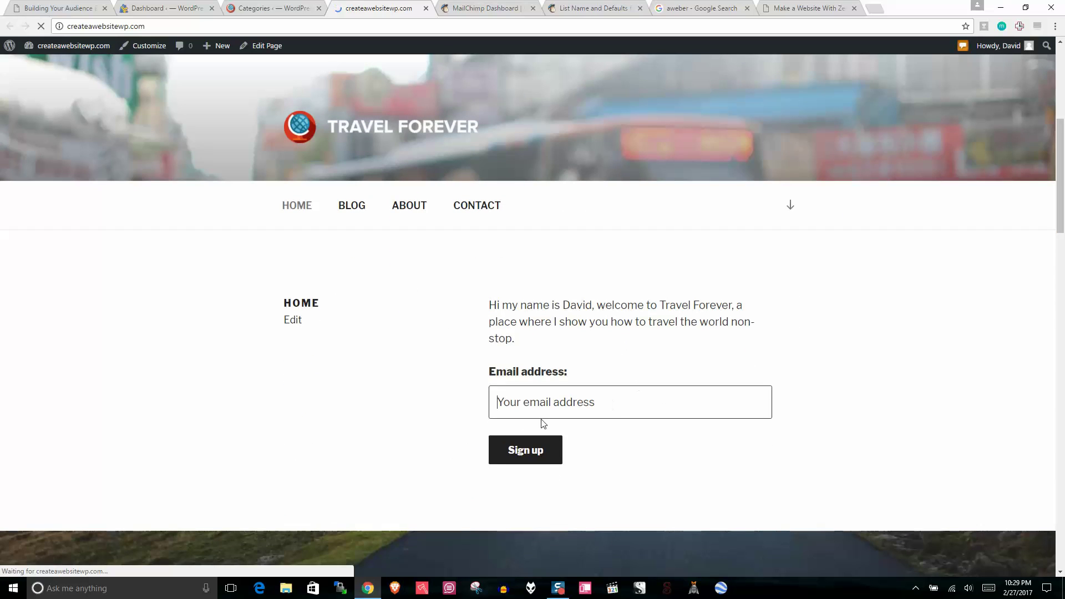
pyautogui.click(277, 8)
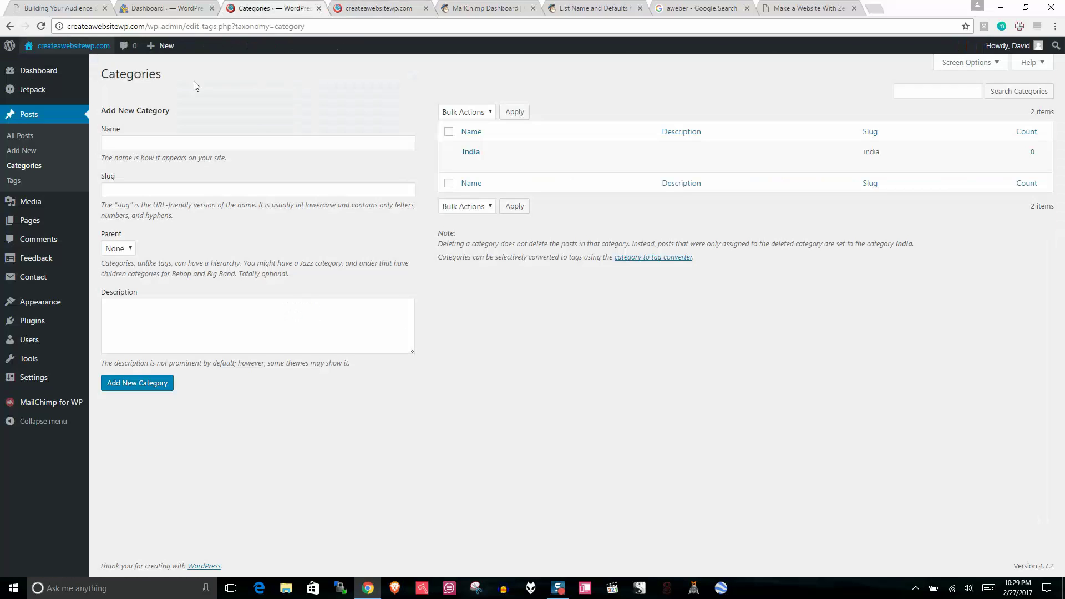
pyautogui.click(64, 404)
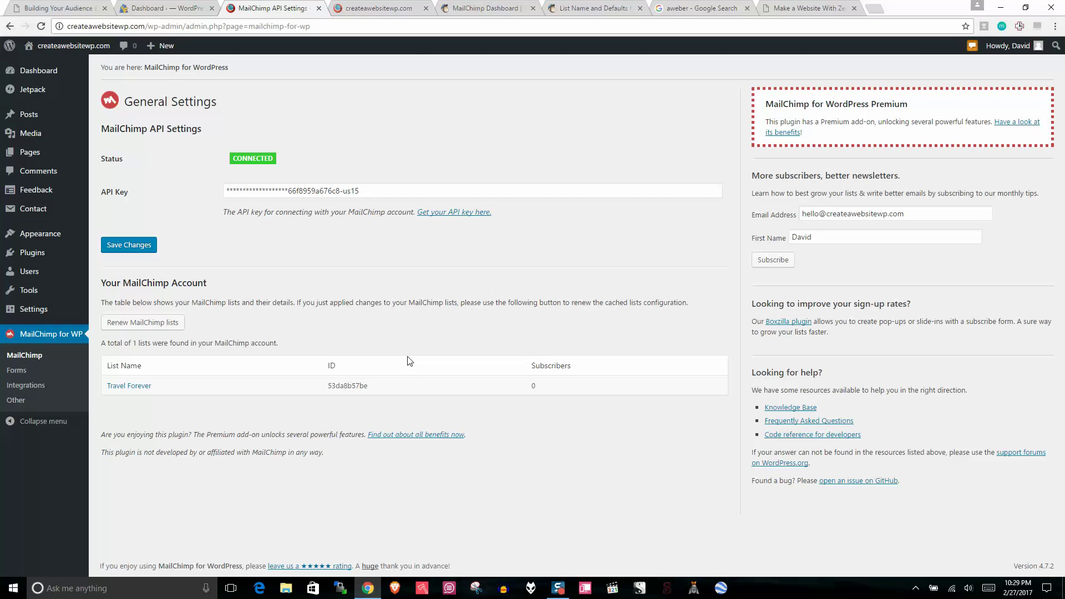
pyautogui.click(16, 370)
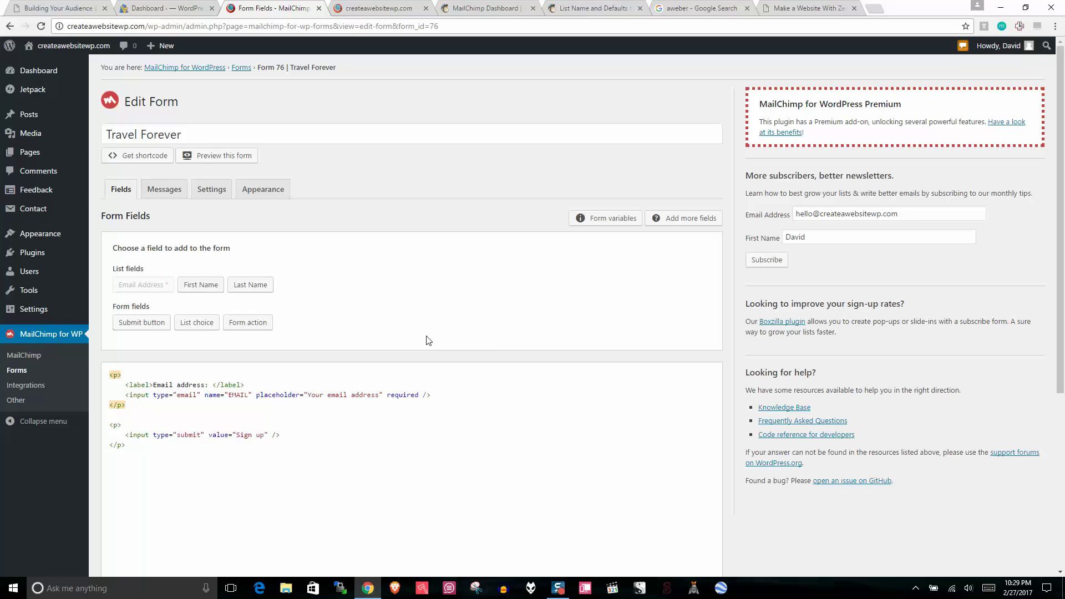
pyautogui.click(206, 287)
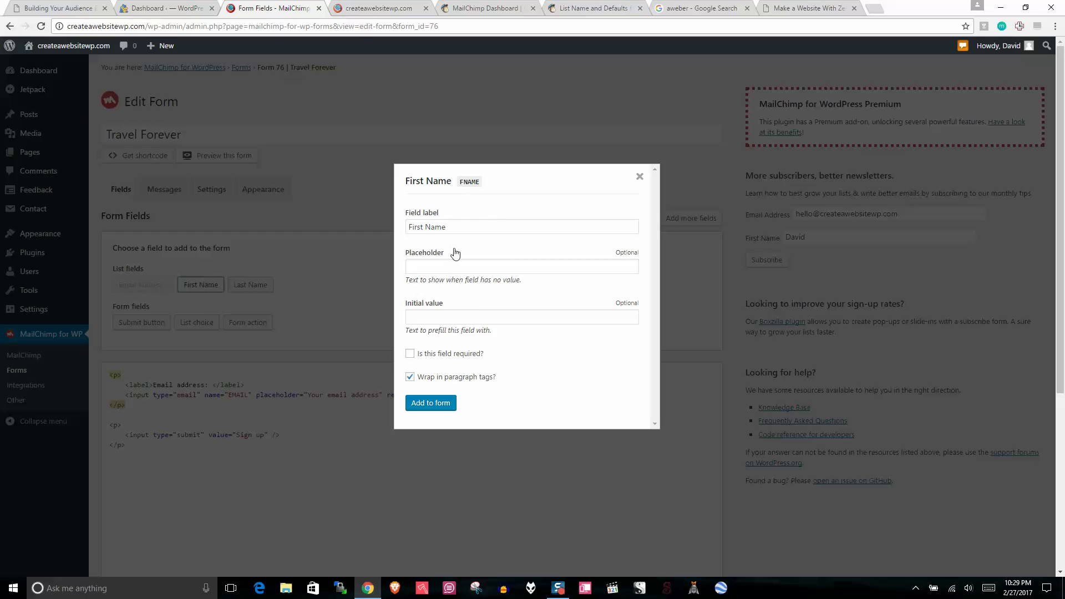
pyautogui.click(639, 177)
pyautogui.click(382, 8)
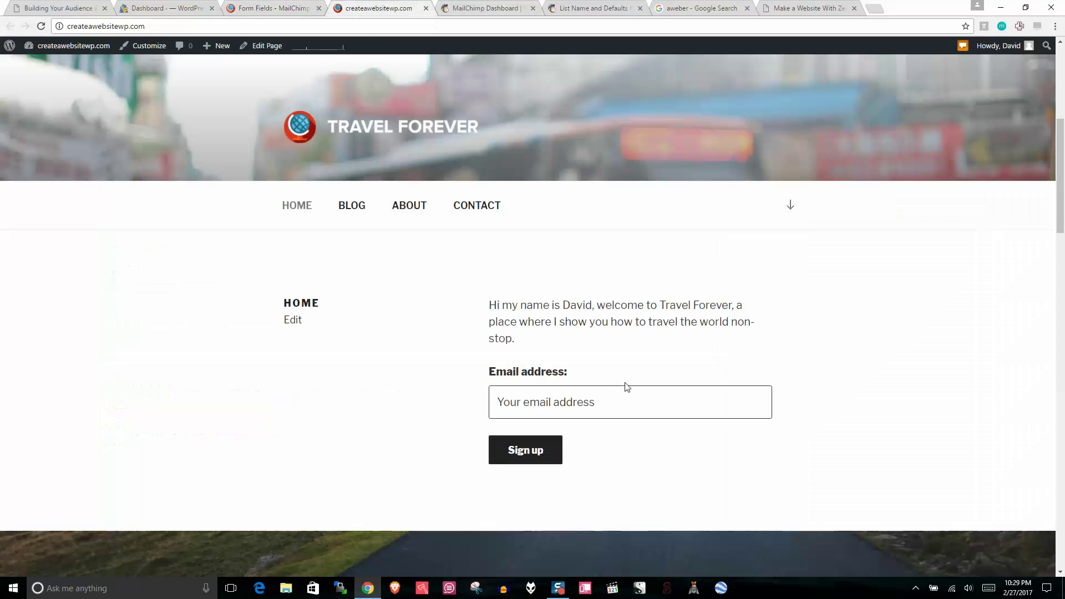
# Step: Inspect the homepage email signup field, its Email address label and the welcome paragraph
pyautogui.click(606, 394)
pyautogui.moveTo(573, 375); pyautogui.dragTo(481, 370)
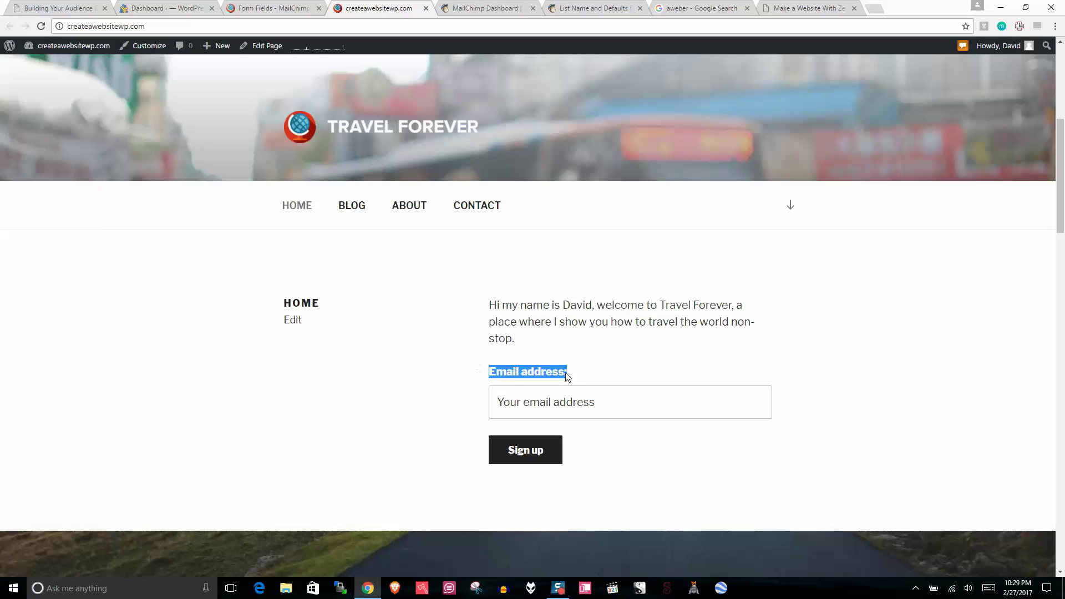
pyautogui.click(571, 385)
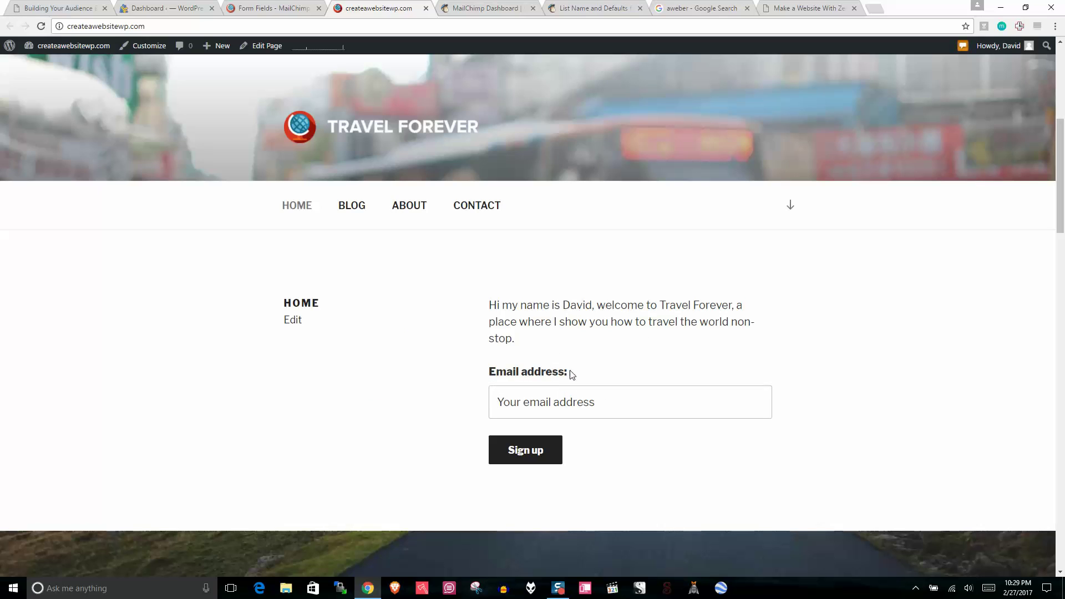
pyautogui.moveTo(571, 375); pyautogui.dragTo(488, 371)
pyautogui.click(666, 336)
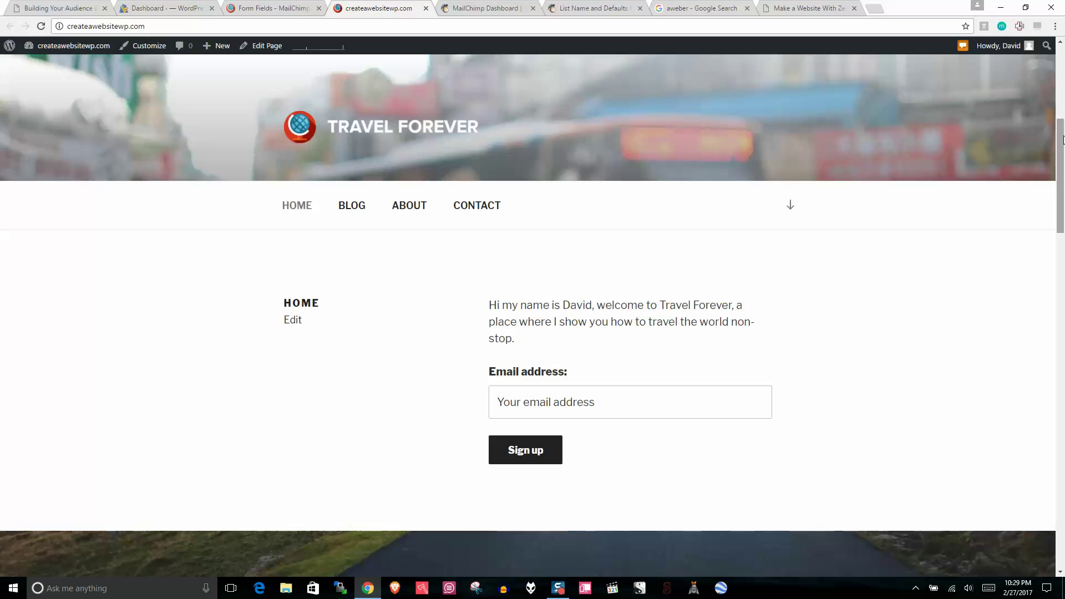
pyautogui.click(554, 402)
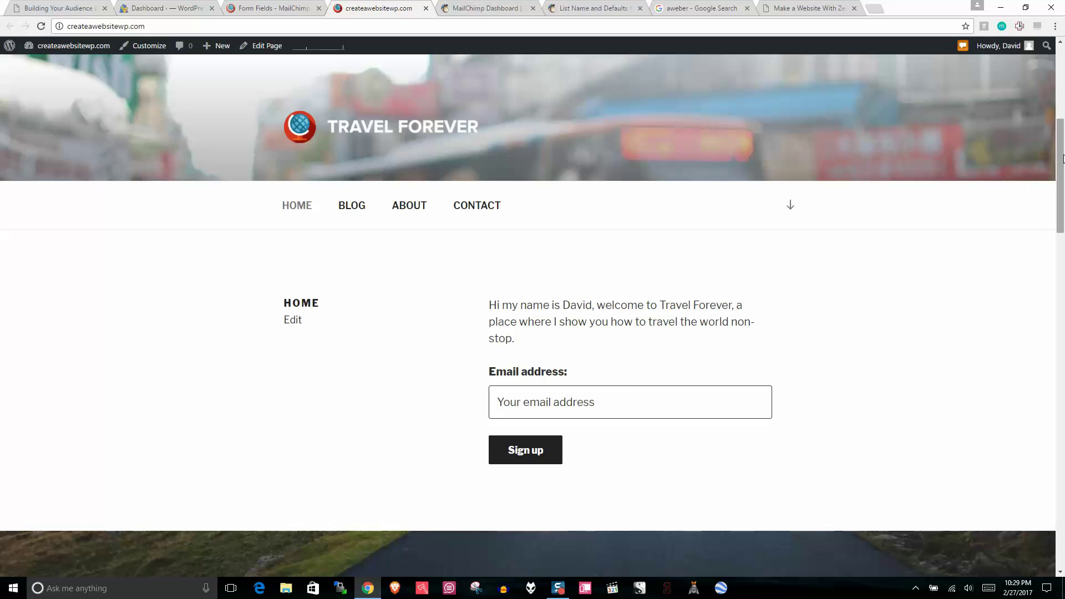
pyautogui.scroll(-1, 1059, 166)
pyautogui.scroll(1, 1062, 172)
pyautogui.moveTo(537, 335); pyautogui.dragTo(464, 298)
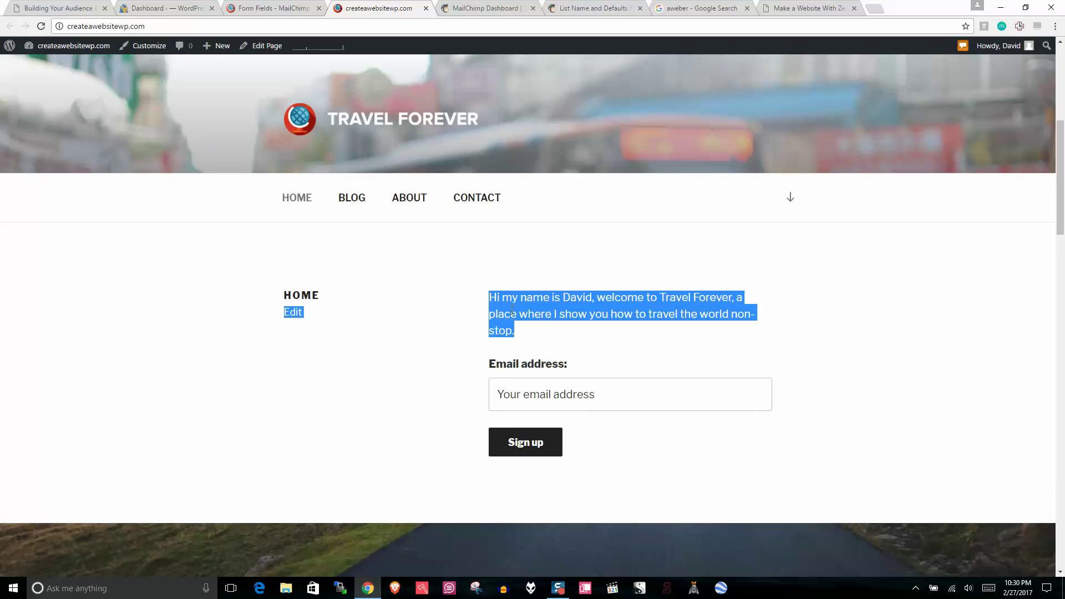
pyautogui.click(672, 316)
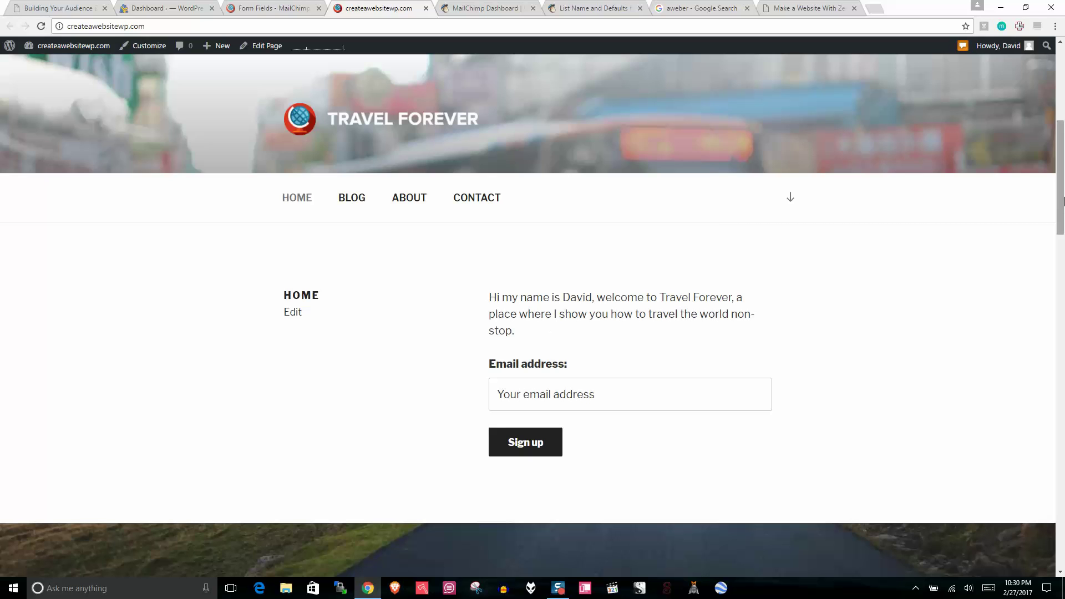
pyautogui.moveTo(1060, 169); pyautogui.dragTo(1064, 509)
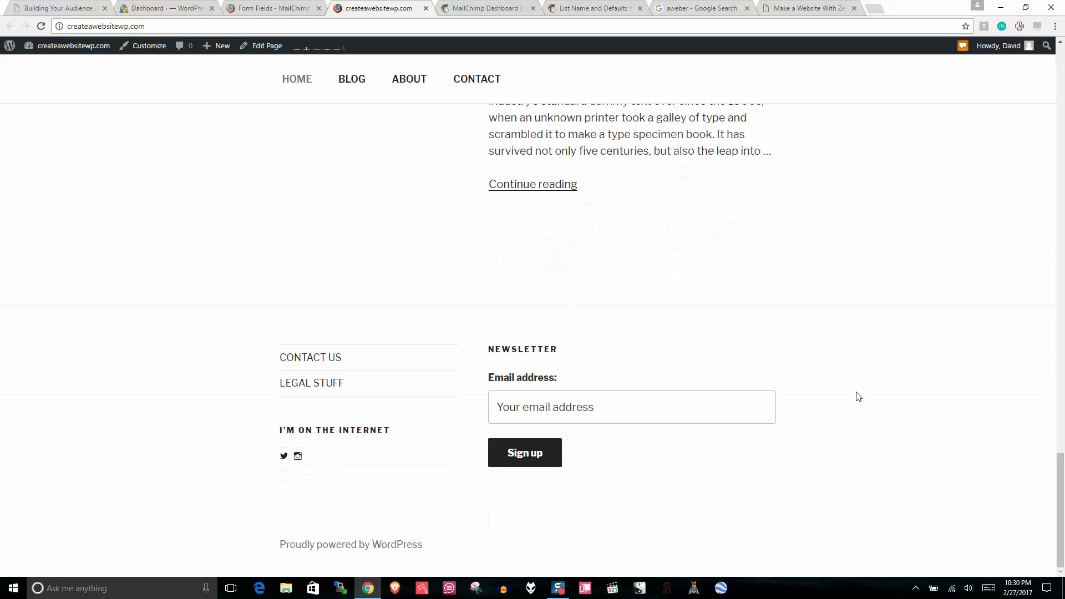
# Step: Open the Blog page and review its sidebar signup form, MOST POPULAR and Disclaimer widgets
pyautogui.click(348, 81)
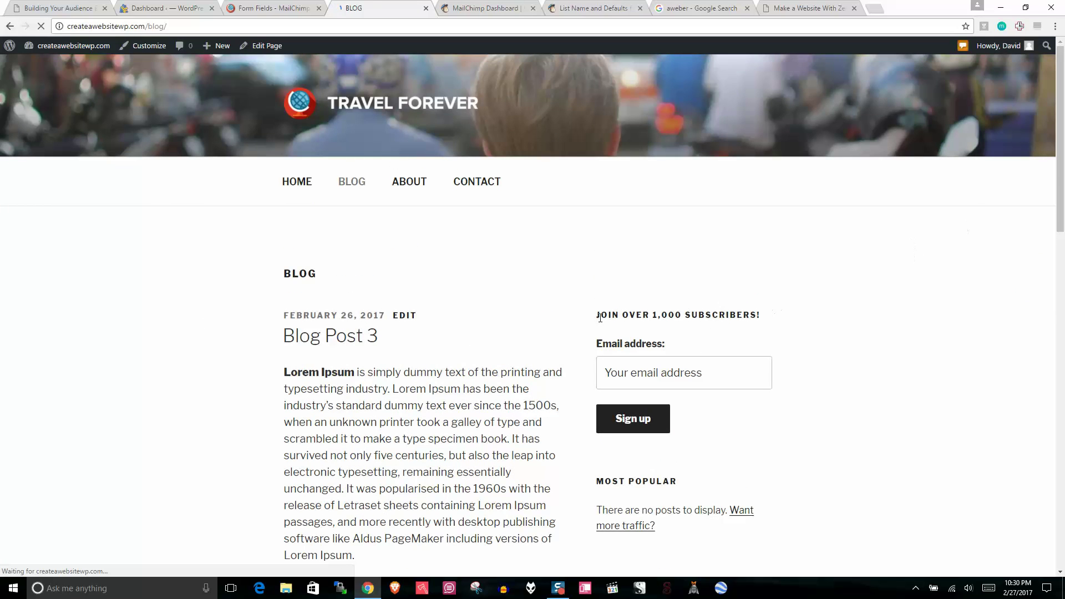
pyautogui.tripleClick(591, 312)
pyautogui.click(672, 366)
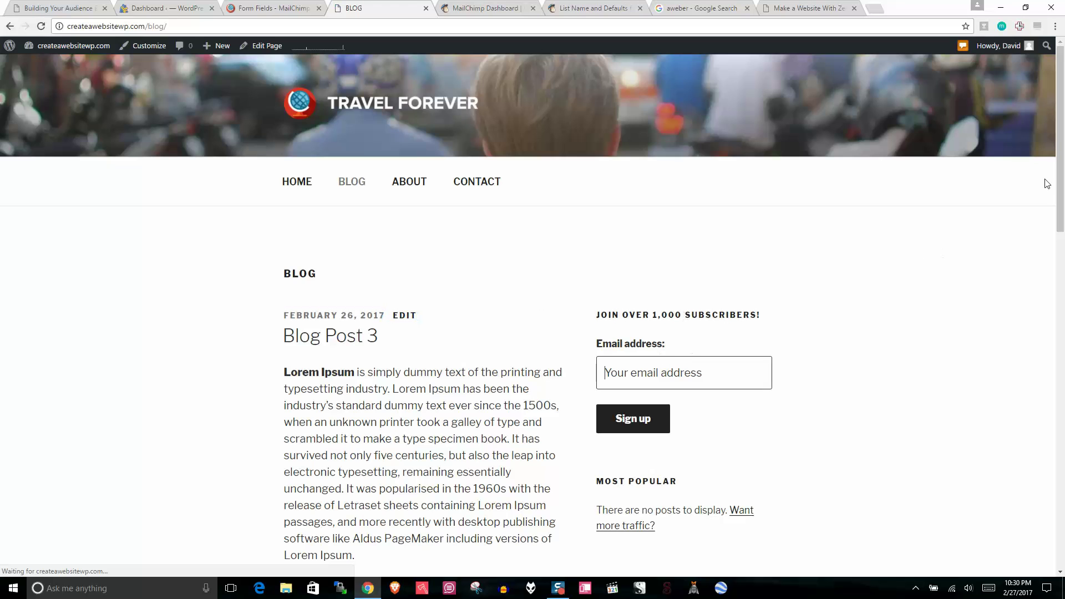
pyautogui.scroll(-5, 1060, 210)
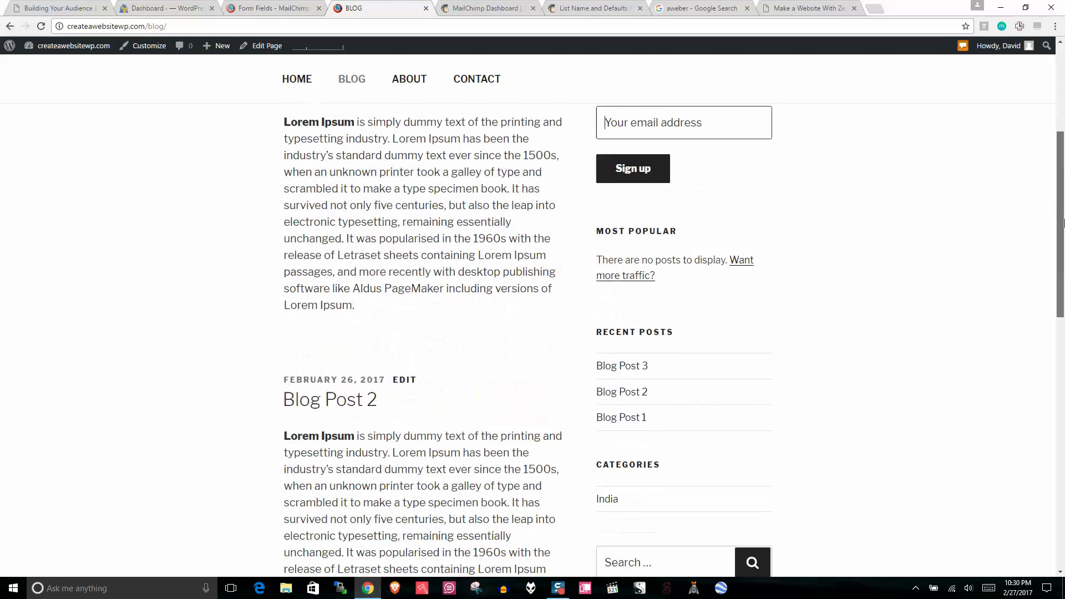
pyautogui.scroll(-4, 1063, 221)
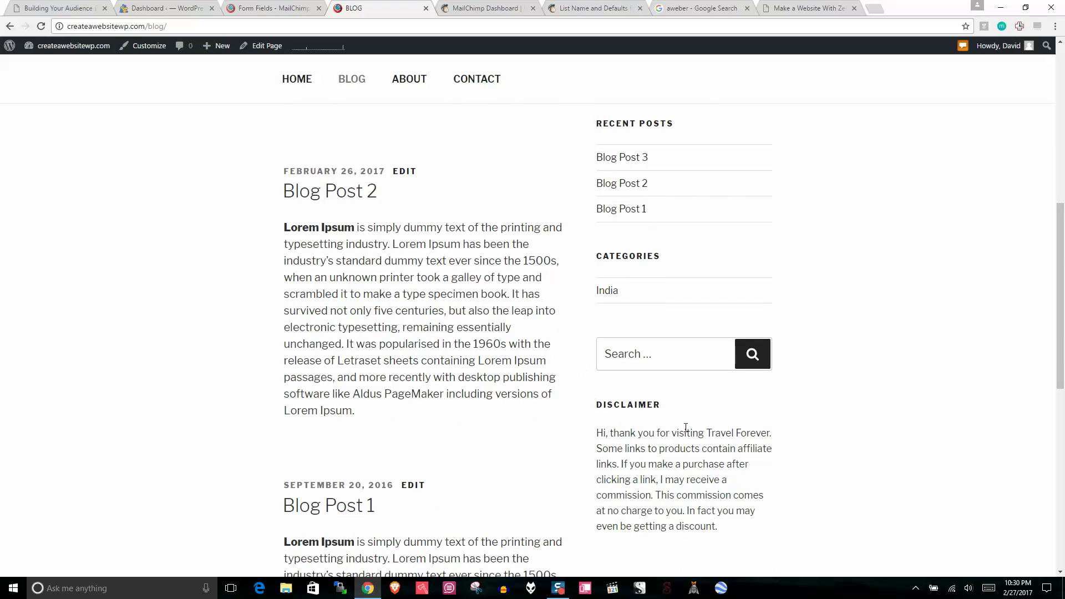
pyautogui.moveTo(1059, 255); pyautogui.dragTo(1057, 295)
pyautogui.moveTo(717, 411); pyautogui.dragTo(555, 301)
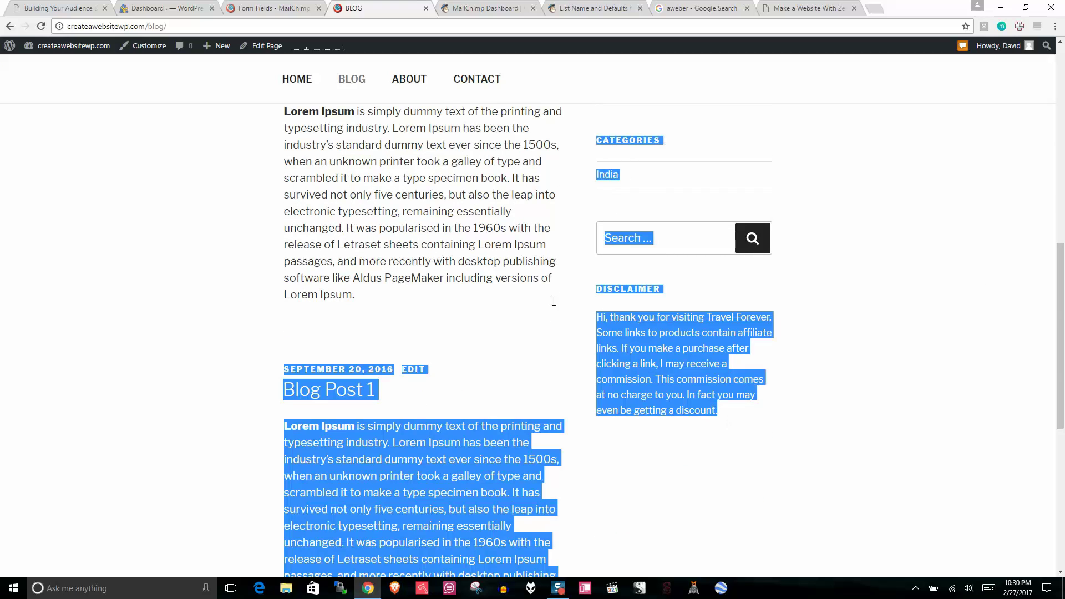
pyautogui.scroll(15, 1062, 324)
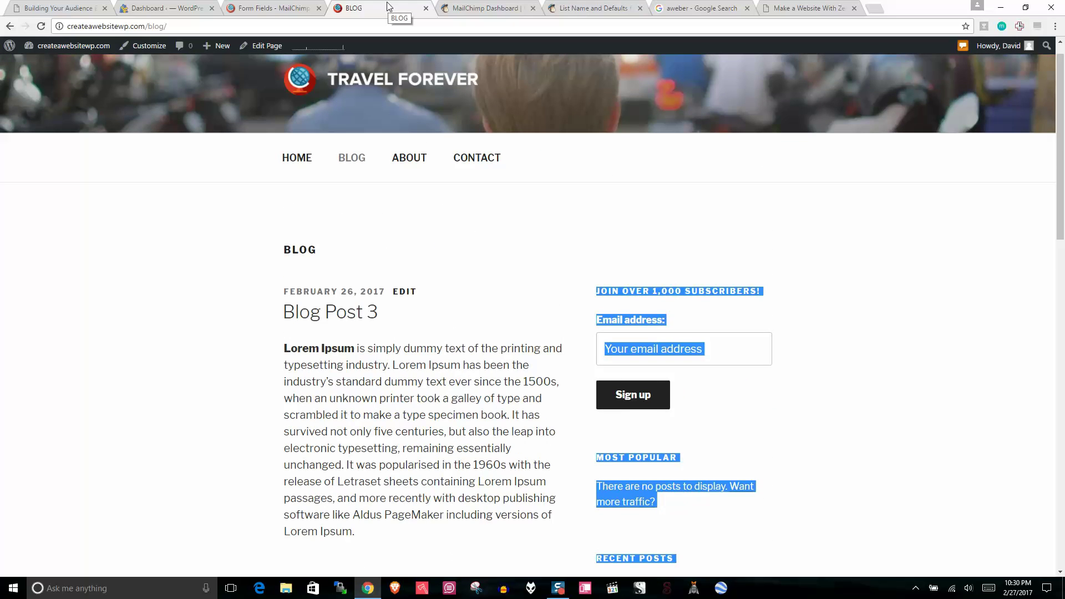
# Step: Close the live blog tab and go to Plugins > Add New
pyautogui.click(425, 9)
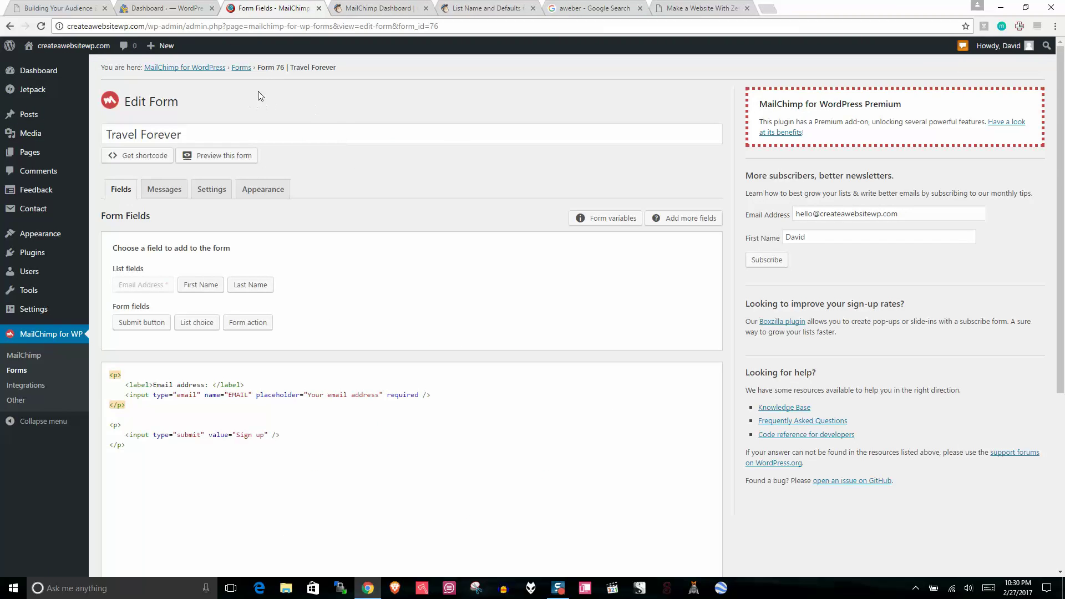
pyautogui.click(36, 254)
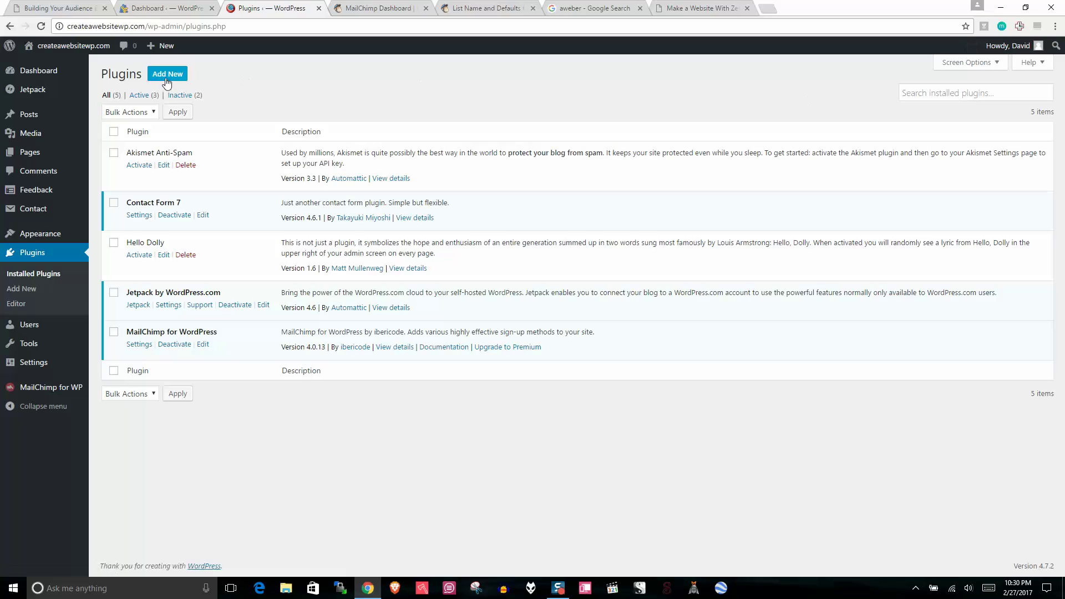
pyautogui.click(166, 79)
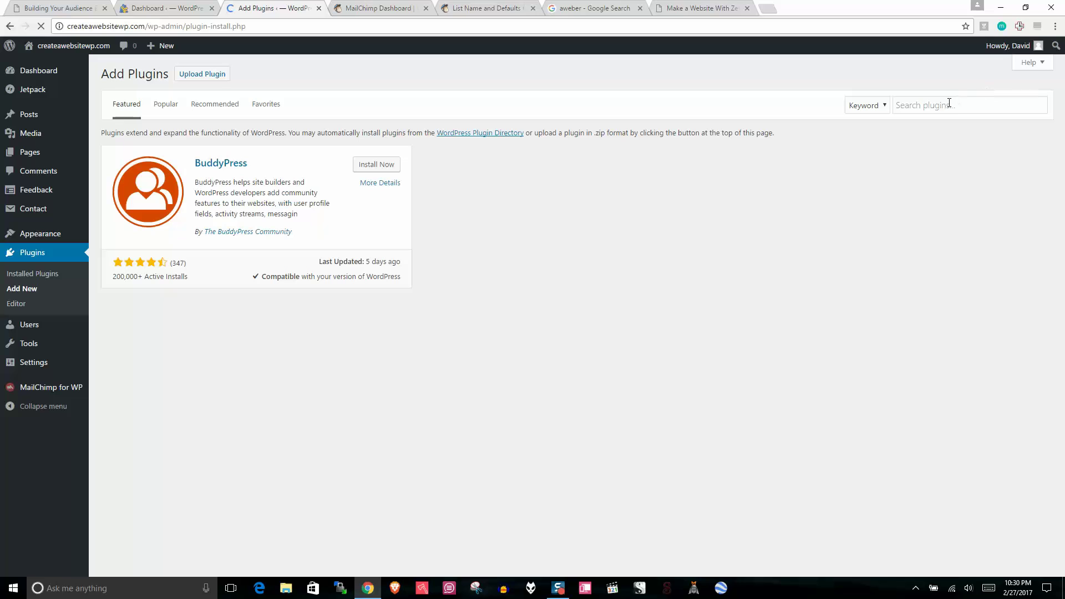
# Step: Search the directory for 'seo red', then install and activate the SEO Redirection Plugin
pyautogui.click(949, 103)
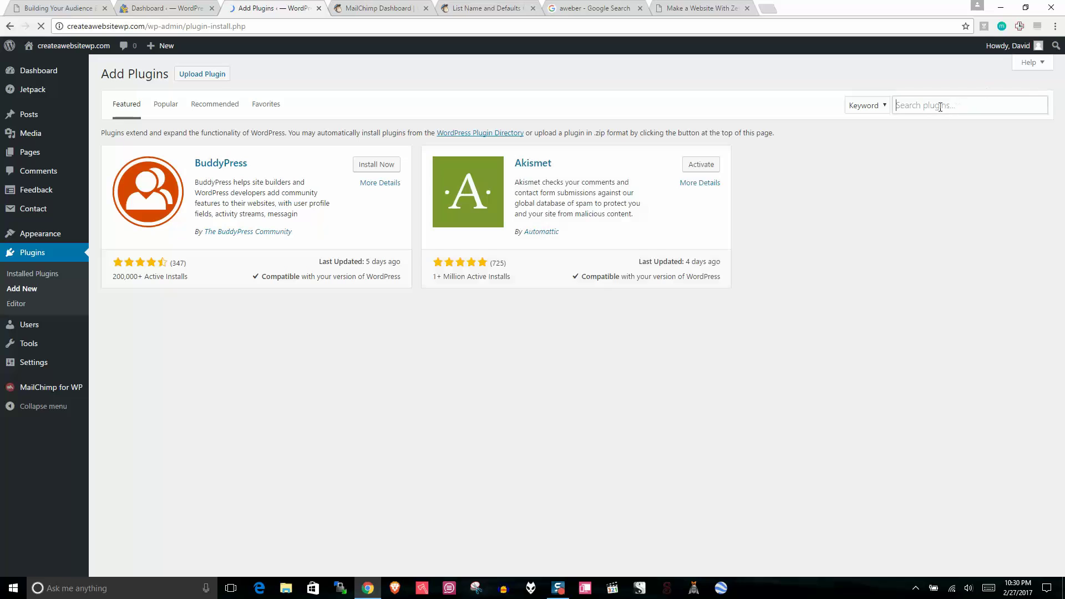
pyautogui.write('seo')
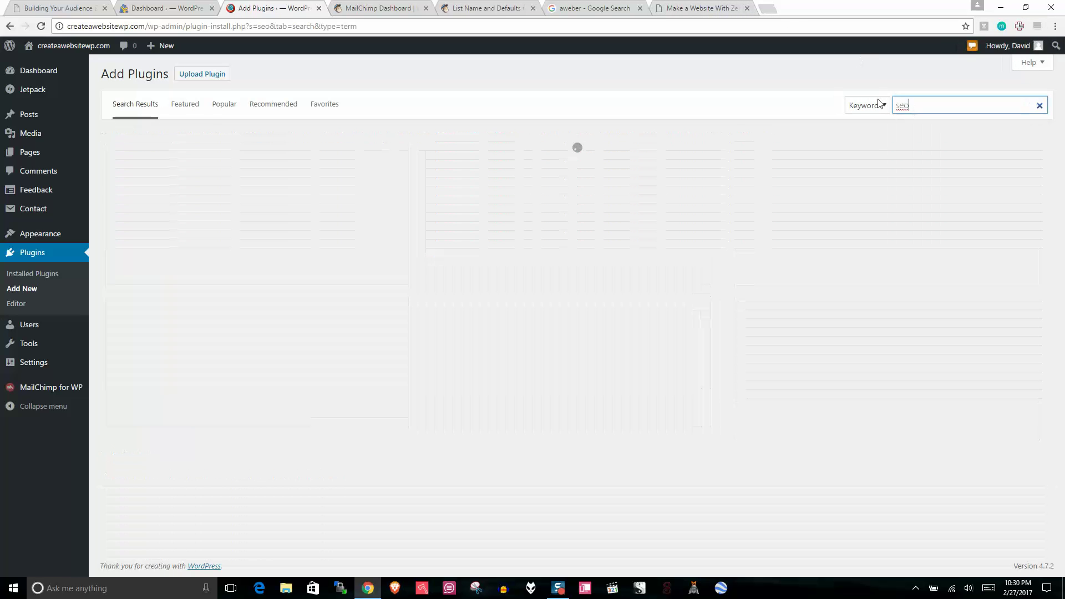
pyautogui.write(' red')
pyautogui.click(924, 107)
pyautogui.click(931, 122)
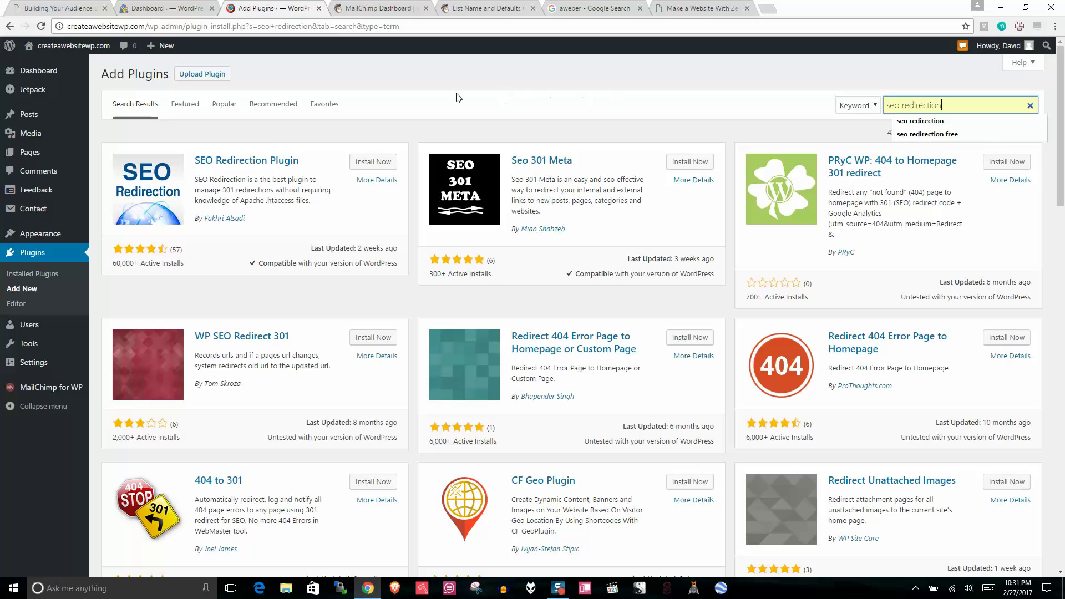
pyautogui.click(366, 163)
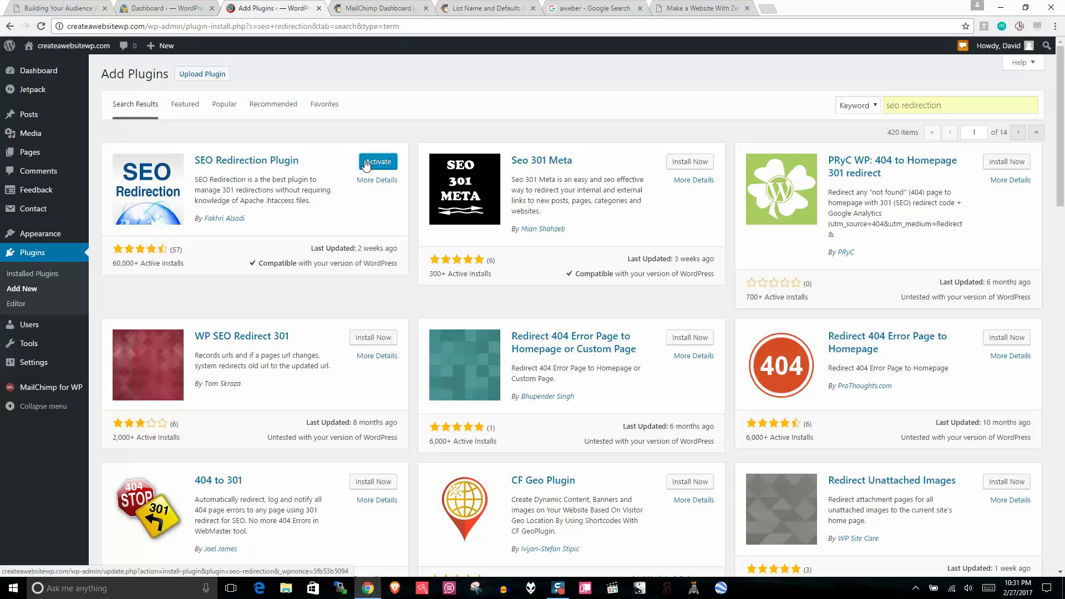
pyautogui.click(365, 163)
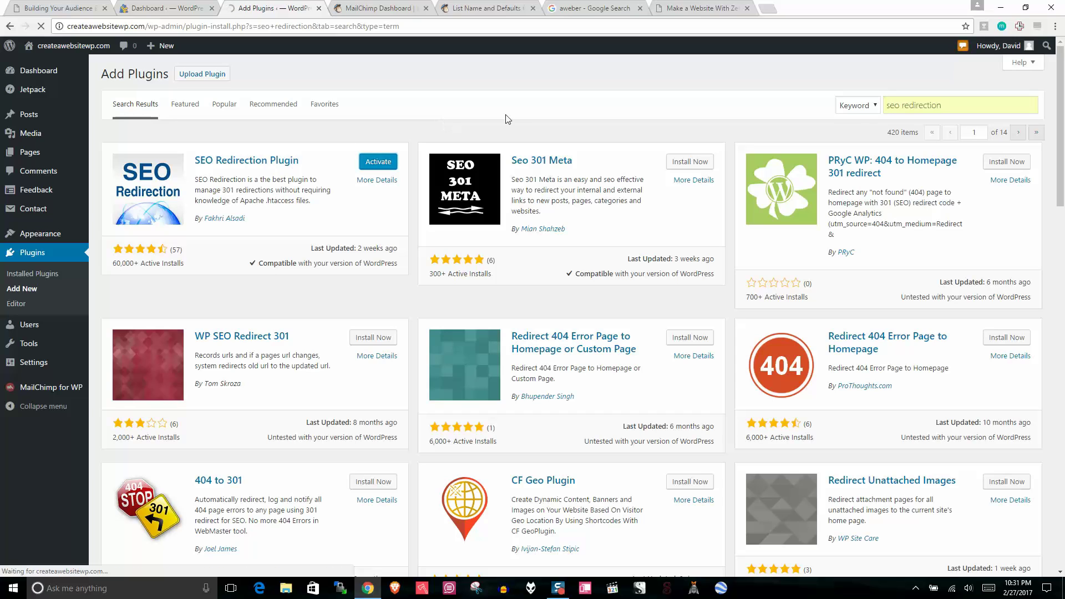
# Step: Open the SEO Redirection settings and start a new custom redirect
pyautogui.moveTo(53, 365)
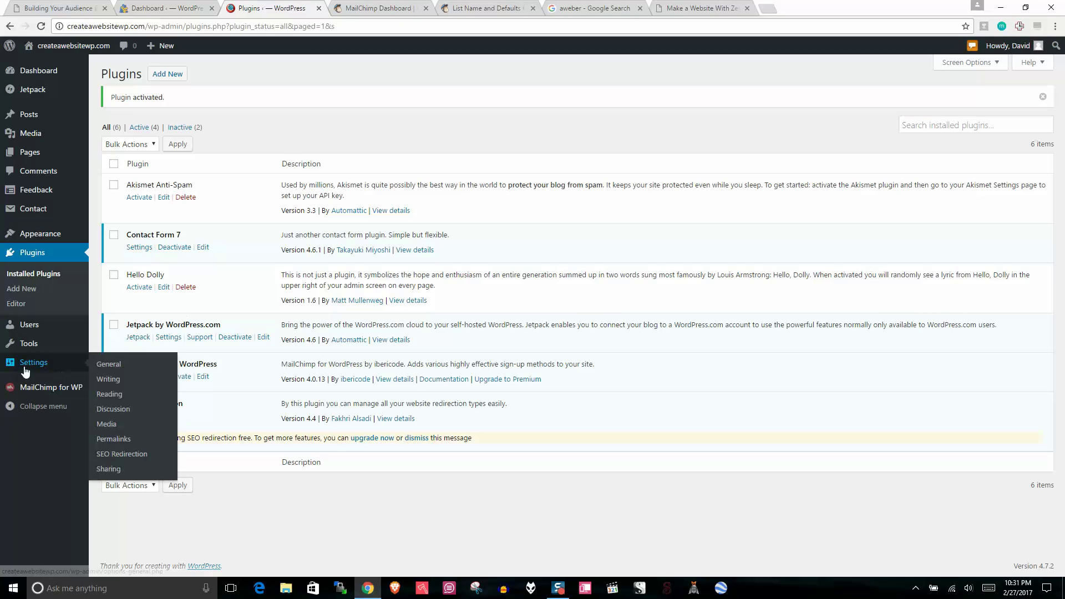
pyautogui.click(126, 458)
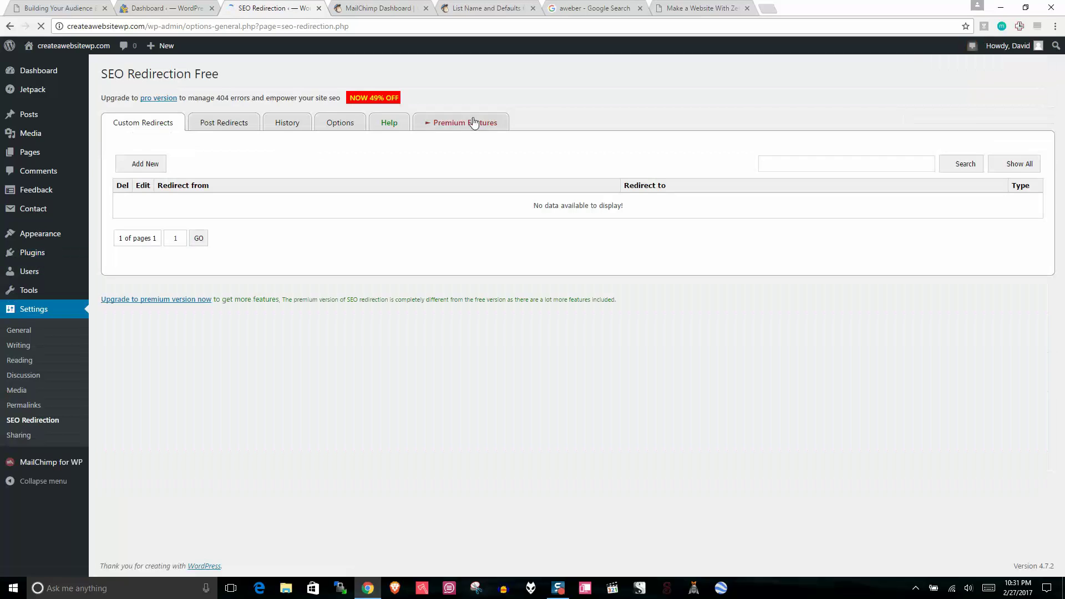
pyautogui.click(151, 166)
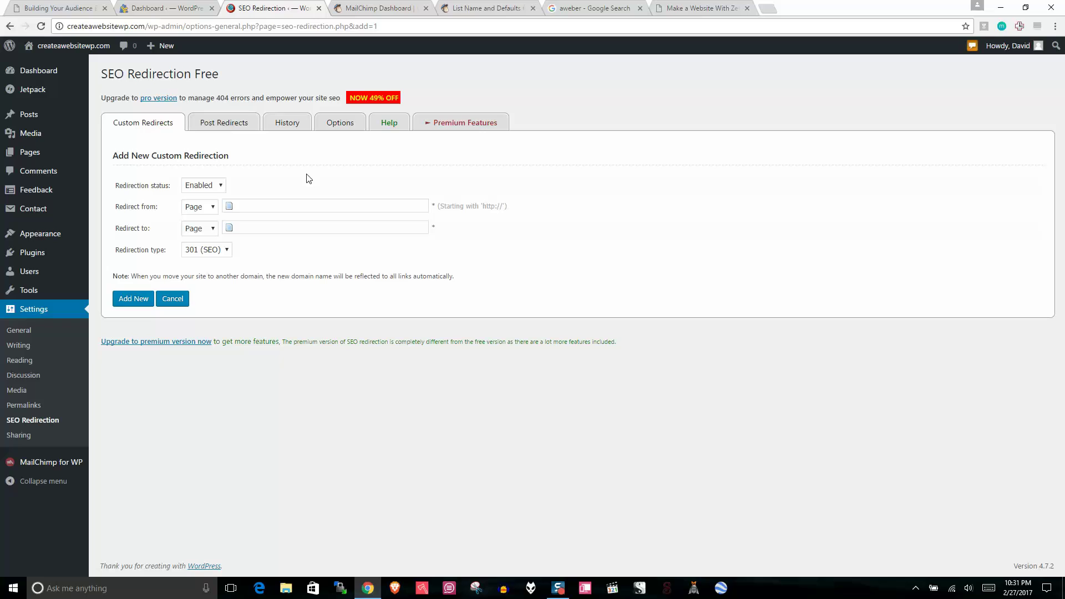
# Step: Set the redirect destination to the Elegant Themes affiliate link
pyautogui.click(249, 203)
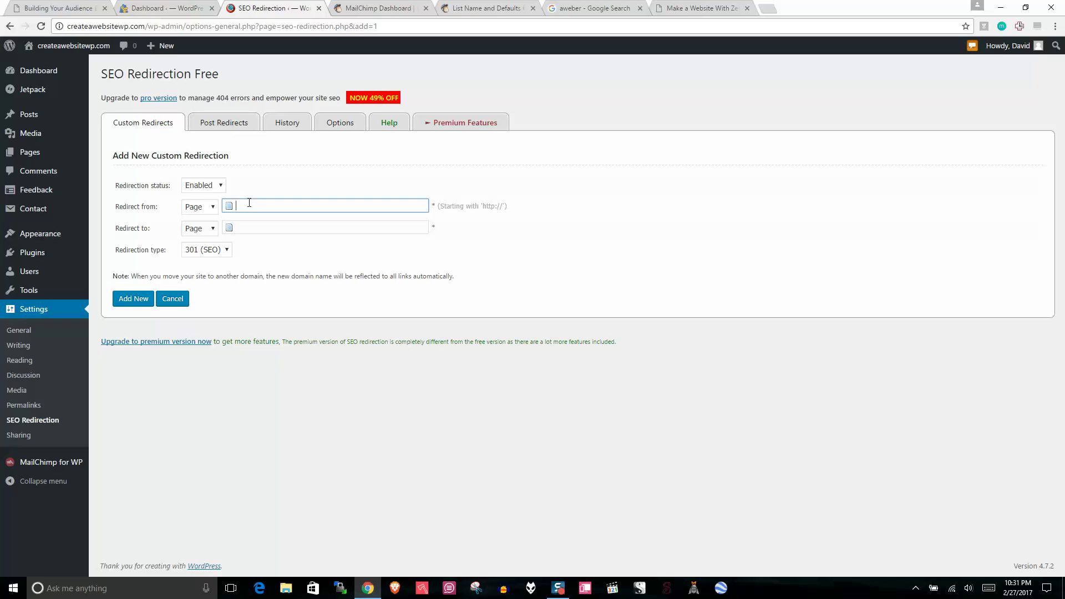
pyautogui.click(259, 228)
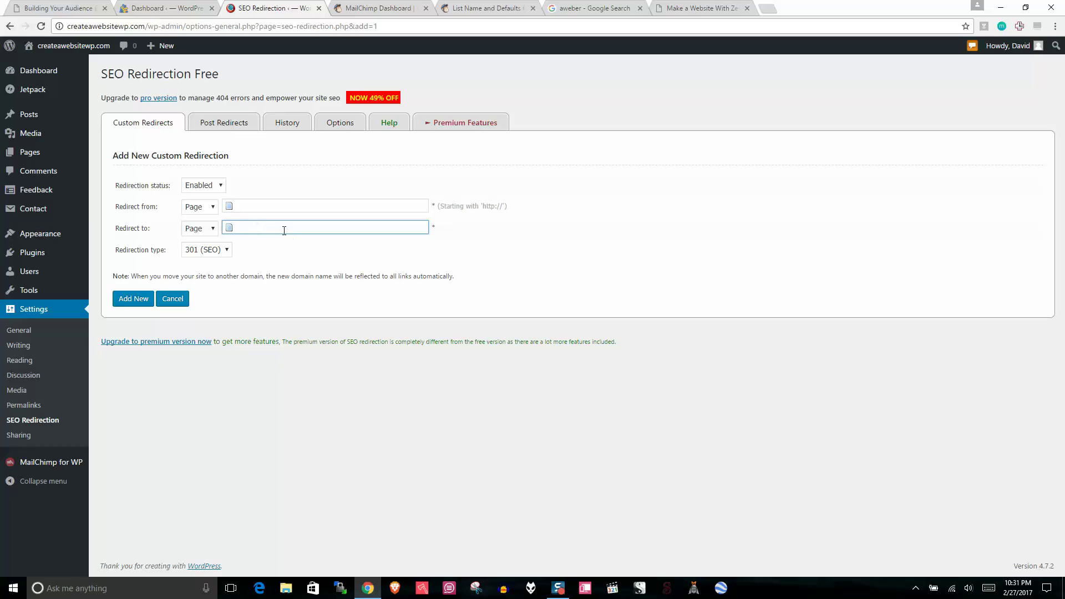
pyautogui.moveTo(150, 227); pyautogui.dragTo(114, 228)
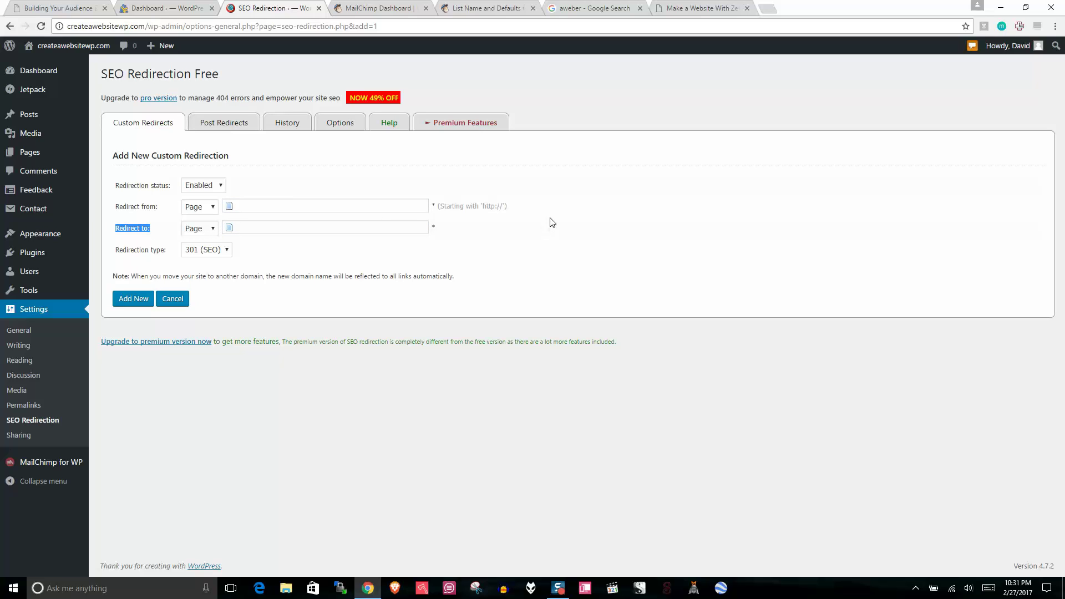
pyautogui.click(262, 228)
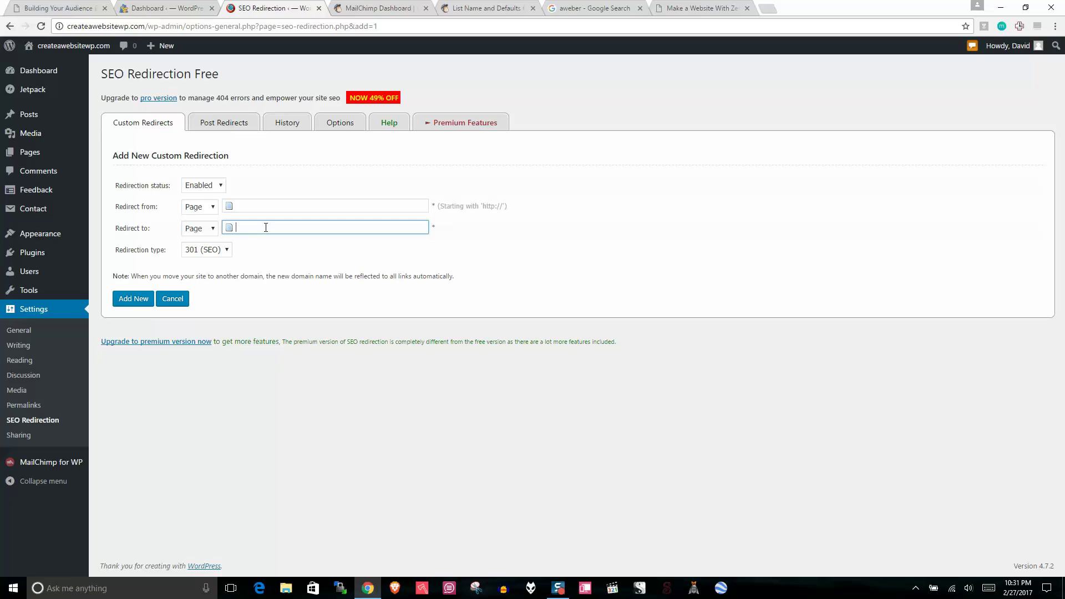
pyautogui.click(338, 227)
pyautogui.click(303, 206)
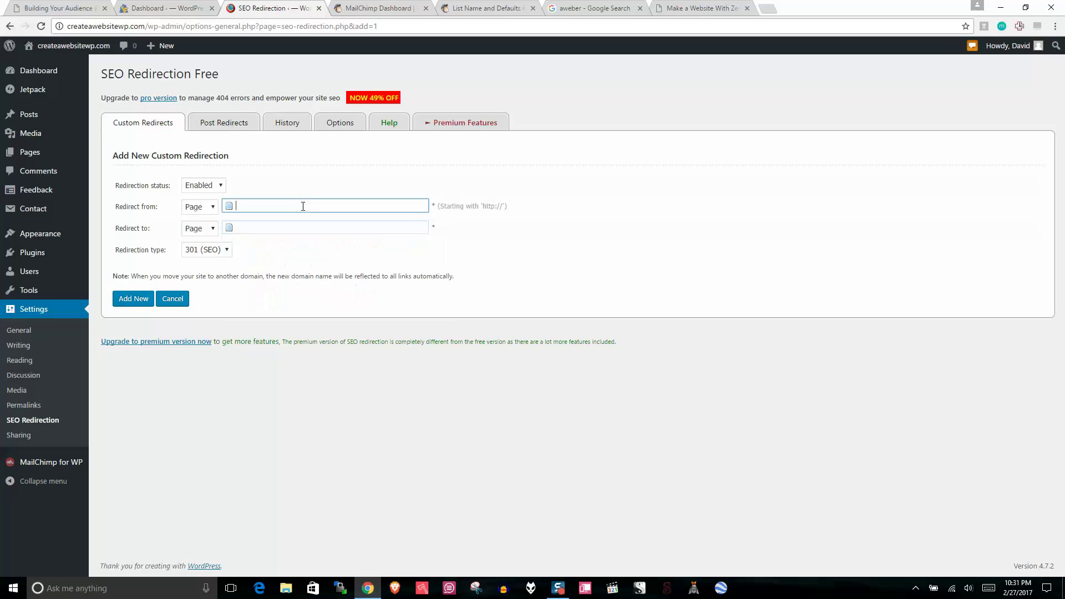
pyautogui.click(300, 227)
pyautogui.click(300, 227)
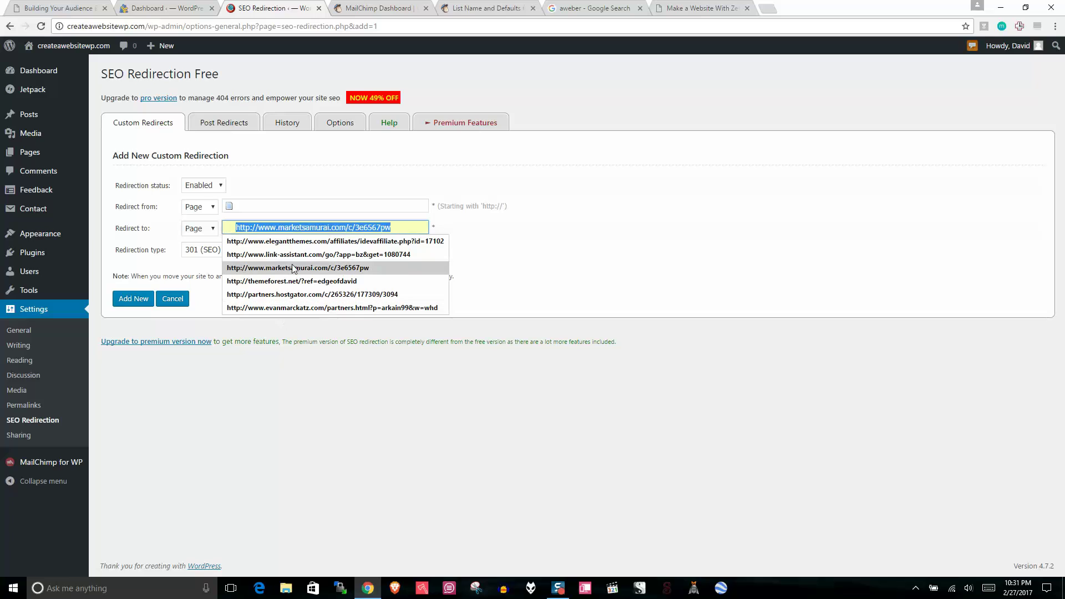
pyautogui.click(294, 244)
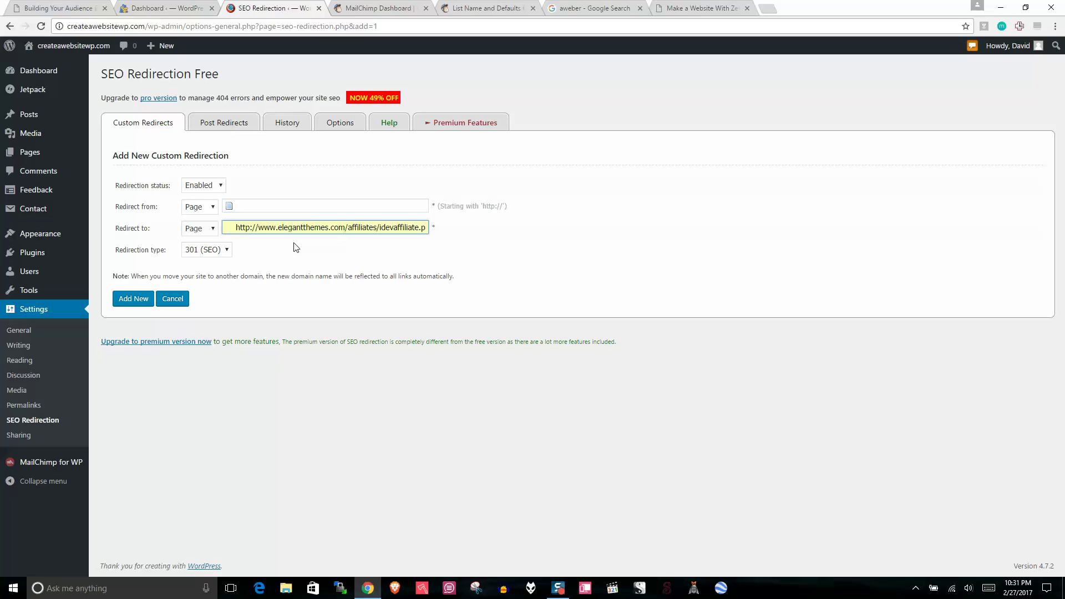
# Step: Make /visit/elegantthemes the redirect-from address and save the 301 redirect
pyautogui.click(276, 206)
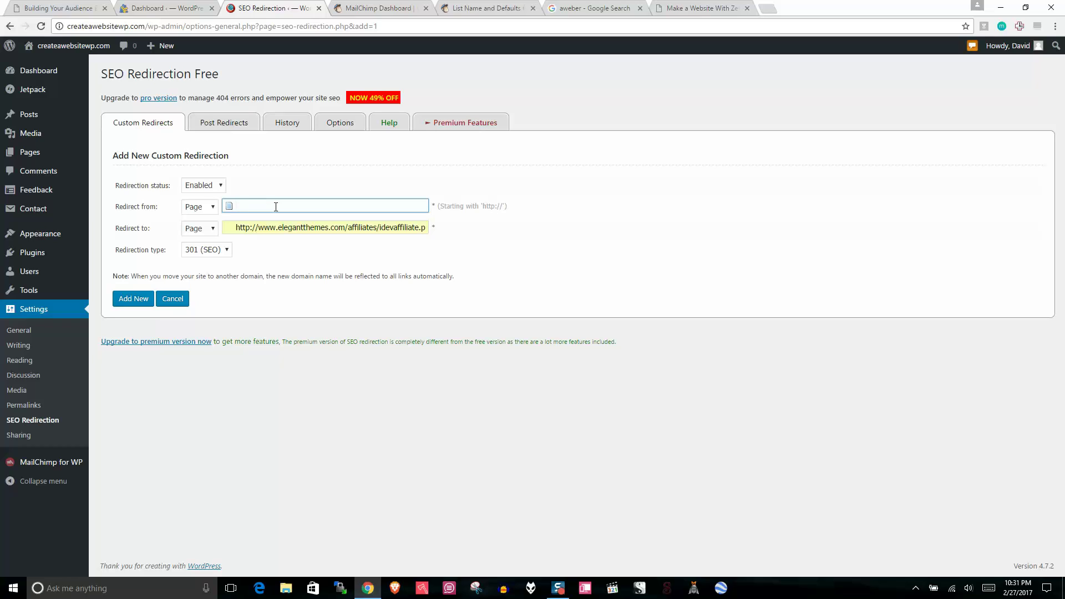
pyautogui.write('createawebsitewp.com')
pyautogui.write('/visit/elegantthemes')
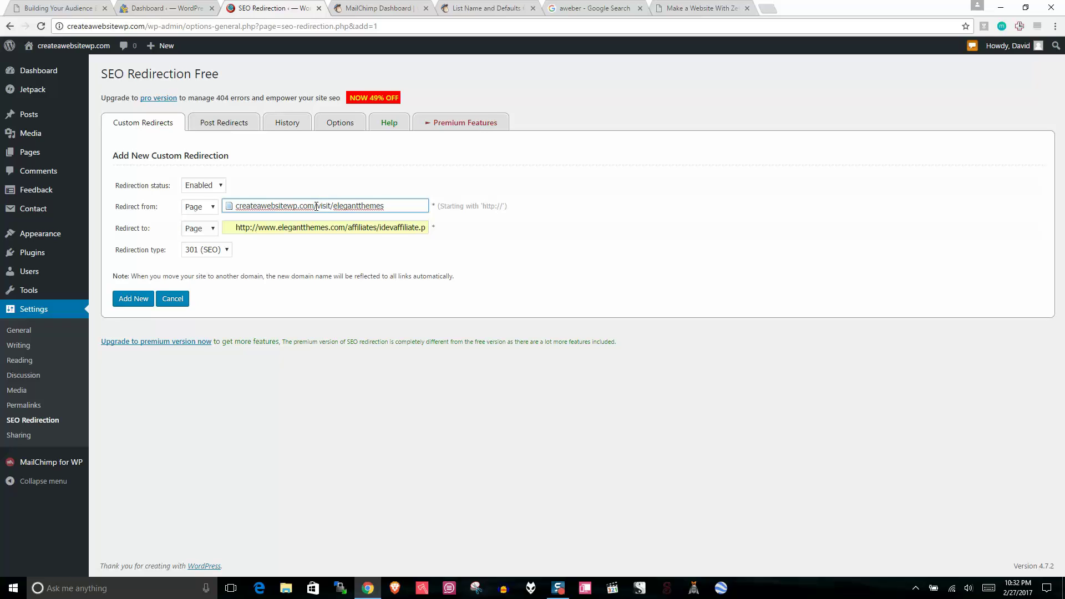
pyautogui.click(327, 205)
pyautogui.moveTo(330, 205); pyautogui.dragTo(318, 204)
pyautogui.click(310, 197)
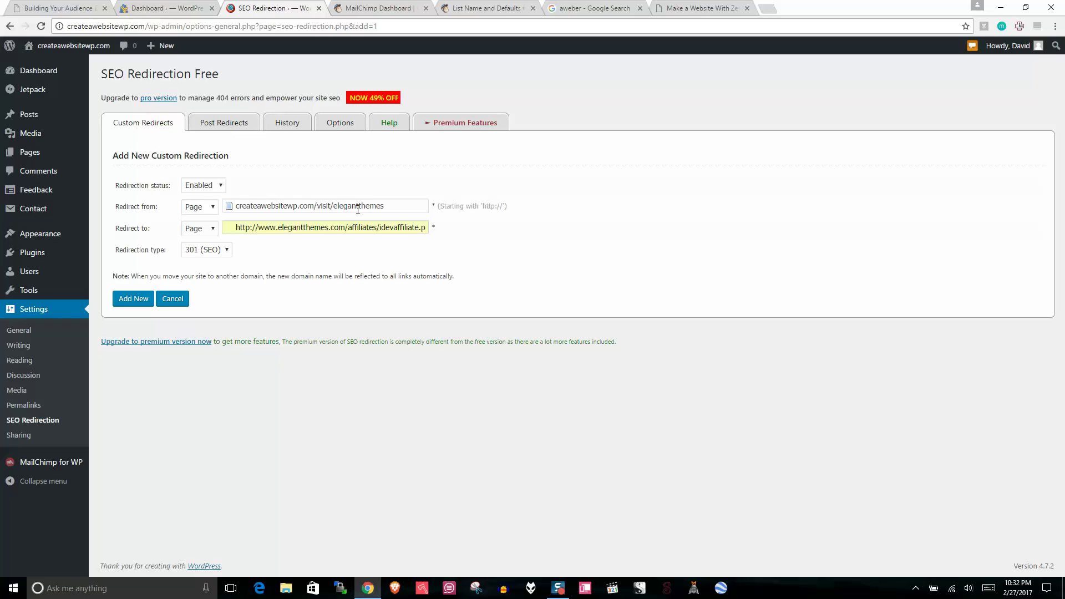
pyautogui.moveTo(392, 208); pyautogui.dragTo(318, 208)
pyautogui.click(323, 205)
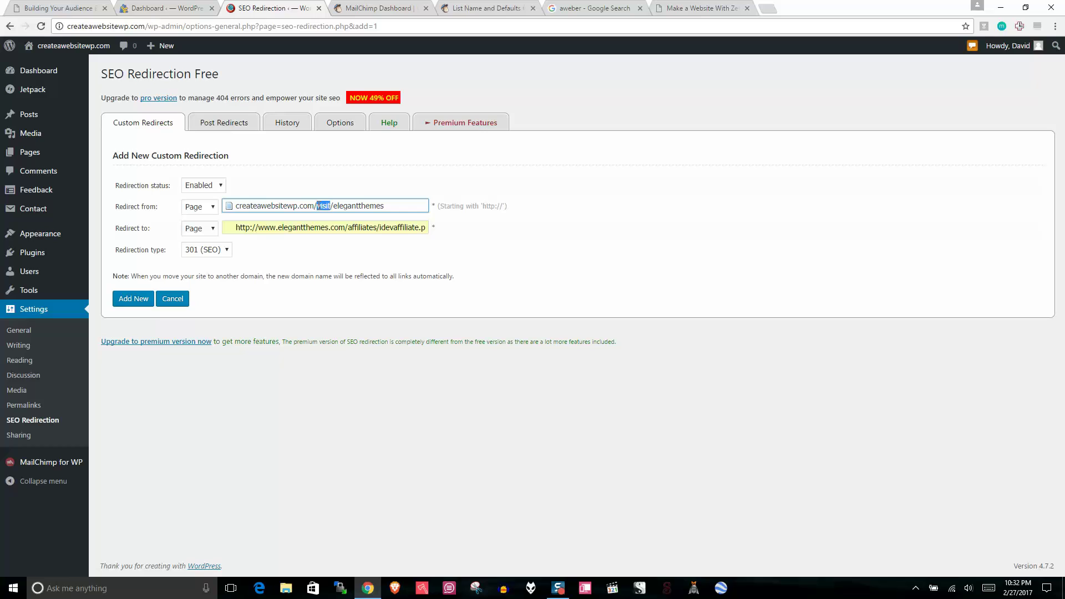
pyautogui.click(321, 266)
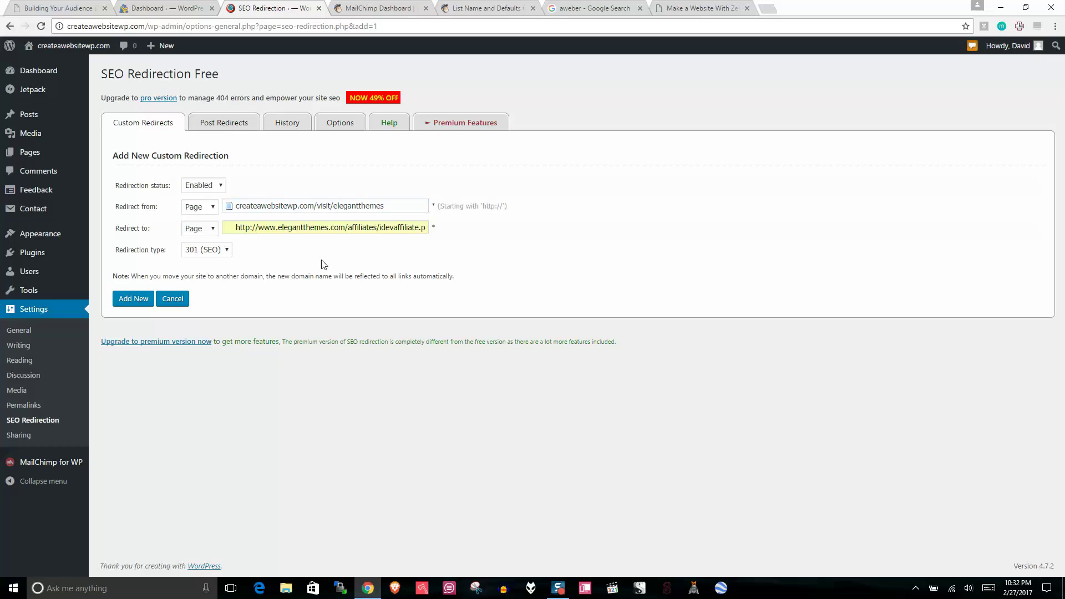
pyautogui.click(133, 304)
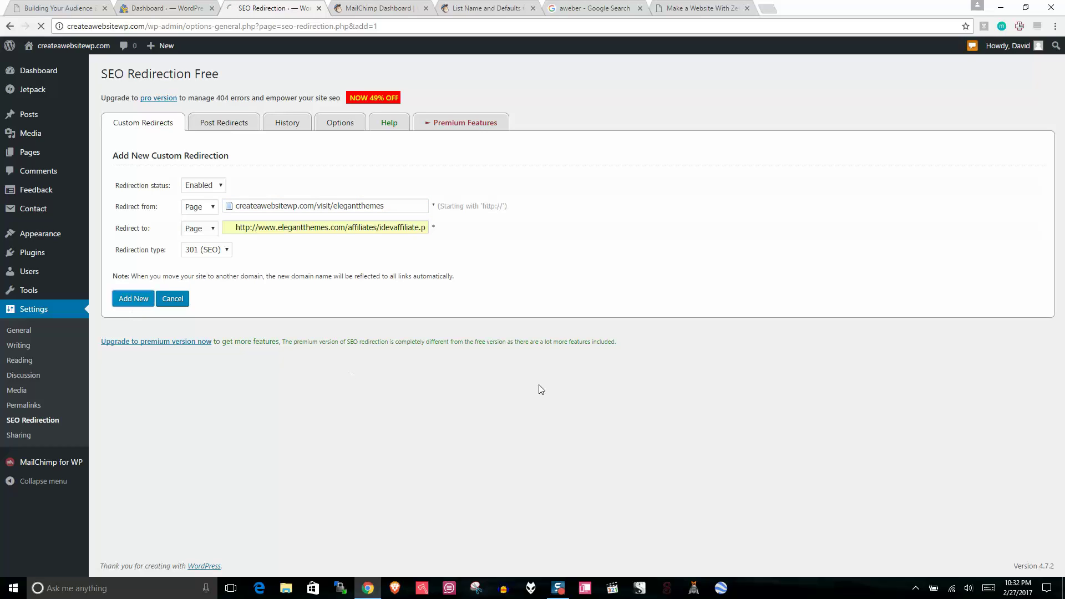
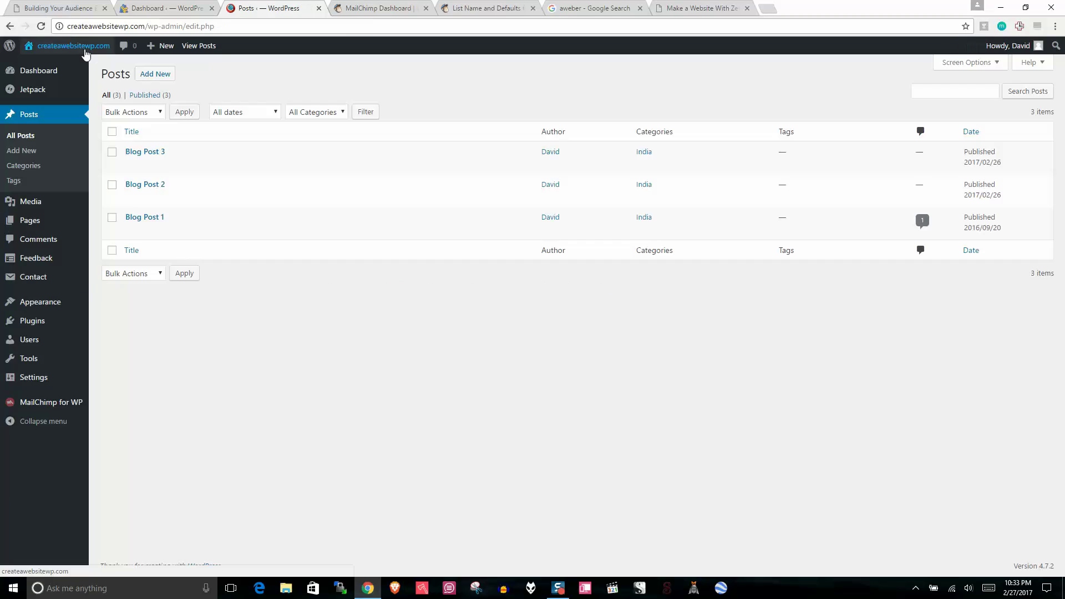
# Step: Open the live Travel Forever site in a new tab and scroll down its homepage
pyautogui.rightClick(83, 46)
pyautogui.click(111, 50)
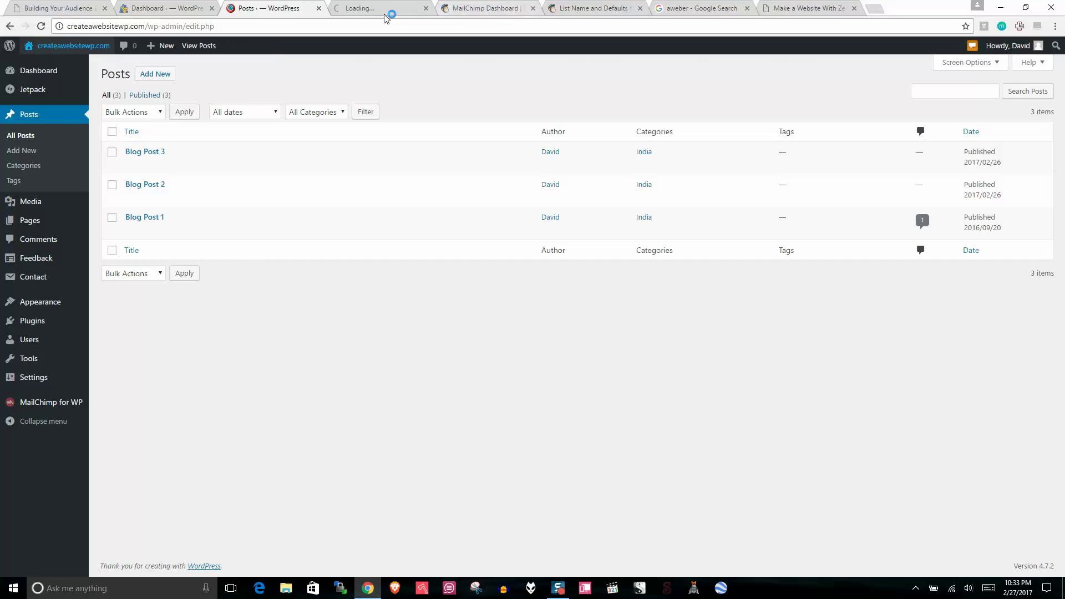
pyautogui.click(349, 6)
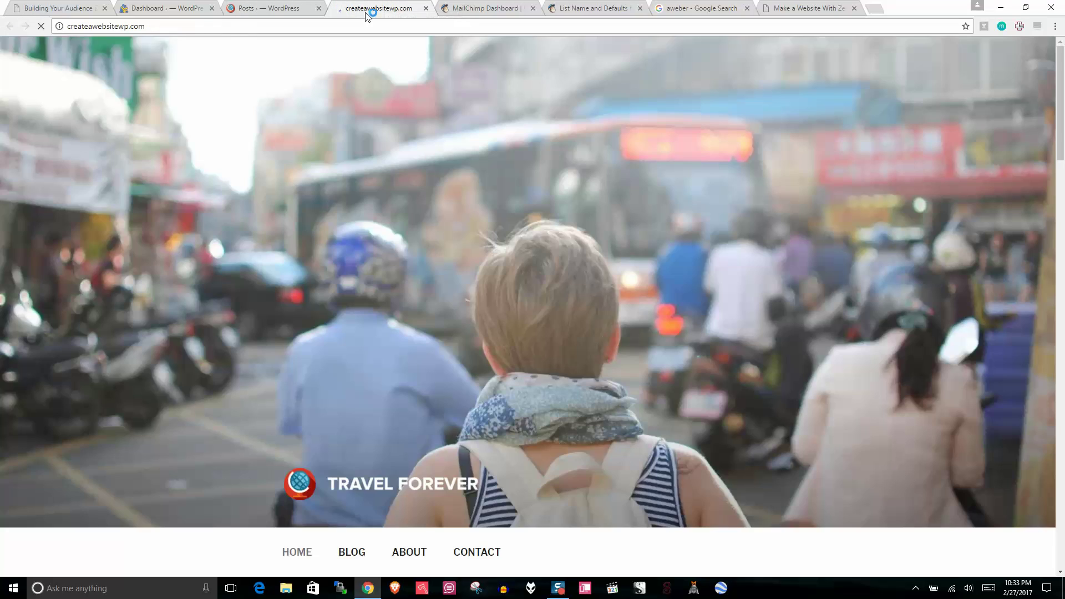
pyautogui.scroll(-4, 1063, 165)
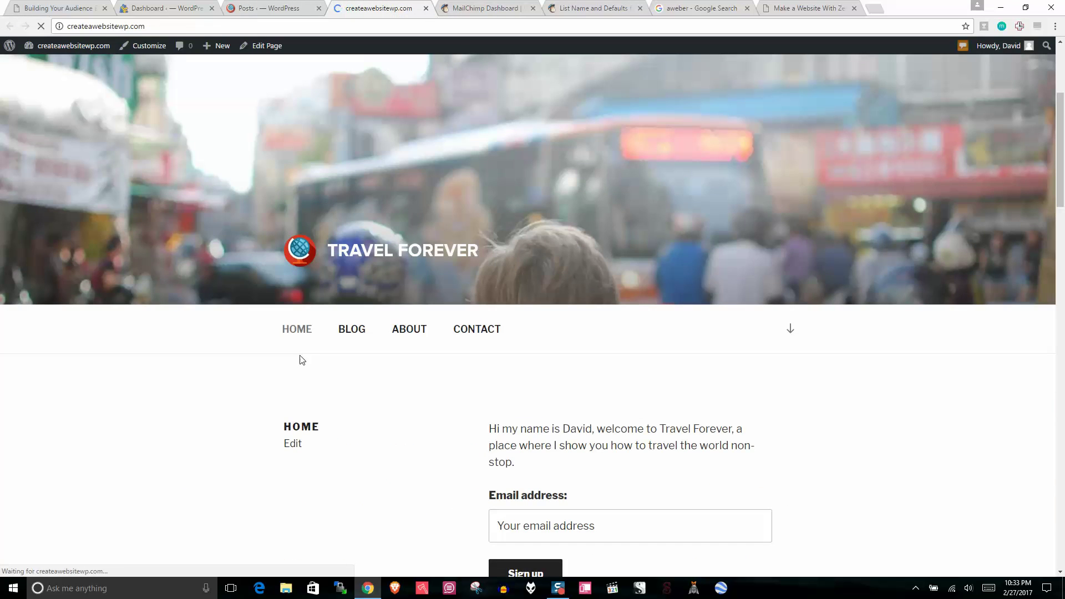
pyautogui.moveTo(1063, 172); pyautogui.dragTo(1060, 514)
# Step: In Customizer Theme Options, add a PRODUCTS I LOVE page as Front Page Section 2 and publish
pyautogui.click(142, 48)
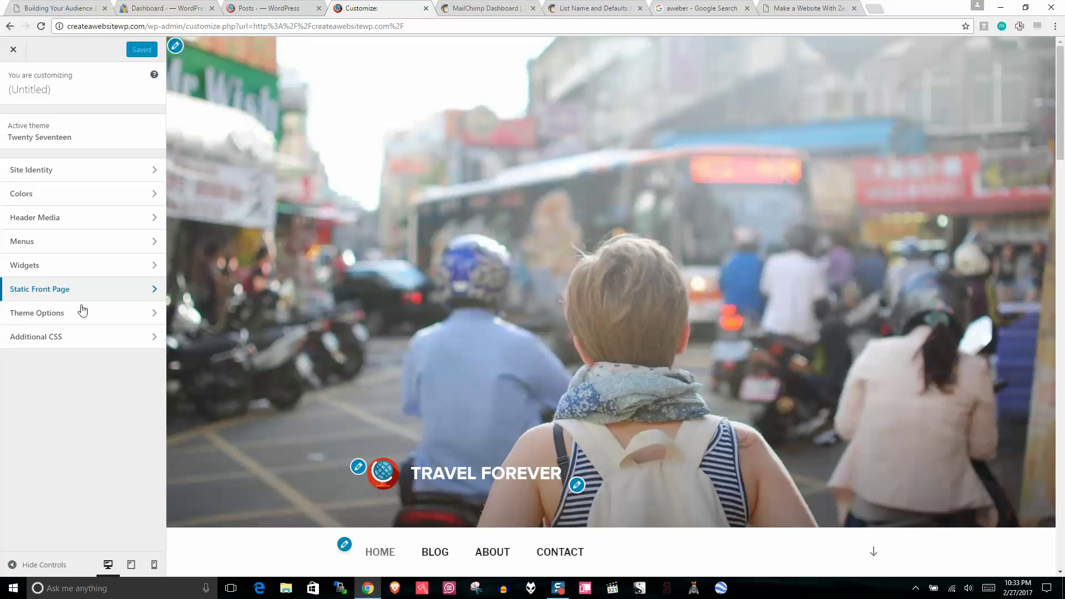
pyautogui.click(81, 312)
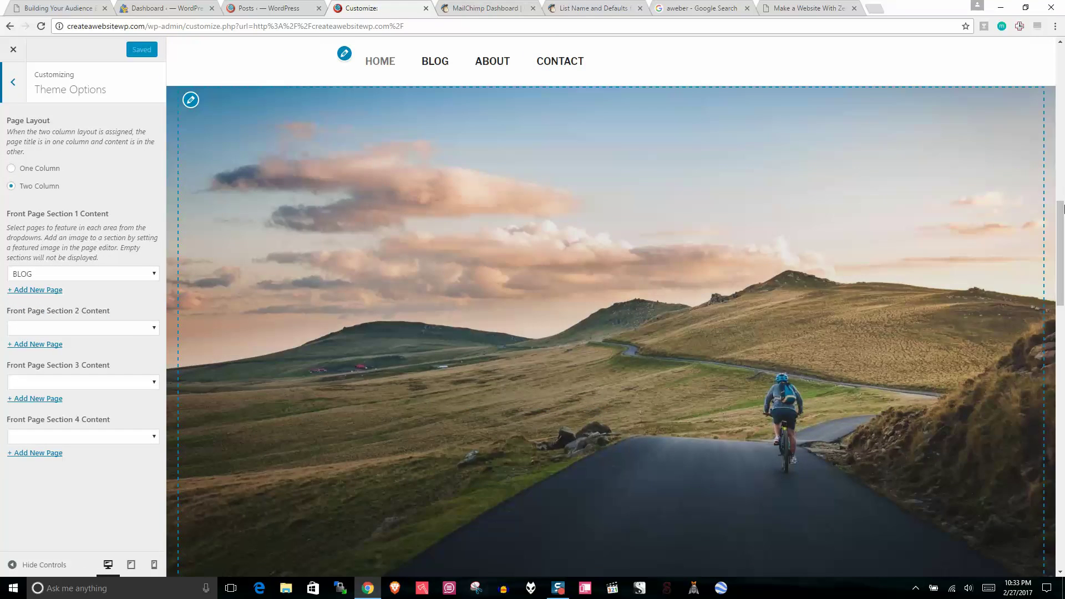
pyautogui.moveTo(1063, 210); pyautogui.dragTo(1064, 444)
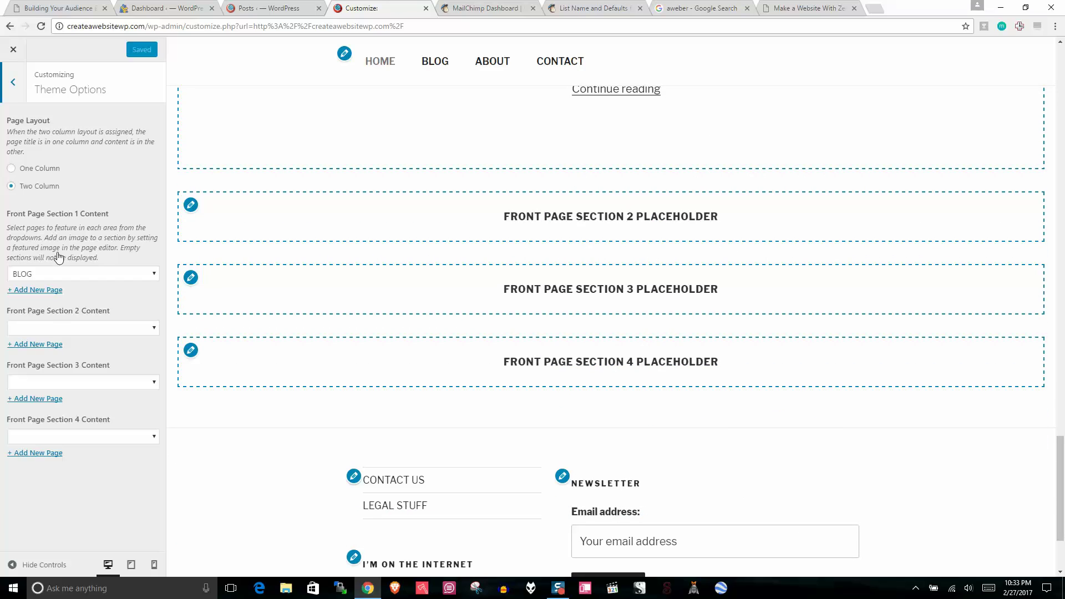
pyautogui.click(54, 346)
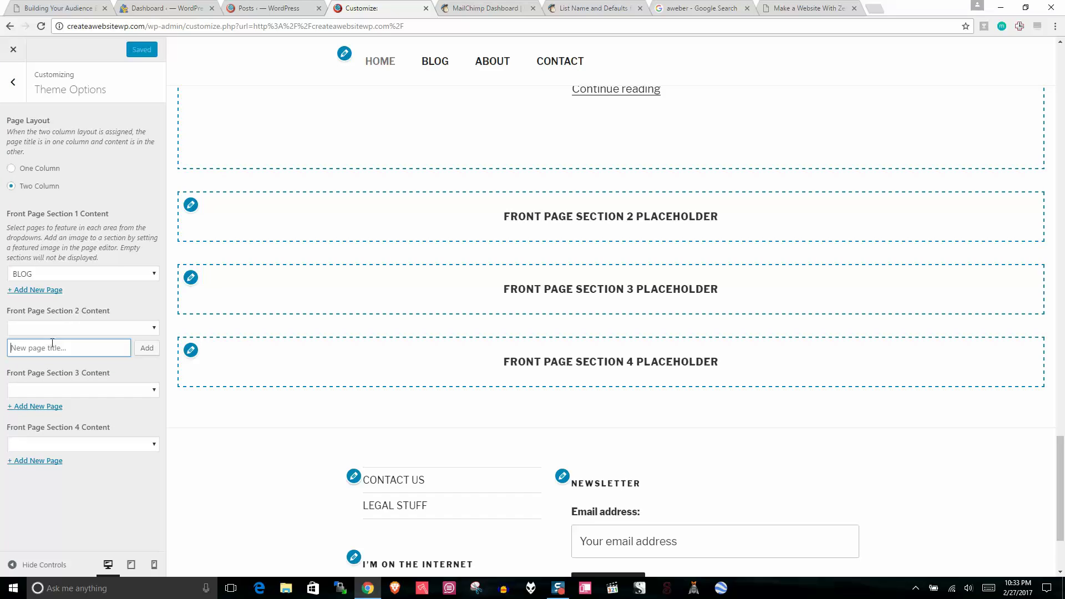
pyautogui.write('PRODUCTS I LOVE')
pyautogui.click(141, 349)
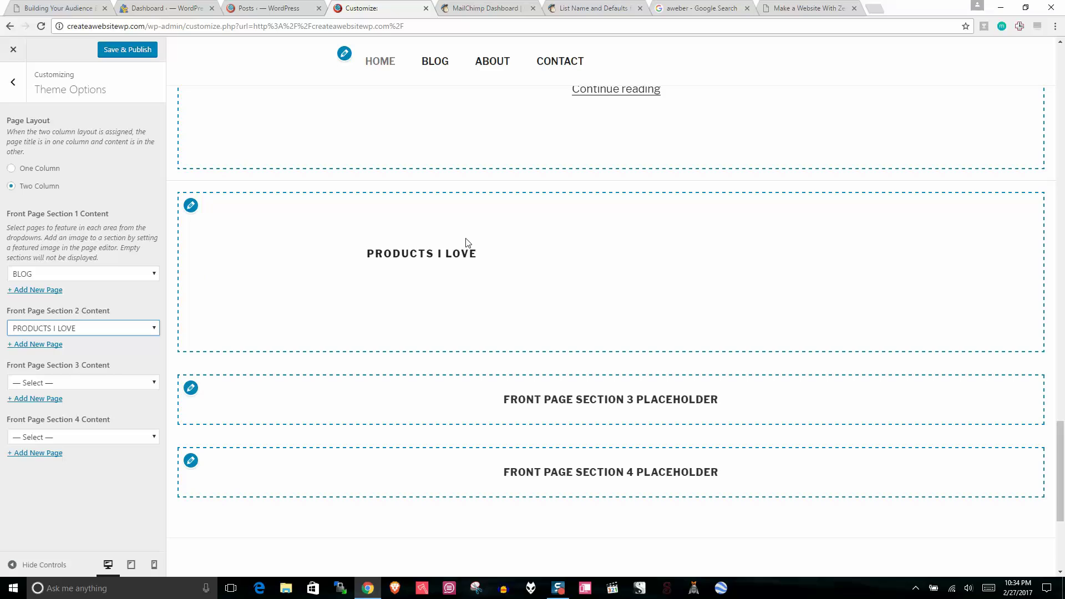
pyautogui.click(118, 51)
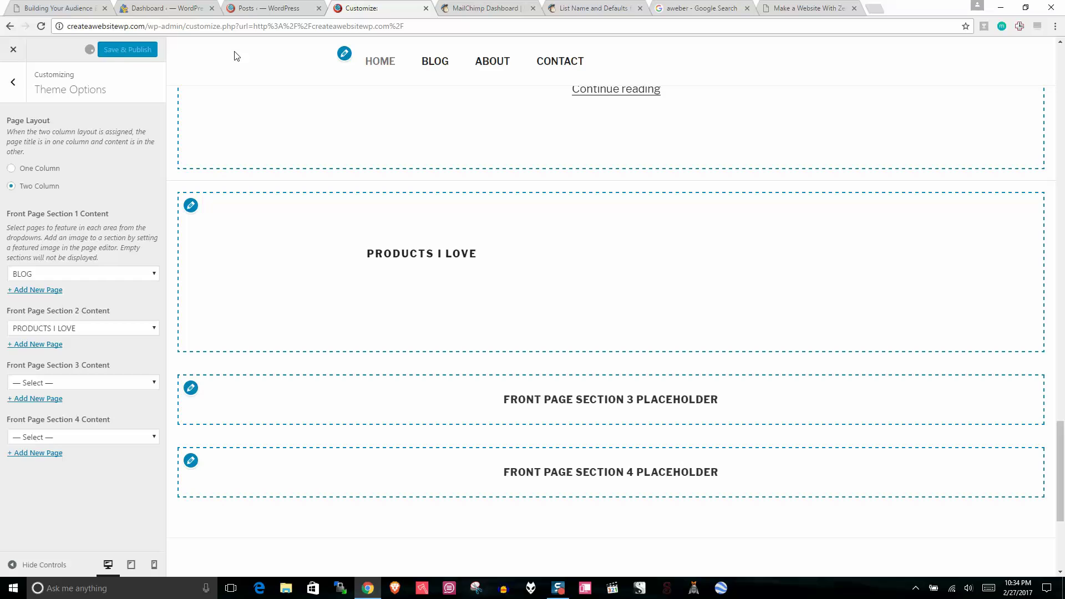
# Step: Open the PRODUCTS I LOVE page for editing from the All Pages list
pyautogui.click(275, 8)
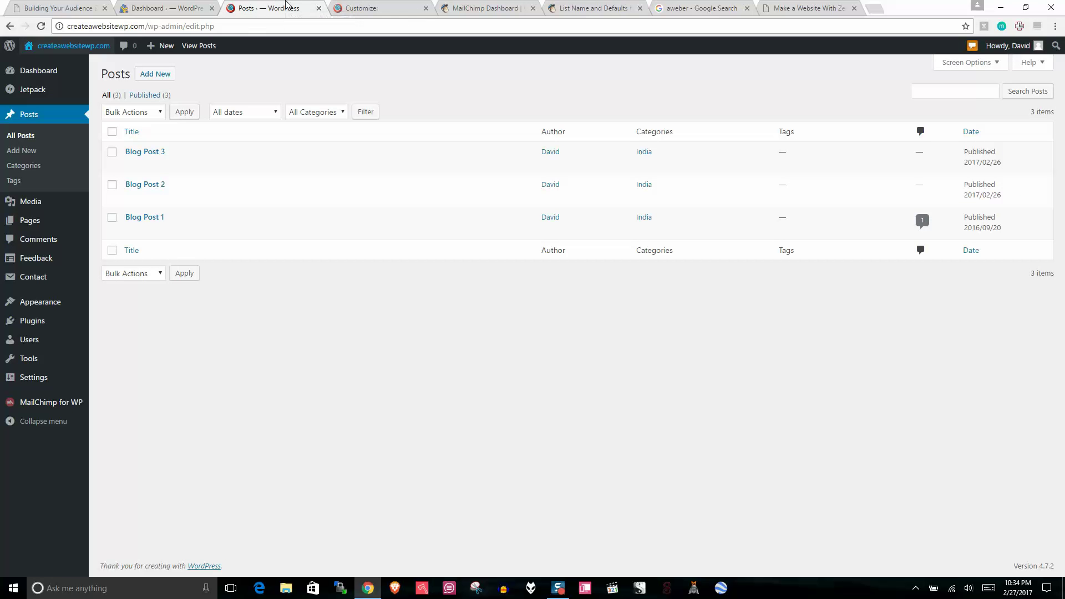
pyautogui.click(34, 223)
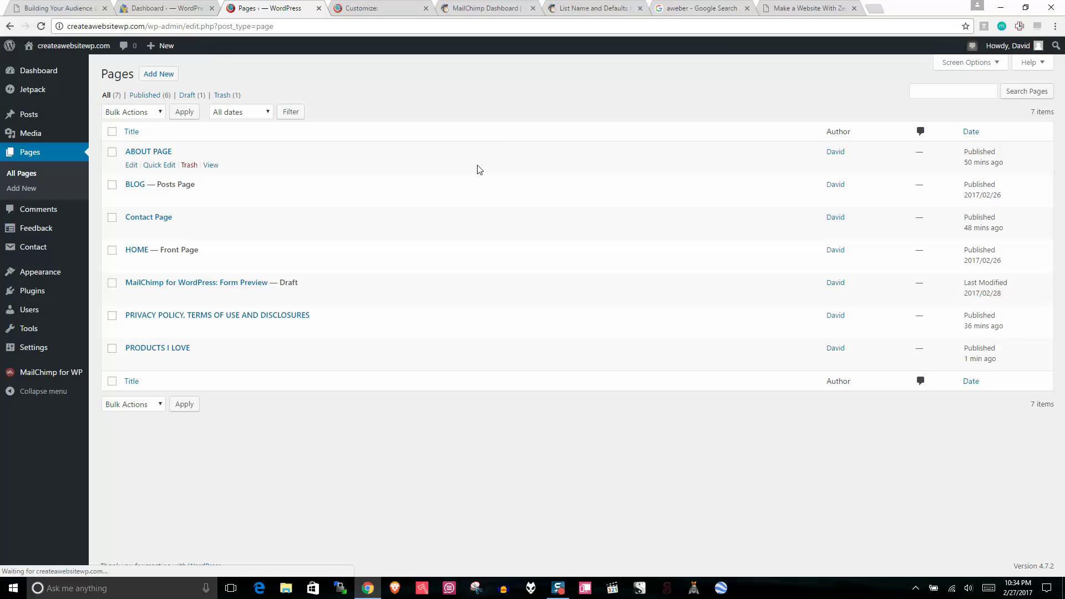
pyautogui.click(165, 349)
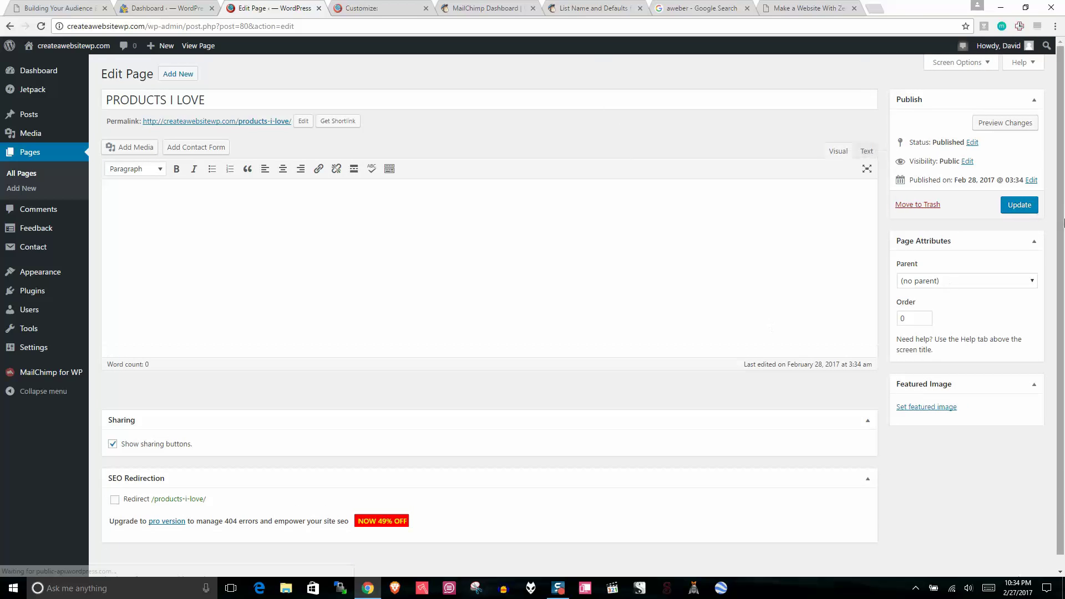
pyautogui.scroll(-1, 896, 353)
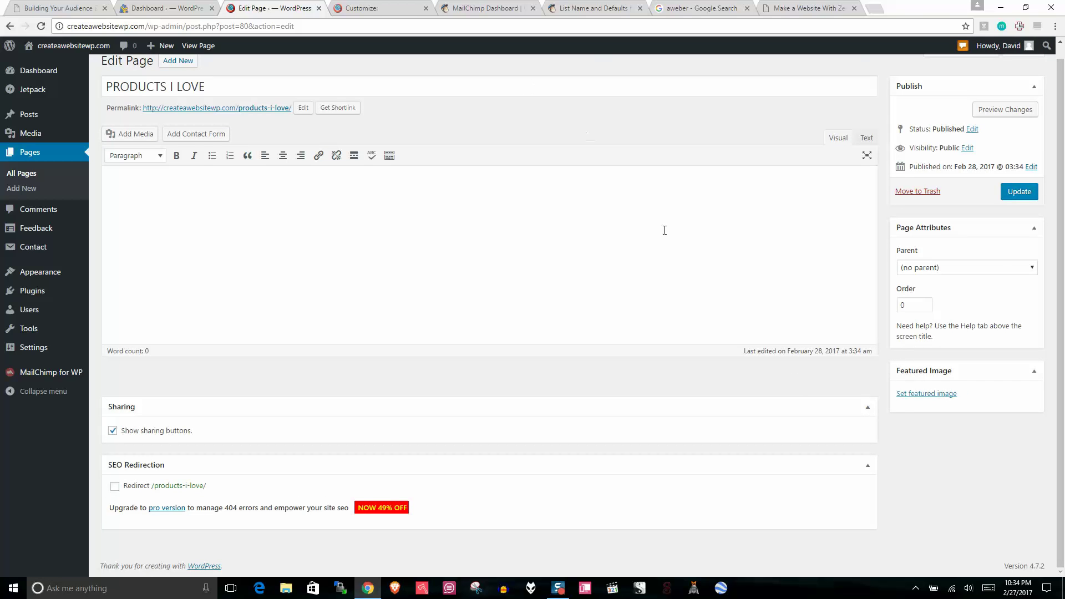
# Step: Upload maps.jpg from the desktop and set it as the page's featured image
pyautogui.click(925, 393)
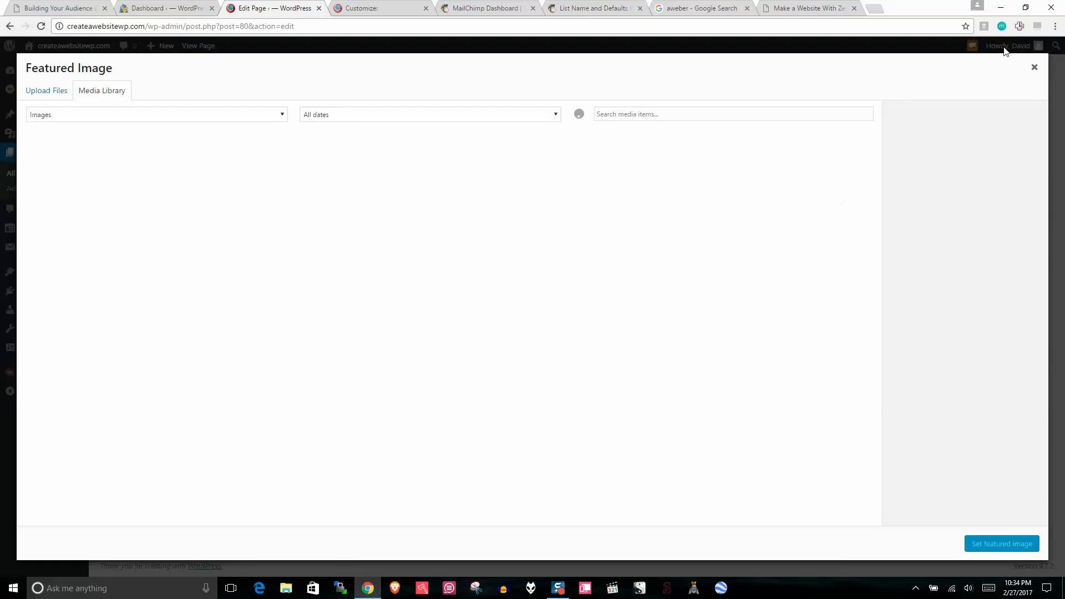
pyautogui.click(1026, 7)
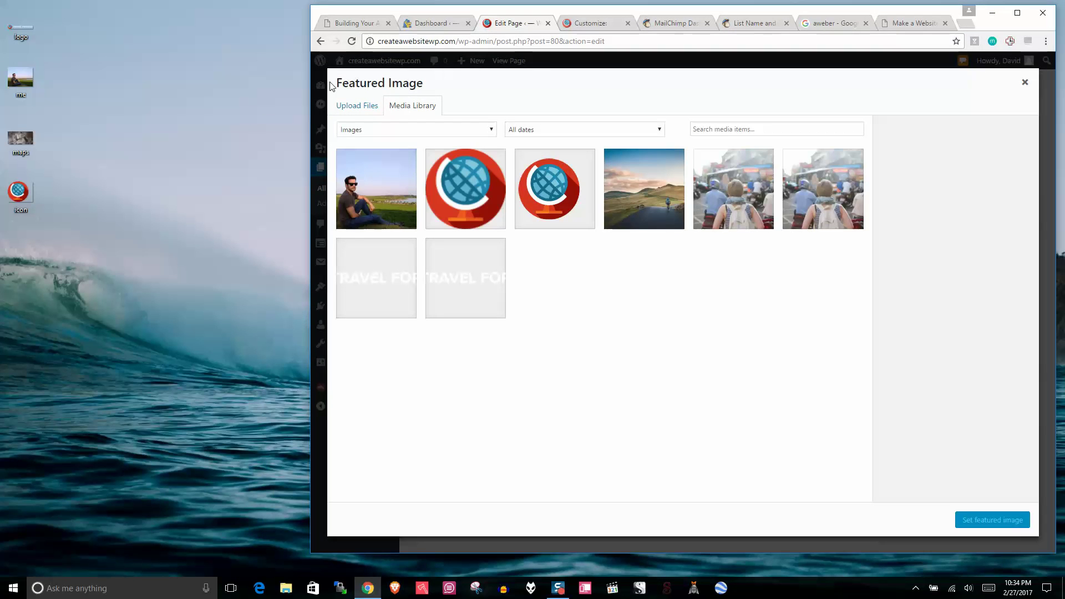
pyautogui.moveTo(21, 139); pyautogui.dragTo(567, 307)
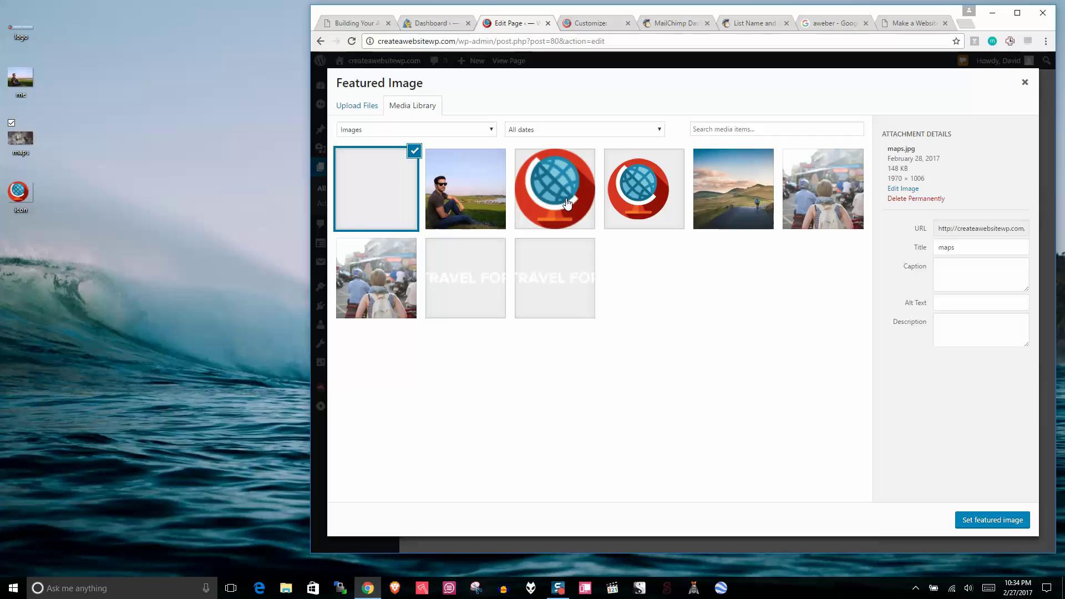
pyautogui.click(977, 521)
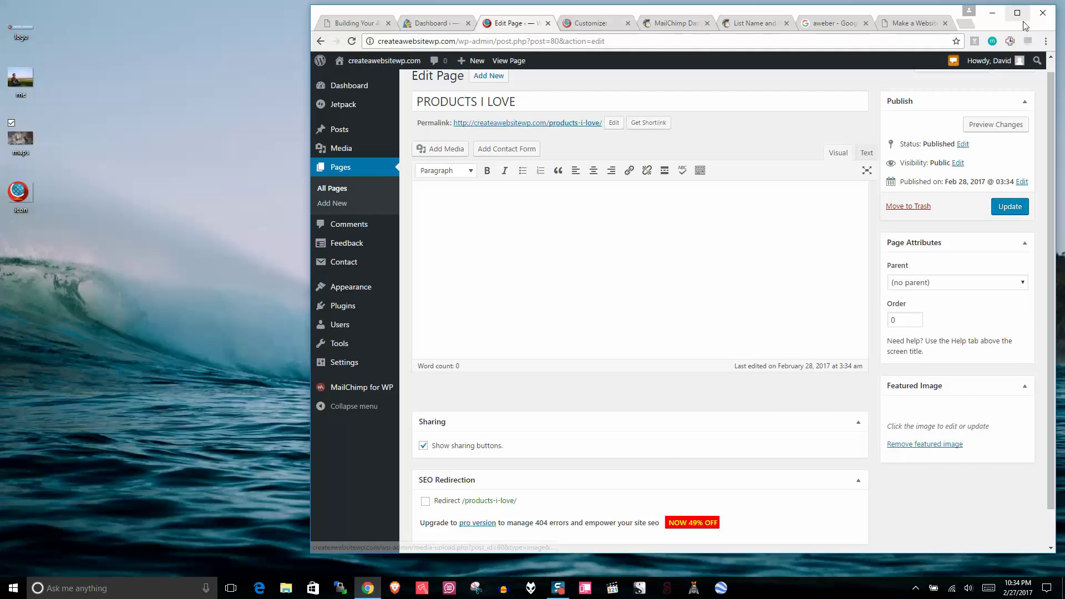
pyautogui.click(1017, 12)
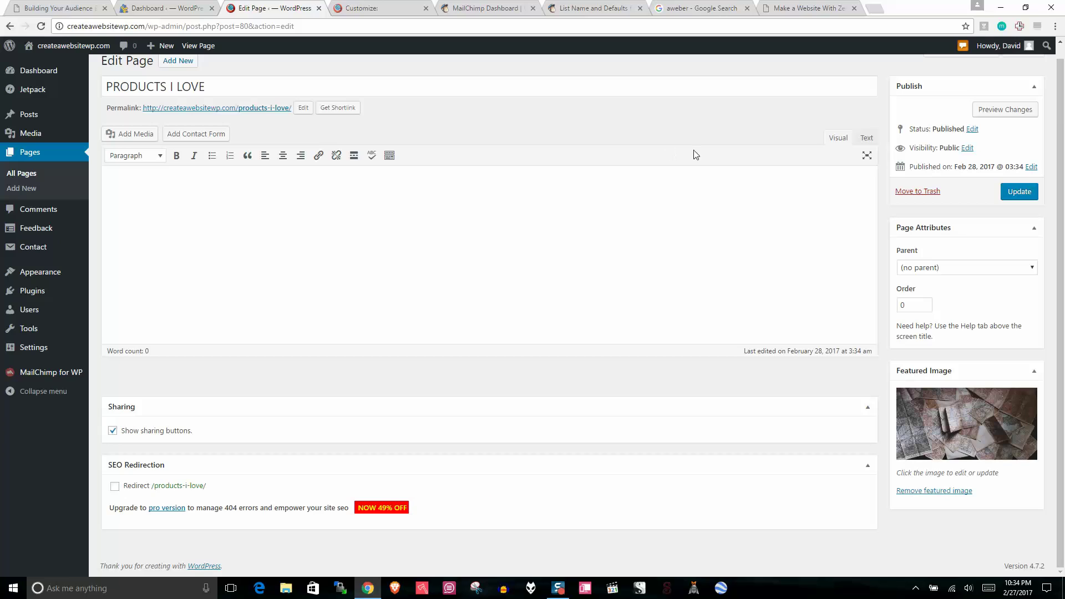
pyautogui.scroll(1, 1064, 108)
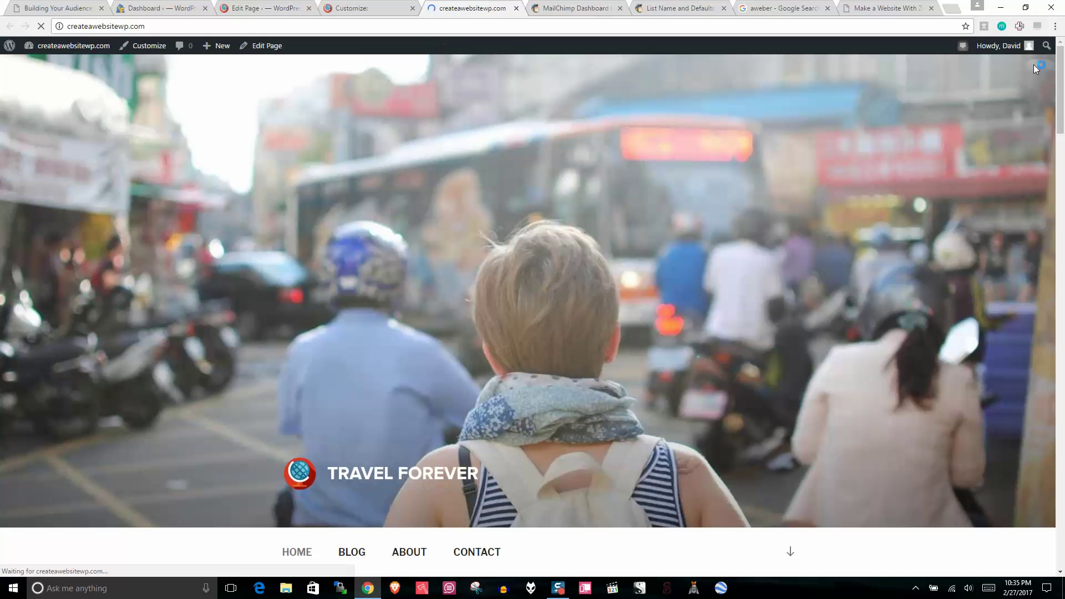
# Step: Scroll the live front page to the PRODUCTS I LOVE map banner, then return to All Pages
pyautogui.moveTo(1064, 90); pyautogui.dragTo(1064, 165)
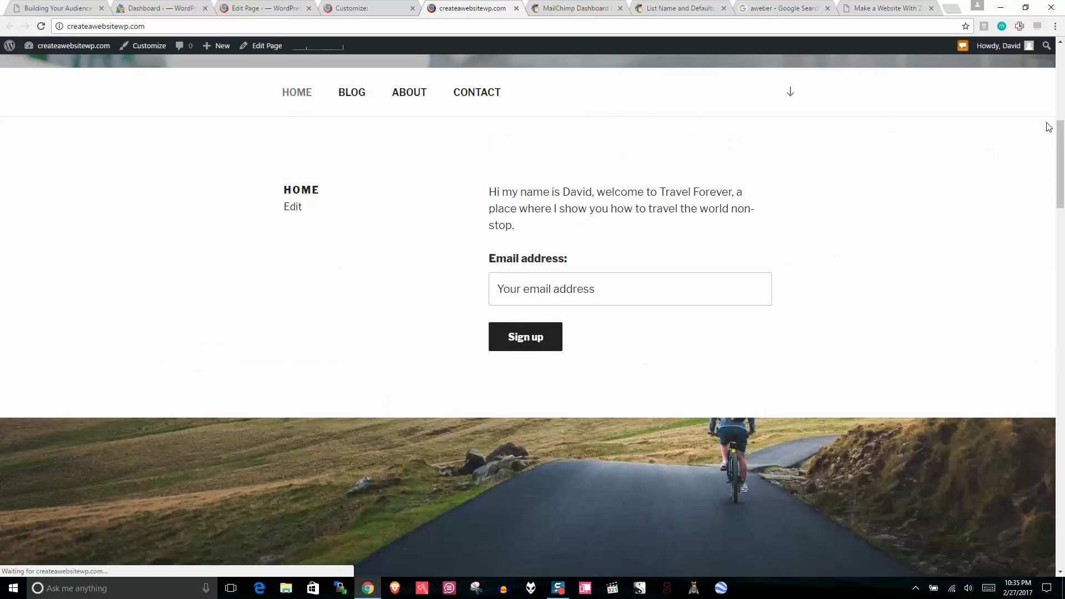
pyautogui.moveTo(1060, 128); pyautogui.dragTo(1025, 493)
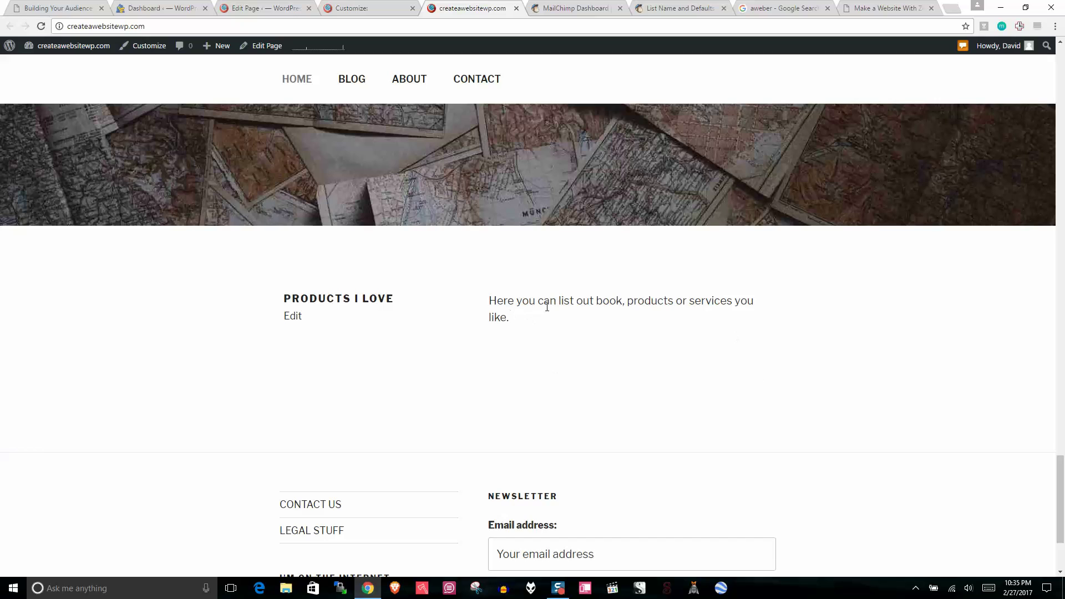
pyautogui.moveTo(1059, 466); pyautogui.dragTo(1060, 470)
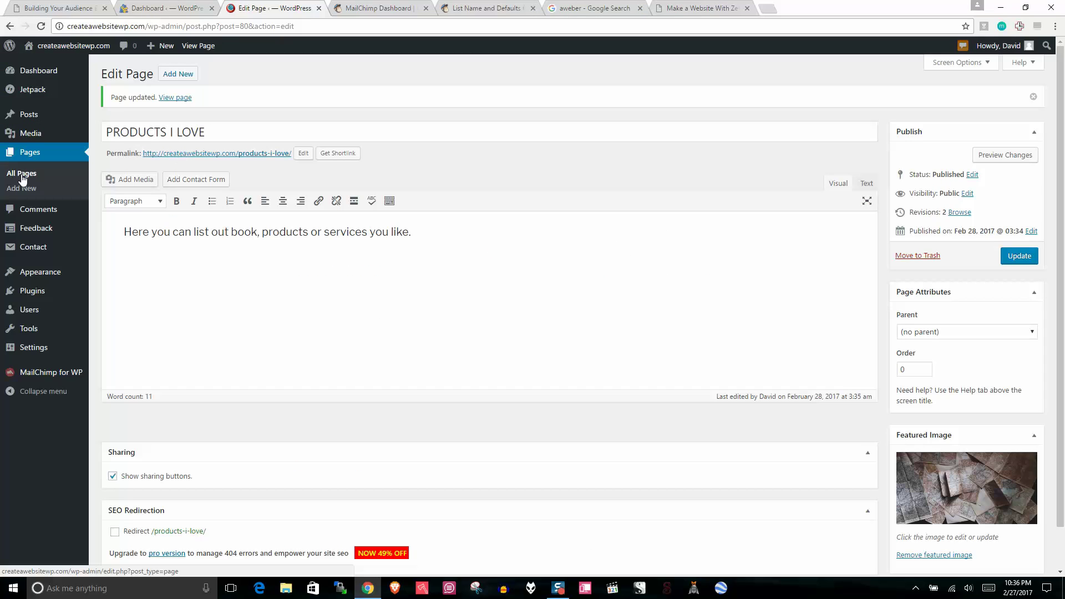
pyautogui.click(22, 177)
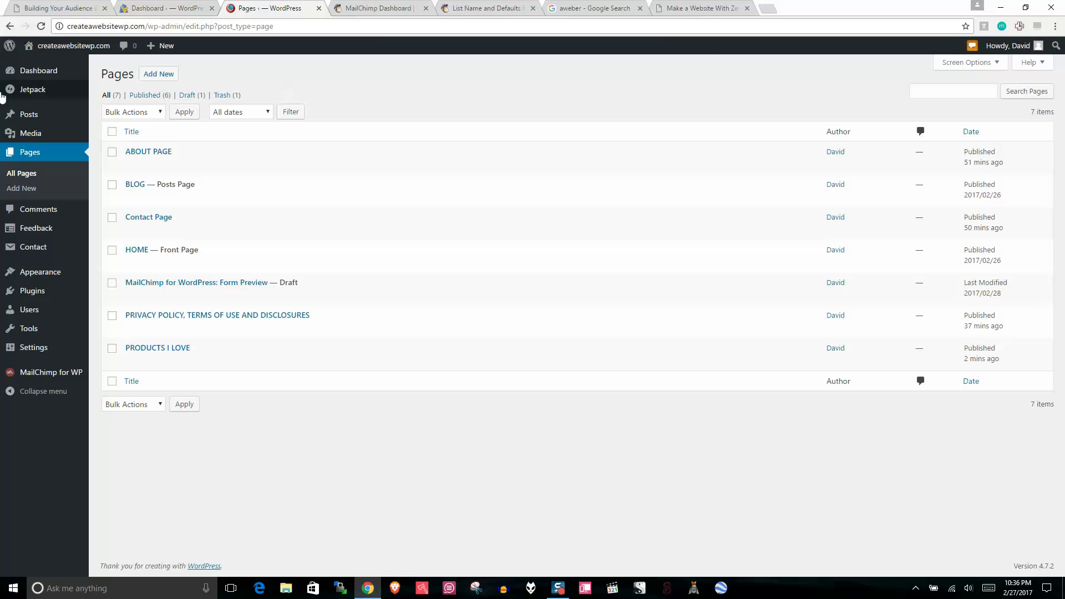
# Step: Search Plugins > Add New for WooCommerce, then install and activate it
pyautogui.click(32, 290)
pyautogui.click(168, 77)
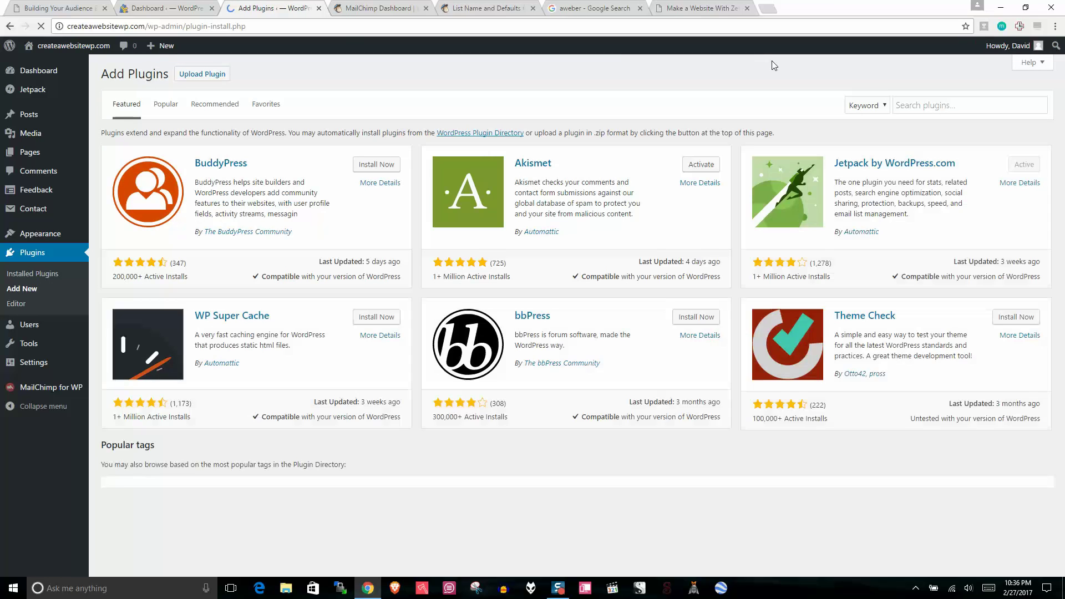
pyautogui.click(905, 105)
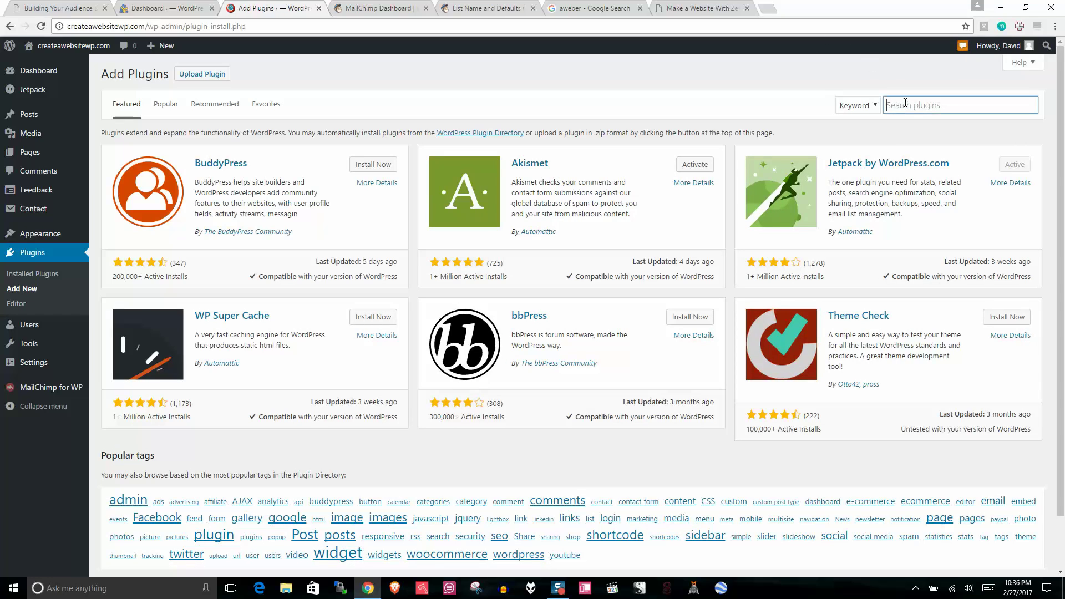
pyautogui.write('woo commerce')
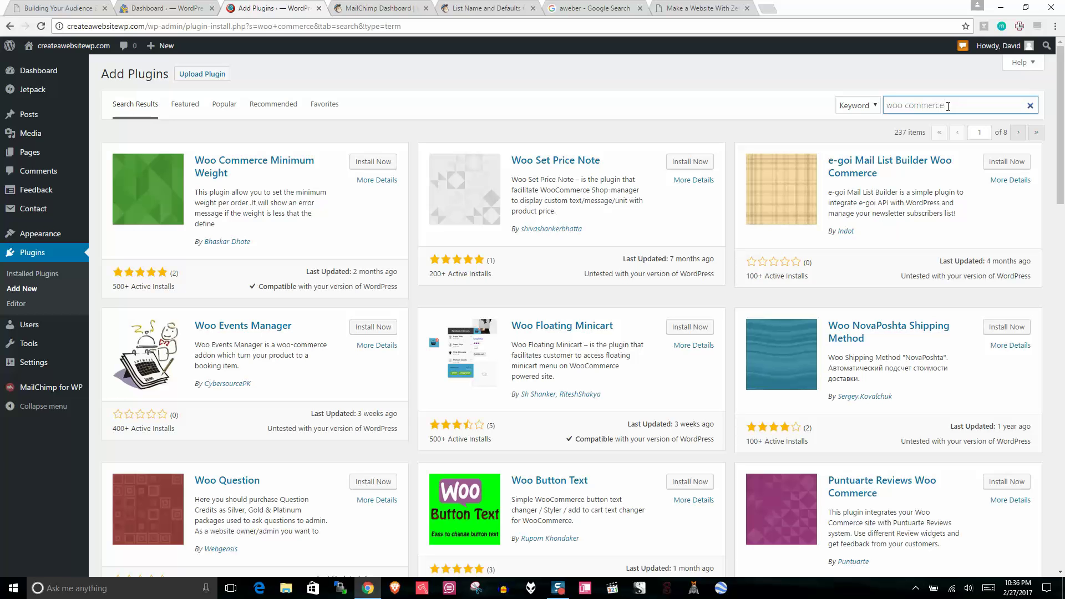
pyautogui.click(775, 9)
pyautogui.write('woo com')
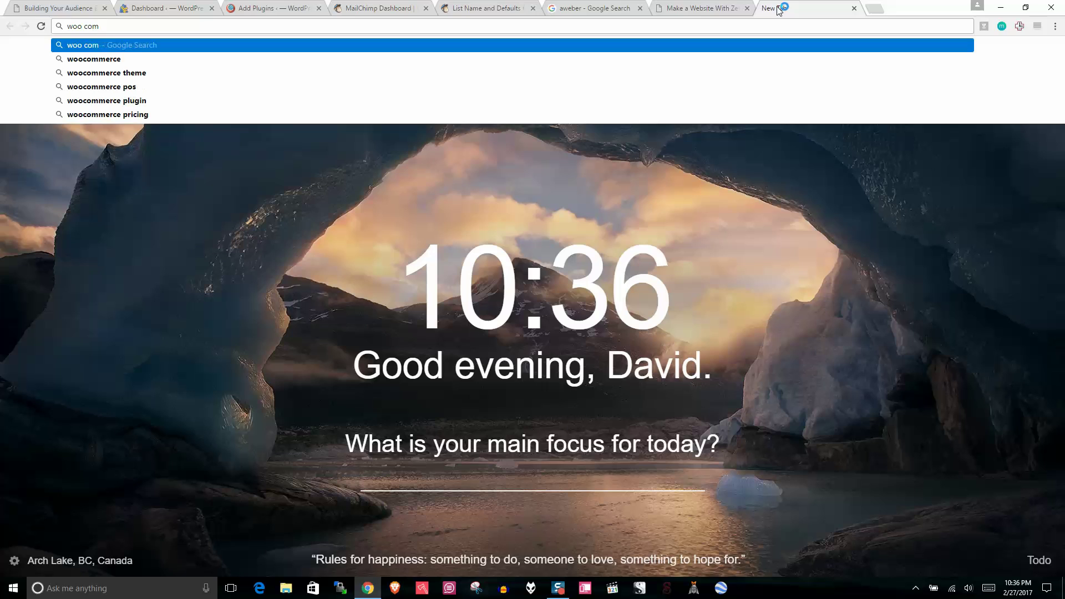
pyautogui.click(121, 60)
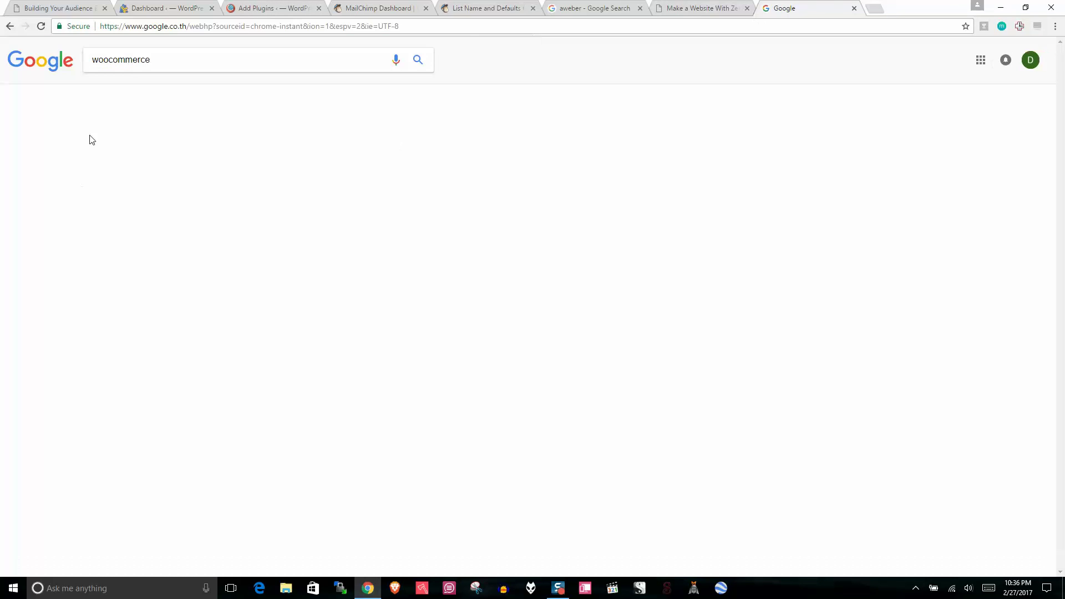
pyautogui.doubleClick(113, 65)
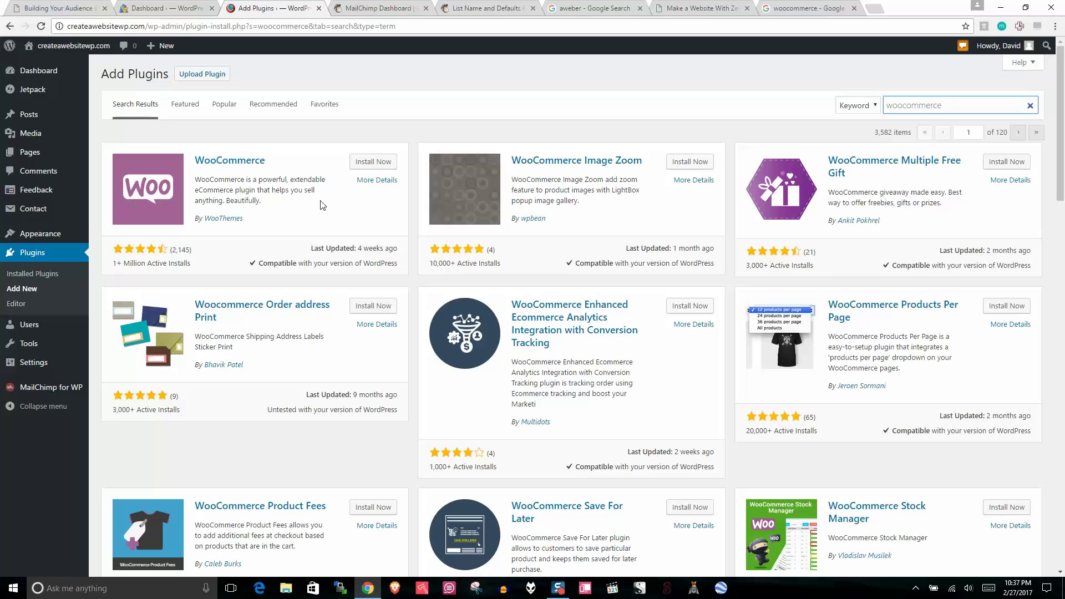
pyautogui.click(374, 162)
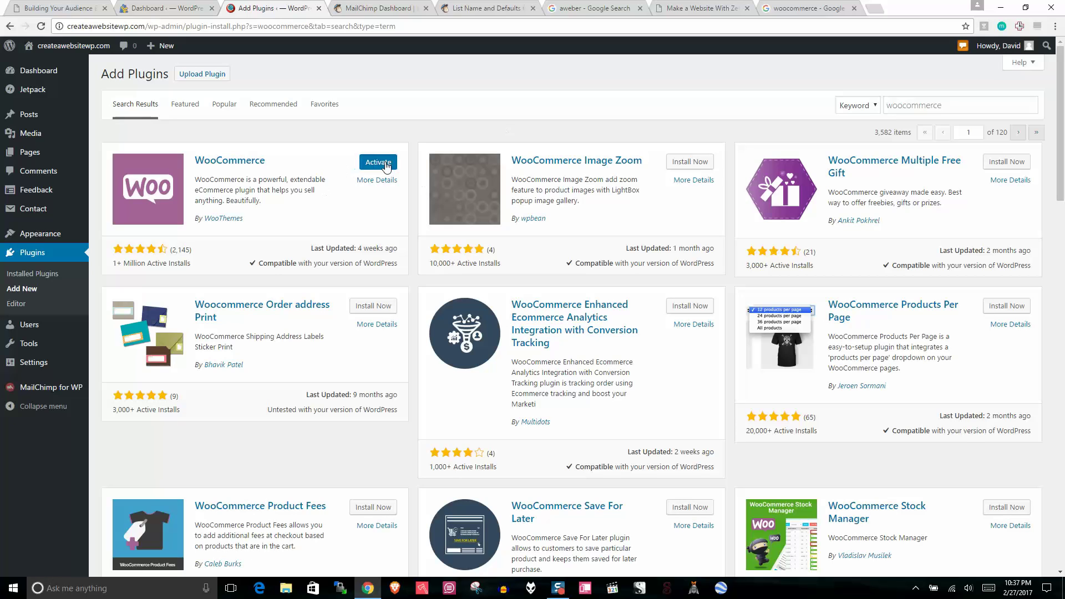
pyautogui.click(378, 162)
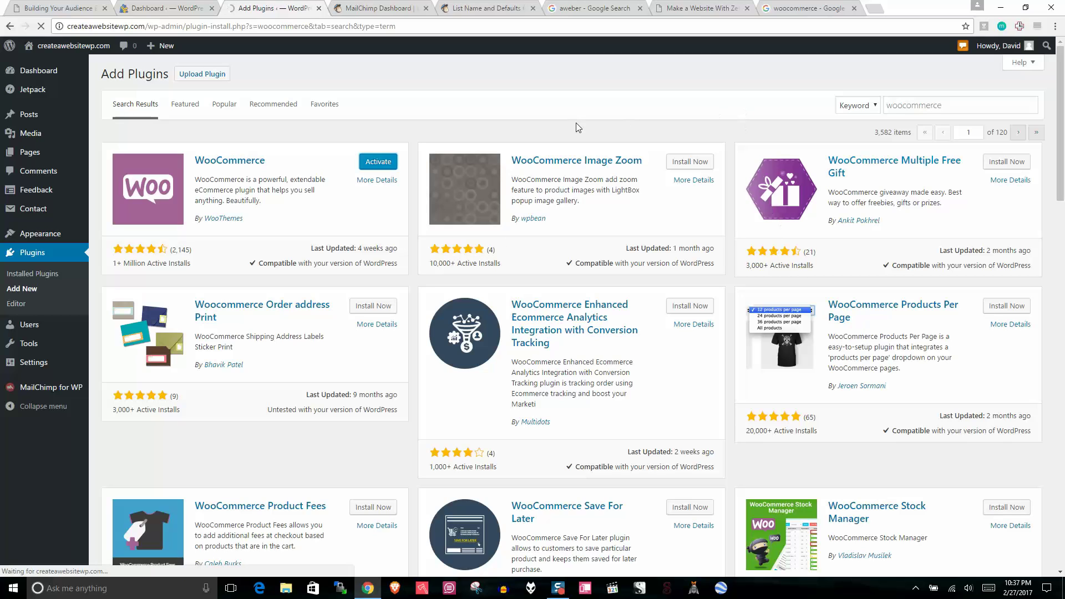
# Step: Search for gumroad in a new browser tab
pyautogui.click(873, 10)
pyautogui.write('gum')
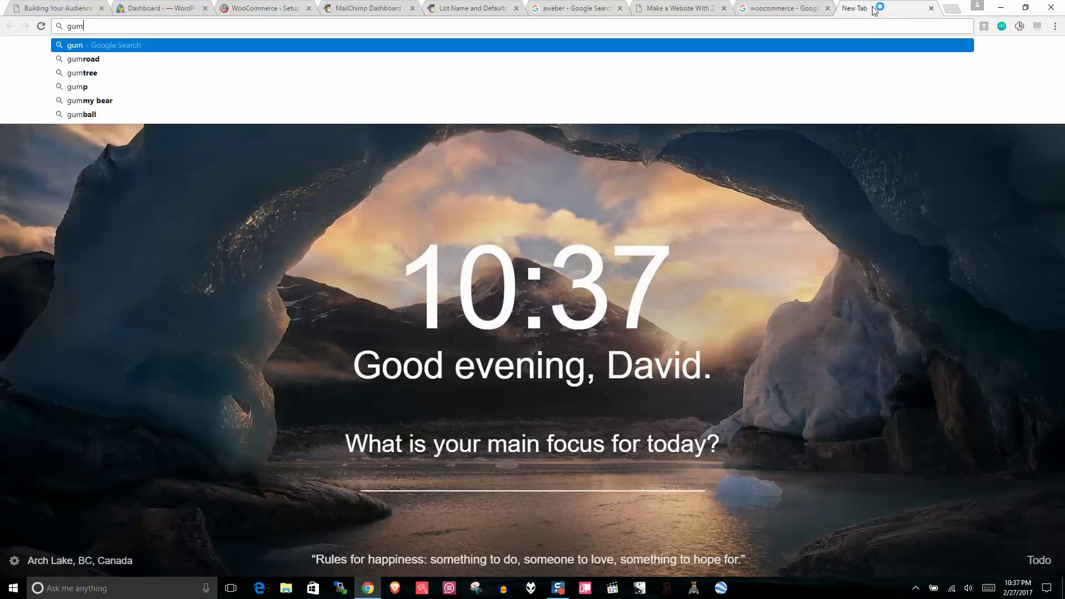
pyautogui.write('road')
pyautogui.press('Return')
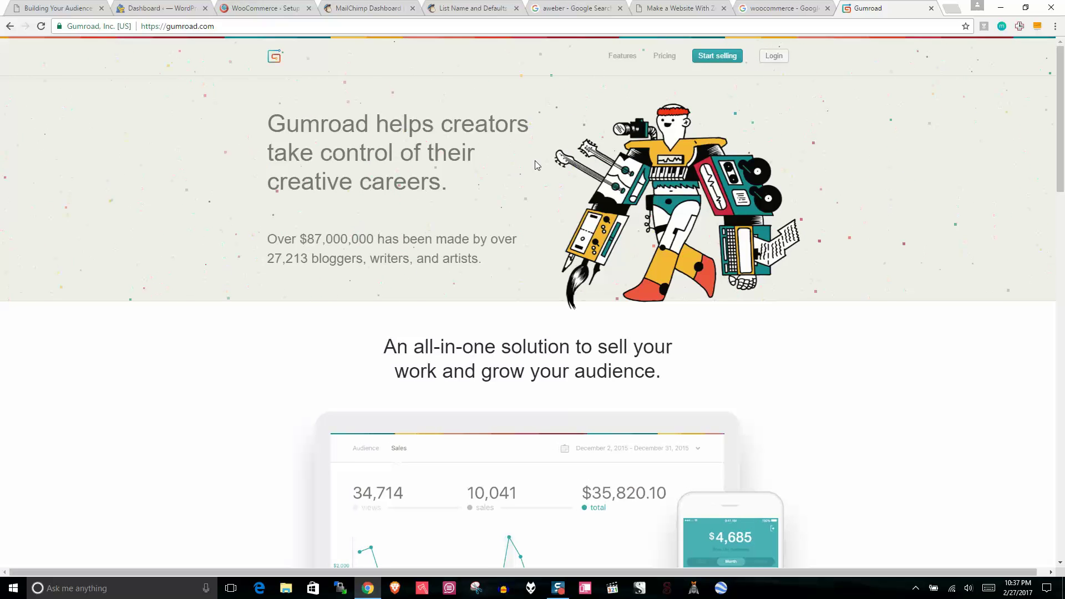
# Step: Cycle through the open tabs back to the WooCommerce setup wizard
pyautogui.click(812, 7)
pyautogui.click(687, 6)
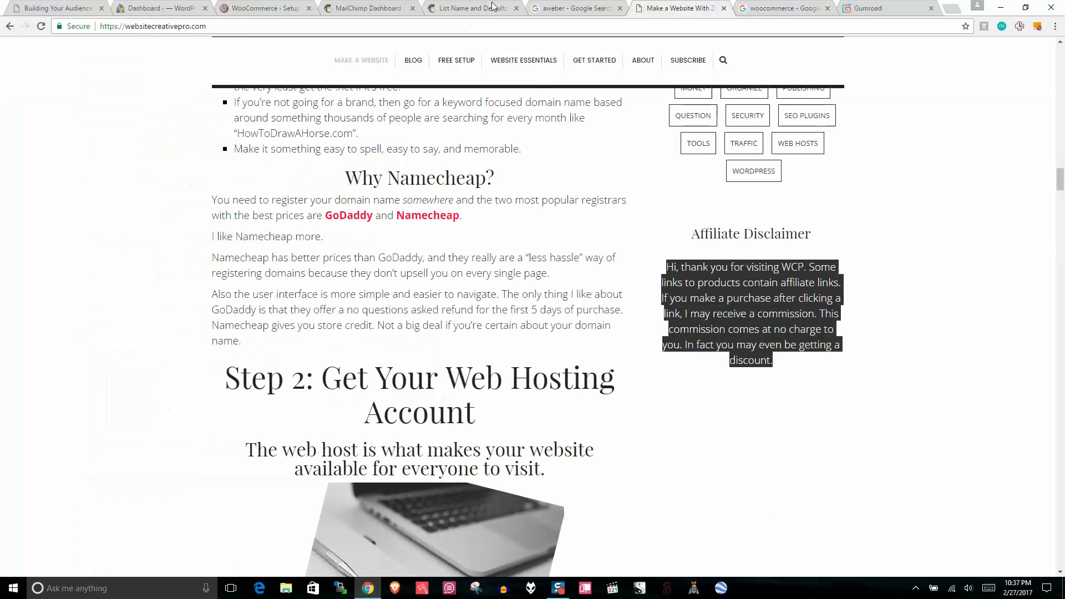
pyautogui.click(571, 7)
pyautogui.click(262, 5)
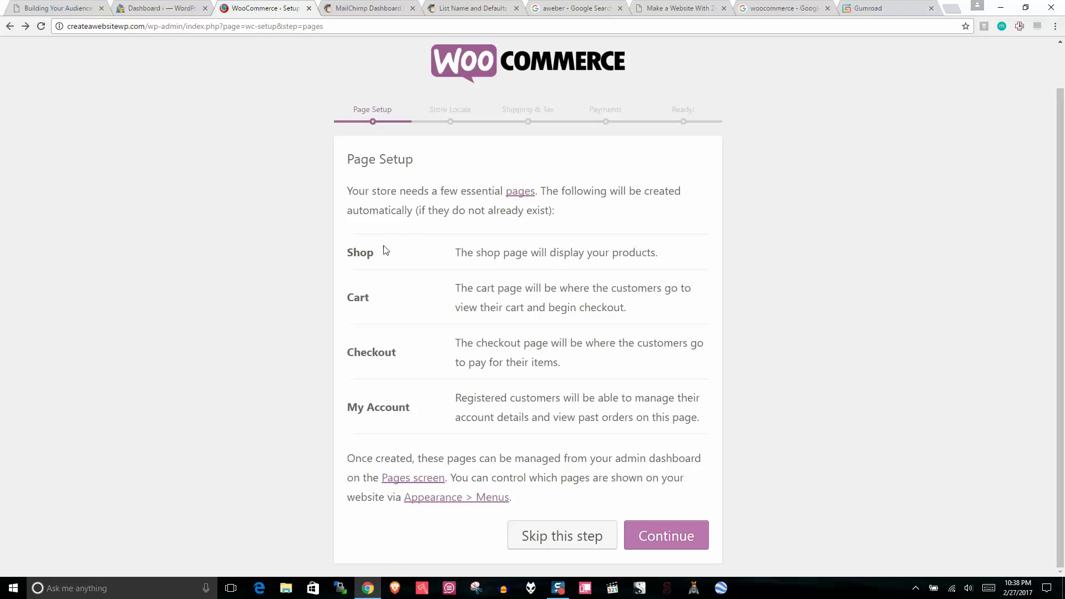
# Step: Review the Shop, Cart, Checkout and My Account pages to be created, then continue
pyautogui.moveTo(397, 258); pyautogui.dragTo(339, 249)
pyautogui.moveTo(355, 291); pyautogui.dragTo(334, 286)
pyautogui.moveTo(394, 345); pyautogui.dragTo(316, 390)
pyautogui.click(387, 421)
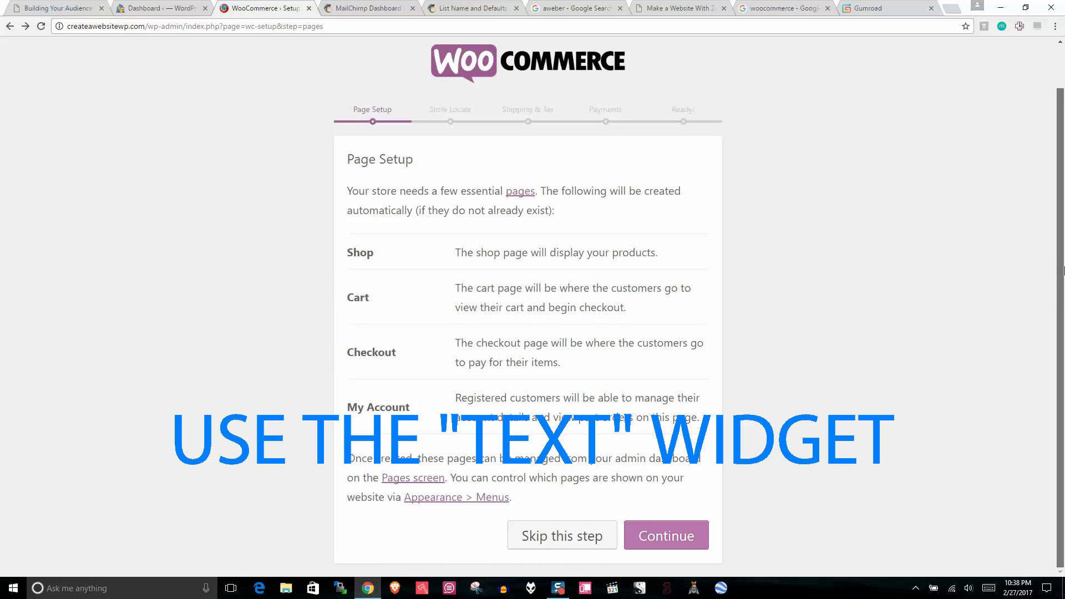
pyautogui.moveTo(347, 251); pyautogui.dragTo(412, 423)
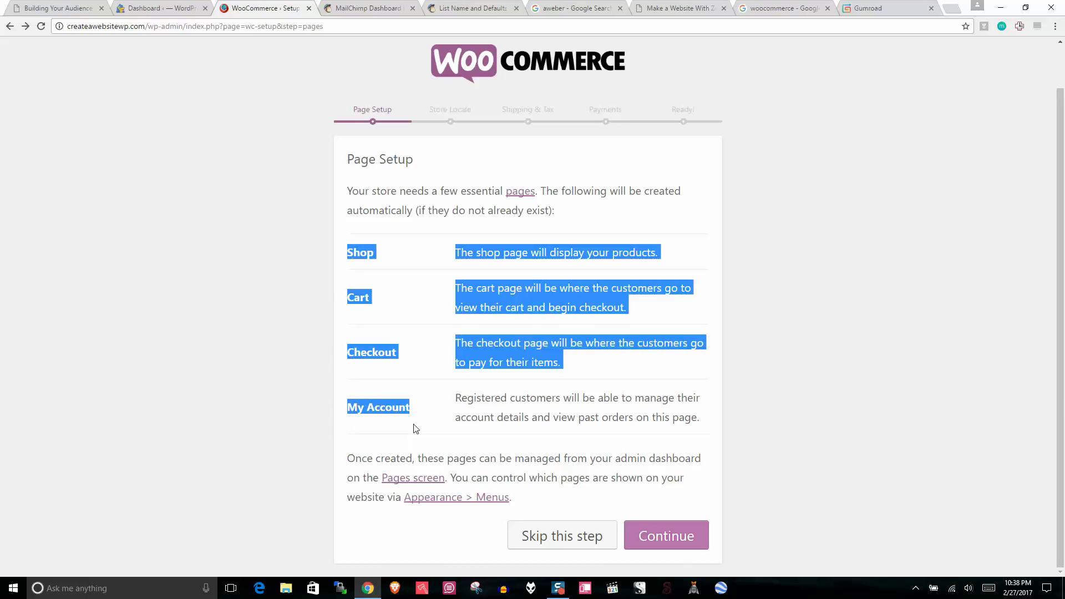
pyautogui.click(668, 531)
# Step: Set the store location to United States — Connecticut, keep lbs for weight, and continue
pyautogui.click(685, 206)
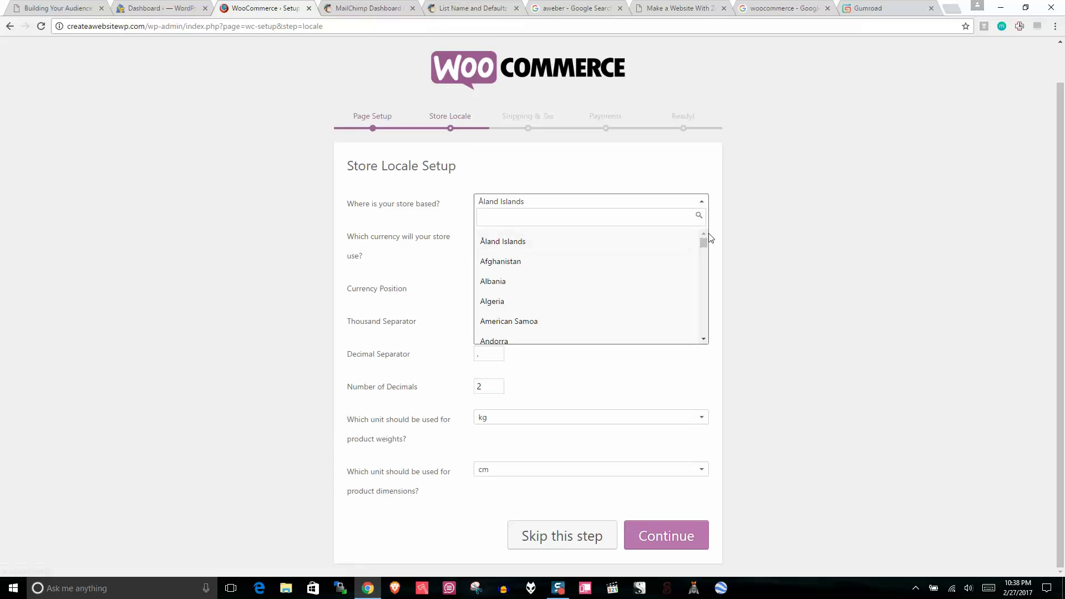
pyautogui.moveTo(704, 238); pyautogui.dragTo(716, 328)
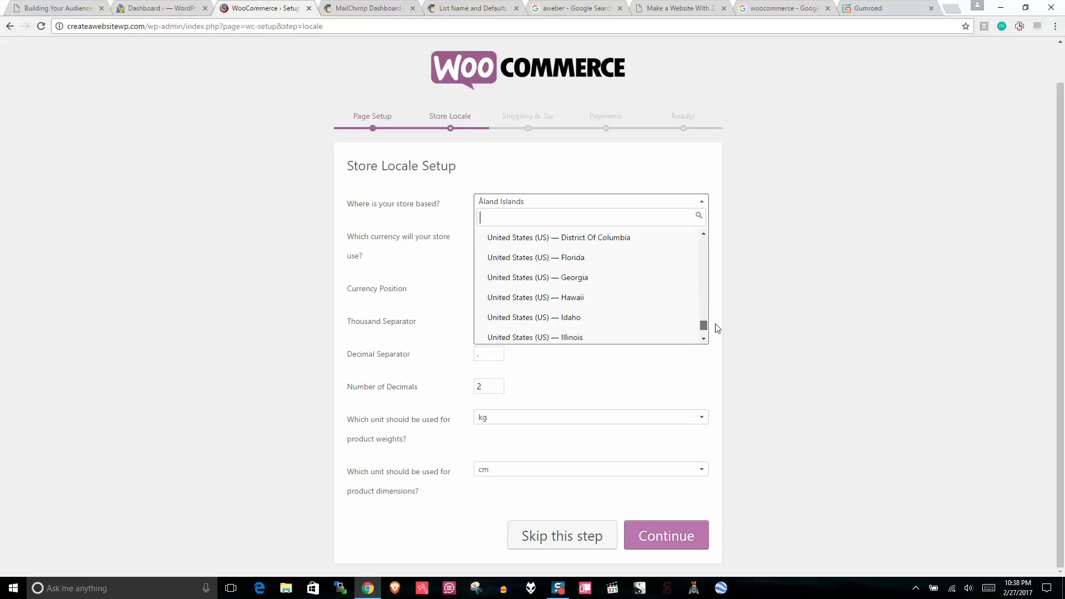
pyautogui.moveTo(717, 328); pyautogui.dragTo(716, 326)
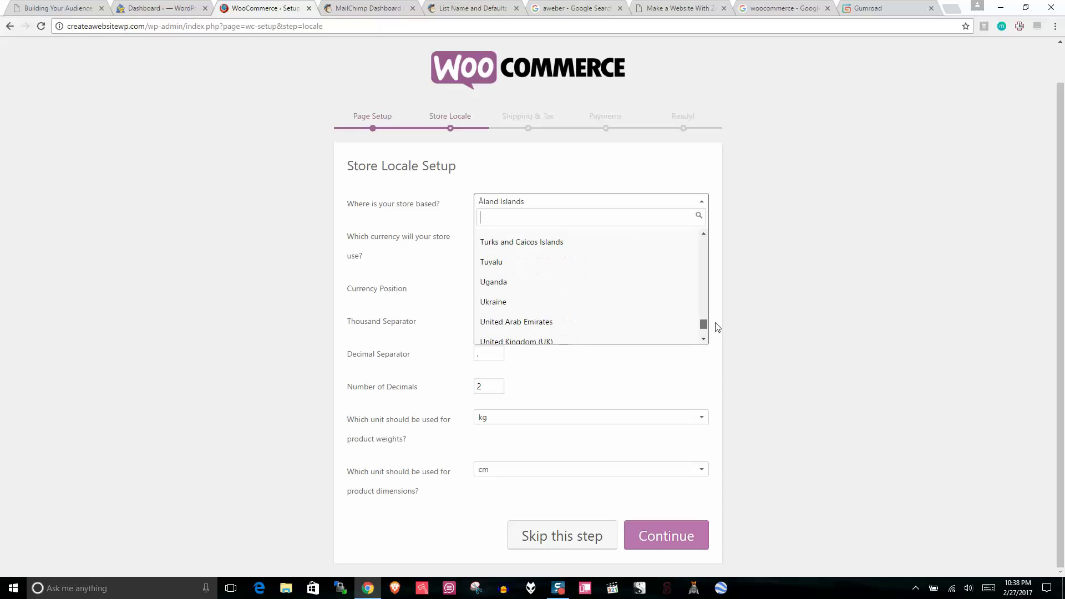
pyautogui.click(703, 339)
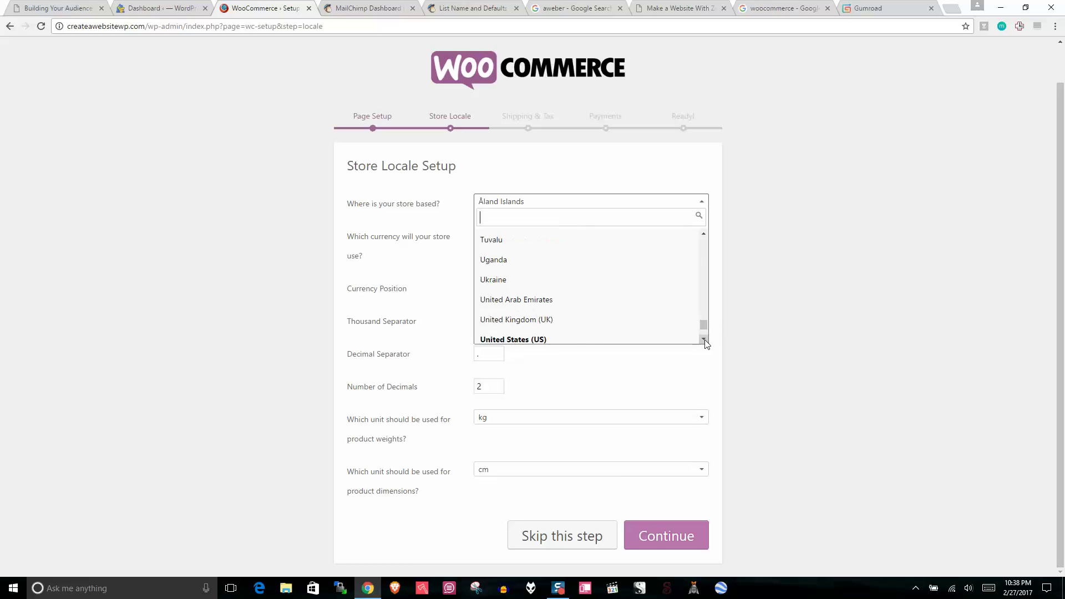
pyautogui.click(703, 339)
pyautogui.click(704, 339)
pyautogui.click(703, 339)
pyautogui.click(703, 339)
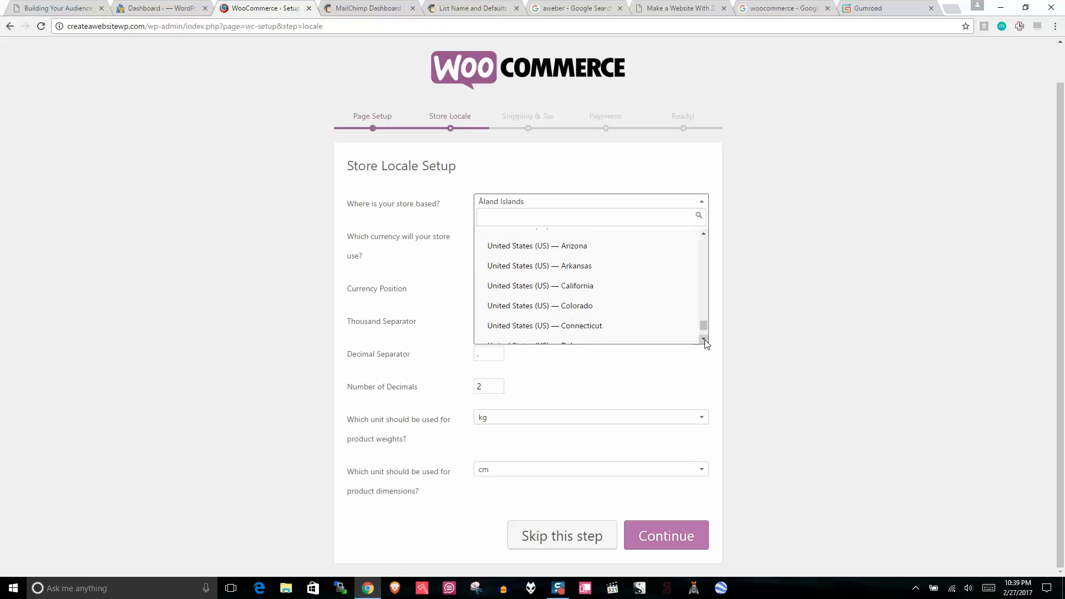
pyautogui.click(614, 328)
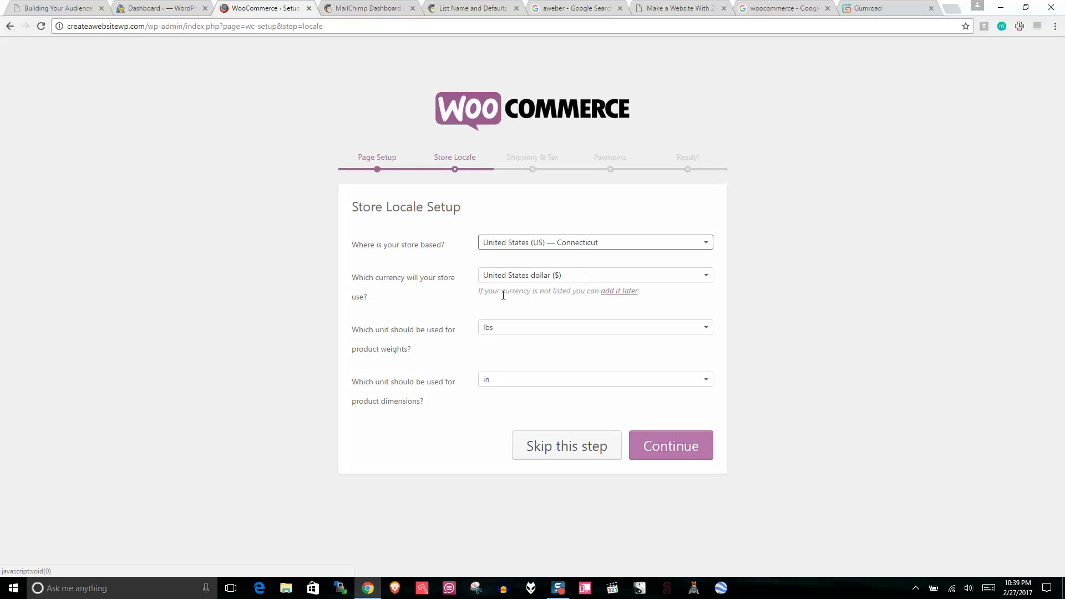
pyautogui.click(514, 327)
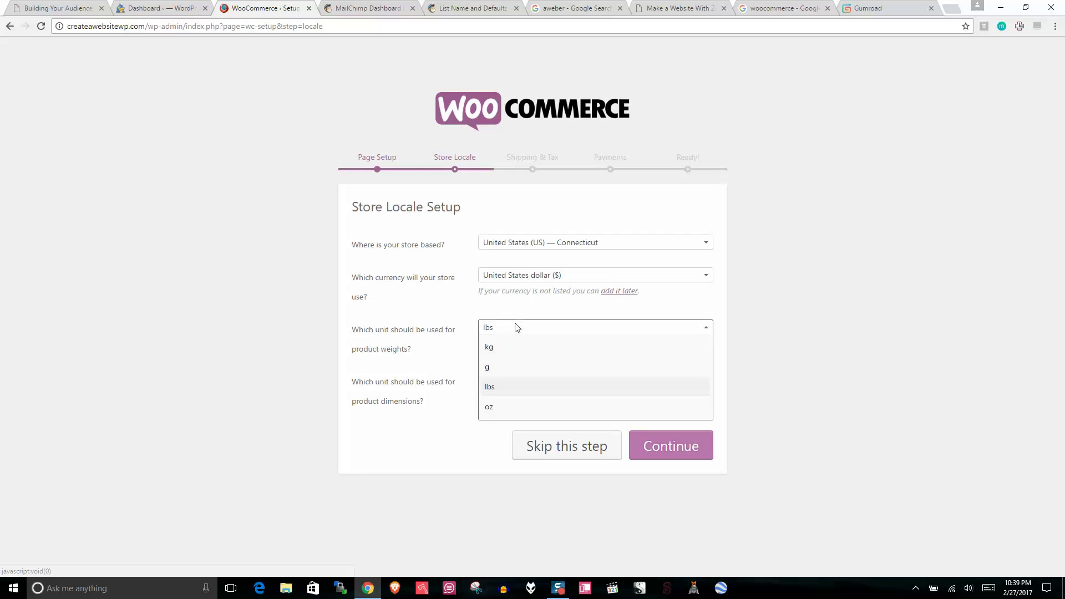
pyautogui.click(504, 388)
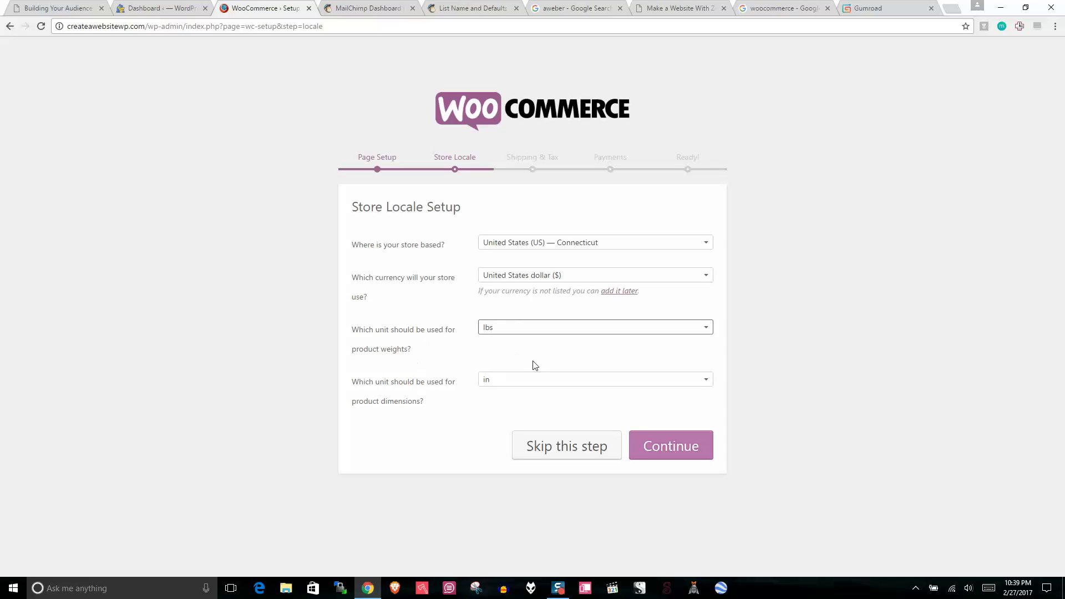
pyautogui.click(657, 446)
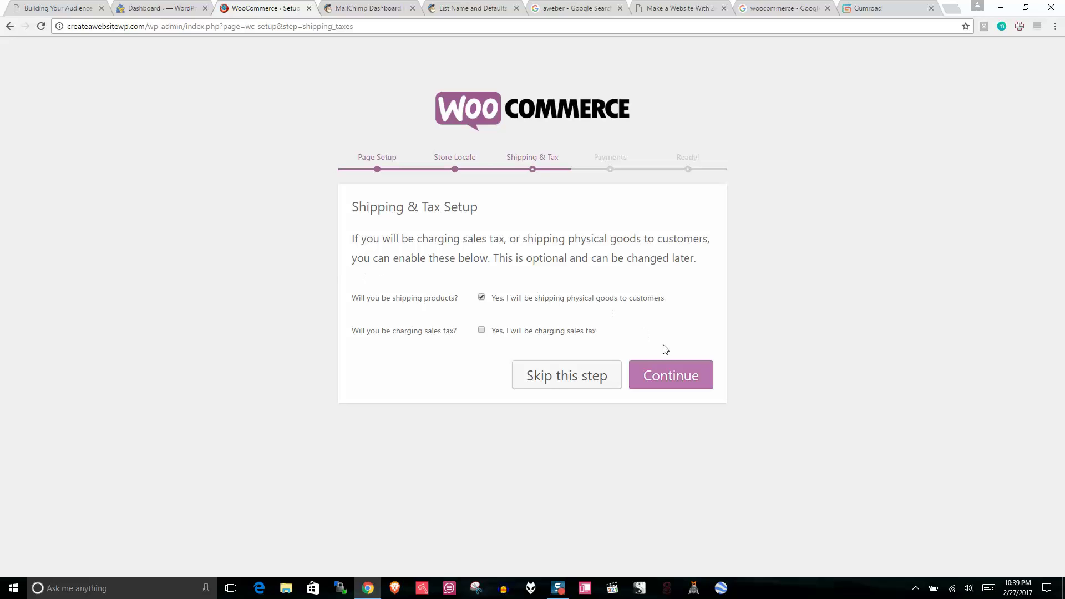
# Step: Continue past Shipping & Tax and Payments, then choose Create your first product
pyautogui.click(679, 375)
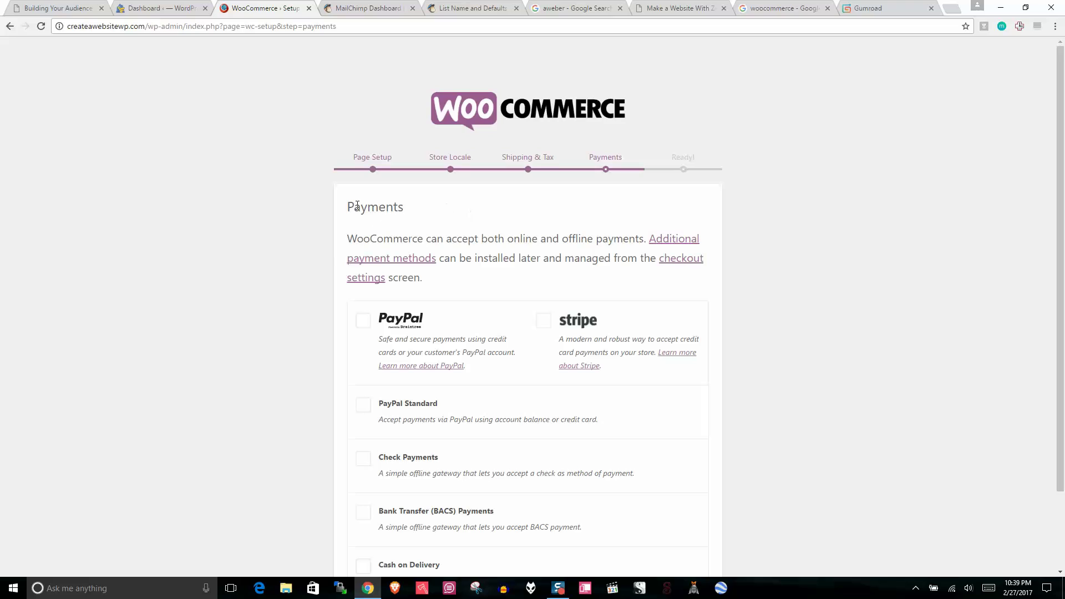
pyautogui.moveTo(543, 238); pyautogui.dragTo(420, 240)
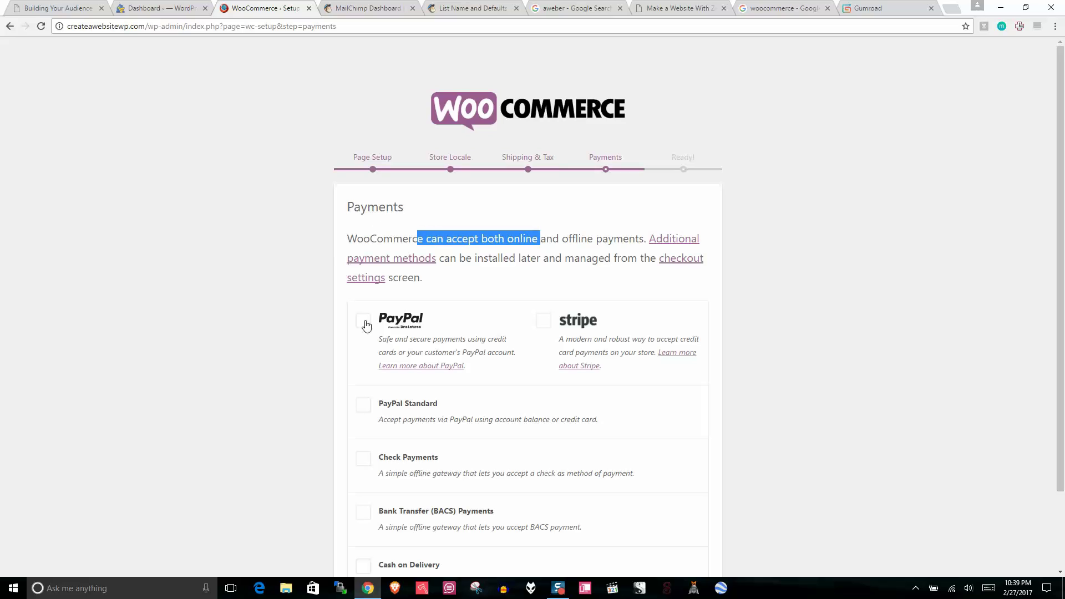
pyautogui.scroll(-2, 1064, 331)
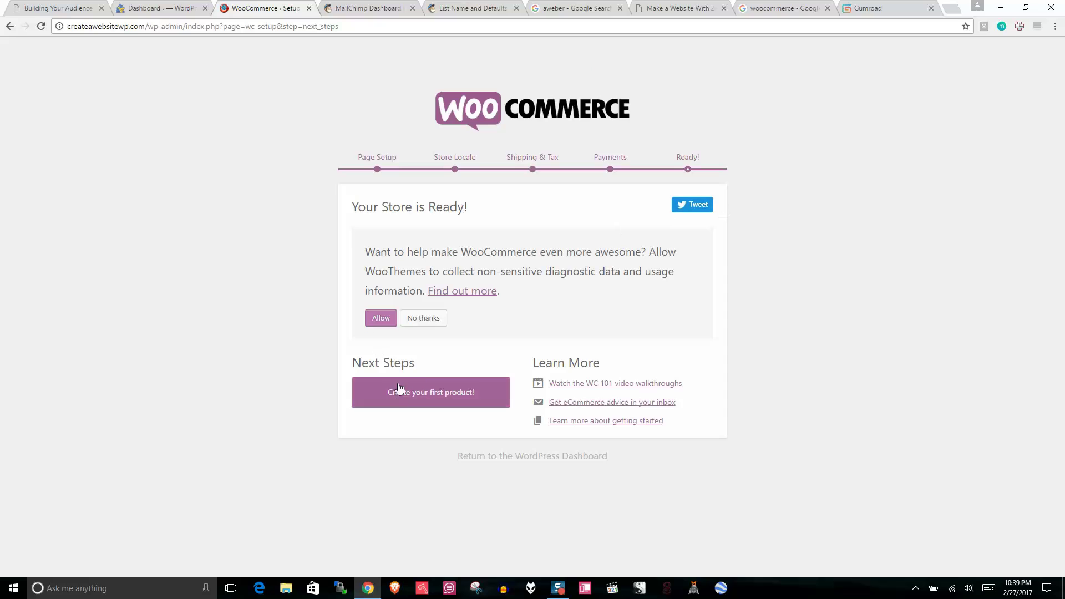
pyautogui.click(366, 392)
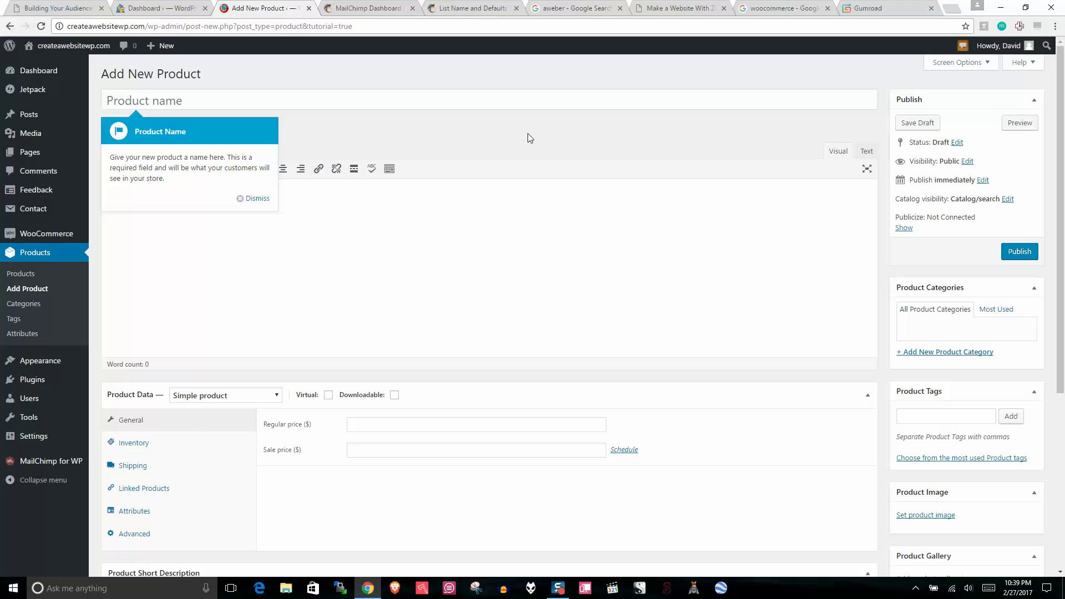
# Step: Name the product Cool Shirt, give it regular price 2 and sale price 1, and publish
pyautogui.click(149, 104)
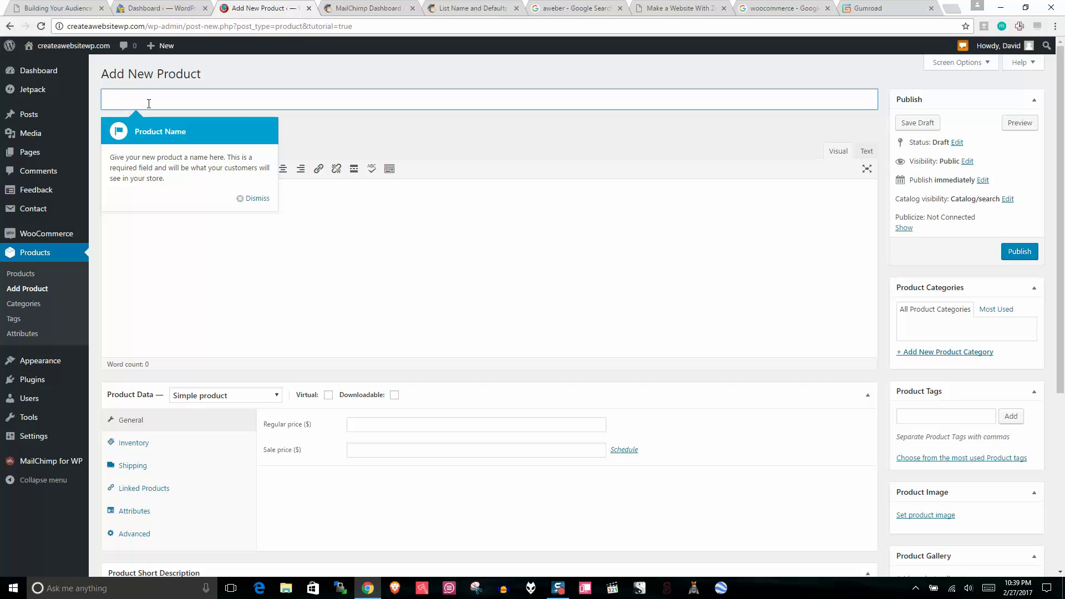
pyautogui.write('Sh')
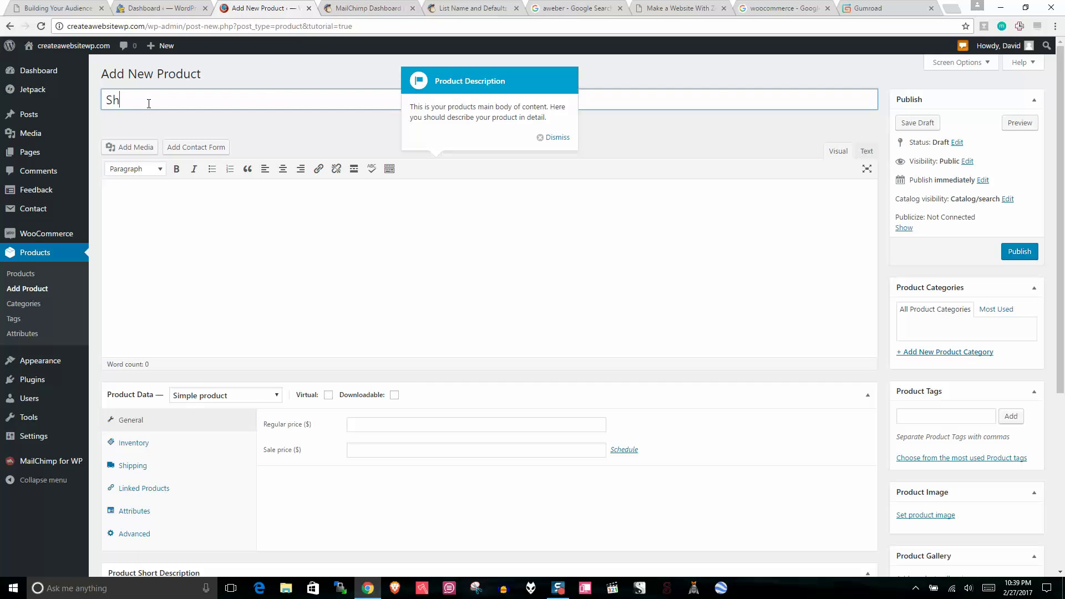
pyautogui.press('BackSpace')
pyautogui.press('BackSpace')
pyautogui.write('Cool Sh')
pyautogui.click(264, 230)
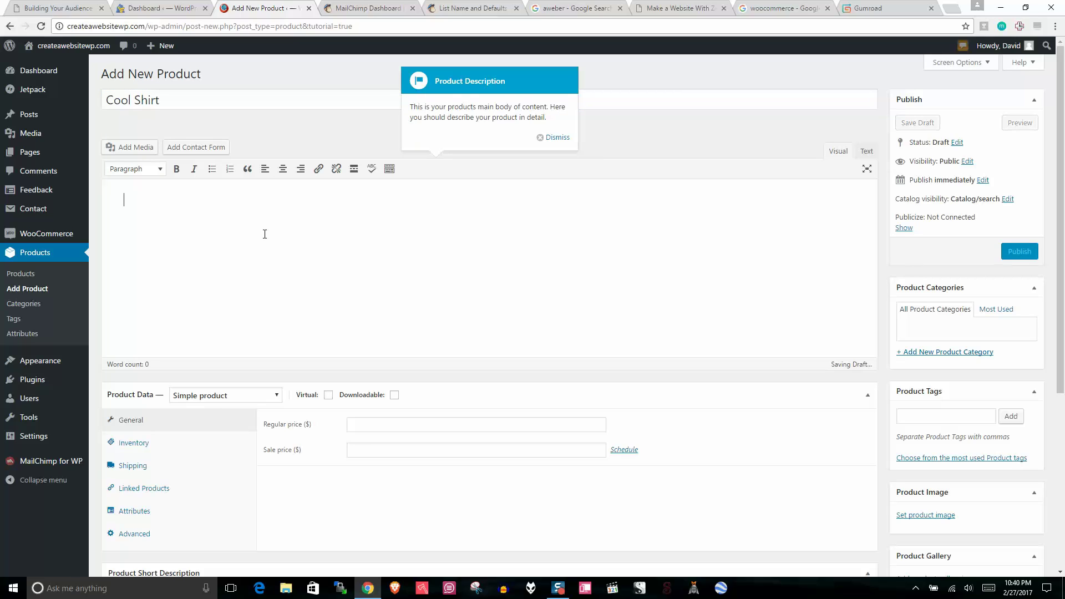
pyautogui.click(399, 426)
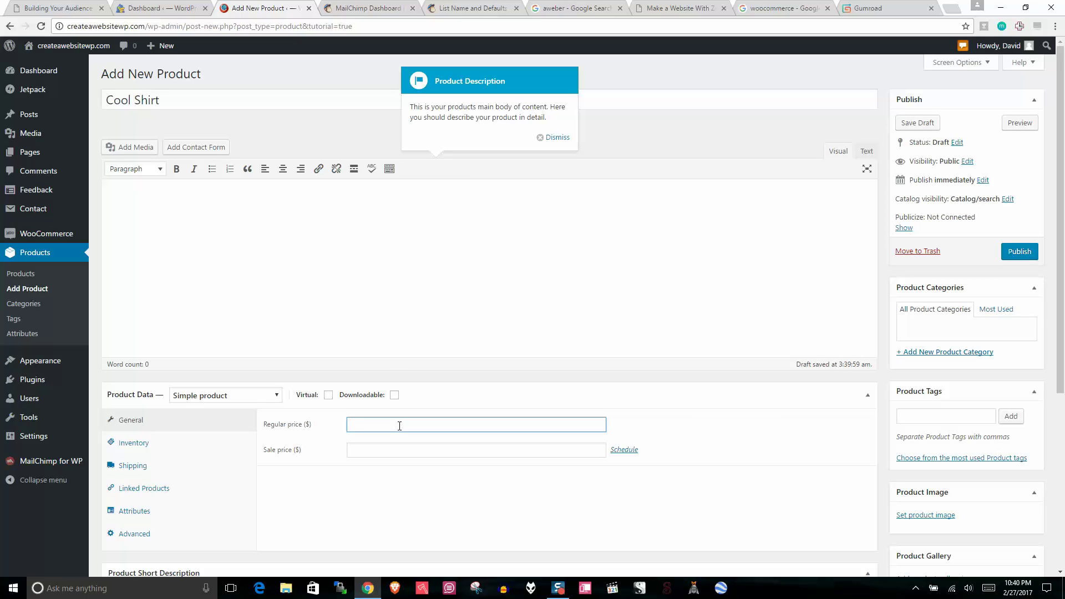
pyautogui.click(379, 447)
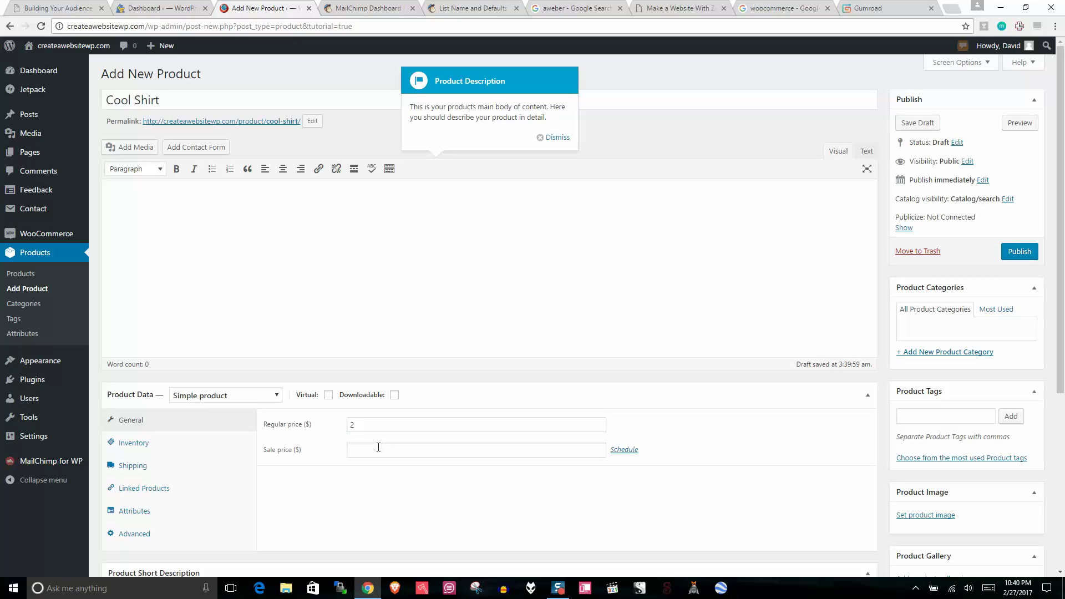
pyautogui.click(692, 133)
pyautogui.click(556, 138)
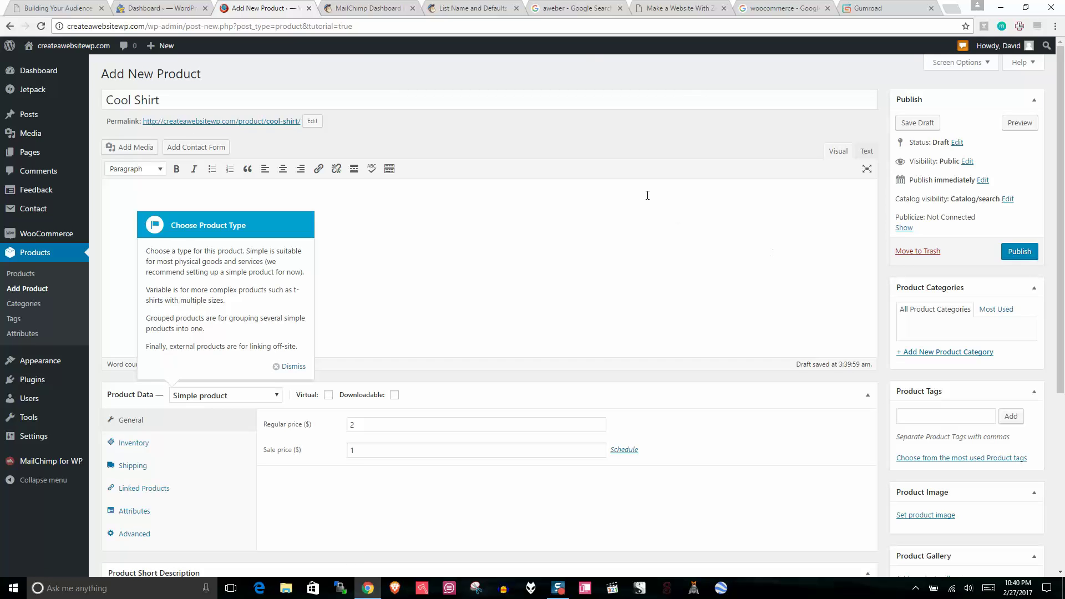
pyautogui.click(1018, 252)
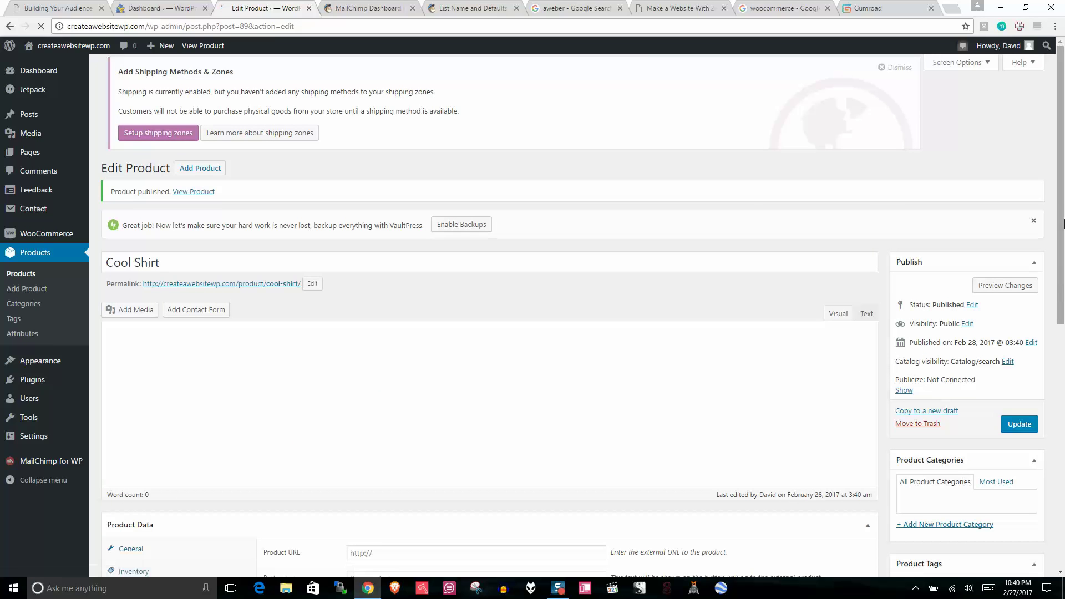
# Step: Browse the Cool Shirt's Inventory, Shipping, Linked Products and Attributes product data panels
pyautogui.scroll(-4, 204, 327)
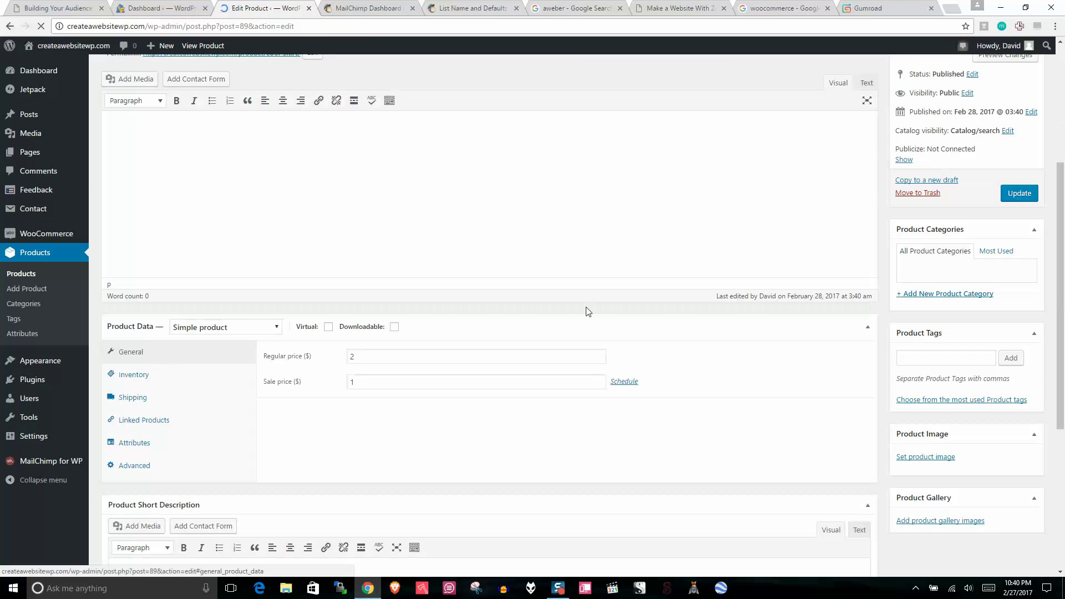
pyautogui.click(184, 381)
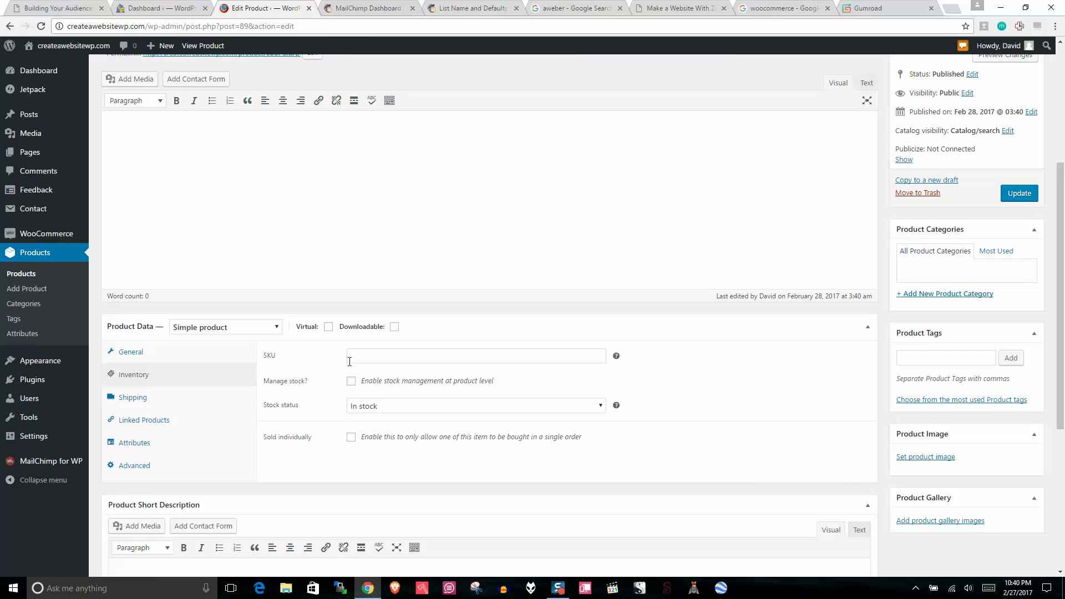
pyautogui.click(398, 352)
pyautogui.click(190, 401)
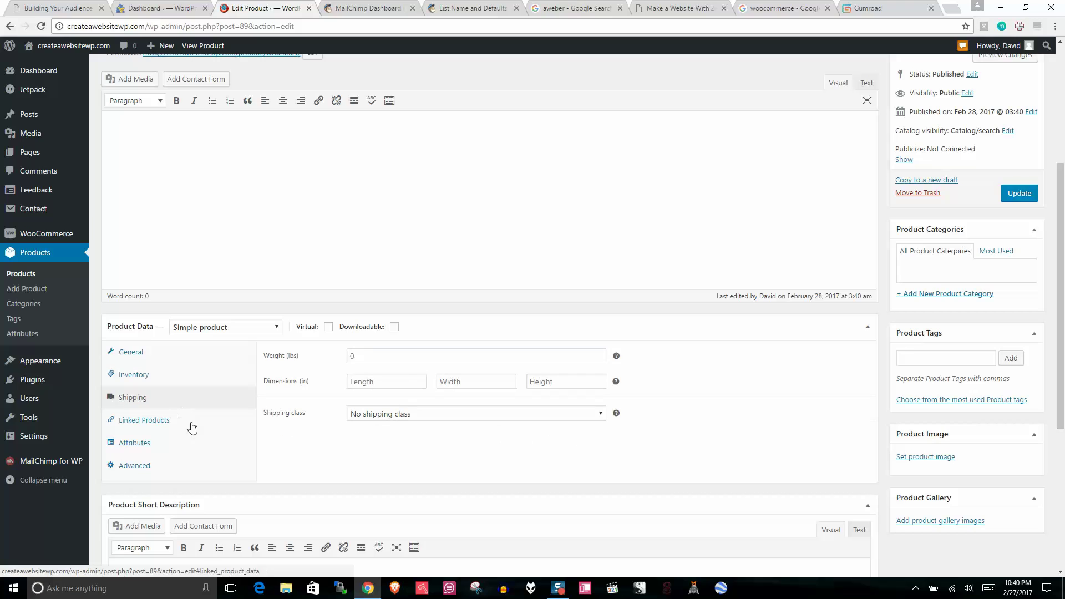
pyautogui.click(171, 425)
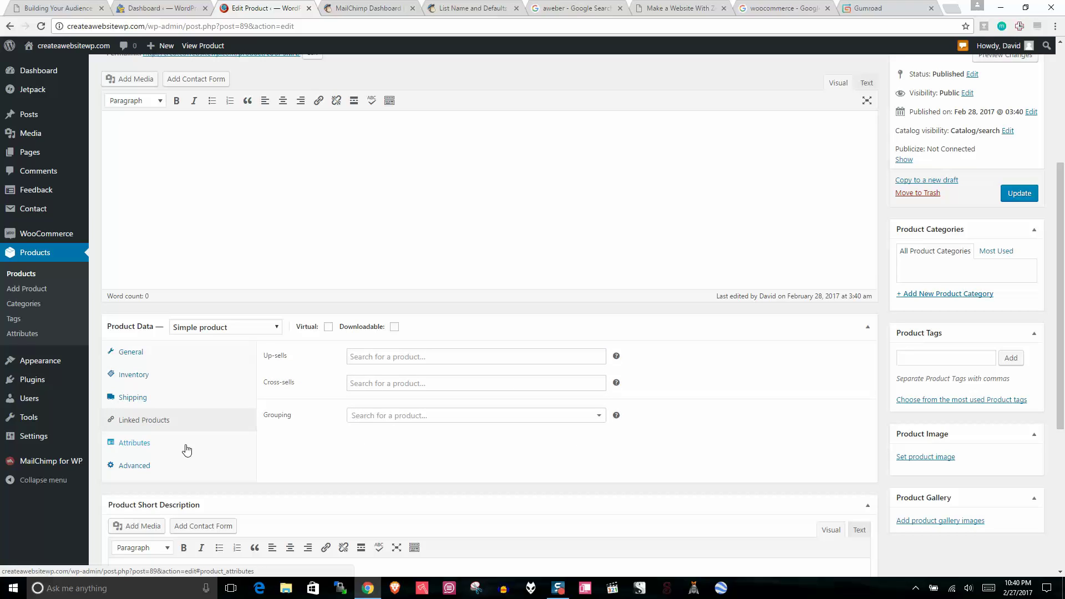
pyautogui.click(186, 443)
pyautogui.click(326, 355)
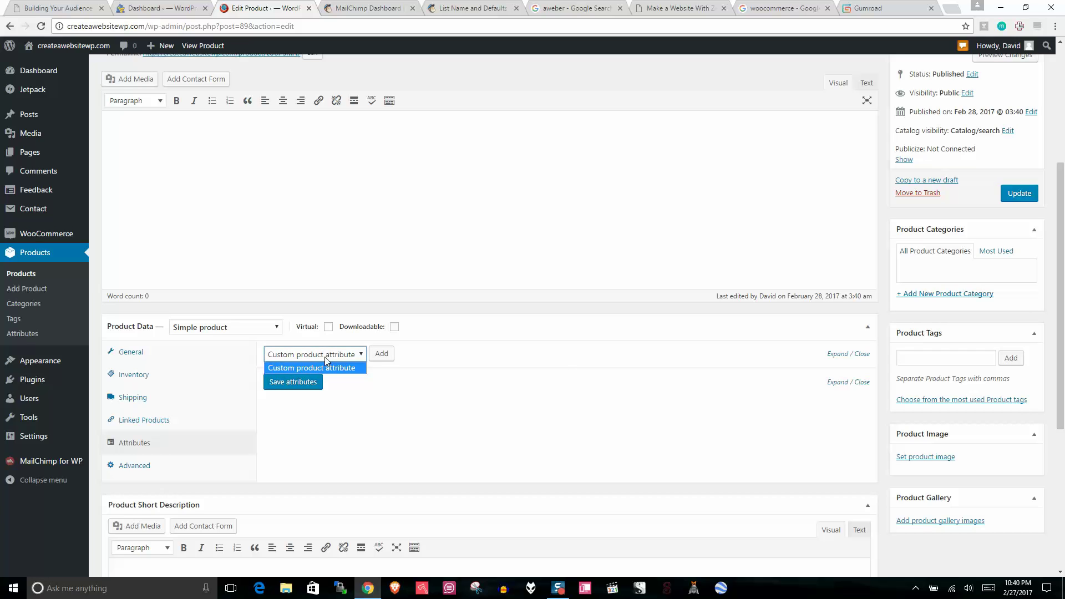
# Step: Show the Advanced panel and select the Purchase note and Menu order fields
pyautogui.click(478, 350)
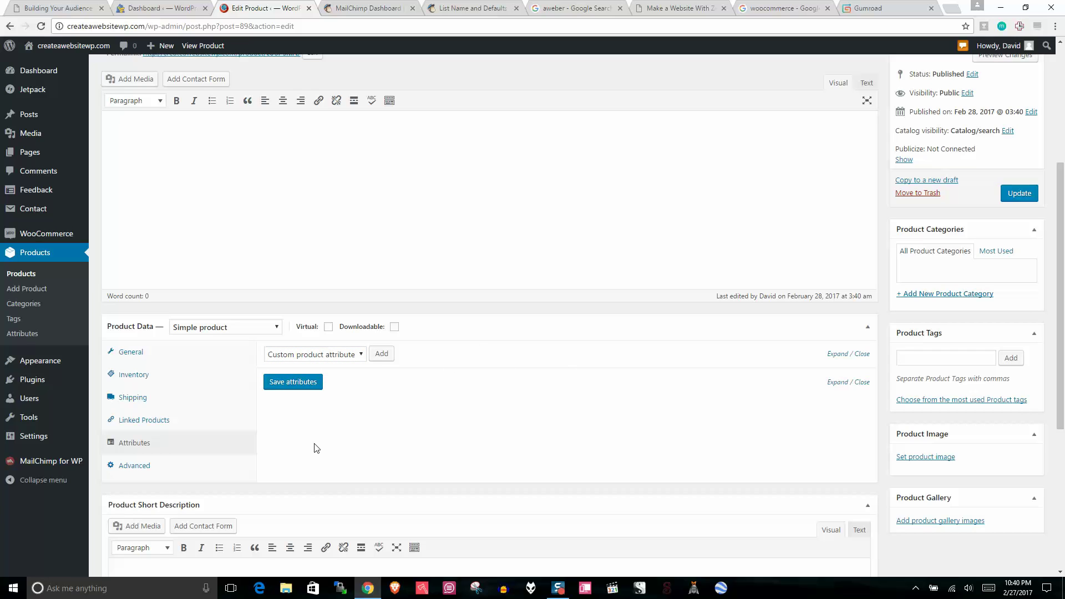
pyautogui.click(145, 470)
pyautogui.click(414, 357)
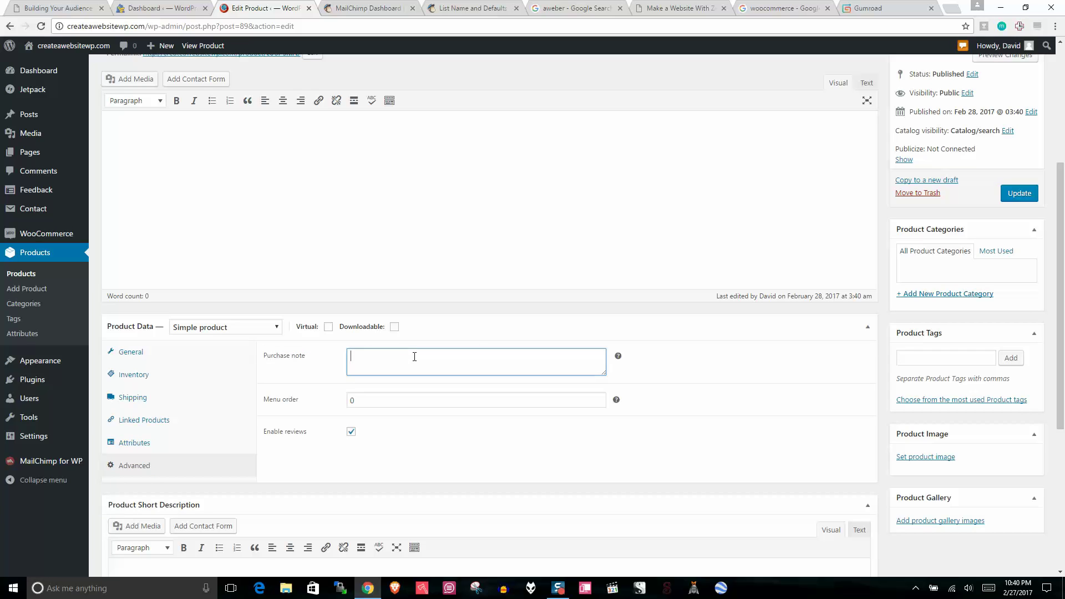
pyautogui.click(395, 399)
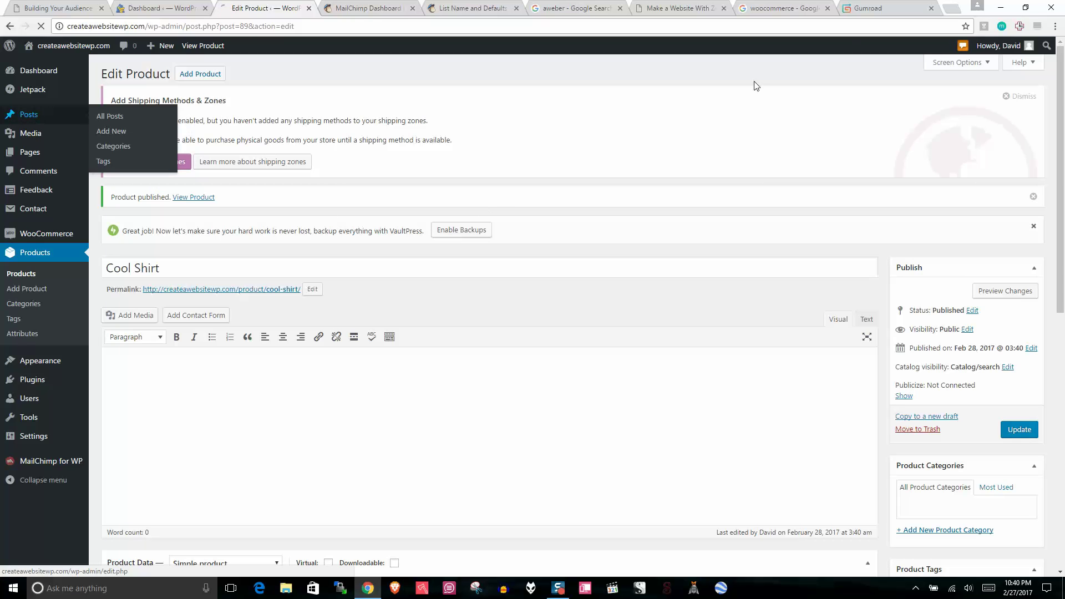
# Step: View the Gumroad site, then search for 'ejunkie' in a new tab
pyautogui.click(877, 6)
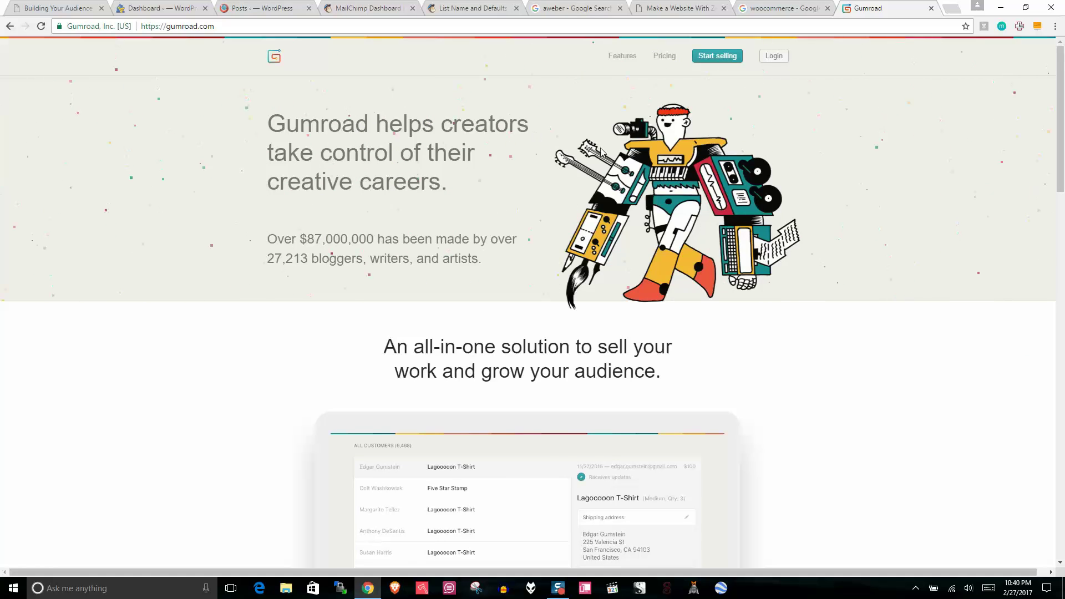
pyautogui.click(952, 8)
pyautogui.write('e')
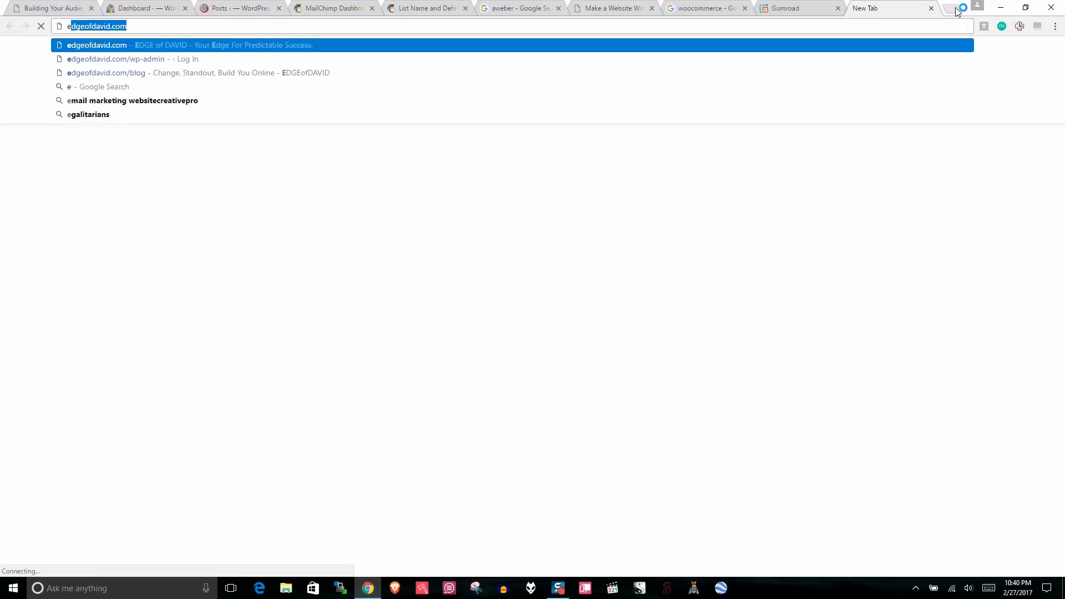
pyautogui.write('junkie')
pyautogui.press('Return')
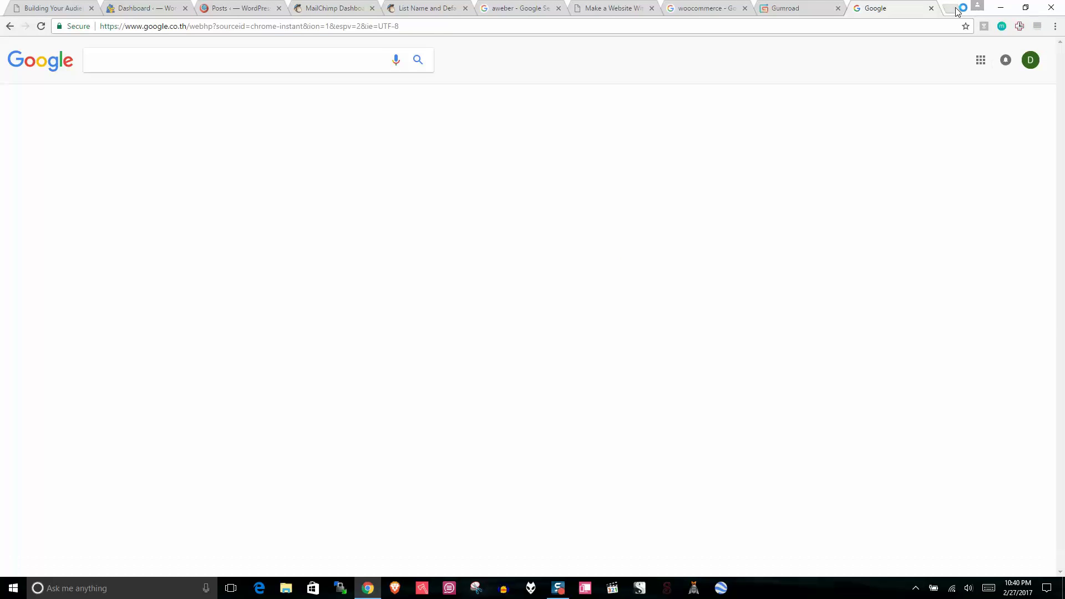
# Step: Compare the Gumroad and e-junkie homepages, close both tabs, and return to the WordPress Posts list
pyautogui.click(798, 5)
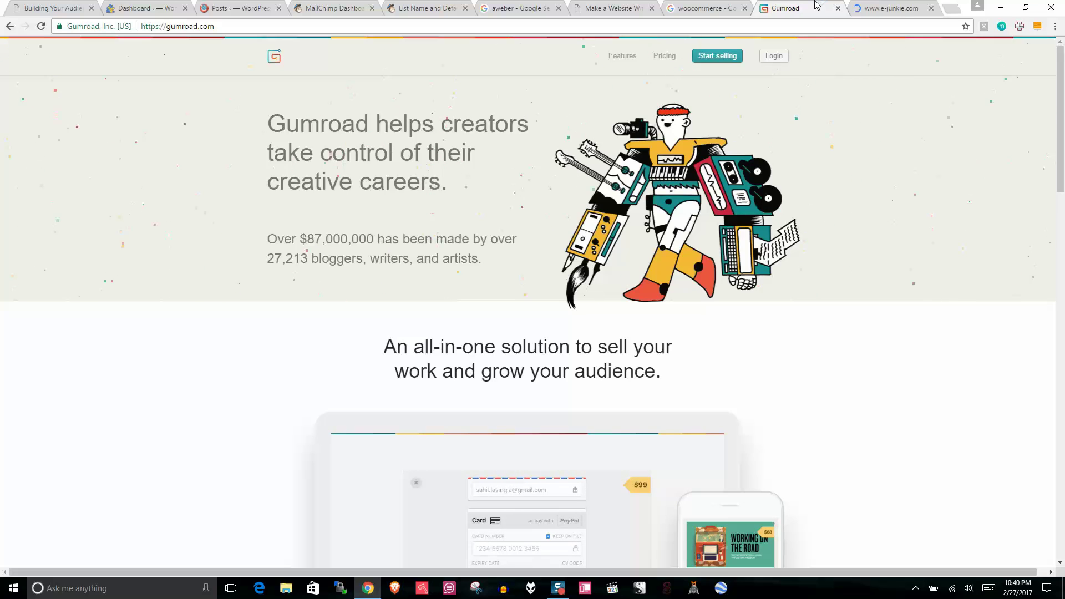
pyautogui.click(906, 6)
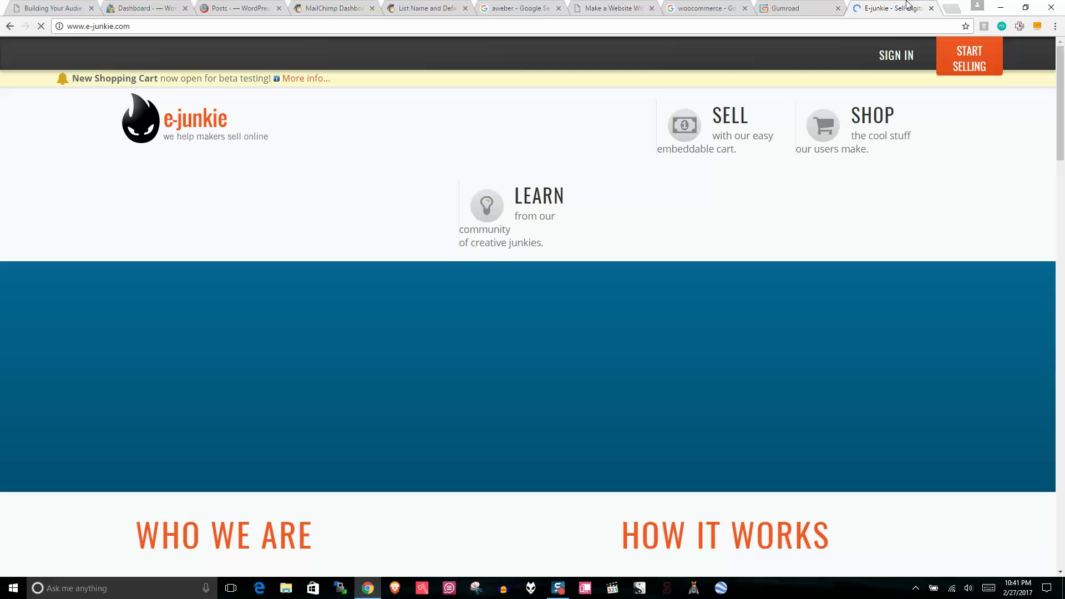
pyautogui.click(825, 7)
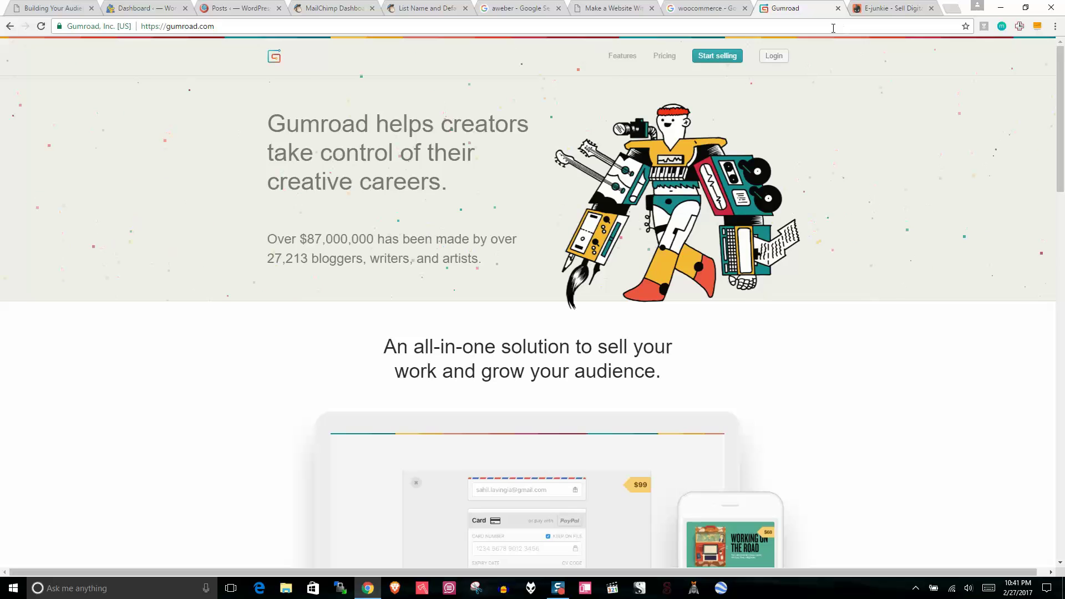
pyautogui.click(895, 8)
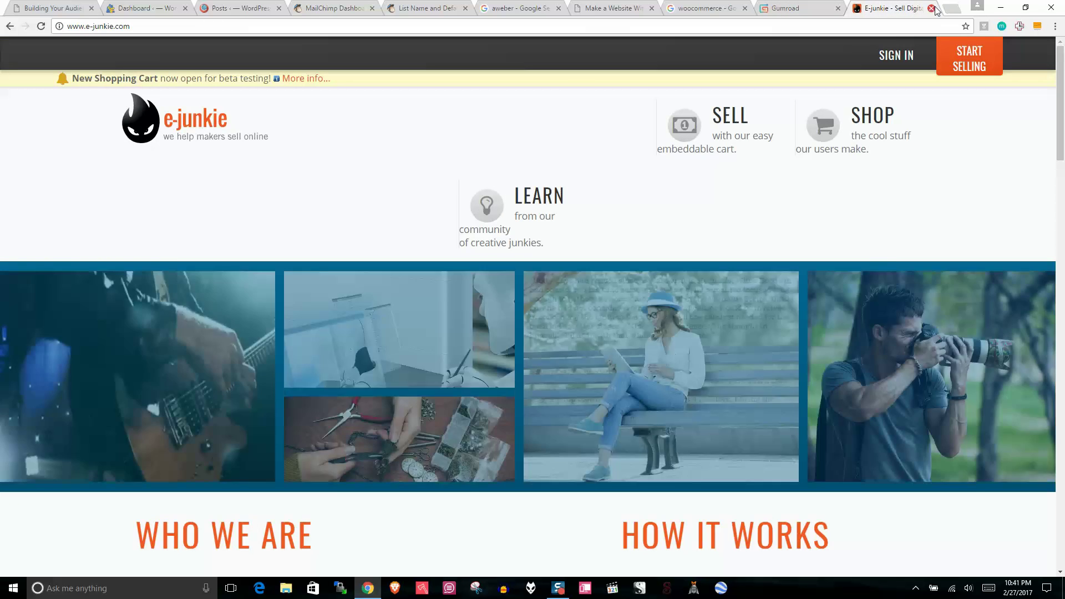
pyautogui.click(931, 7)
pyautogui.click(931, 9)
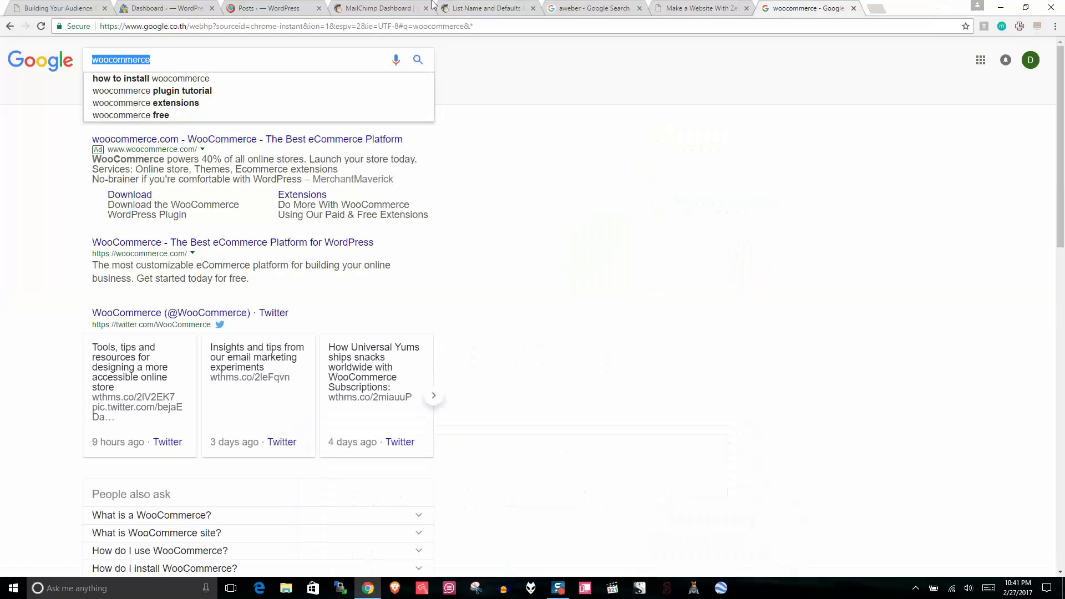
pyautogui.click(256, 9)
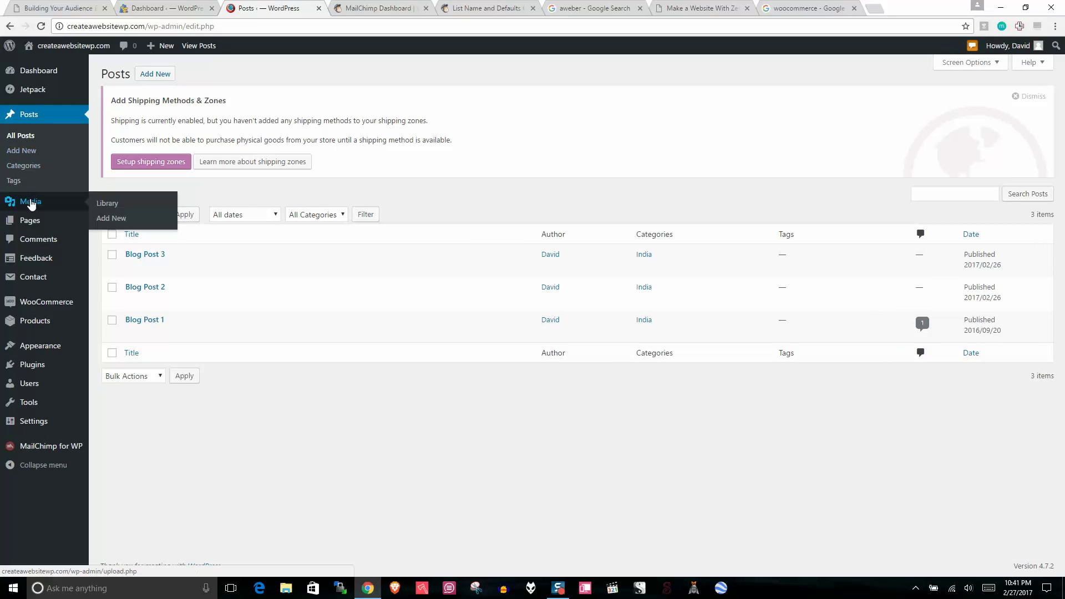
# Step: Open the Cool Shirt permalink in a new tab to view its $1.00 sale price
pyautogui.moveTo(34, 224)
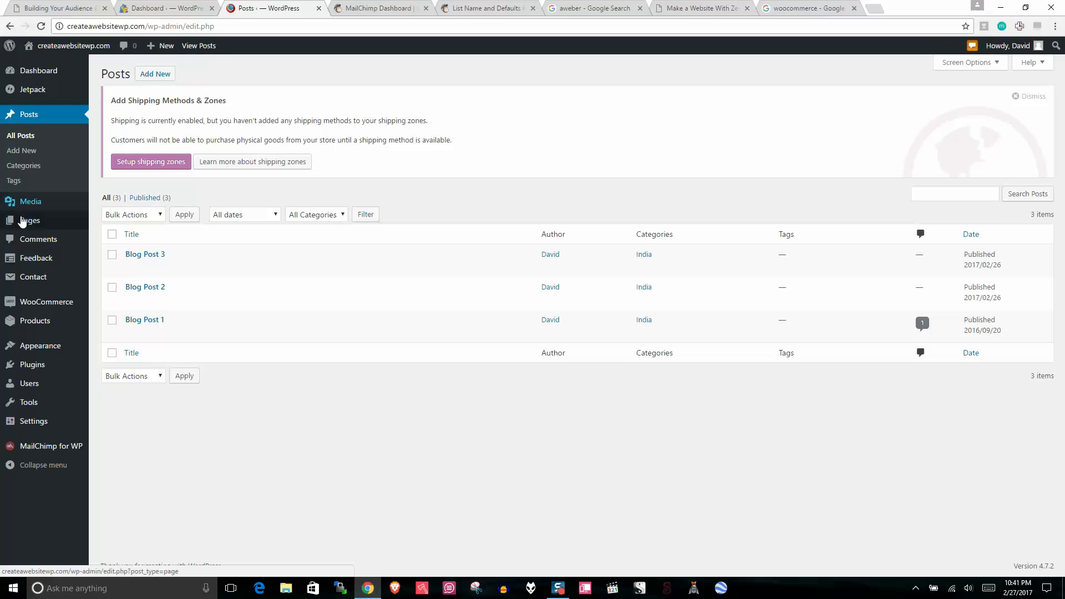
pyautogui.moveTo(33, 288)
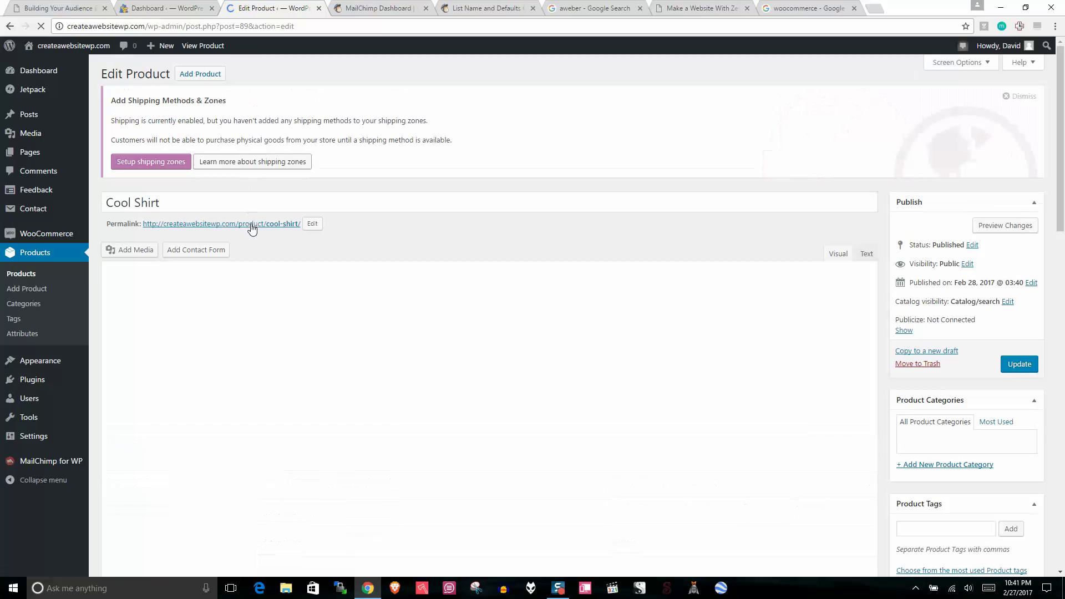
pyautogui.rightClick(252, 224)
pyautogui.click(277, 231)
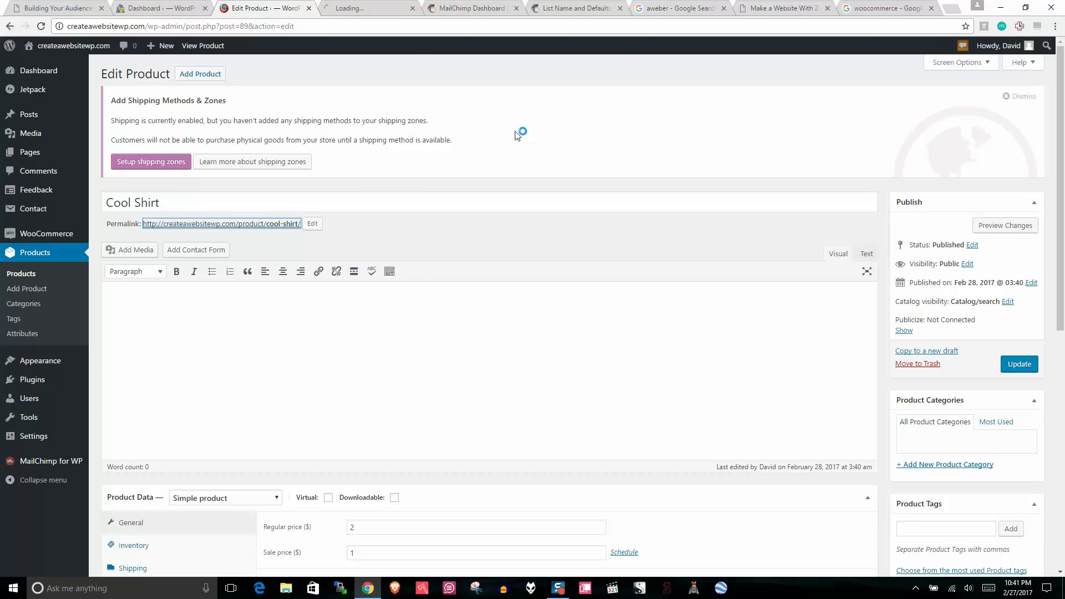
pyautogui.click(359, 7)
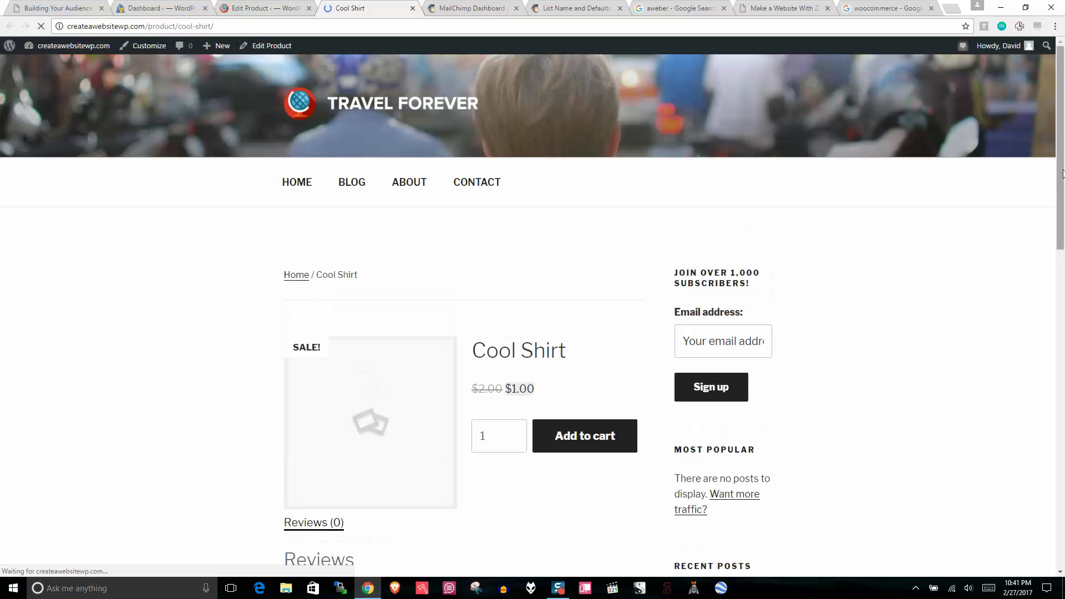
# Step: Scroll the live Cool Shirt page and compare it briefly with the Edit Product screen
pyautogui.moveTo(1064, 176); pyautogui.dragTo(1061, 278)
pyautogui.click(297, 4)
pyautogui.scroll(-1, 776, 222)
pyautogui.click(369, 7)
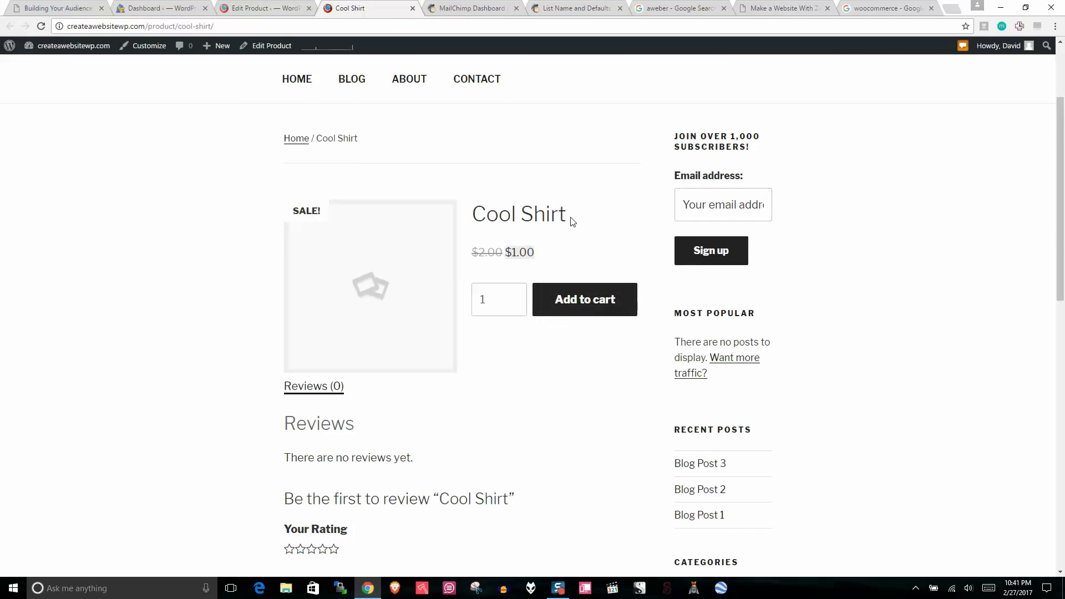
# Step: Highlight the product title and the Reviews heading, then close the live site tab
pyautogui.moveTo(572, 221); pyautogui.dragTo(427, 253)
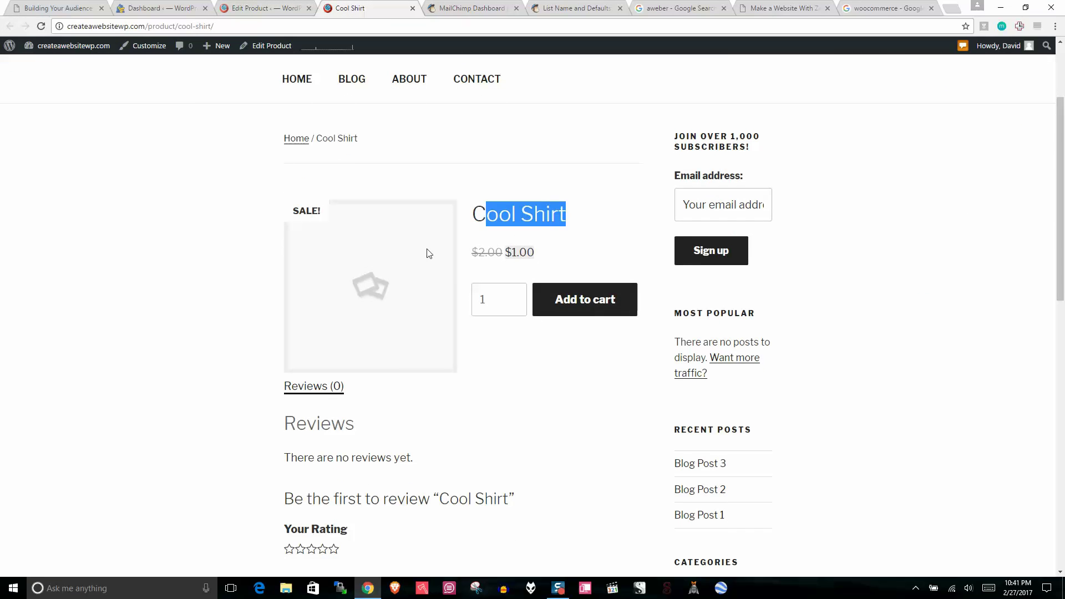
pyautogui.doubleClick(294, 423)
pyautogui.moveTo(1062, 175); pyautogui.dragTo(1062, 215)
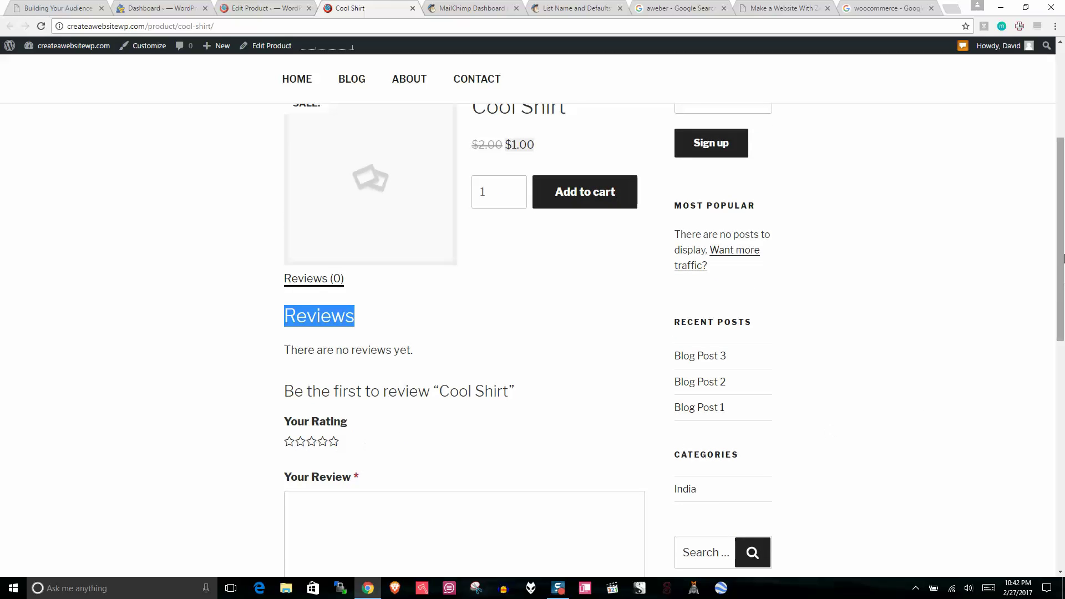
pyautogui.moveTo(1062, 258); pyautogui.dragTo(1062, 193)
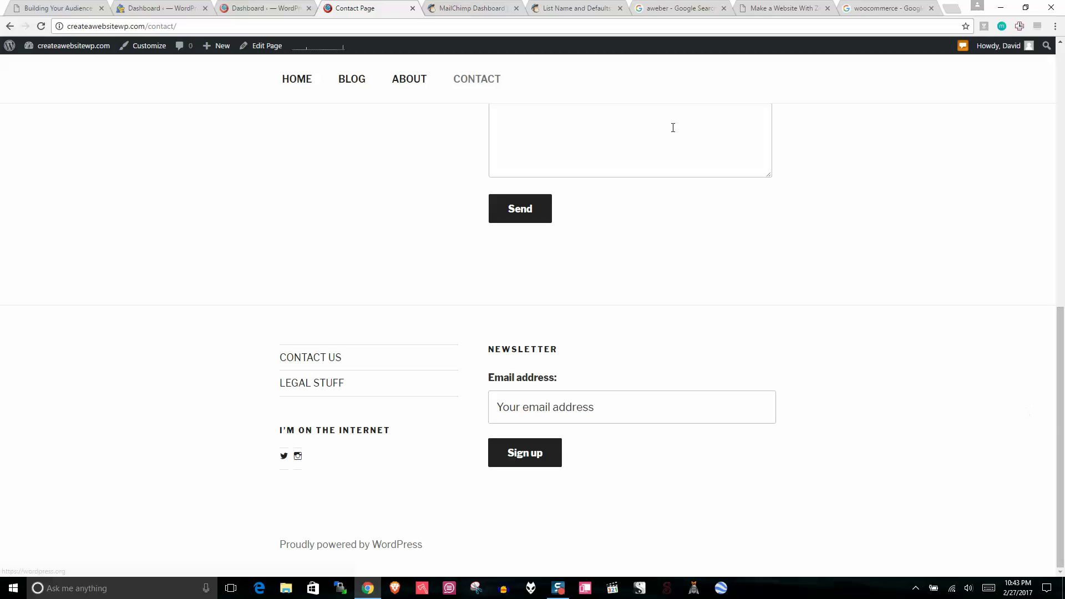
pyautogui.click(411, 9)
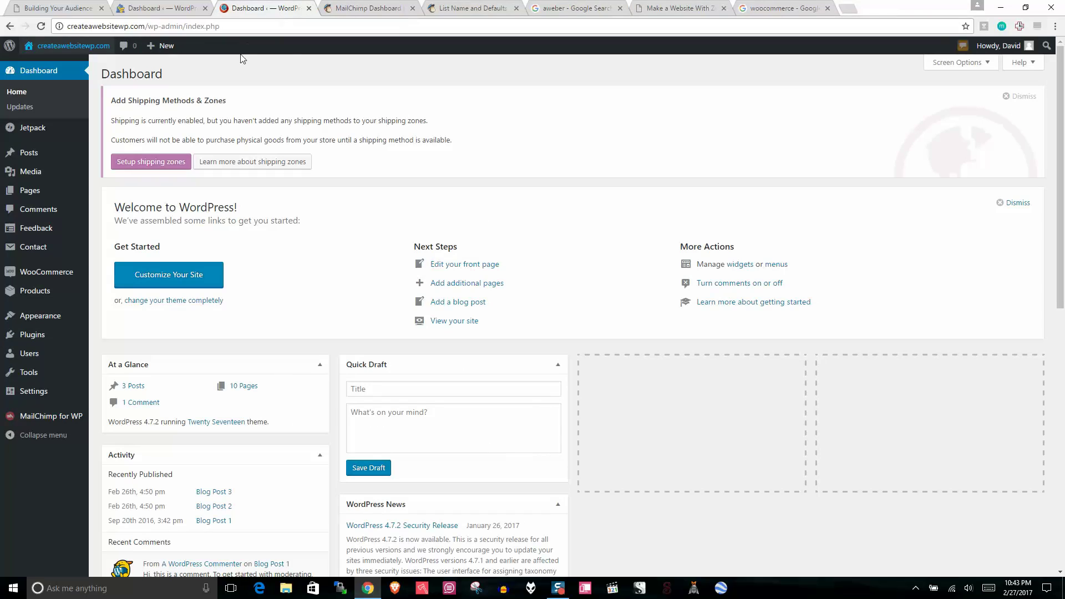
# Step: Open Appearance > Editor and dismiss the shipping-zones notice
pyautogui.moveTo(37, 321)
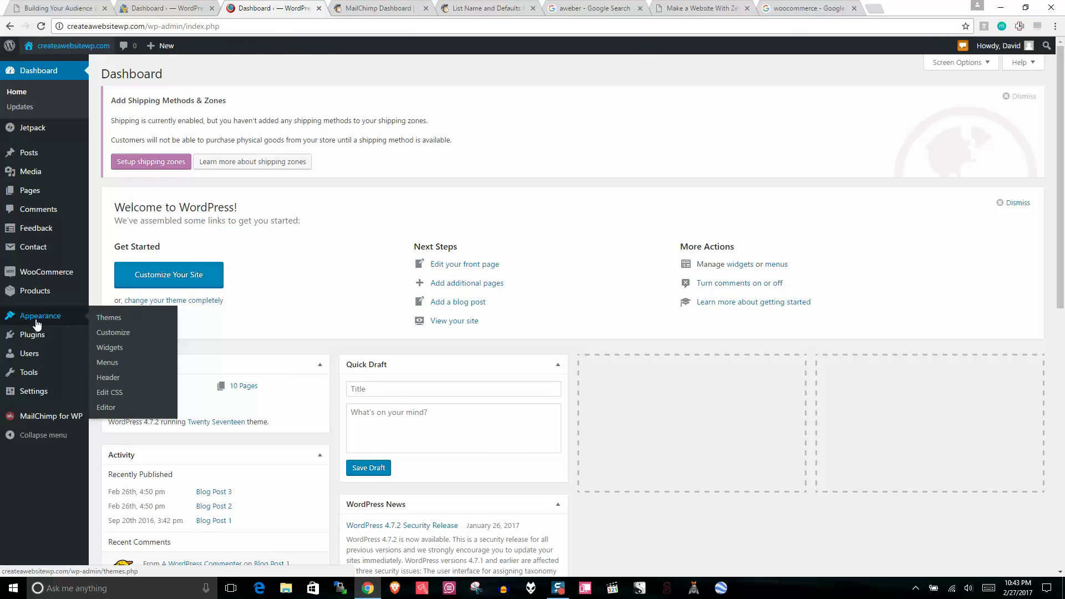
pyautogui.click(106, 409)
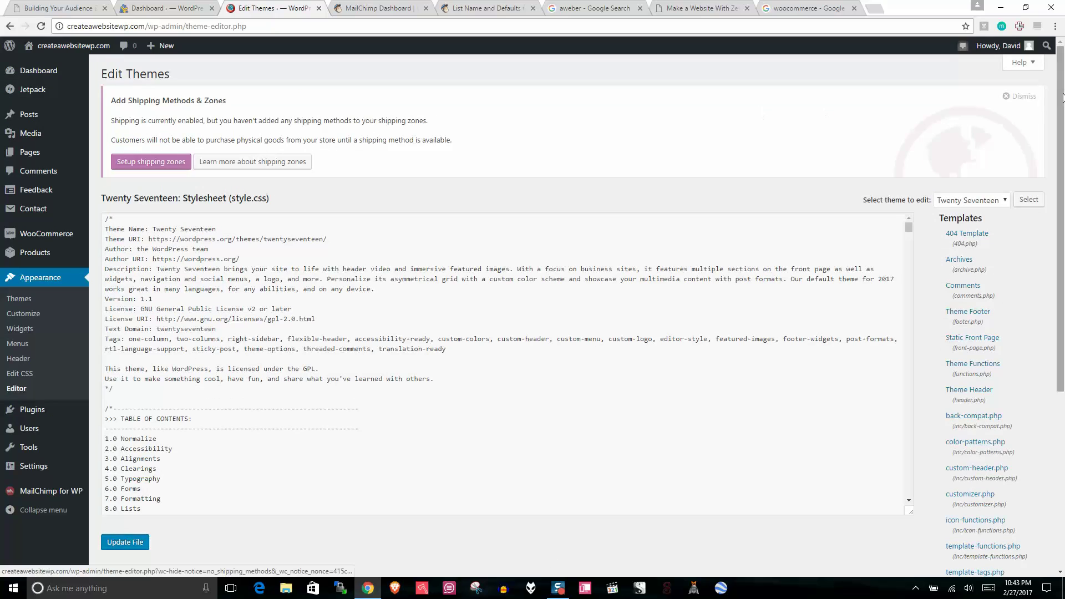
pyautogui.click(1020, 97)
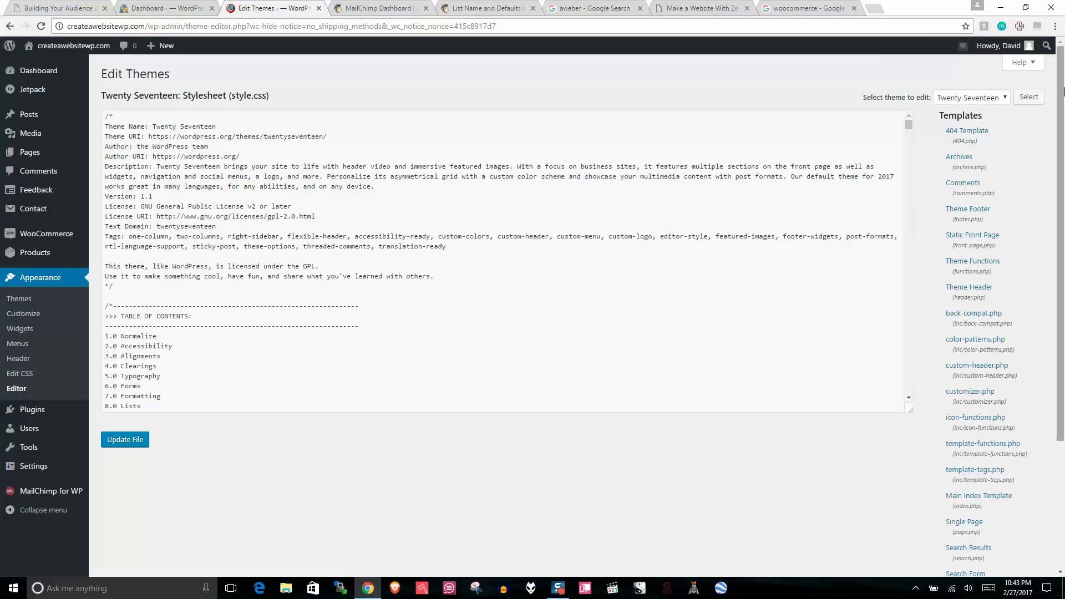
# Step: Find the Theme Footer (footer.php) template in the Twenty Seventeen file list and open it
pyautogui.scroll(-3, 1063, 91)
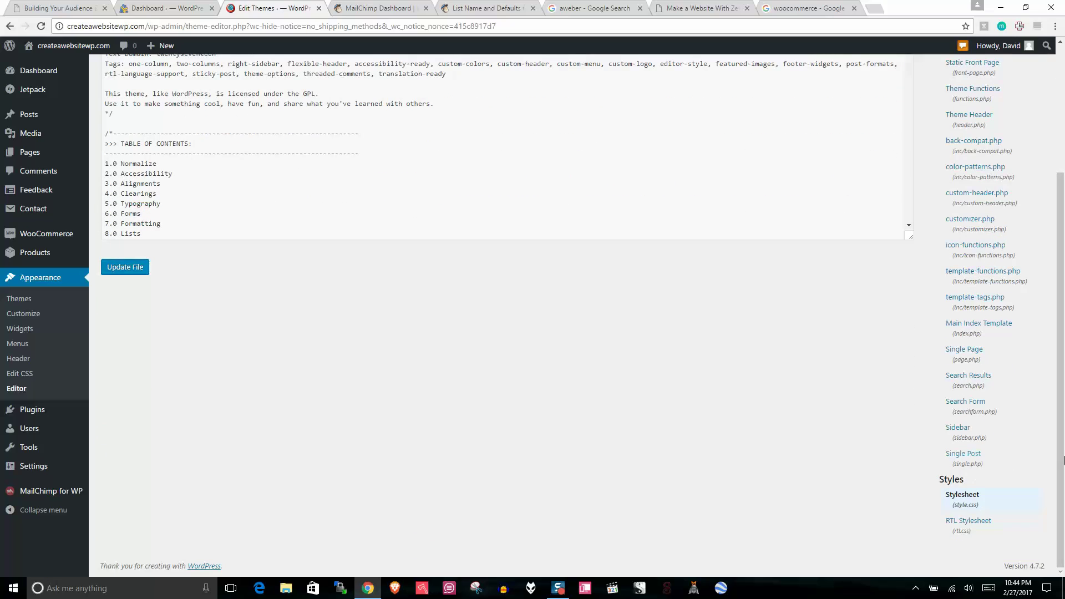
pyautogui.moveTo(1063, 461); pyautogui.dragTo(1063, 332)
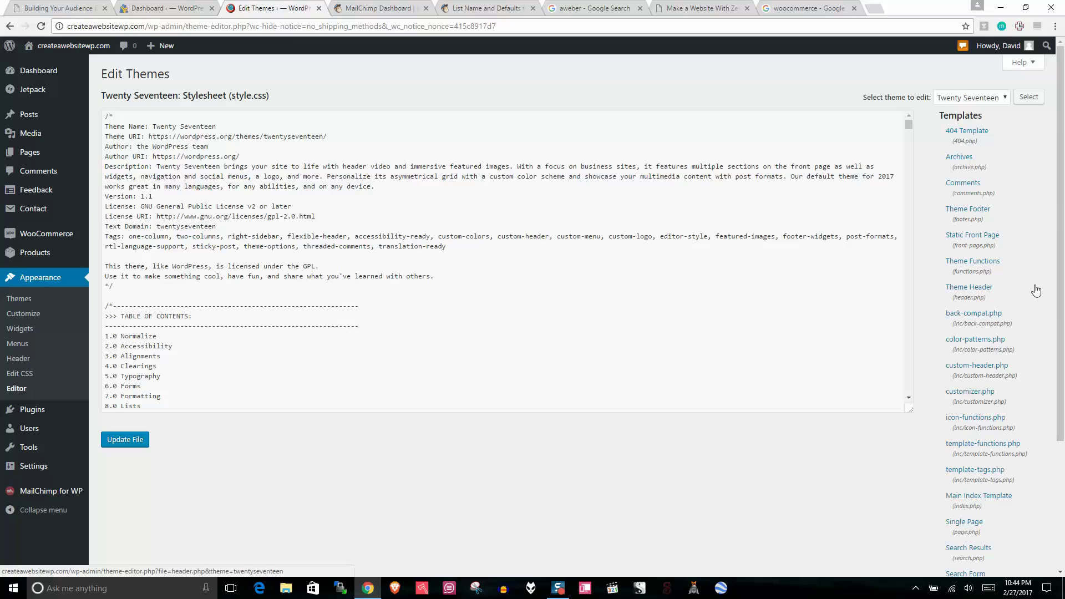
pyautogui.moveTo(1060, 288); pyautogui.dragTo(1060, 294)
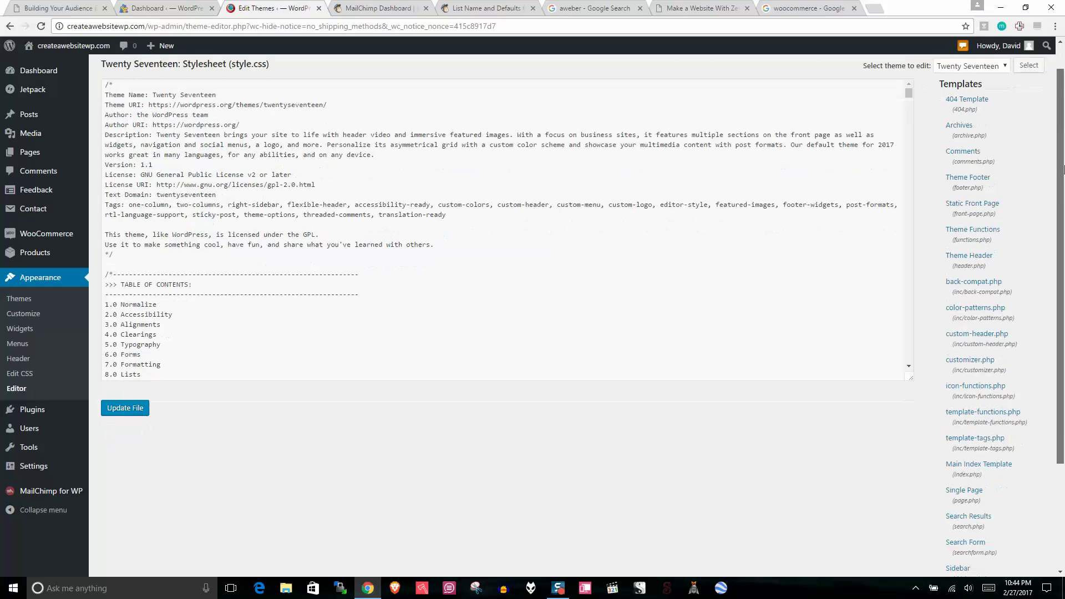
pyautogui.scroll(-3, 1060, 132)
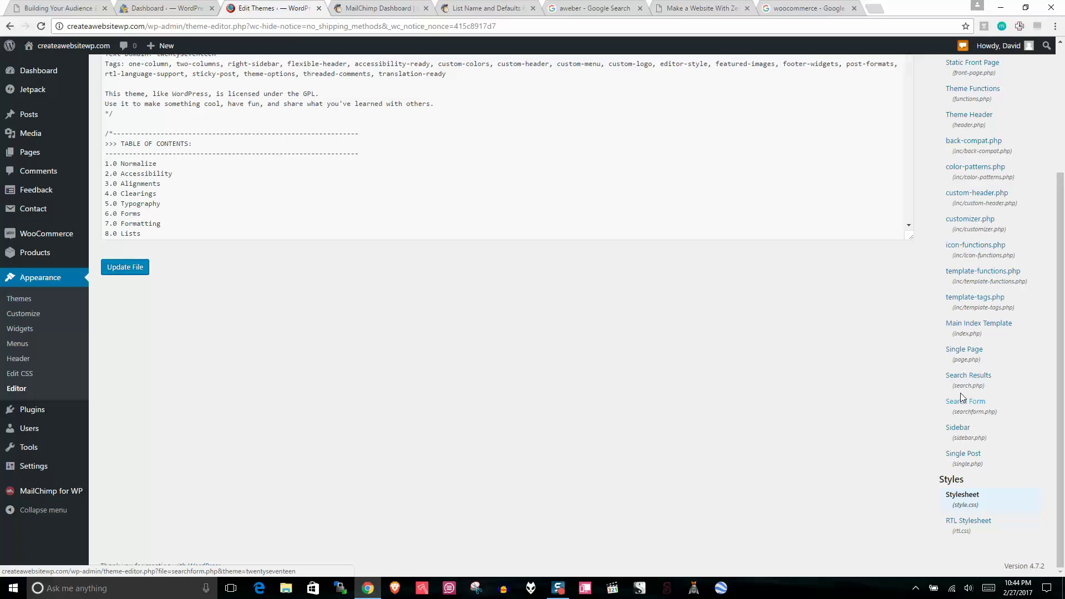
pyautogui.scroll(2, 1062, 324)
pyautogui.scroll(2, 1063, 325)
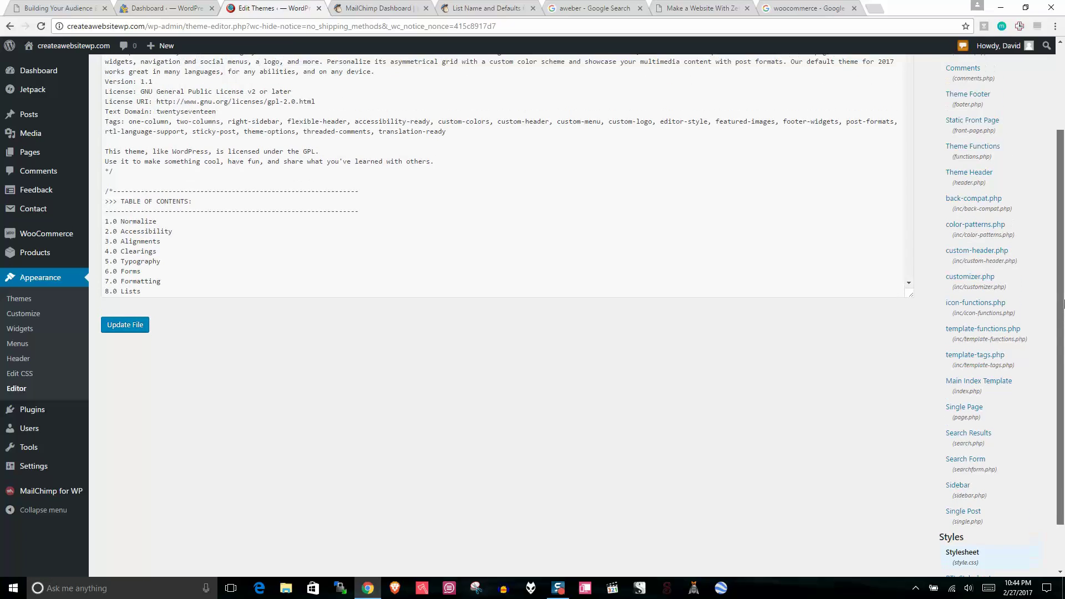
pyautogui.click(965, 144)
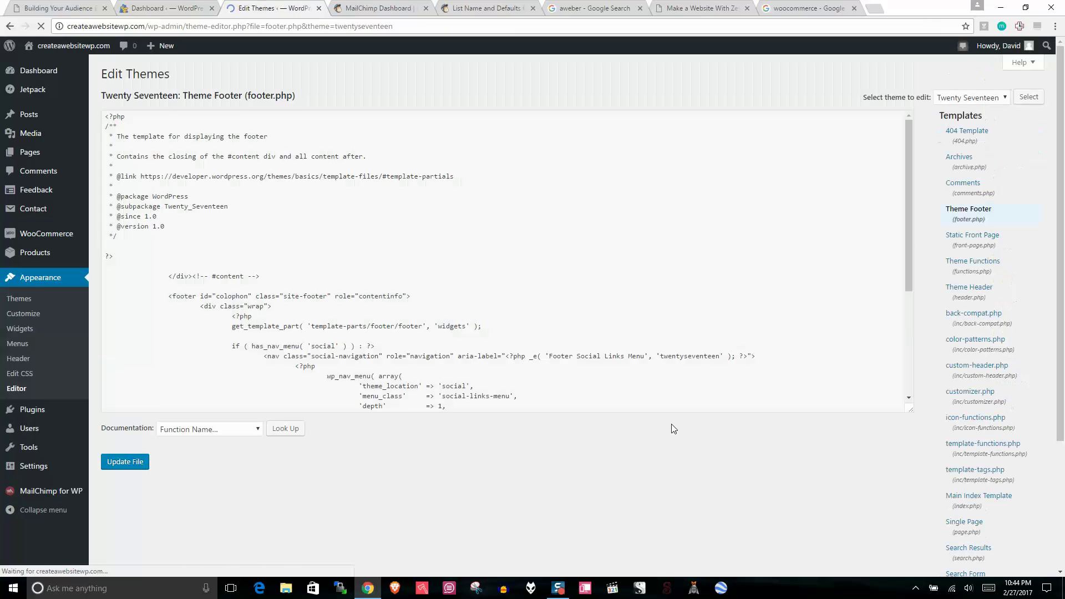
# Step: Delete part of the site-info text in footer.php and update the file
pyautogui.moveTo(909, 130); pyautogui.dragTo(910, 245)
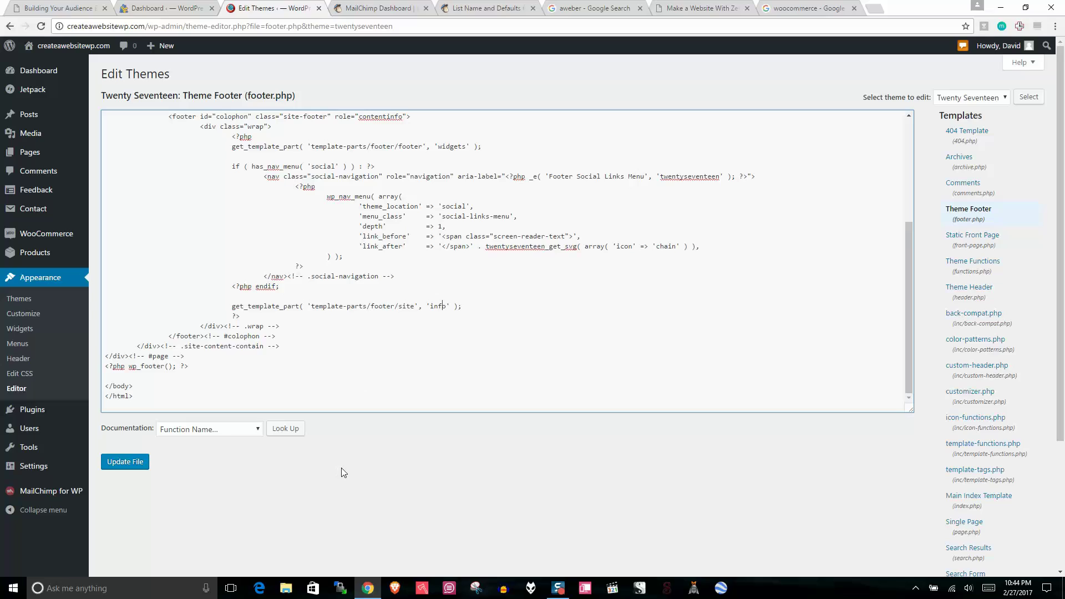
pyautogui.press('BackSpace')
pyautogui.press('Delete')
pyautogui.click(118, 466)
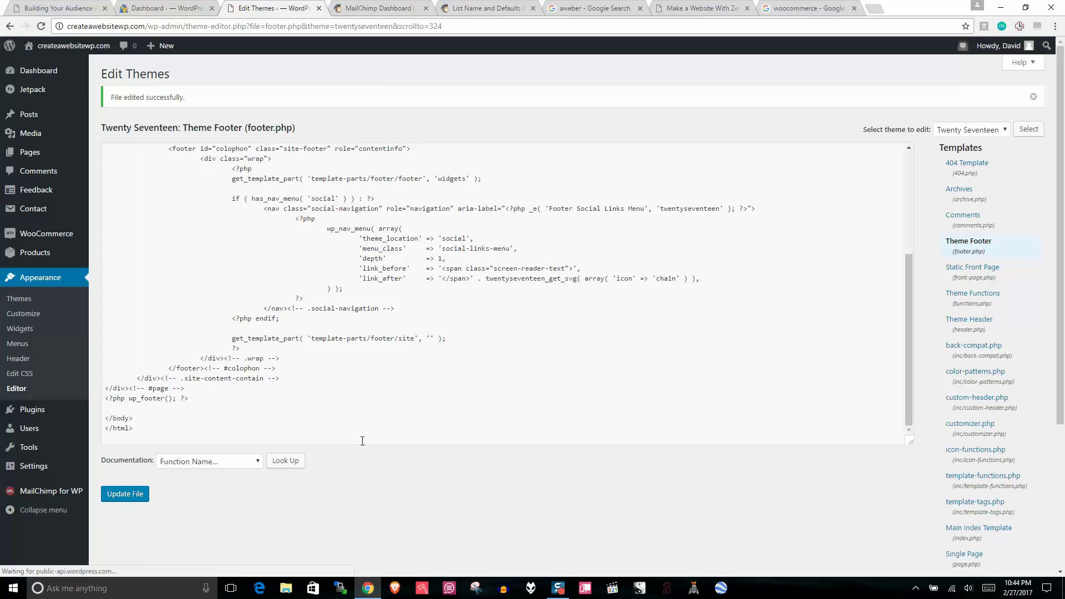
# Step: Open the live site's home page in a new tab and scroll through it
pyautogui.rightClick(81, 48)
pyautogui.click(111, 52)
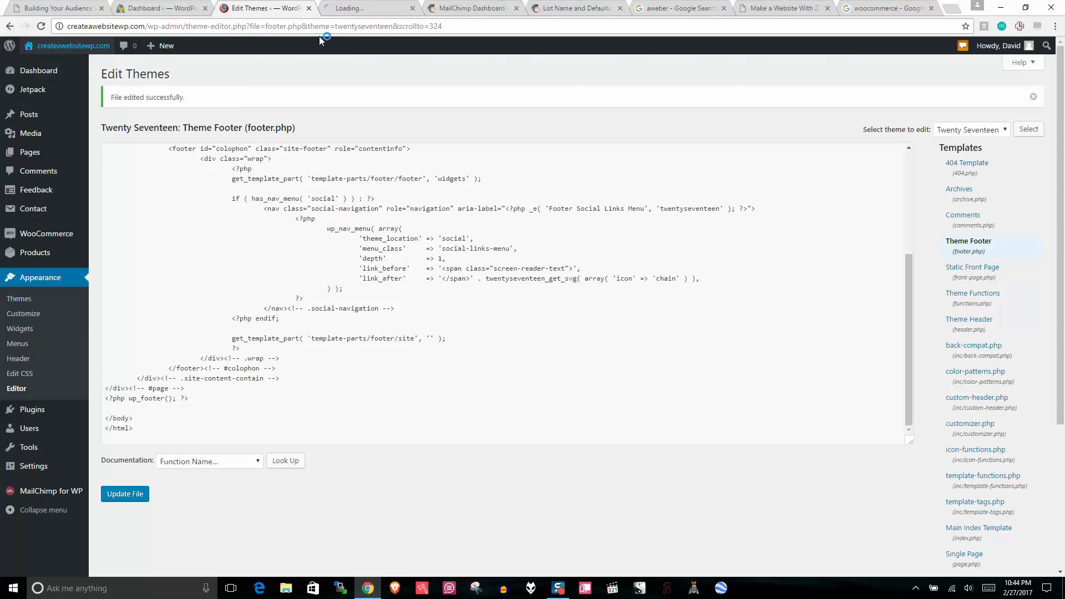
pyautogui.click(361, 8)
pyautogui.moveTo(1061, 109); pyautogui.dragTo(1059, 83)
# Step: Search the plugin directory for 'yoast', then install and activate Yoast SEO
pyautogui.click(261, 8)
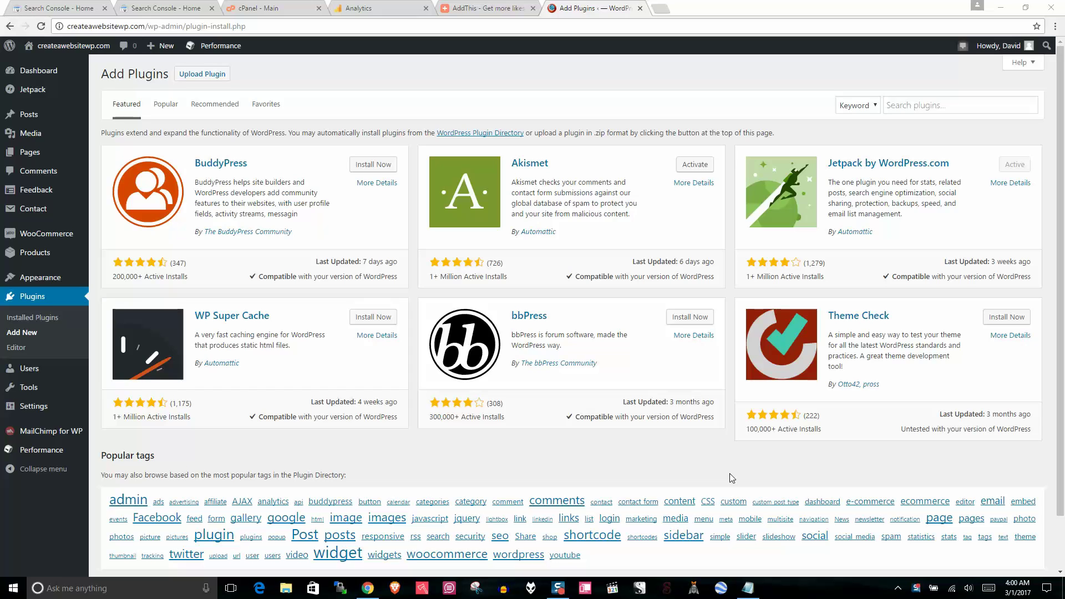
pyautogui.click(935, 108)
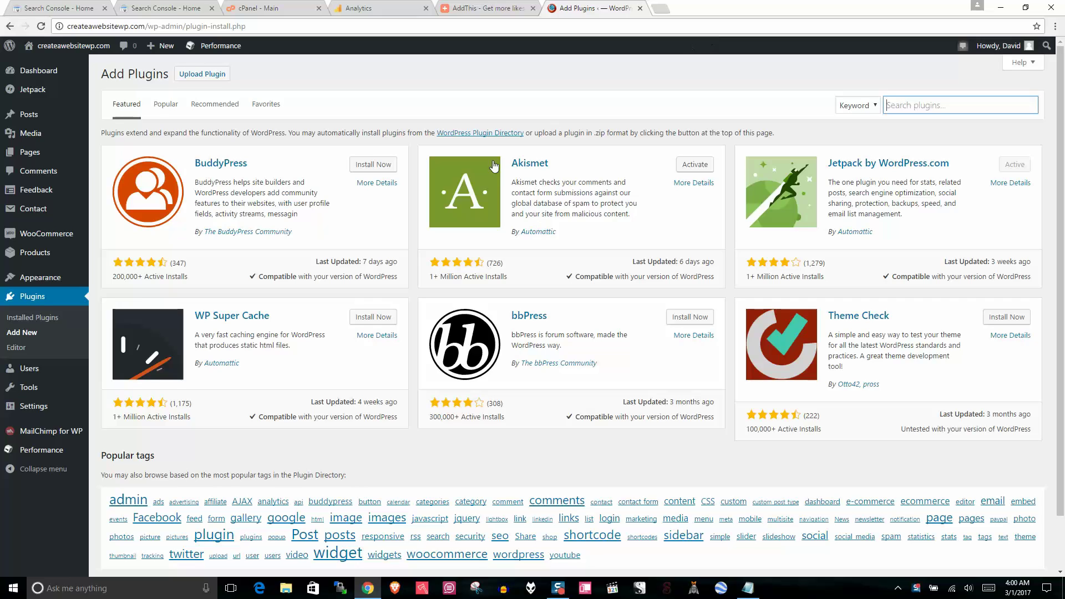
pyautogui.write('yoa')
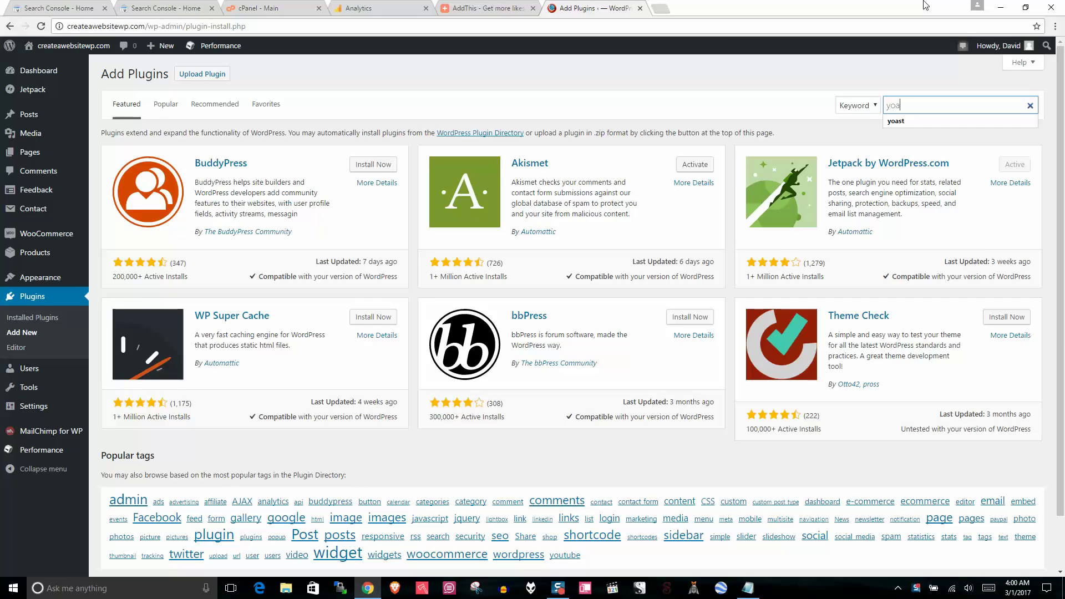
pyautogui.write('st')
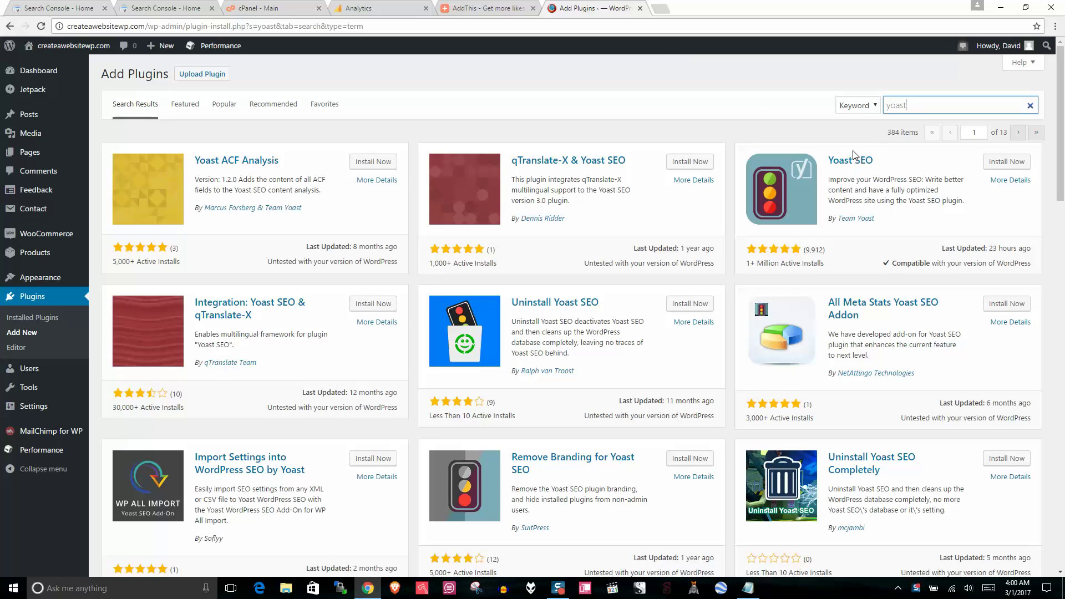
pyautogui.click(1007, 161)
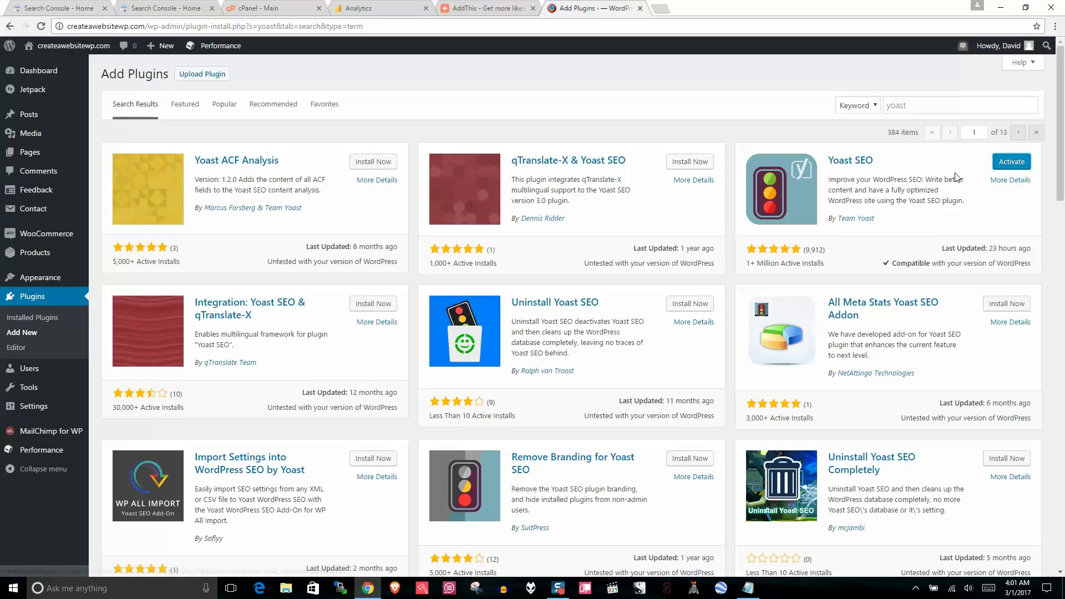
pyautogui.click(1021, 166)
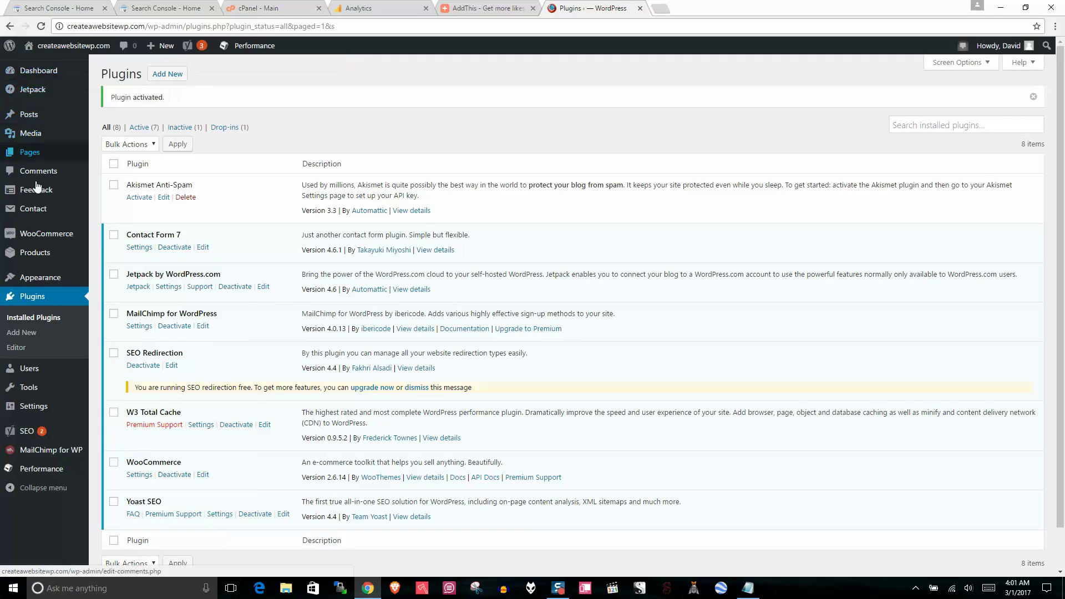
pyautogui.click(28, 431)
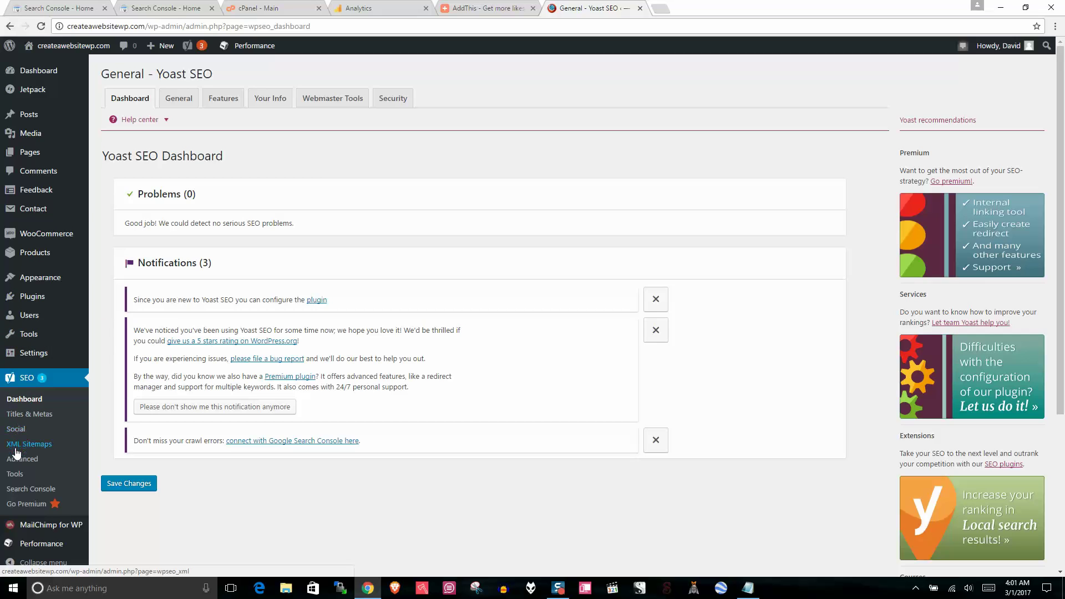
# Step: In Yoast's Features tab, set Advanced settings pages to Disabled and save
pyautogui.click(179, 100)
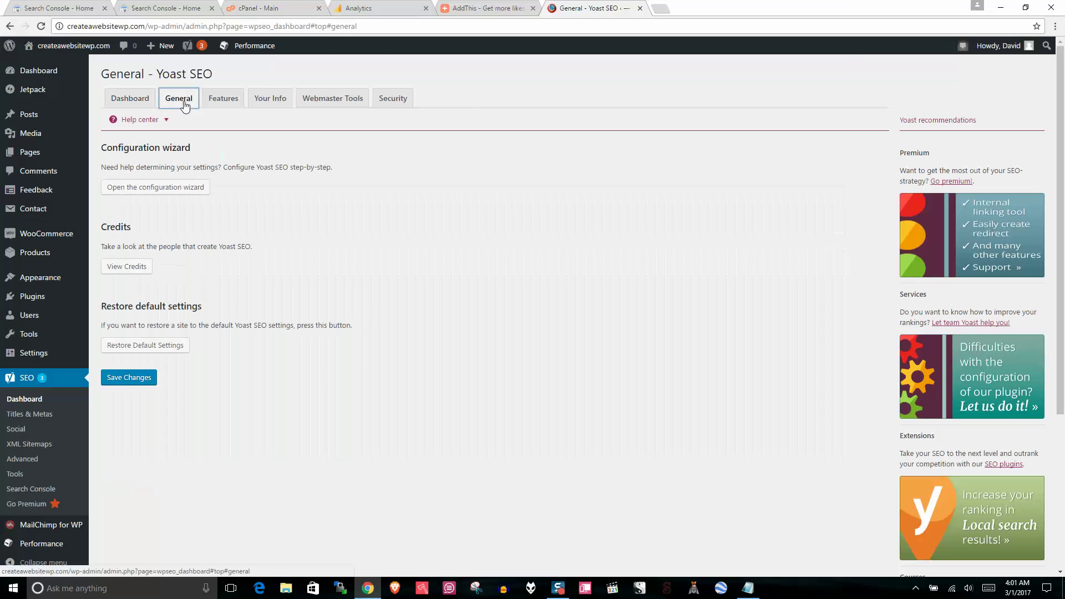
pyautogui.click(235, 99)
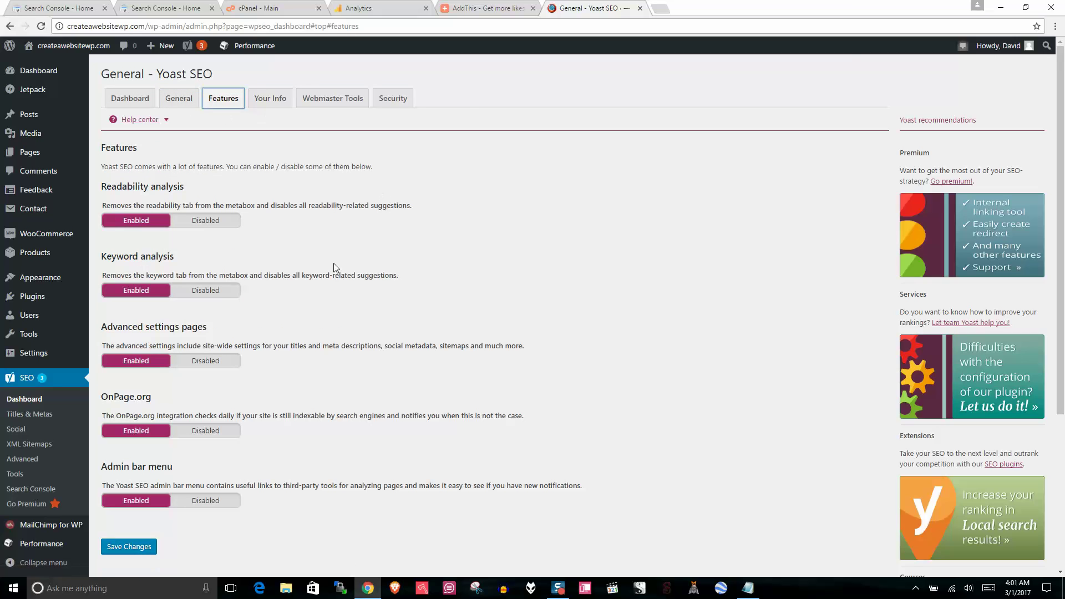
pyautogui.click(198, 362)
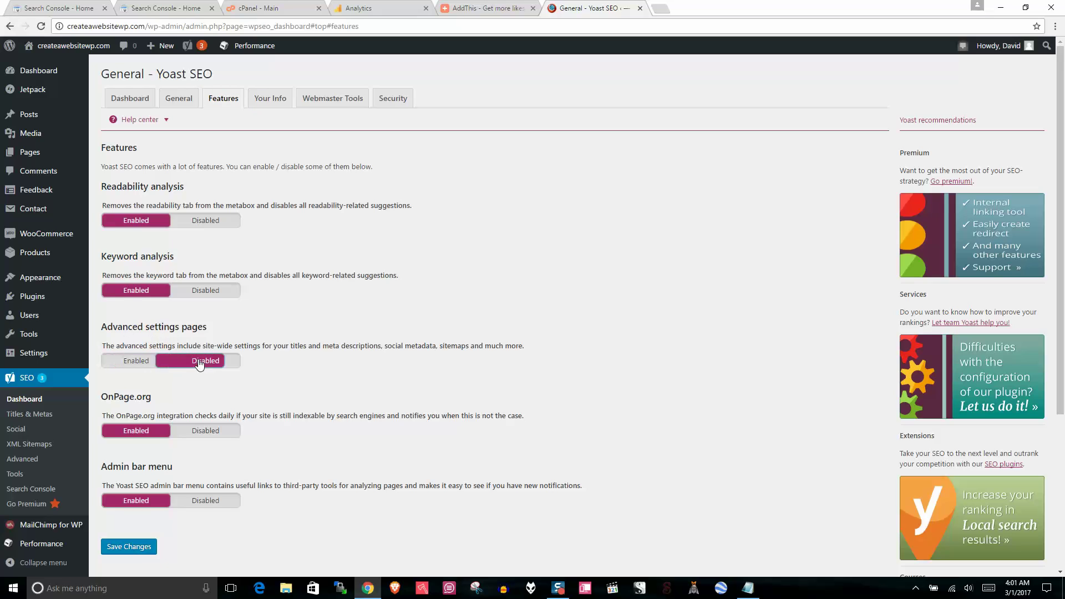
pyautogui.click(126, 548)
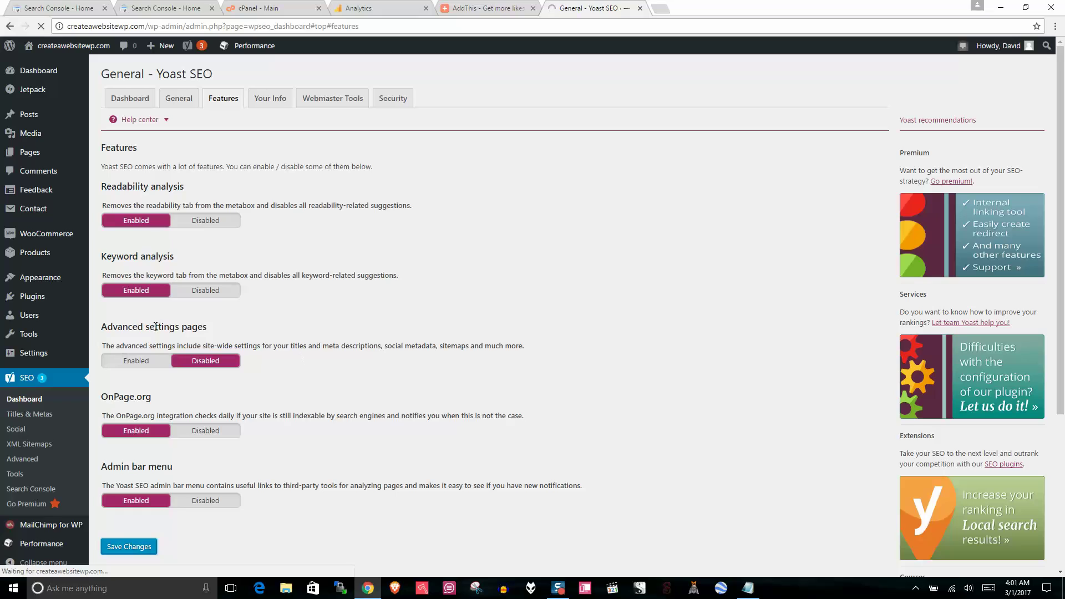
pyautogui.moveTo(203, 327); pyautogui.dragTo(107, 327)
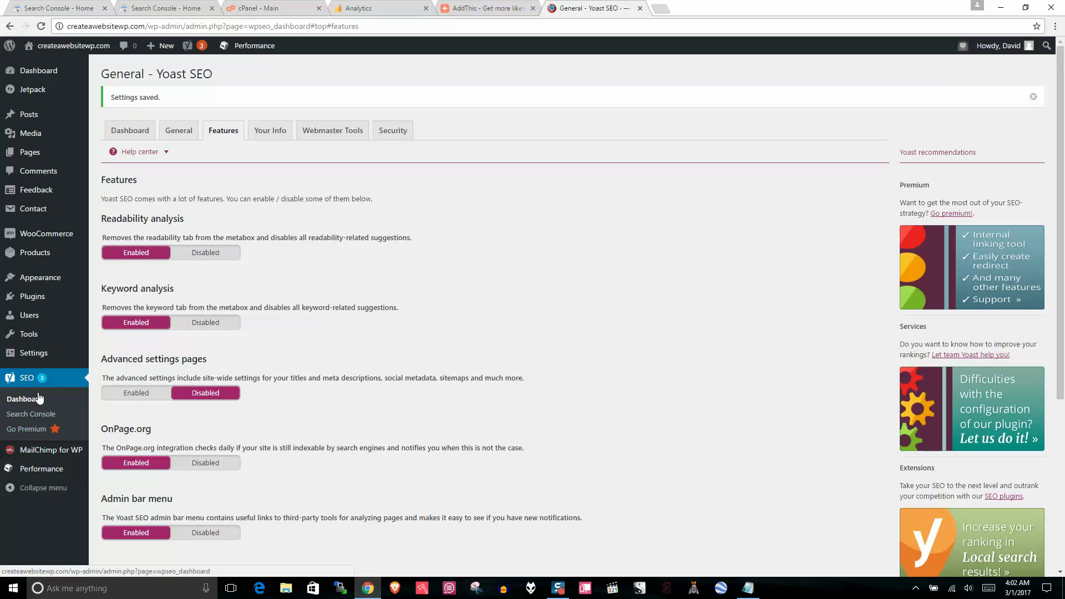
# Step: Set Advanced settings pages back to Enabled and save the Features settings again
pyautogui.click(136, 393)
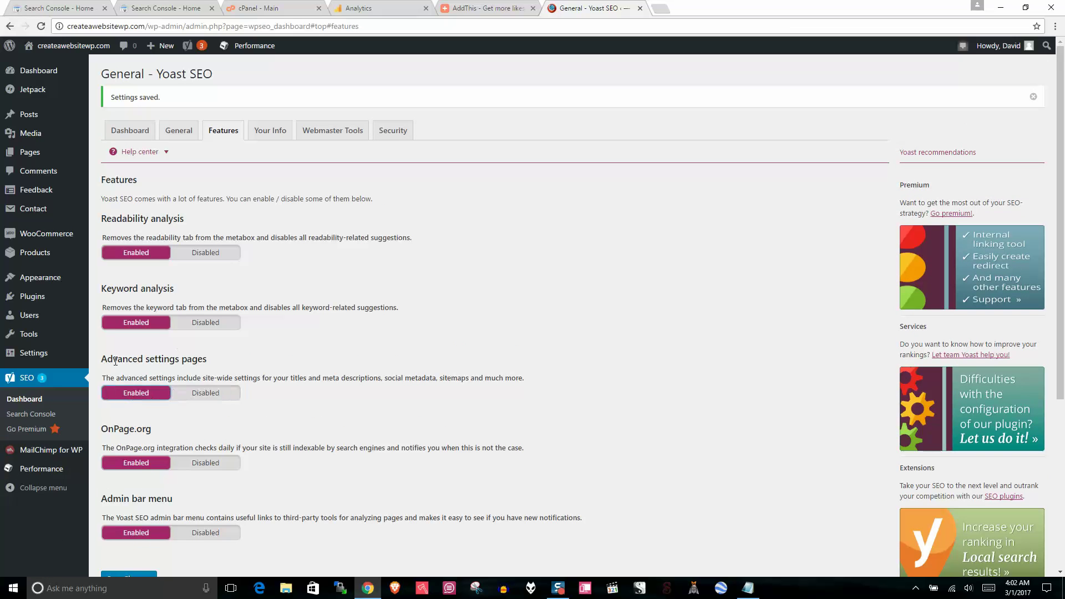
pyautogui.moveTo(210, 359); pyautogui.dragTo(98, 360)
pyautogui.click(250, 361)
pyautogui.scroll(-3, 226, 393)
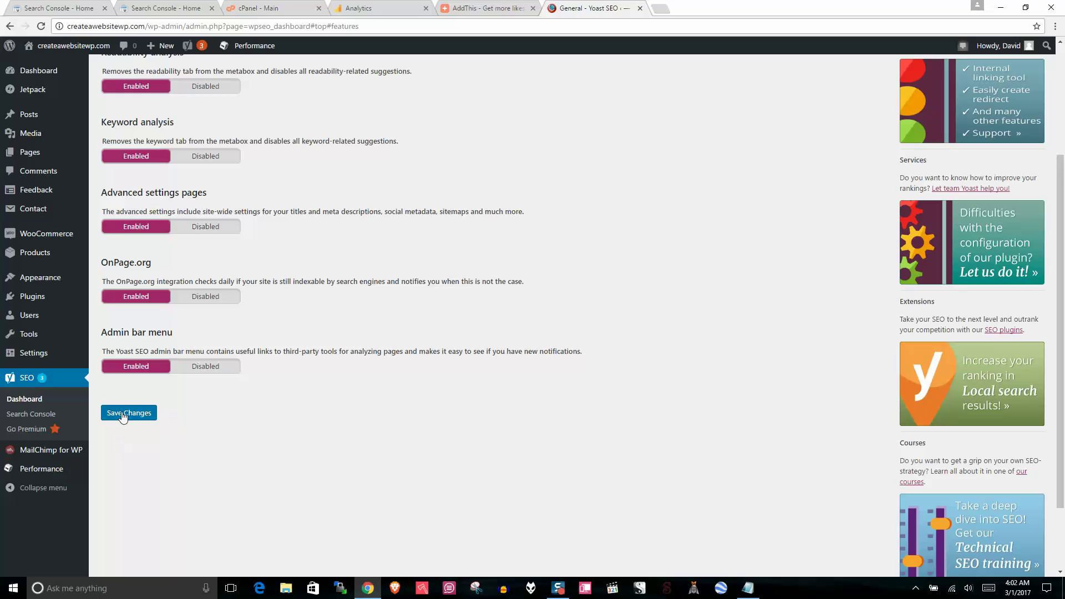
pyautogui.click(123, 413)
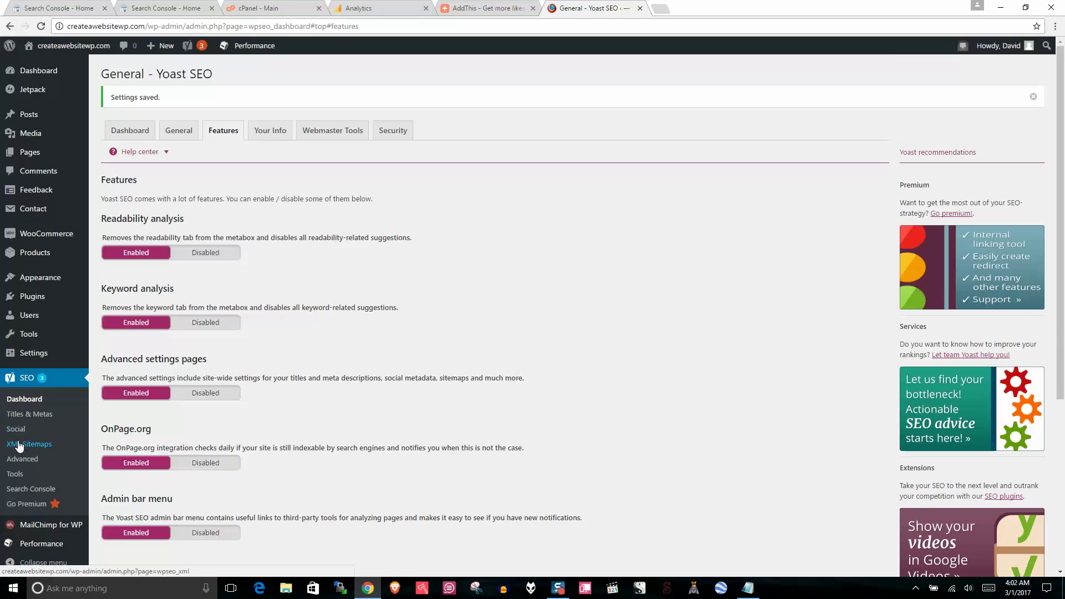
pyautogui.click(18, 442)
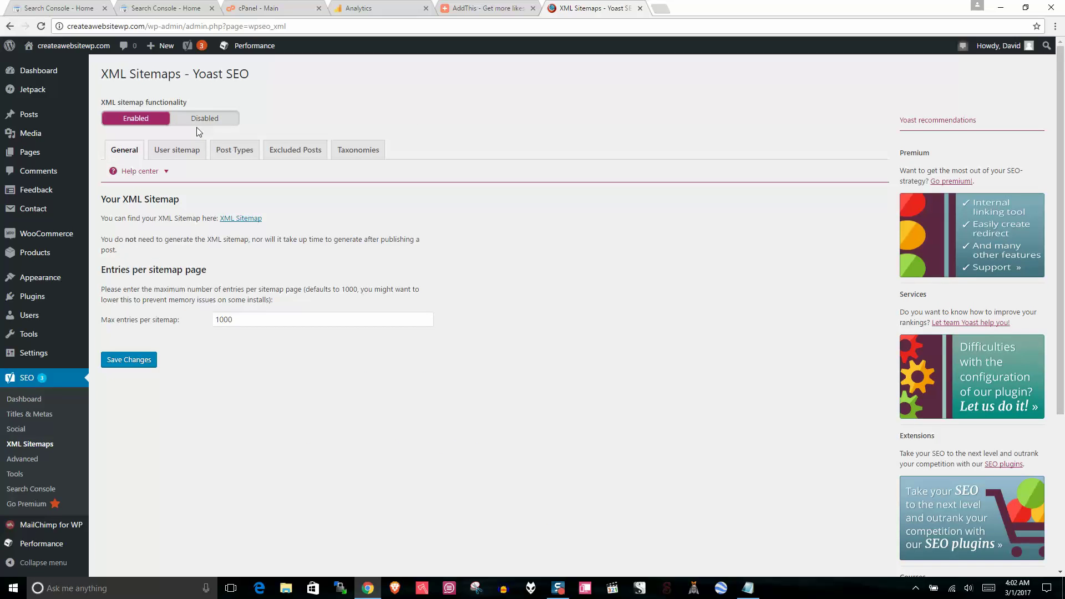
# Step: Save the XML sitemap settings, view the 4-sitemap index in a new tab, then close it
pyautogui.click(123, 360)
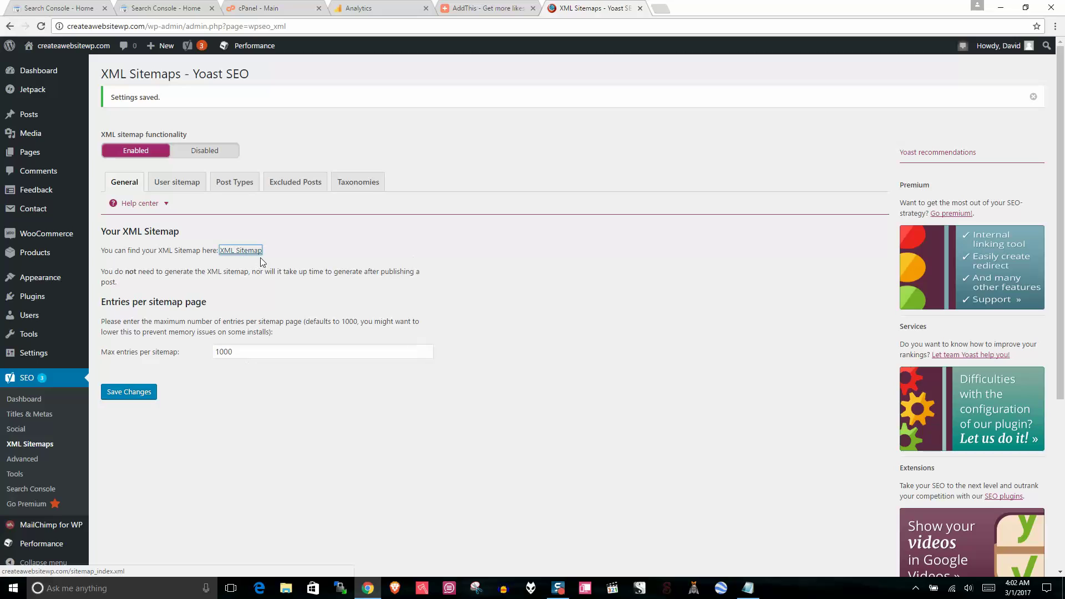
pyautogui.rightClick(247, 252)
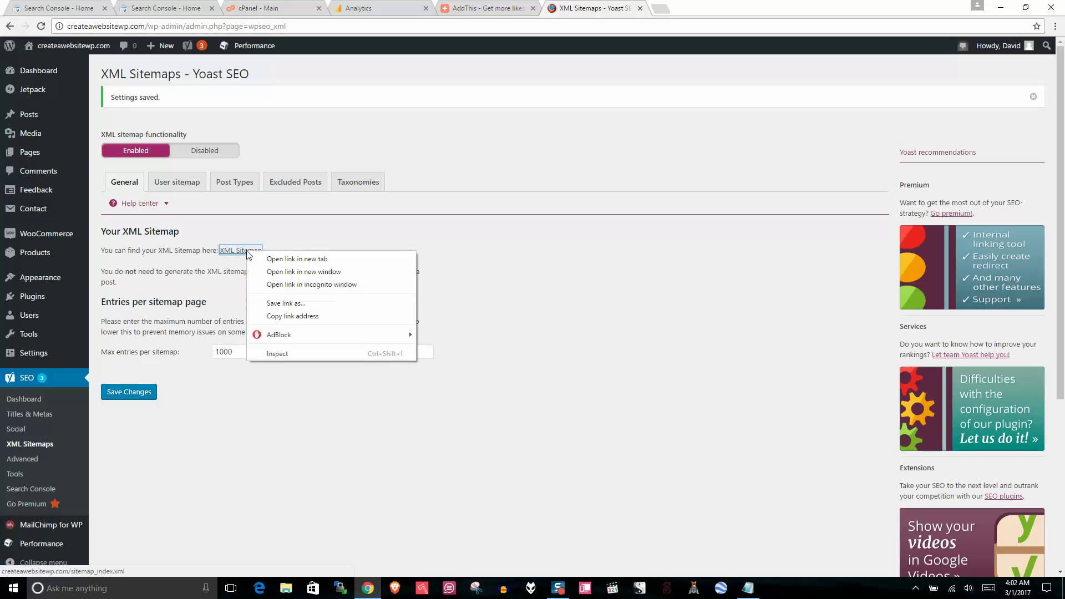
pyautogui.click(283, 259)
pyautogui.click(701, 6)
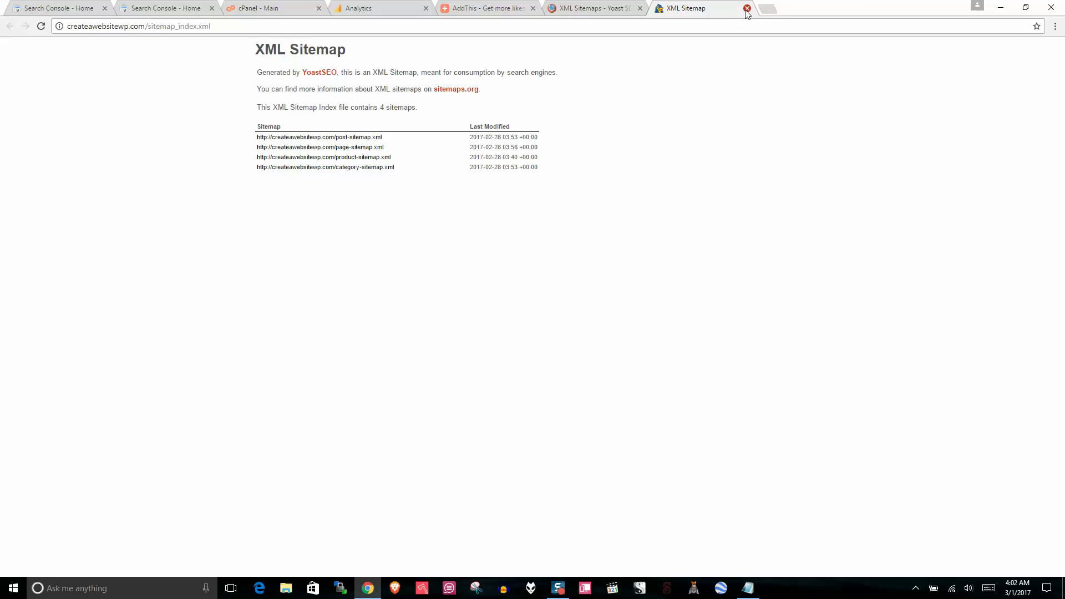
pyautogui.click(746, 8)
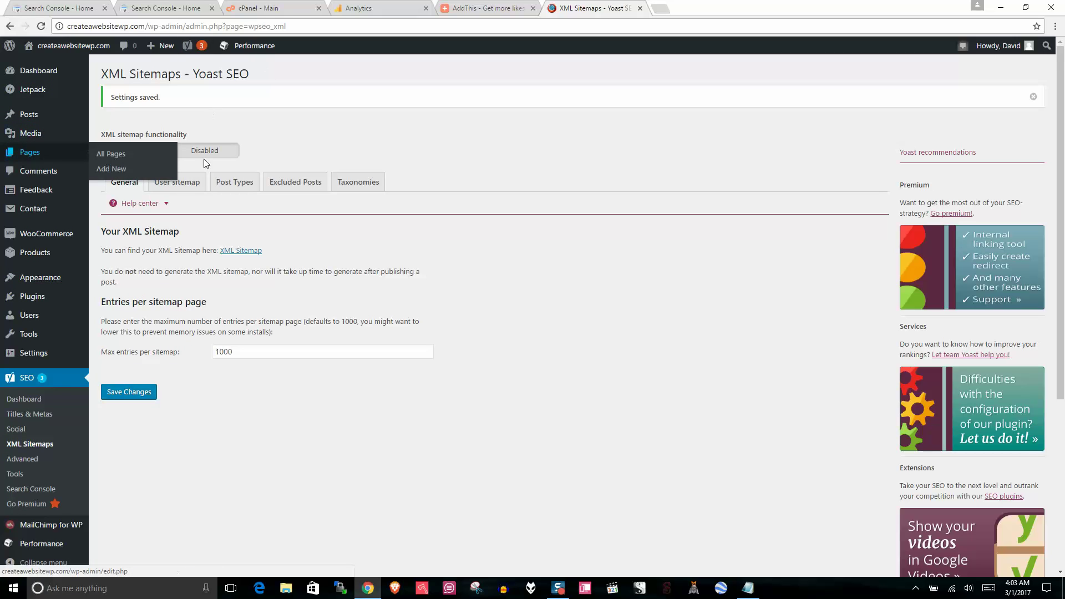
# Step: Open the WELCOME page from All Pages and scroll to its Yoast SEO snippet preview
pyautogui.moveTo(30, 152)
pyautogui.click(713, 5)
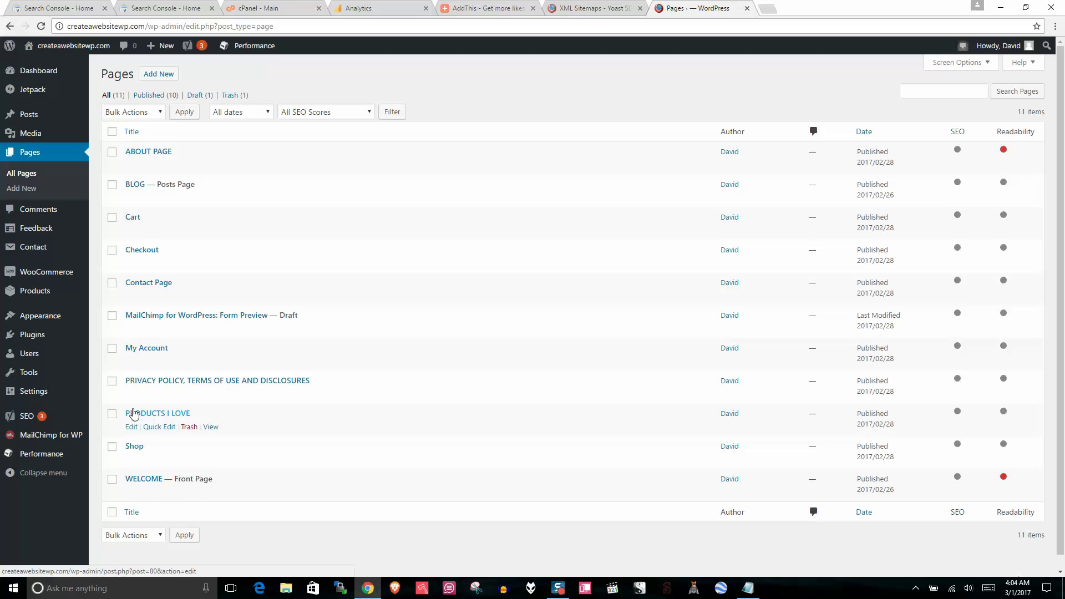
pyautogui.click(142, 478)
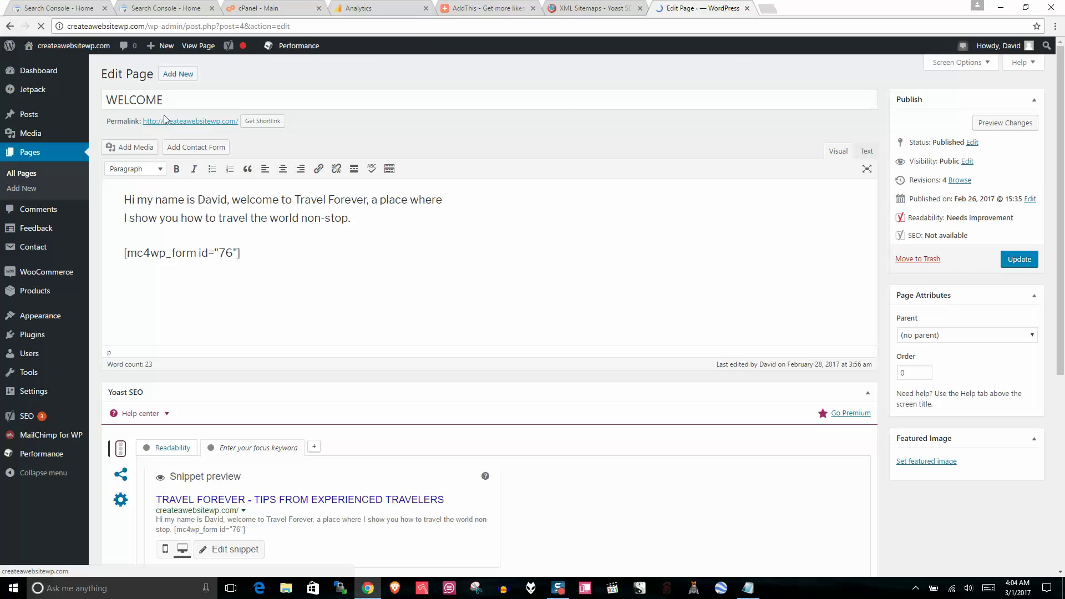
pyautogui.doubleClick(167, 101)
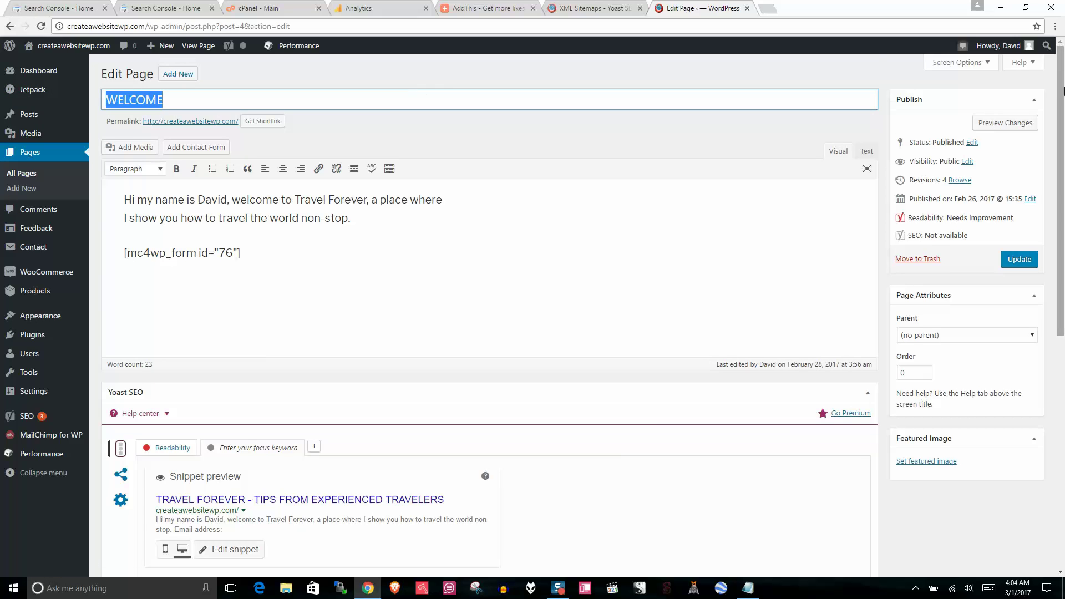
pyautogui.moveTo(1062, 106); pyautogui.dragTo(1063, 209)
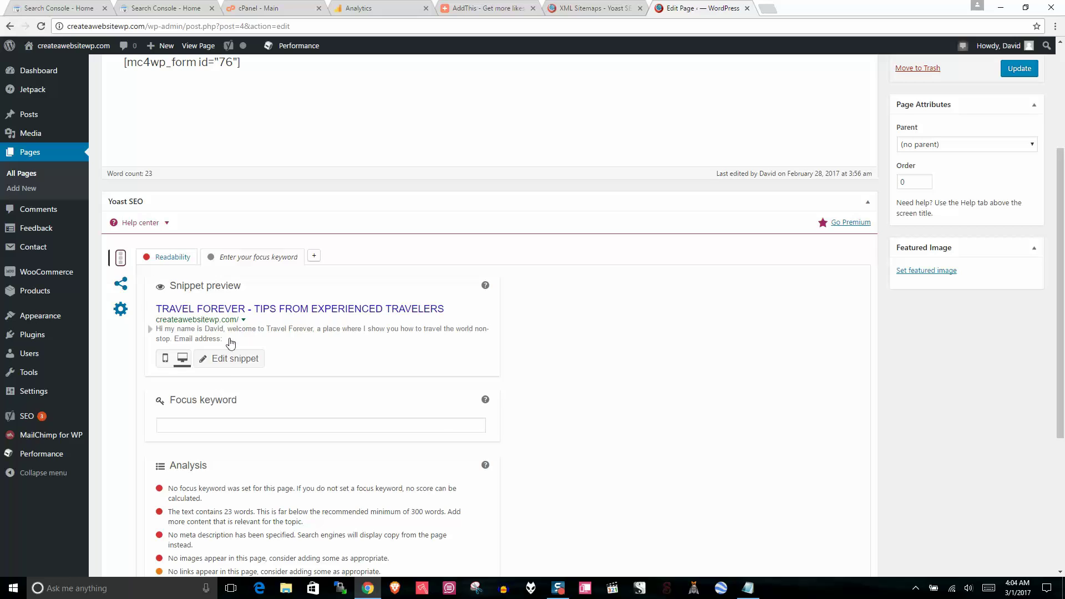
# Step: Review the WELCOME page's search snippet and meta description in the Yoast SEO box
pyautogui.click(224, 366)
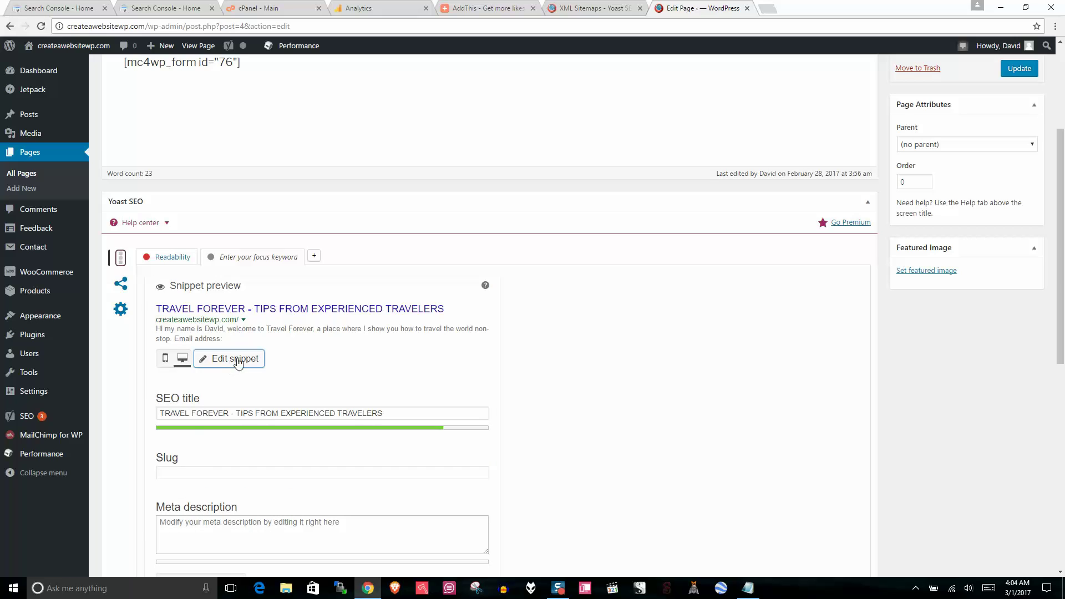
pyautogui.click(201, 530)
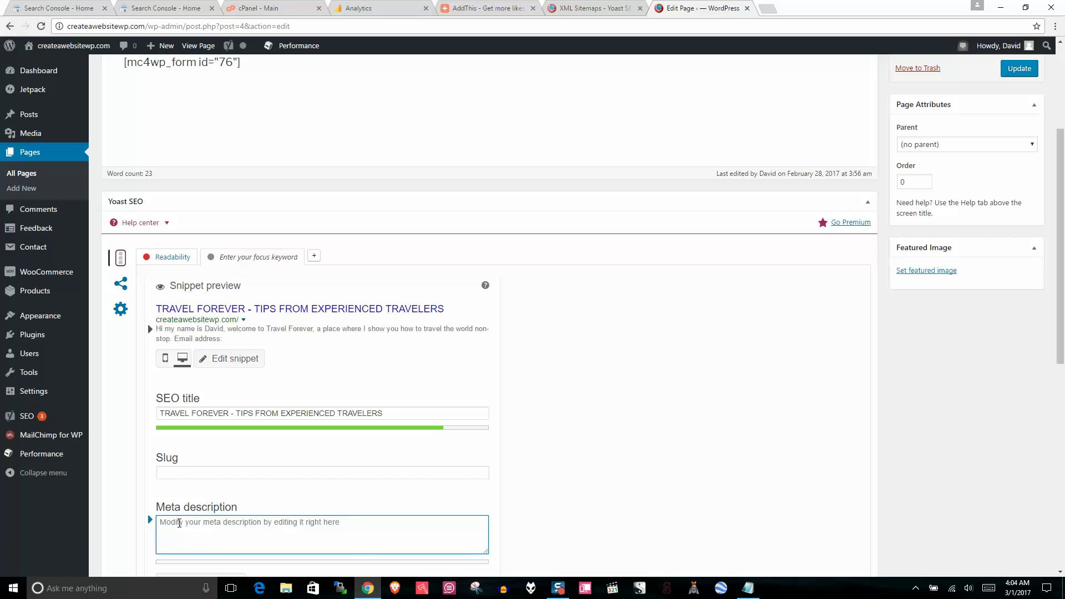
pyautogui.click(626, 382)
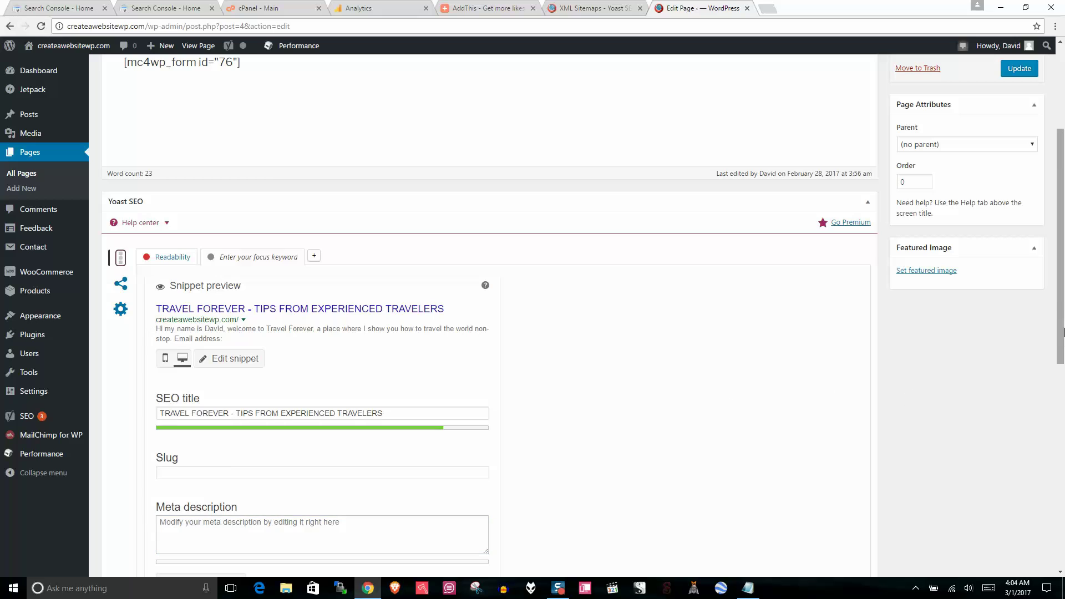
pyautogui.moveTo(1062, 286); pyautogui.dragTo(1063, 387)
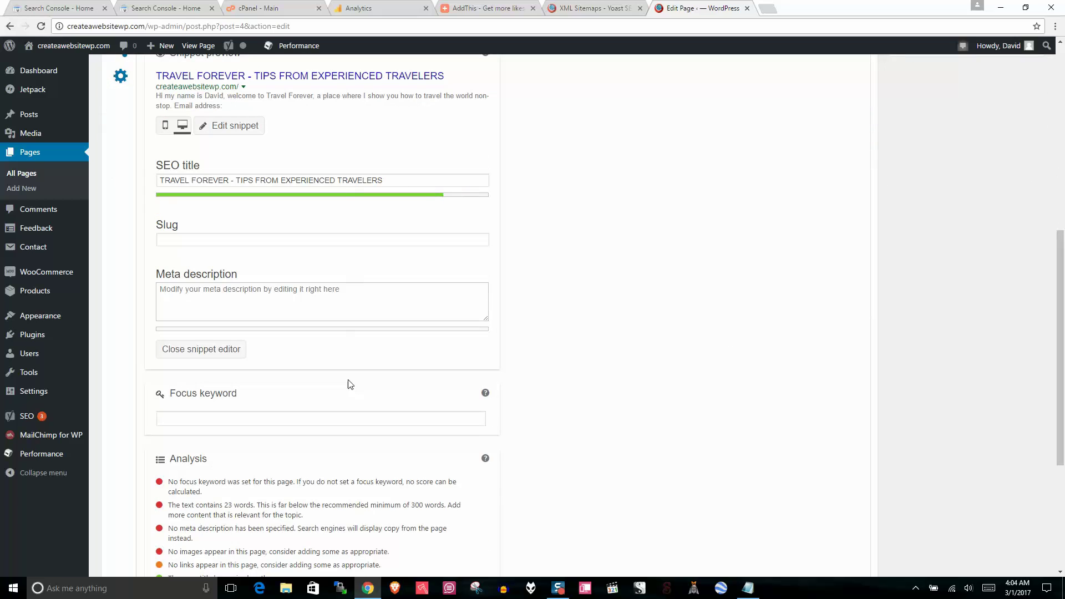
# Step: Enter 'best headphones for travelers' as the focus keyword, then go to SEO > Search Console
pyautogui.click(197, 419)
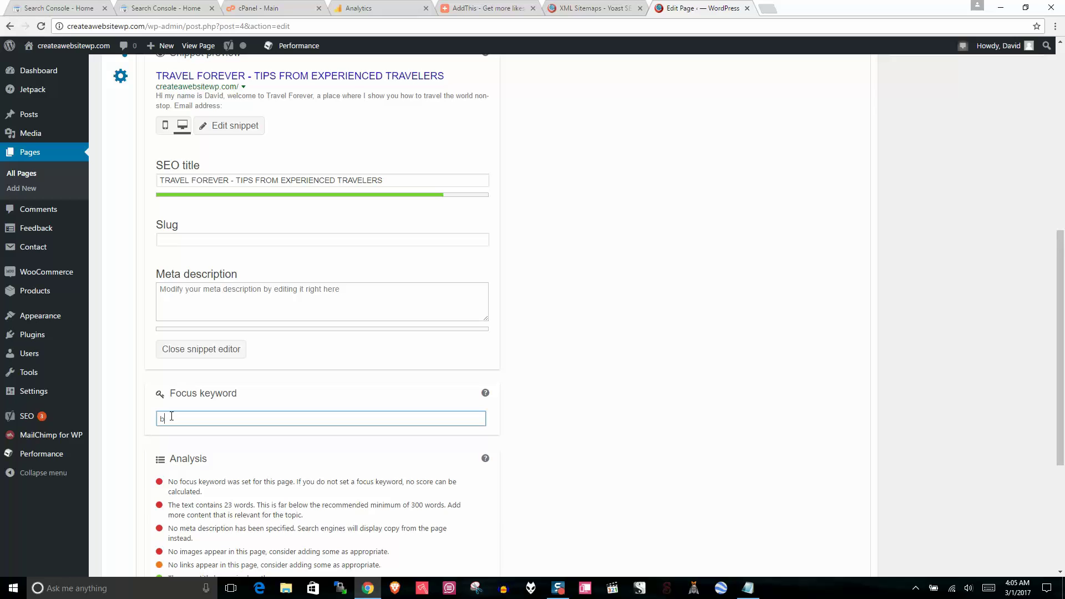
pyautogui.write('est')
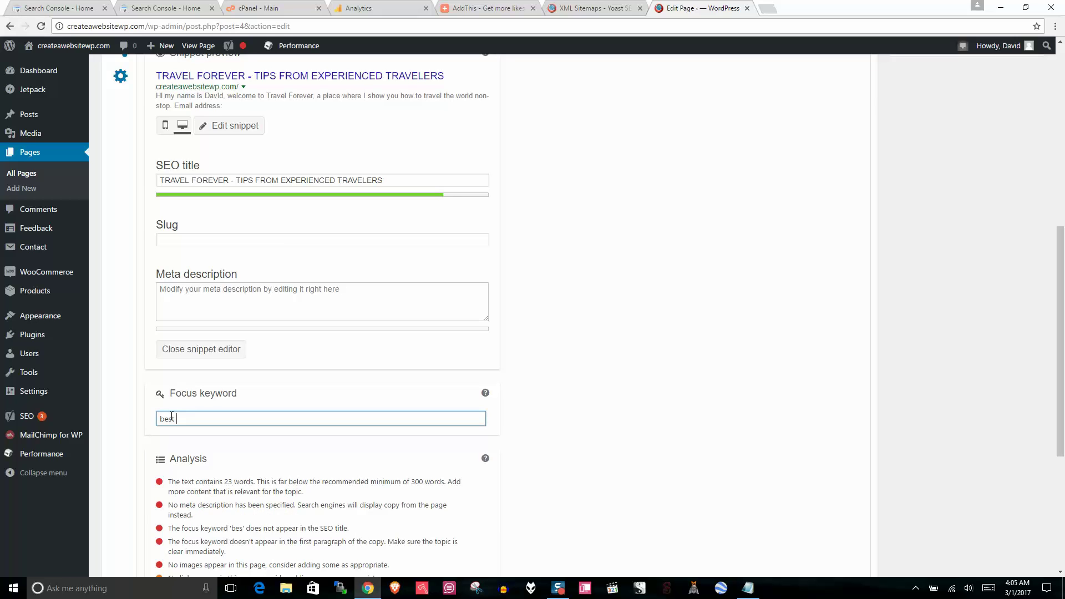
pyautogui.write(' headphones fo')
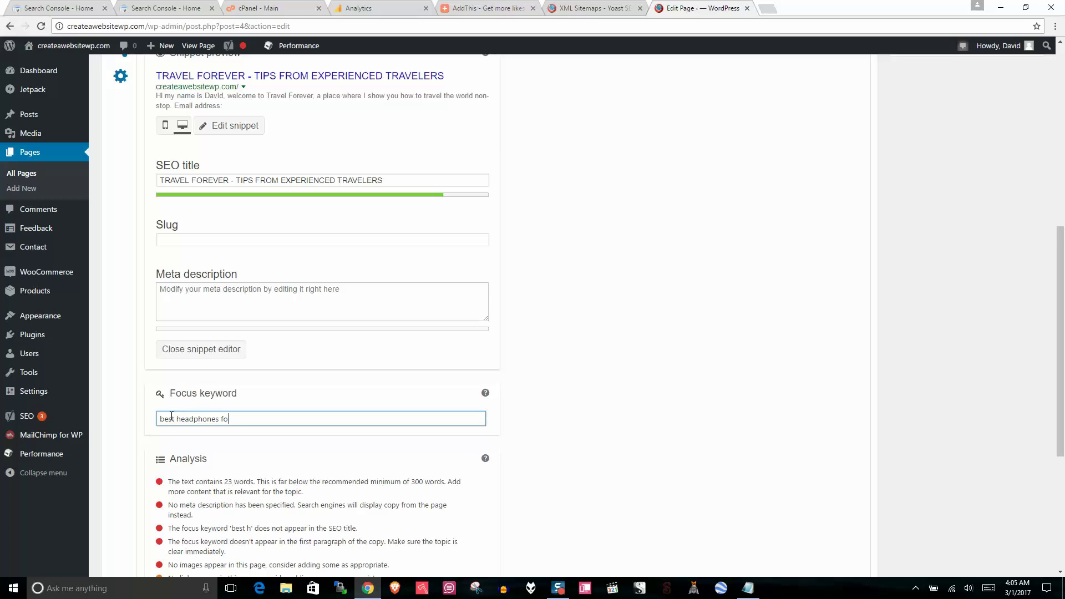
pyautogui.write('r travelers')
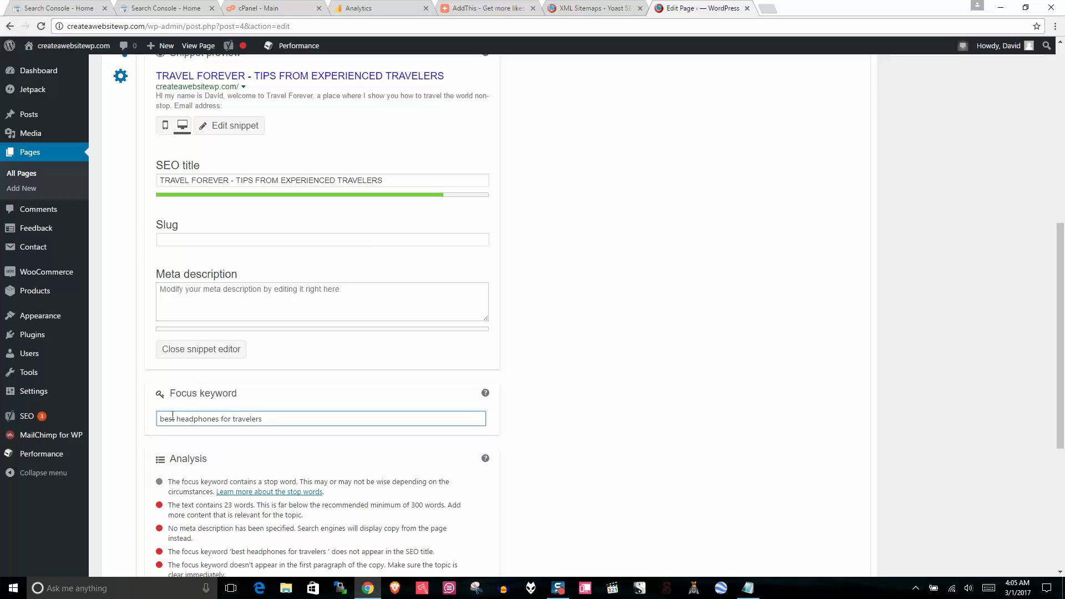
pyautogui.moveTo(262, 419); pyautogui.dragTo(116, 426)
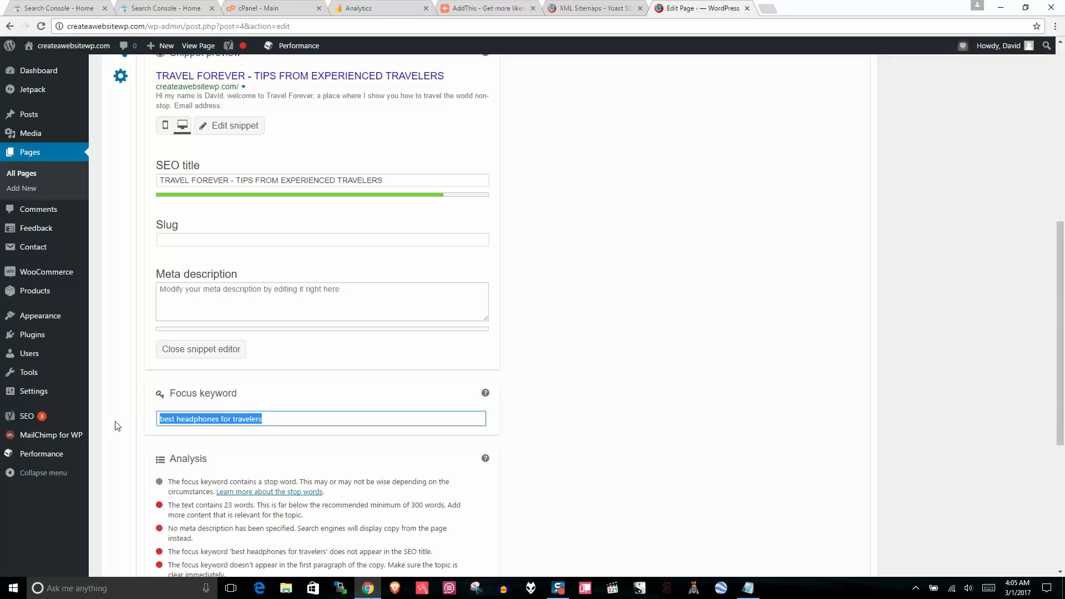
pyautogui.click(214, 416)
pyautogui.moveTo(220, 418); pyautogui.dragTo(128, 417)
pyautogui.click(275, 419)
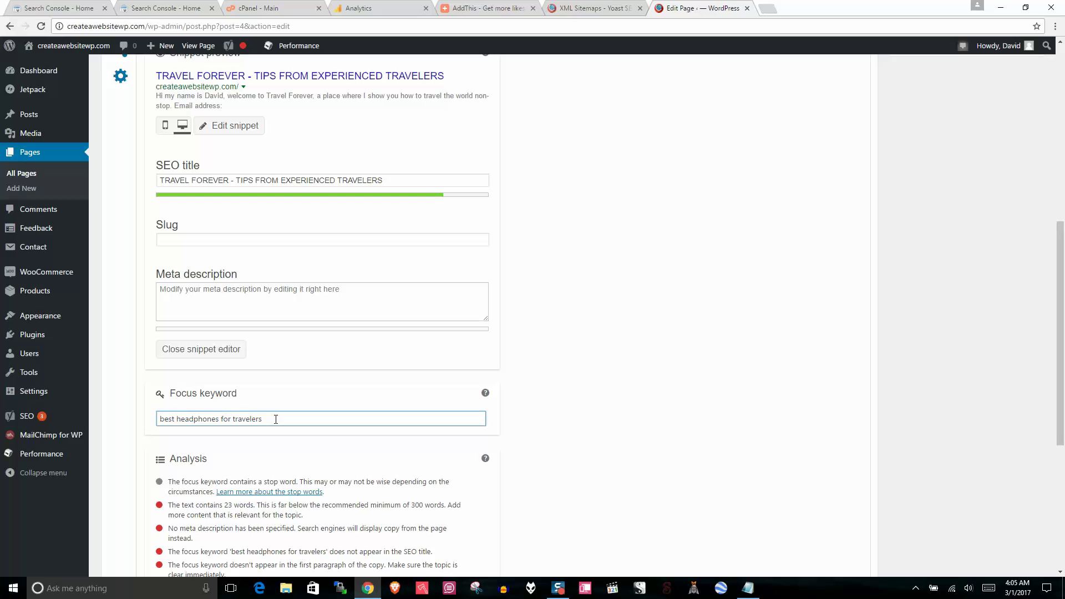
pyautogui.moveTo(1061, 413); pyautogui.dragTo(1064, 210)
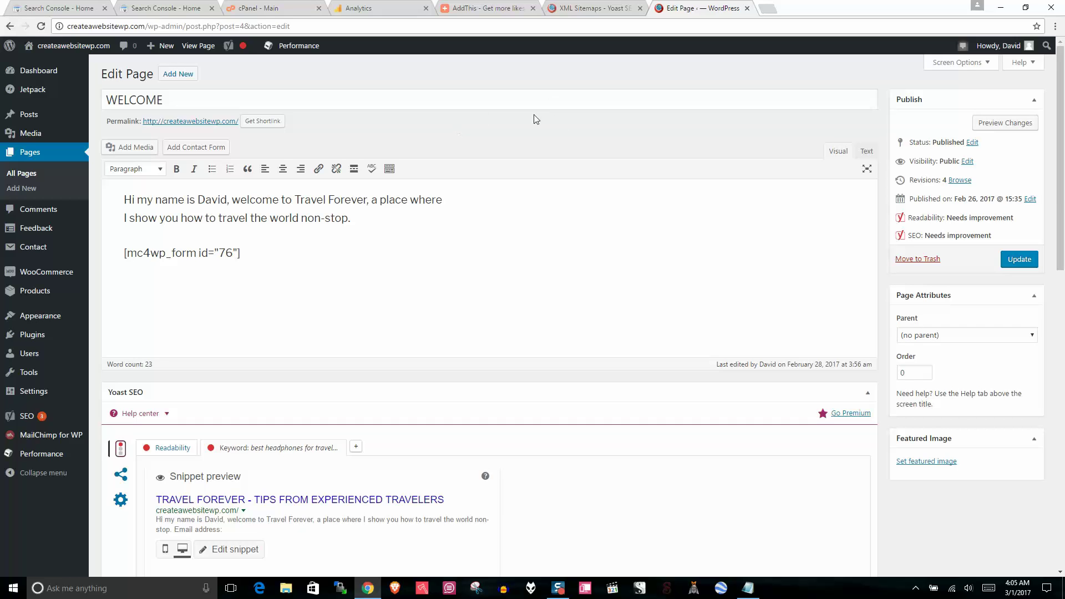
pyautogui.click(22, 416)
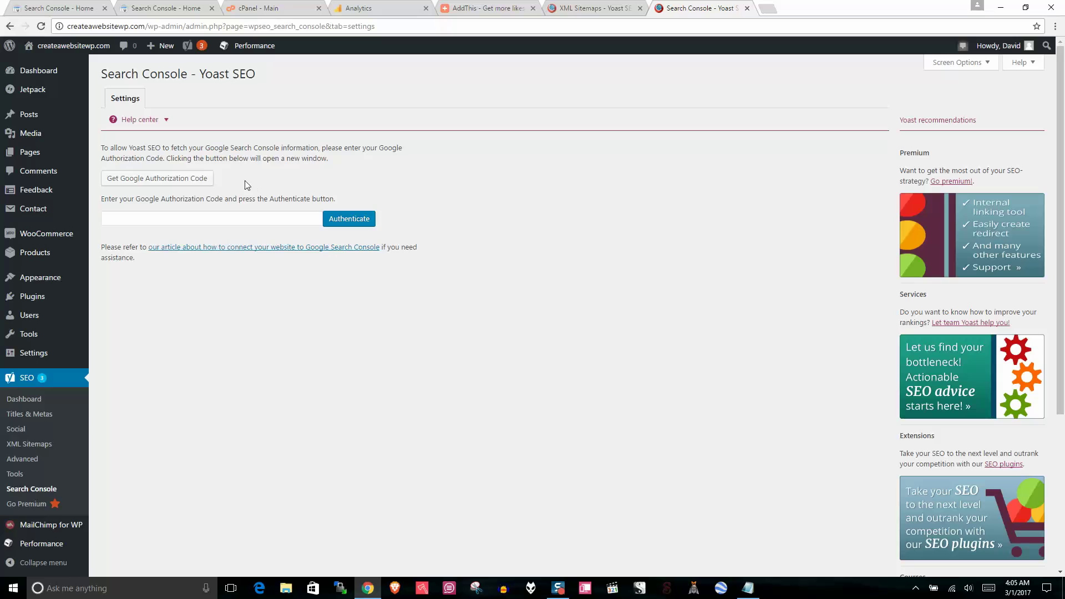
# Step: Read Yoast's Google authorization code instructions, then switch to the Search Console home tab
pyautogui.moveTo(105, 148); pyautogui.dragTo(351, 152)
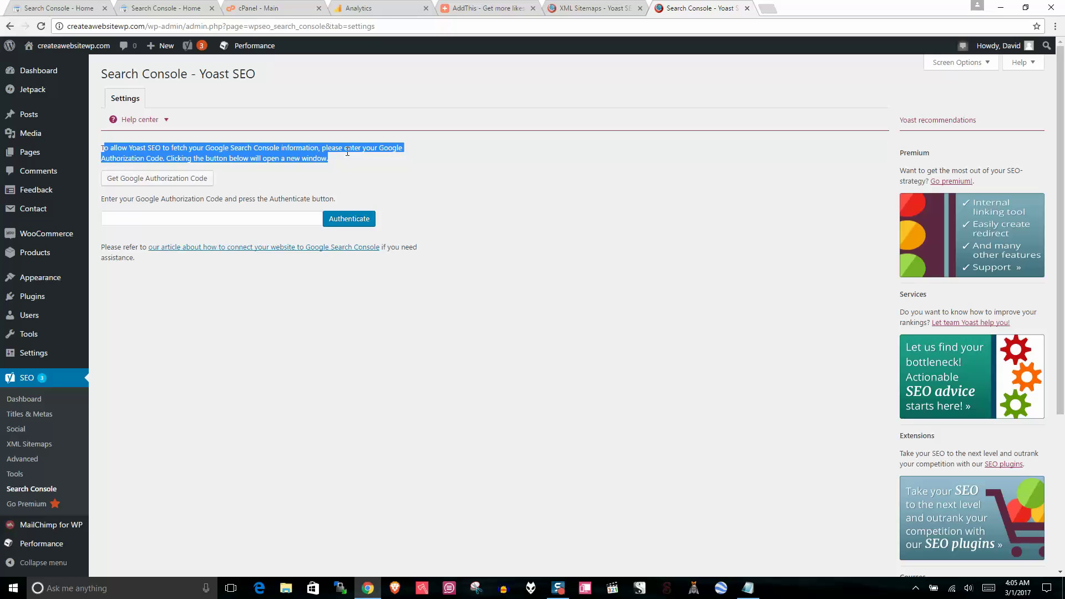
pyautogui.click(333, 161)
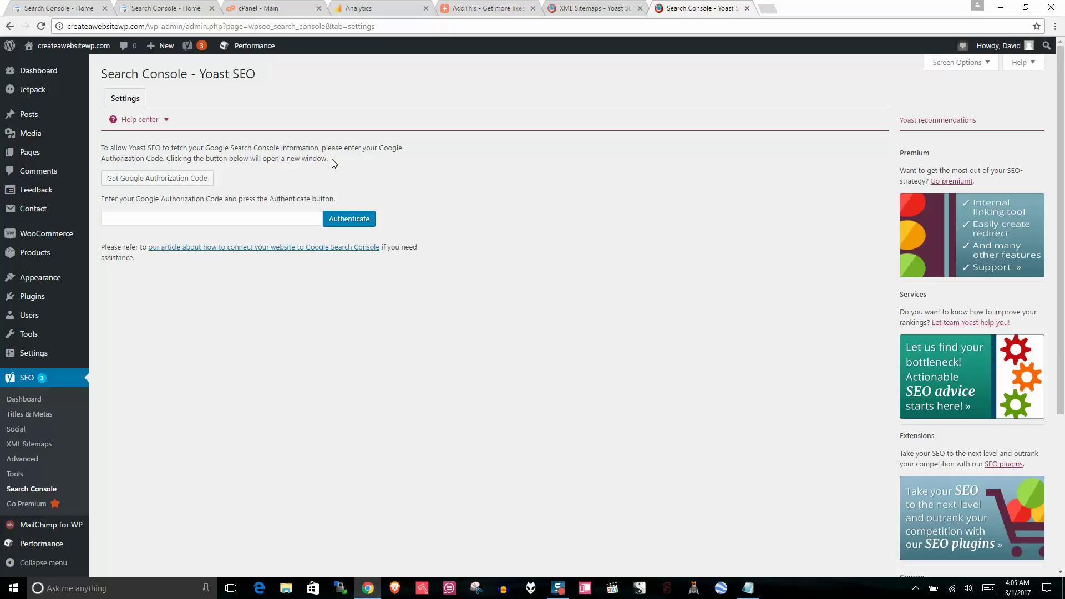
pyautogui.moveTo(332, 160); pyautogui.dragTo(116, 158)
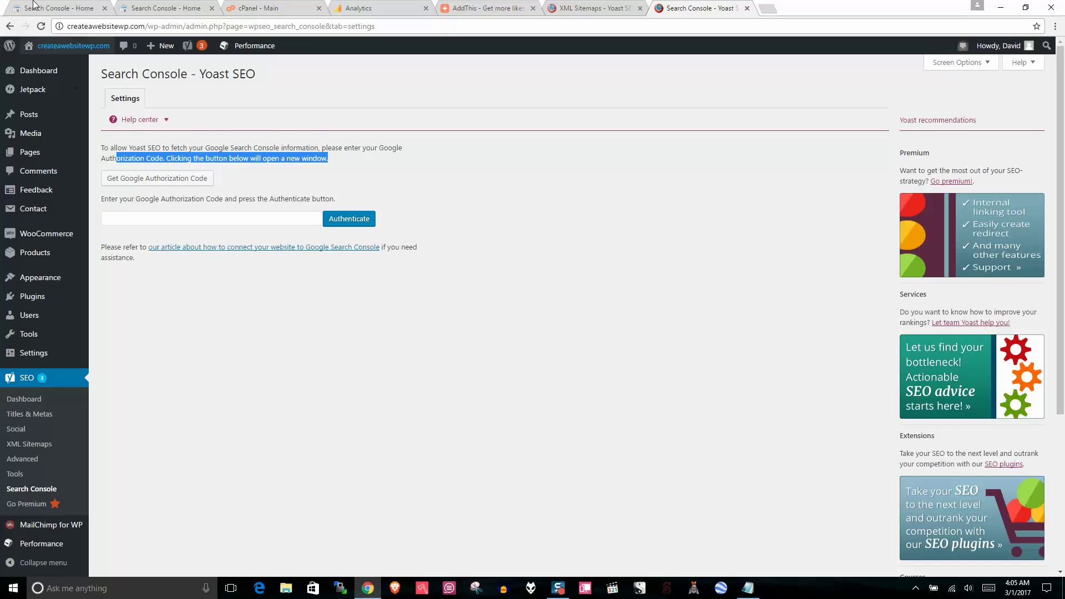
pyautogui.click(41, 6)
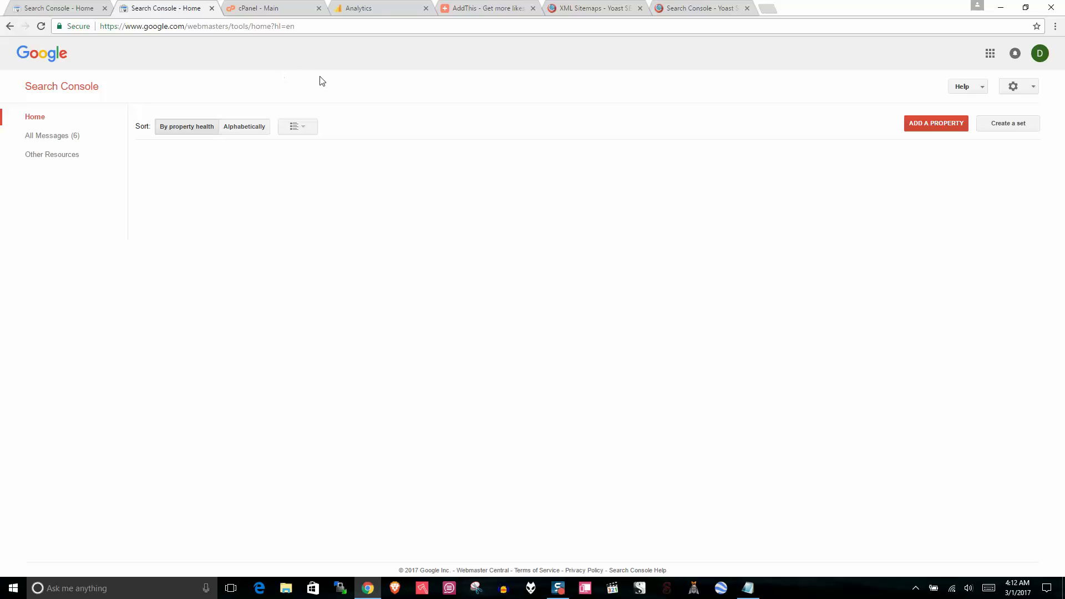
pyautogui.click(927, 122)
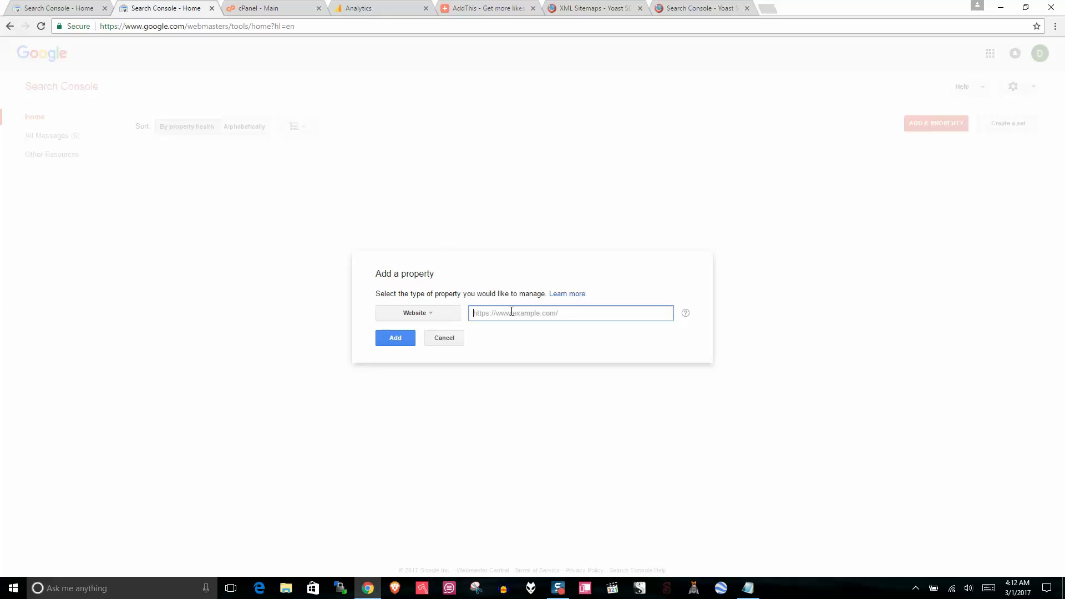
pyautogui.write('http:/createawebsitewp.com')
pyautogui.click(405, 338)
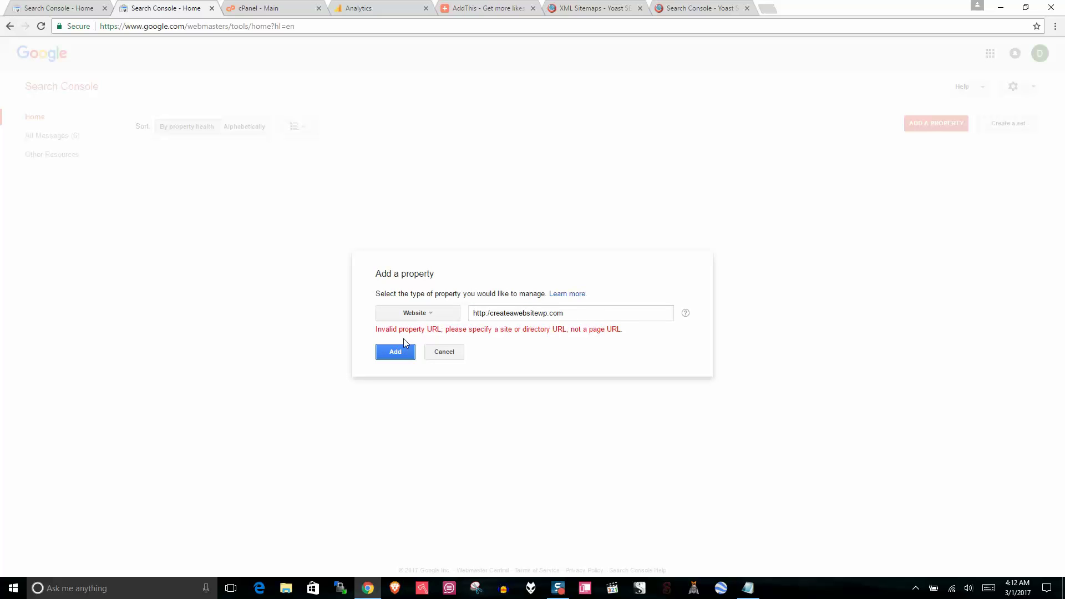
pyautogui.click(500, 311)
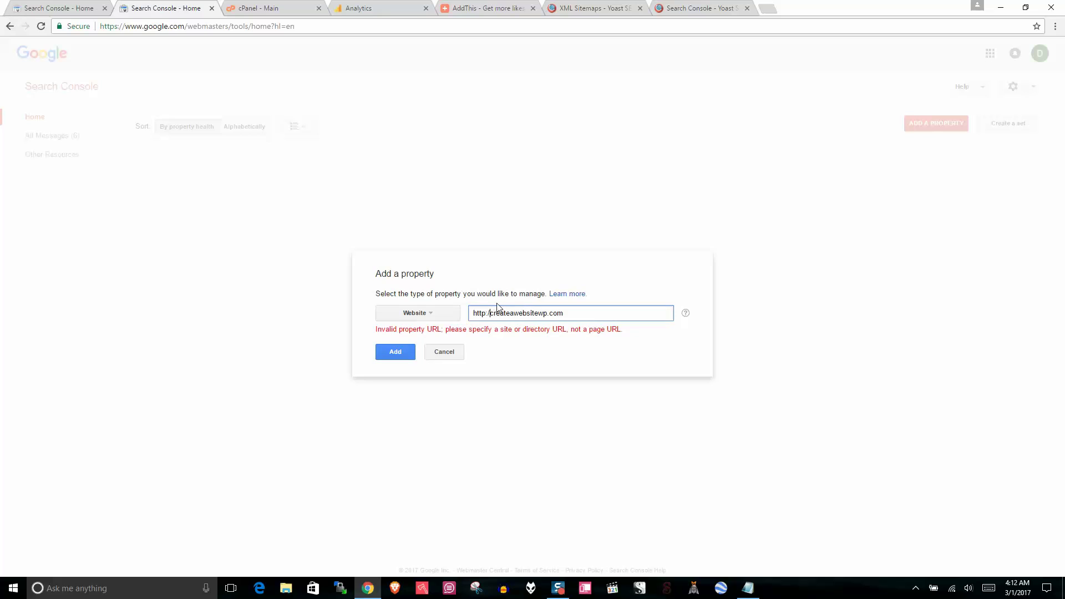
pyautogui.write('/')
pyautogui.click(394, 355)
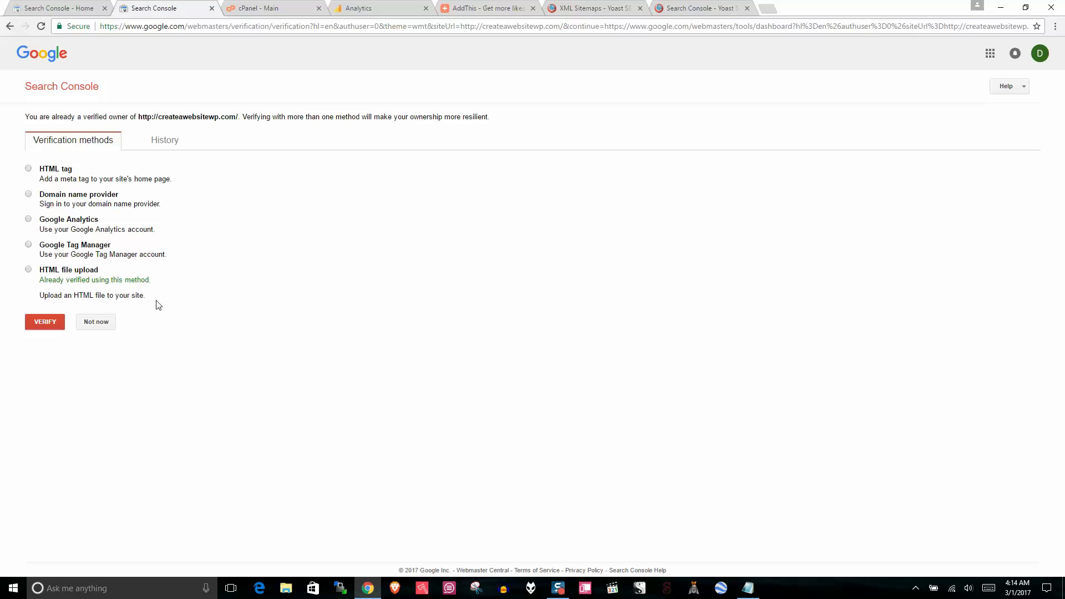
# Step: Choose HTML file upload verification and download google105ca9b214ffc713.html
pyautogui.moveTo(157, 305); pyautogui.dragTo(59, 172)
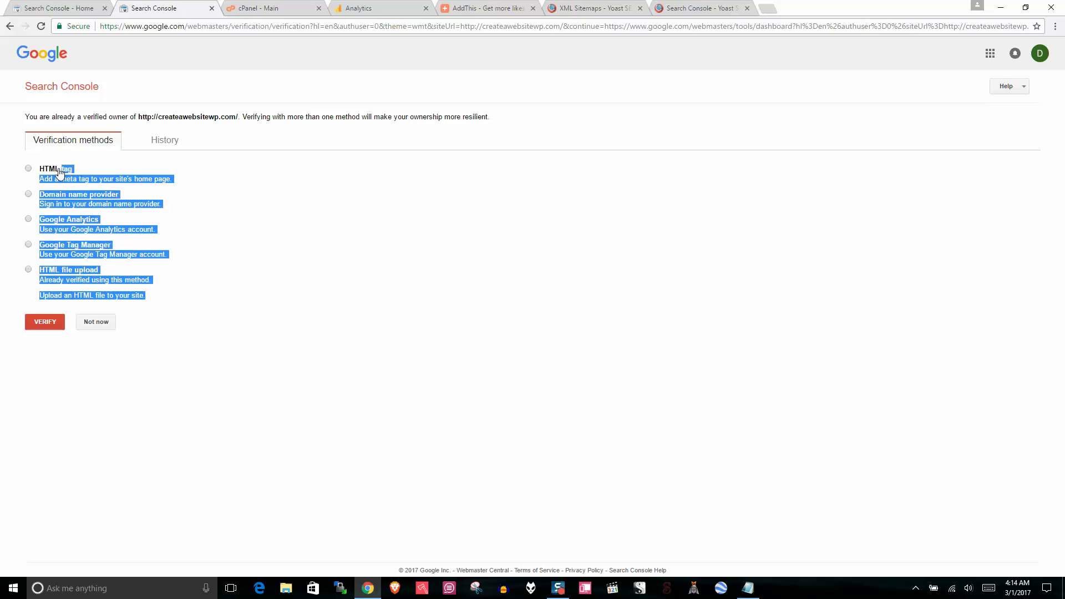
pyautogui.click(233, 136)
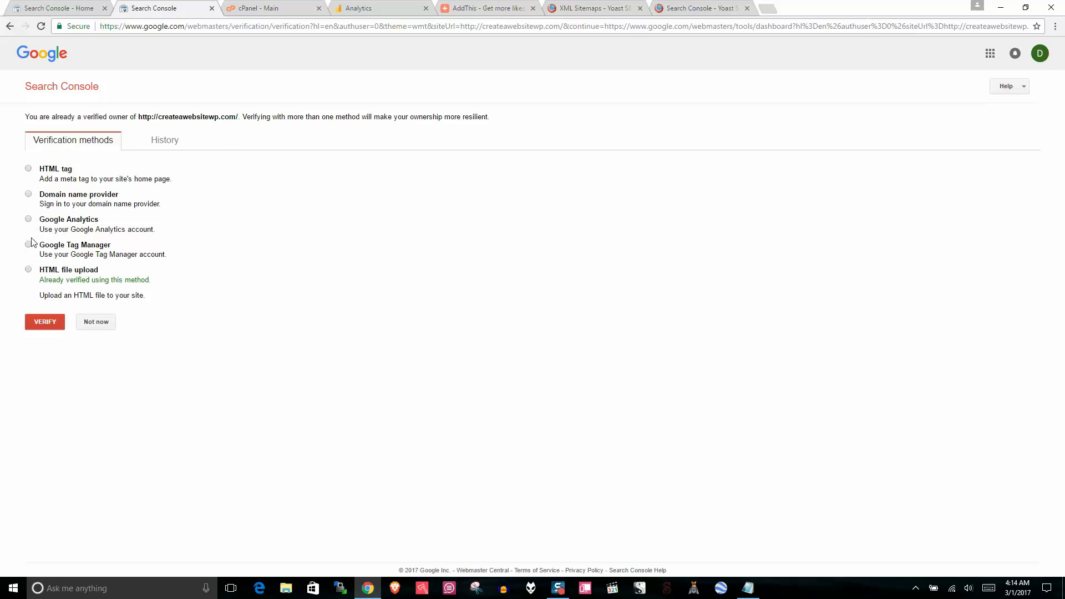
pyautogui.click(28, 270)
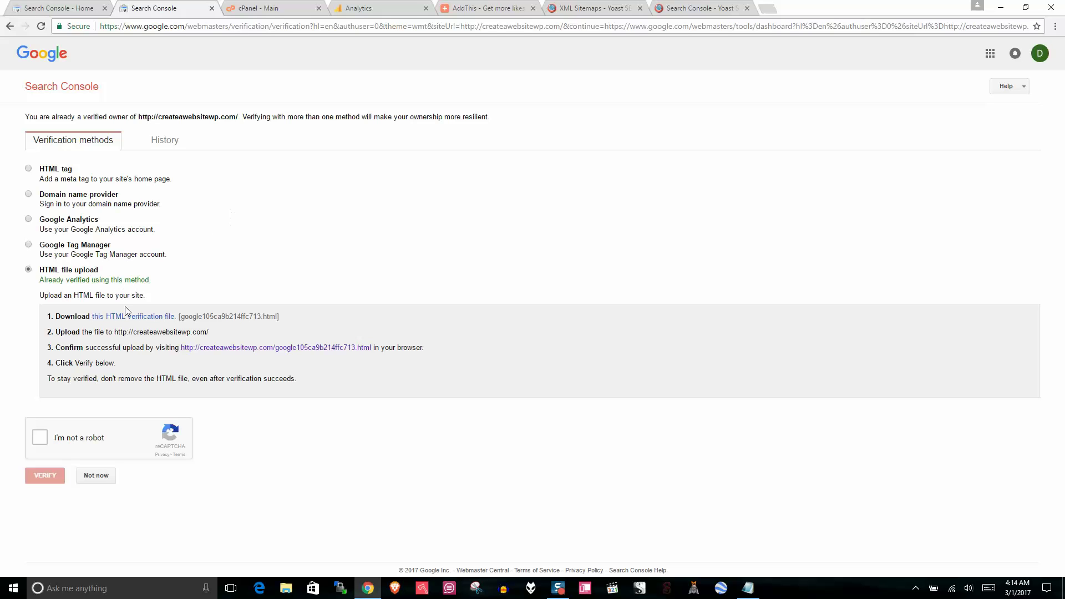
pyautogui.click(136, 316)
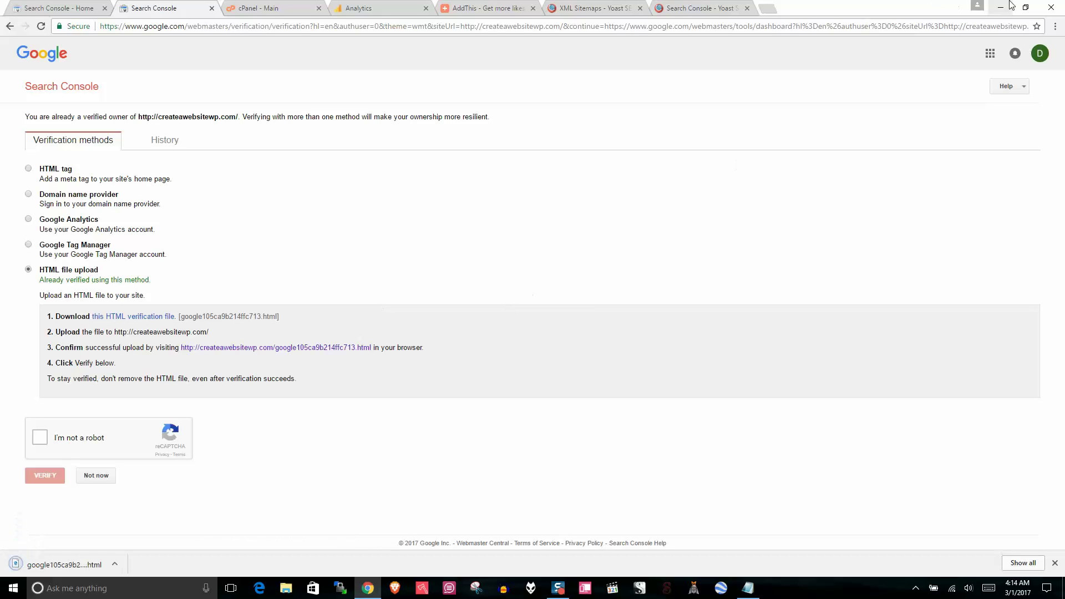
# Step: Locate the downloaded file on the desktop and switch to the cPanel main page
pyautogui.click(1025, 7)
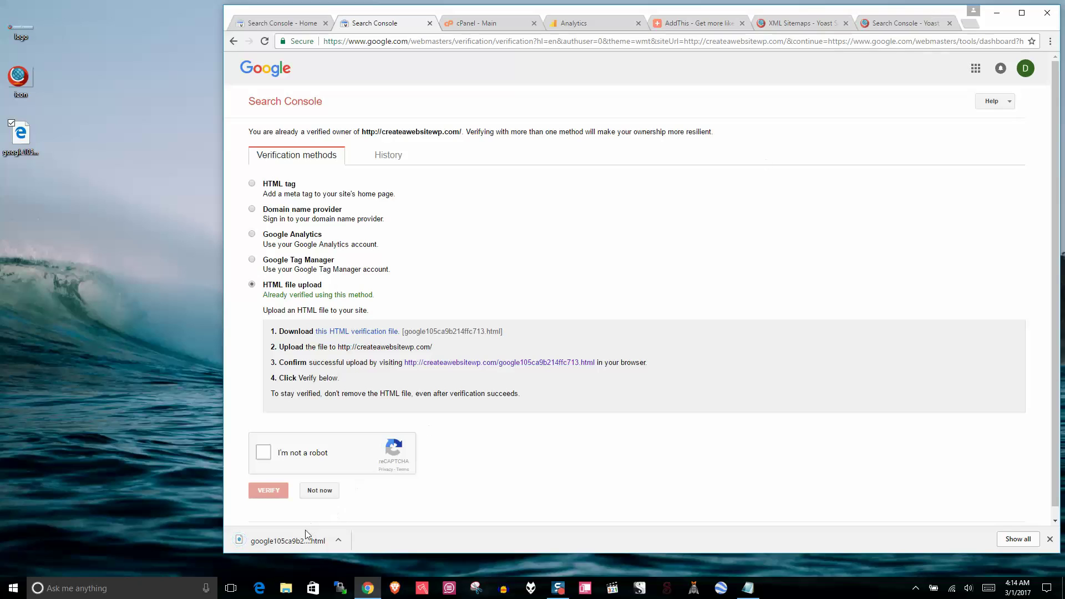
pyautogui.click(20, 137)
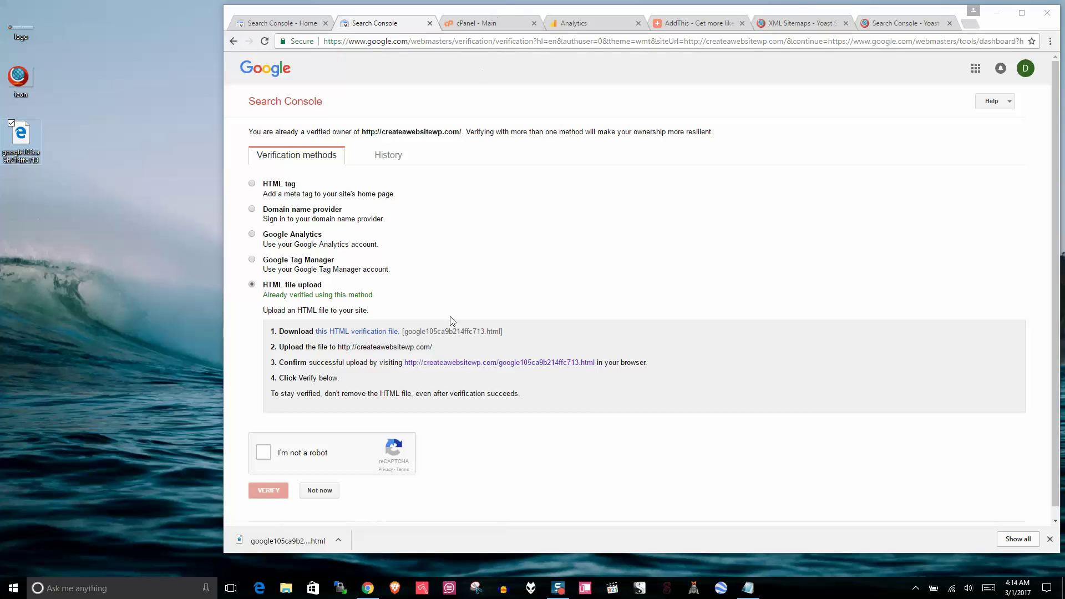
pyautogui.click(485, 23)
pyautogui.click(1022, 12)
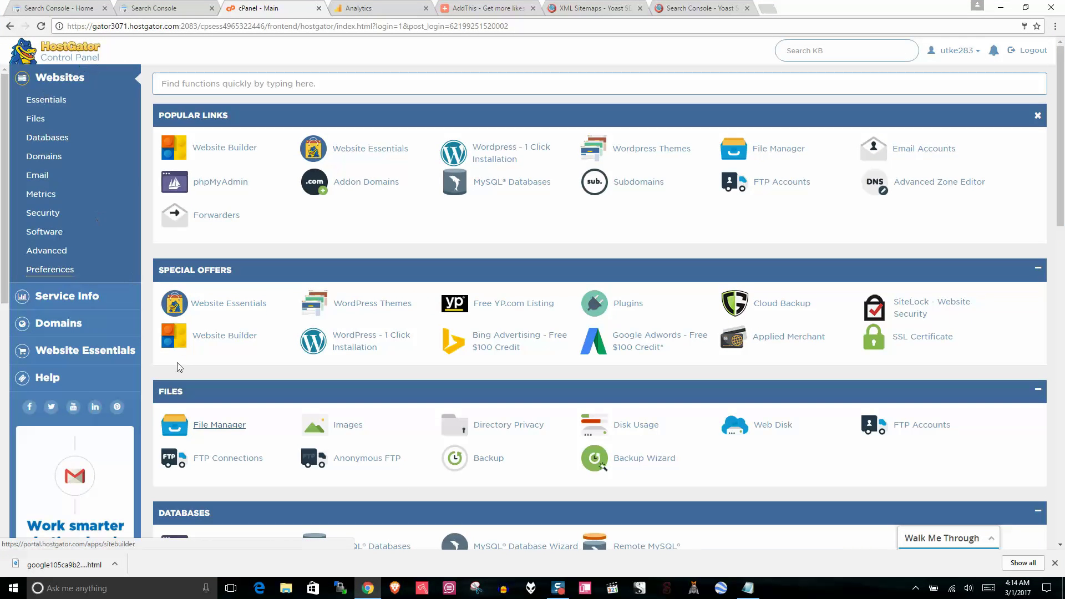
# Step: Open File Manager's upload page for the public_html folder
pyautogui.click(225, 426)
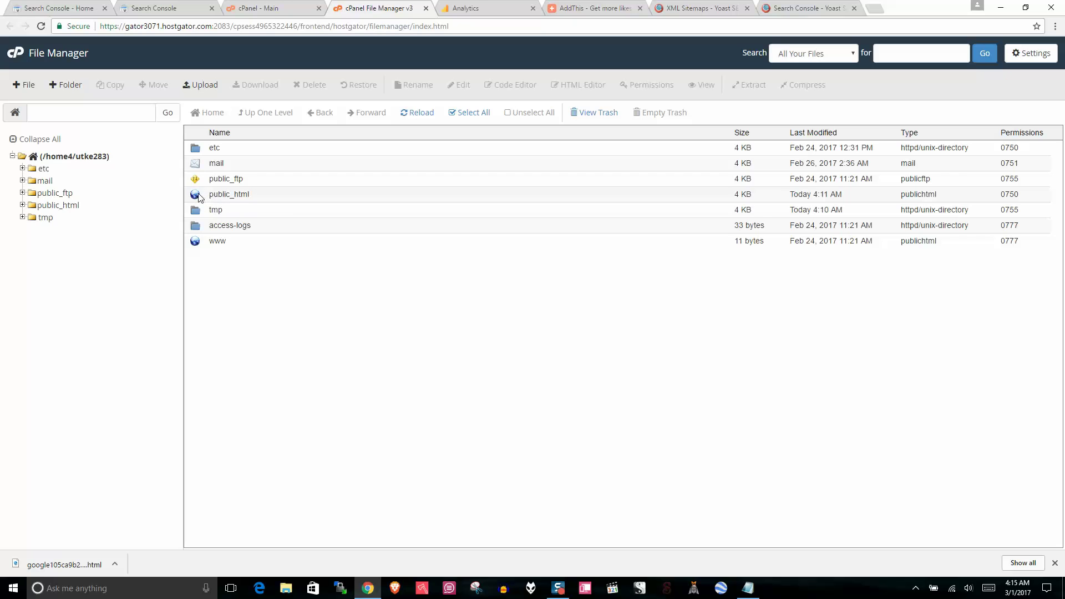
pyautogui.doubleClick(199, 197)
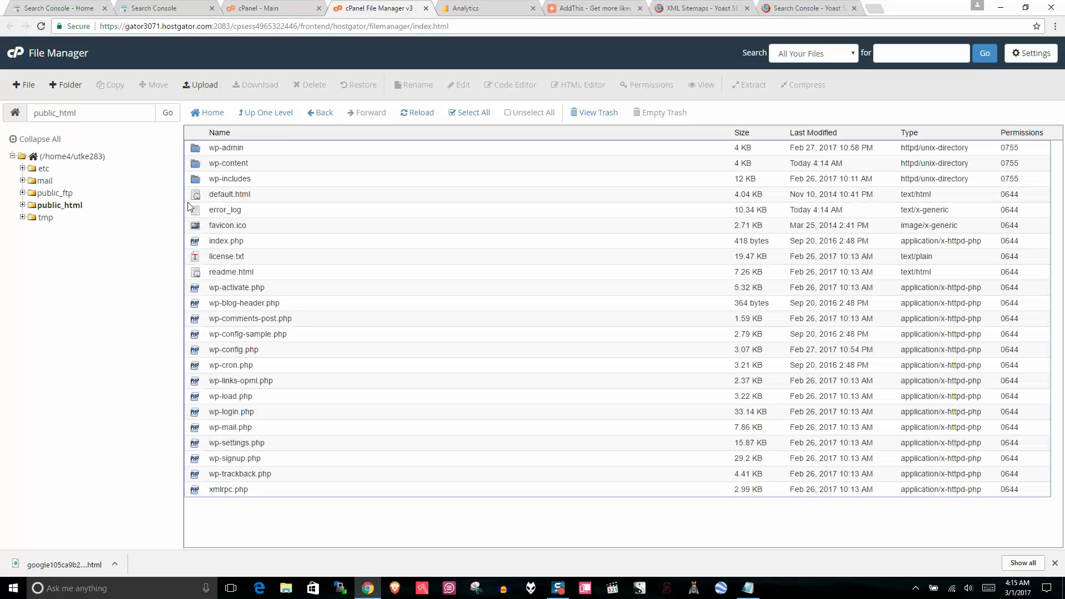
pyautogui.click(208, 87)
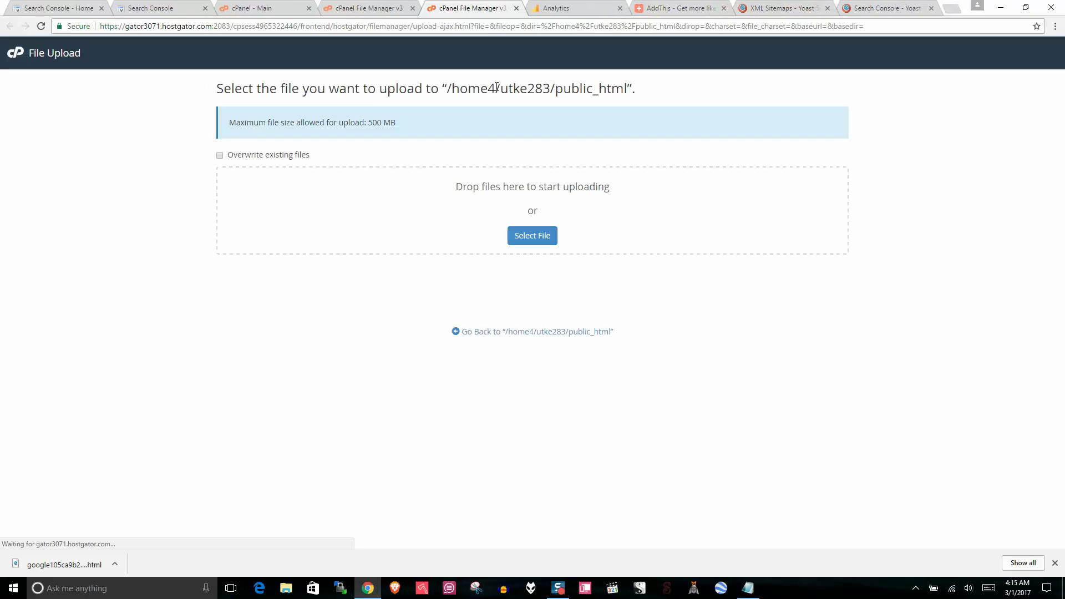
# Step: Drag google105ca9b214ffc713.html into the upload zone and confirm it appears in public_html
pyautogui.click(1026, 8)
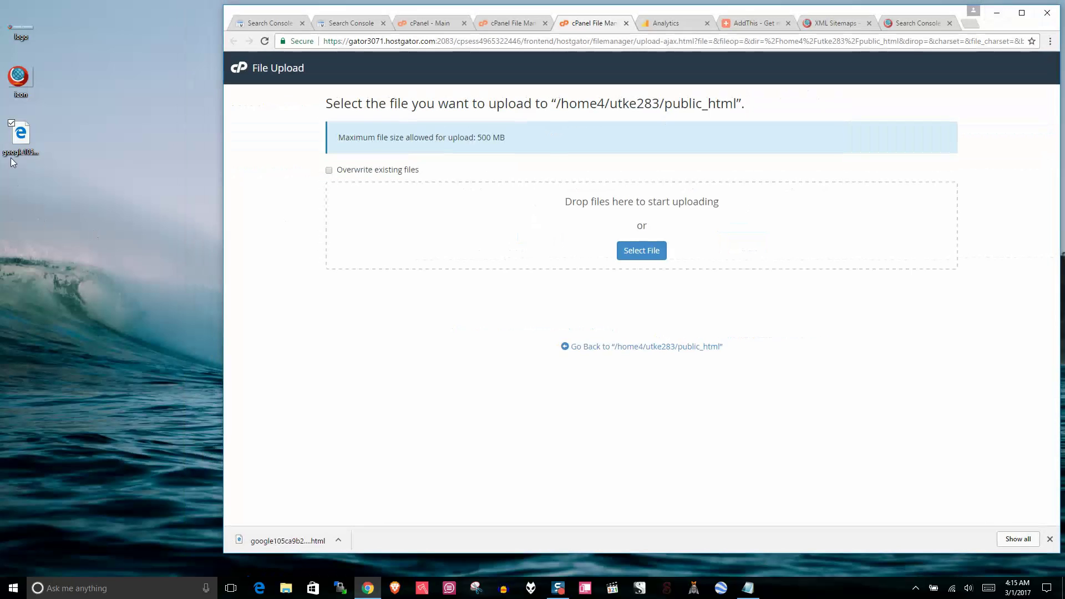
pyautogui.click(24, 133)
pyautogui.moveTo(24, 133); pyautogui.dragTo(509, 214)
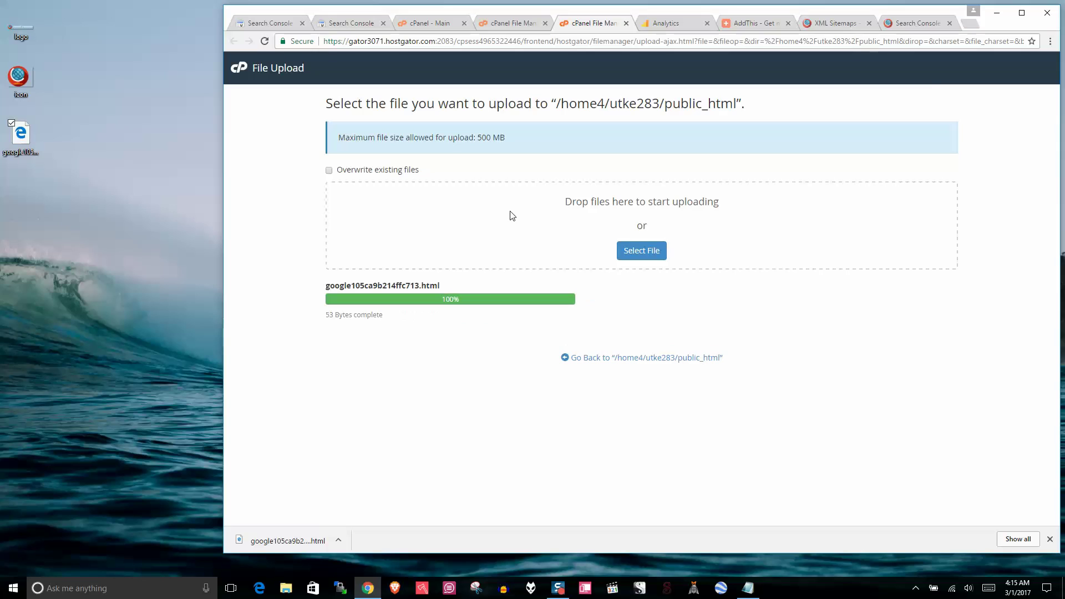
pyautogui.click(1021, 13)
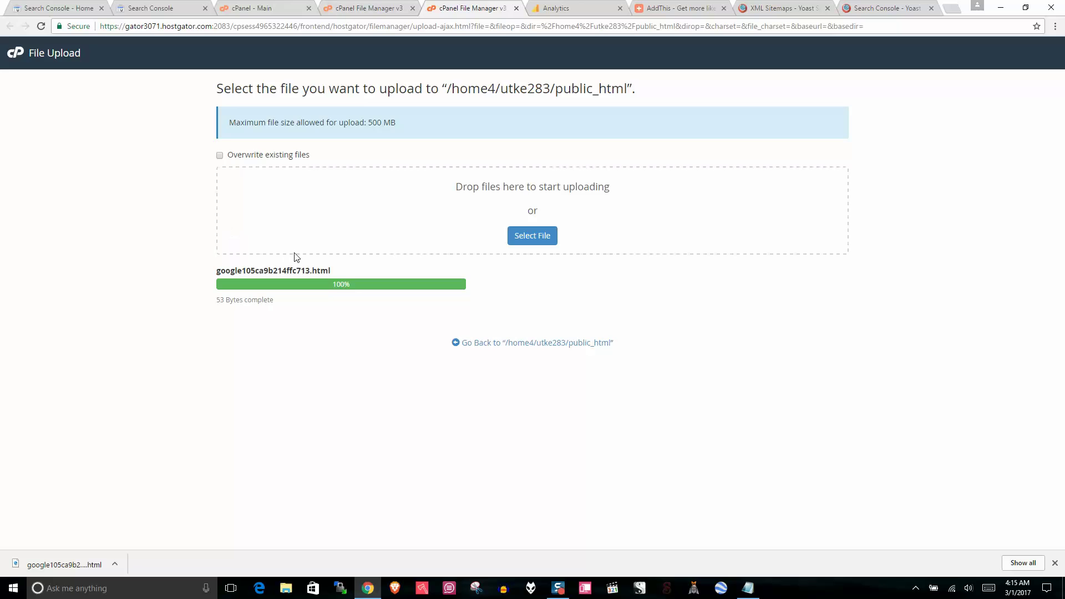
pyautogui.click(516, 9)
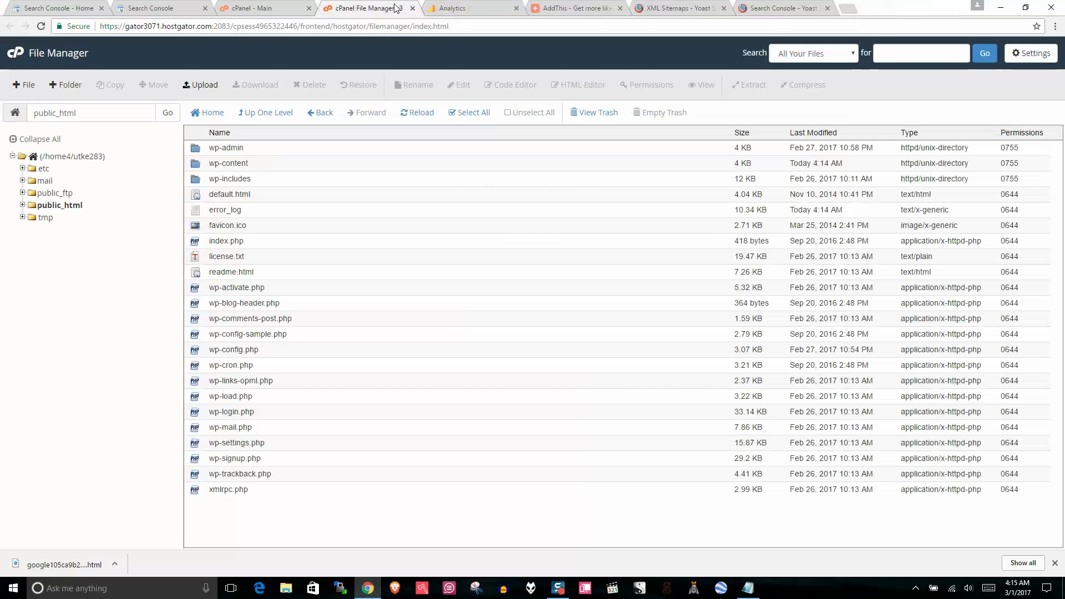
pyautogui.click(41, 26)
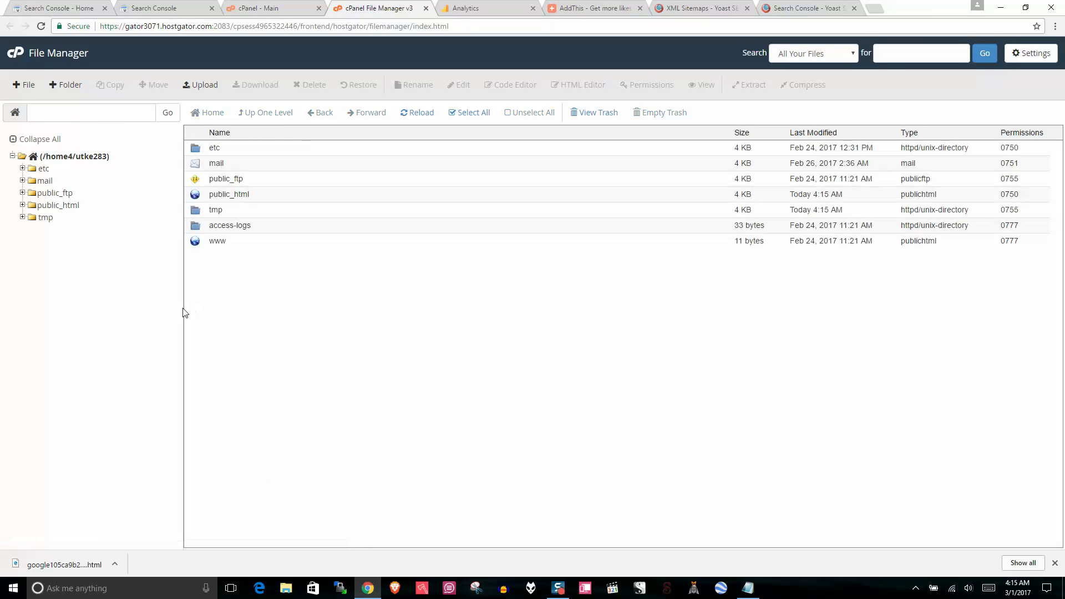
pyautogui.doubleClick(199, 195)
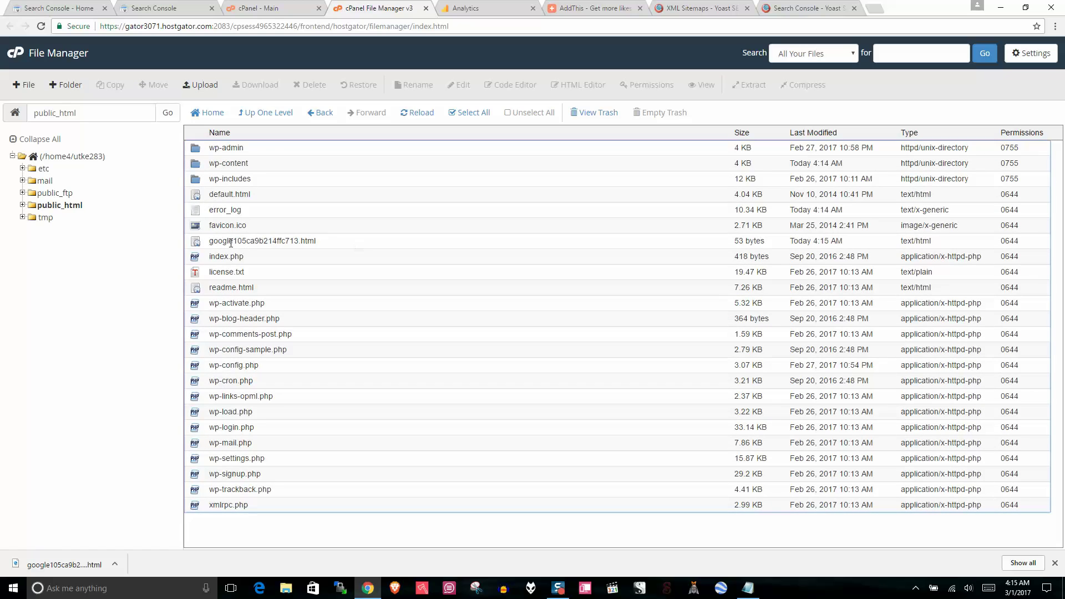
pyautogui.click(146, 6)
# Step: Check the uploaded verification file loads on the live site, then close that page
pyautogui.click(47, 5)
pyautogui.click(141, 5)
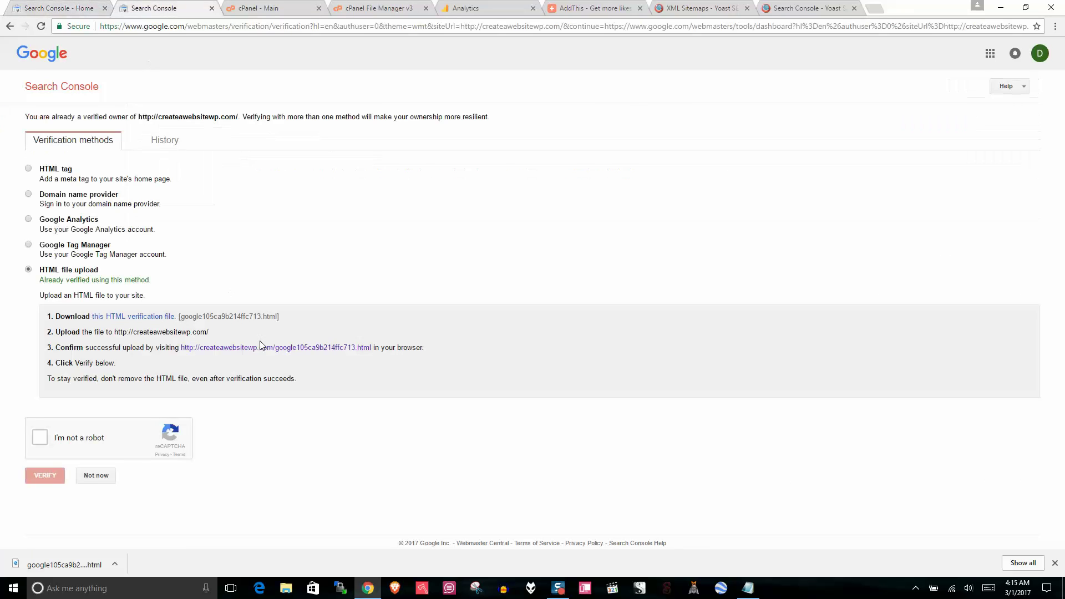
pyautogui.rightClick(236, 348)
pyautogui.click(261, 356)
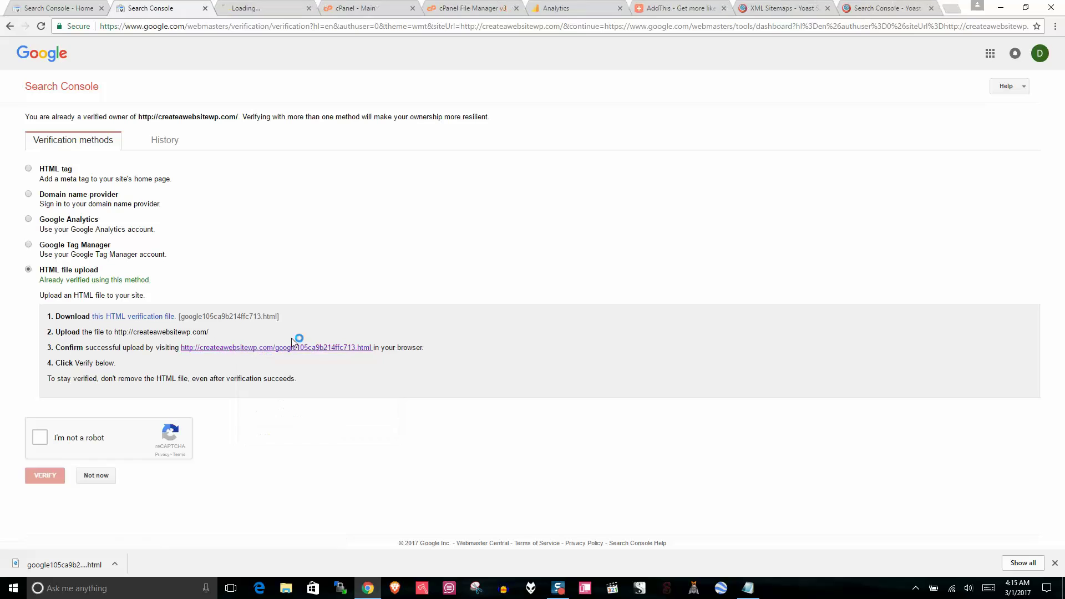
pyautogui.click(239, 6)
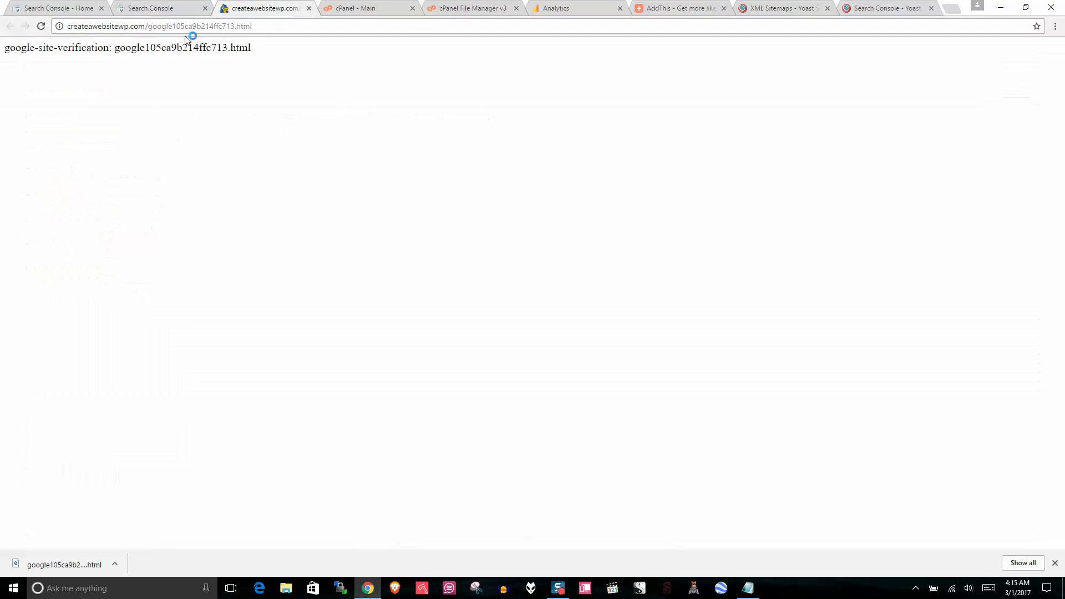
pyautogui.moveTo(277, 45); pyautogui.dragTo(1, 44)
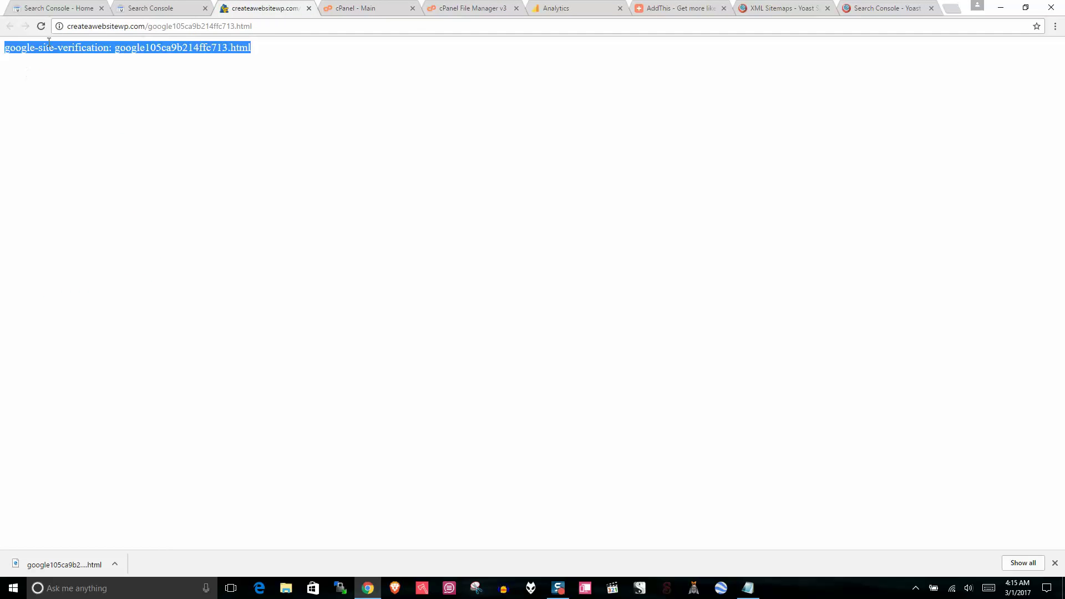
pyautogui.click(165, 28)
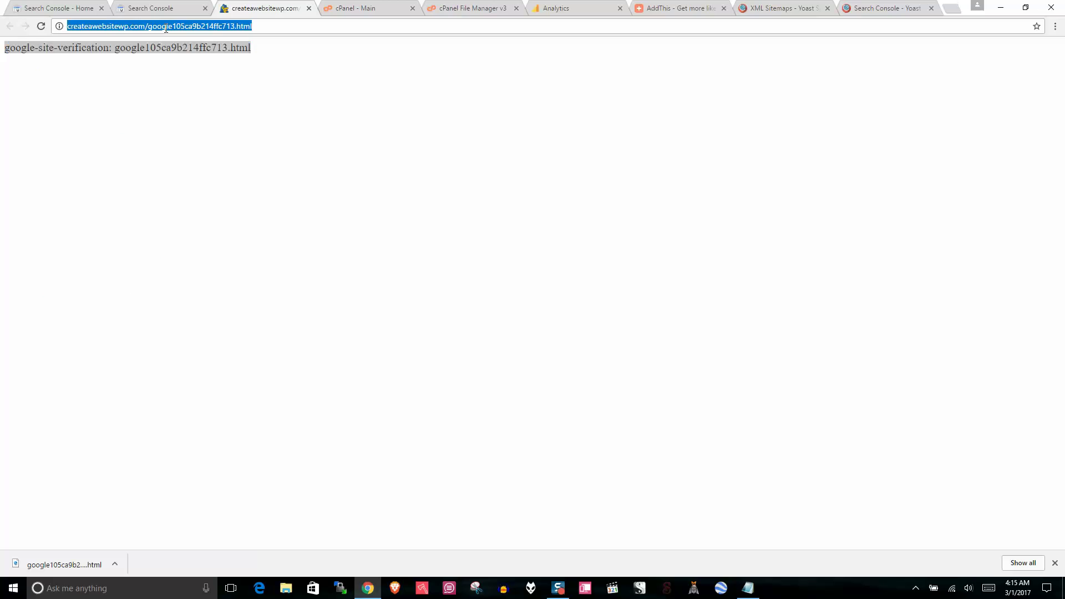
pyautogui.click(257, 29)
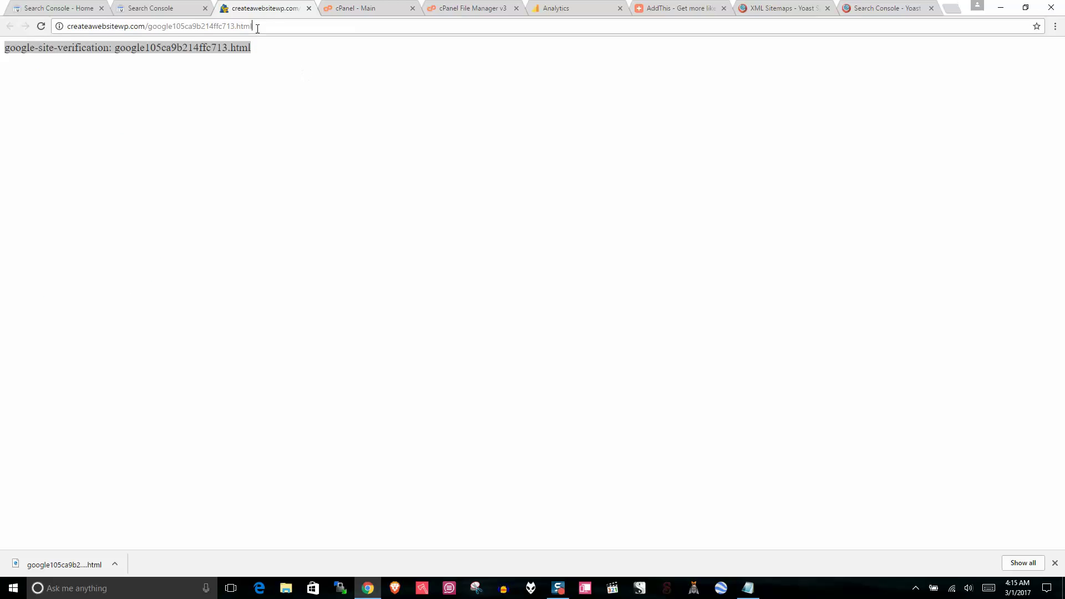
pyautogui.click(308, 9)
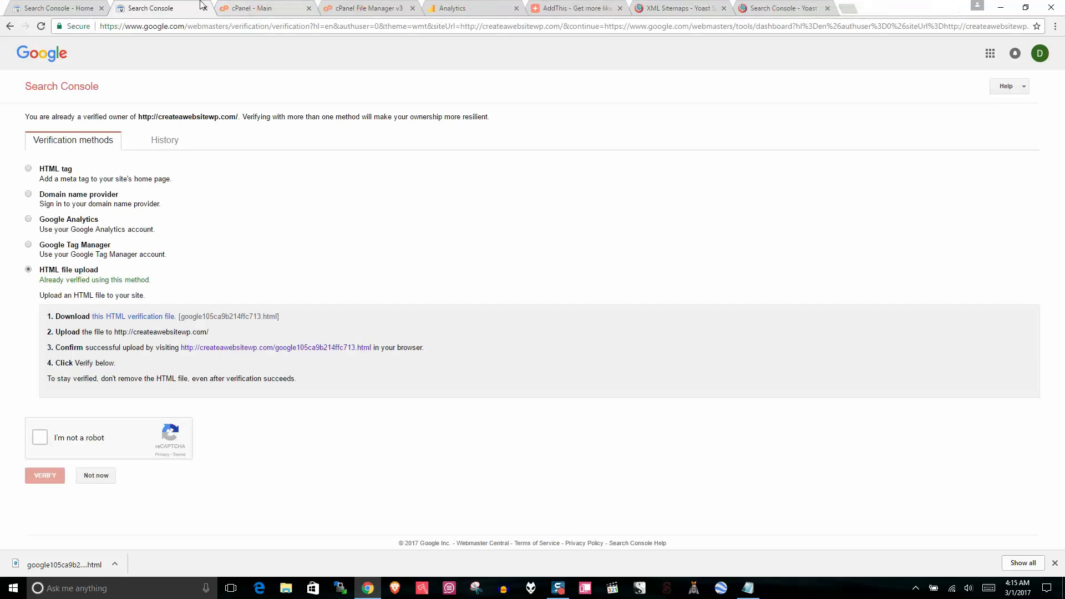
# Step: Tick the reCAPTCHA, press VERIFY, and continue to the property's Dashboard
pyautogui.click(41, 438)
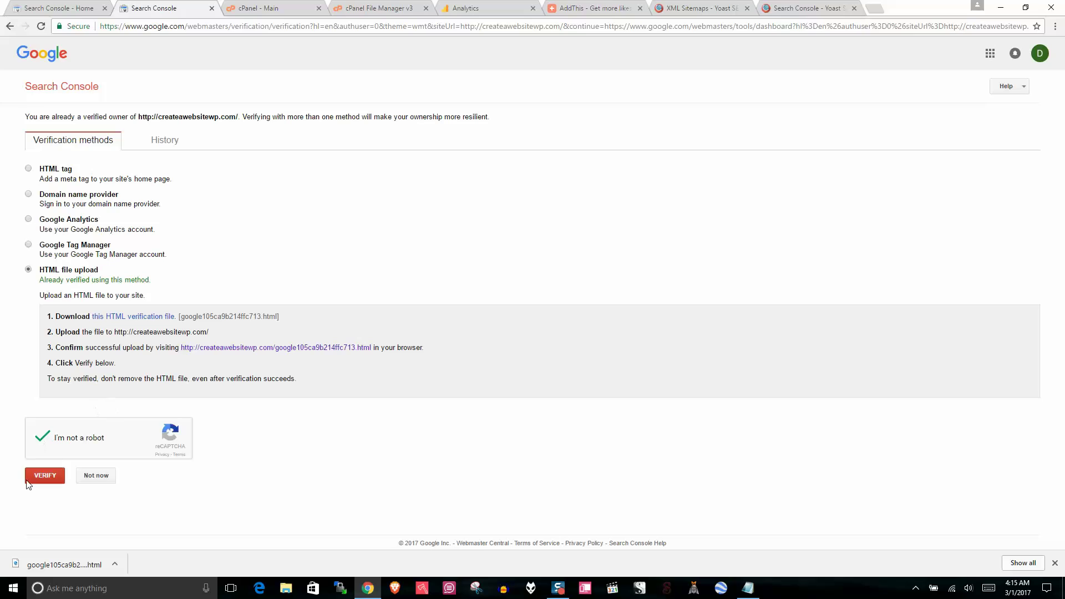
pyautogui.click(46, 481)
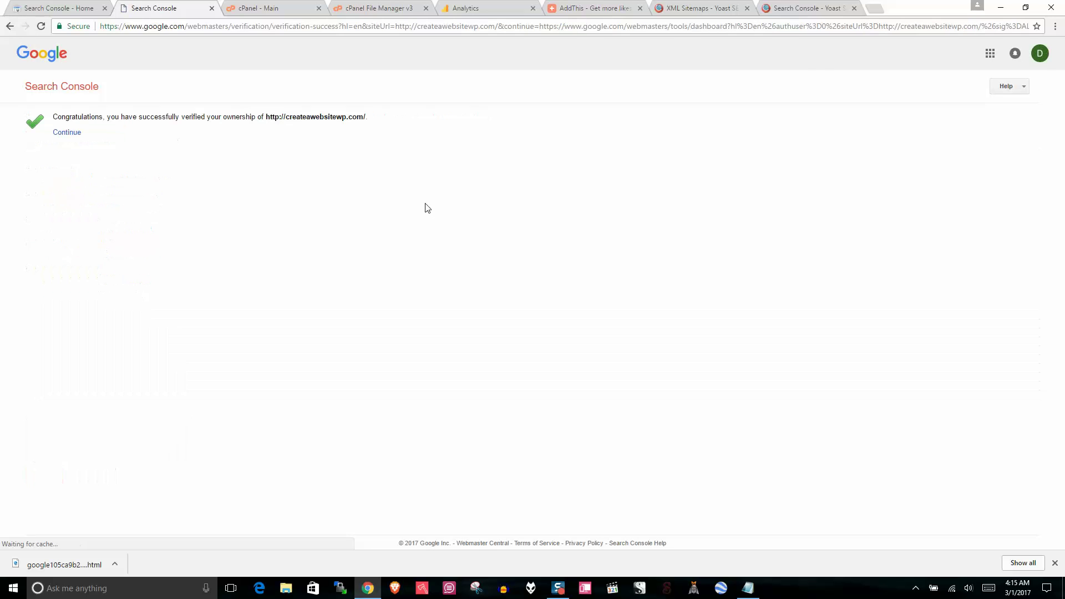
pyautogui.click(65, 133)
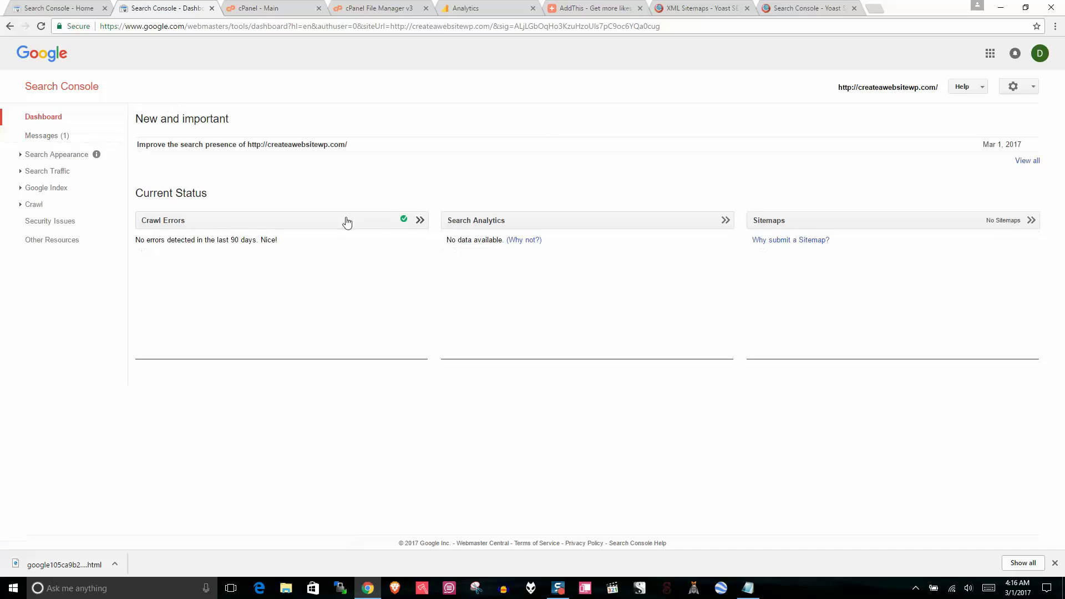
# Step: Open the Sitemaps report and bring up the ADD/TEST SITEMAP form
pyautogui.click(809, 240)
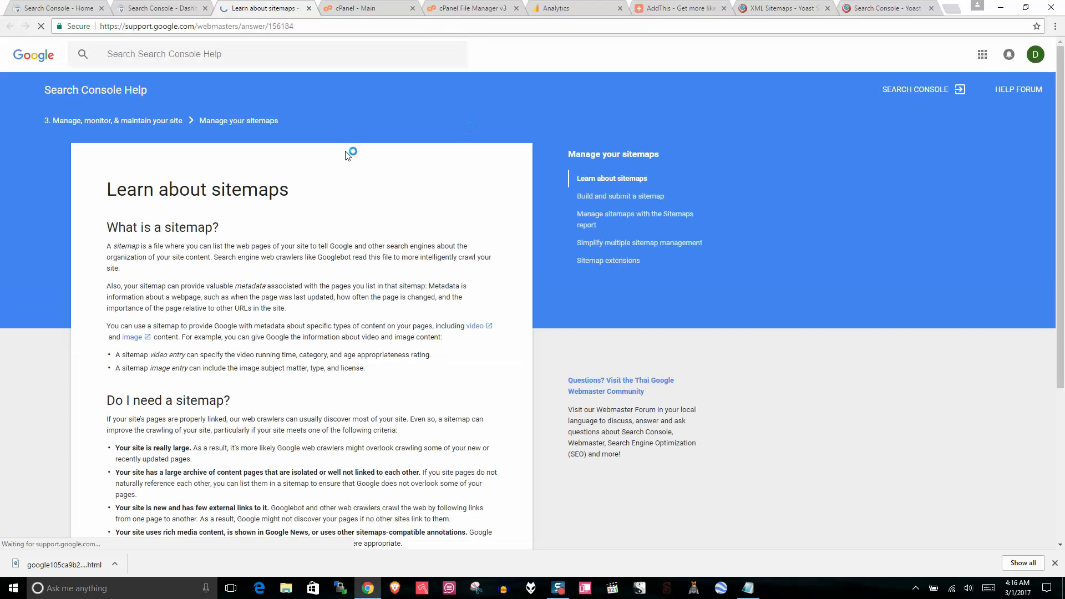
pyautogui.hotkey('ctrl', 'w')
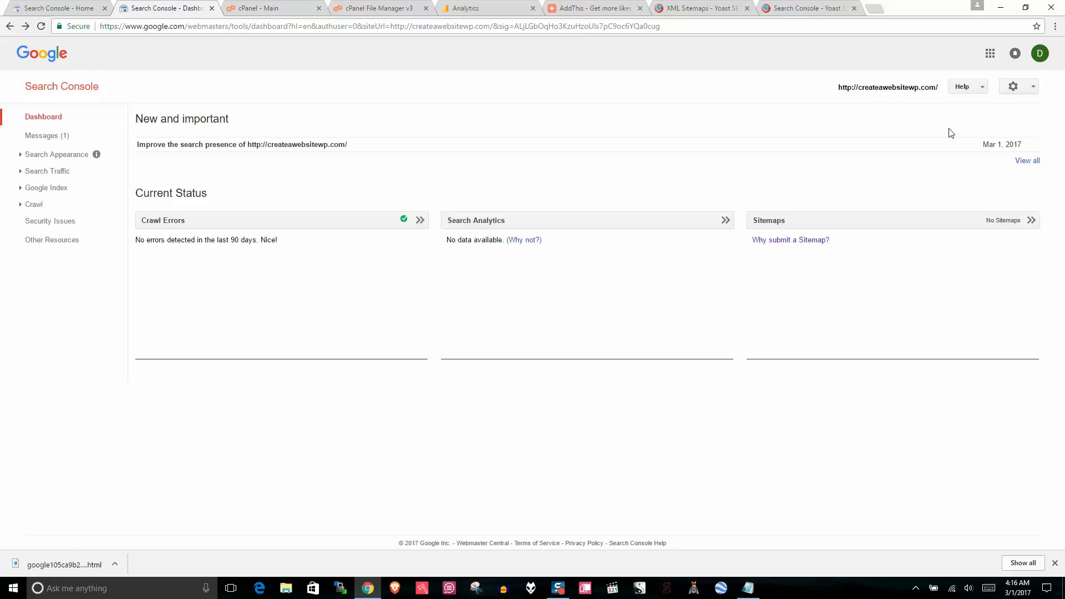
pyautogui.click(998, 223)
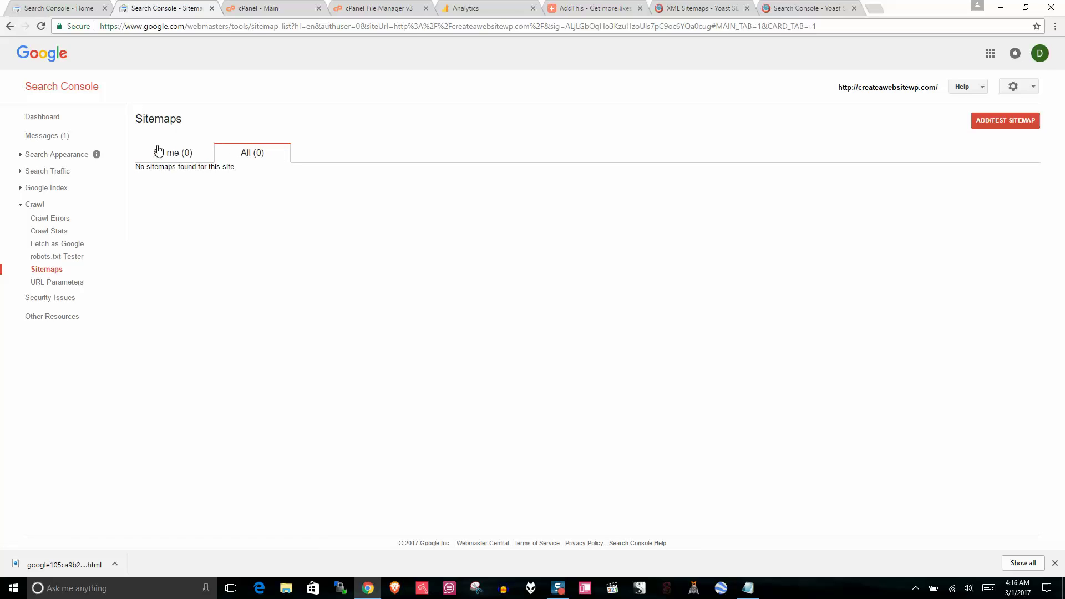
pyautogui.click(1015, 123)
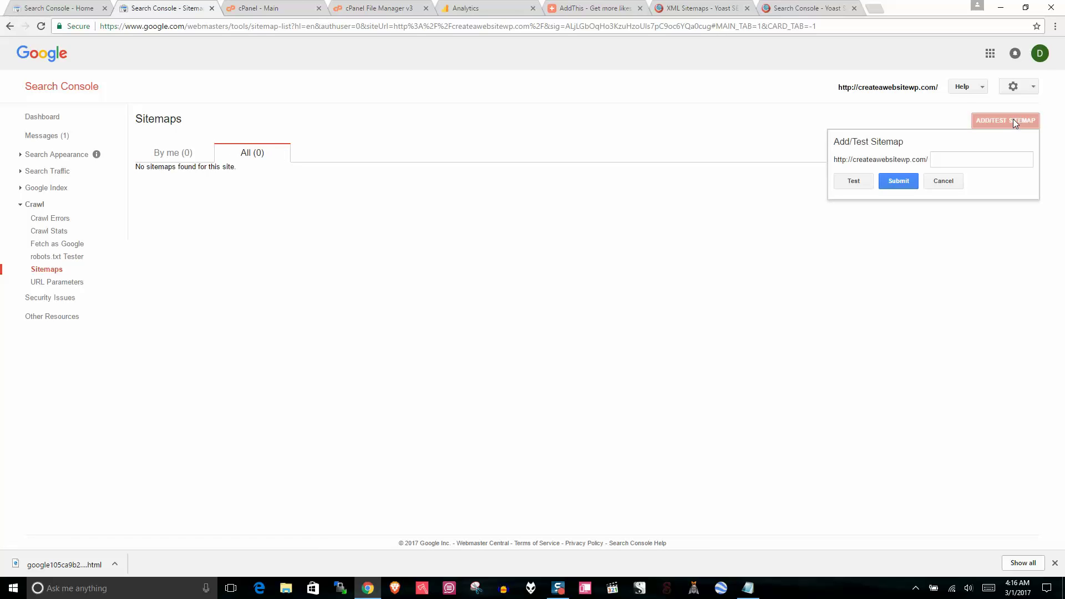
pyautogui.click(940, 161)
# Step: Open the Yoast XML Sitemap link (sitemap_index.xml) in a new tab
pyautogui.click(691, 8)
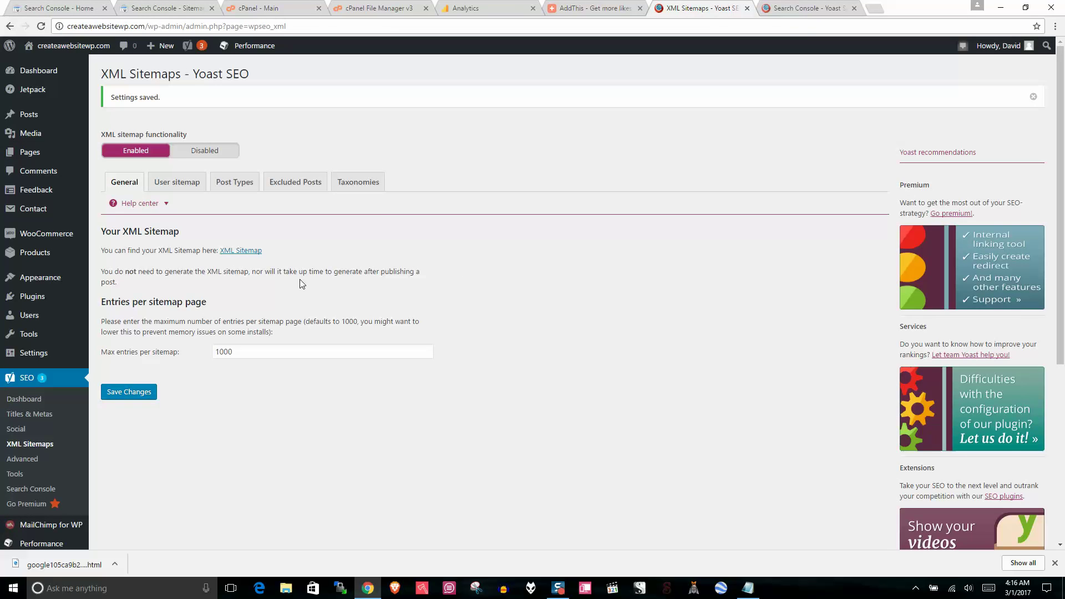
pyautogui.rightClick(241, 252)
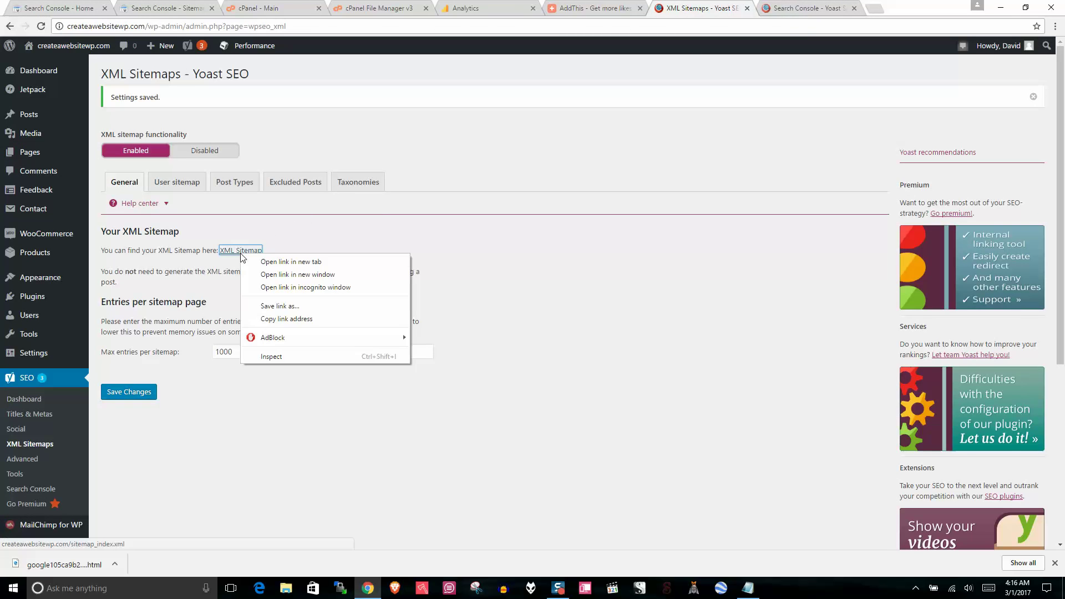
pyautogui.click(277, 261)
pyautogui.click(750, 12)
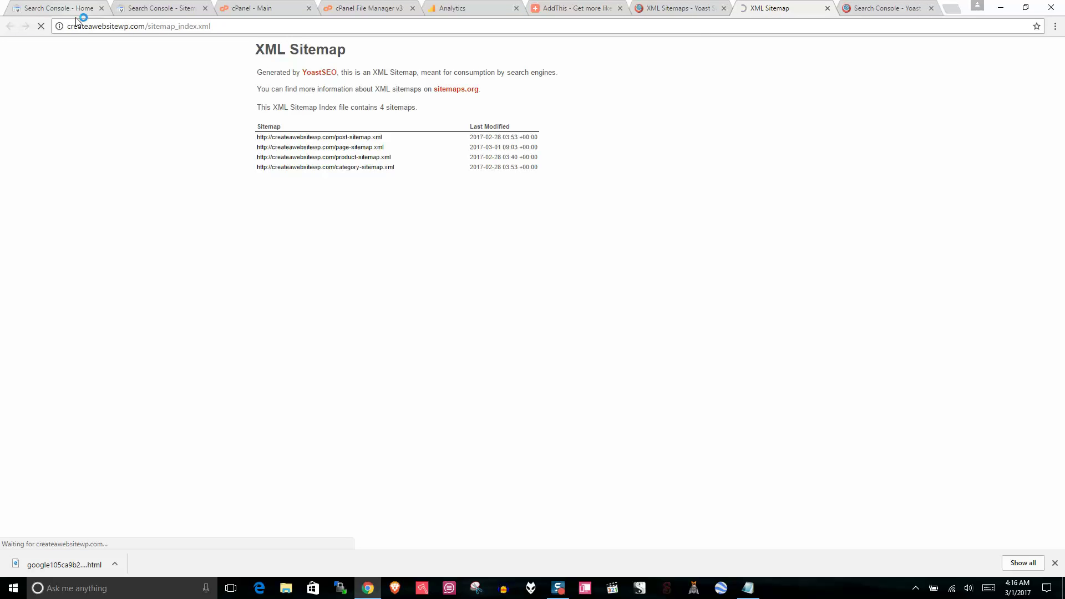
# Step: Copy the sitemap_index.xml path from the sitemap page's address bar
pyautogui.tripleClick(218, 26)
pyautogui.click(212, 28)
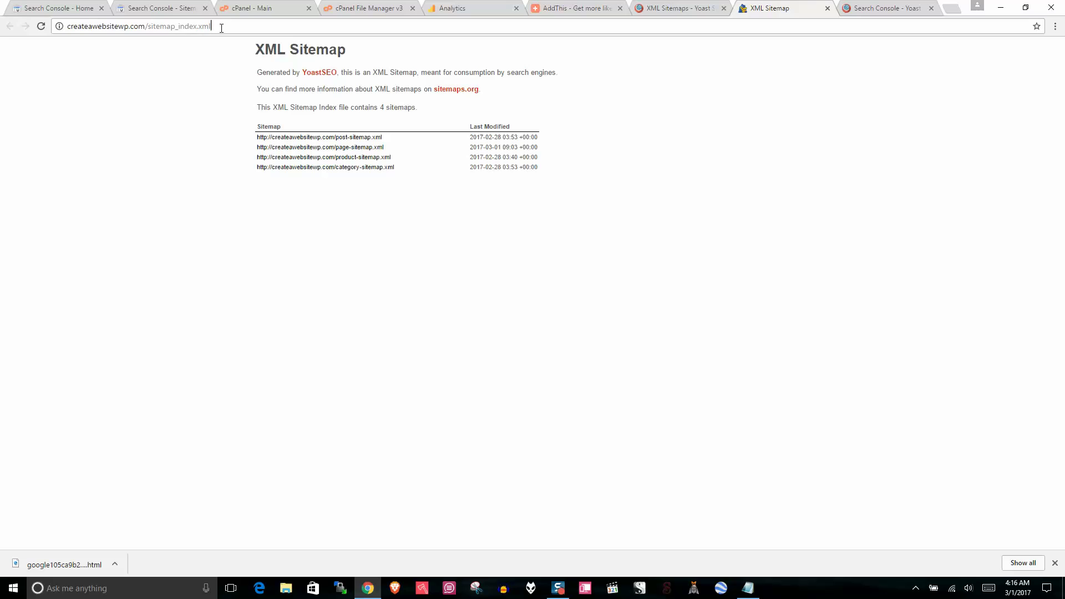
pyautogui.moveTo(221, 28); pyautogui.dragTo(165, 26)
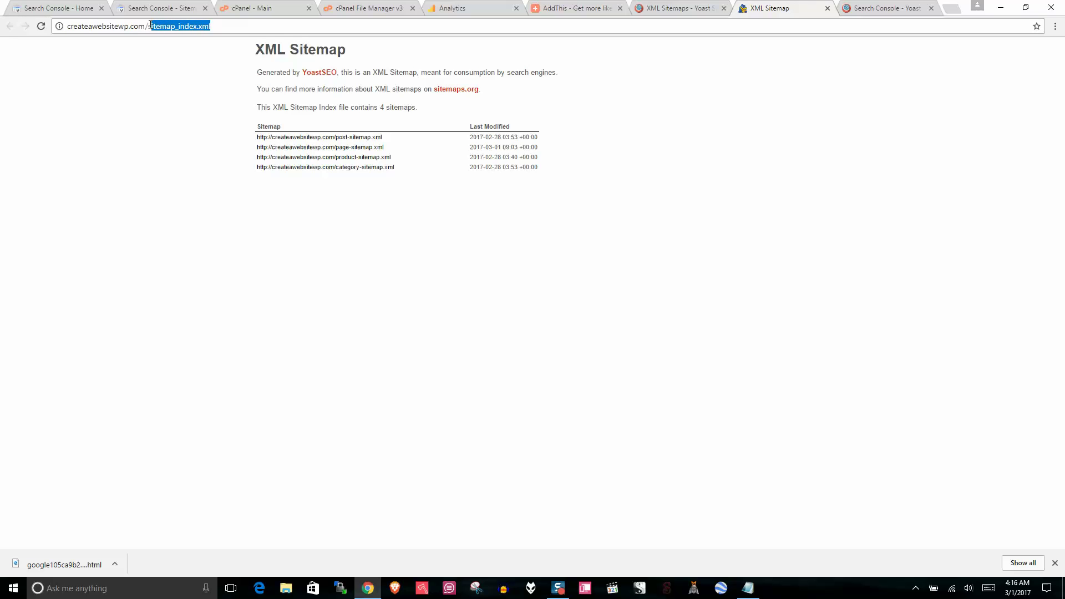
pyautogui.rightClick(170, 27)
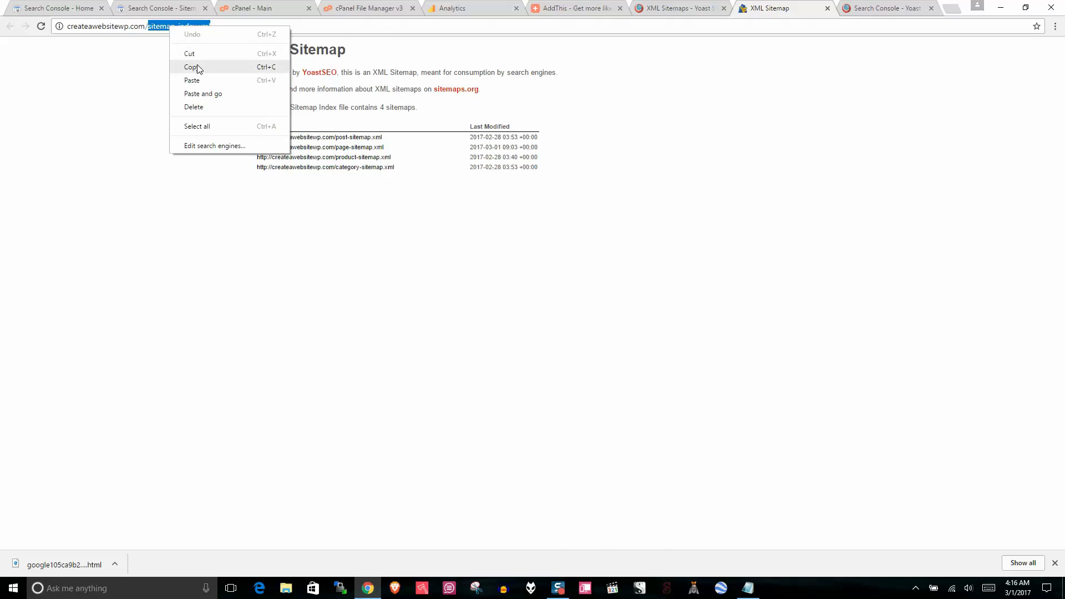
pyautogui.click(191, 66)
# Step: Paste sitemap_index.xml into the sitemap field, submit it, and dismiss the notice
pyautogui.click(180, 5)
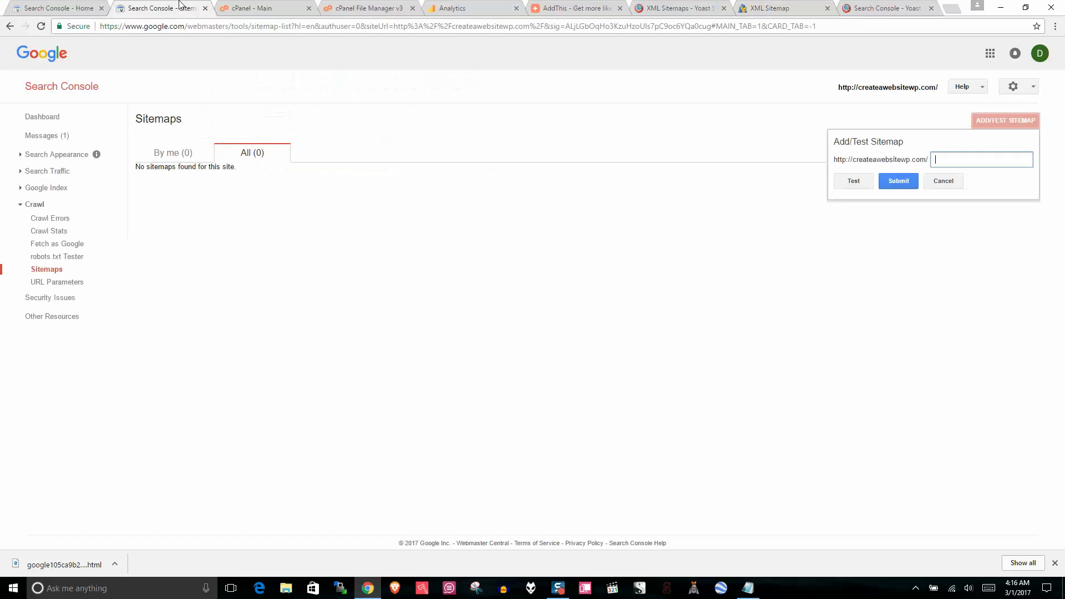
pyautogui.rightClick(963, 156)
pyautogui.click(980, 219)
pyautogui.click(897, 182)
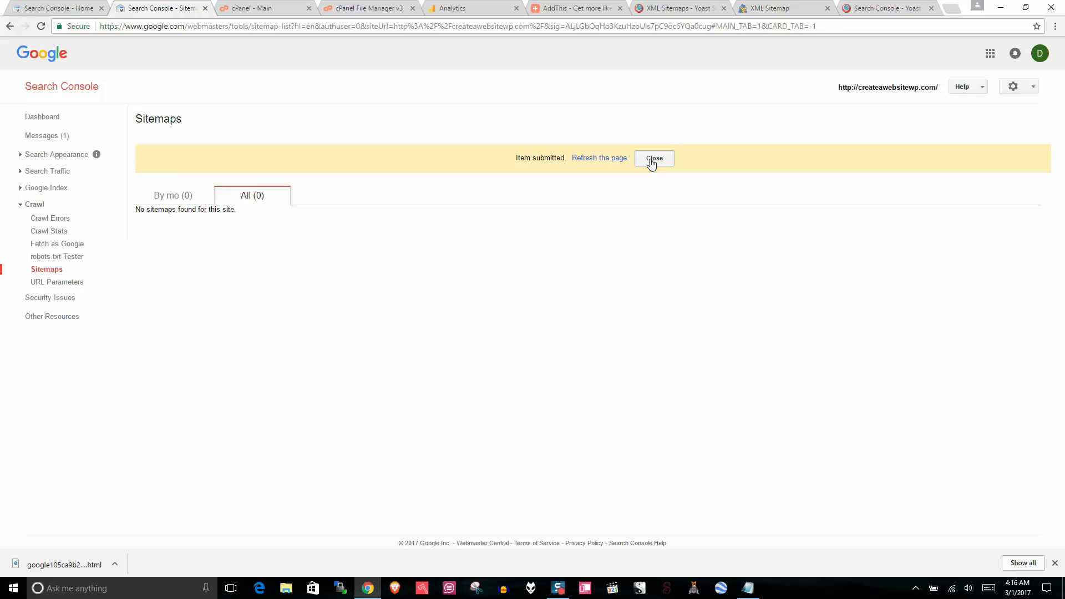
pyautogui.click(652, 160)
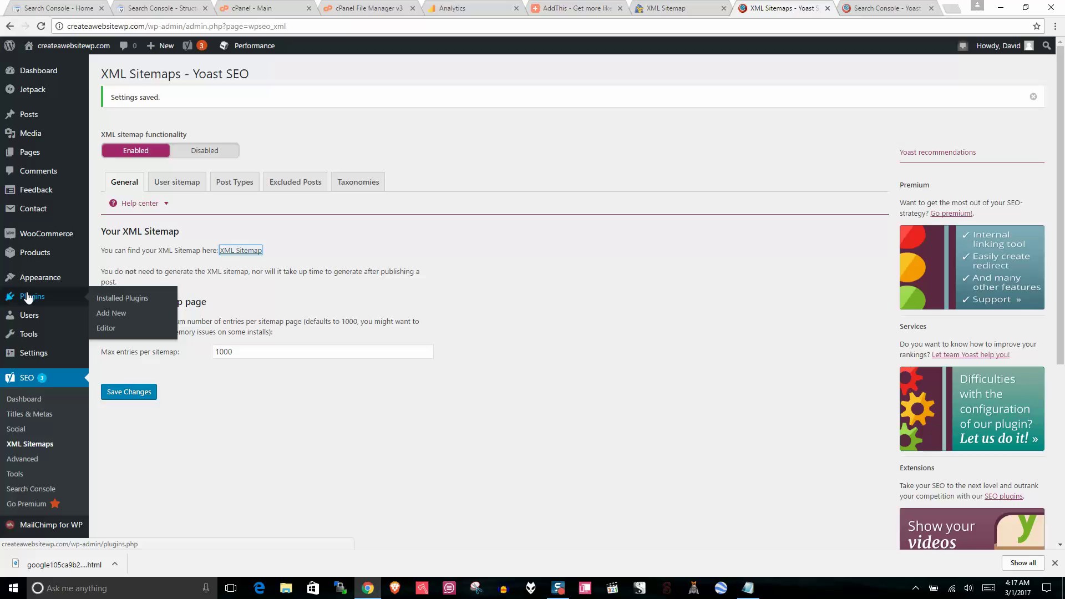
# Step: Return to the WordPress admin, pass through Appearance > Themes, and open Installed Plugins
pyautogui.click(451, 8)
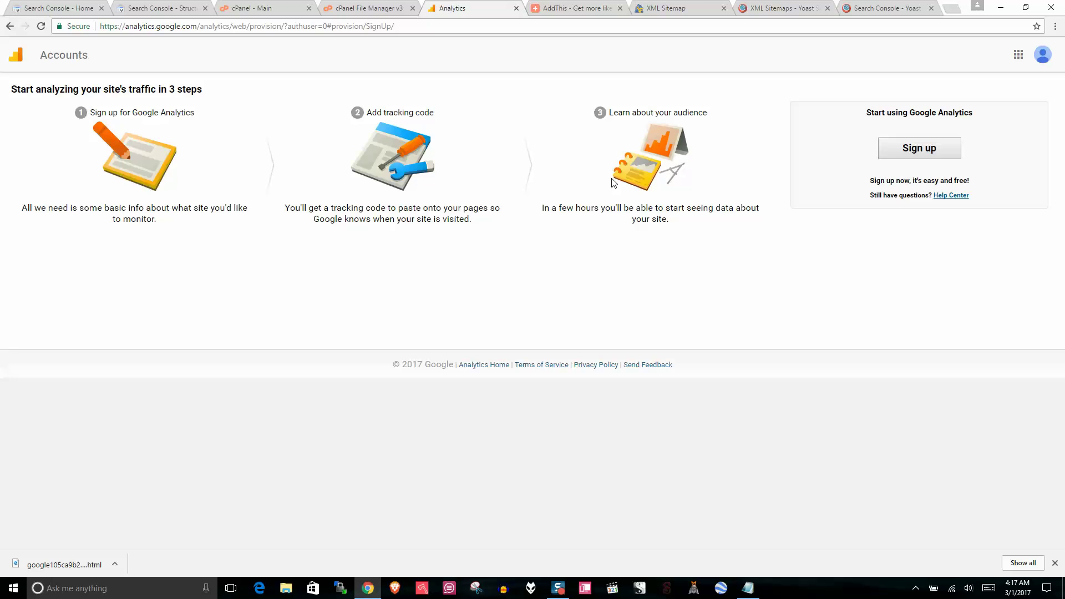
pyautogui.click(790, 7)
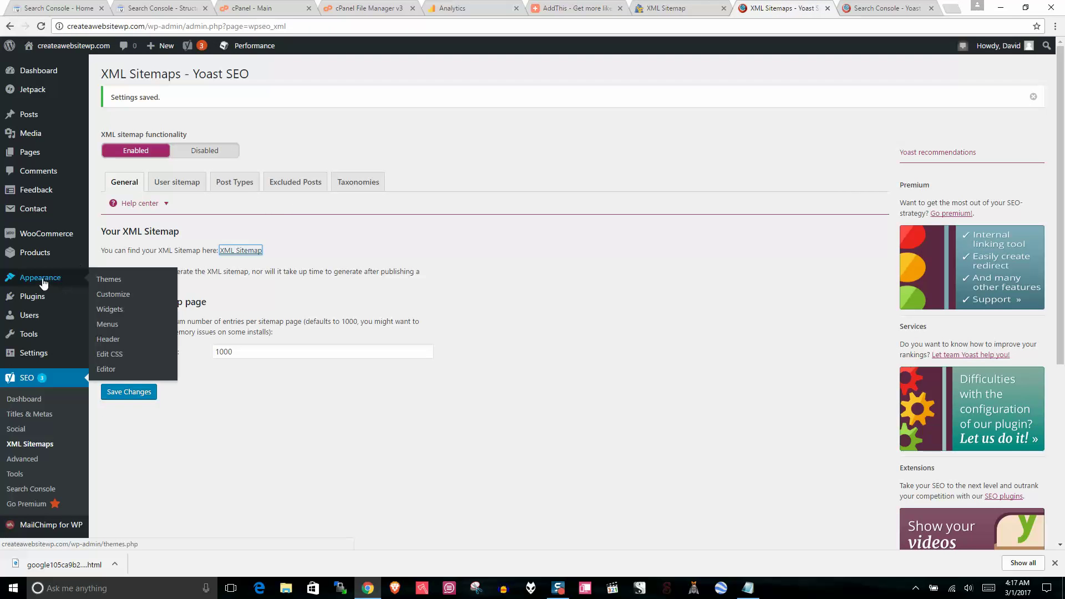
pyautogui.click(108, 277)
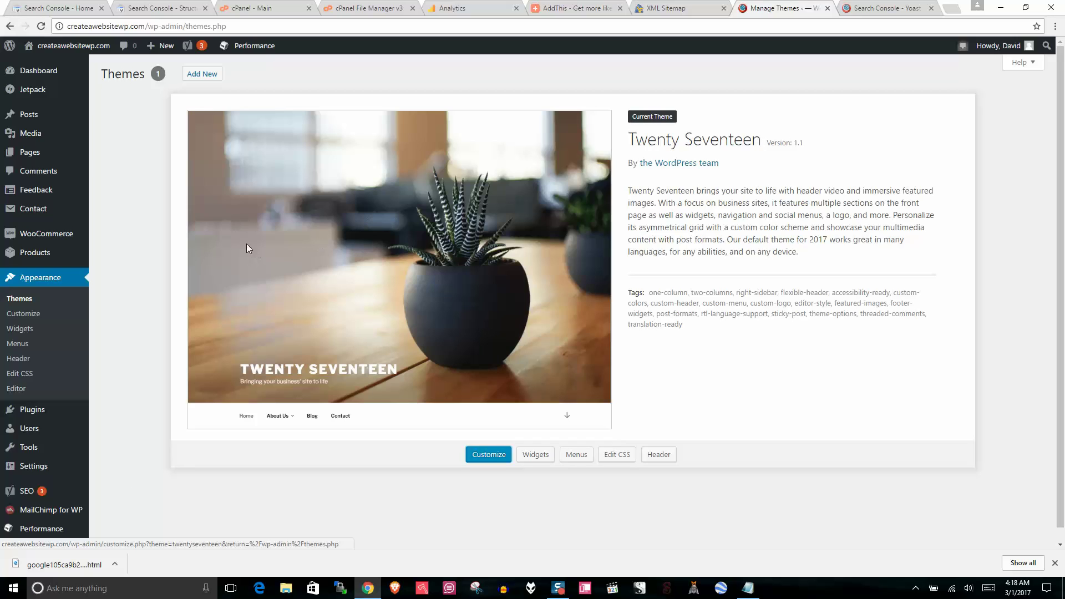
pyautogui.click(36, 412)
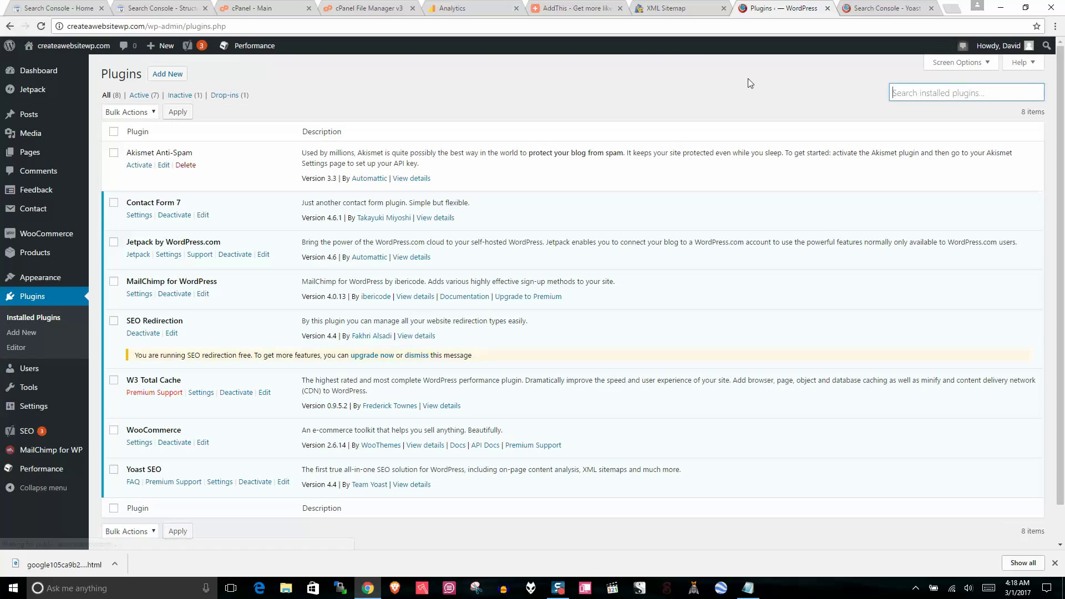
# Step: Search 'heade', then install and activate Header and Footer Scripts
pyautogui.write('header footer')
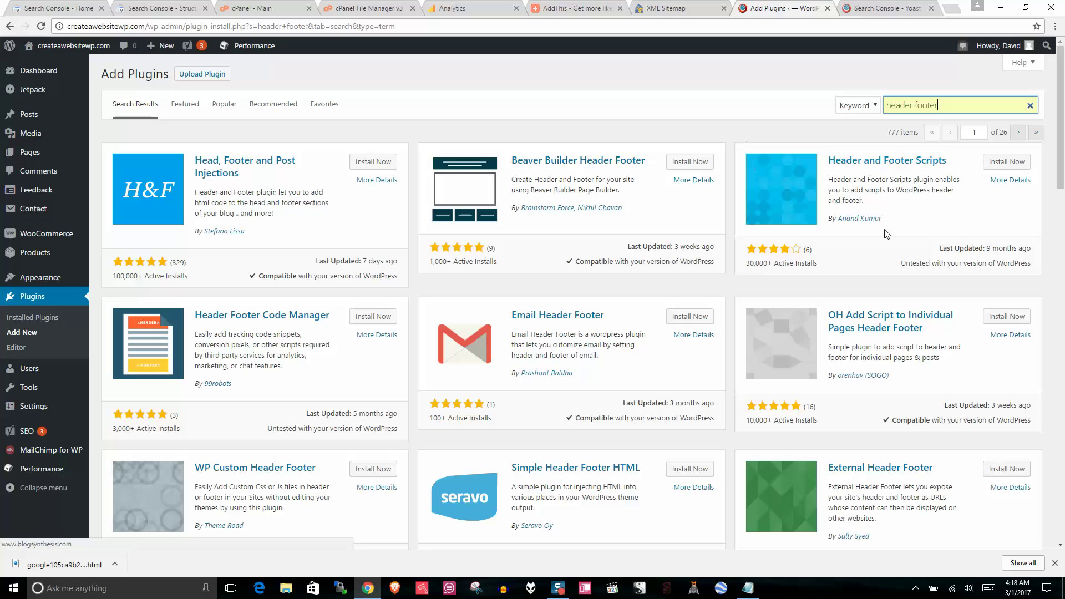
pyautogui.click(993, 165)
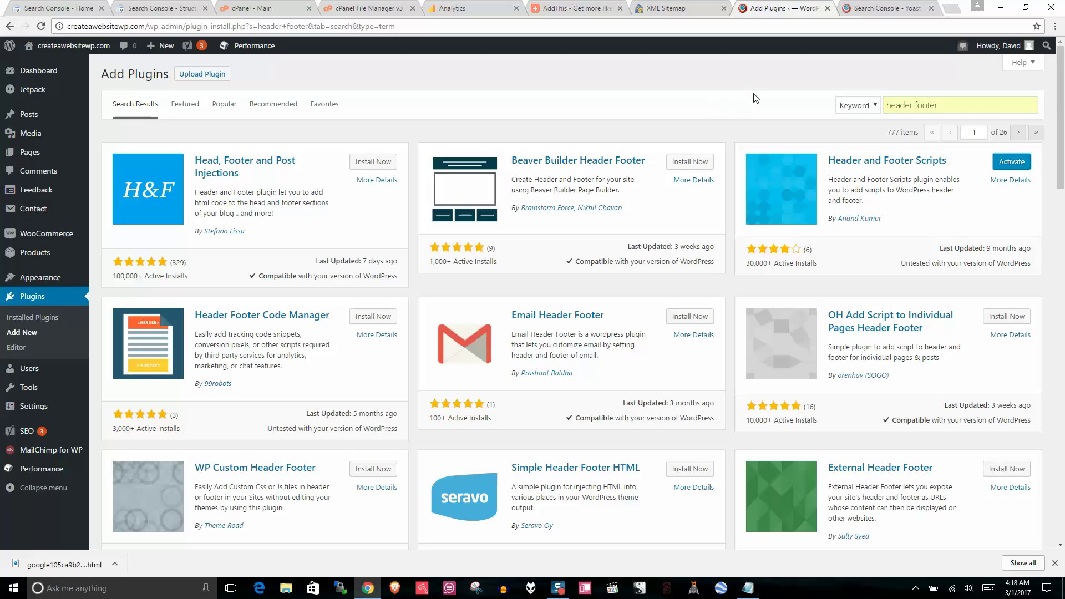
pyautogui.click(1018, 165)
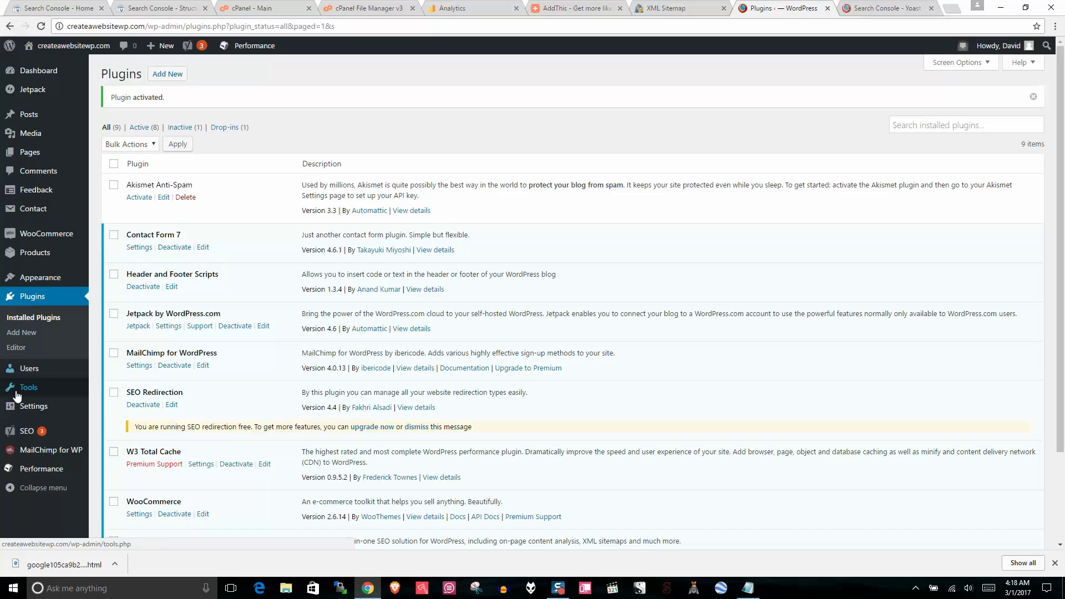
# Step: Bring up the Header and Footer Scripts settings and close the Yoast Search Console tab
pyautogui.moveTo(27, 407)
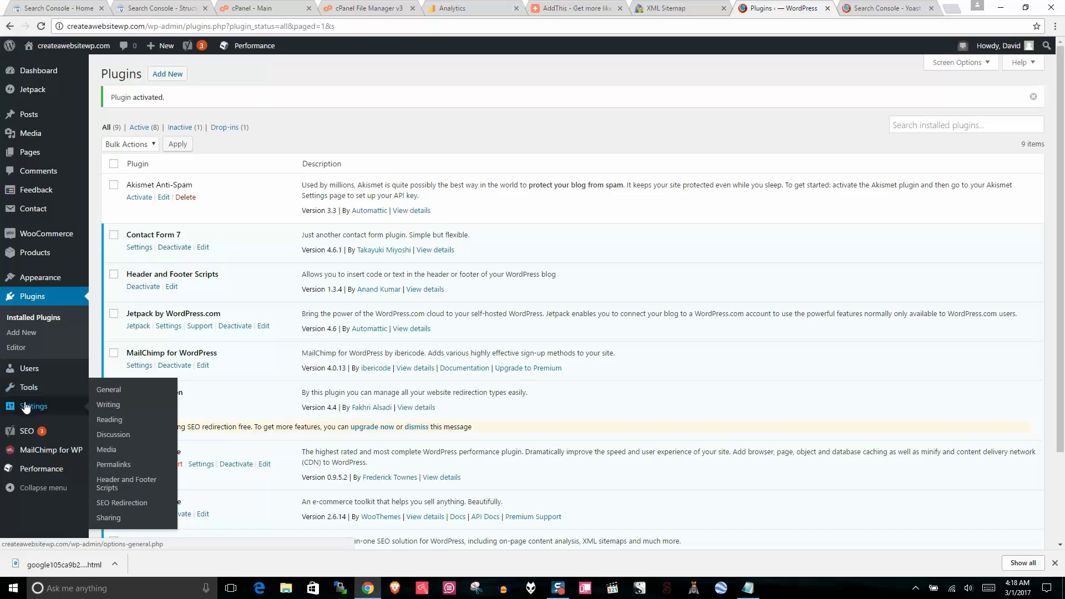
pyautogui.click(108, 482)
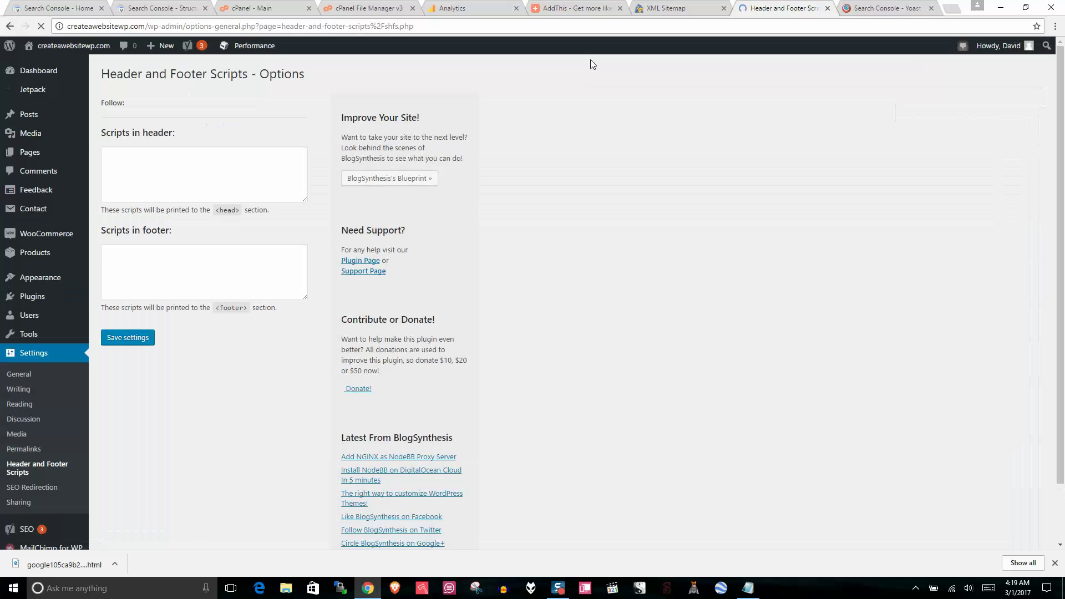
pyautogui.click(162, 162)
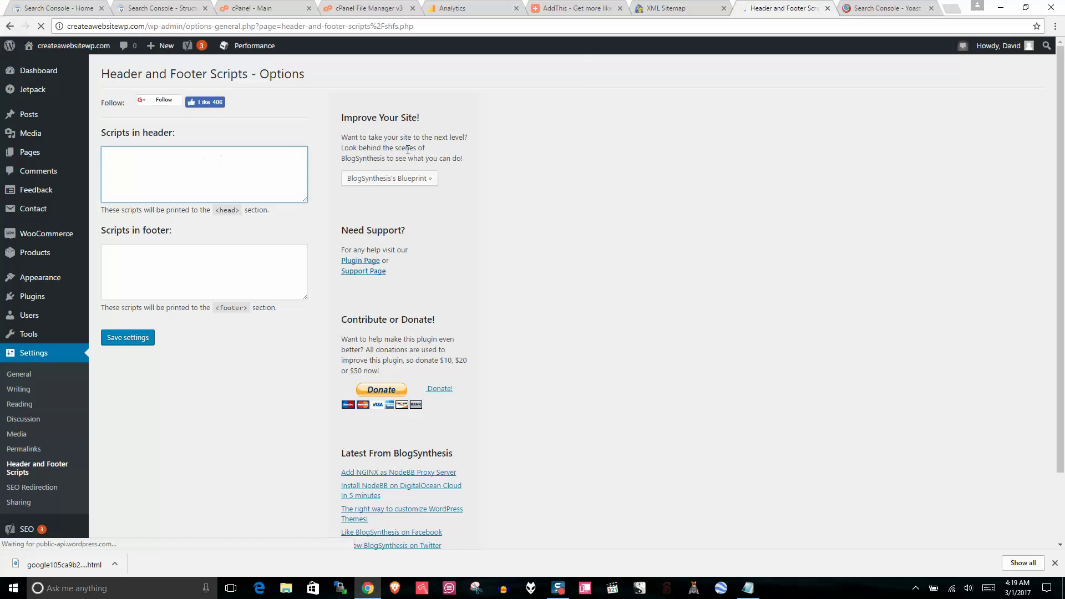
pyautogui.click(907, 6)
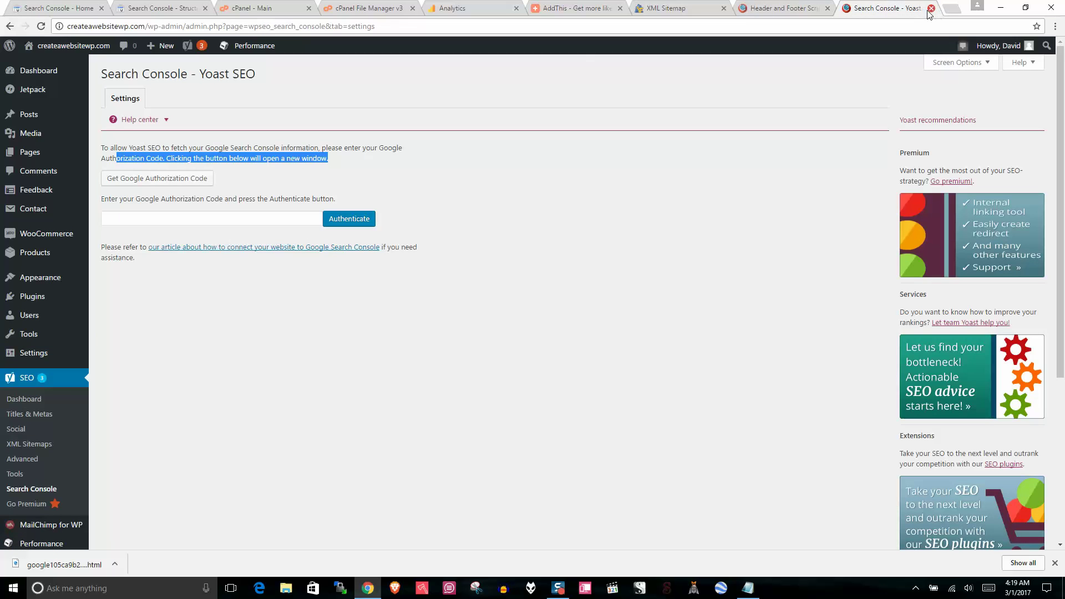
pyautogui.click(930, 8)
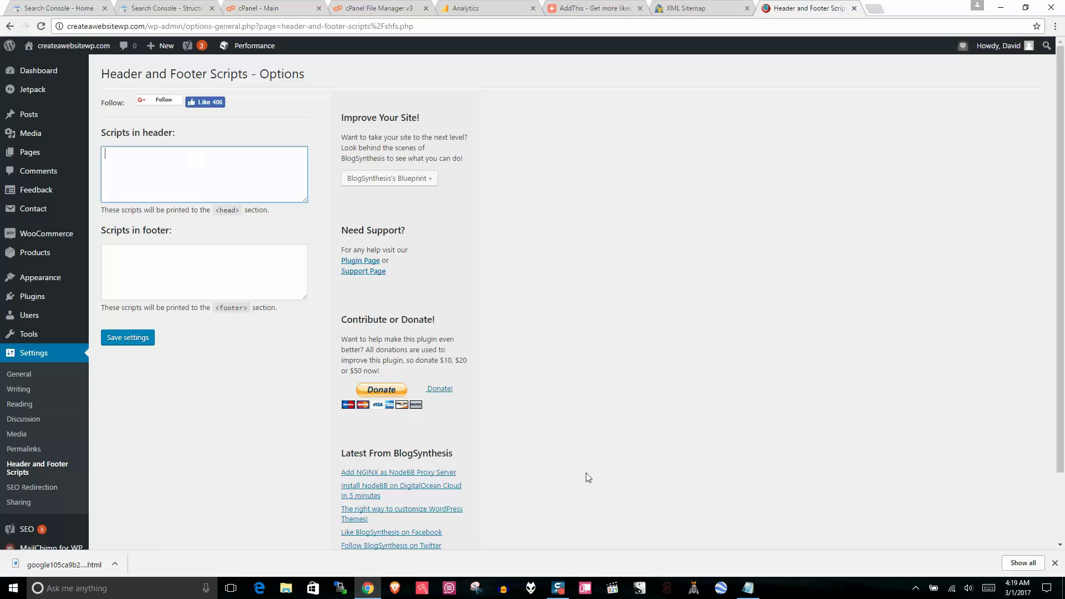
# Step: Copy the Google Analytics script block from the Notepad notes
pyautogui.click(748, 588)
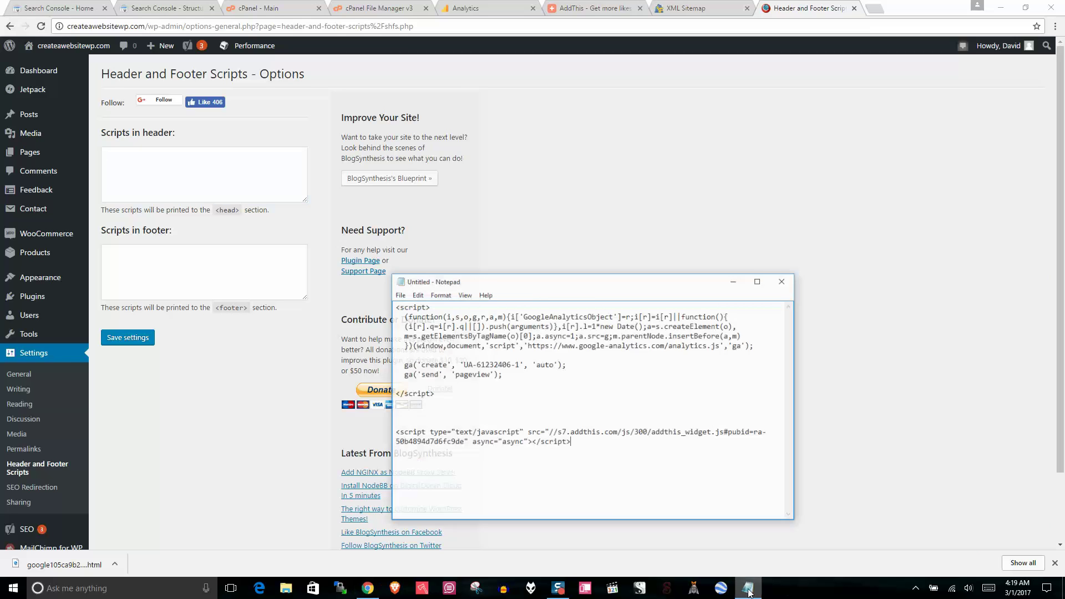
pyautogui.moveTo(427, 389); pyautogui.dragTo(367, 293)
pyautogui.rightClick(449, 321)
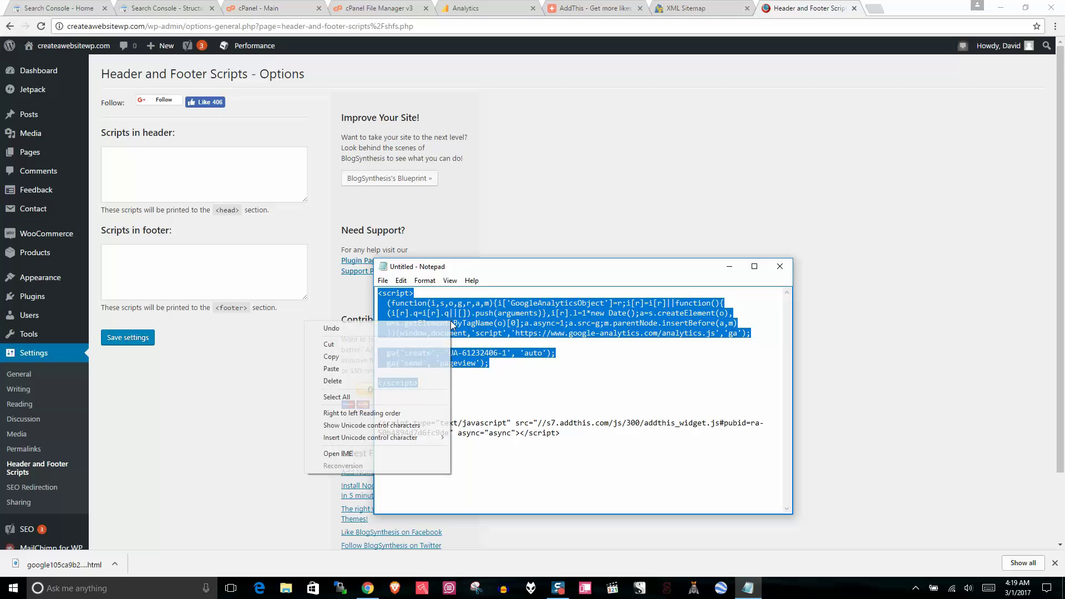
pyautogui.click(358, 355)
# Step: Paste the Analytics script into 'Scripts in header' and save the settings
pyautogui.click(730, 268)
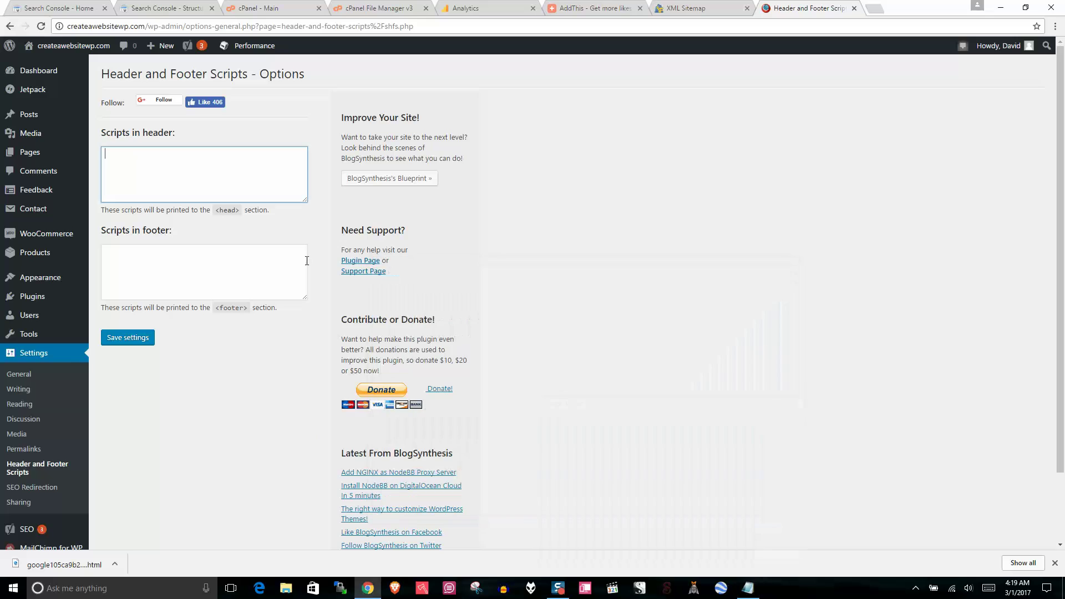
pyautogui.rightClick(118, 157)
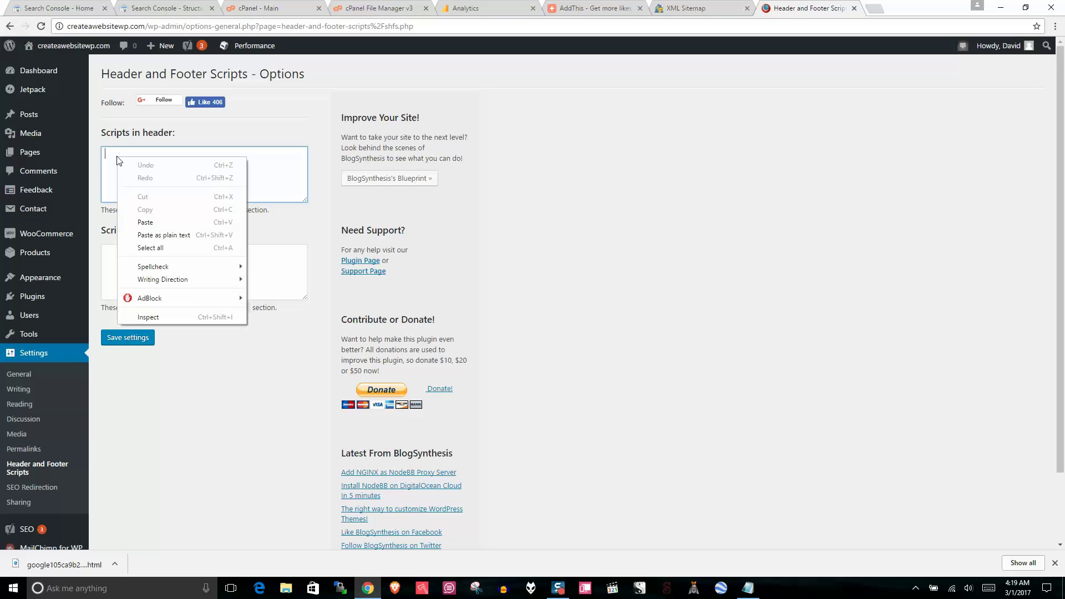
pyautogui.click(143, 220)
pyautogui.moveTo(303, 178); pyautogui.dragTo(301, 200)
pyautogui.click(131, 338)
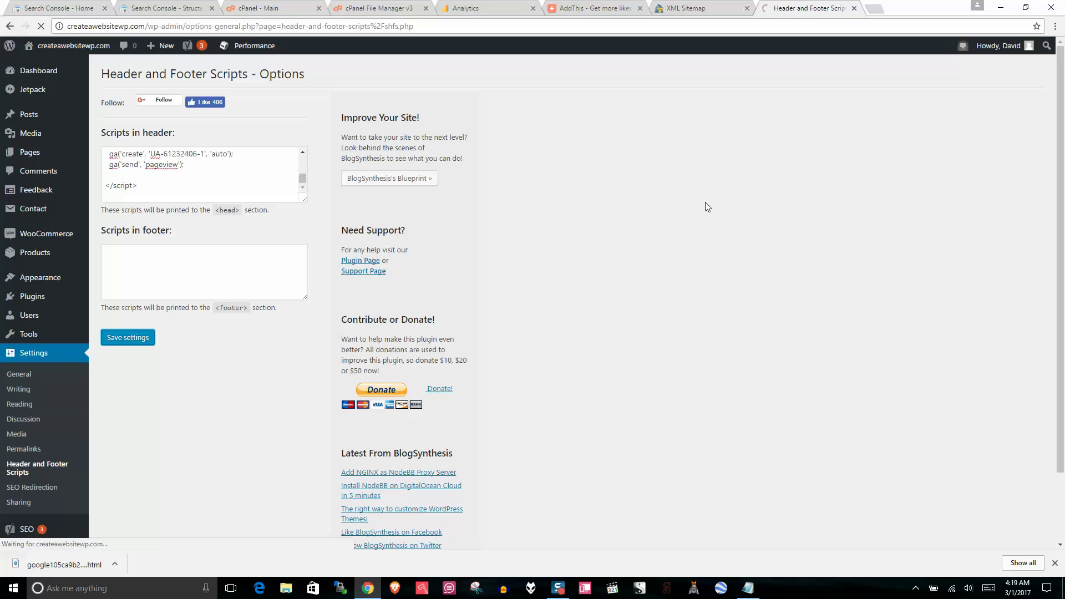
pyautogui.click(582, 8)
# Step: Scroll through the AddThis homepage's share and follow tools and back to the top
pyautogui.scroll(-1, 1059, 89)
pyautogui.scroll(-20, 1059, 89)
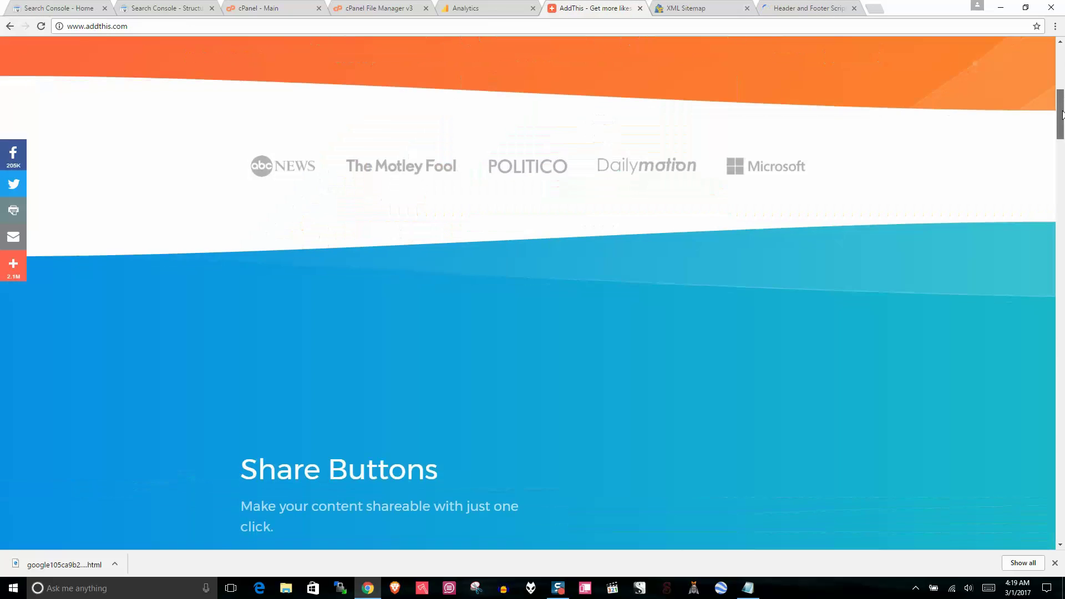
pyautogui.scroll(7, 129, 181)
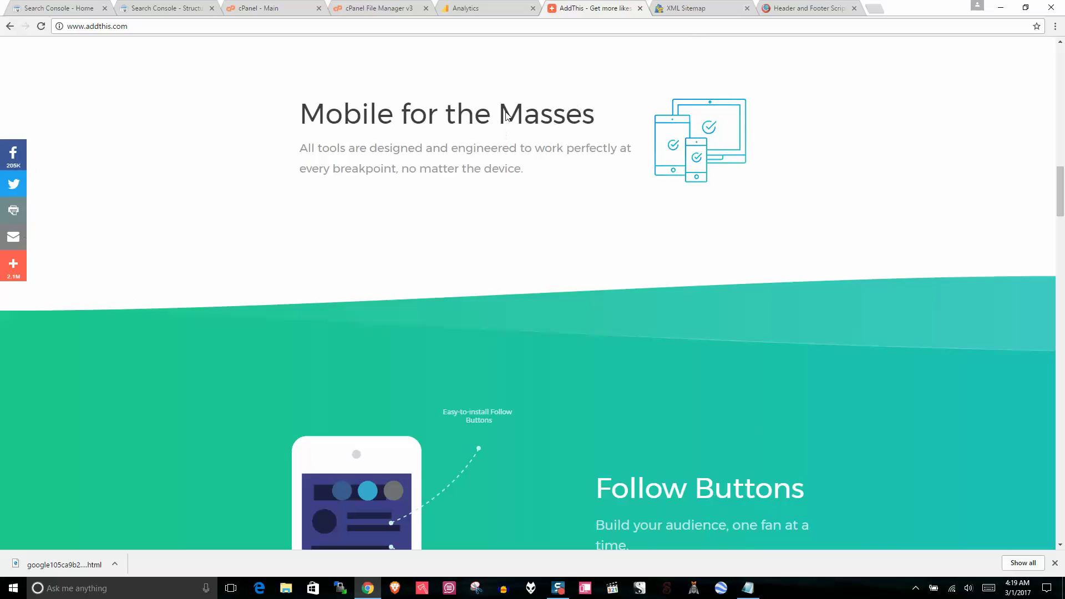
pyautogui.scroll(20, 1063, 261)
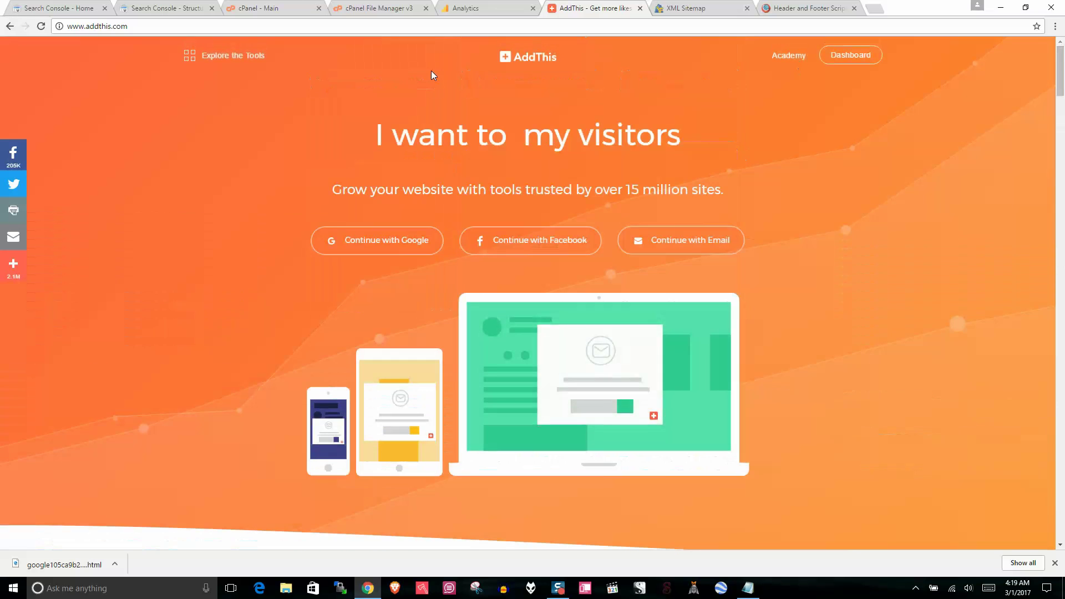
# Step: Copy the AddThis script line from the Notepad notes
pyautogui.click(810, 8)
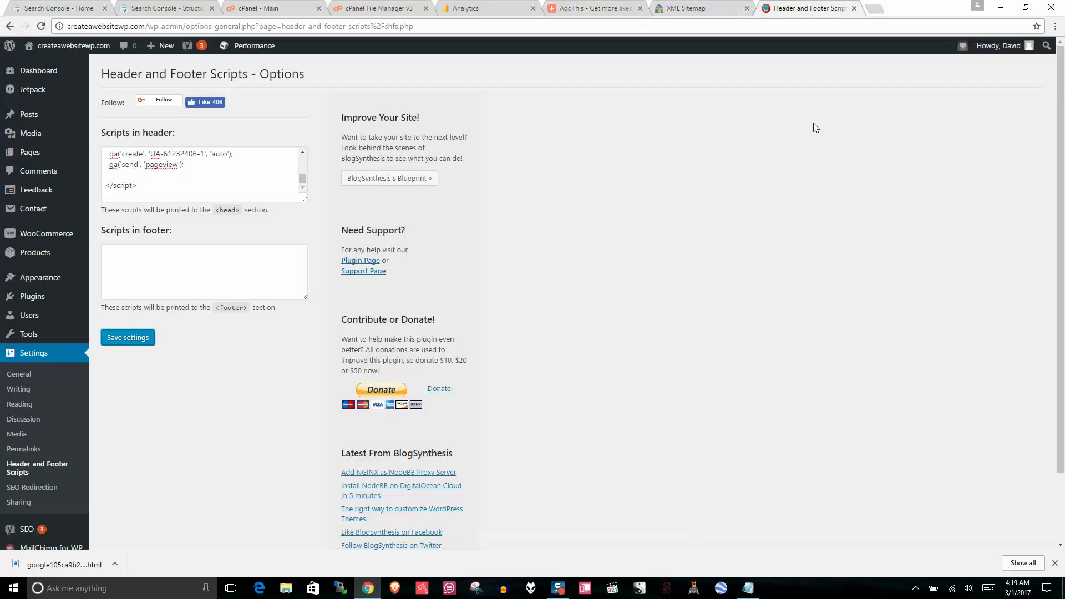
pyautogui.click(748, 588)
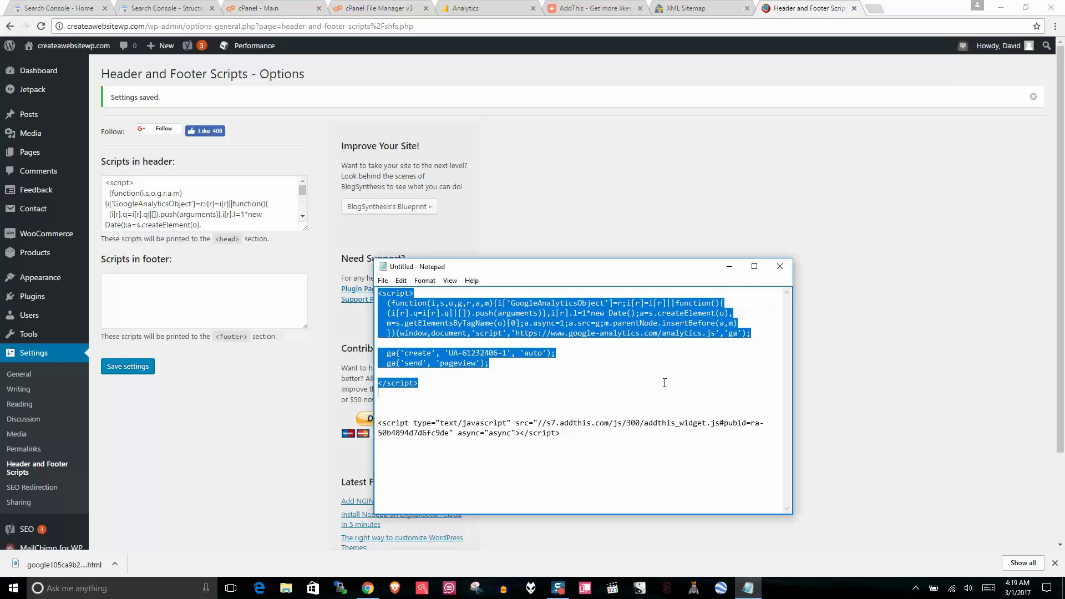
pyautogui.click(471, 432)
pyautogui.moveTo(583, 436); pyautogui.dragTo(378, 423)
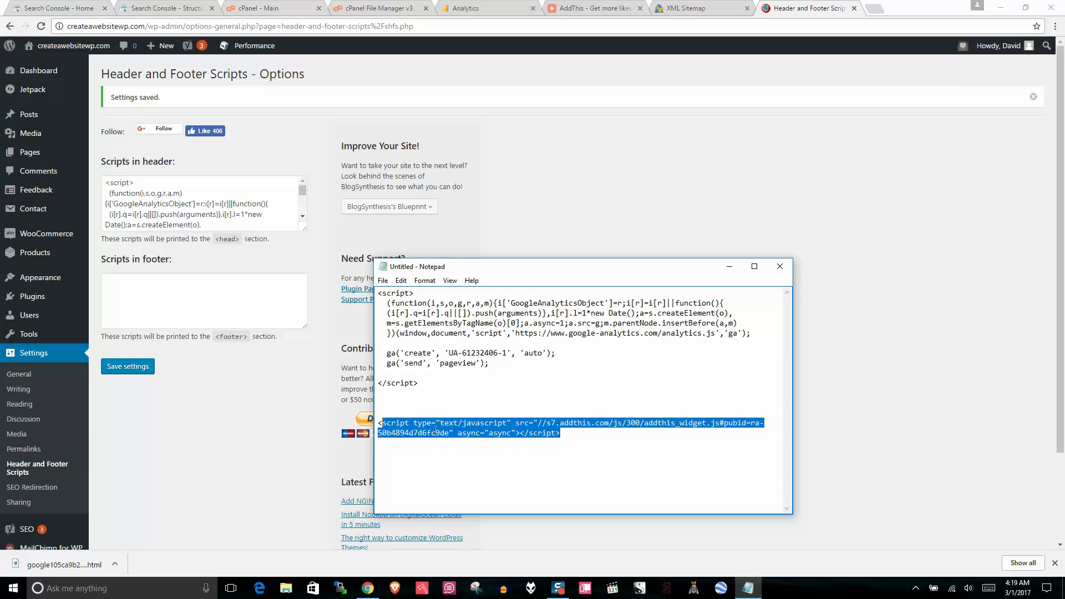
pyautogui.rightClick(434, 430)
pyautogui.click(314, 314)
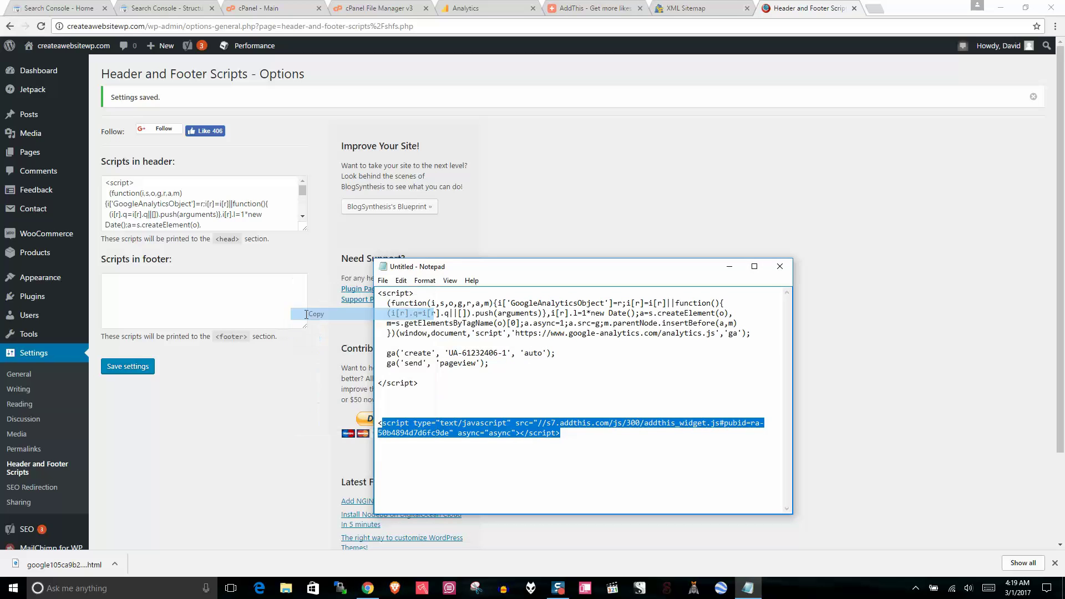
# Step: Paste the AddThis script into 'Scripts in footer' and save the settings
pyautogui.click(173, 282)
pyautogui.rightClick(153, 287)
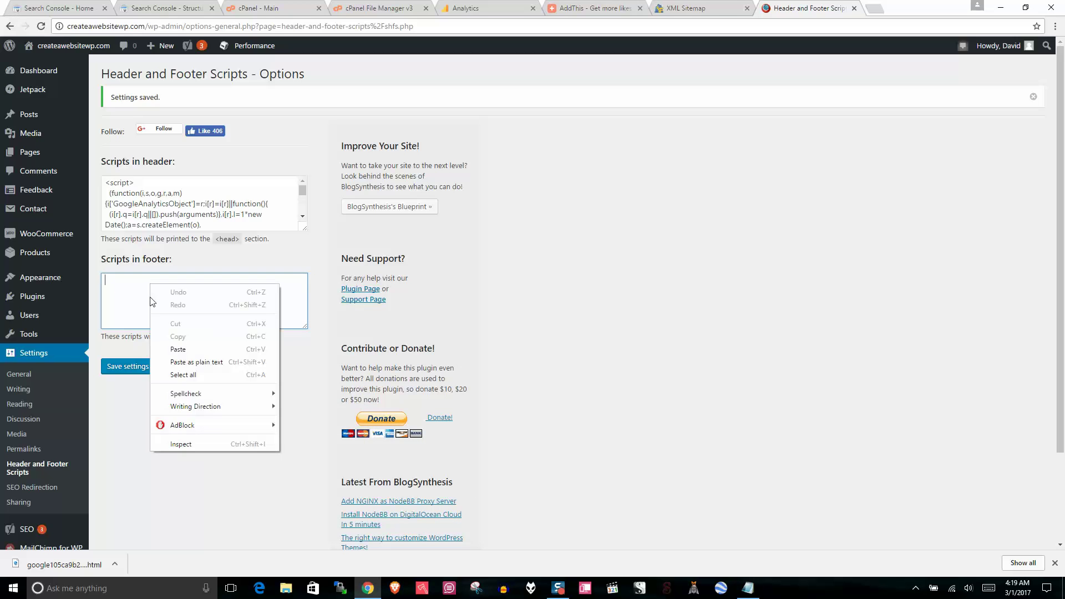
pyautogui.click(176, 345)
pyautogui.click(128, 366)
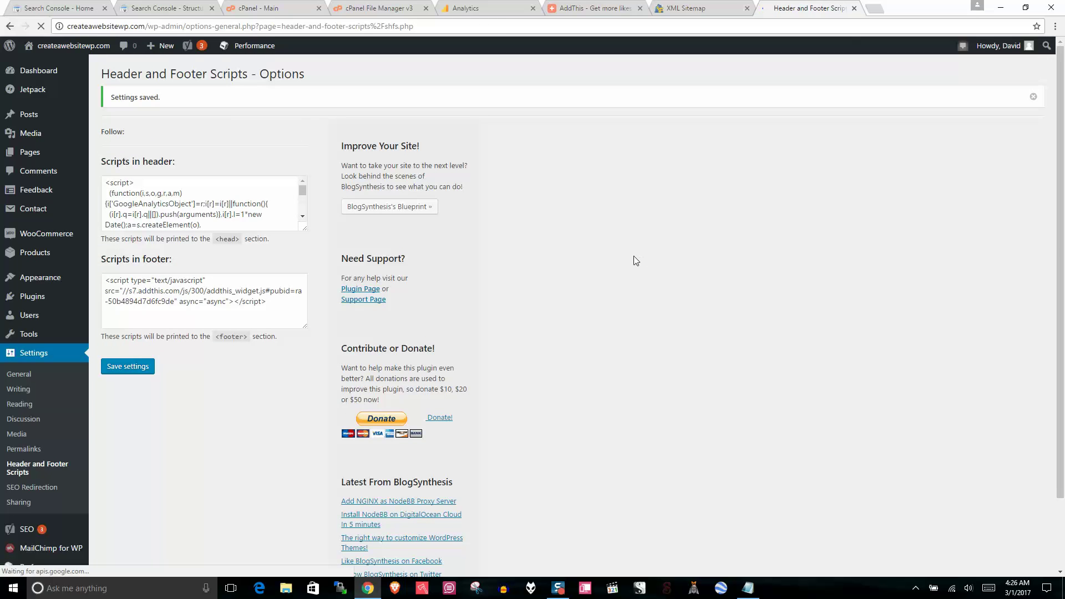
# Step: Open the live site in a new tab, log out of WordPress, and return to the site
pyautogui.rightClick(69, 49)
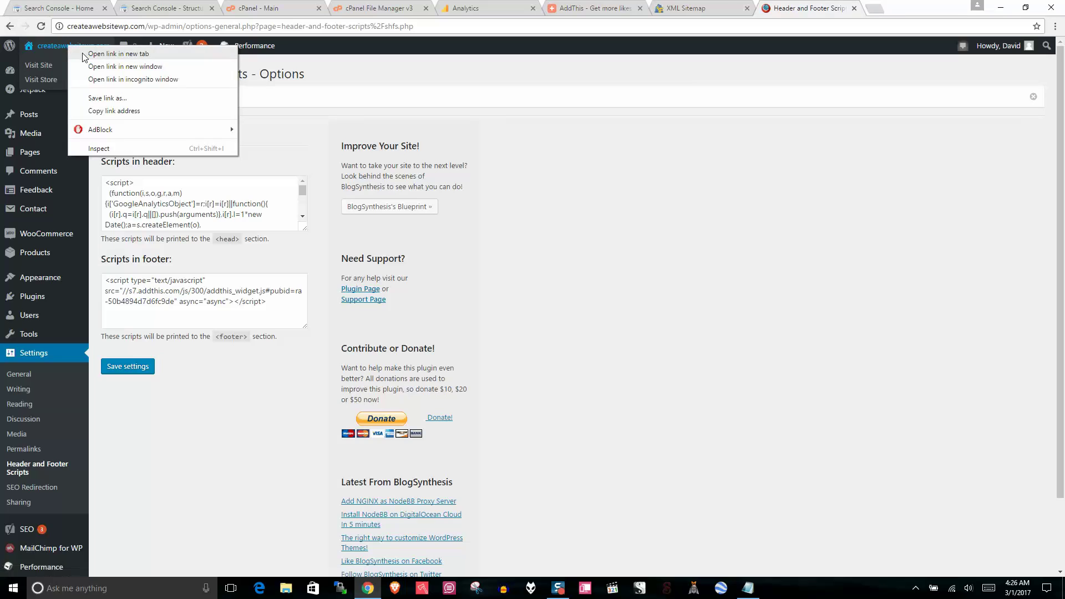
pyautogui.click(111, 54)
pyautogui.click(884, 5)
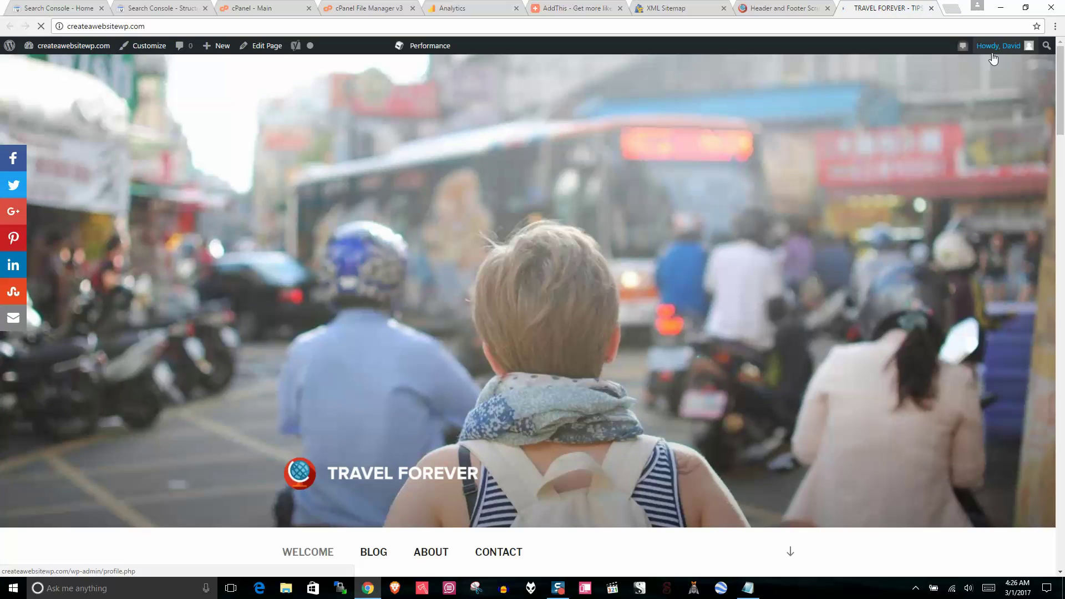
pyautogui.moveTo(998, 46)
pyautogui.click(959, 112)
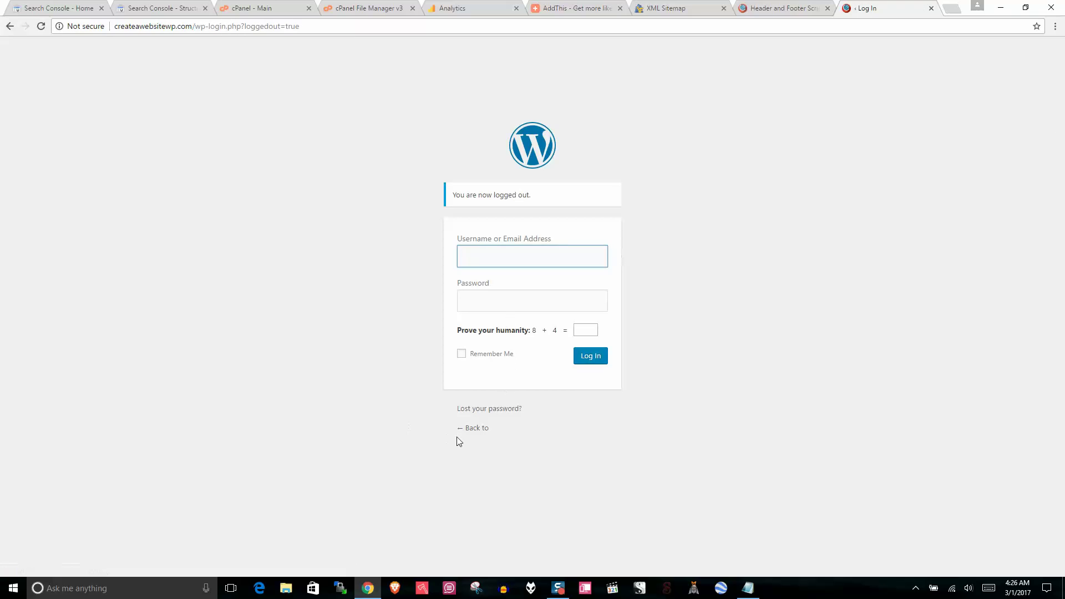
pyautogui.click(468, 428)
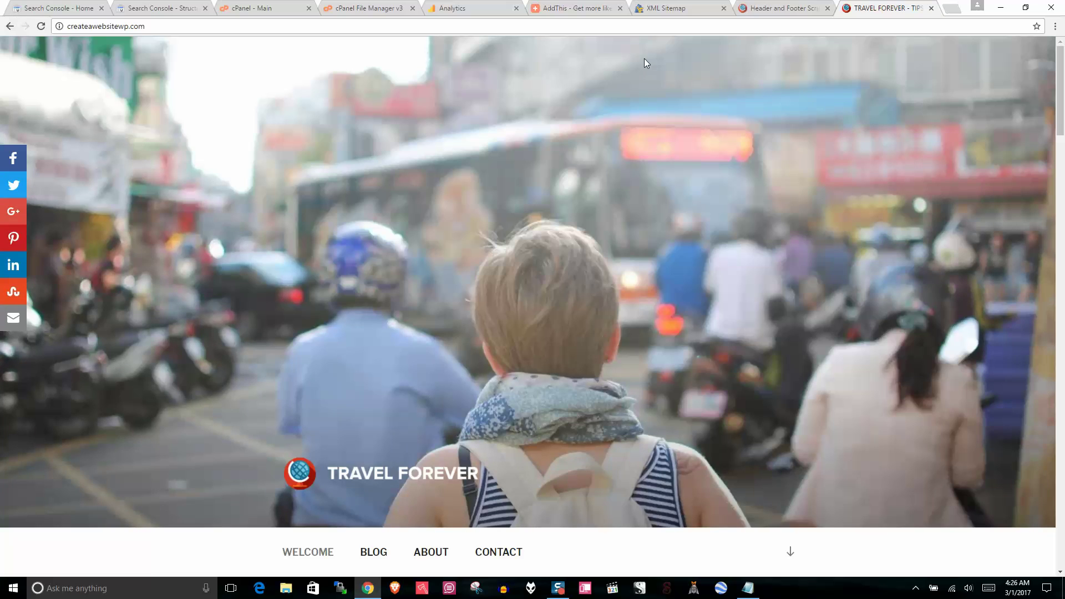
# Step: Scroll through the Travel Forever homepage, checking the share buttons and newsletter field
pyautogui.scroll(-1, 1063, 99)
pyautogui.scroll(-2, 1063, 99)
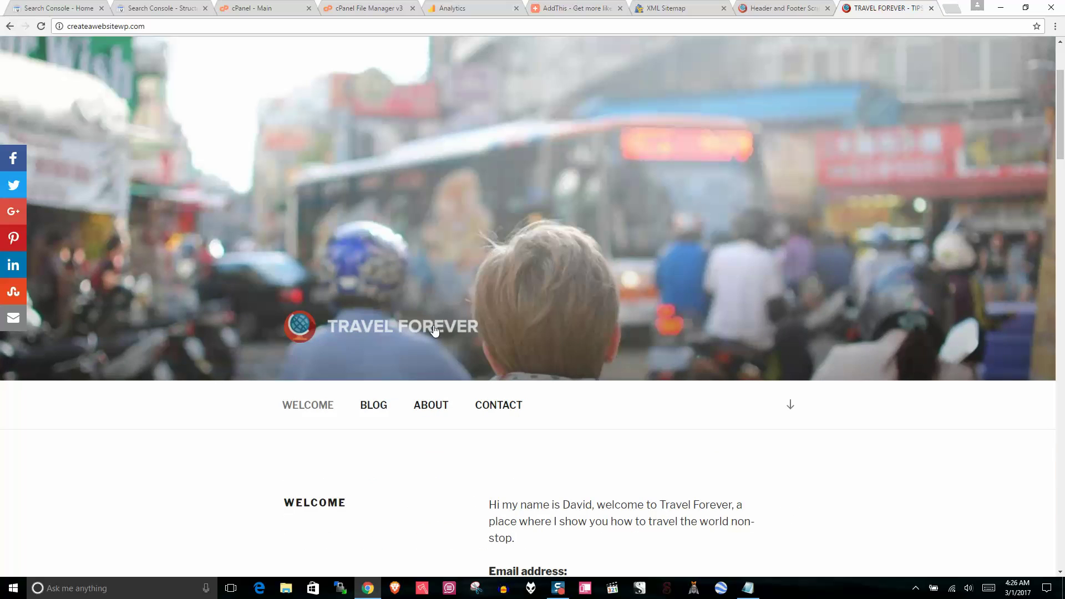
pyautogui.scroll(3, 1064, 129)
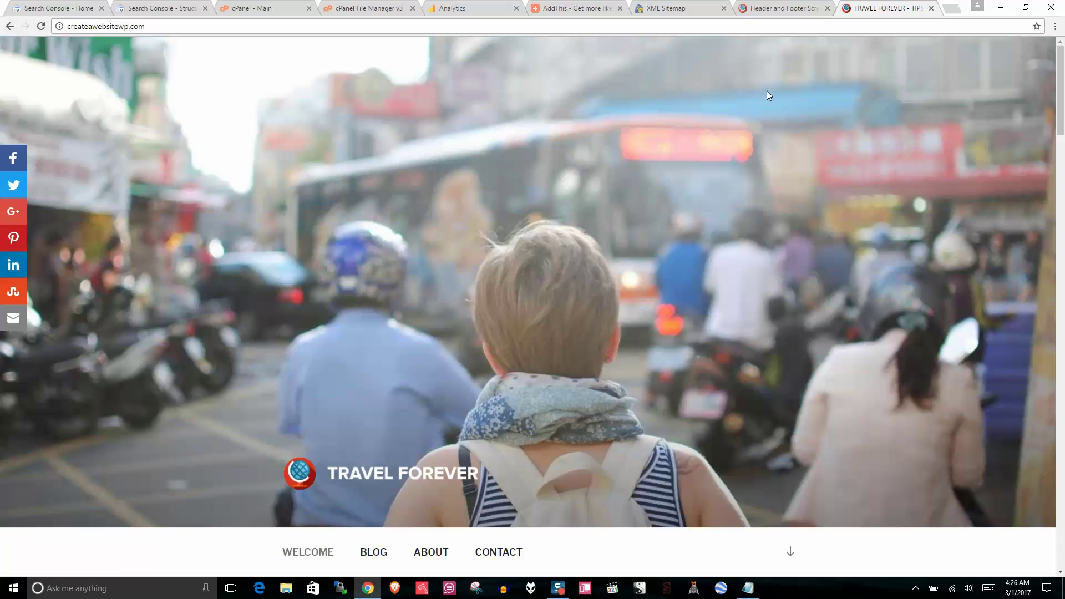
pyautogui.scroll(-2, 1056, 69)
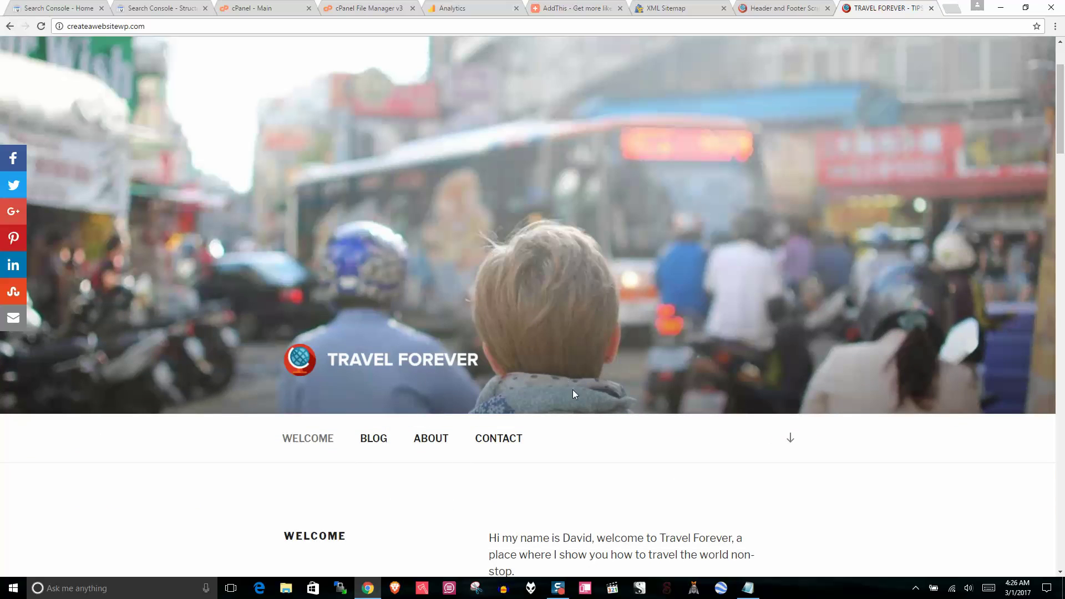
pyautogui.scroll(-7, 1063, 157)
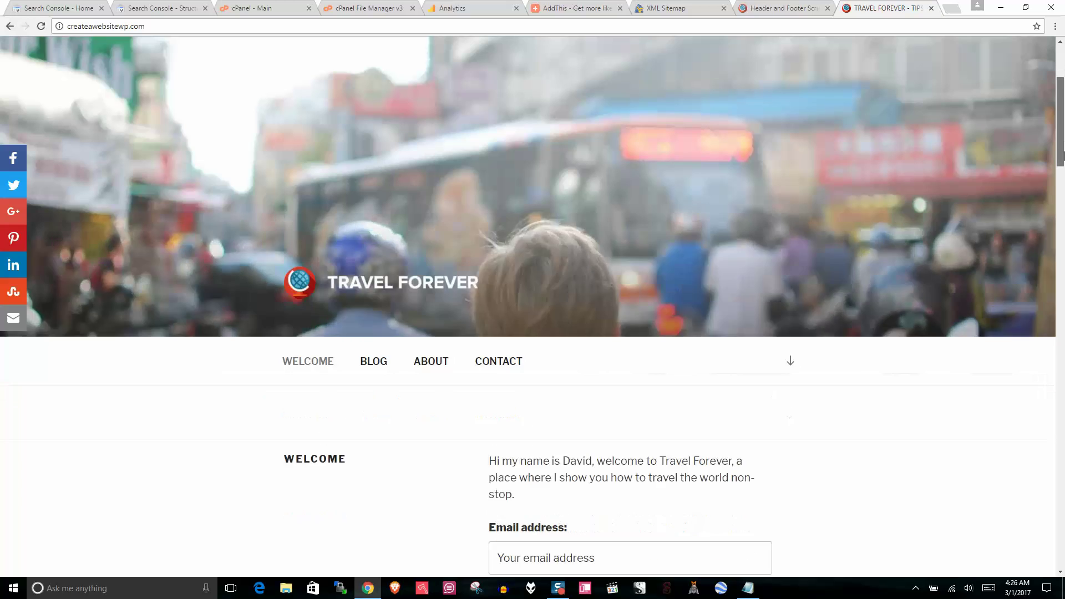
pyautogui.click(574, 225)
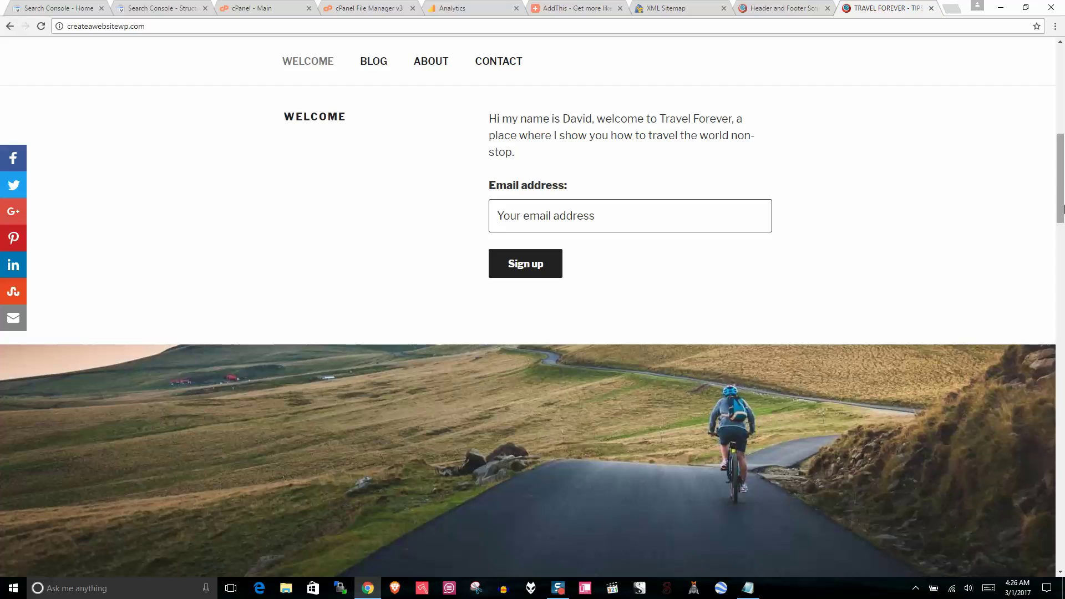
pyautogui.moveTo(1063, 183); pyautogui.dragTo(1051, 266)
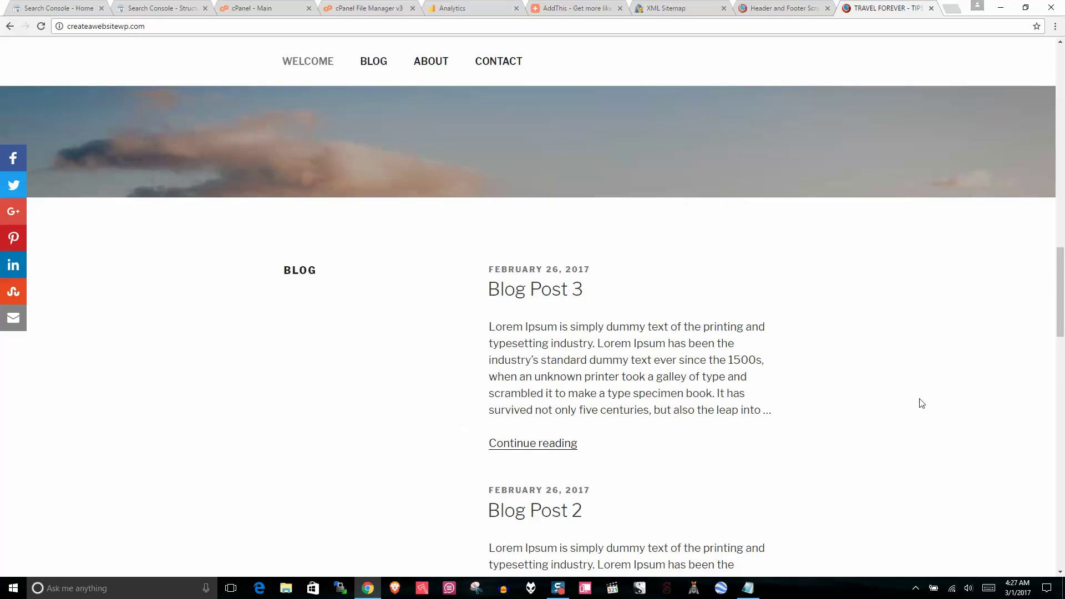
pyautogui.click(1054, 419)
pyautogui.scroll(-10, 1054, 418)
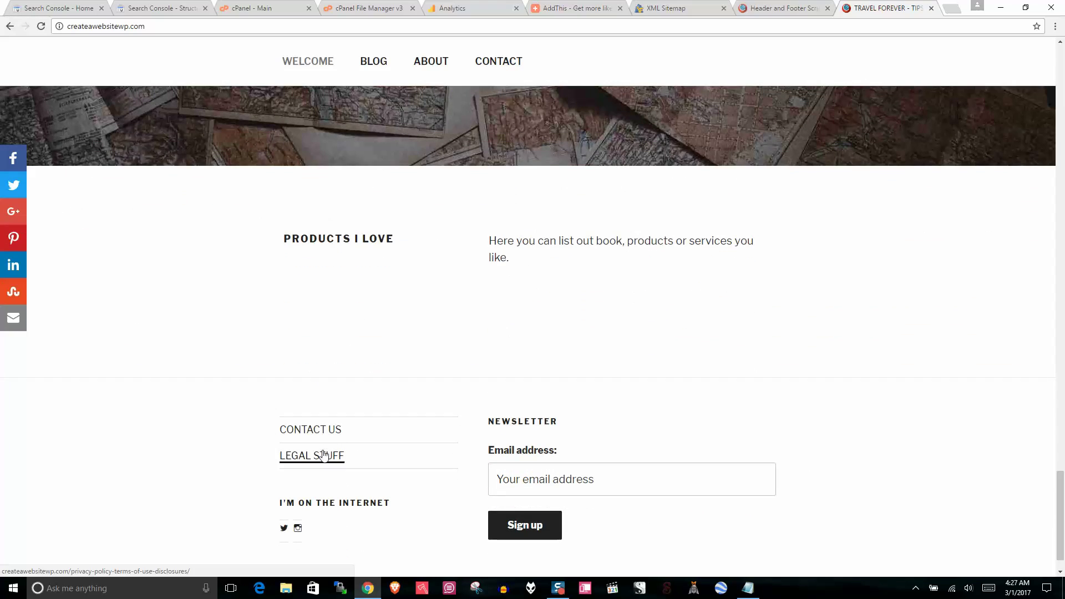
pyautogui.moveTo(1063, 482); pyautogui.dragTo(1063, 47)
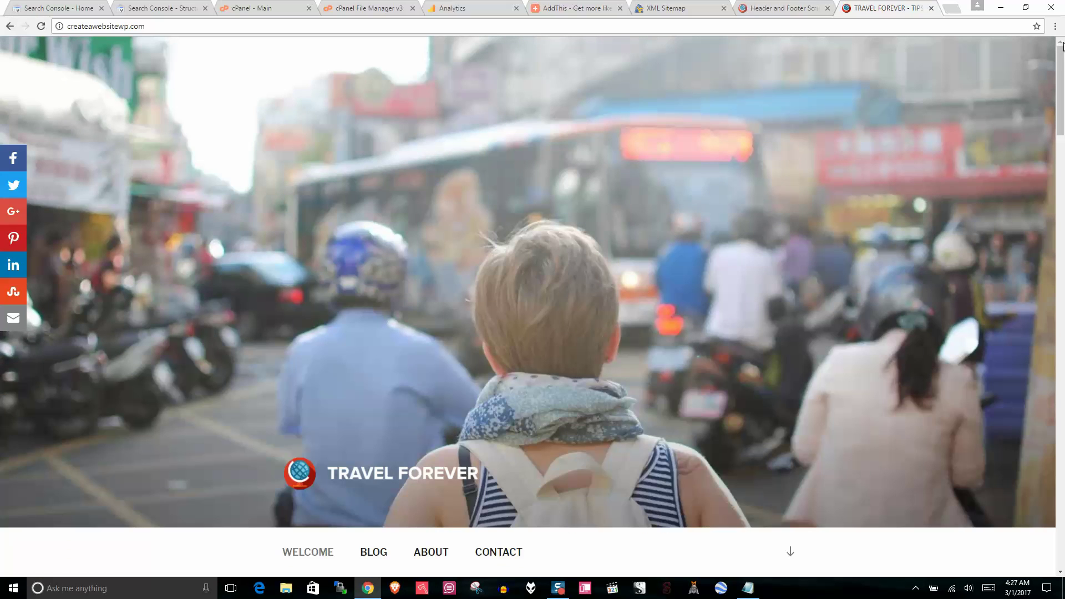
pyautogui.moveTo(1064, 46); pyautogui.dragTo(1063, 186)
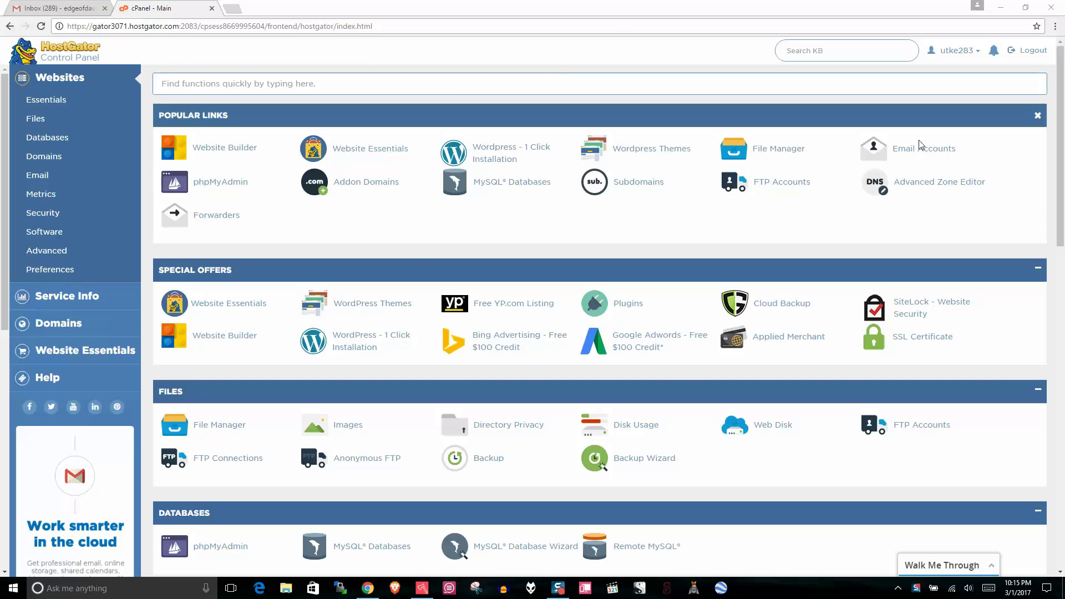
# Step: Create the 'hello' email account with a password and 500 MB quota, then find it listed
pyautogui.click(925, 153)
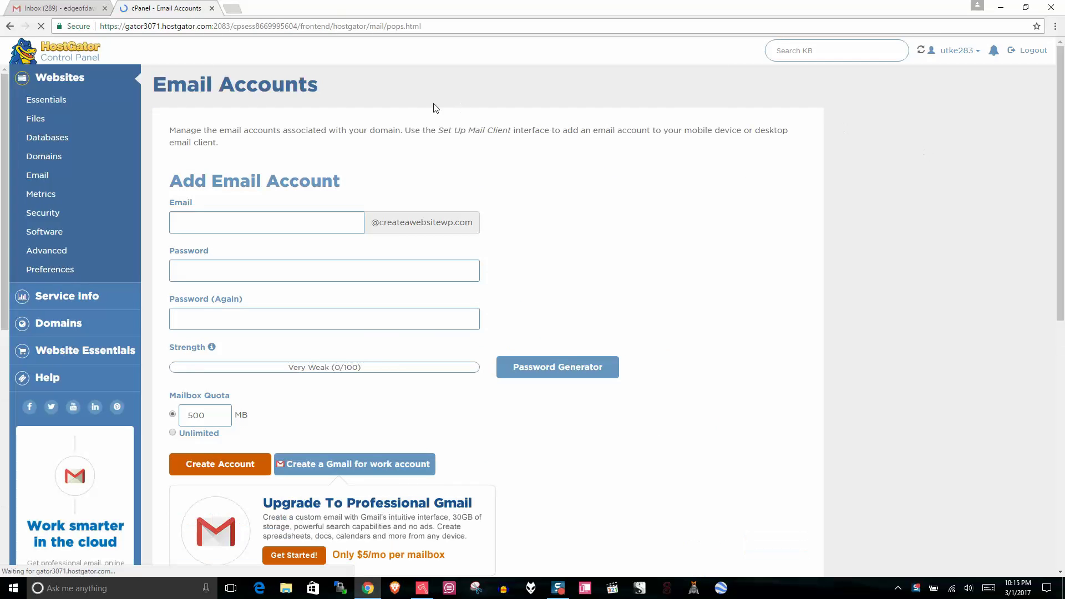
pyautogui.click(233, 217)
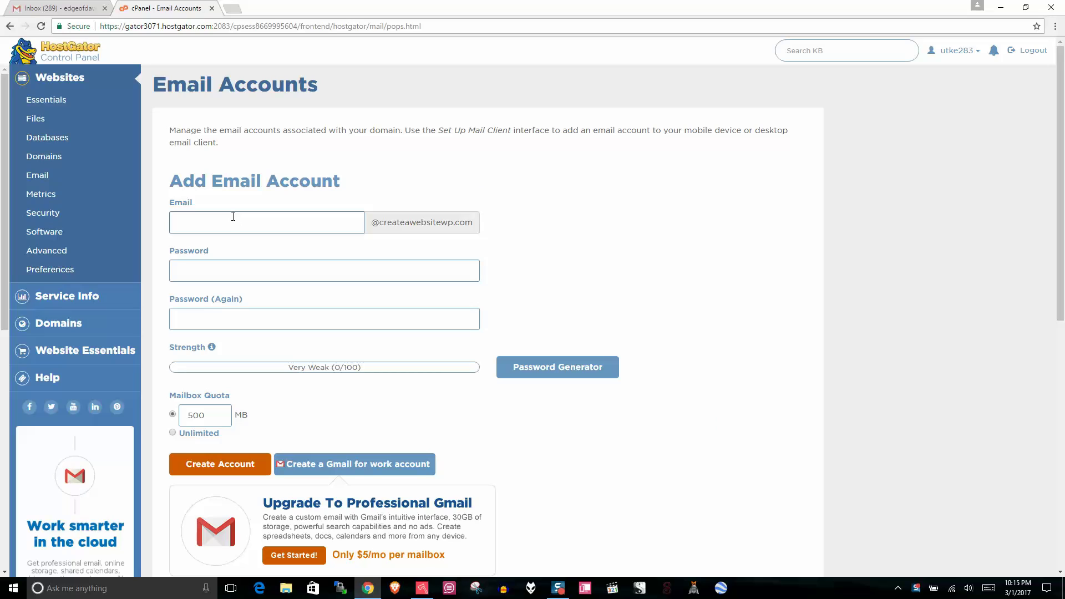
pyautogui.write('hel')
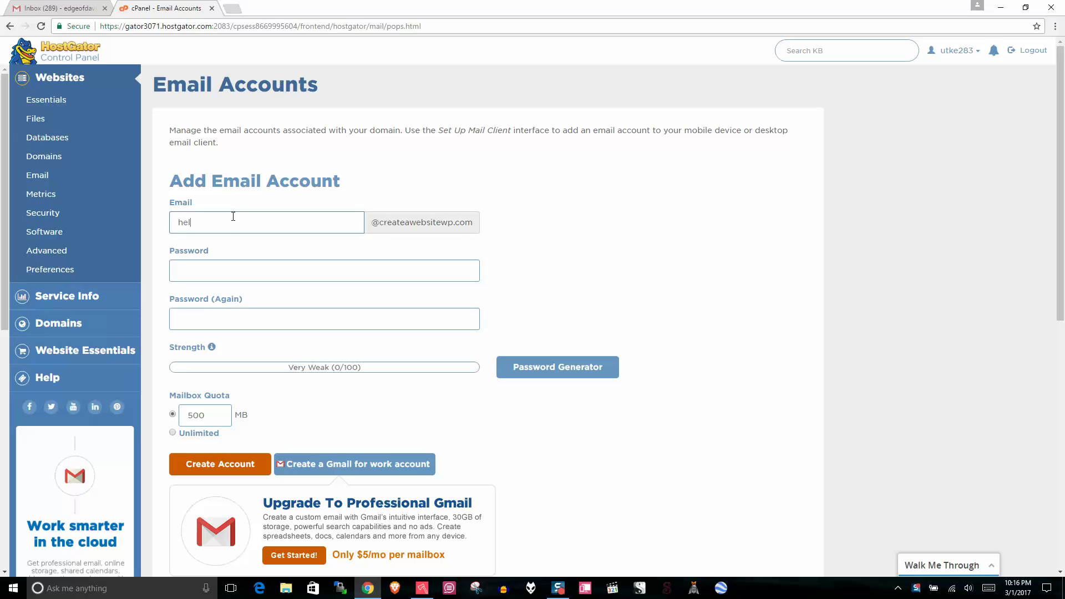
pyautogui.write('lo')
pyautogui.click(276, 271)
pyautogui.write('•••')
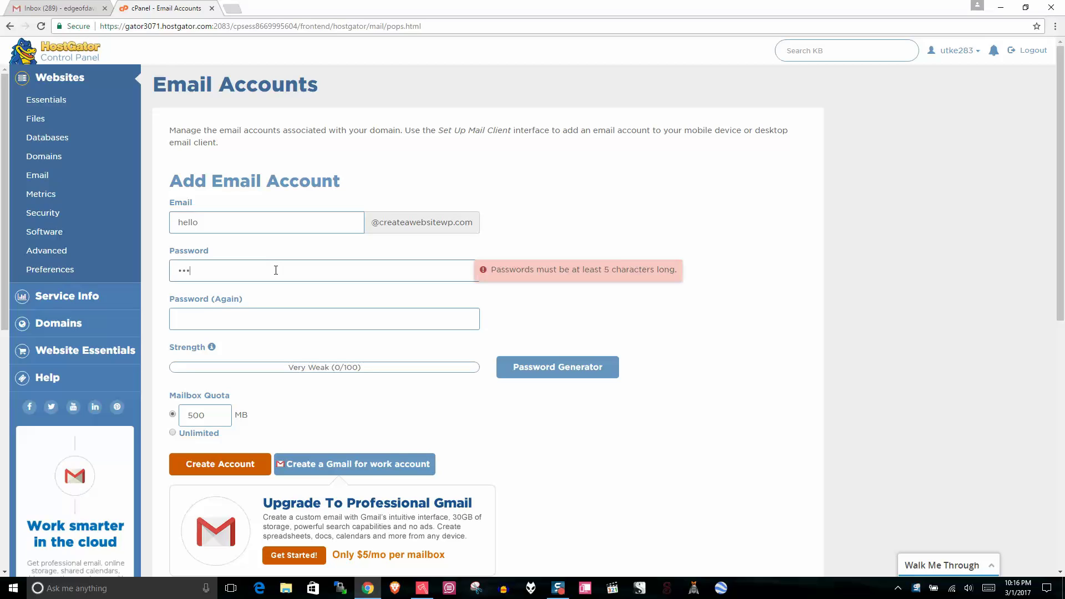
pyautogui.write('•••')
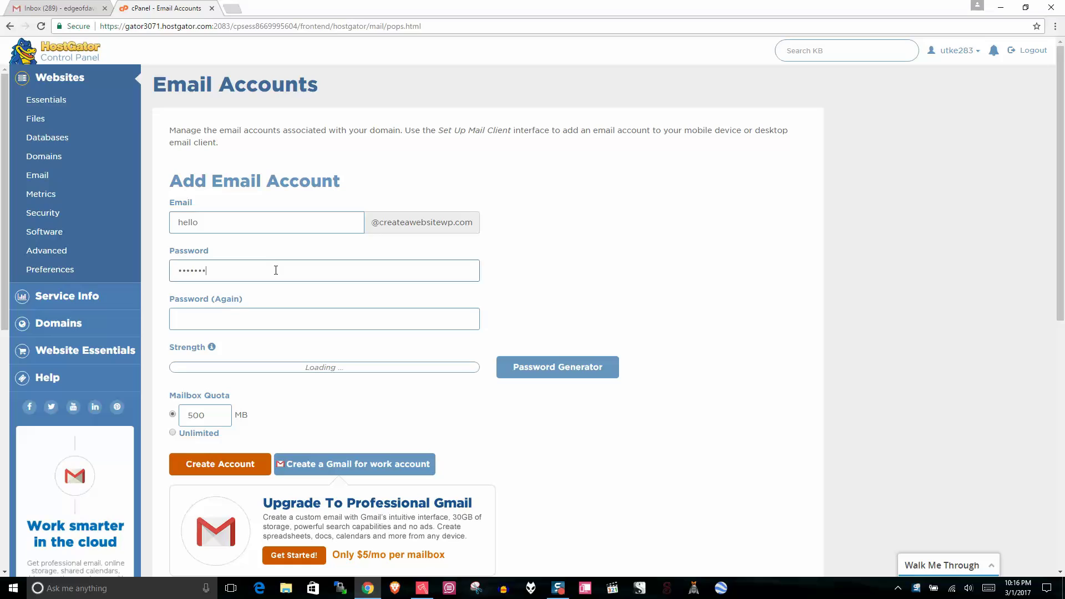
pyautogui.click(259, 316)
pyautogui.write('•••')
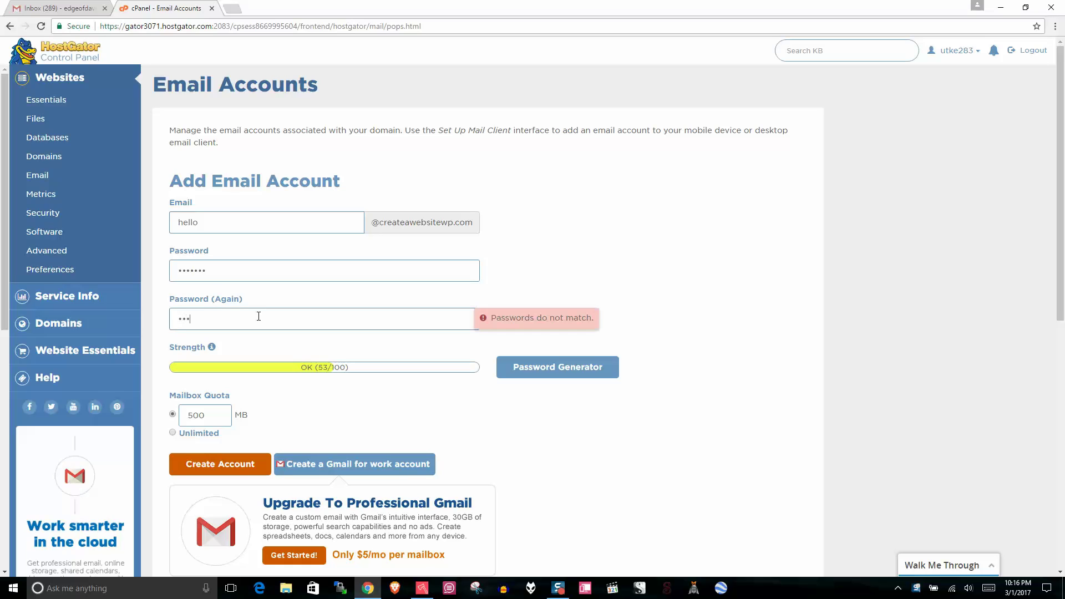
pyautogui.write('••••')
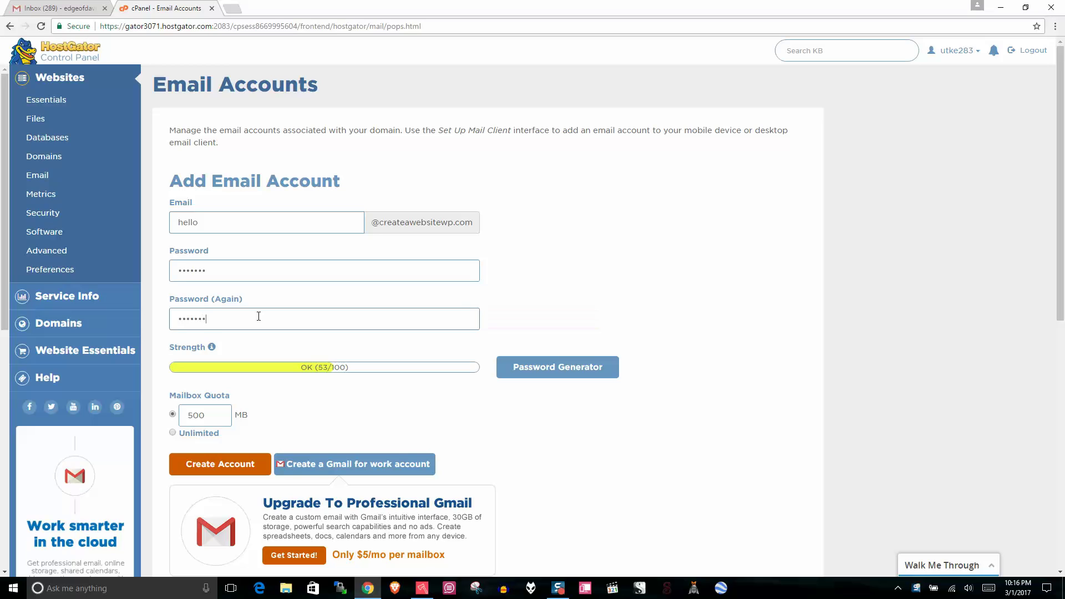
pyautogui.click(207, 476)
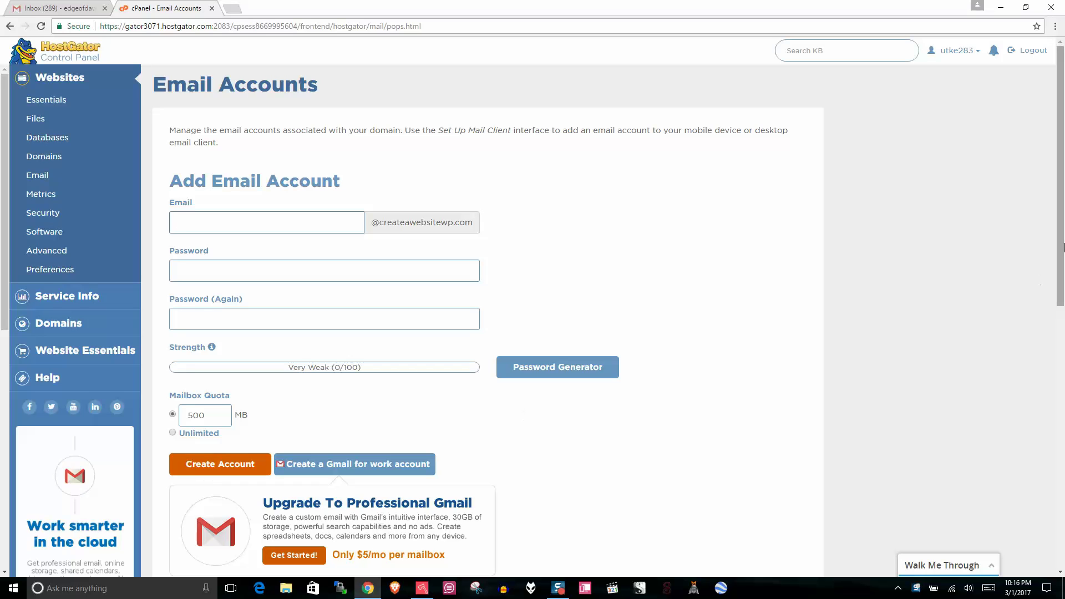
pyautogui.moveTo(1062, 231); pyautogui.dragTo(1064, 368)
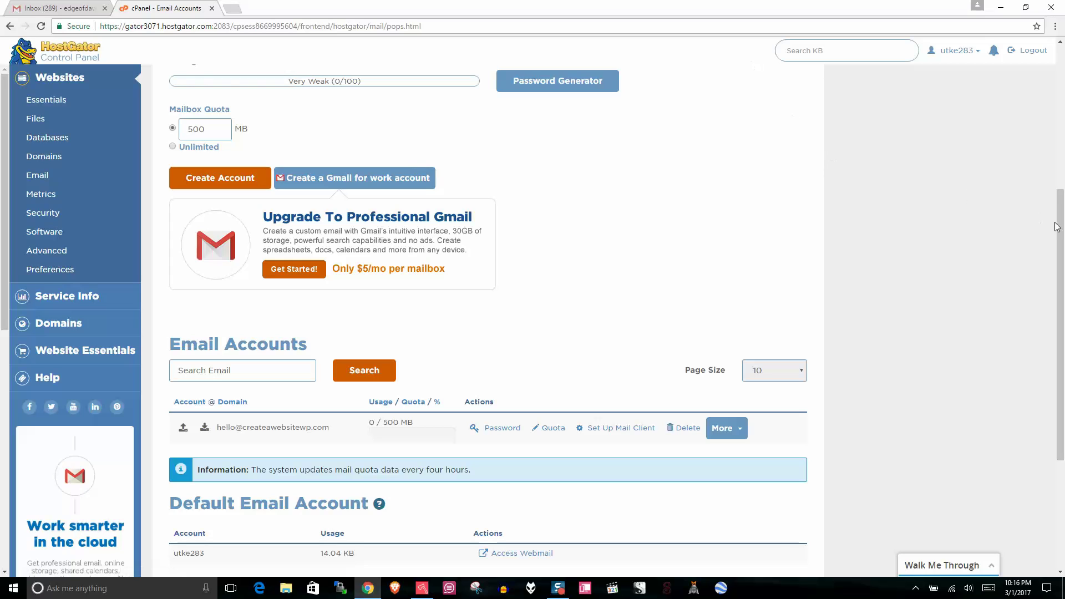
pyautogui.scroll(-1, 1062, 225)
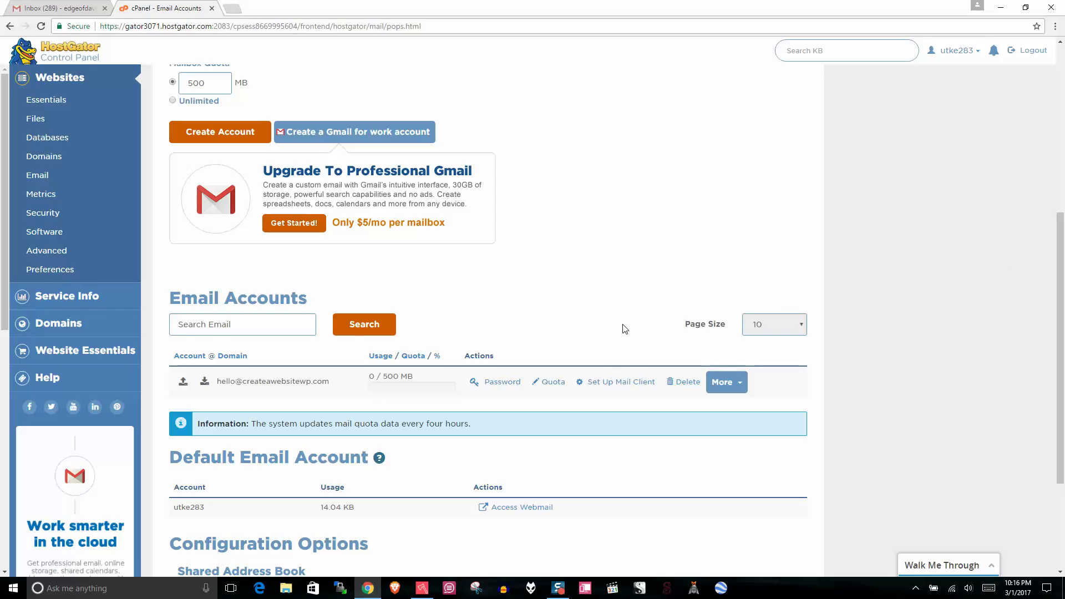
pyautogui.moveTo(1060, 248); pyautogui.dragTo(1060, 322)
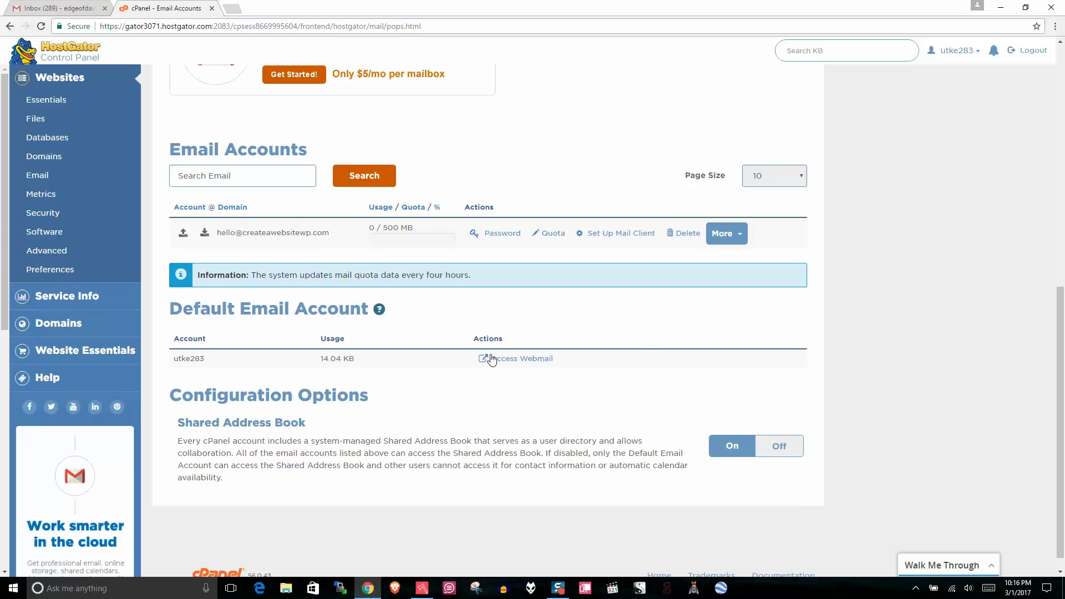
# Step: Open Webmail, go to the secure webmail login in a new tab, and log out
pyautogui.click(517, 359)
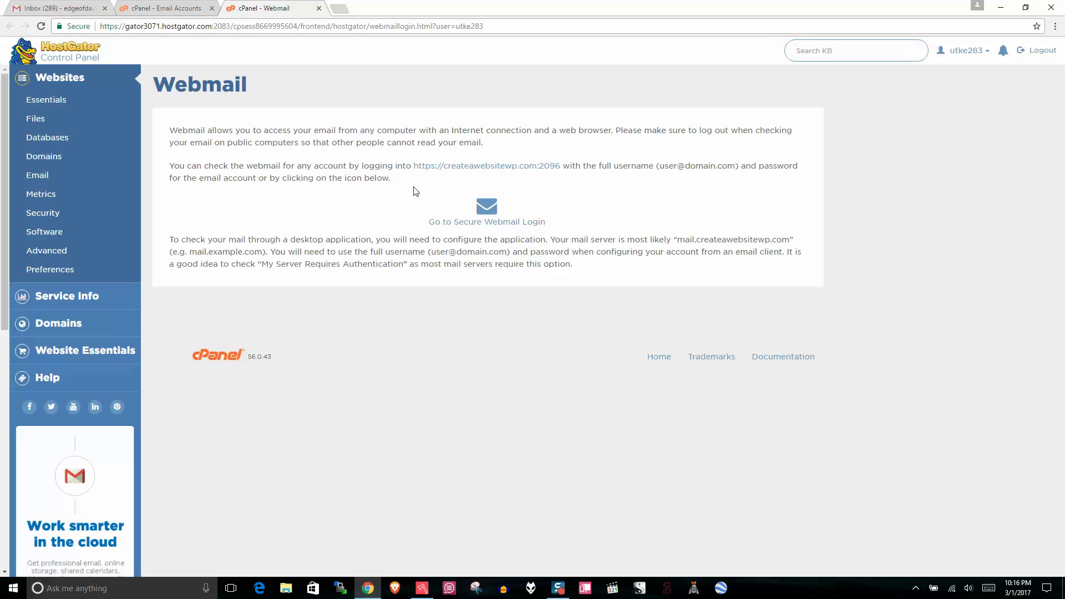
pyautogui.moveTo(570, 165); pyautogui.dragTo(400, 162)
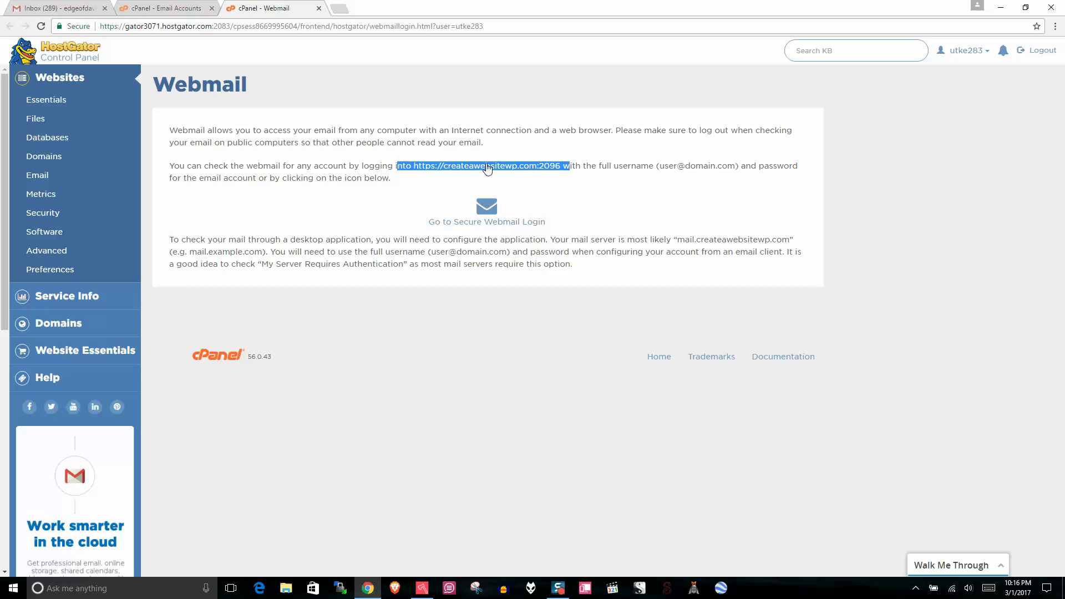
pyautogui.click(506, 176)
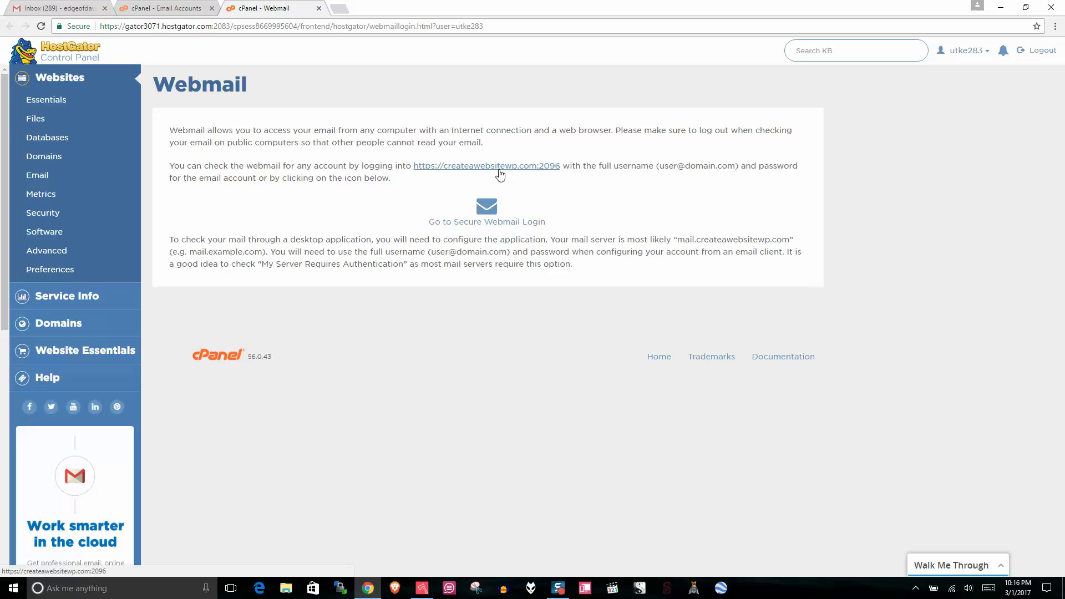
pyautogui.click(488, 225)
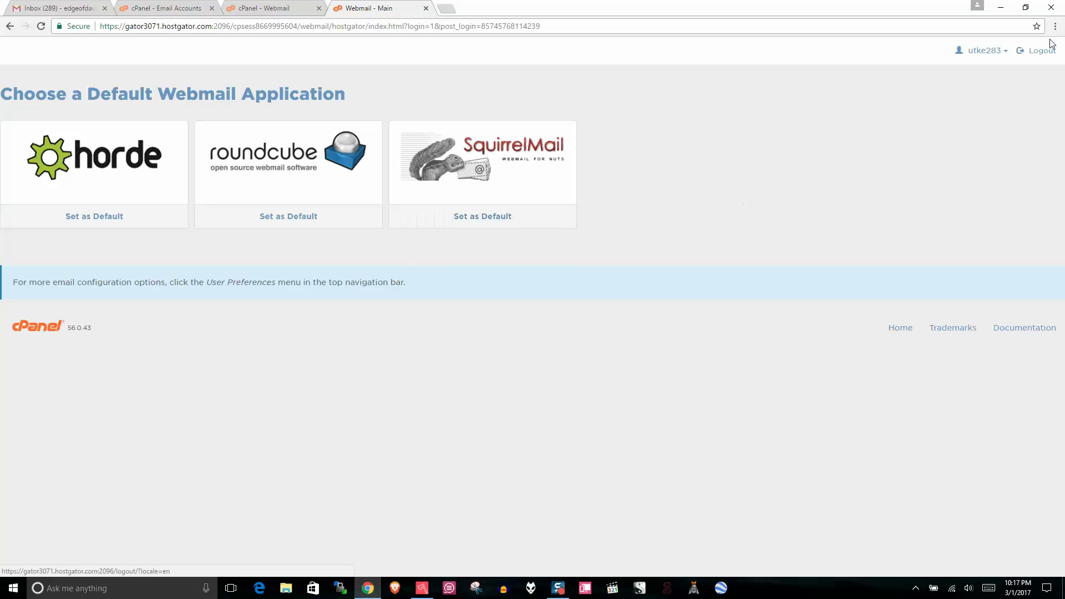
pyautogui.click(1048, 51)
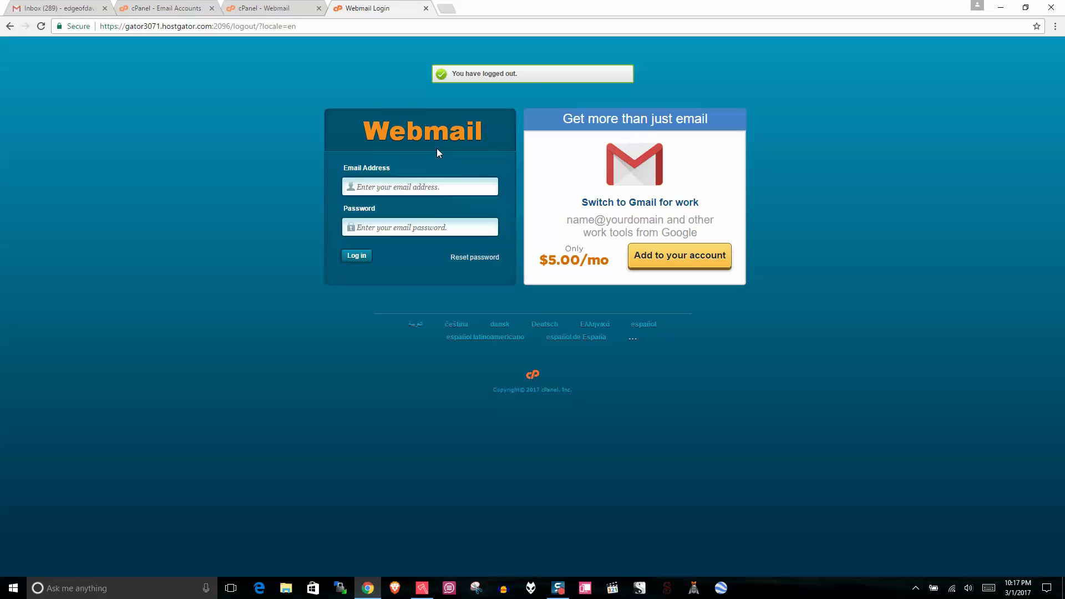
# Step: Log in to webmail with the hello mailbox address and its password
pyautogui.click(385, 186)
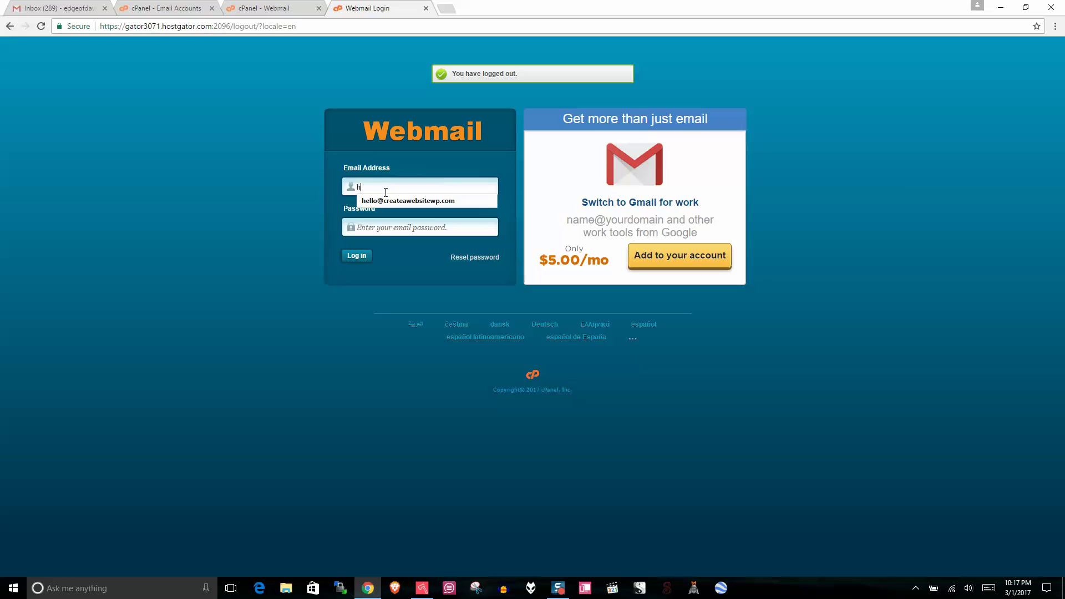
pyautogui.click(386, 200)
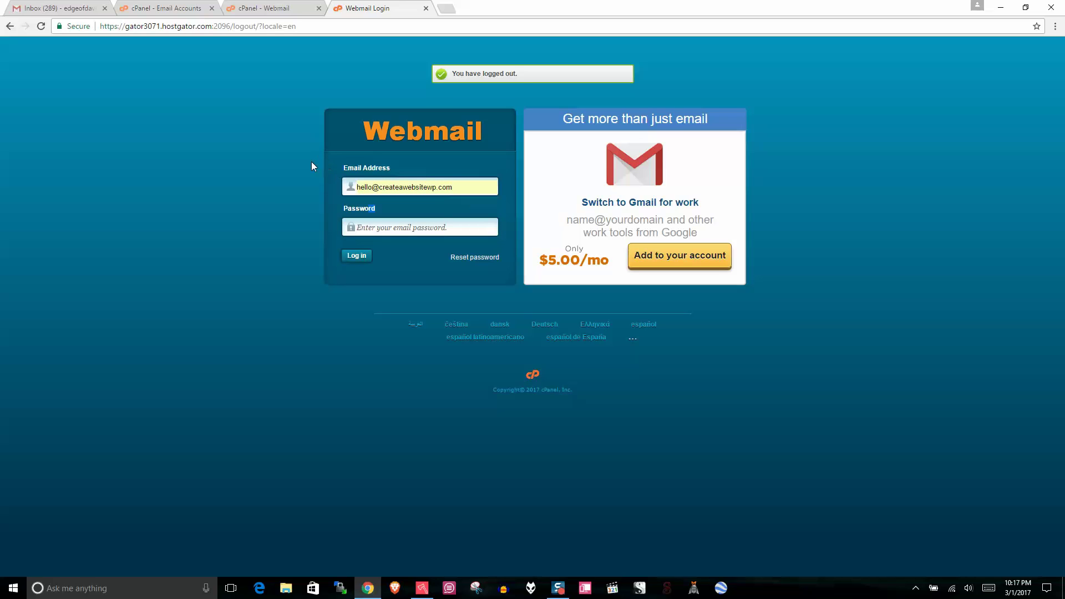
pyautogui.click(377, 226)
pyautogui.write('*')
pyautogui.press('Return')
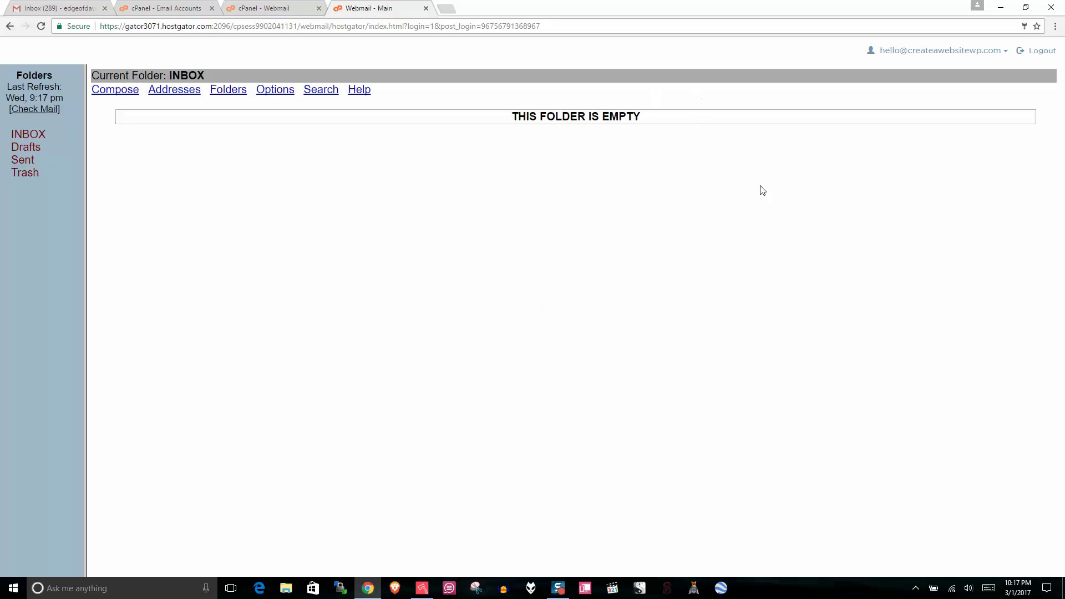
# Step: Choose Horde from the account dropdown to open the hello mailbox in Horde
pyautogui.click(976, 51)
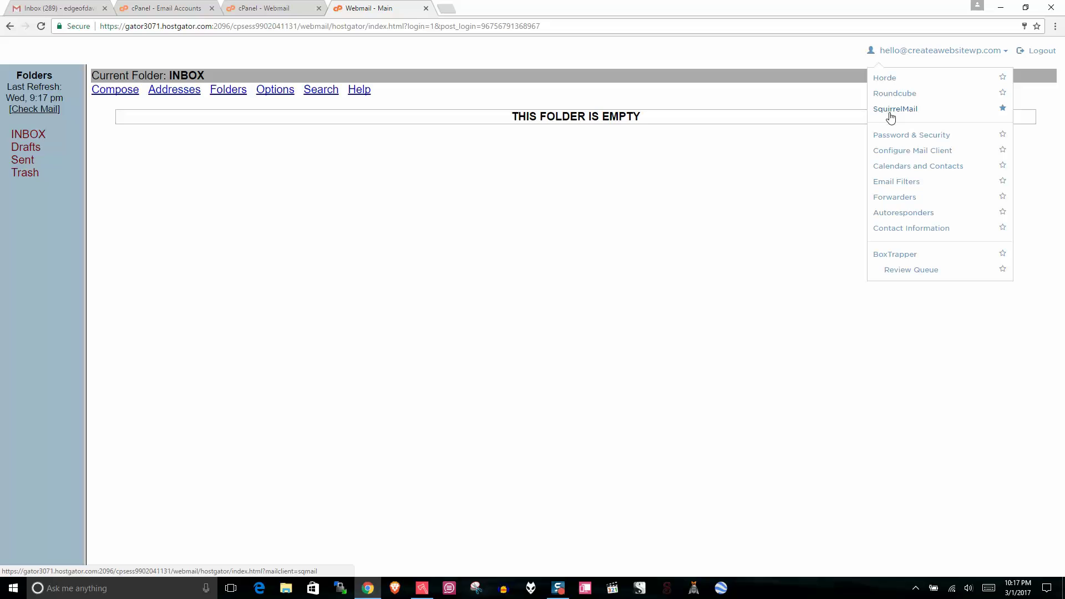
pyautogui.click(887, 77)
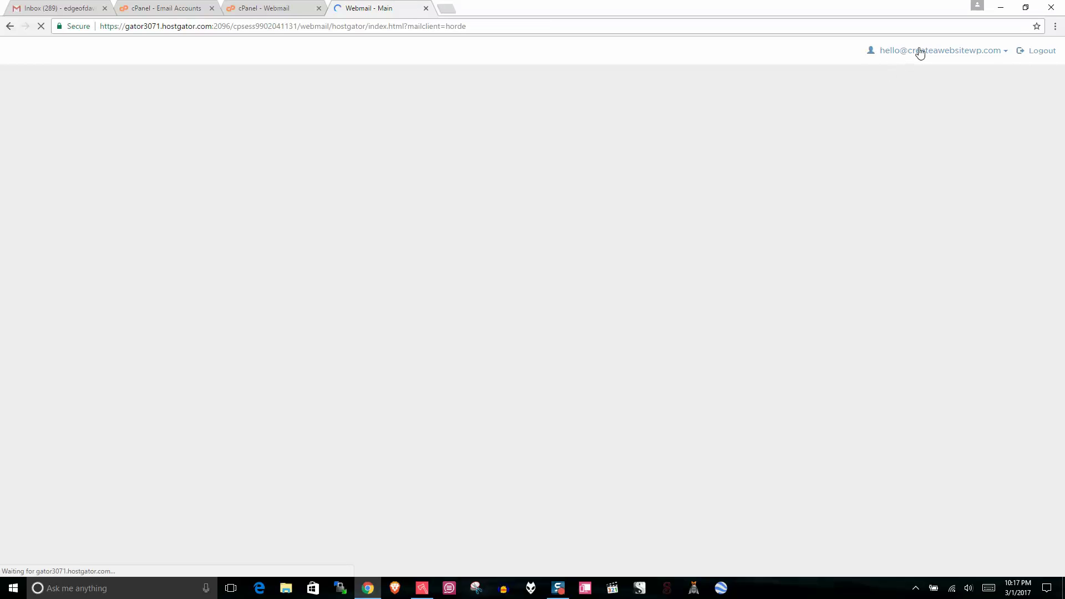
pyautogui.click(920, 51)
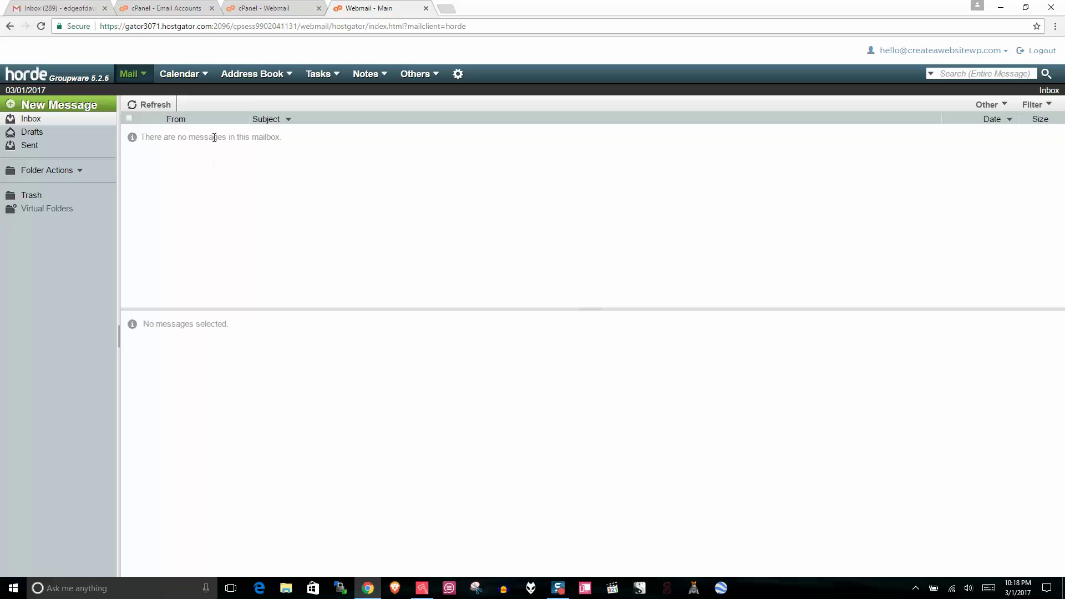
pyautogui.click(90, 7)
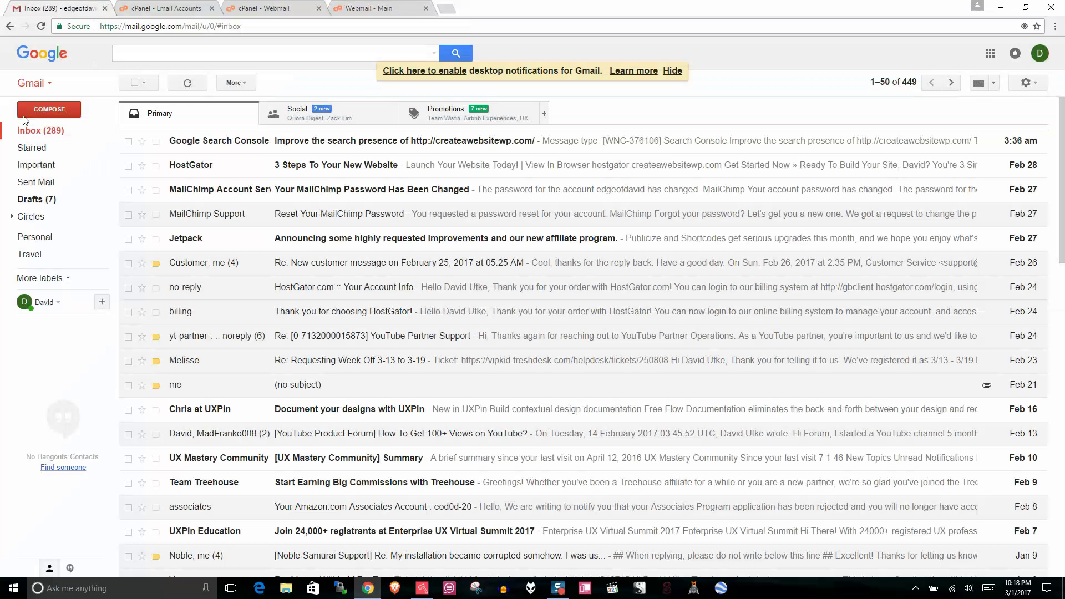
pyautogui.click(49, 109)
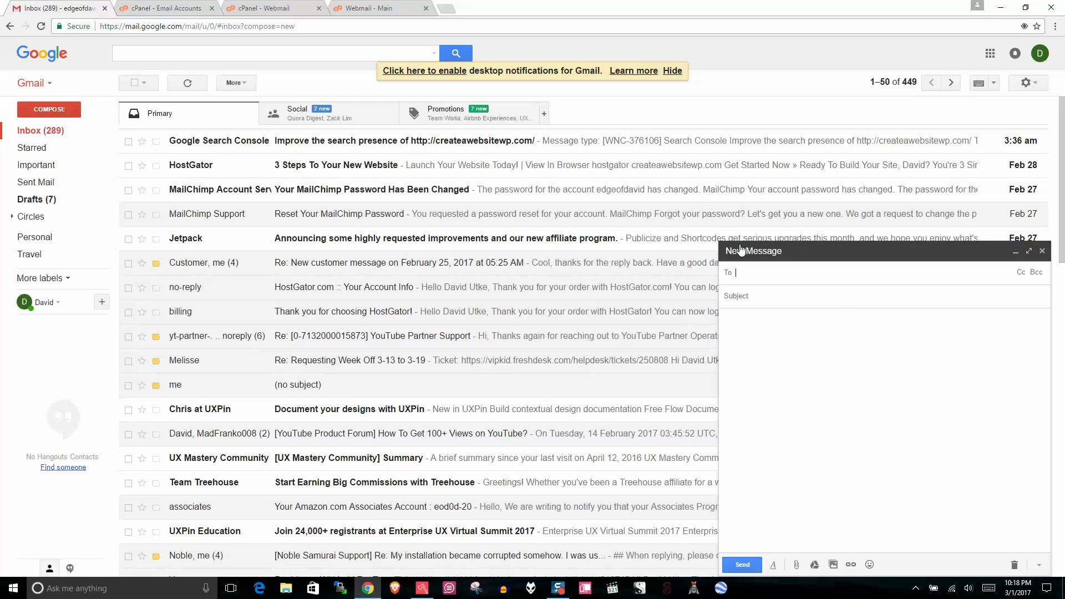
pyautogui.write('h')
pyautogui.click(793, 304)
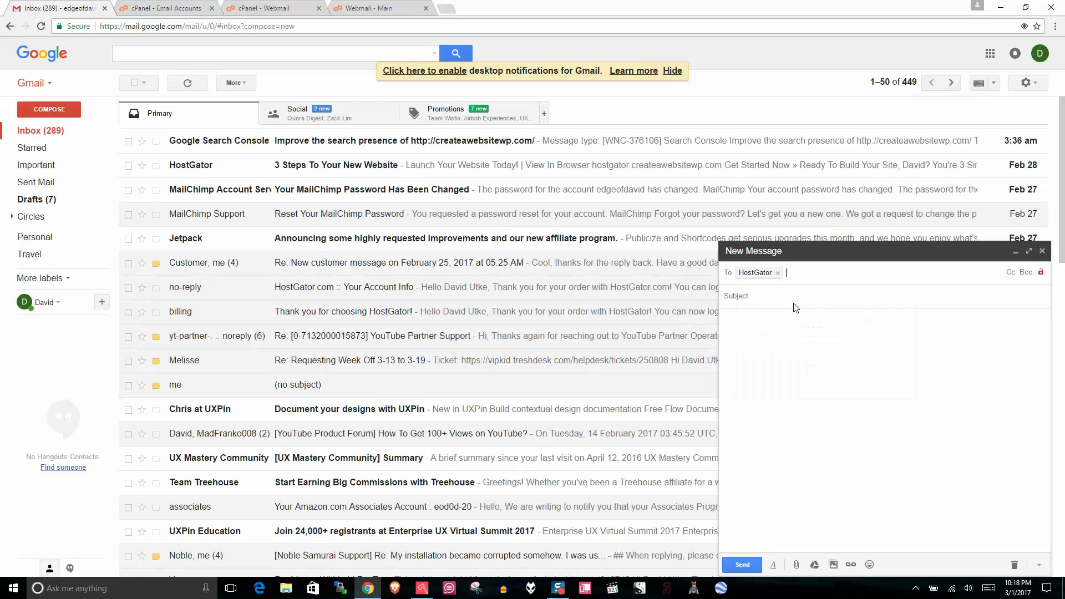
pyautogui.write('el')
pyautogui.press('BackSpace')
pyautogui.press('BackSpace')
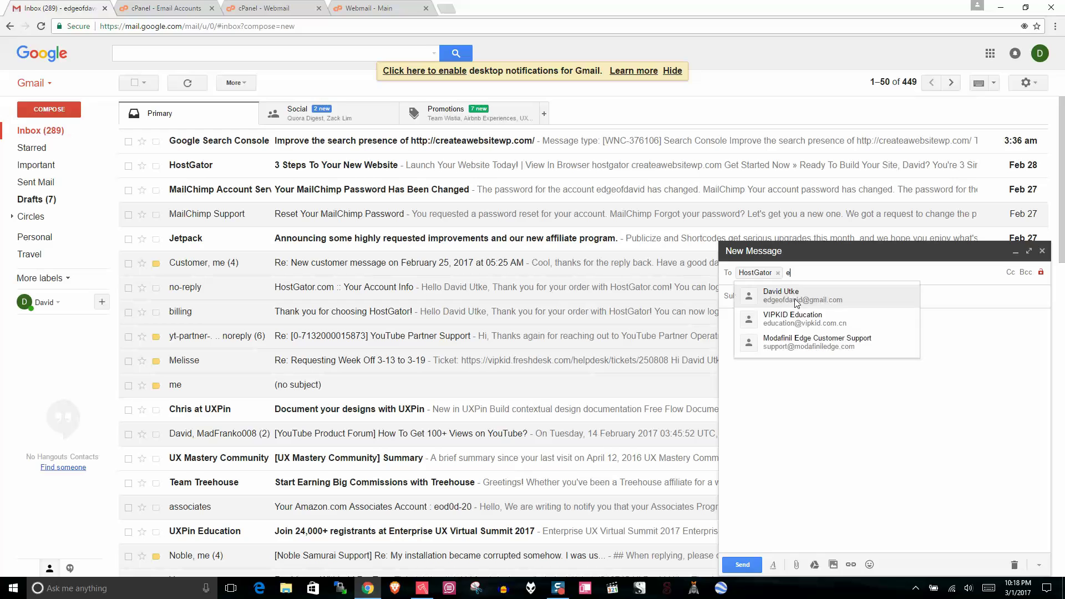
pyautogui.click(778, 273)
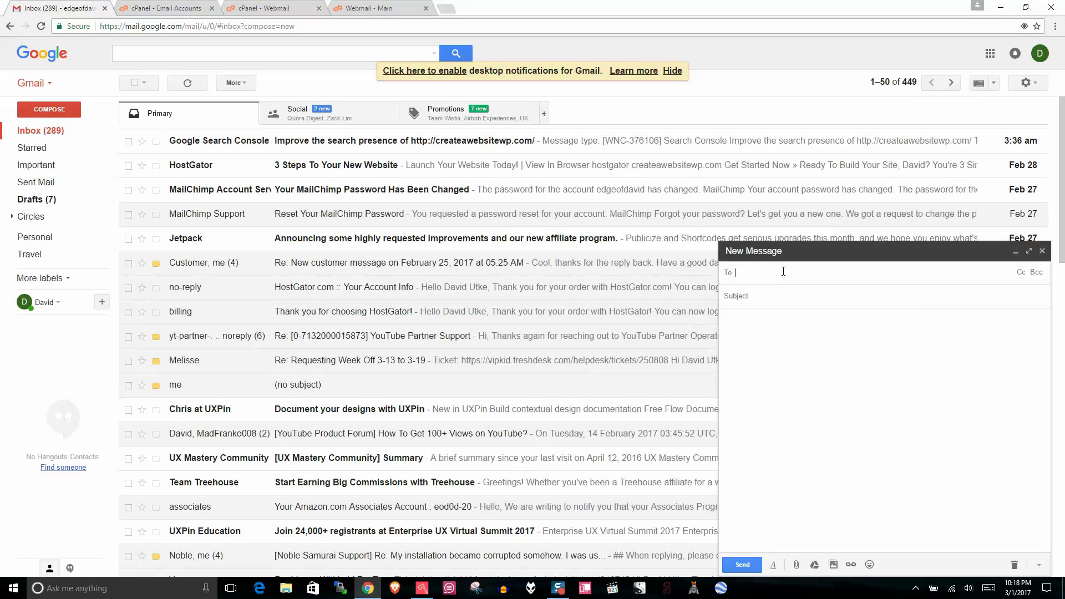
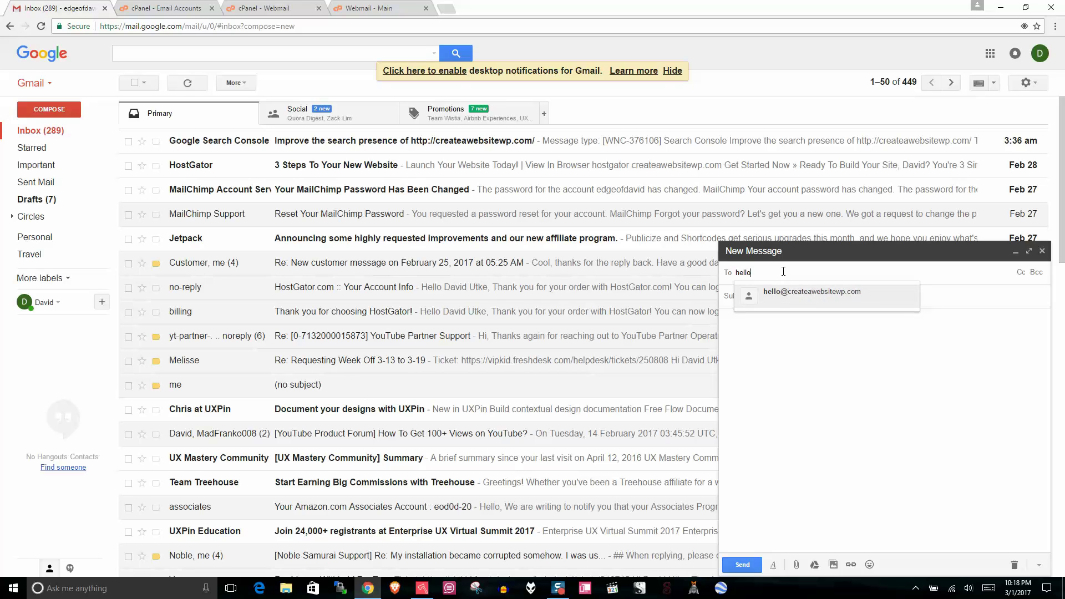
pyautogui.click(798, 295)
# Step: Give the message subject and body 'hi' and send it
pyautogui.click(792, 292)
pyautogui.write('h')
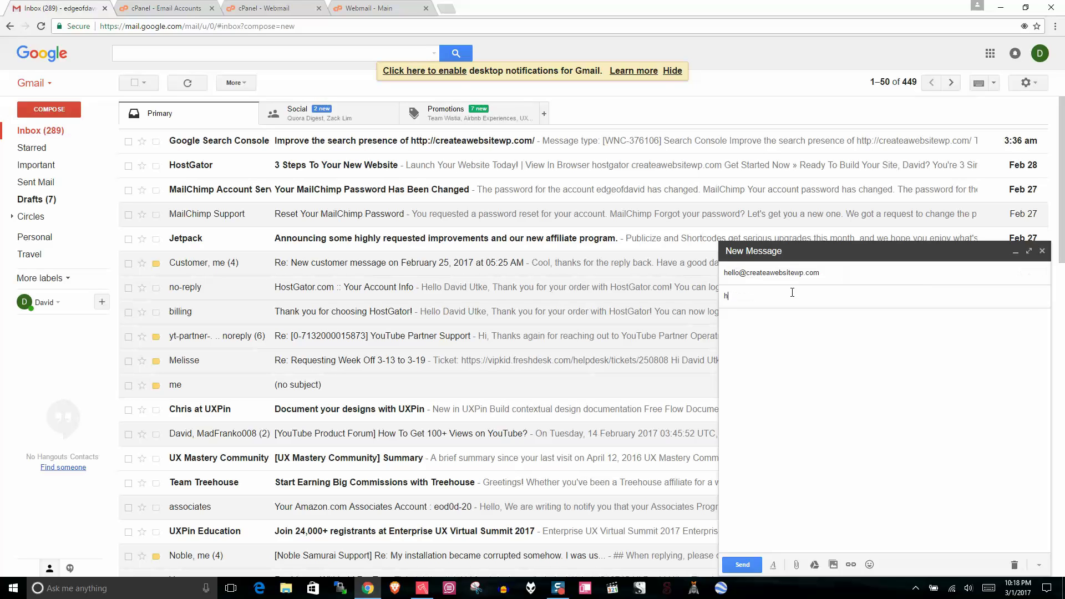
pyautogui.write('i')
pyautogui.click(794, 342)
pyautogui.write('hi')
pyautogui.click(744, 564)
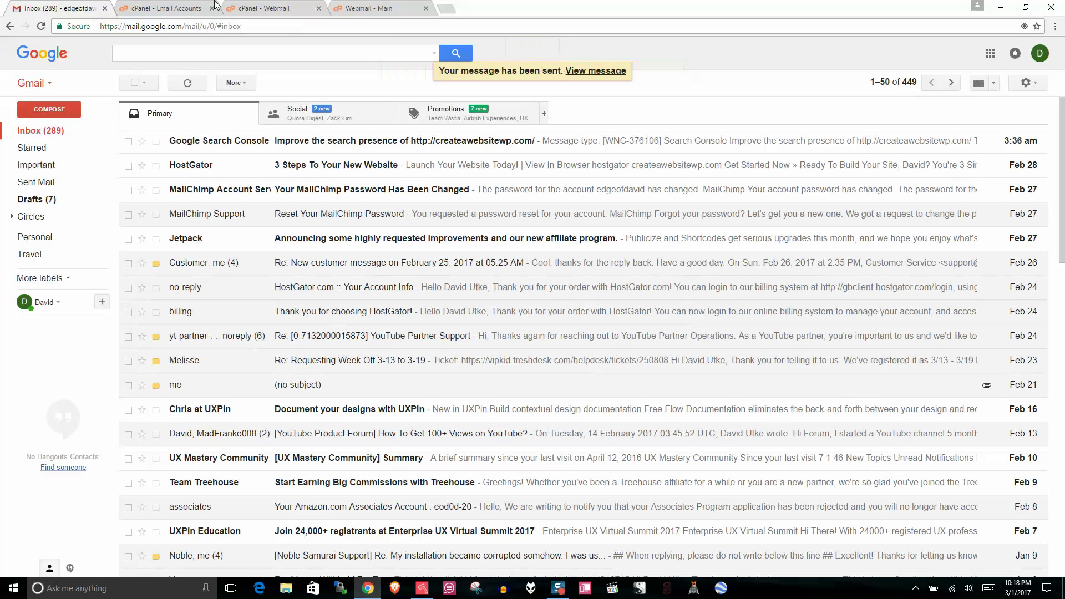
pyautogui.click(369, 8)
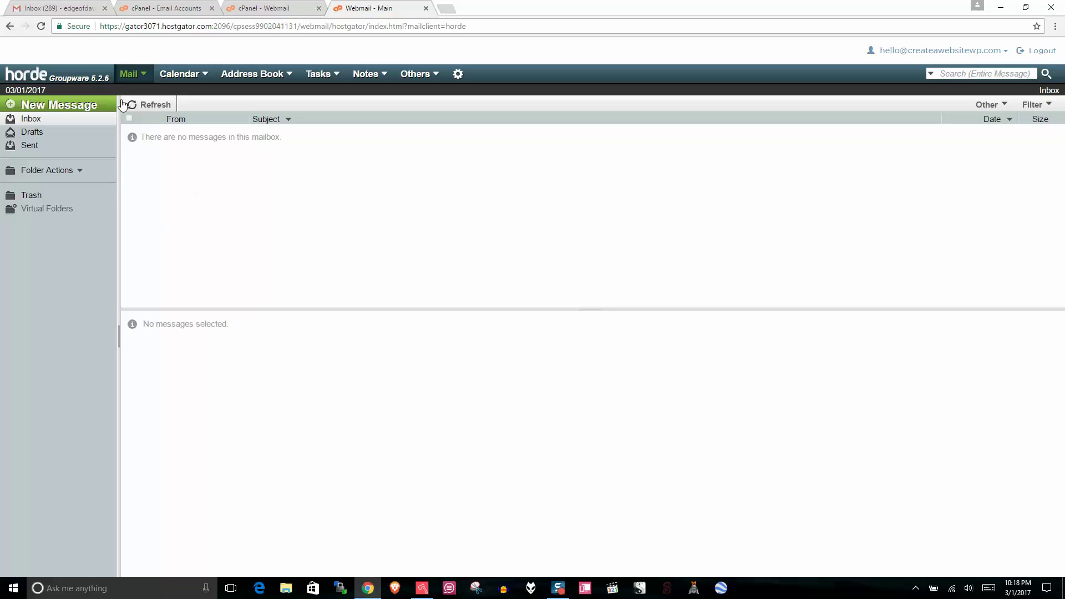
# Step: Refresh the Horde inbox and open the arrived 'hi' test message
pyautogui.click(148, 105)
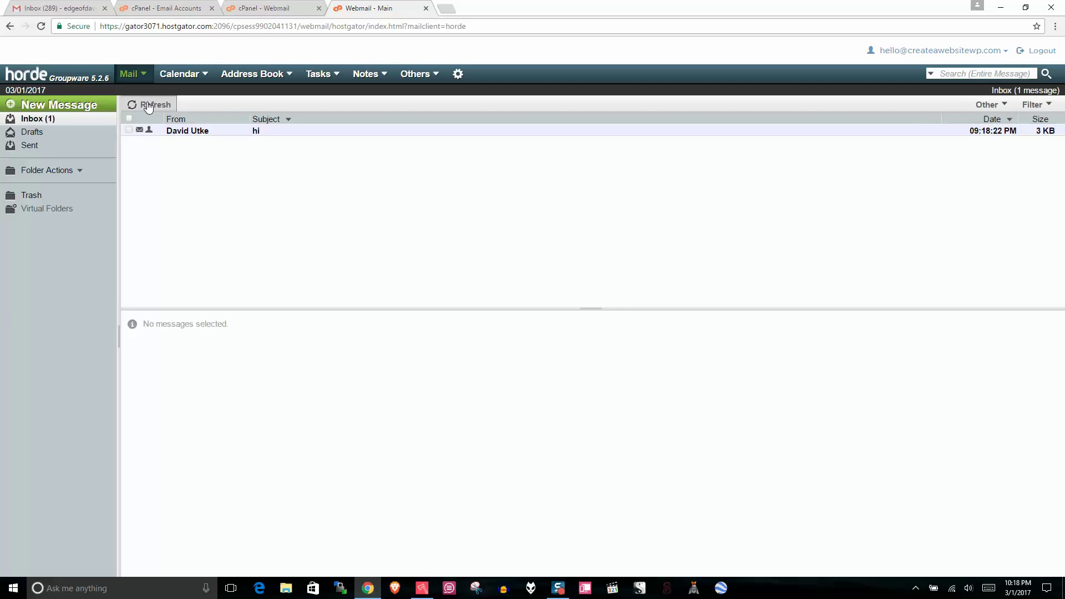
pyautogui.click(303, 133)
pyautogui.doubleClick(304, 133)
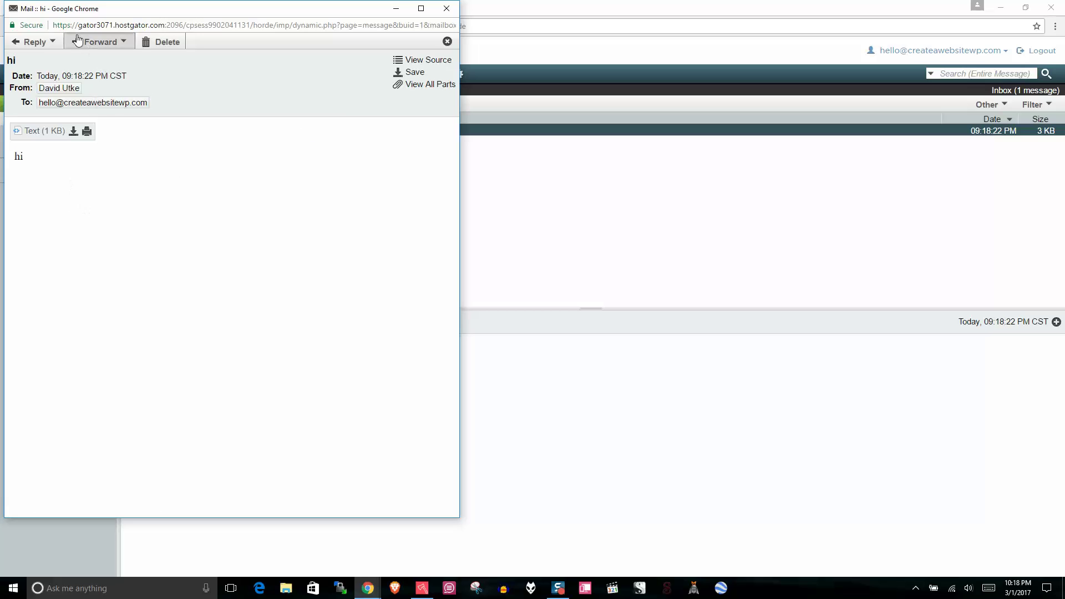
# Step: Start a reply, type and clear some test text, then close it unsent
pyautogui.click(31, 43)
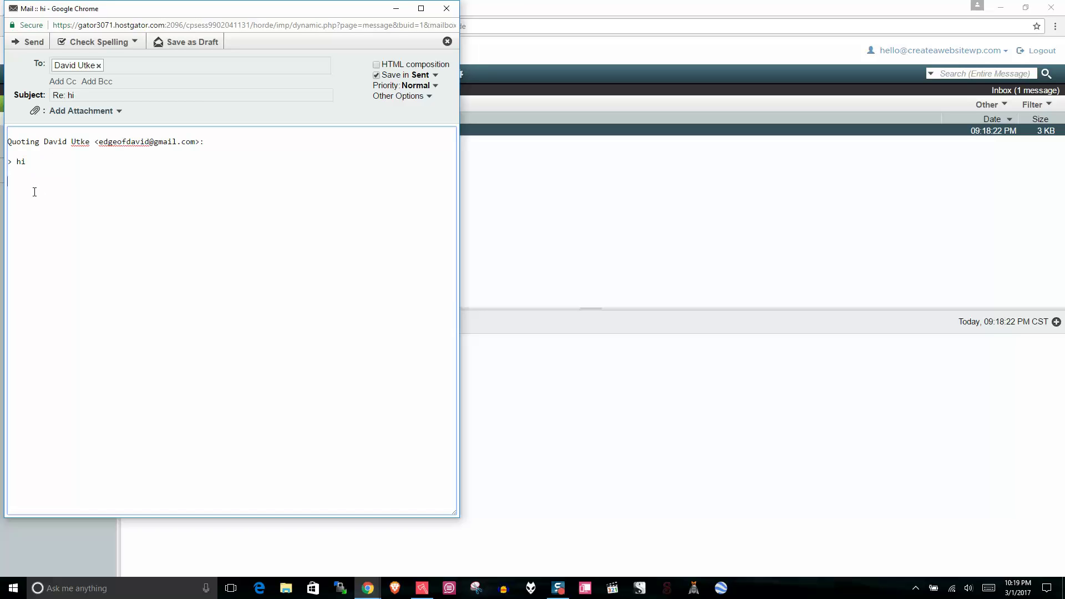
pyautogui.write('uigigu')
pyautogui.hotkey('ctrl', 'a')
pyautogui.press('BackSpace')
pyautogui.write('hu')
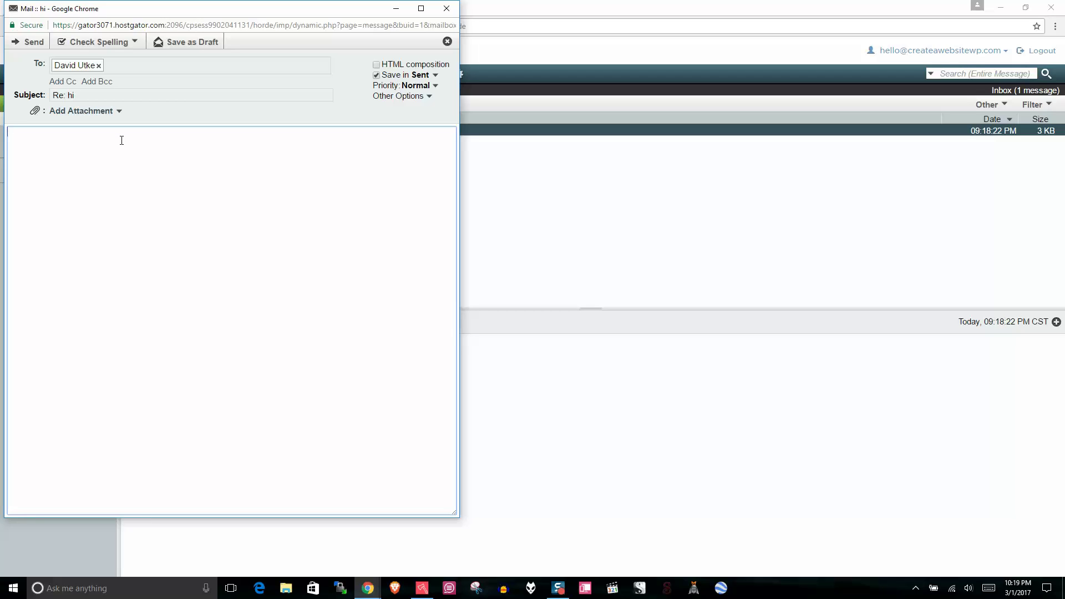
pyautogui.click(445, 8)
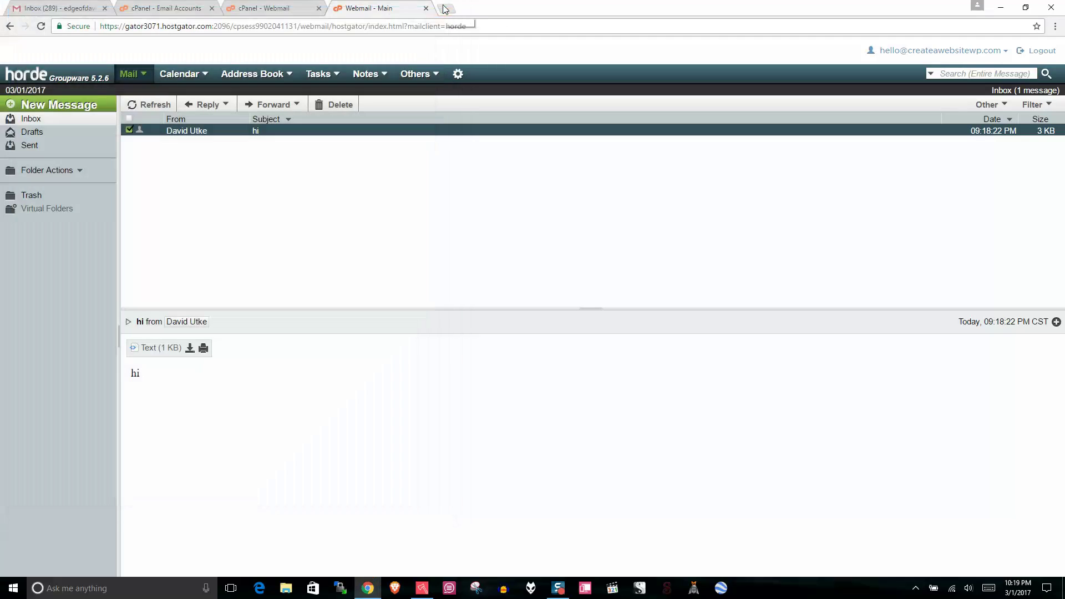